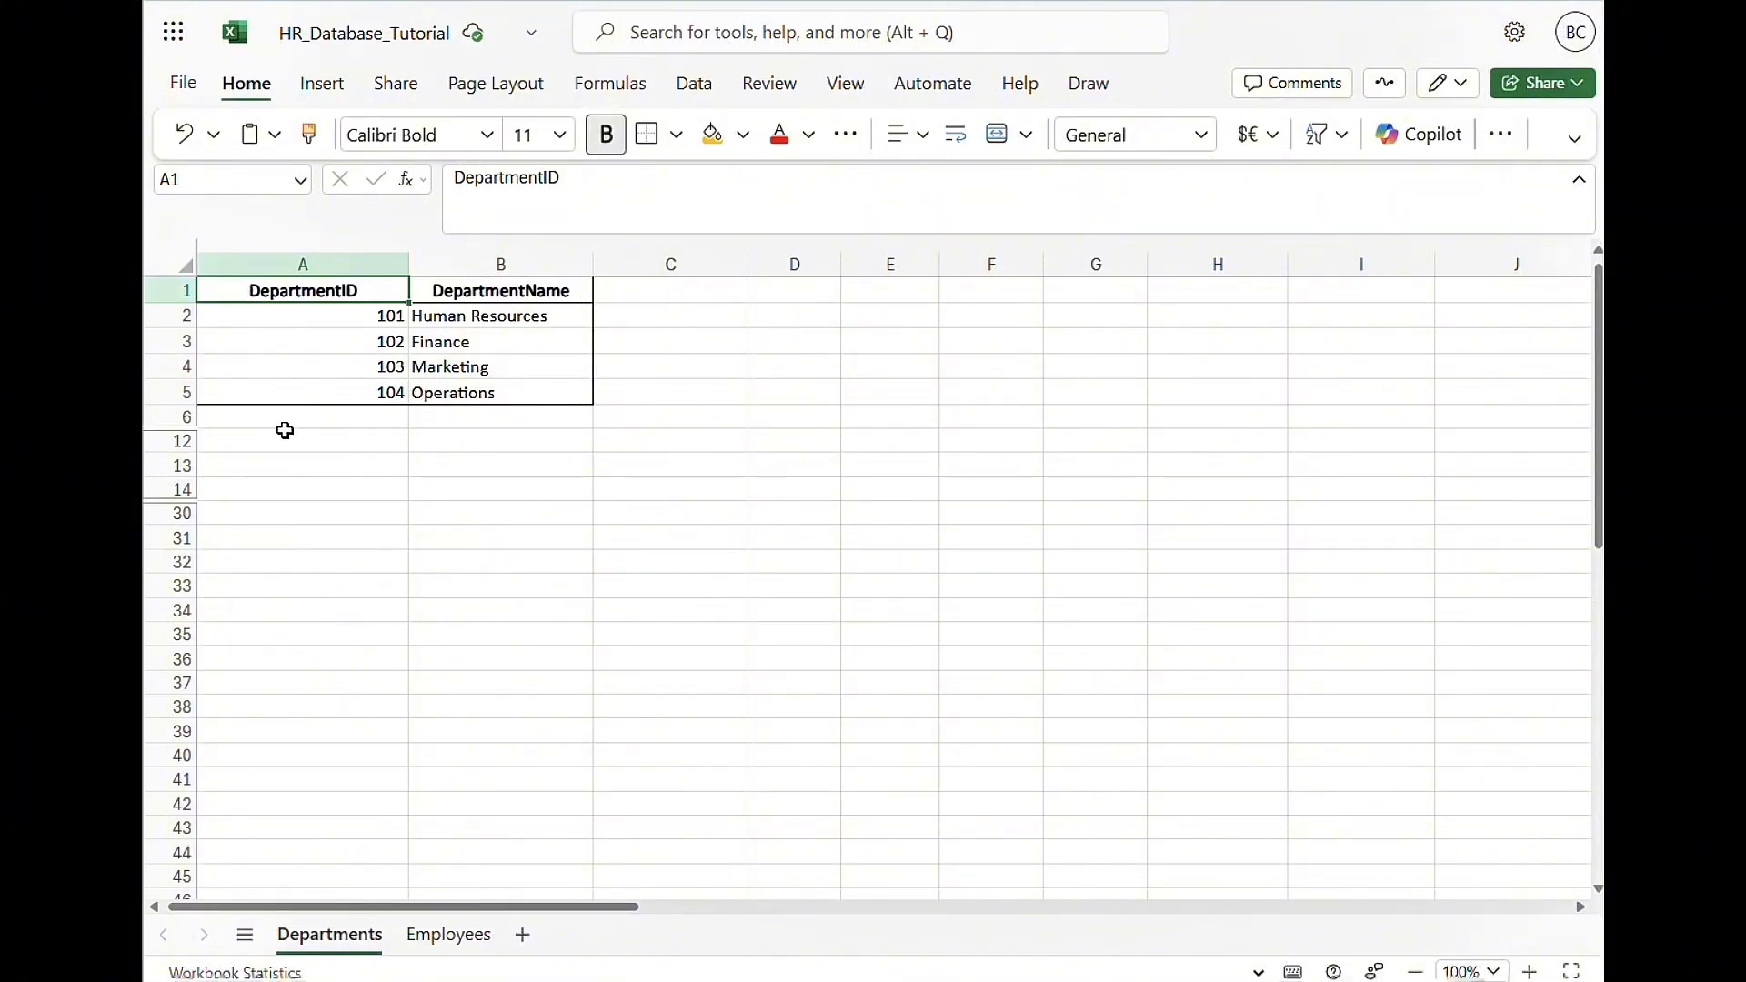
Examine the column headers on the Departments sheet and the Employees sheet, from EmployeeID through BonusEligibility
key("Right")
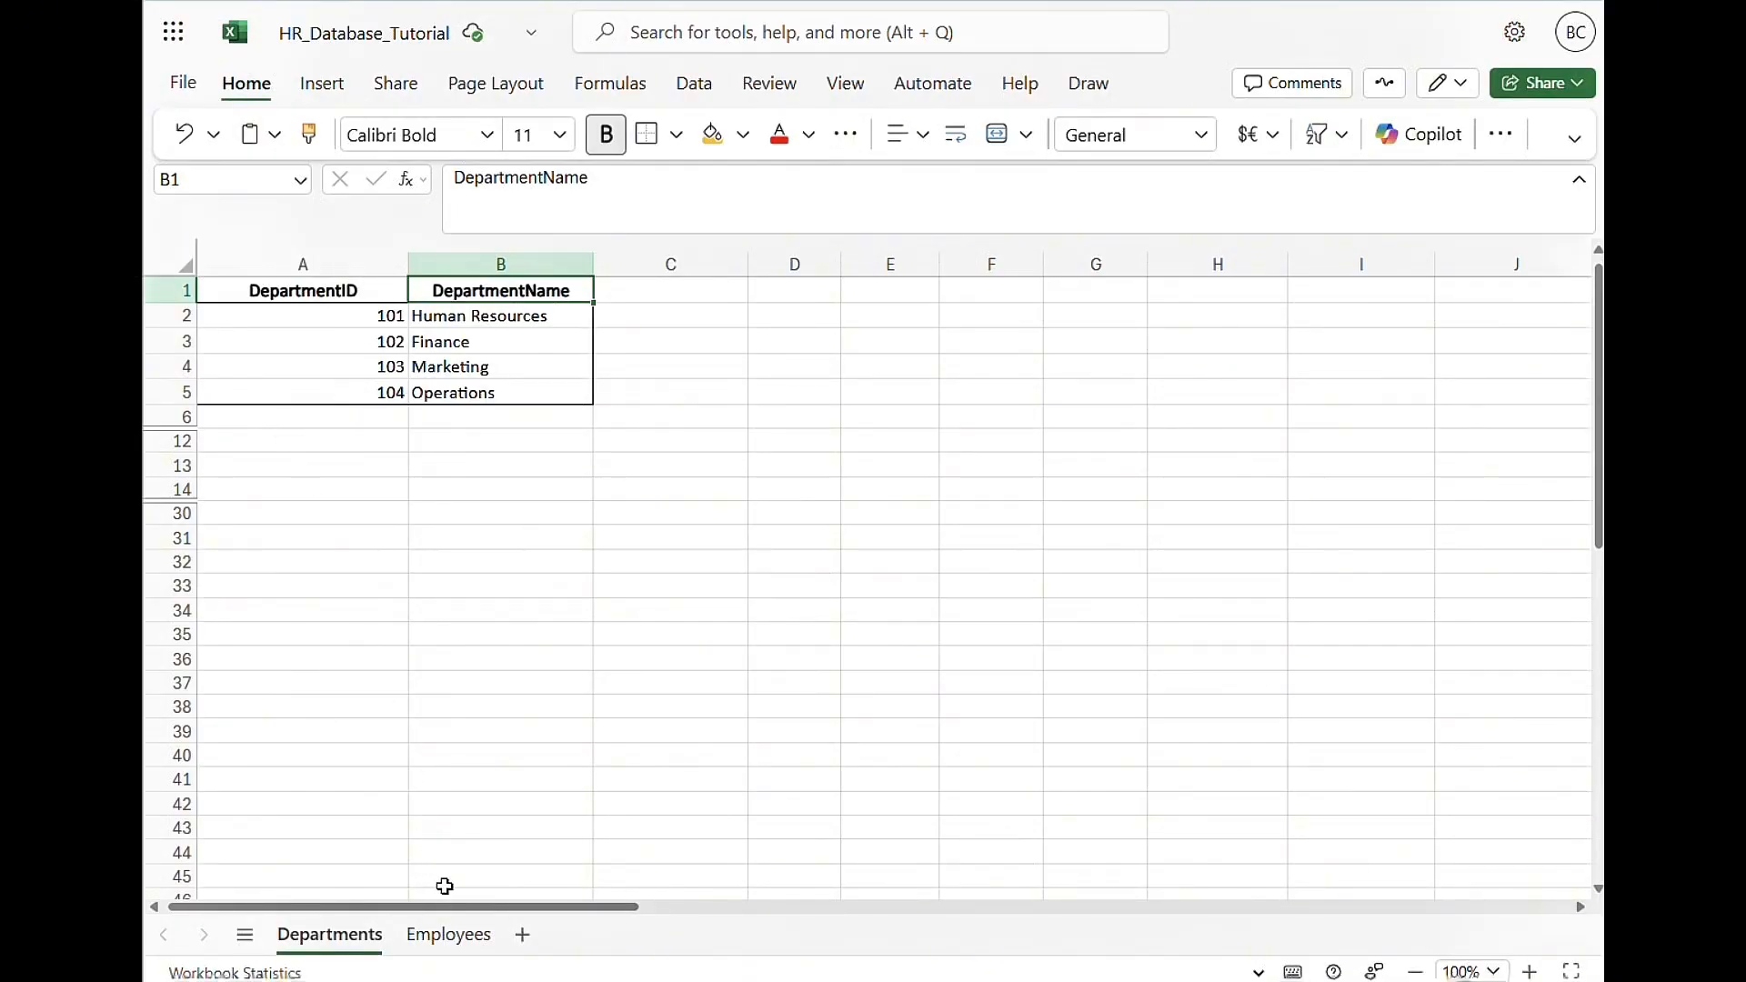
left_click(449, 936)
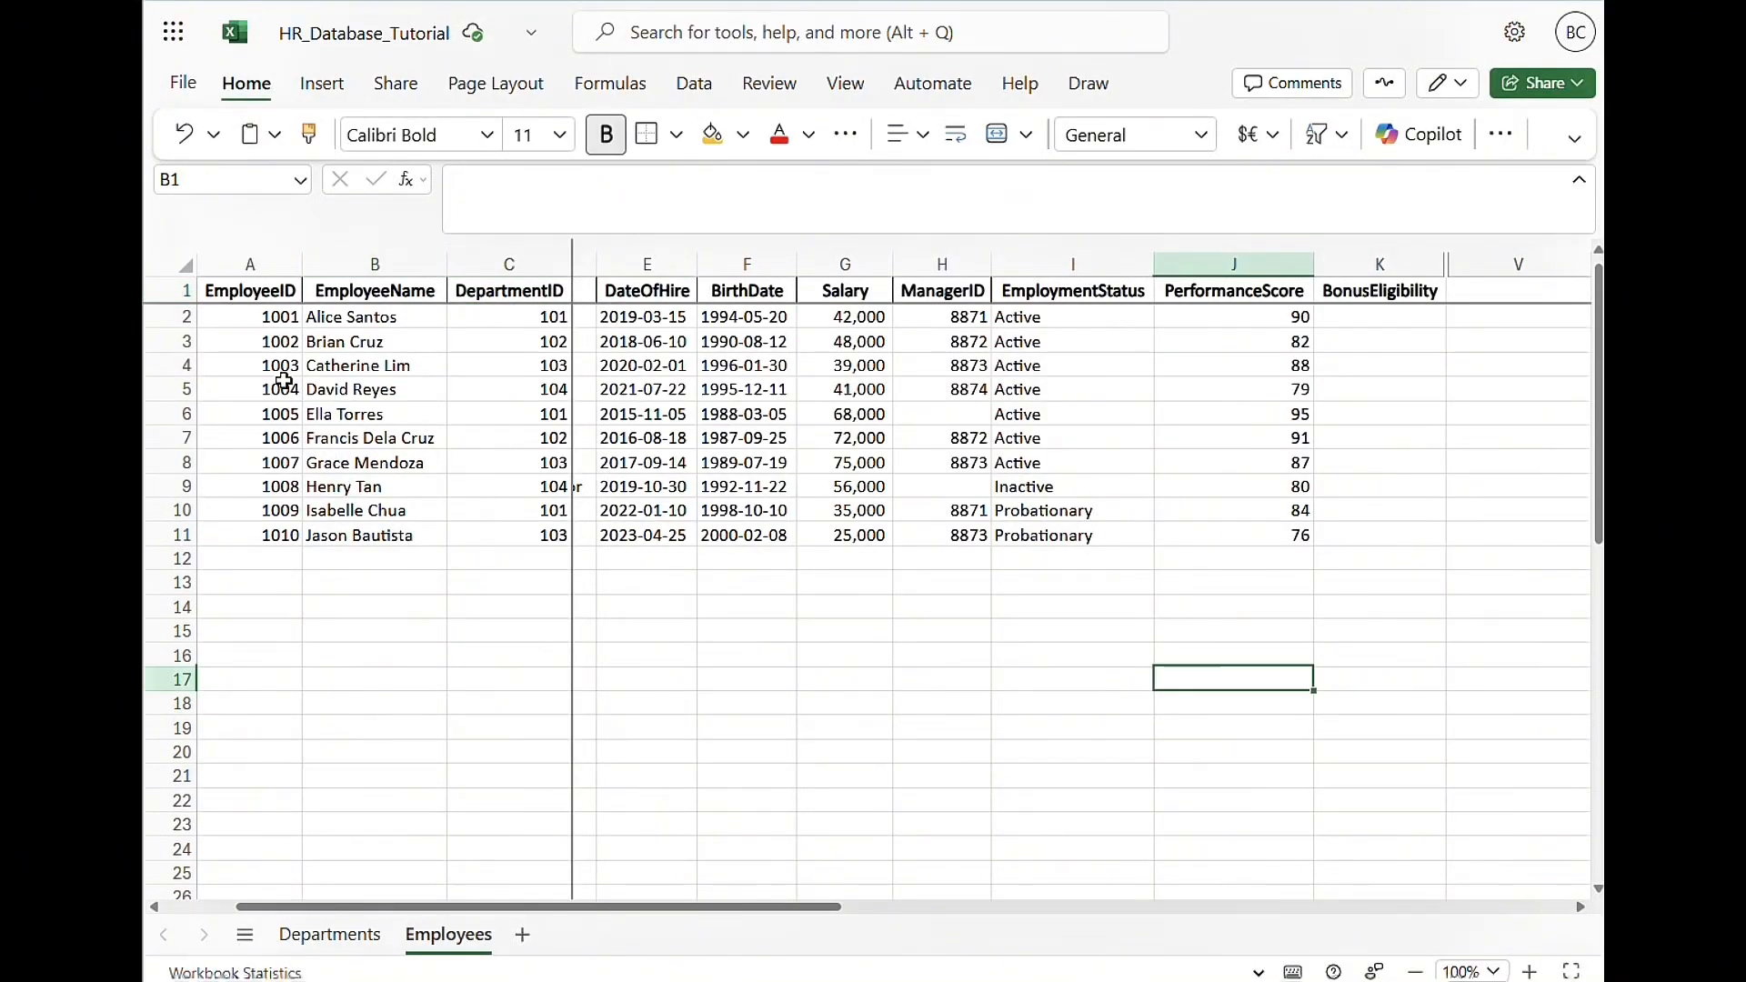
left_click(236, 294)
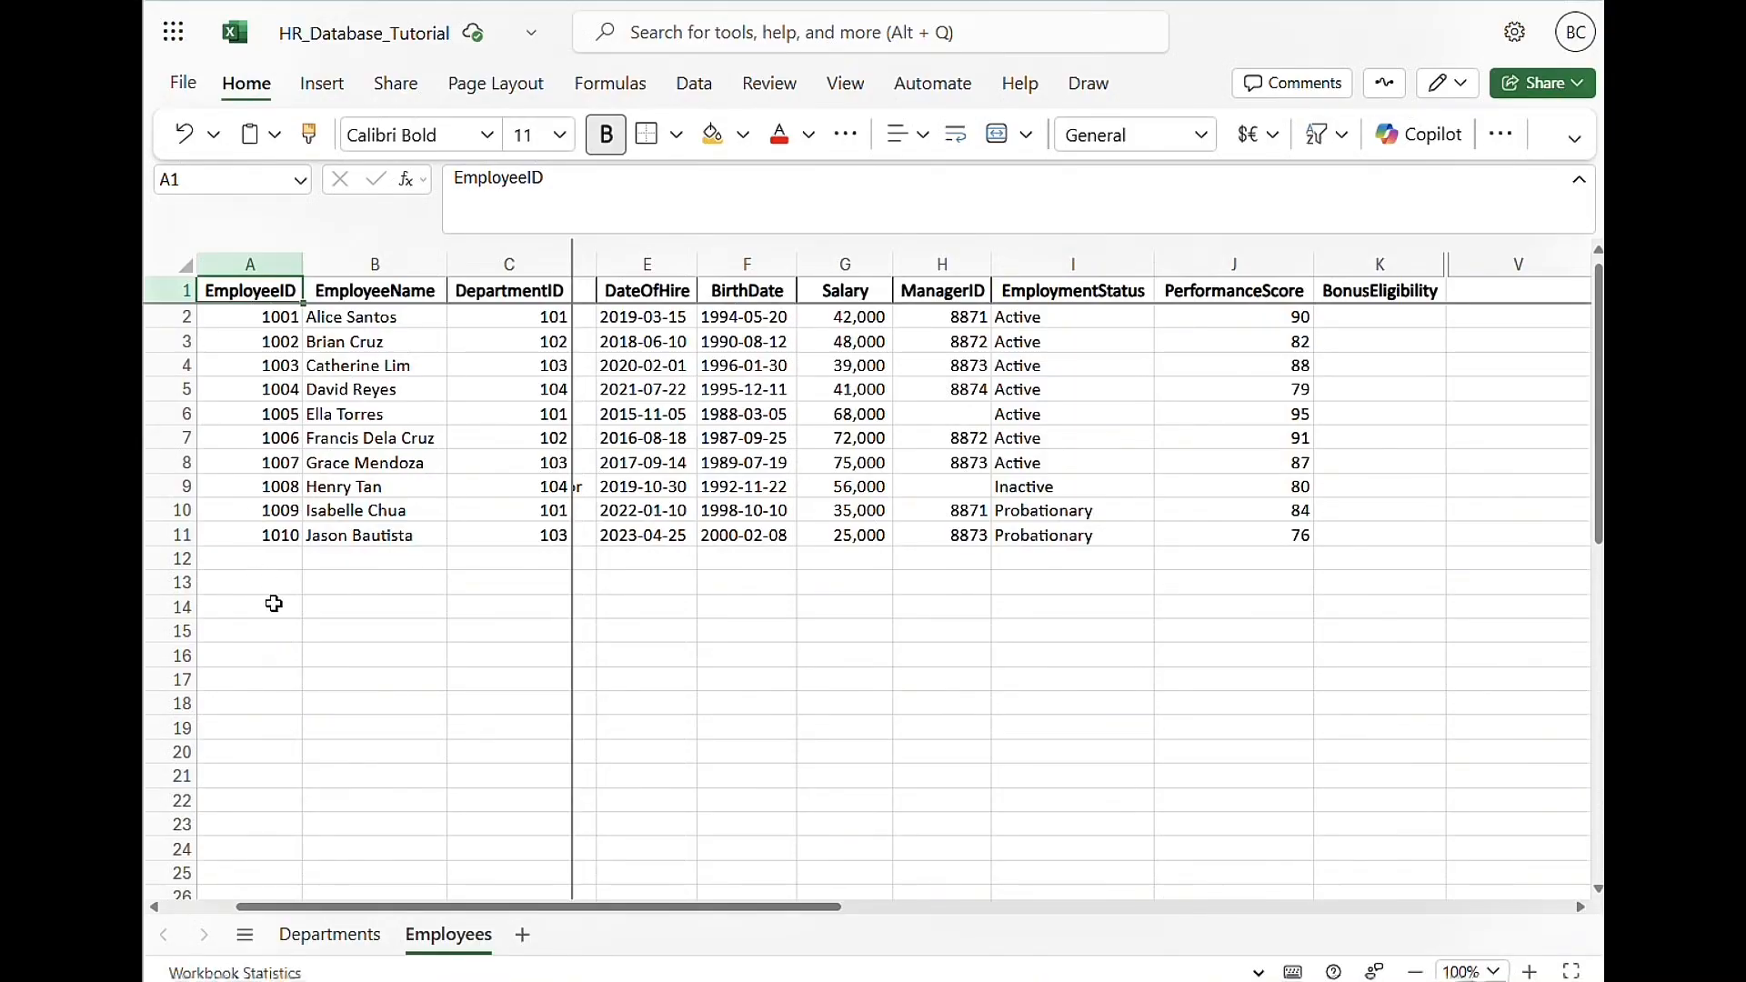
key("Right")
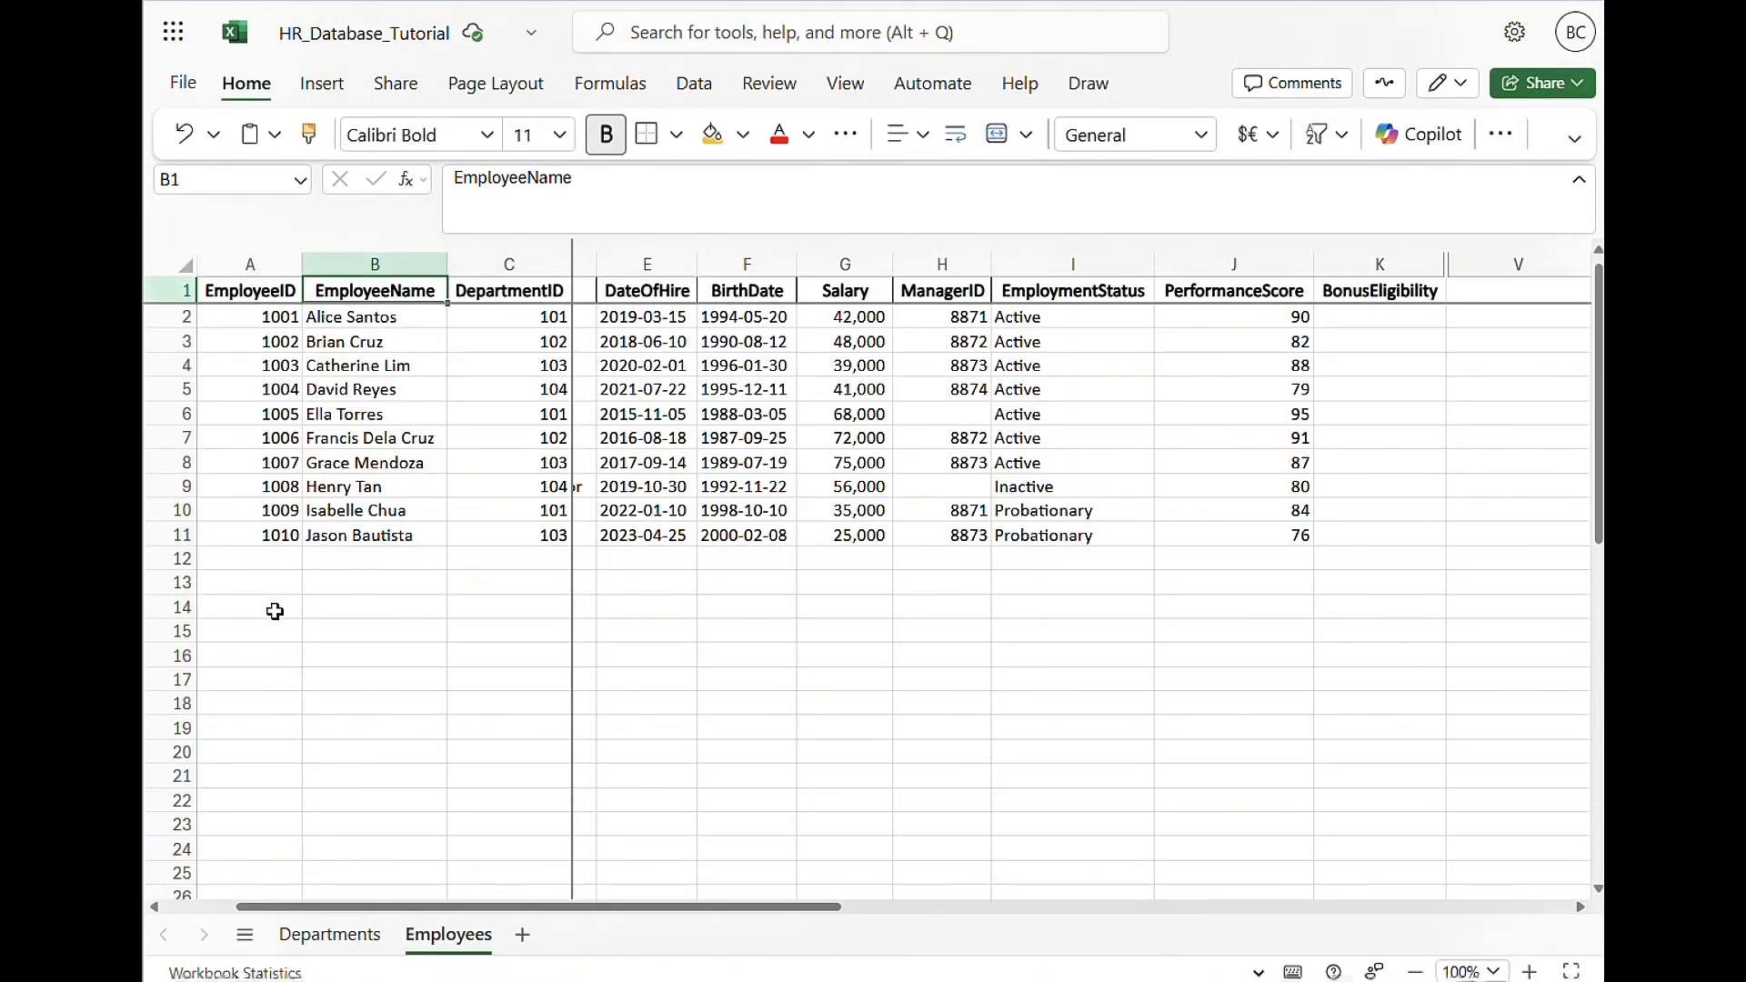
key("Right")
key("Right")
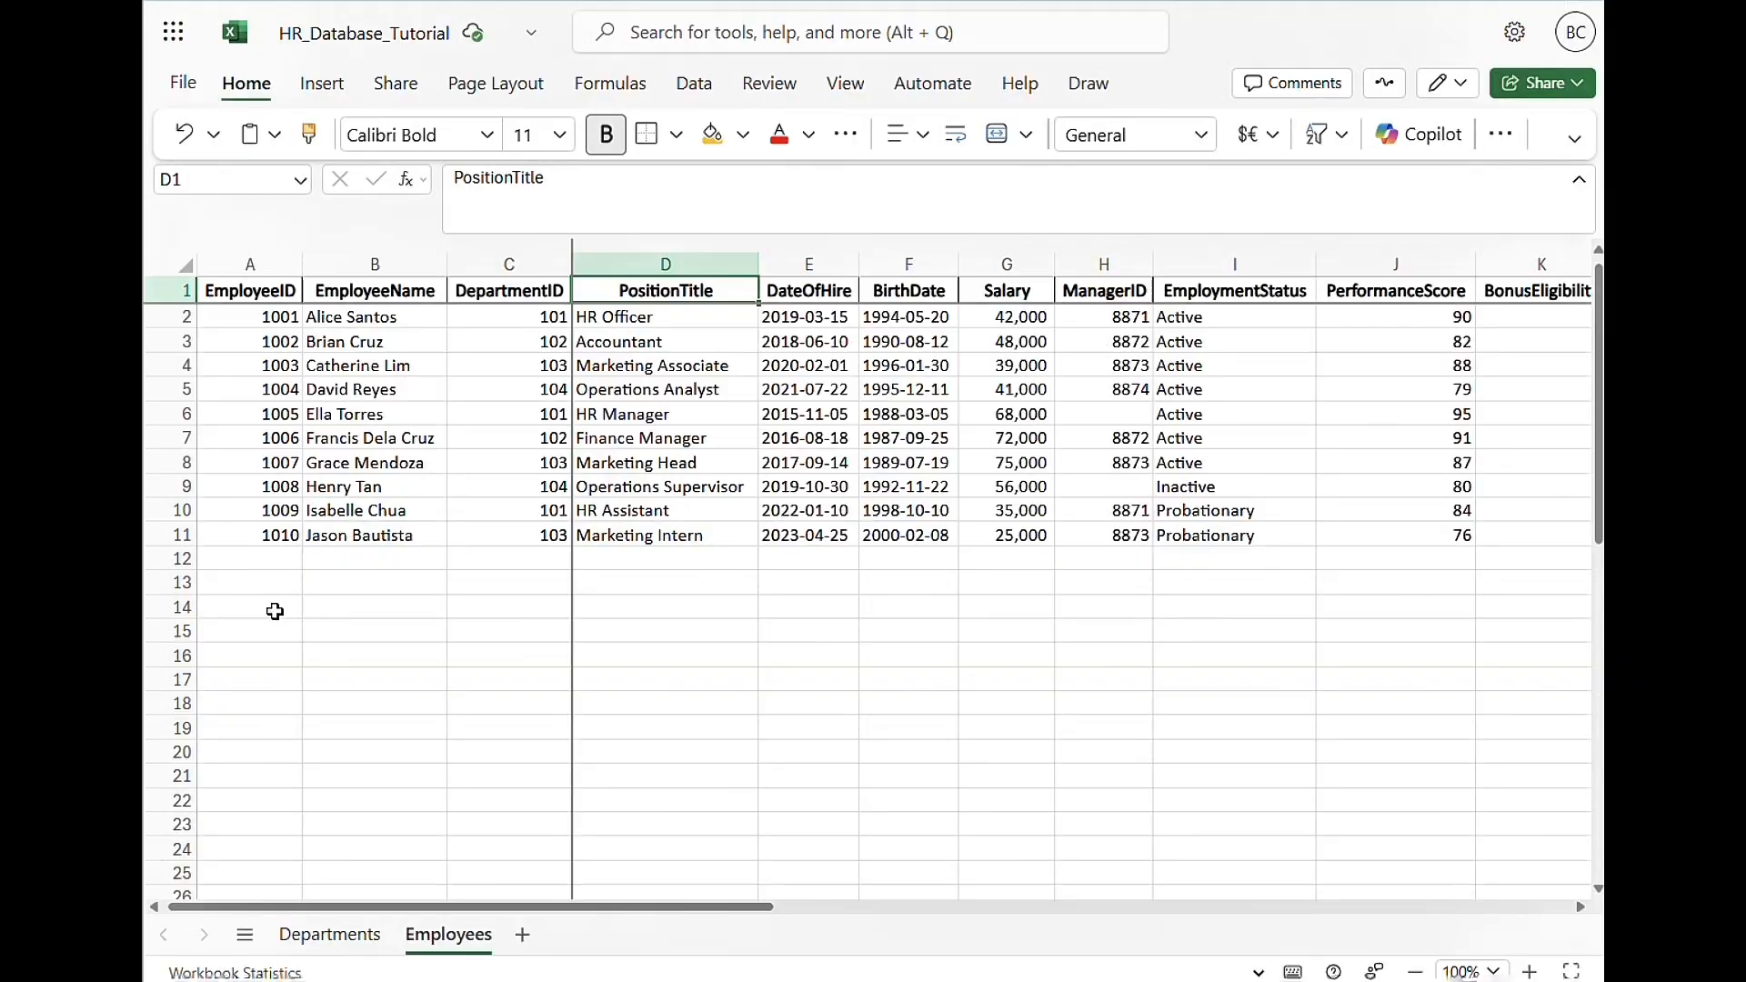
key("Right")
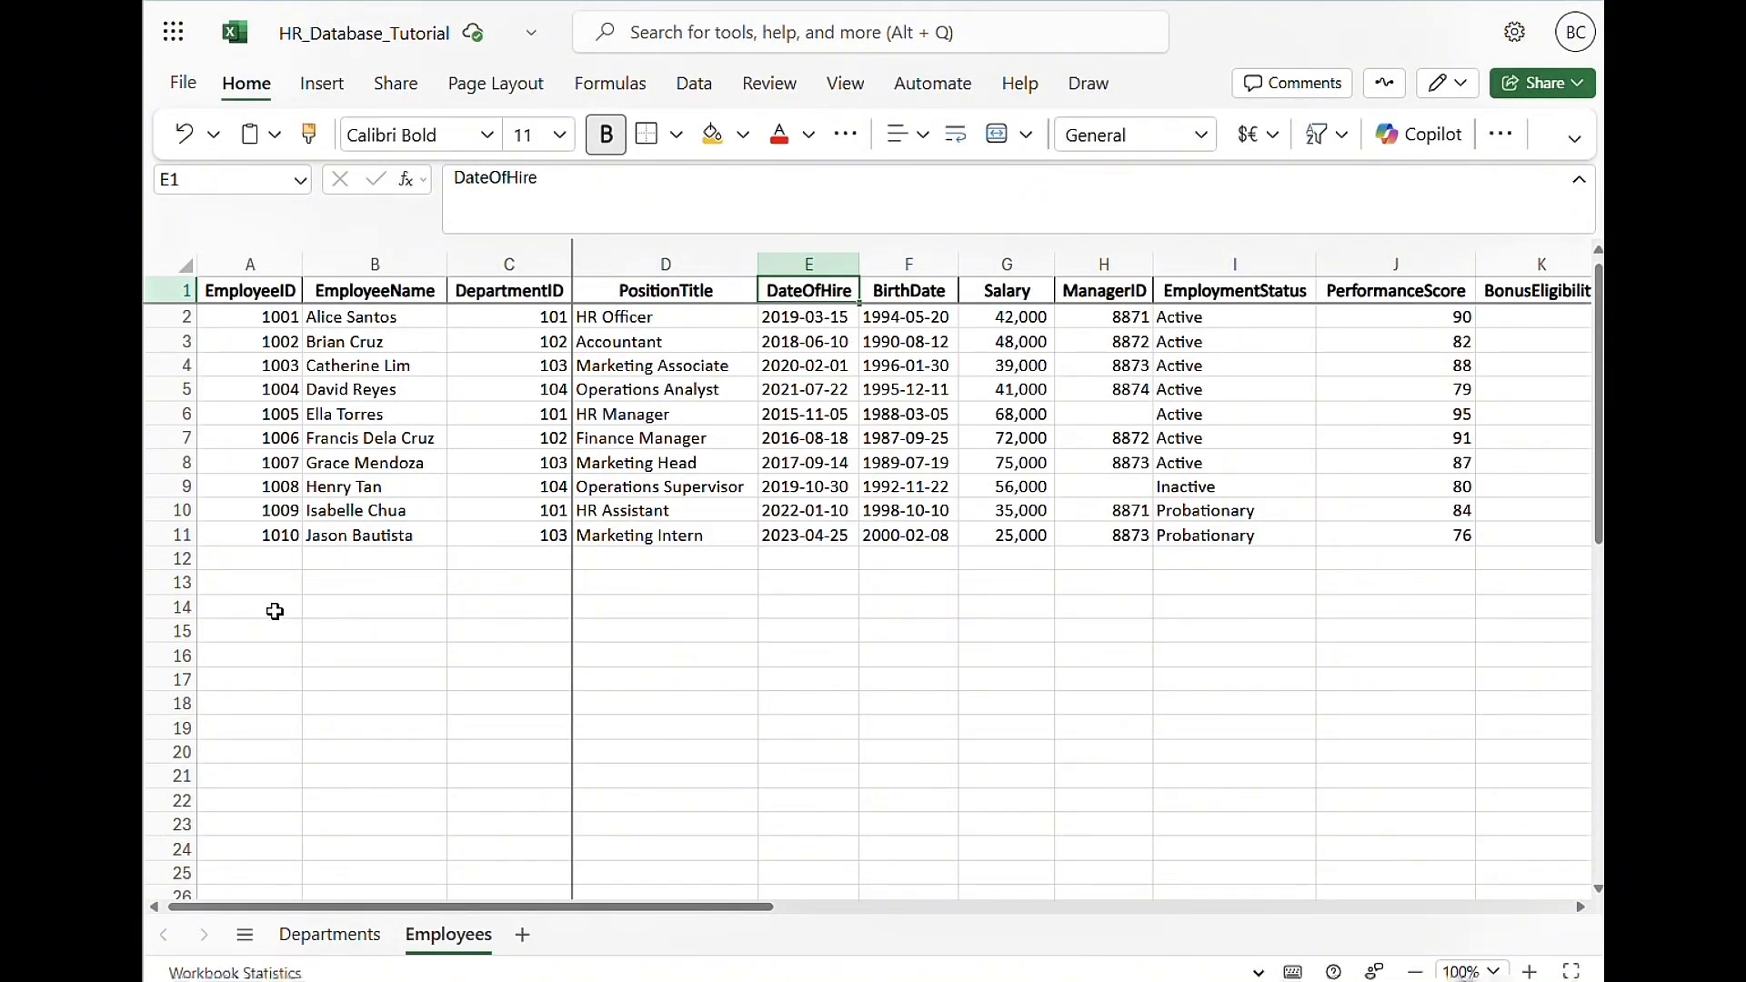
key("Right")
key("Right")
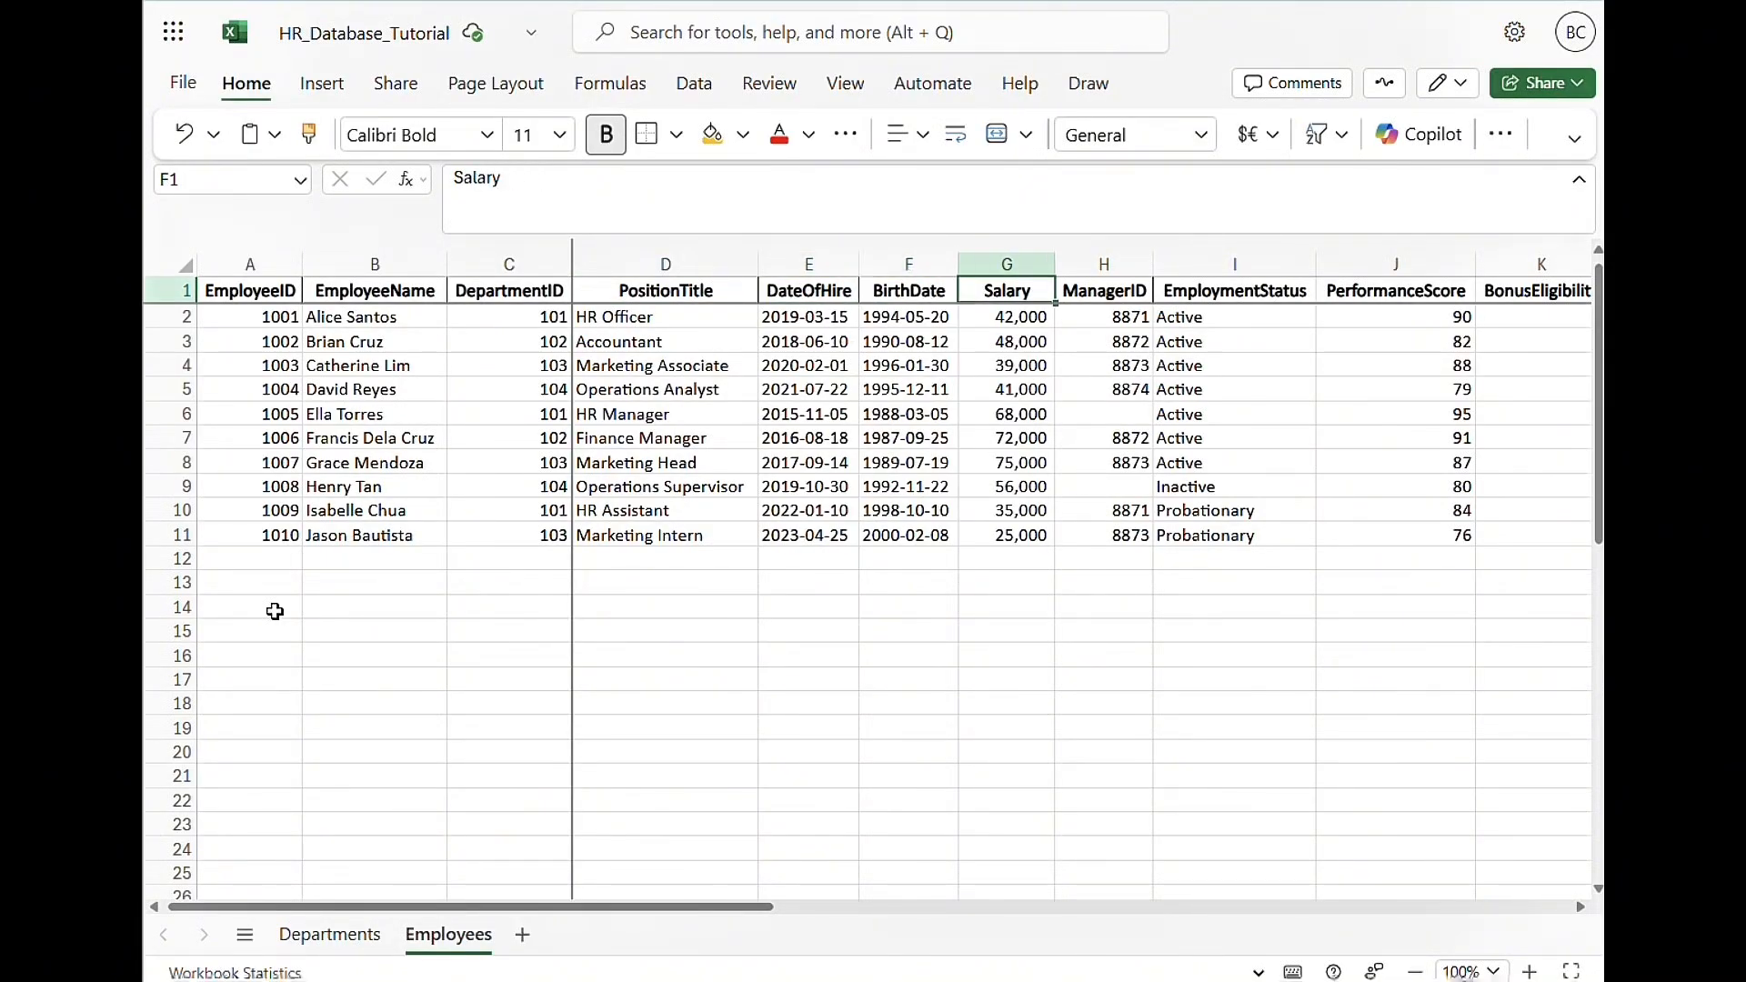
key("Right")
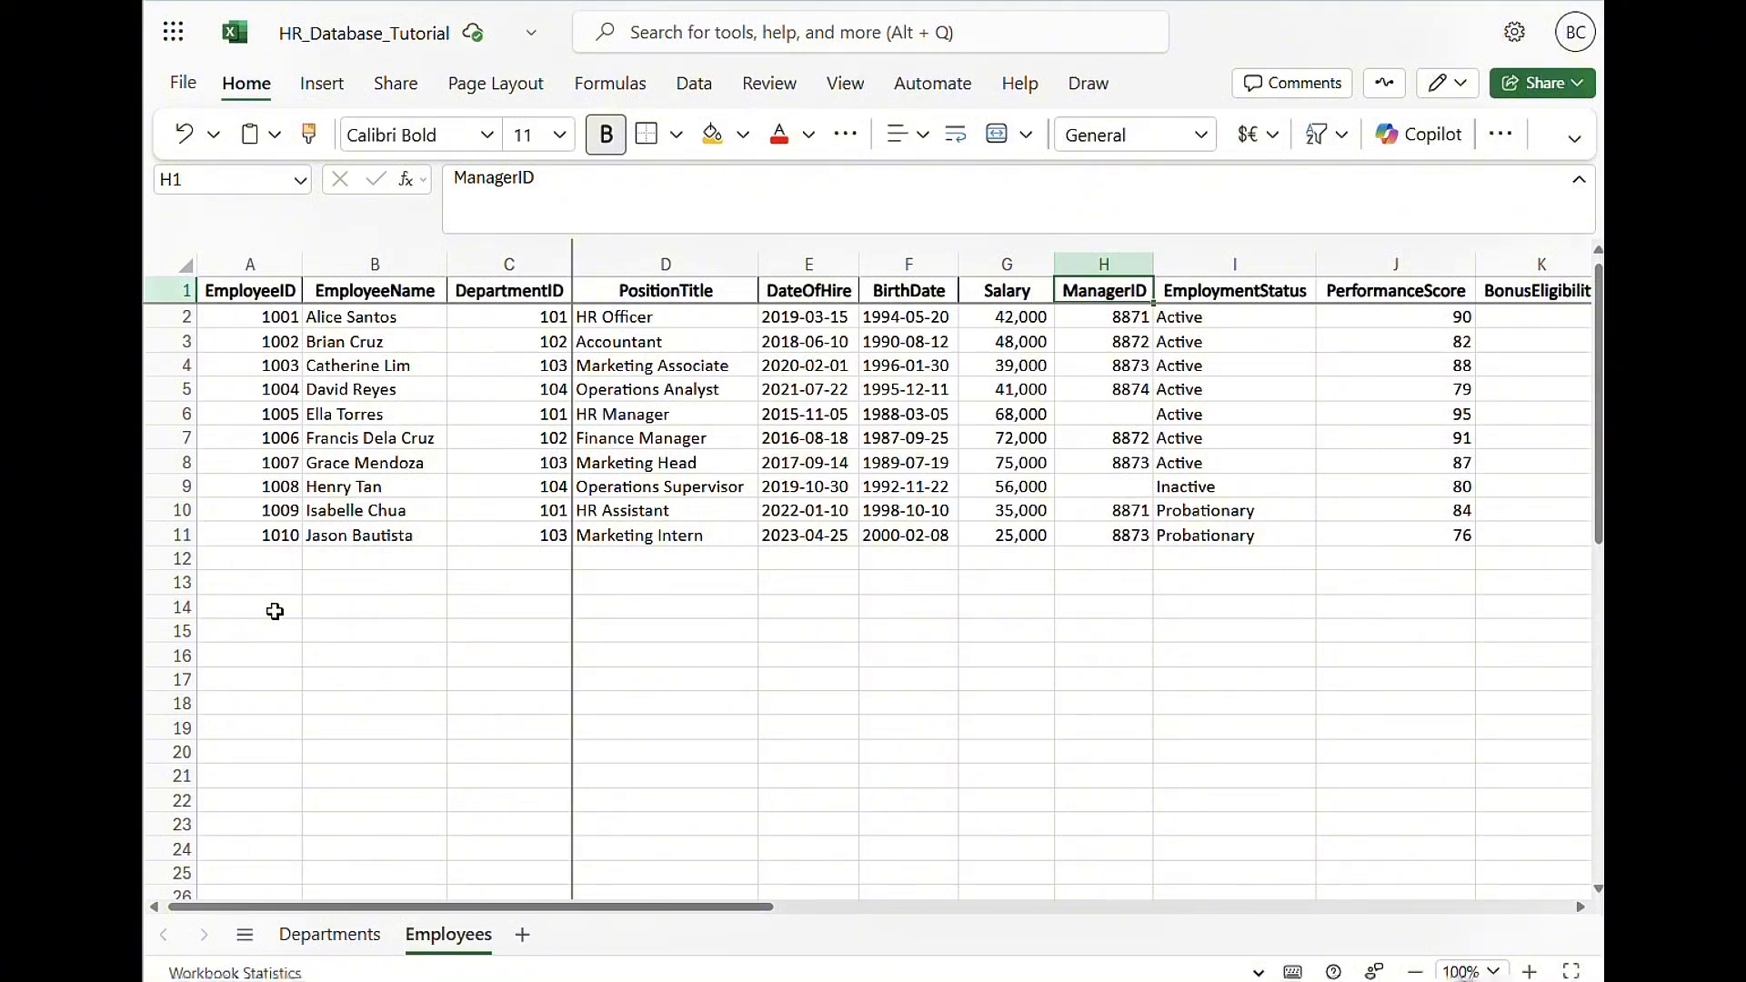
key("Right")
key("Right")
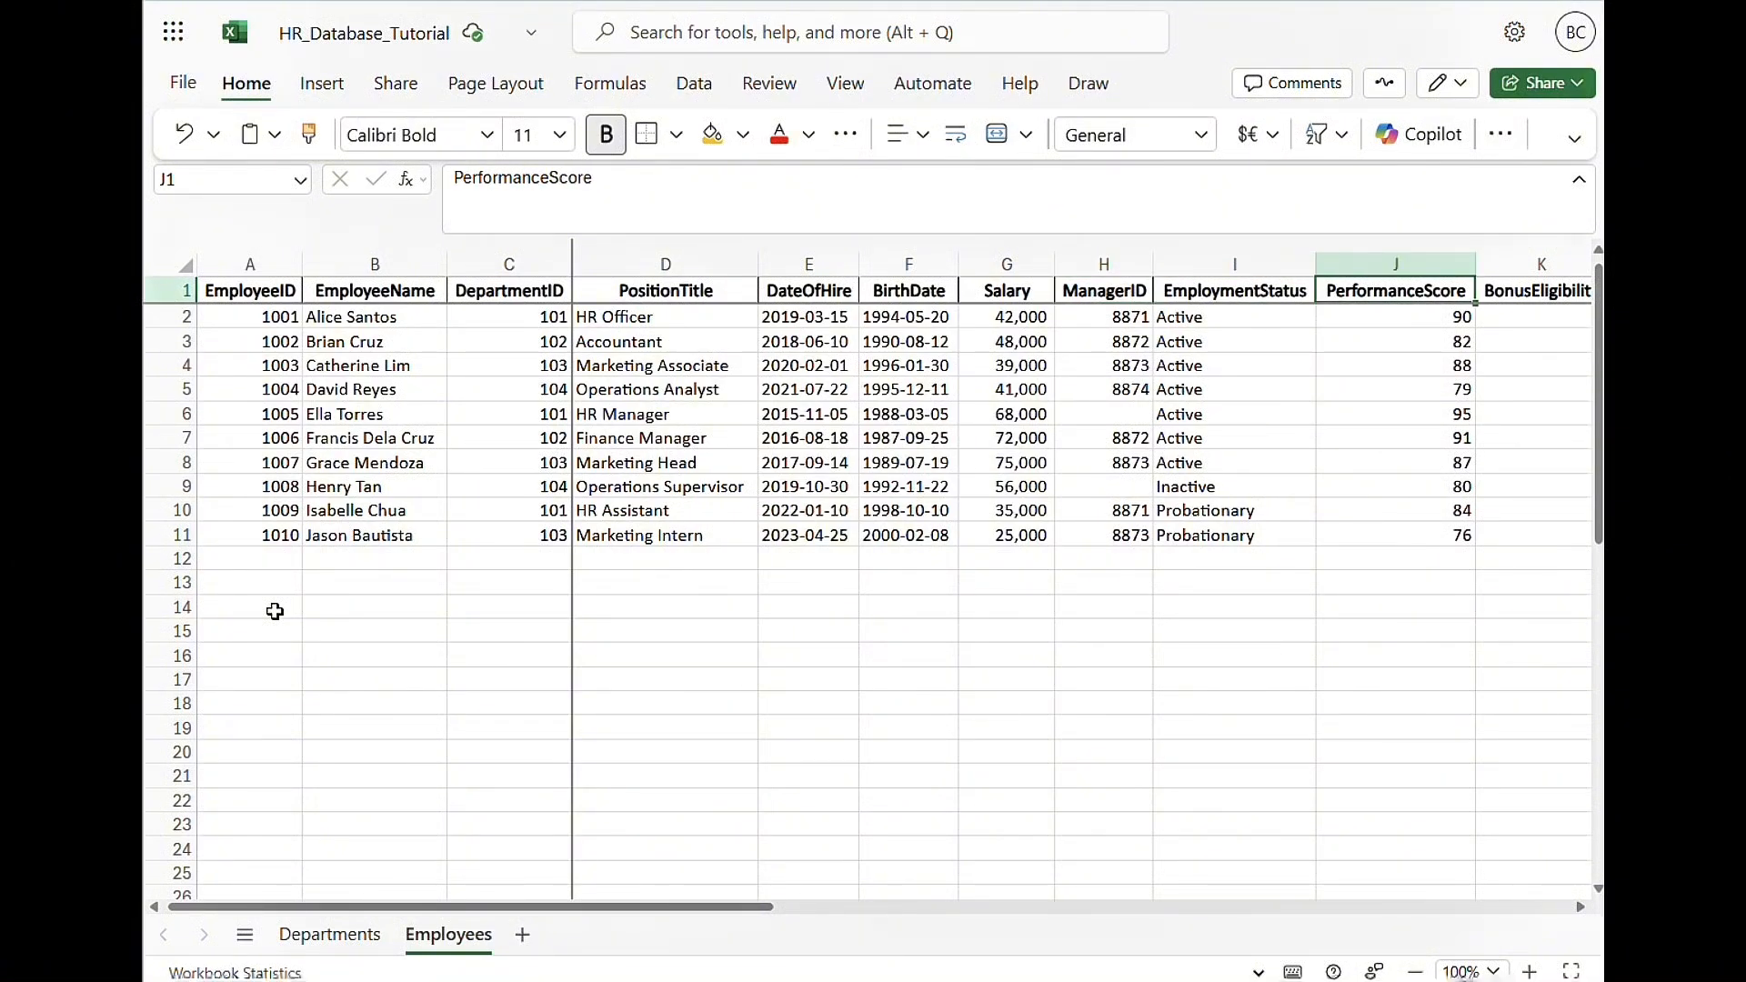
key("Right")
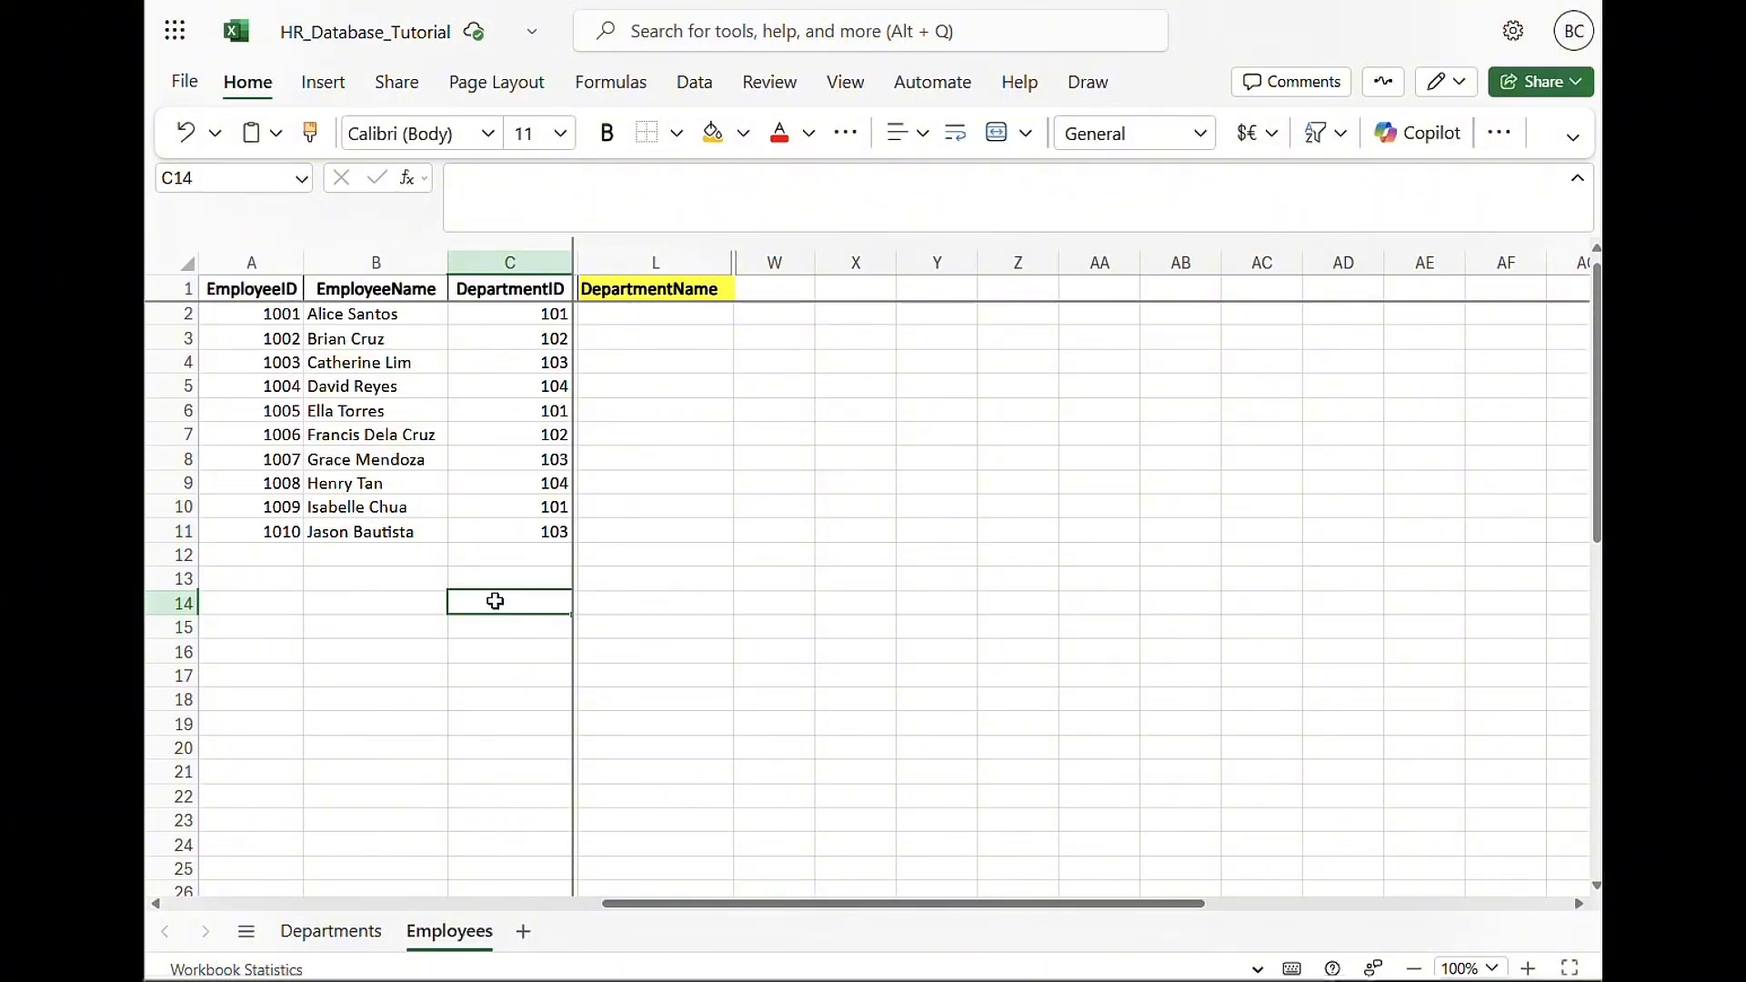
Begin an IFERROR formula with a nested VLOOKUP in cell L2 under DepartmentName, using C2 as the lookup value
left_click(634, 317)
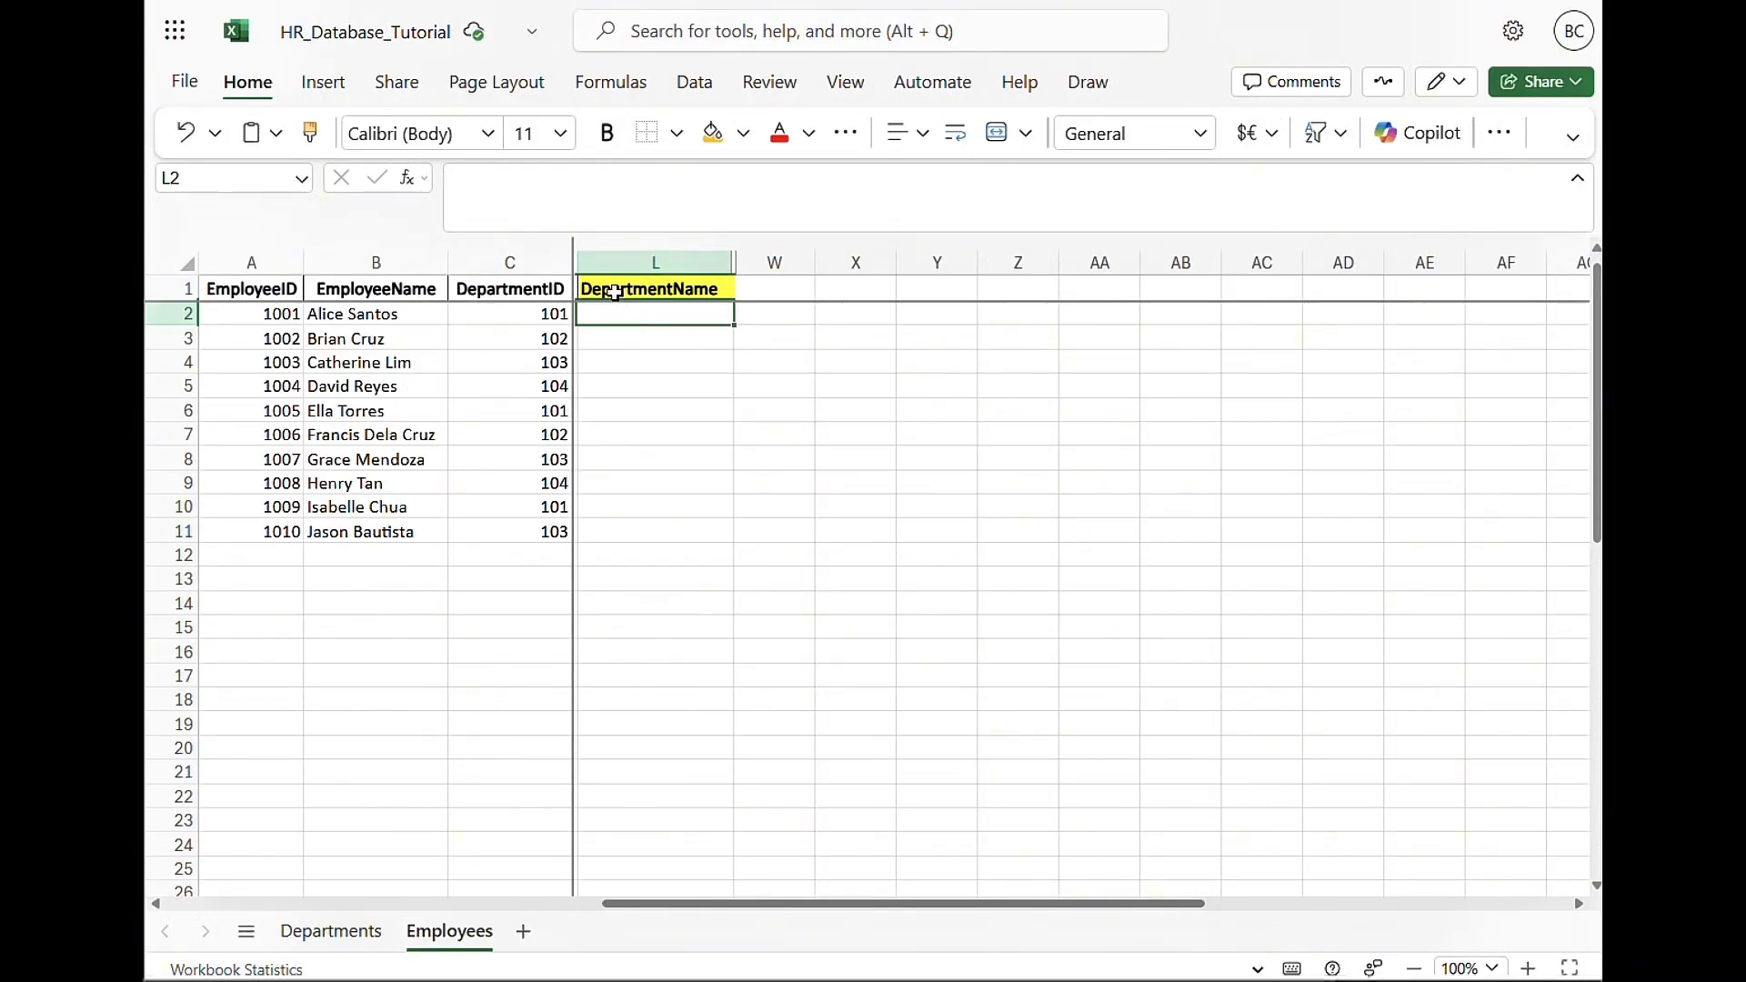
left_click(543, 195)
type("=")
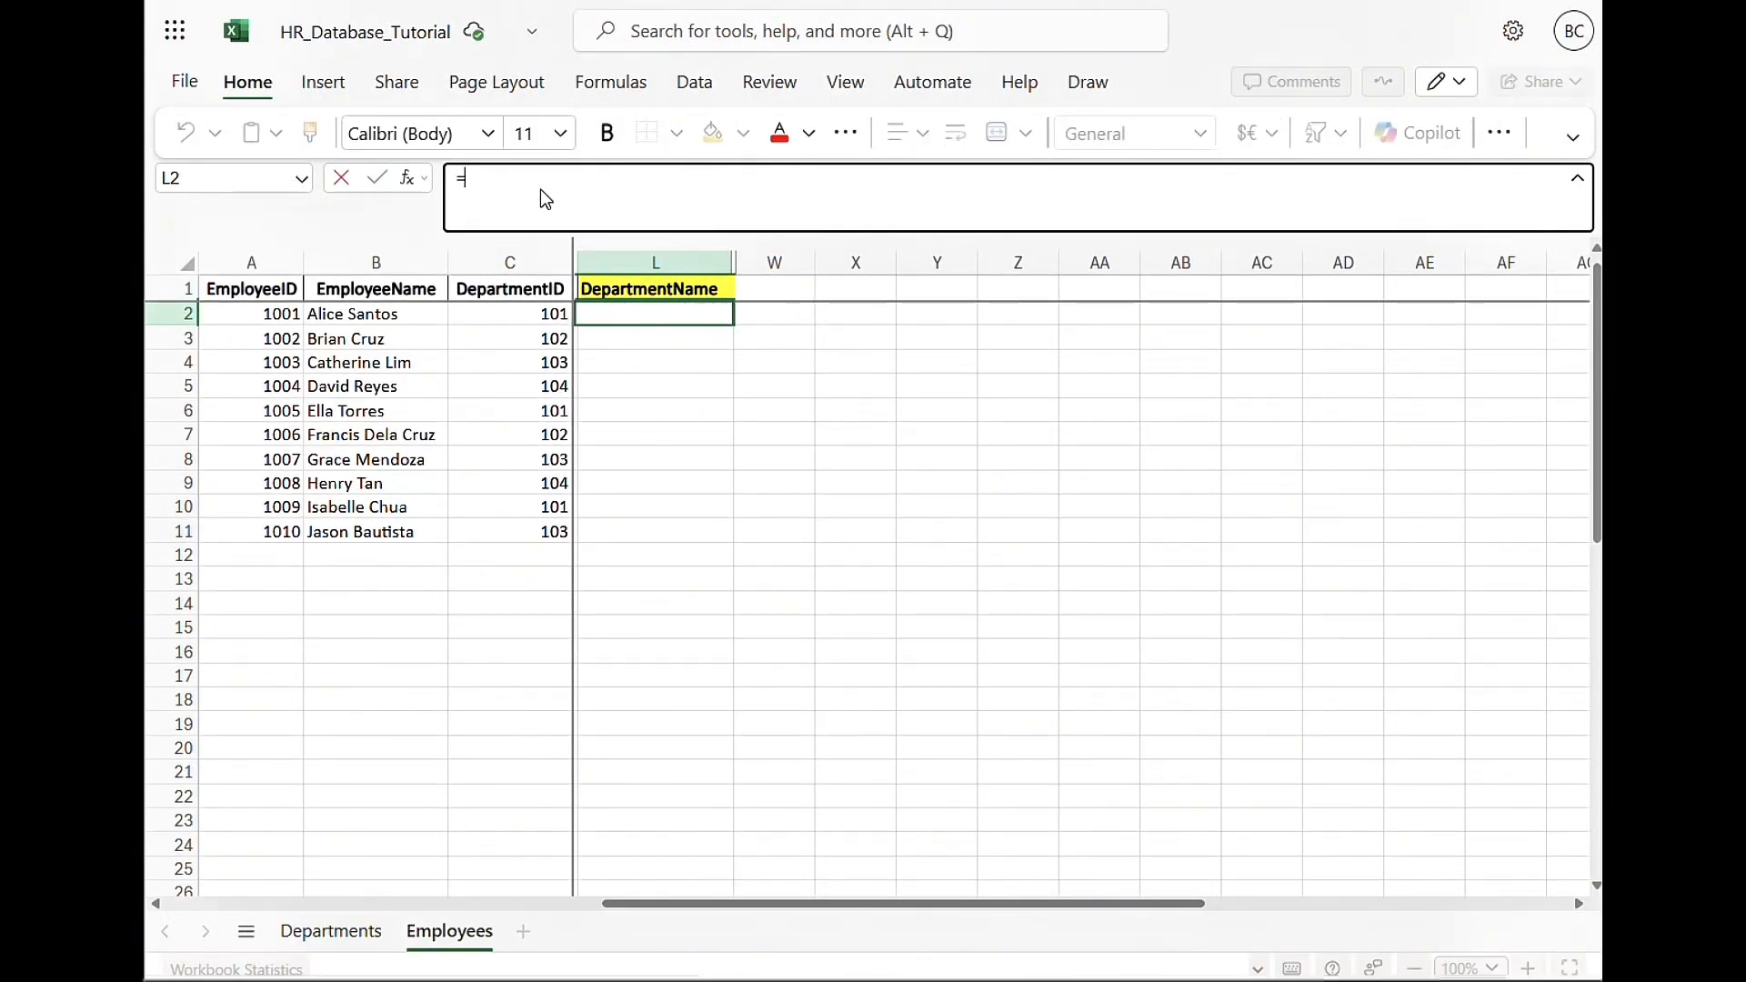
type("I")
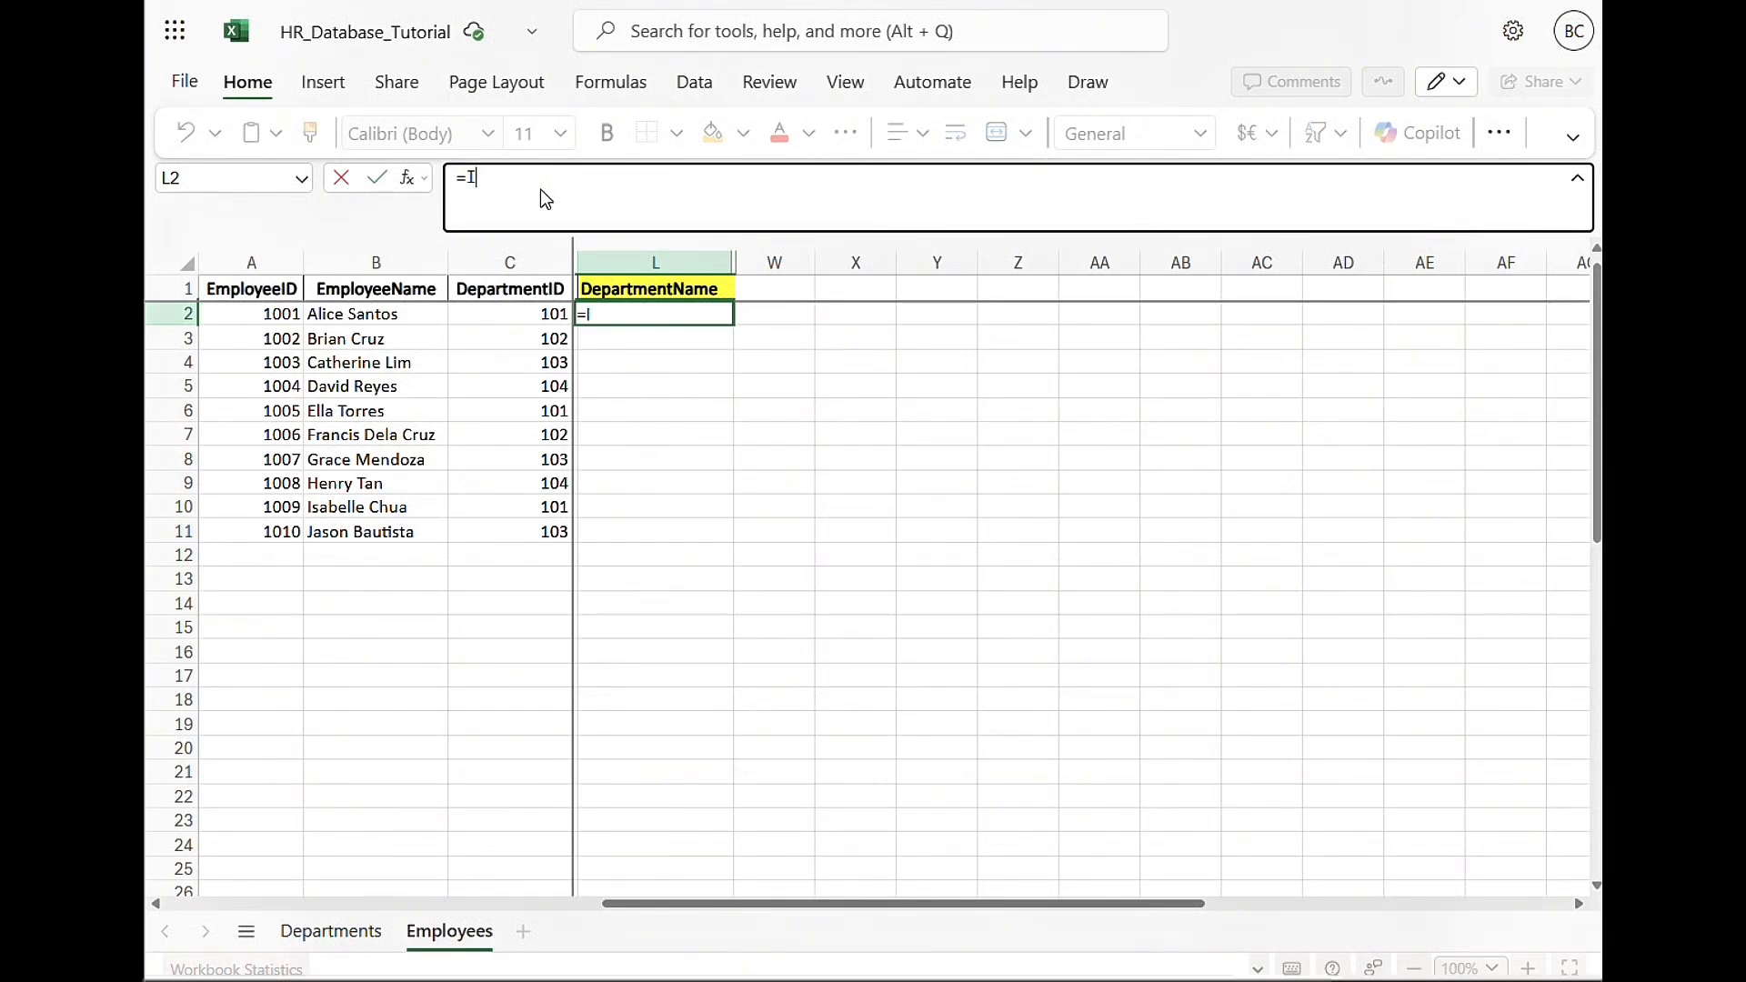
type("FERROR(")
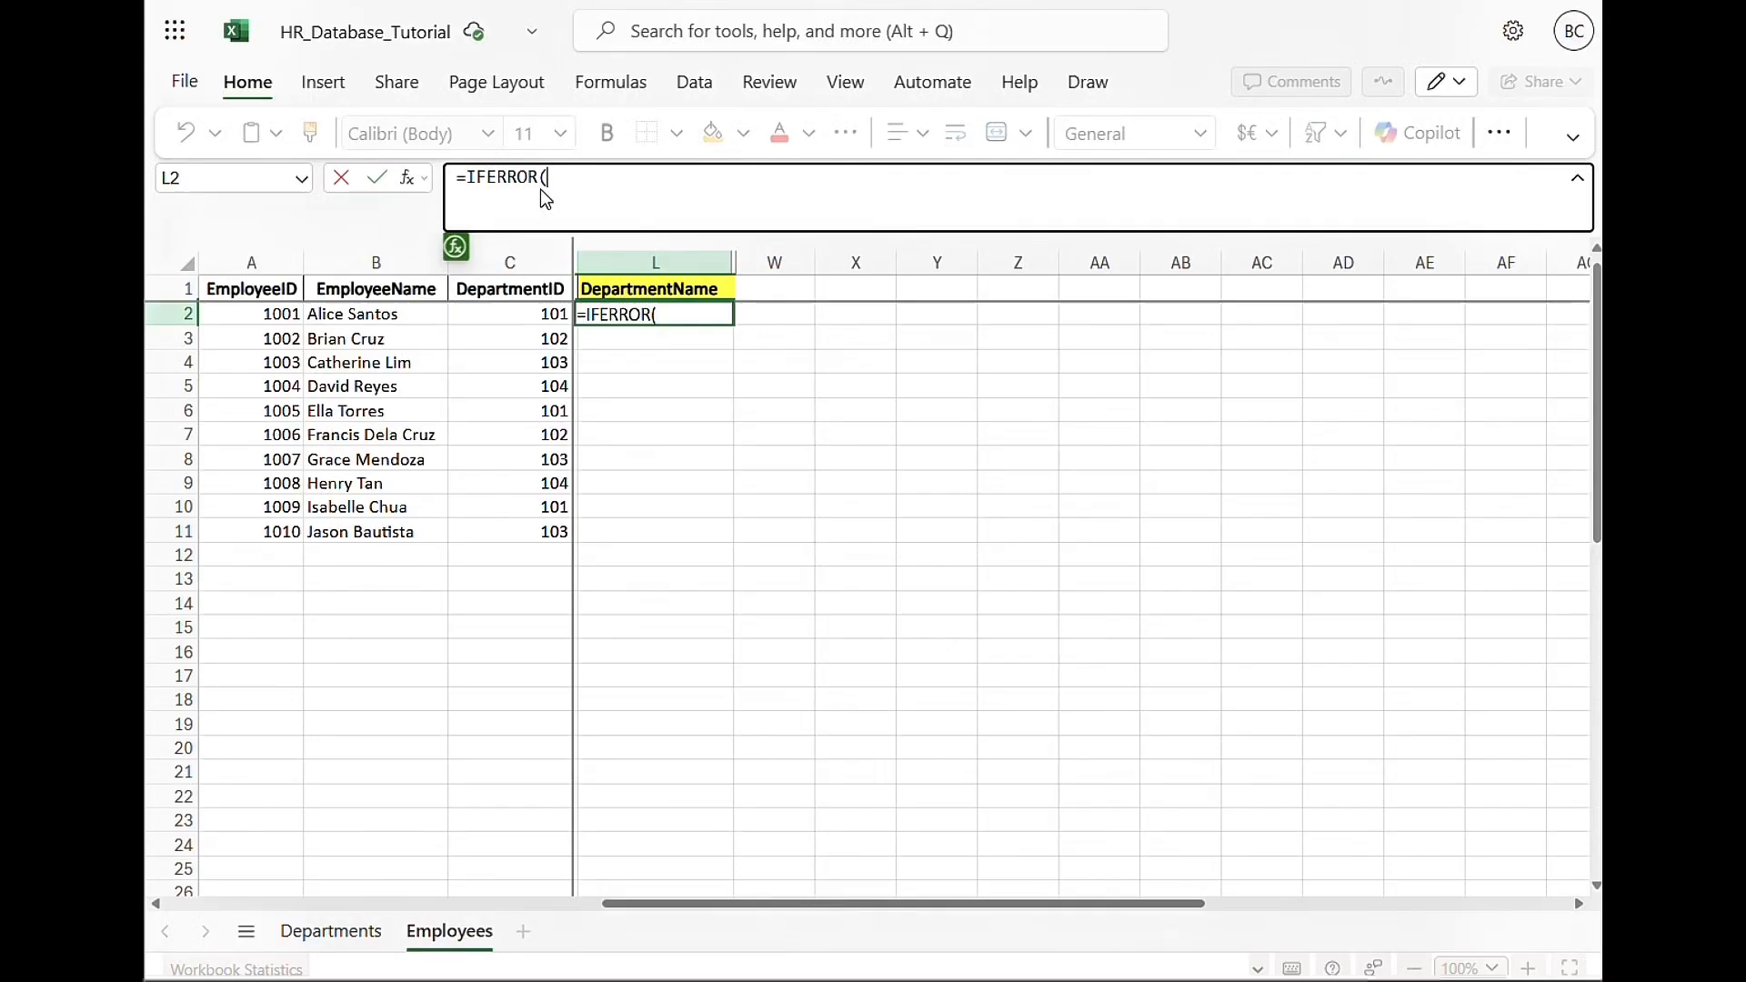
type("VLOOKUP(")
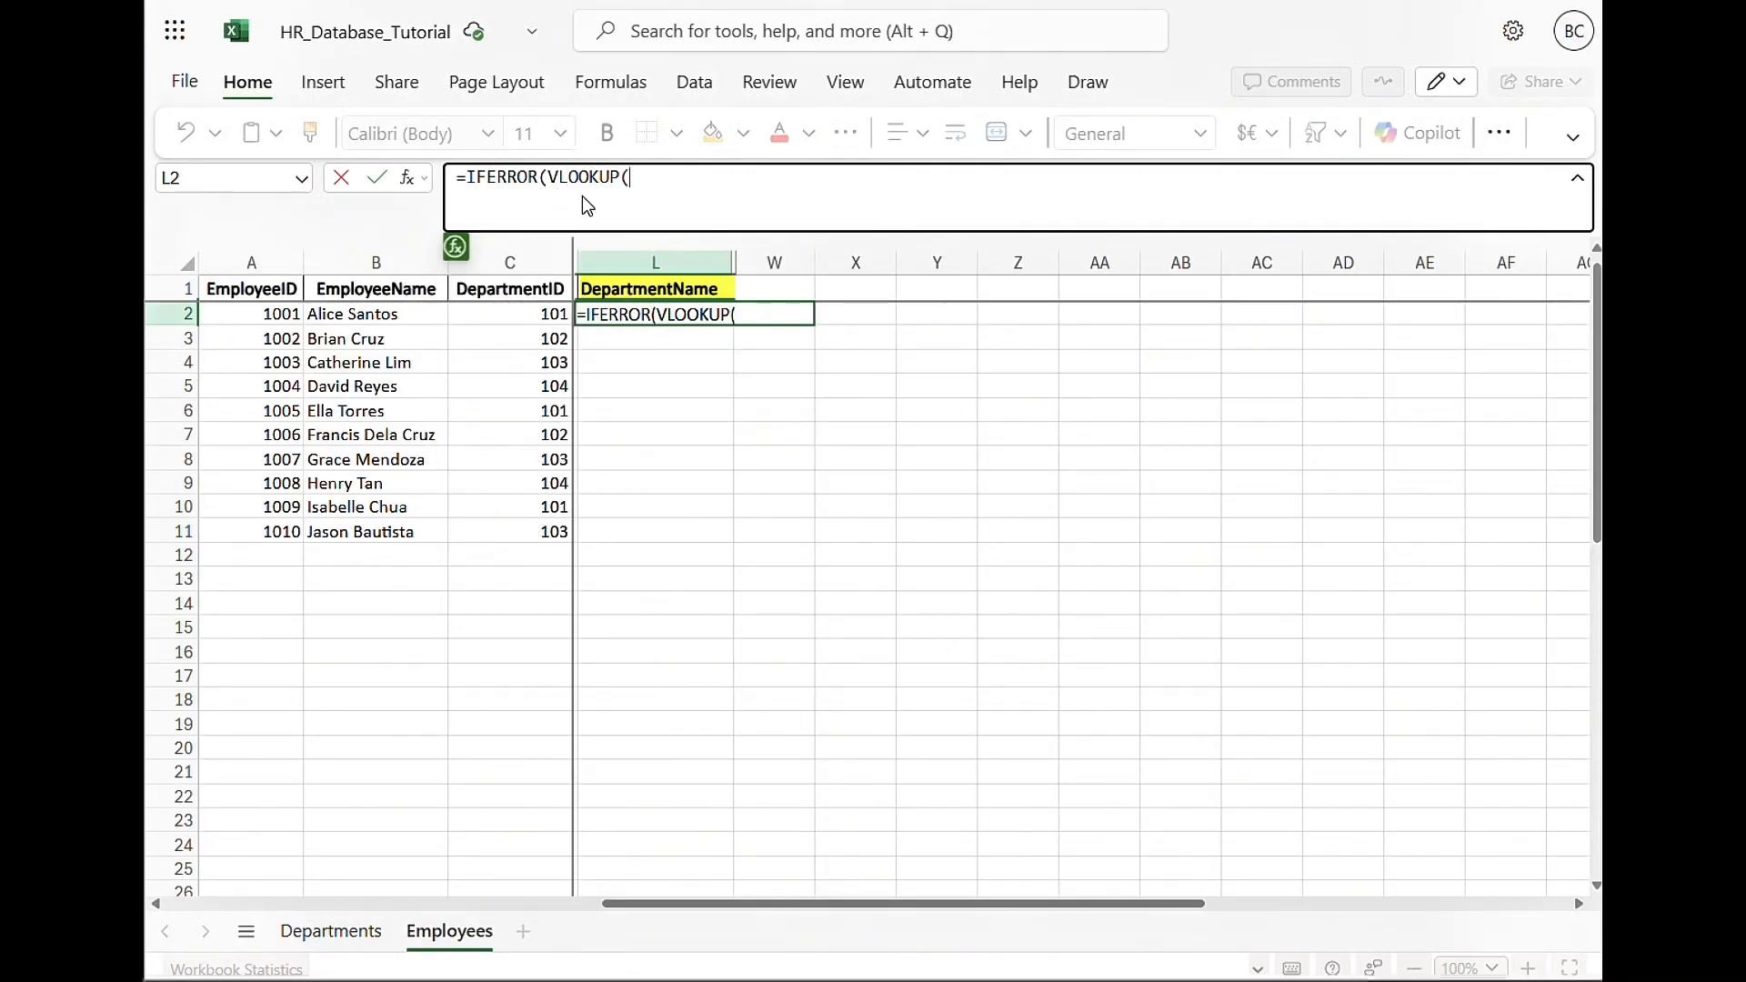
left_click(533, 318)
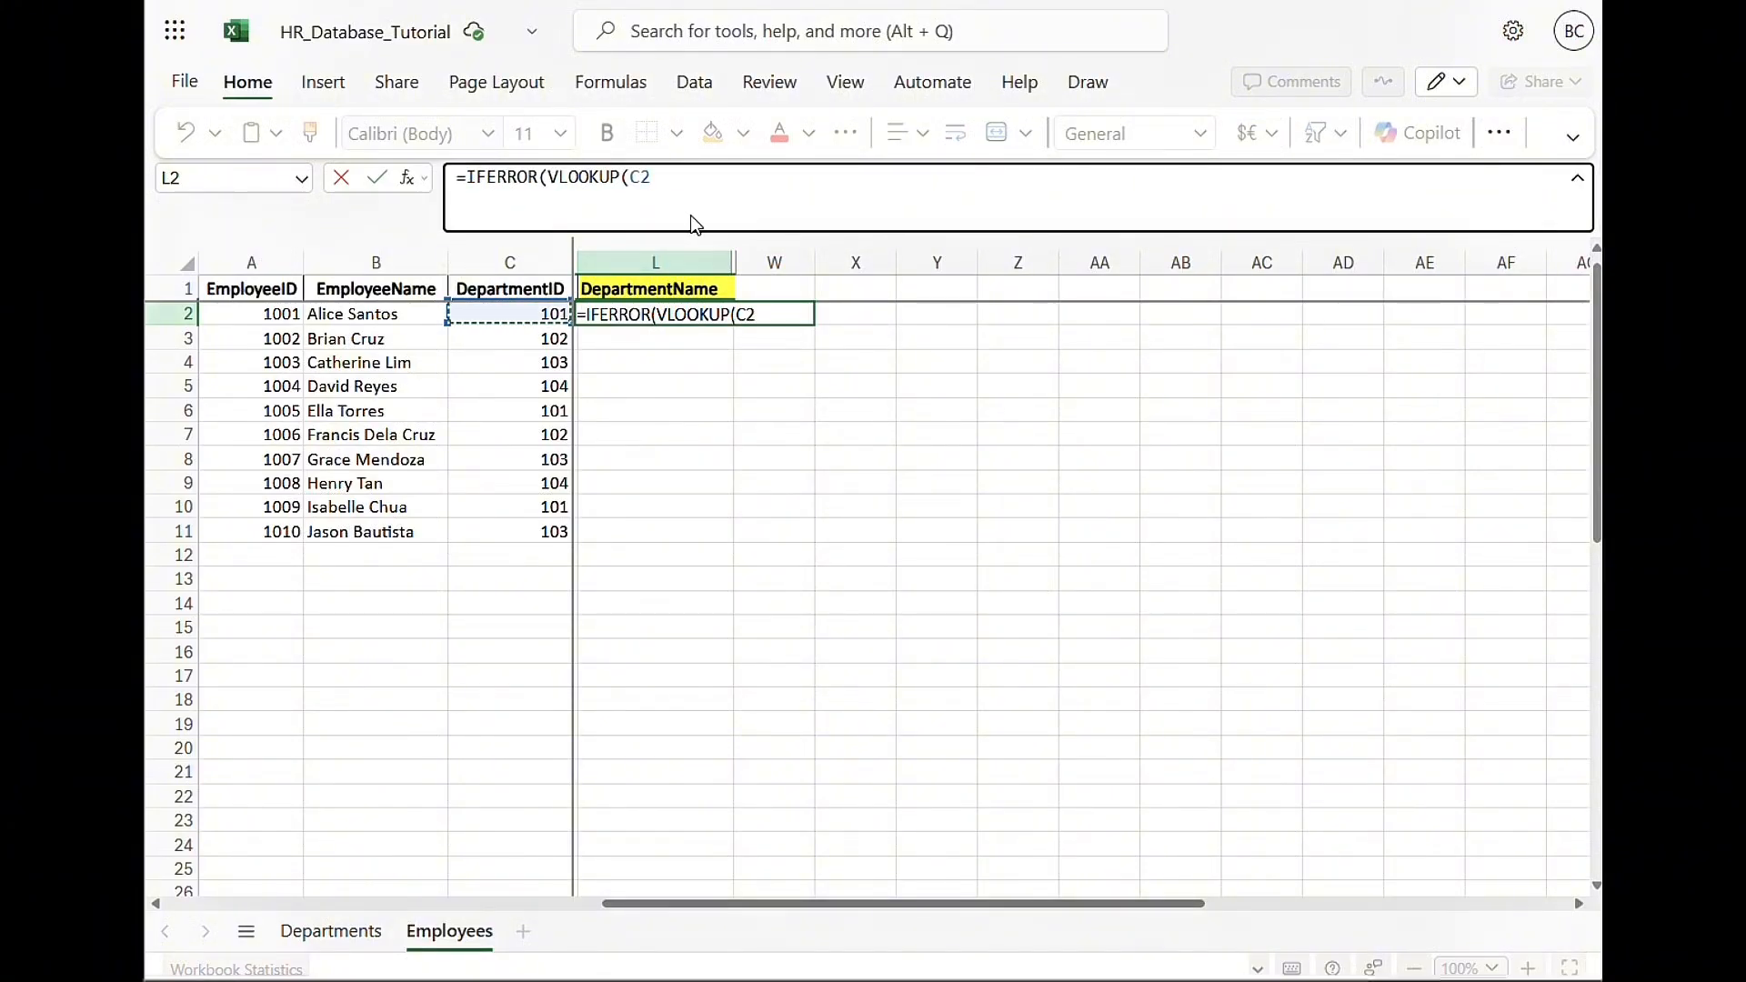
type(",")
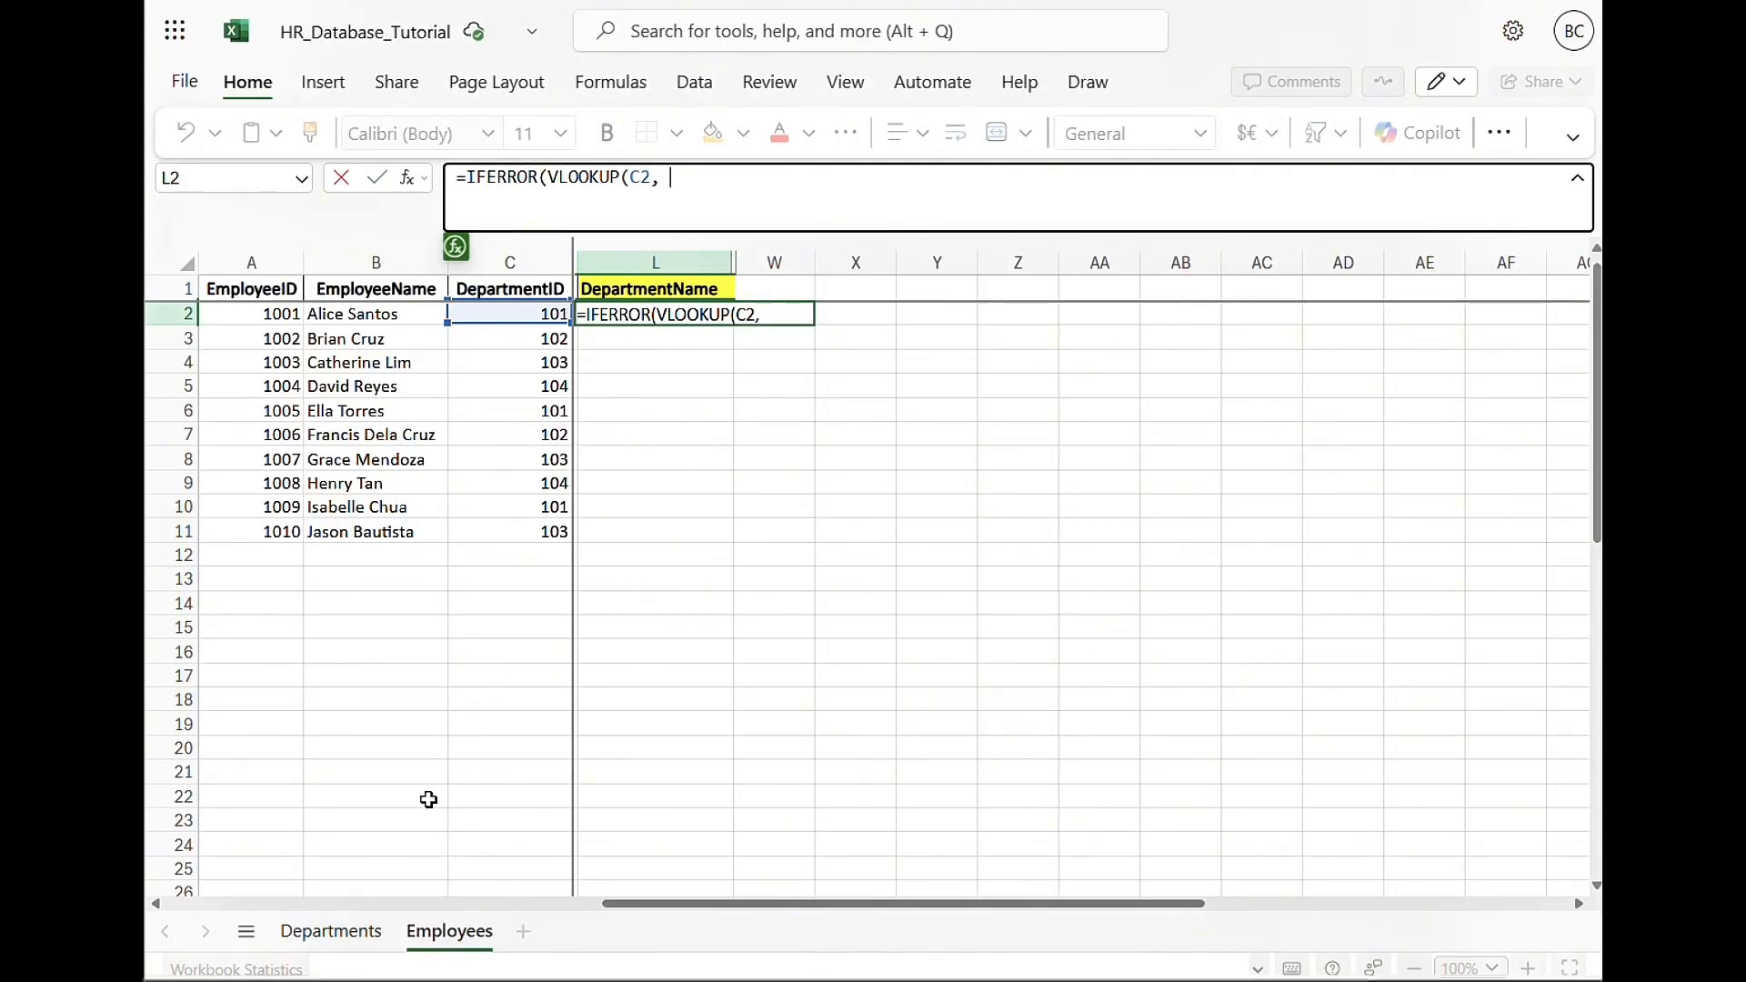
Use range A1:B5 on the Departments sheet as the VLOOKUP table and make it absolute as $A$1:$B$5
left_click(333, 931)
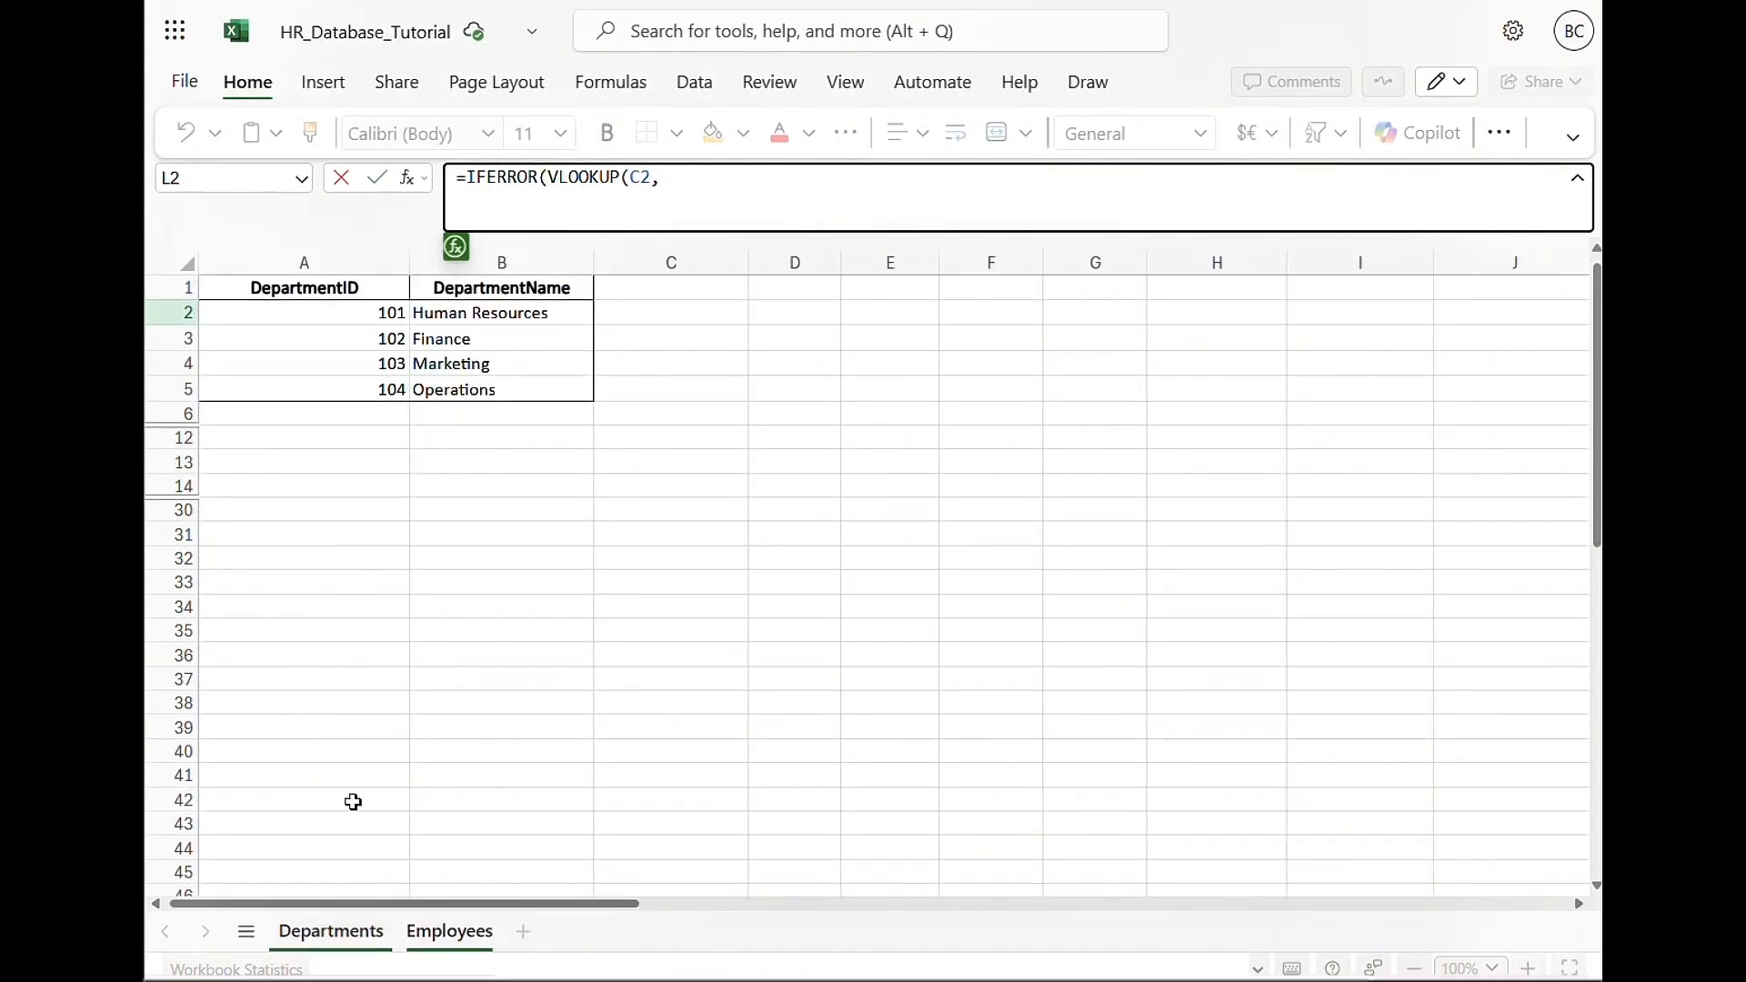
left_click(316, 288)
left_click_drag(317, 287, 474, 386)
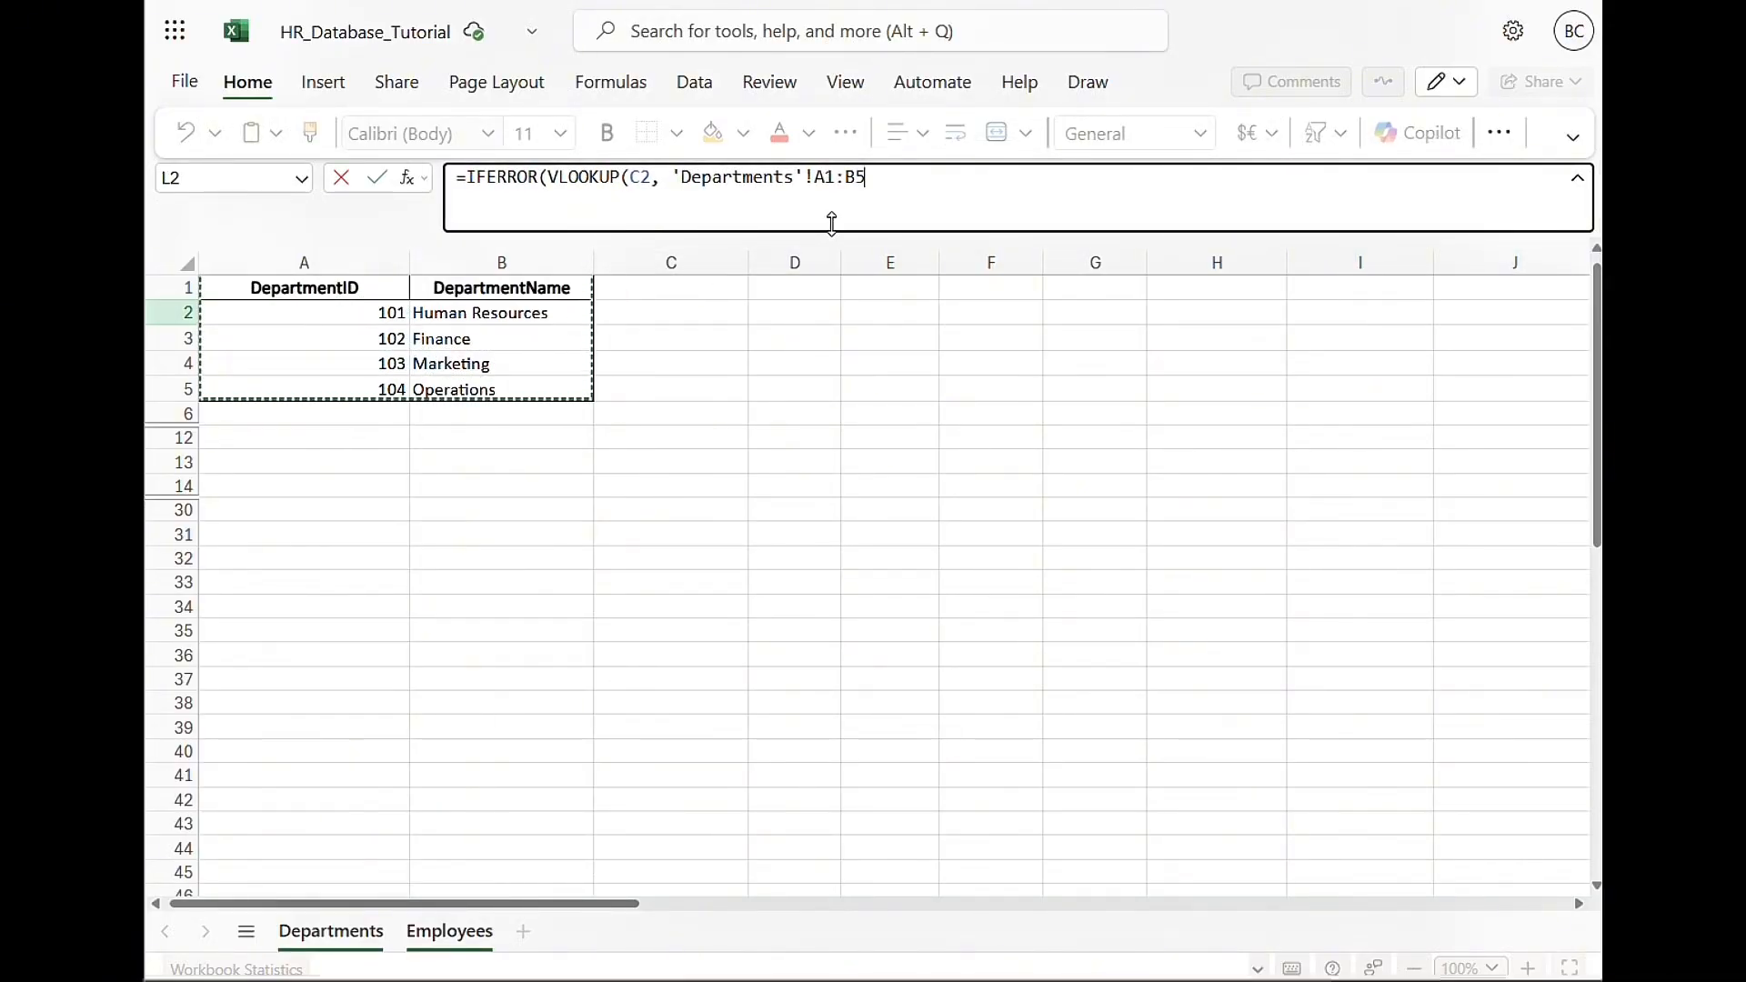
left_click_drag(873, 177, 816, 182)
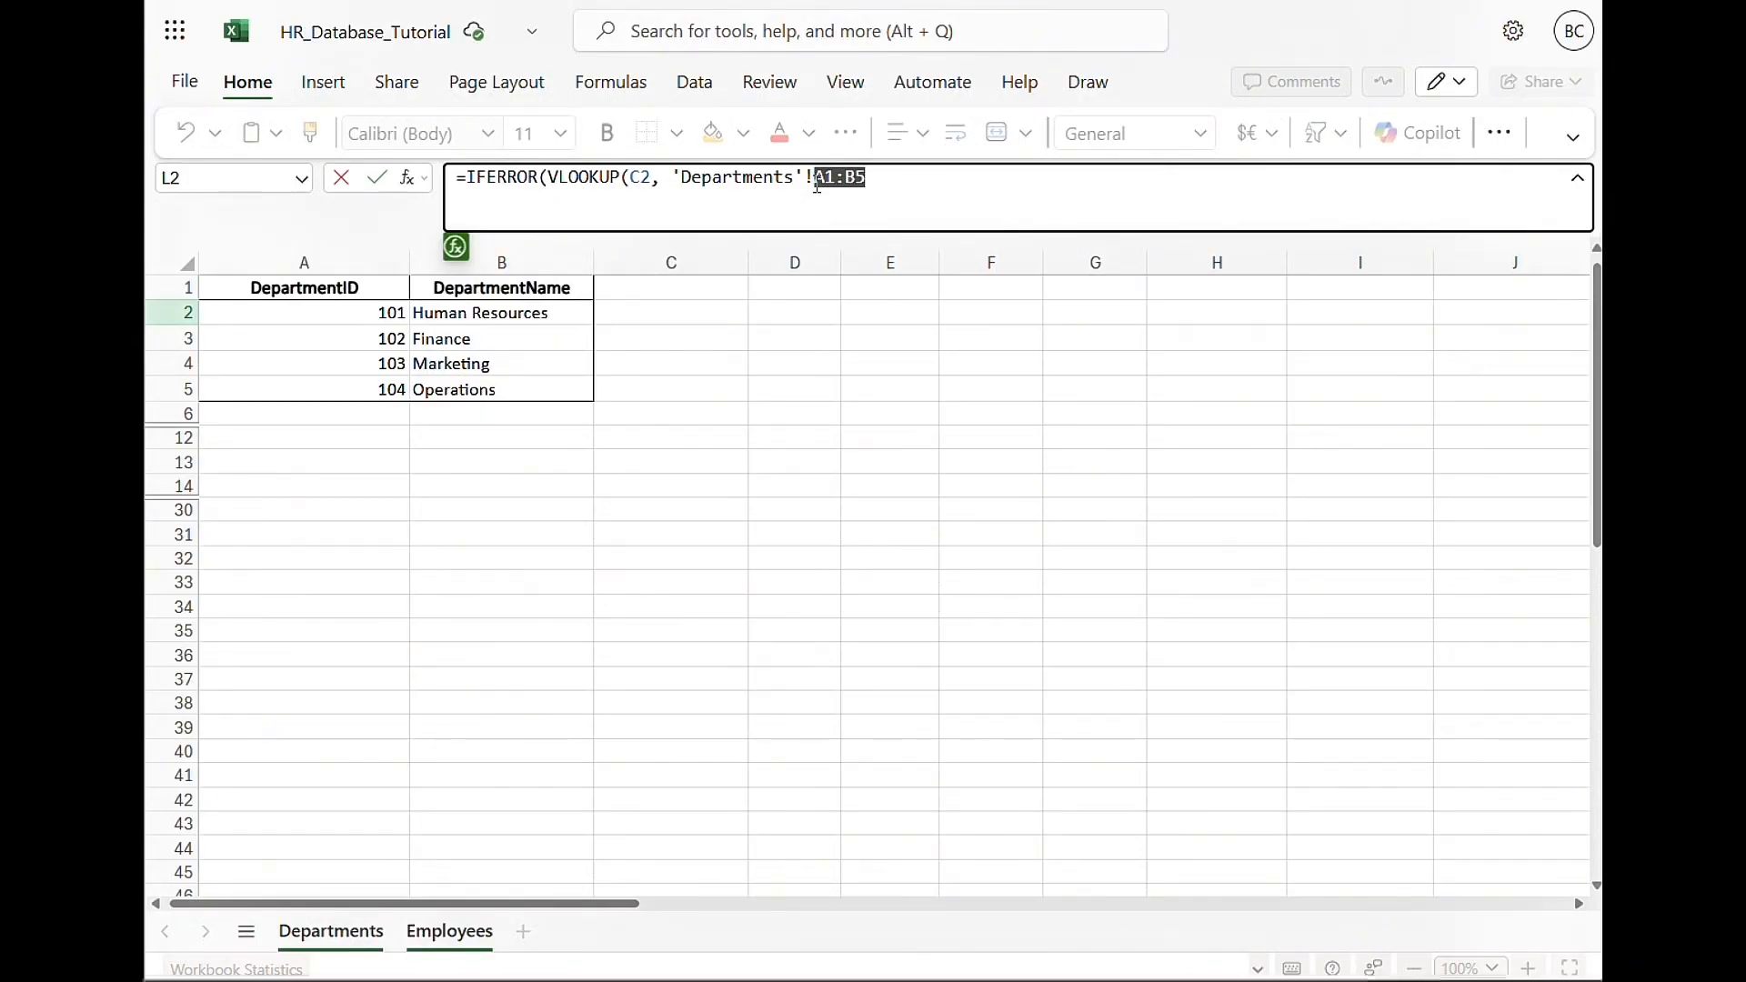
key("F4")
Complete the L2 formula with column index 2, exact match FALSE, and "Unknown Dept" as the IFERROR fallback
left_click(913, 180)
type(", 2")
type(", 2,")
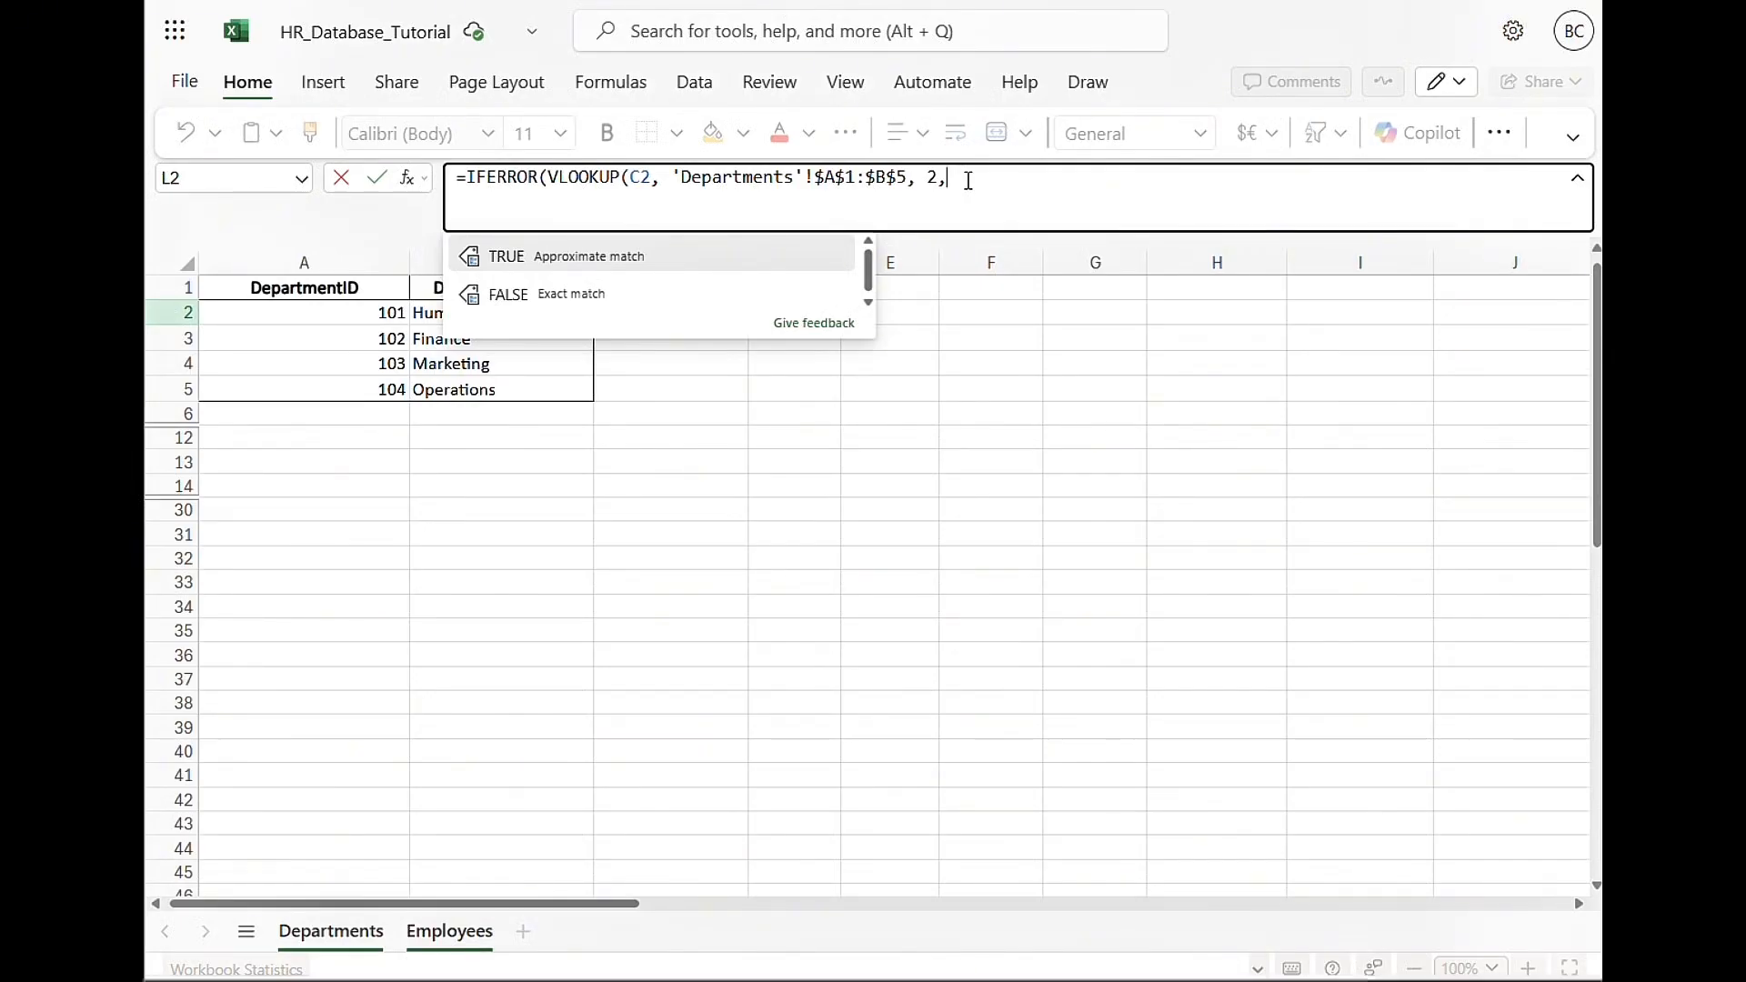
left_click(628, 291)
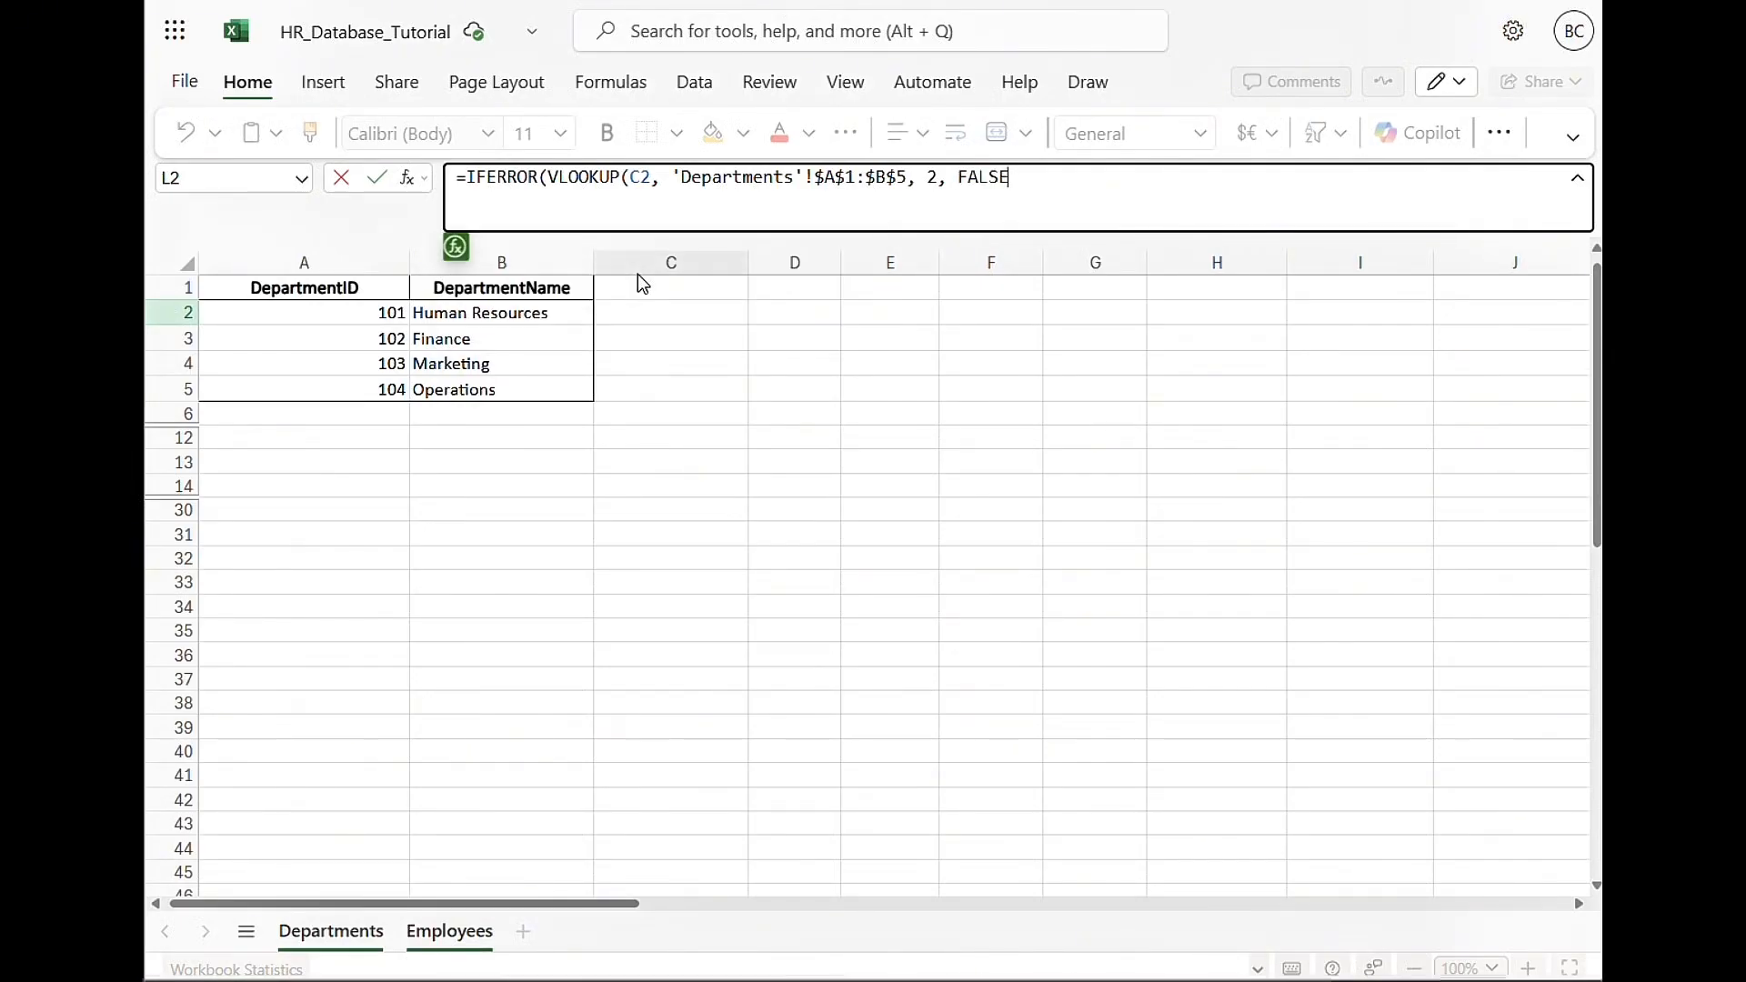
type("),")
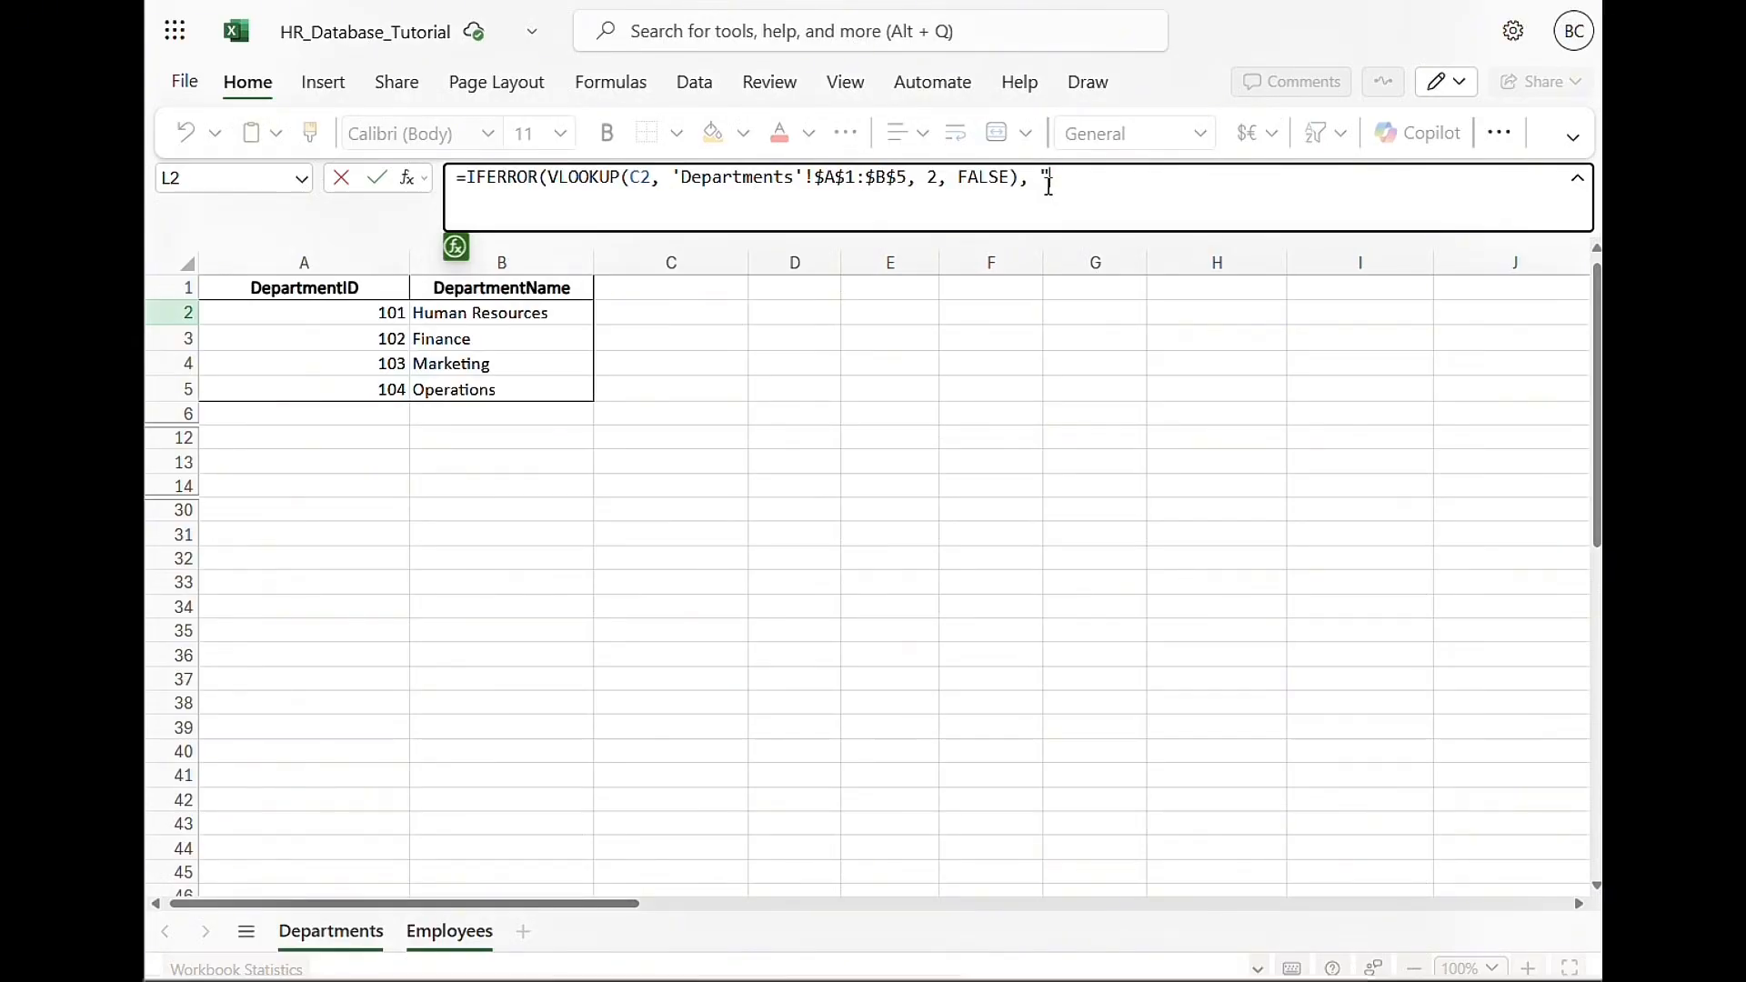
type("Unknown")
type("Dept\")")
key("Return")
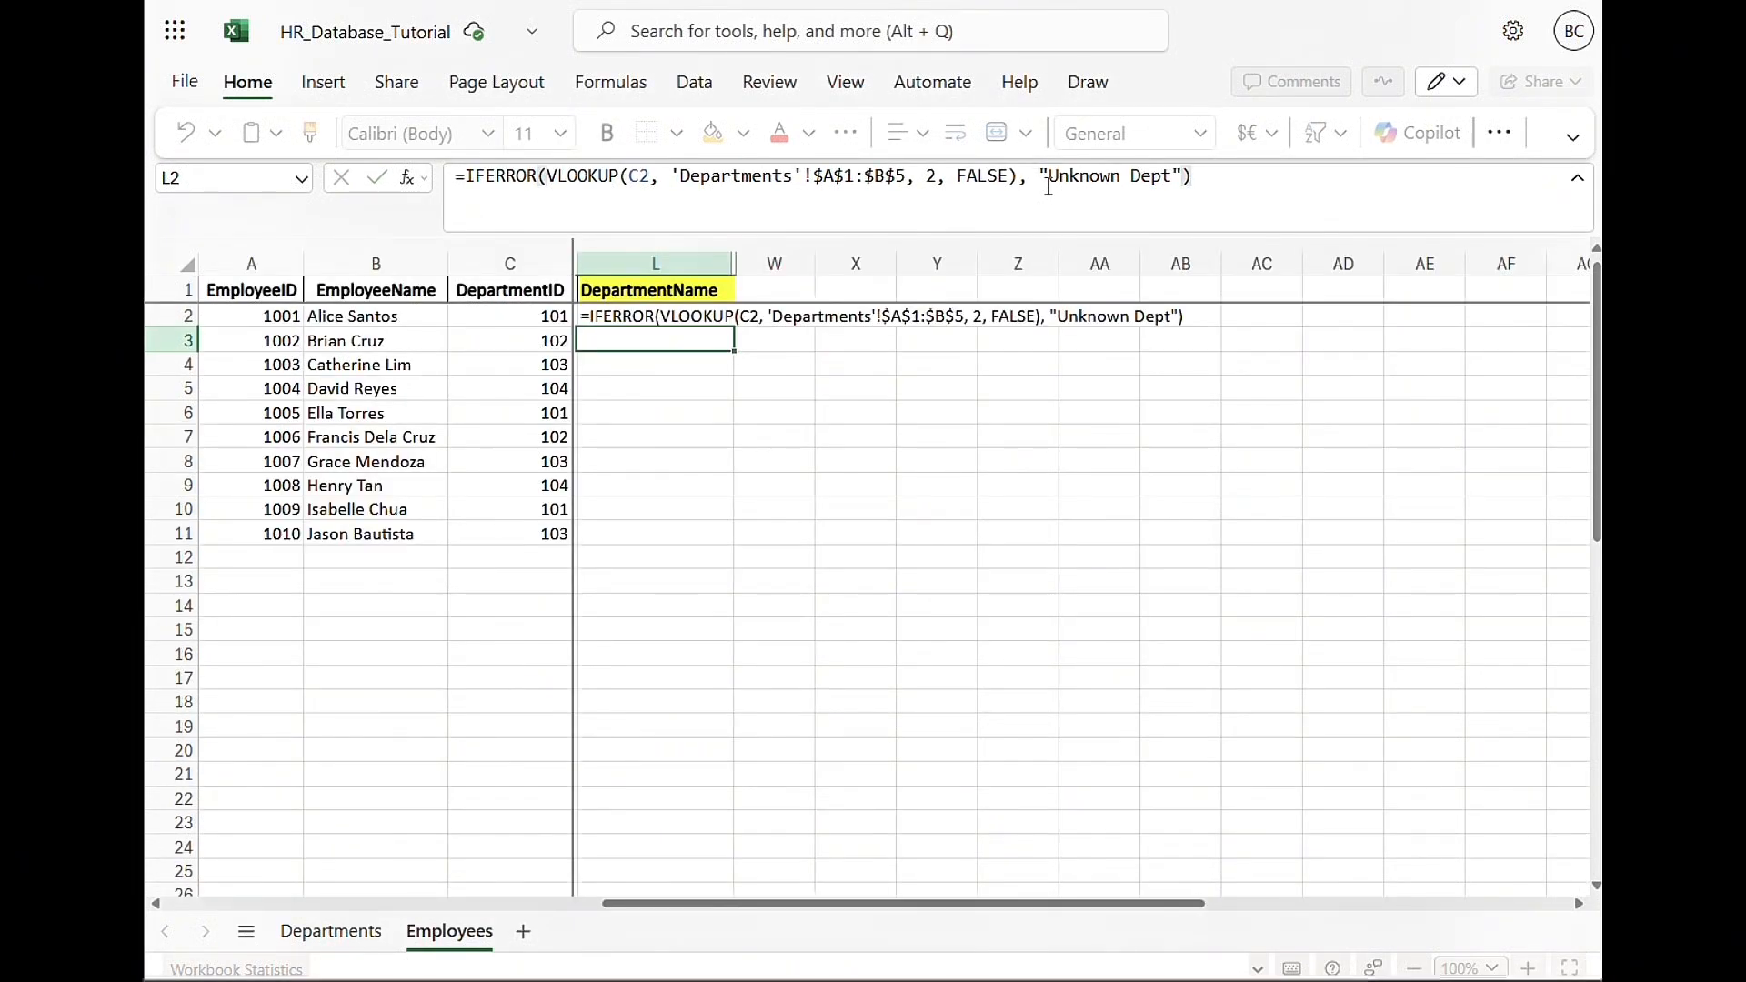
Fill the DepartmentName formula from L2 down through L11
left_click(664, 313)
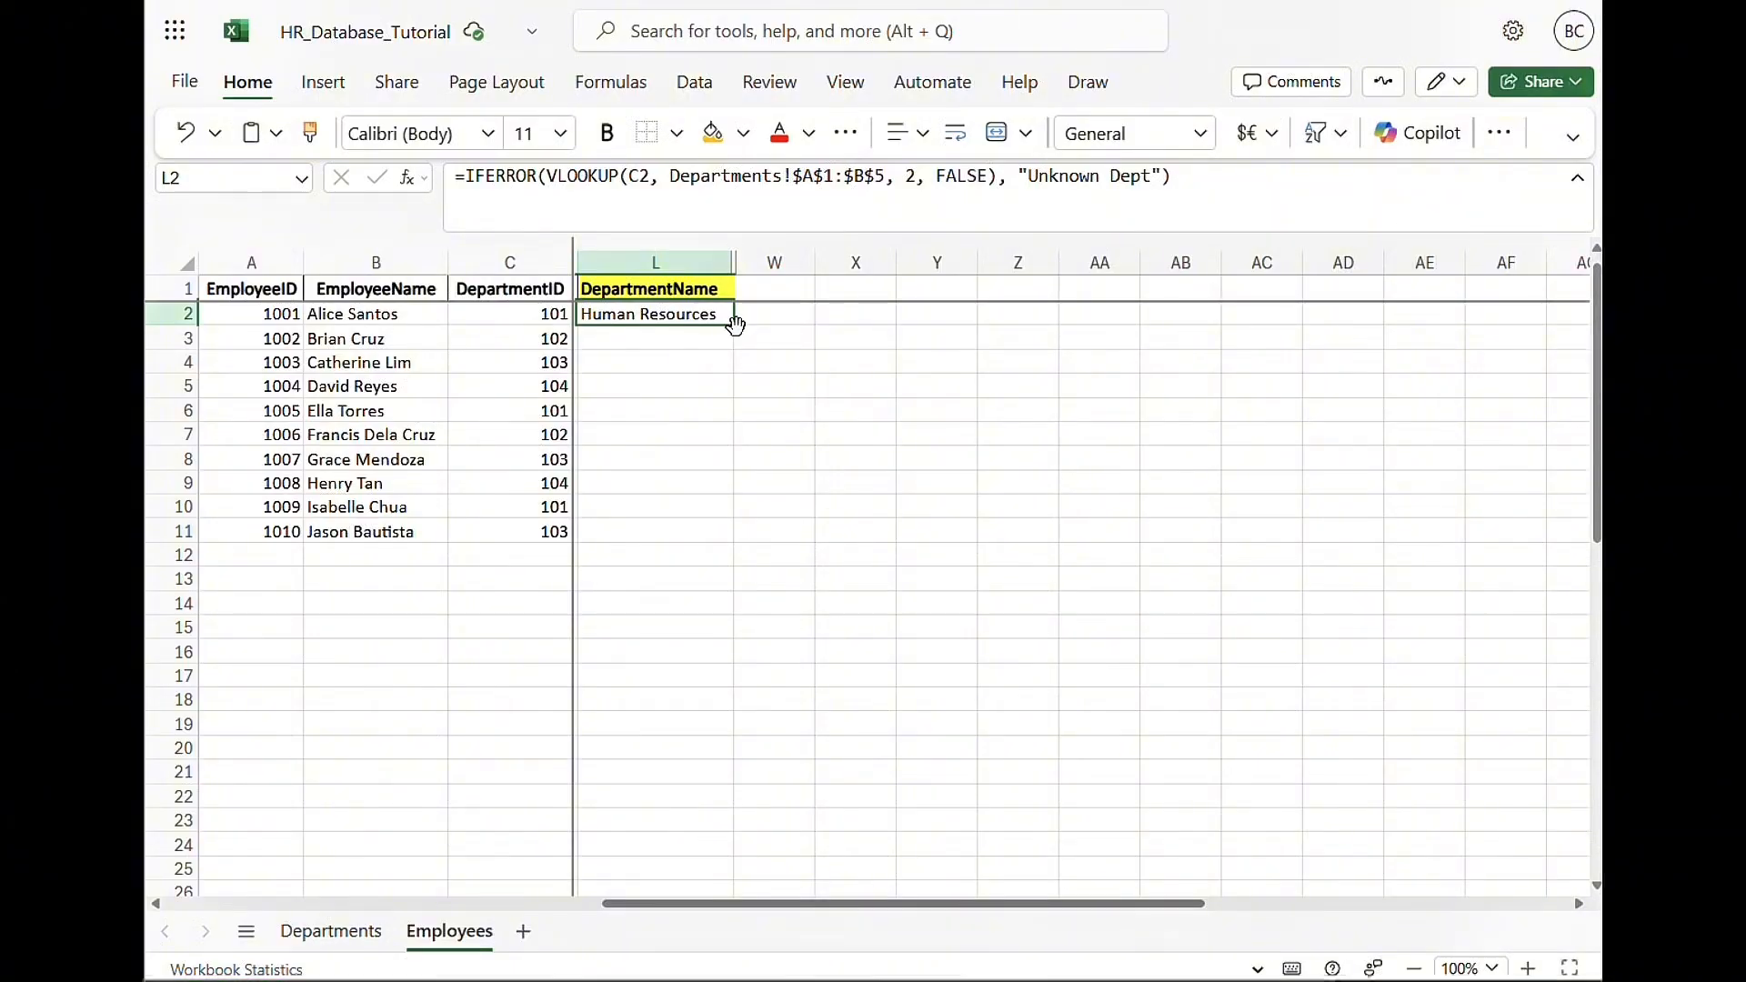
left_click_drag(732, 321, 712, 528)
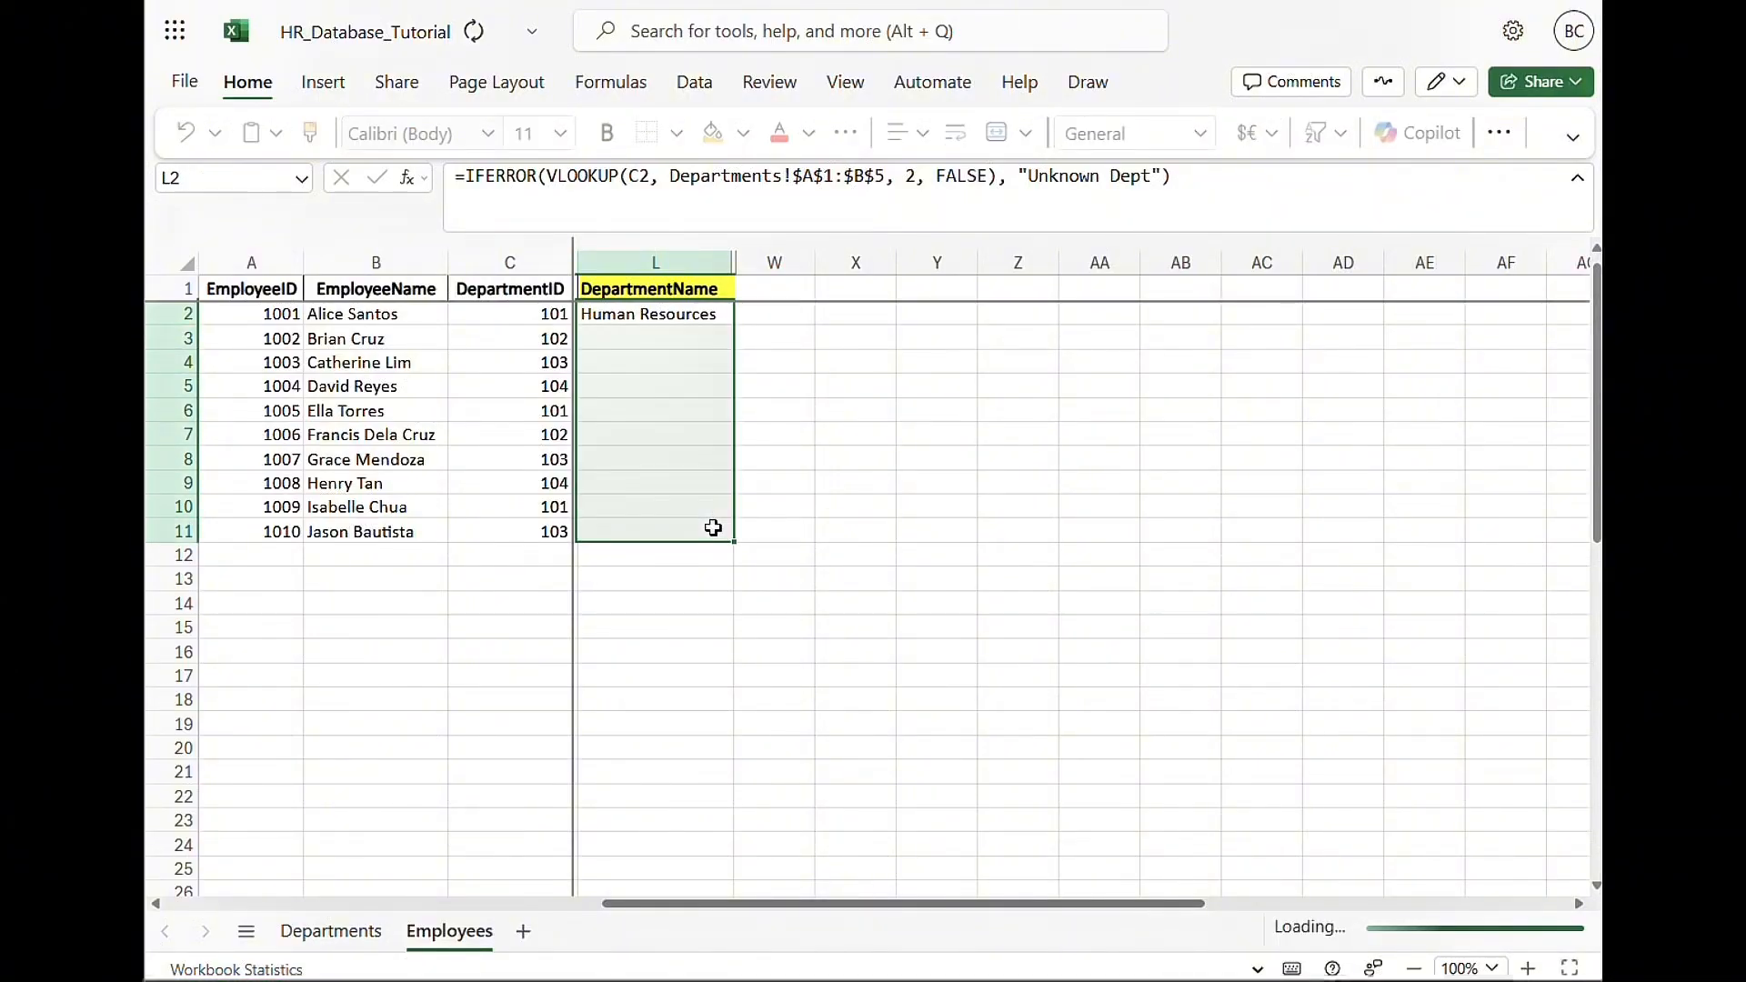
left_click(799, 482)
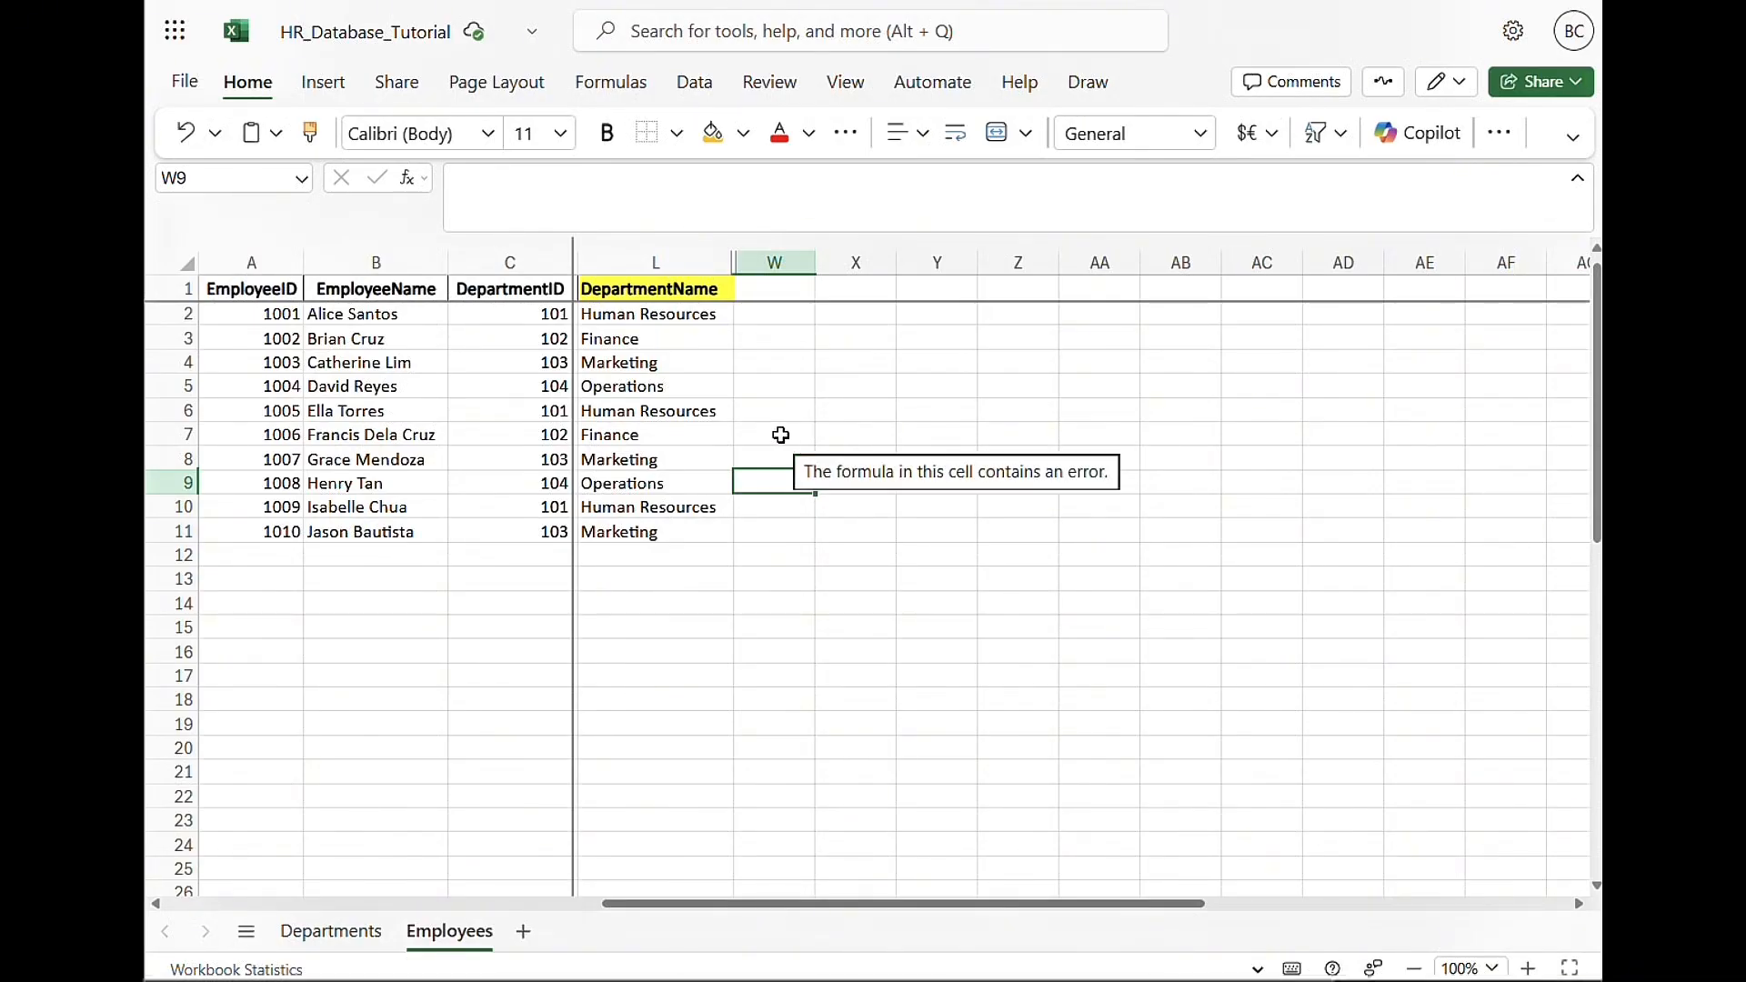
Review the IFERROR and VLOOKUP formula in cell L2 without changing it
left_click(676, 318)
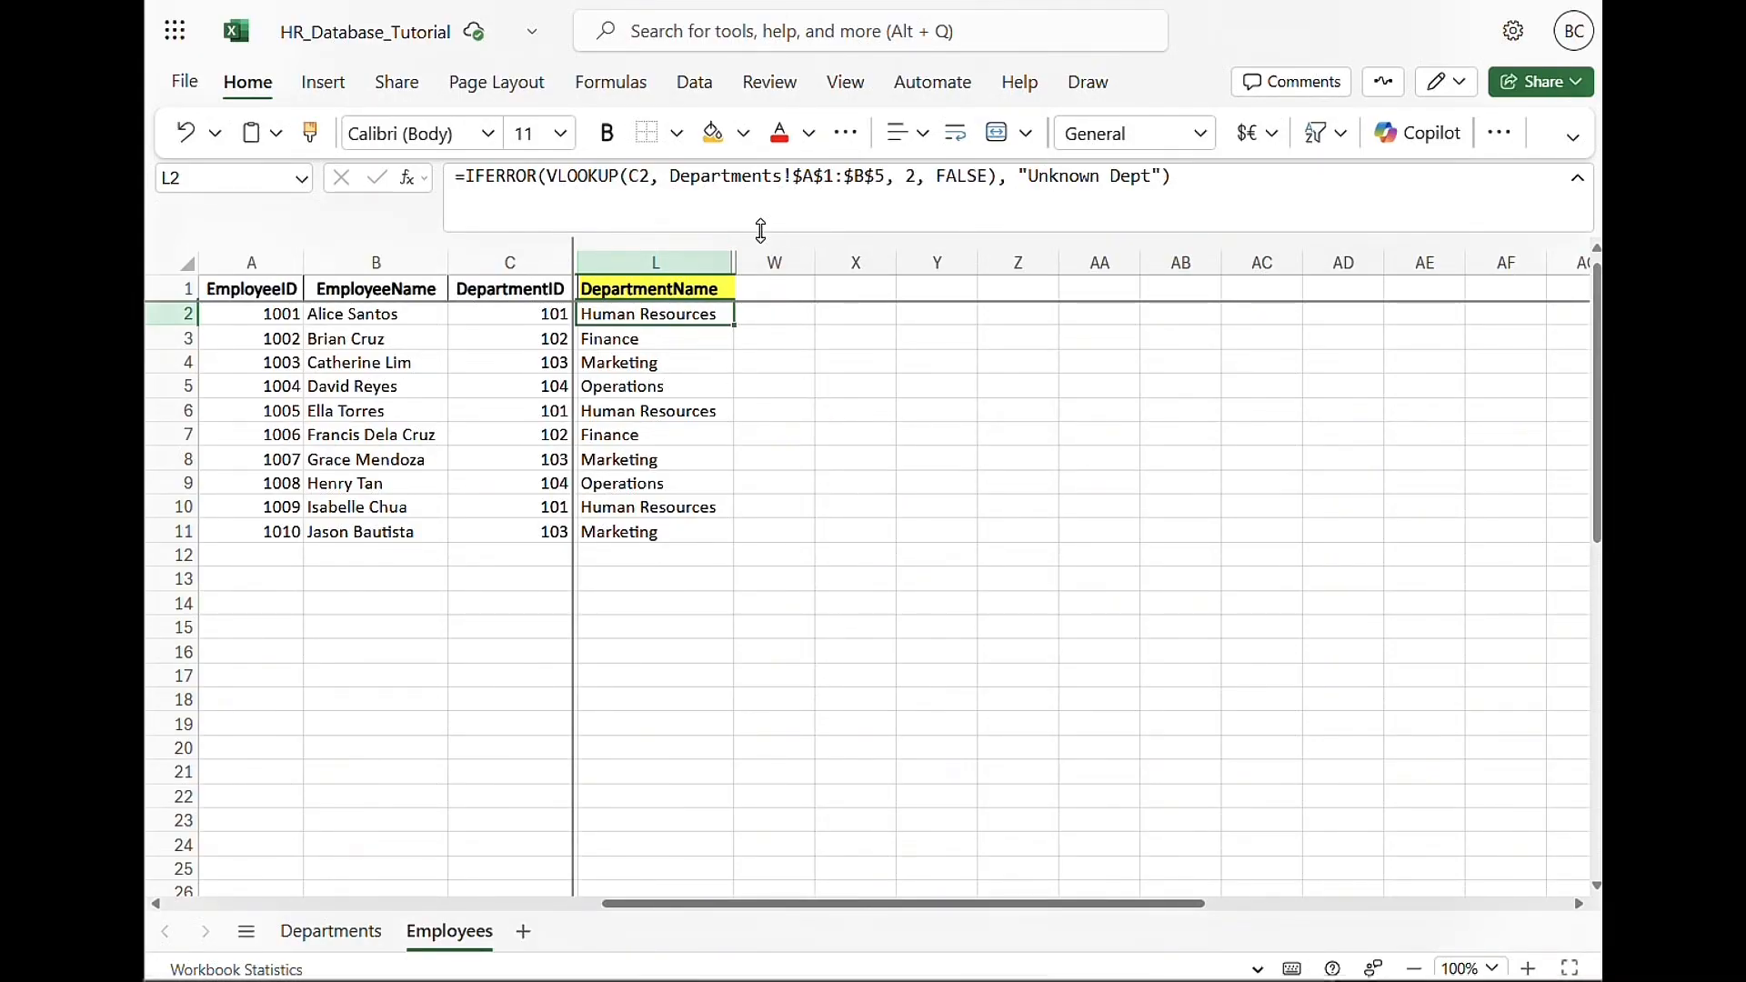
left_click(711, 187)
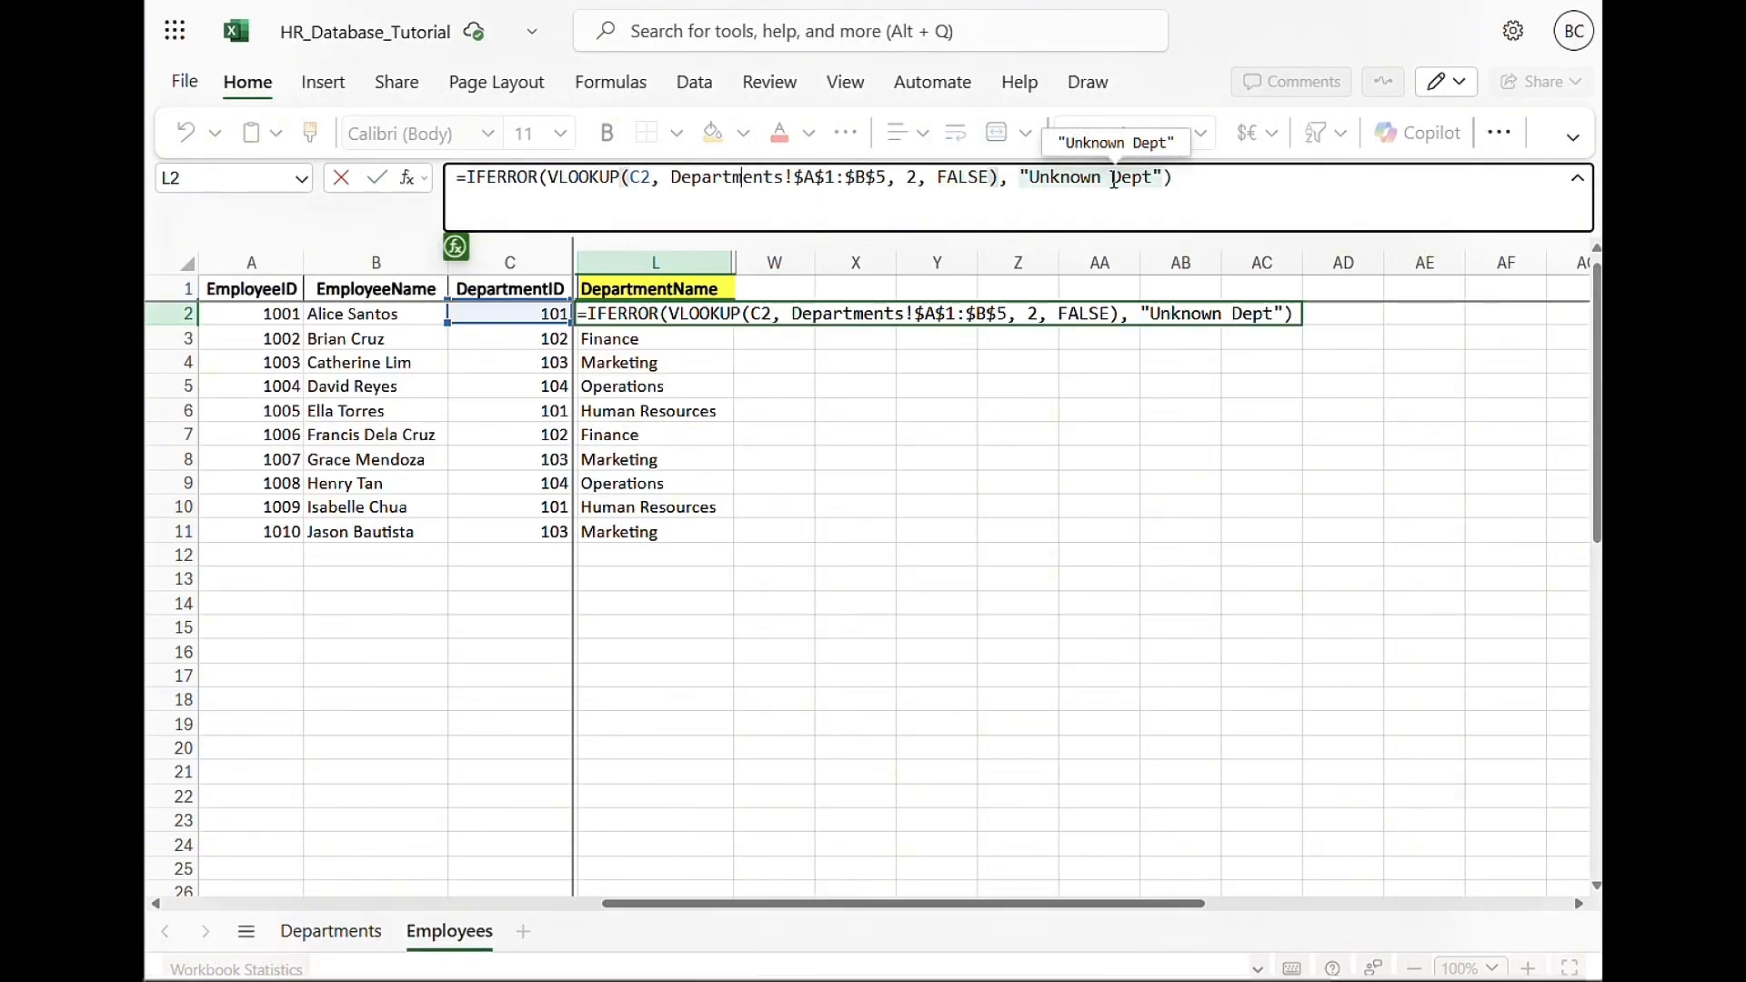
key("Return")
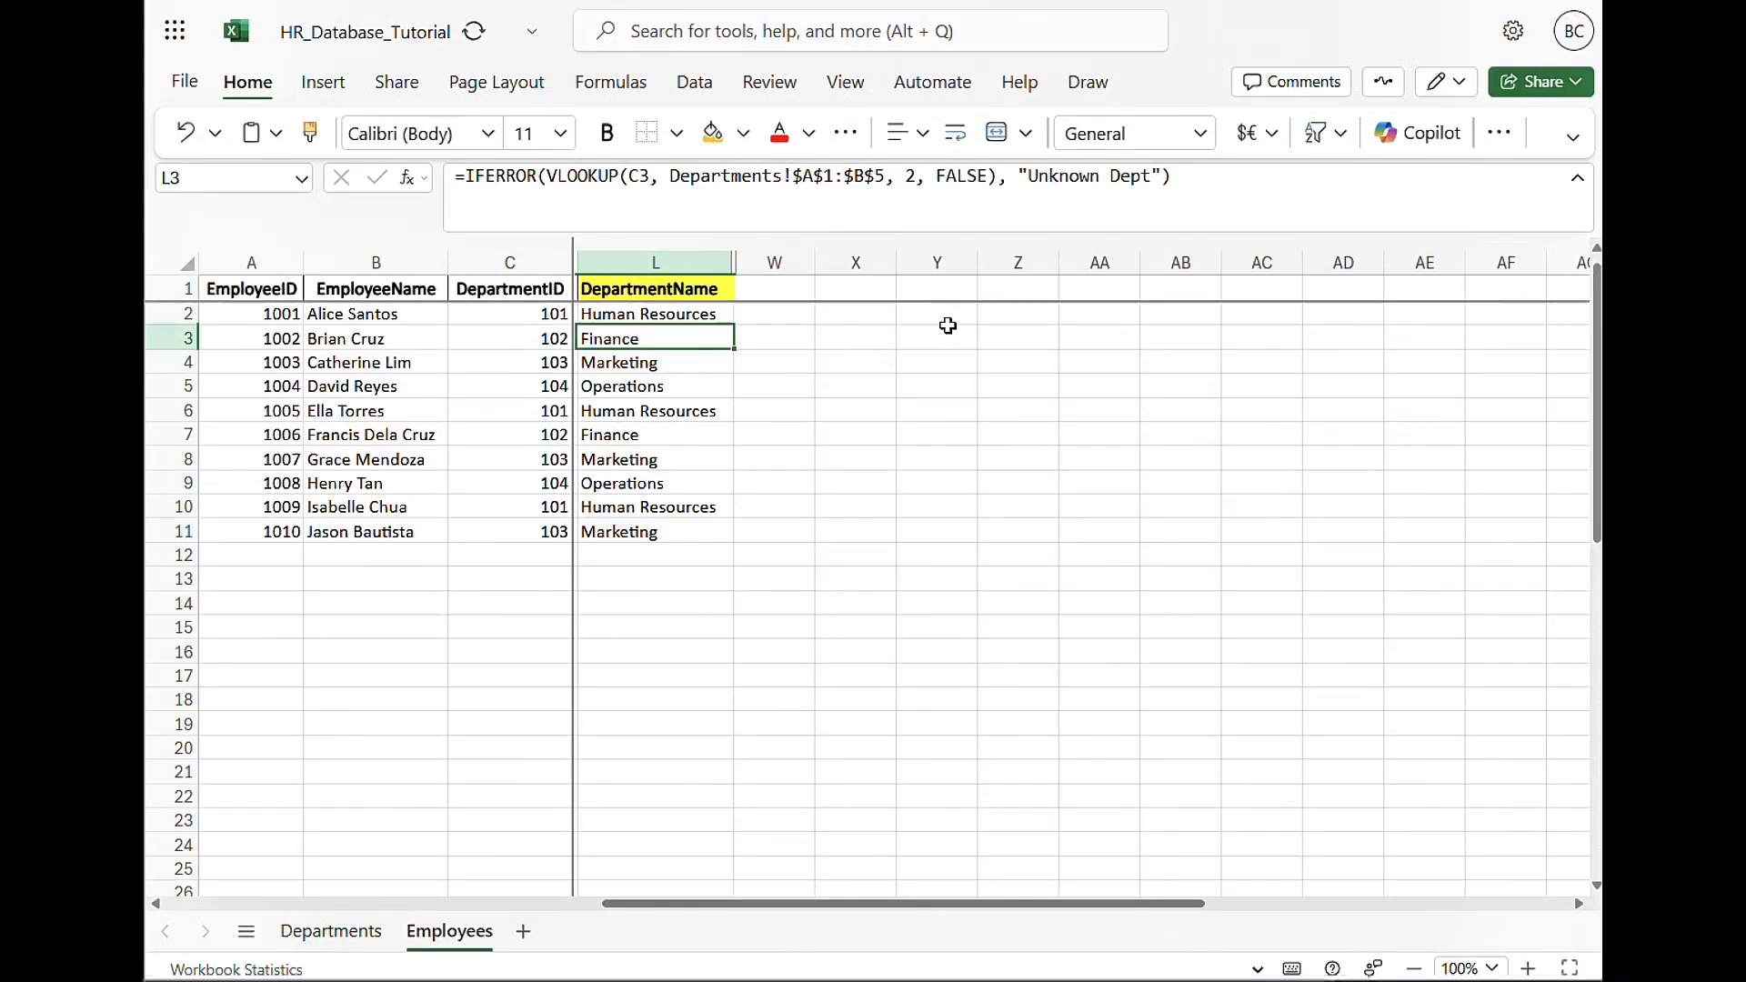
left_click(724, 288)
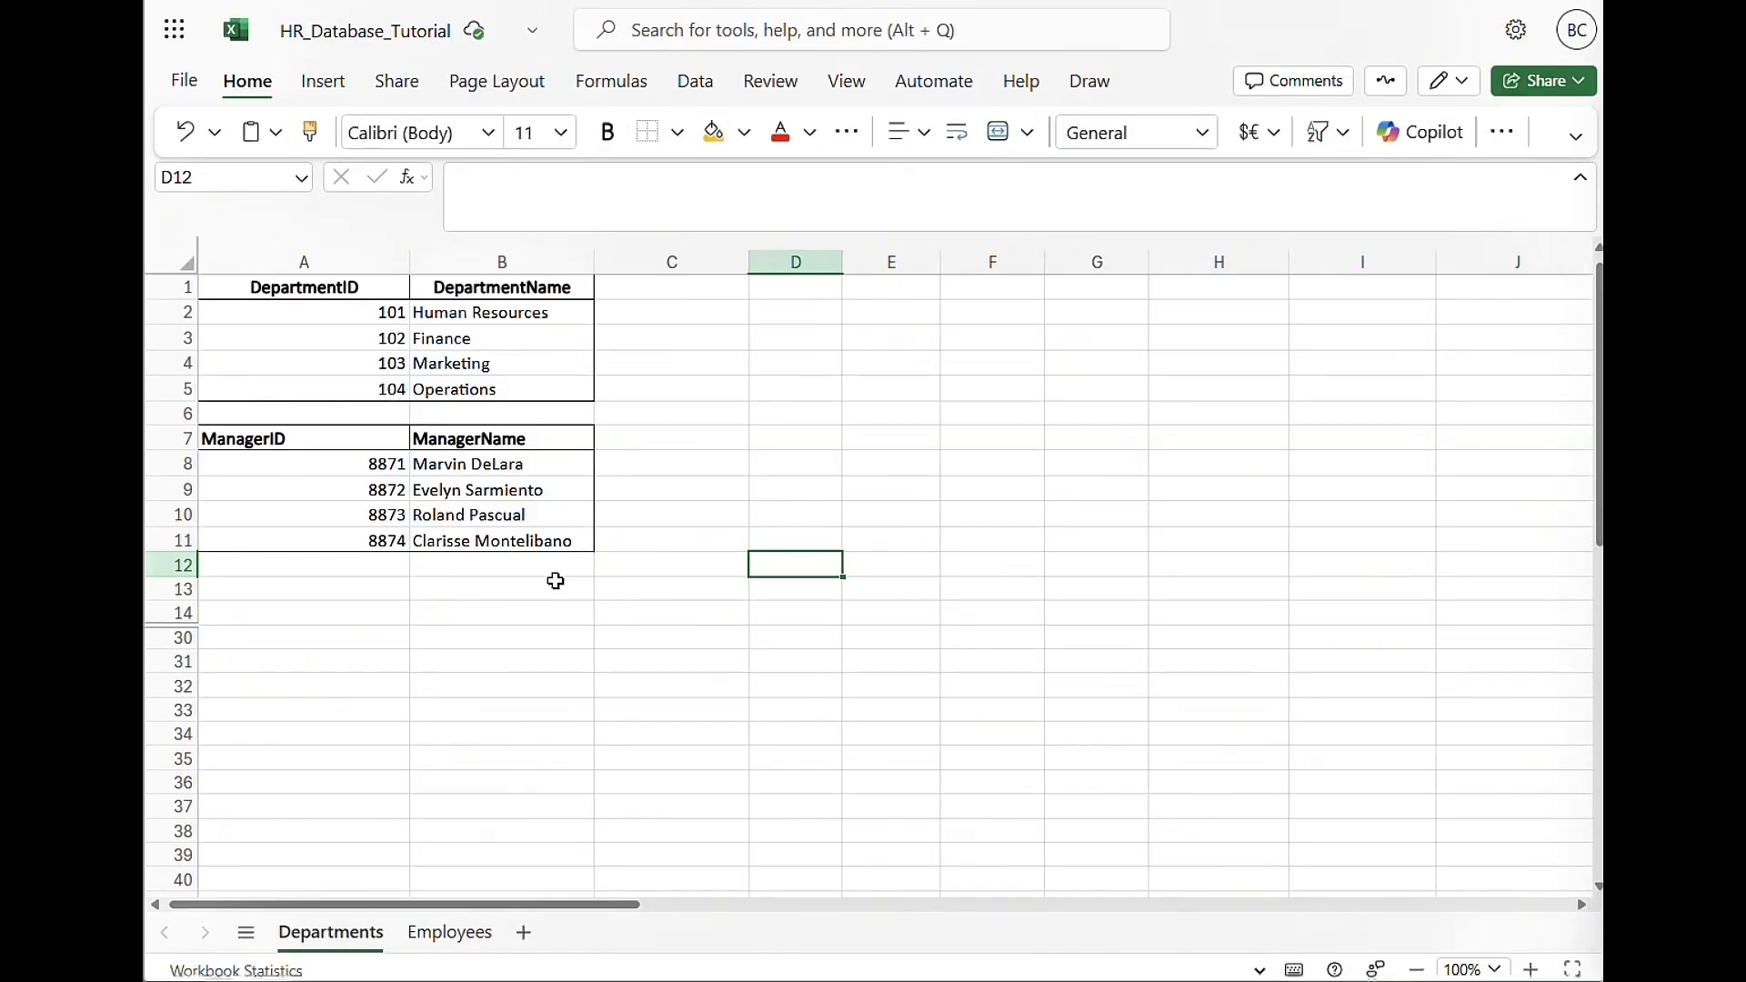
Begin the ManagerName formula in M2 of the Employees sheet with an IF that tests H2=" " and returns "No Manager"
left_click(446, 468)
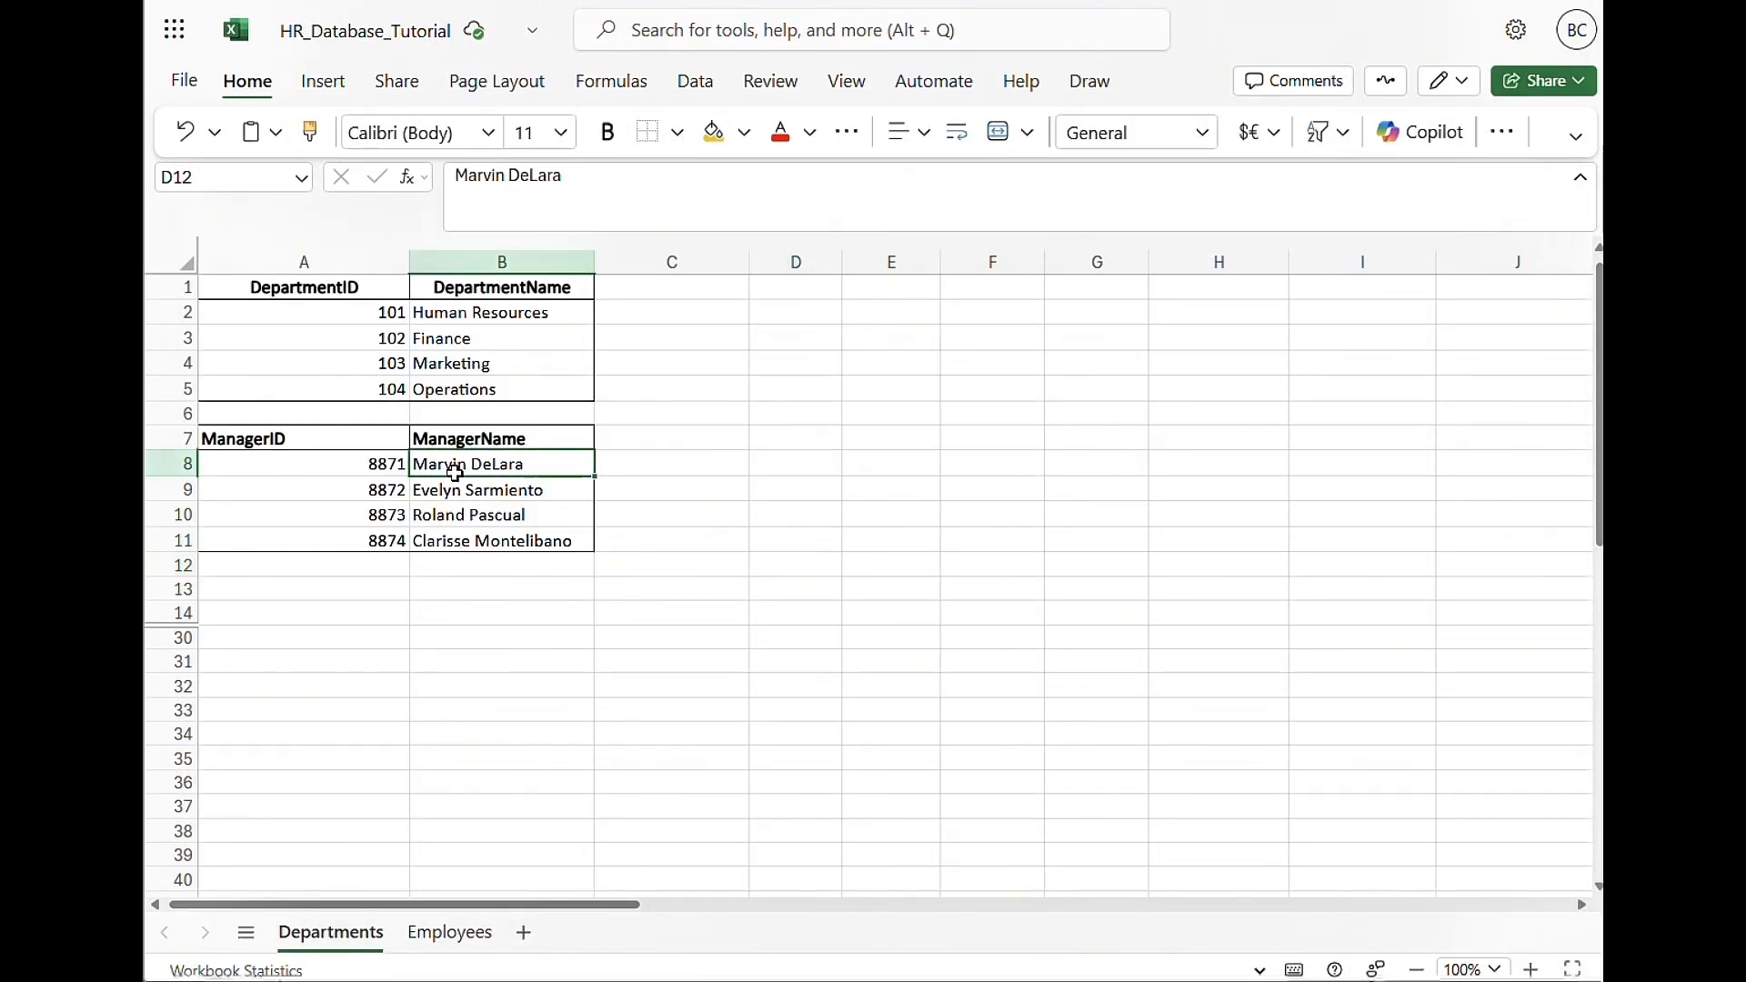
left_click(317, 463)
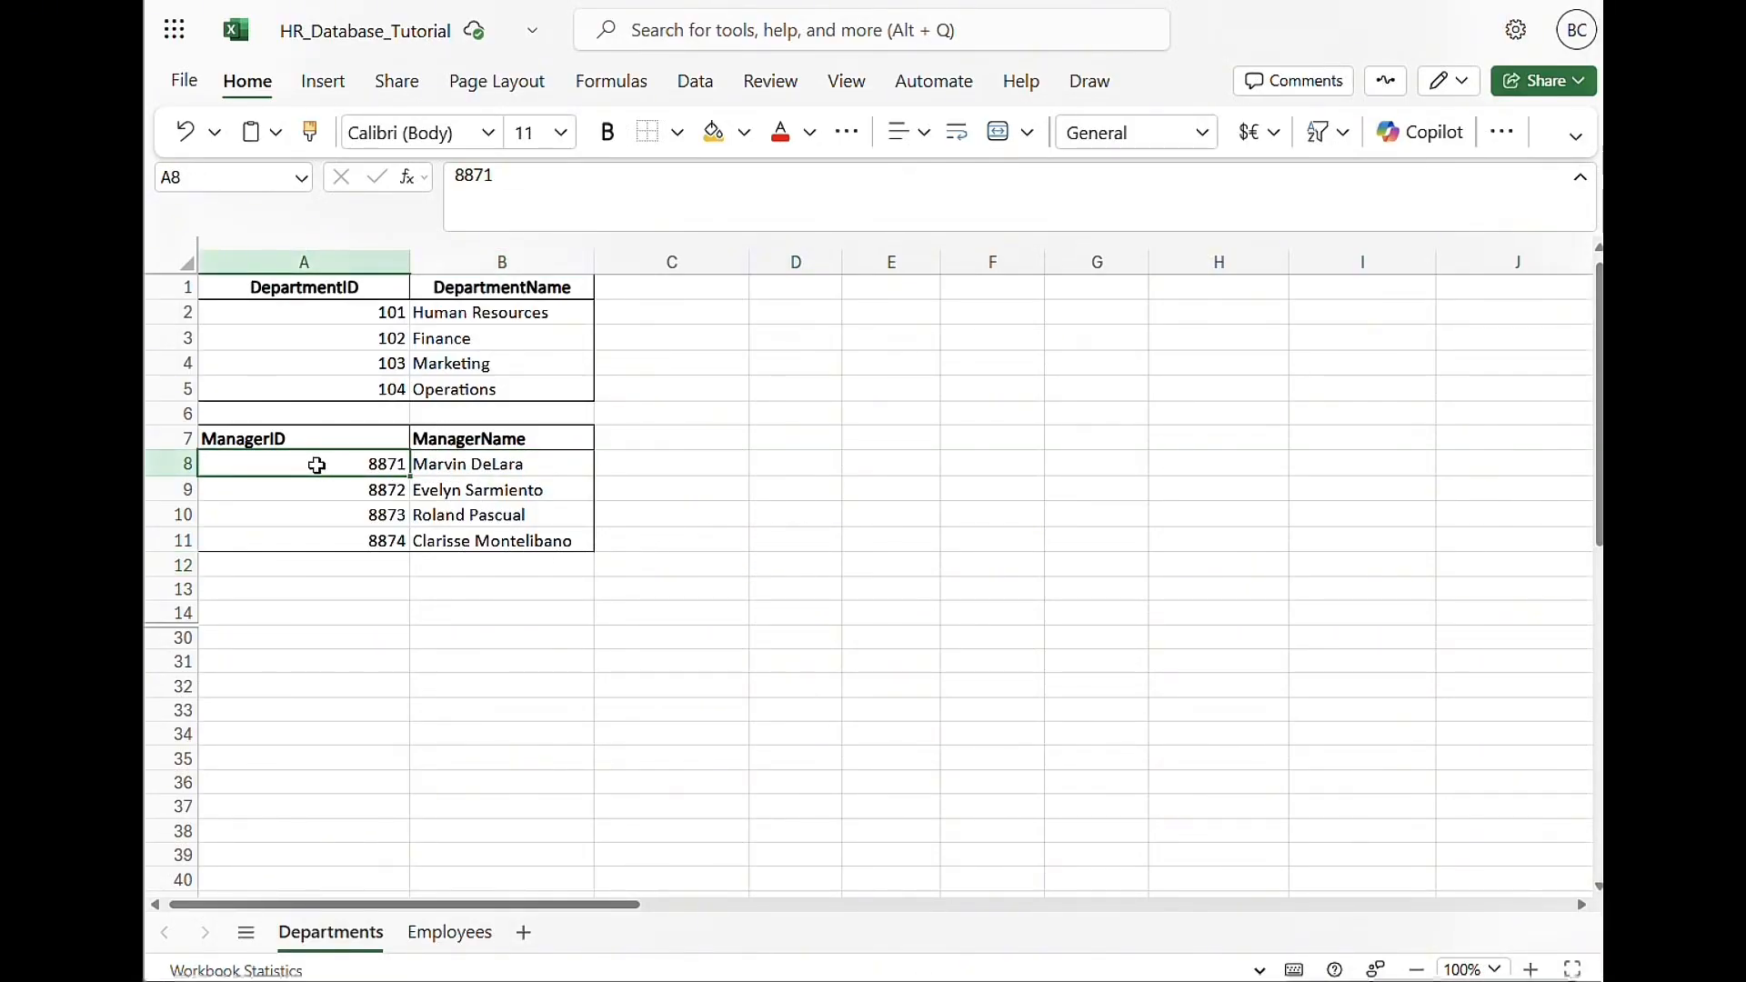
left_click(448, 934)
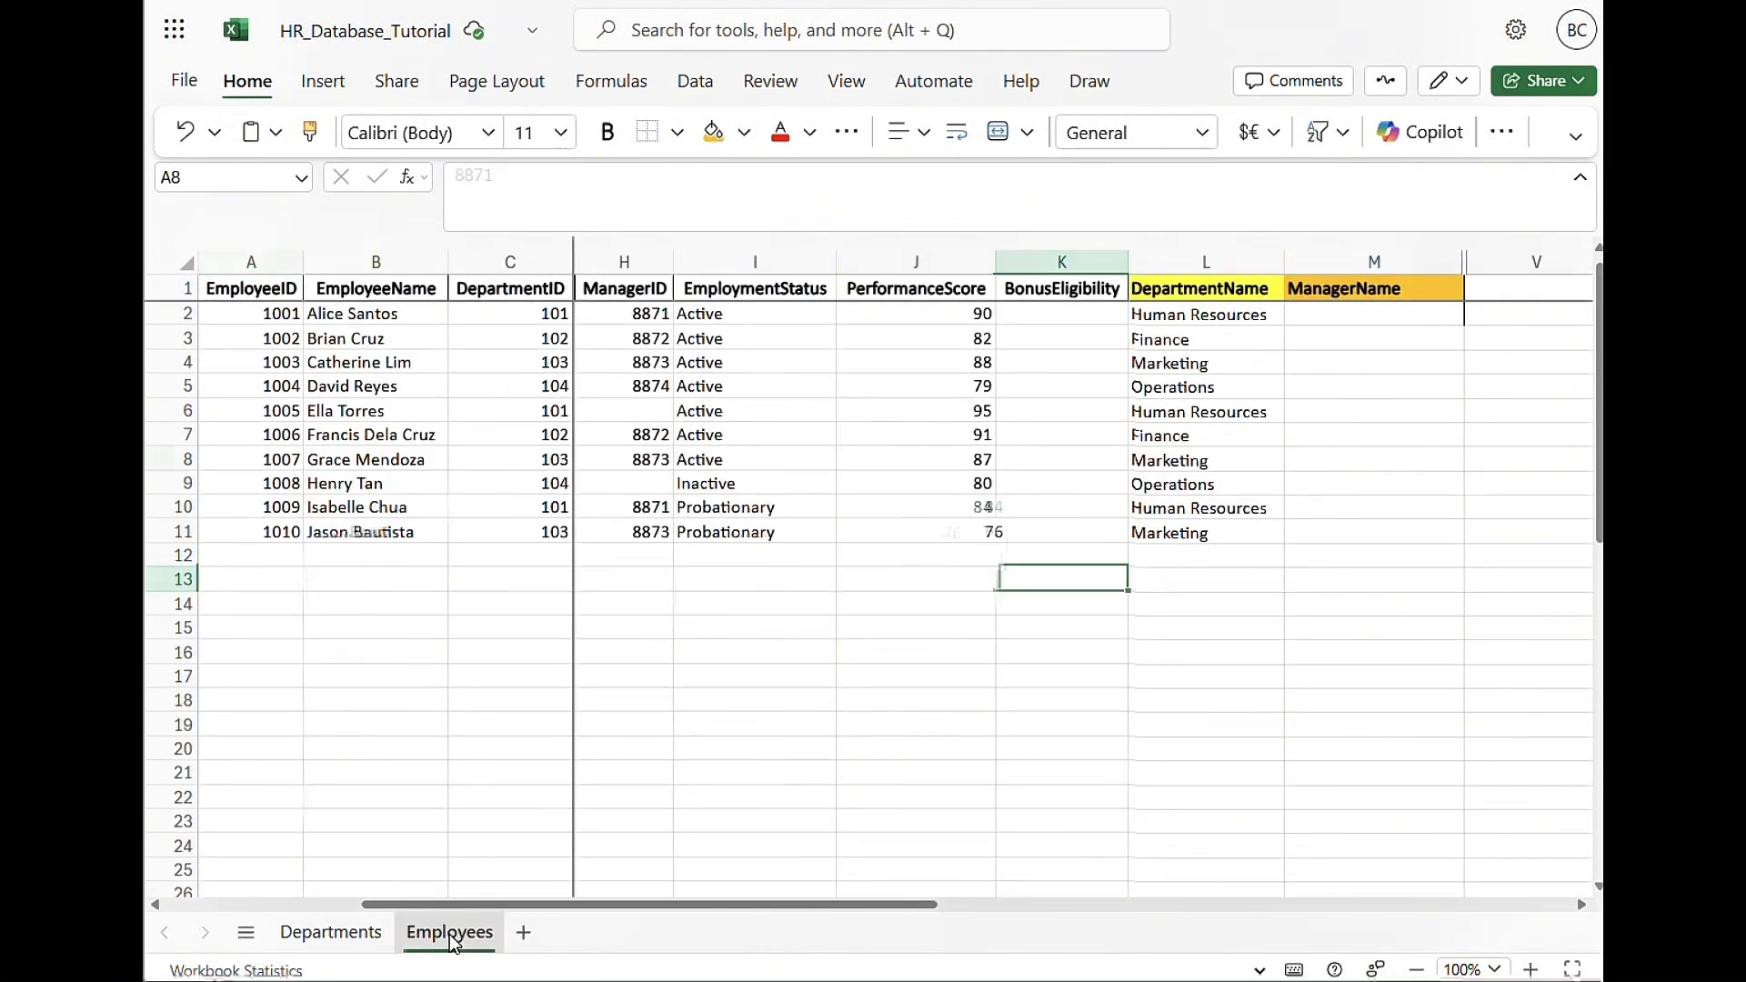
left_click(1343, 312)
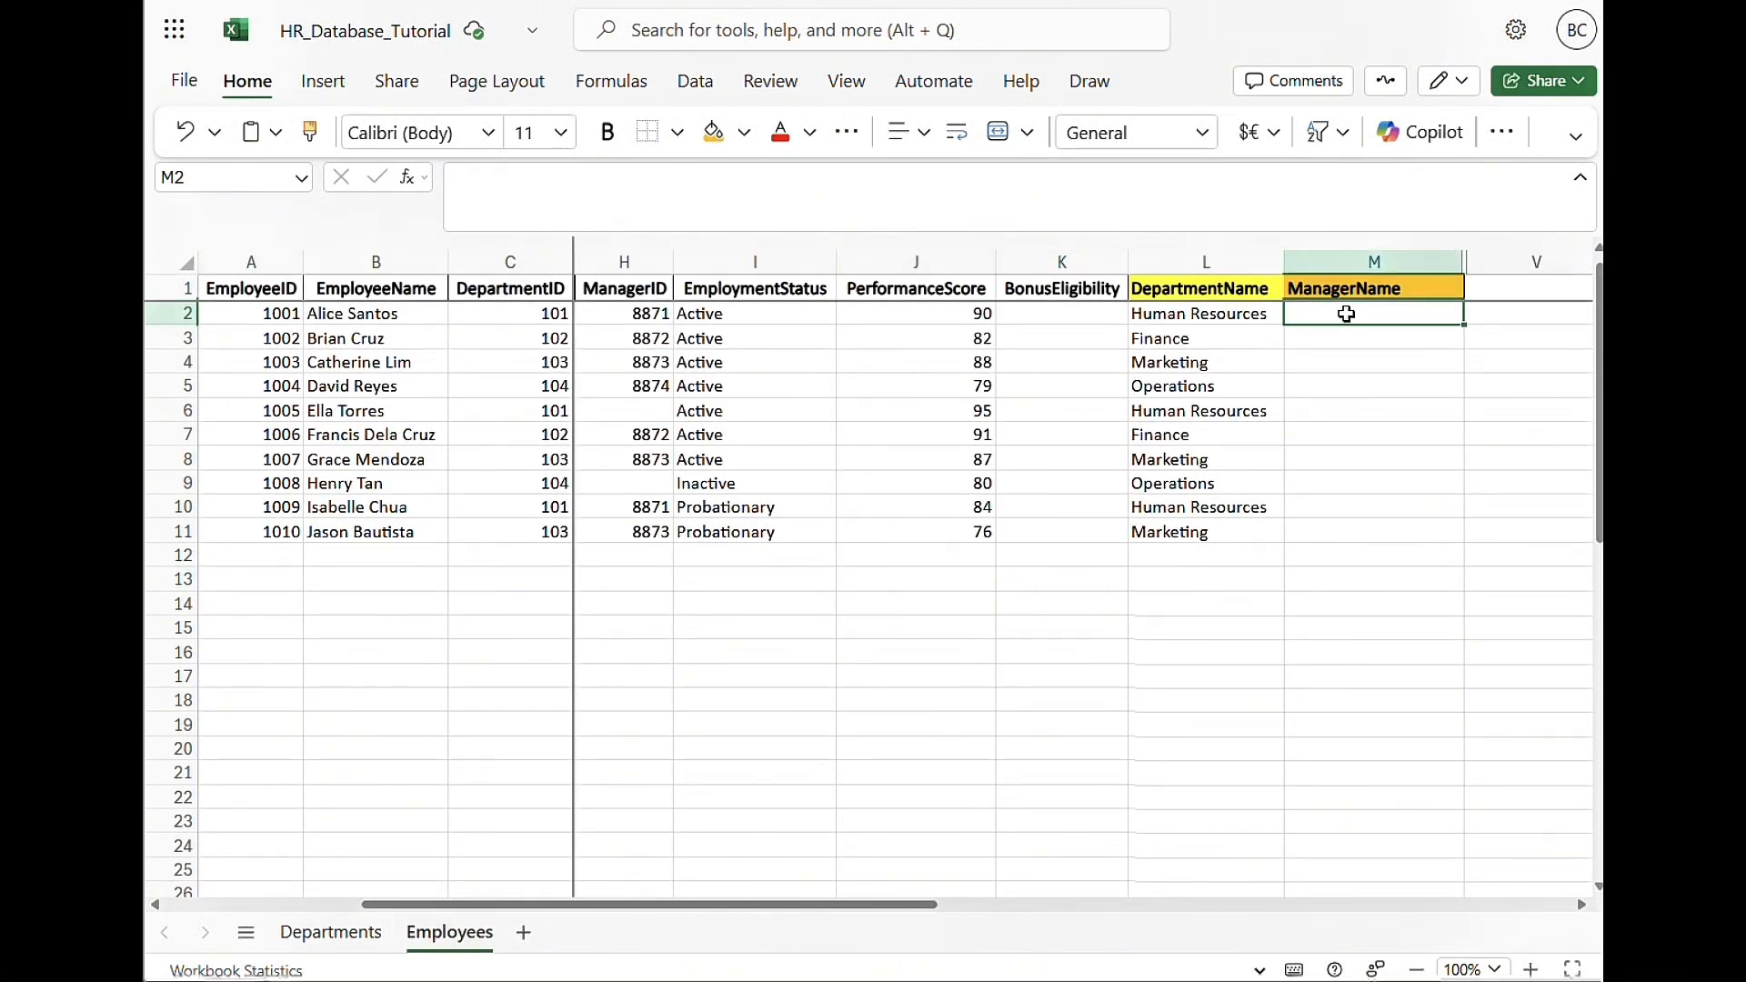
left_click(1114, 181)
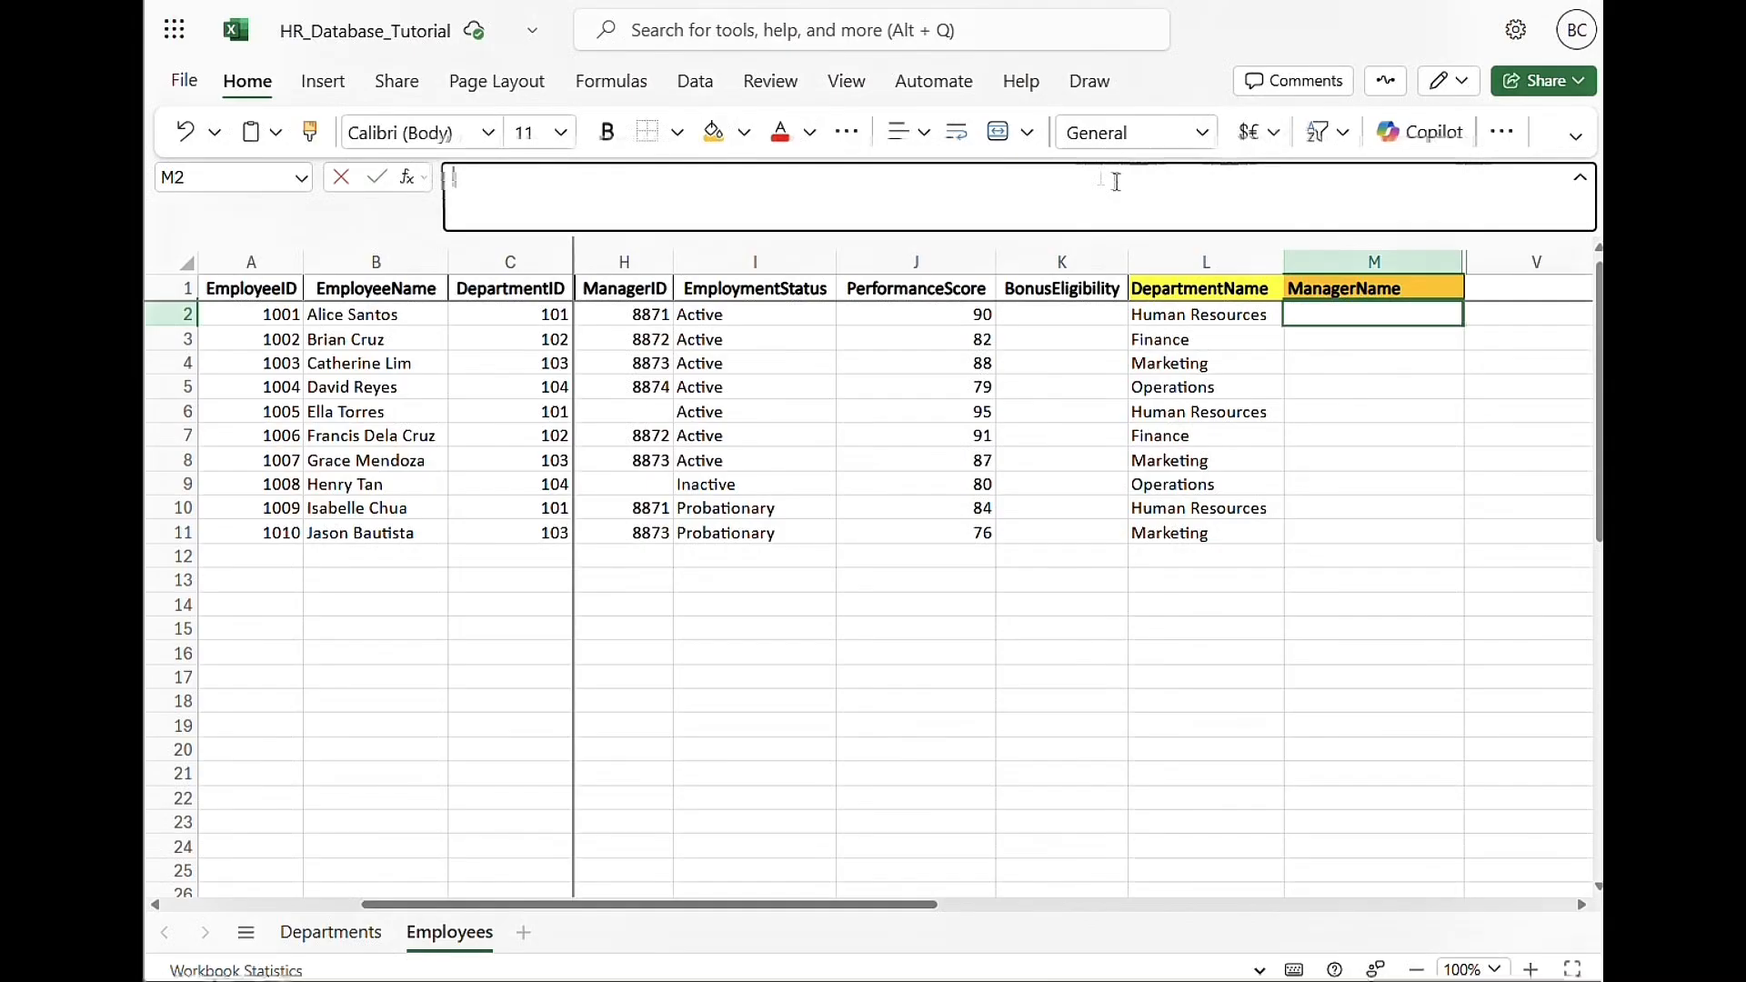
type("=IF")
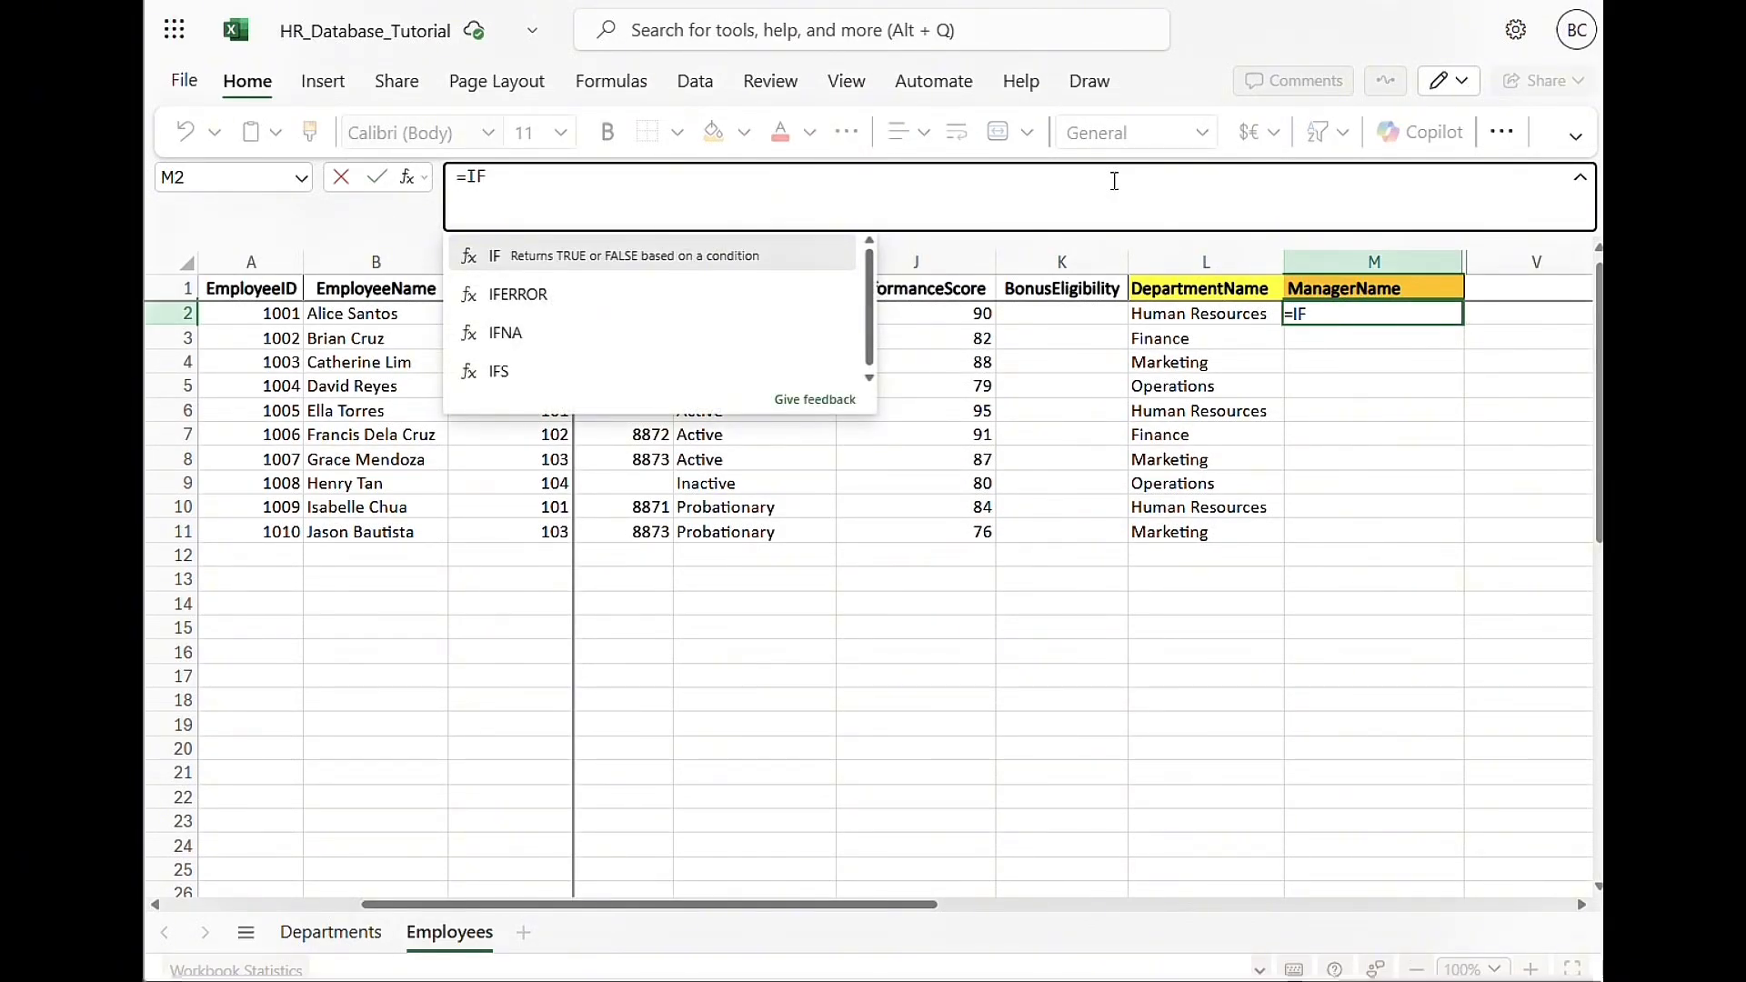
type("(")
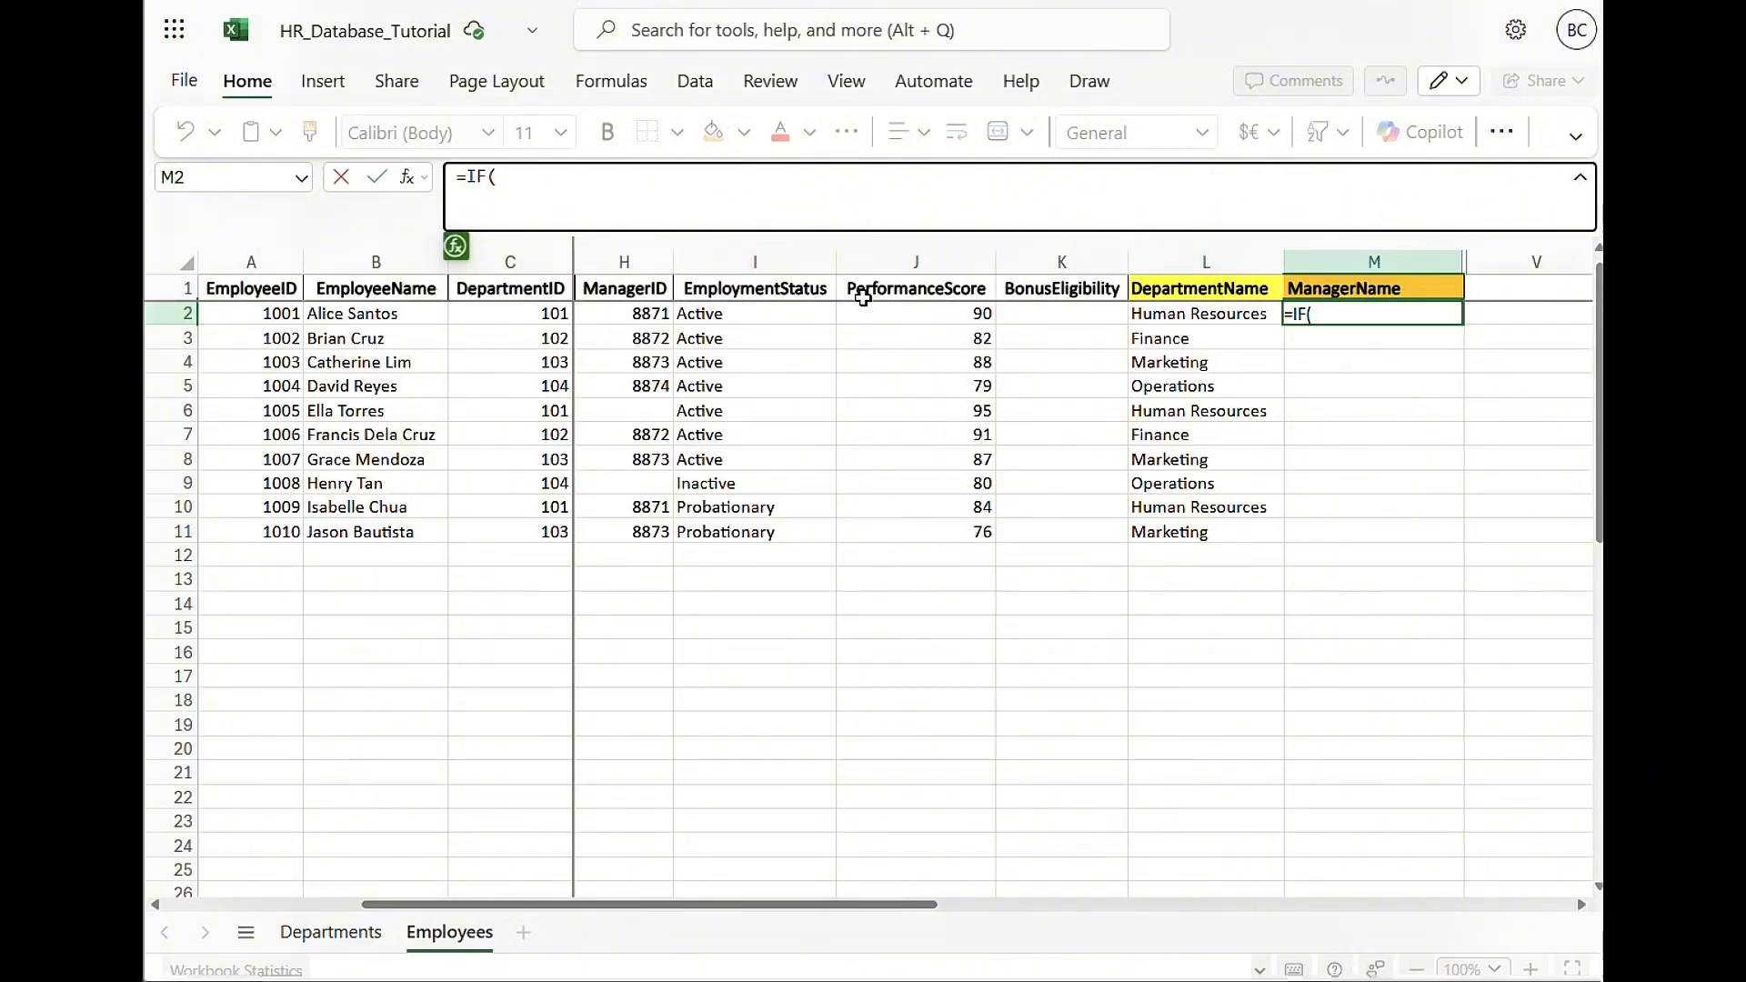
left_click(641, 316)
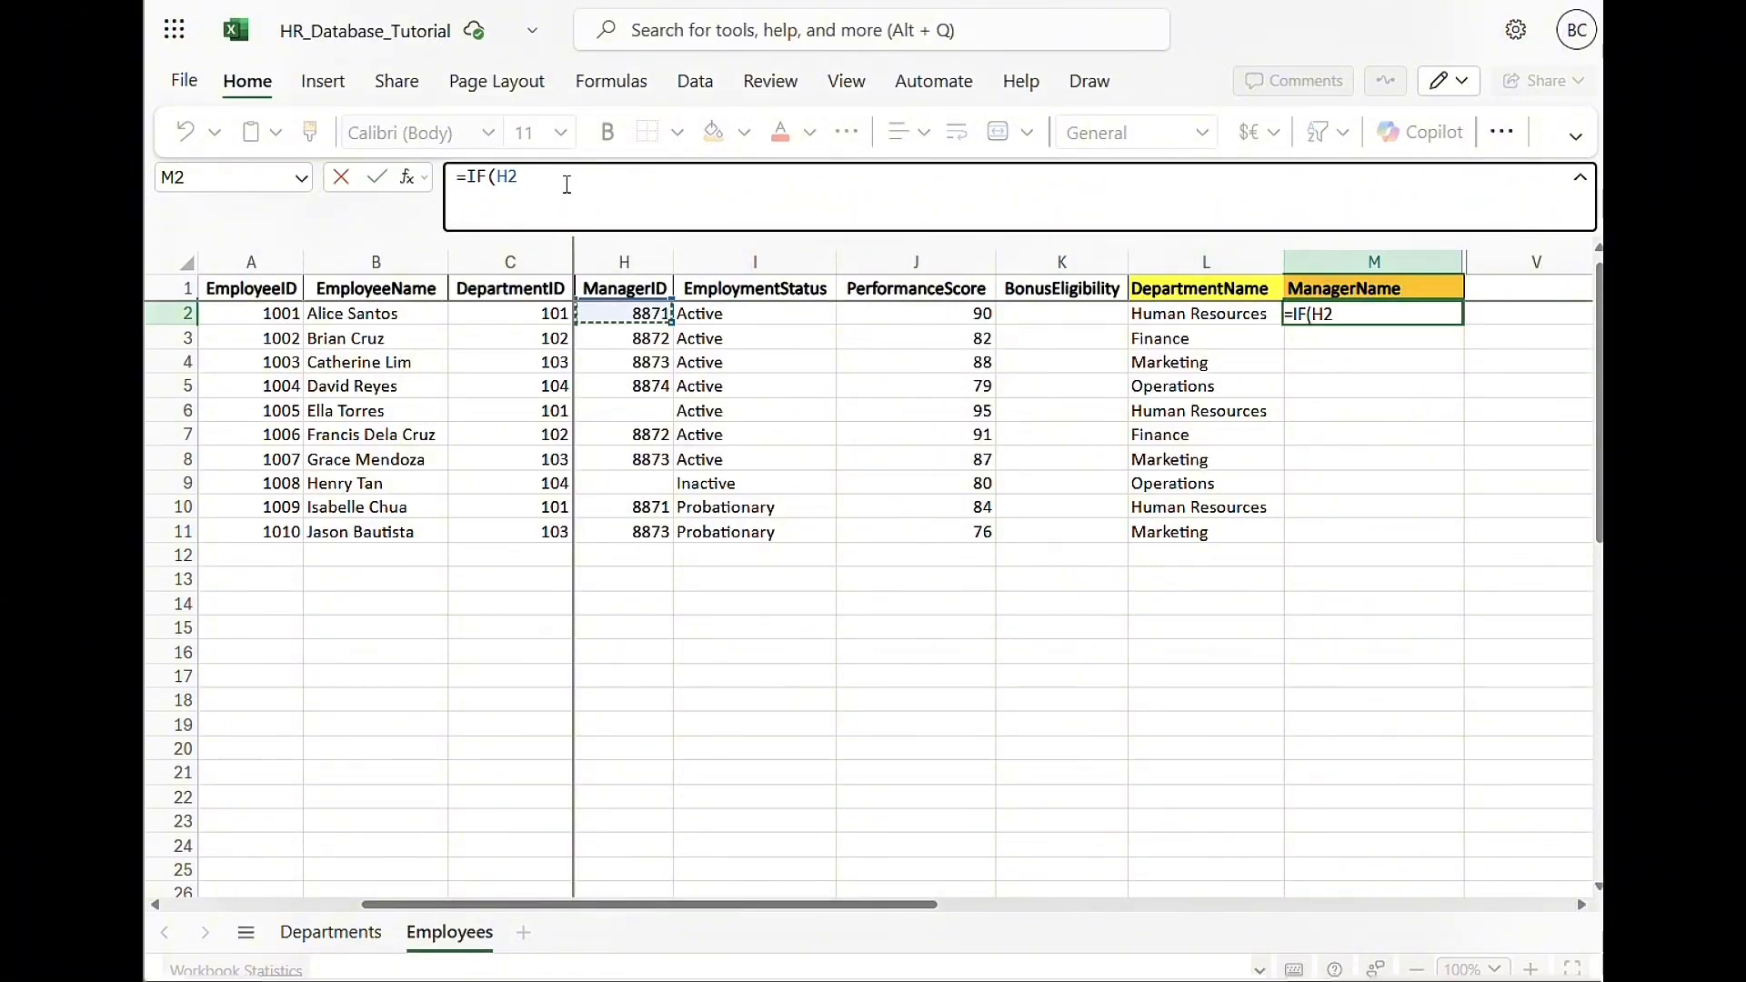
type("=\" \",")
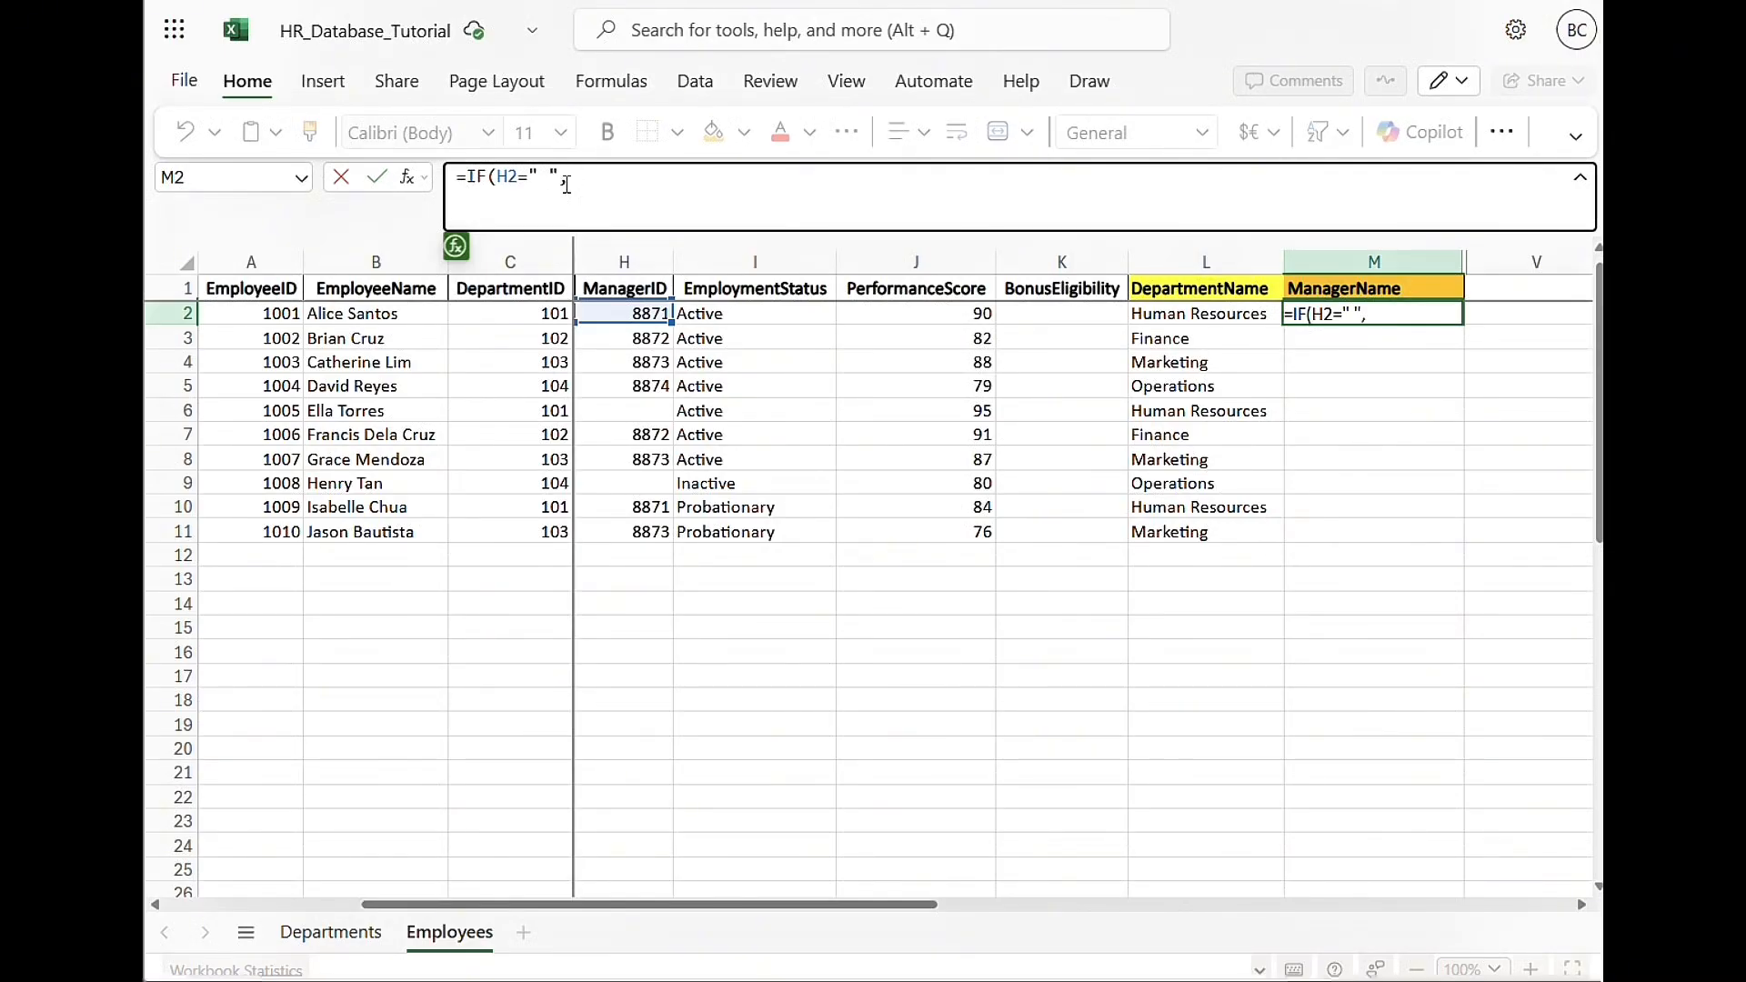
type("o Manager\"")
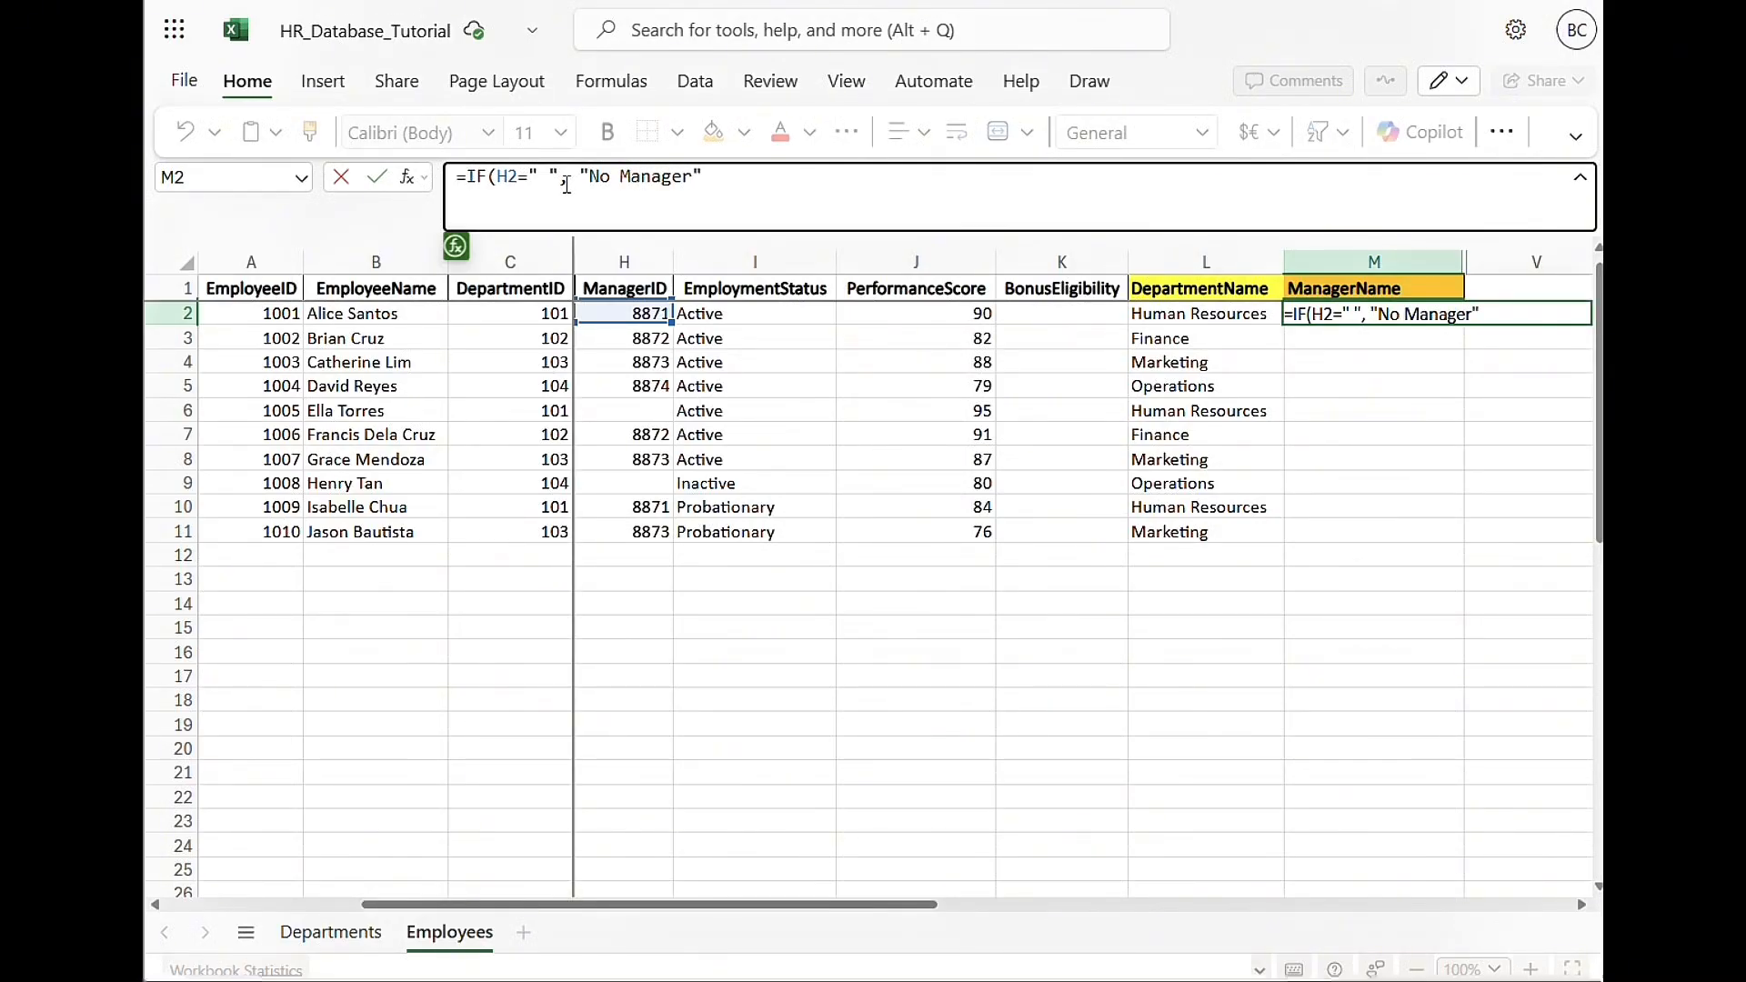
Nest IFERROR with VLOOKUP as the IF's false result in M2, using ManagerID cell H2 as the lookup value
type(", IFERR")
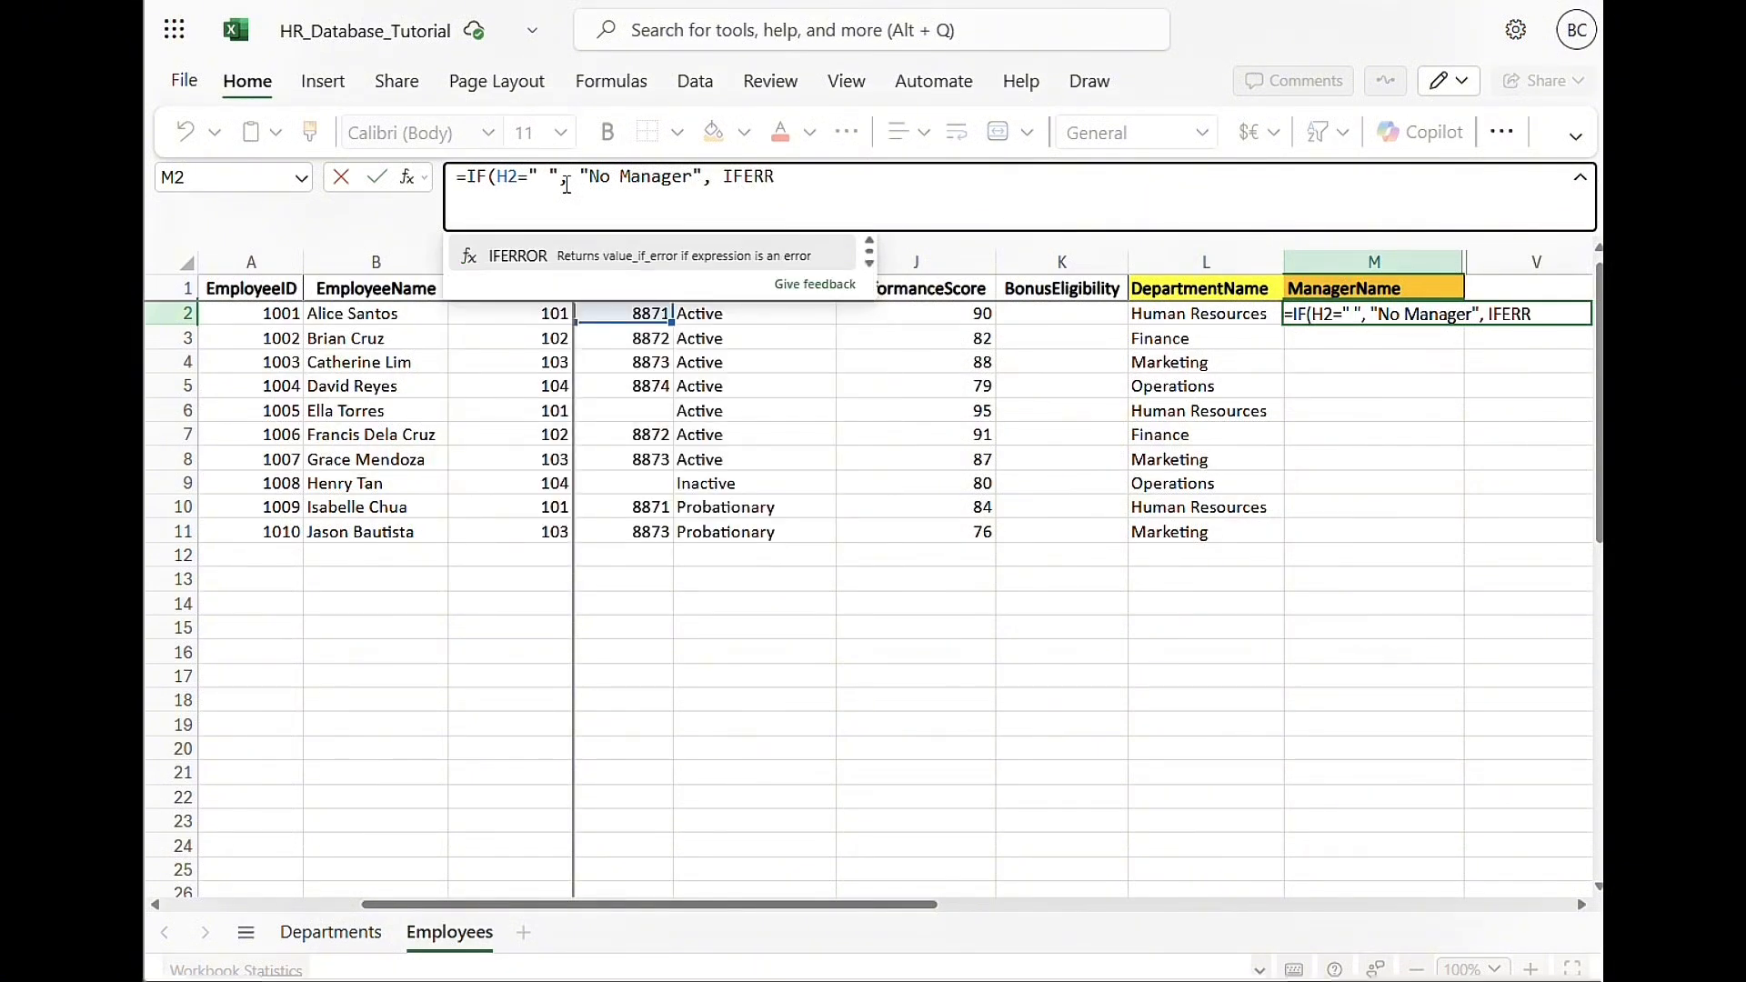
type("OR(")
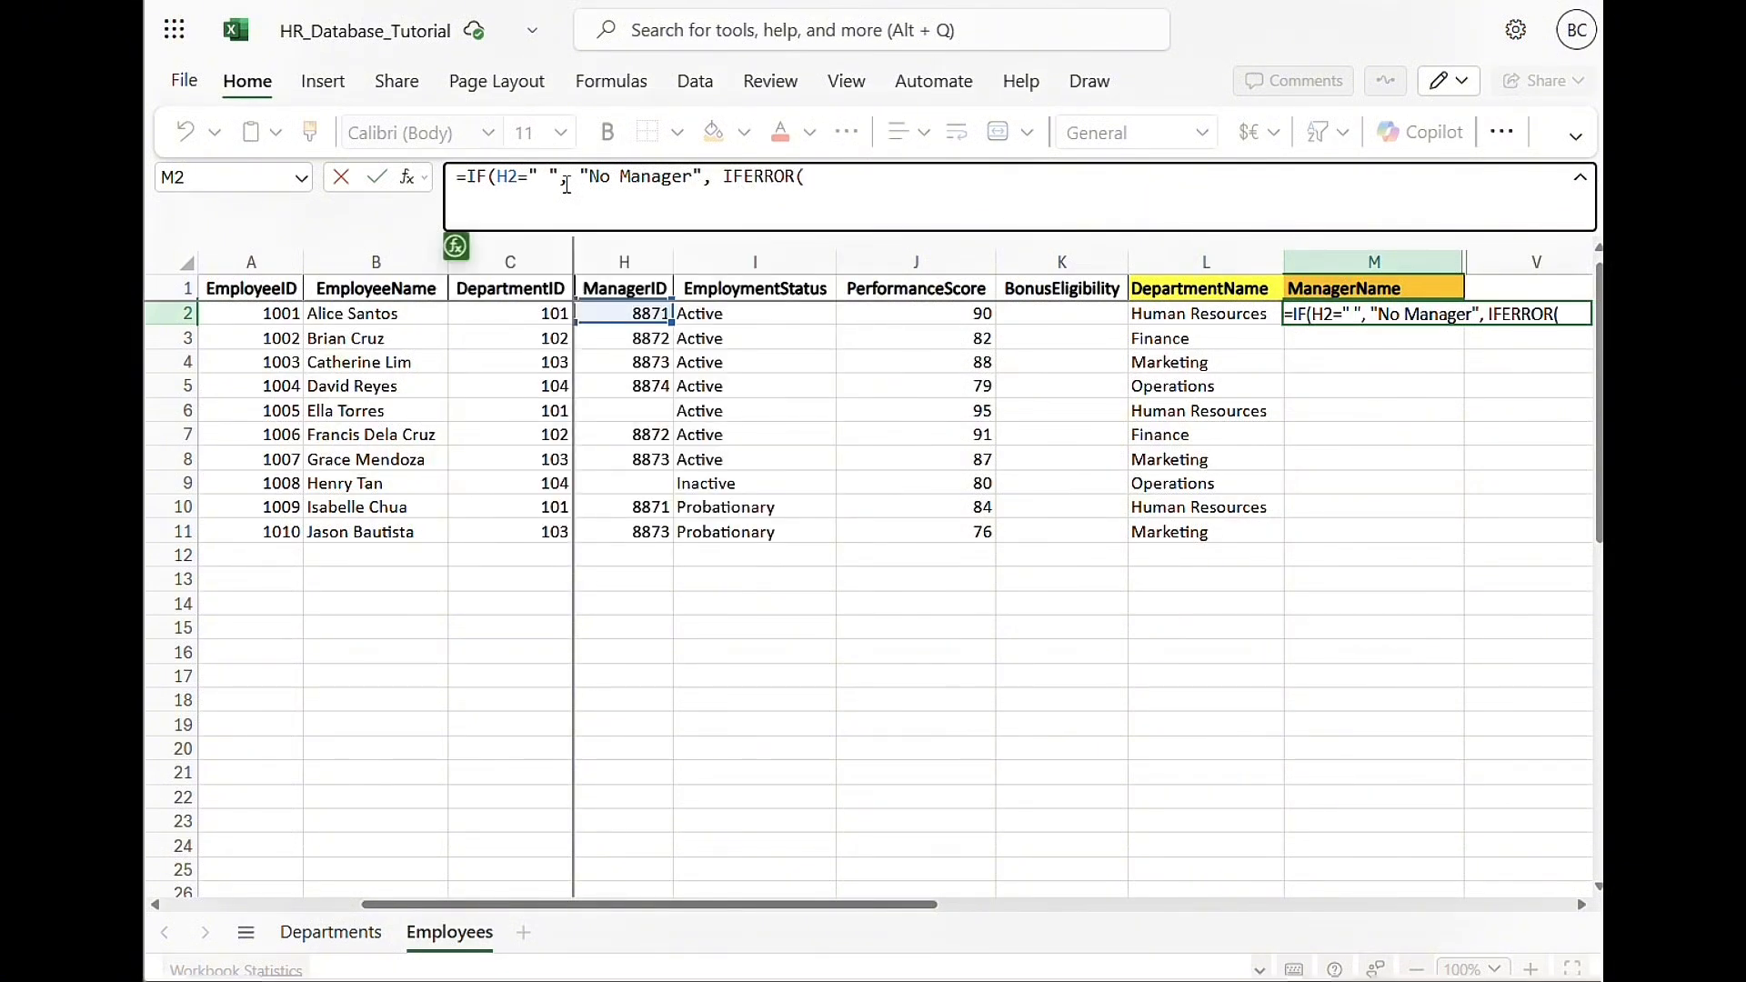
type("VLOOKUP(")
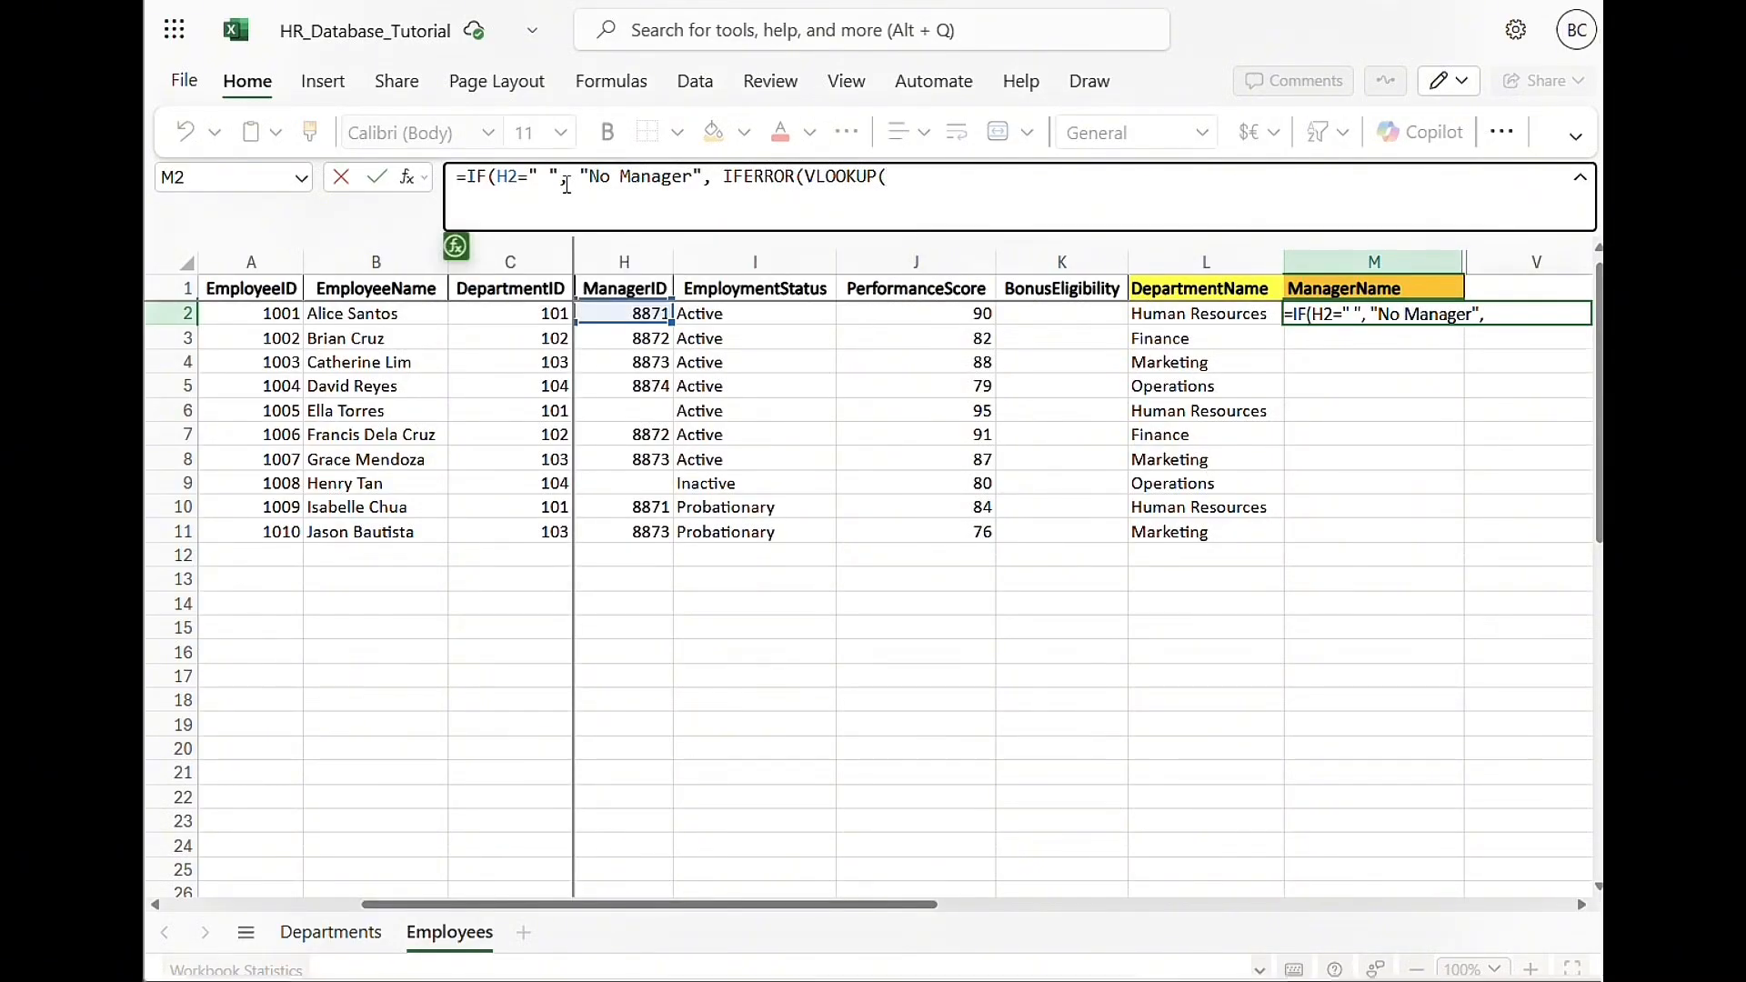
left_click(634, 319)
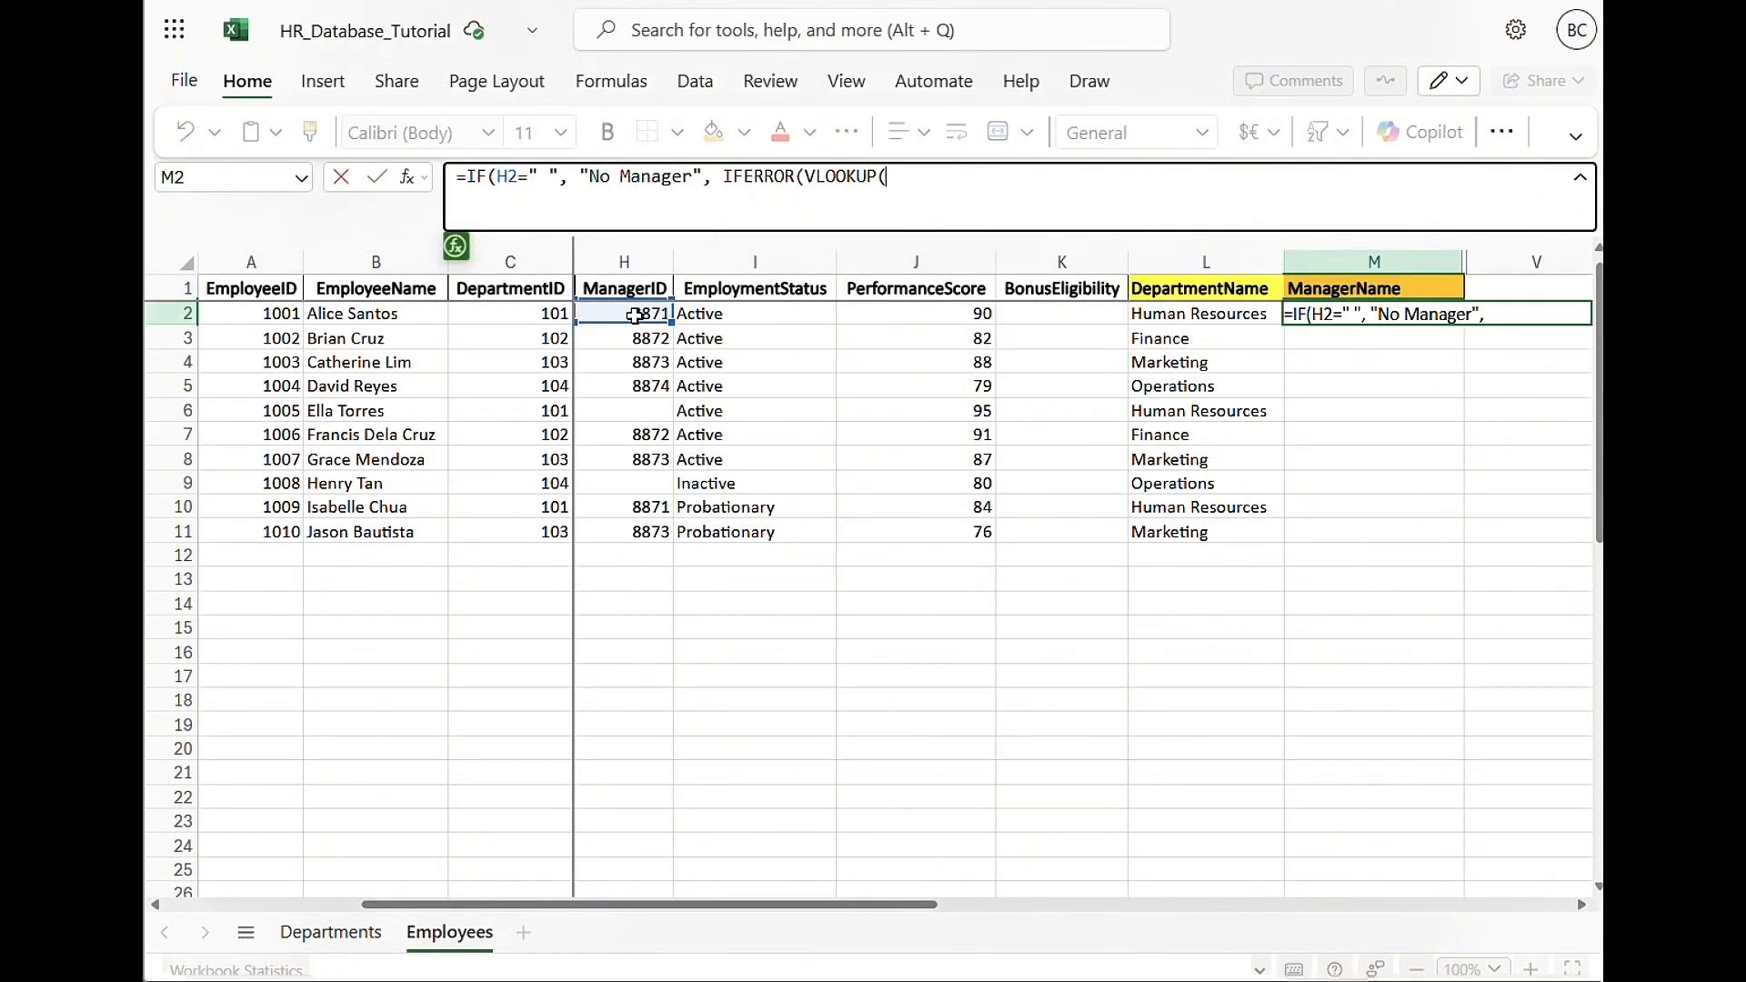
type(",")
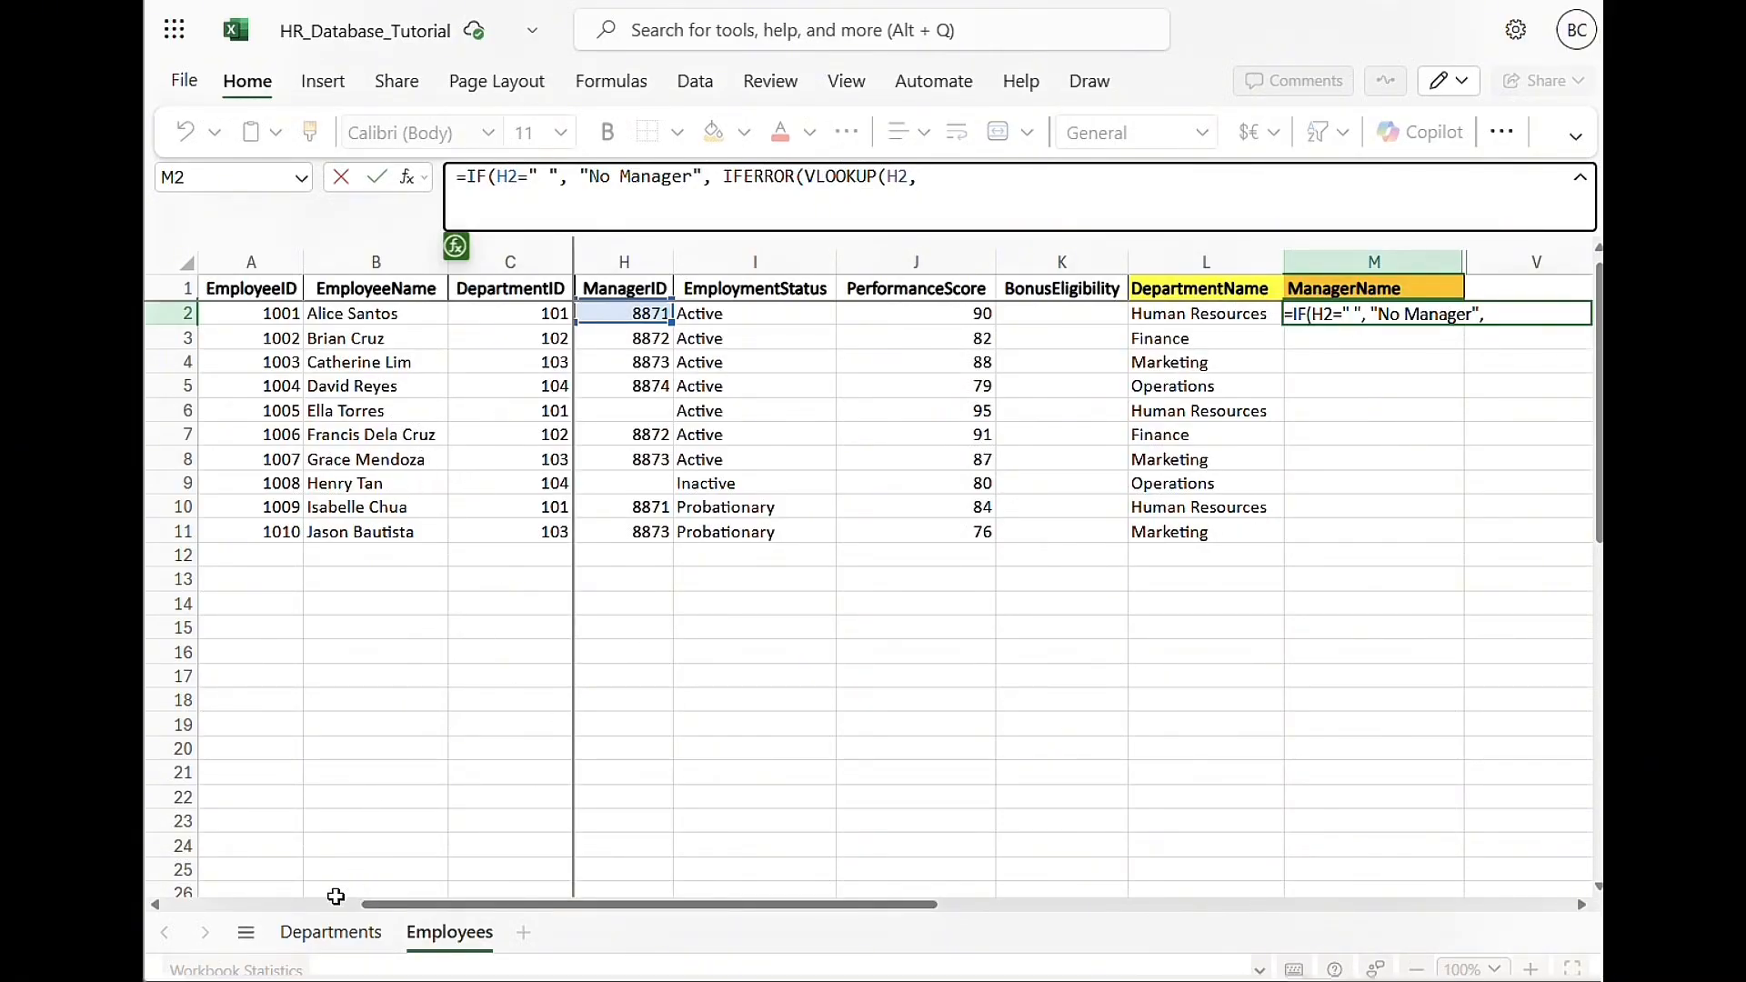
Use range A7:B11 on the Departments sheet as the VLOOKUP table and make it absolute as $A$7:$B$11
left_click(312, 937)
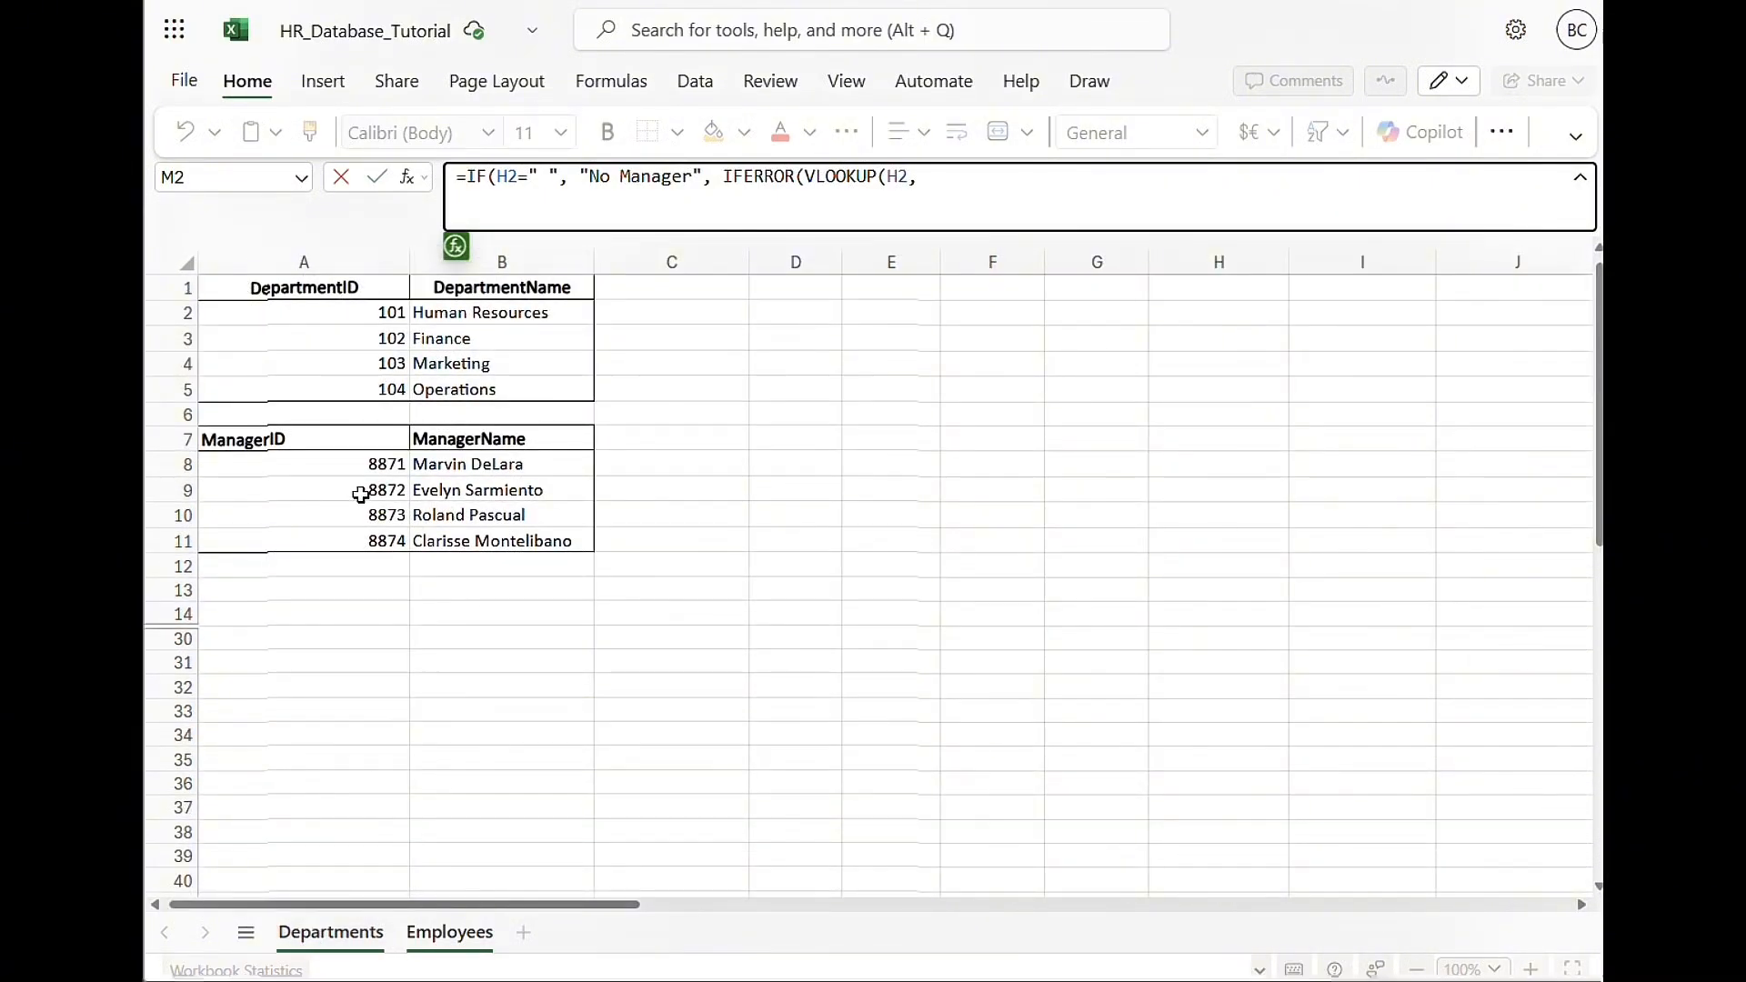
left_click_drag(273, 443, 506, 545)
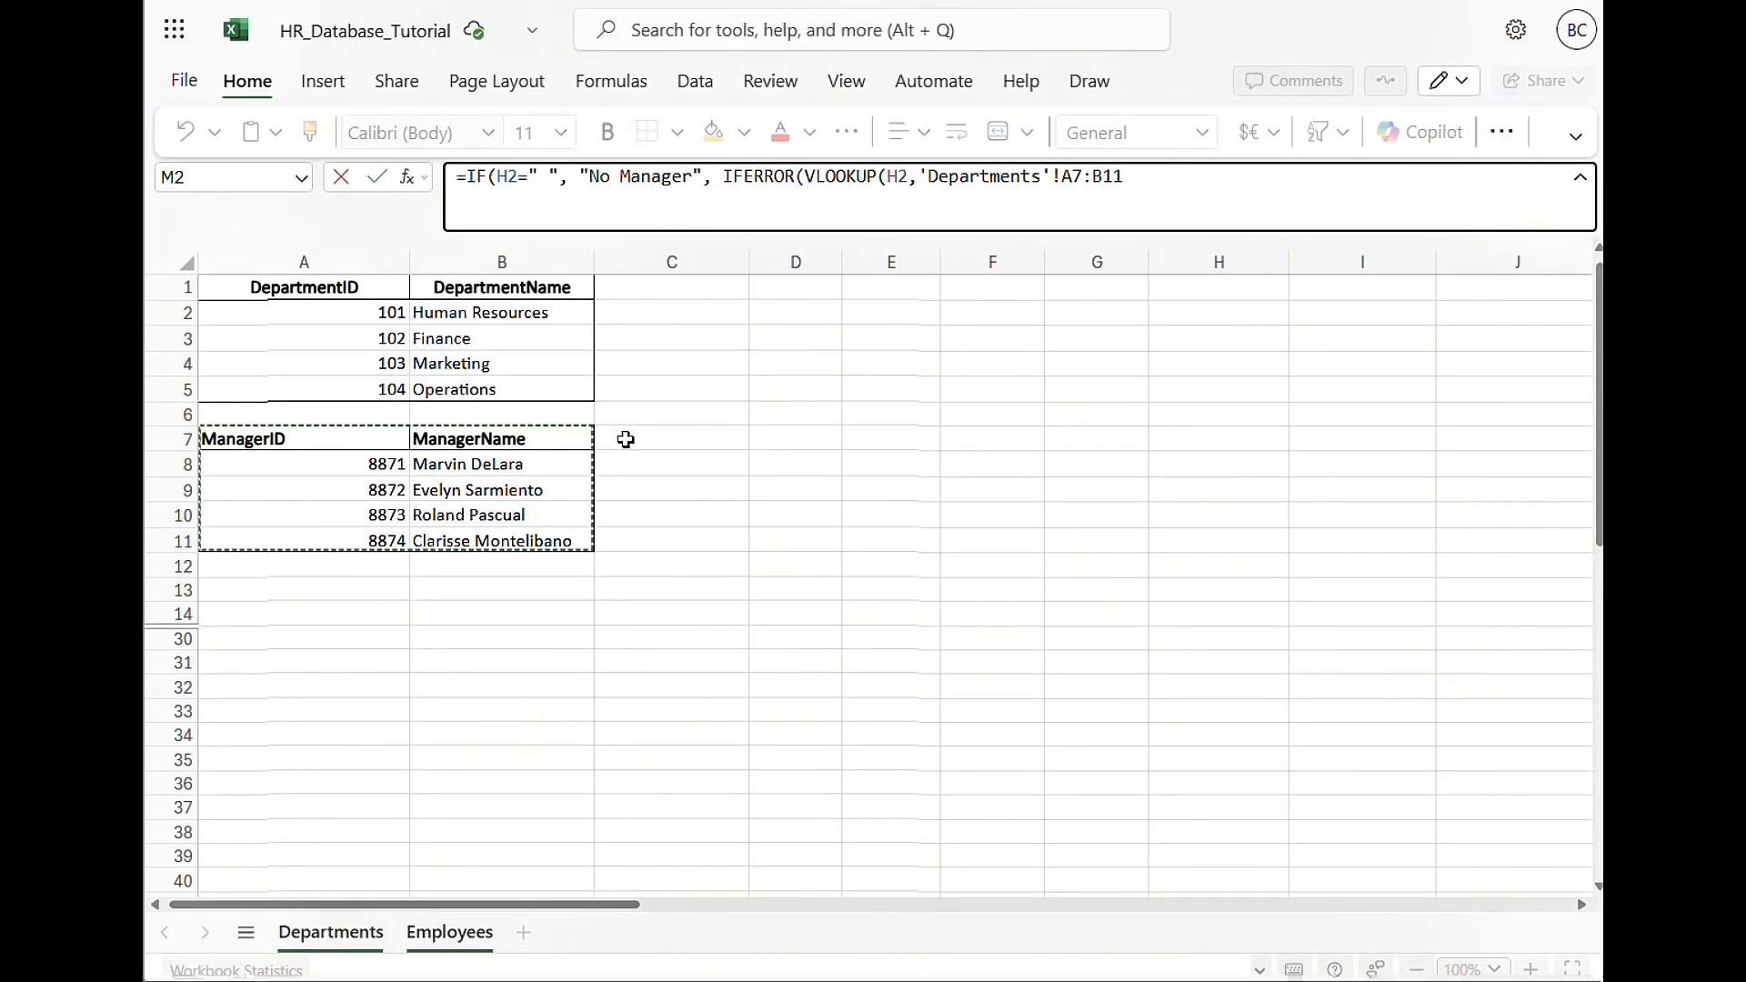
left_click(1142, 173)
left_click_drag(1133, 179, 1060, 182)
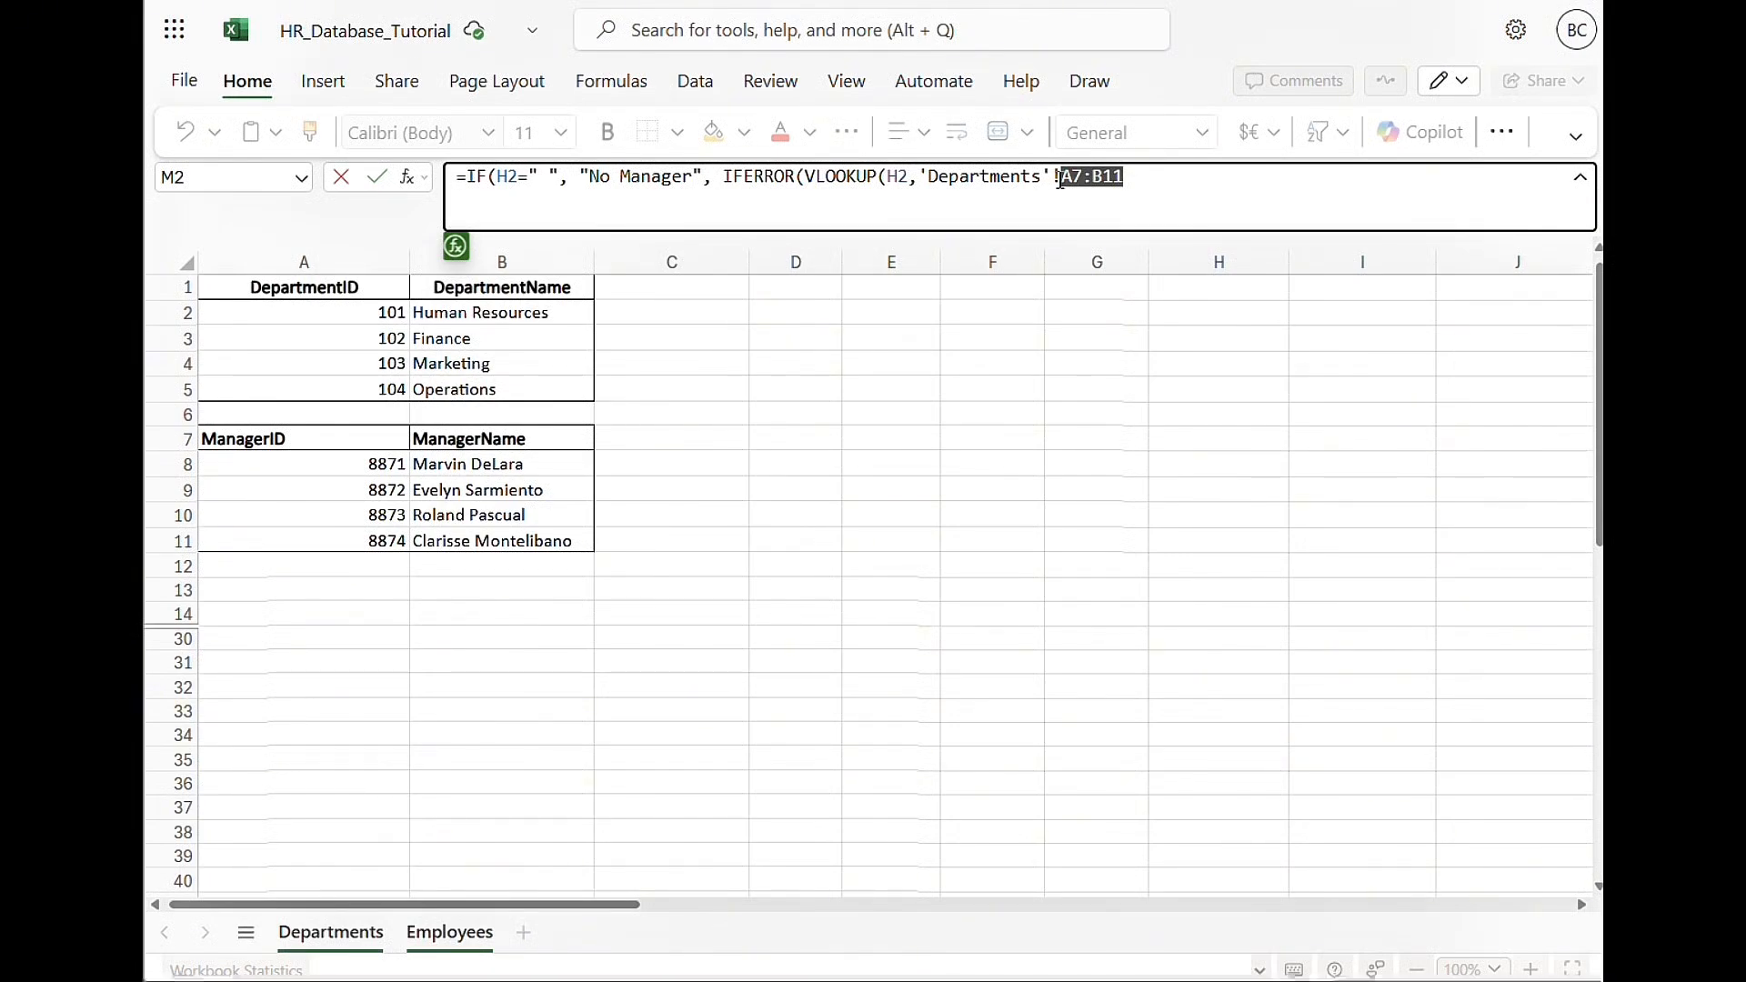
key("F4")
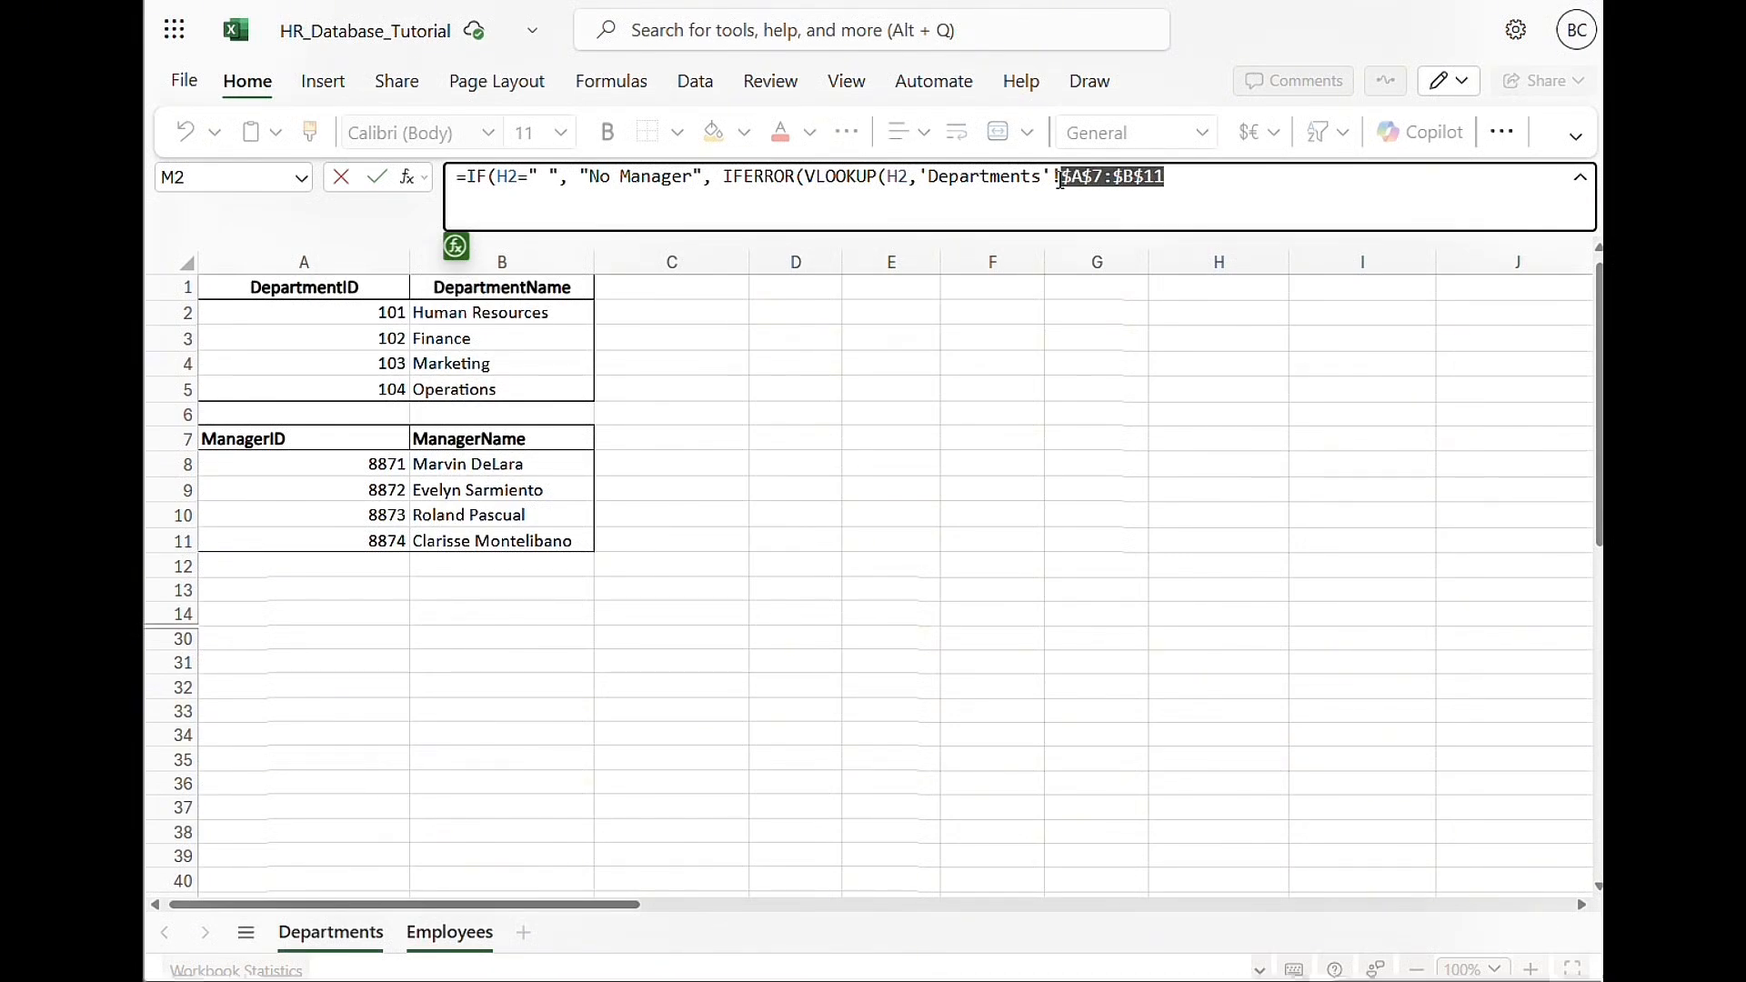
Complete the M2 formula with column index 2, exact match FALSE, and "No Manager" as the IFERROR fallback
left_click(1196, 179)
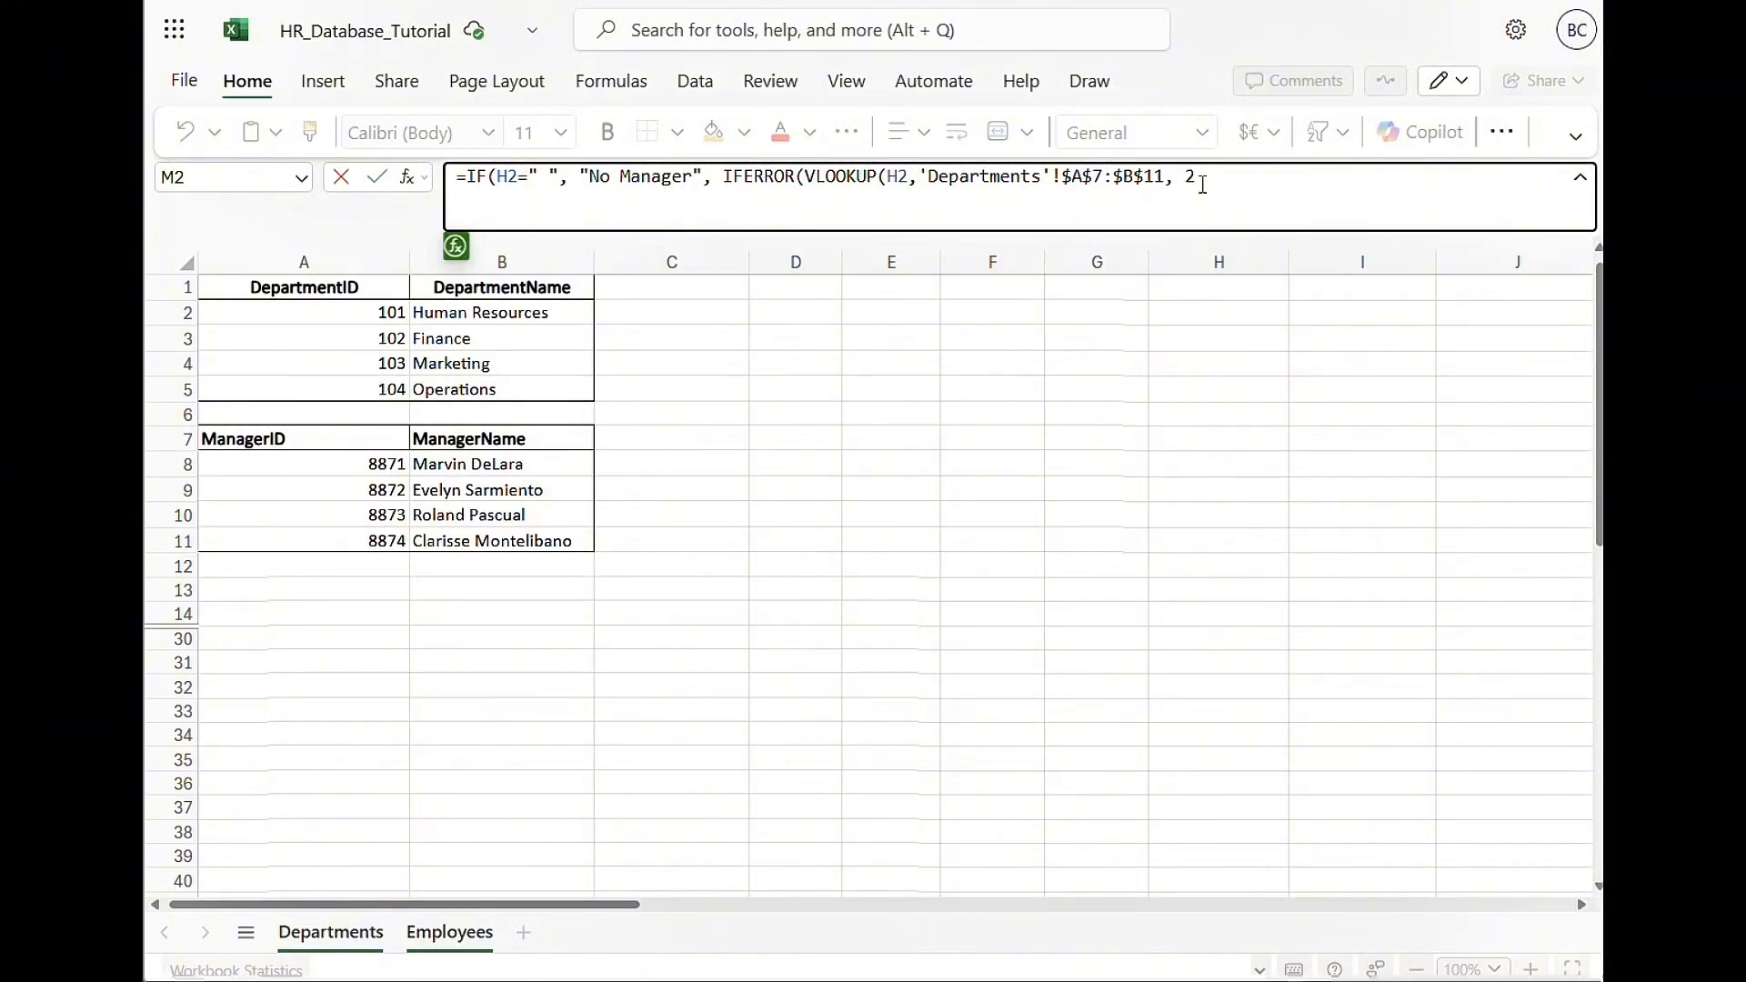
type(",")
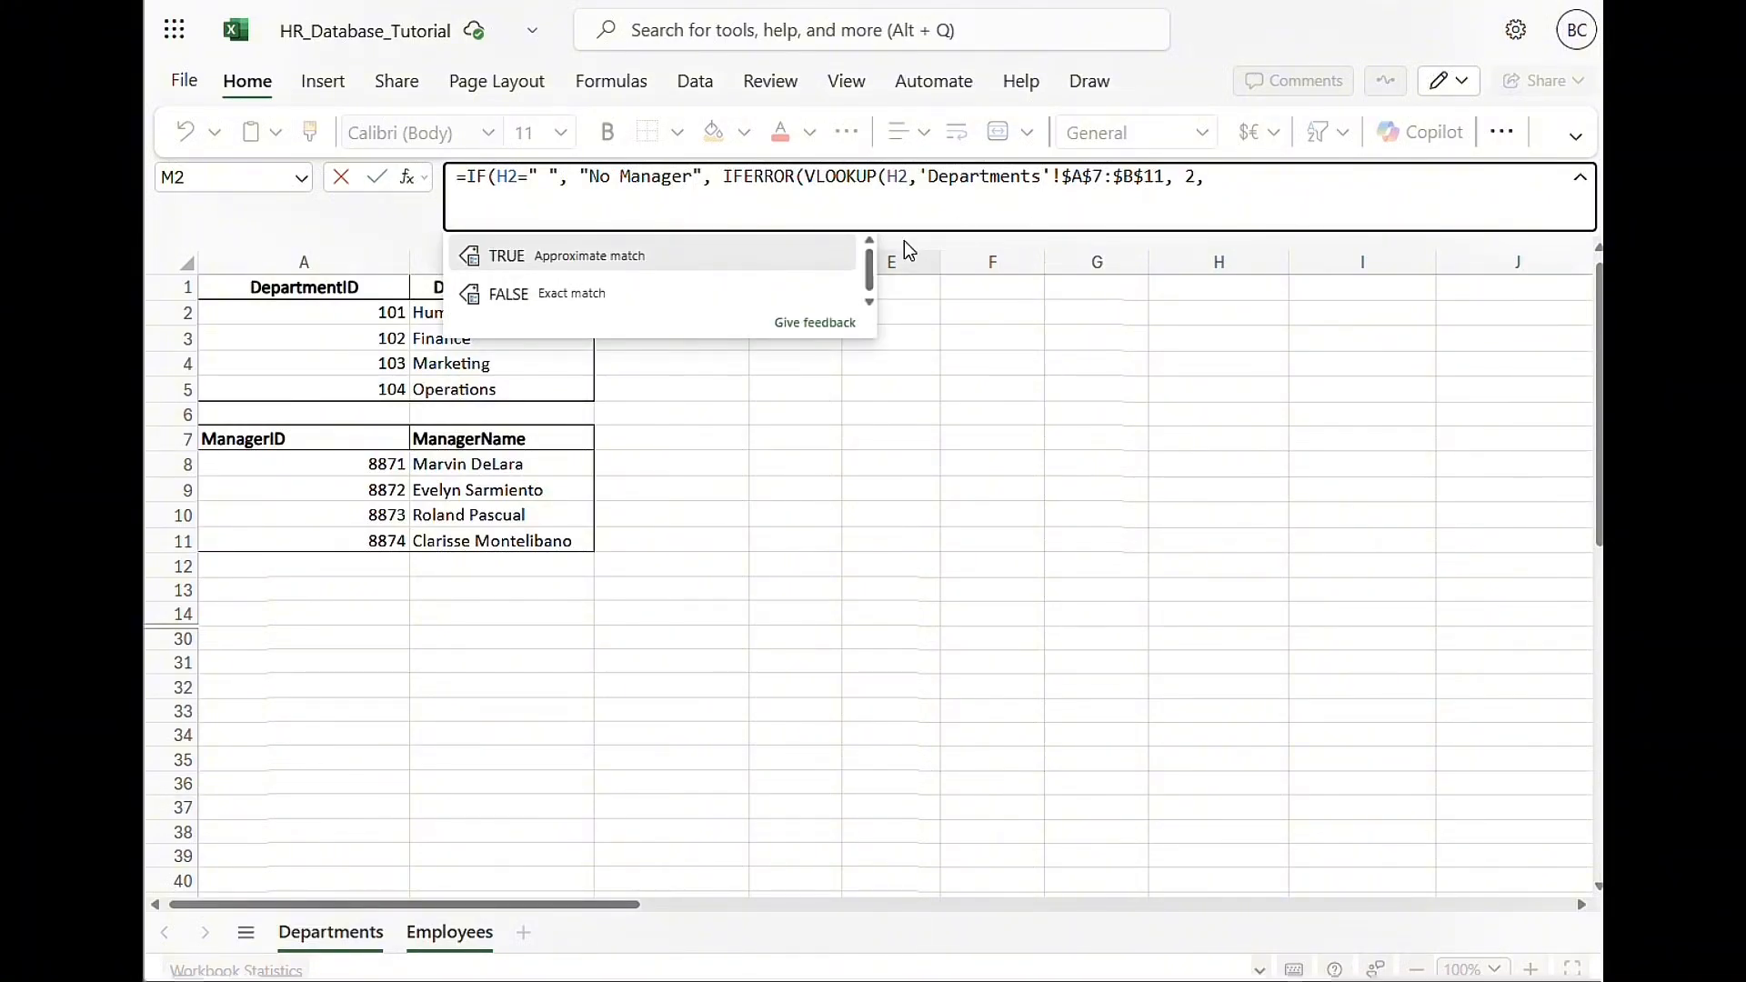
left_click(741, 289)
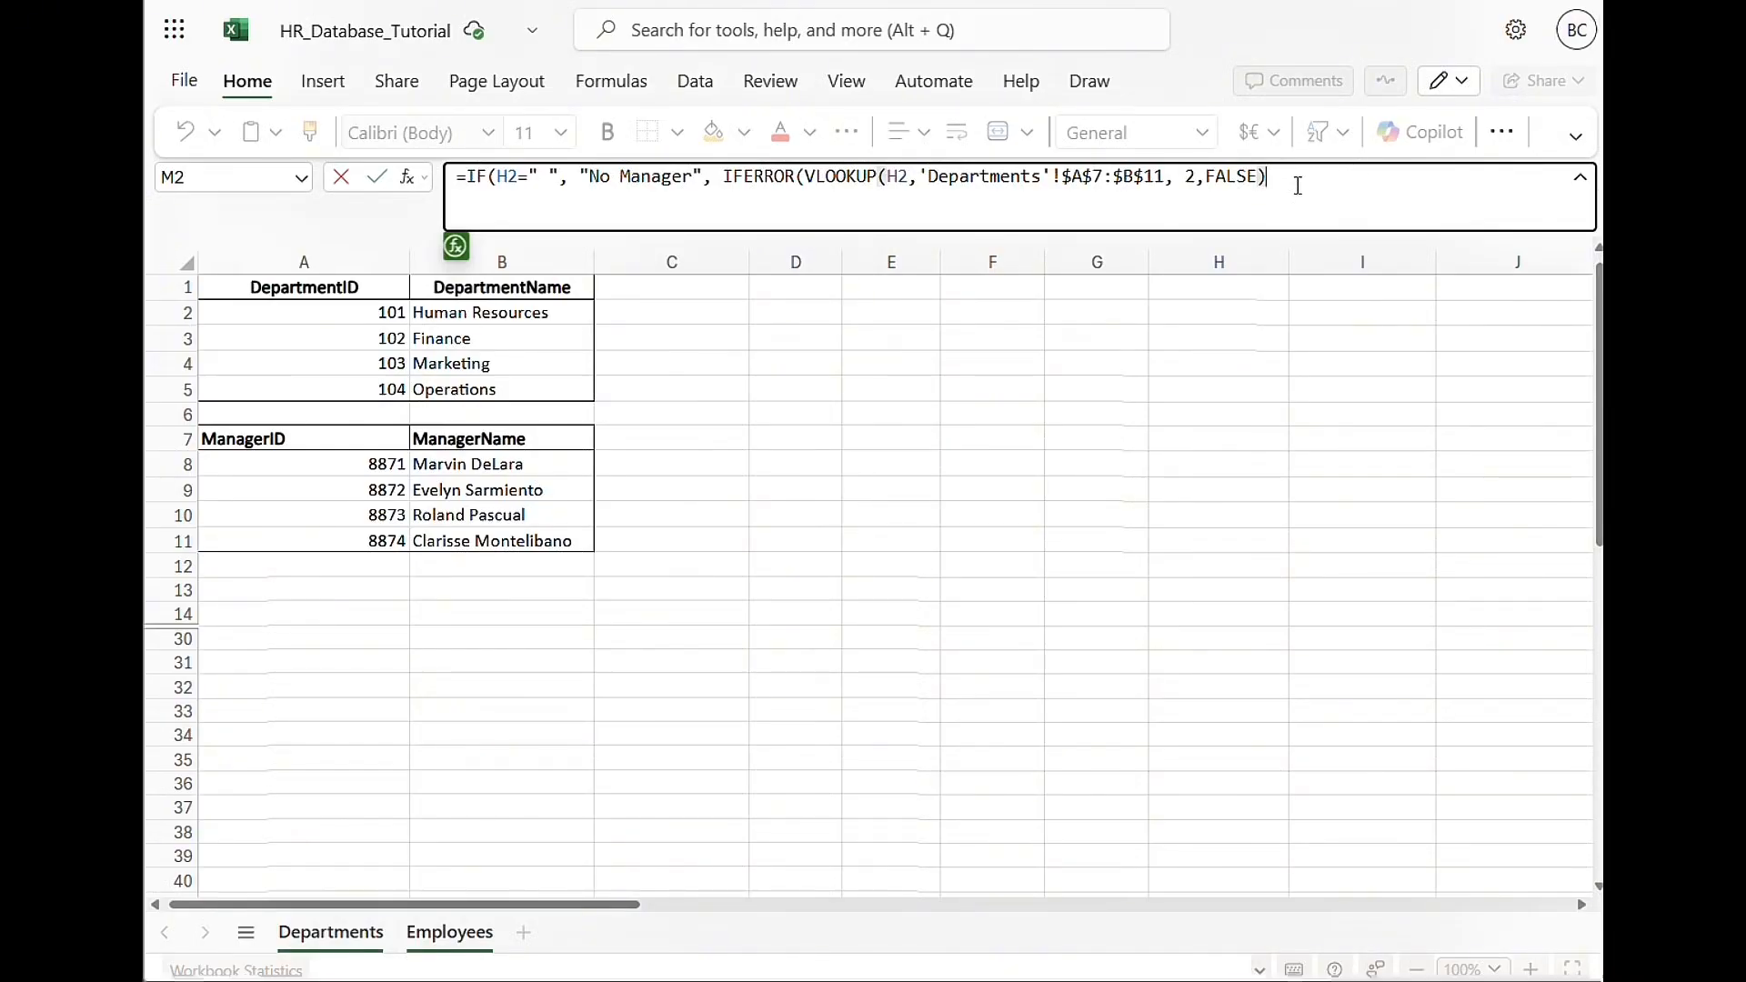
type(", \"No Manager")
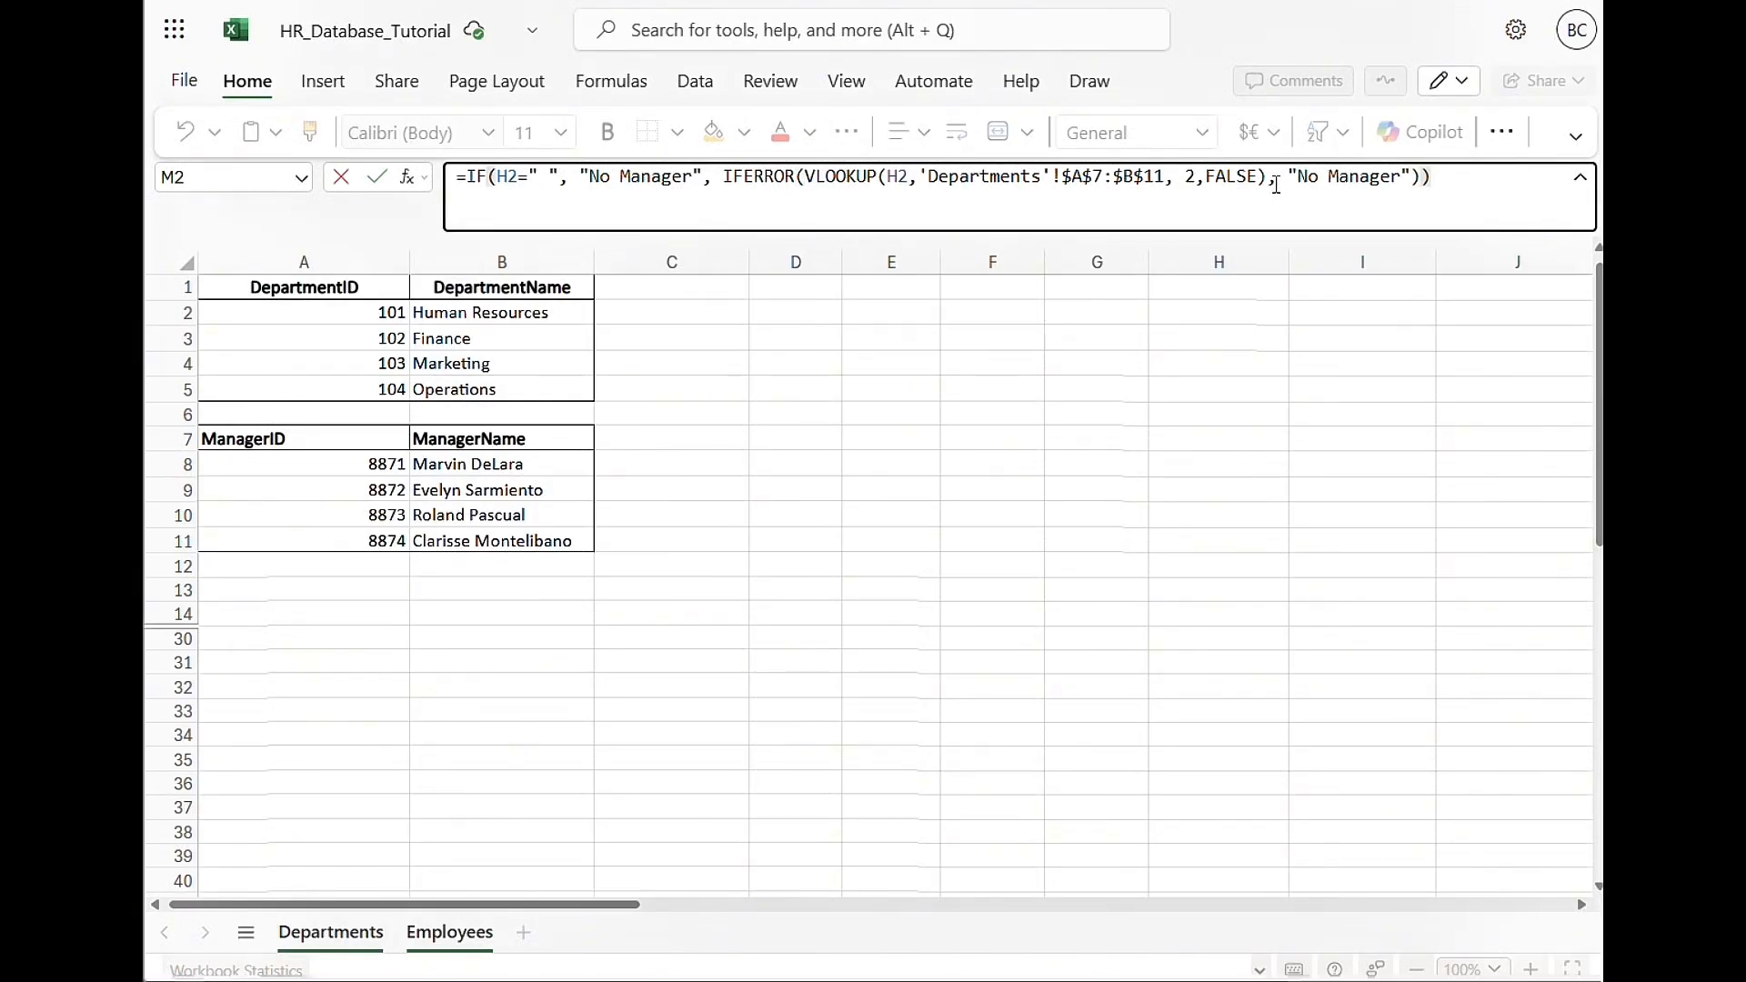
key("Return")
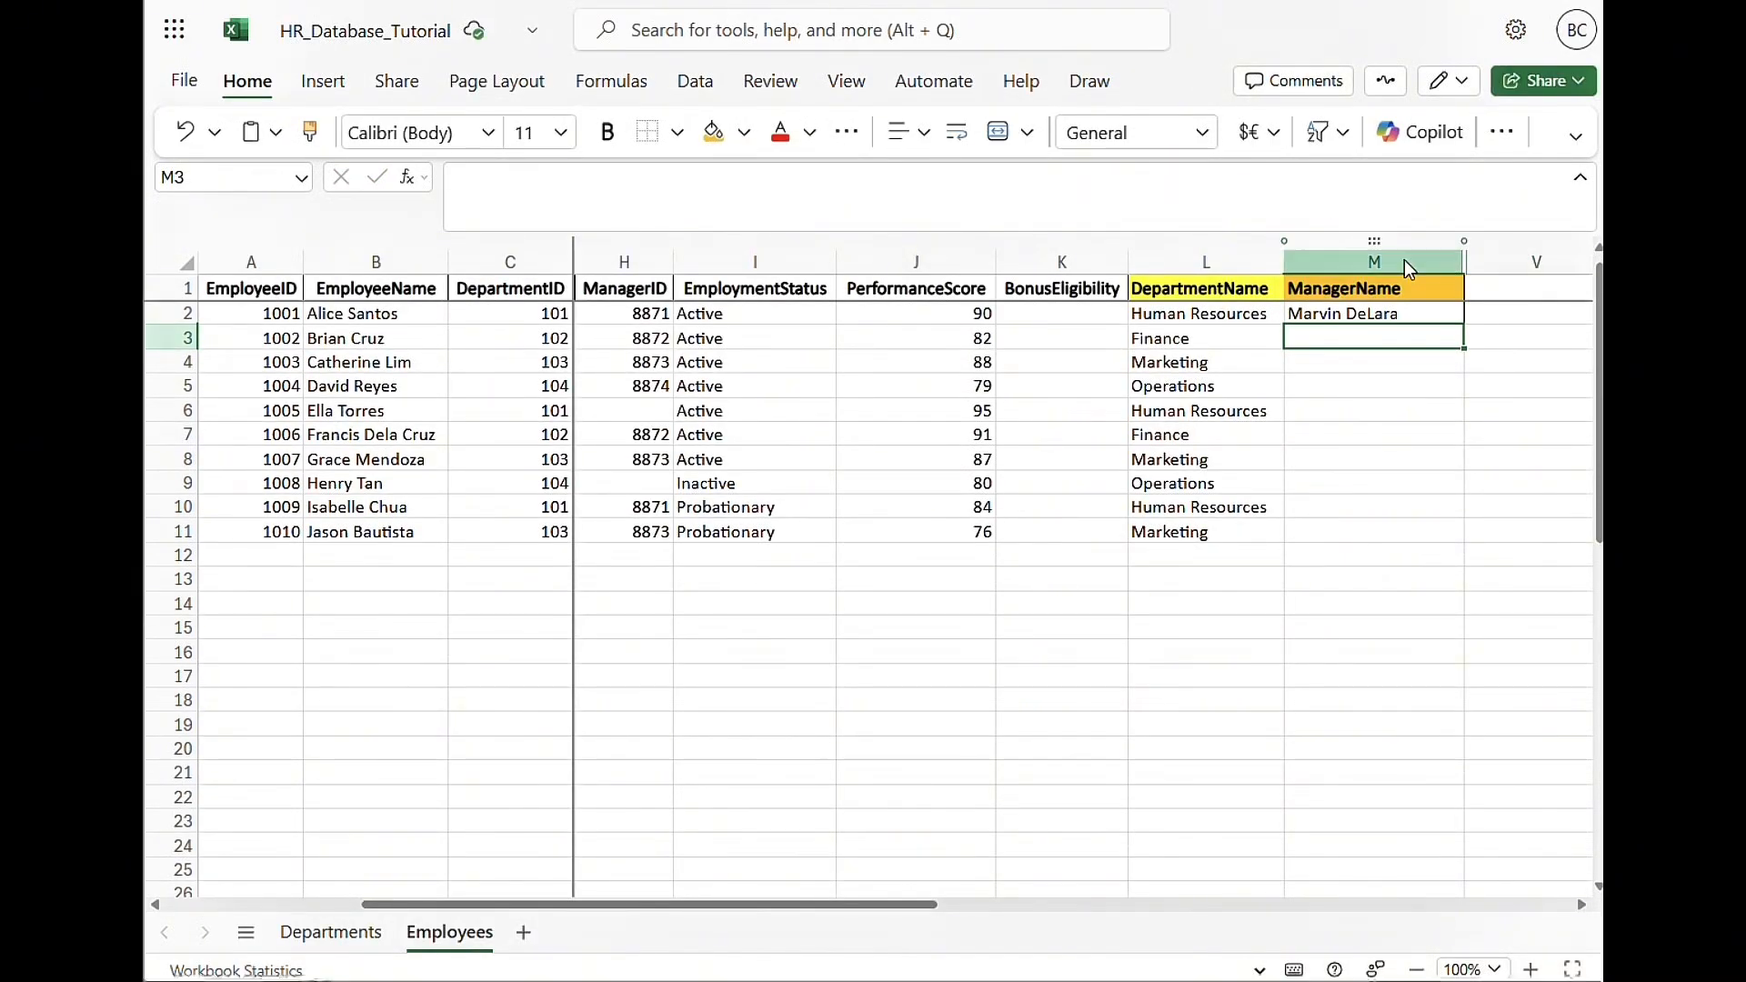
Fill the ManagerName formula from M2 down through M11
left_click(1384, 310)
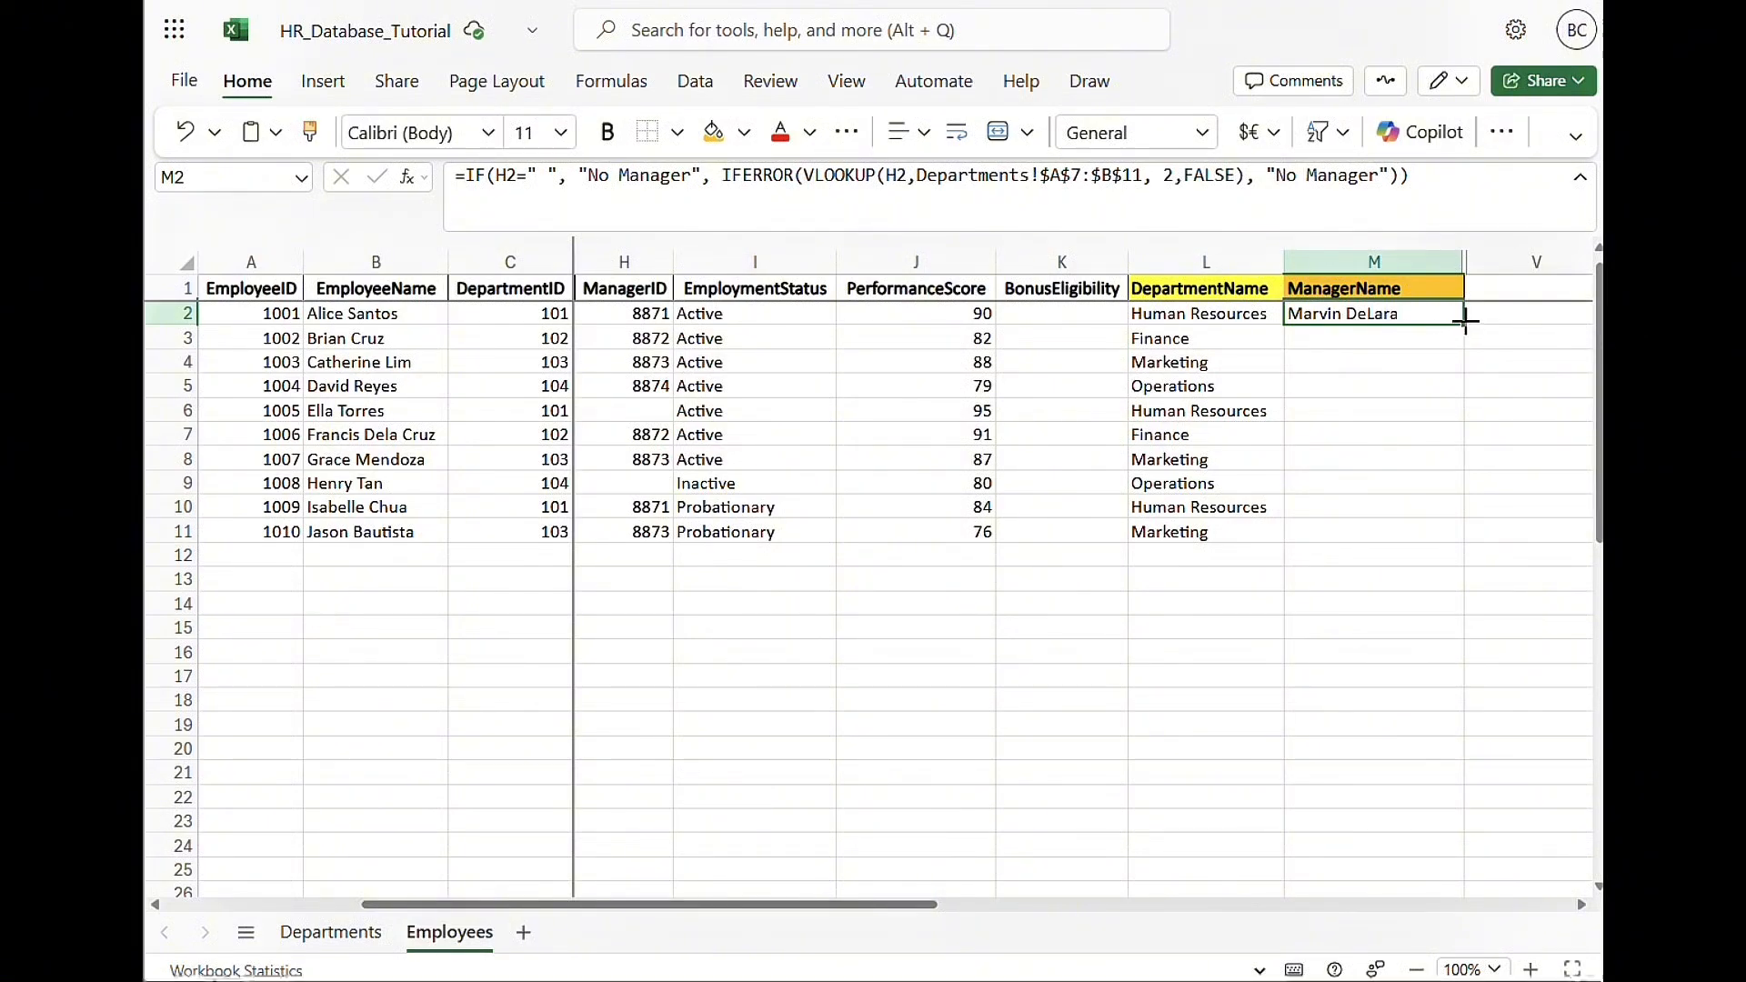
left_click_drag(1466, 323, 1448, 525)
left_click(1401, 548)
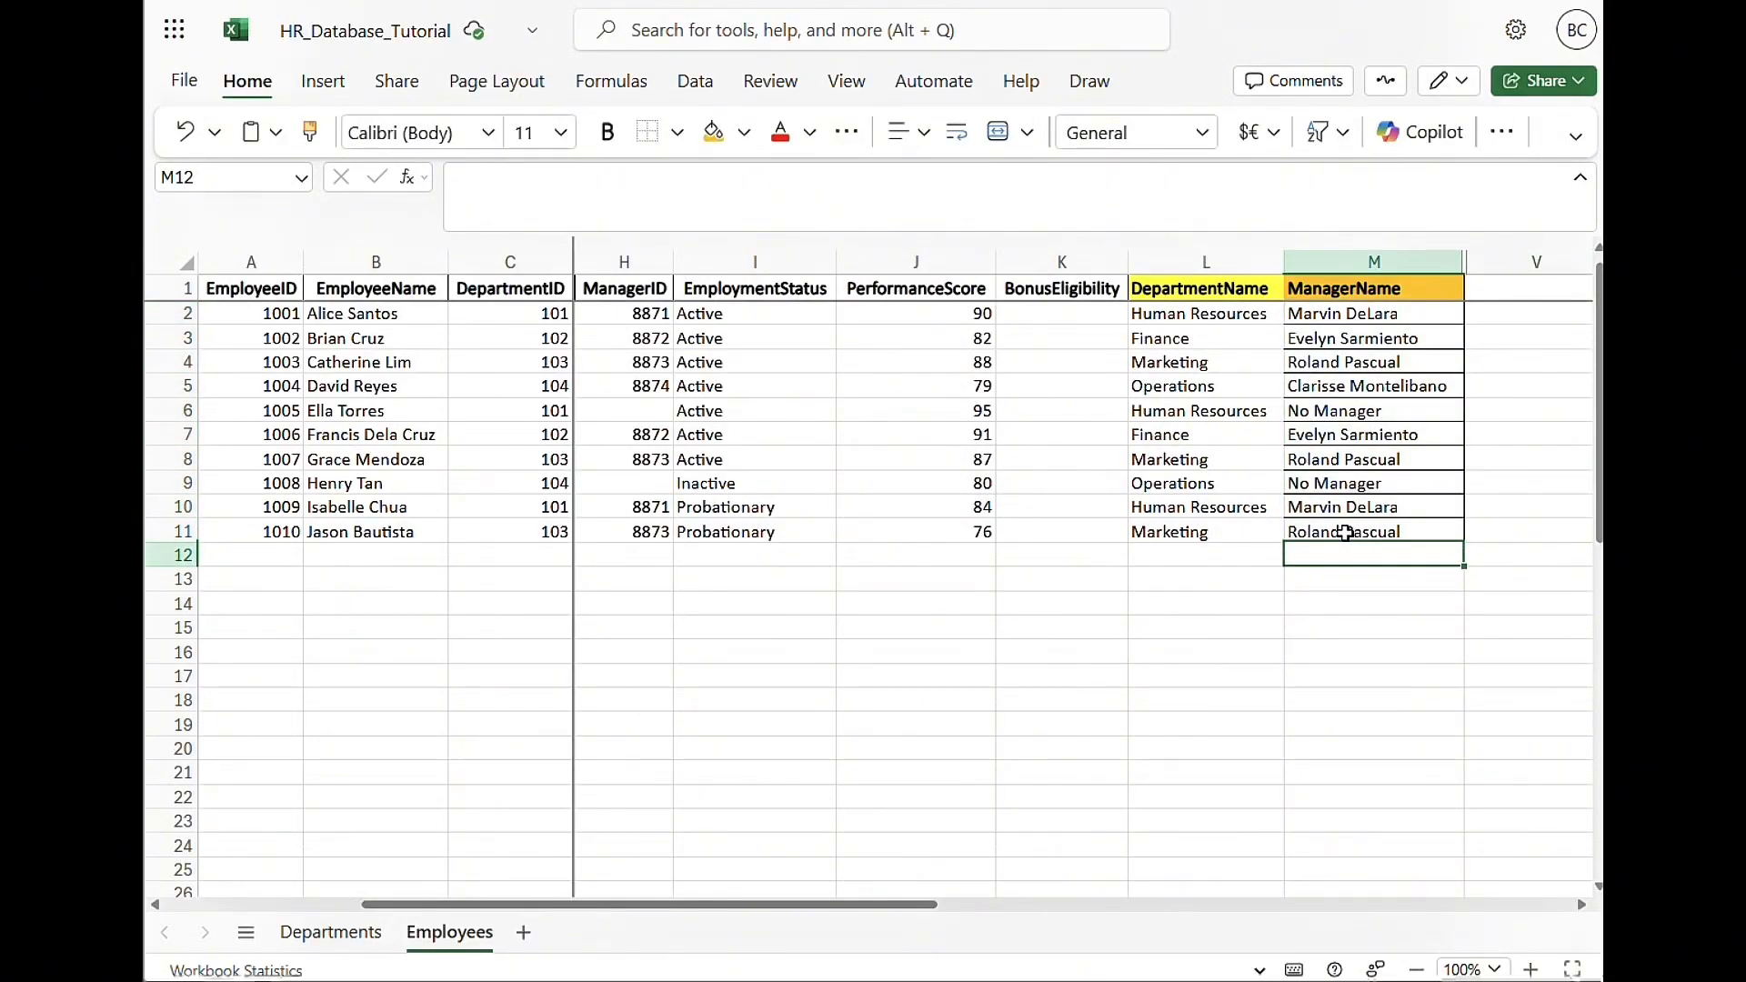
Compare the ManagerName results in M6 and M11 with the ManagerID entries in H6, H9 and H11
double_click(1346, 534)
key("Return")
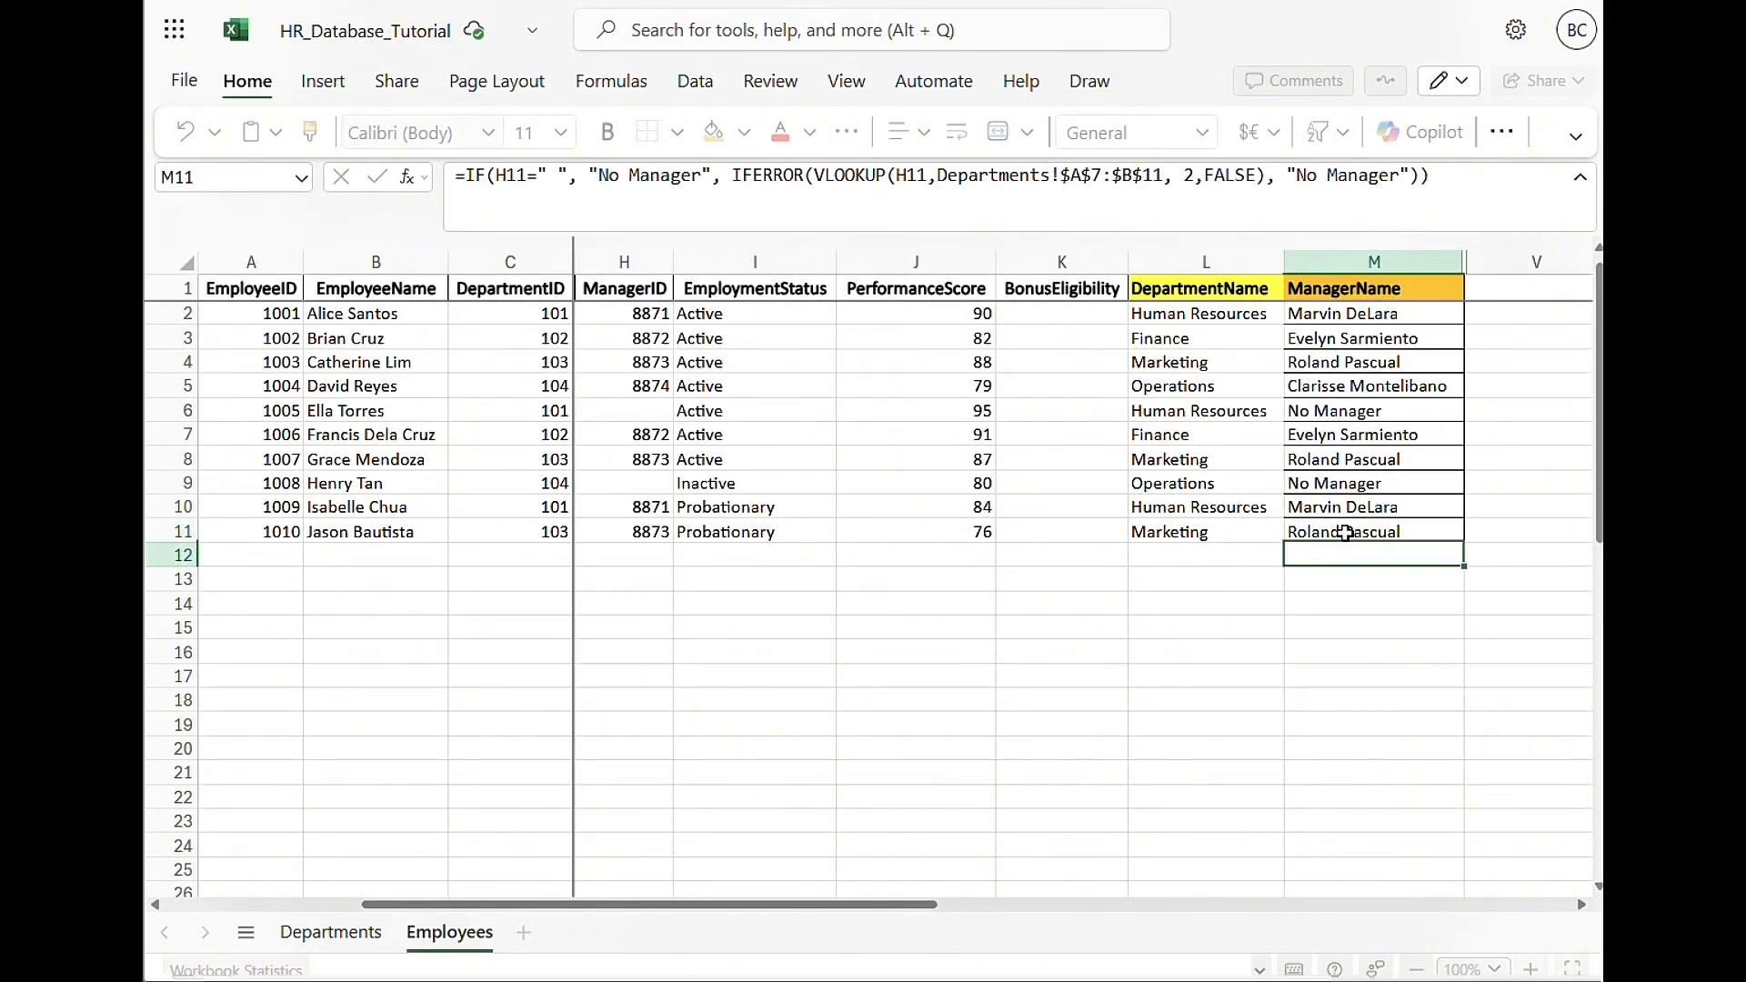
left_click(1353, 409)
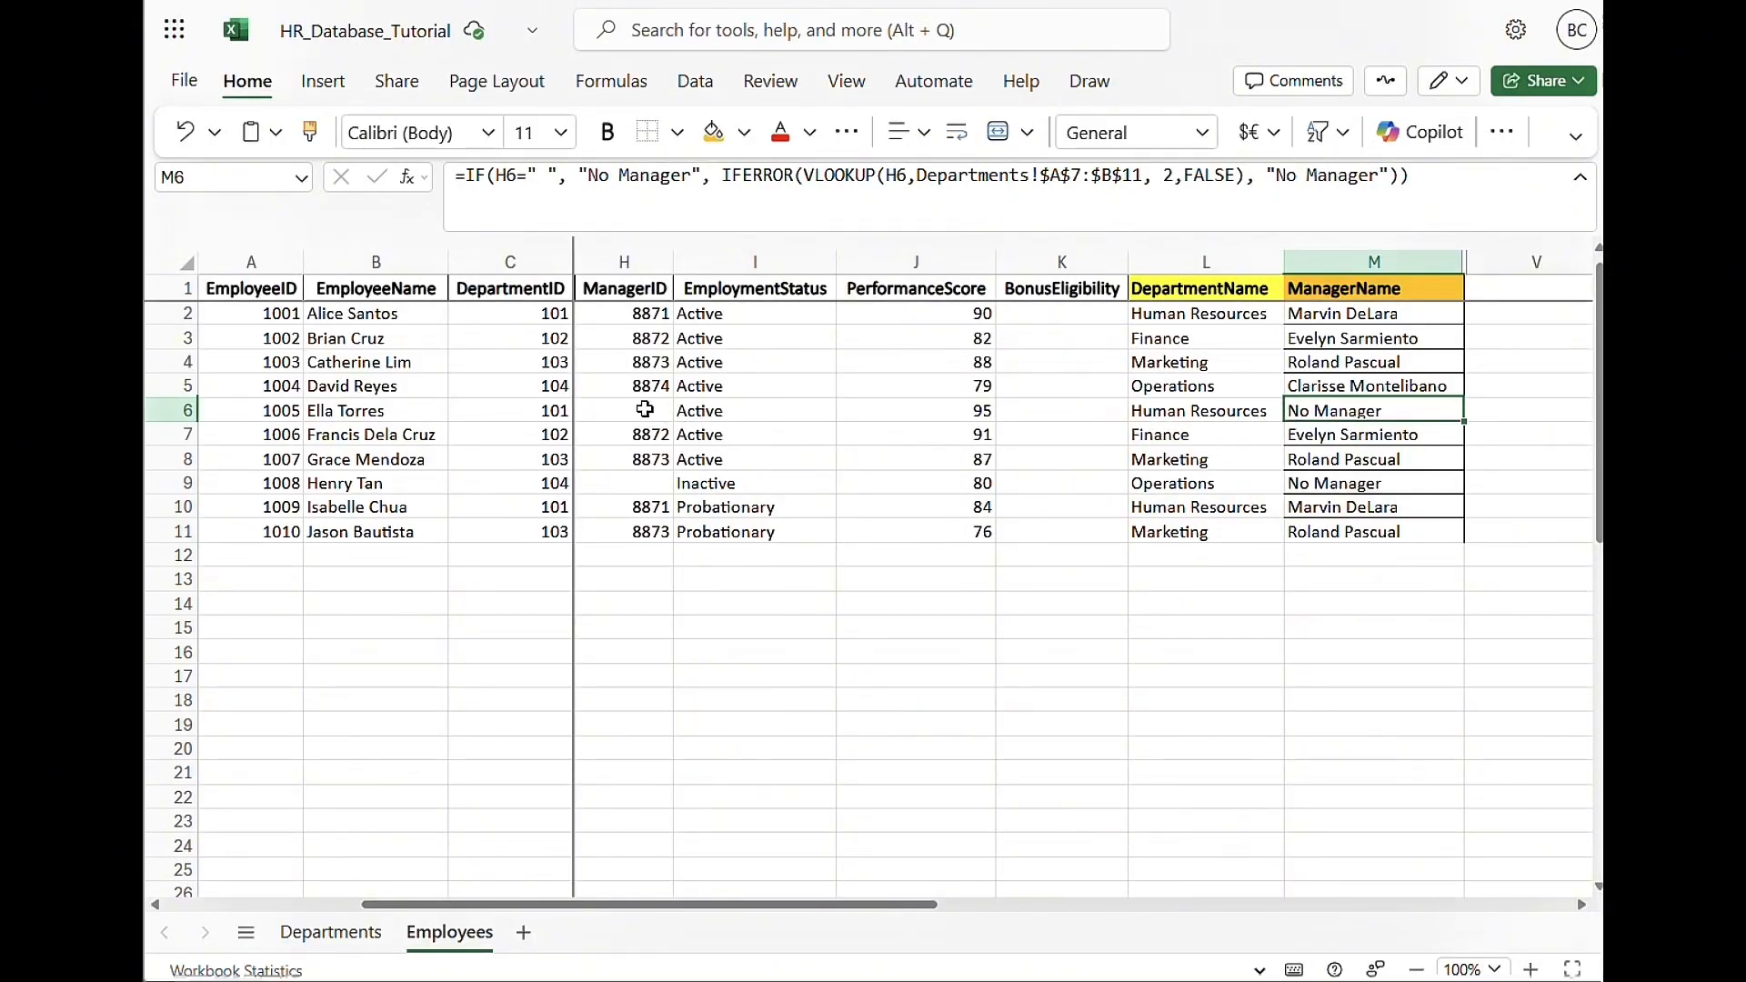
left_click(644, 410)
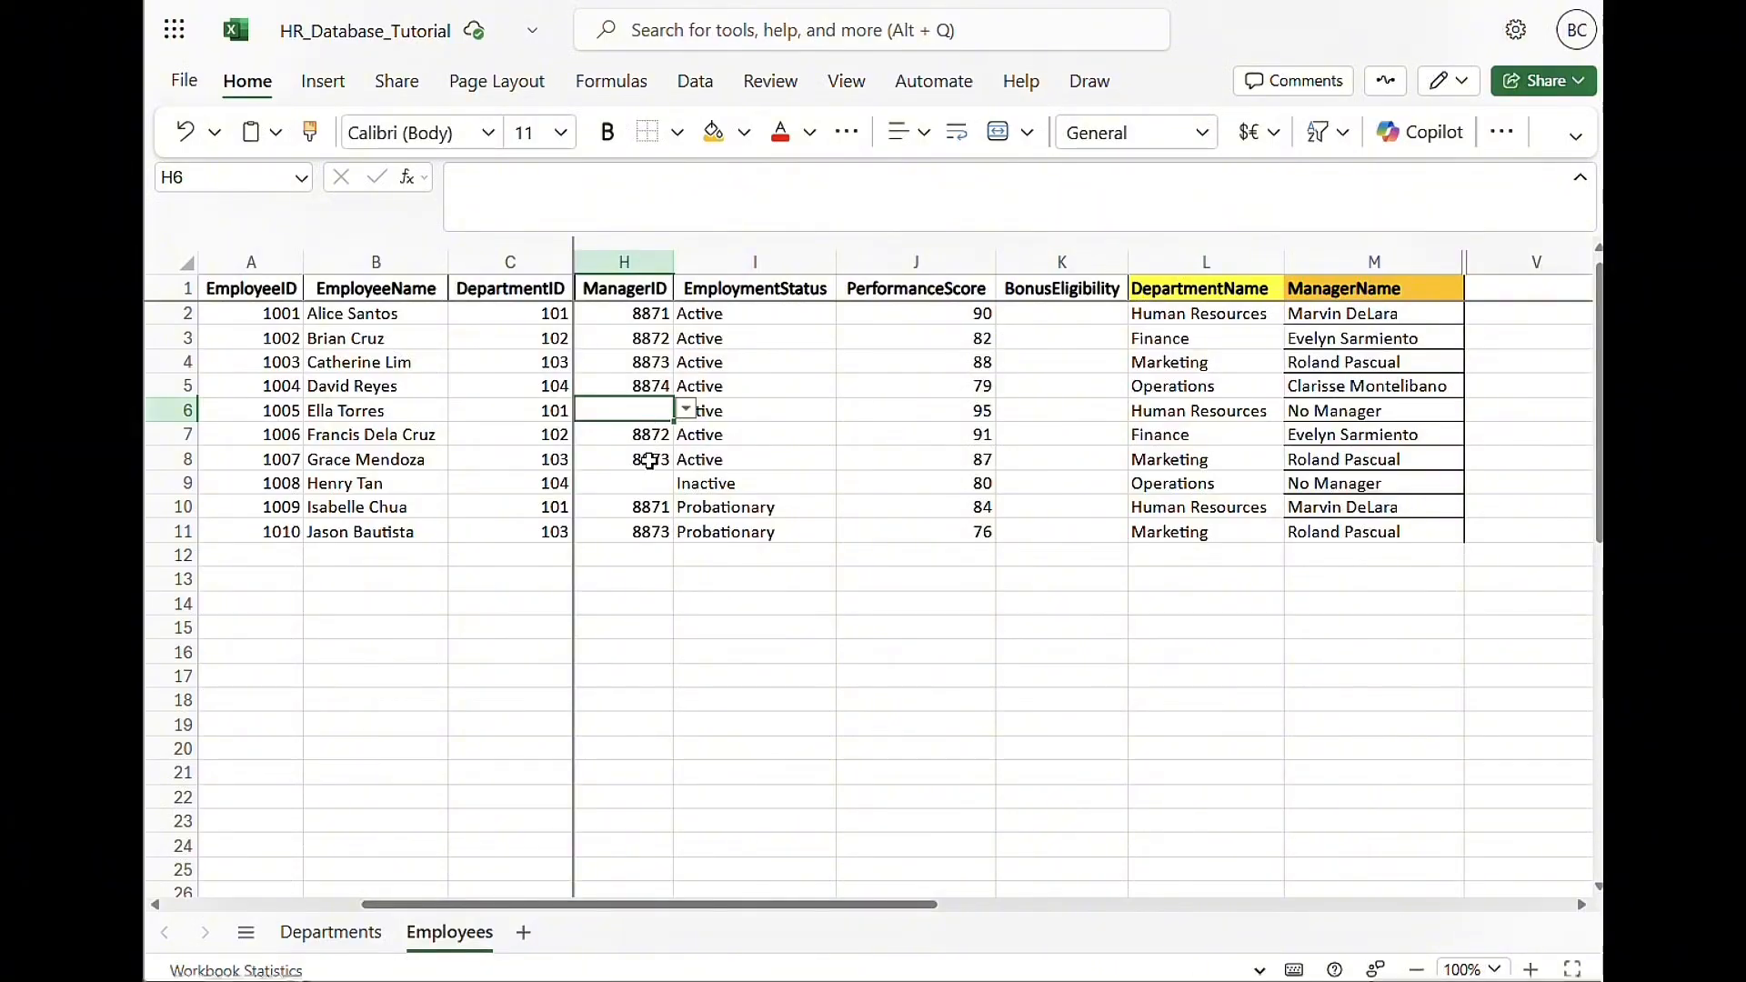
left_click(643, 481)
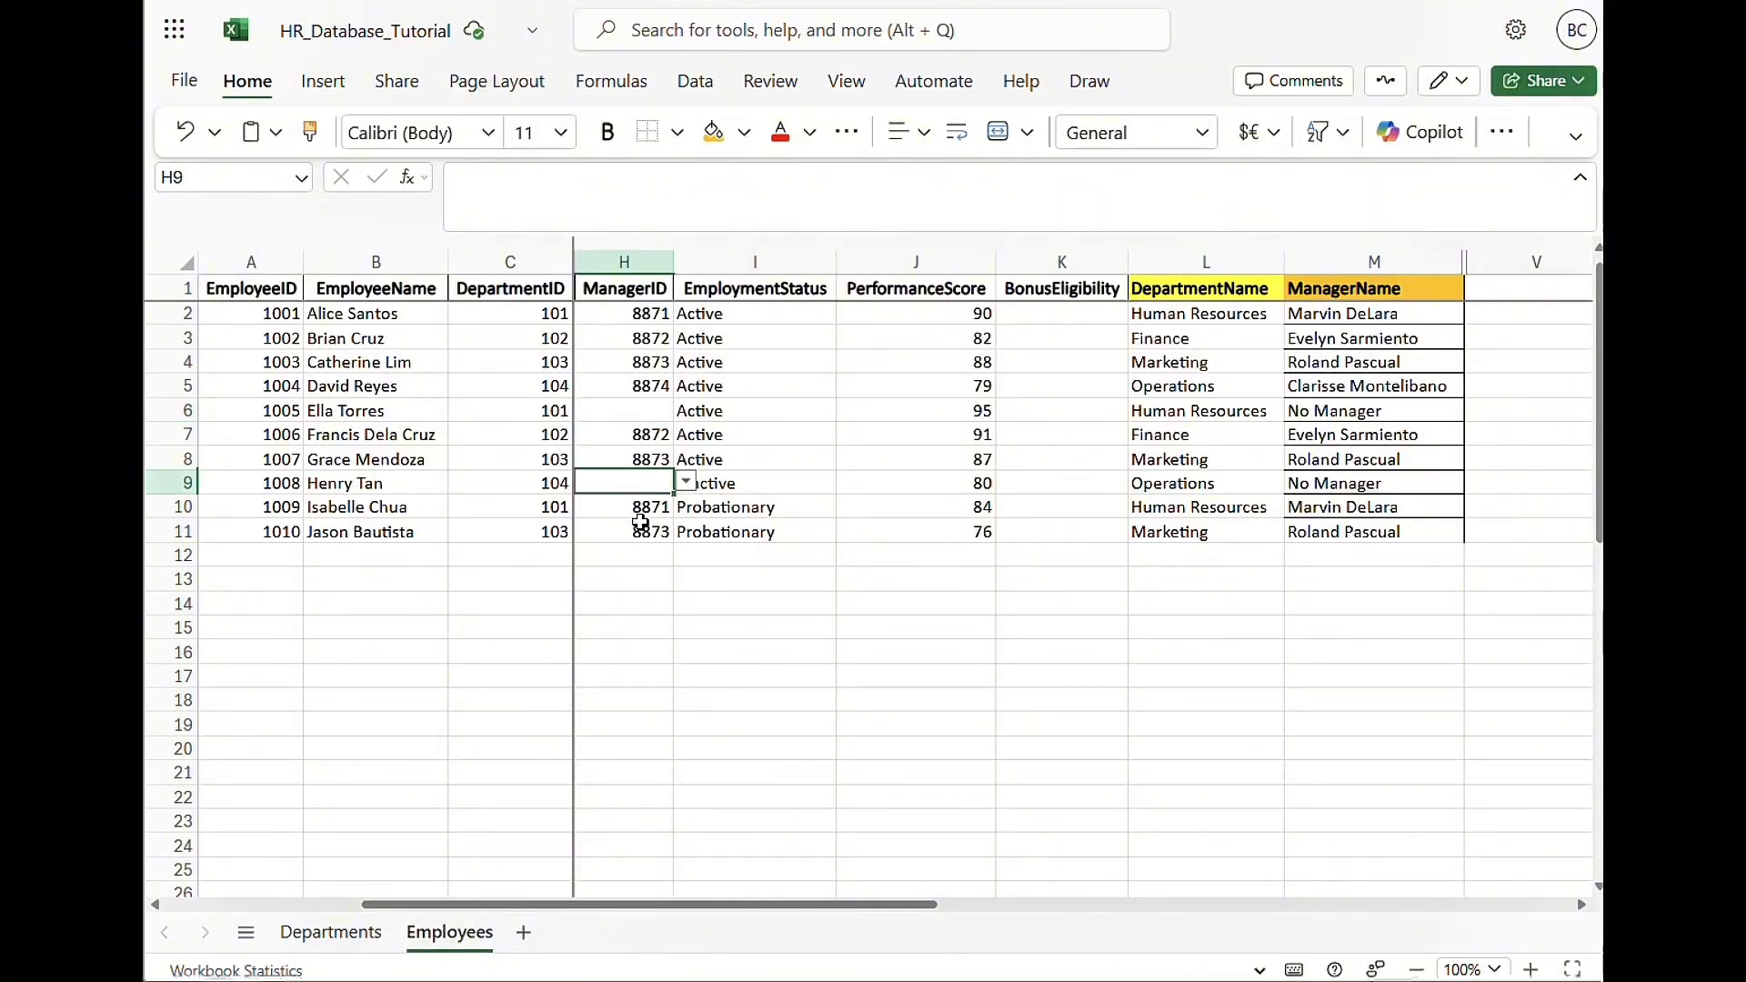
left_click(640, 526)
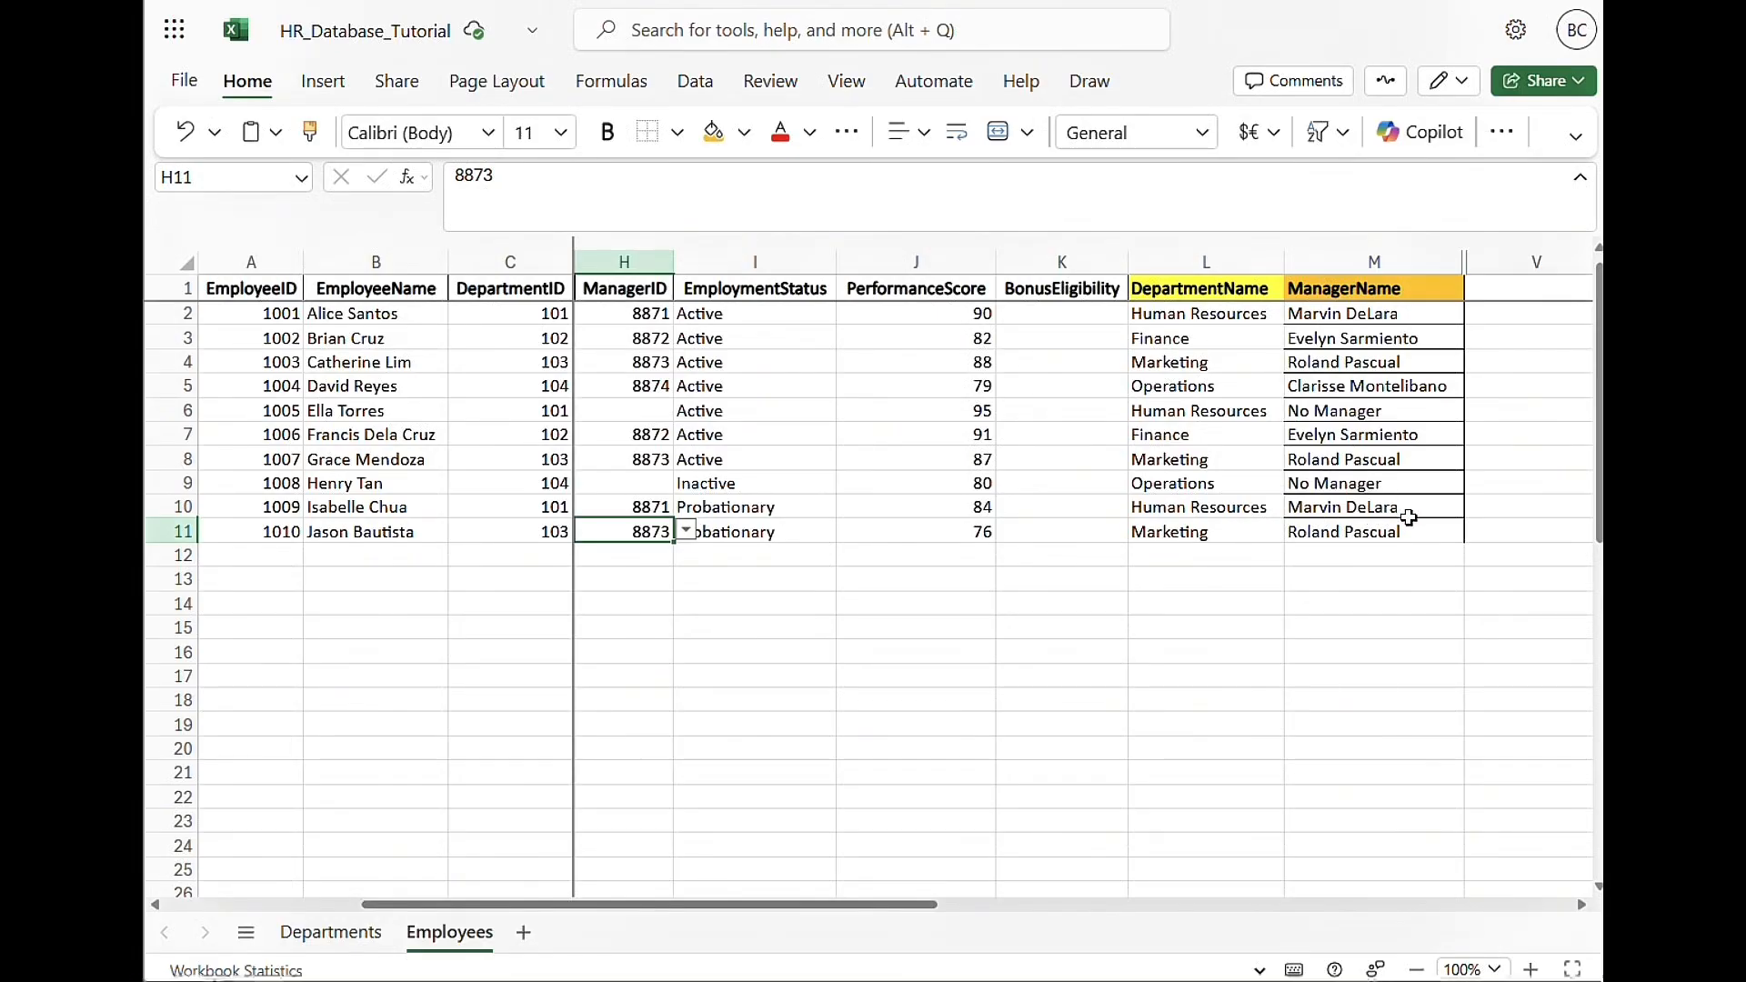
Examine the IF, IFERROR and VLOOKUP parts of the nested formula in cell M11
left_click(1368, 530)
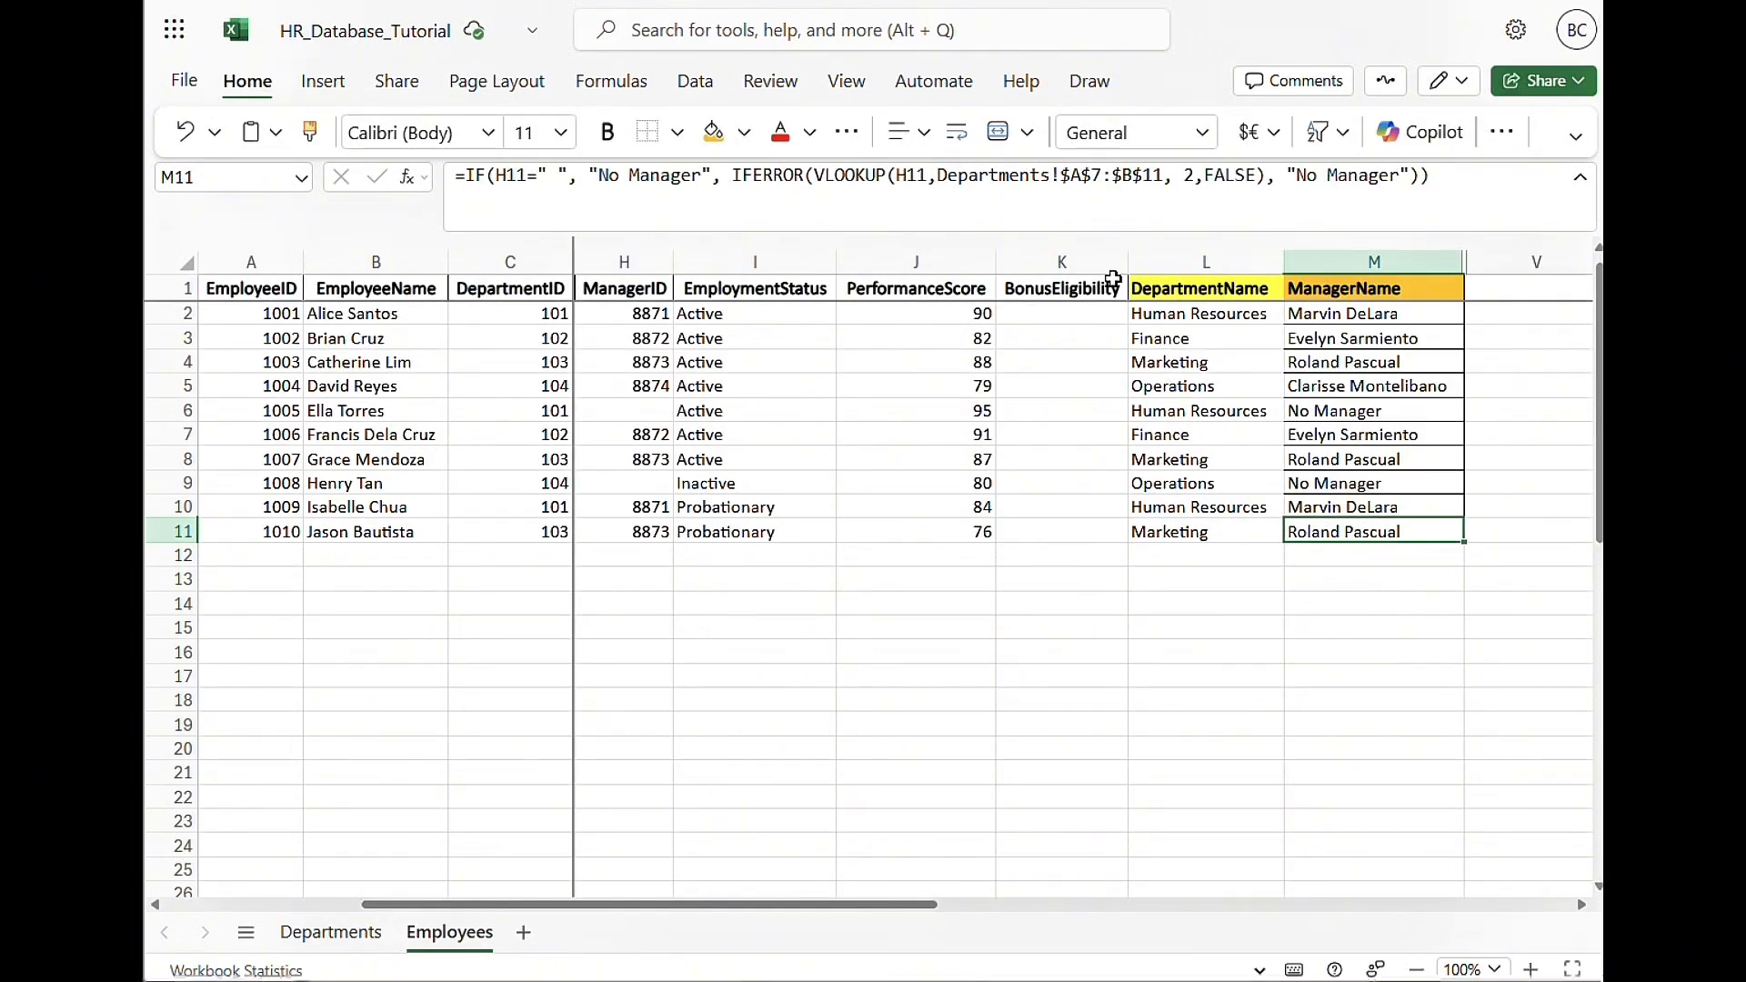
left_click(822, 176)
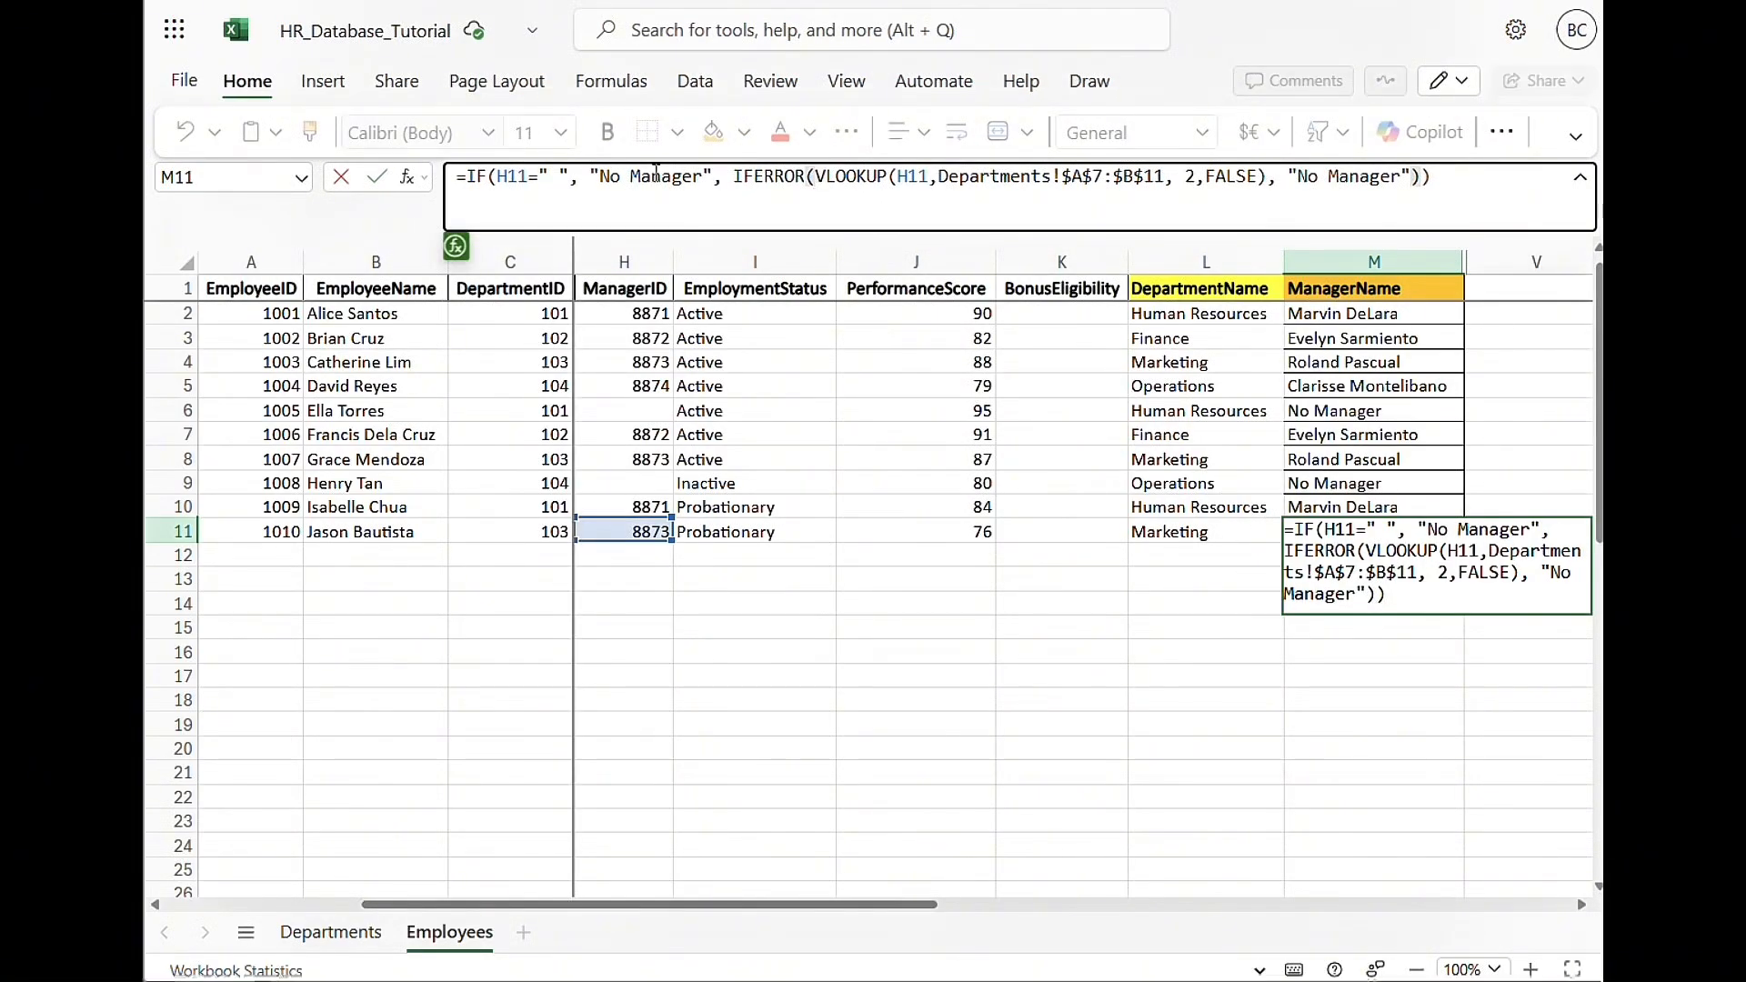
left_click(784, 174)
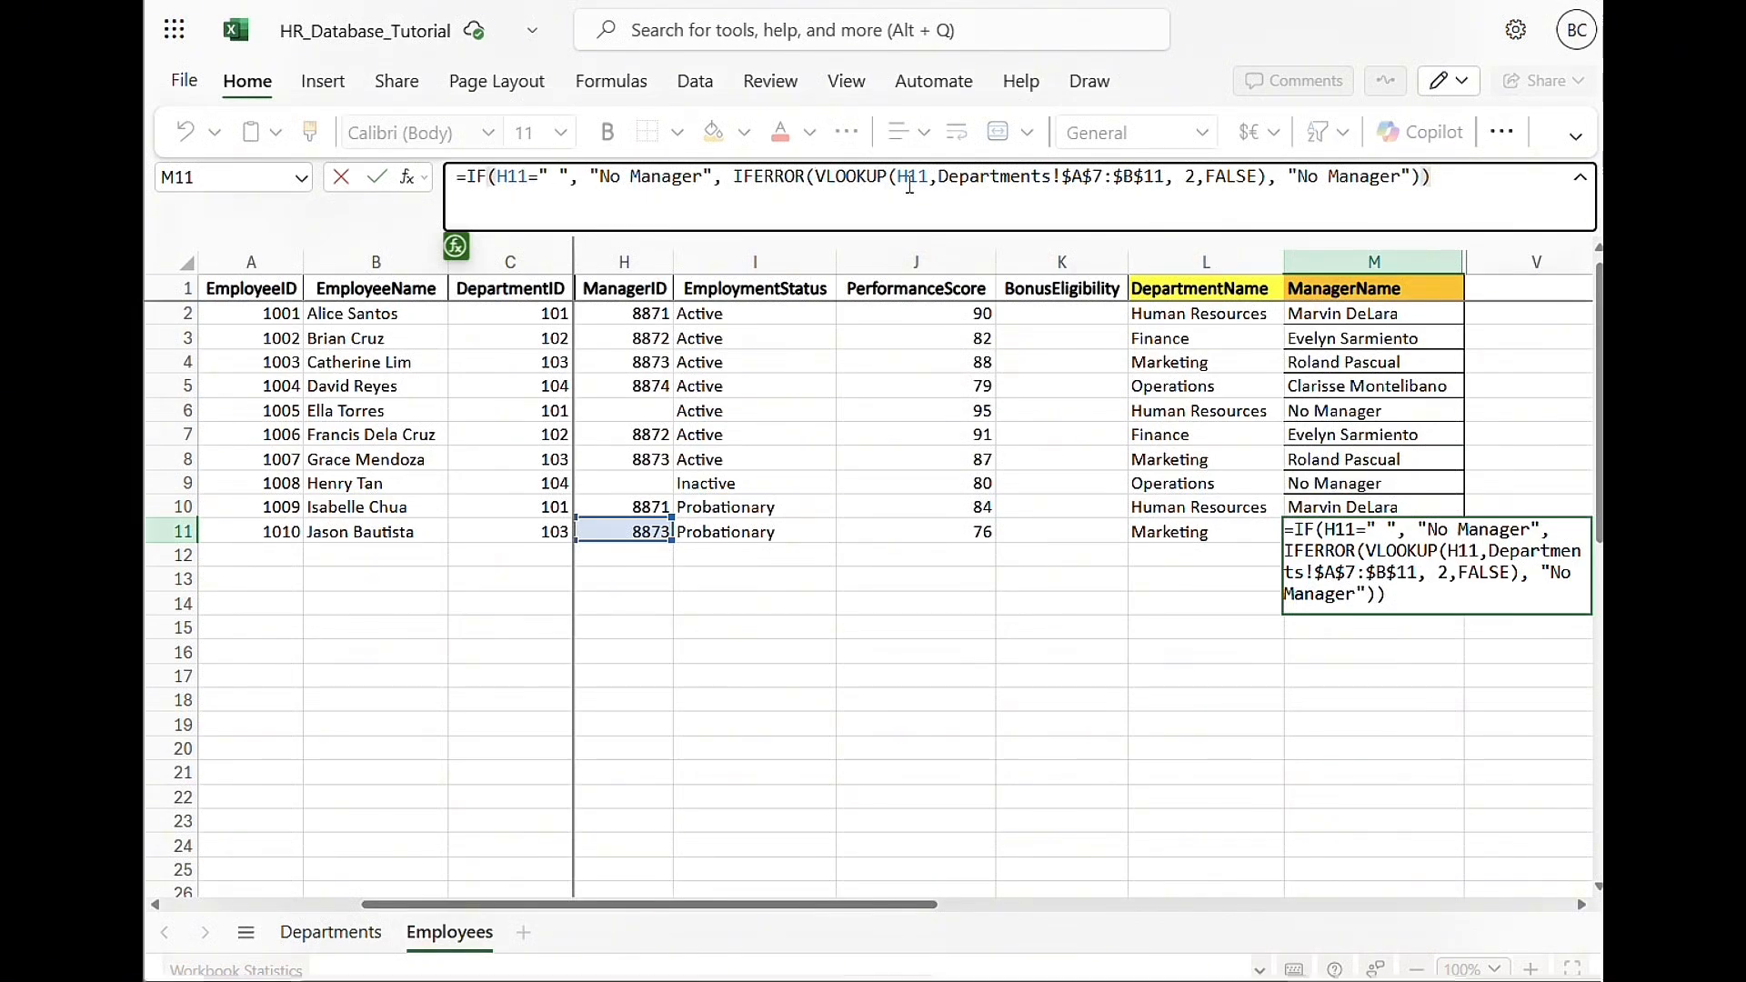
left_click(865, 176)
left_click(1440, 177)
key("Return")
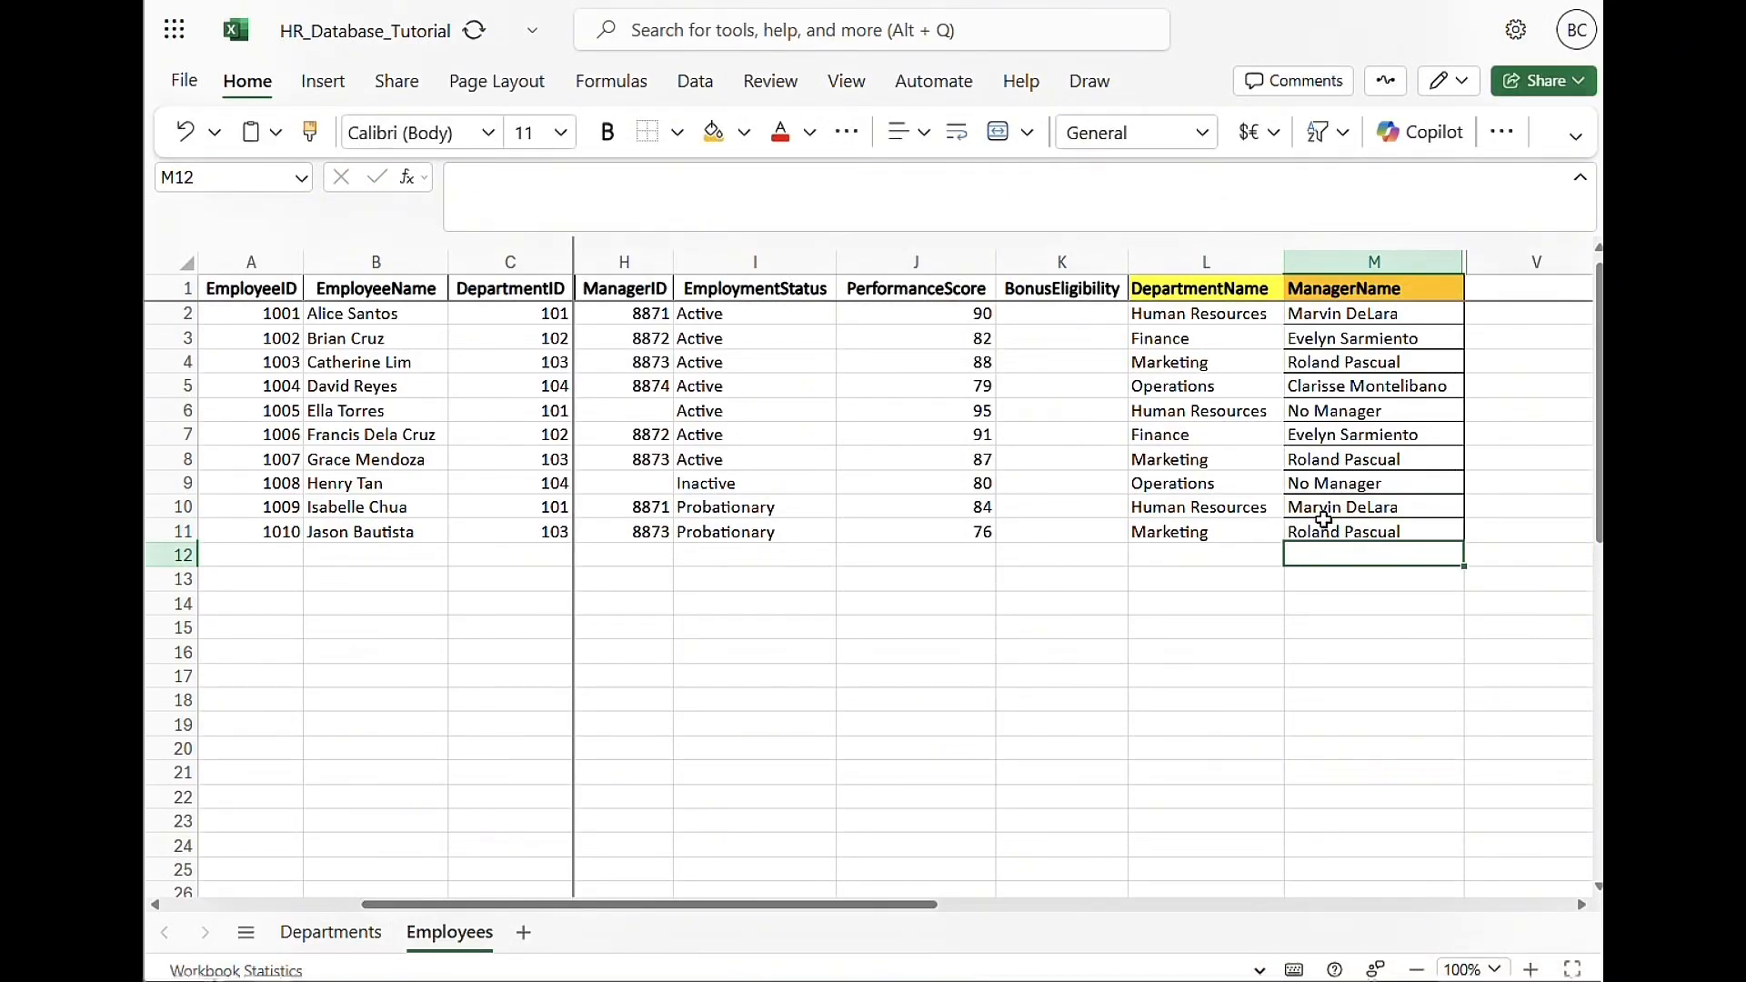
left_click(1184, 588)
scroll(1219, 575, "down", 1)
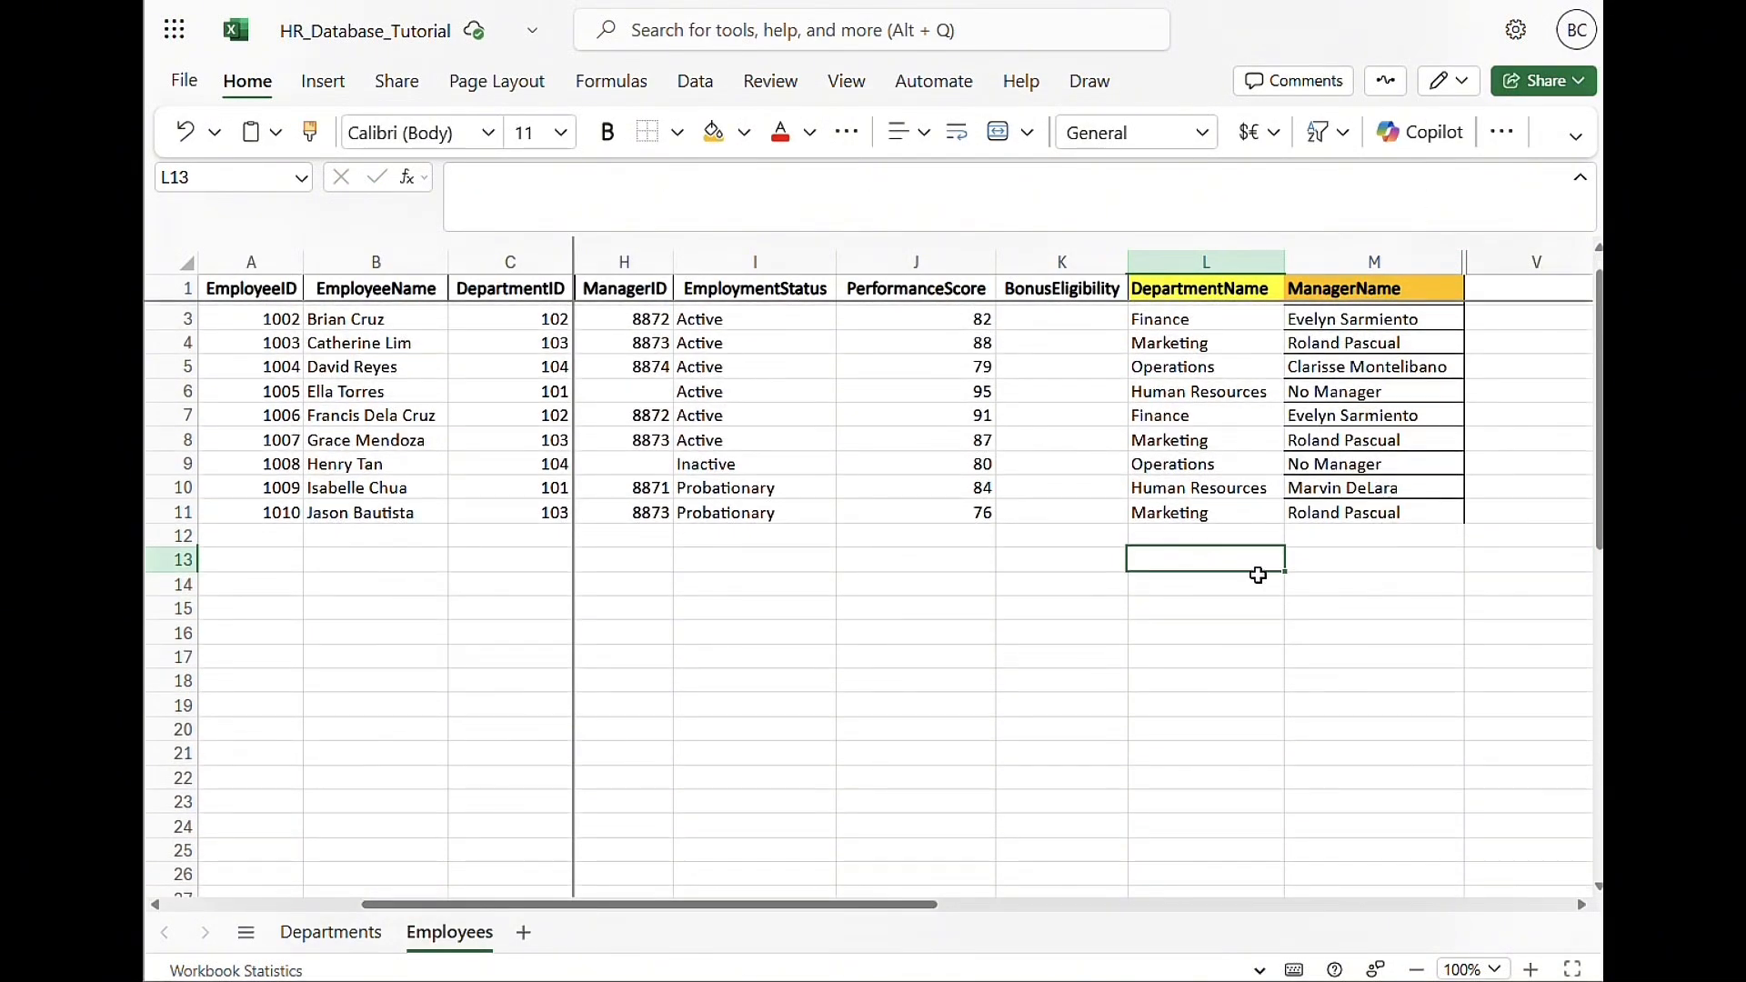
scroll(1234, 461, "up", 1)
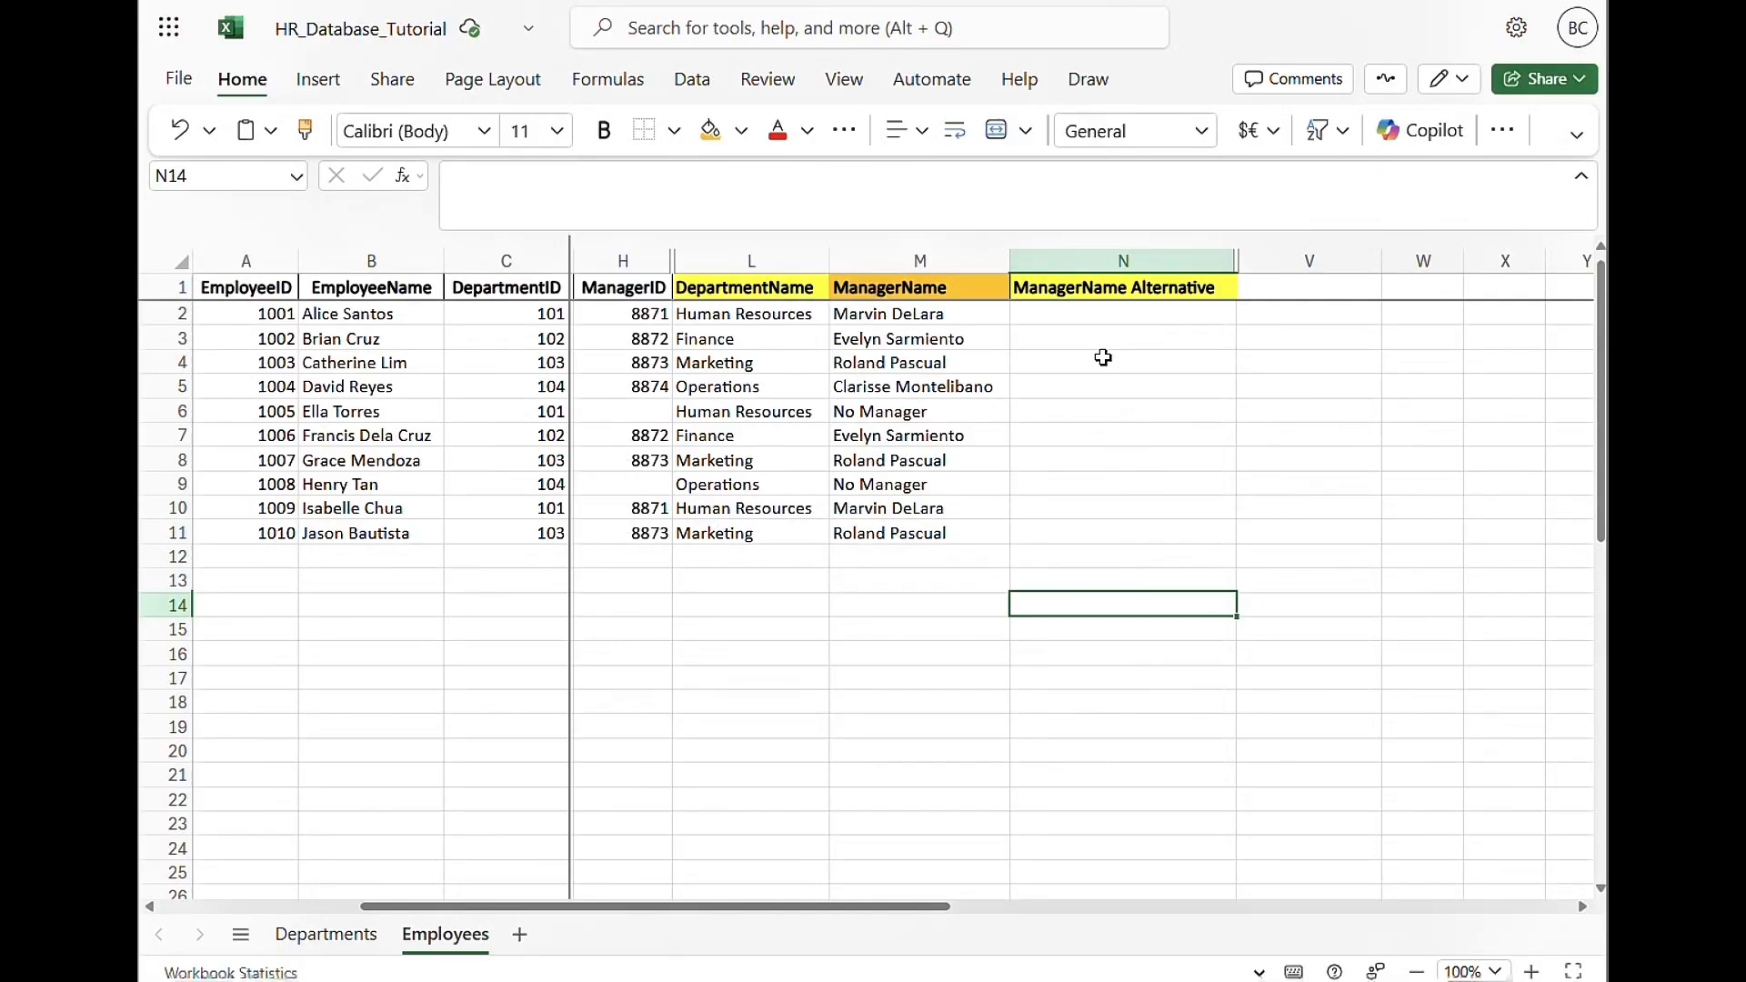
Start an INDEX formula in N2 under ManagerName Alternative, using the absolute range $B$8:$B$11 on the Departments sheet as its array
left_click(1080, 313)
left_click(950, 204)
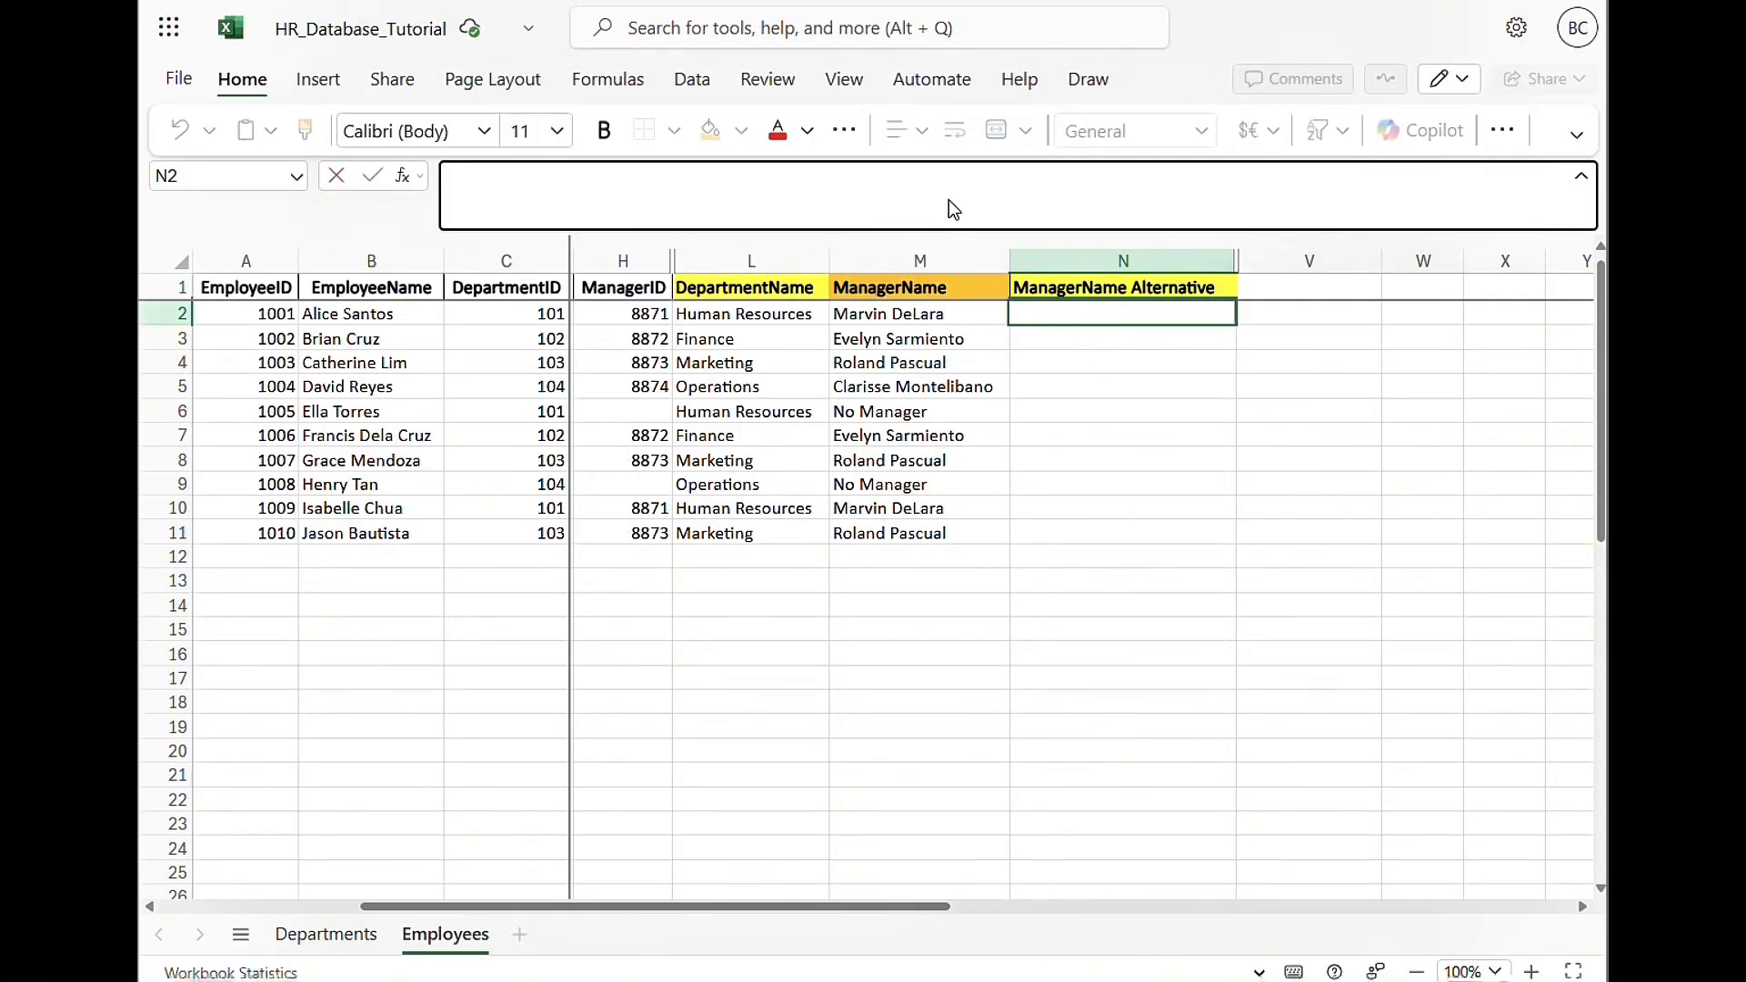
type("+")
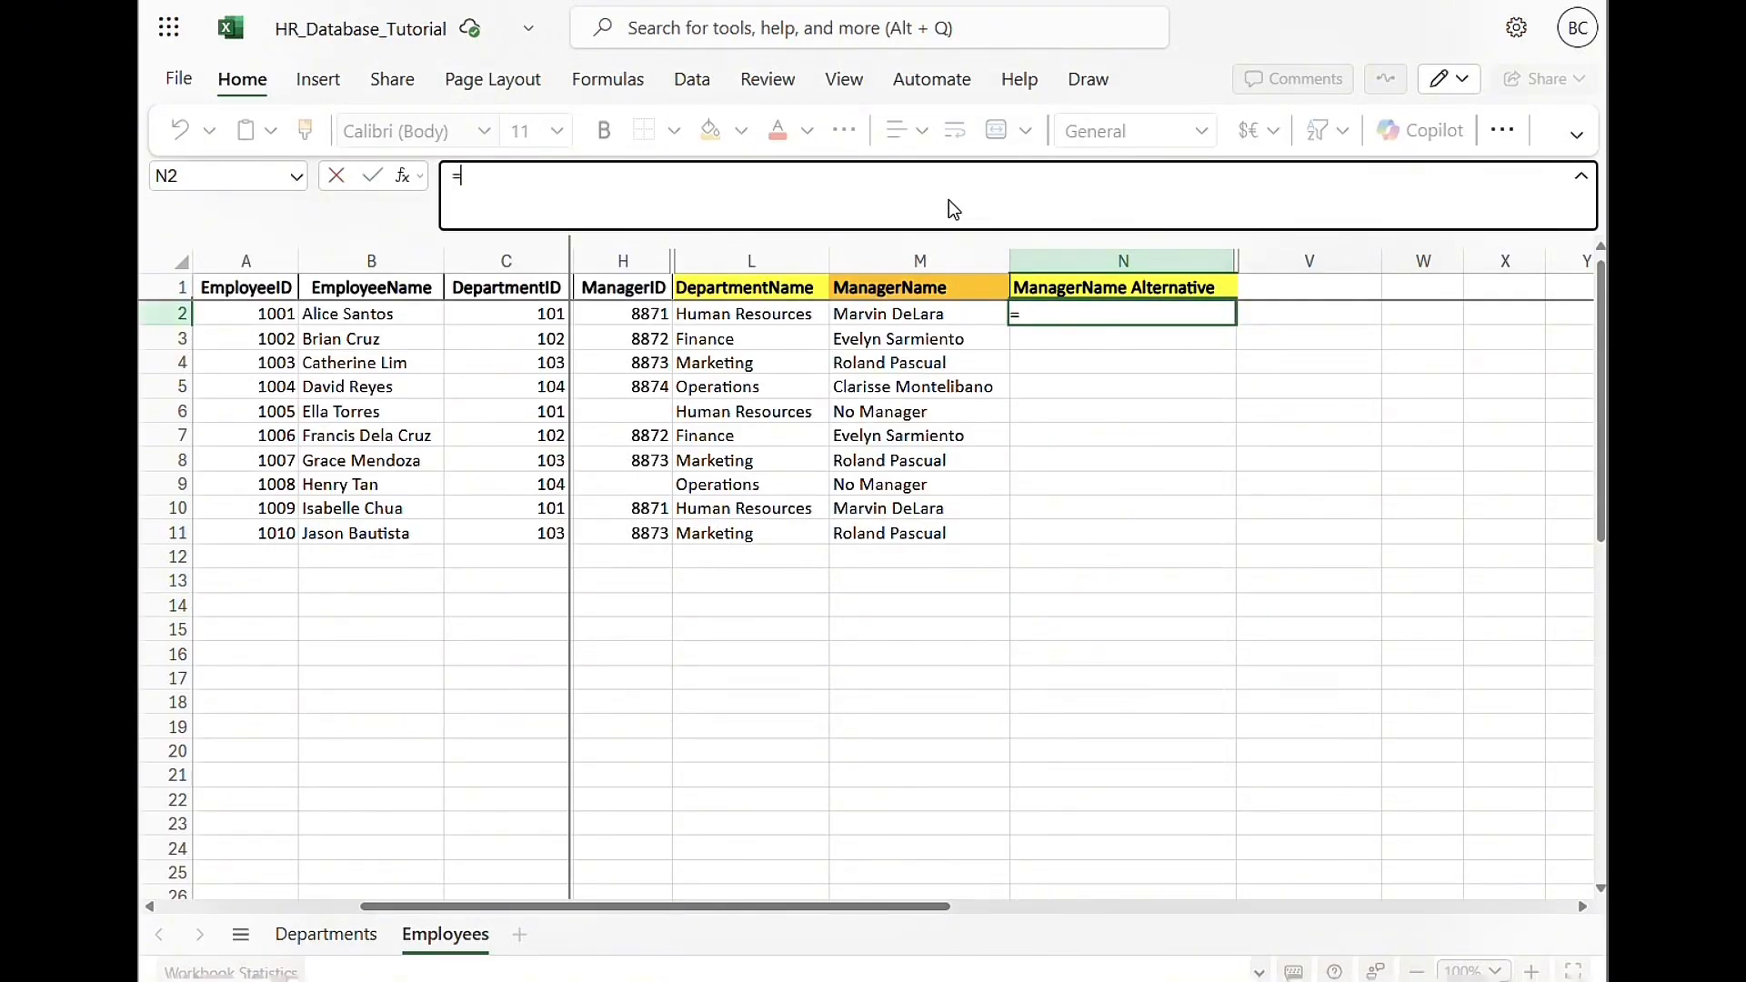
type("INDEX")
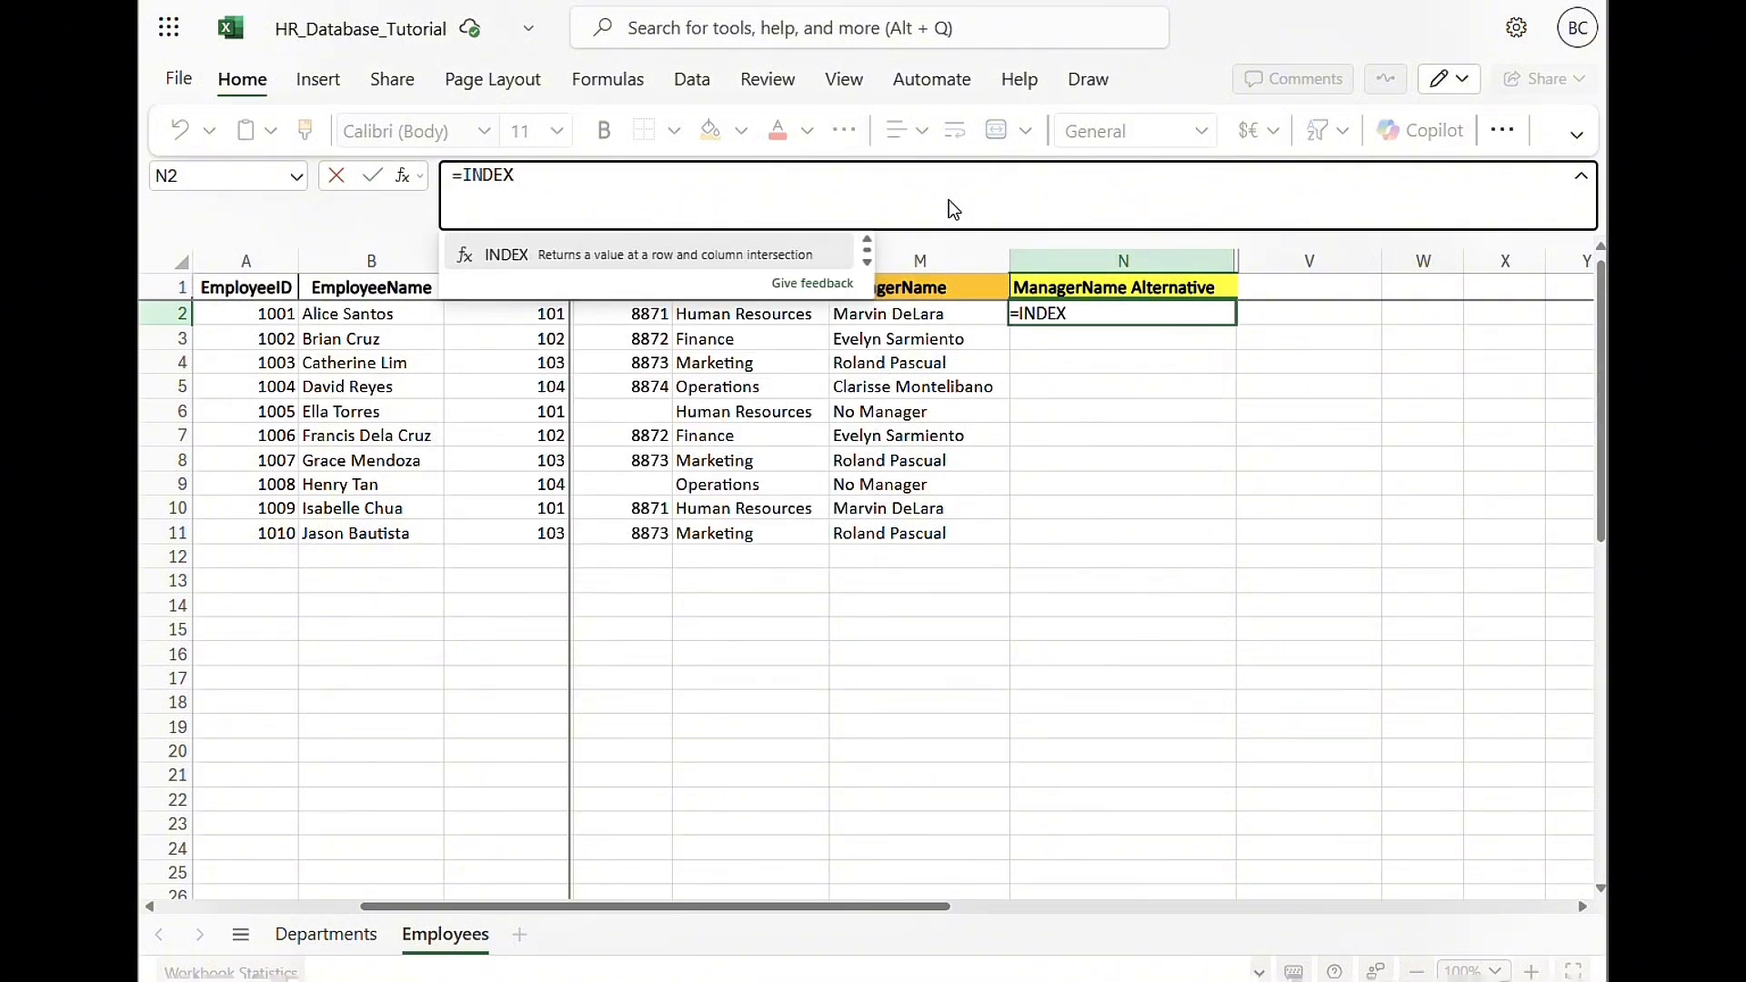
type("(")
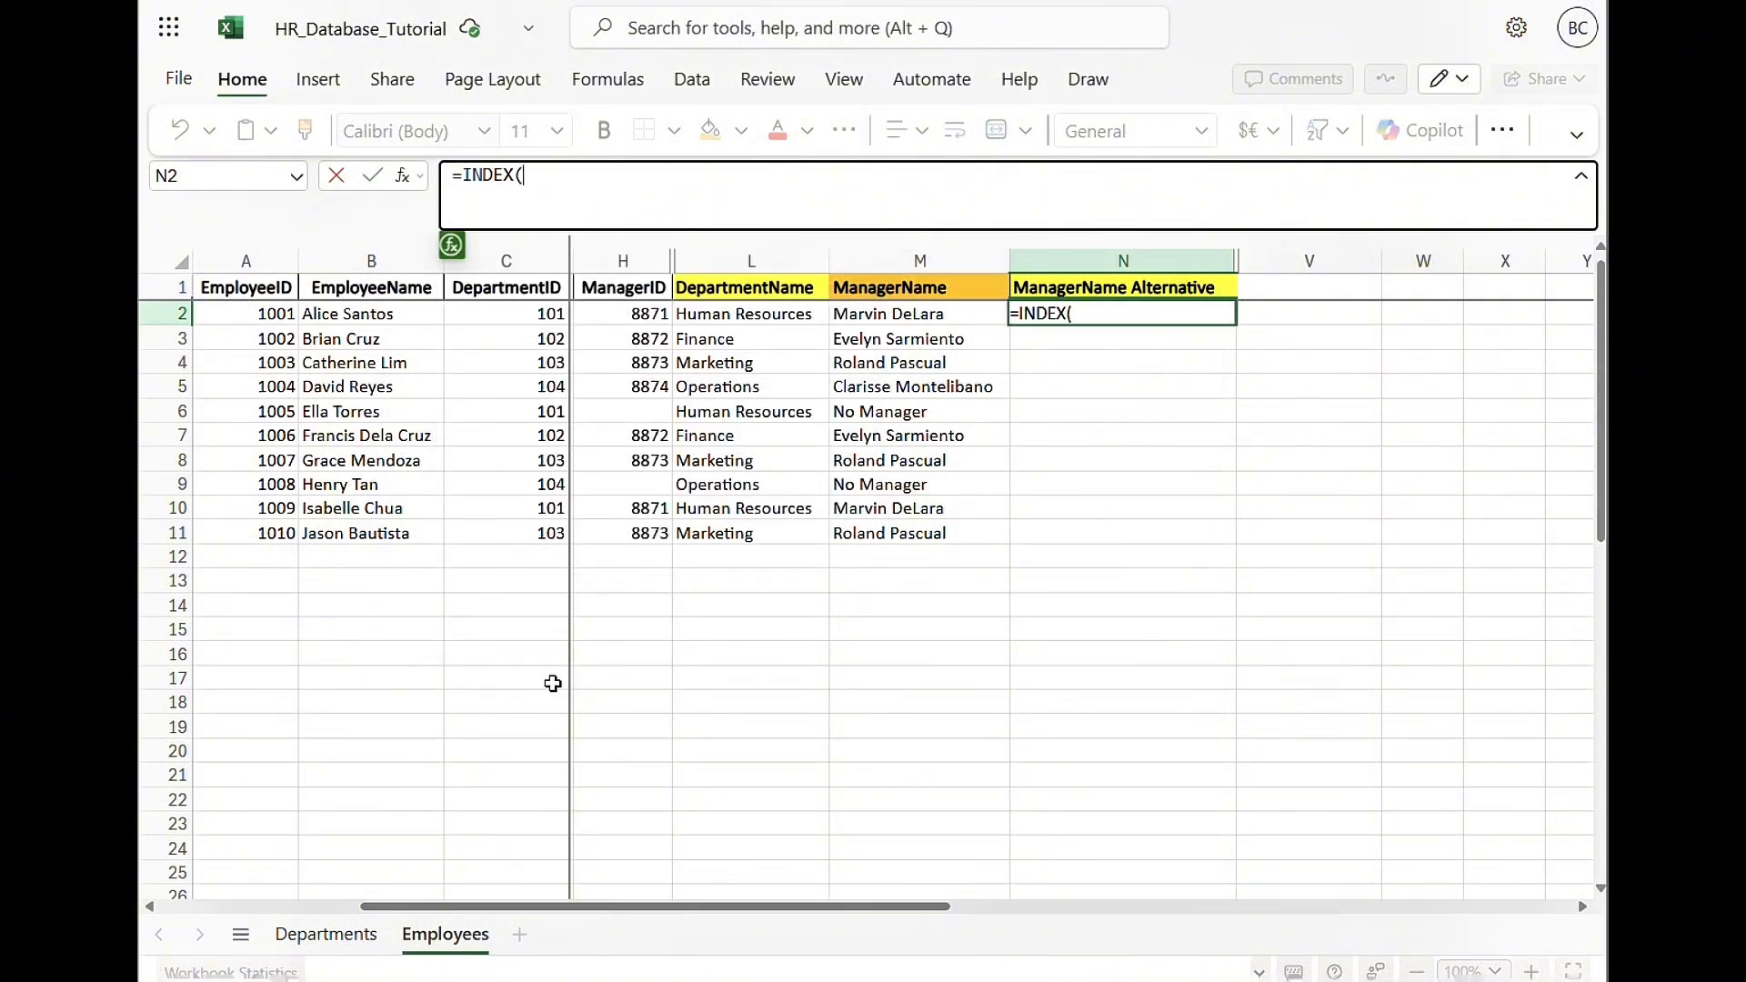
left_click(351, 937)
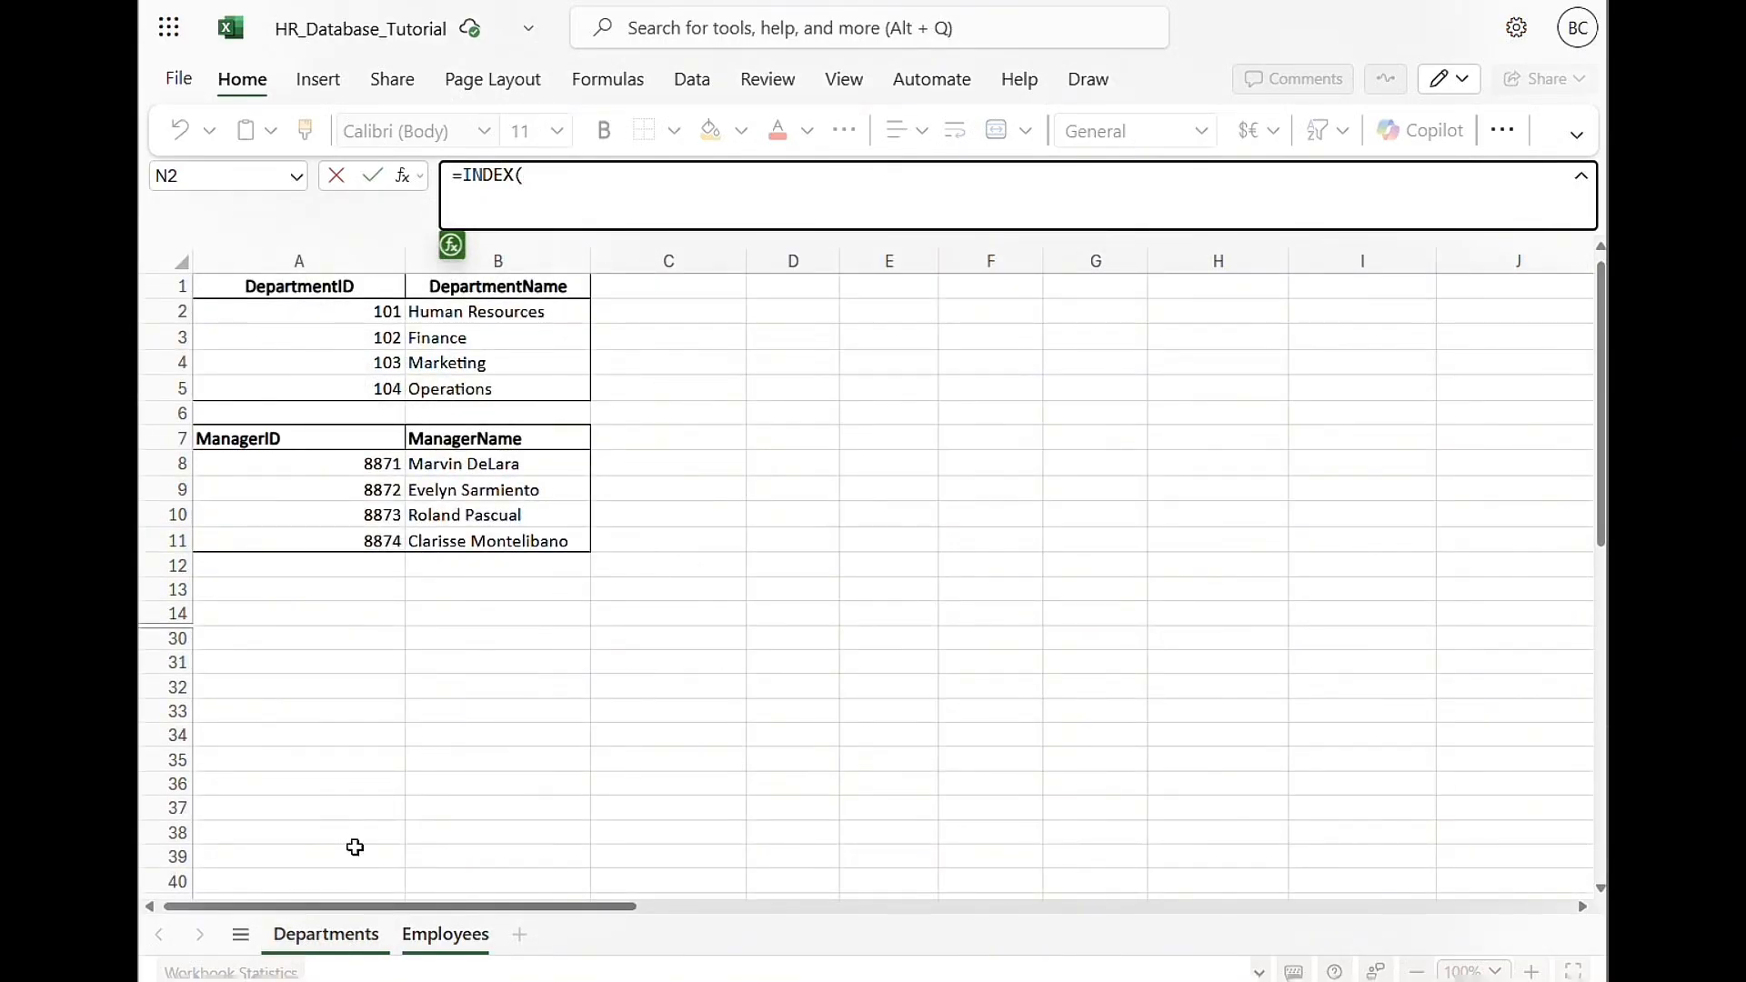
left_click_drag(440, 466, 482, 542)
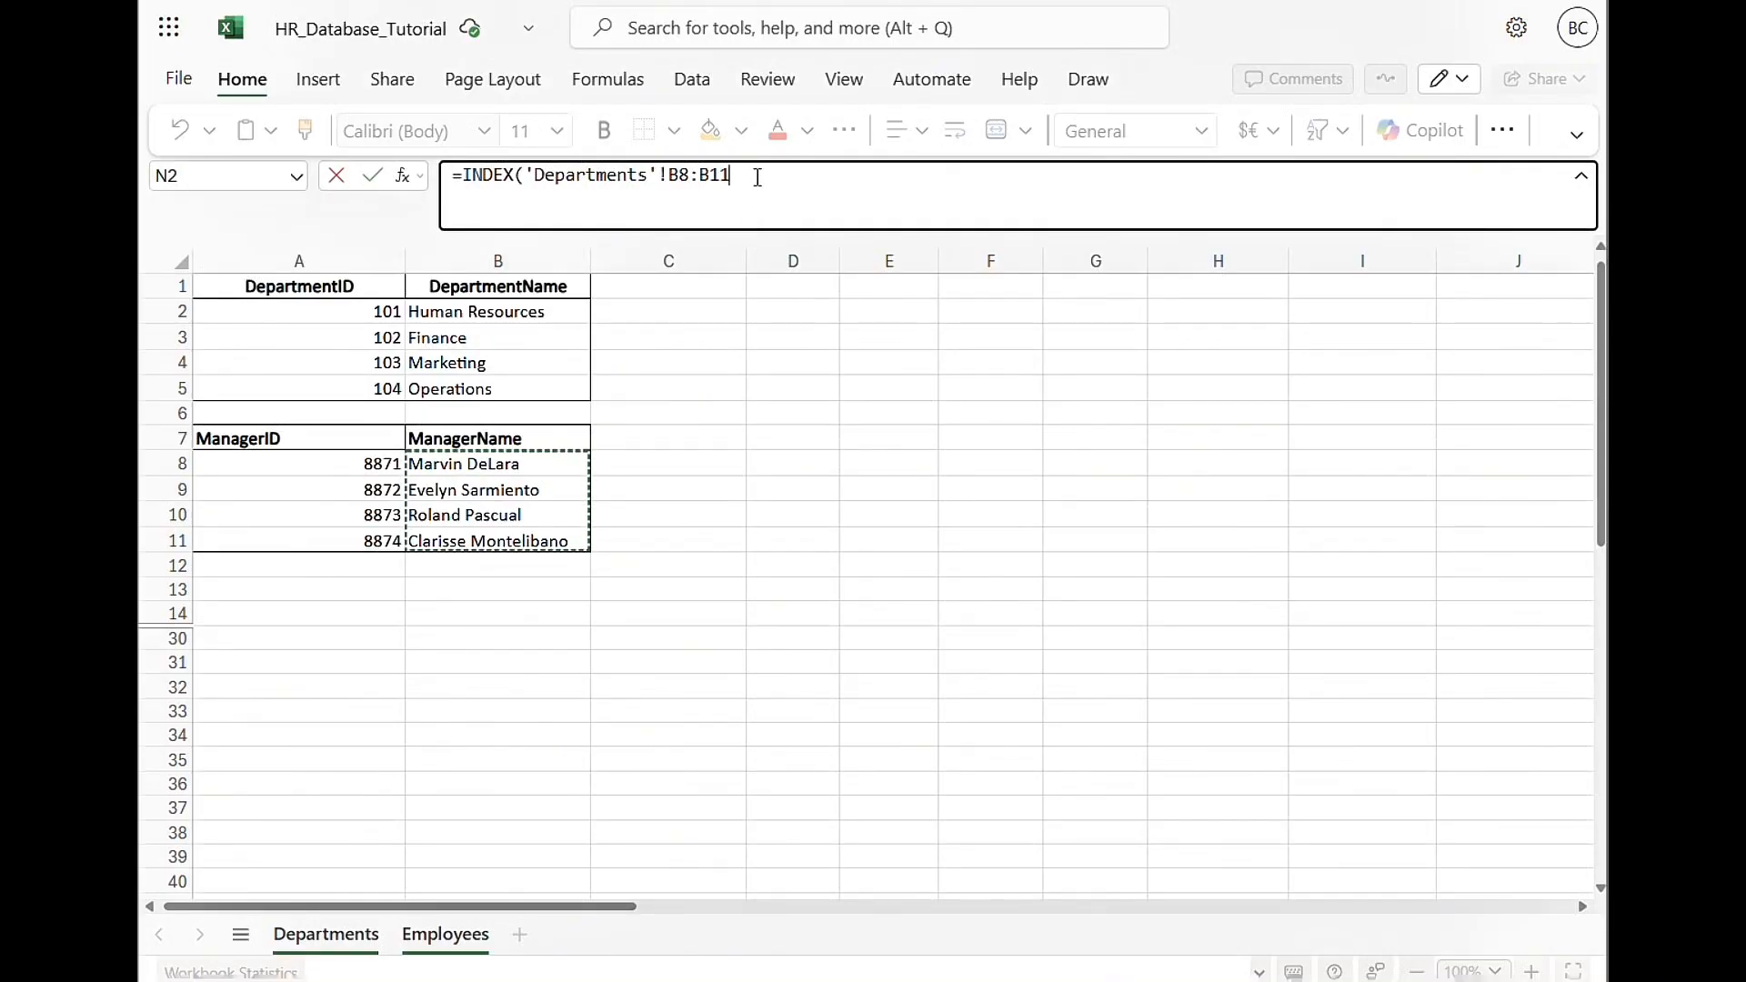
left_click_drag(732, 177, 669, 176)
key("F4")
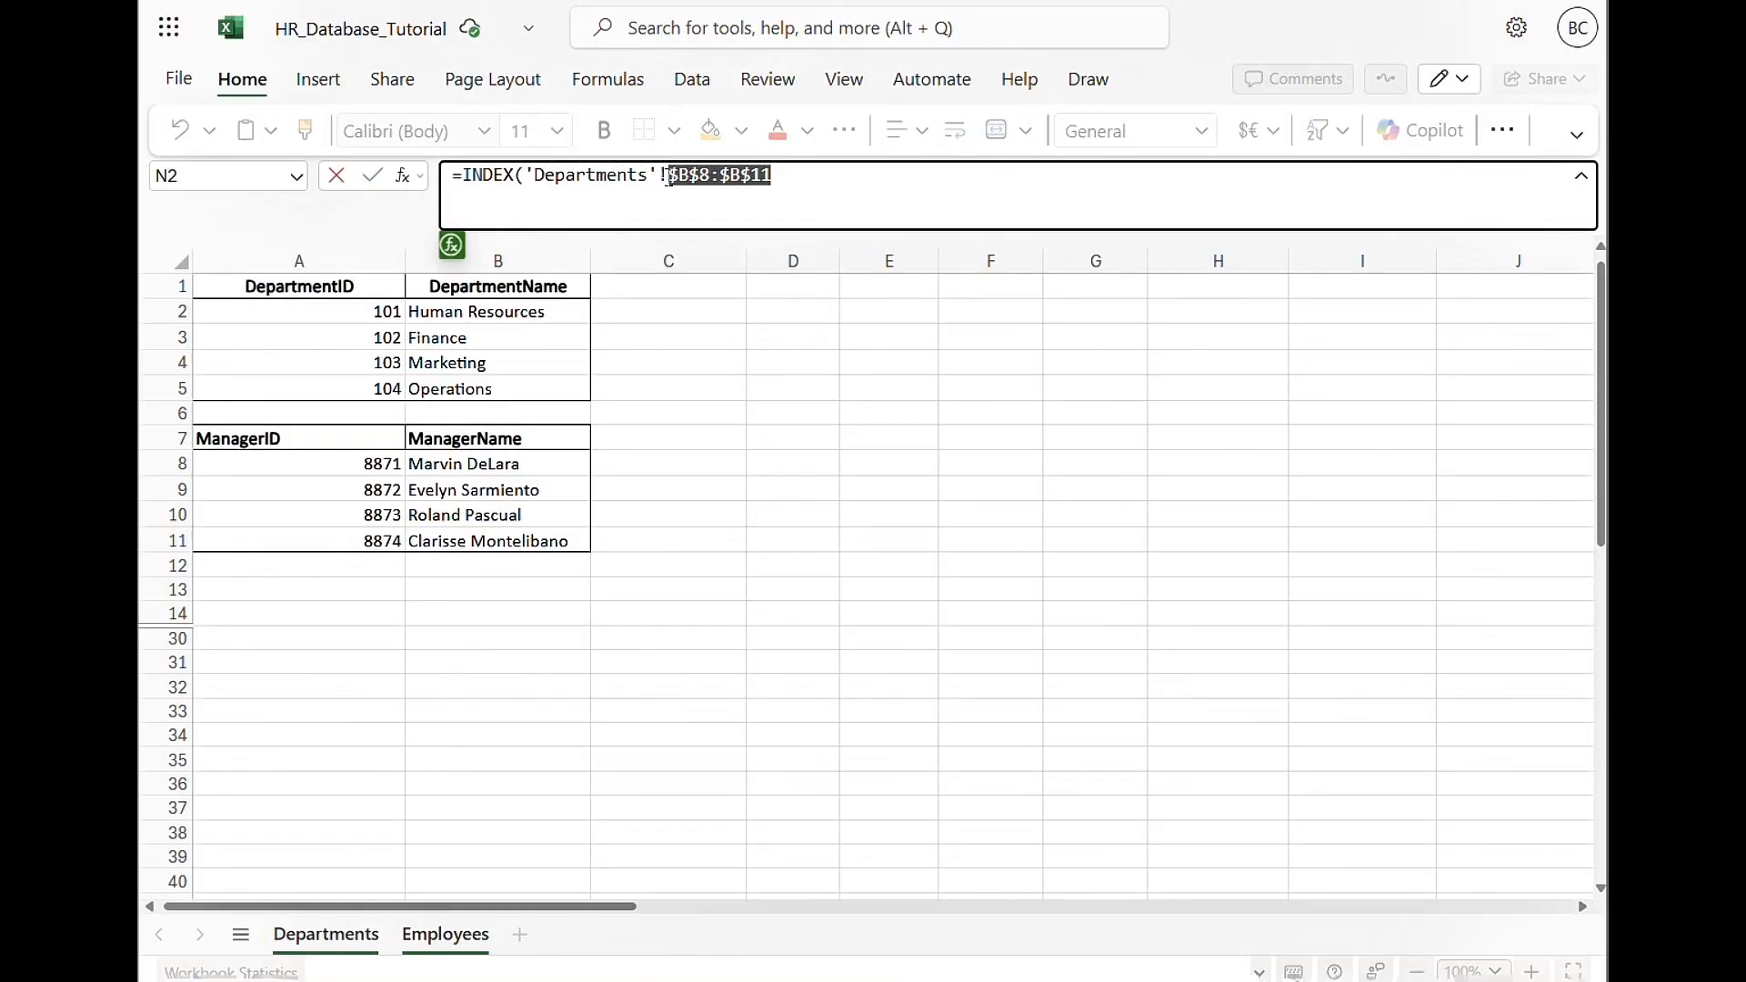
left_click(780, 184)
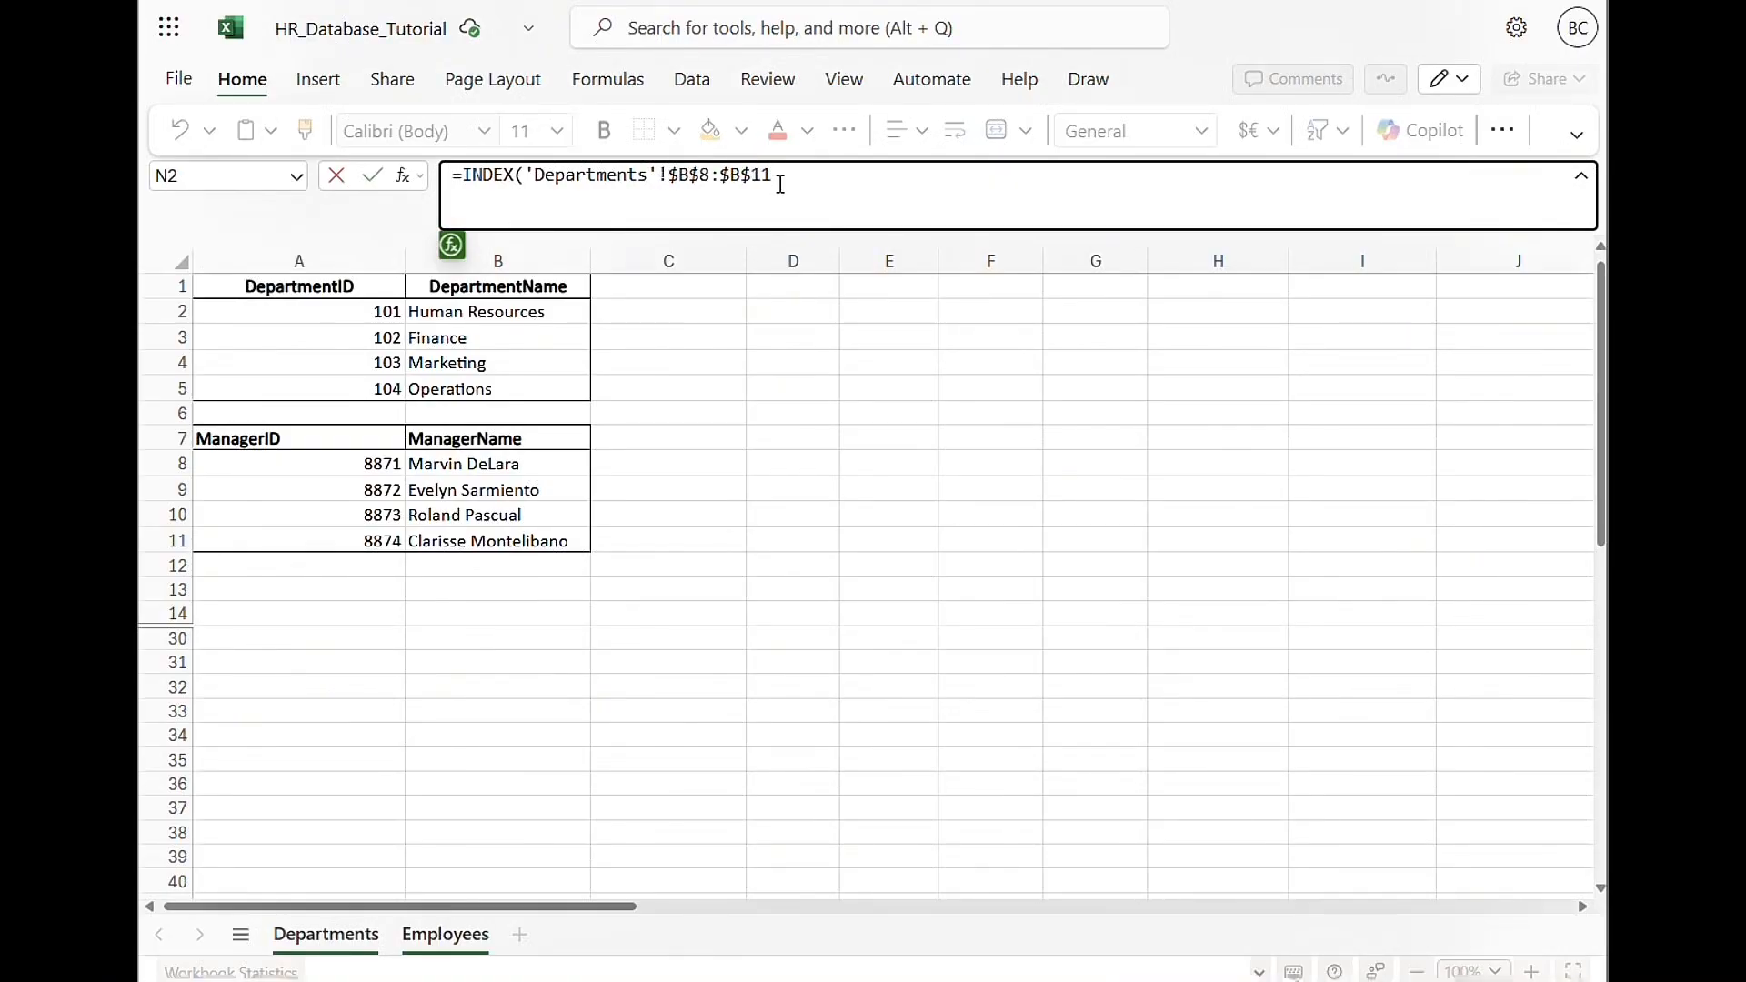
Nest a MATCH function as the INDEX row argument, with the ManagerID in Employees H2 as its lookup value
type(", MATCH")
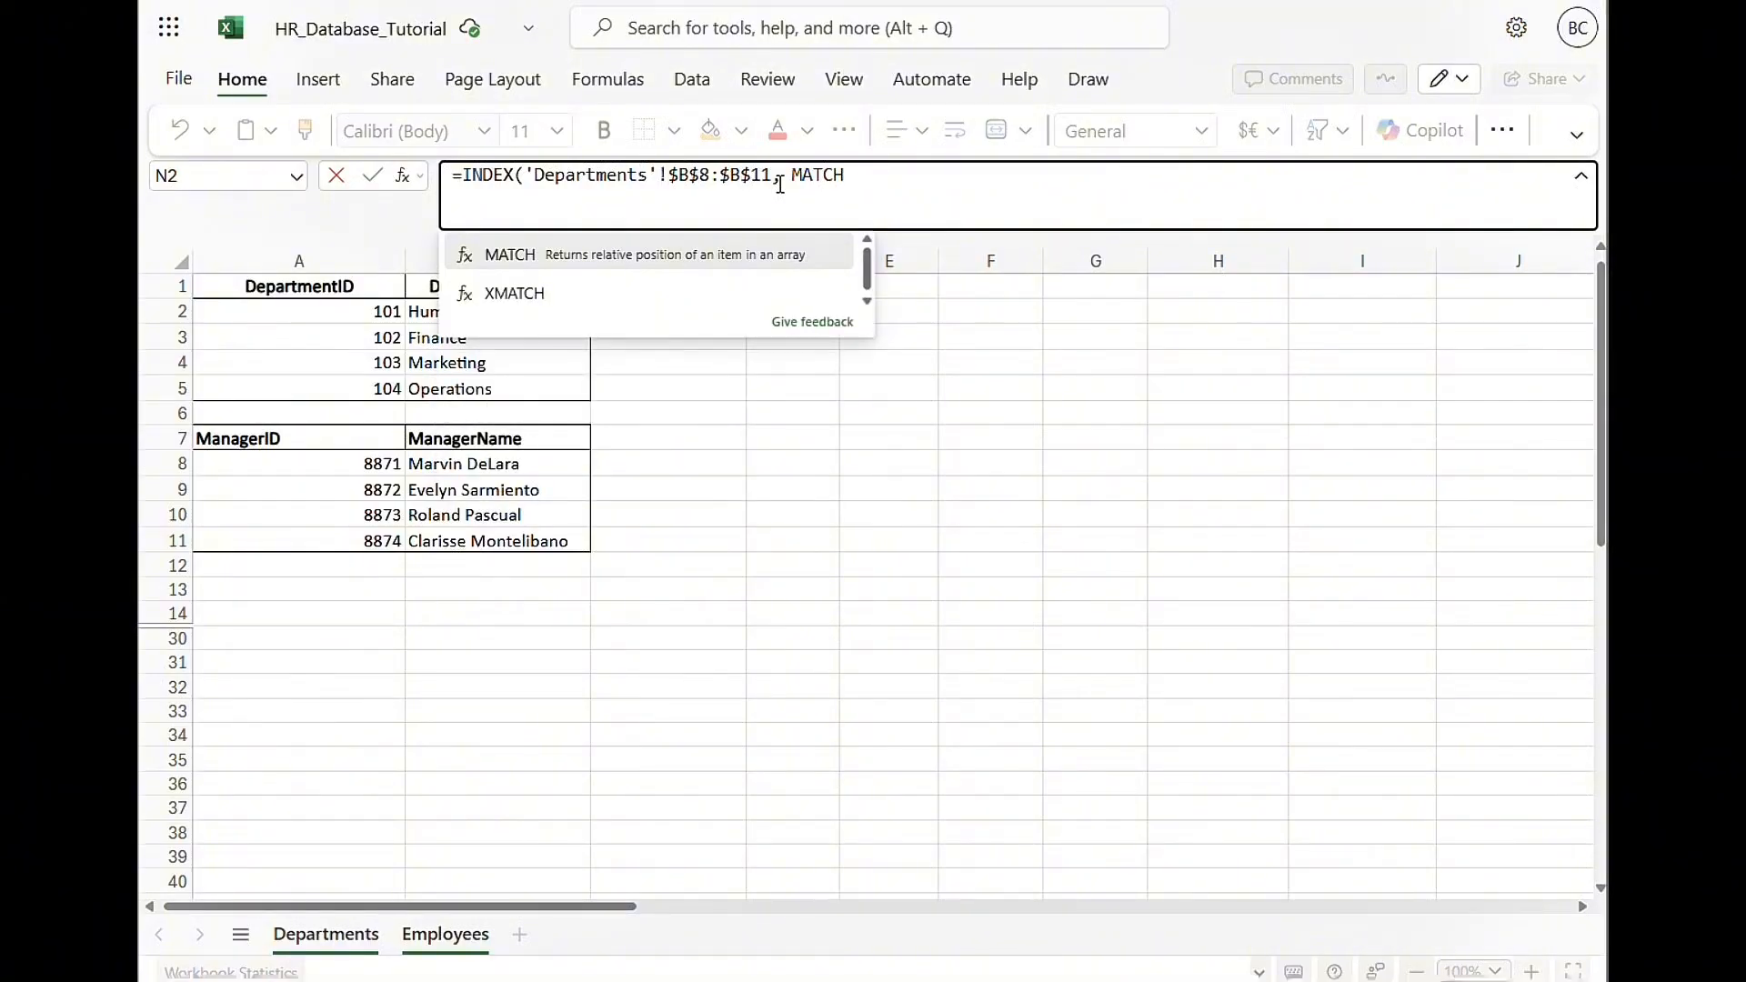
type("(")
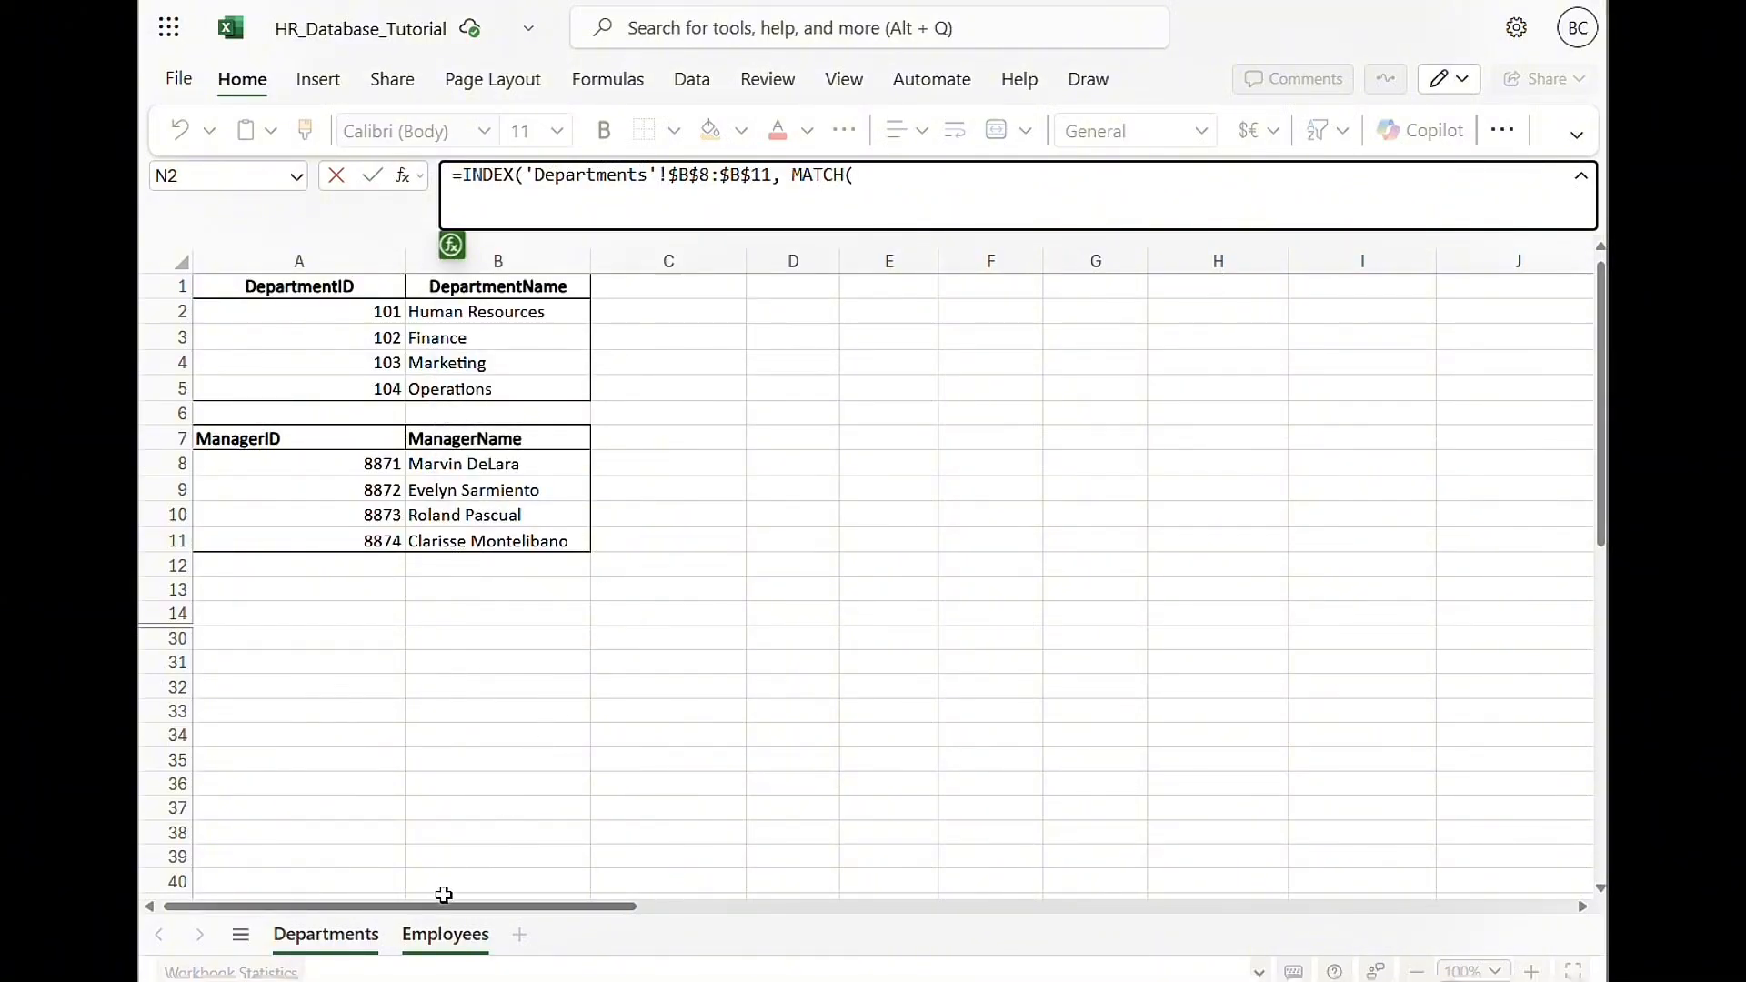
left_click(457, 934)
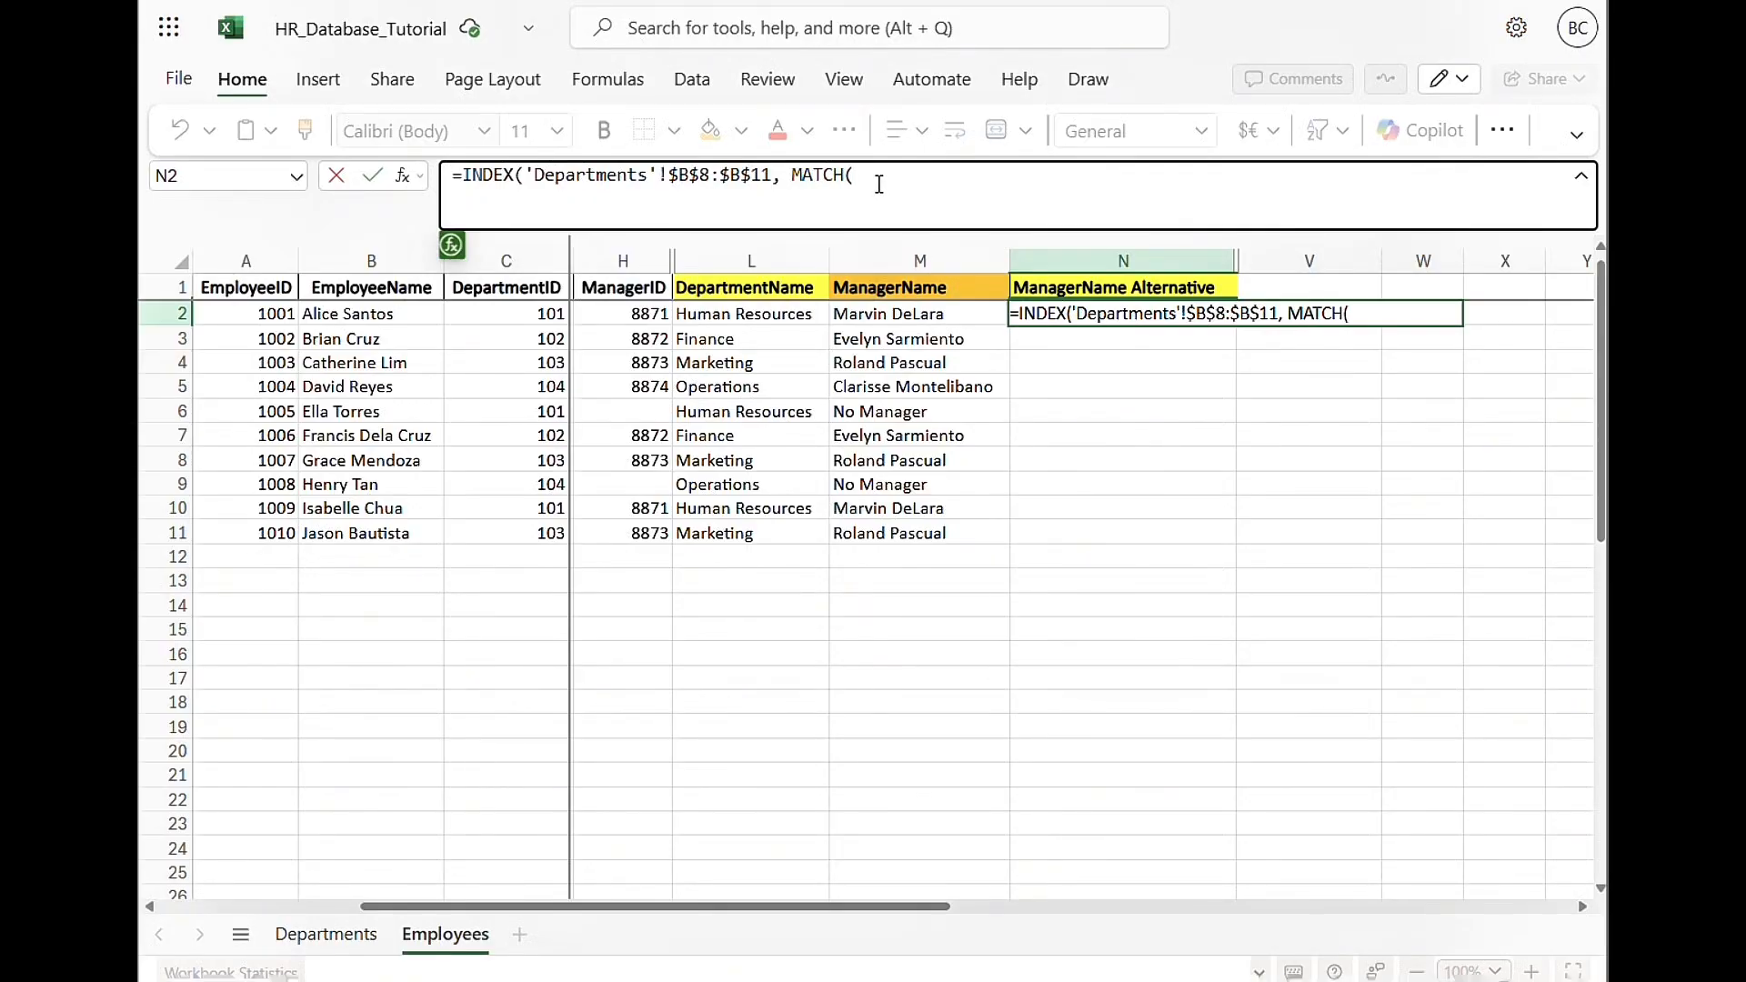
left_click(637, 313)
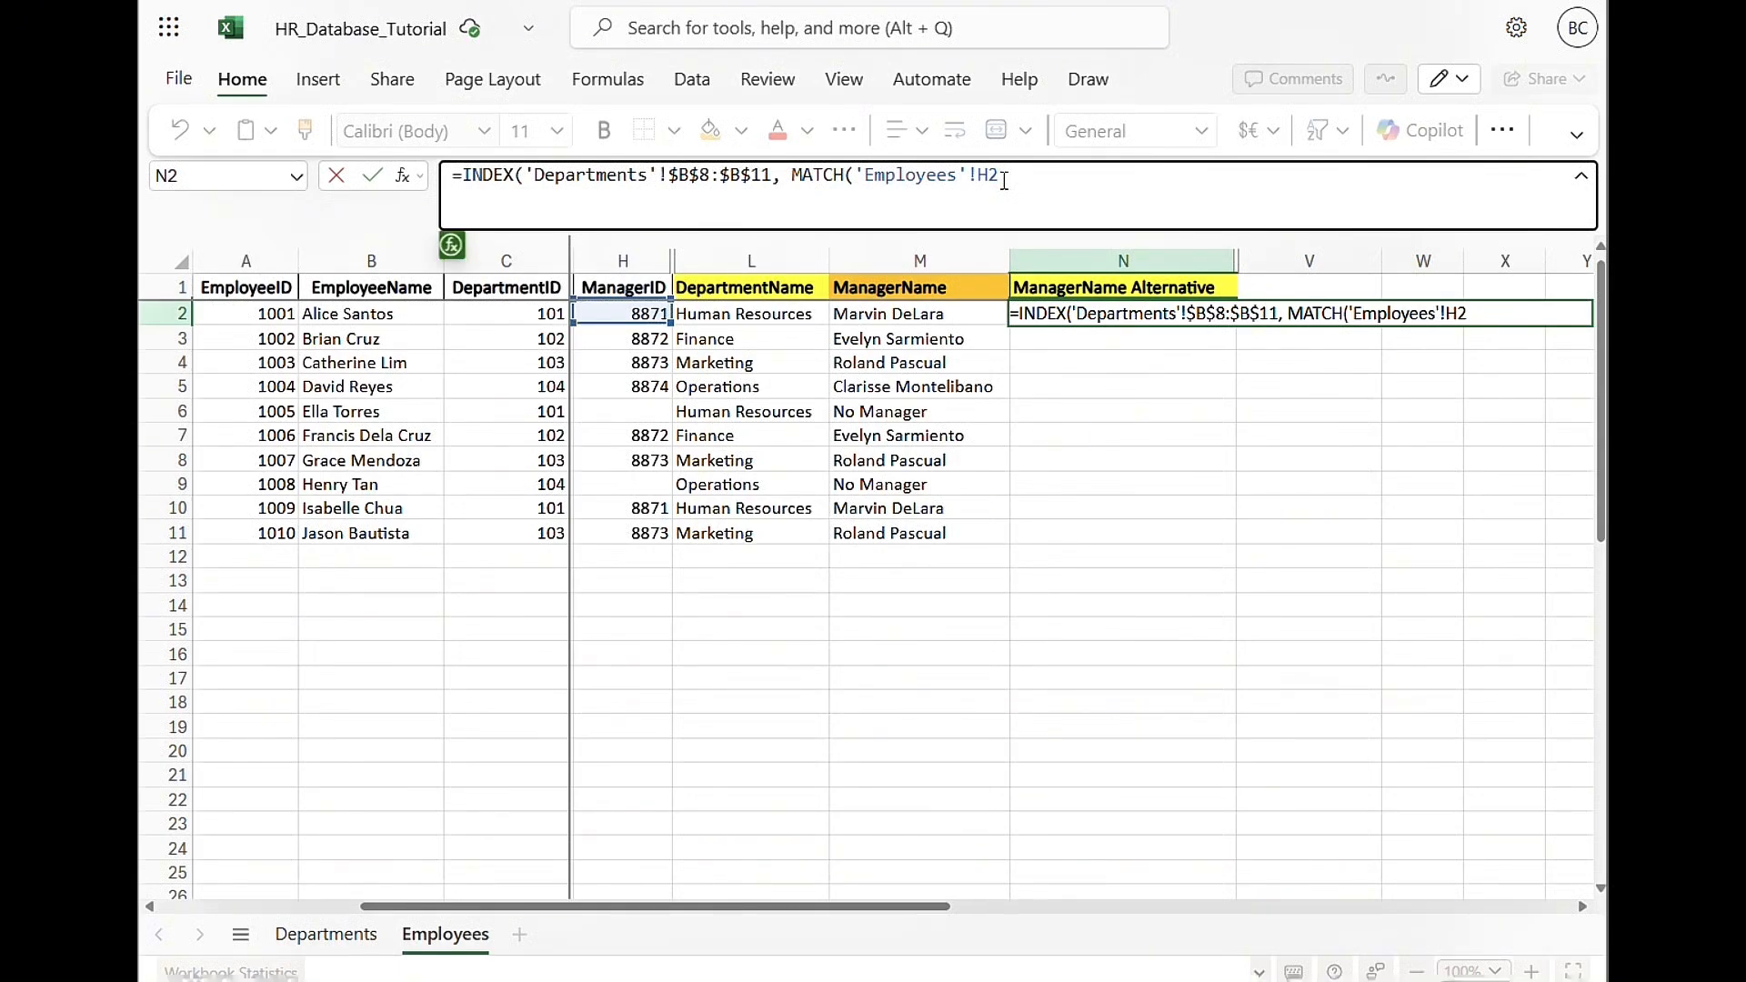
type(",")
Complete the N2 formula with the absolute lookup range $A$8:$A$11 on the Departments sheet and match type 0 for an exact match
left_click(336, 935)
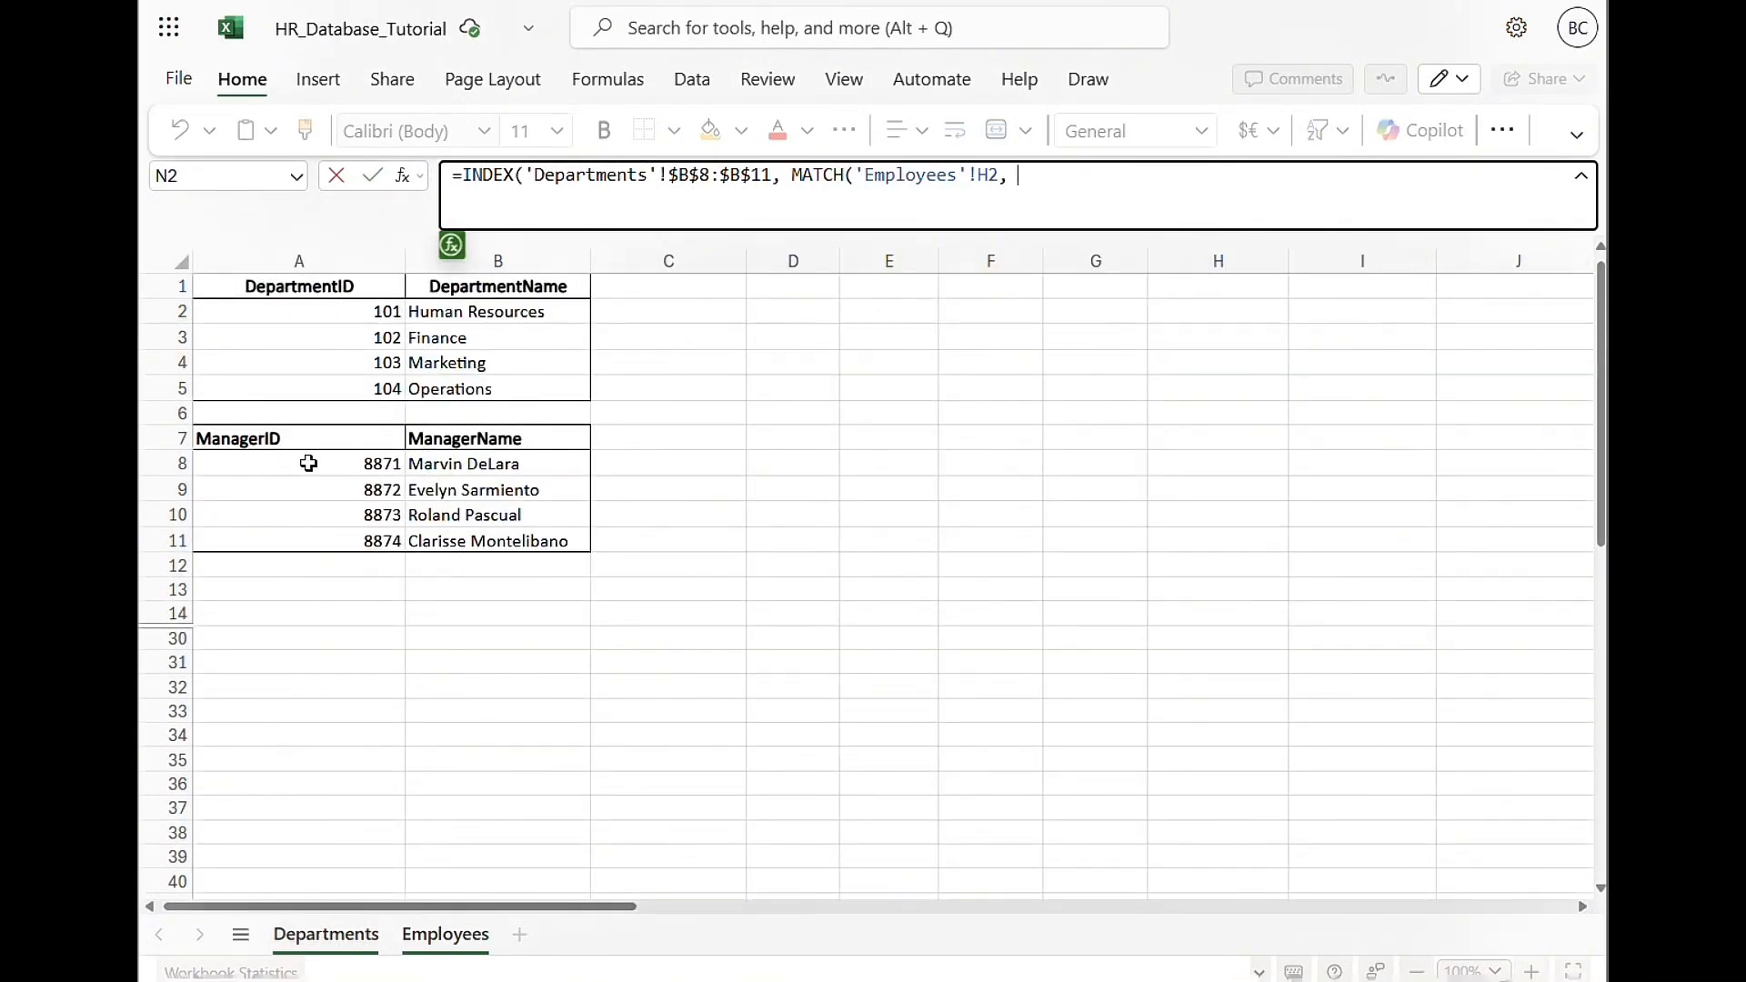
left_click_drag(311, 462, 364, 537)
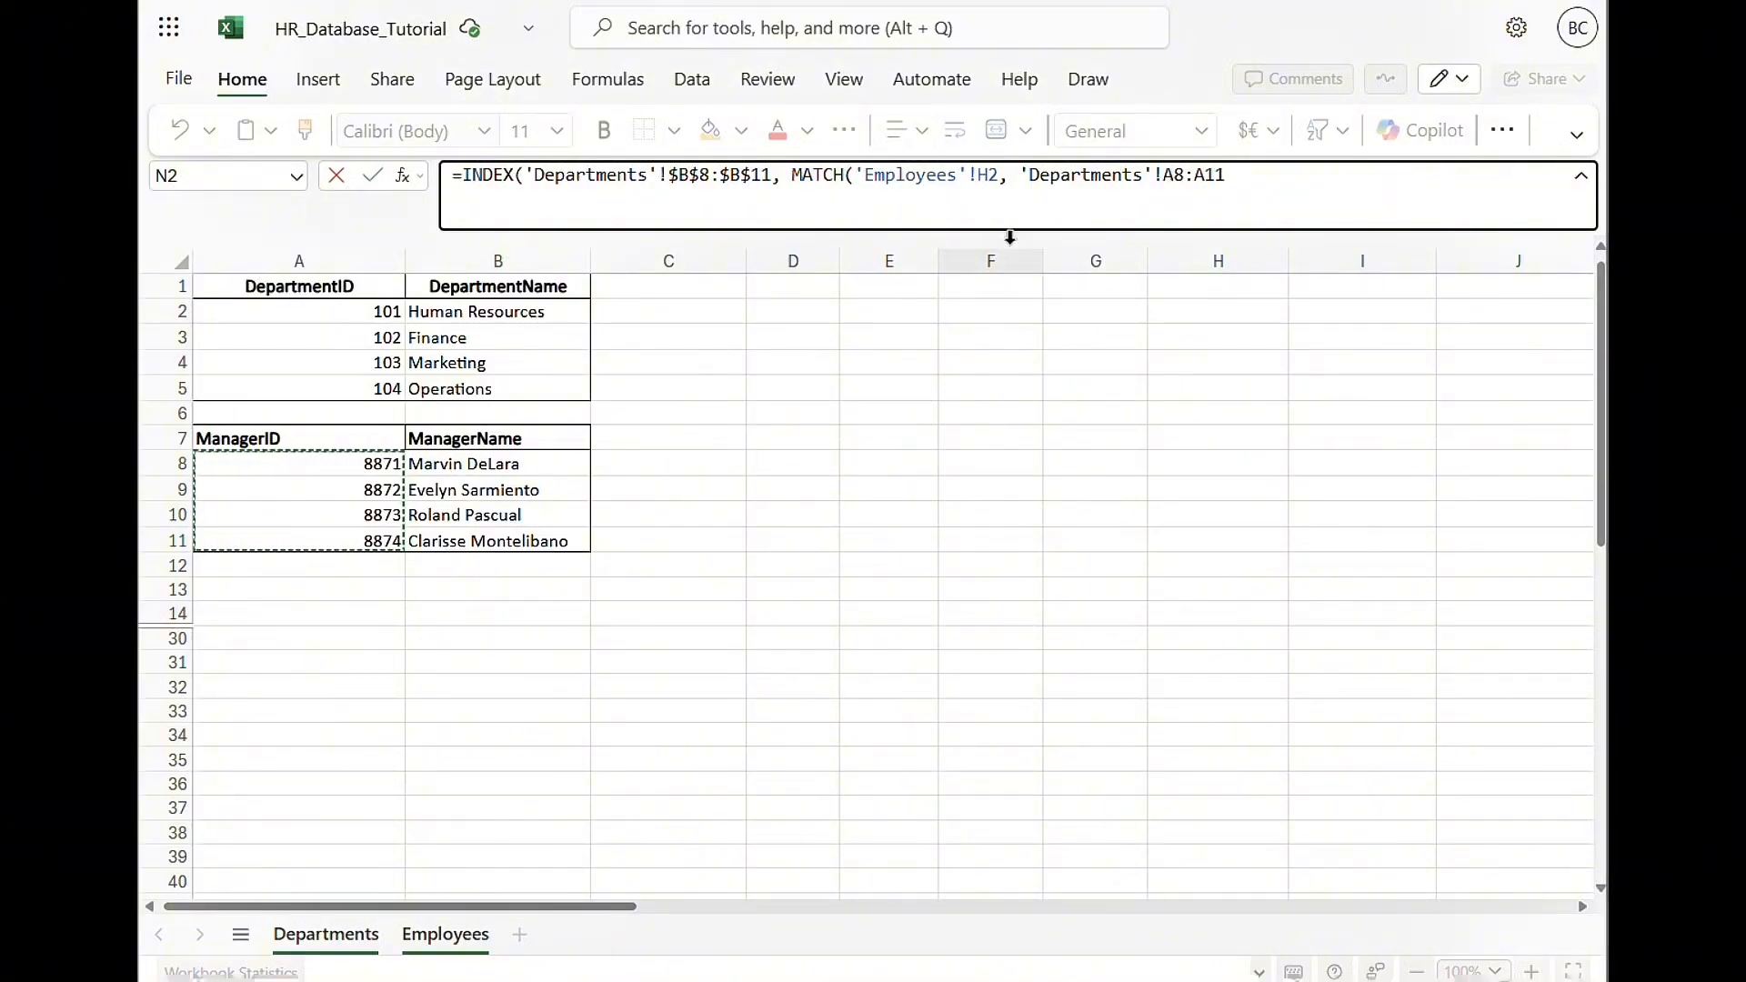
left_click_drag(1242, 175, 1160, 182)
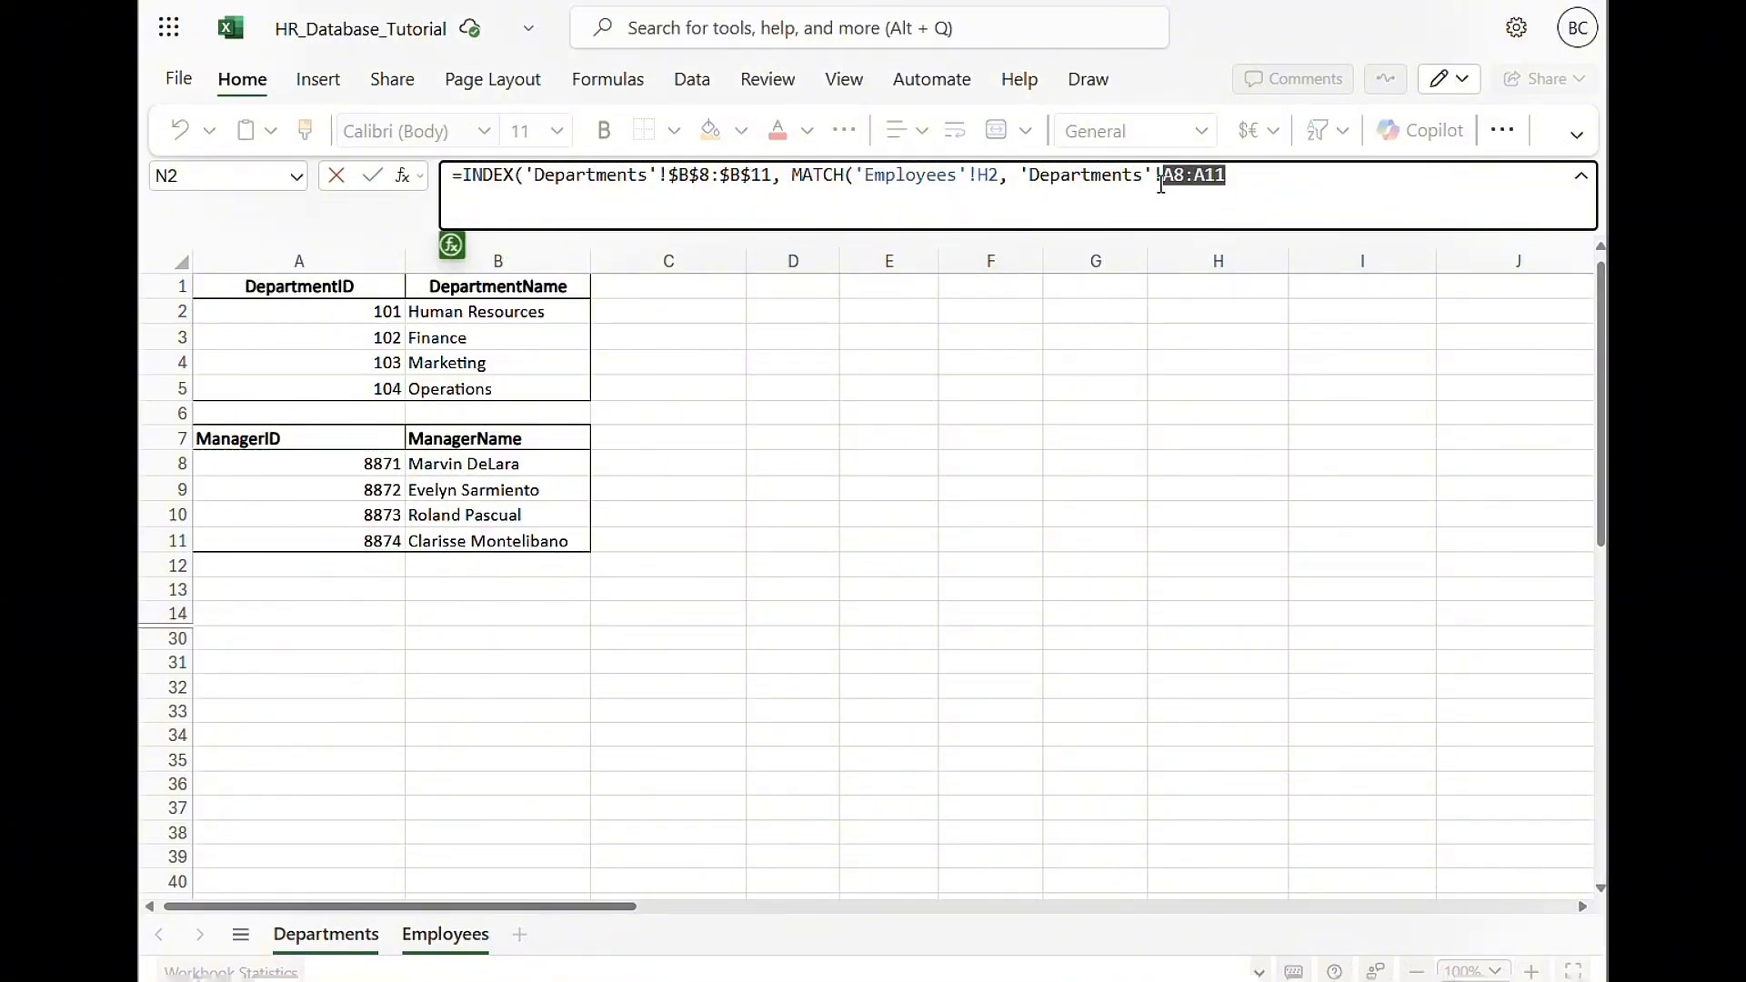
key("F4")
left_click(1305, 172)
type(", ")
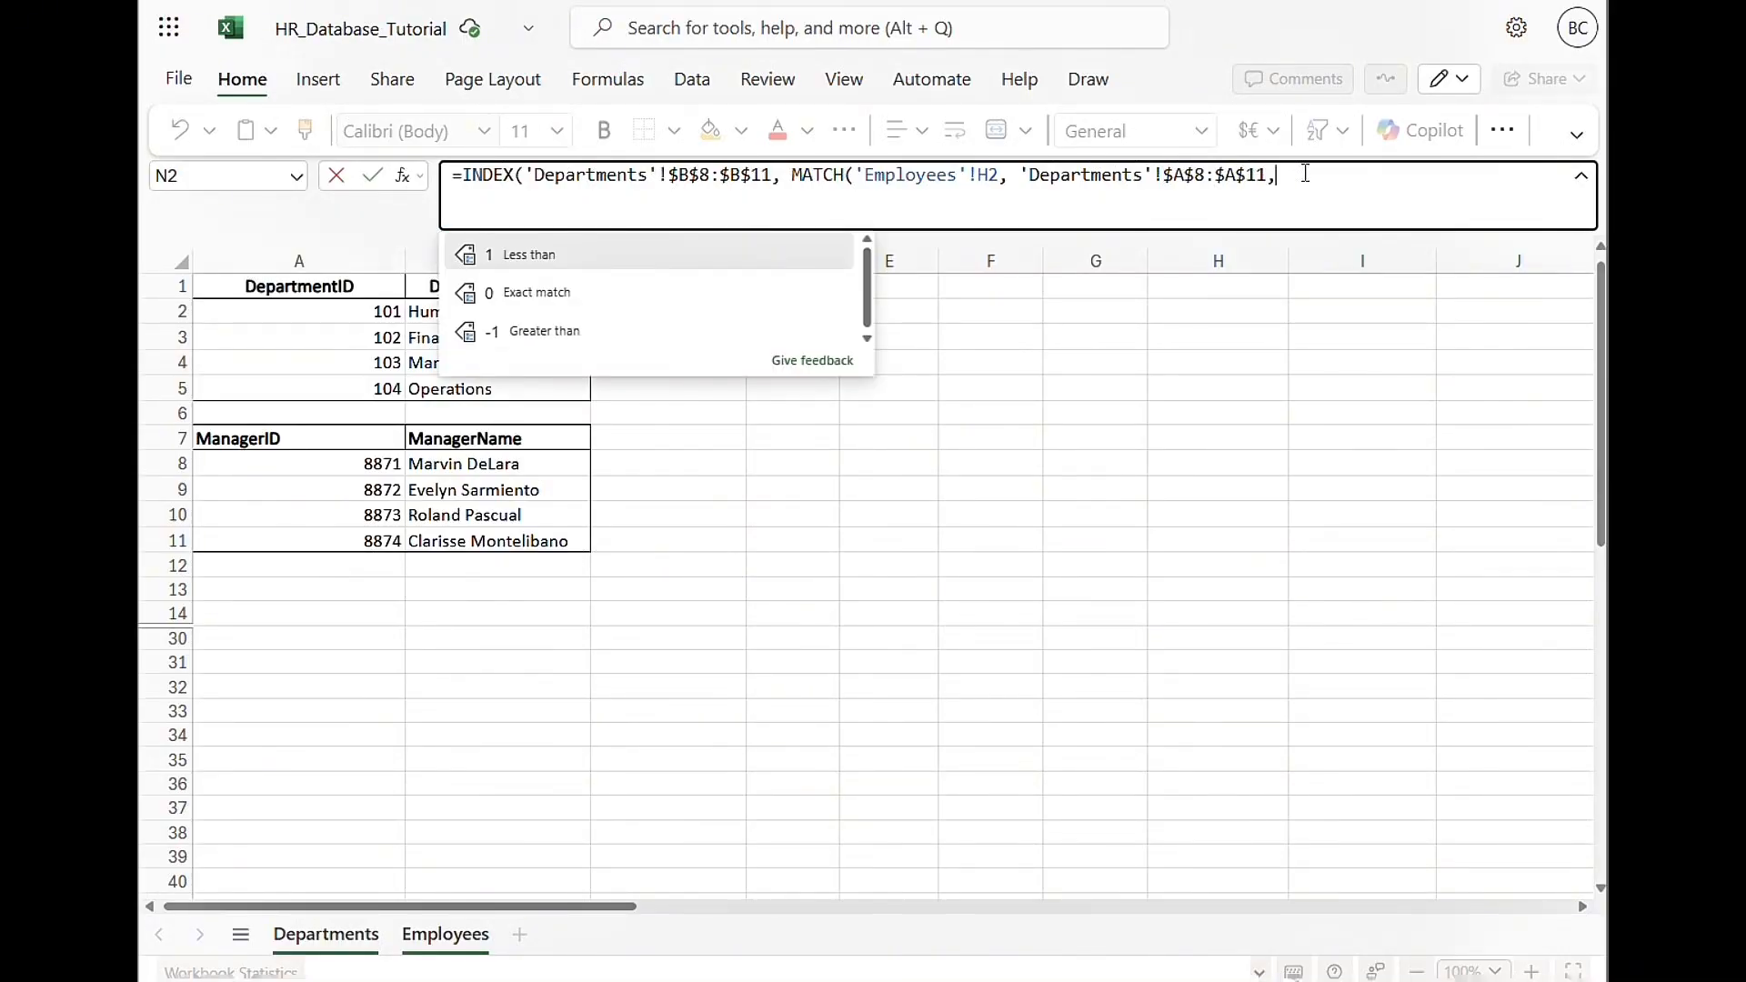
type("0")
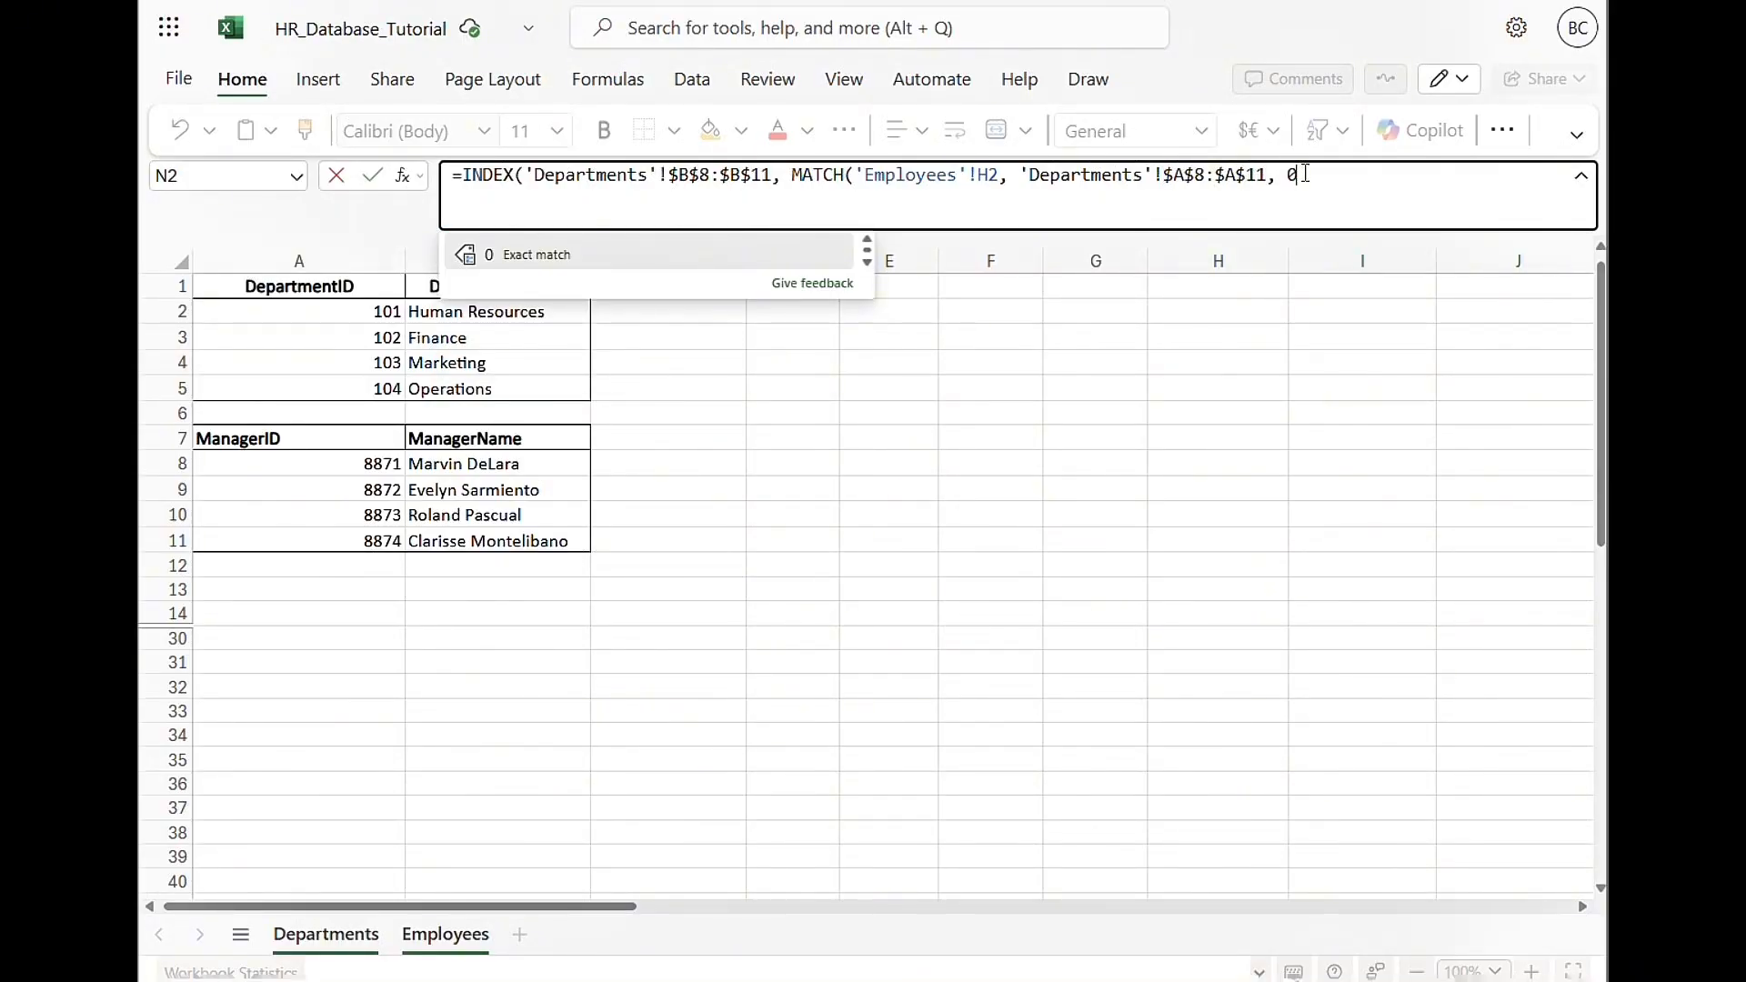
type("))")
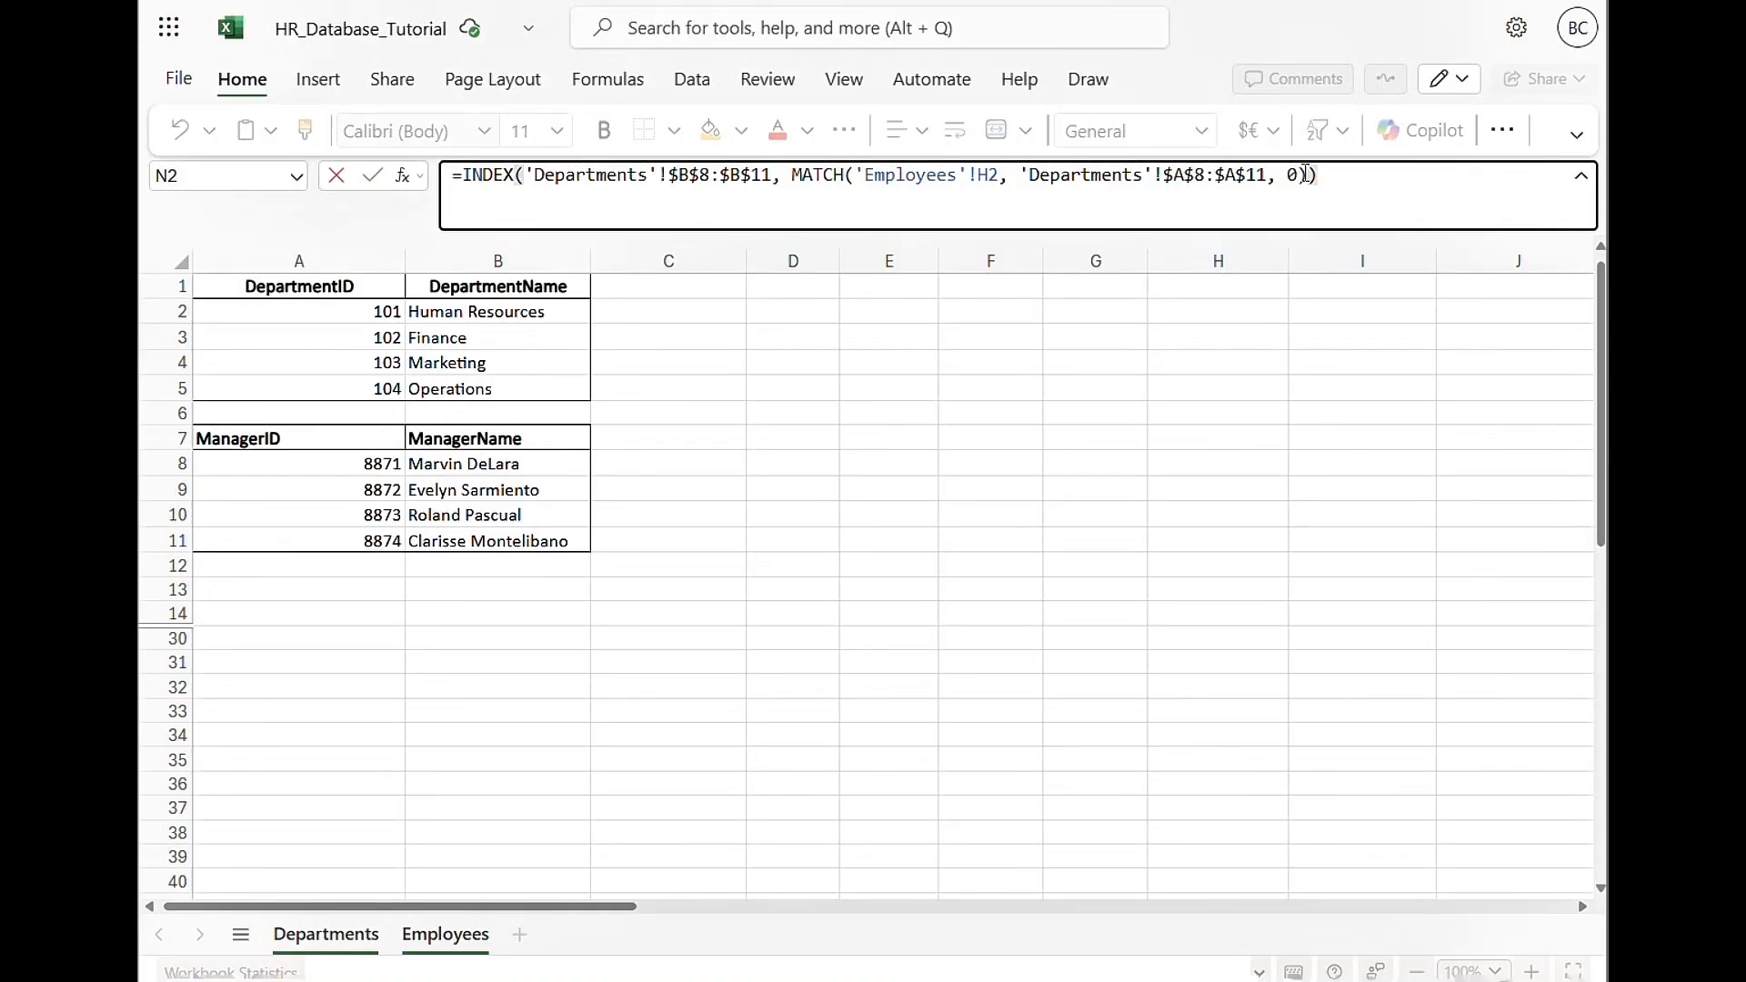
key("Return")
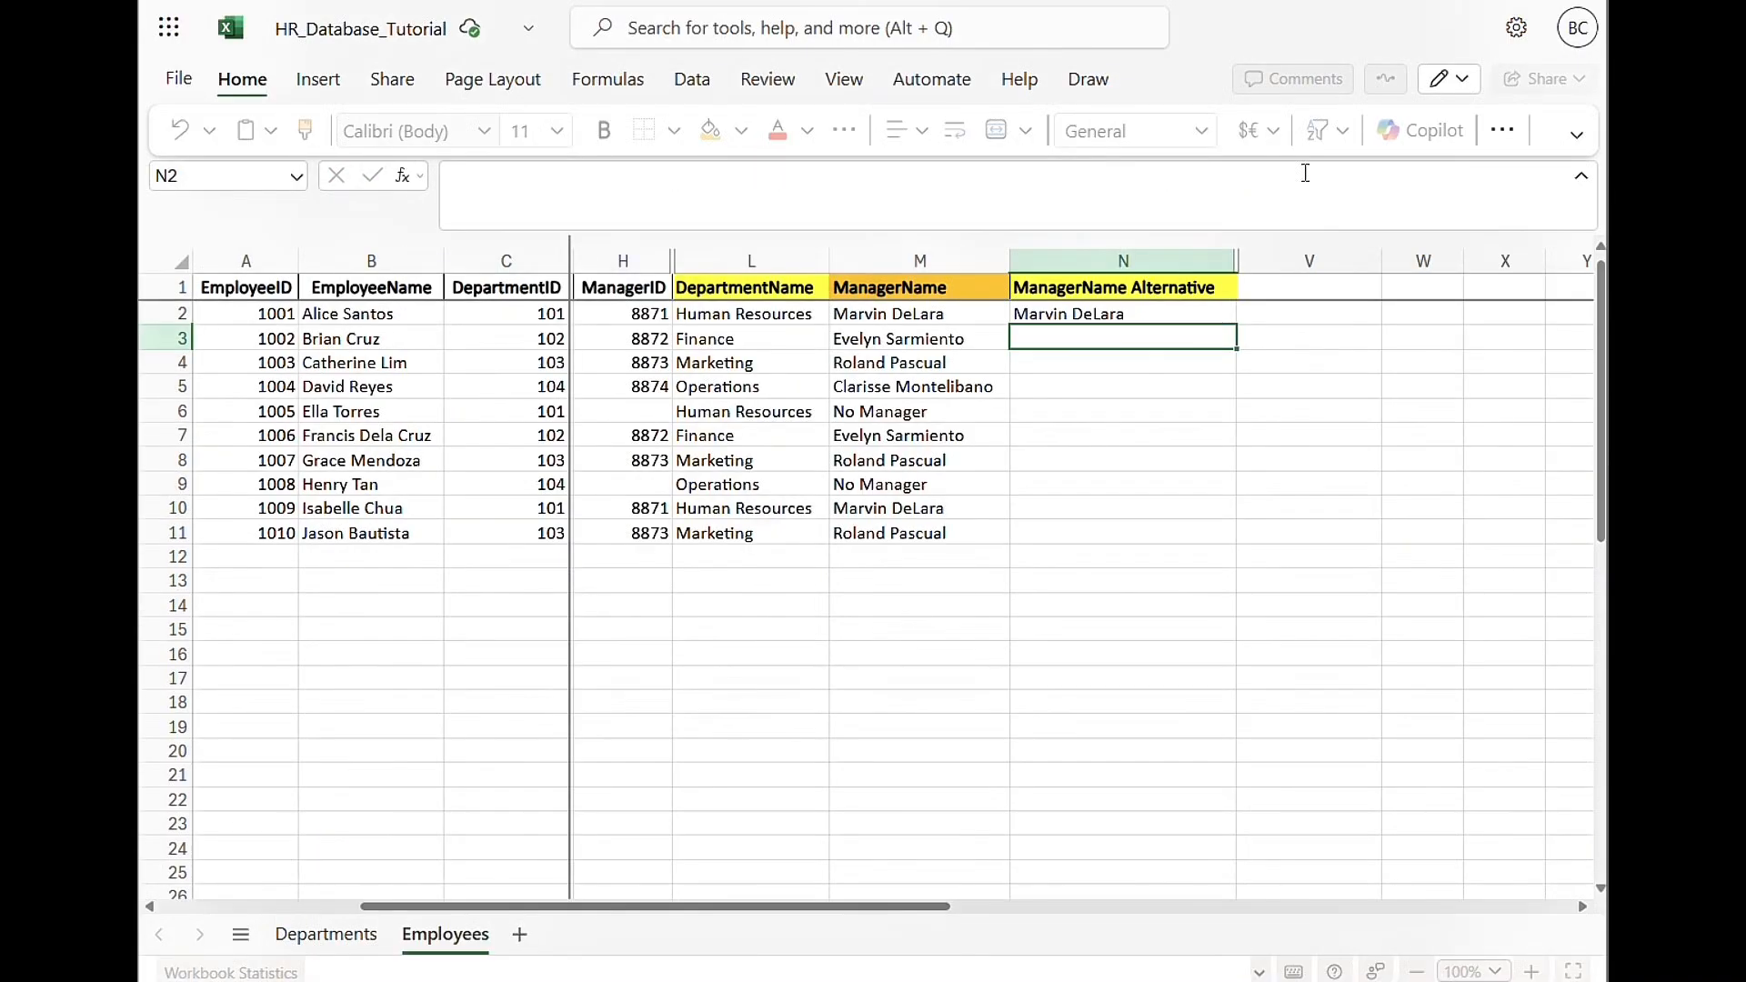
Fill the ManagerName Alternative formula from N2 down through N11
left_click(1148, 314)
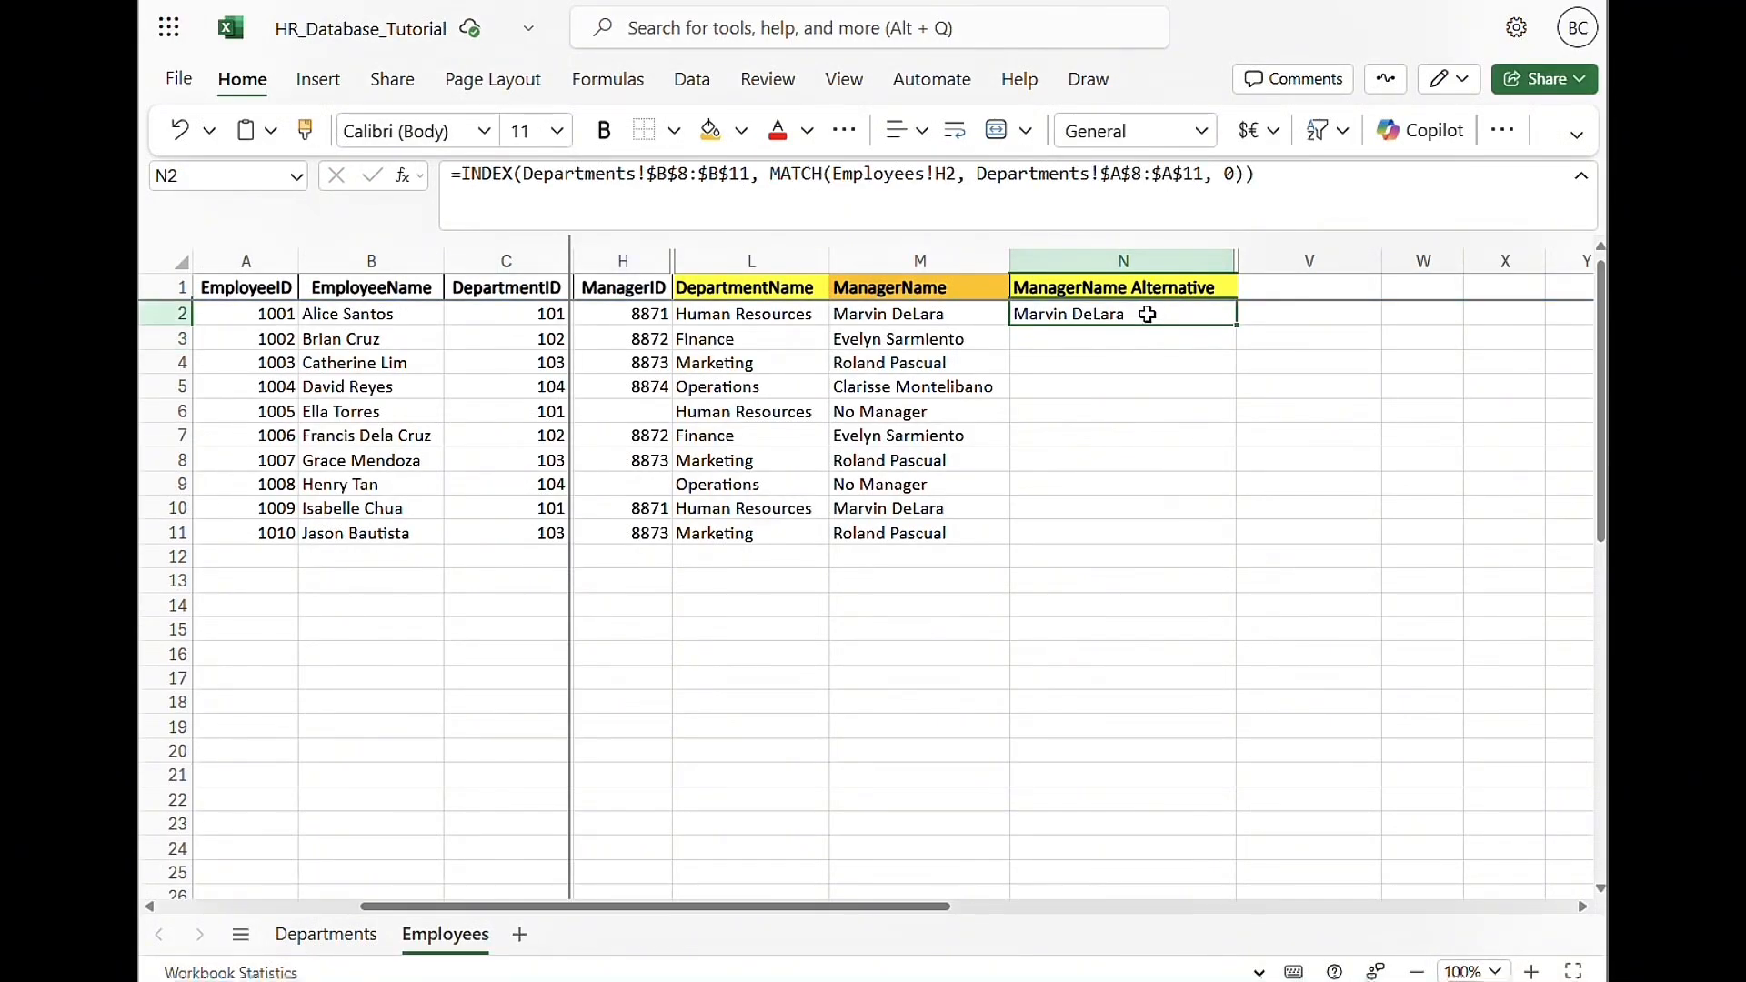
left_click_drag(1227, 319, 1223, 533)
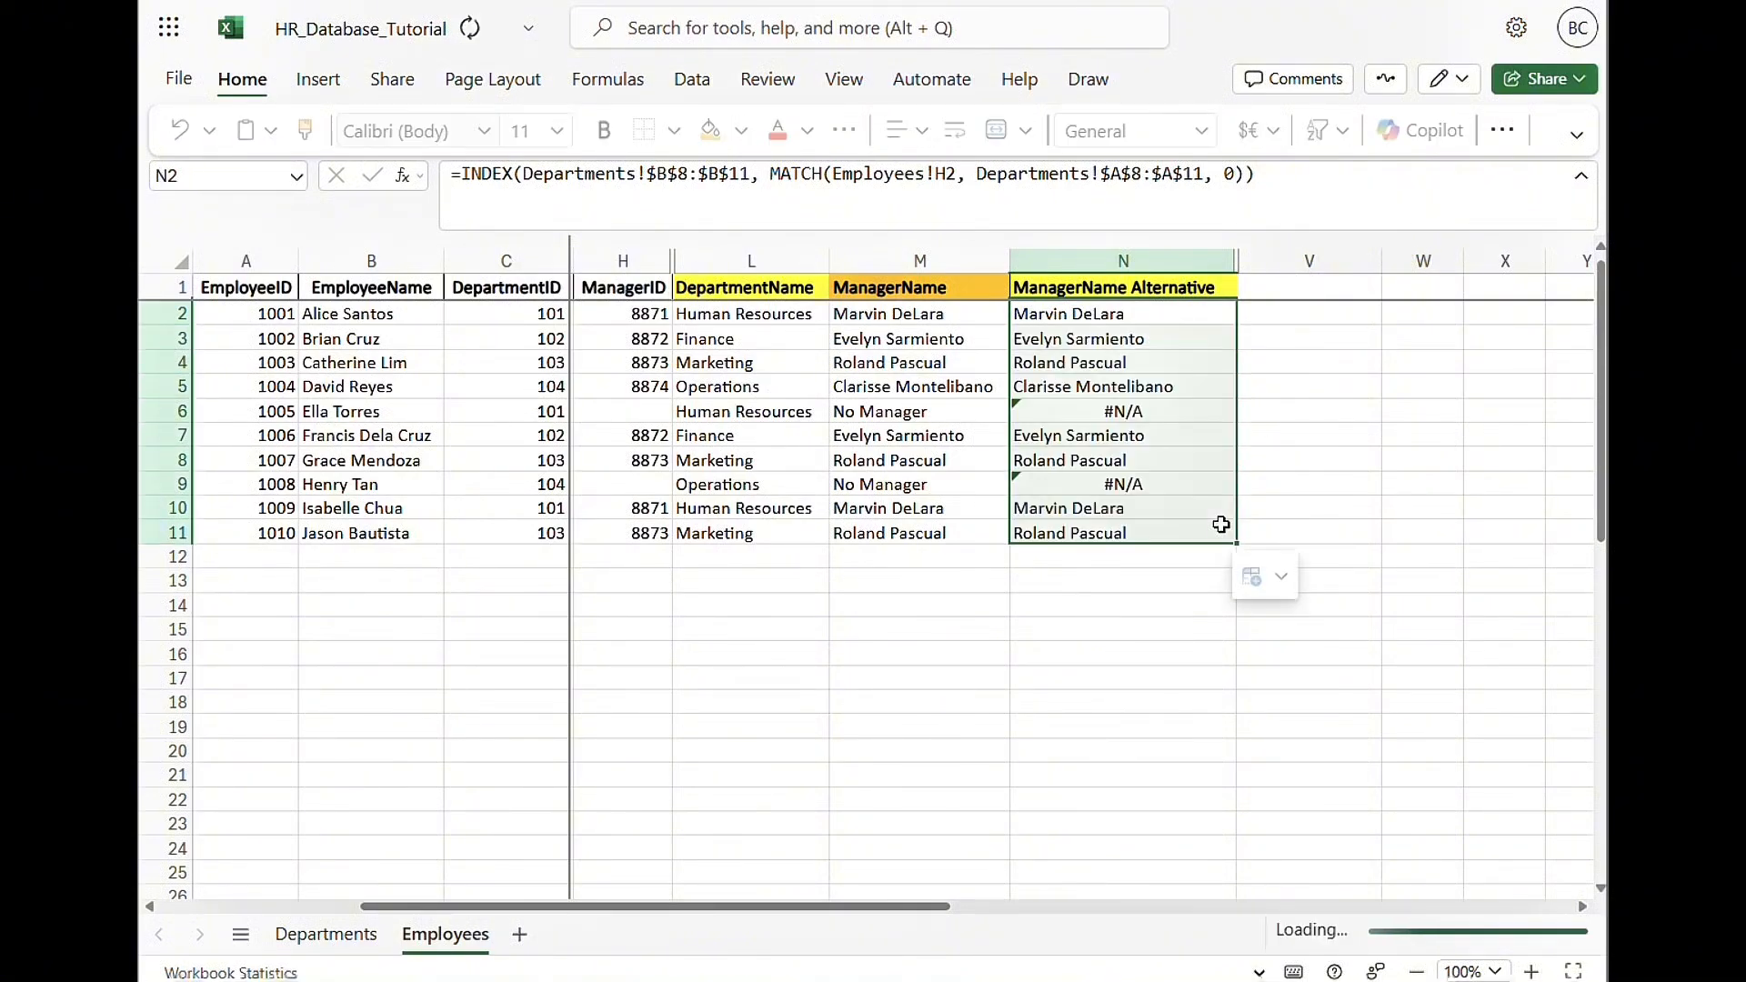
Compare the INDEX and MATCH results in N6 and N9 with the ManagerName formula in M6, and check N2 and N11
left_click(1198, 417)
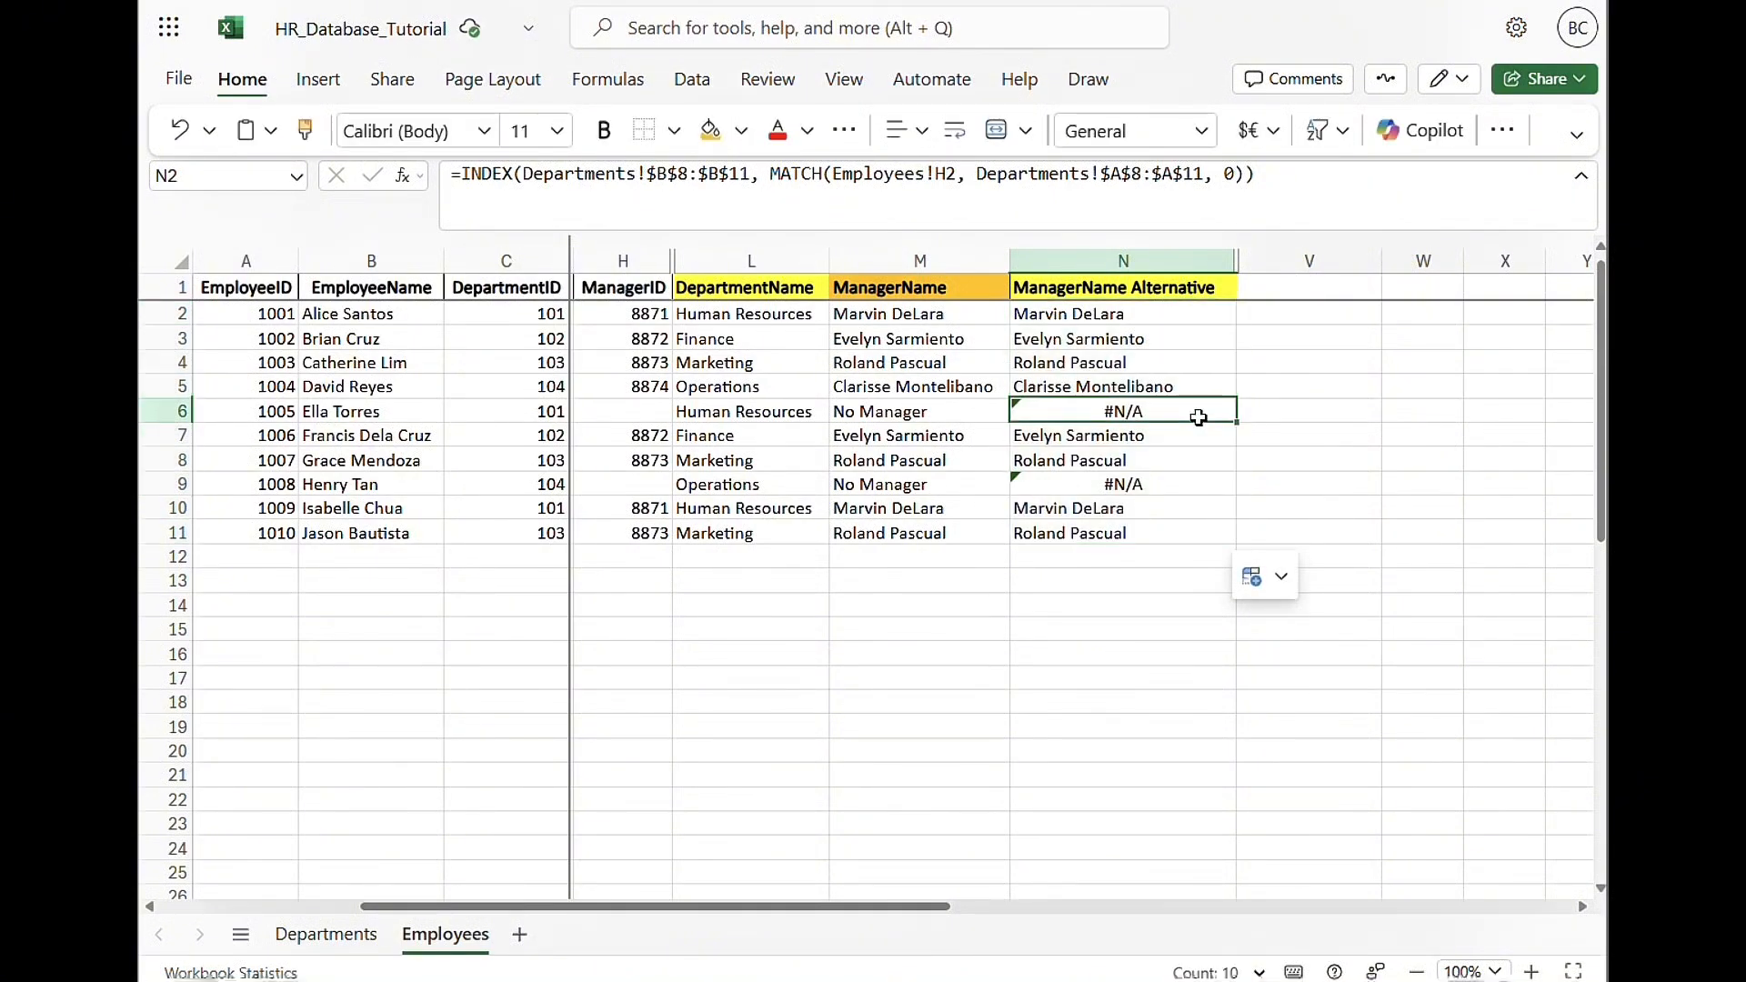
left_click(1161, 490)
left_click(1318, 435)
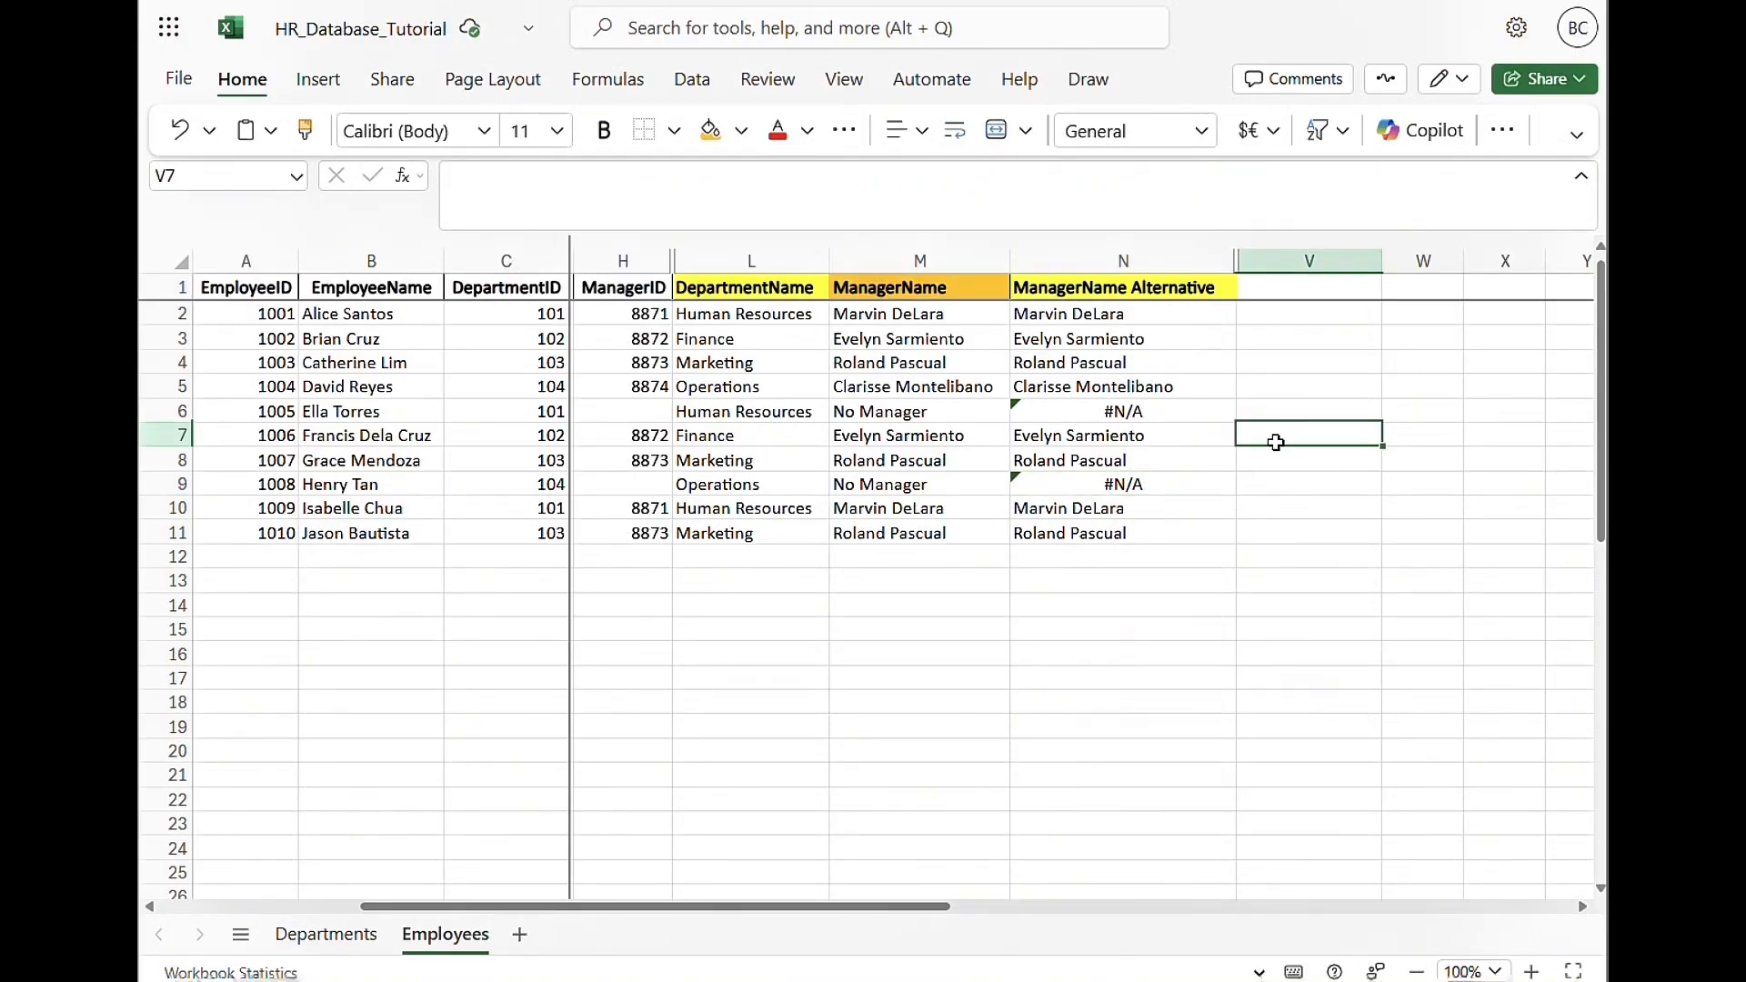
left_click(912, 415)
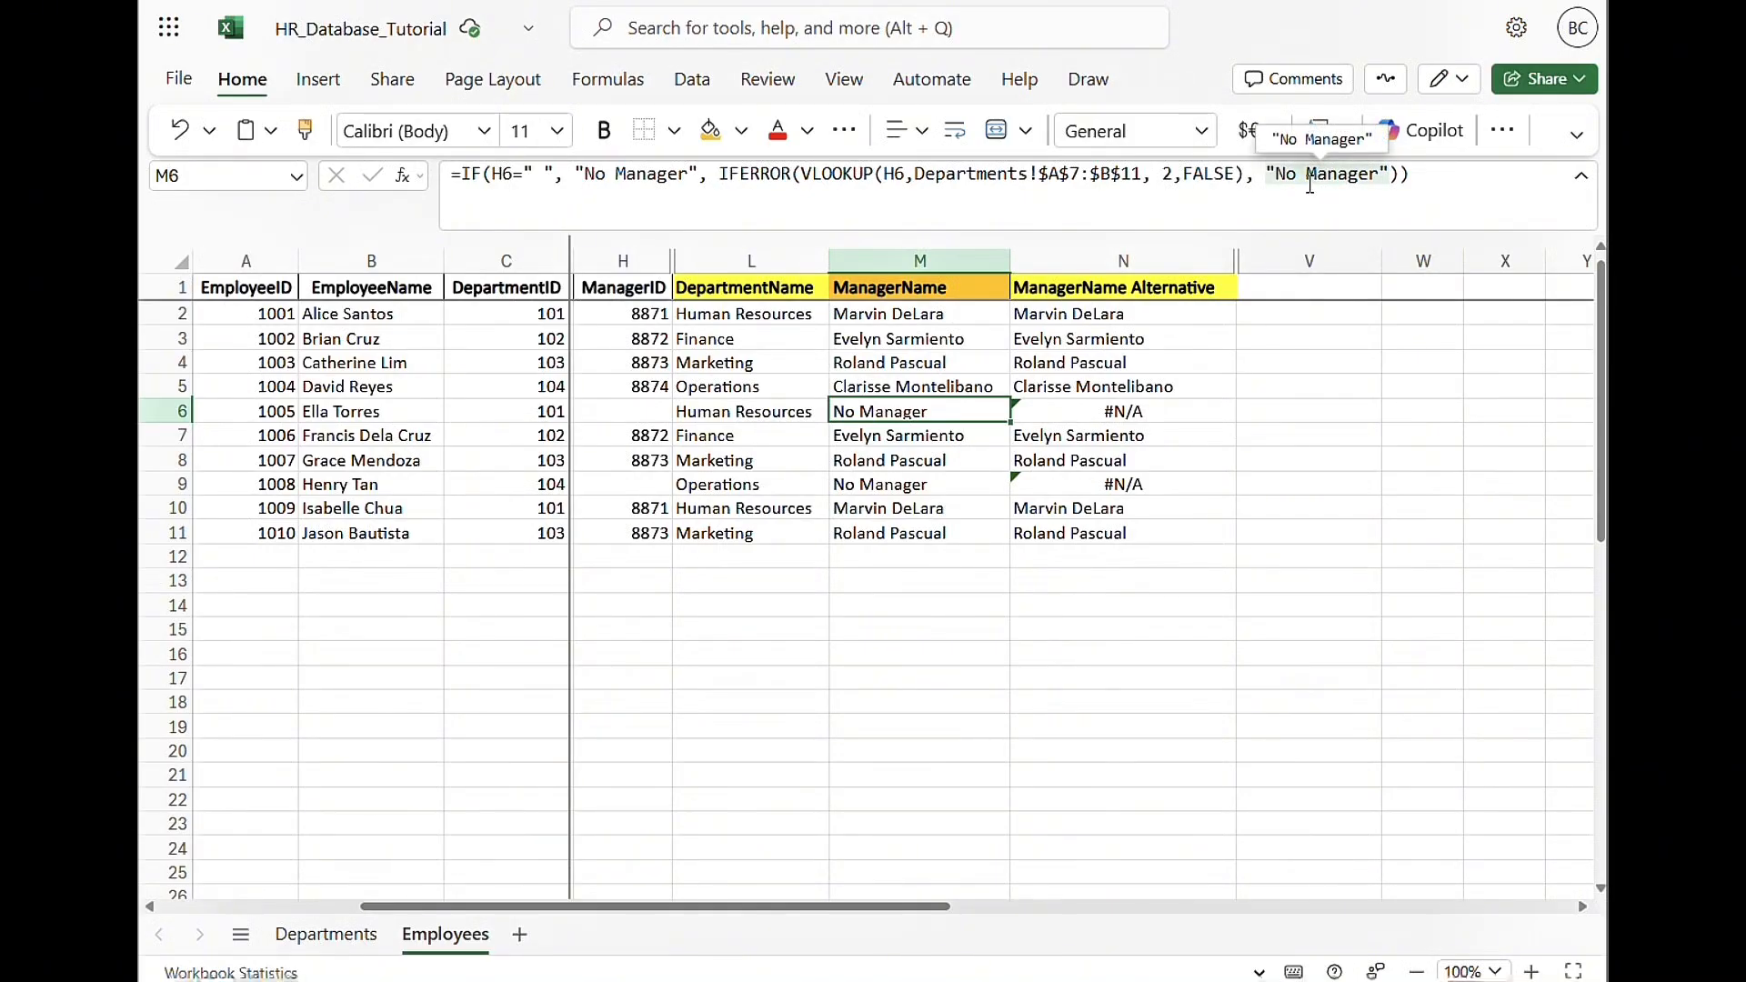
left_click(1116, 405)
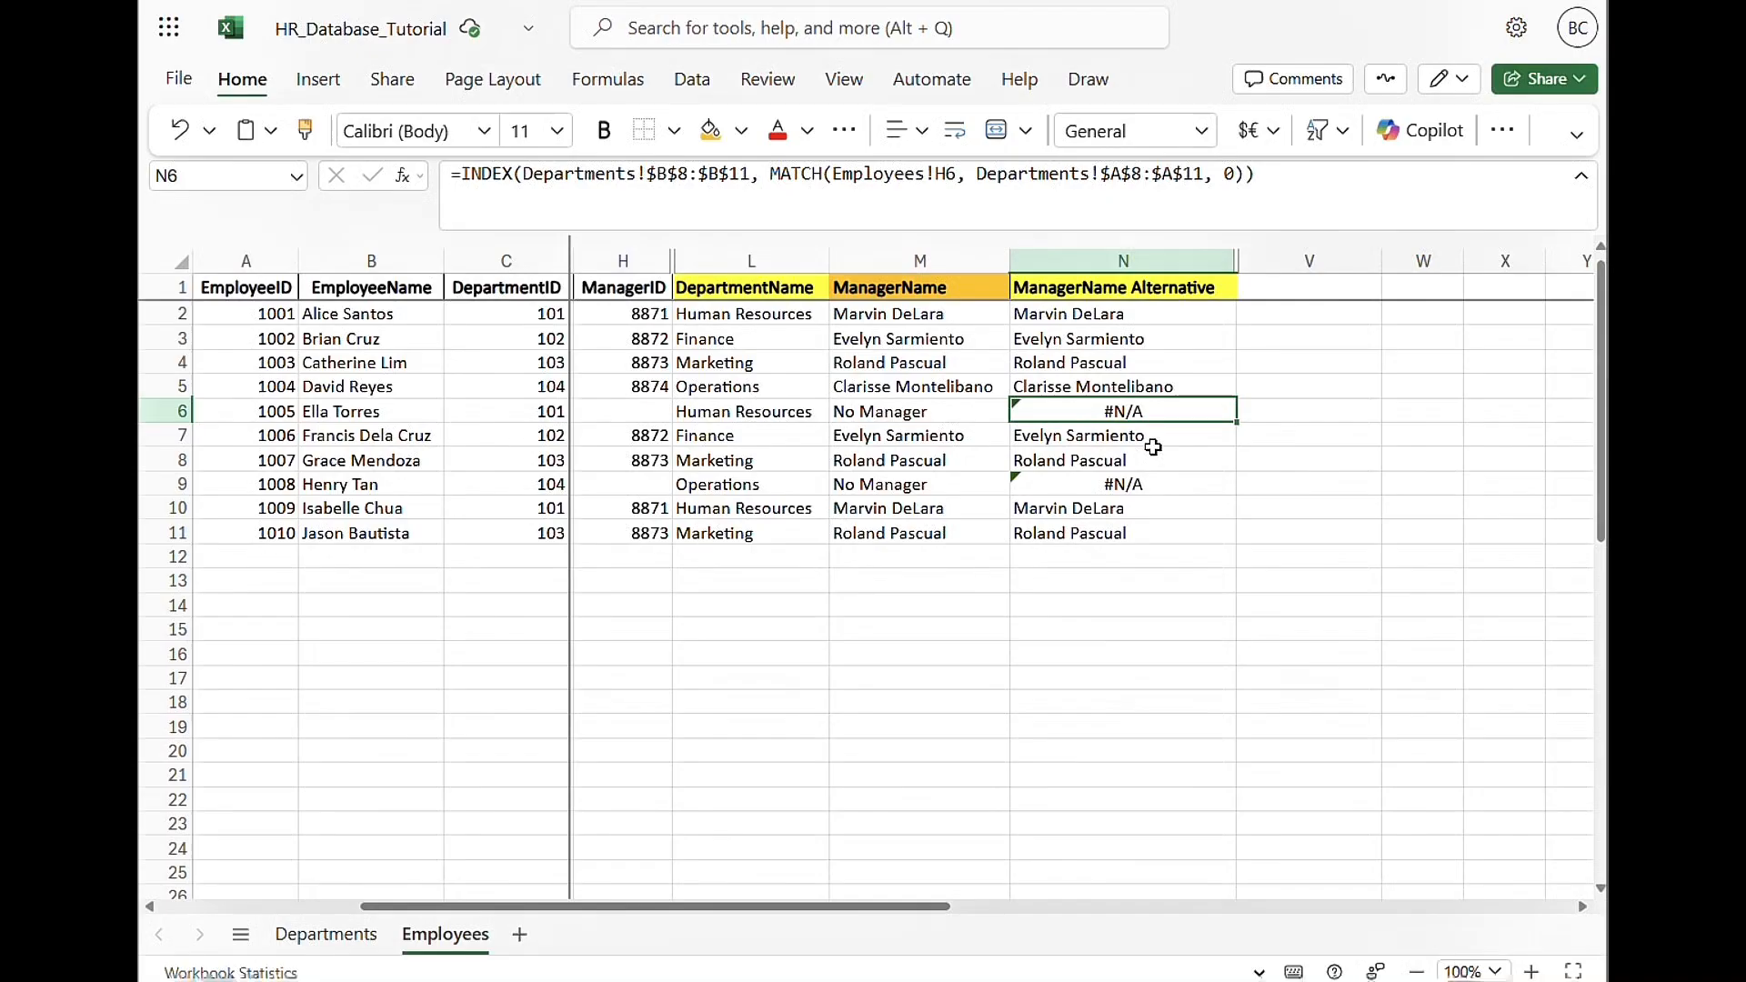
left_click(1134, 485)
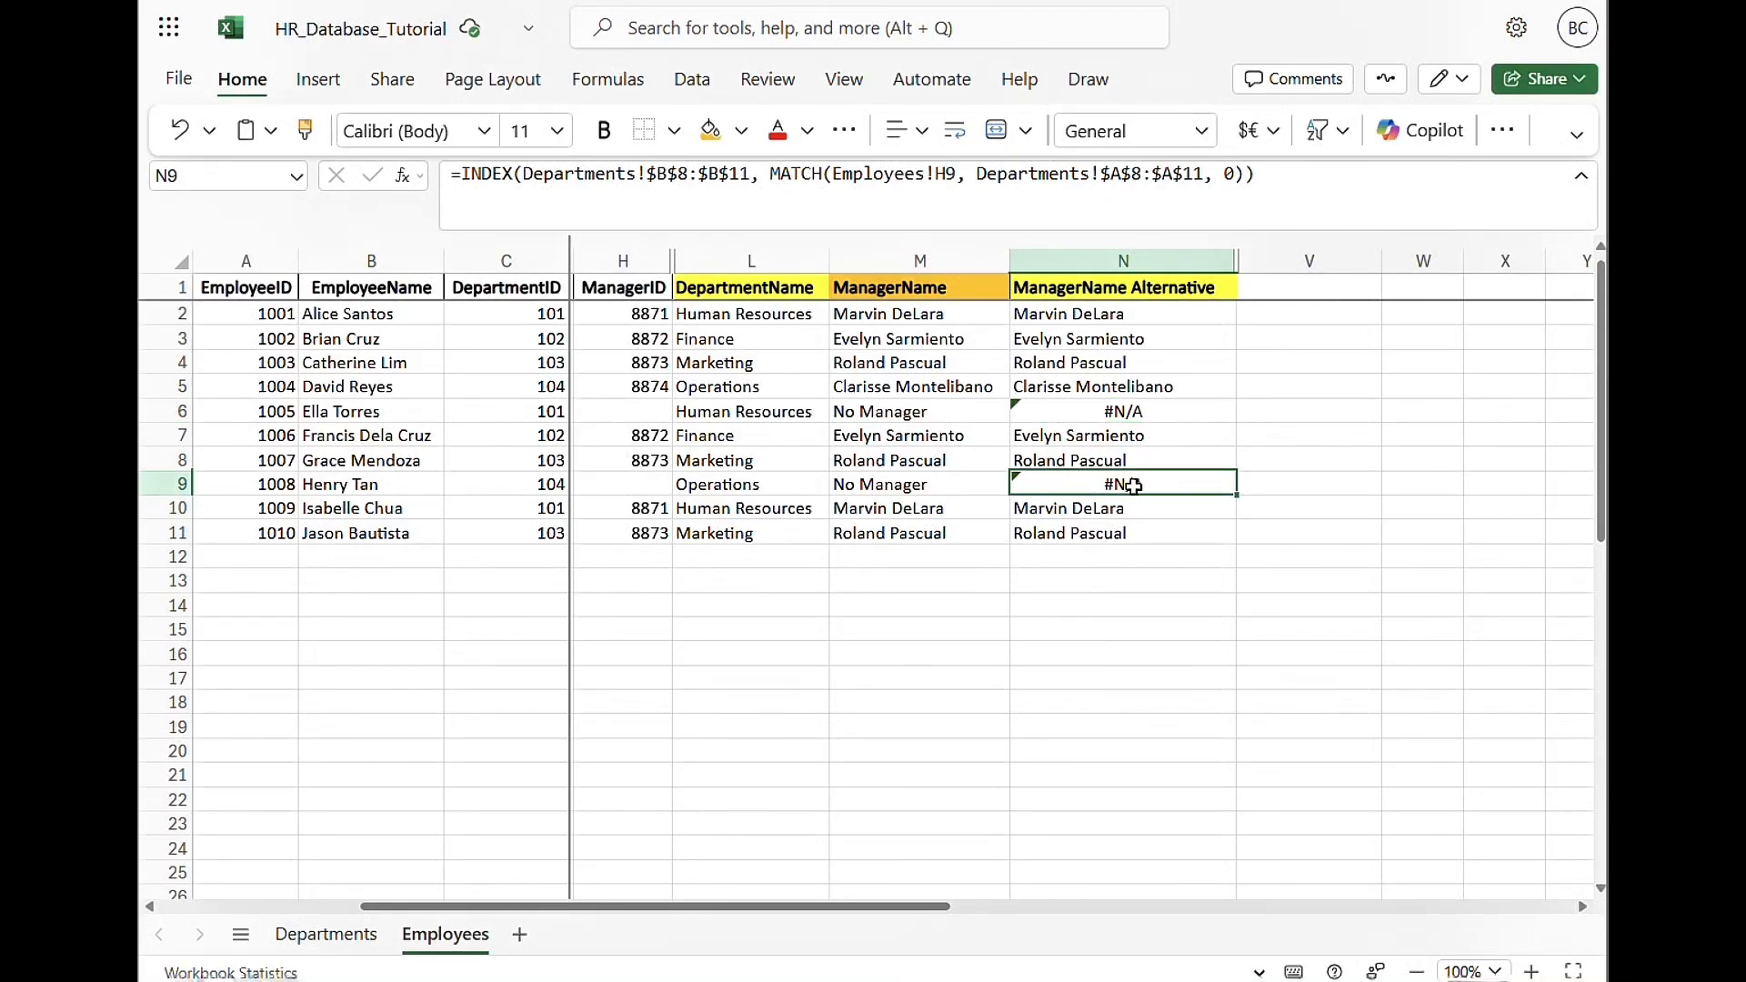
left_click(1068, 312)
left_click(1070, 409)
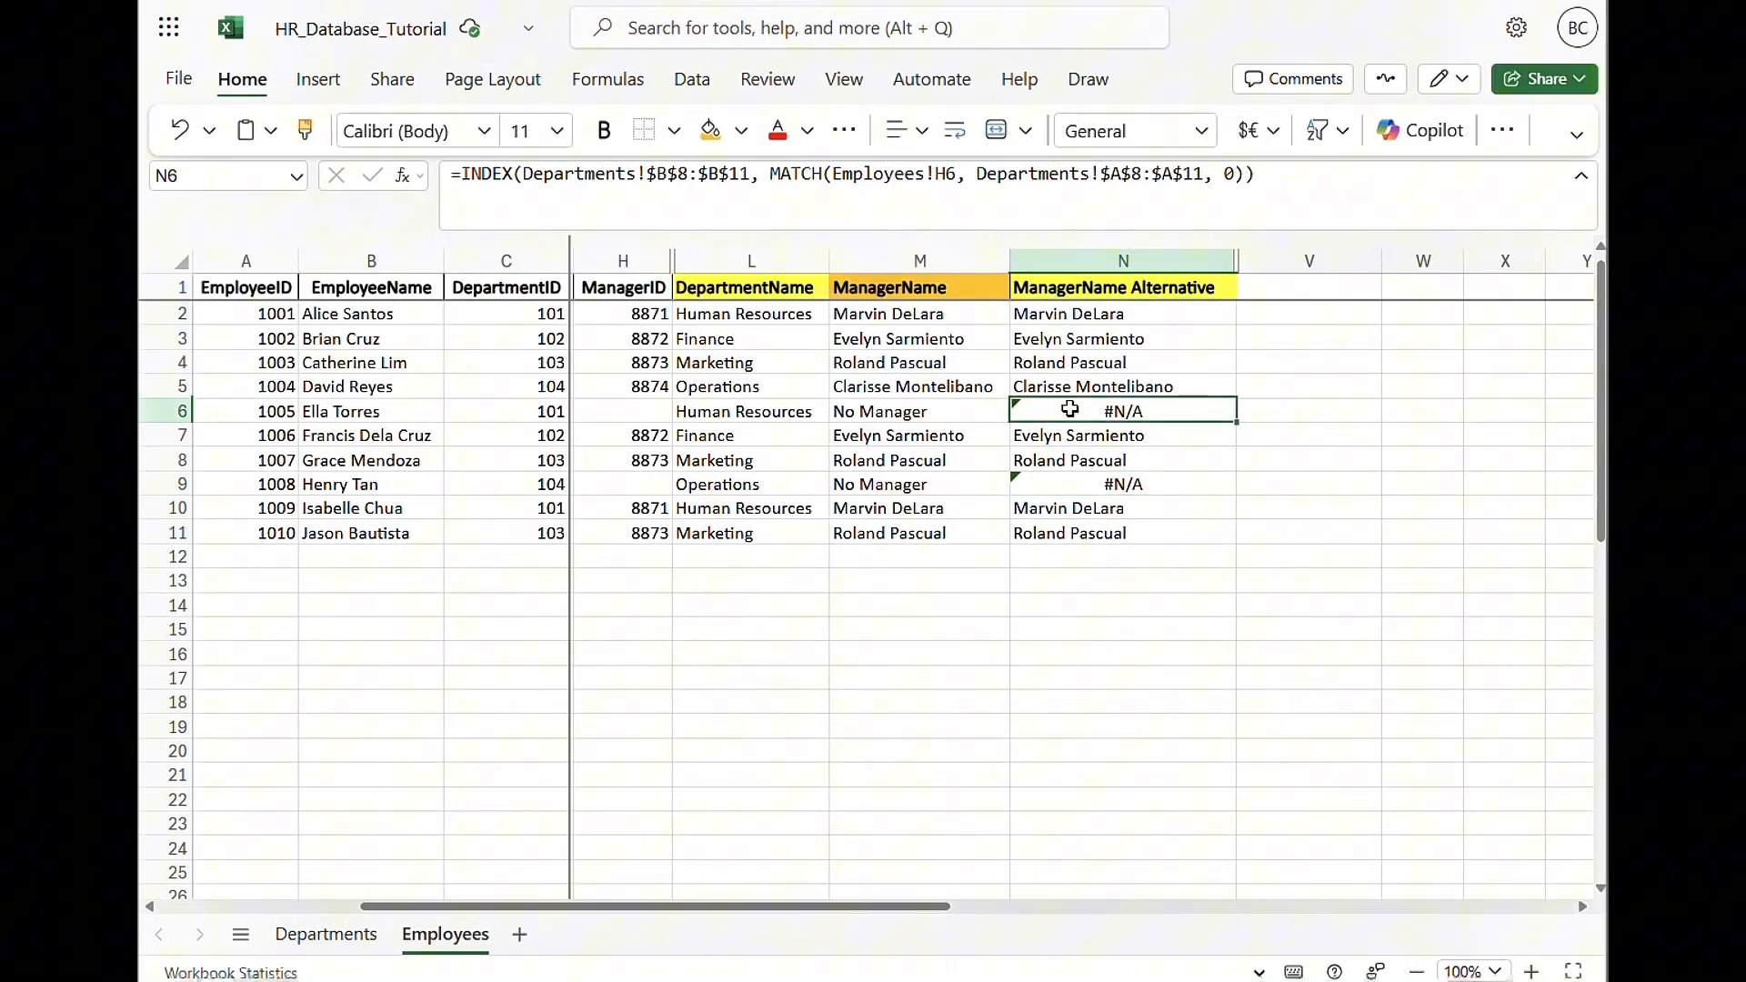
left_click(1068, 498)
left_click(1069, 531)
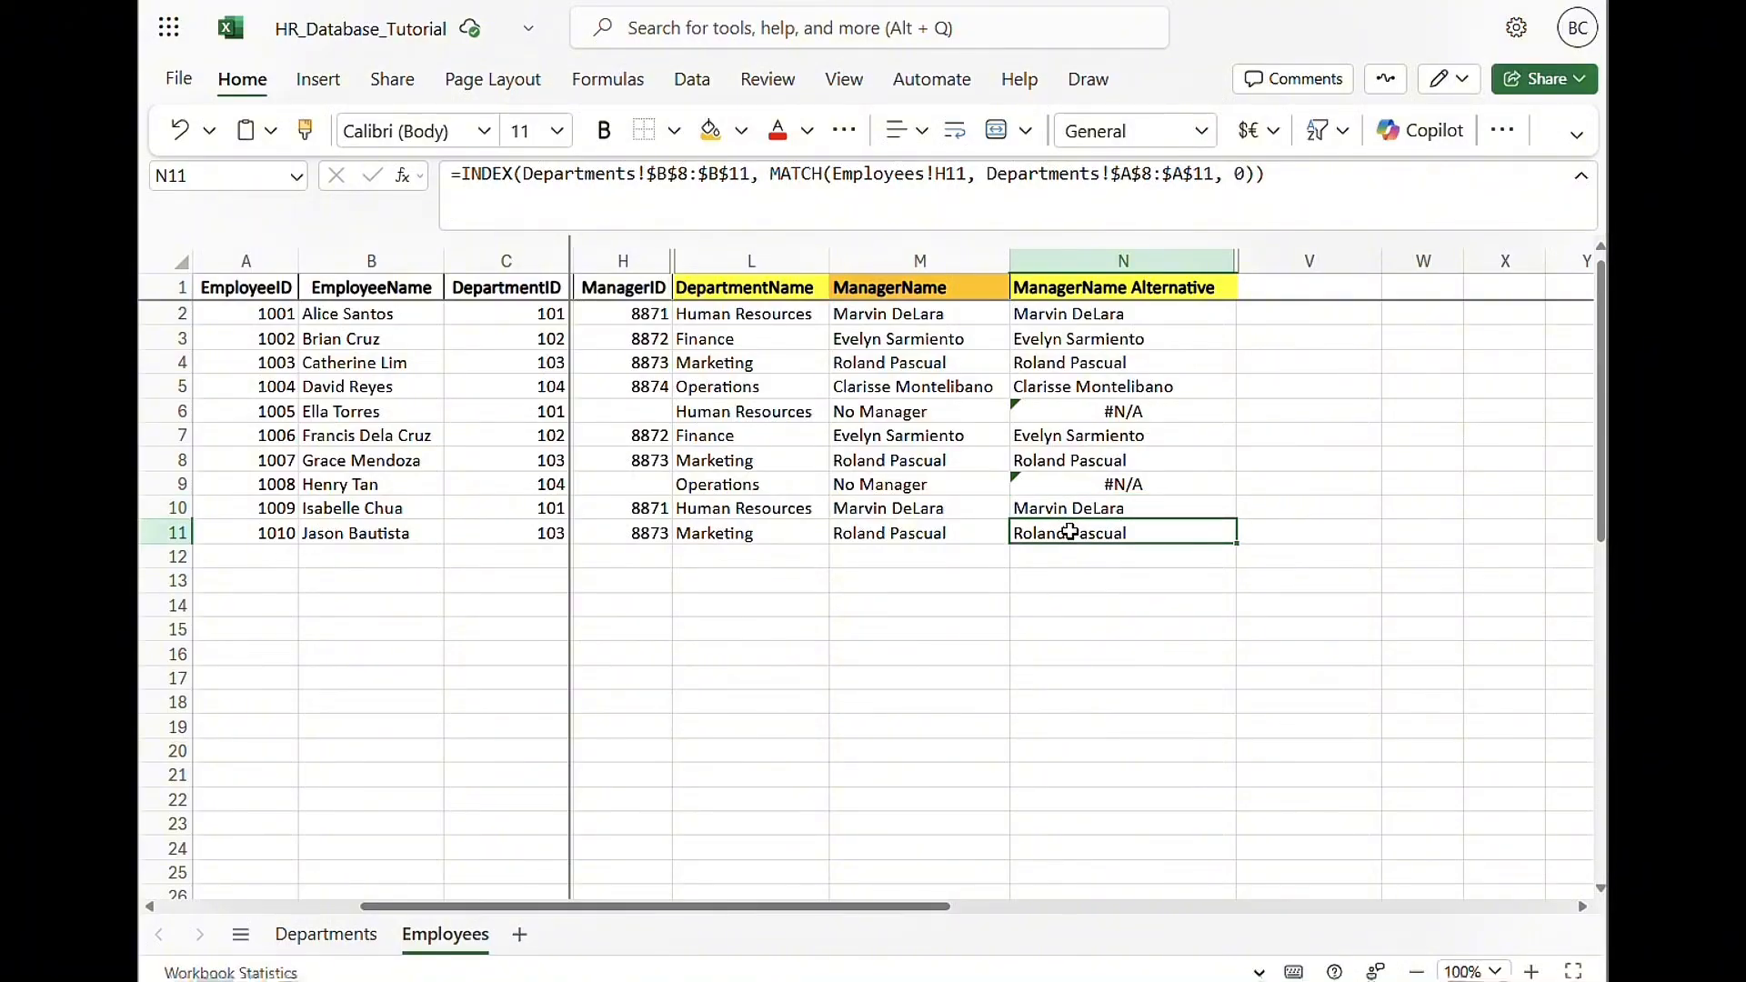
left_click(1103, 600)
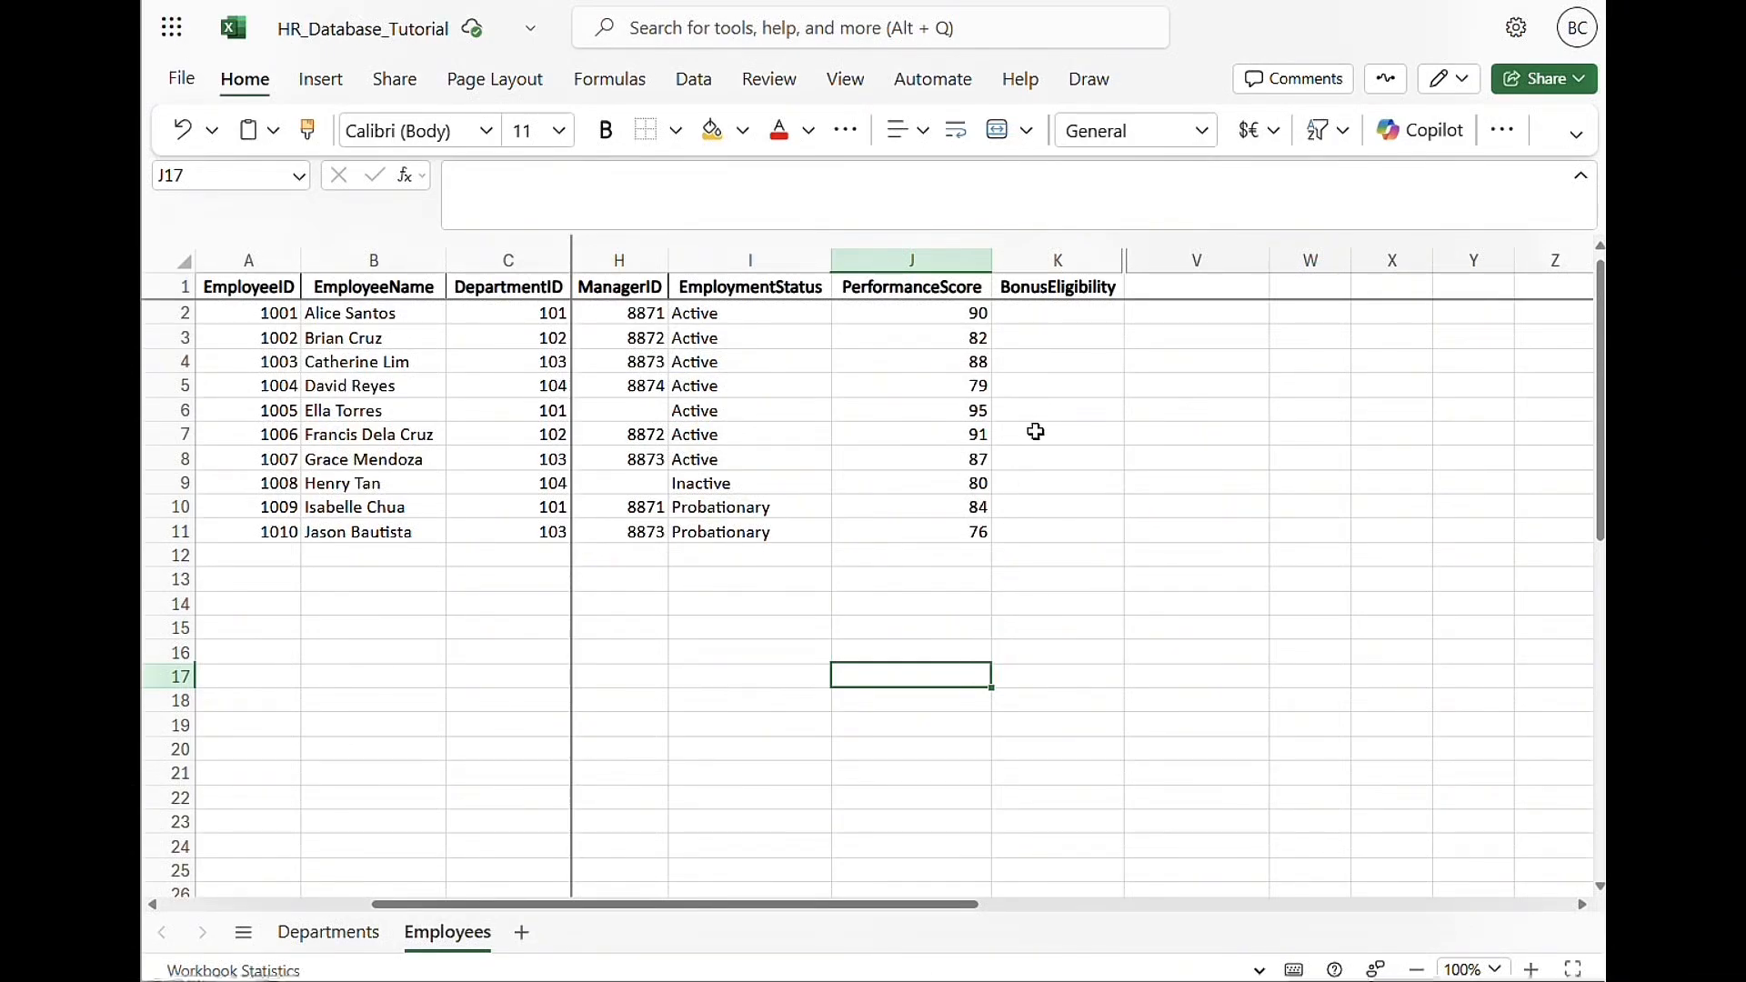
Start the BonusEligibility formula in K2 with IF and a nested AND, testing whether the PerformanceScore in J2 is greater than 85
left_click(1053, 318)
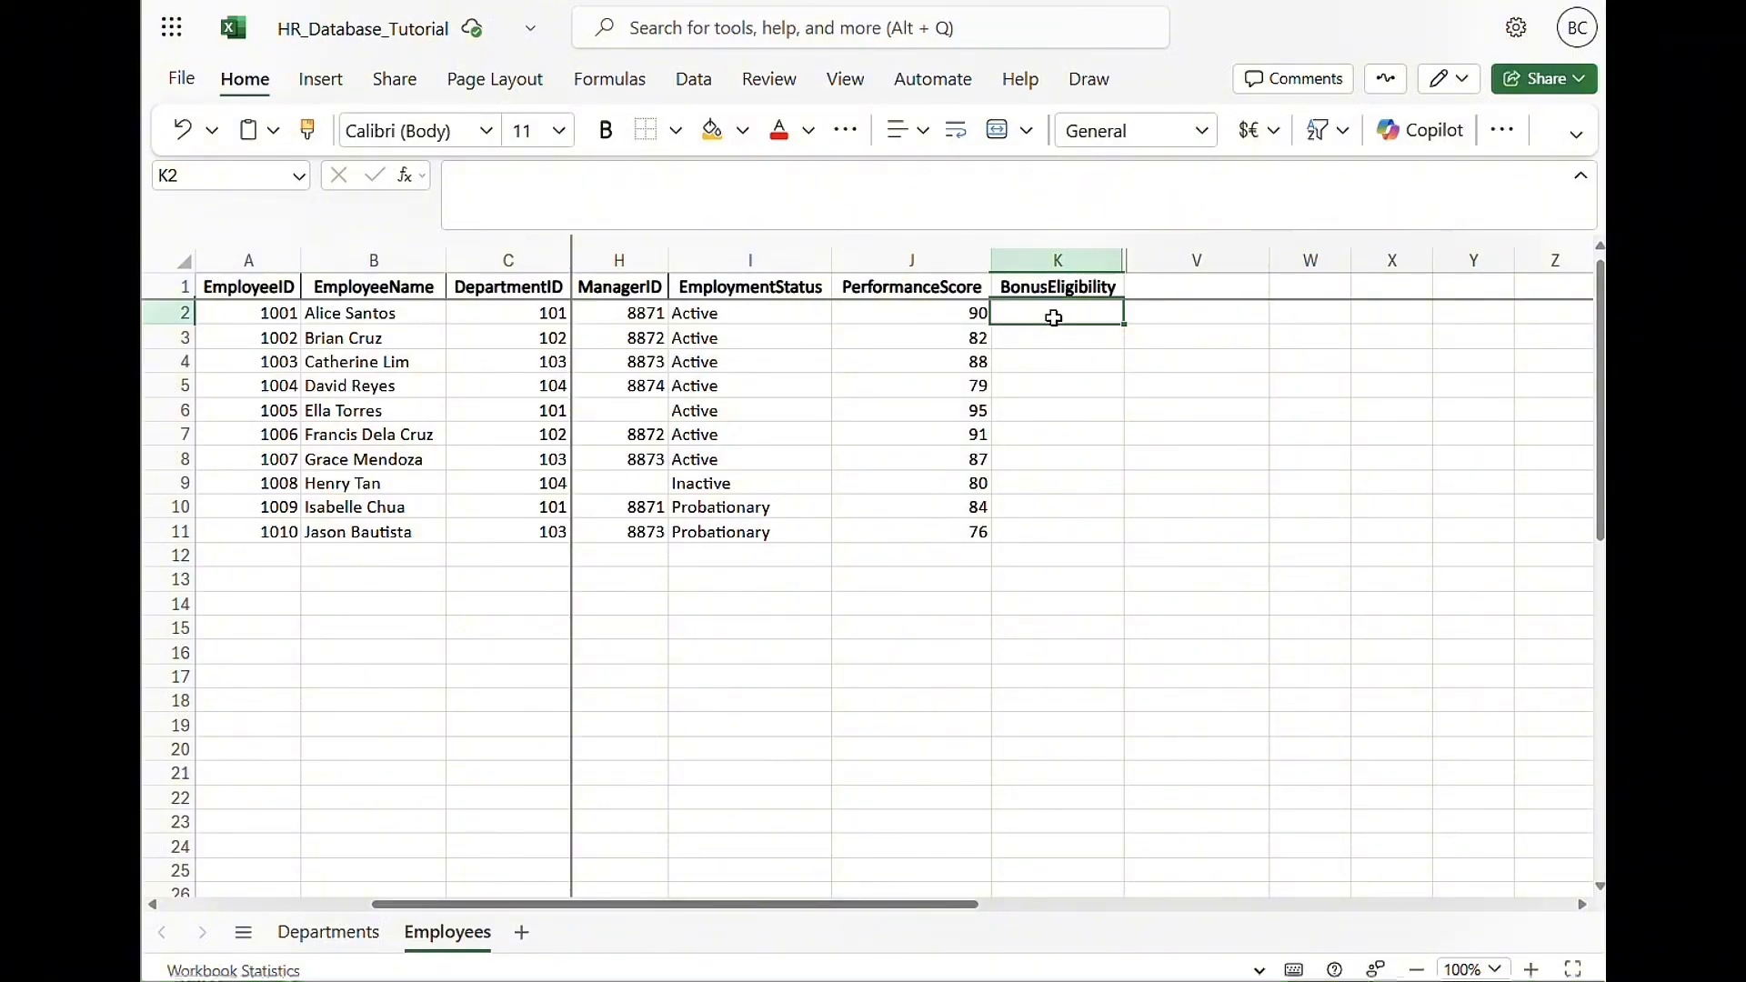
left_click(1053, 338)
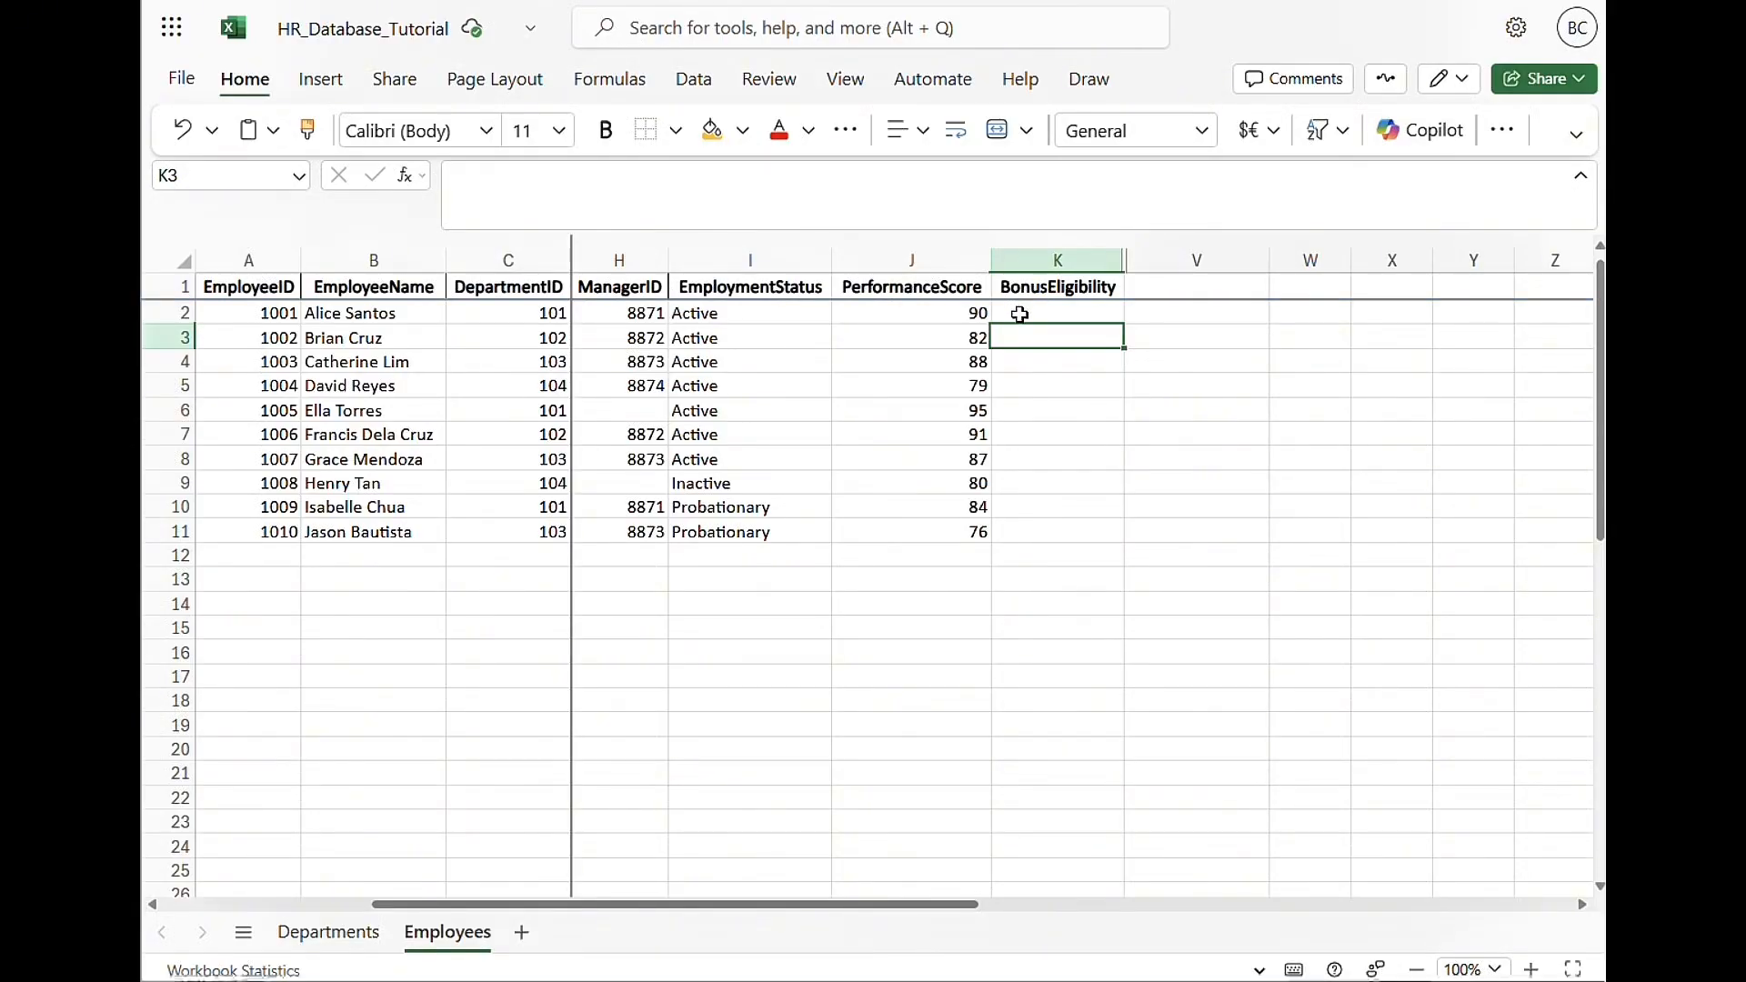
left_click(1019, 316)
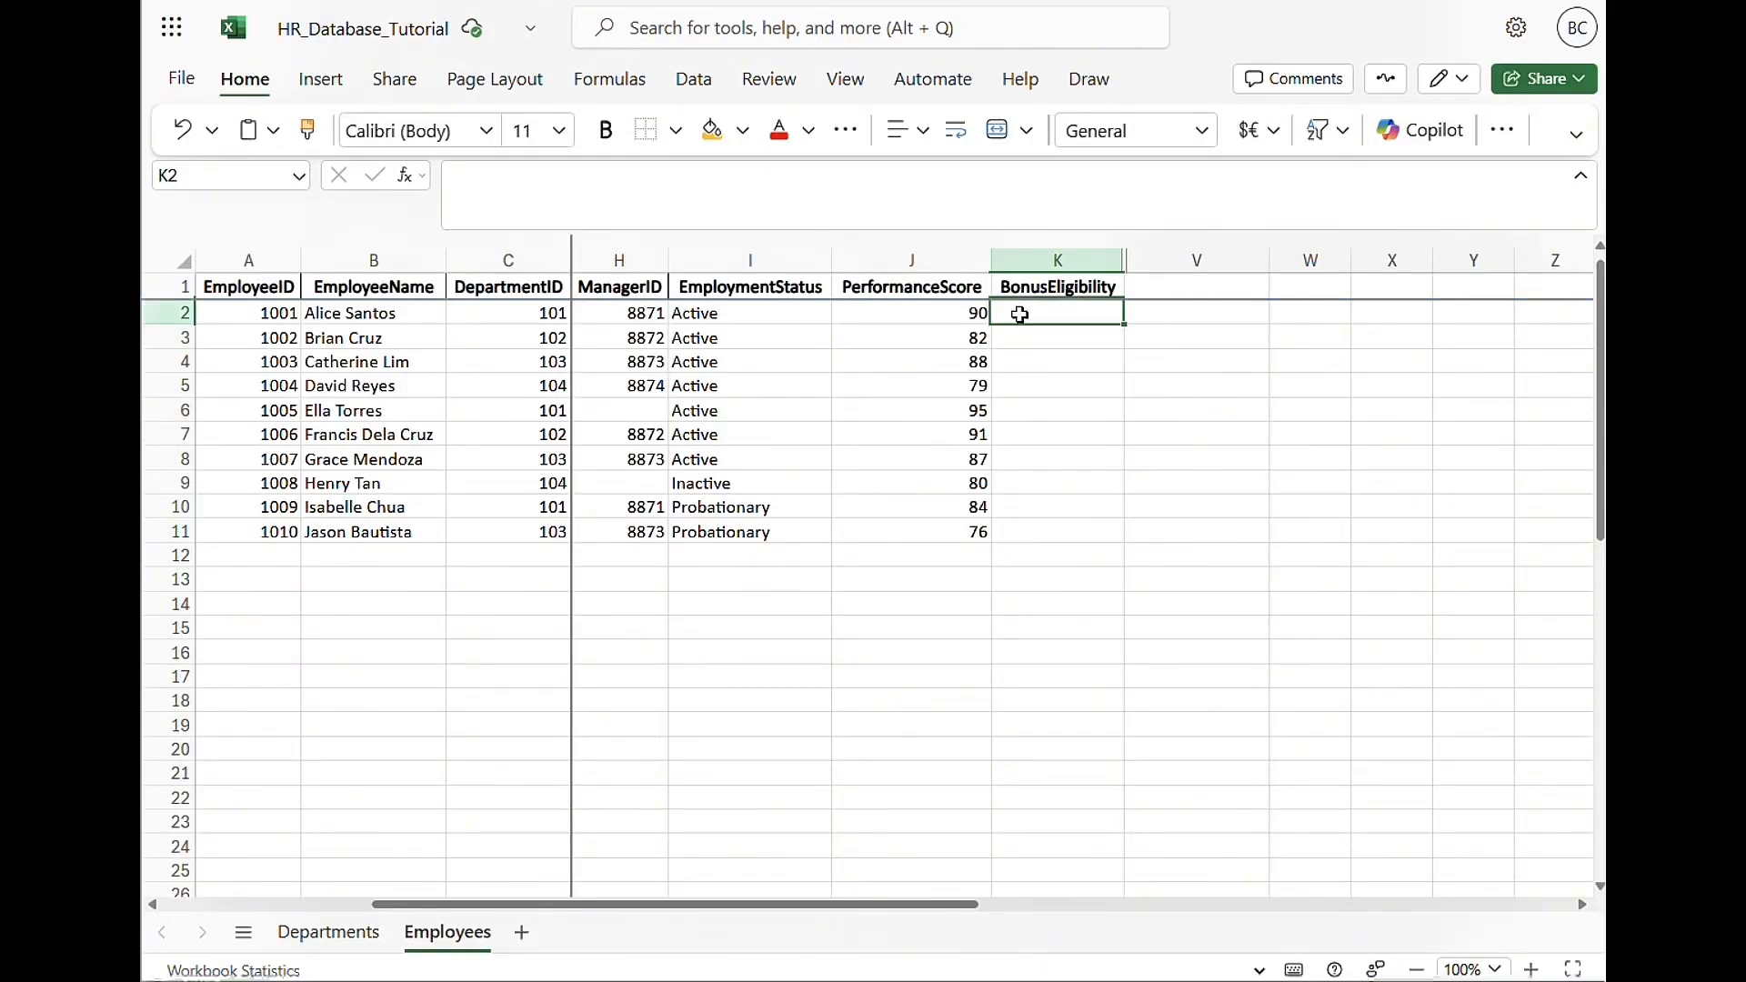
left_click(729, 184)
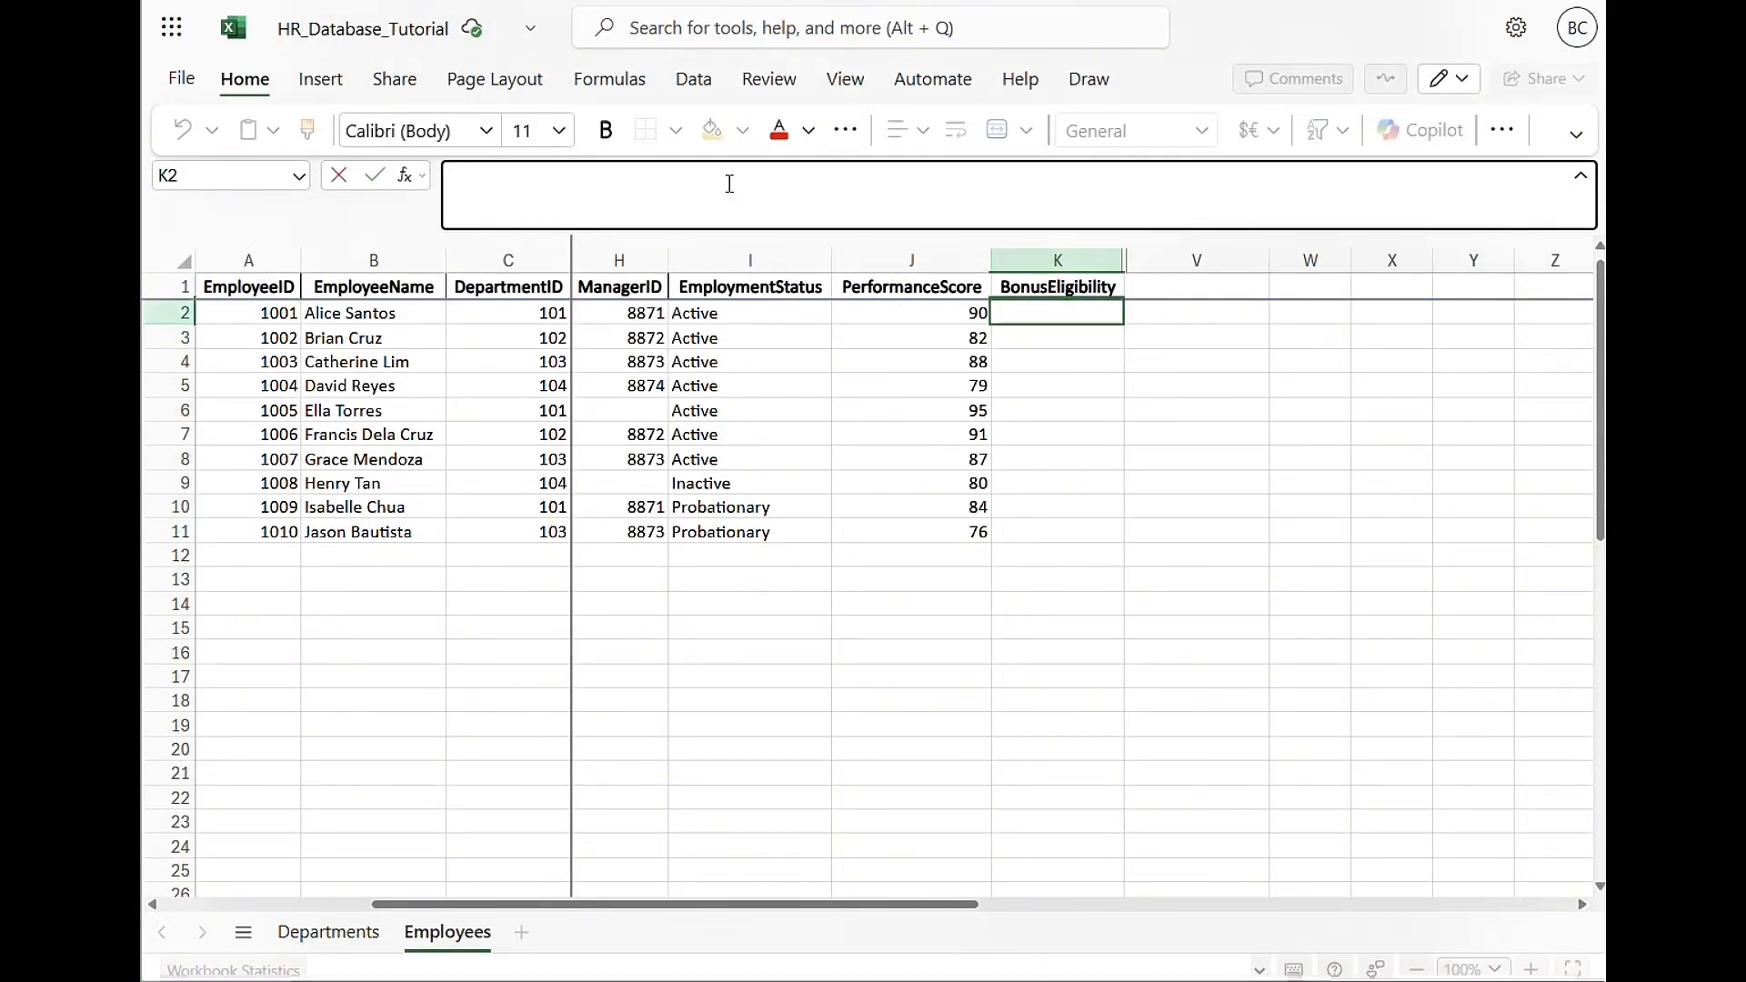
type("=IF")
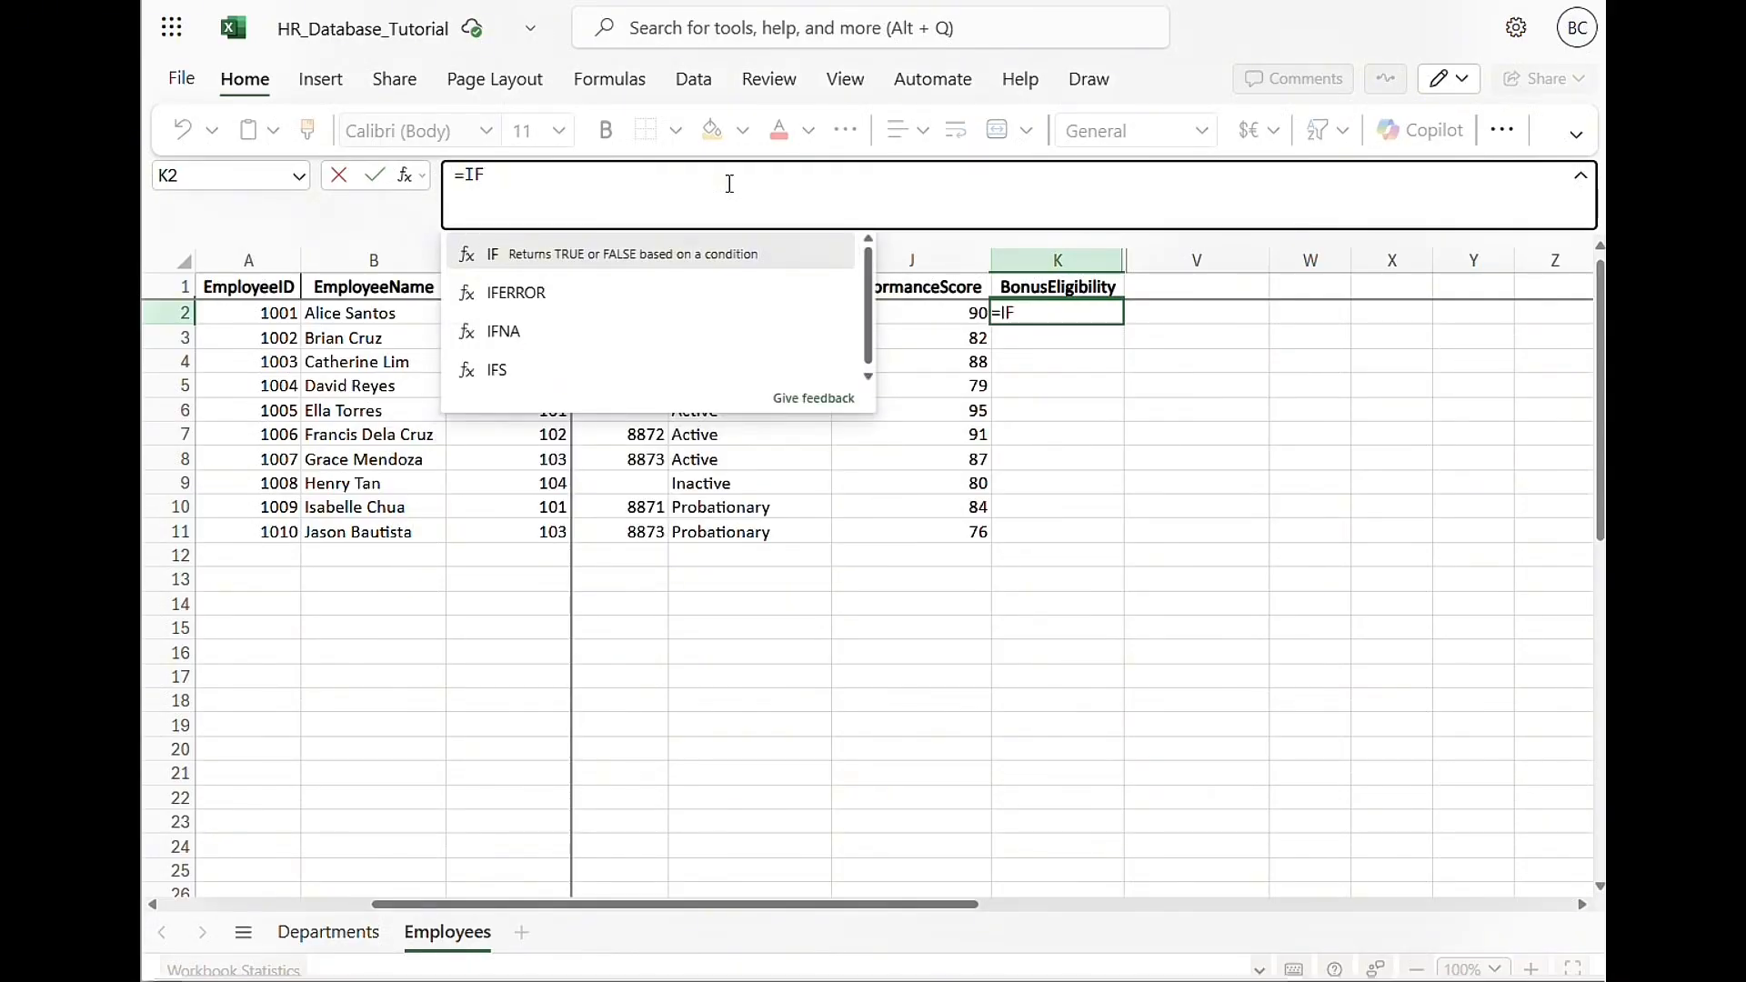
type("(AND(")
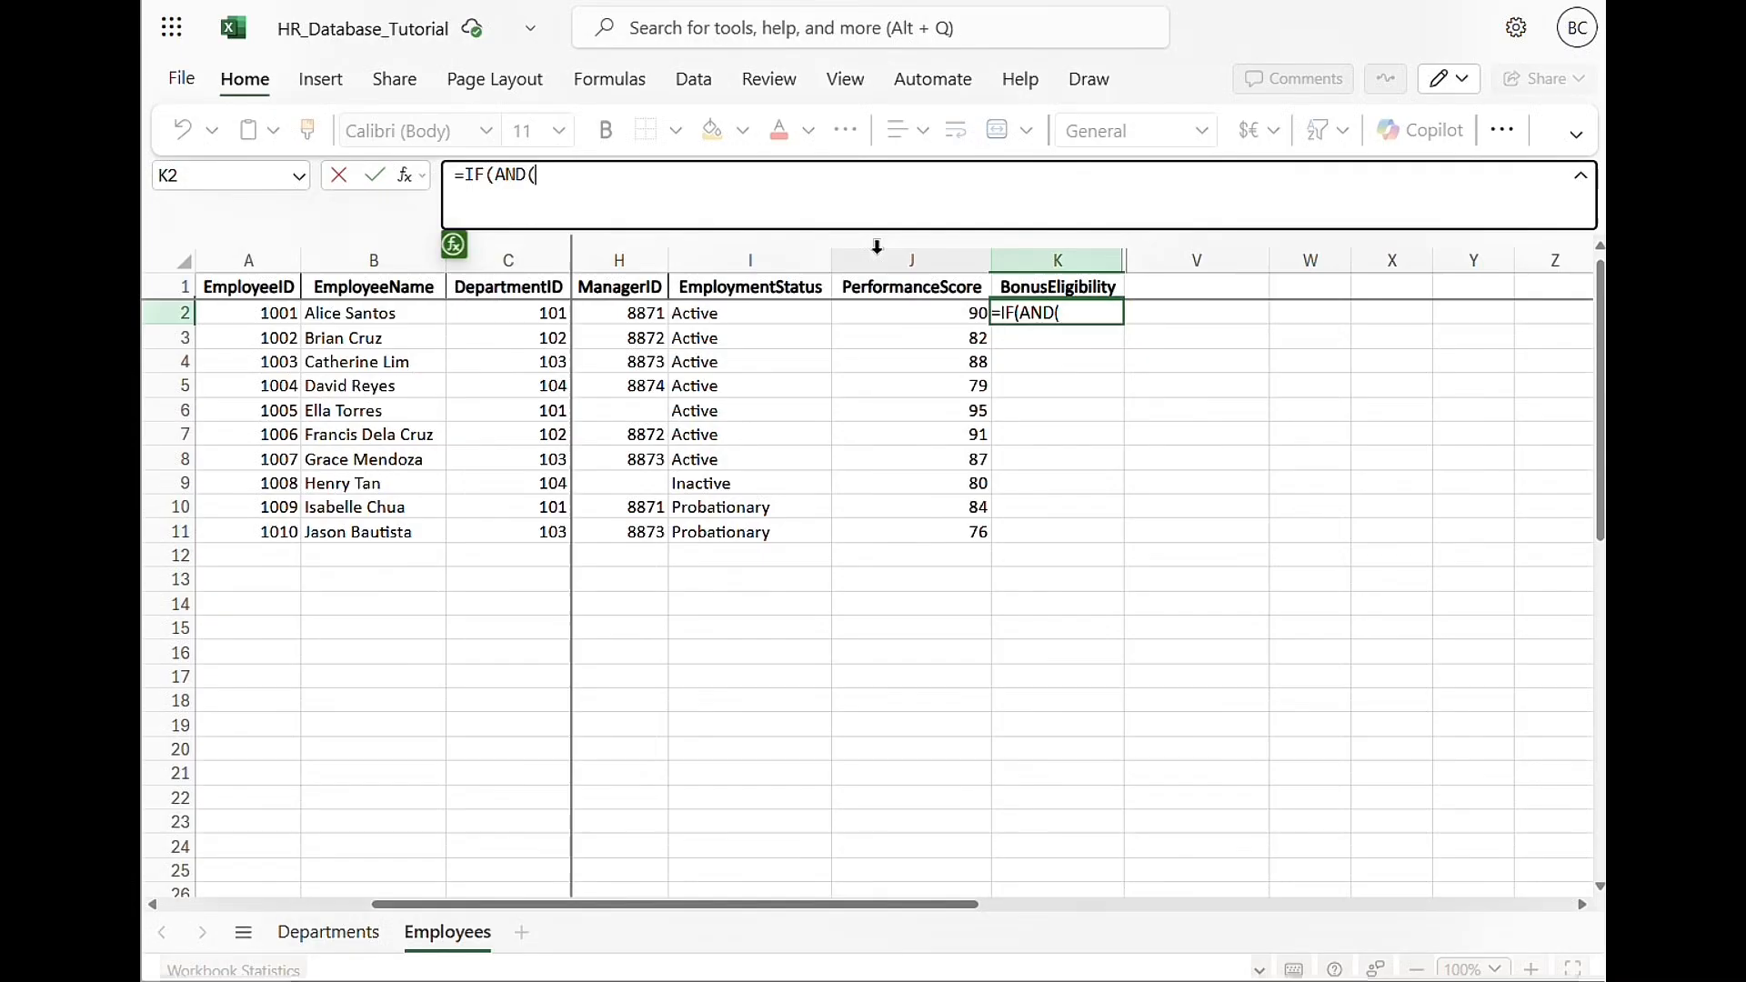
left_click(882, 312)
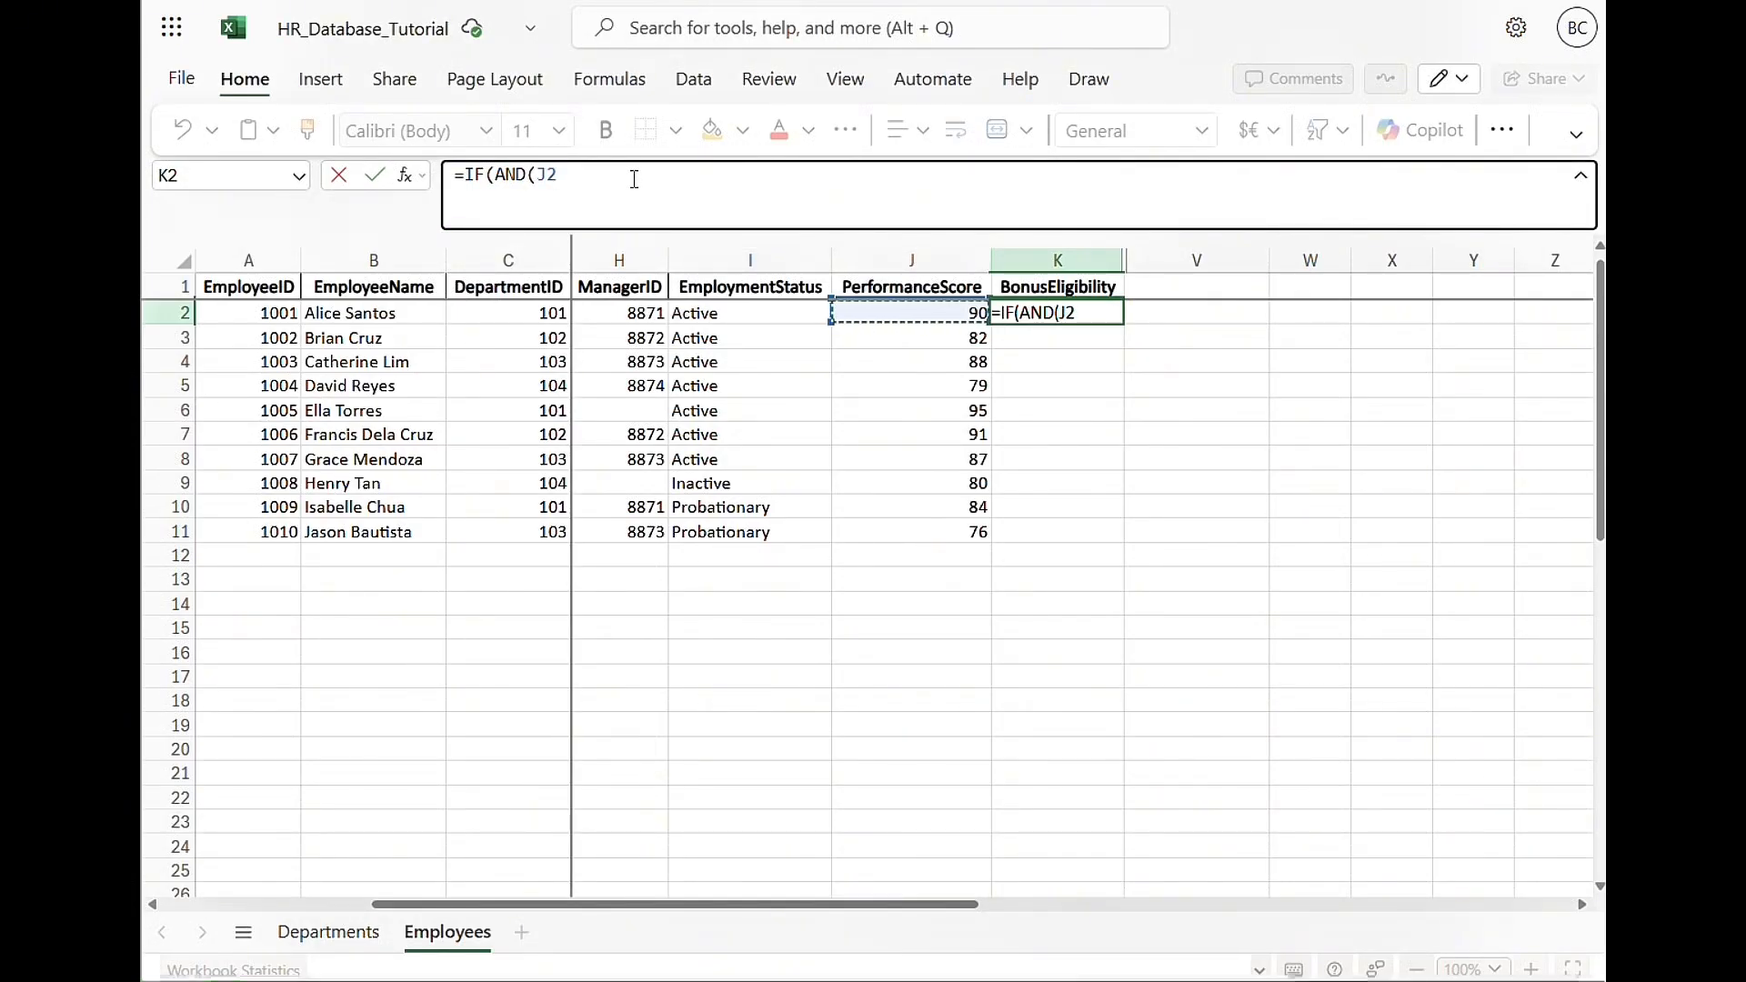
type(">")
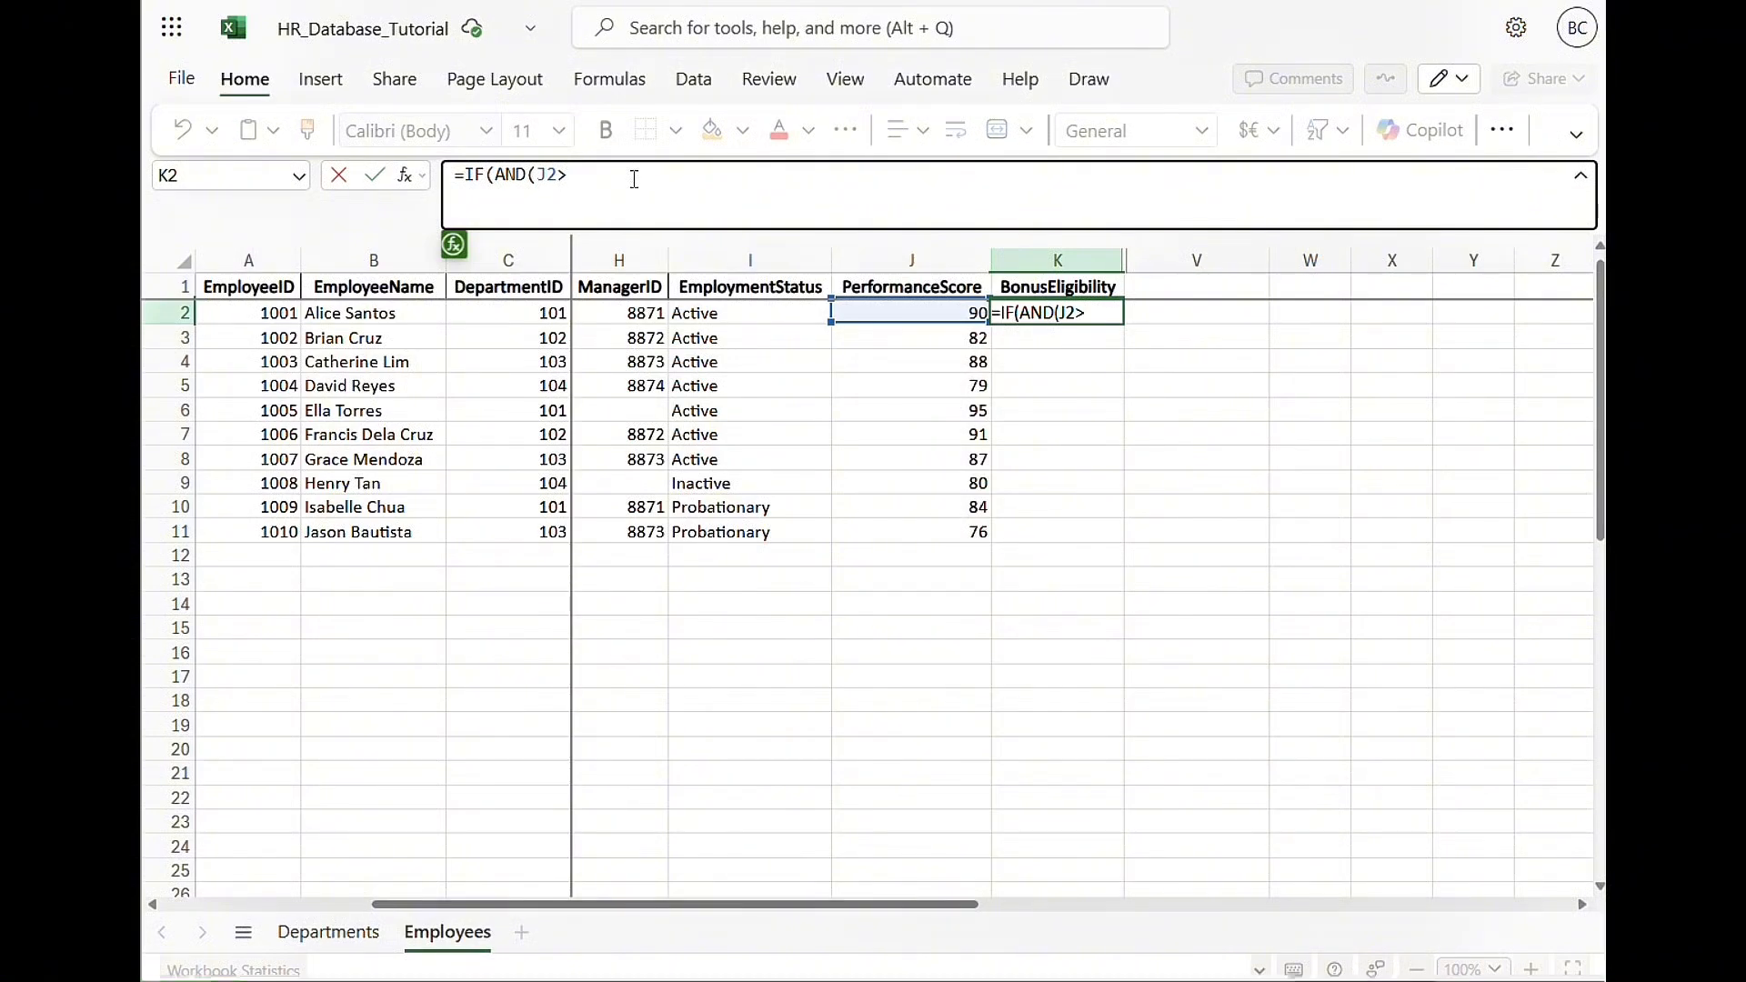
type("85")
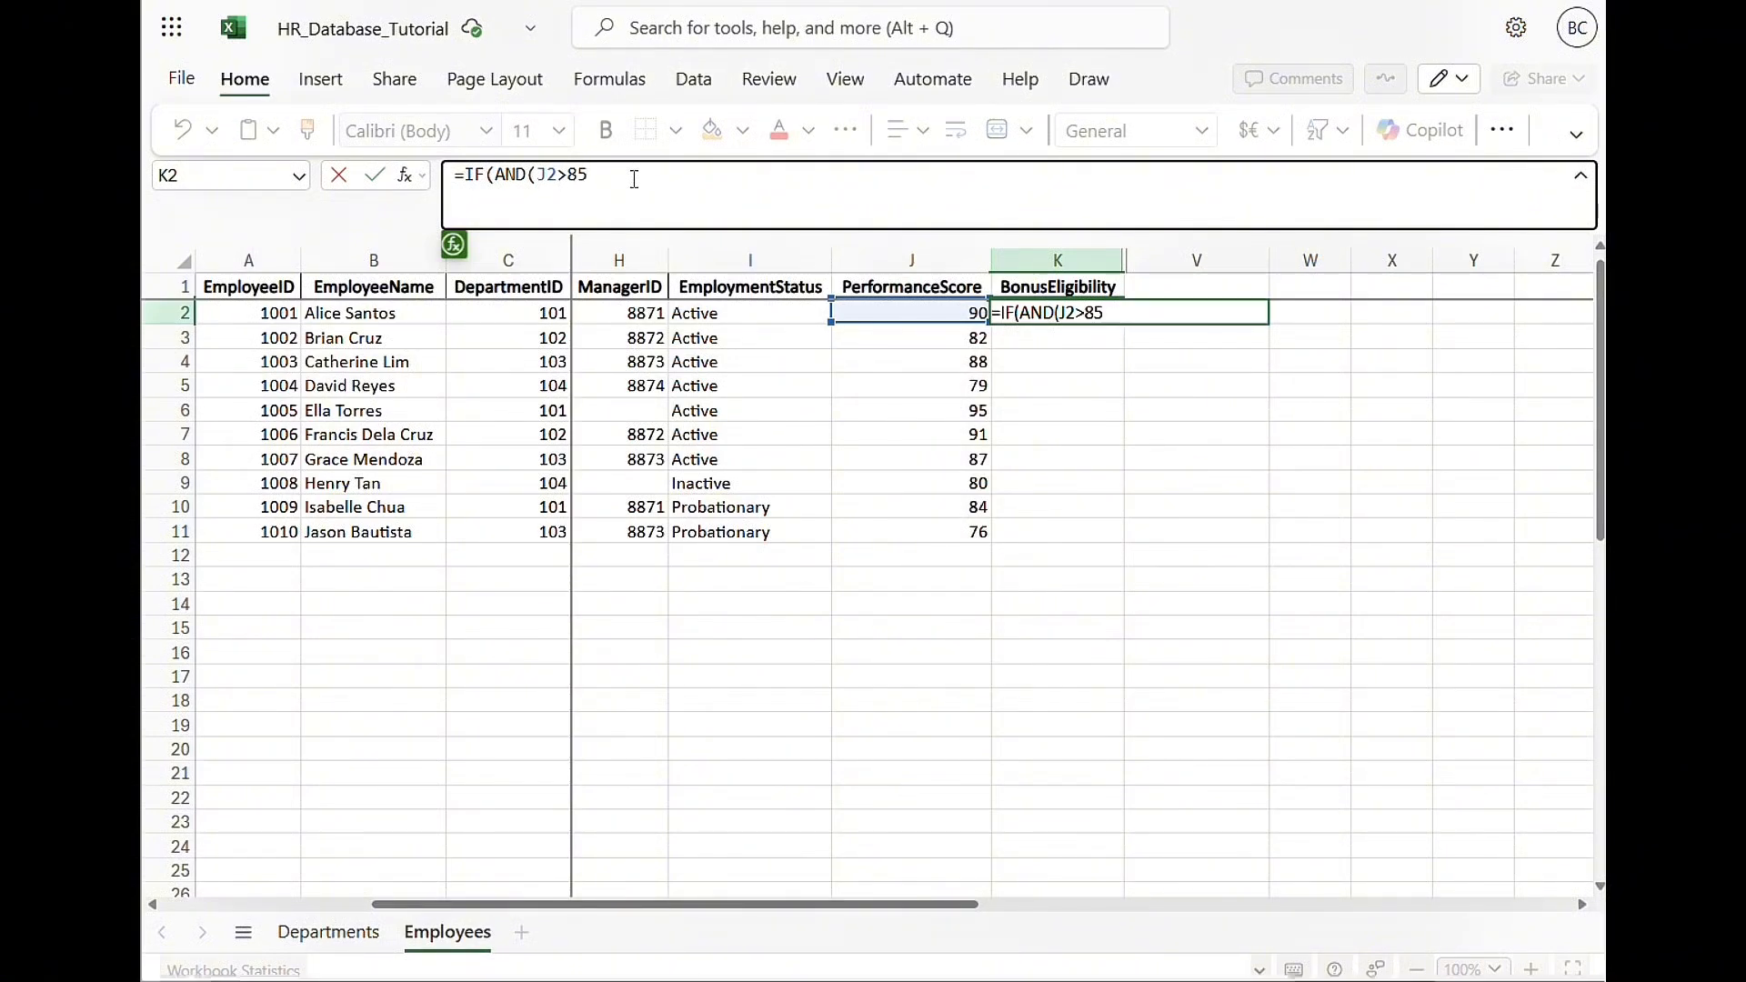
Complete the K2 formula with the second AND condition I2="Active", returning "Yes" when both conditions are met and "No" otherwise
type(",")
left_click(762, 315)
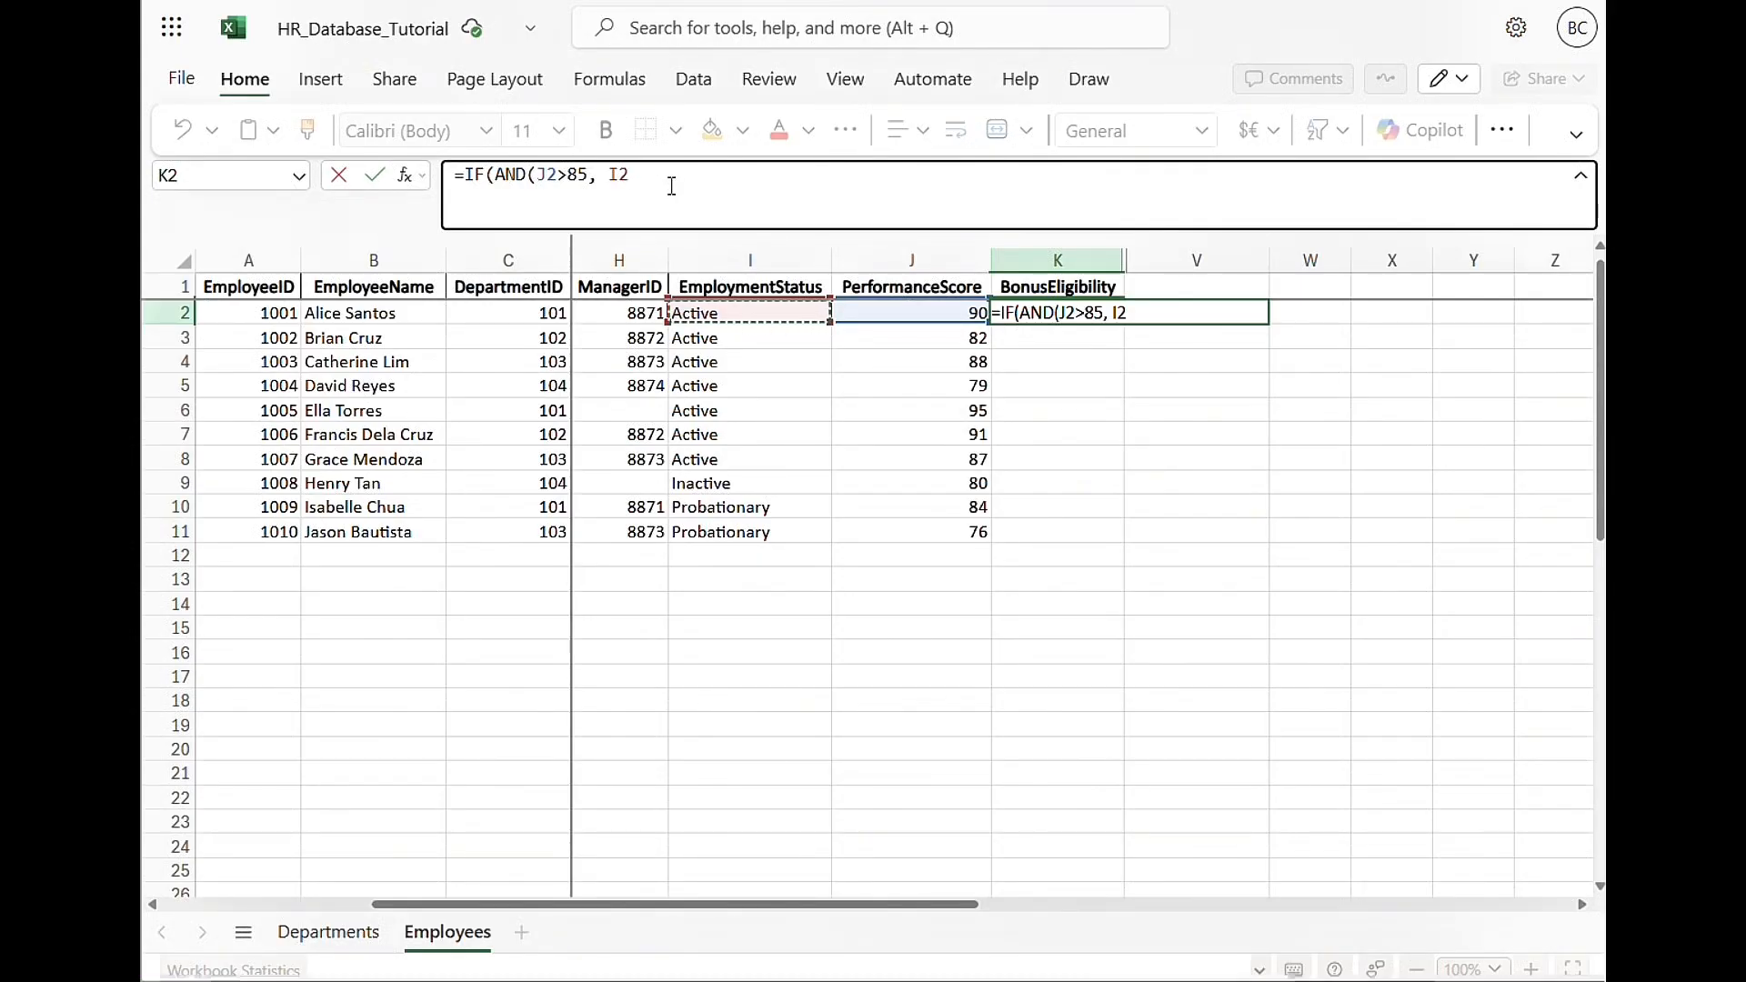
type("=")
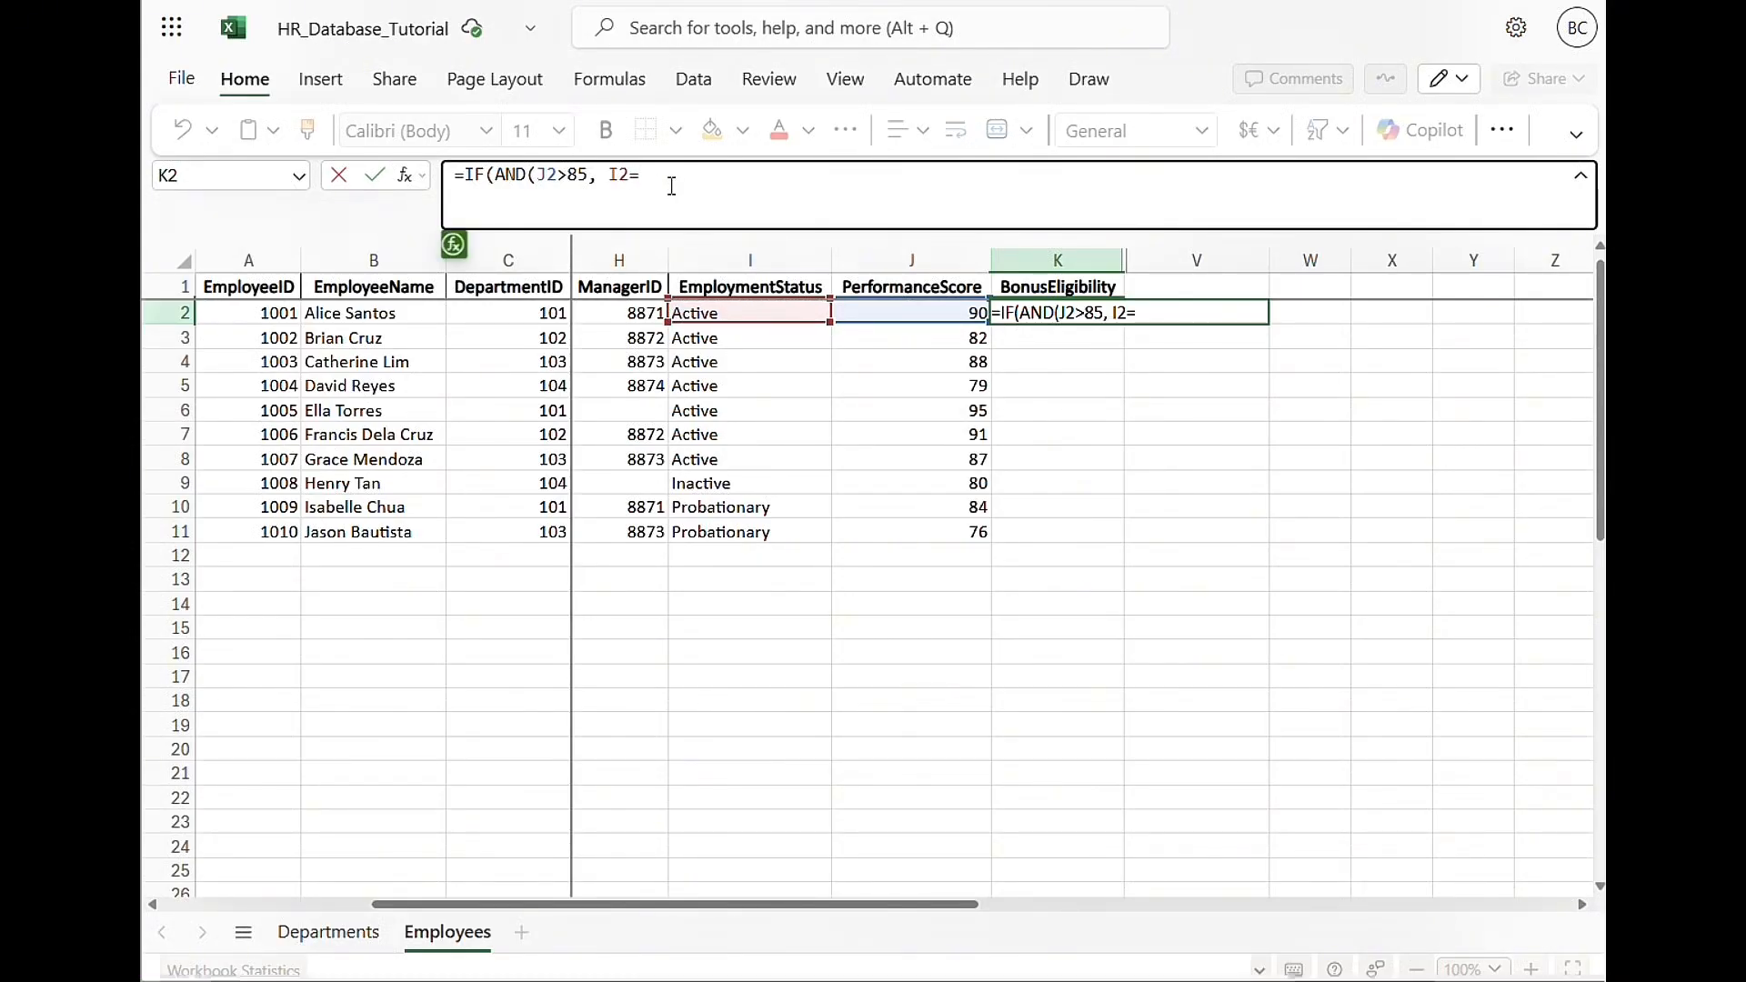
type("\"Active\"),")
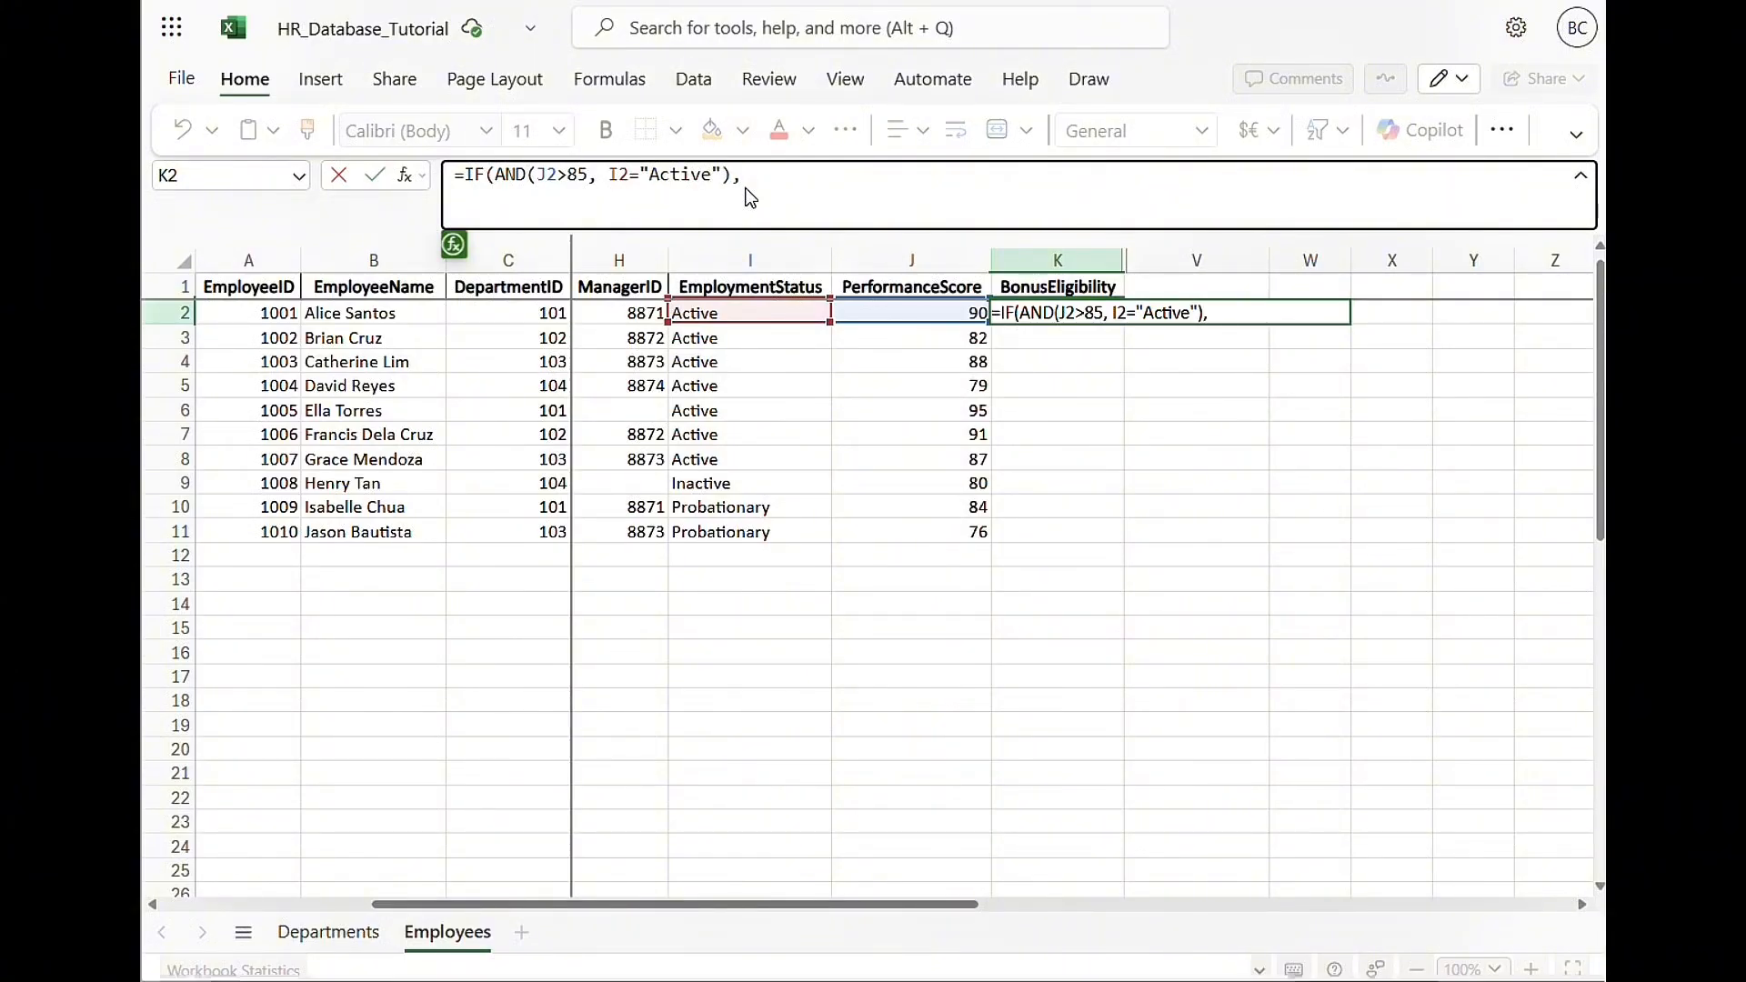
type(" \"Yes\",")
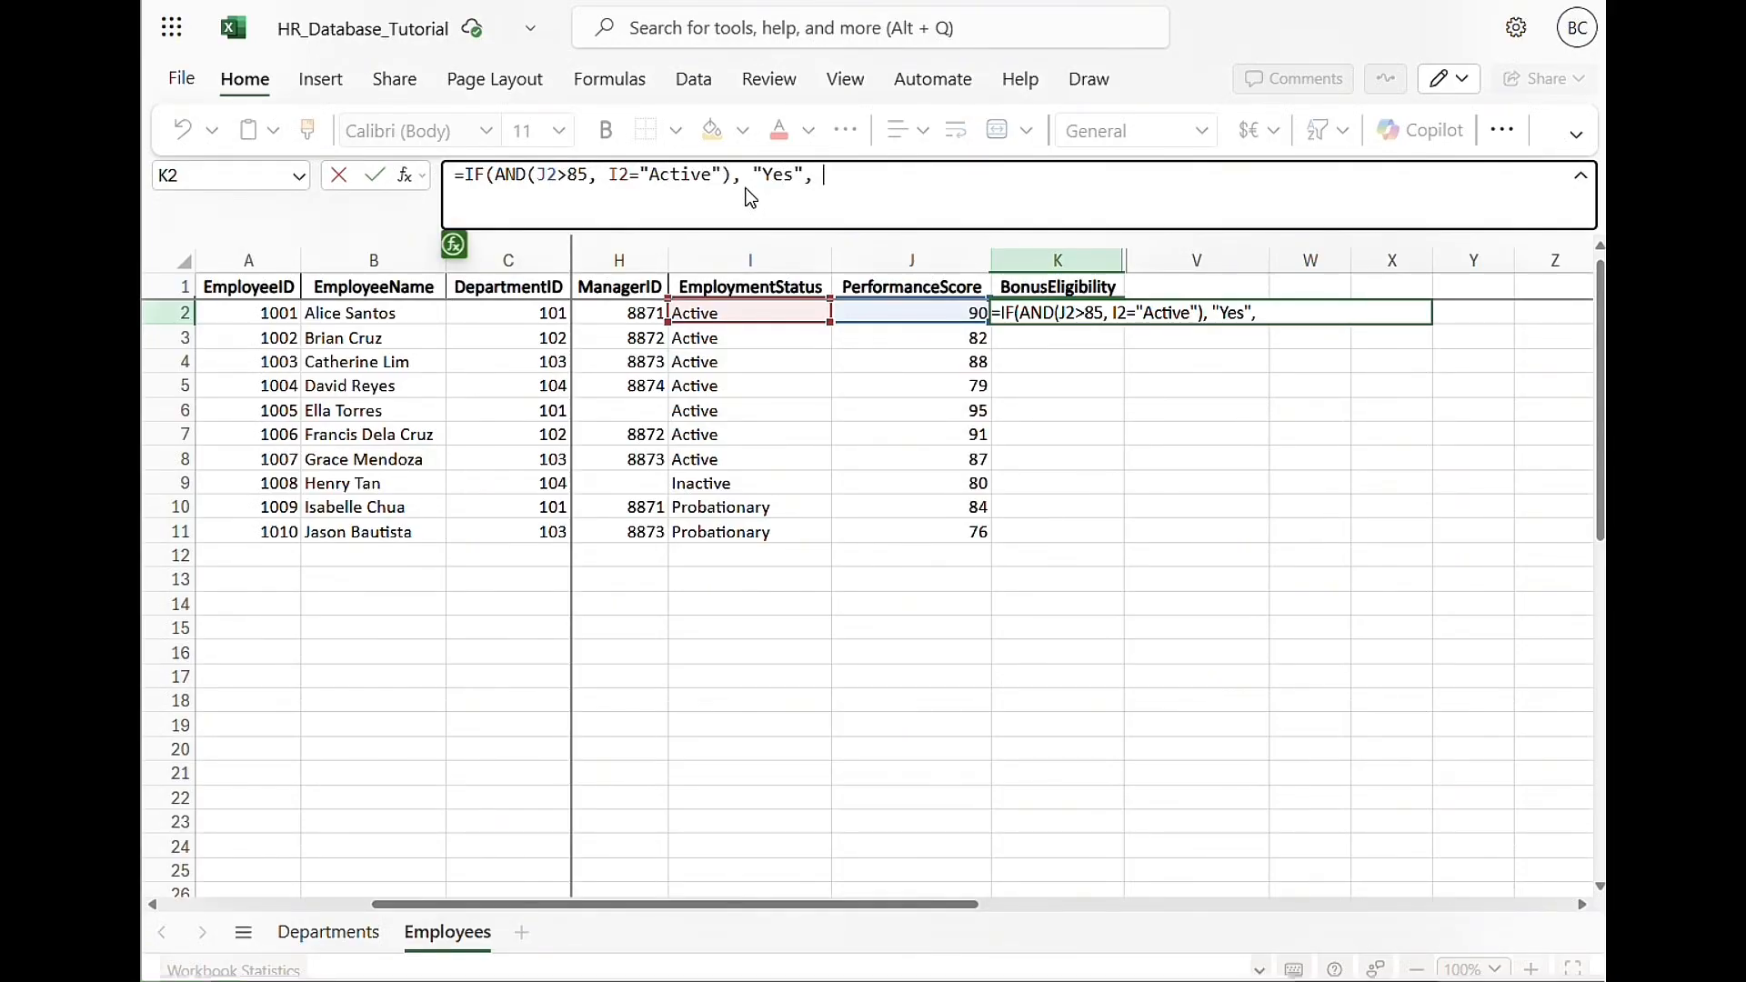
type(" \"No\")")
key("Return")
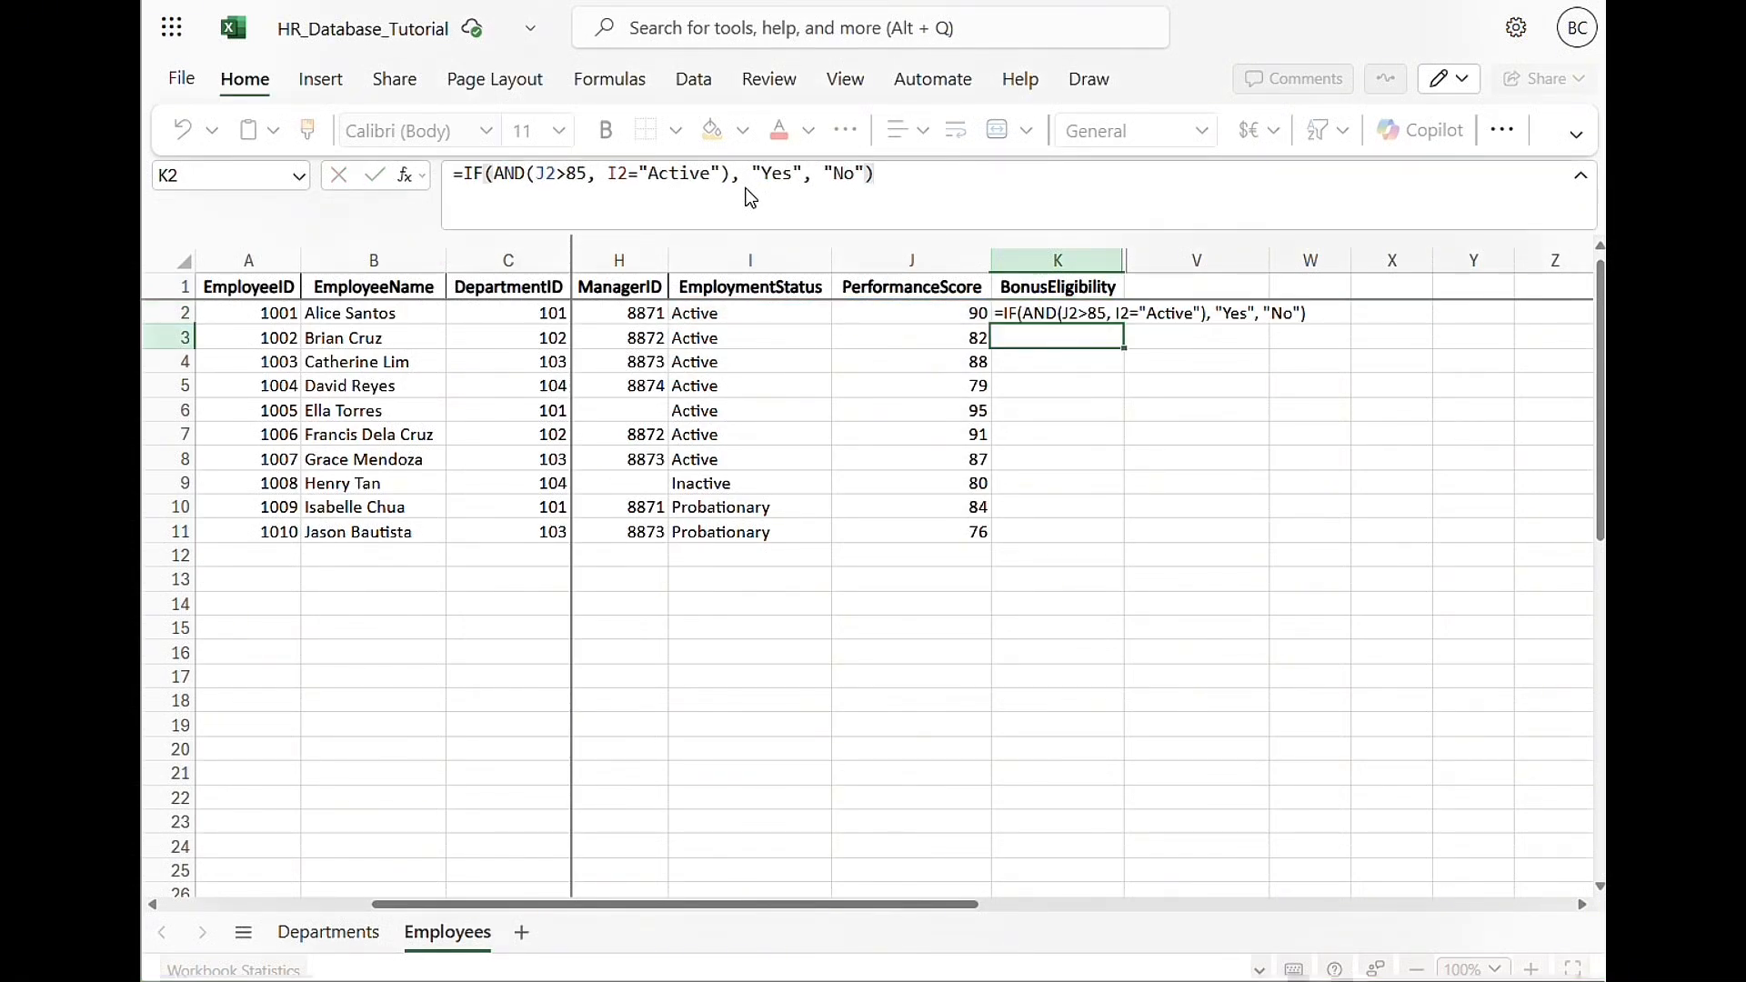
Fill the BonusEligibility formula from K2 down through K11 and check the formulas in K2 and K3
left_click(1009, 313)
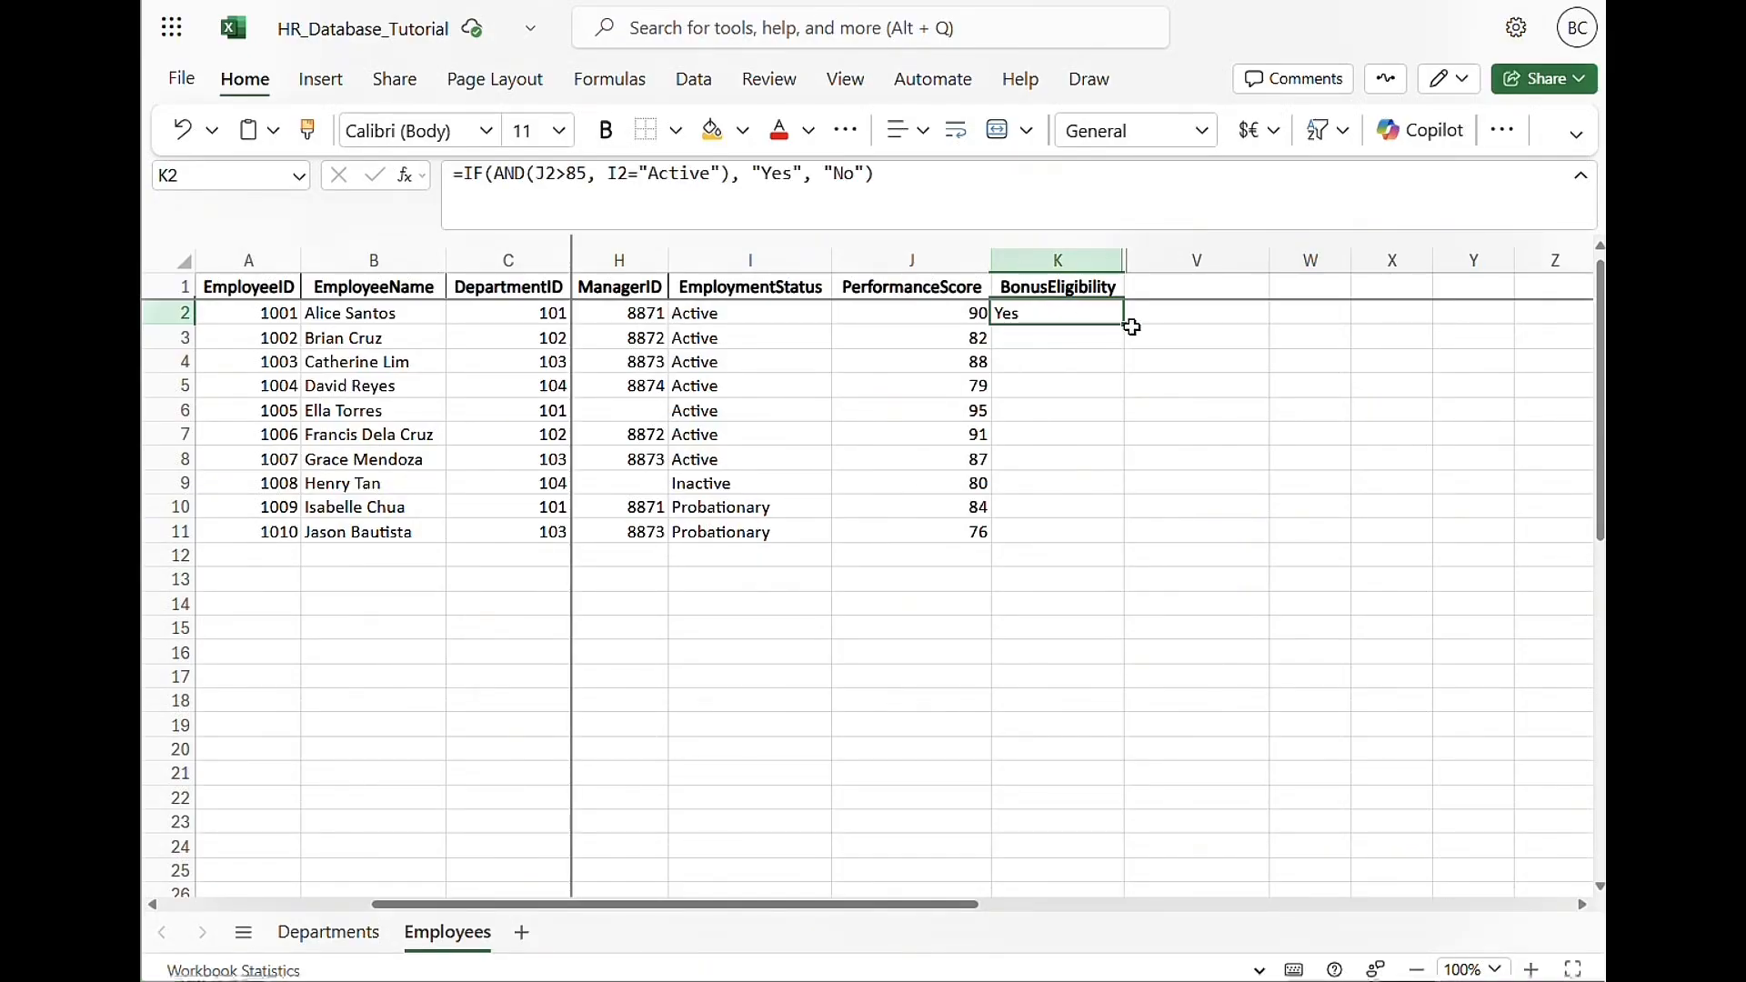
left_click_drag(1123, 321, 1117, 525)
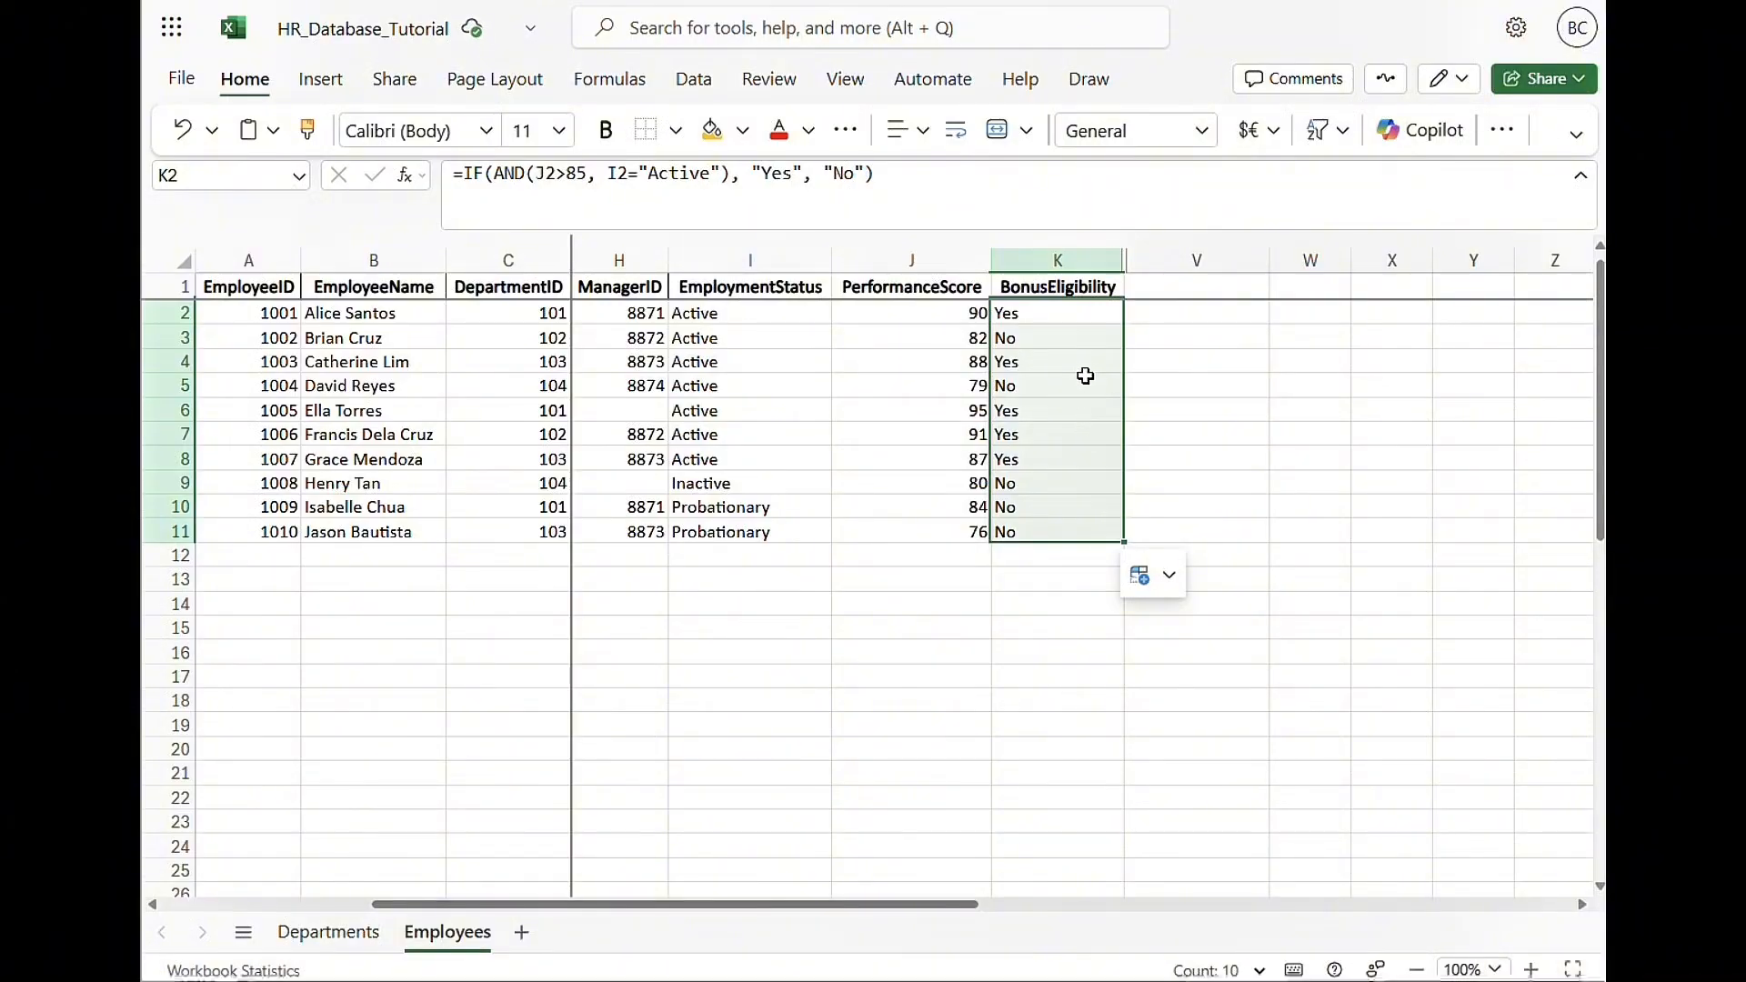
left_click(1107, 317)
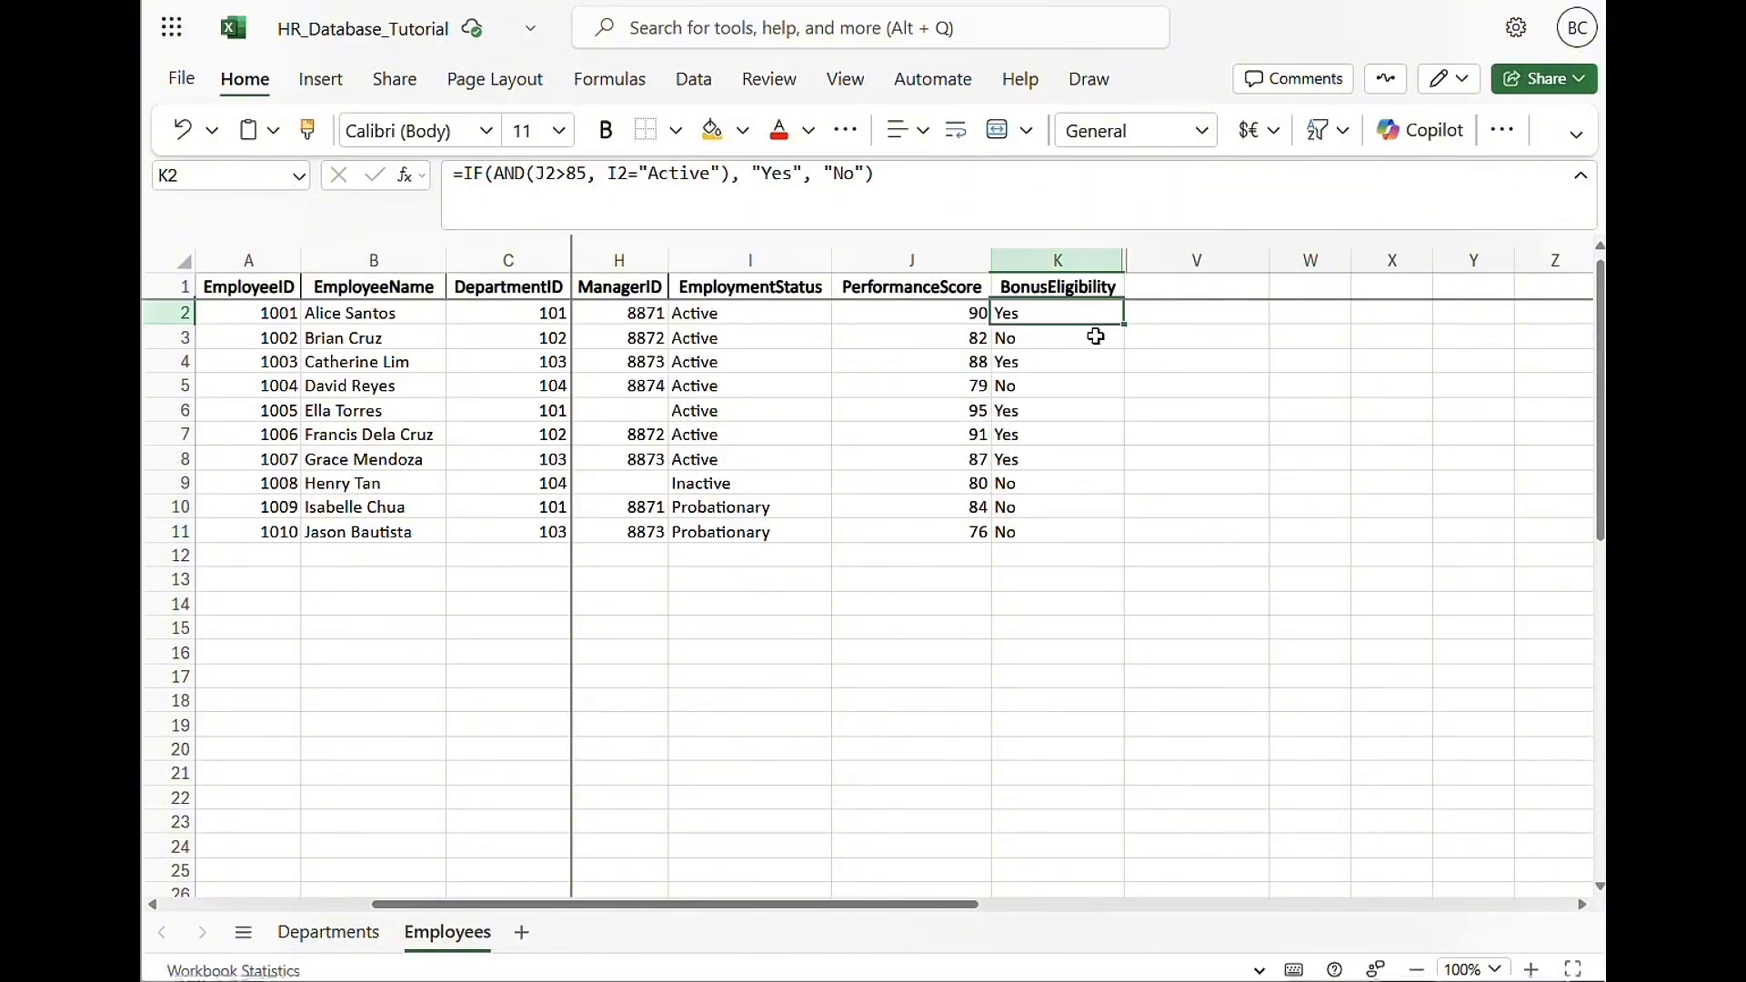
left_click(1081, 344)
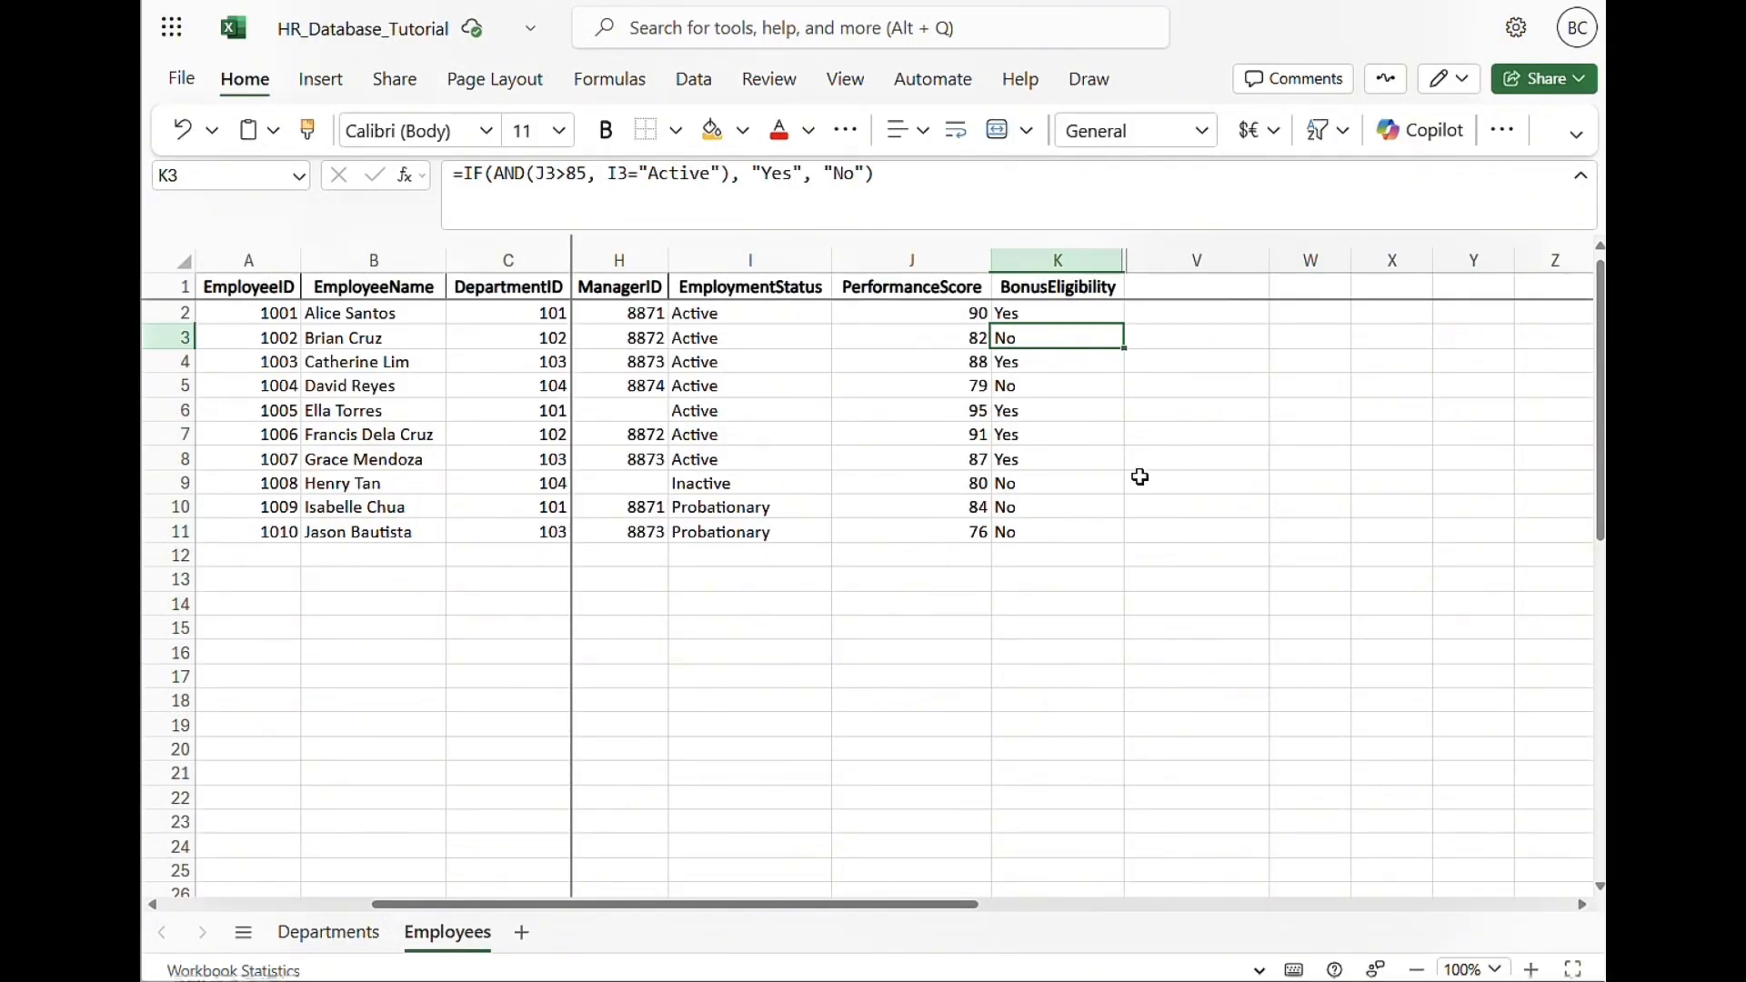
left_click(1182, 477)
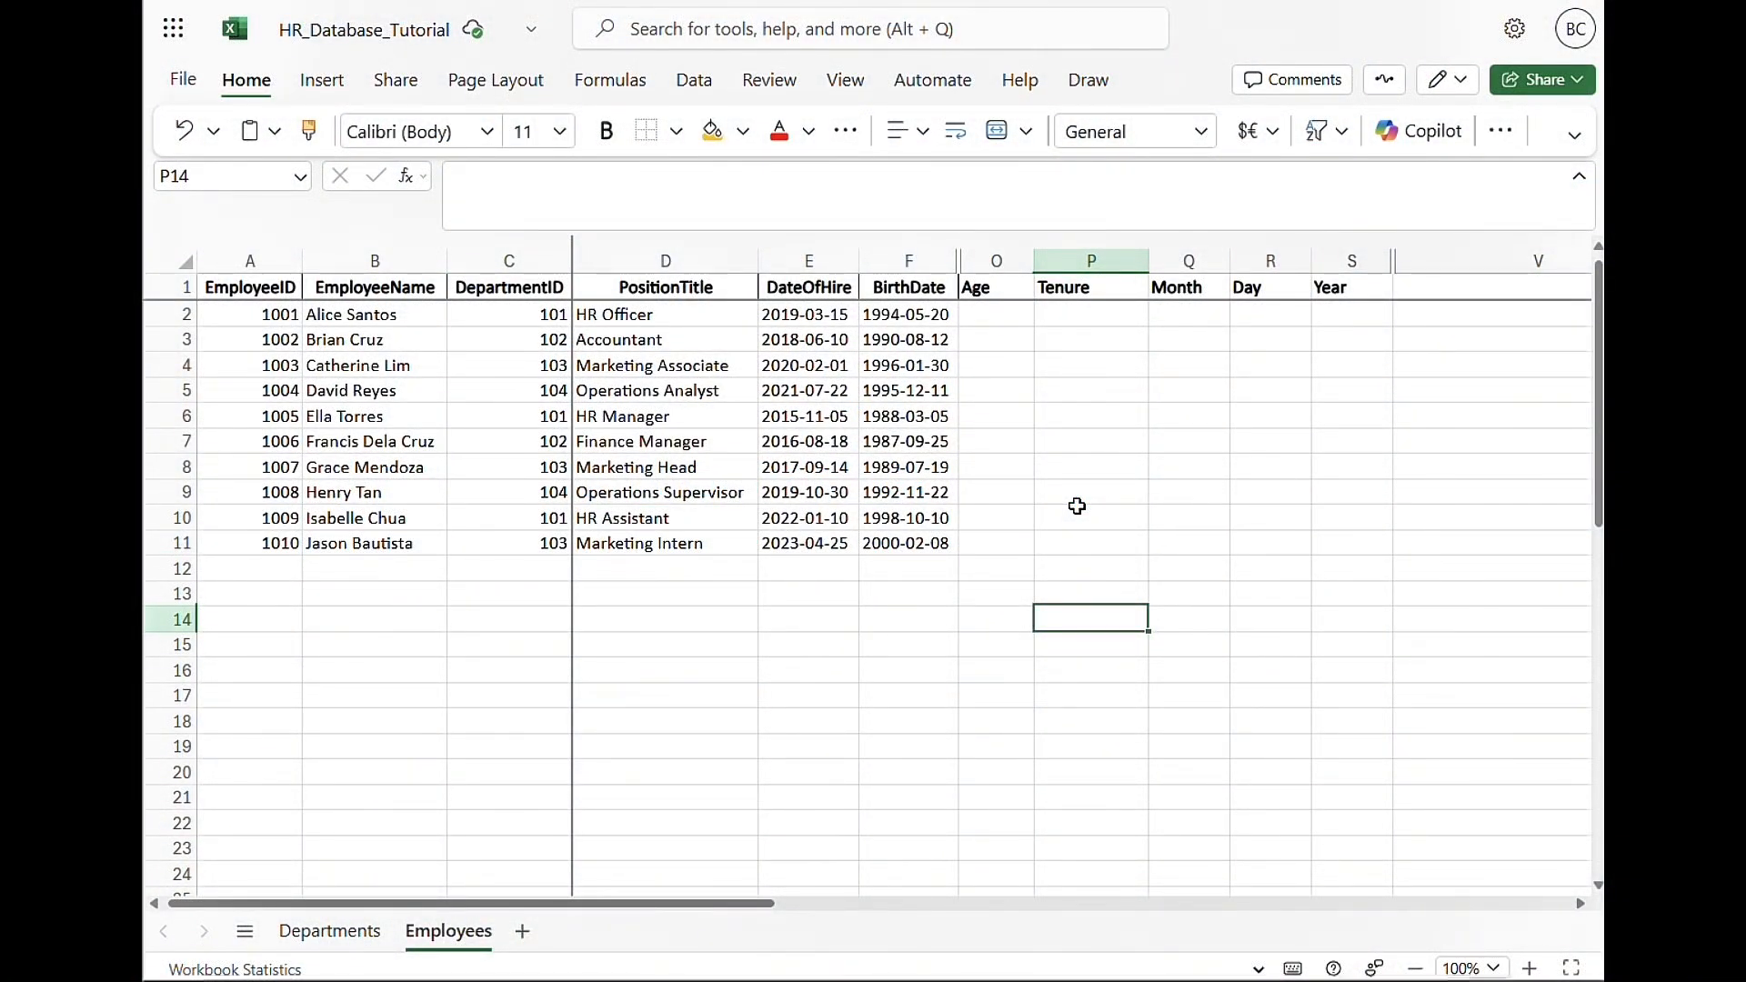
Start the Age formula in O2 with an IF that returns " " when the BirthDate in F2 equals " "
left_click(1003, 333)
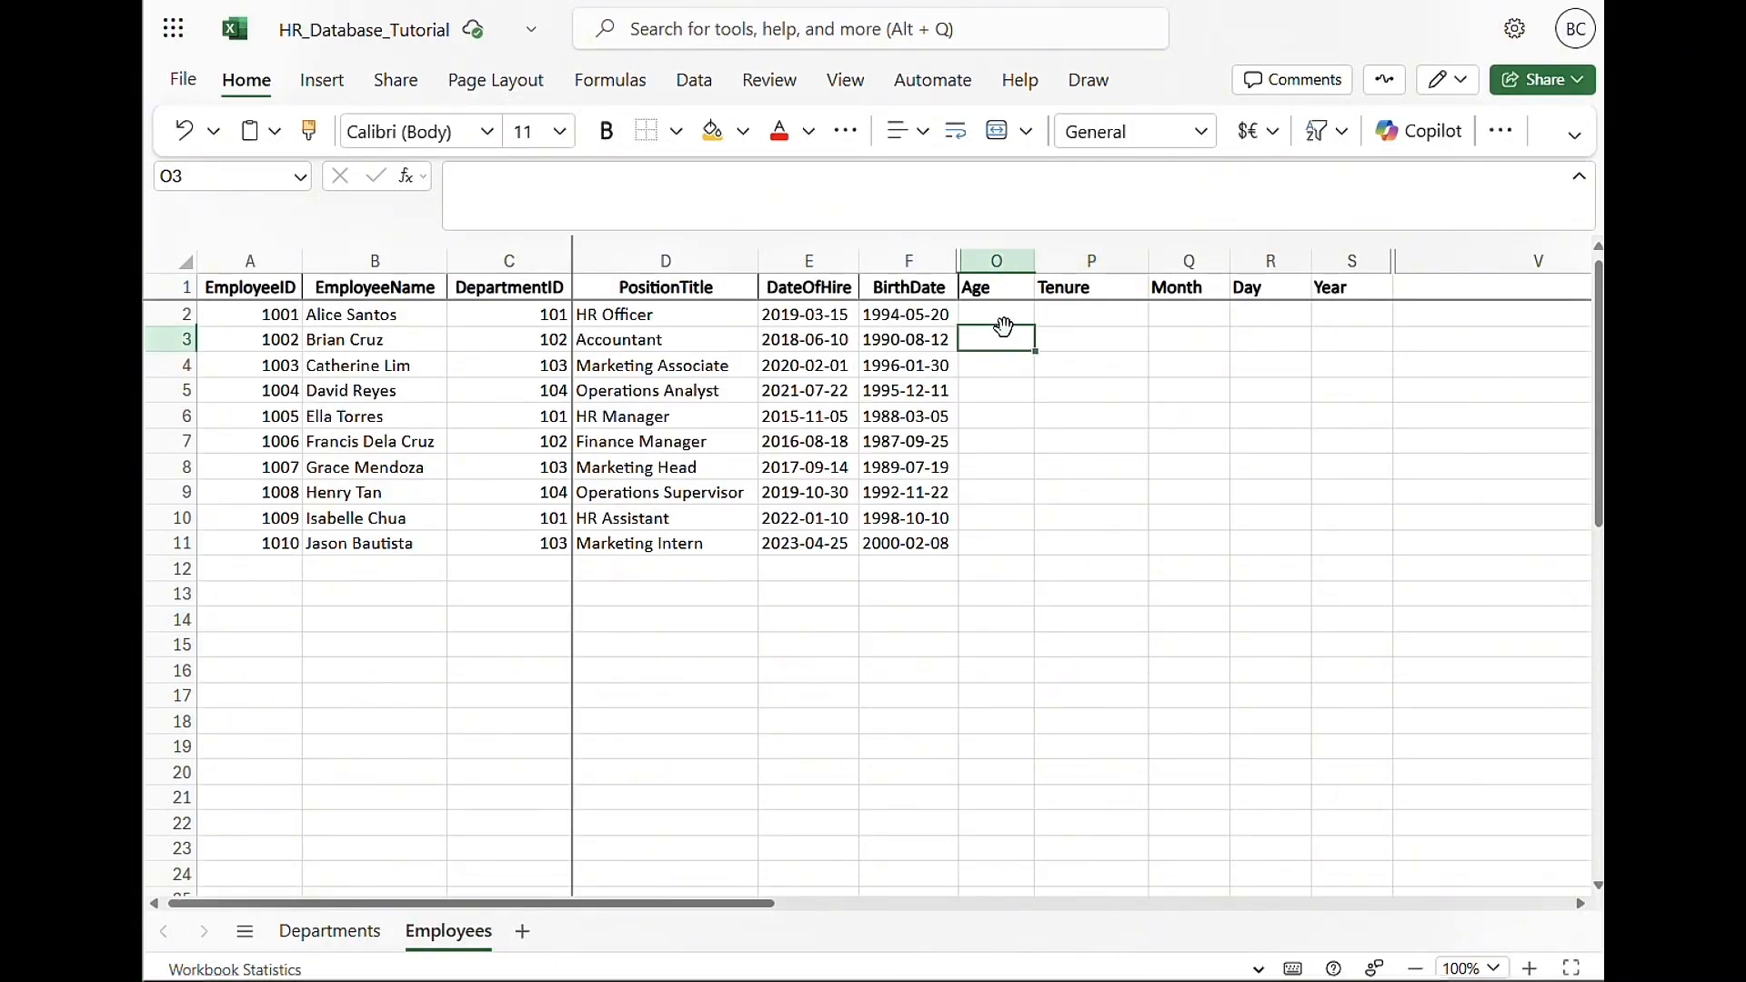
left_click(1062, 496)
left_click(962, 309)
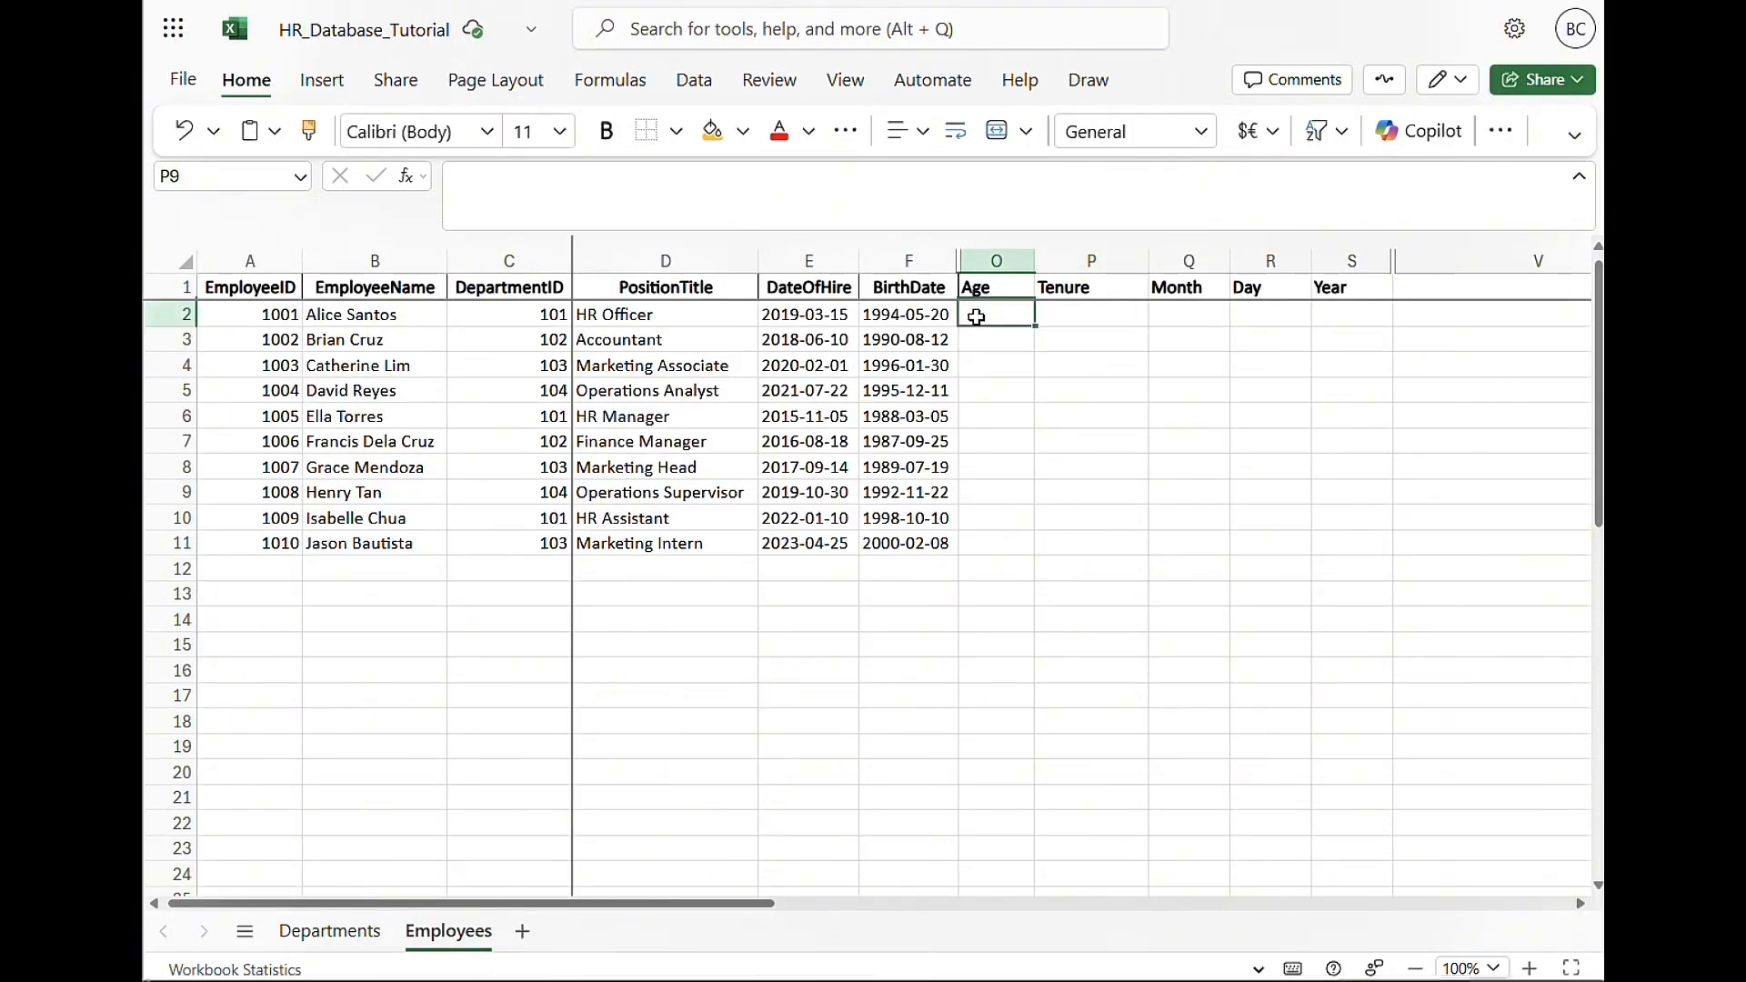
left_click(797, 176)
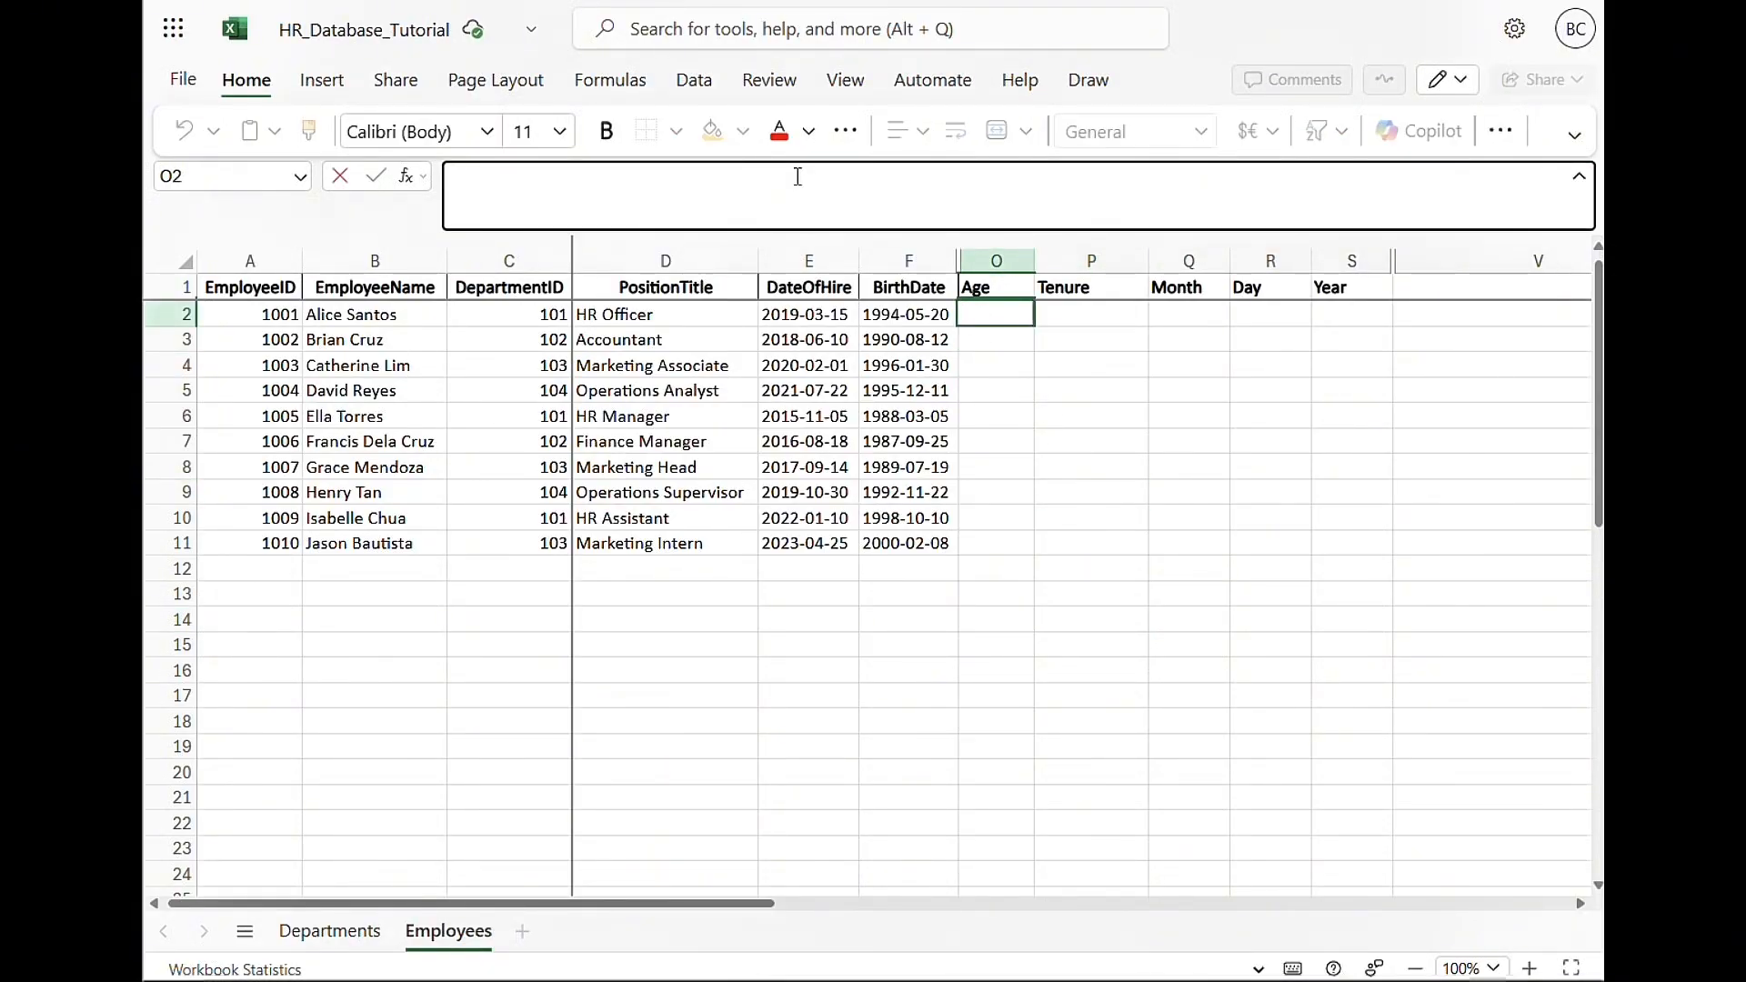
type("=")
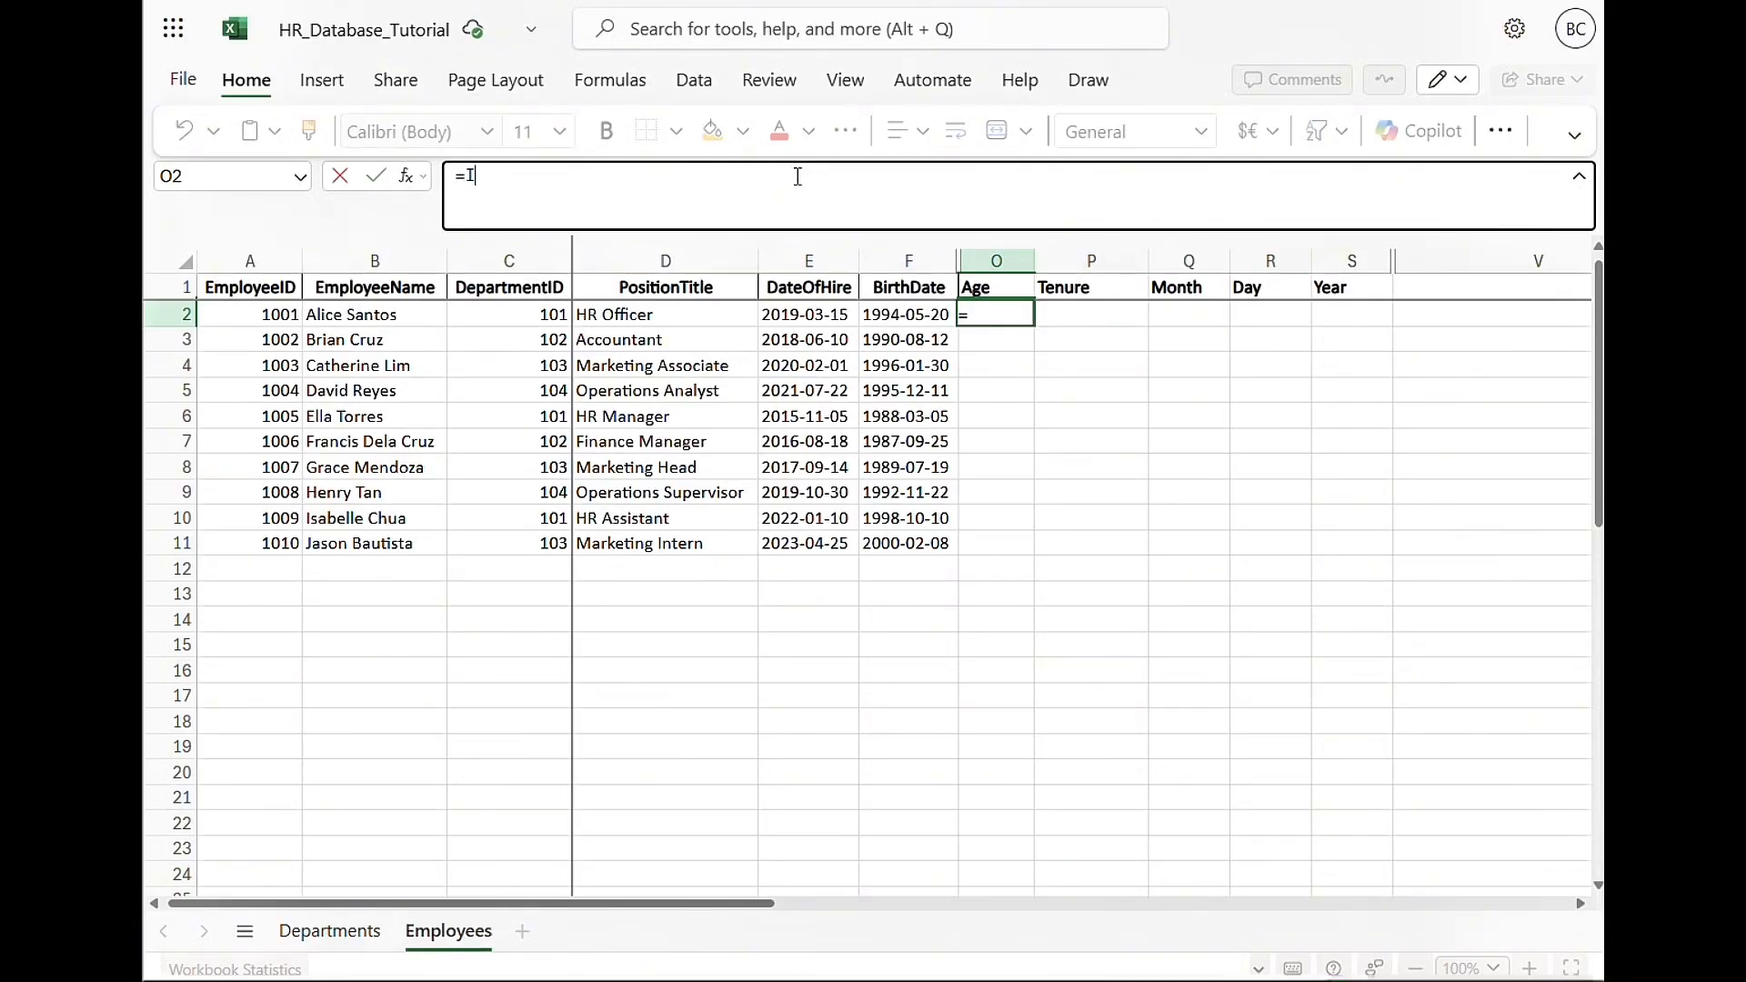
type("IF(")
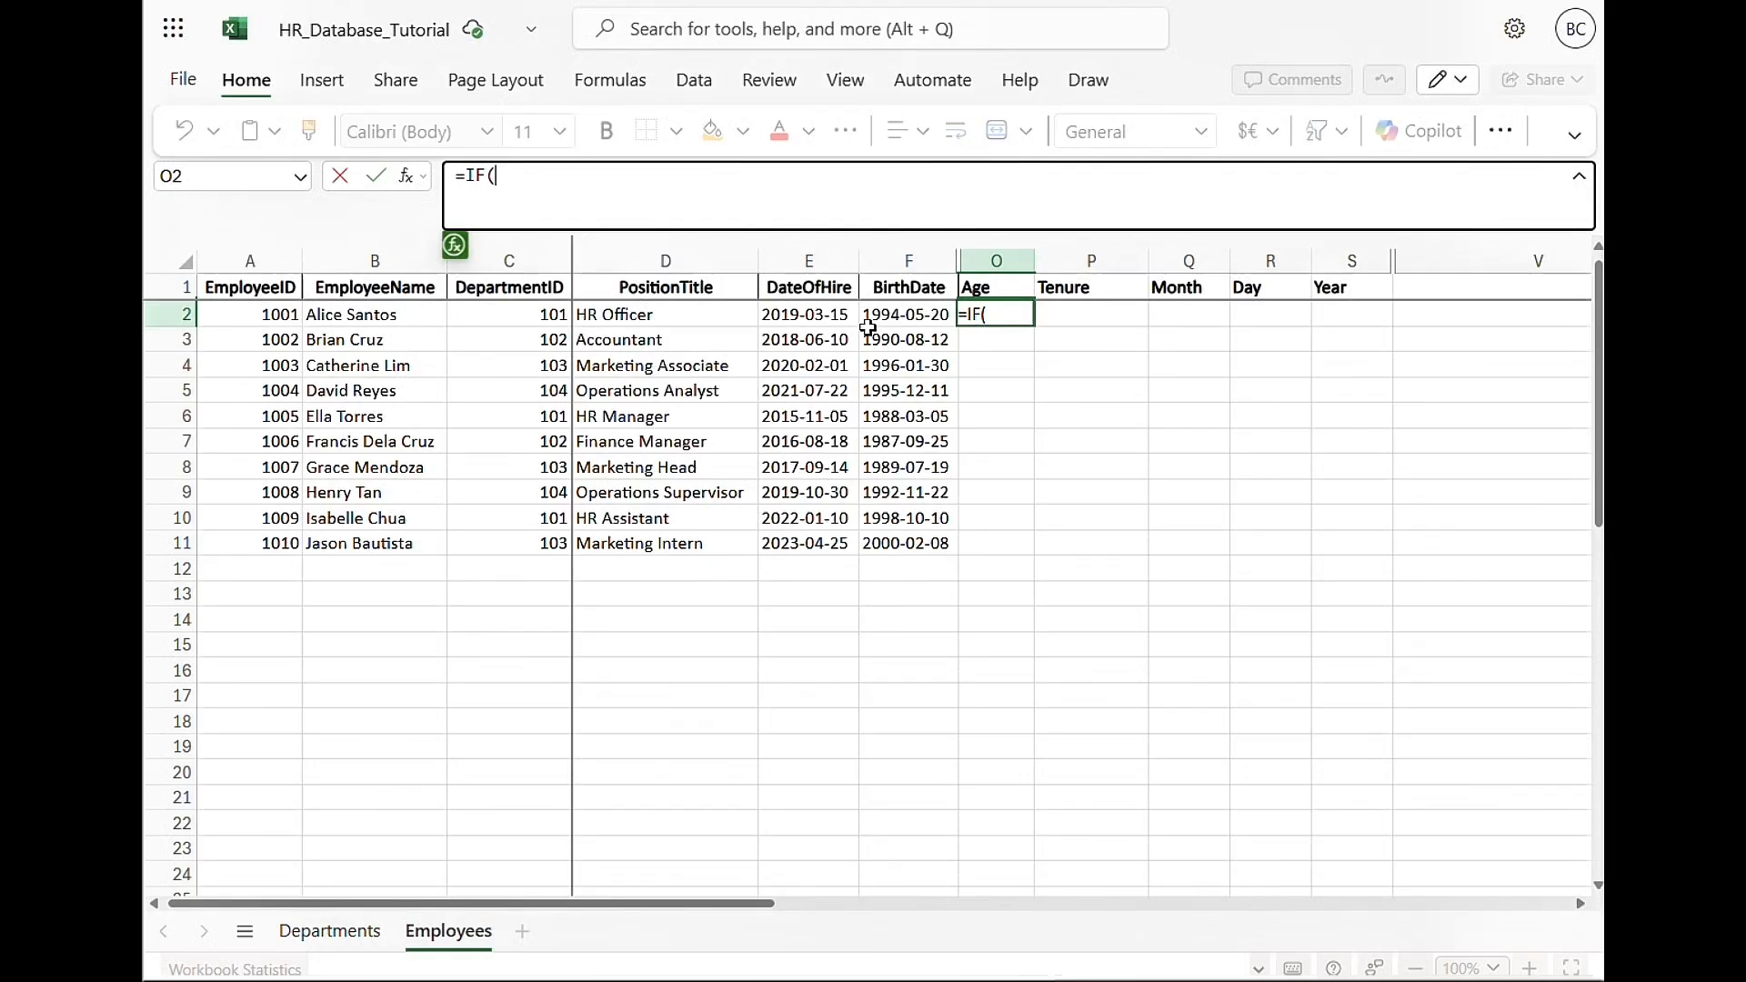
left_click(900, 320)
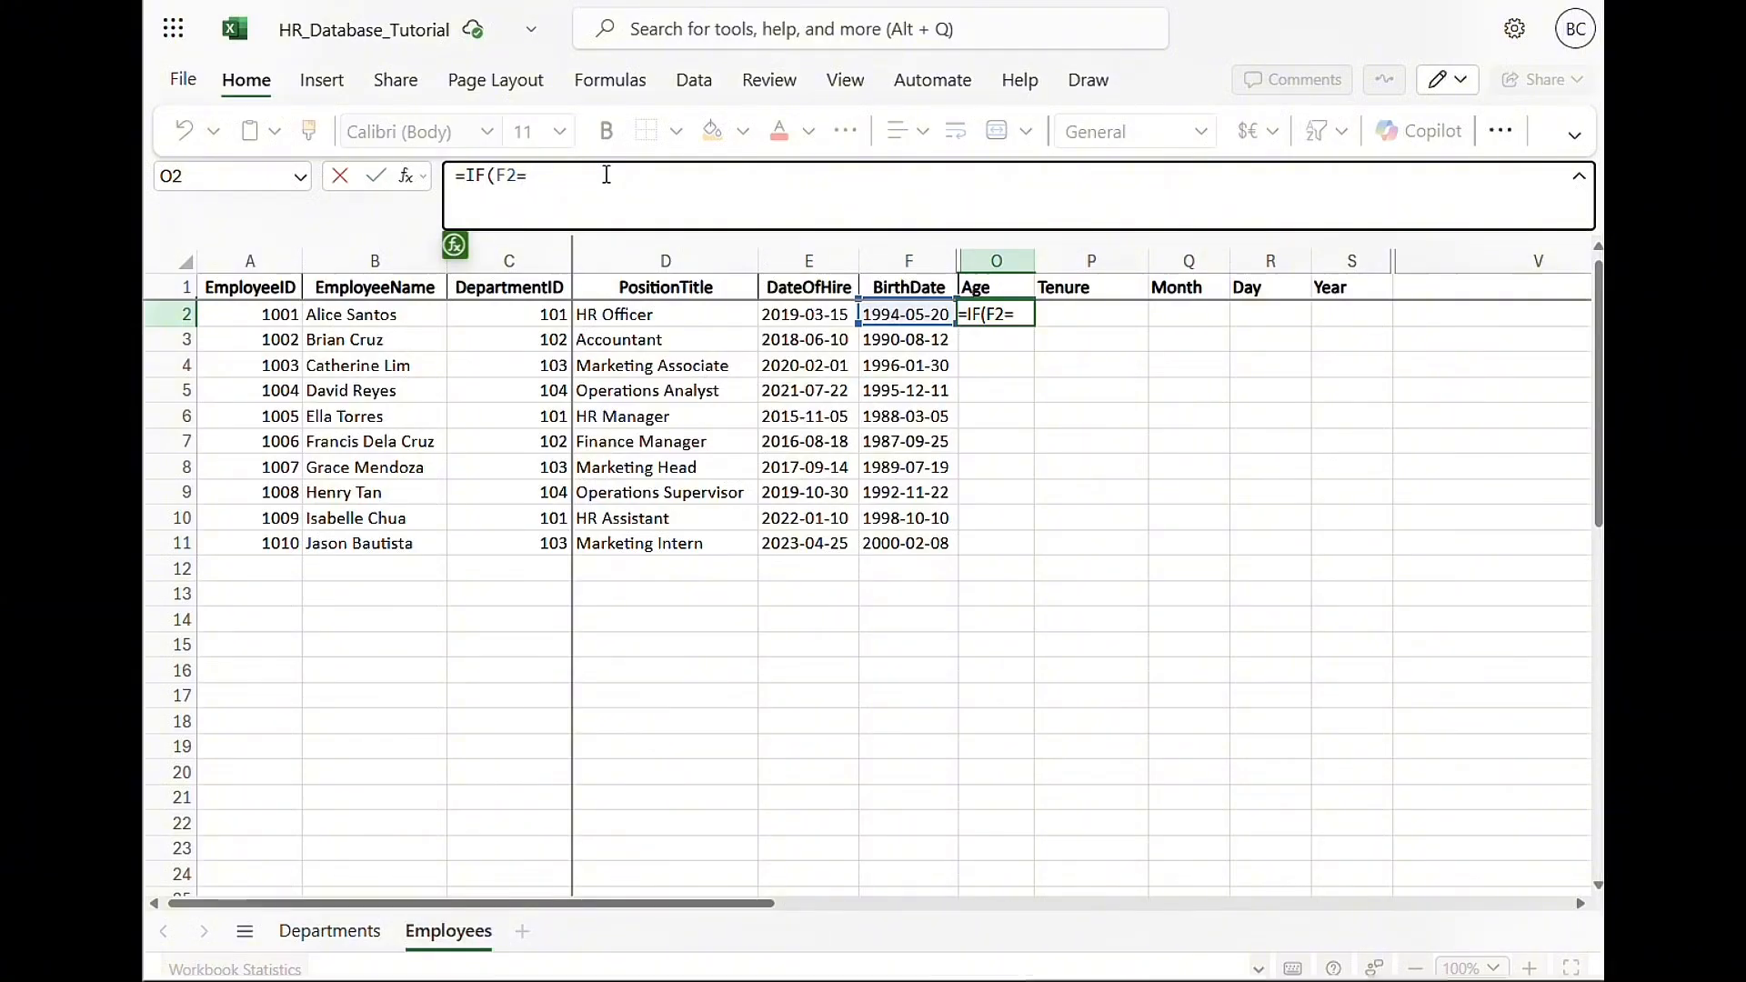
type("=\"")
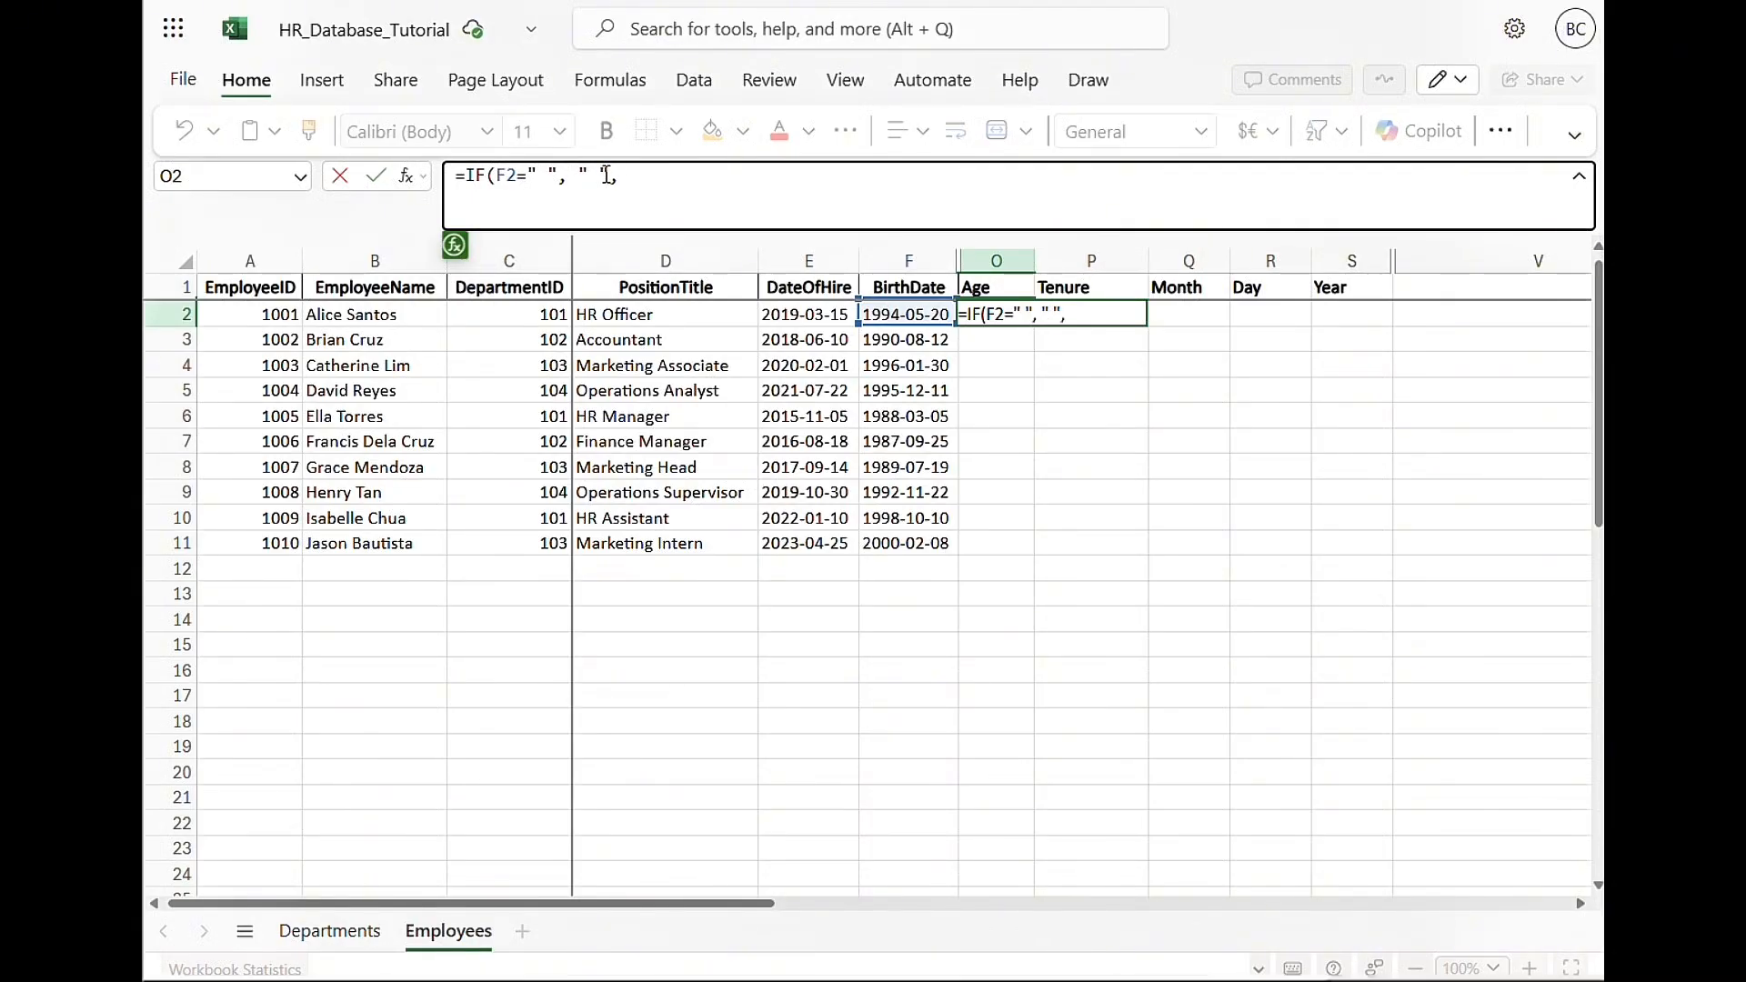
Complete the O2 formula with DATEDIF from the BirthDate in F2 to TODAY(), using the unit "Y" for full years
type("\", \" \", DAT")
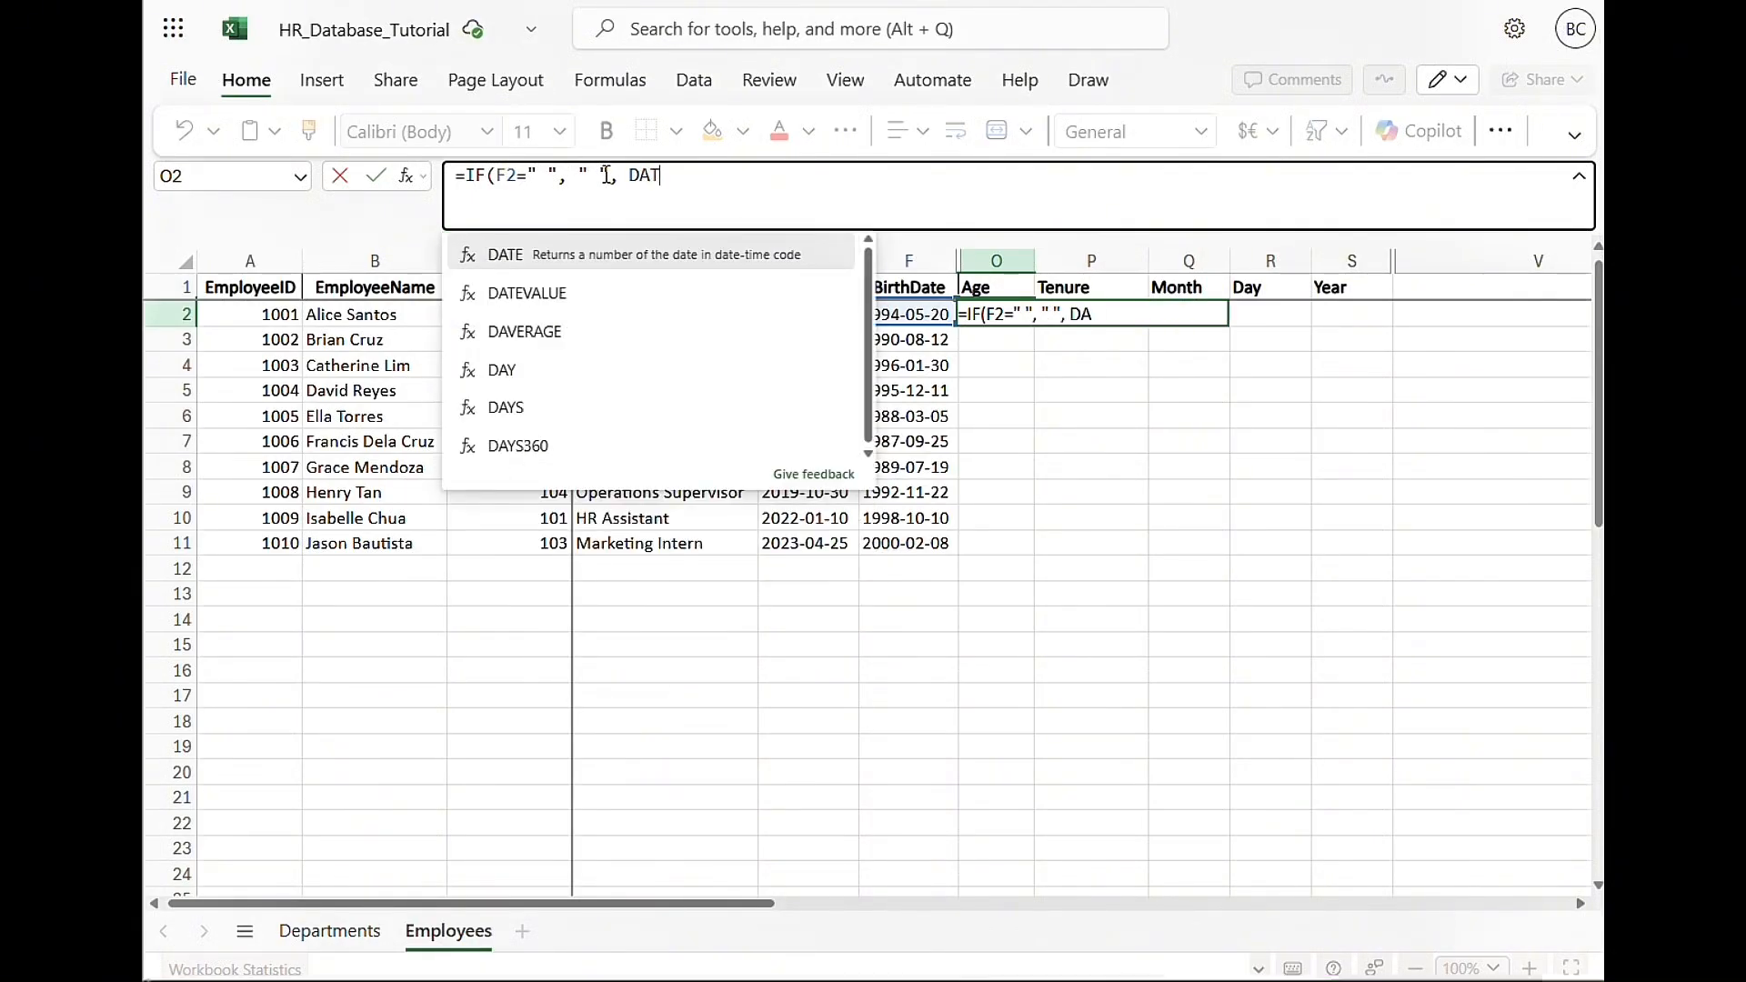
type("EDIF(")
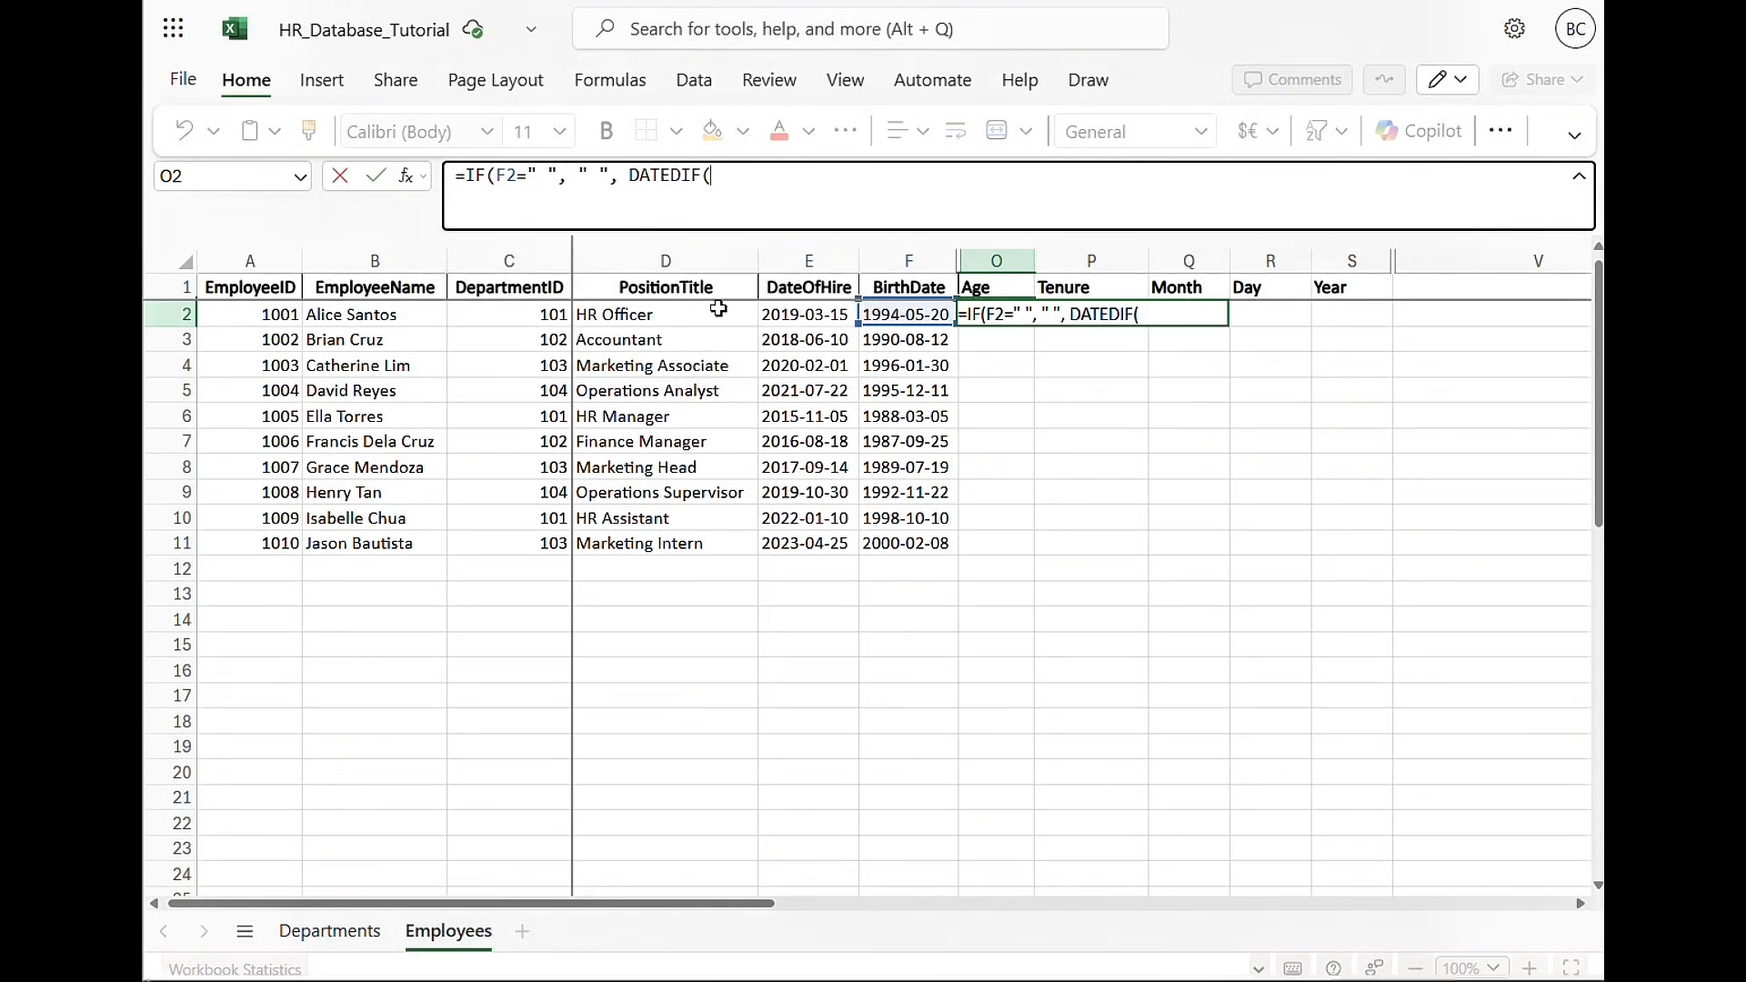
left_click(878, 312)
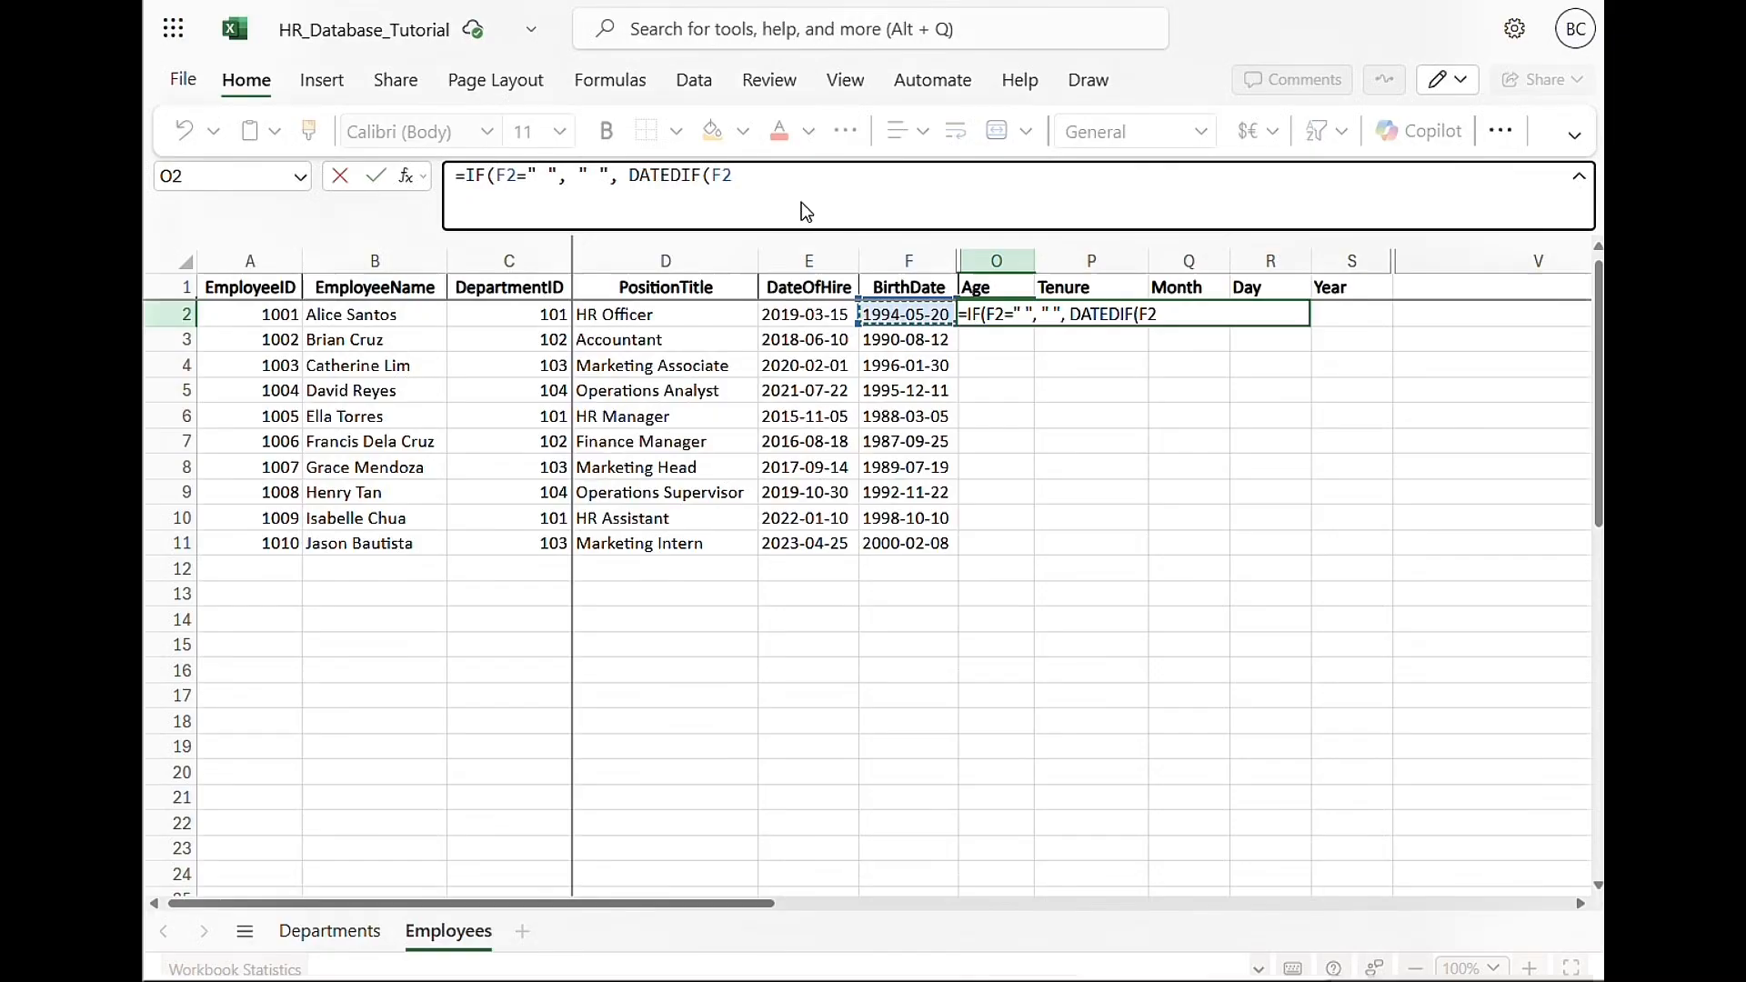
type(", TODAY")
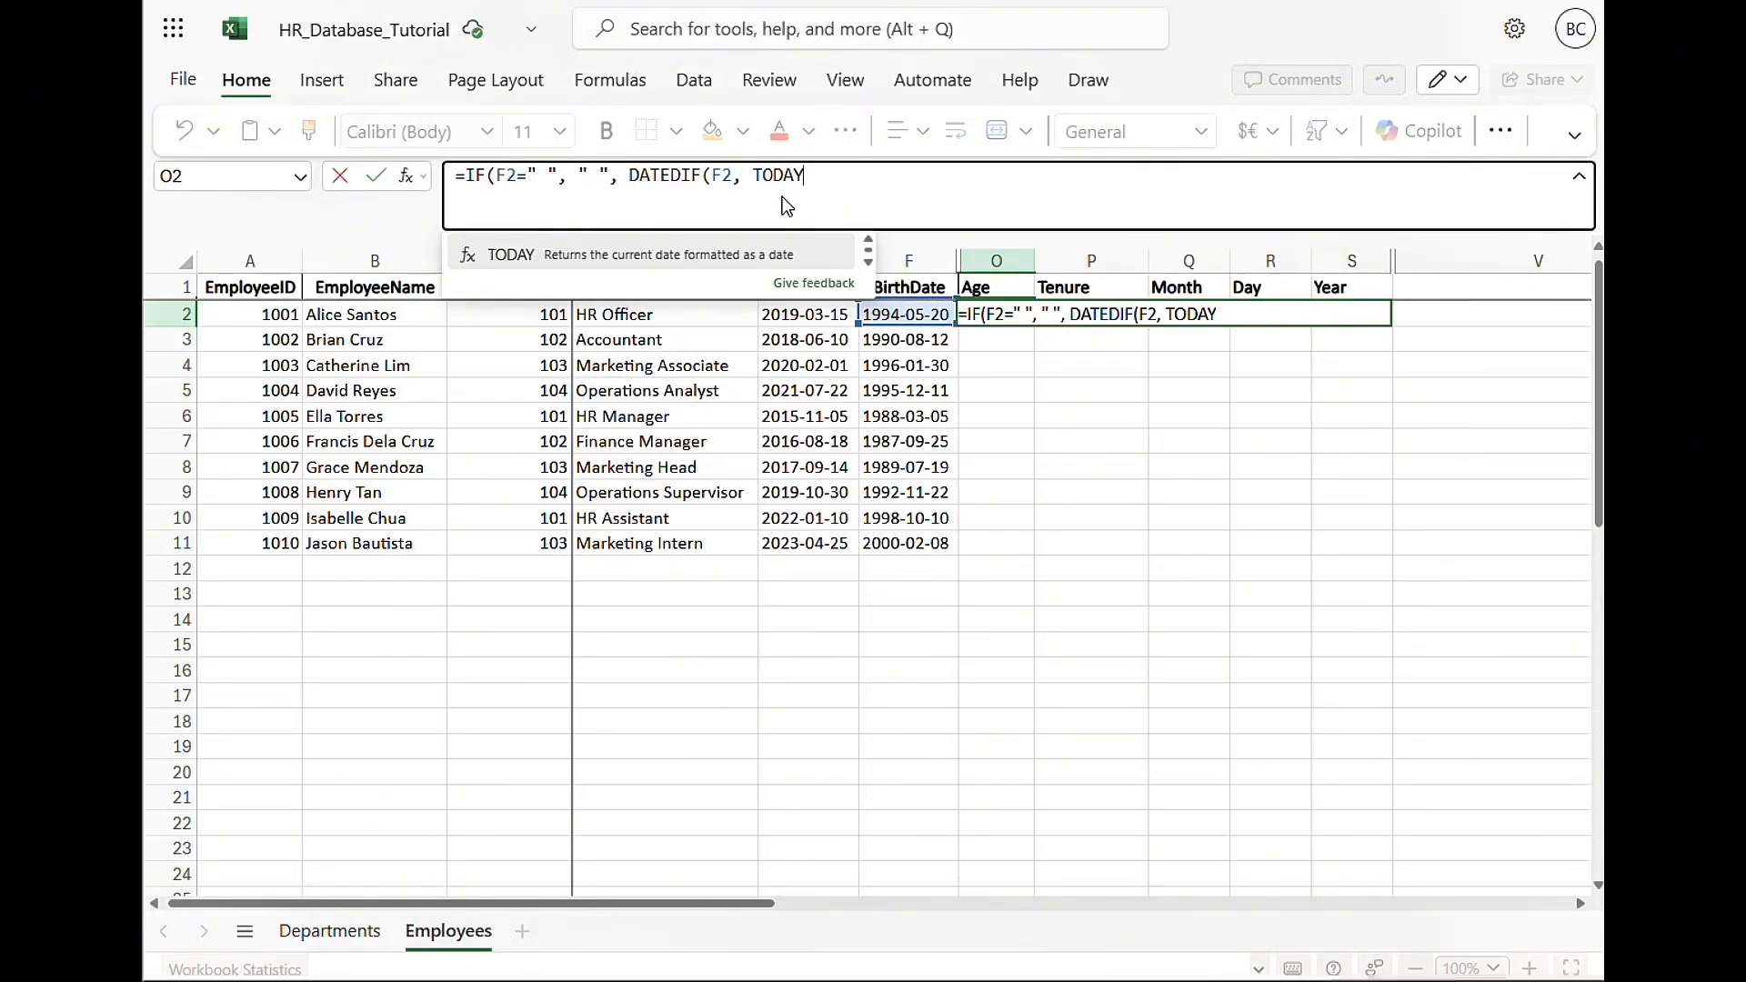
type("(),")
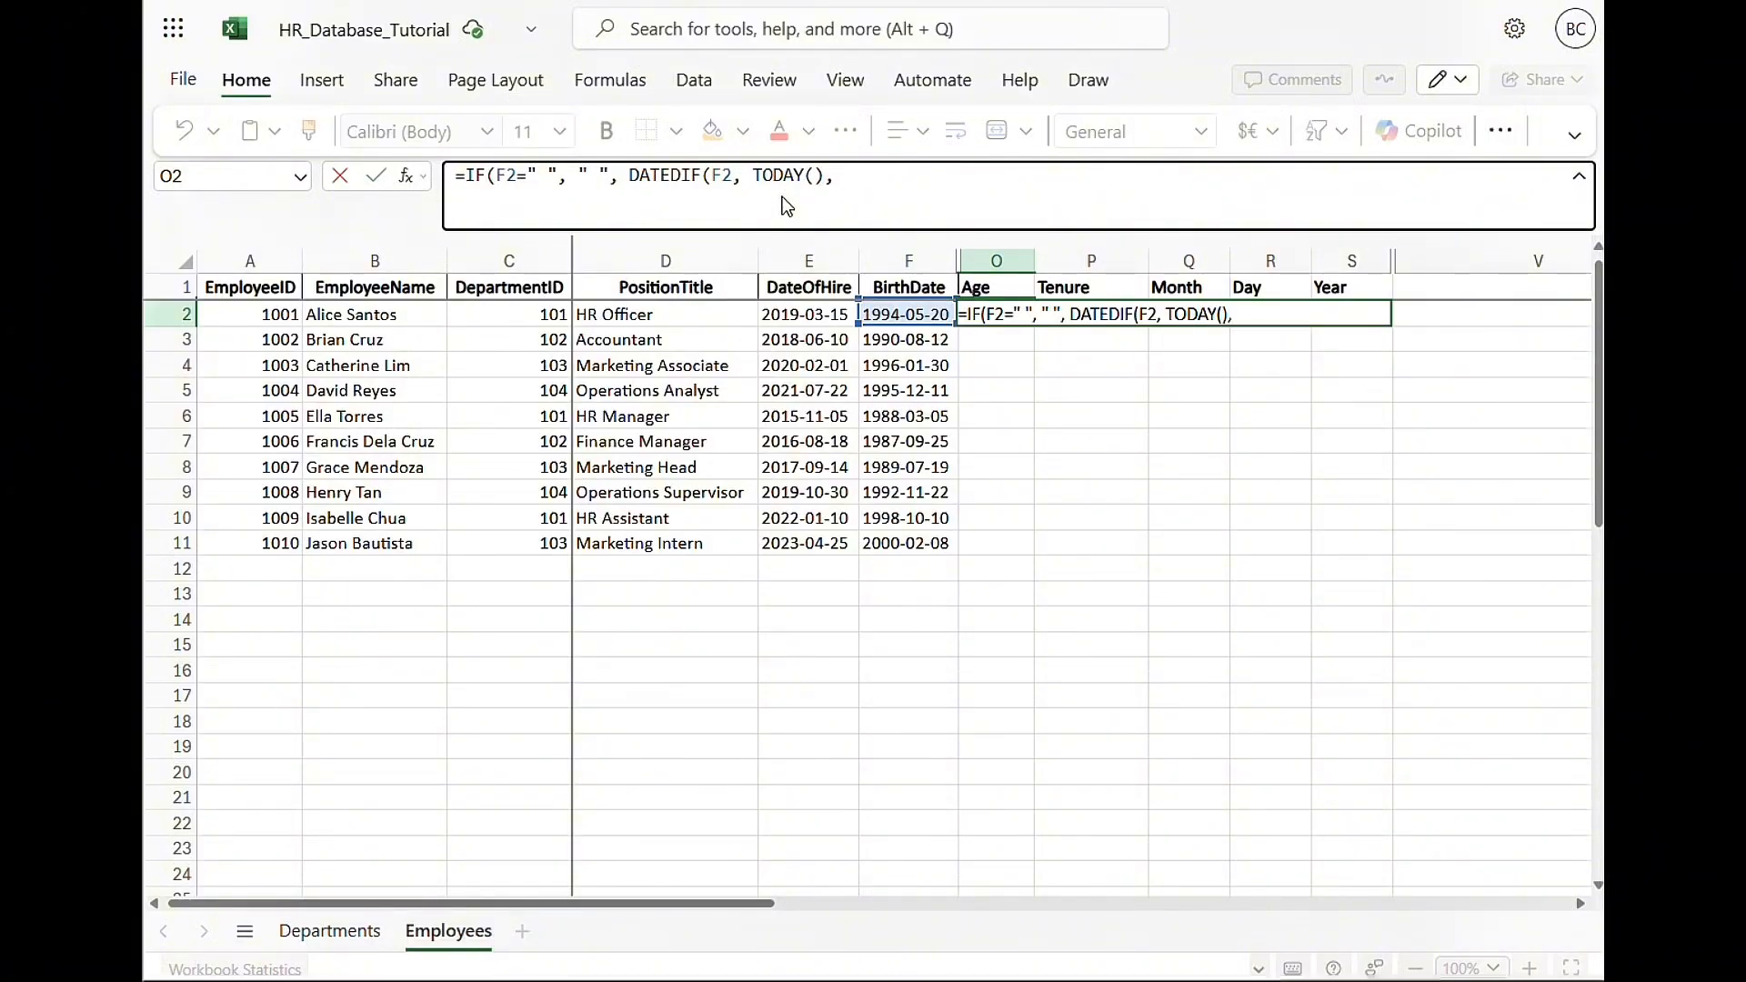
type(" \"Y\"")
type(")")
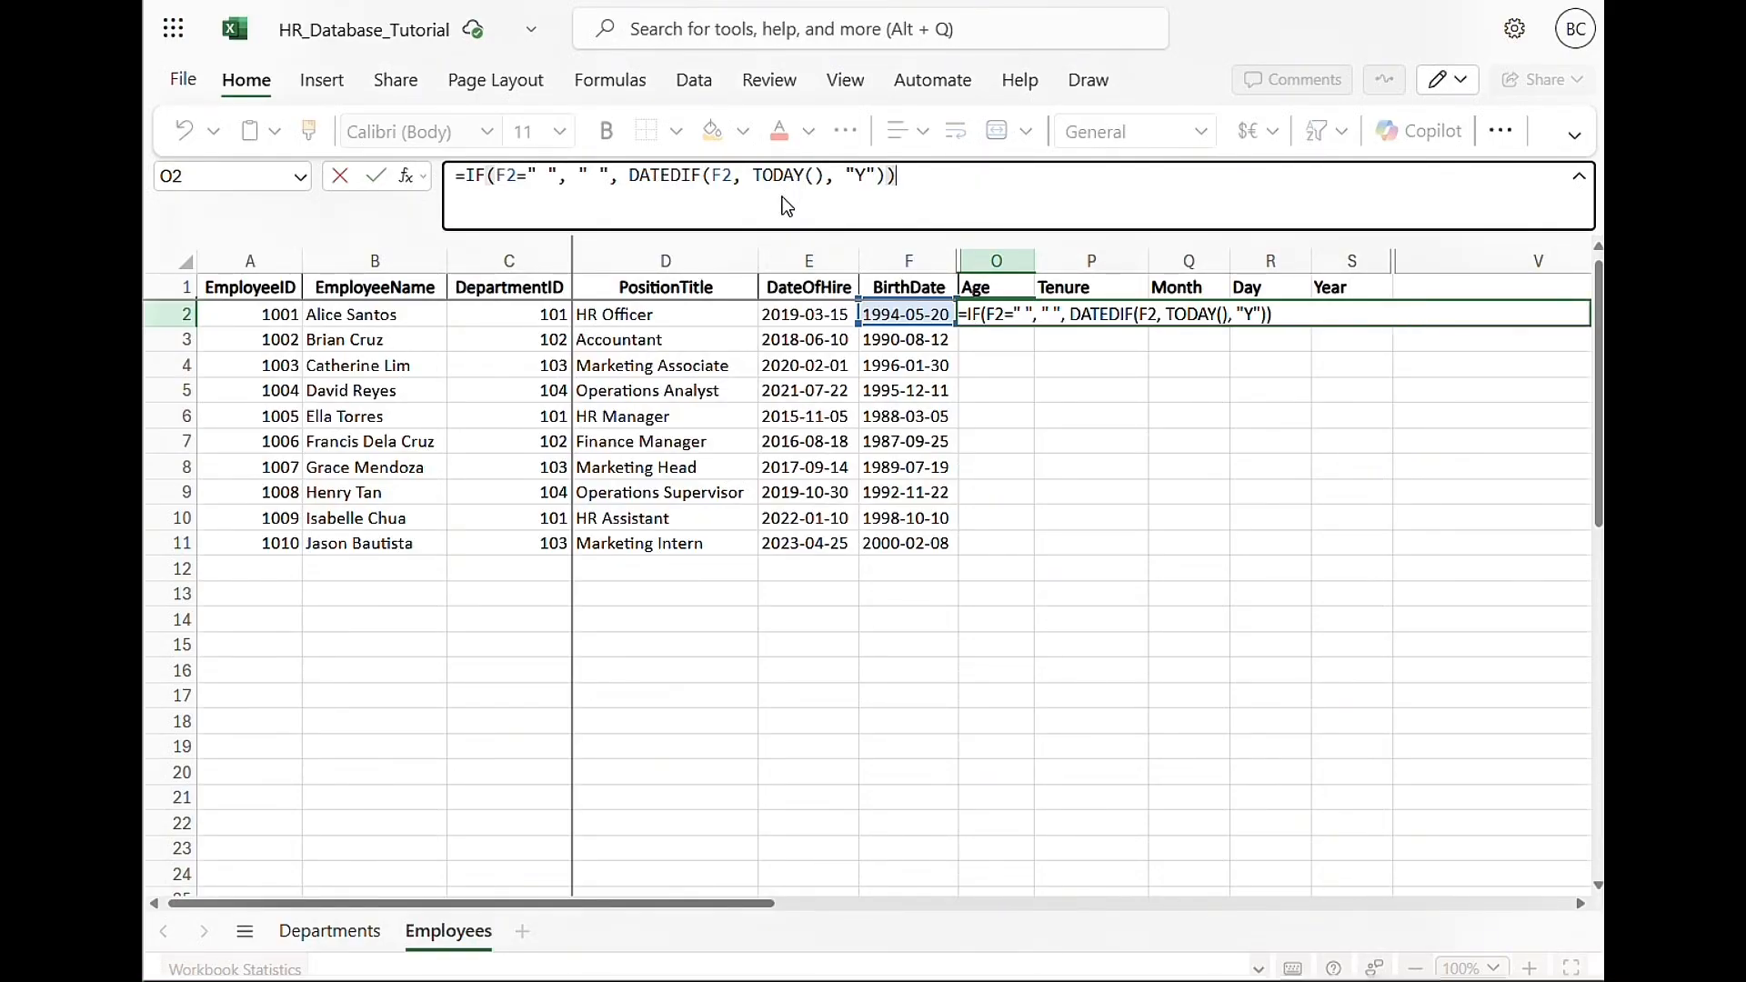
key("Return")
Fill the Age formula from O2 down through O11
left_click(1028, 319)
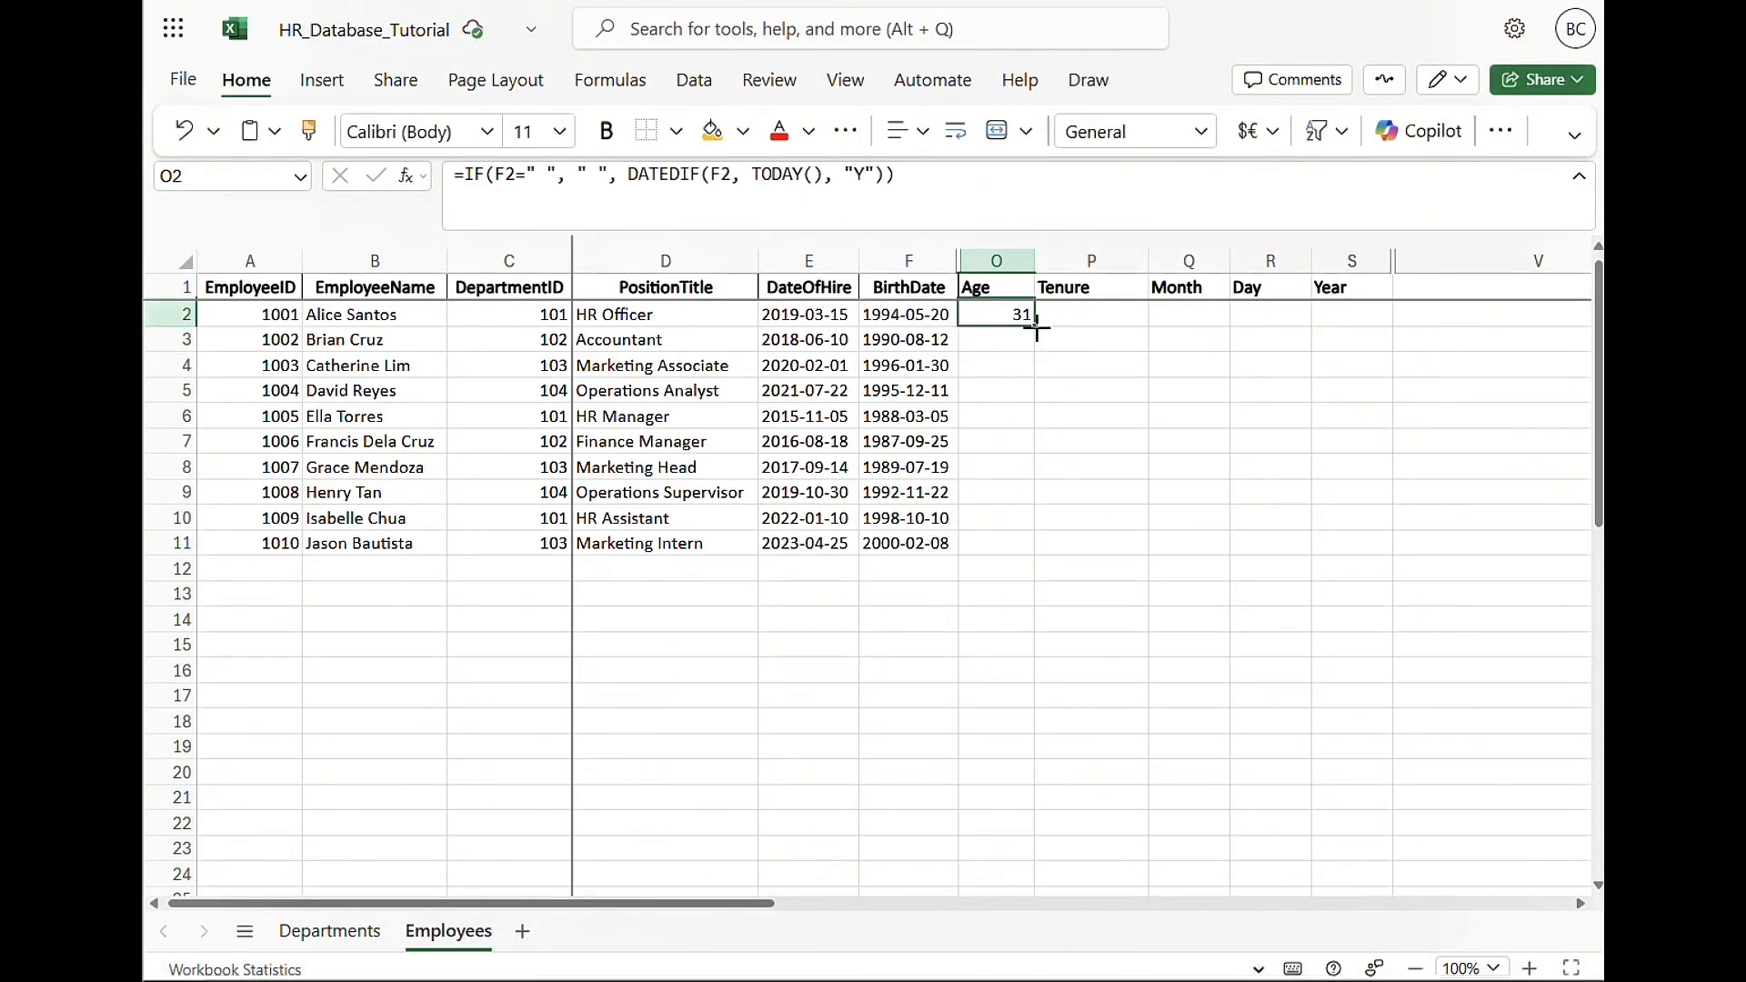
left_click_drag(1035, 325, 1025, 541)
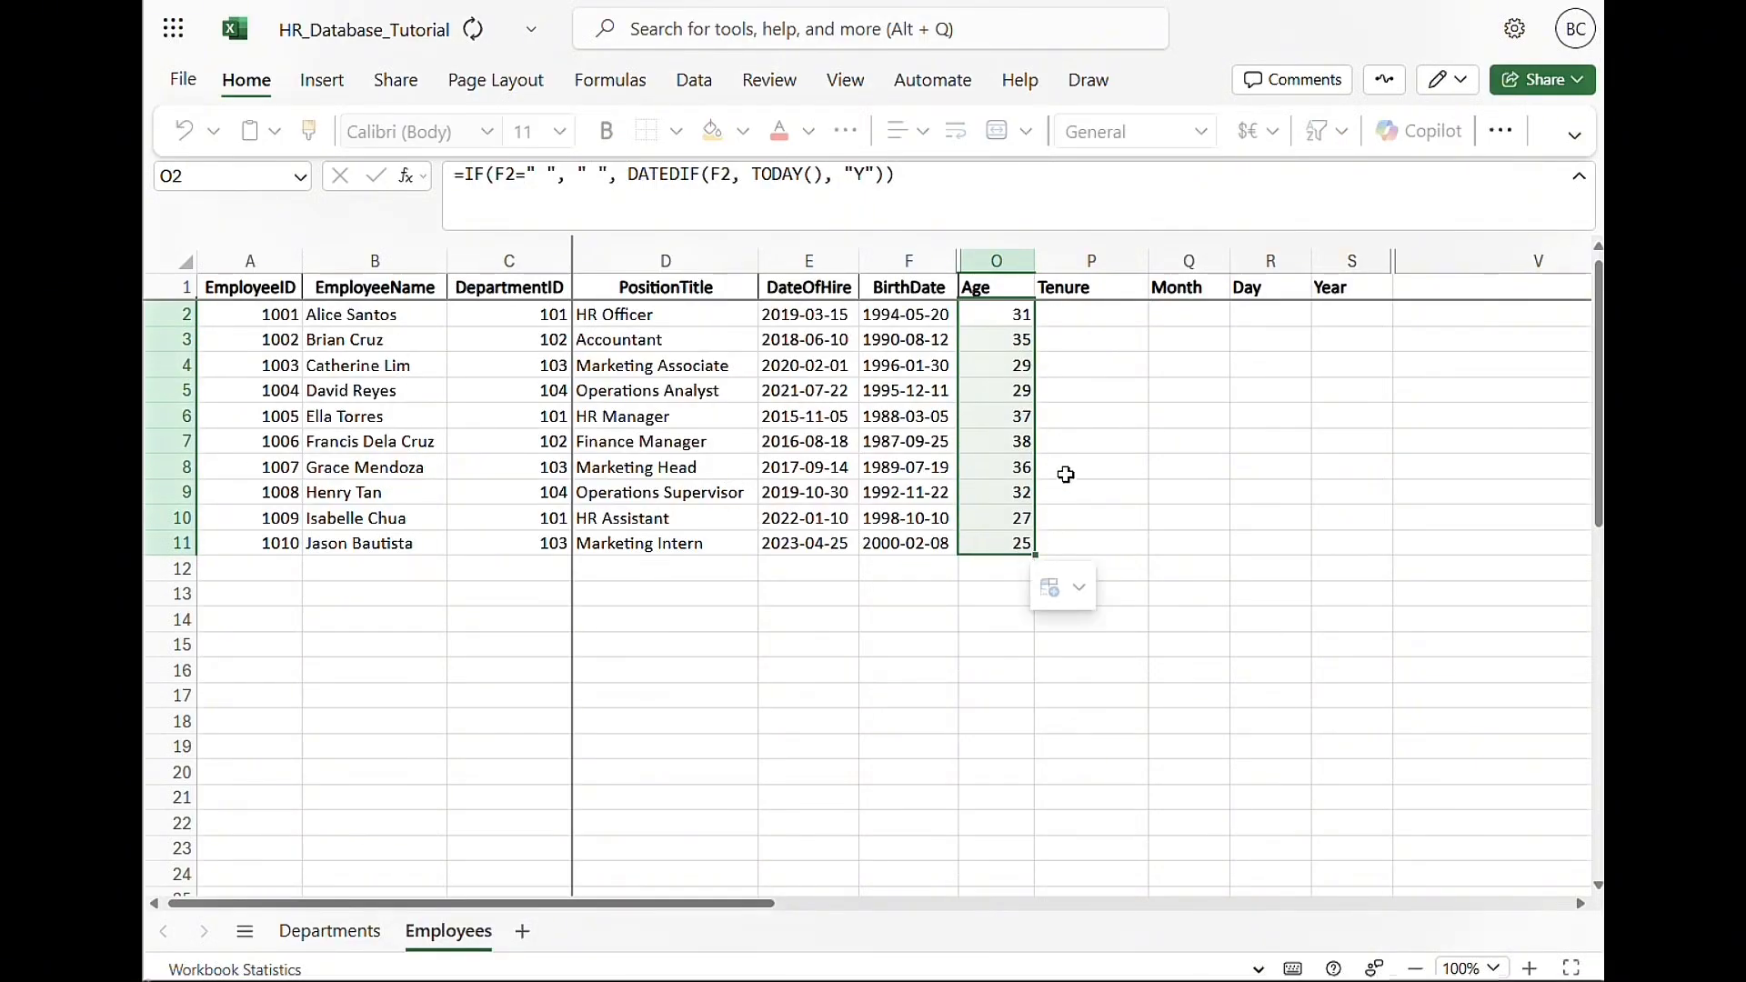
left_click(1113, 329)
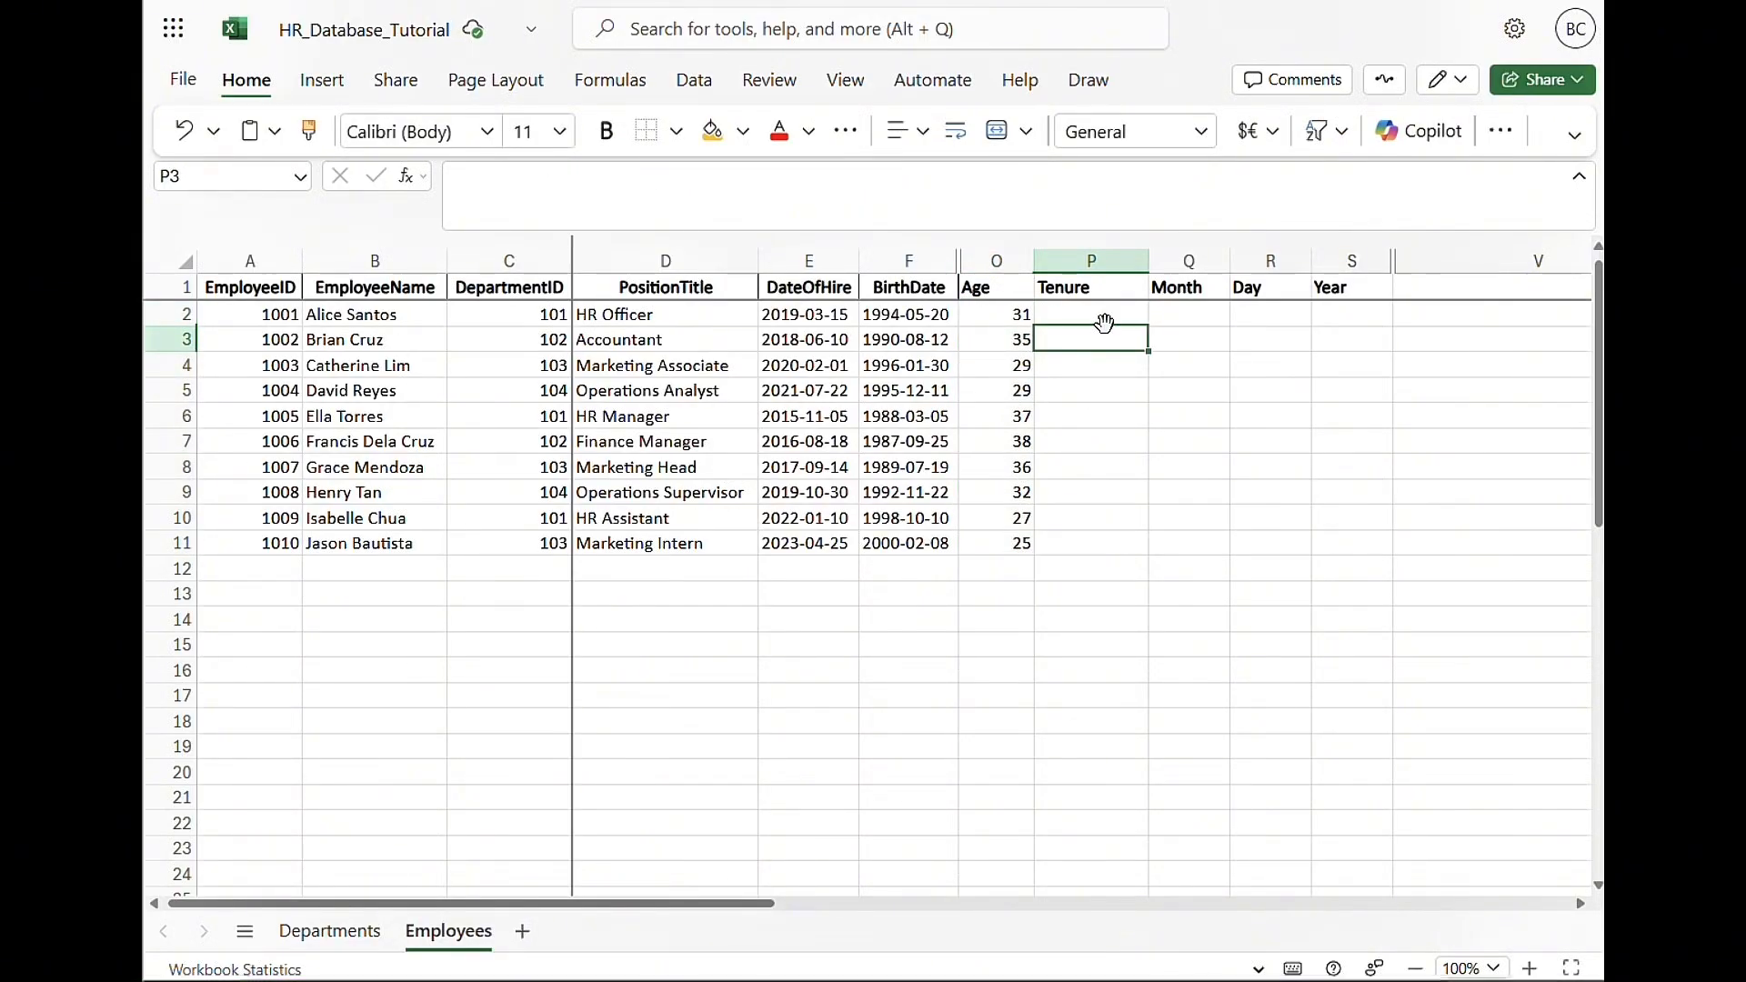
Start the Tenure formula in P2 with an IF that returns " " when the DateOfHire in E2 equals " "
left_click(1089, 313)
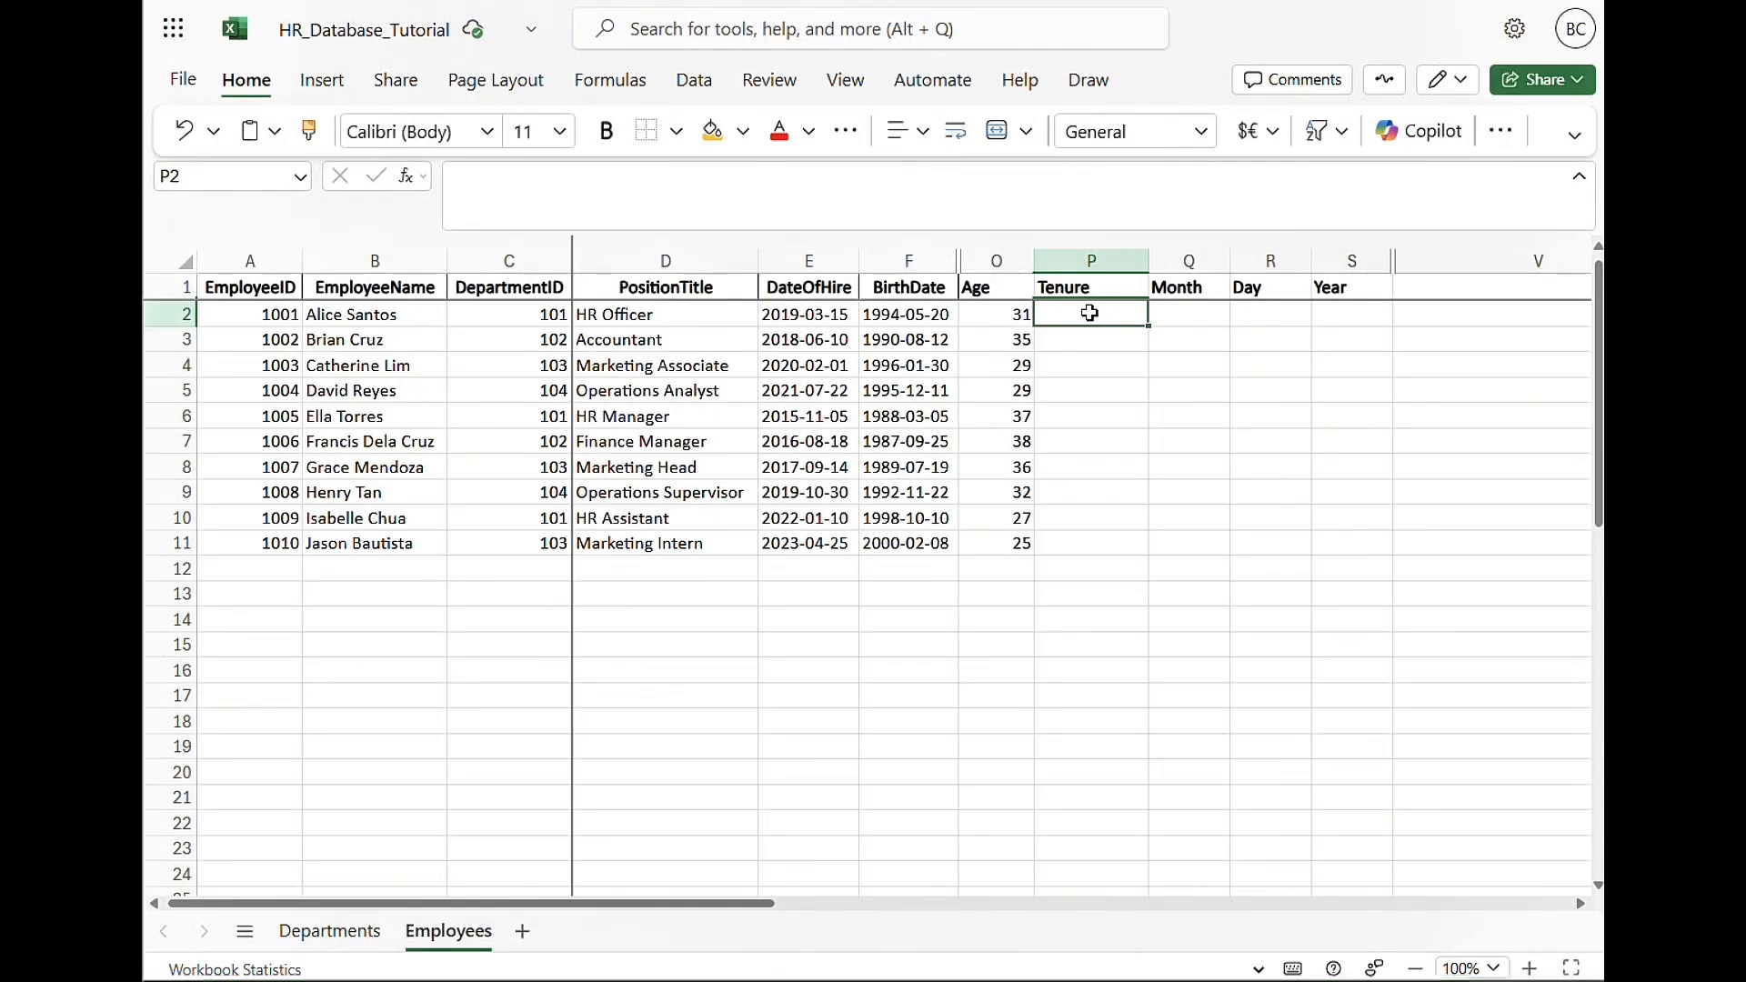
left_click(951, 197)
type("=")
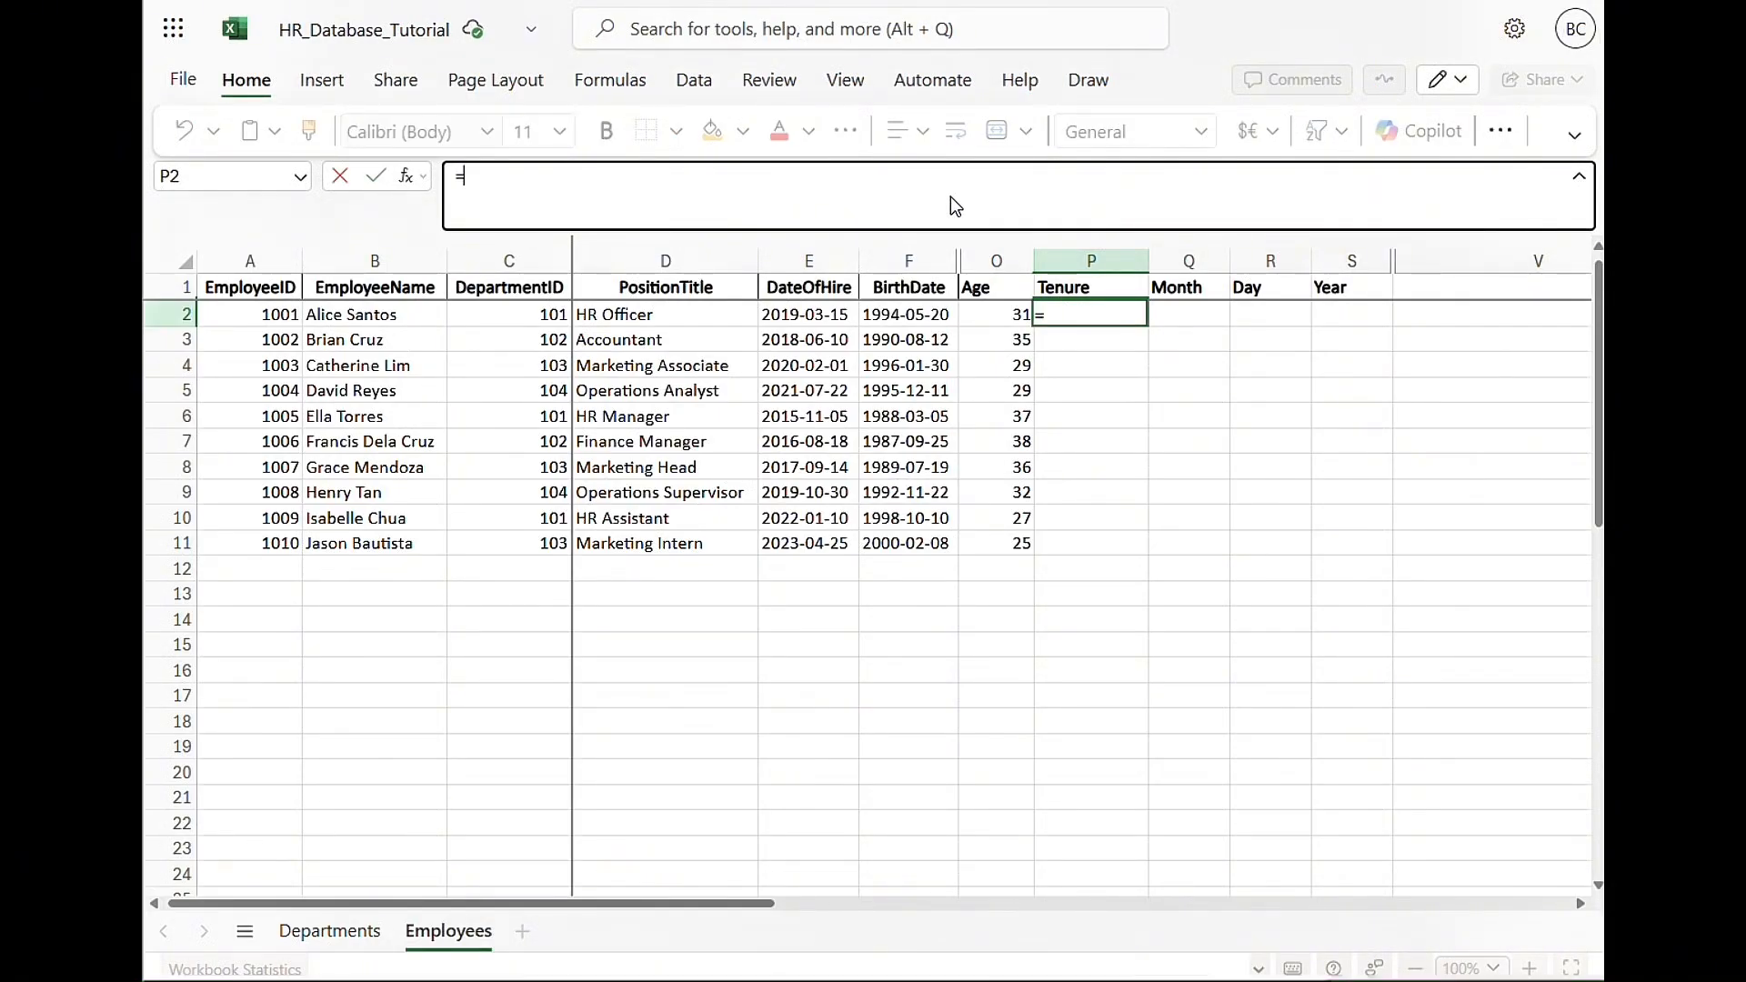
type("IF(")
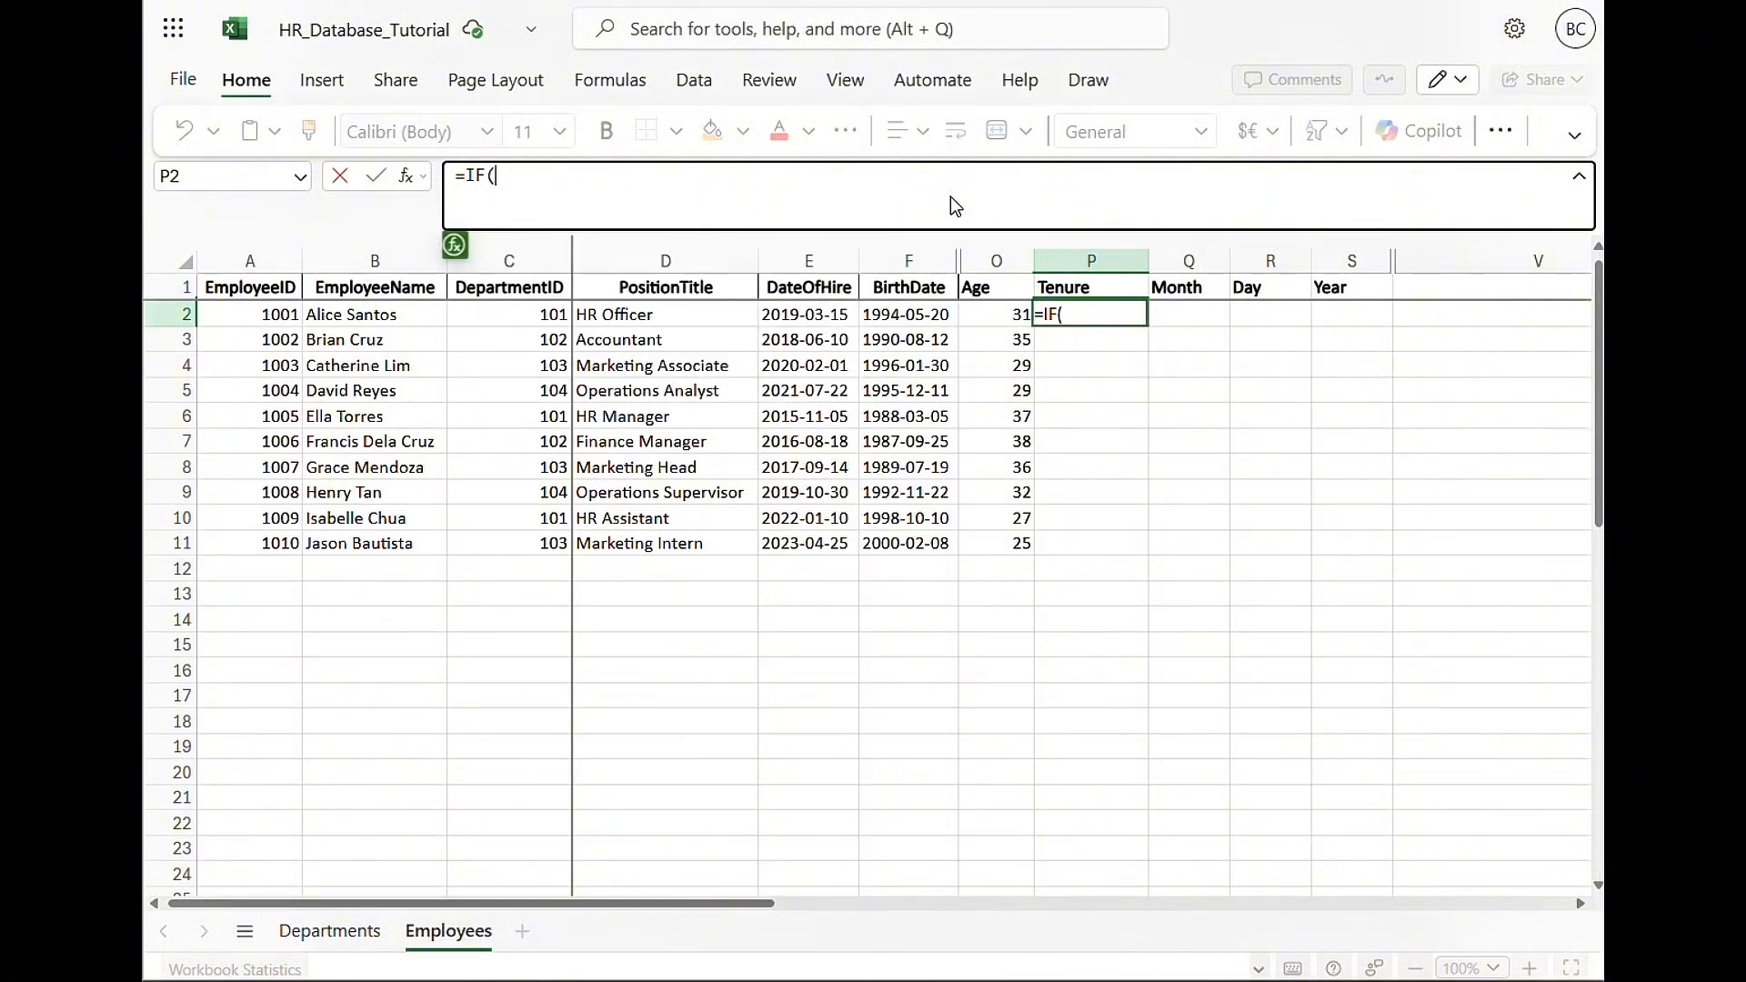
left_click(832, 317)
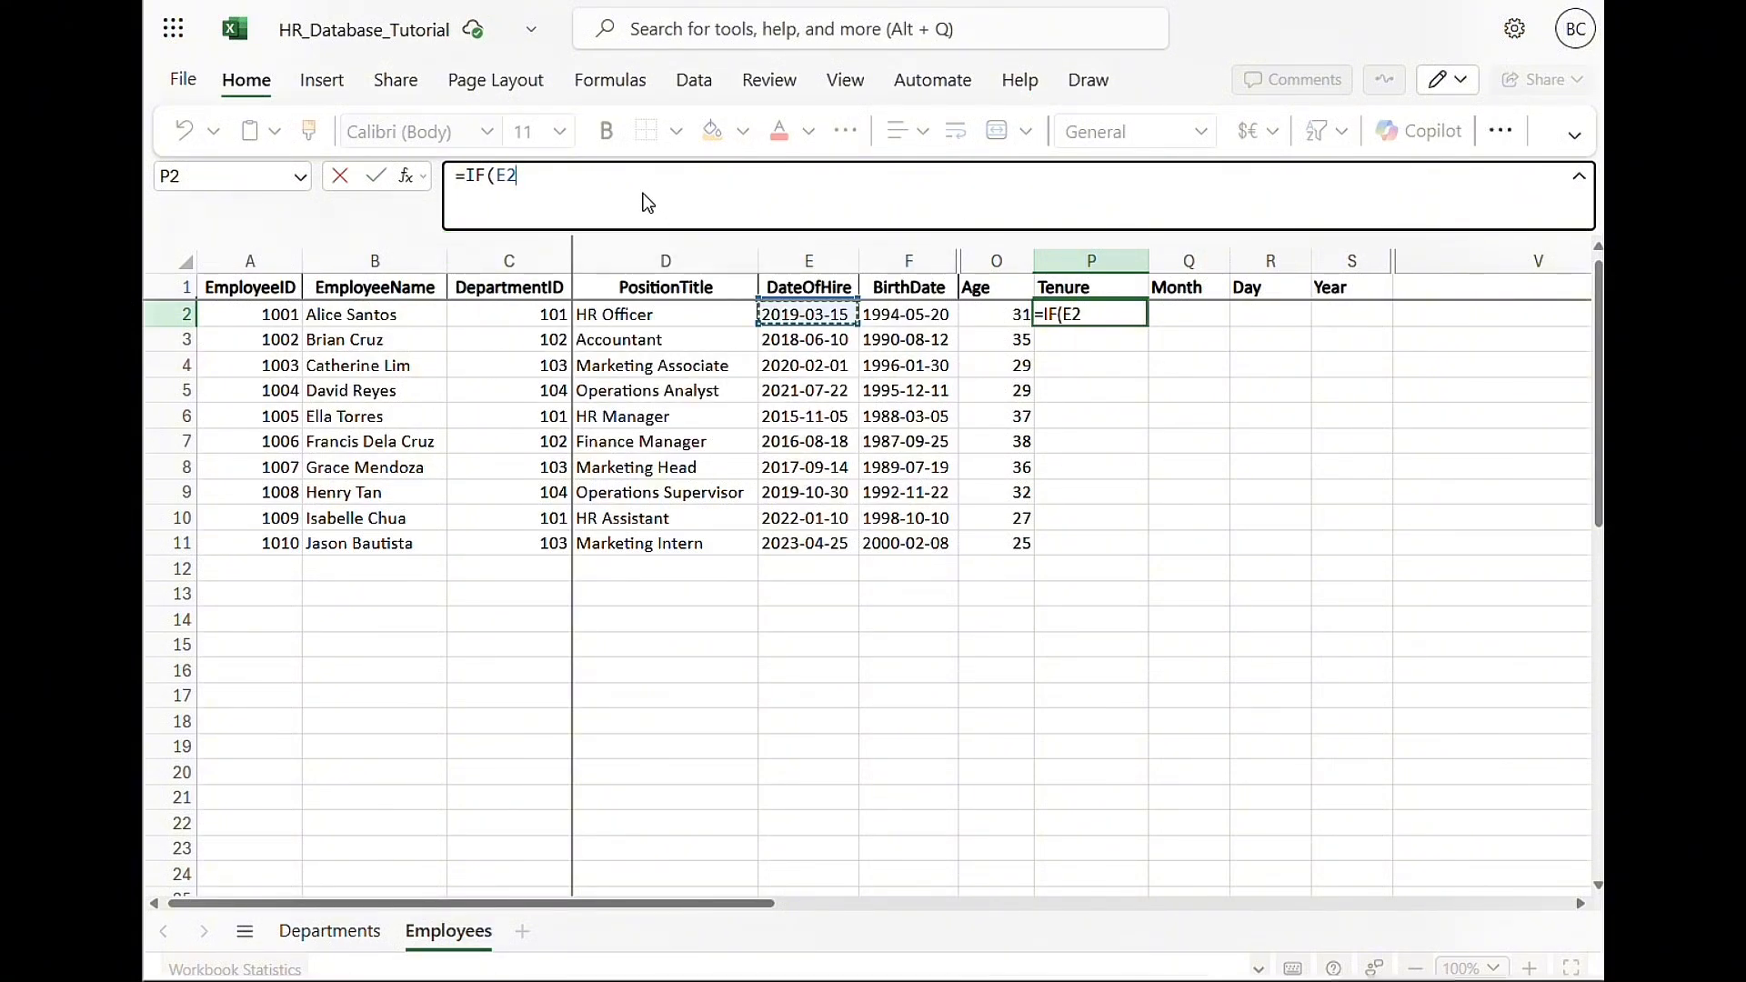
type("=")
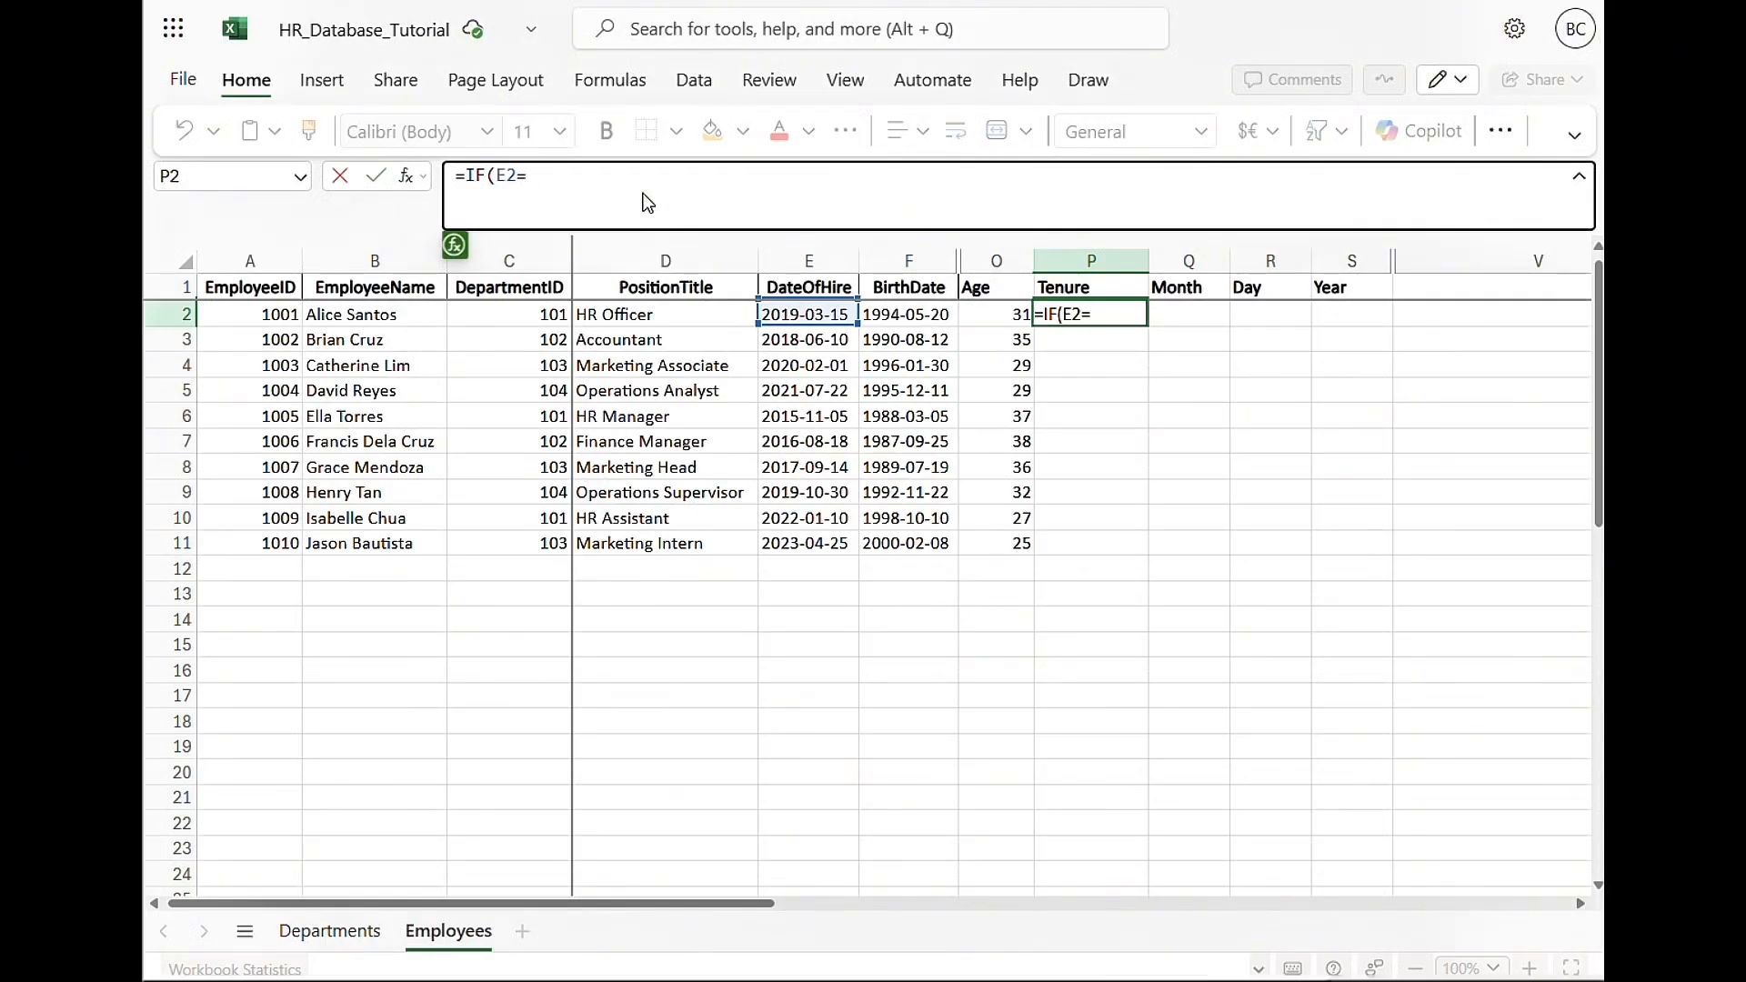
type("\" \", \" \", DATEDI")
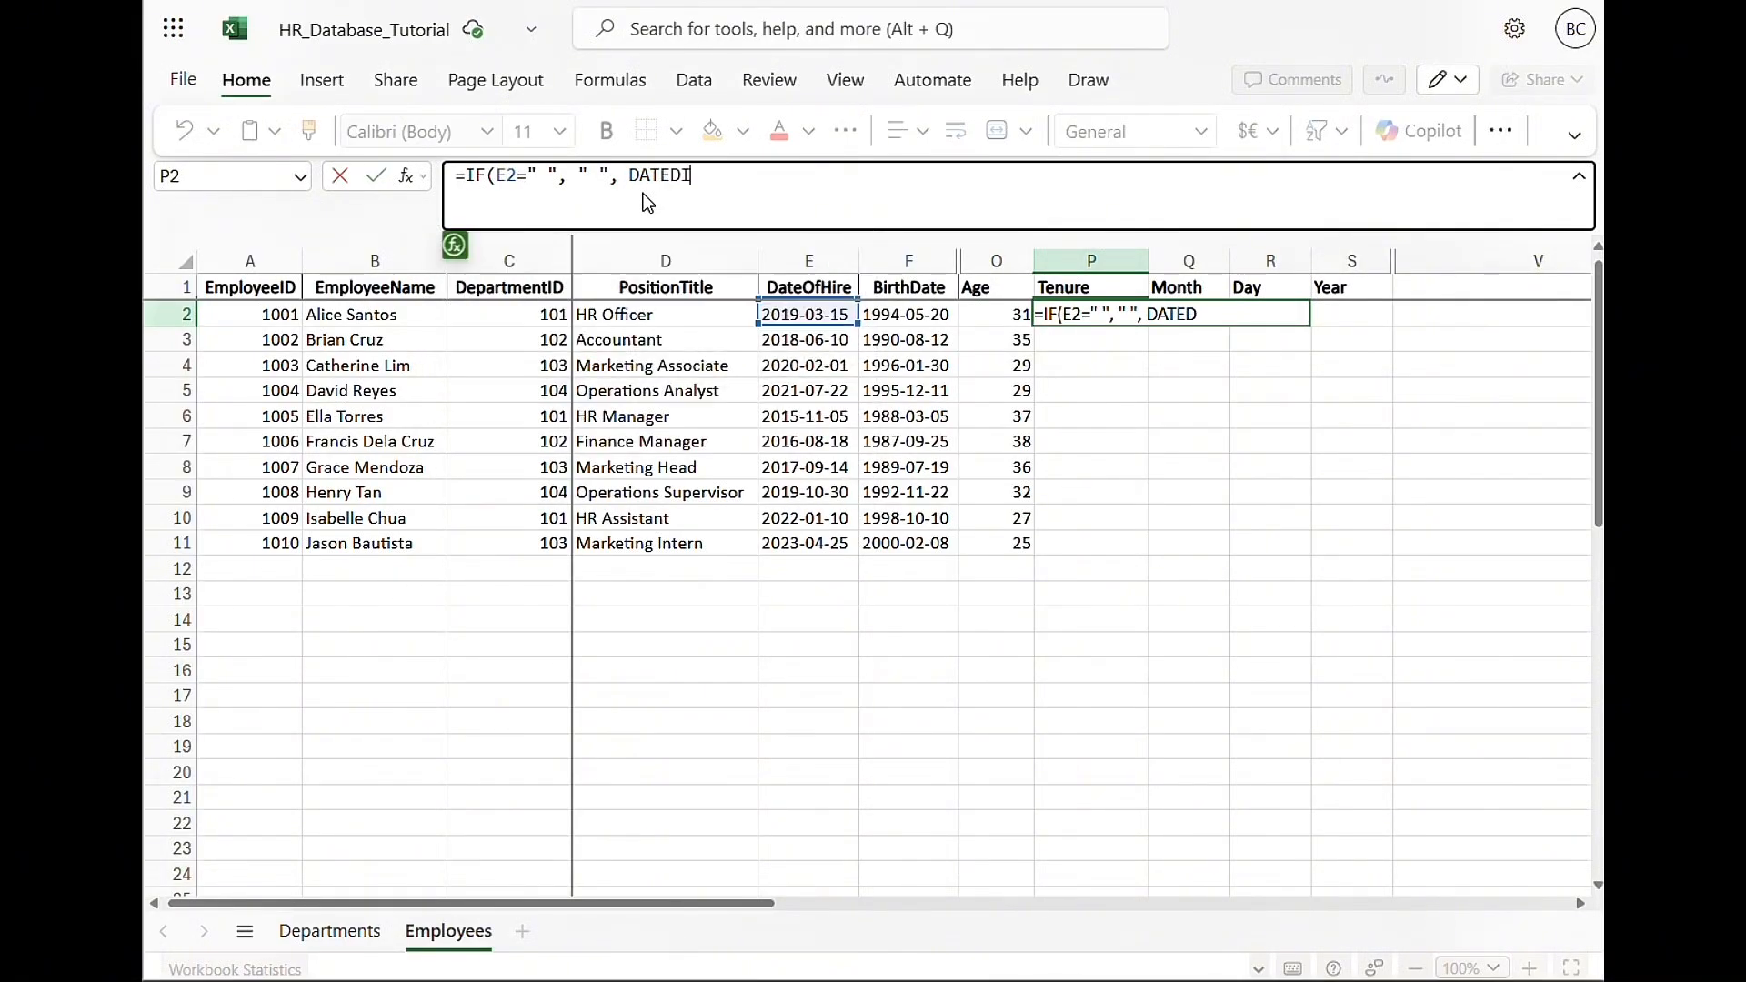
Add DATEDIF from E2 to TODAY() with the unit "Y" to the P2 formula, joined to the text " yrs "
type("F(")
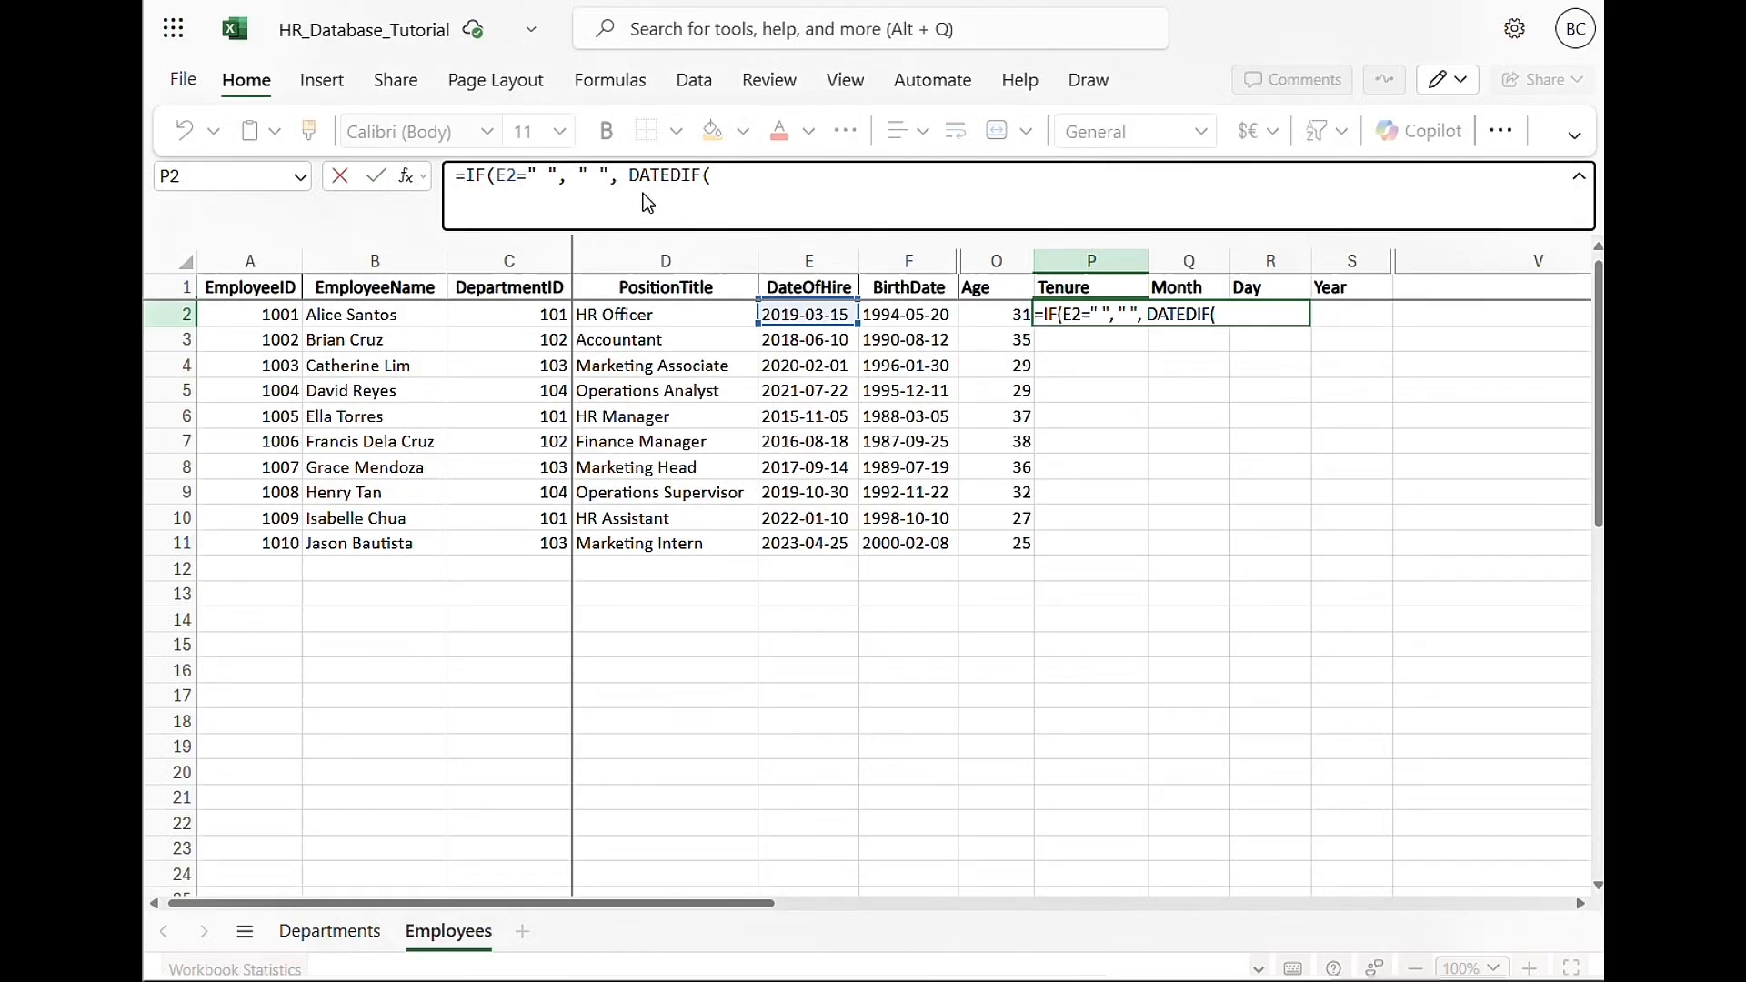
left_click(791, 320)
type(",")
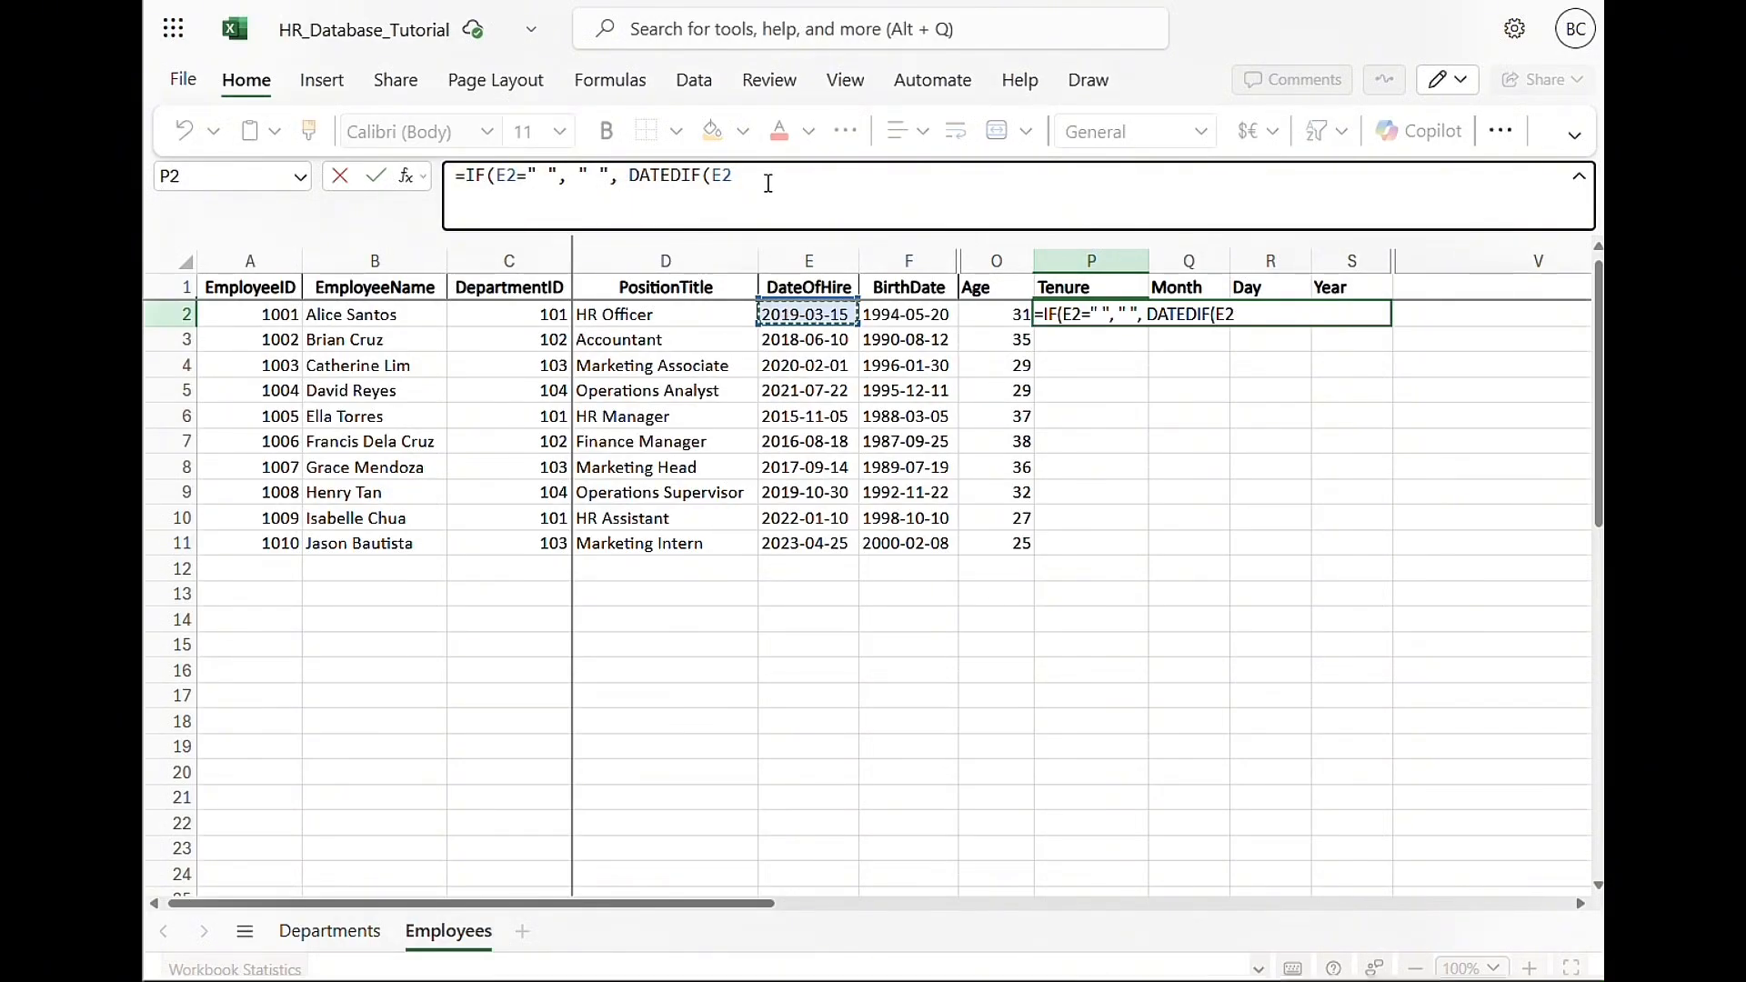
type(" T")
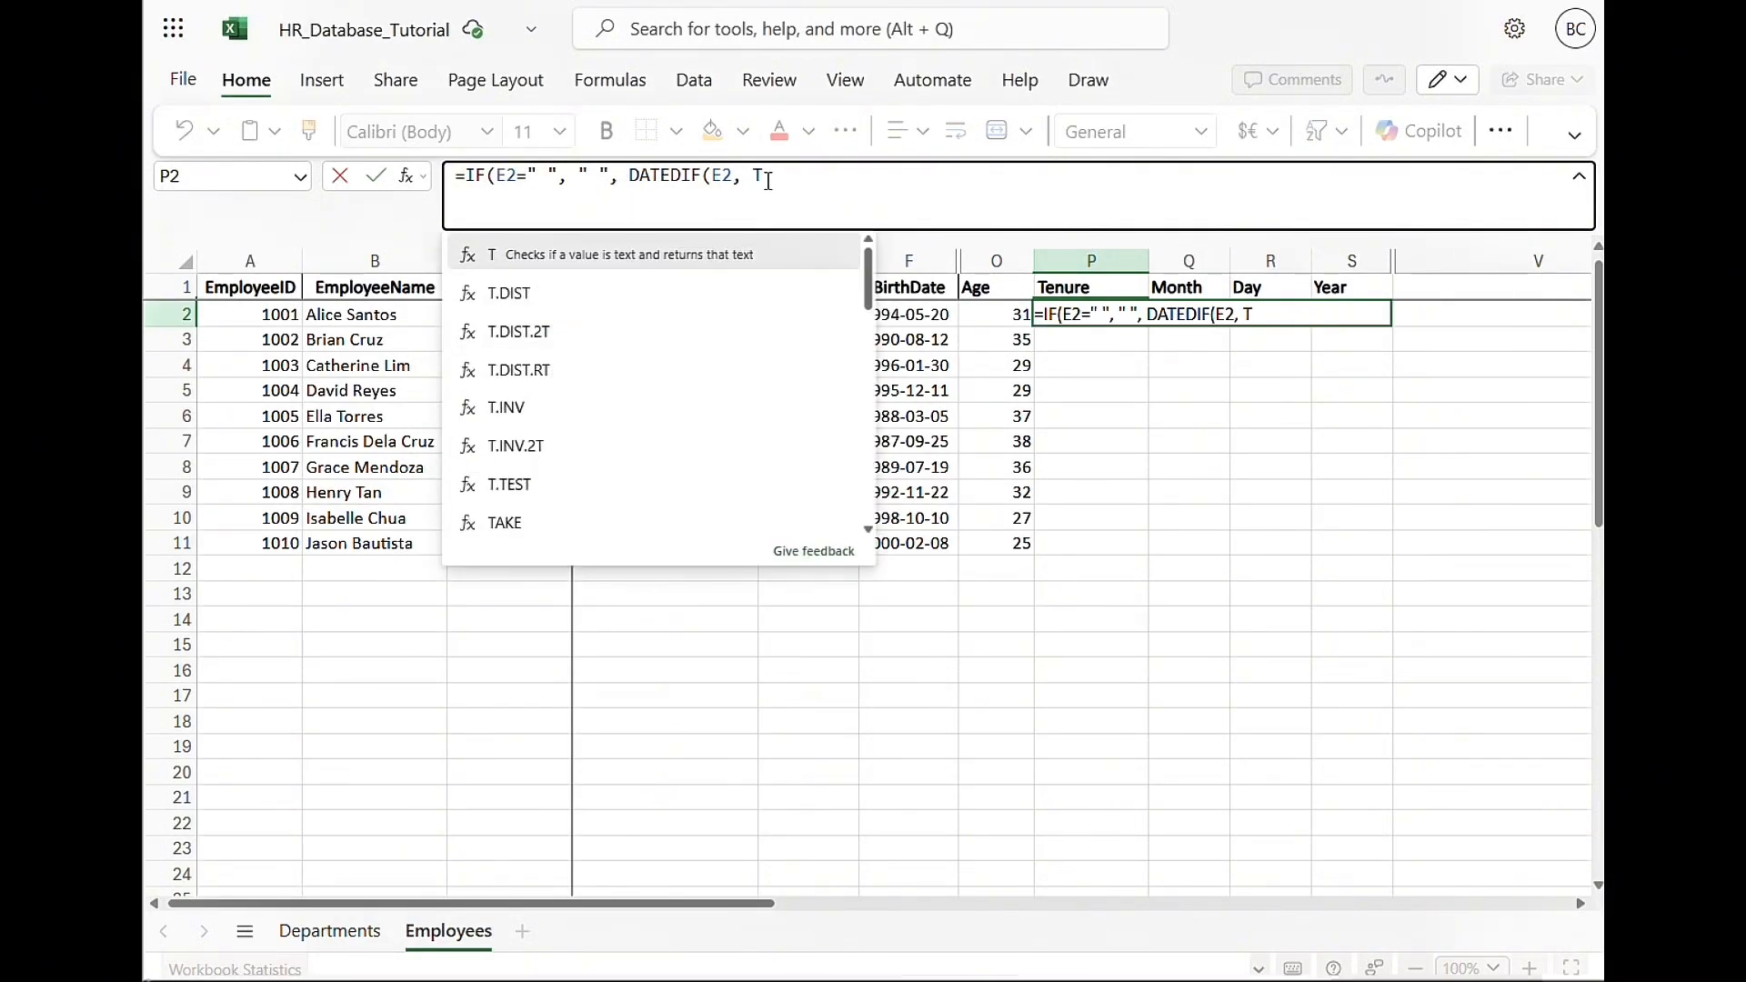
type("ODAY()")
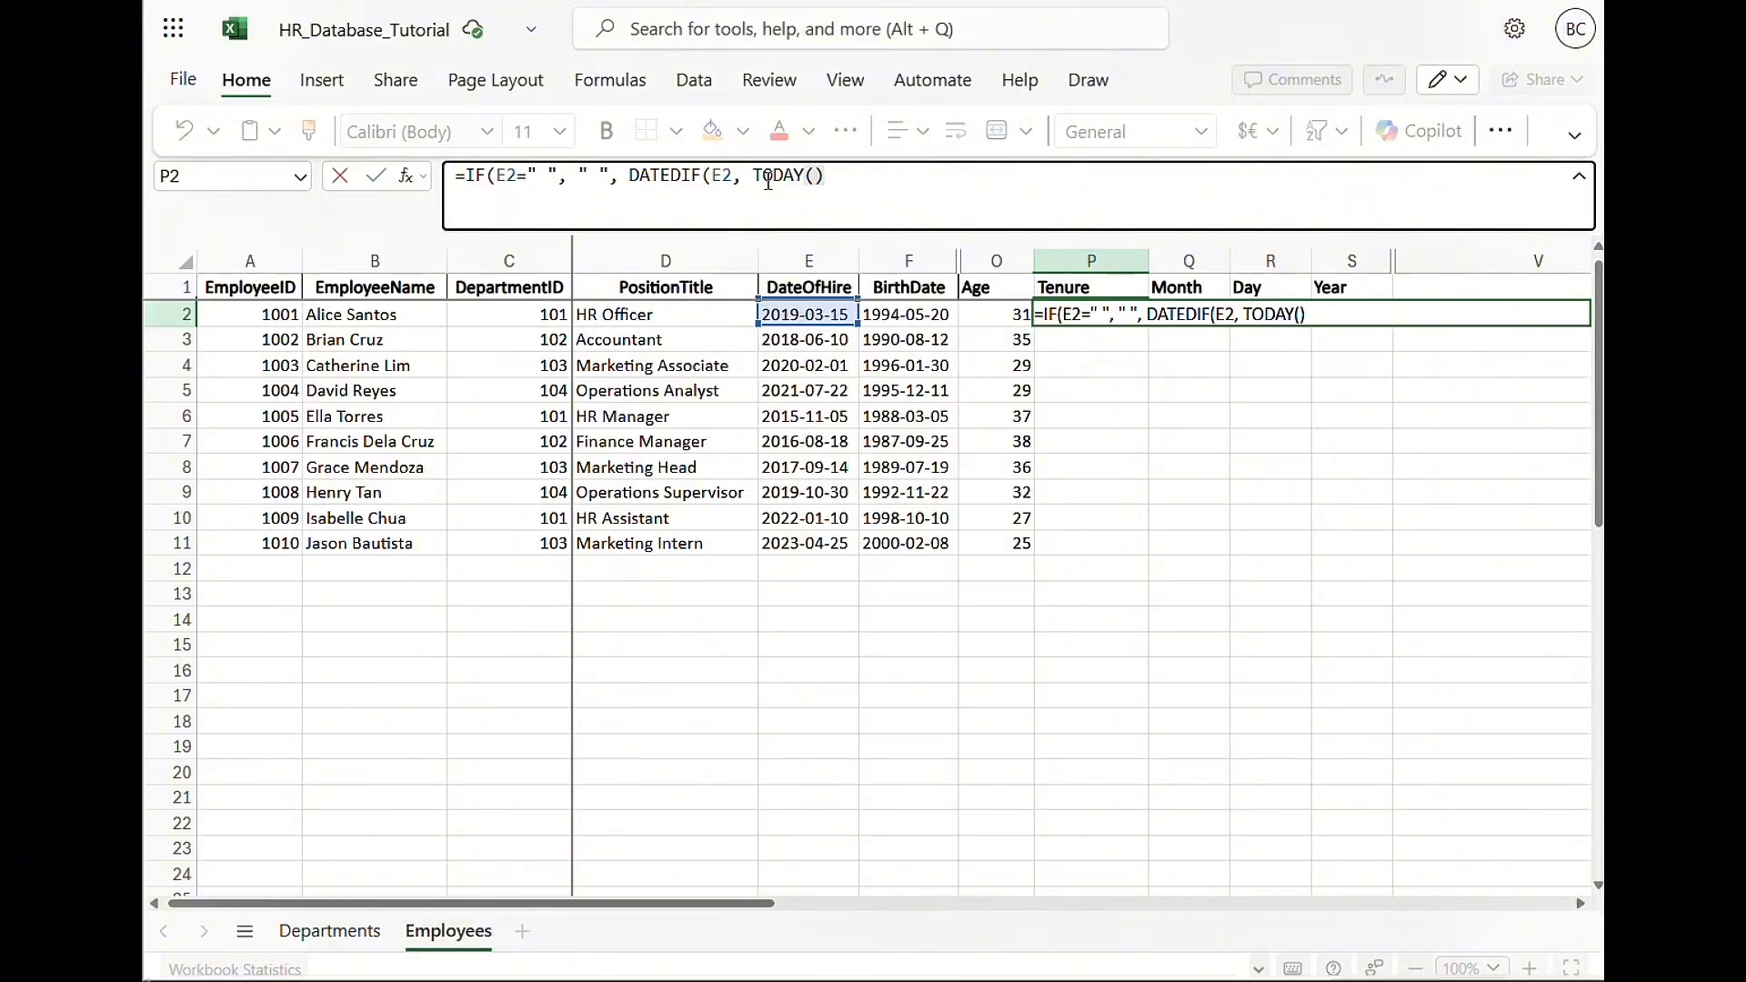
type(", \"Y\")")
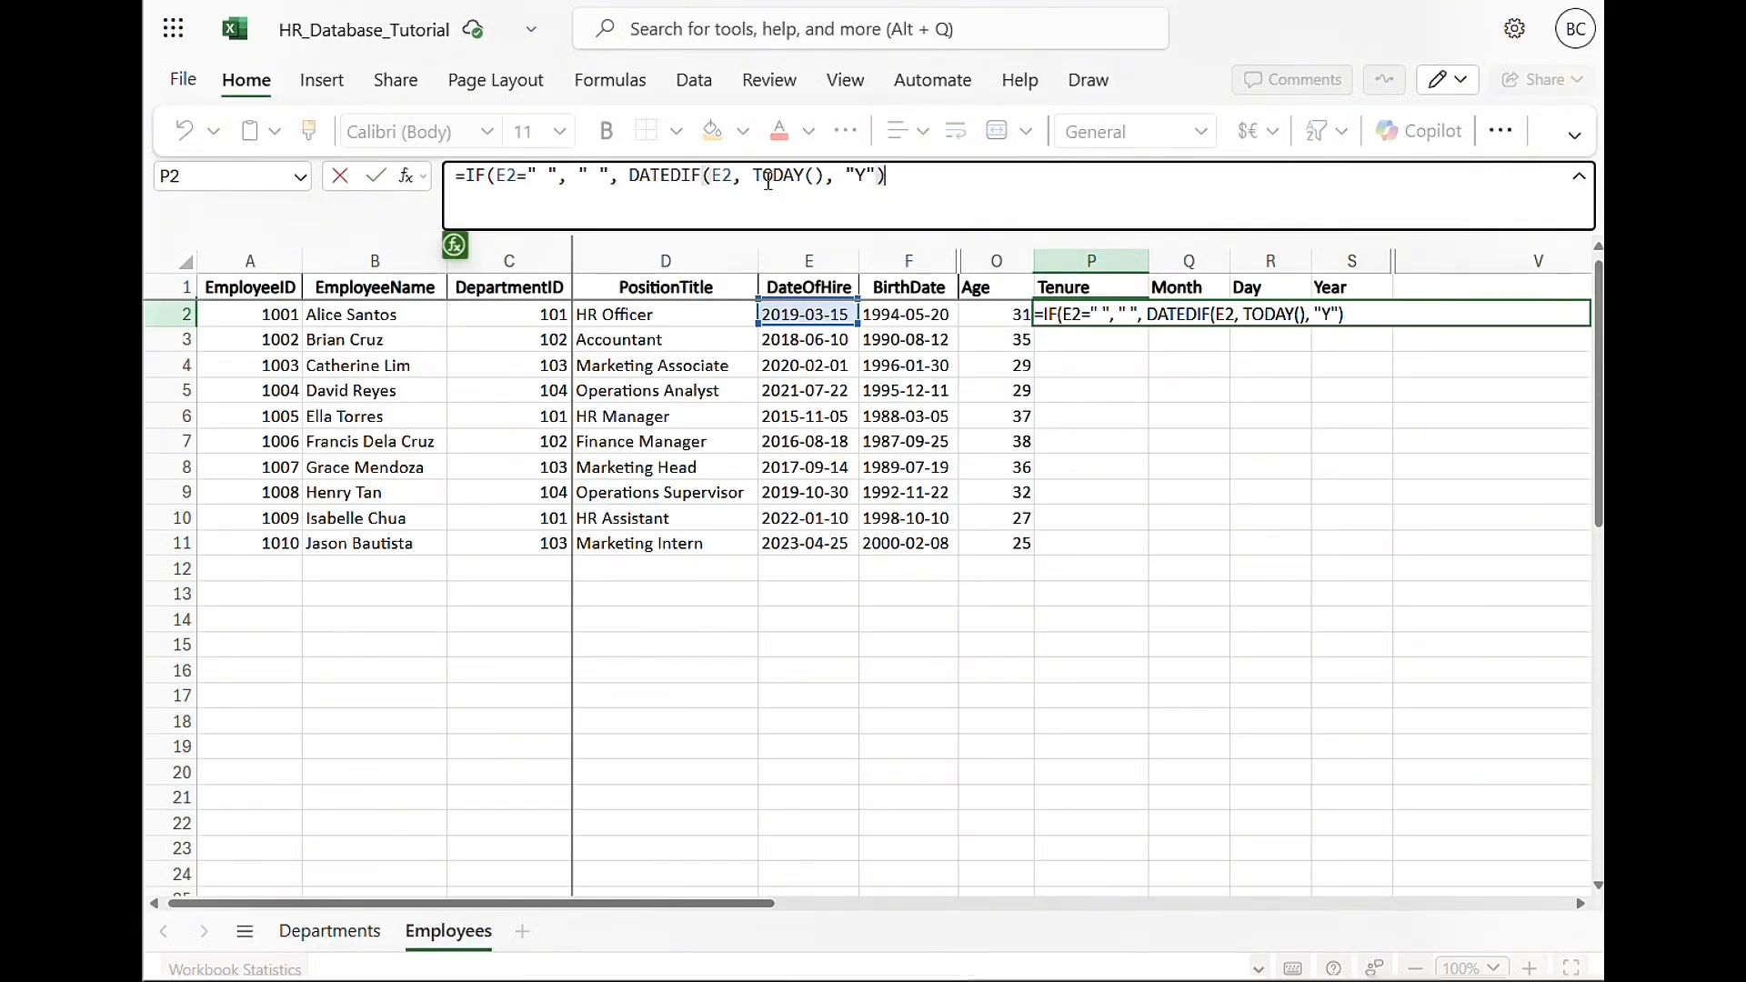
type(" &")
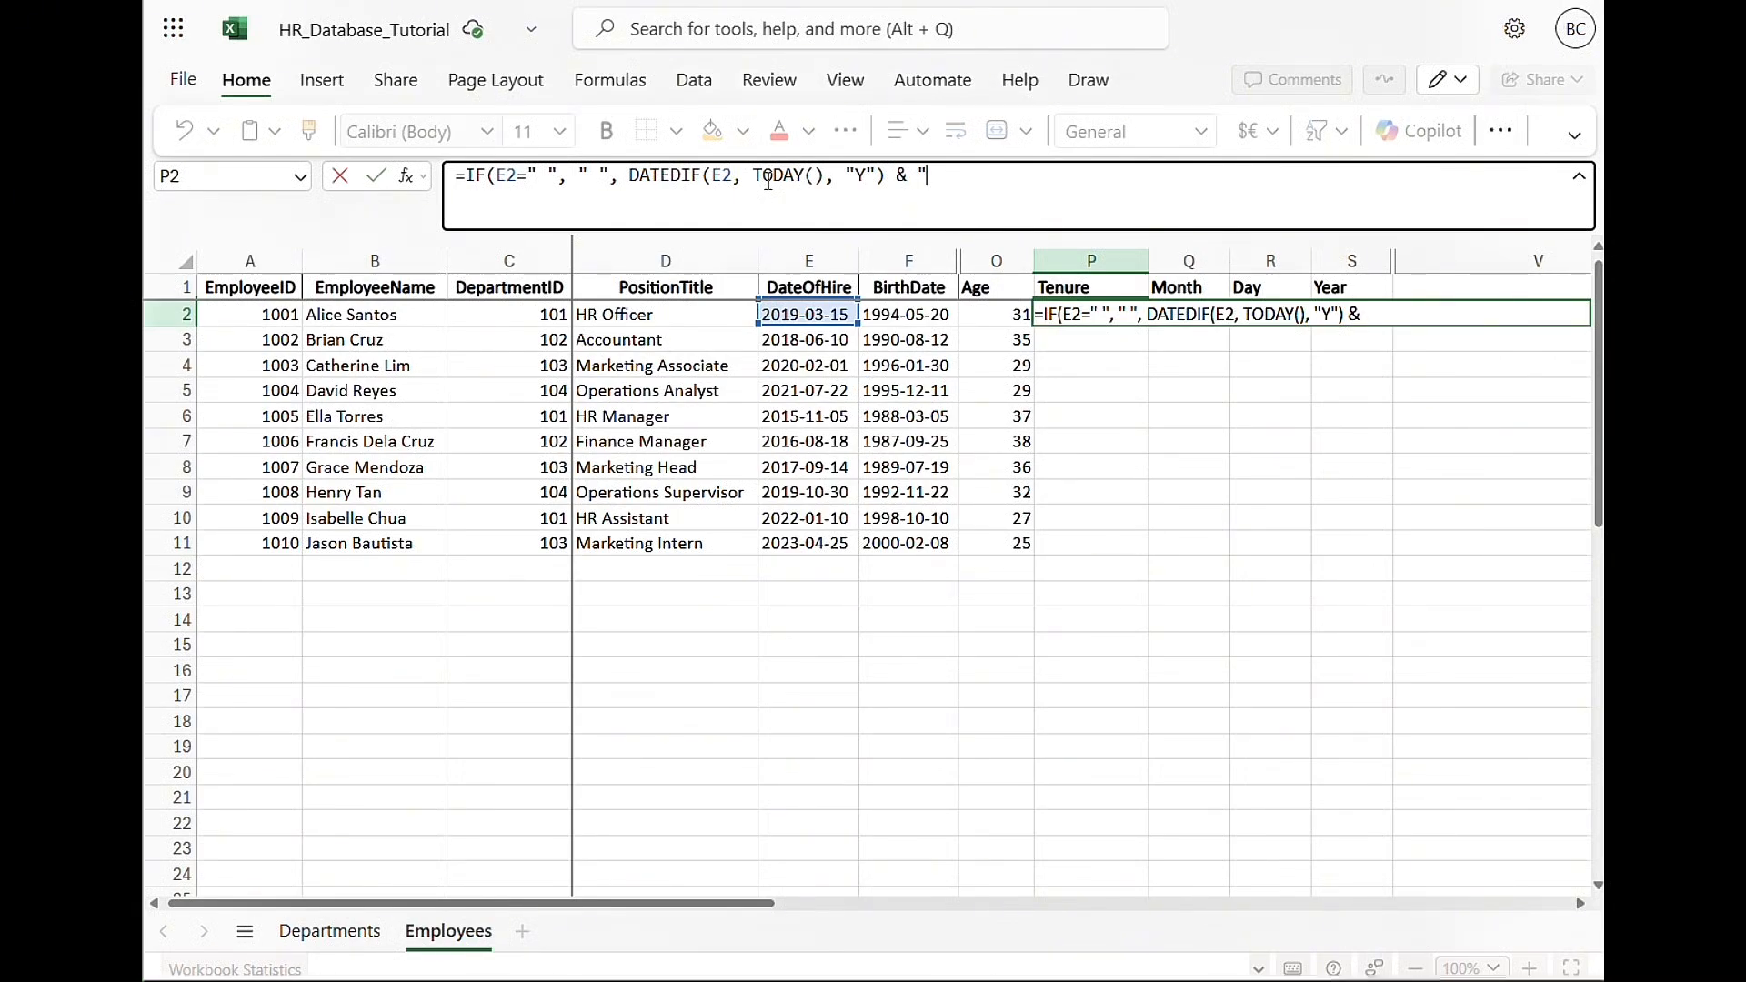
type("\" yrs ")
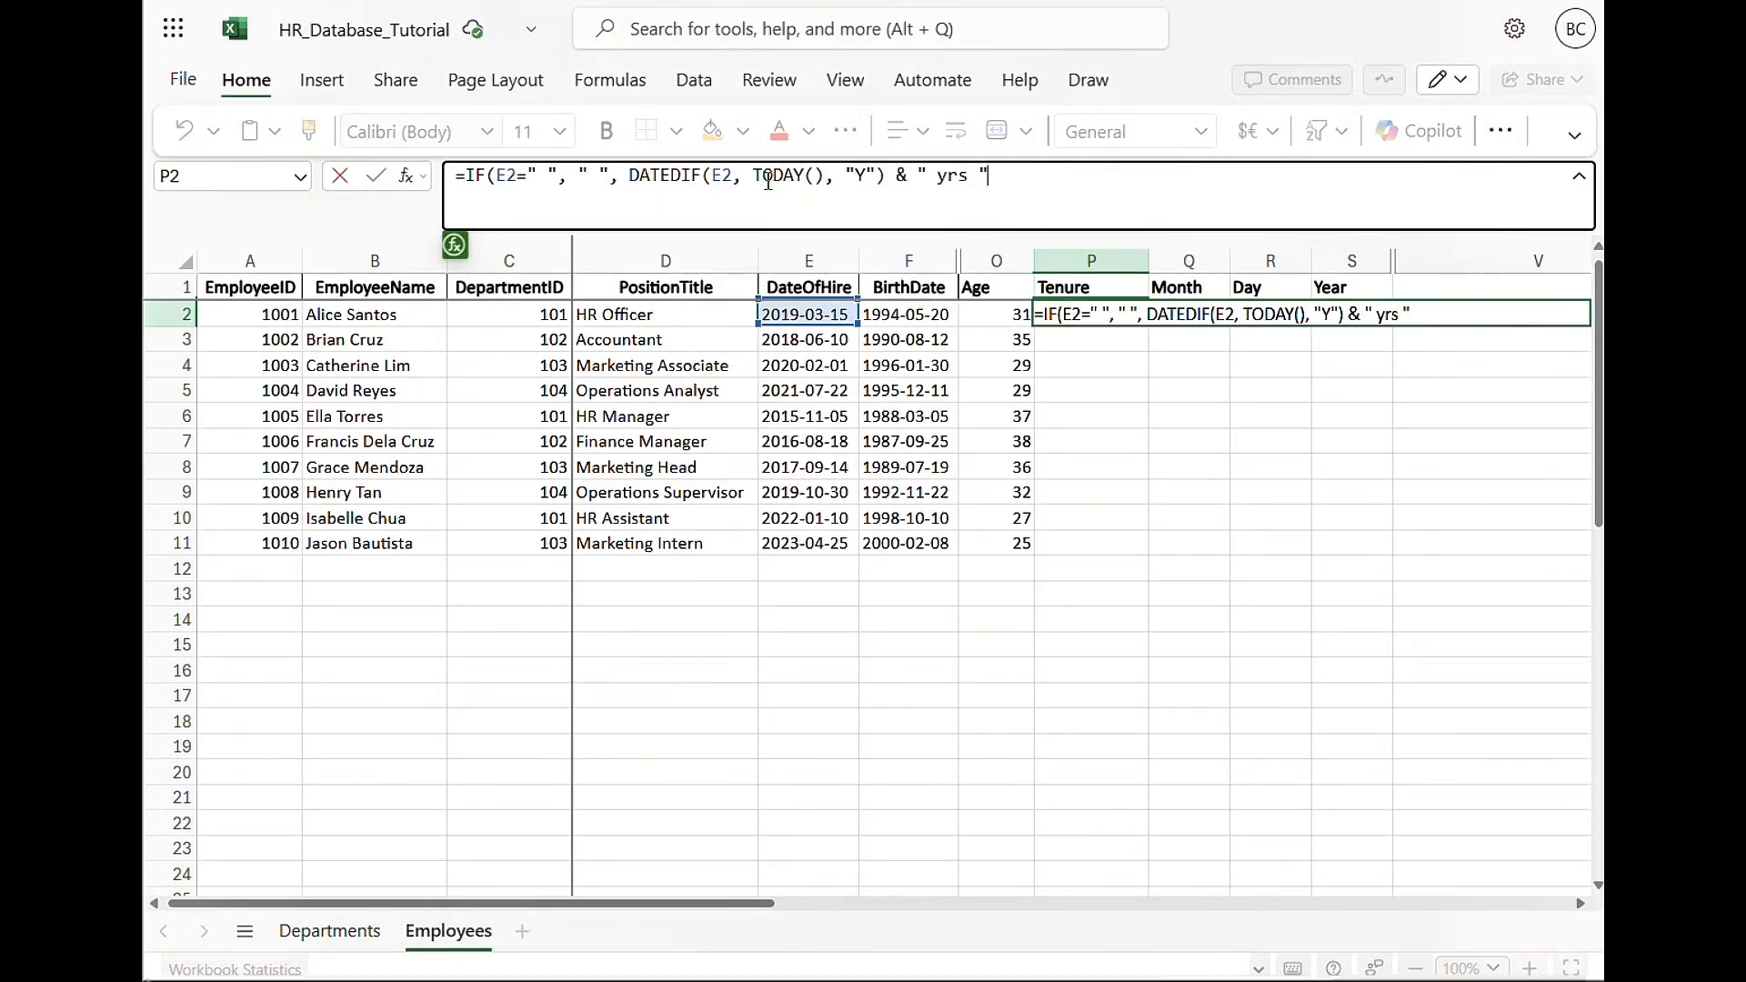
Append a second DATEDIF from E2 to TODAY() with the unit "YM" to the P2 formula for the remaining months
type("\" & DATED")
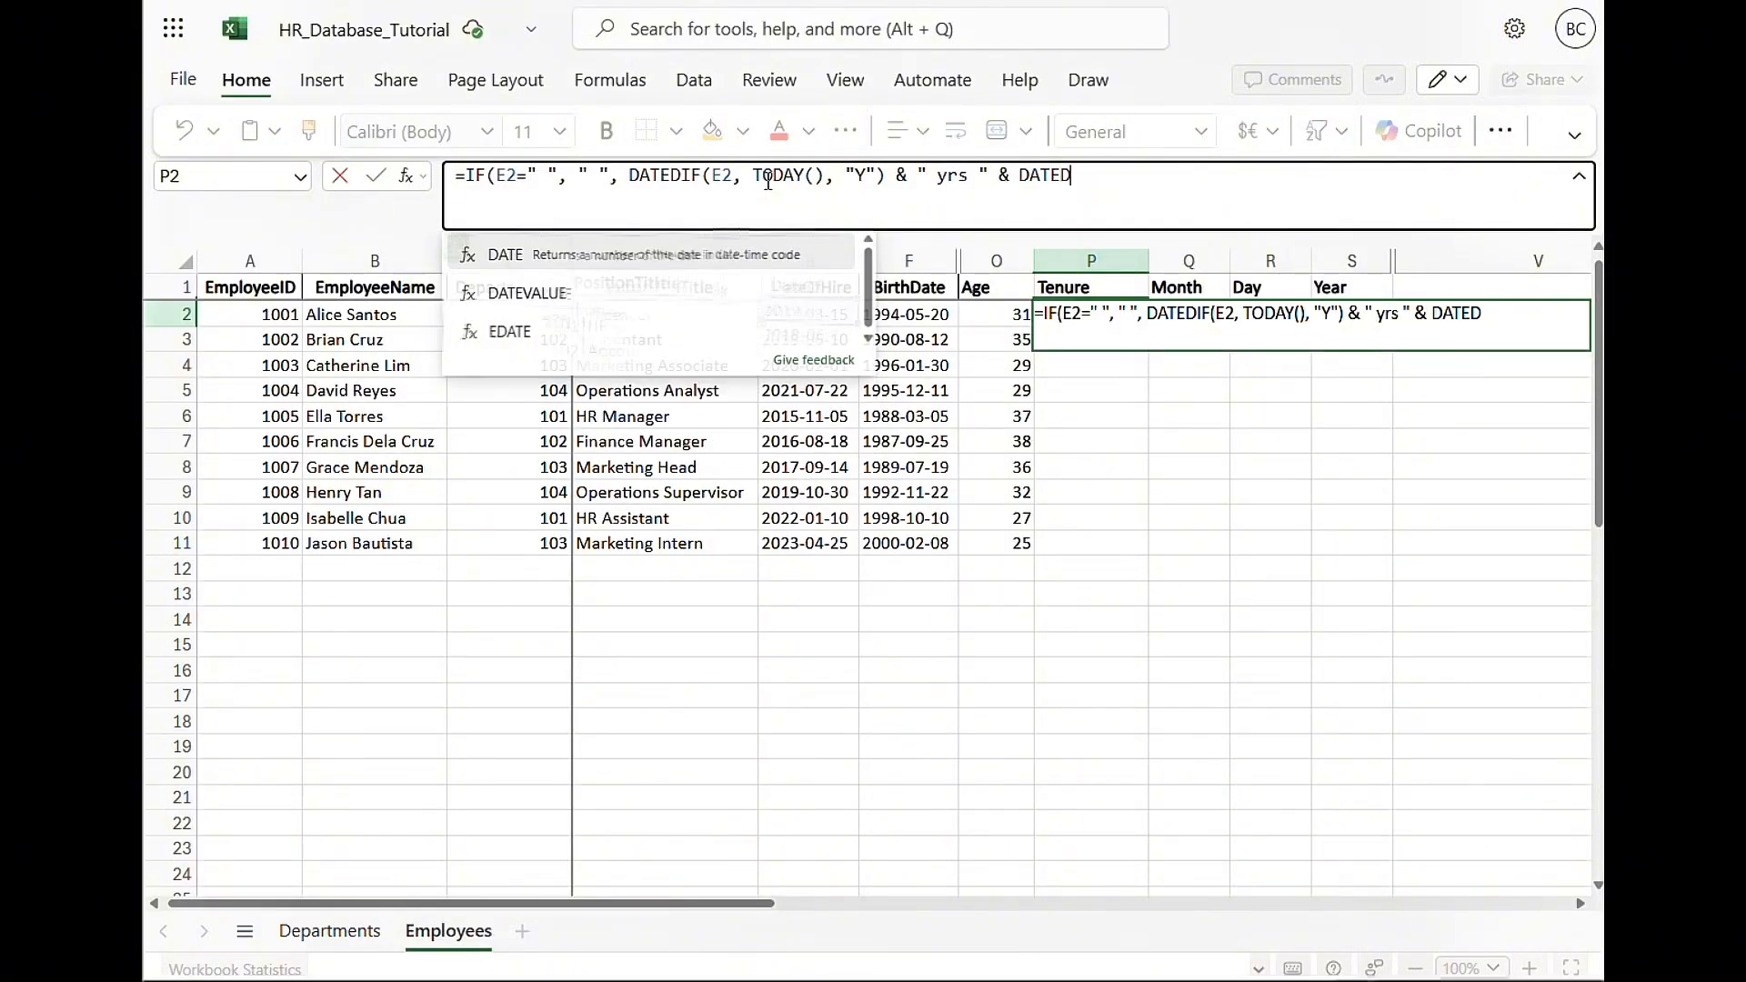
type("IF")
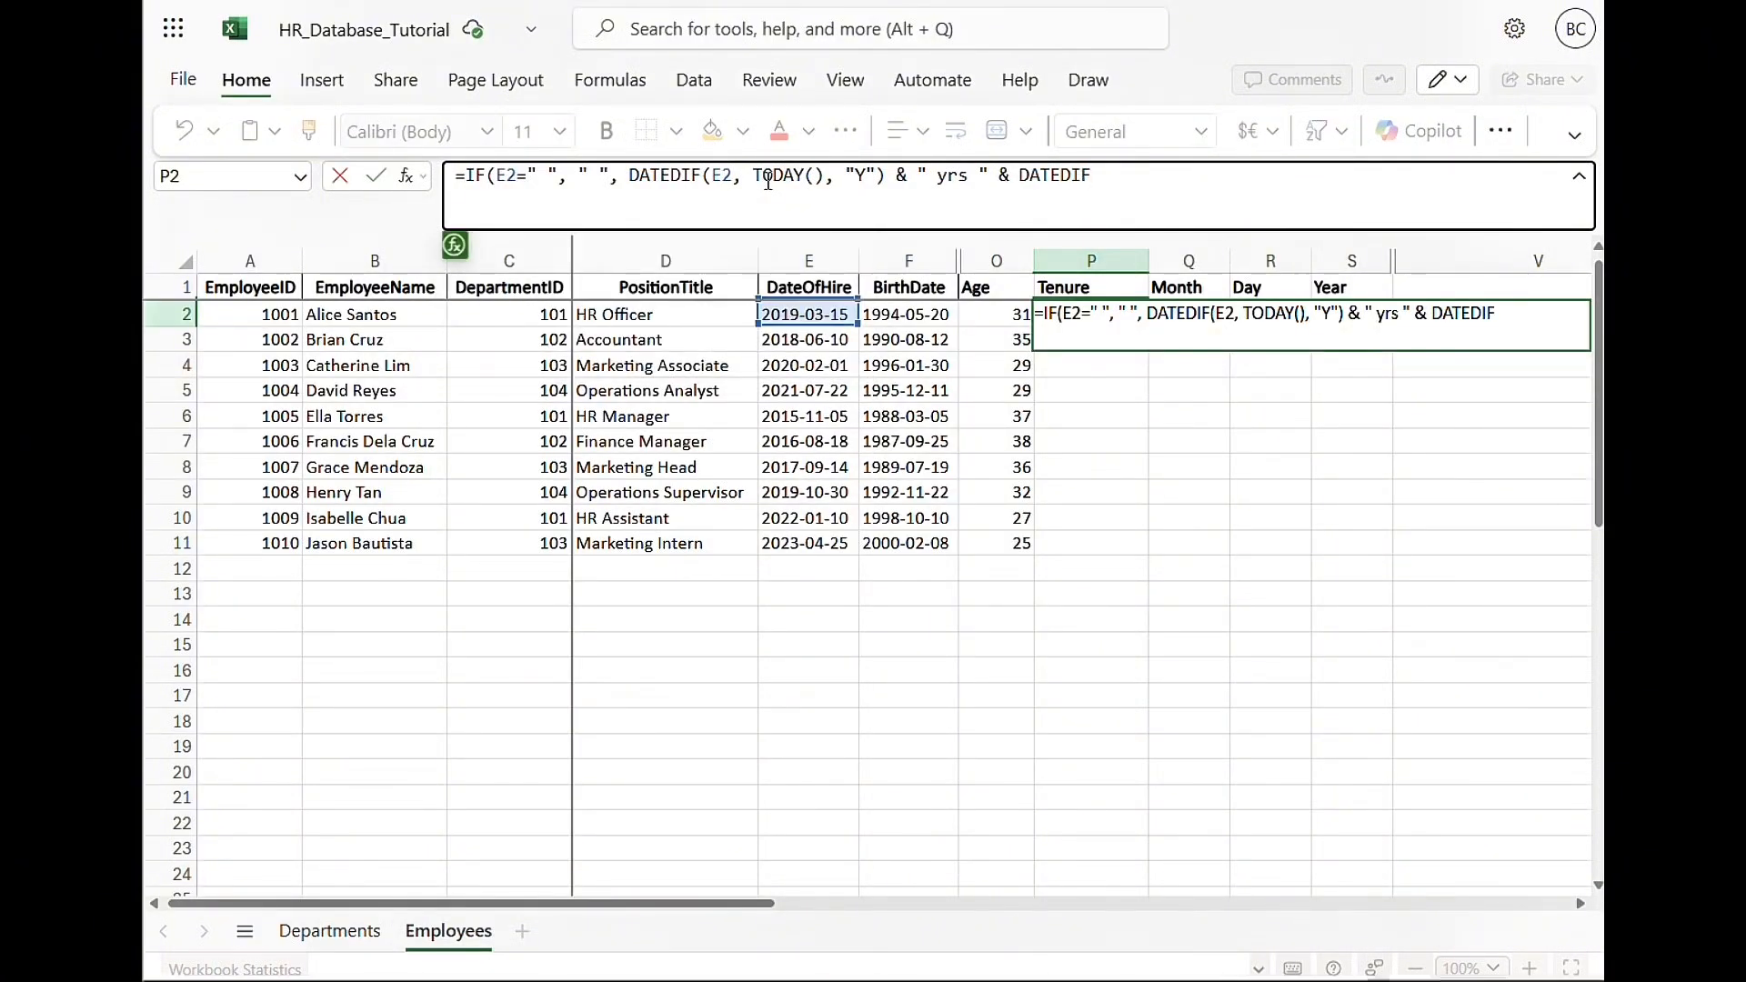
type(" (E2")
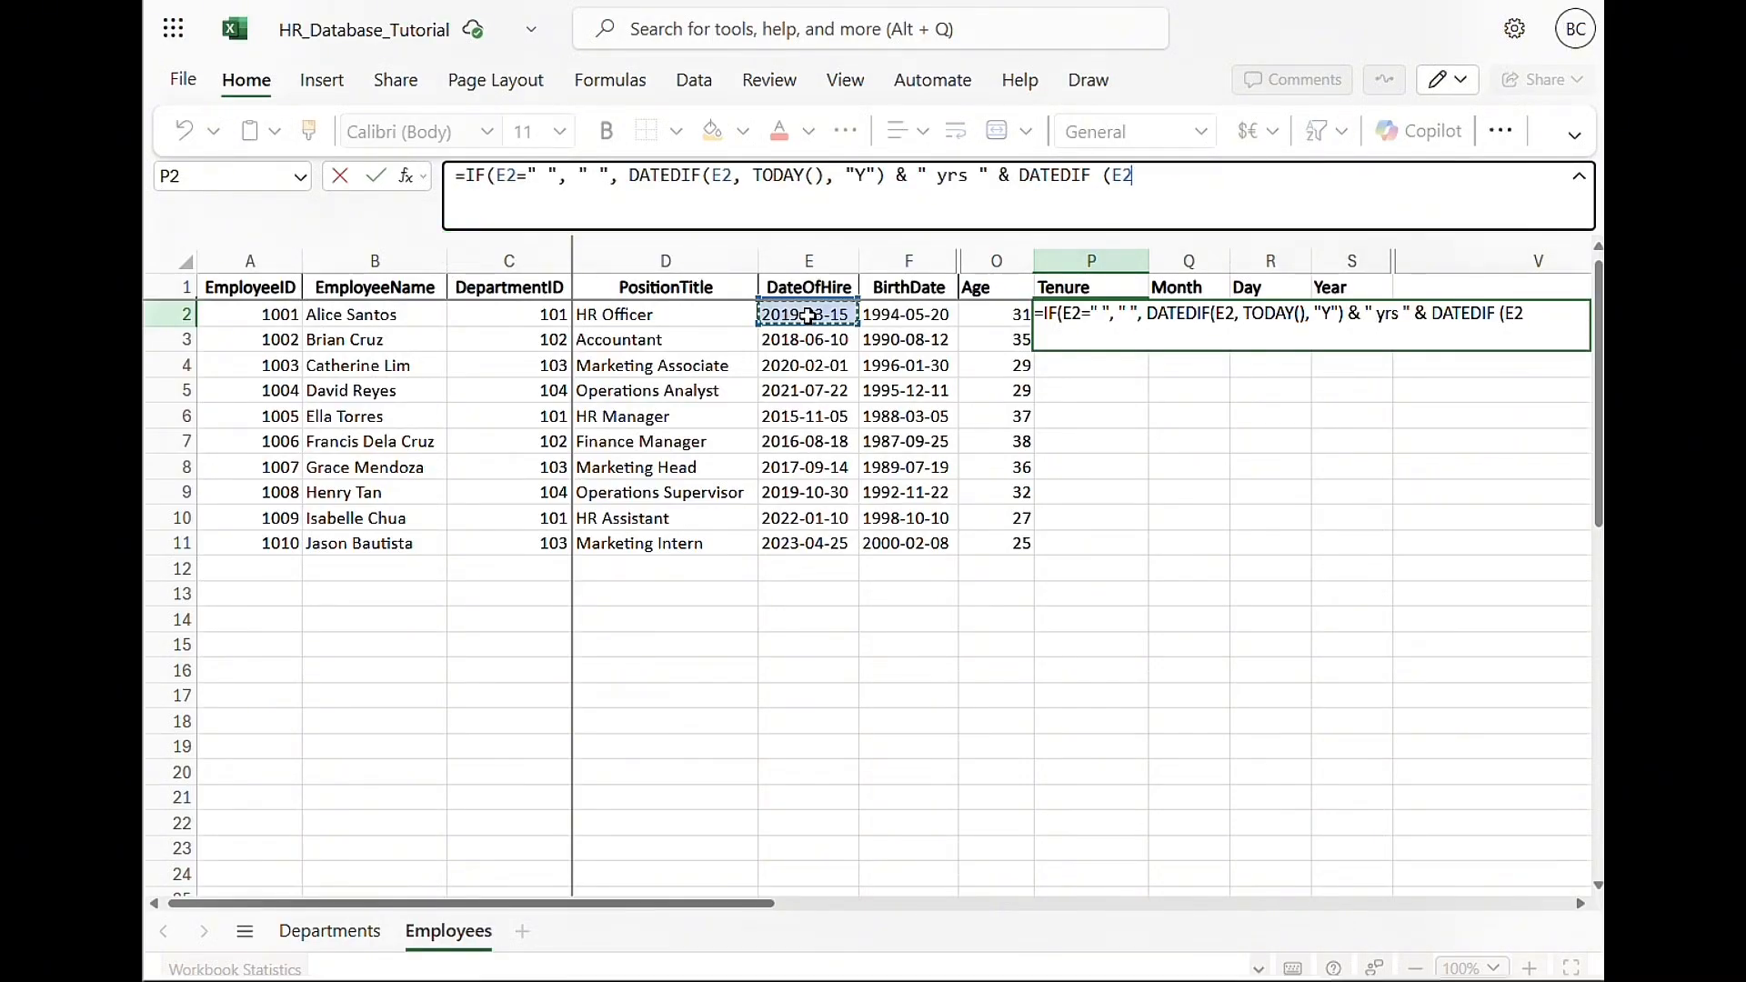
type(",")
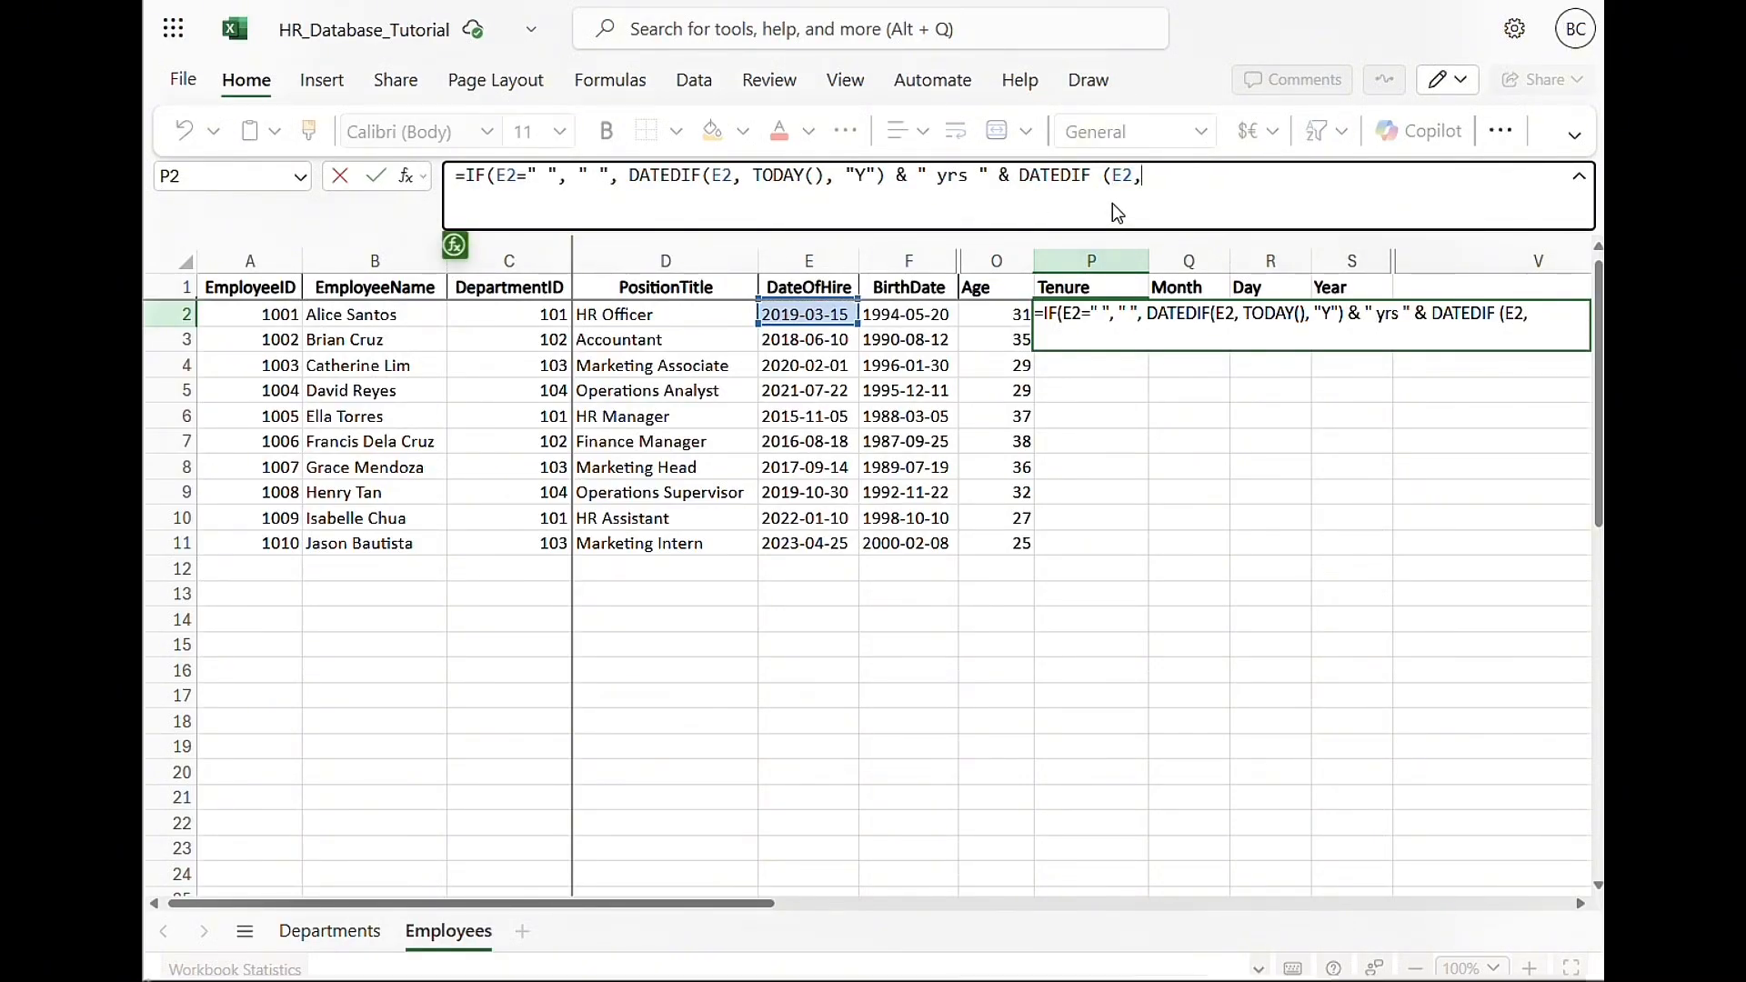
type("TODAY")
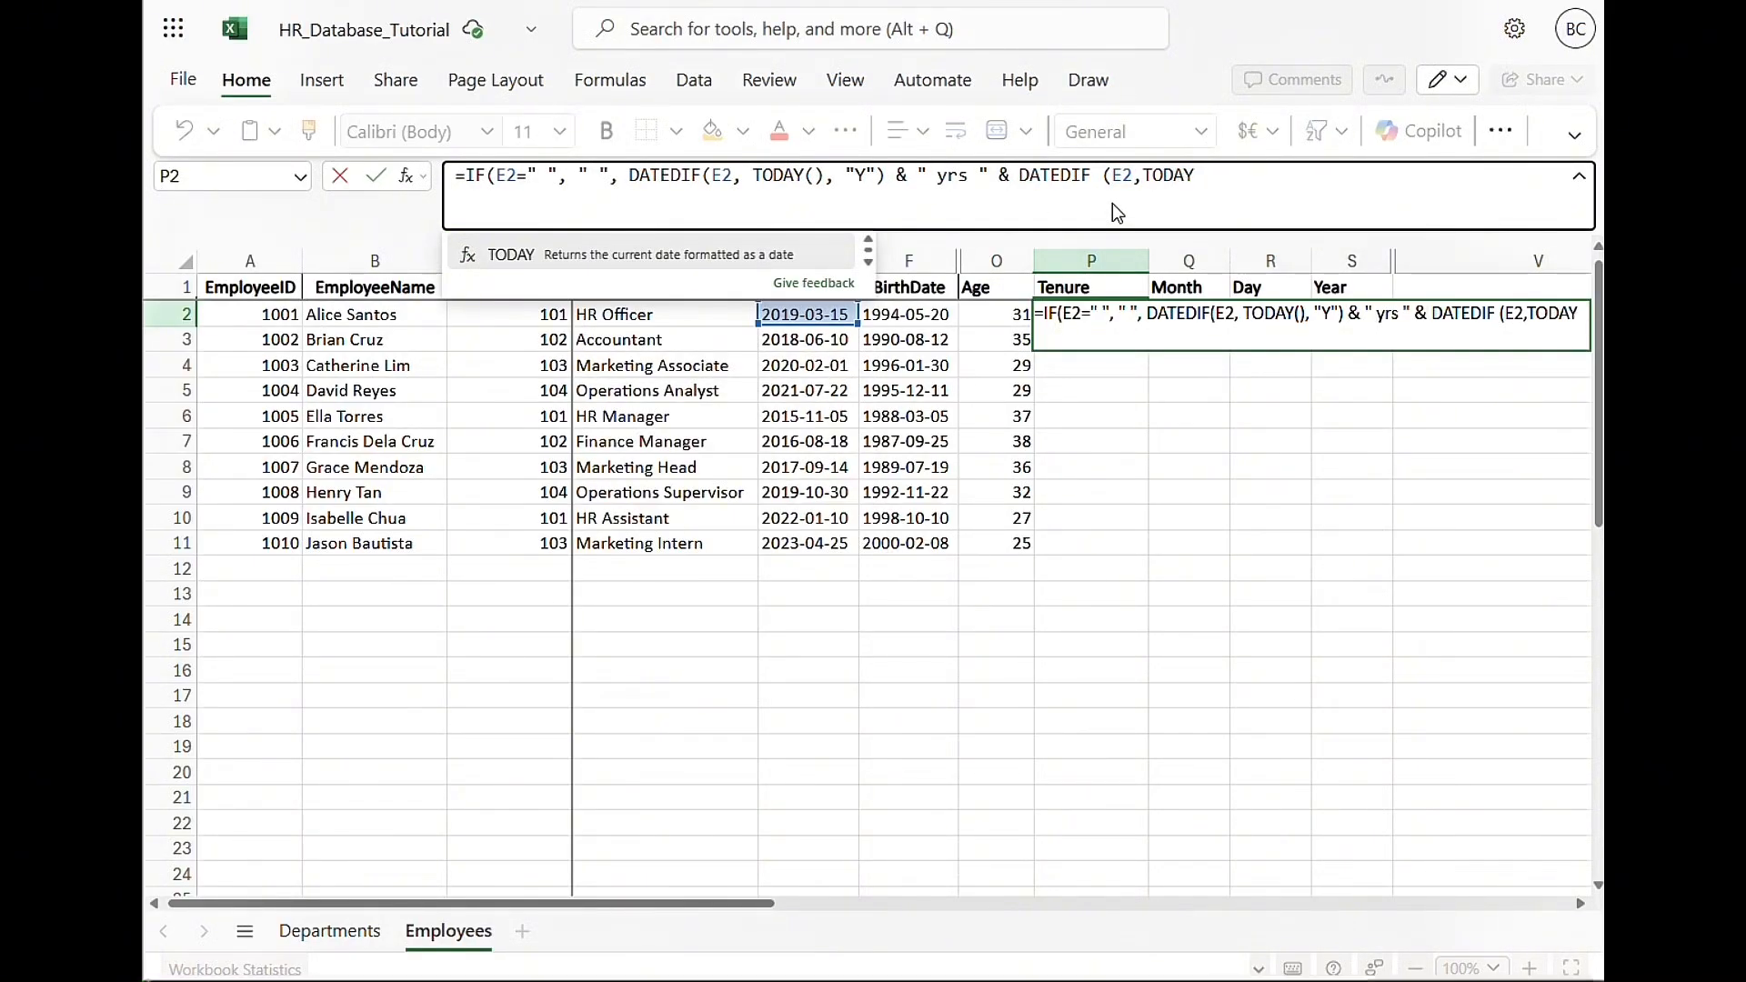
type("()")
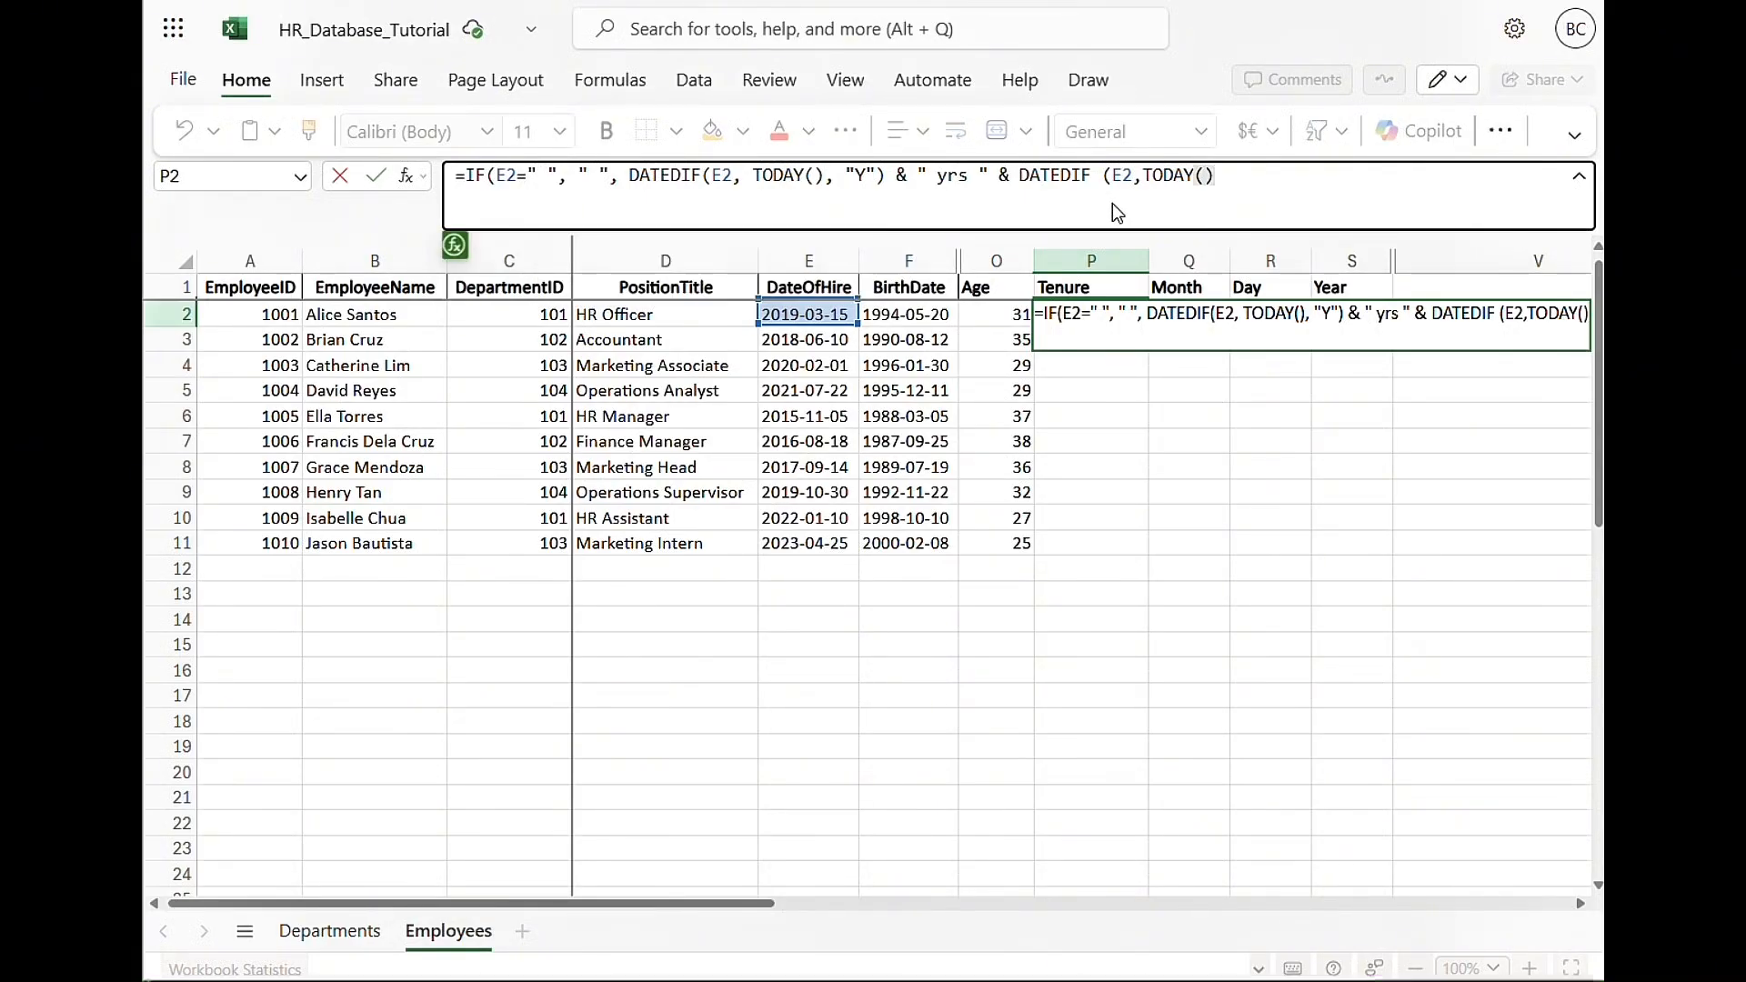
type(", \"")
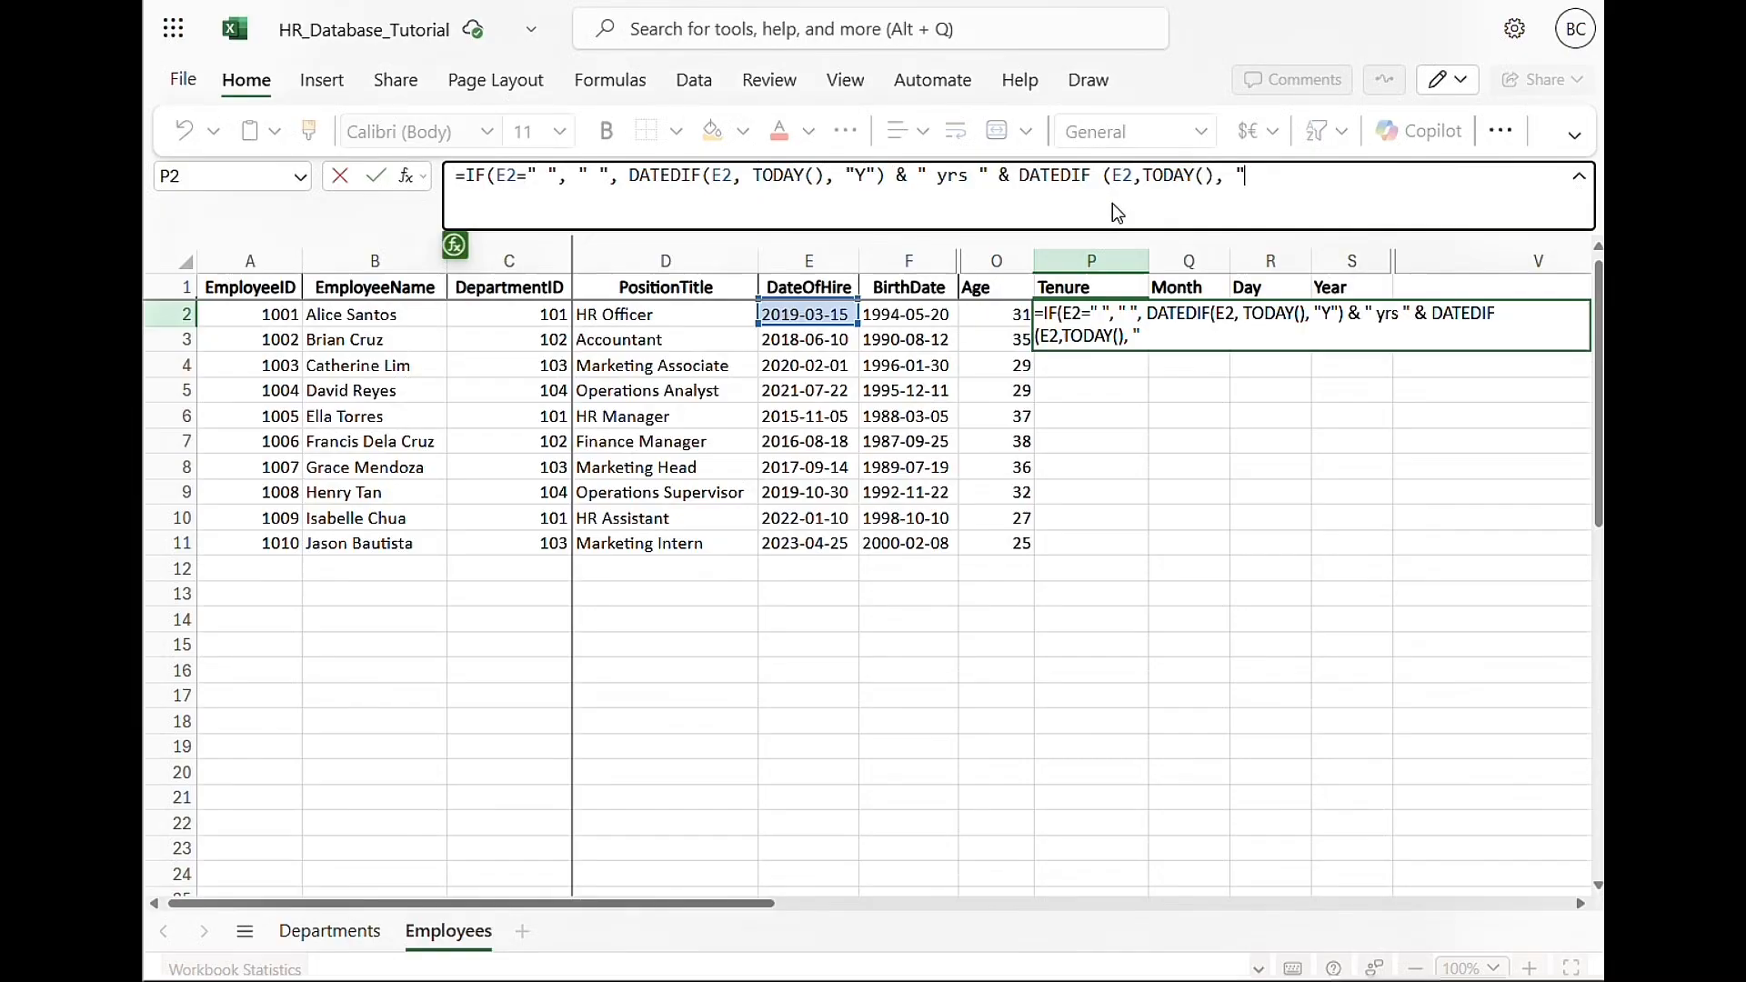
type("YM\") &")
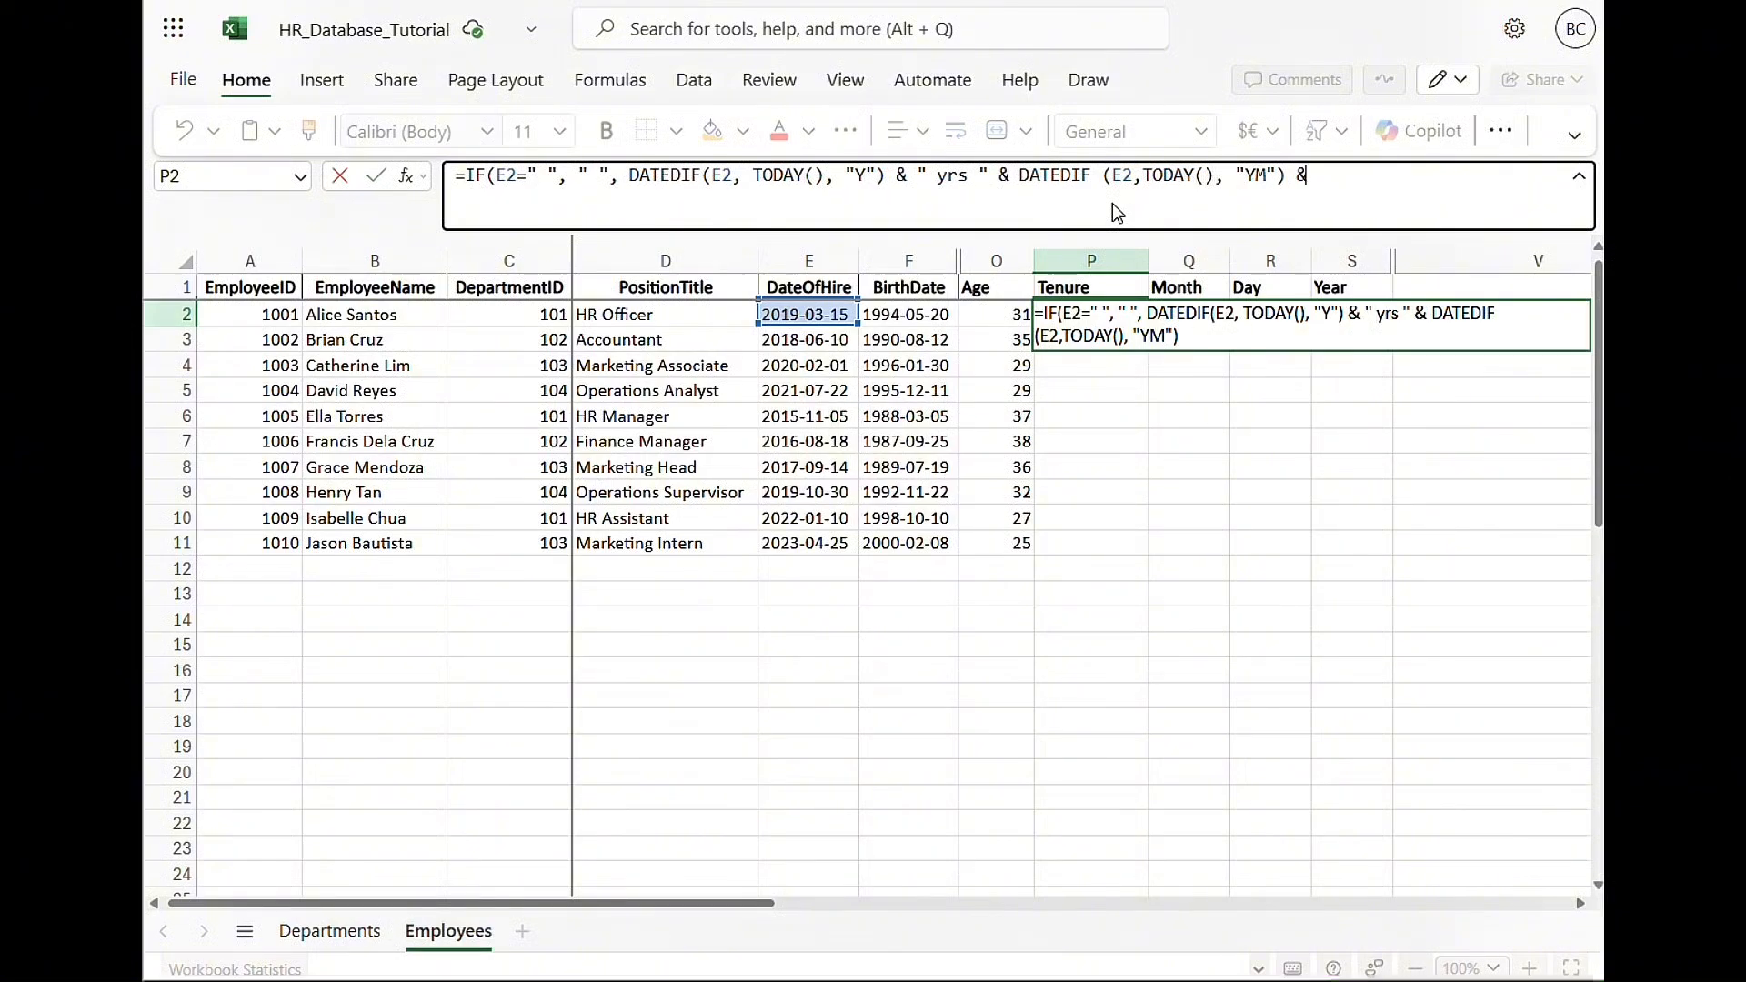
Finish the P2 formula with the joined text " mos " and a closing parenthesis, and enter it
type(" mo")
key("BackSpace")
key("BackSpace")
type("\"m")
key("BackSpace")
type("mos")
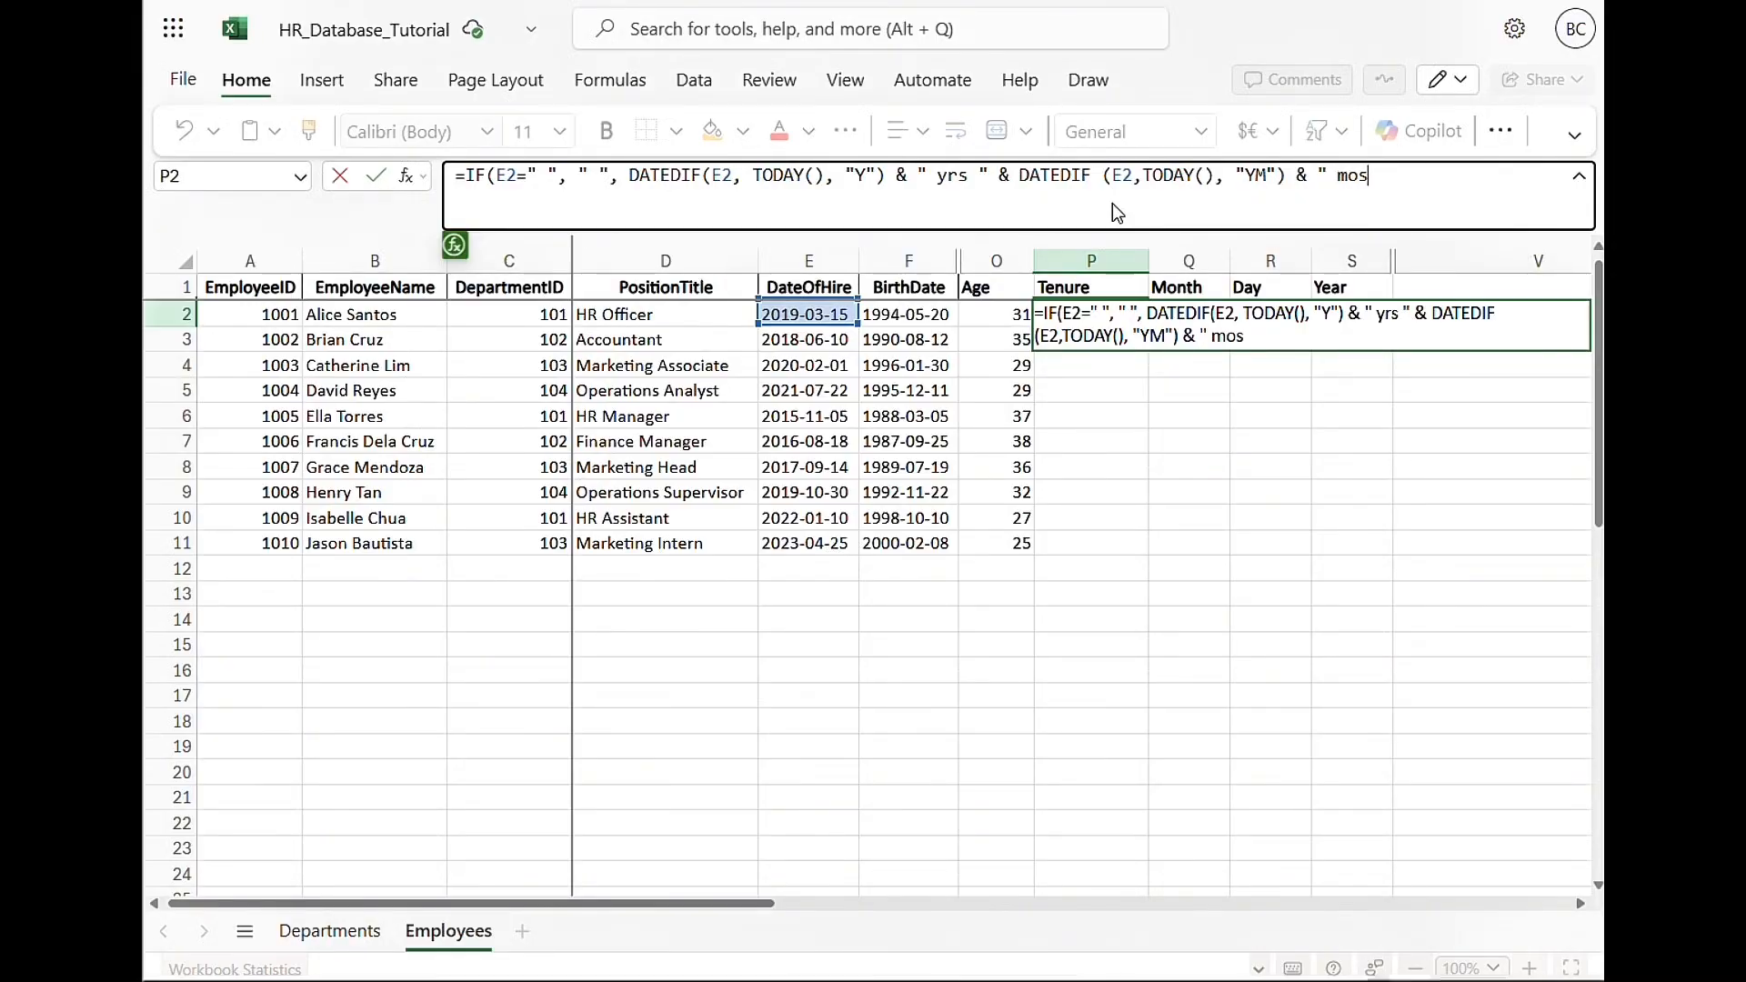
type(" \")")
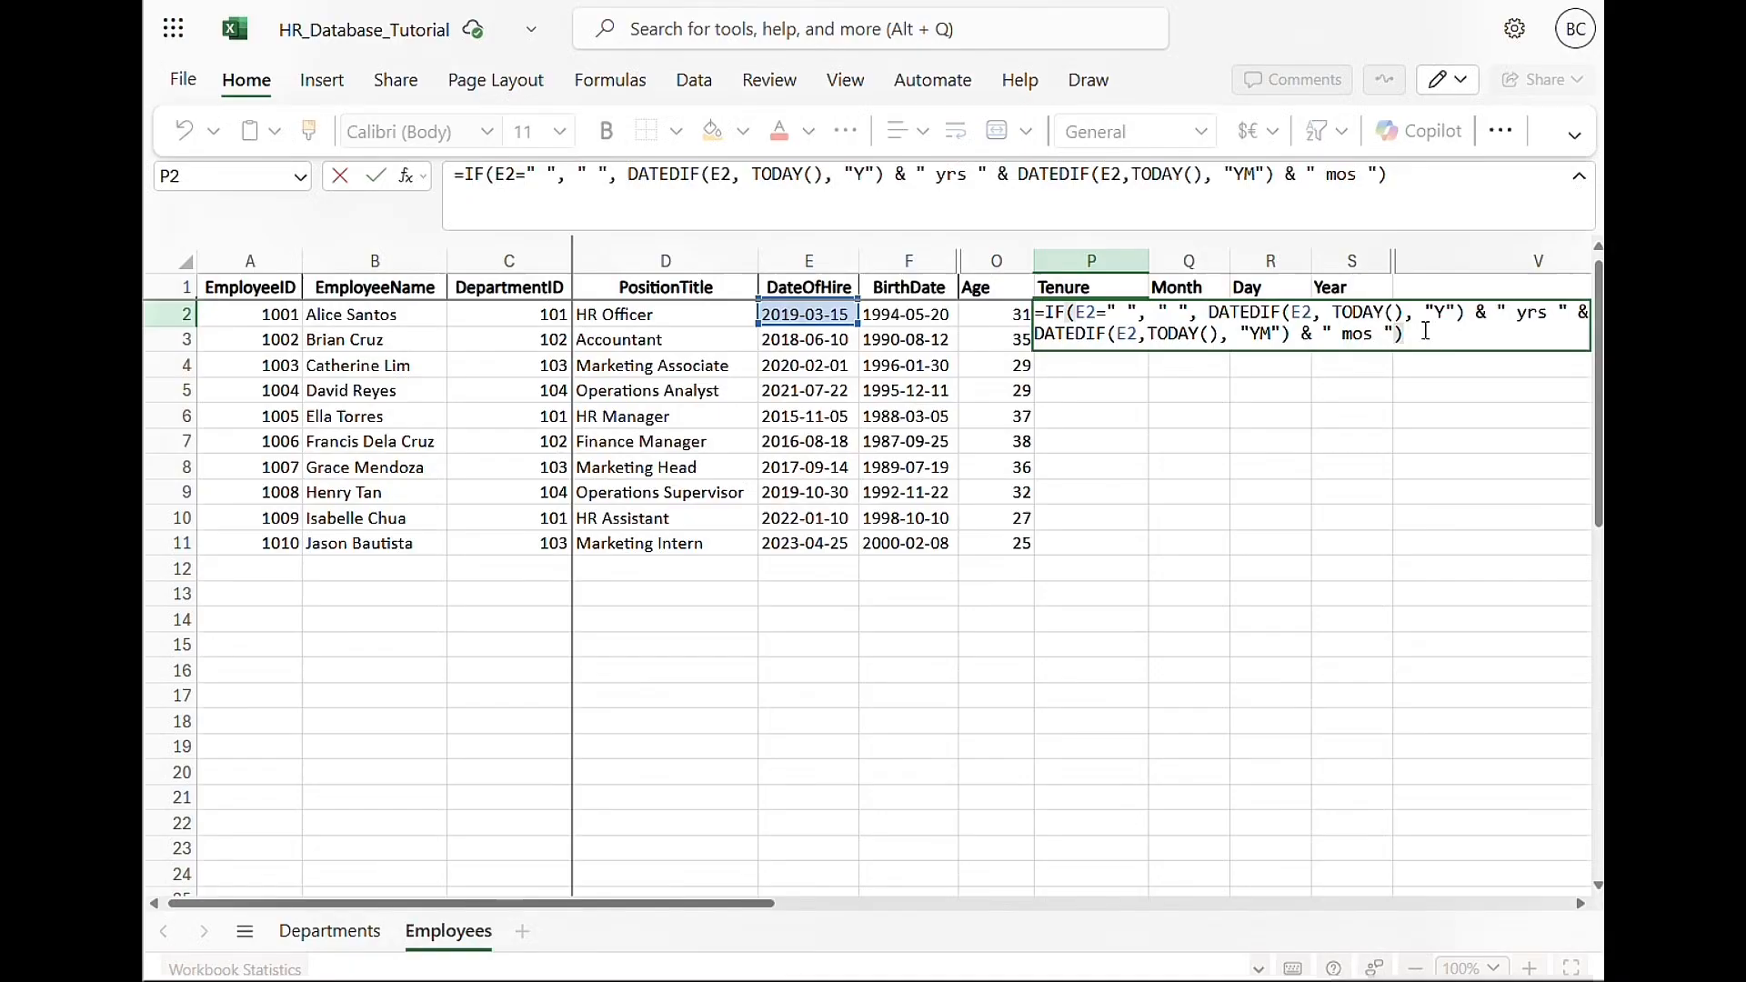
key("Return")
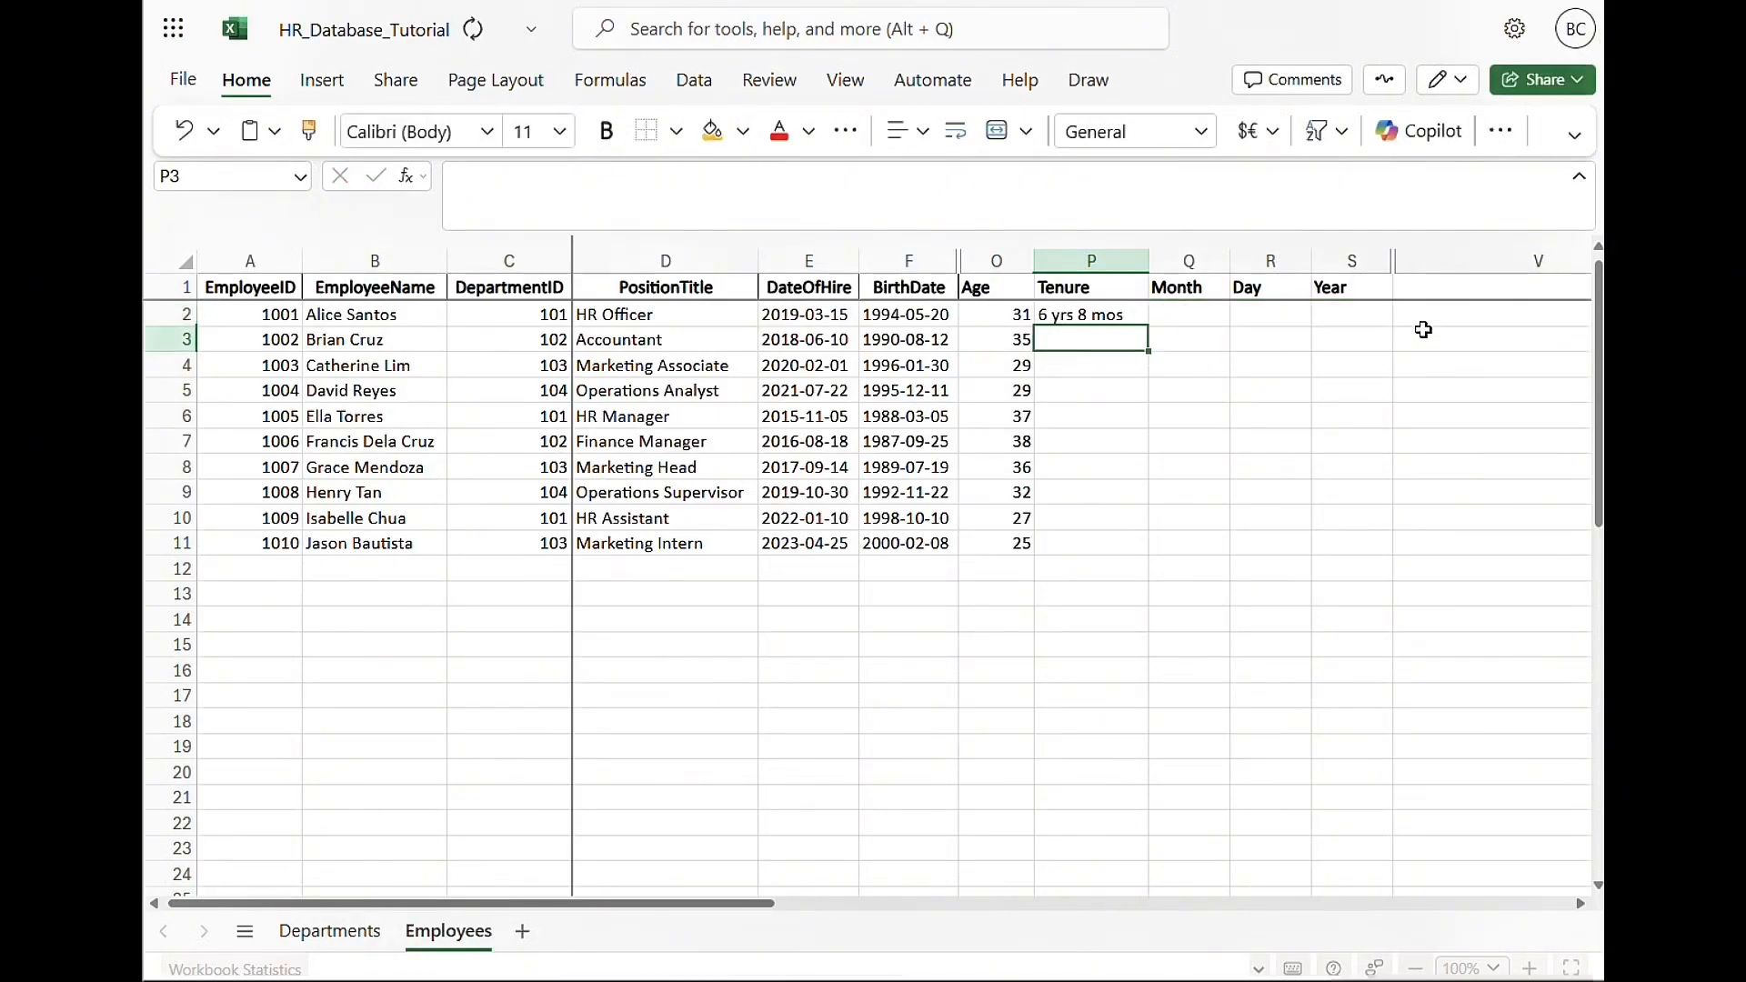
Fill the Tenure formula from P2 down through P11 and check it against the DateOfHire in row 9
left_click(1135, 320)
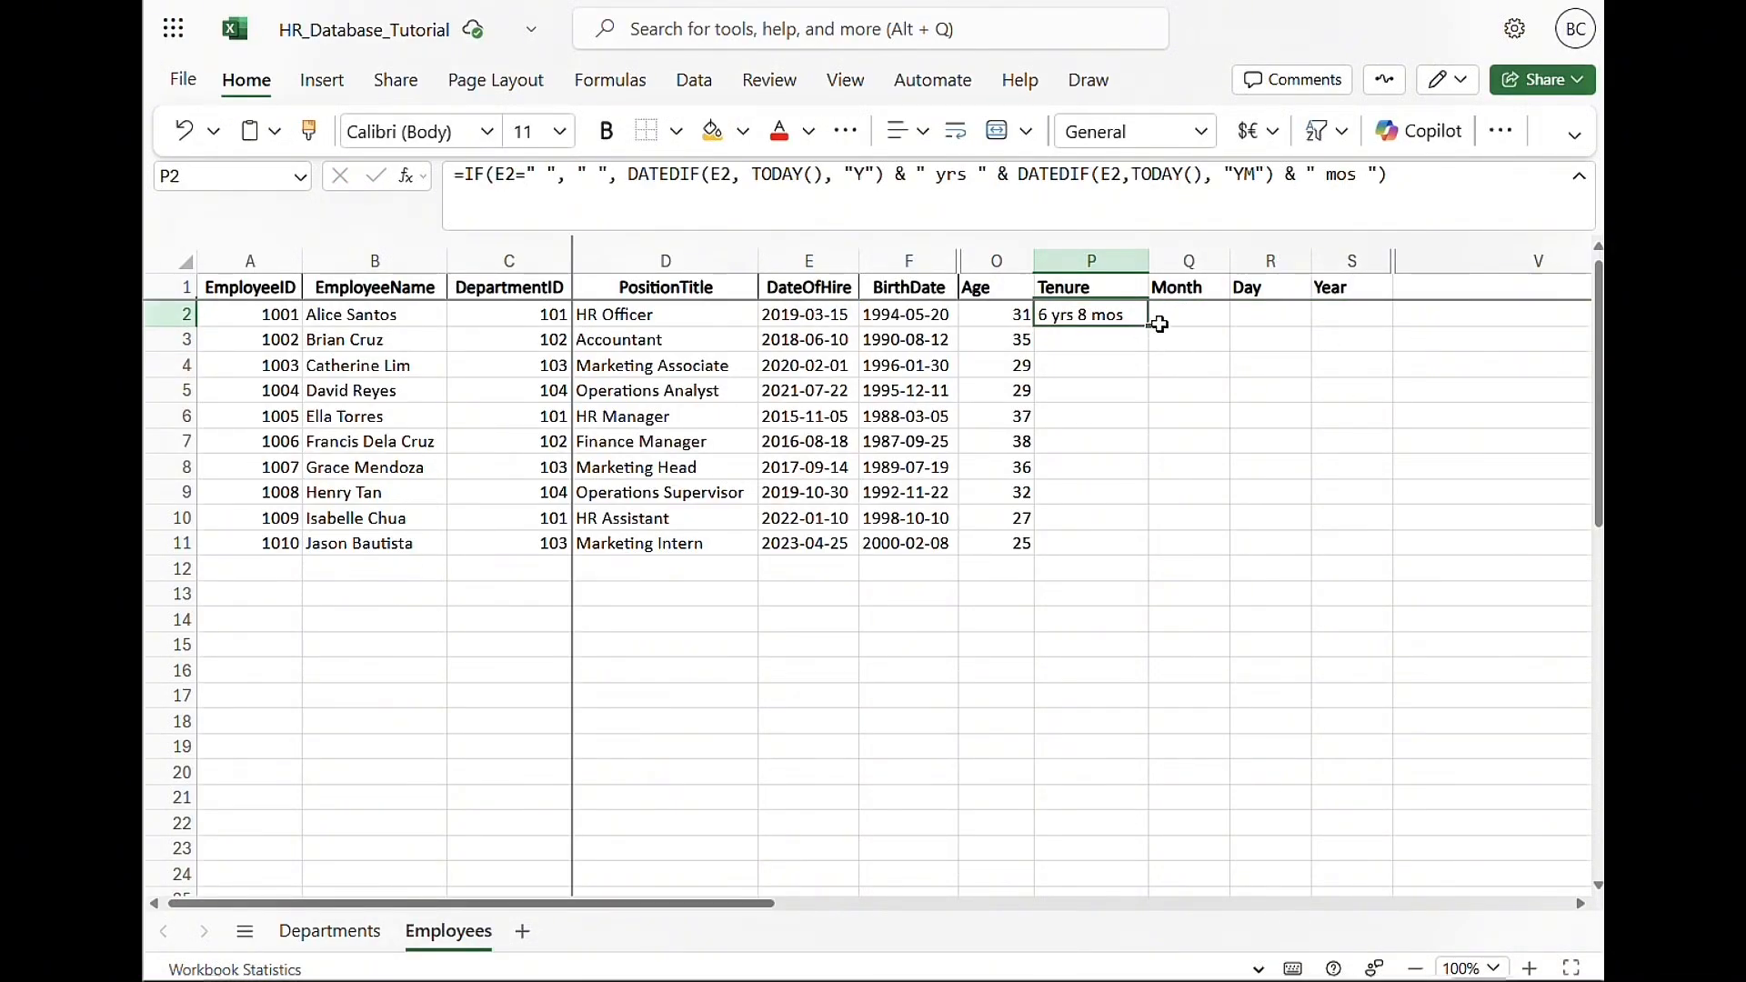
left_click_drag(1144, 325, 1125, 536)
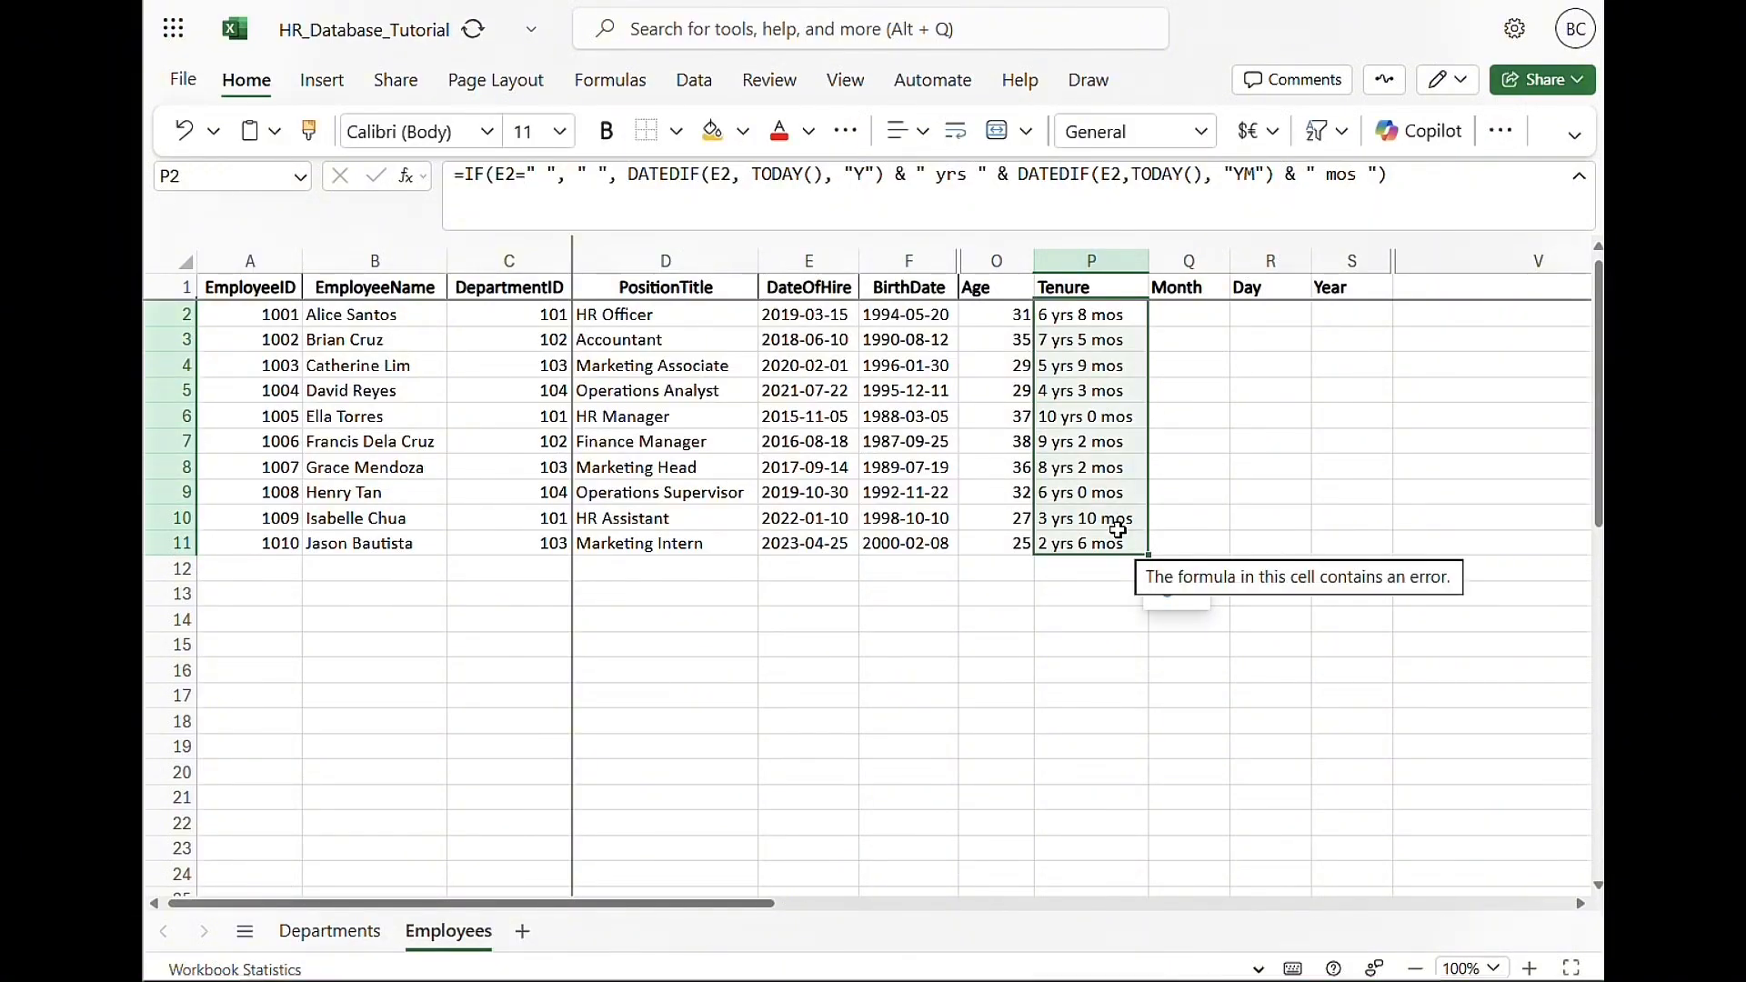
left_click(377, 492)
left_click(812, 489)
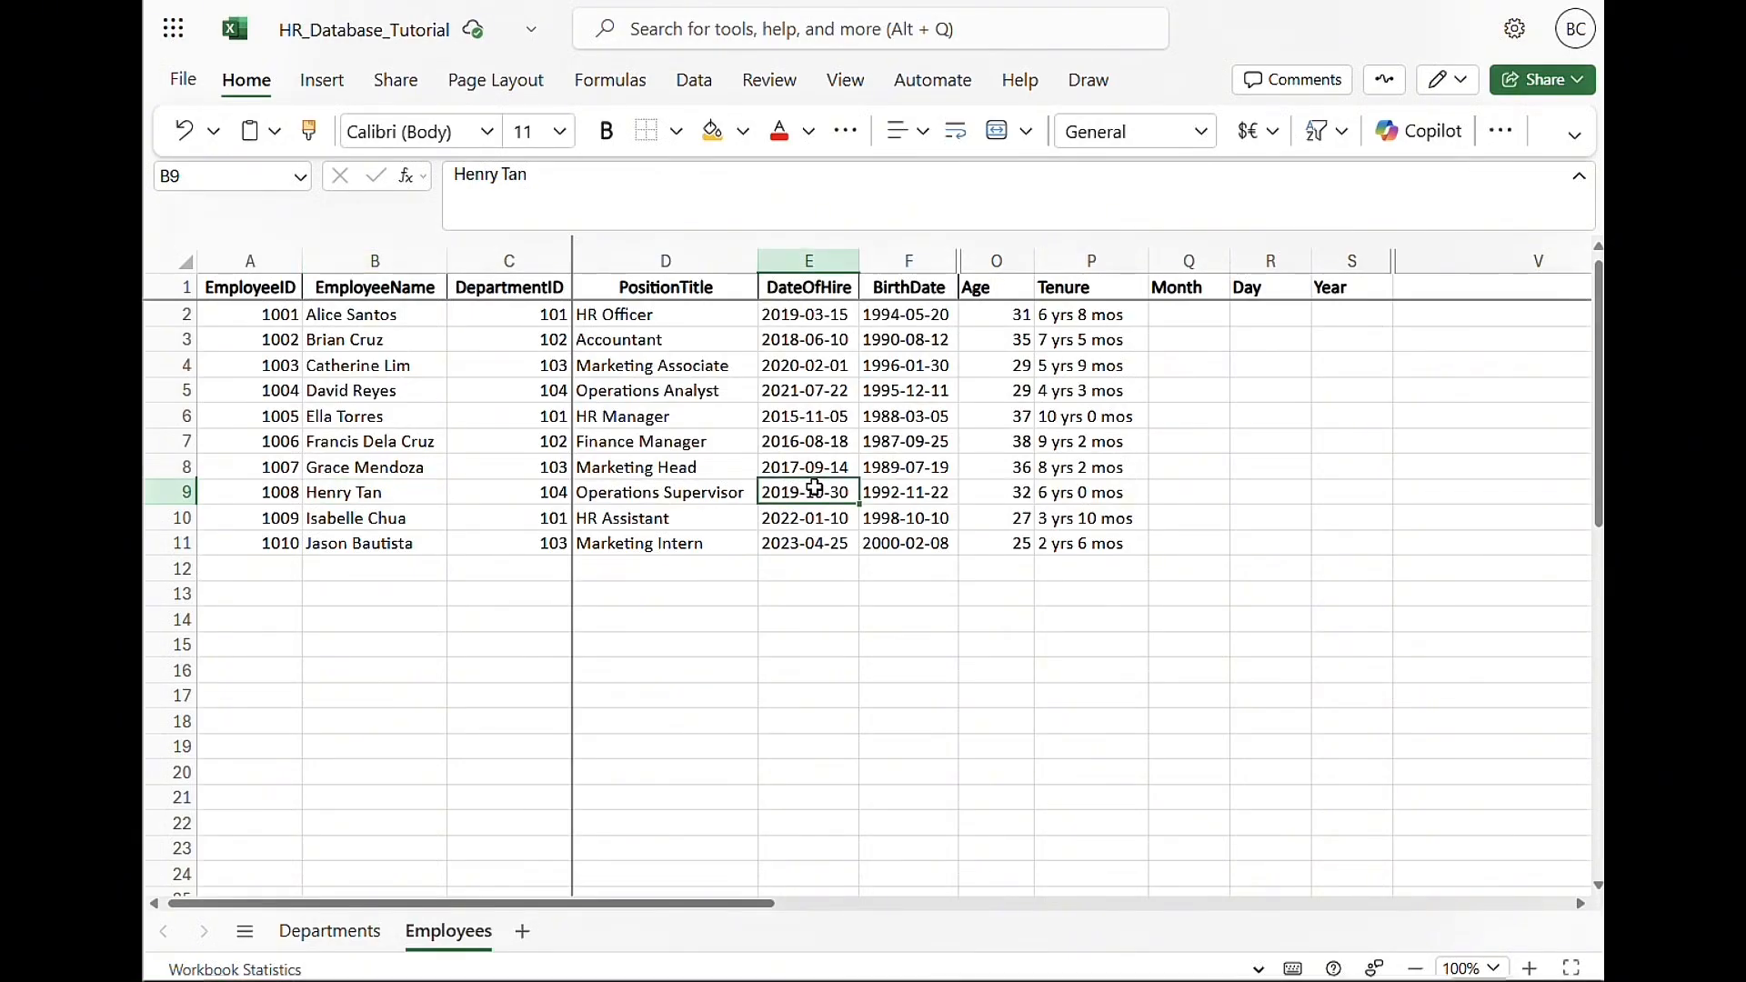
Enter =MONTH(E2) in Q2 to extract the hire month and fill it down through Q11
left_click(1201, 321)
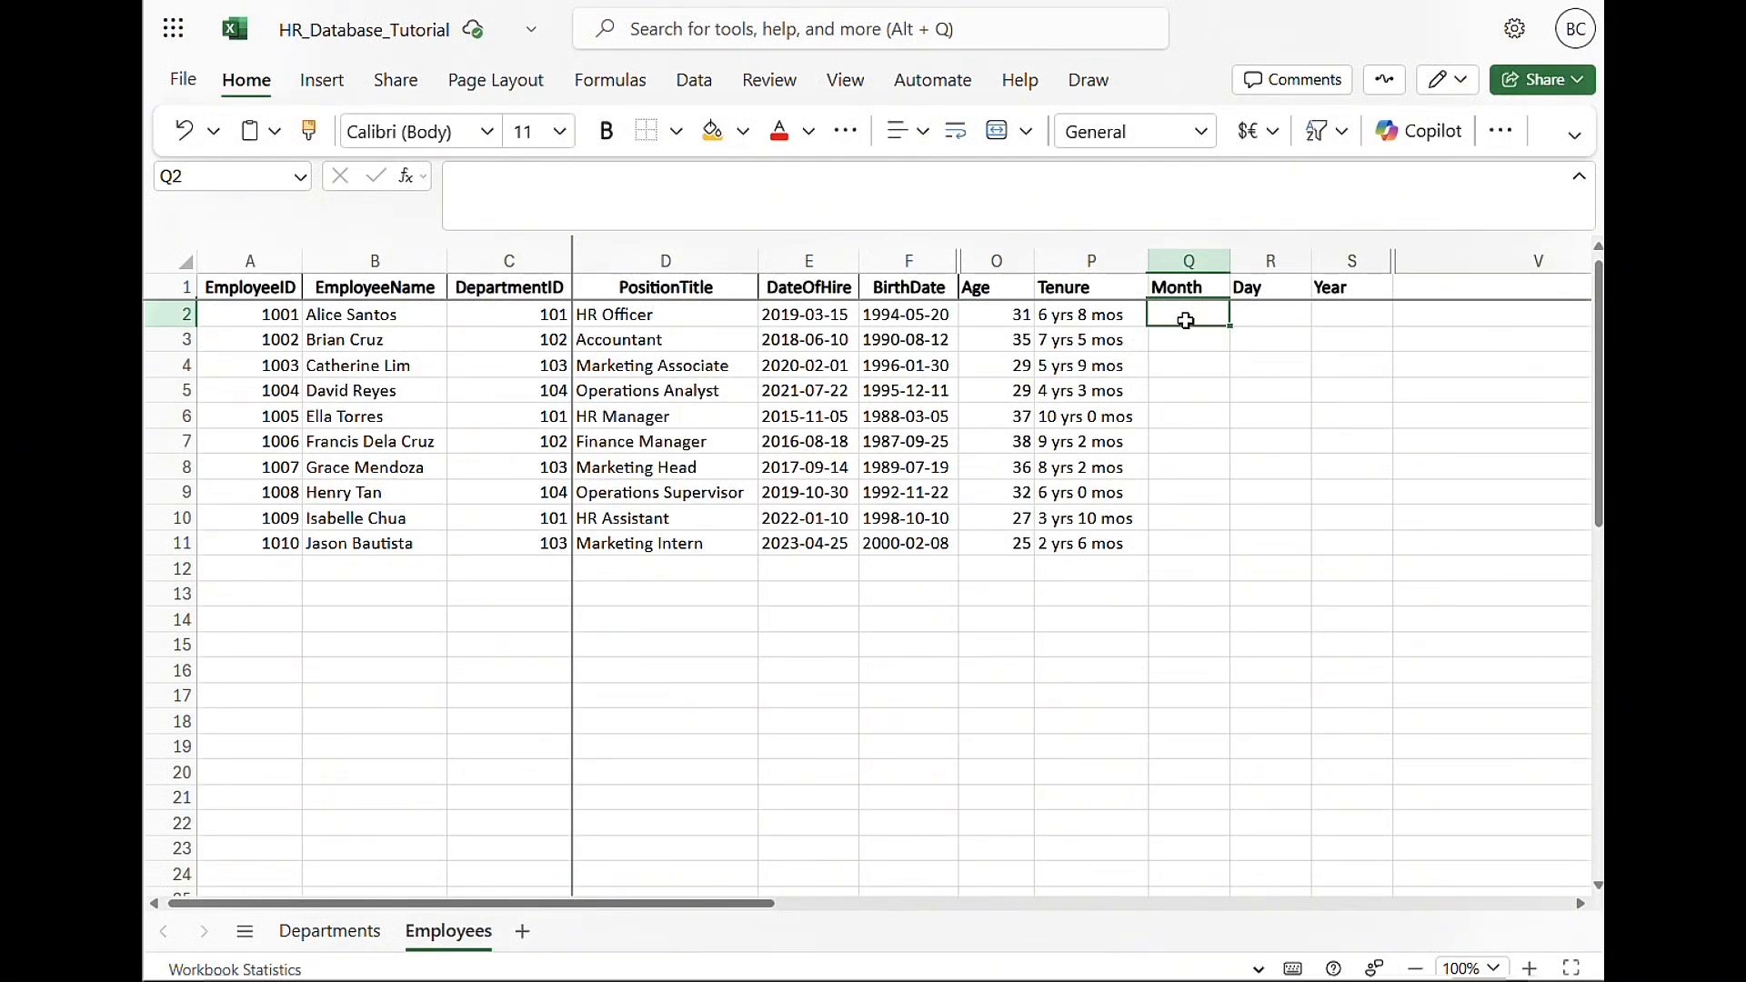
type("=")
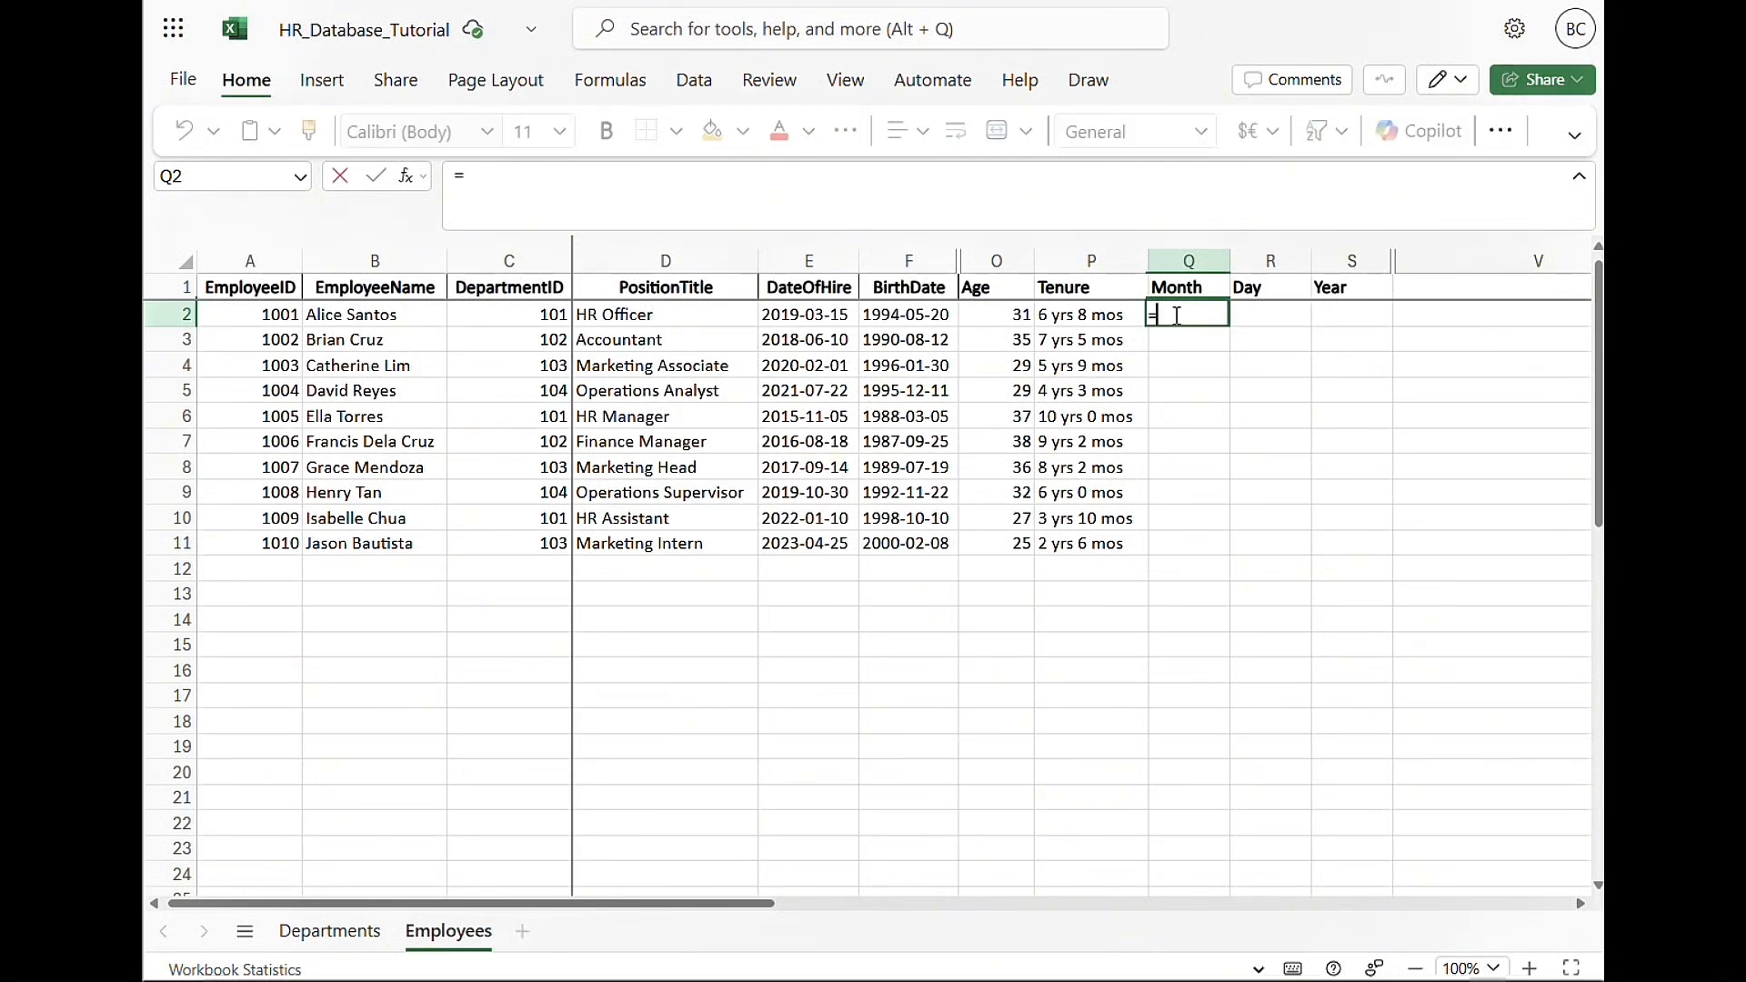
type("Mon")
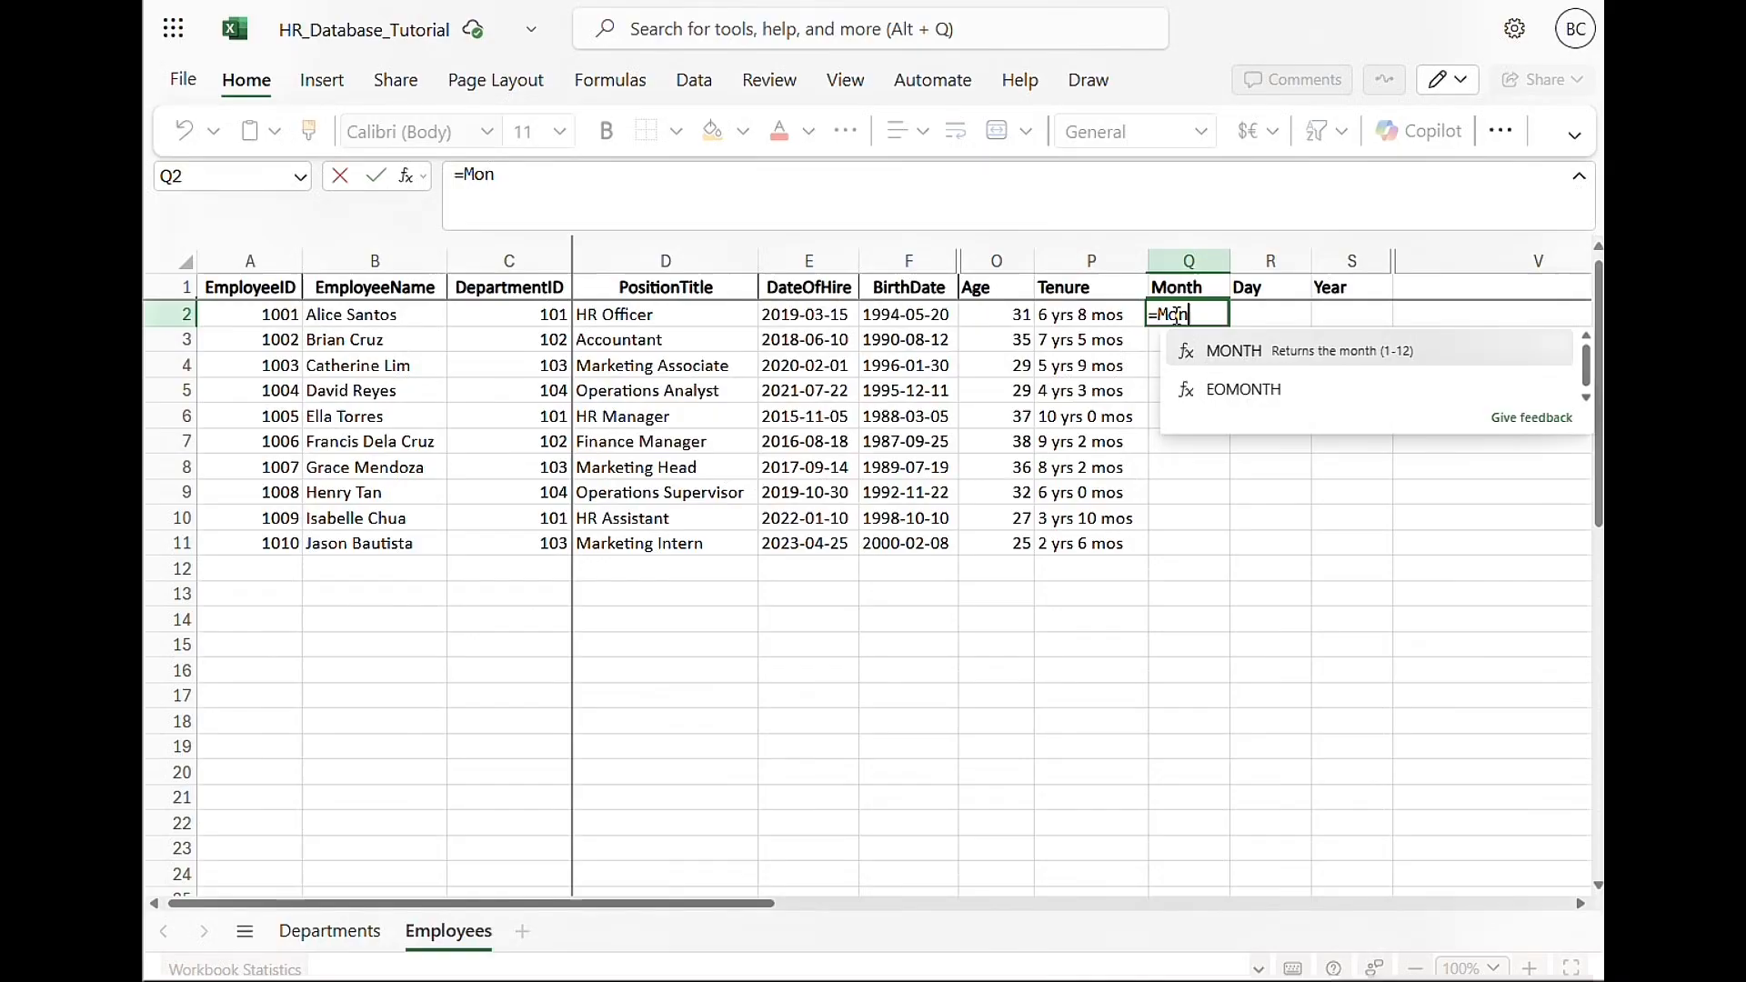
type("th(")
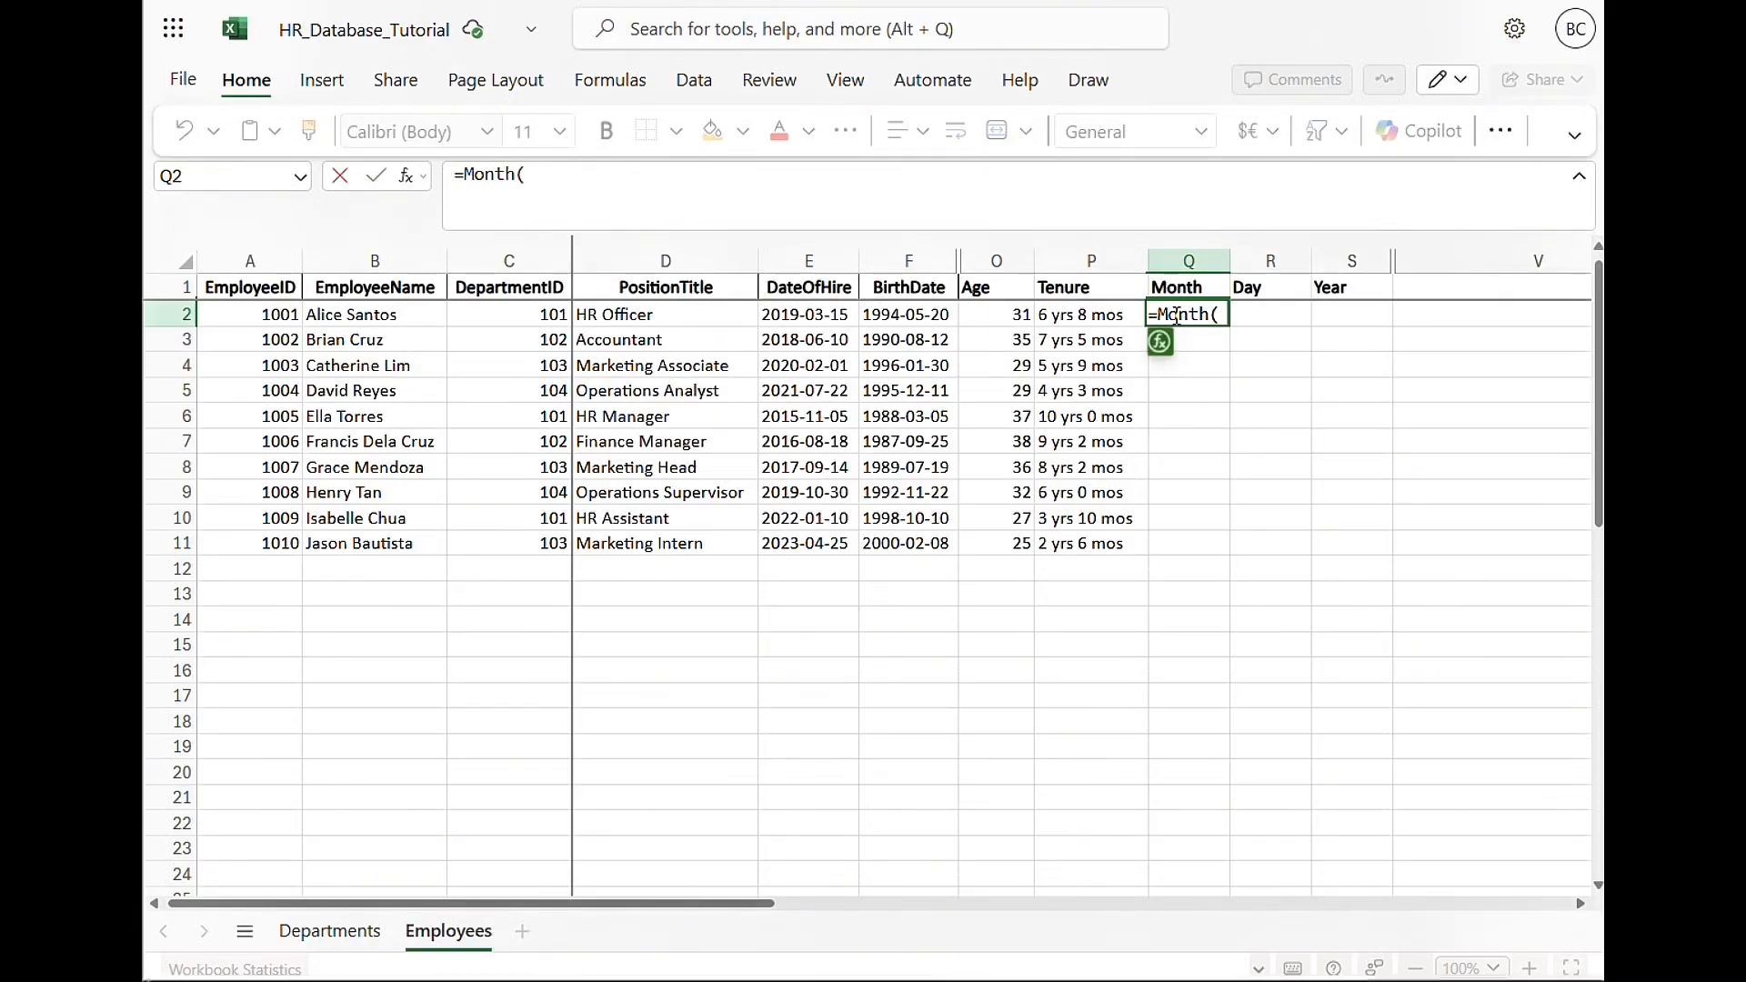
left_click(865, 317)
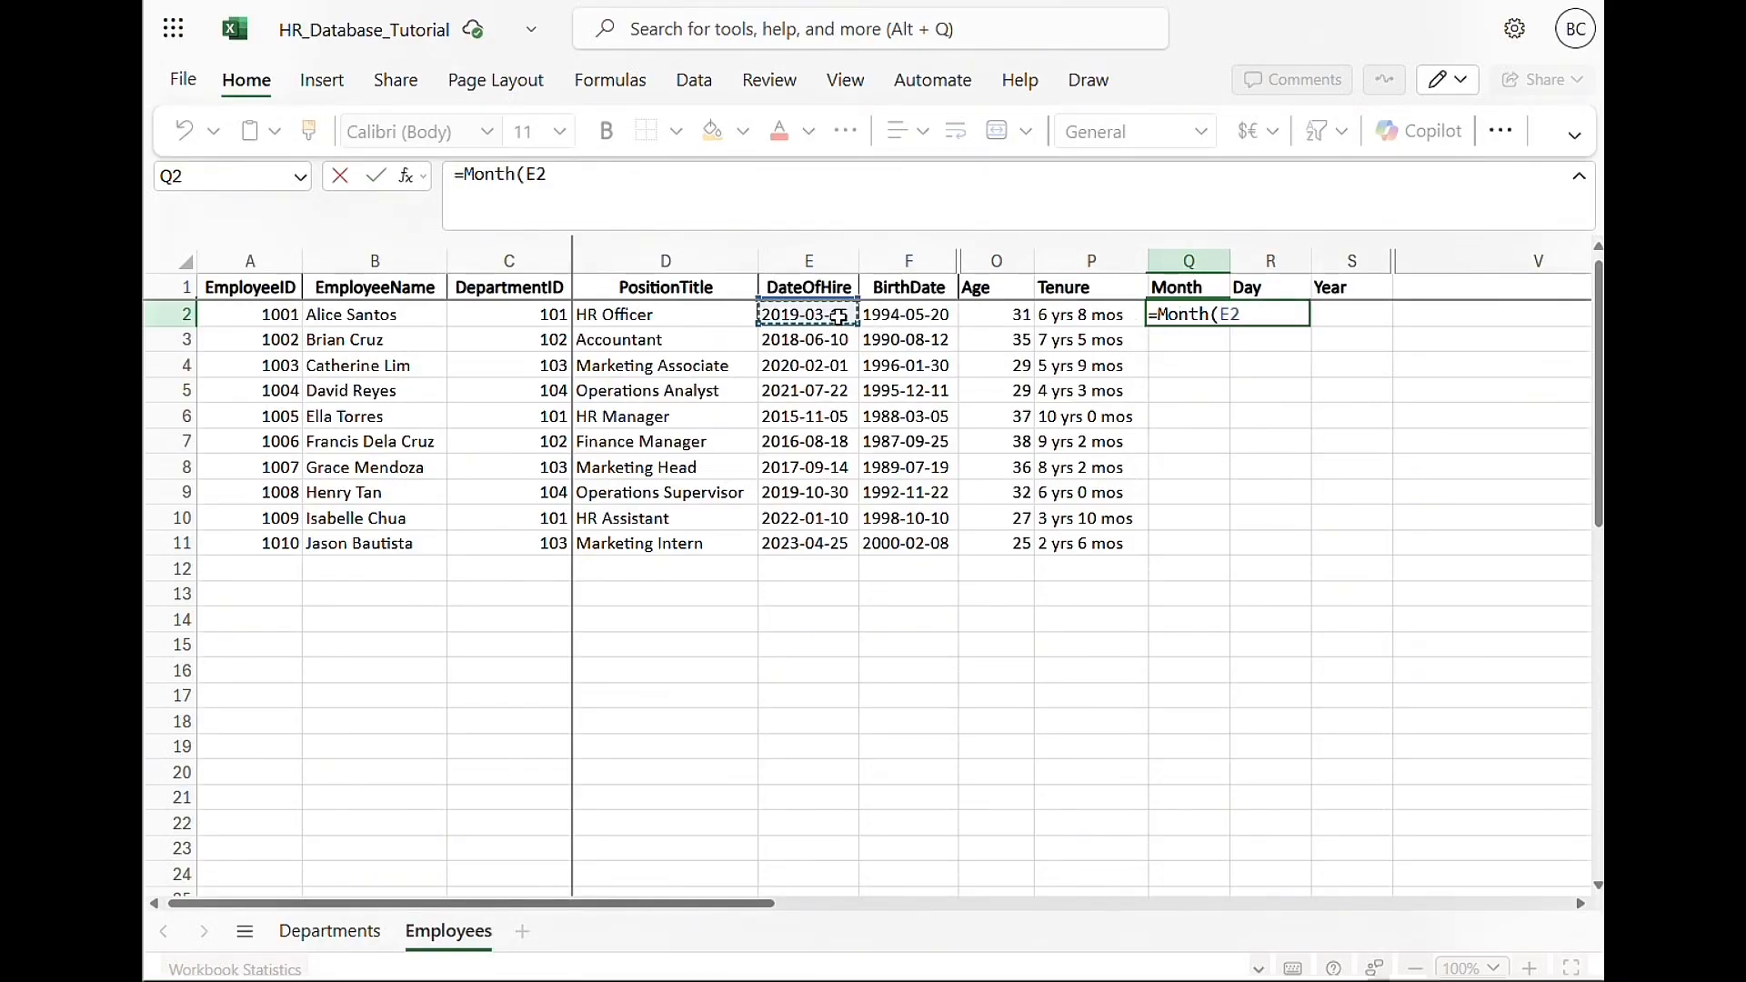
key("Return")
left_click(1217, 314)
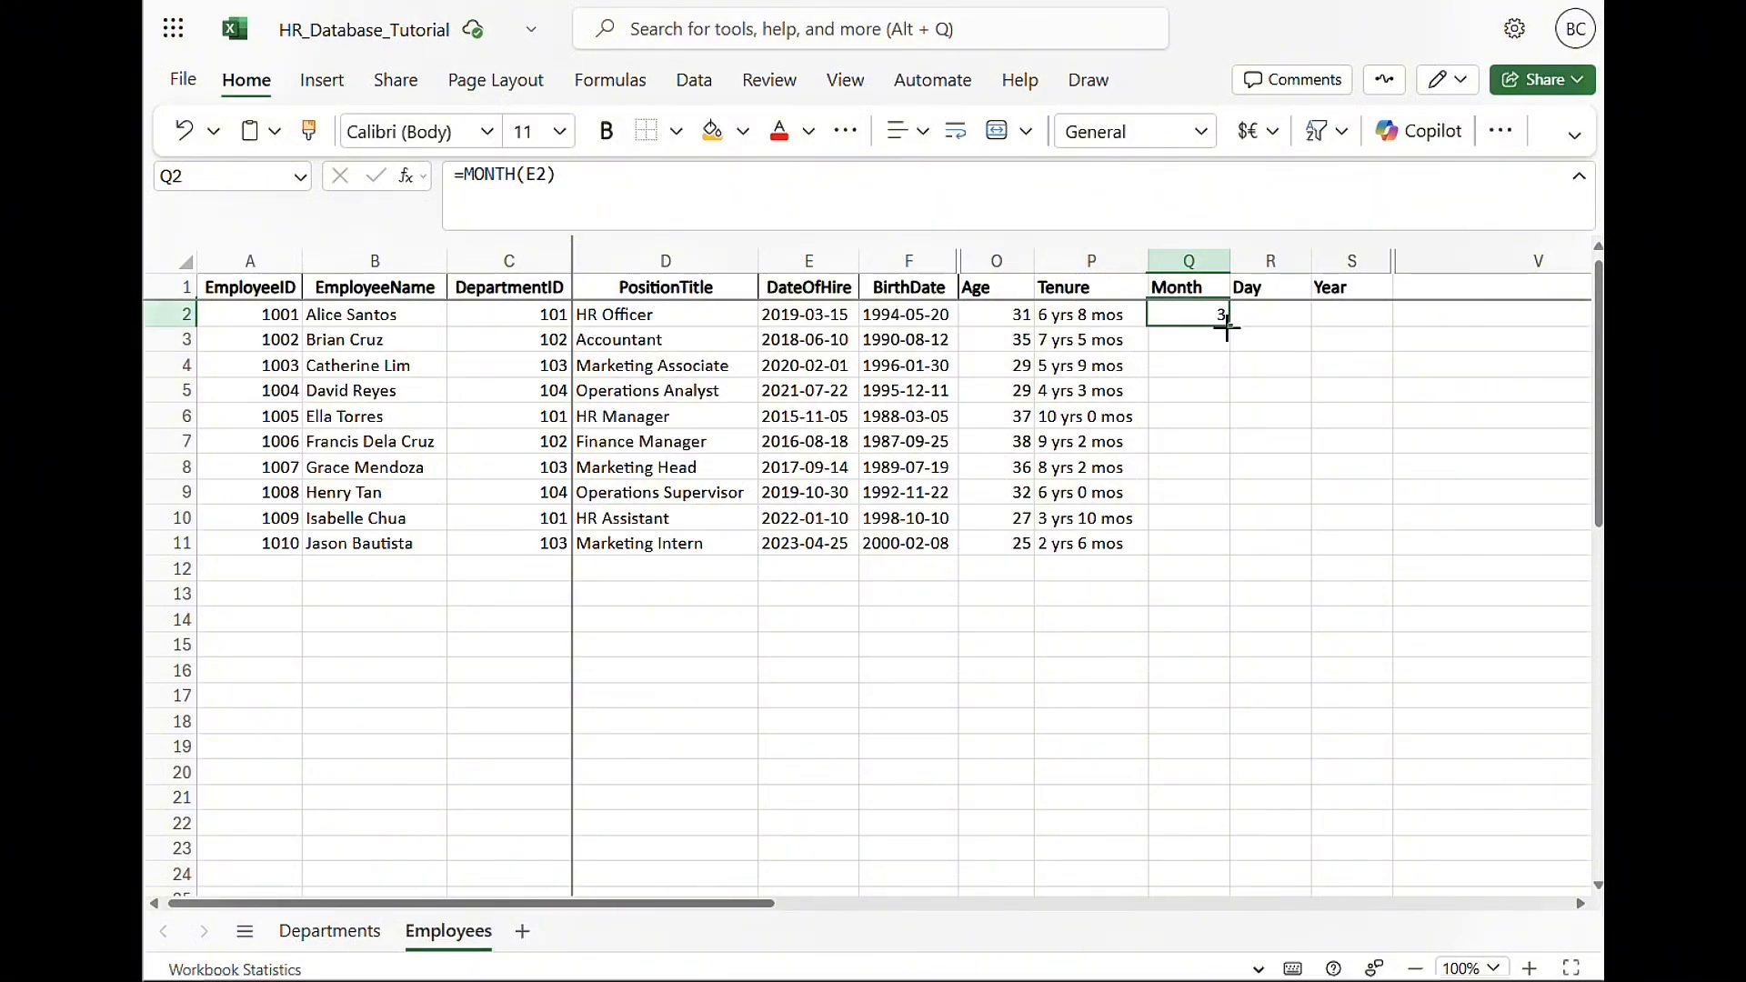
left_click_drag(1227, 327, 1217, 538)
Enter =DAY(E2) in R2, fill it down through R11, and check it alongside the Month formula in Q2
left_click(1290, 311)
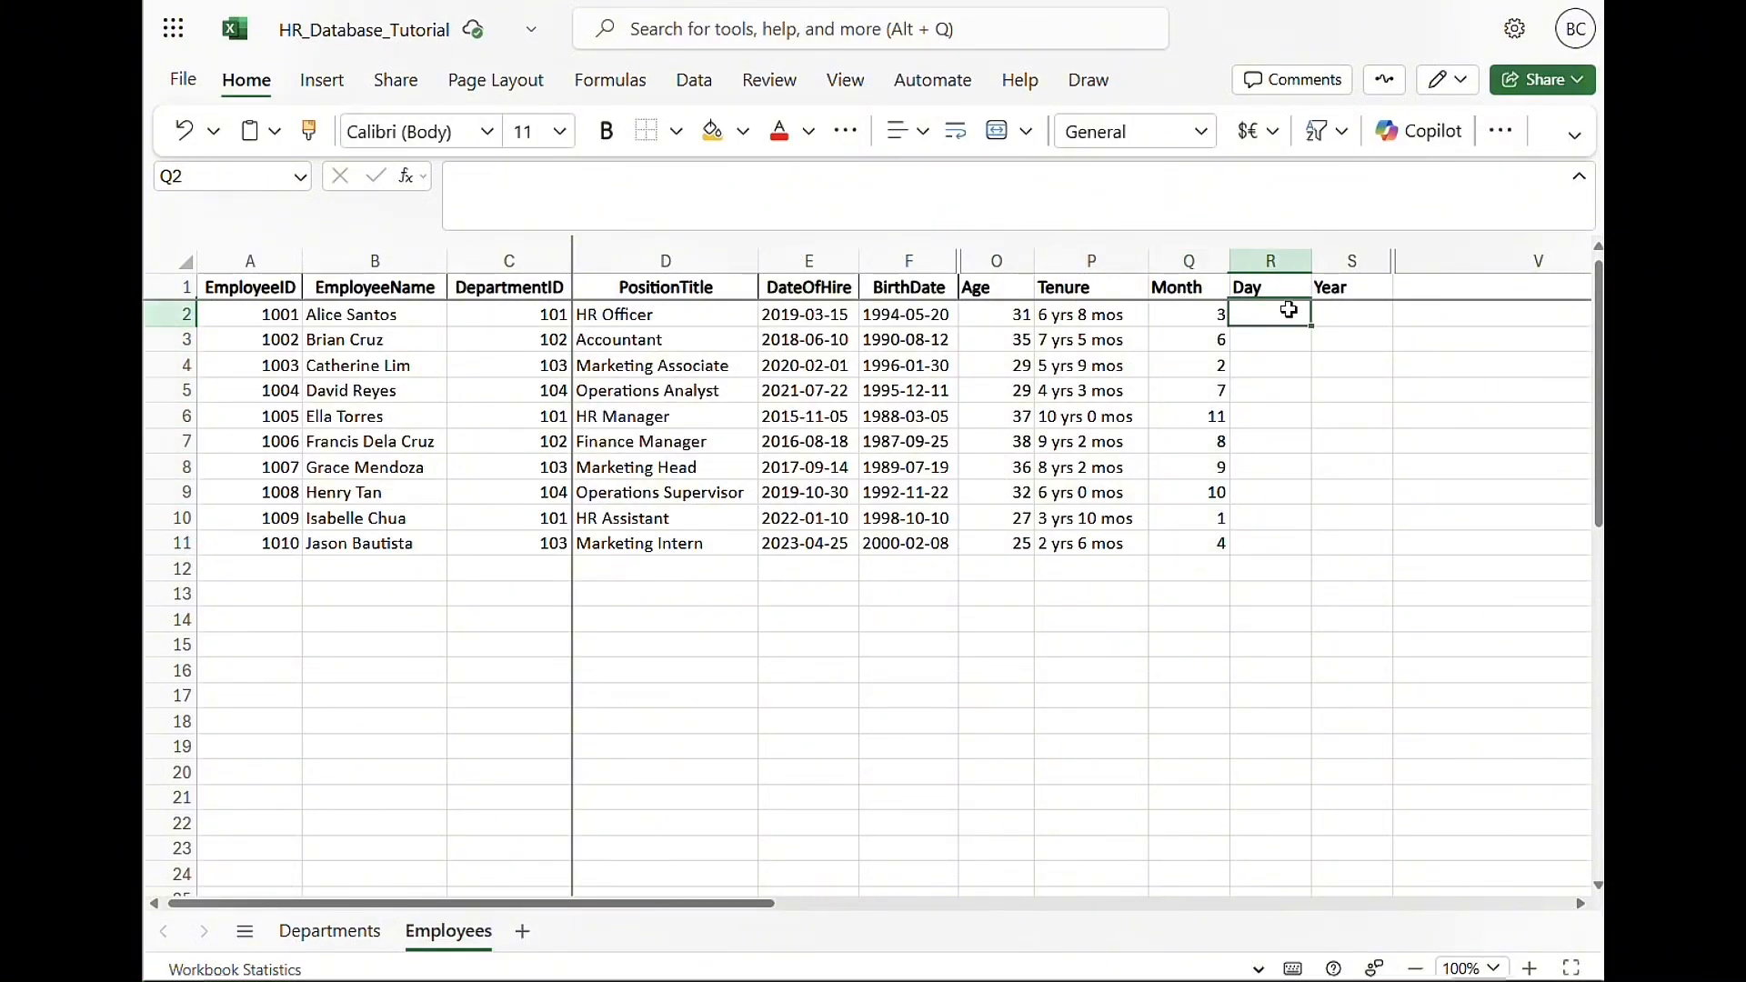
type("=Day (")
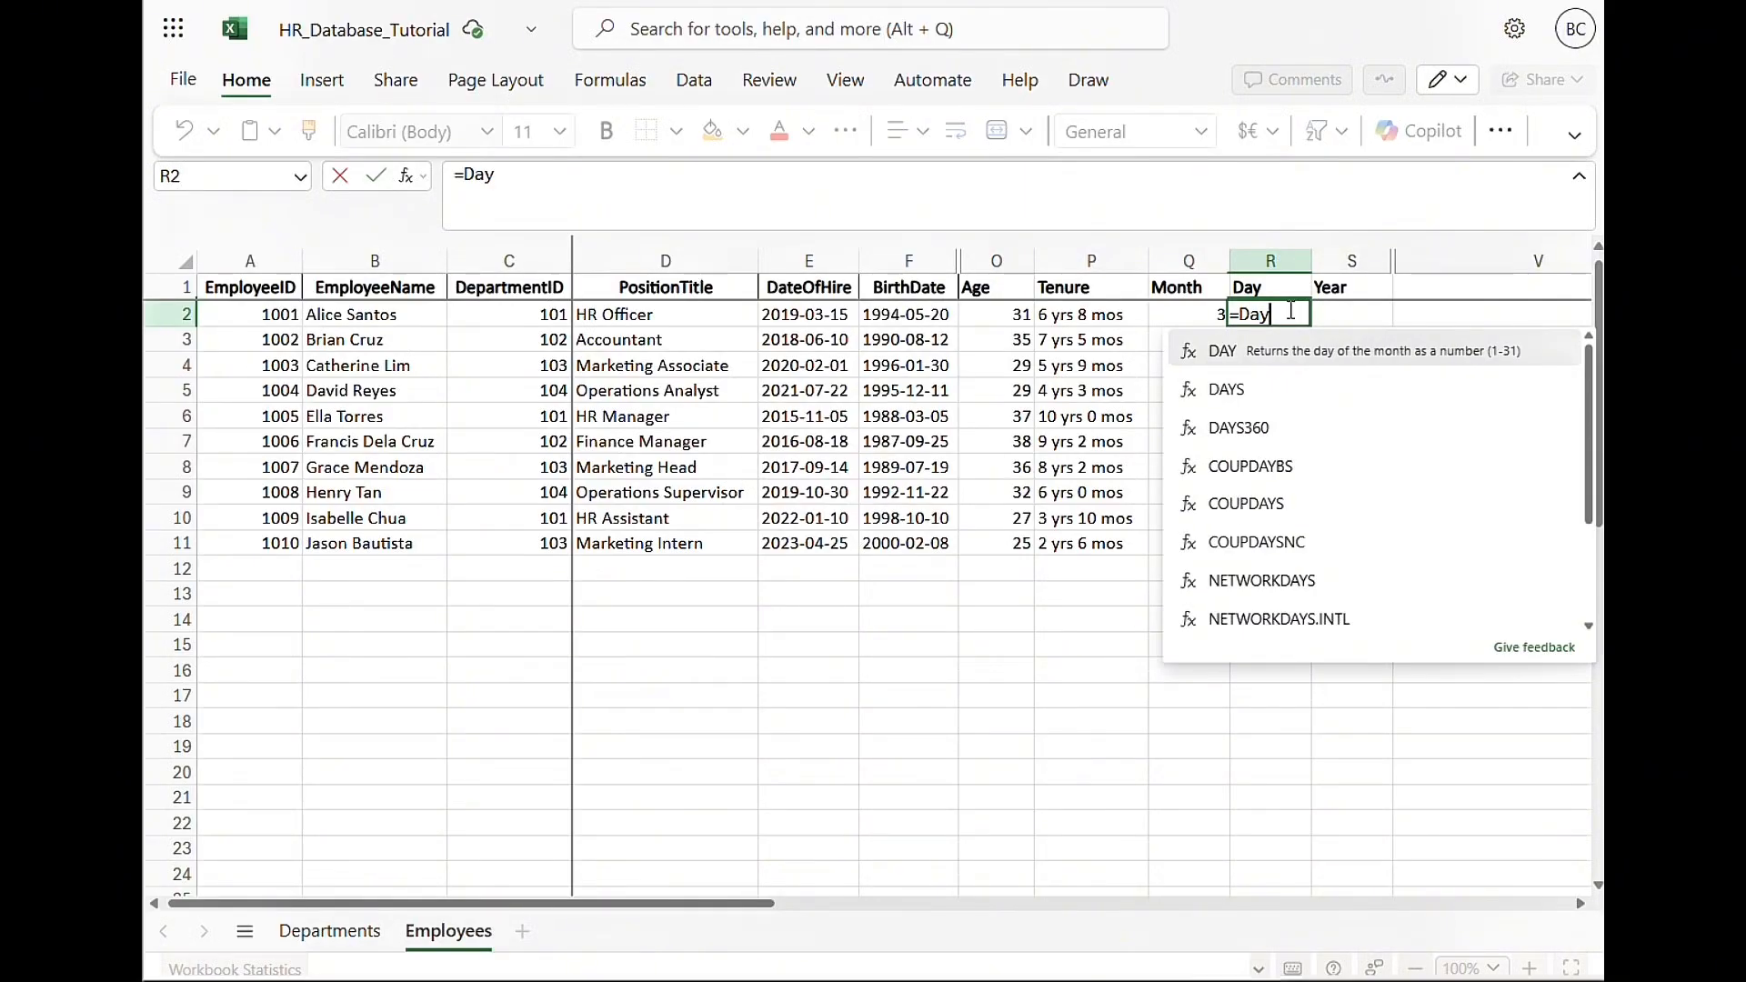
left_click(784, 314)
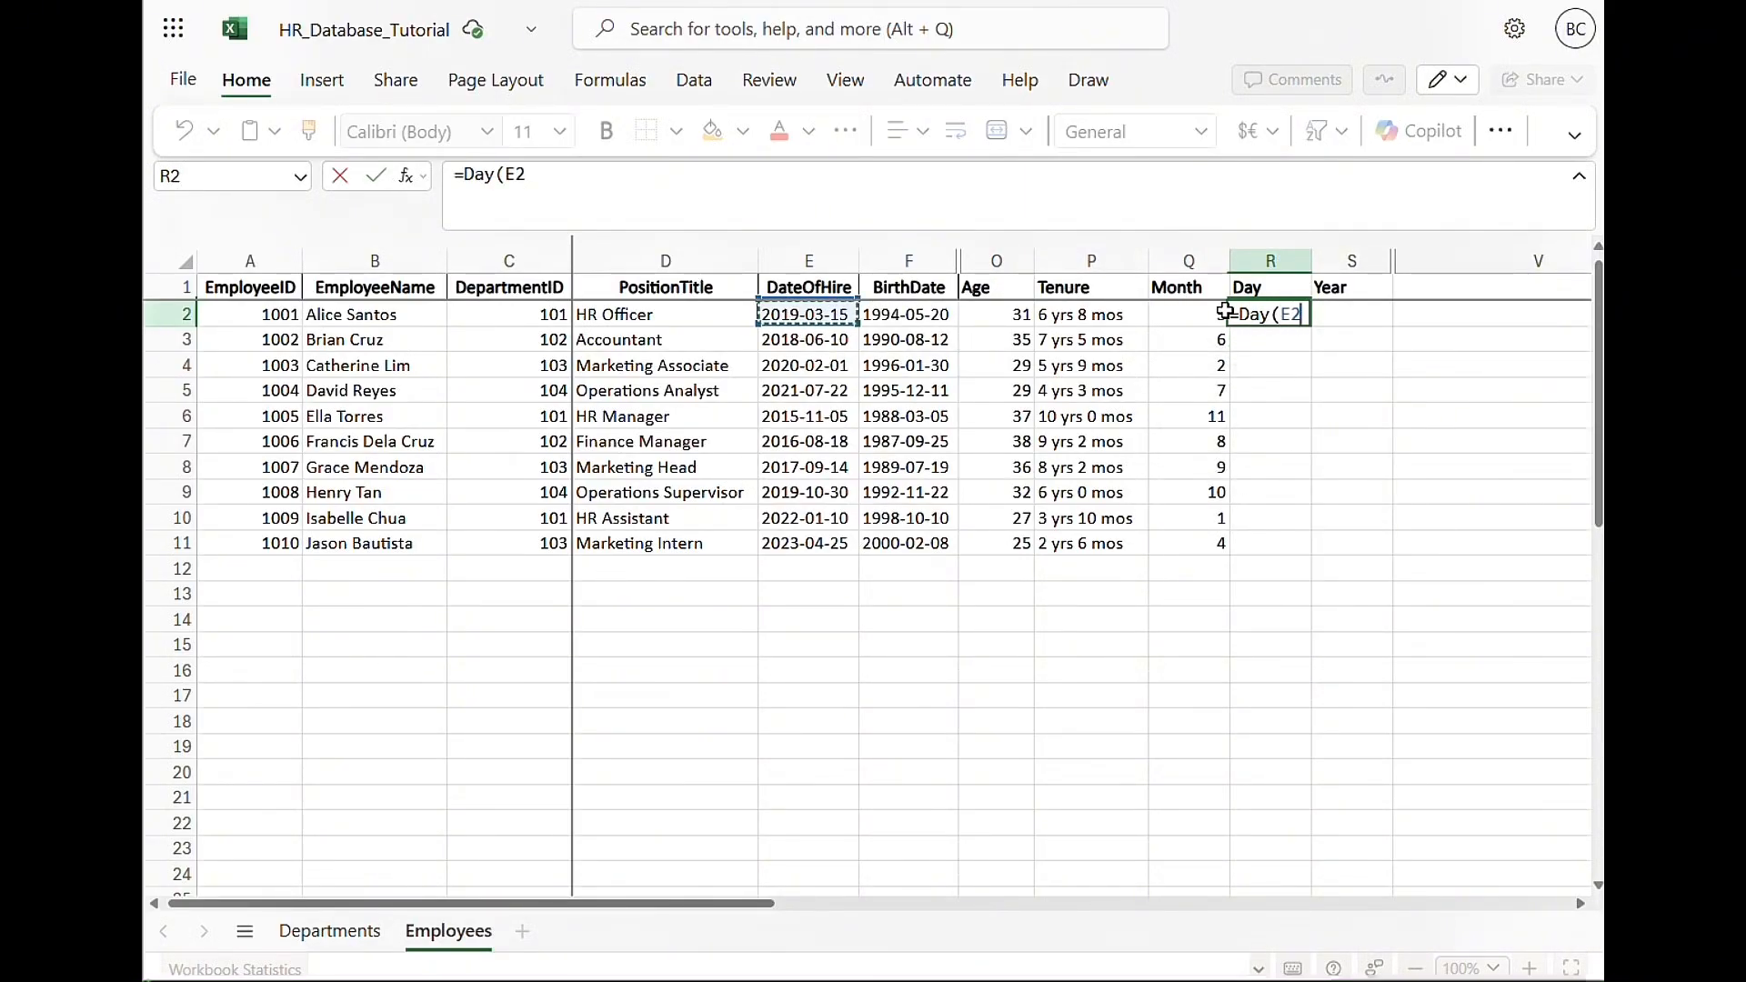
type(")")
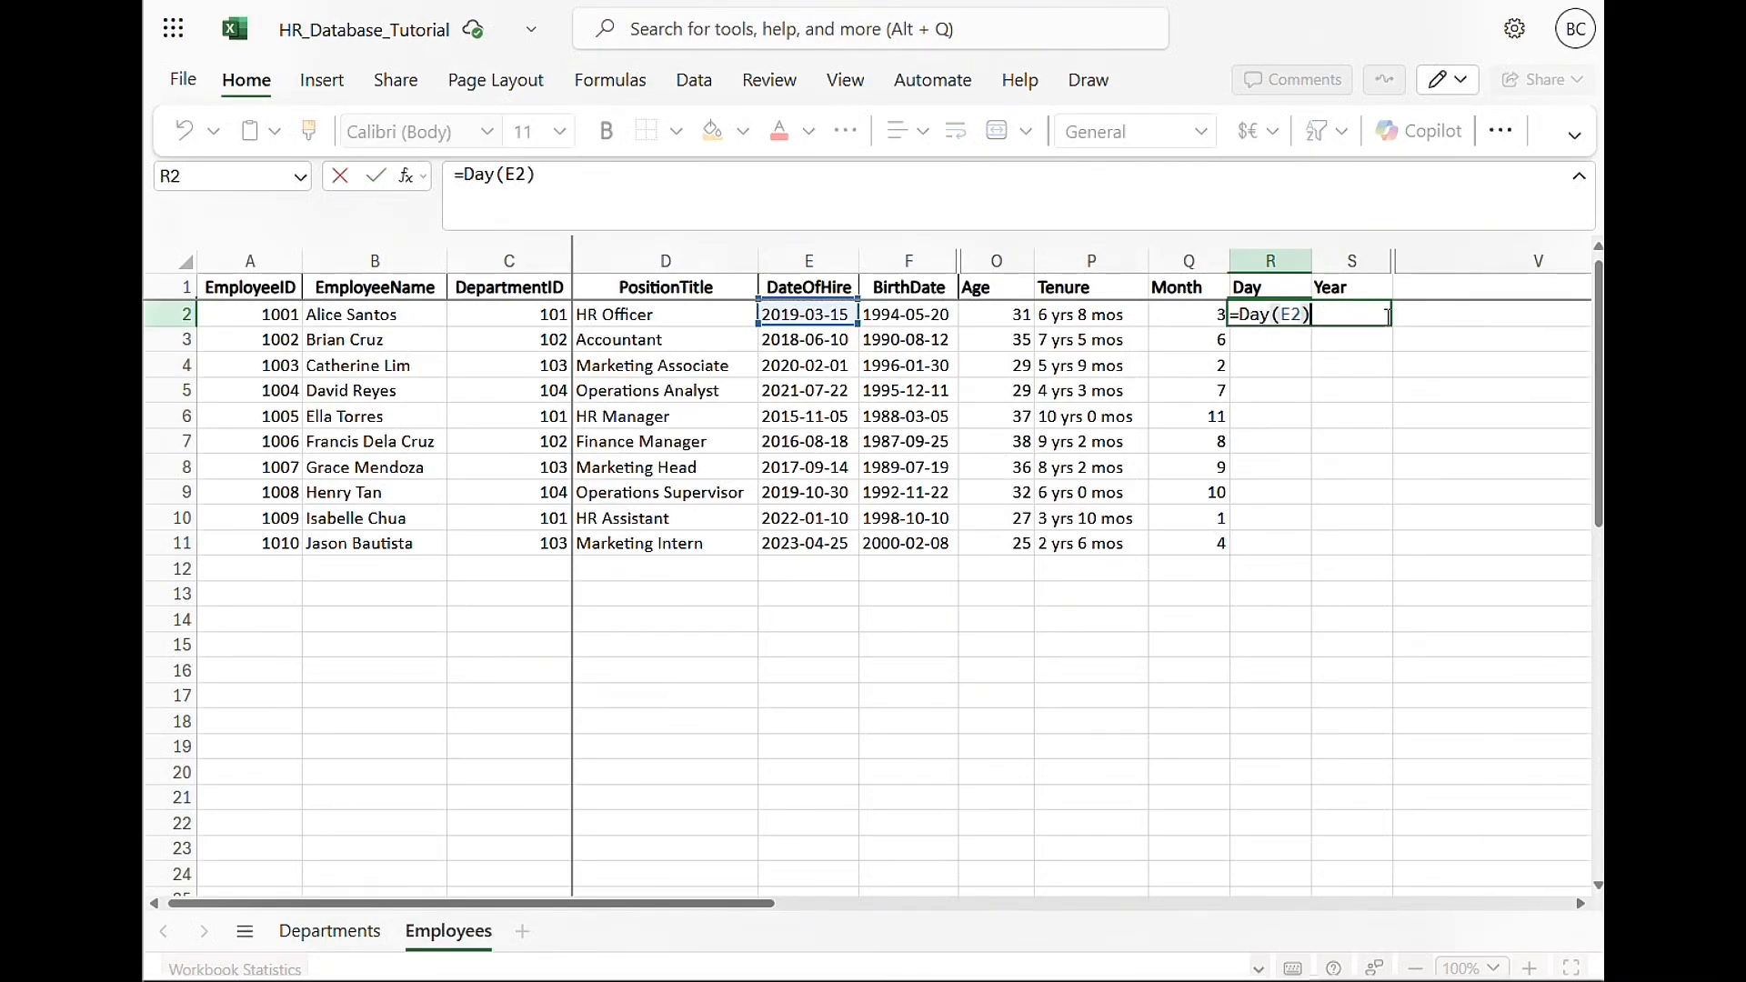
key("Return")
left_click(1267, 319)
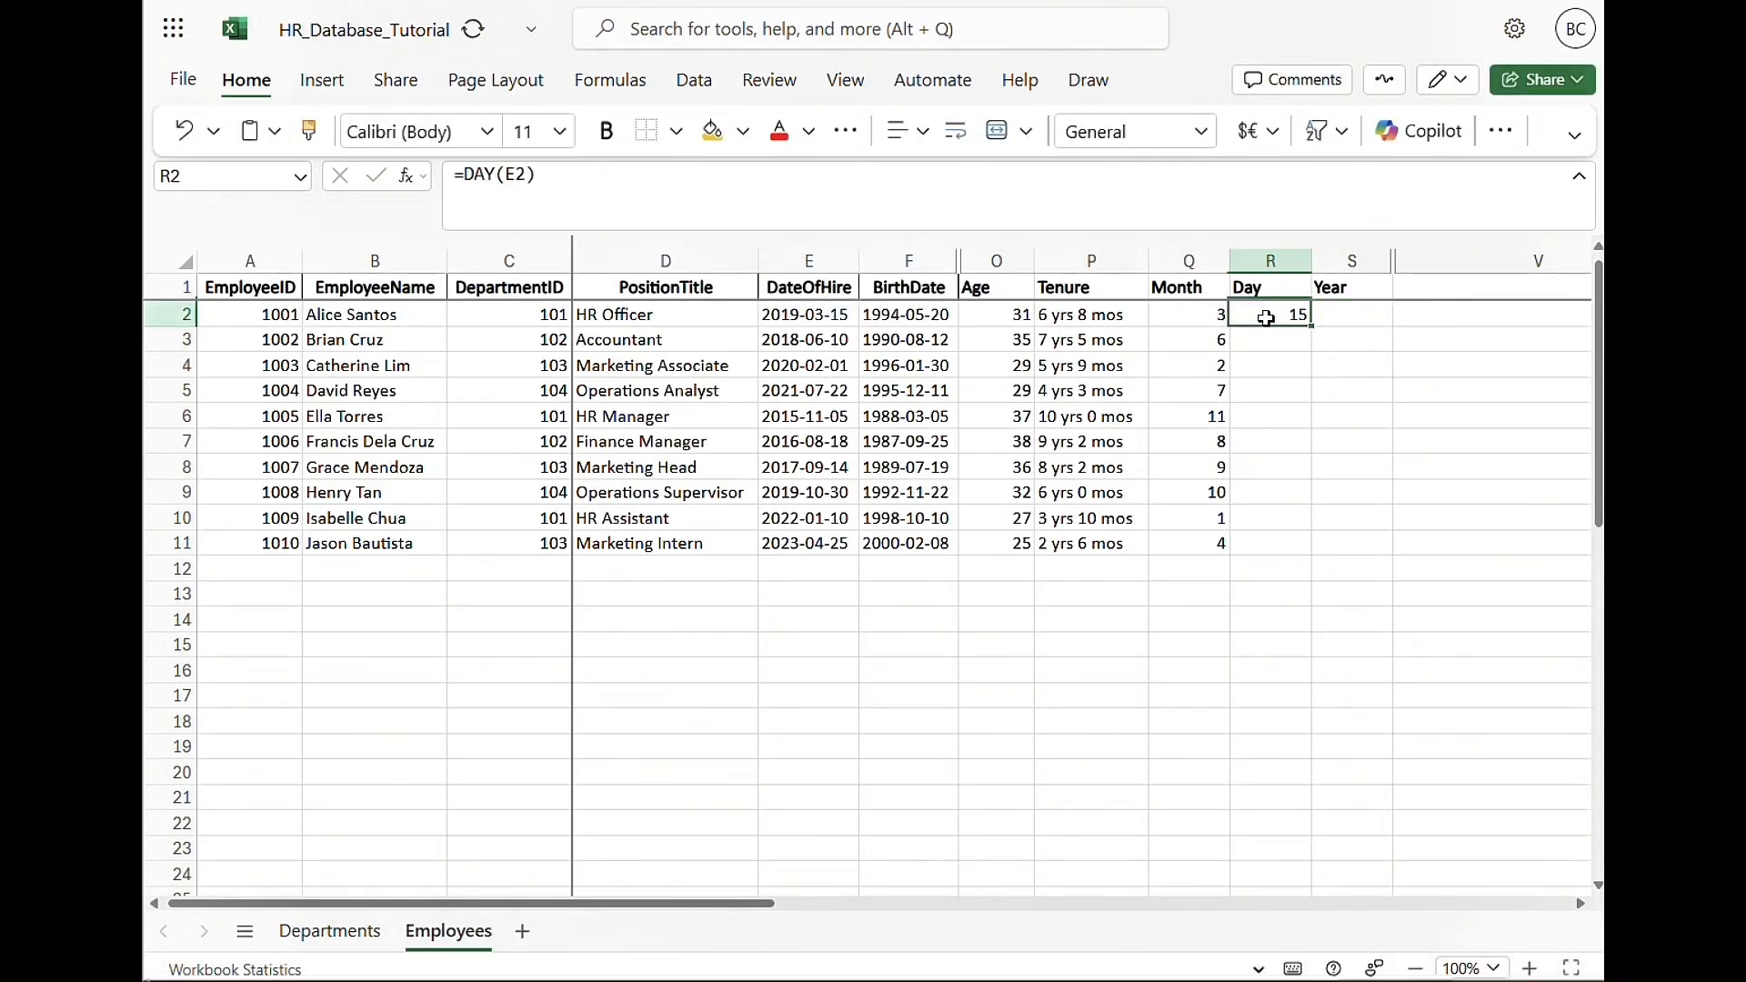
double_click(1311, 325)
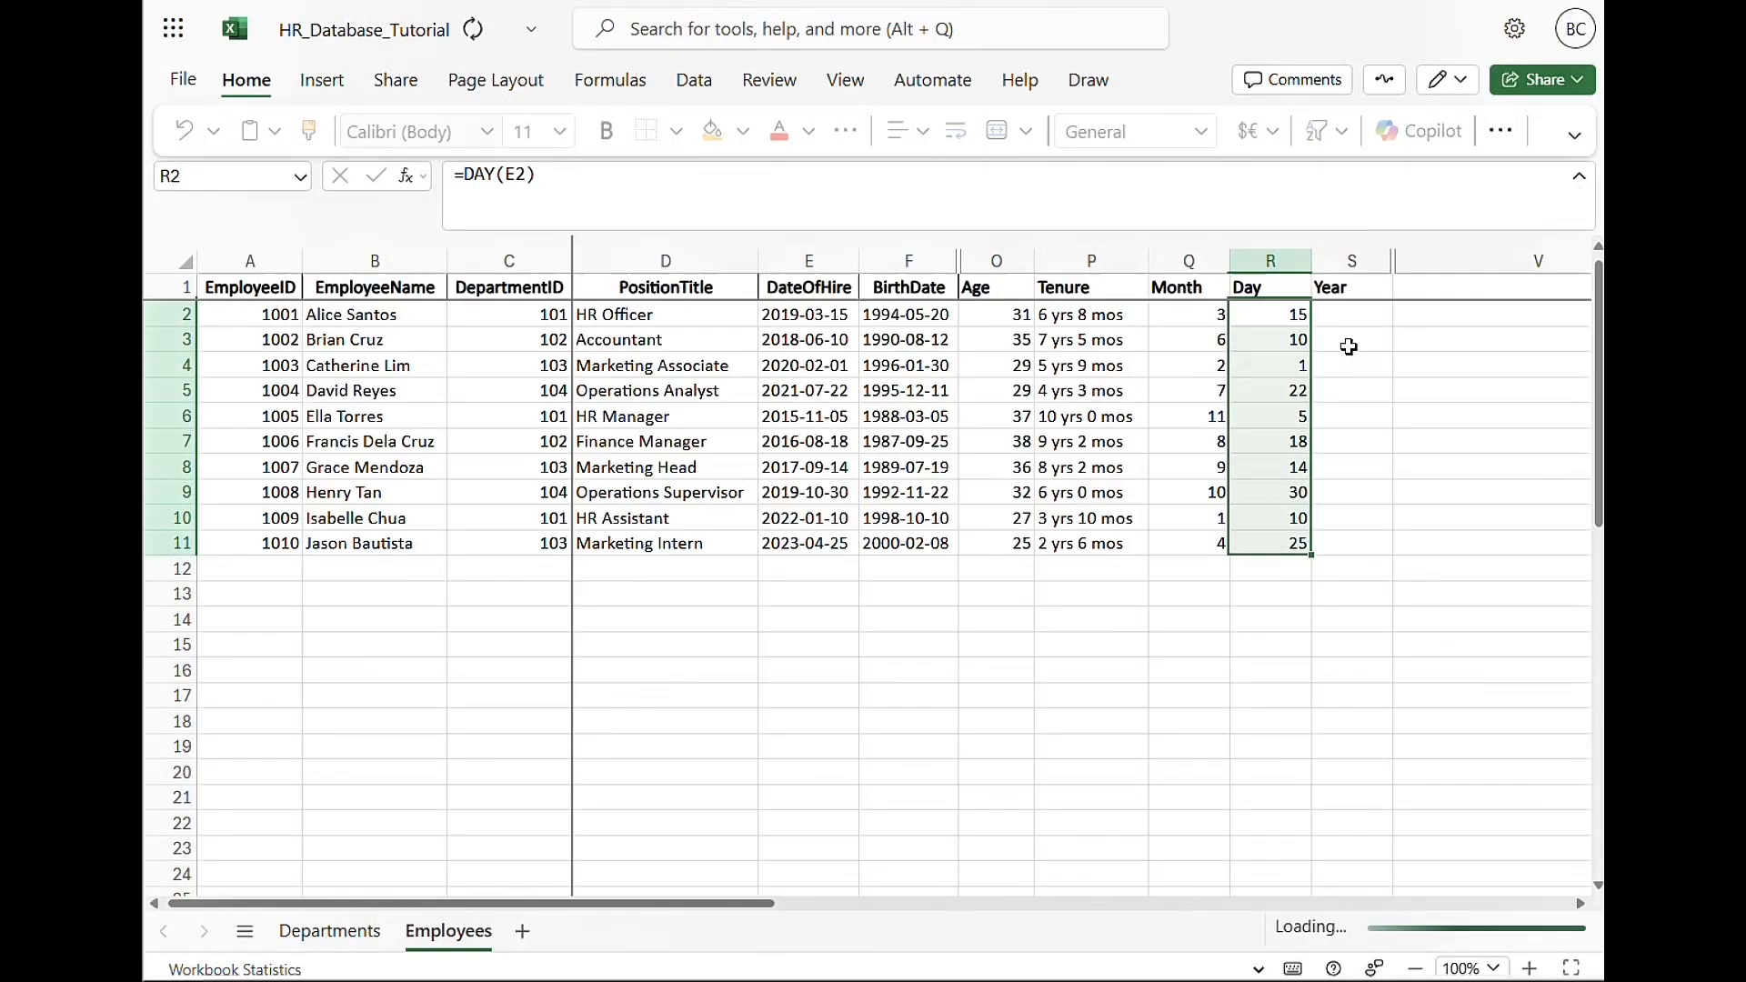
left_click(1348, 319)
left_click(1207, 309)
left_click(1175, 368)
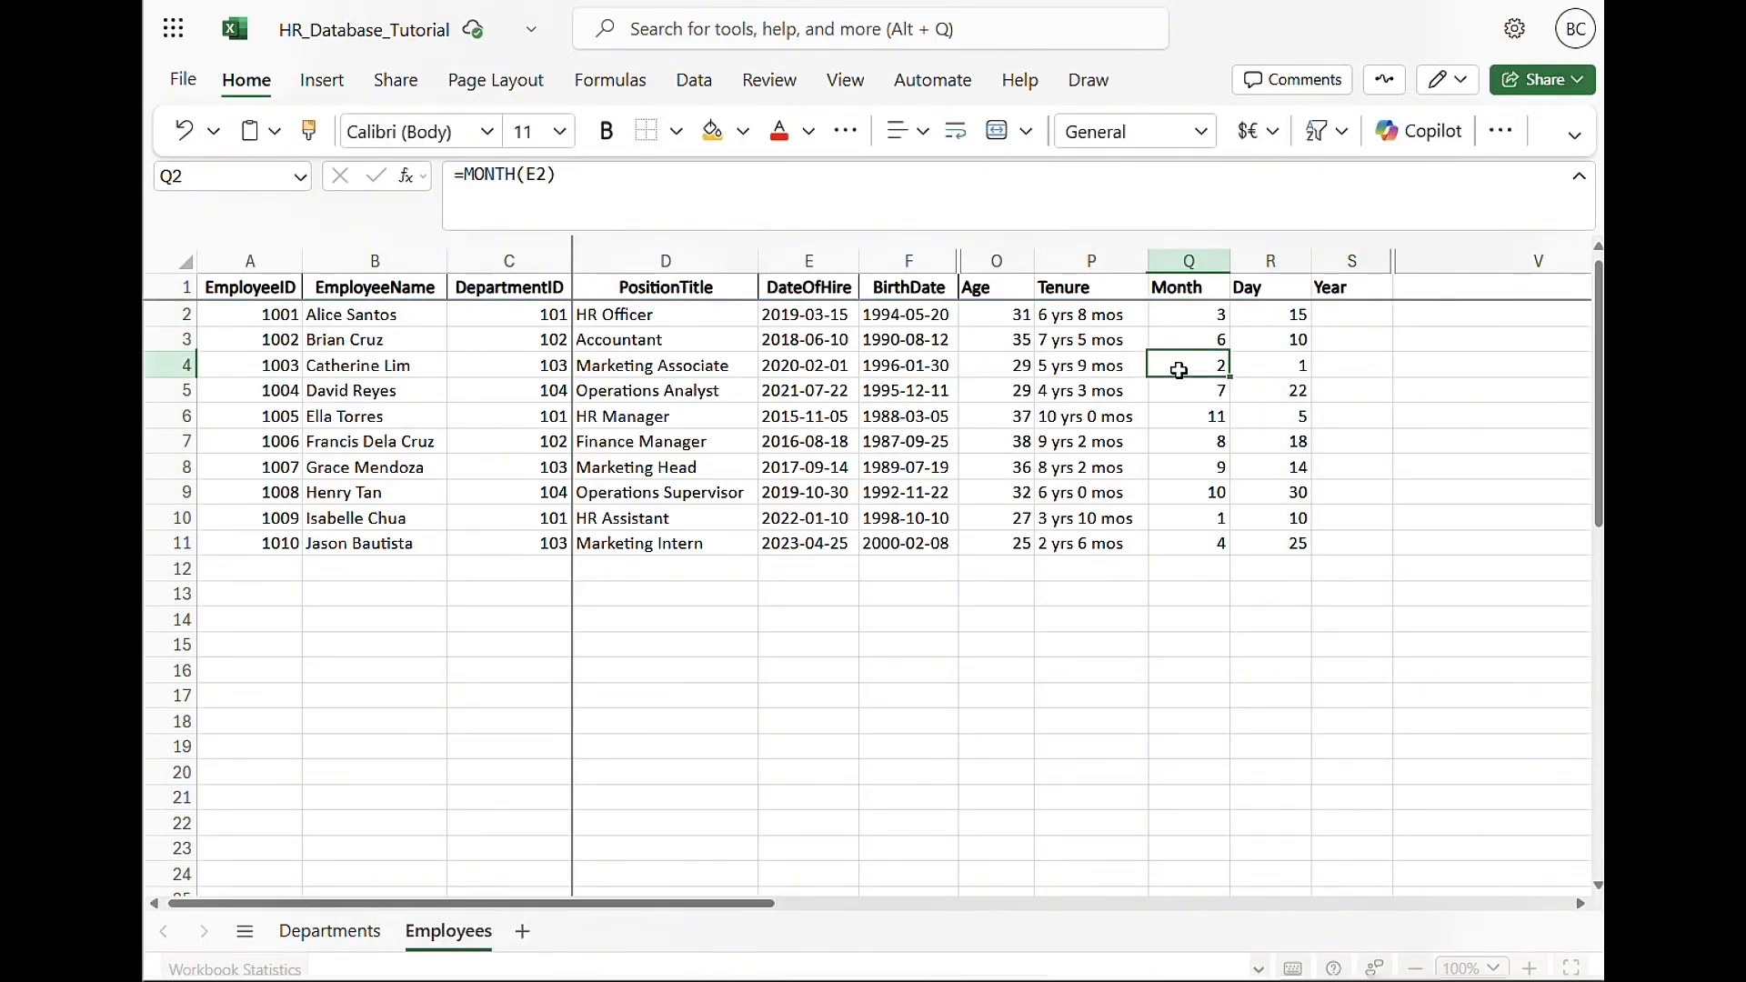
left_click(1173, 316)
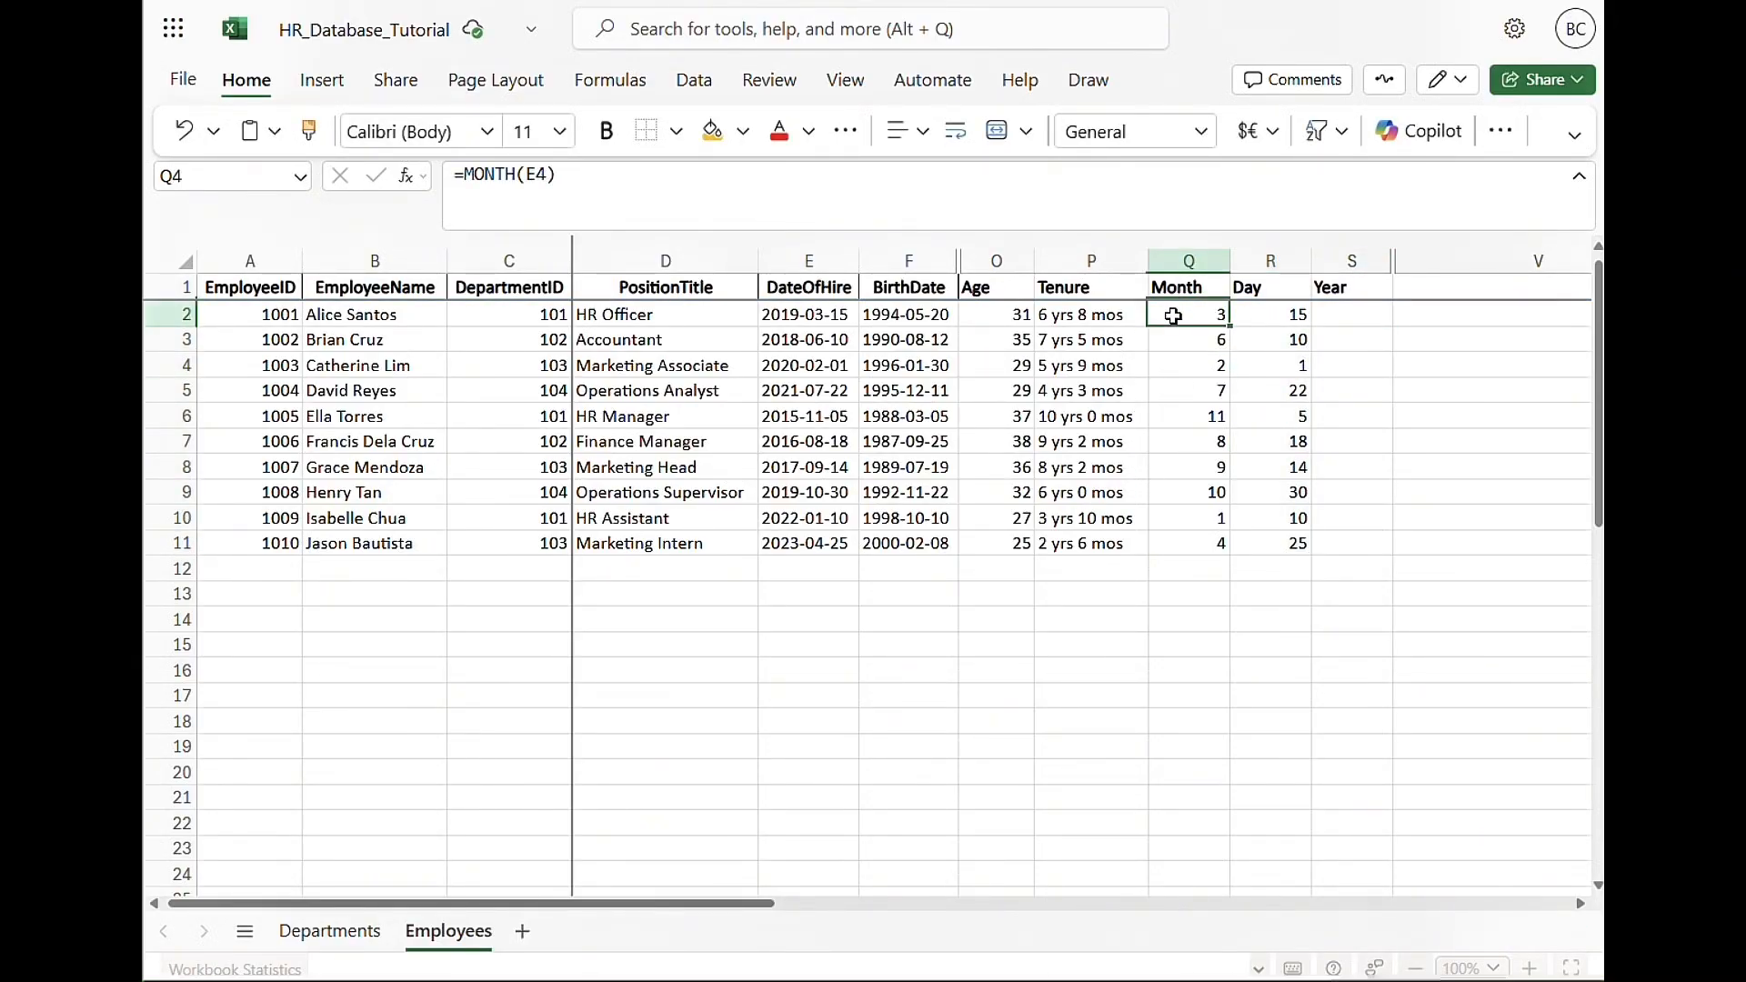
left_click(1289, 316)
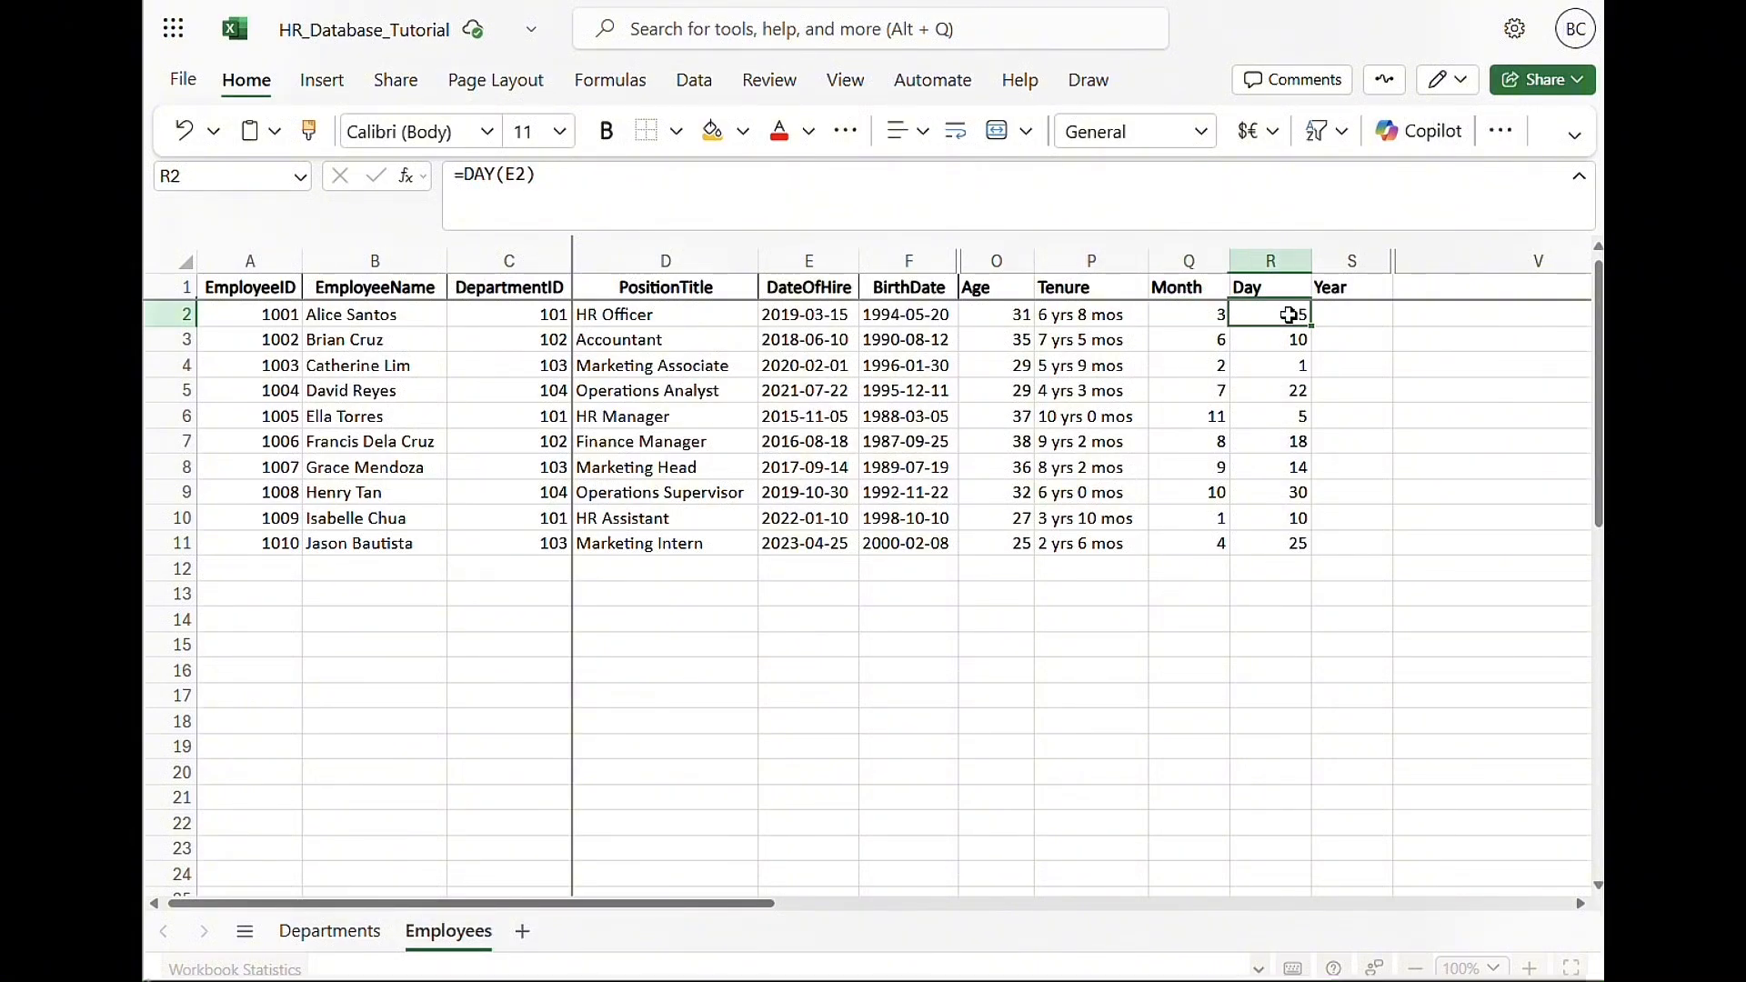
Enter =YEAR(E2) in S2 to extract the hire year and fill it down through S11
double_click(1366, 314)
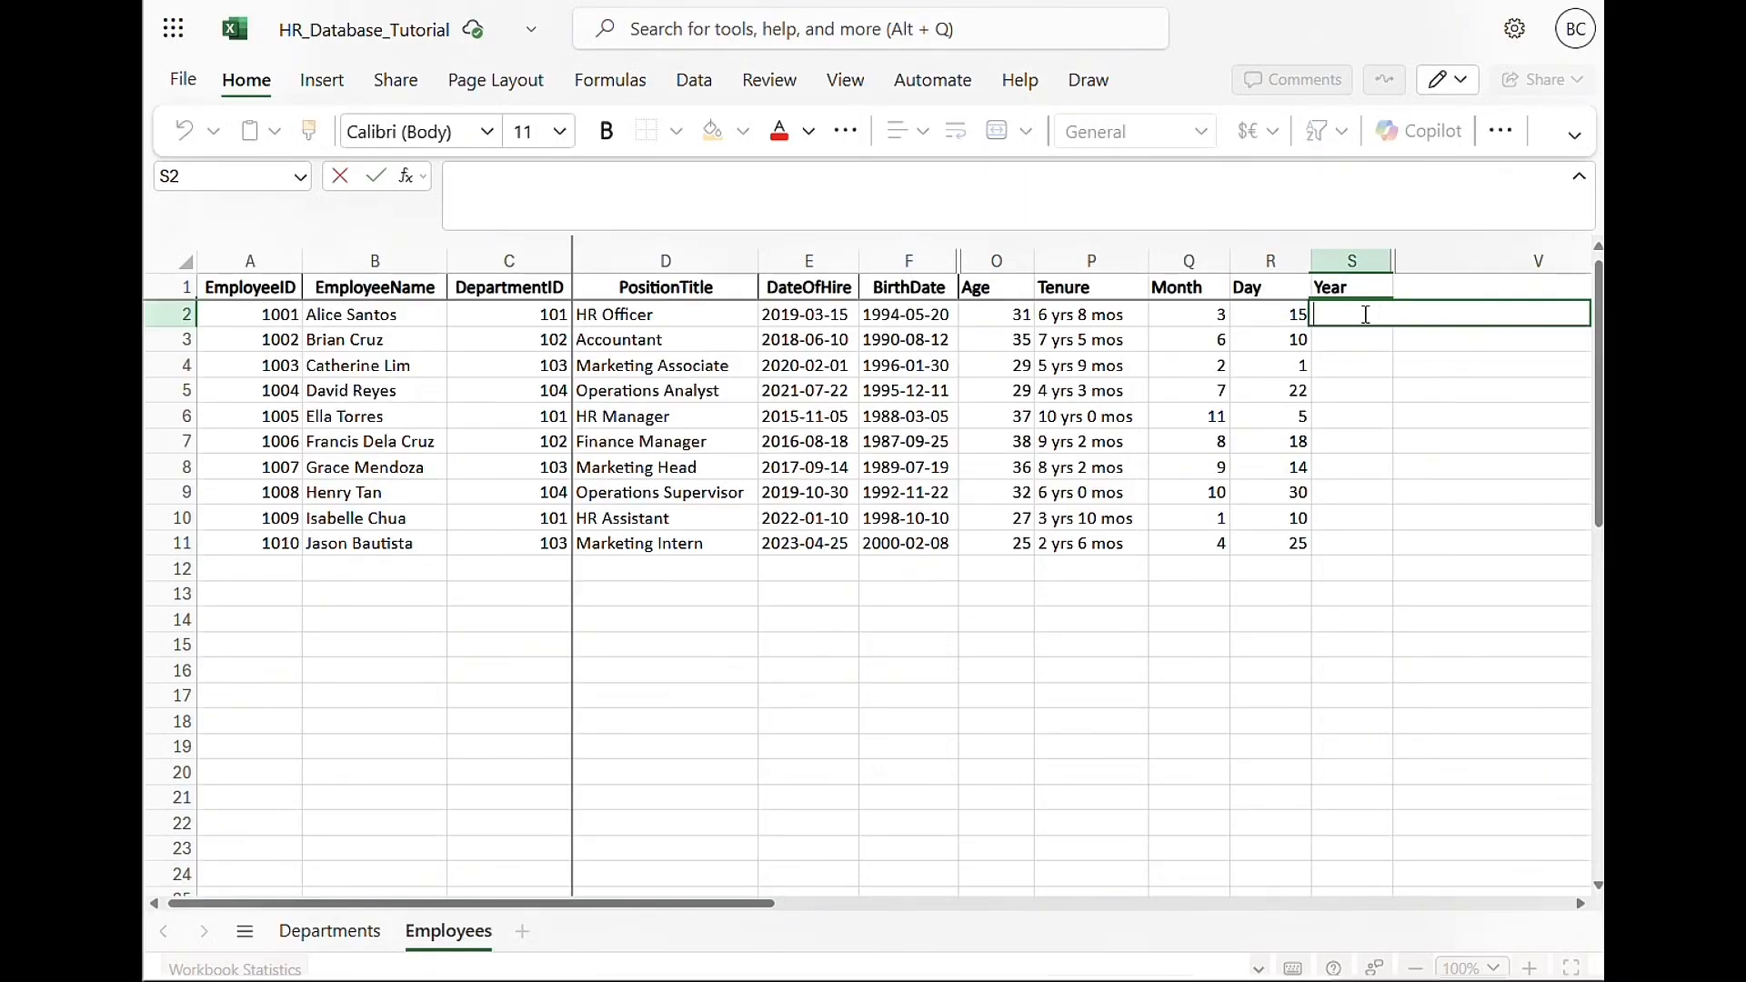
type("=year")
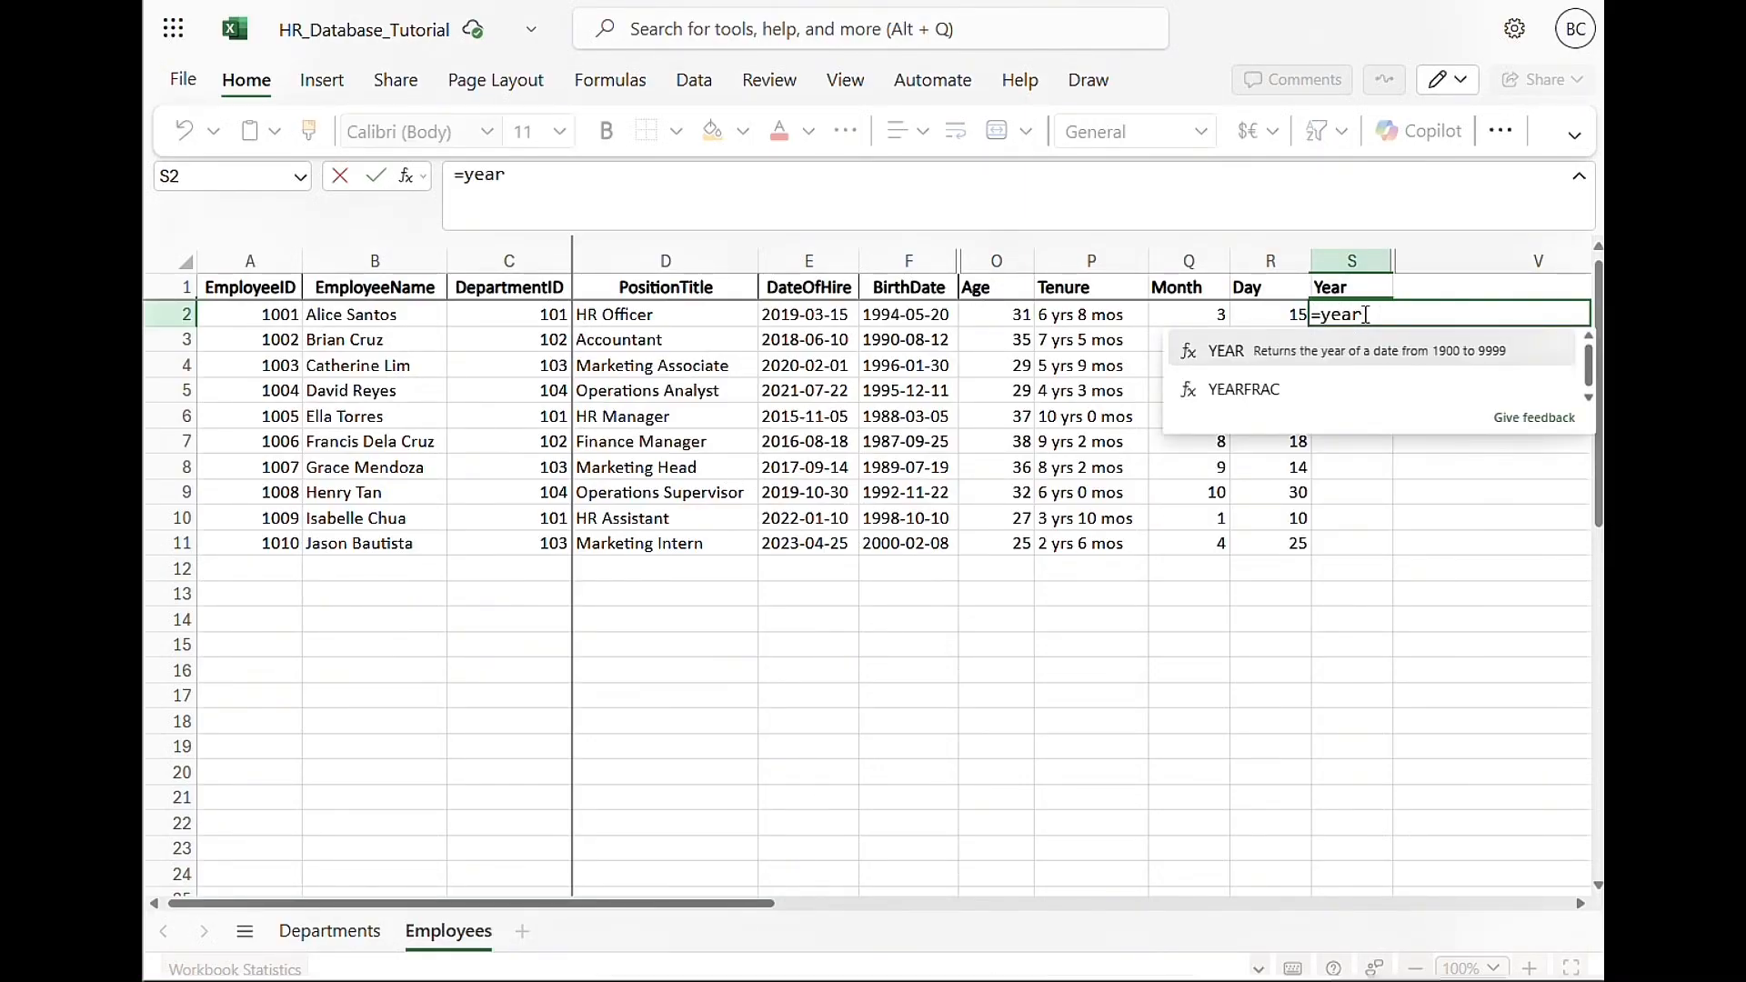
type("(")
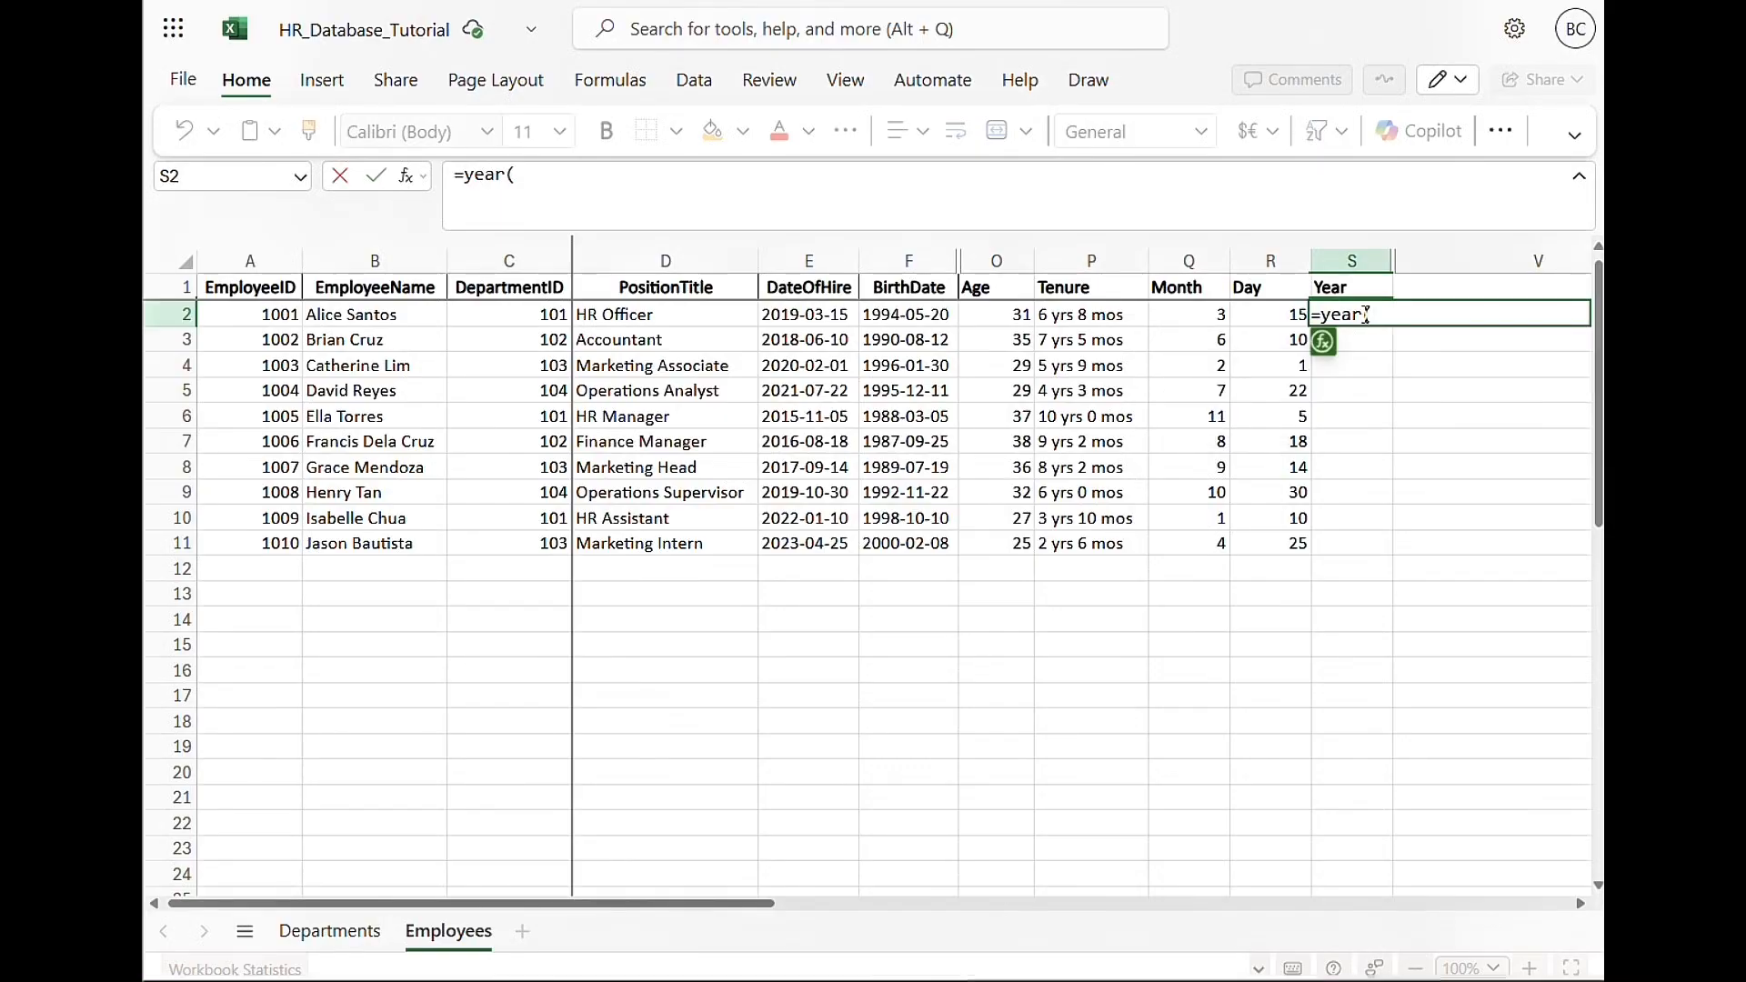
left_click(833, 317)
key("Return")
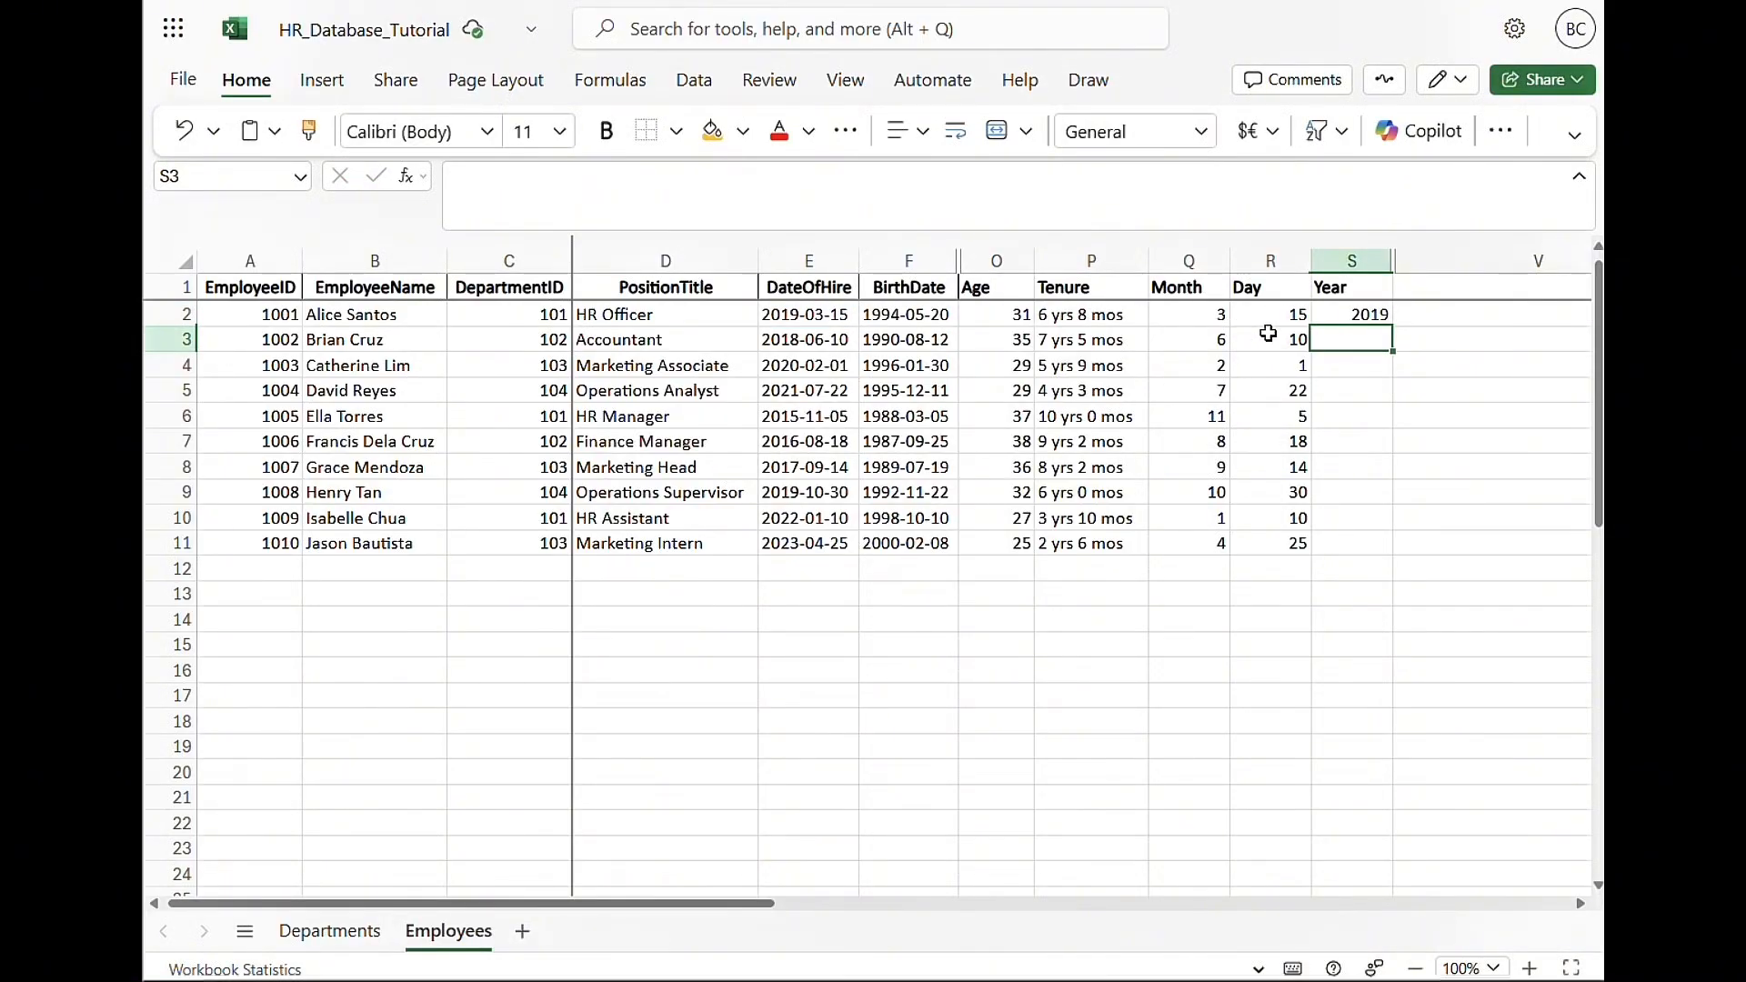
left_click(1361, 318)
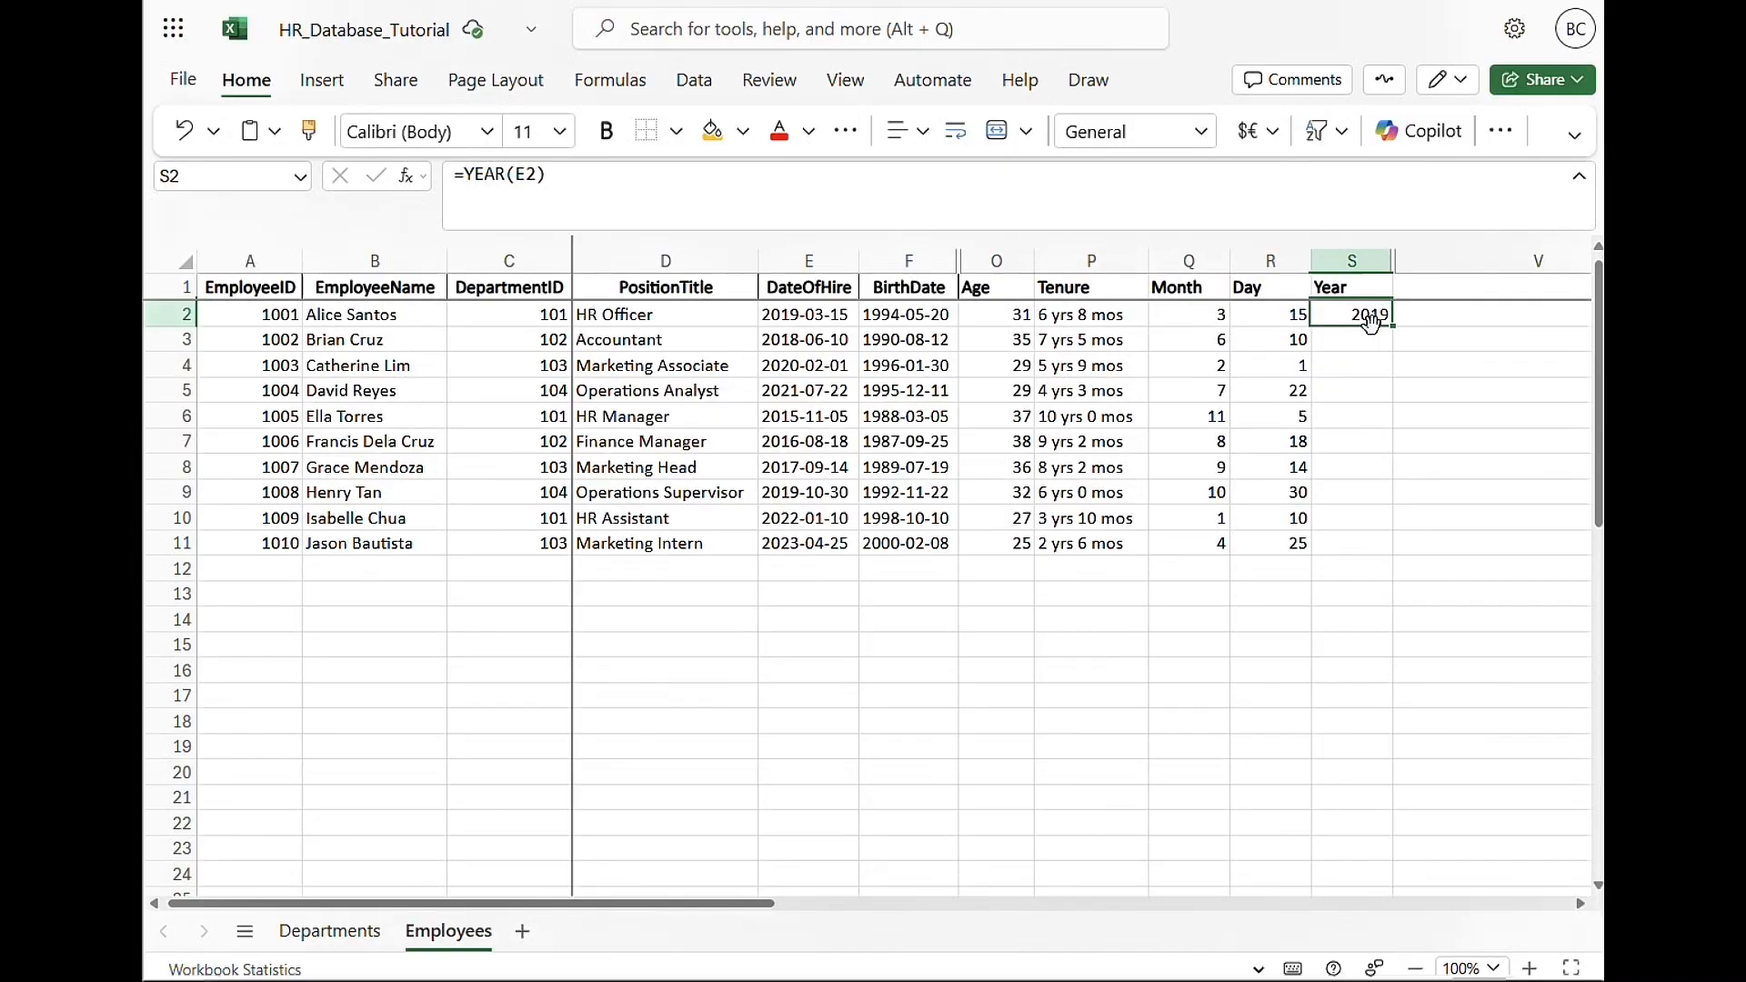
left_click_drag(1392, 327, 1391, 545)
left_click(1134, 662)
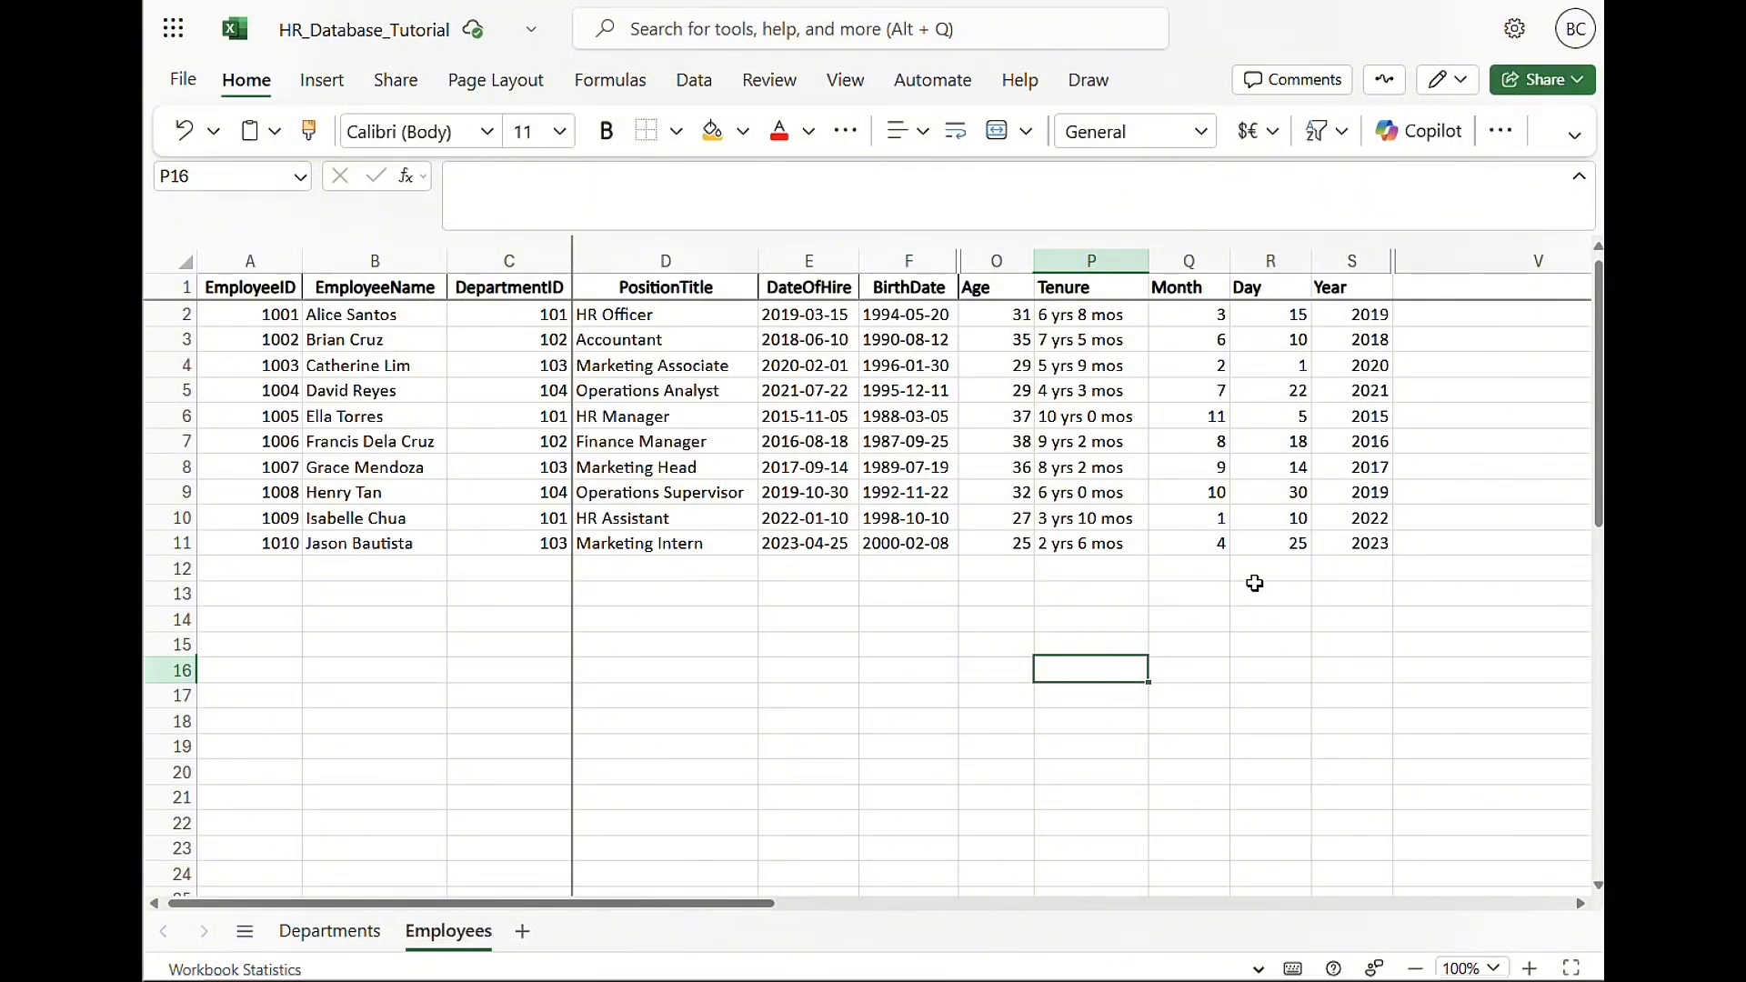
left_click(1208, 495)
left_click(1145, 658)
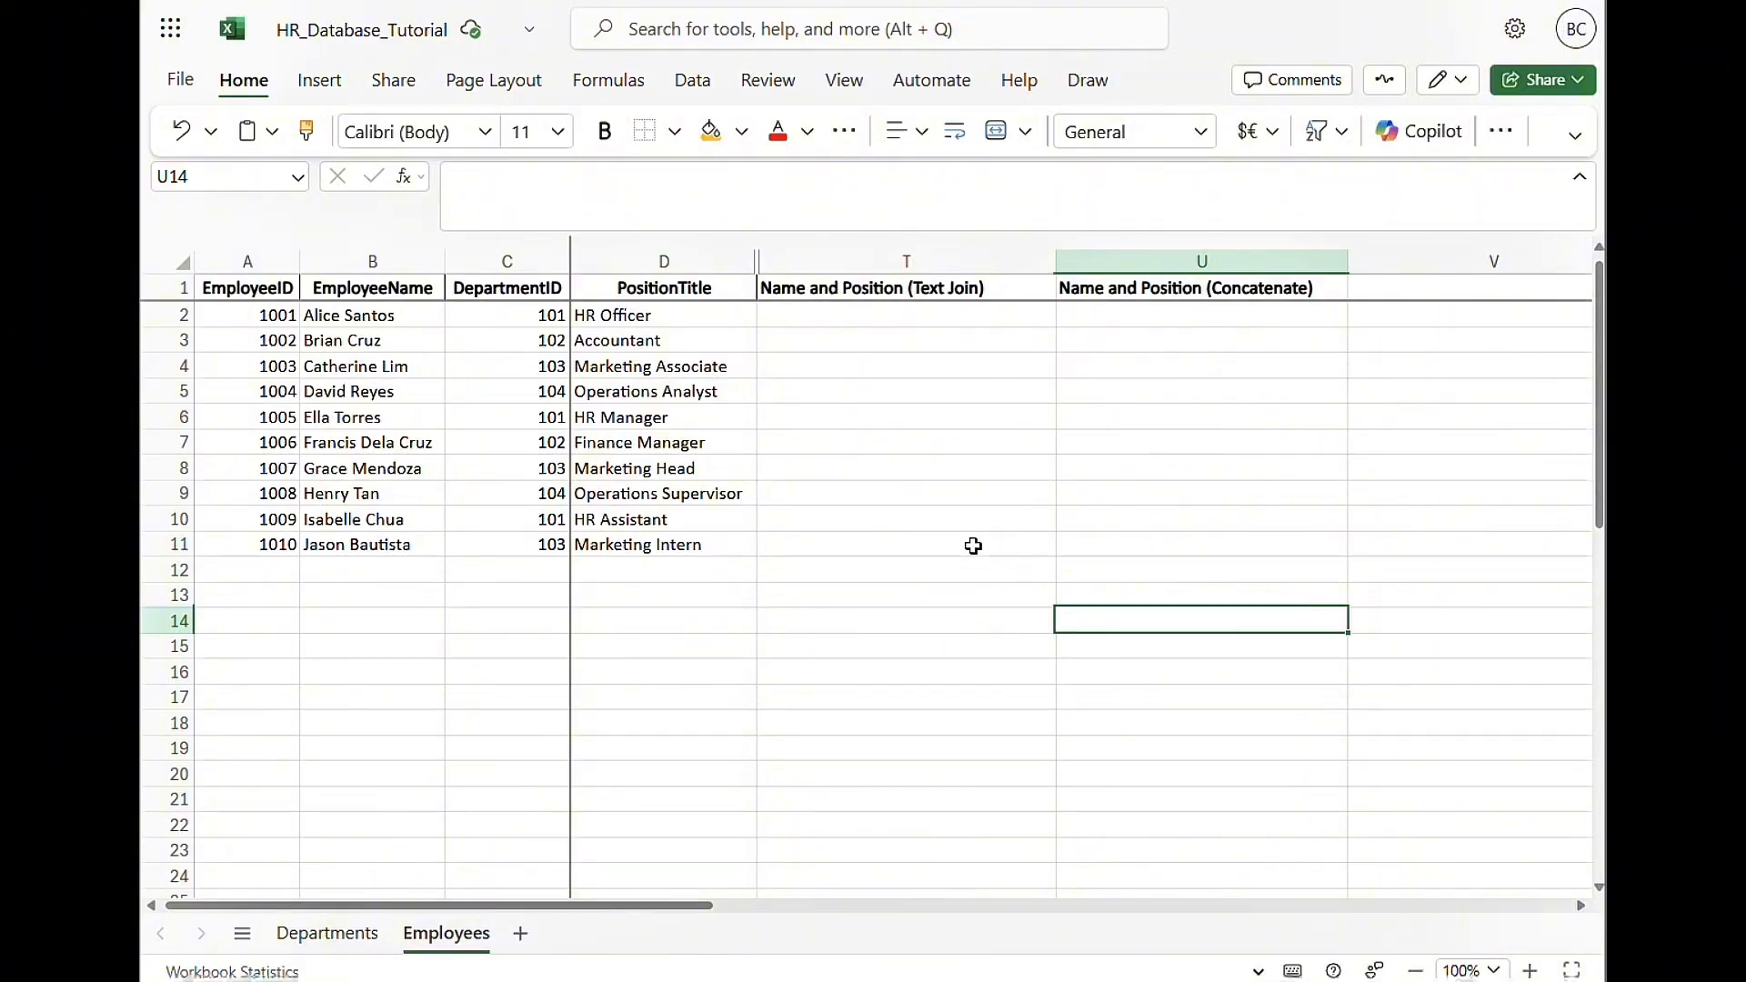
Start a TEXTJOIN formula in T2 of the Name and Position (Text Join) column with the delimiter " - "
left_click(909, 325)
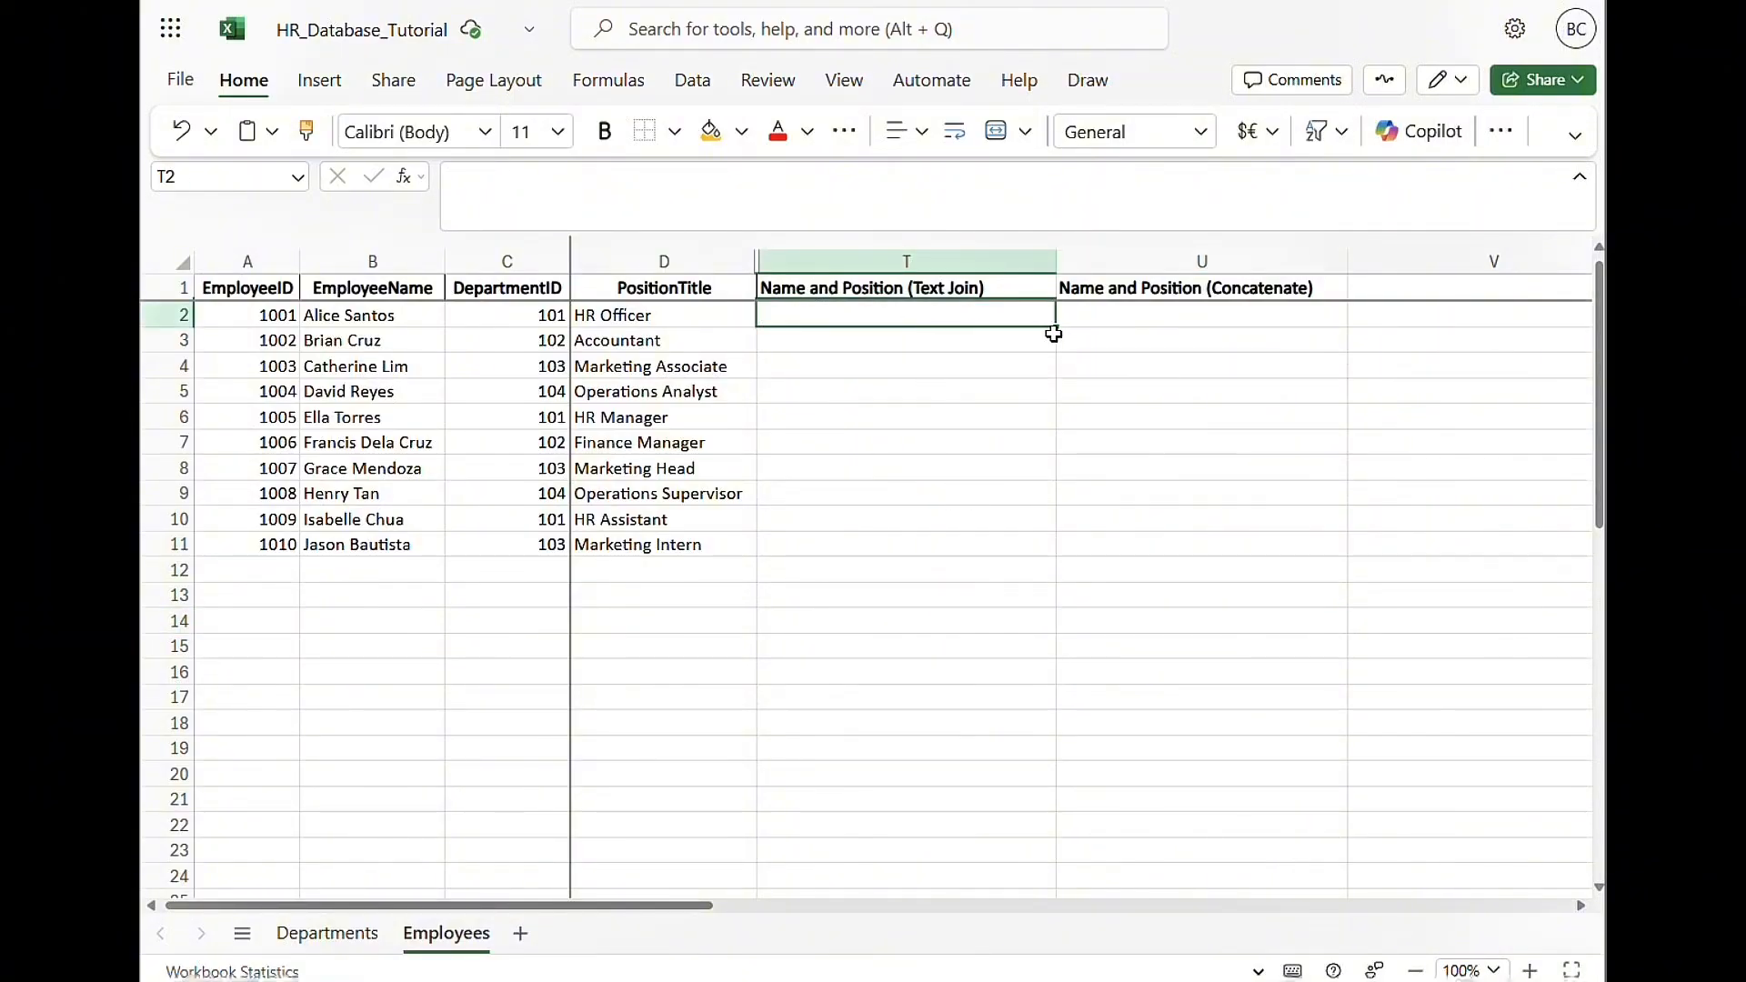
left_click(1152, 312)
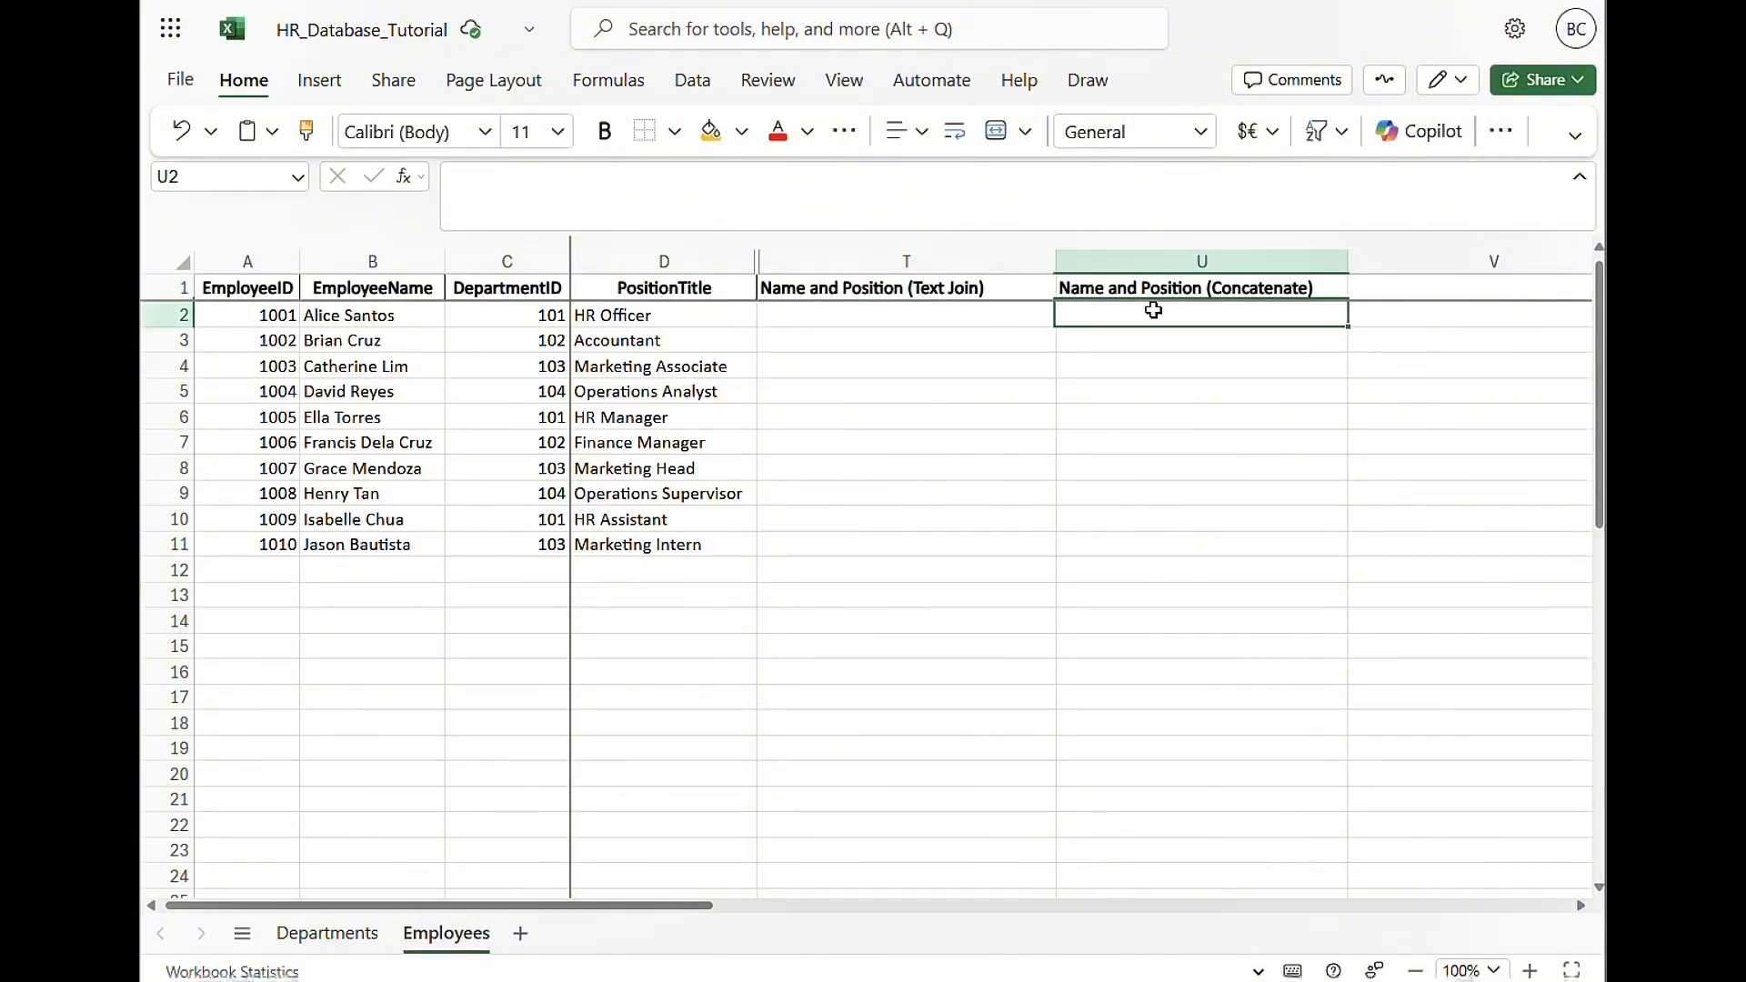
left_click(912, 318)
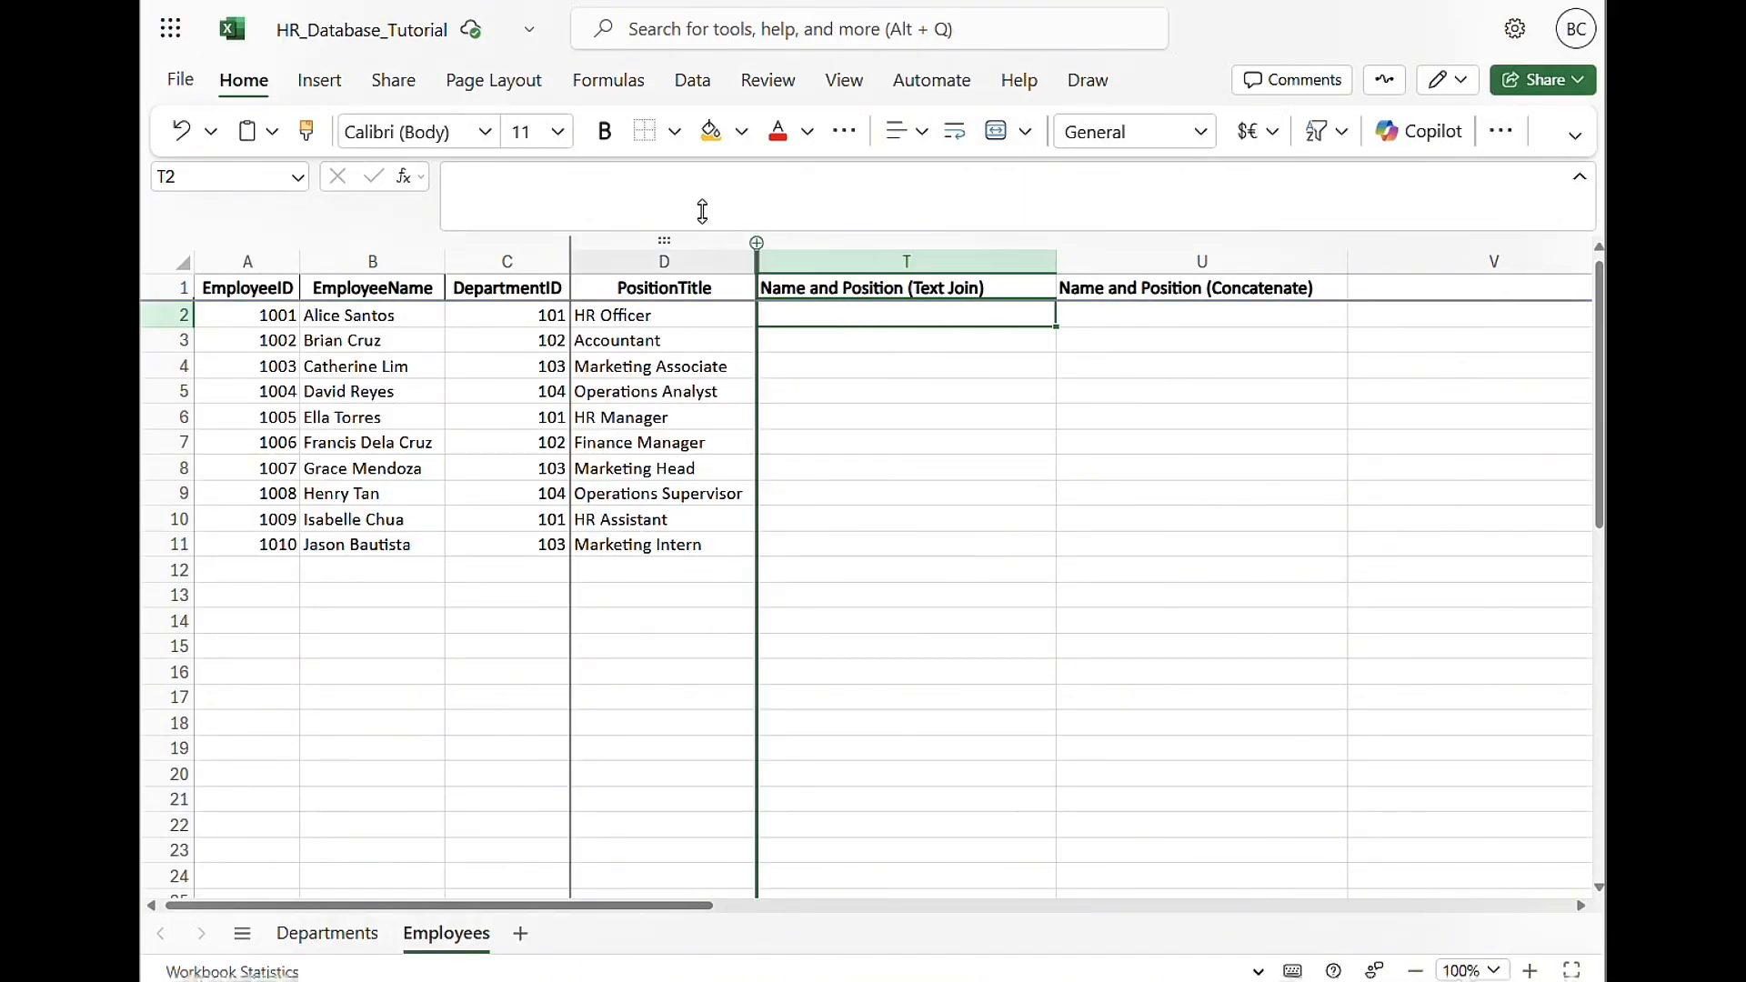
left_click(673, 193)
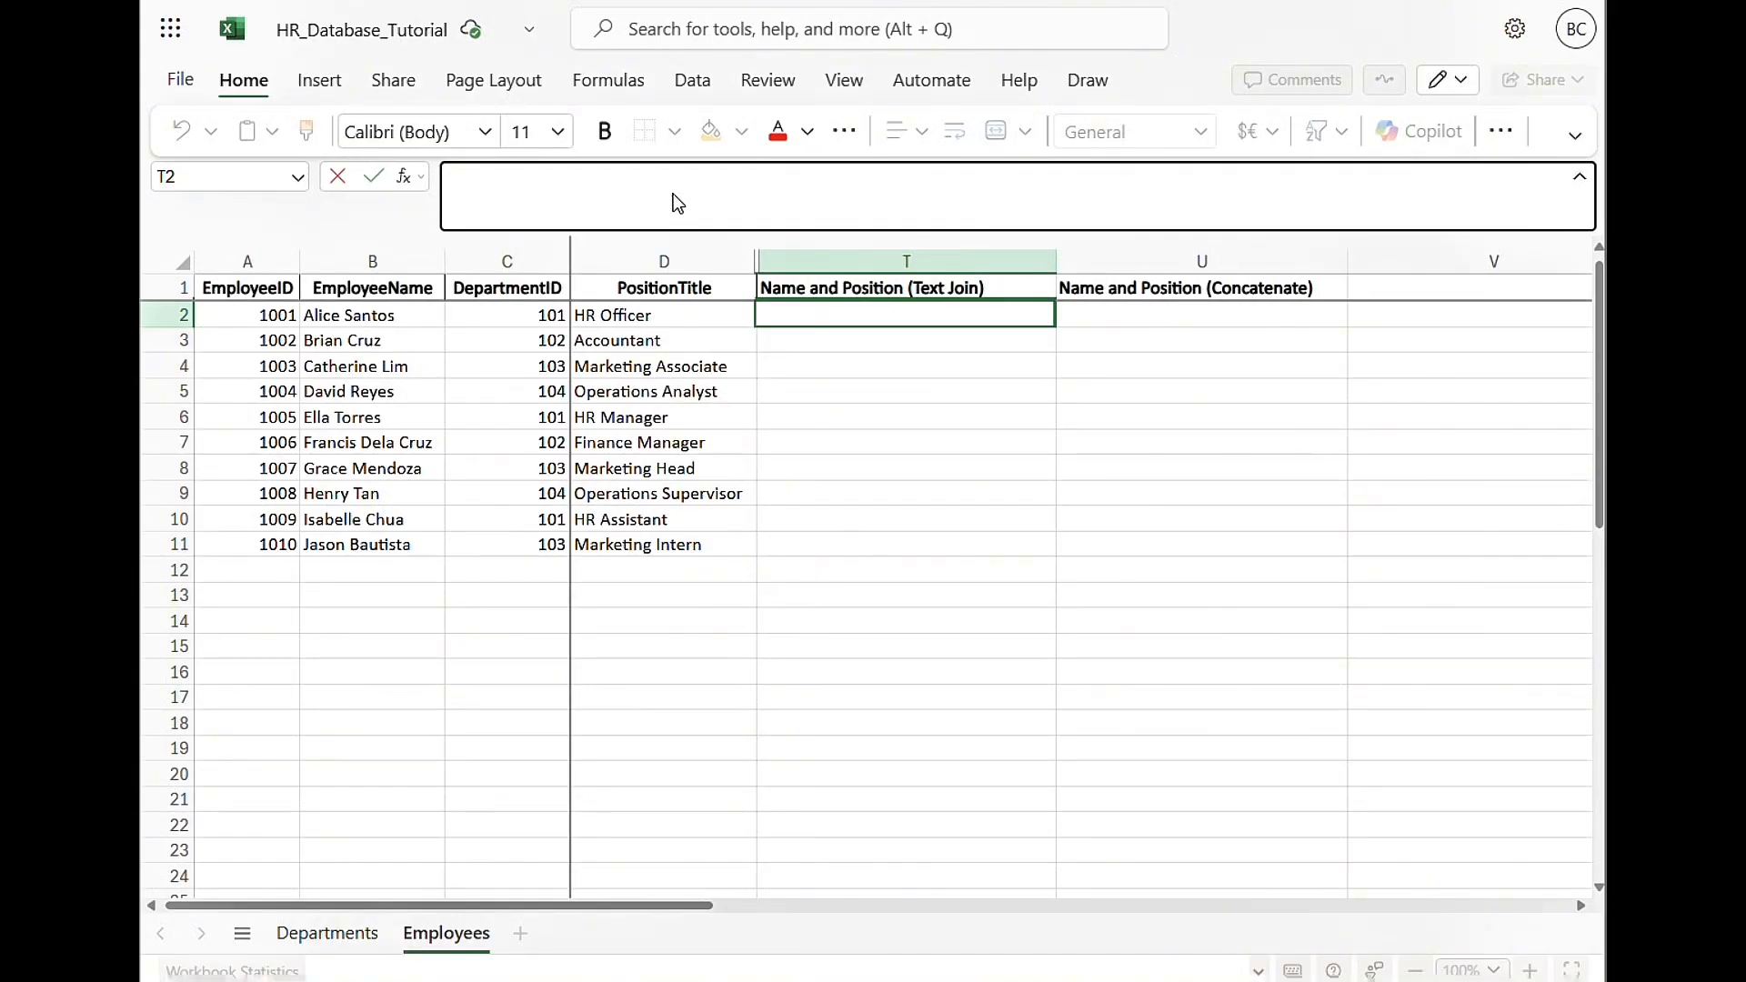
type("+")
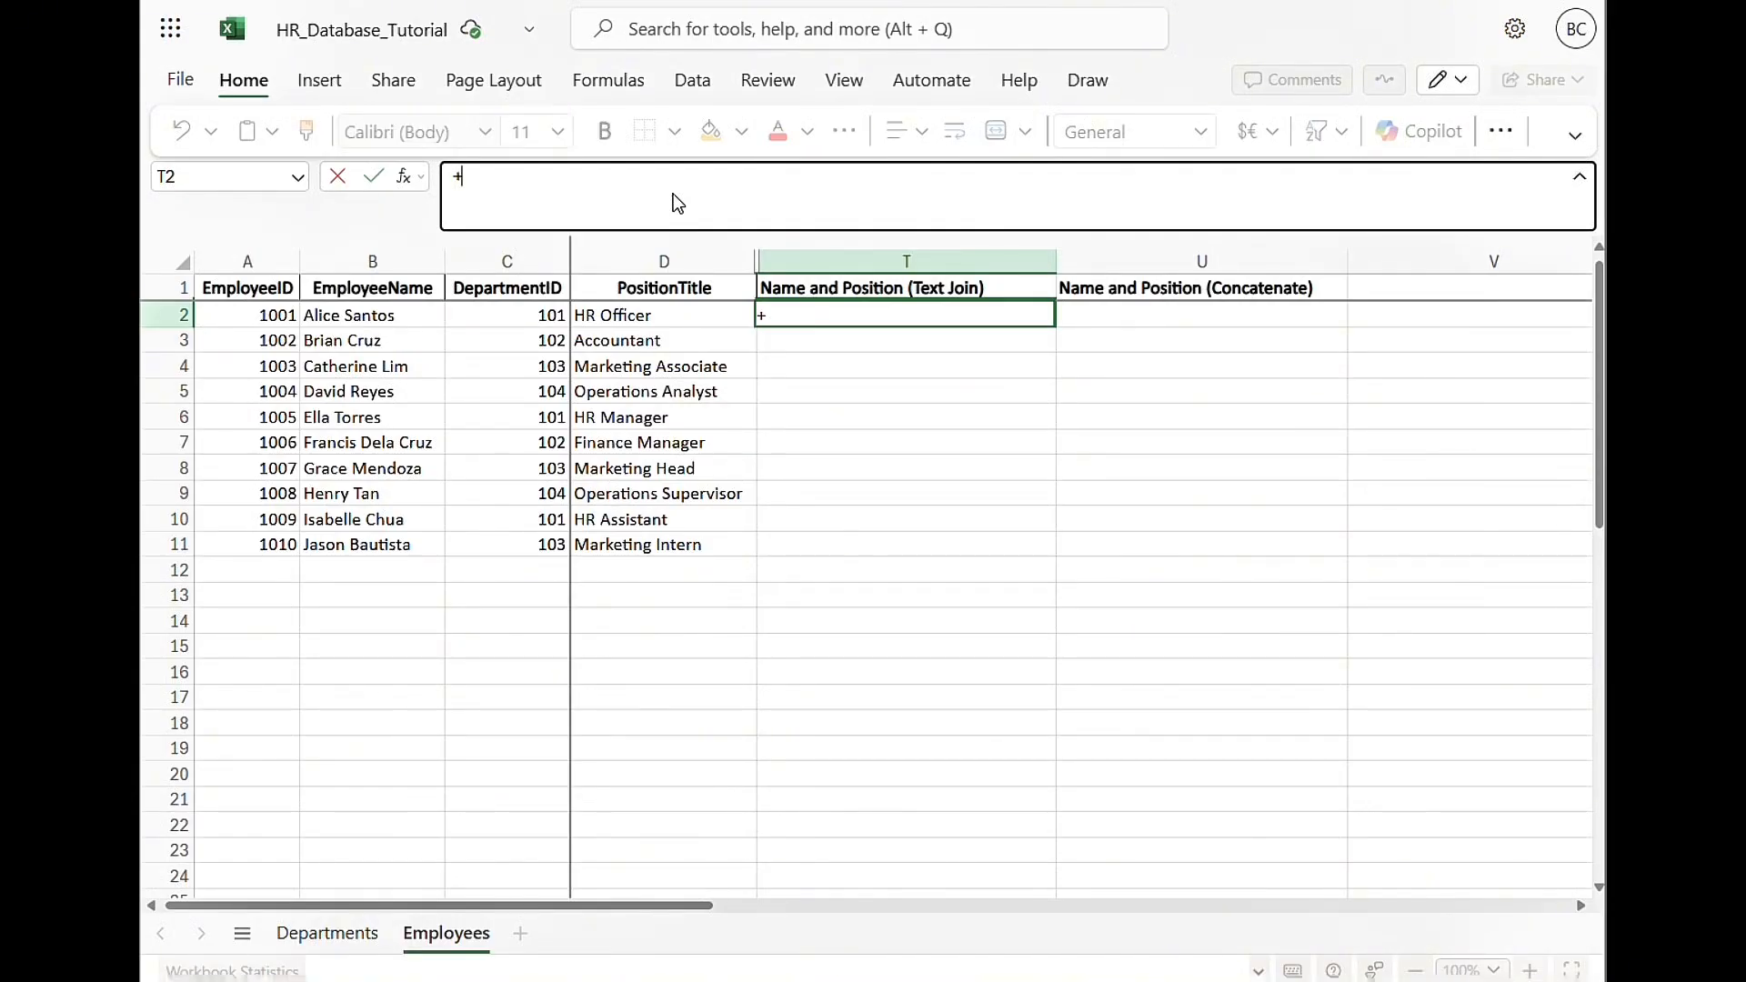
key("BackSpace")
type("=Tex")
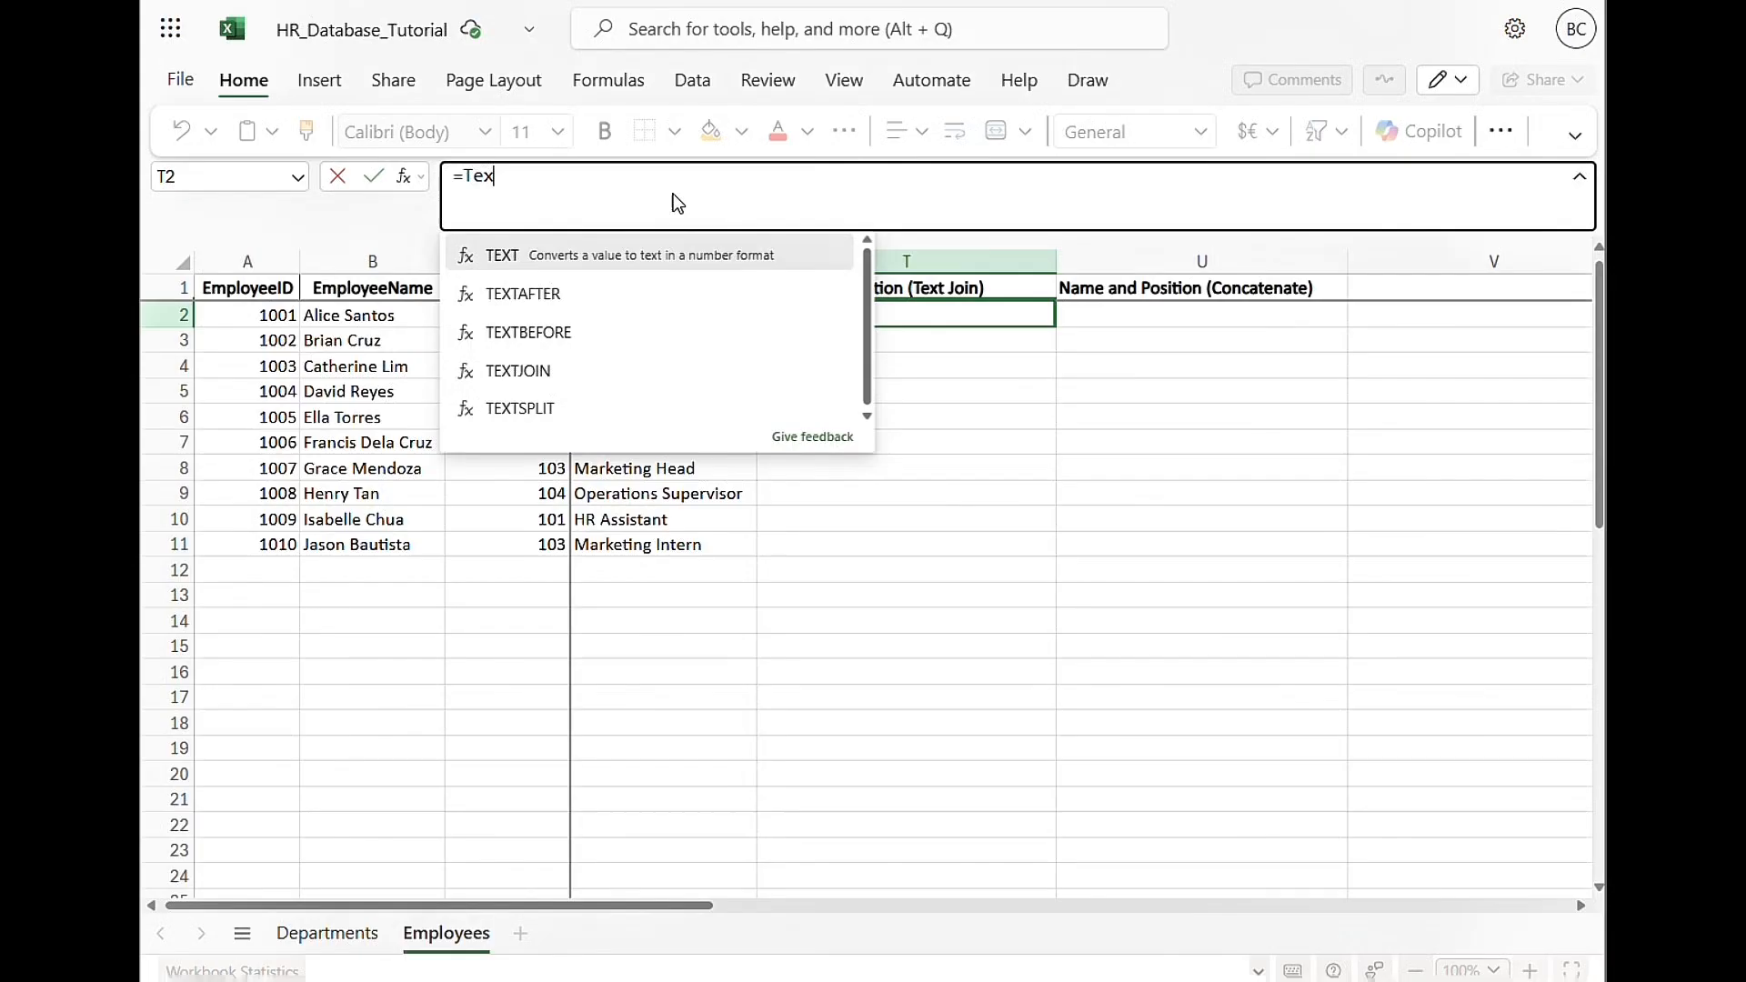
type("tjoin")
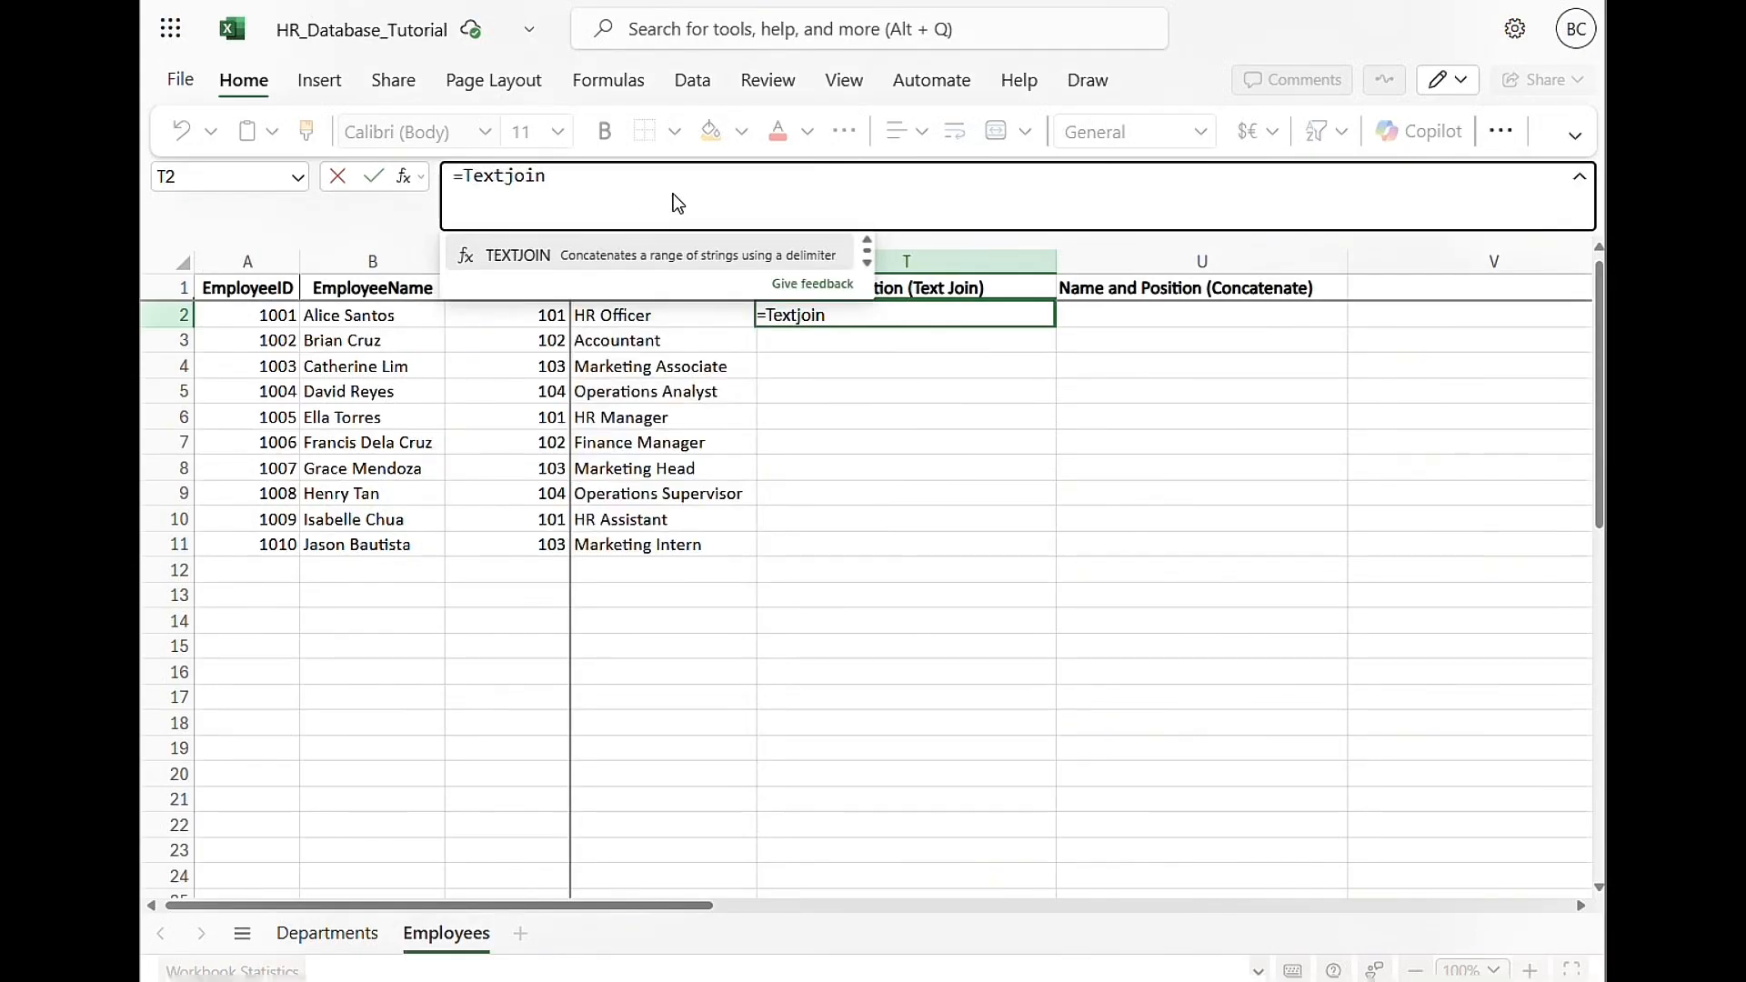
key("Tab")
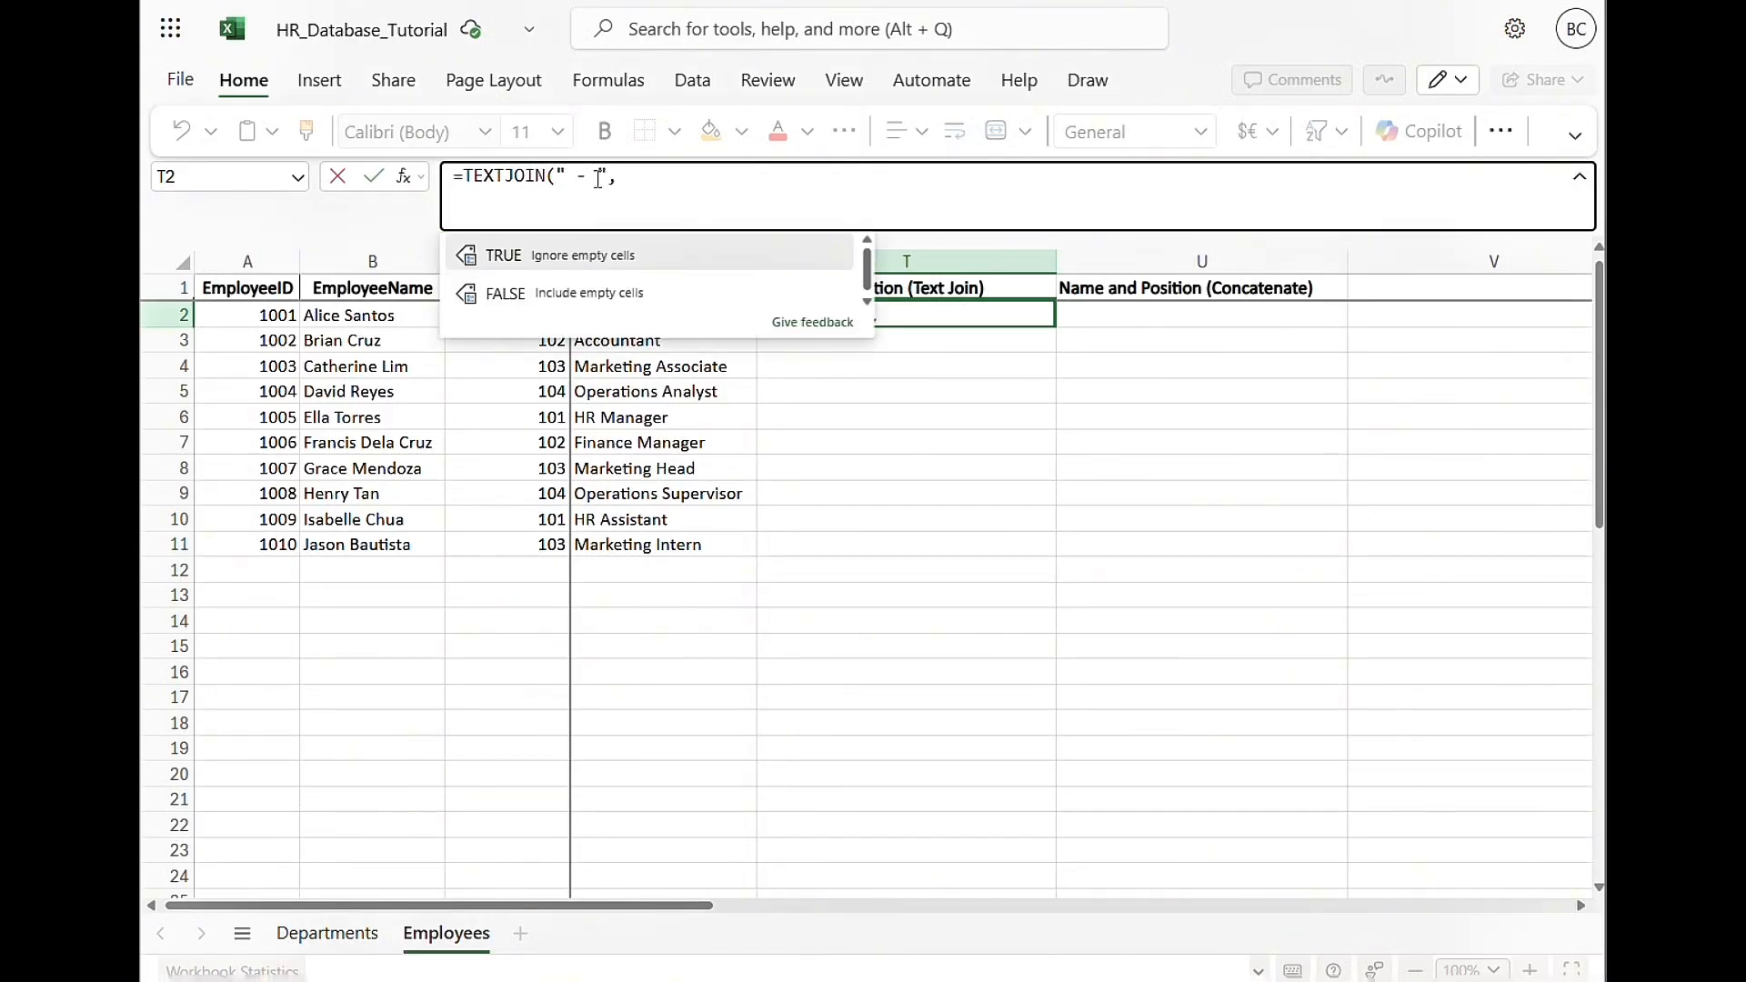
Complete the T2 TEXTJOIN formula with TRUE to ignore empty cells and the cells B2 and D2, and enter it
type("TRUE")
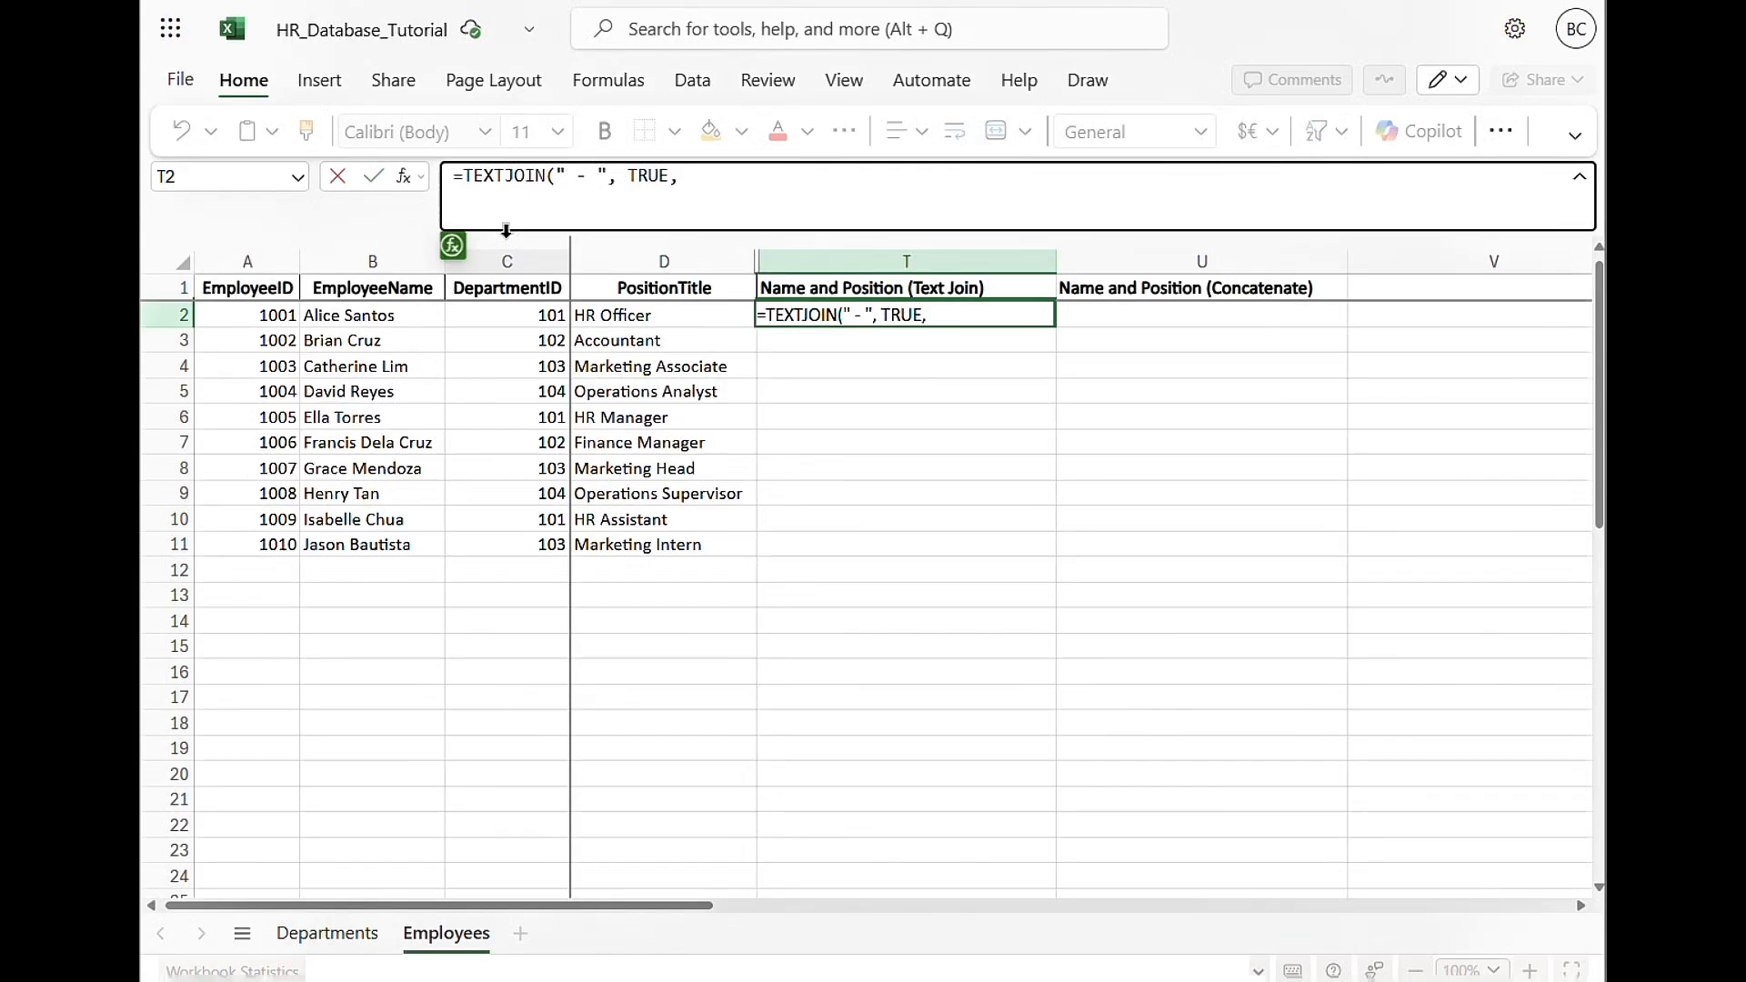
type(",")
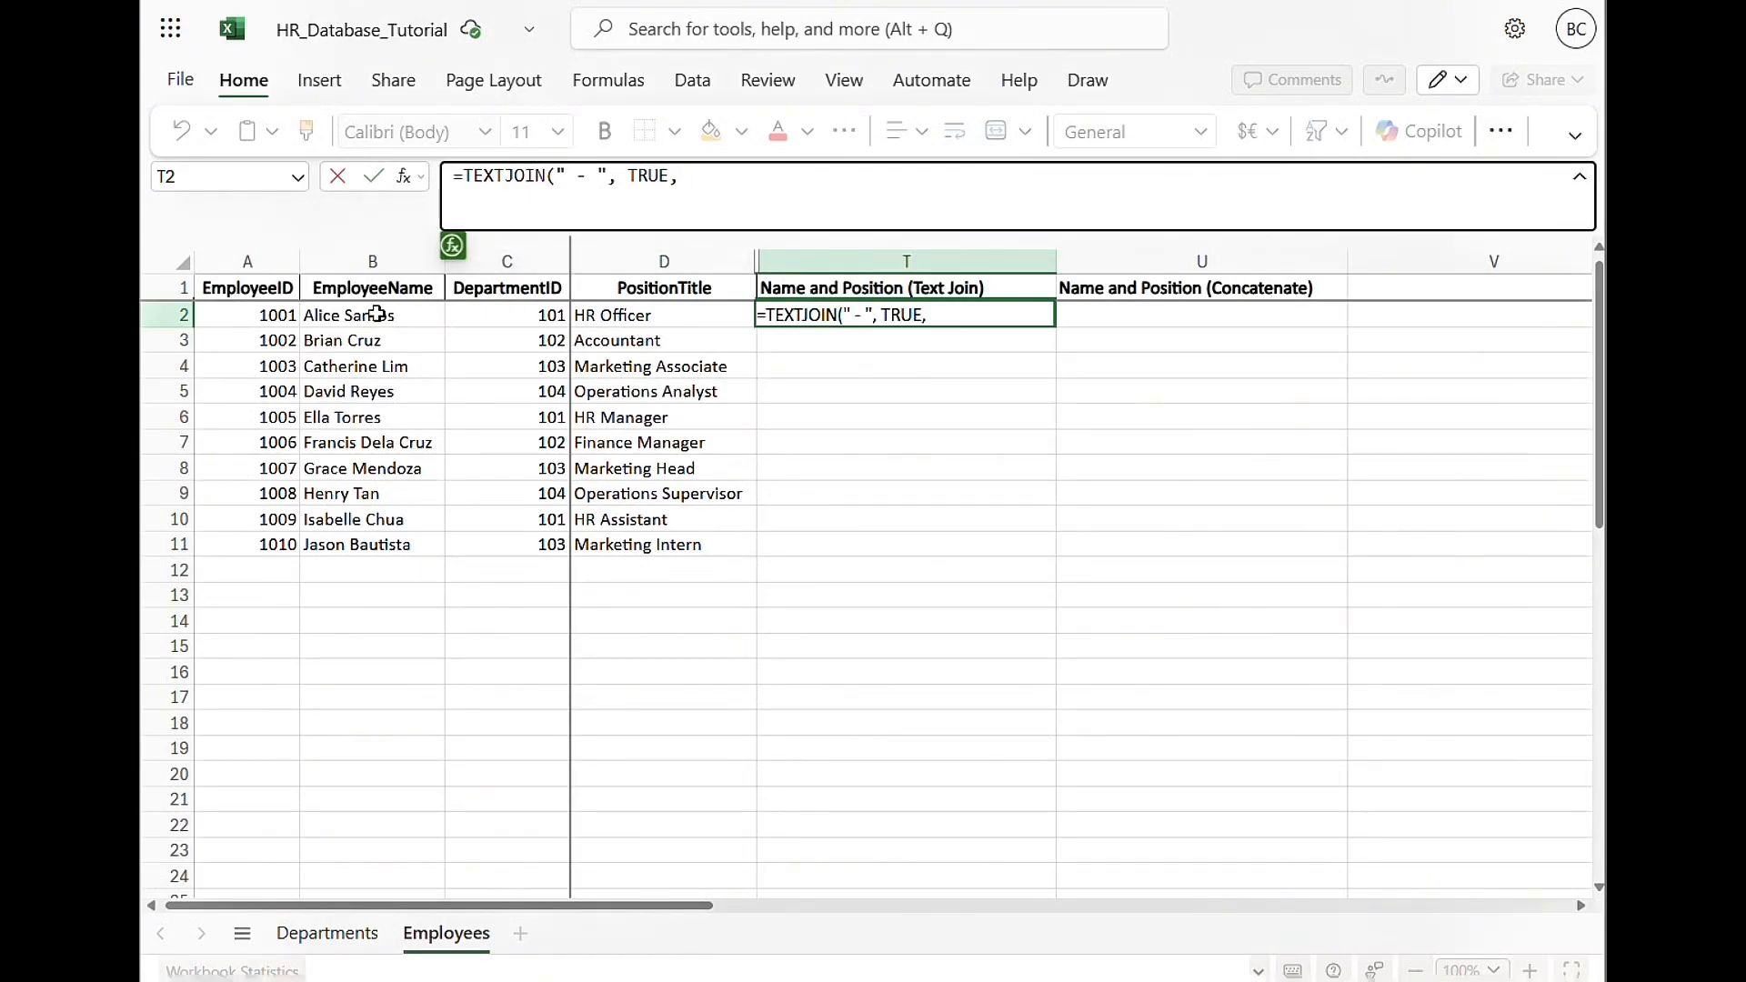
left_click(386, 310)
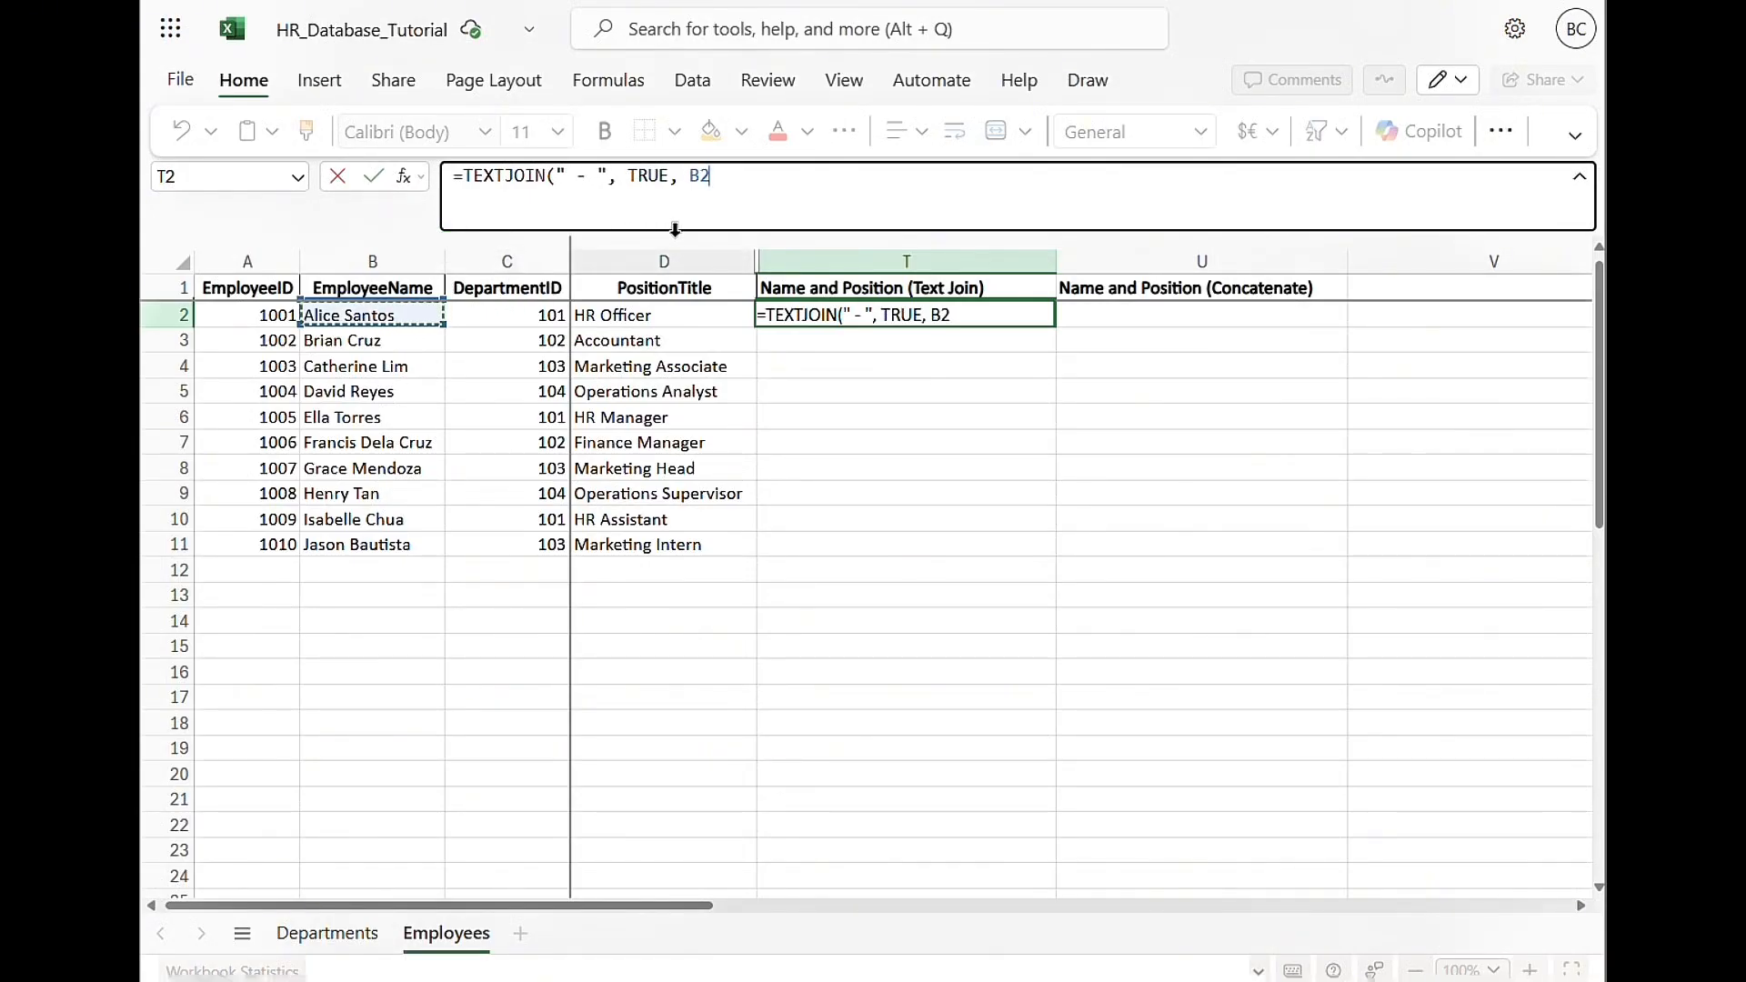
type(",")
left_click(671, 315)
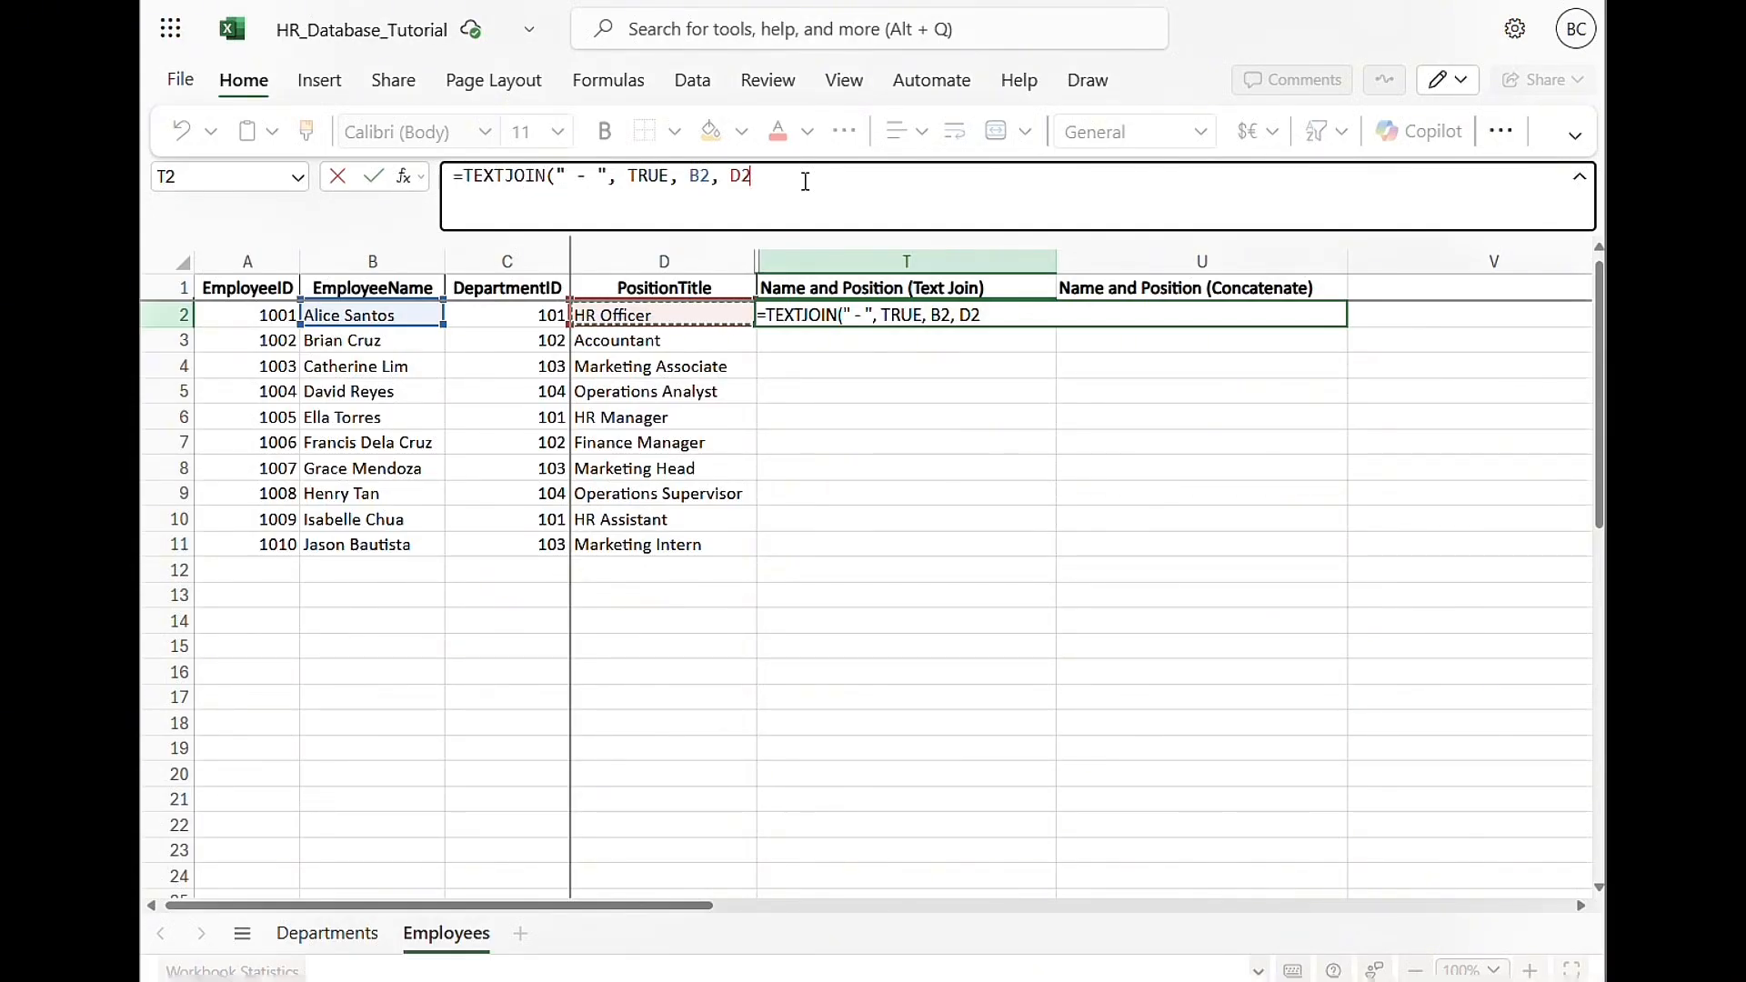
key("Return")
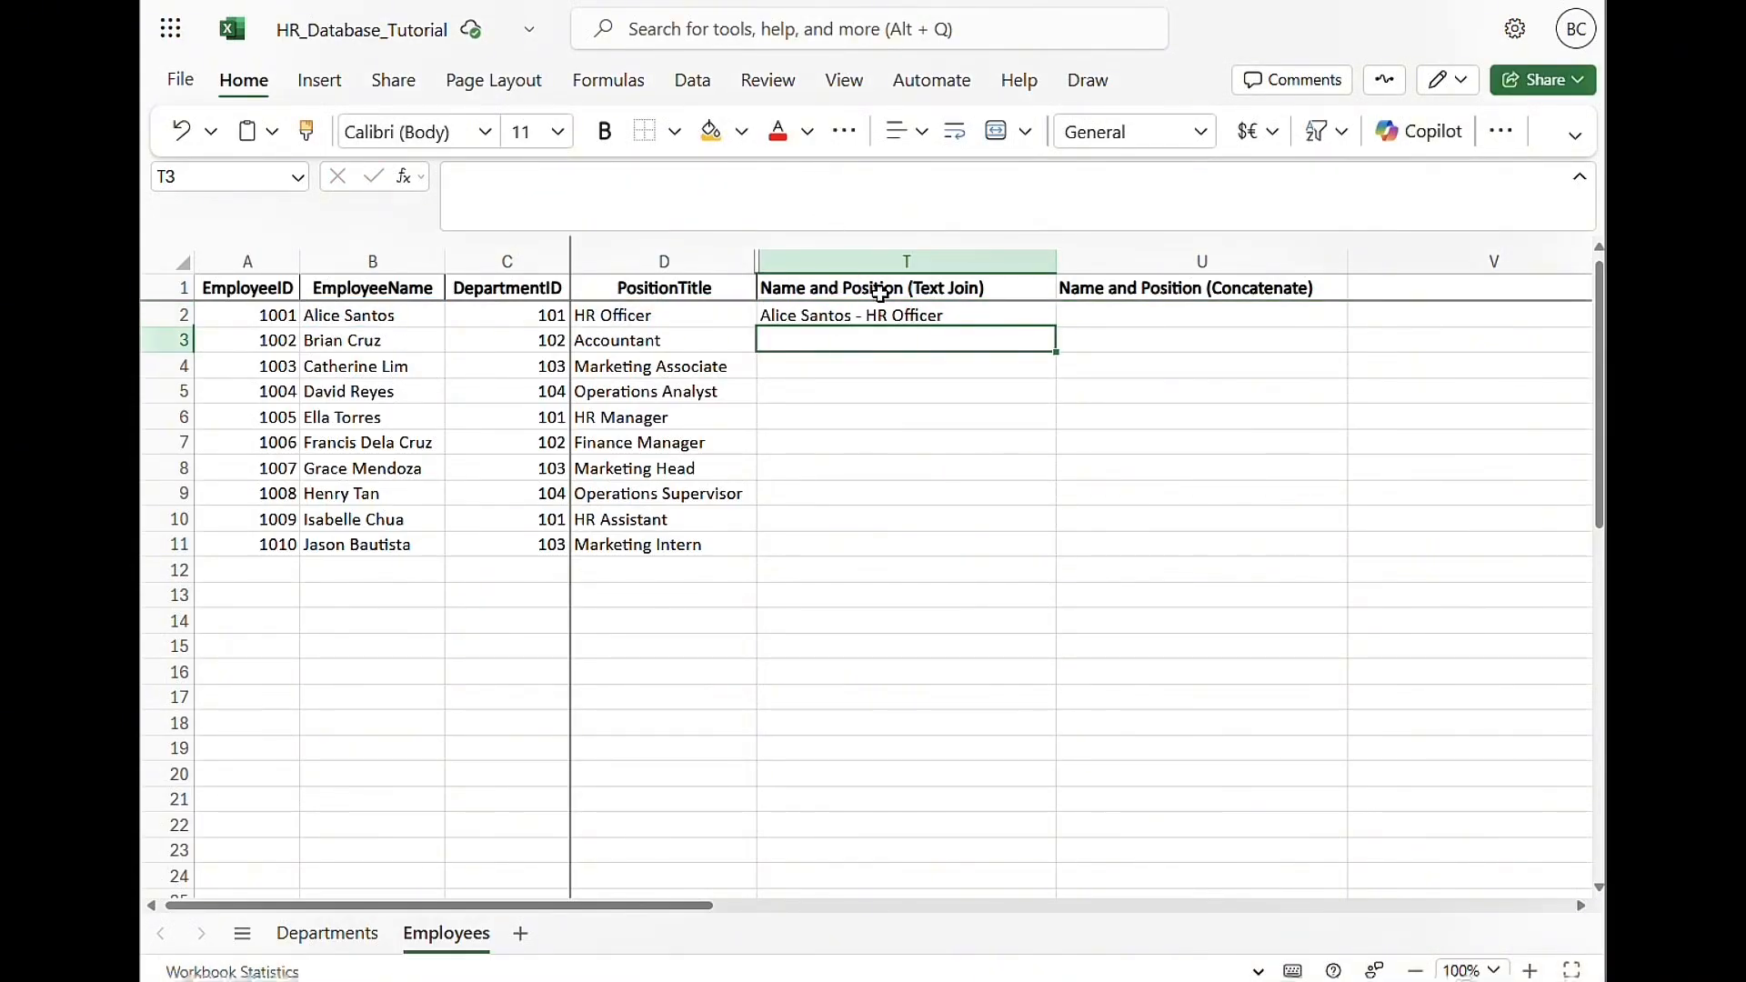
Fill the TEXTJOIN formula from T2 down through T11 and check it against the EmployeeName in row 11
left_click(898, 313)
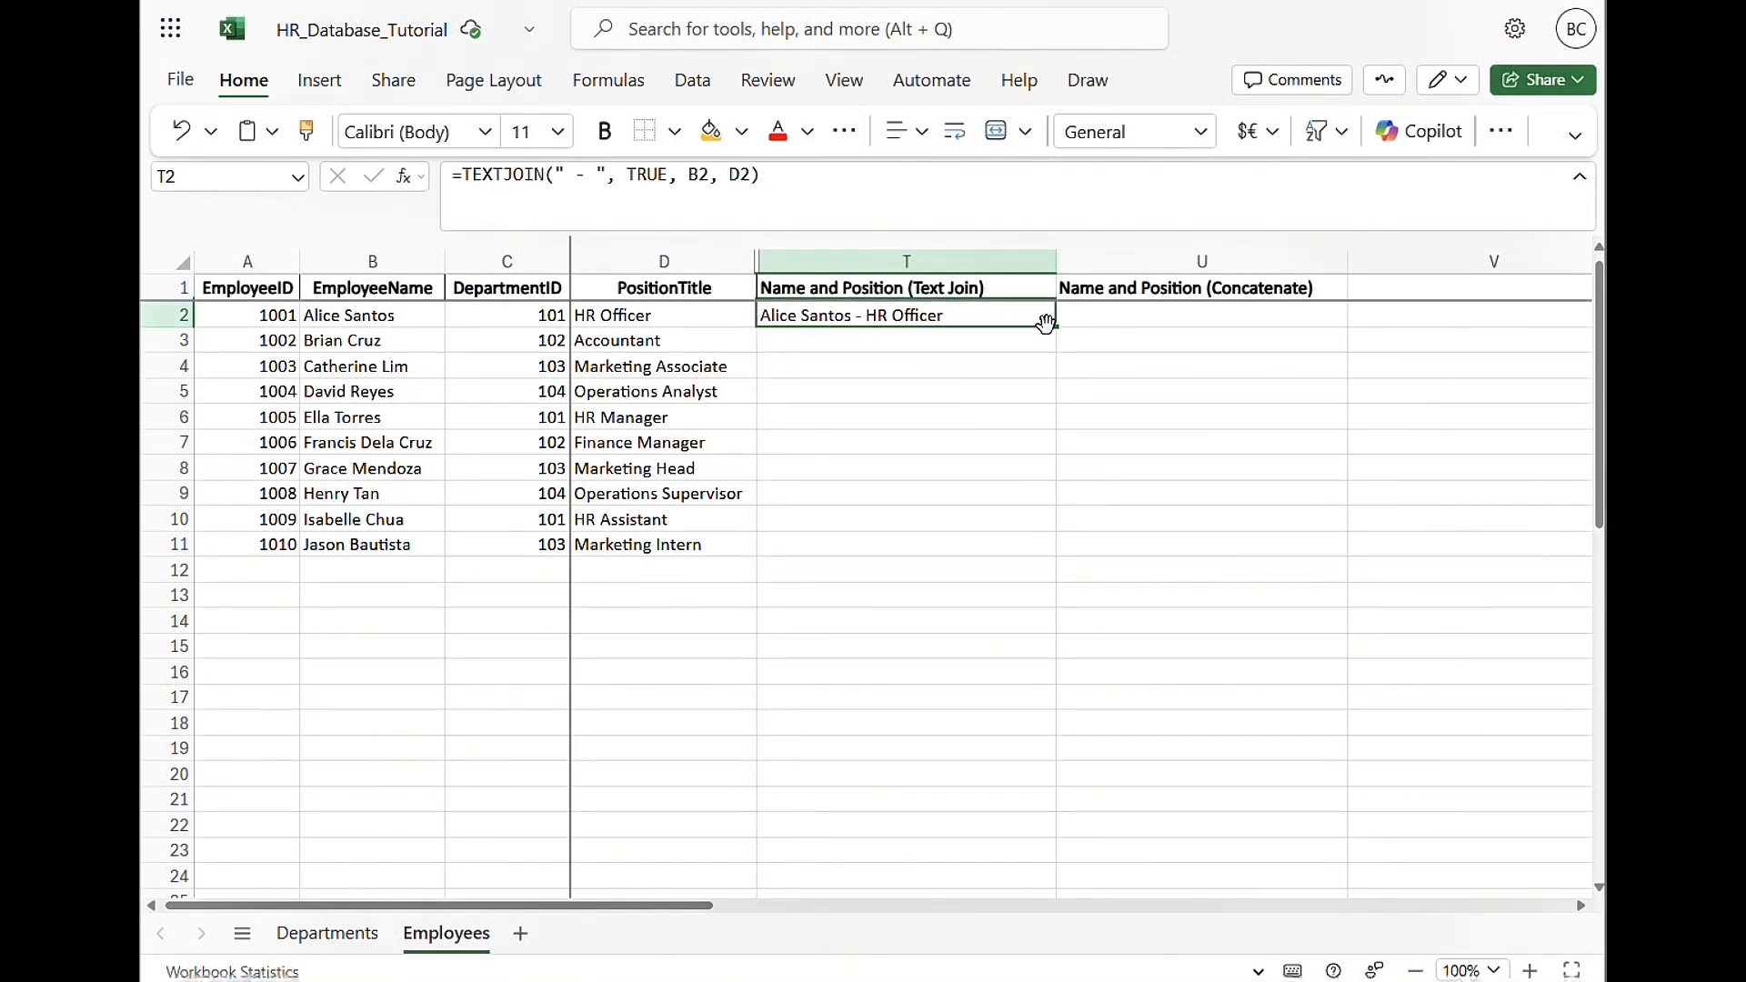
left_click_drag(1053, 329, 1043, 540)
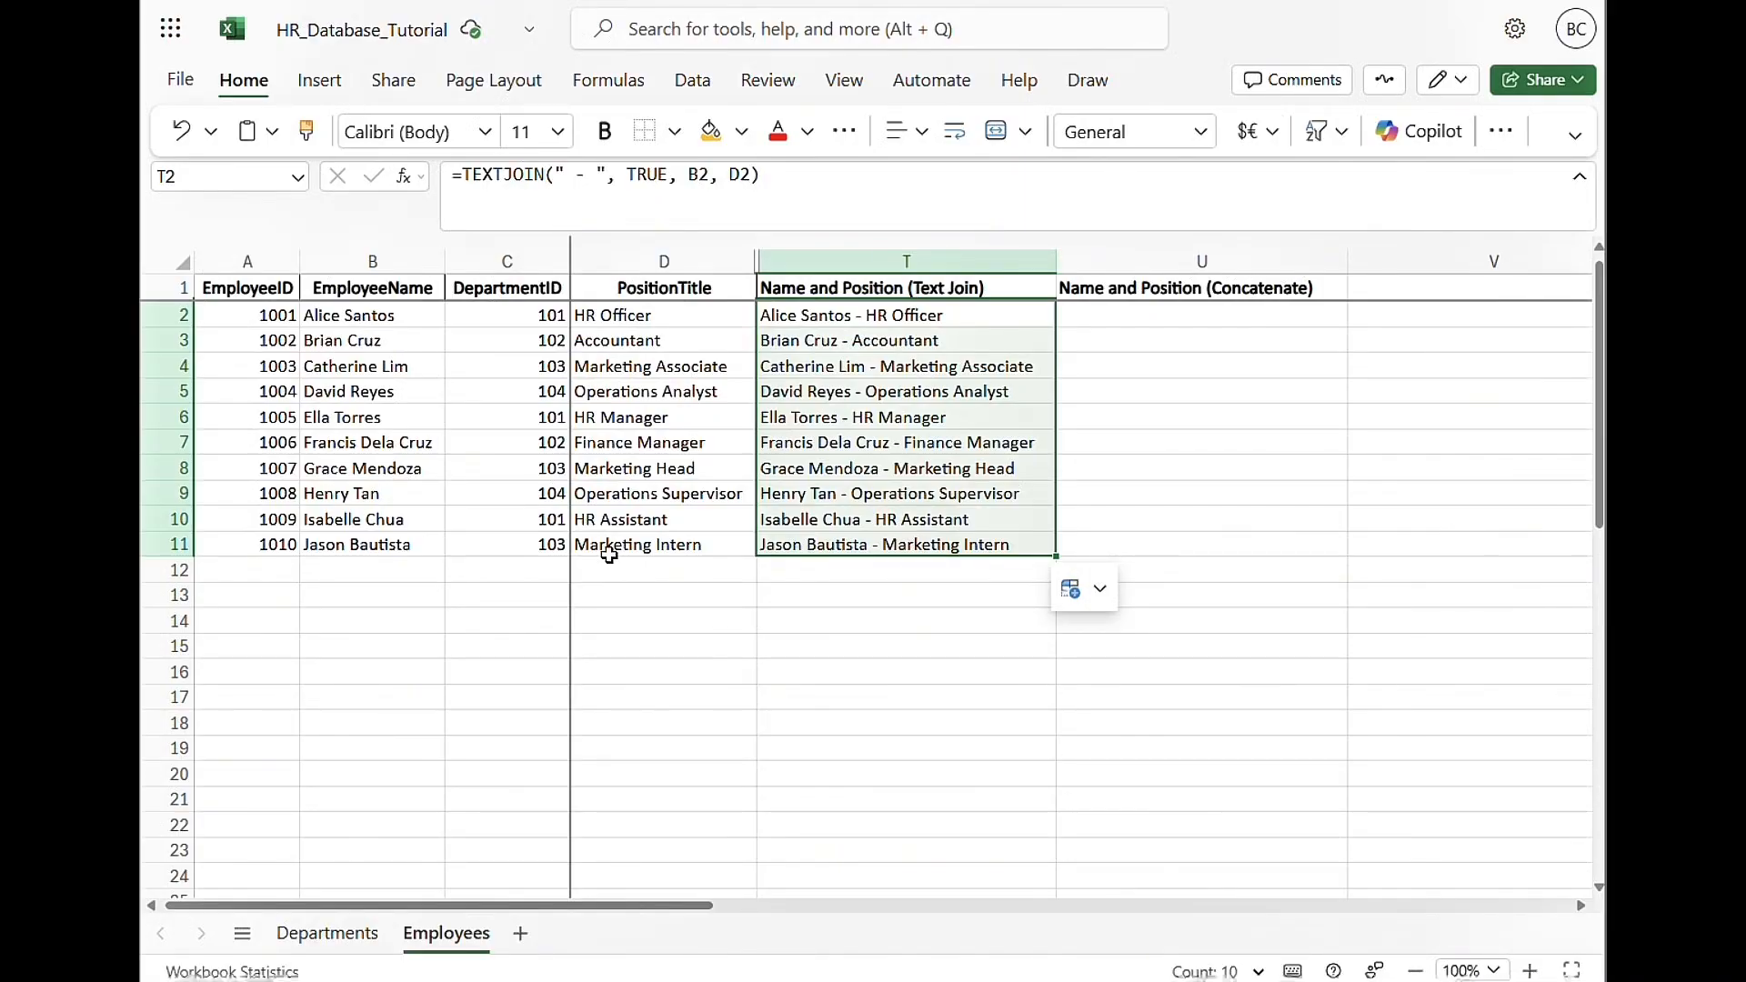
left_click(408, 537)
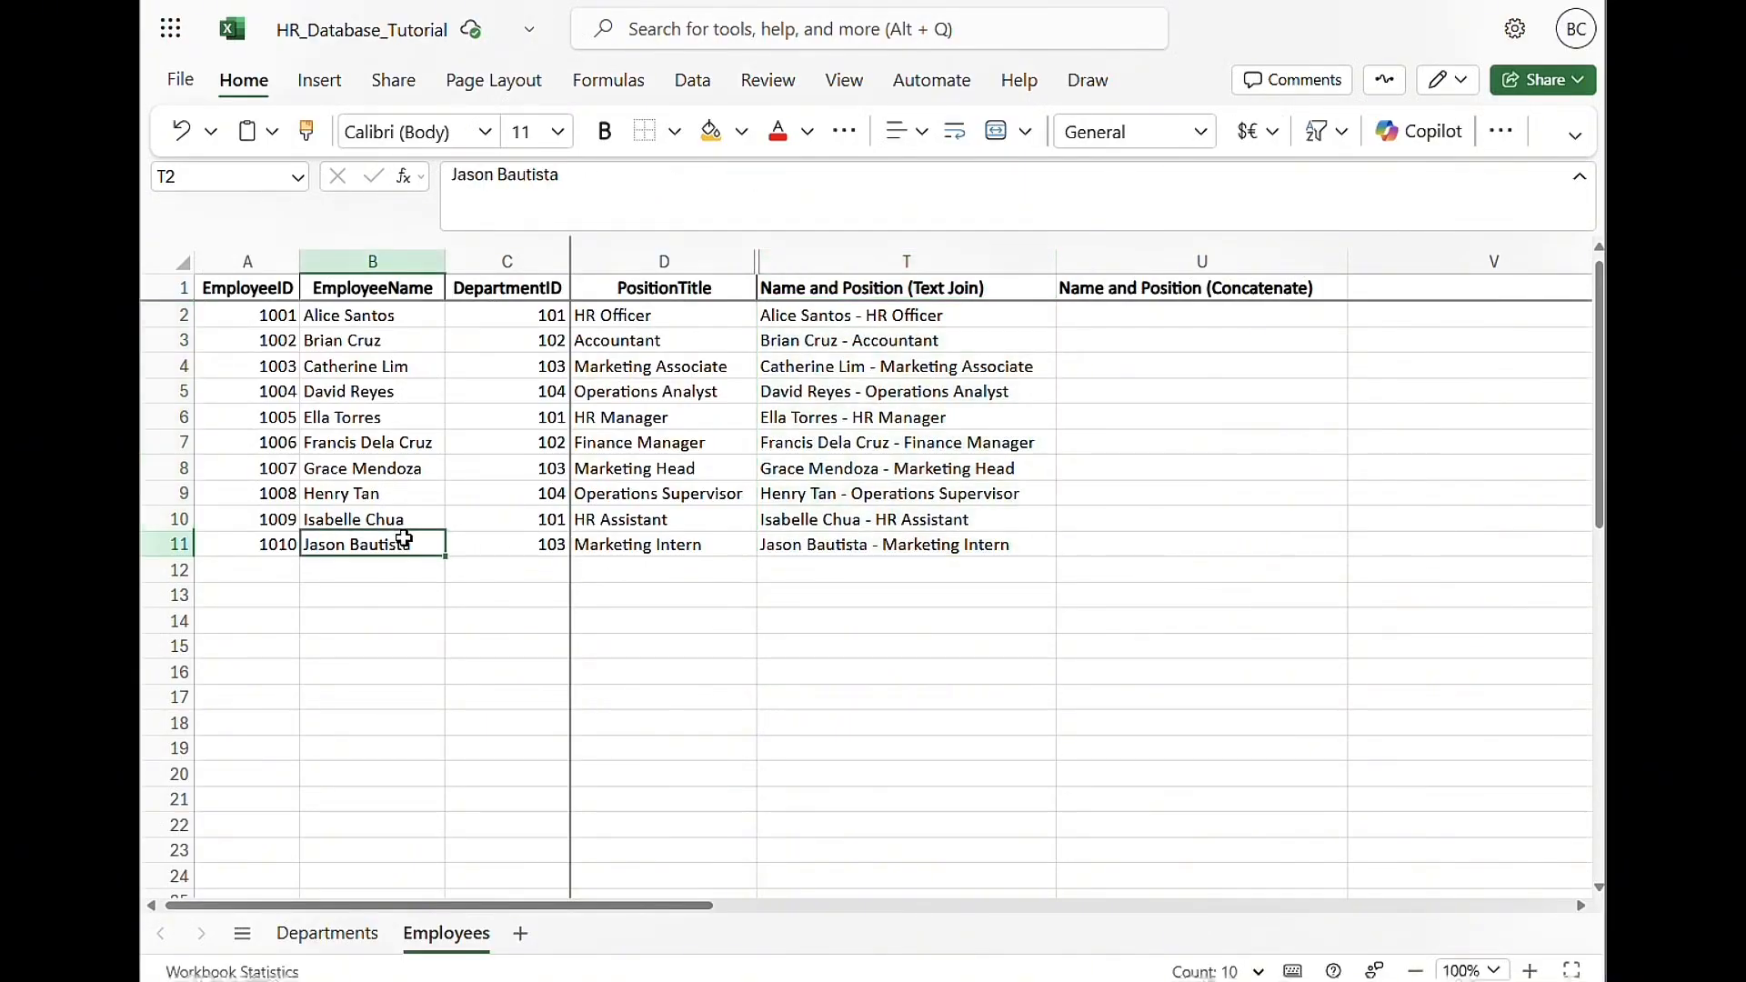
Enter =CONCATENATE(B2, " - ", D2) in U2 of the Name and Position (Concatenate) column
left_click(1173, 315)
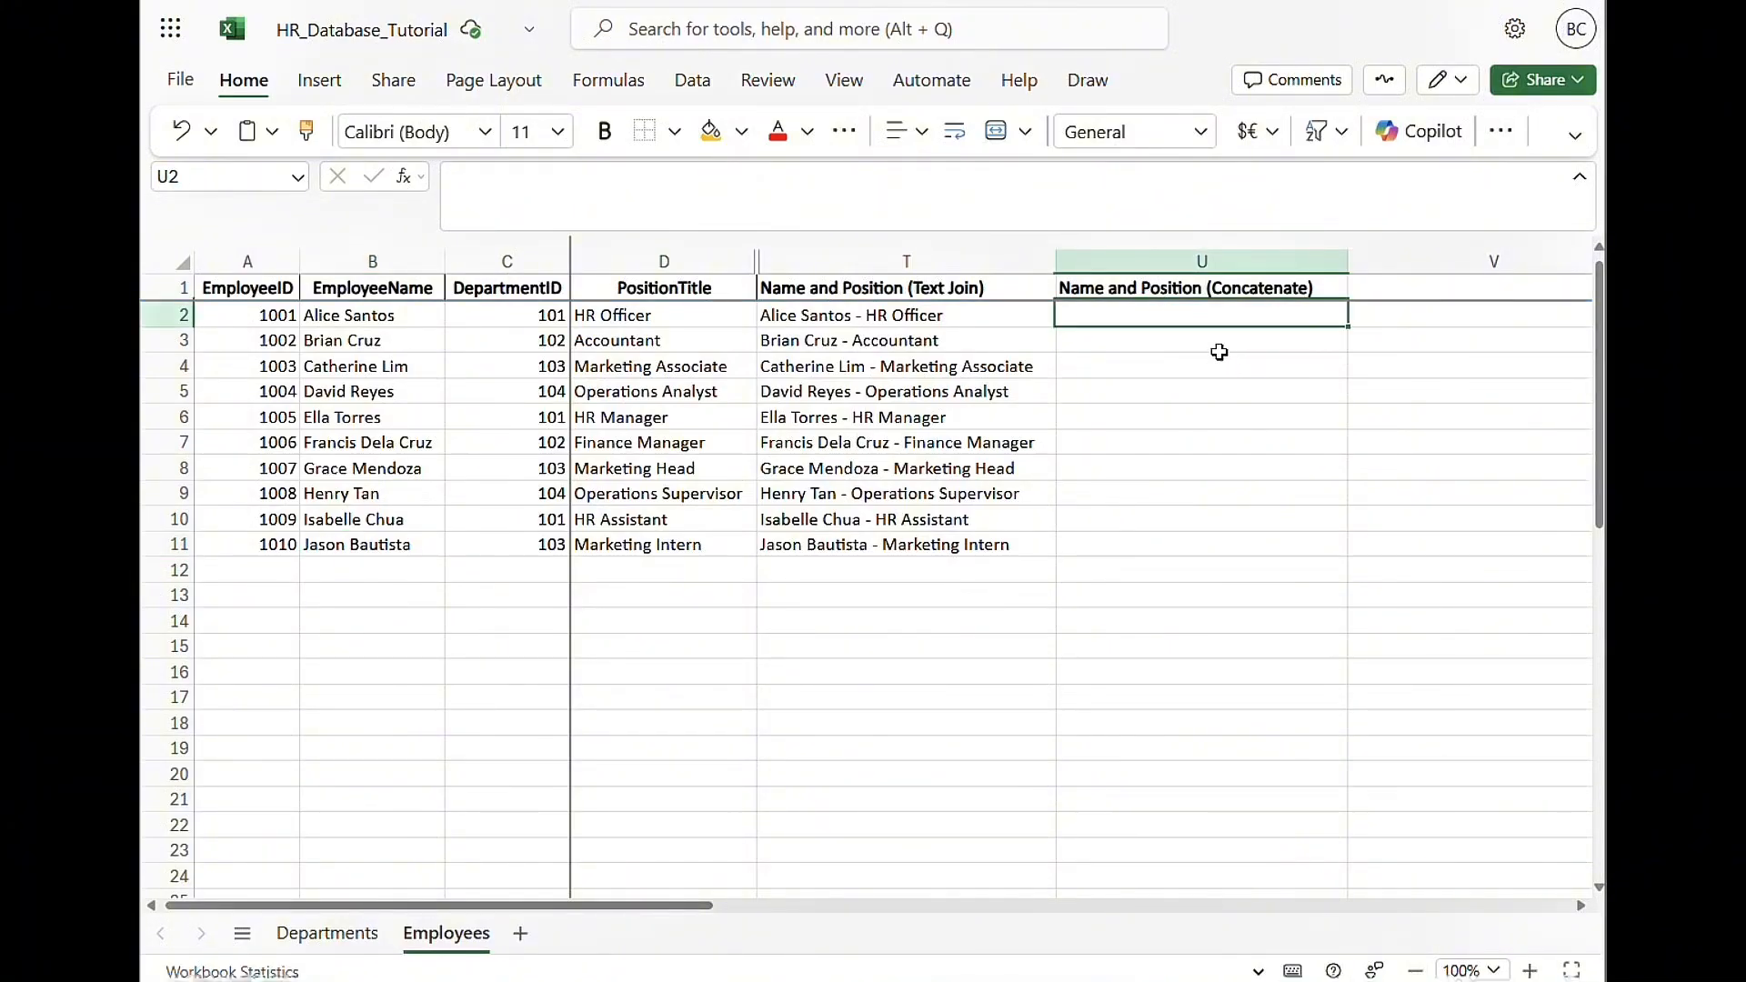
type("=")
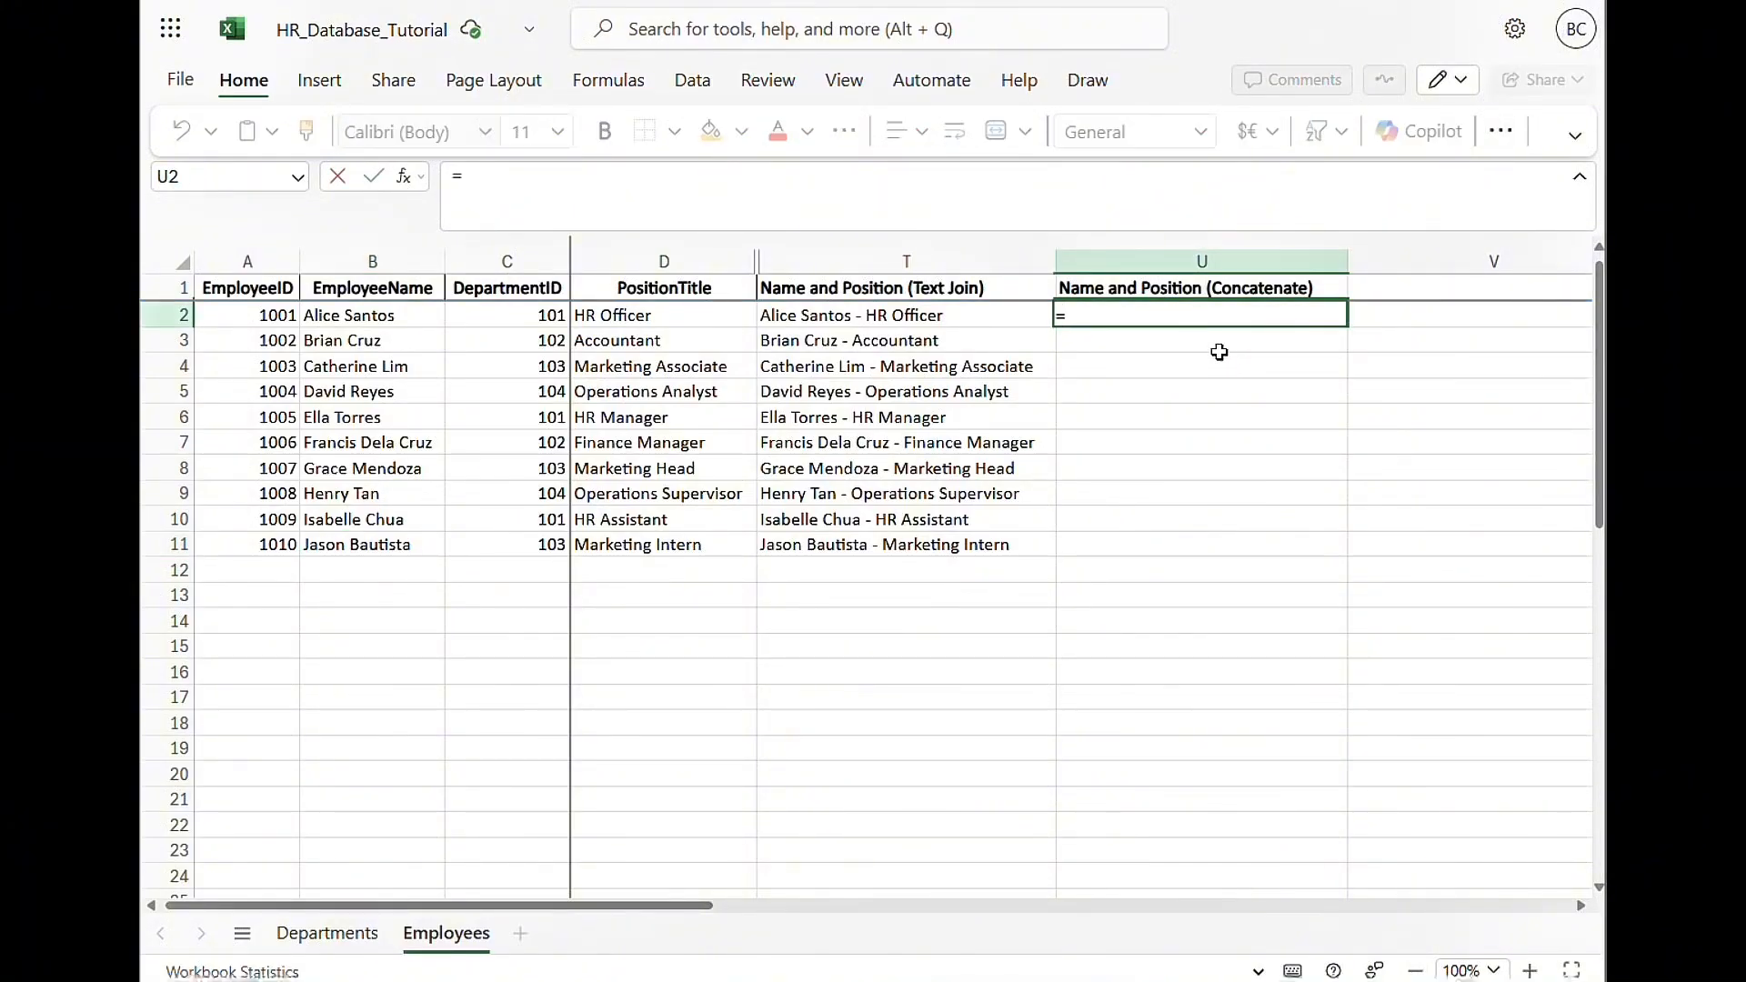
type("con")
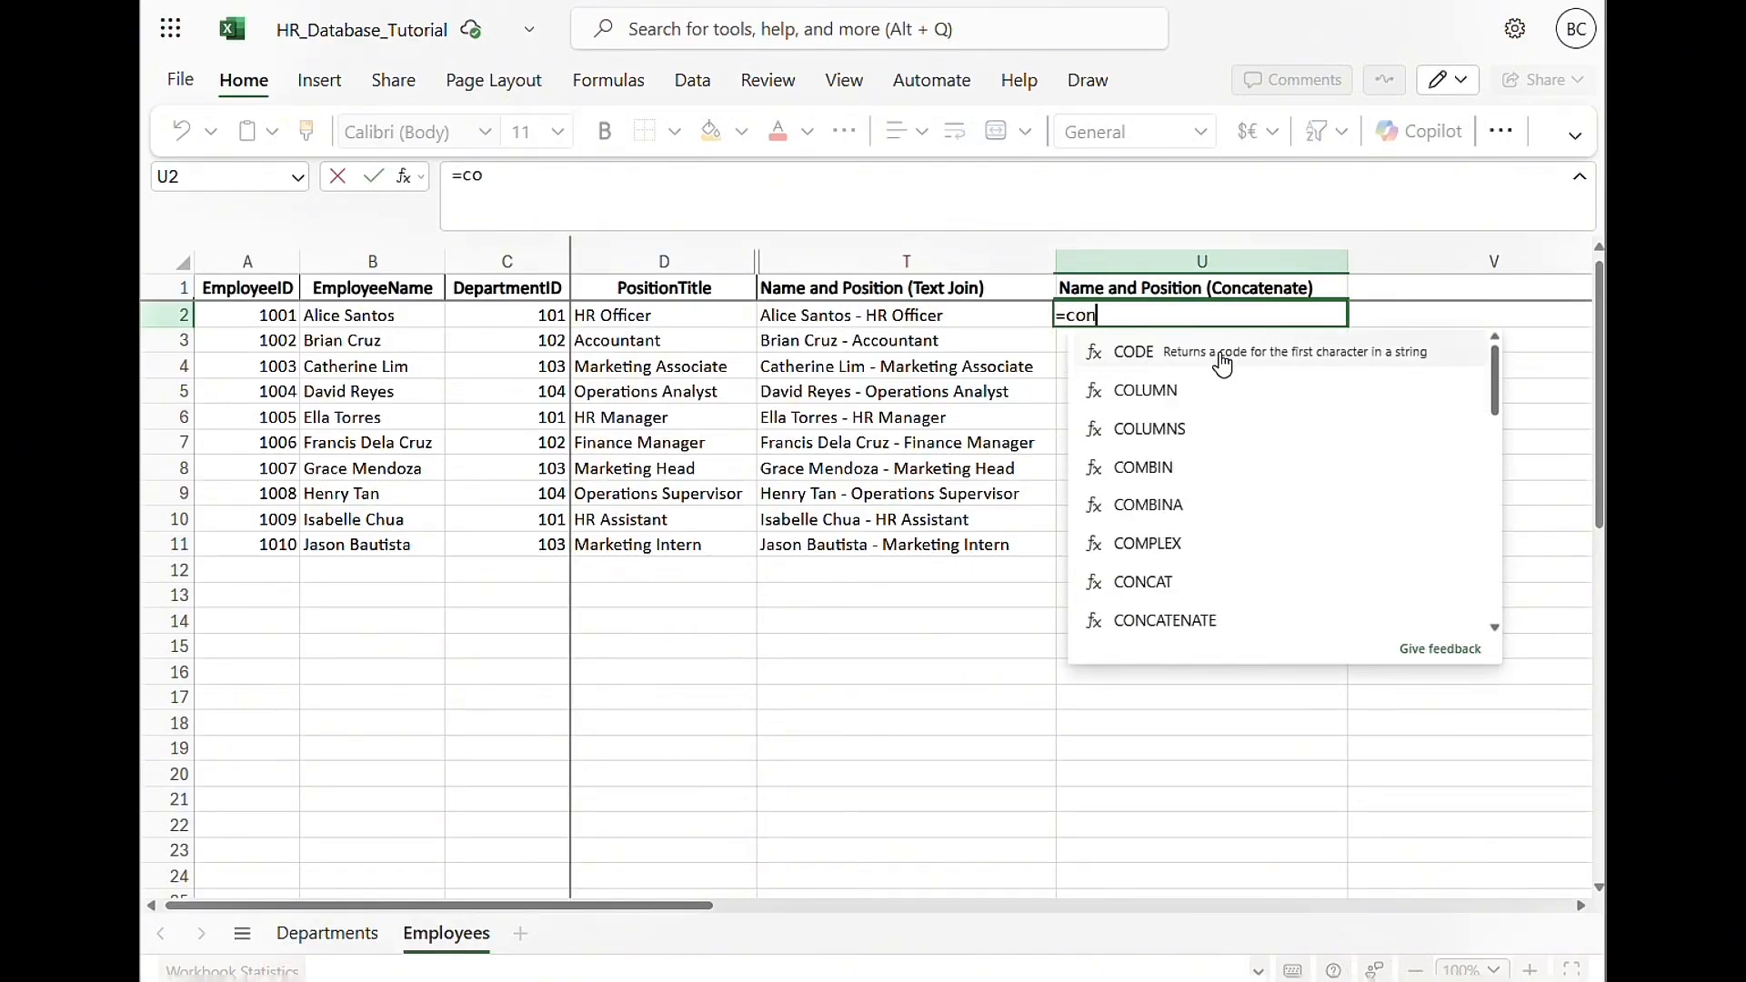
type("caten")
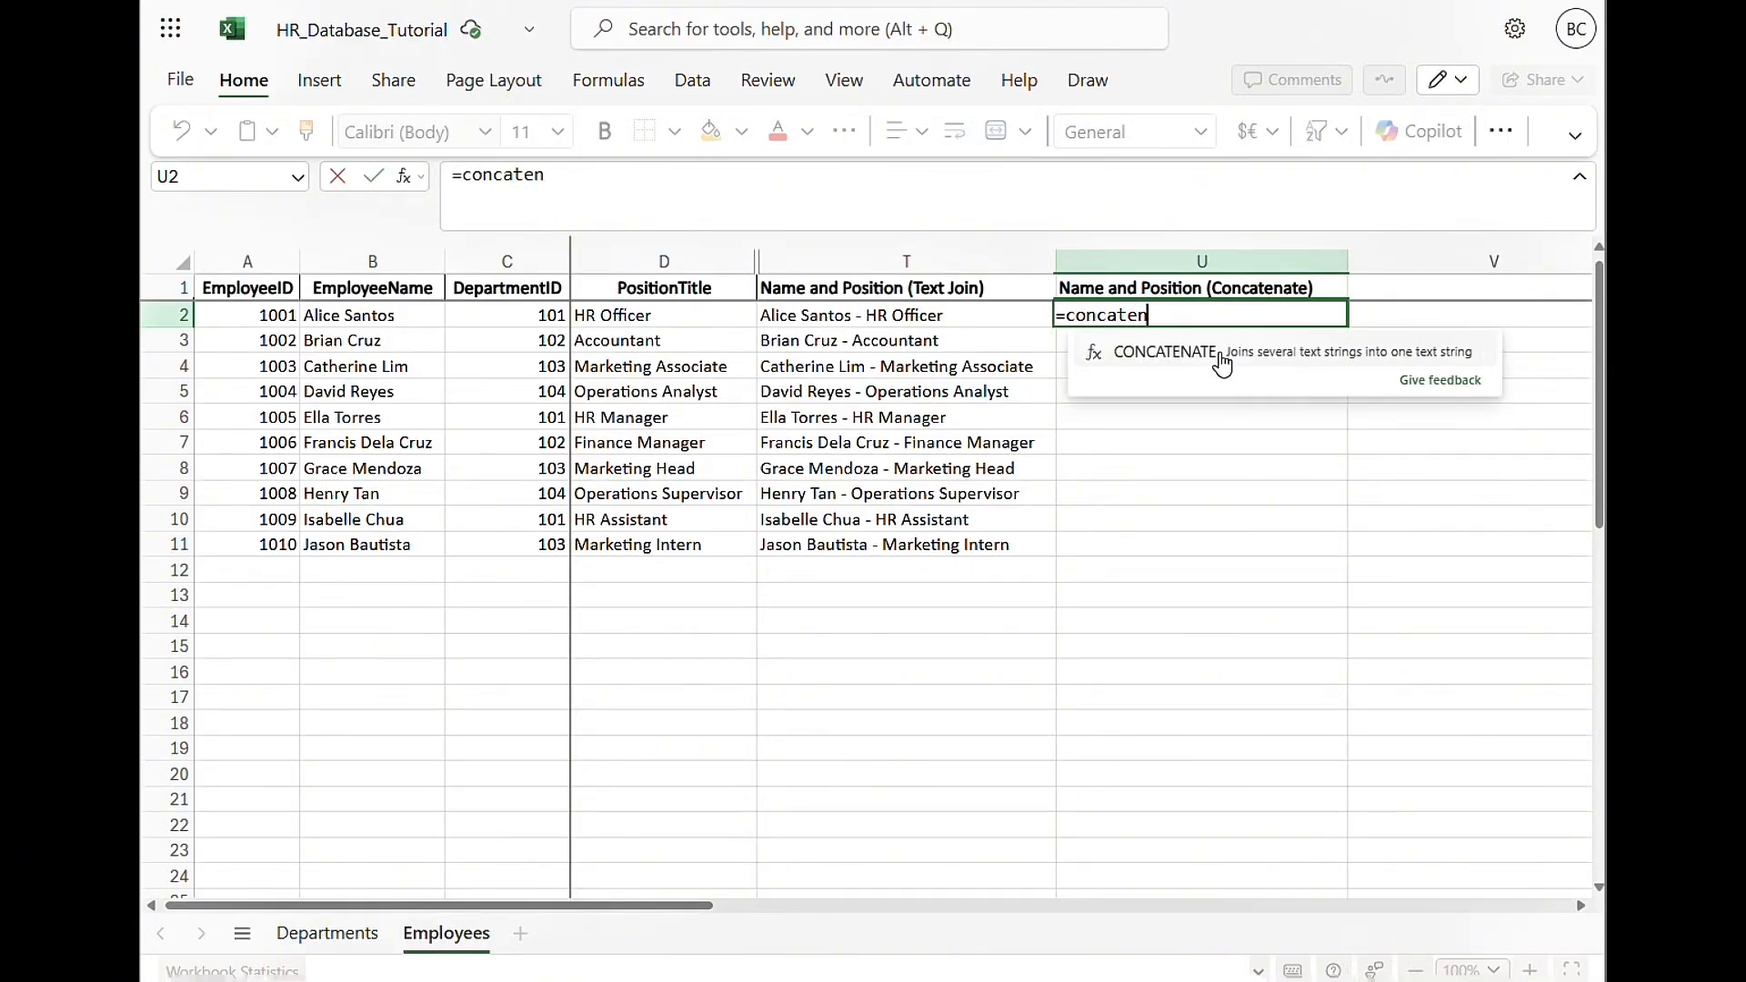
left_click(1221, 361)
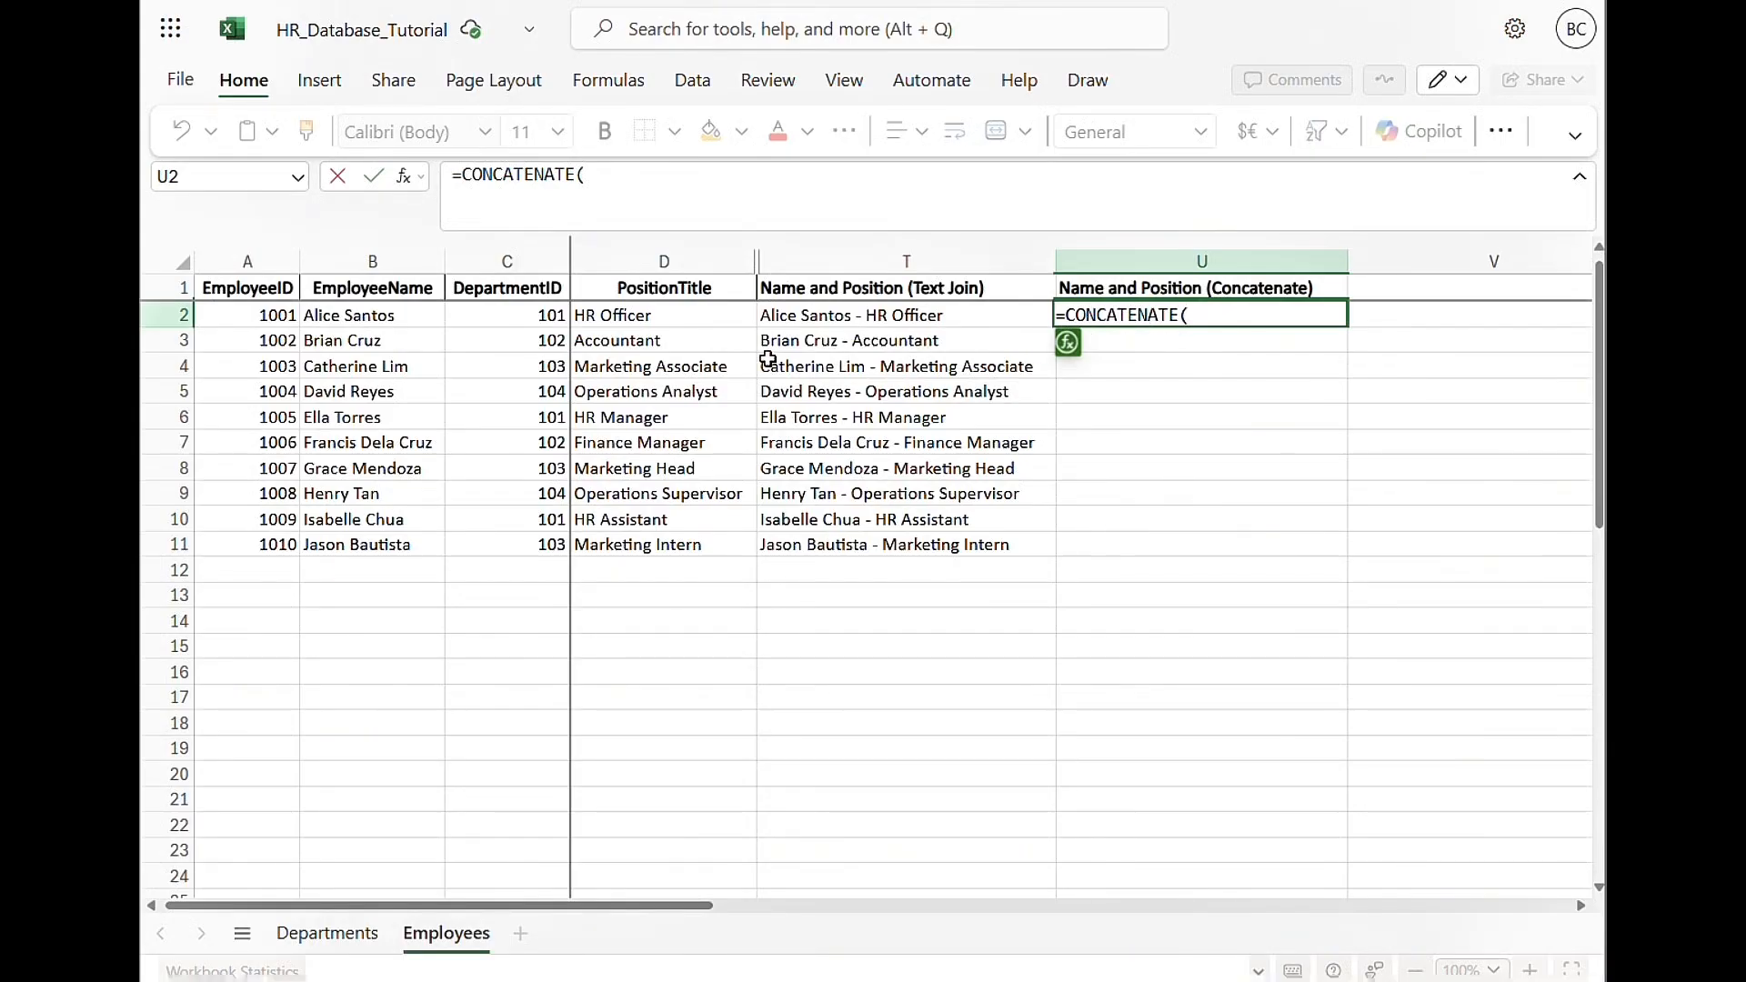
left_click(414, 315)
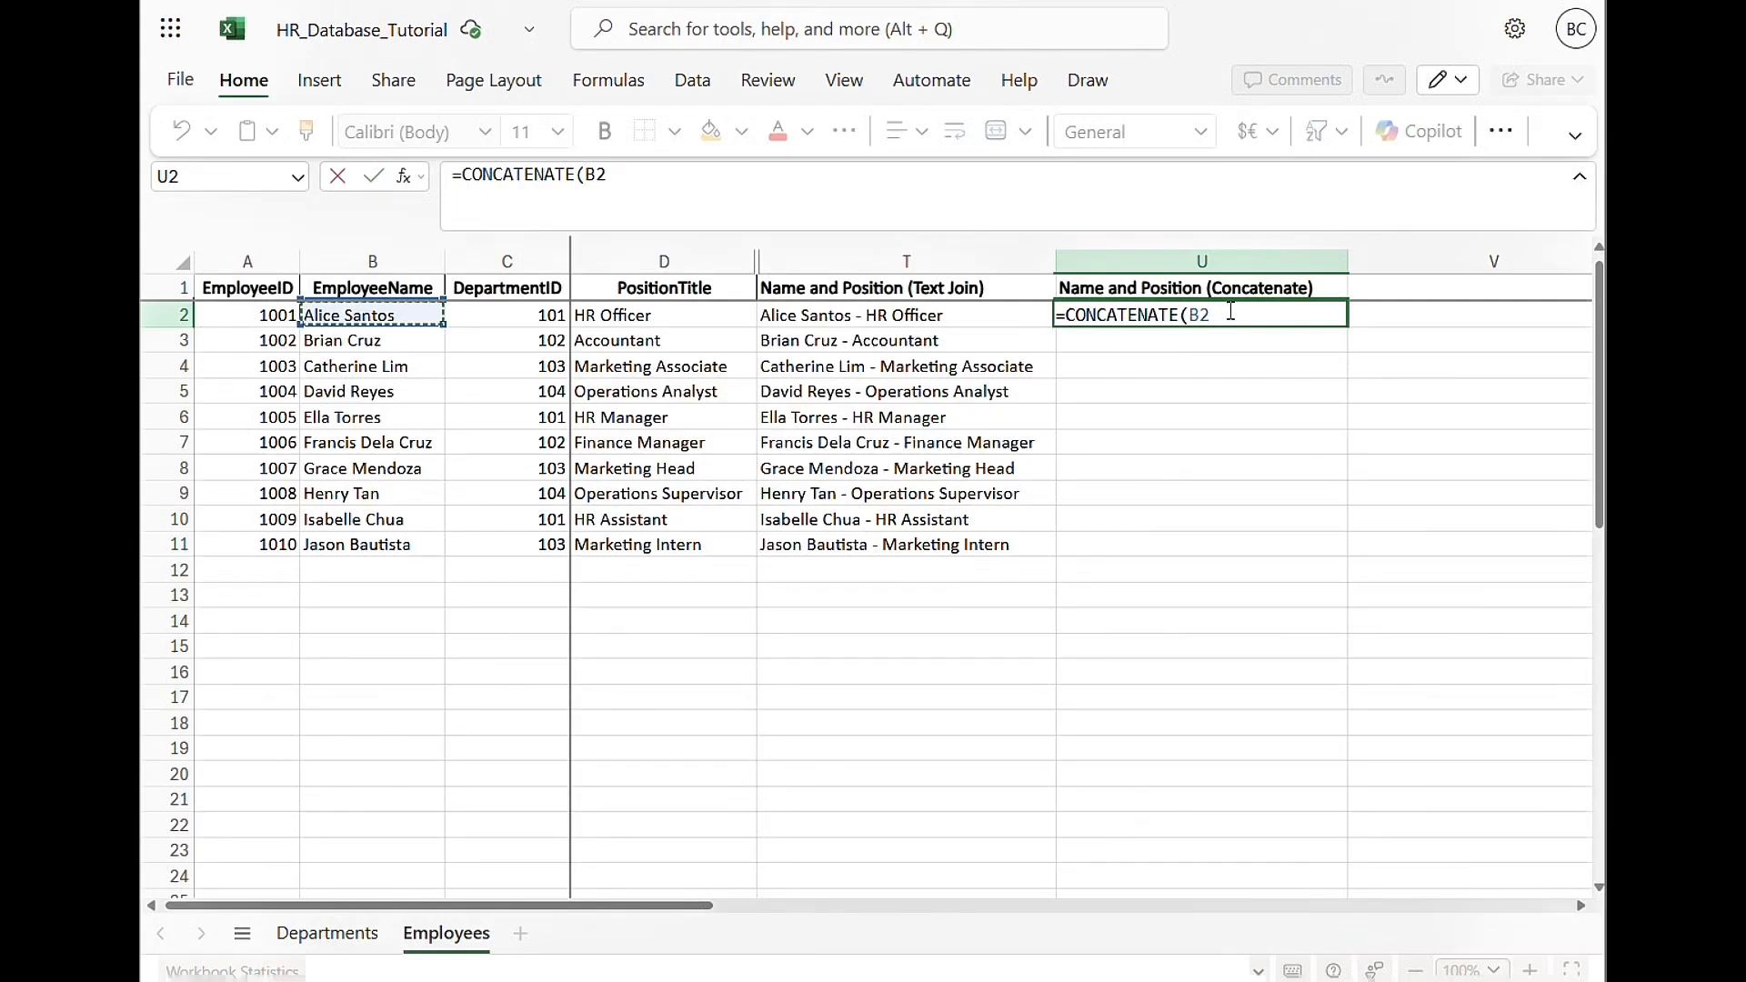
type(", \" - \",")
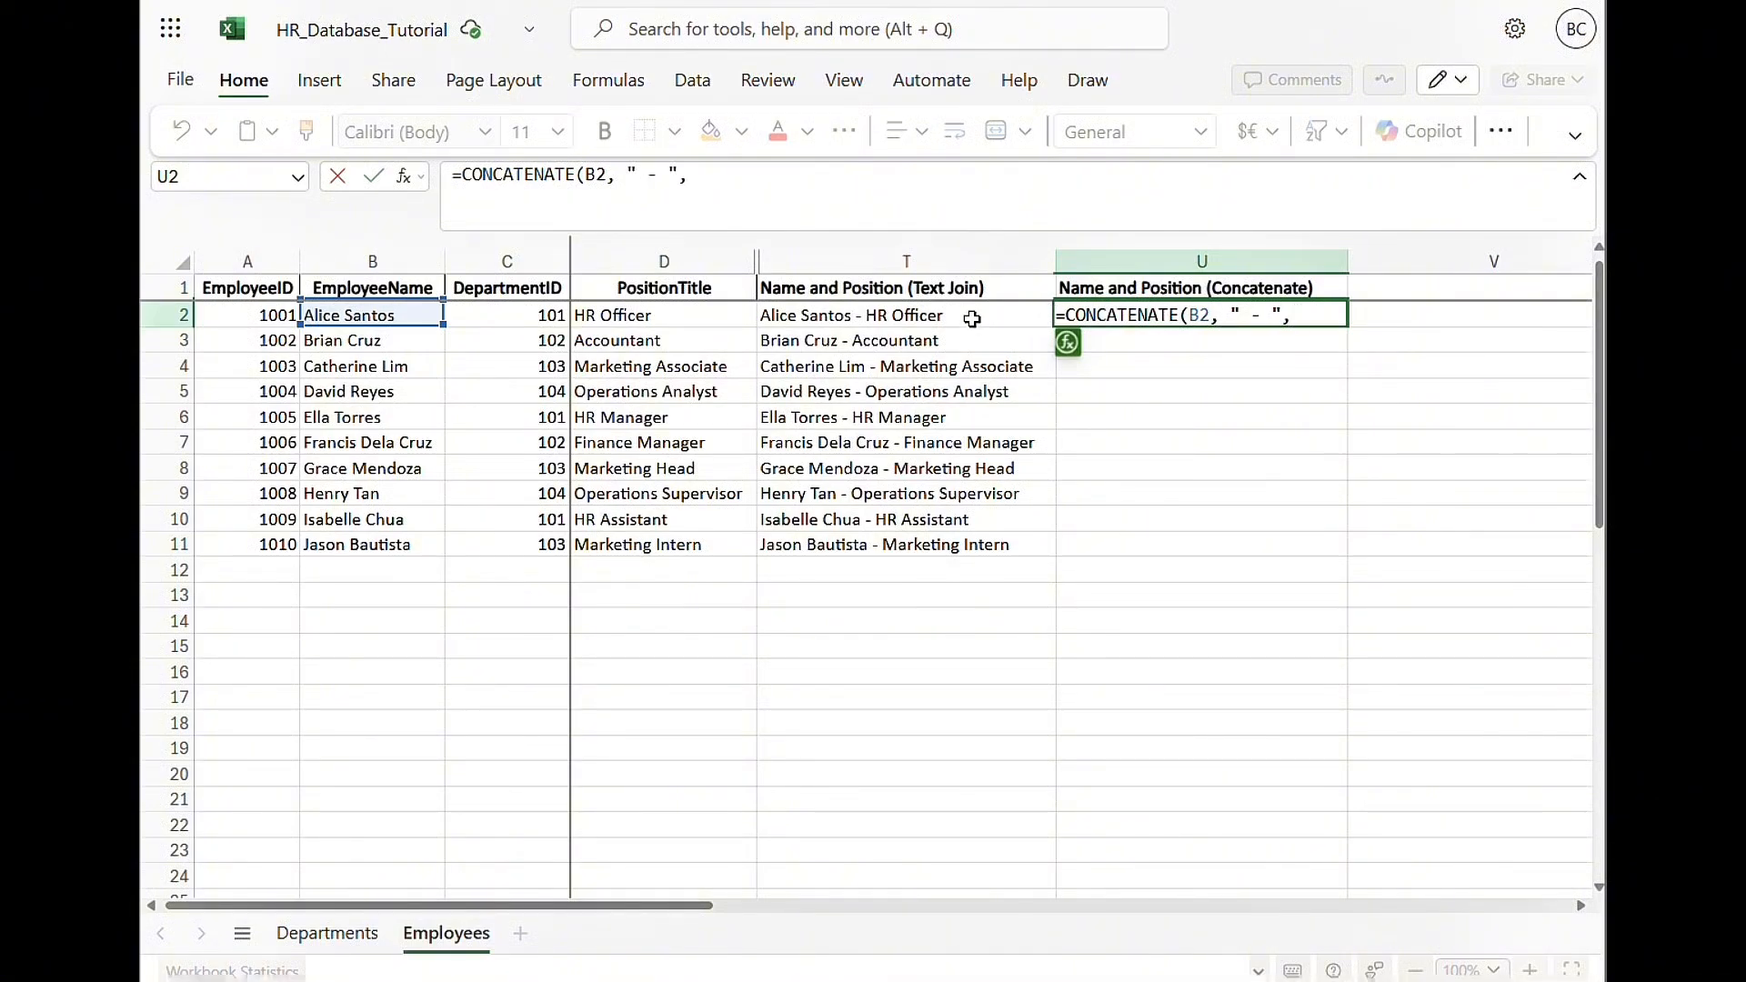
left_click(626, 316)
type(")")
key("Return")
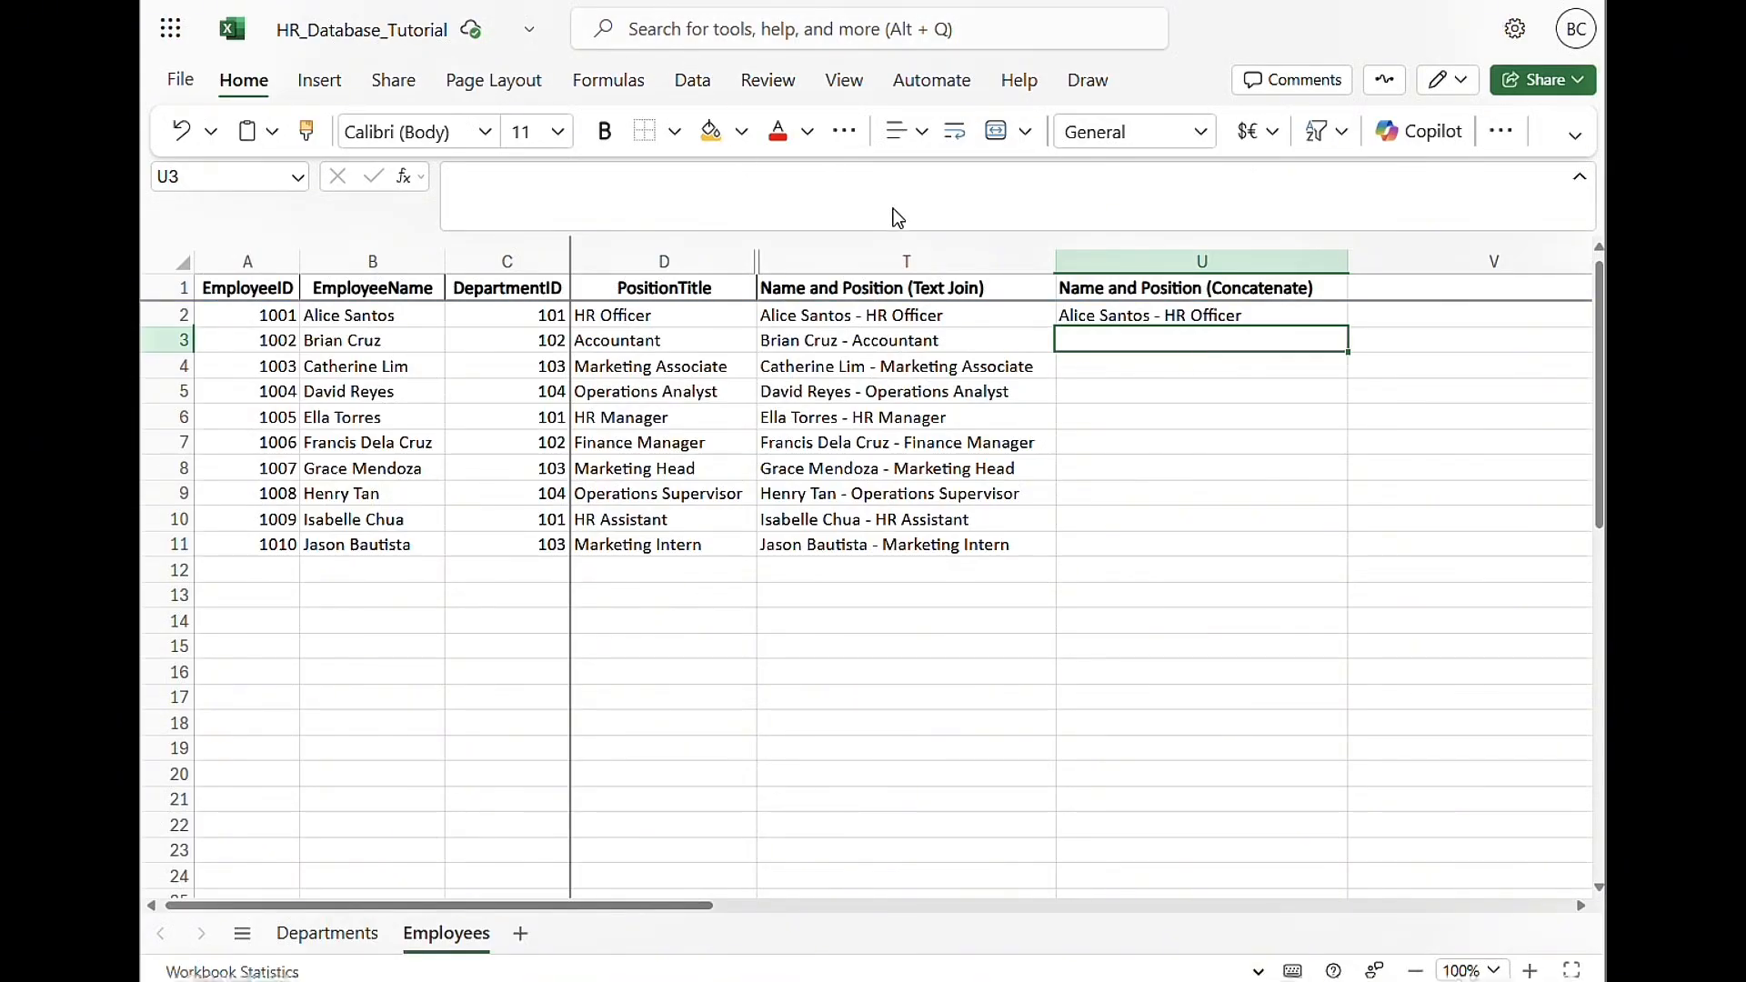
Fill the CONCATENATE formula from U2 down through U11 and compare it with the TEXTJOIN formulas in rows 2 and 4
left_click(1286, 316)
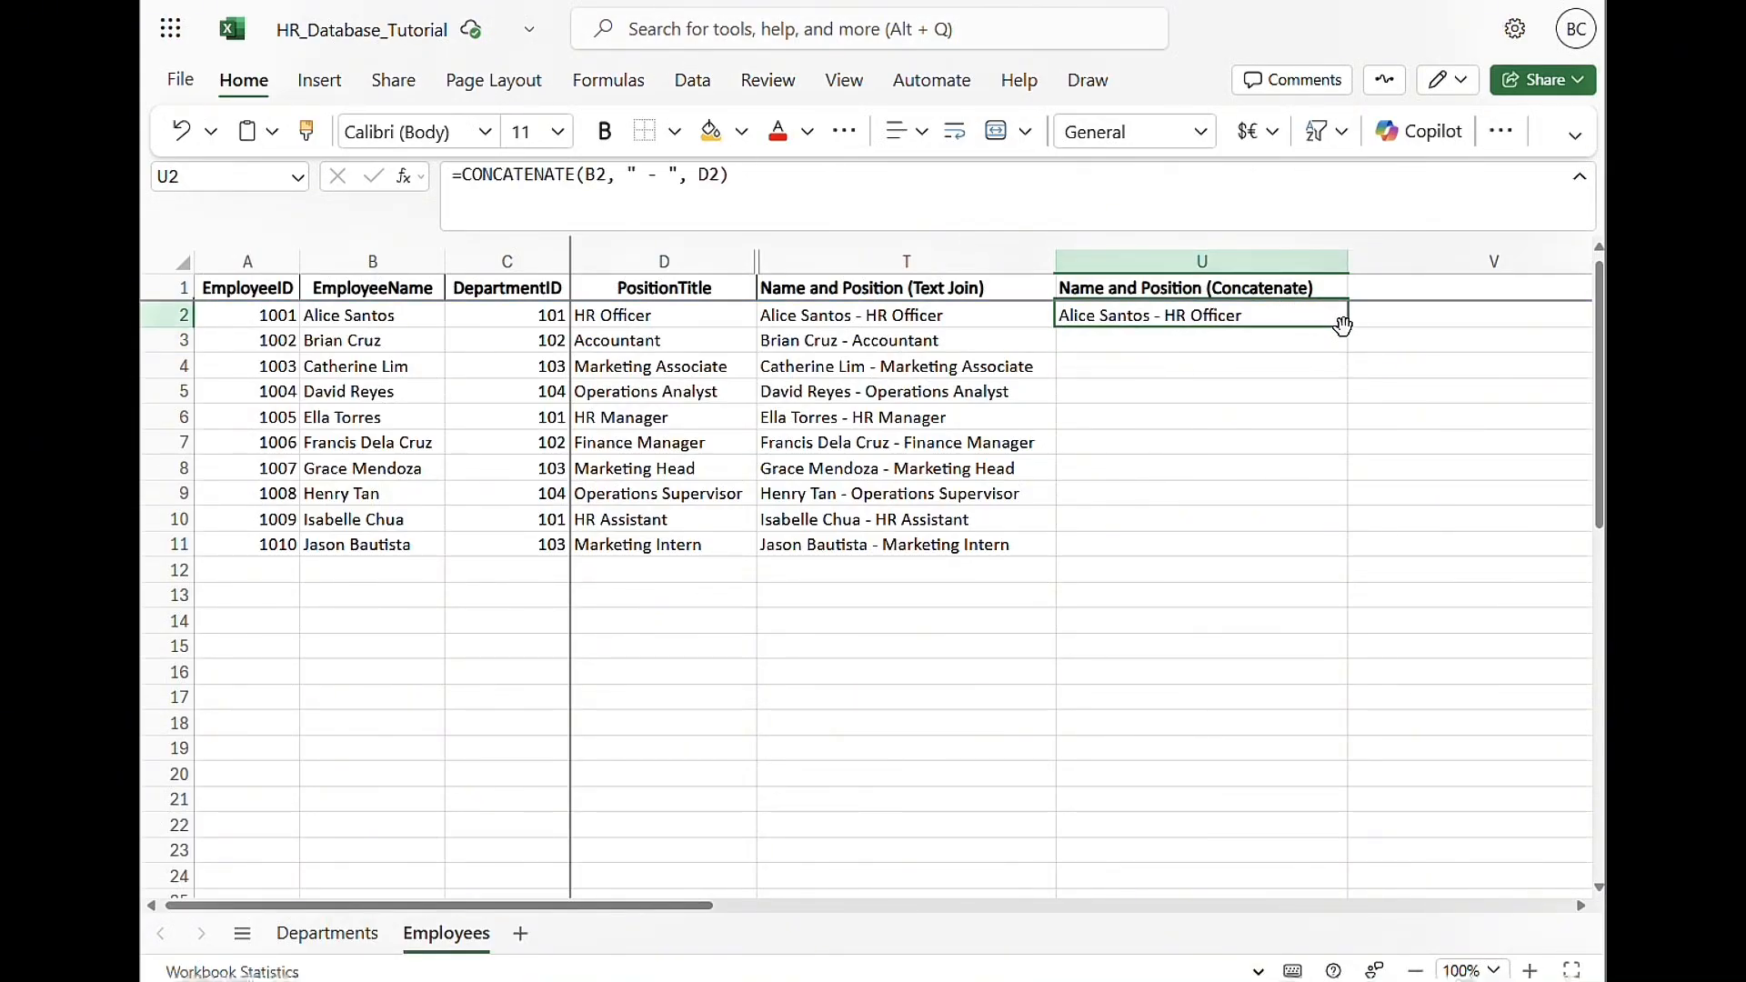
left_click_drag(1355, 320, 1329, 537)
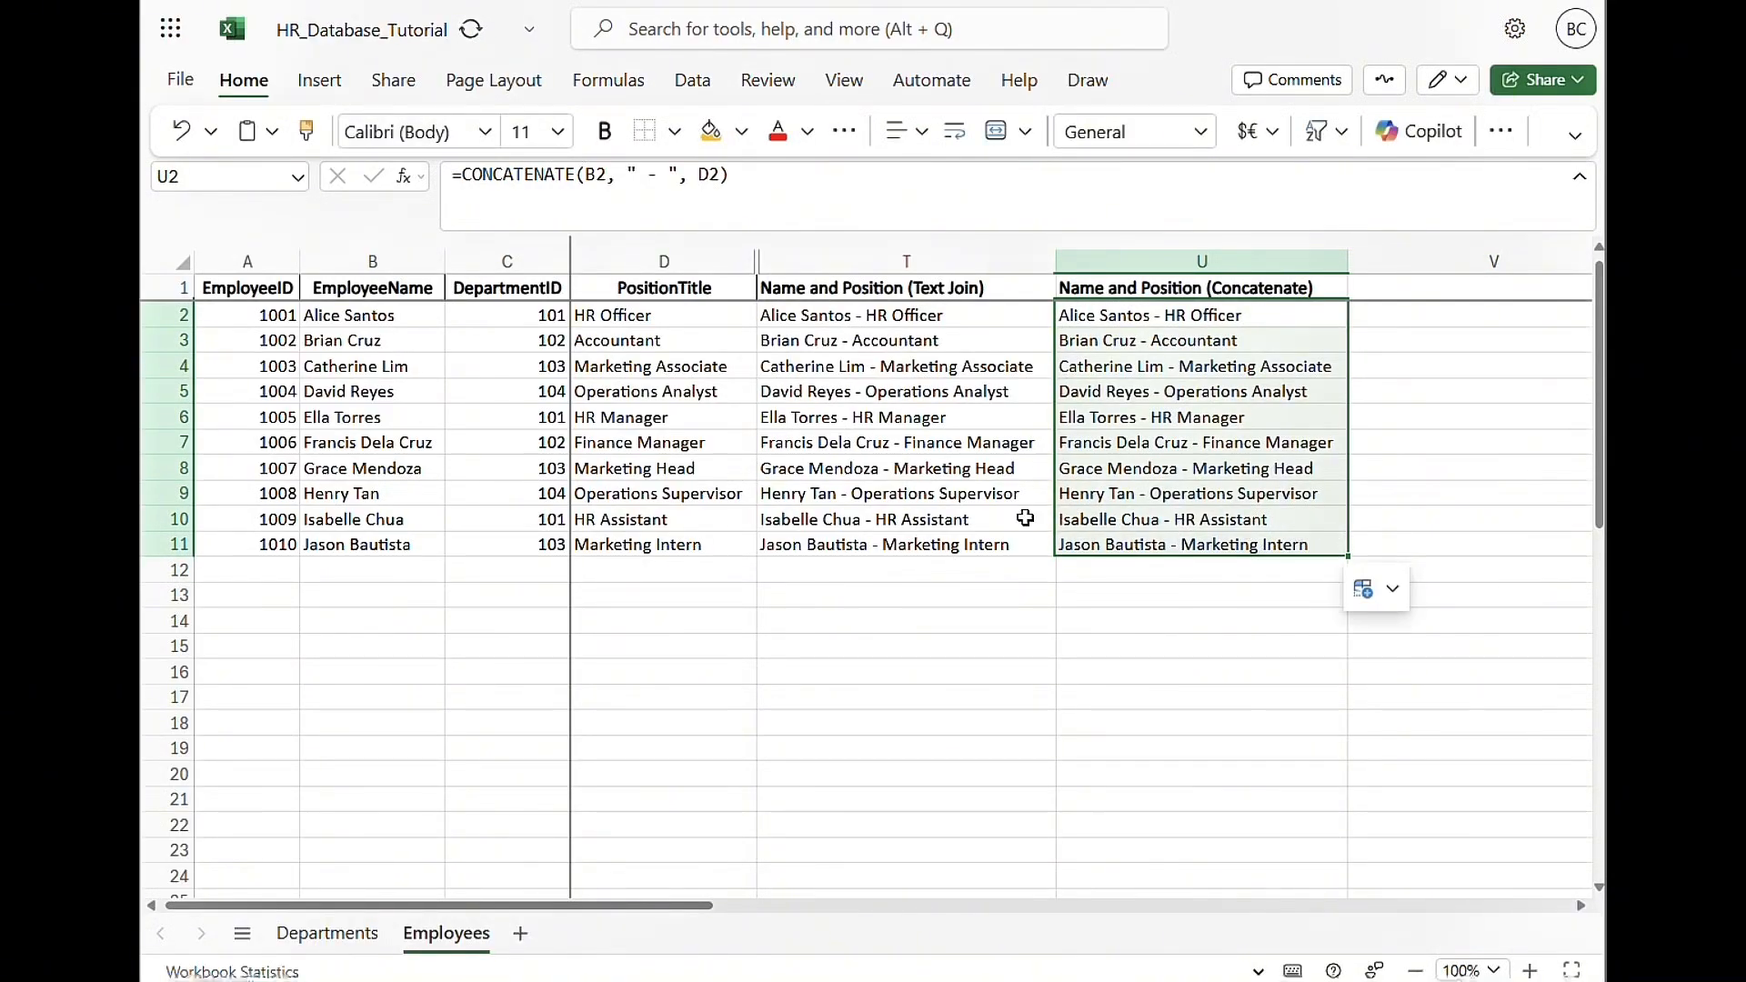
left_click(909, 311)
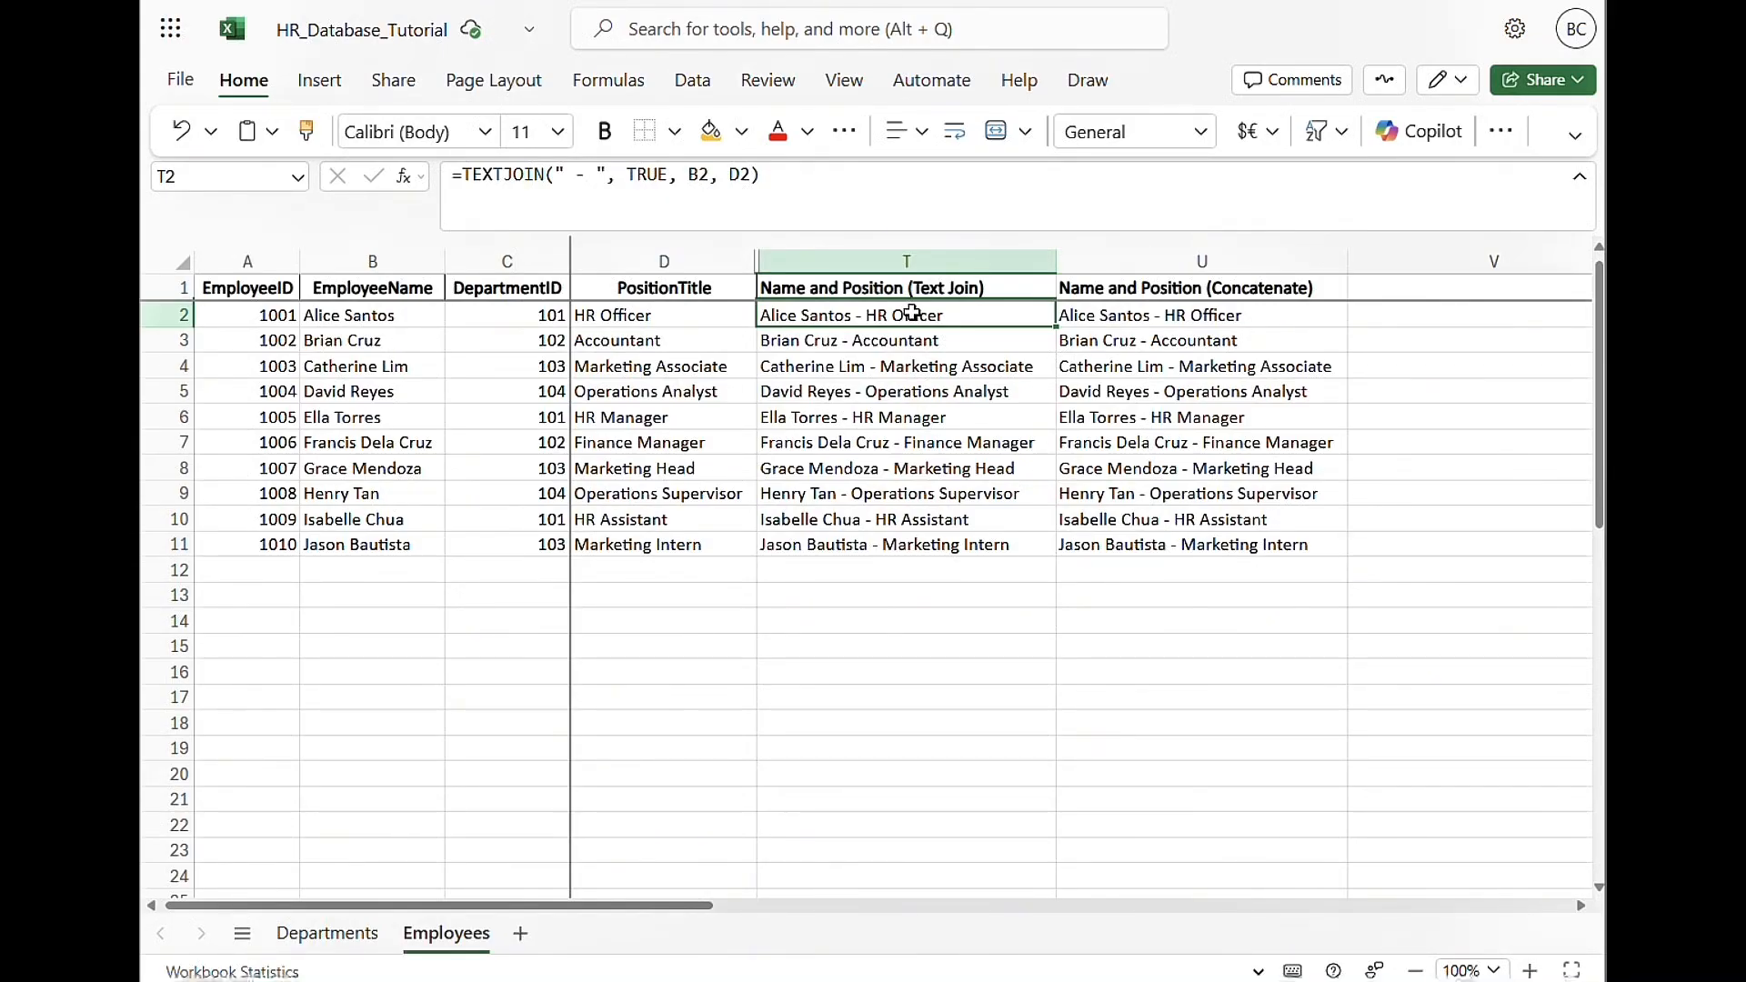
left_click(933, 355)
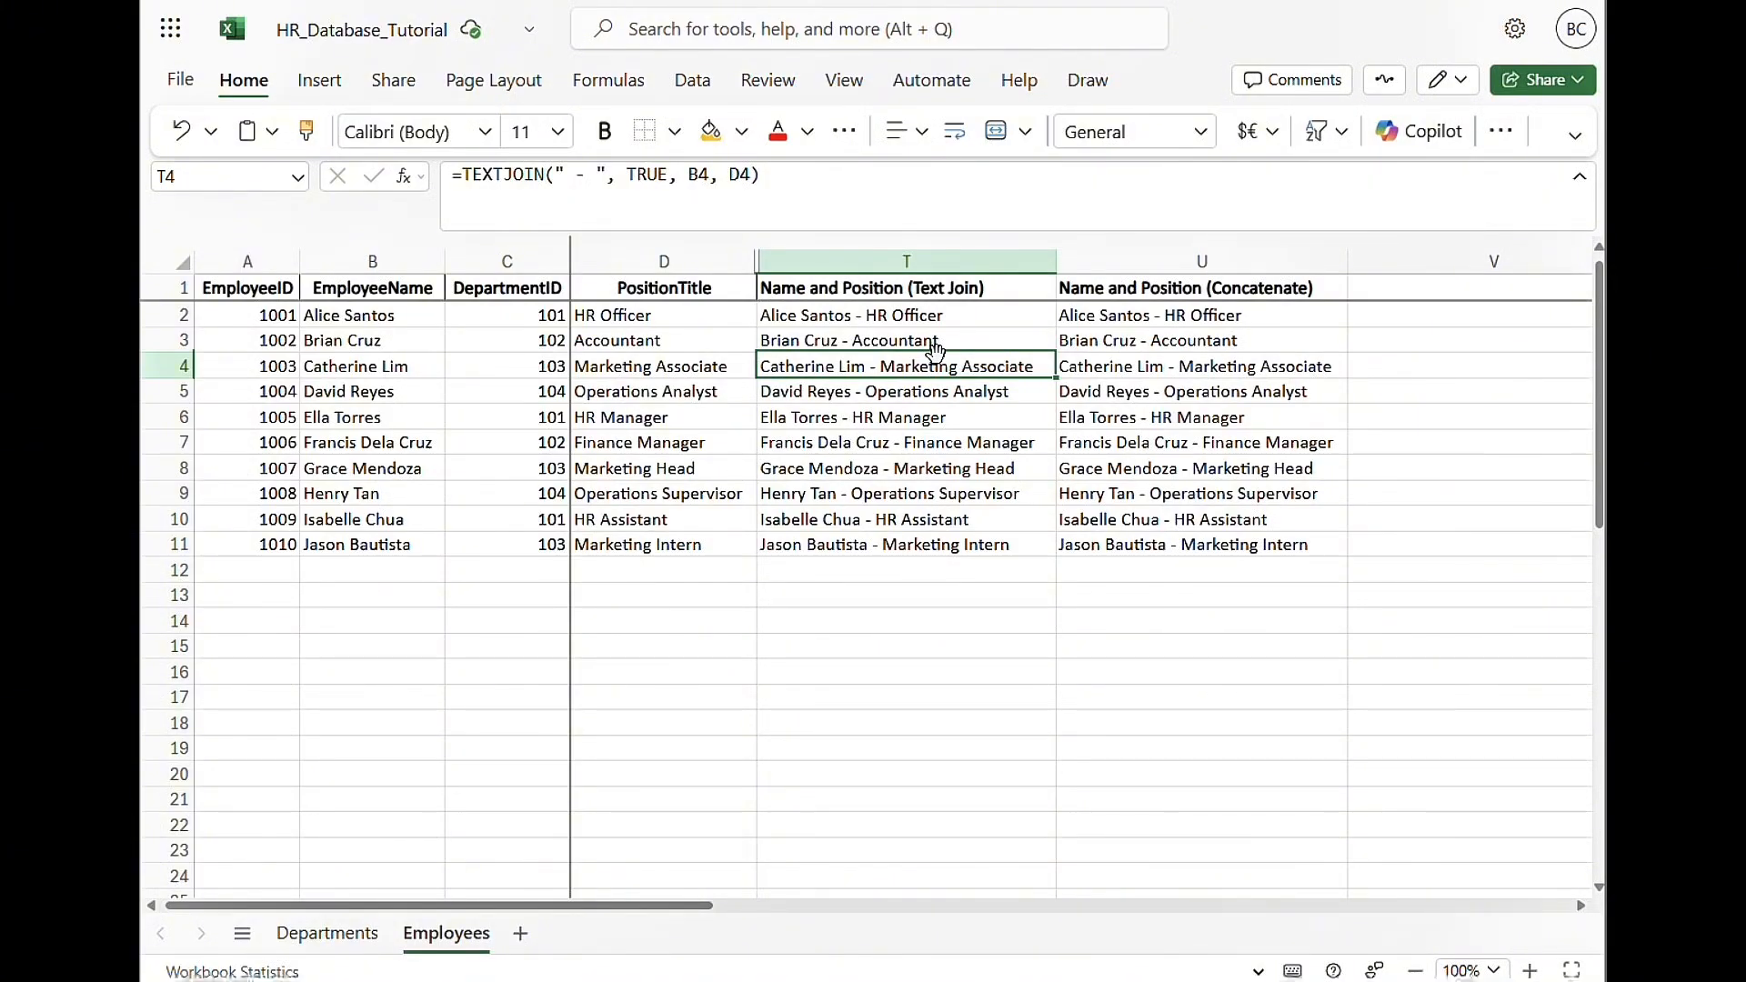
left_click(1150, 366)
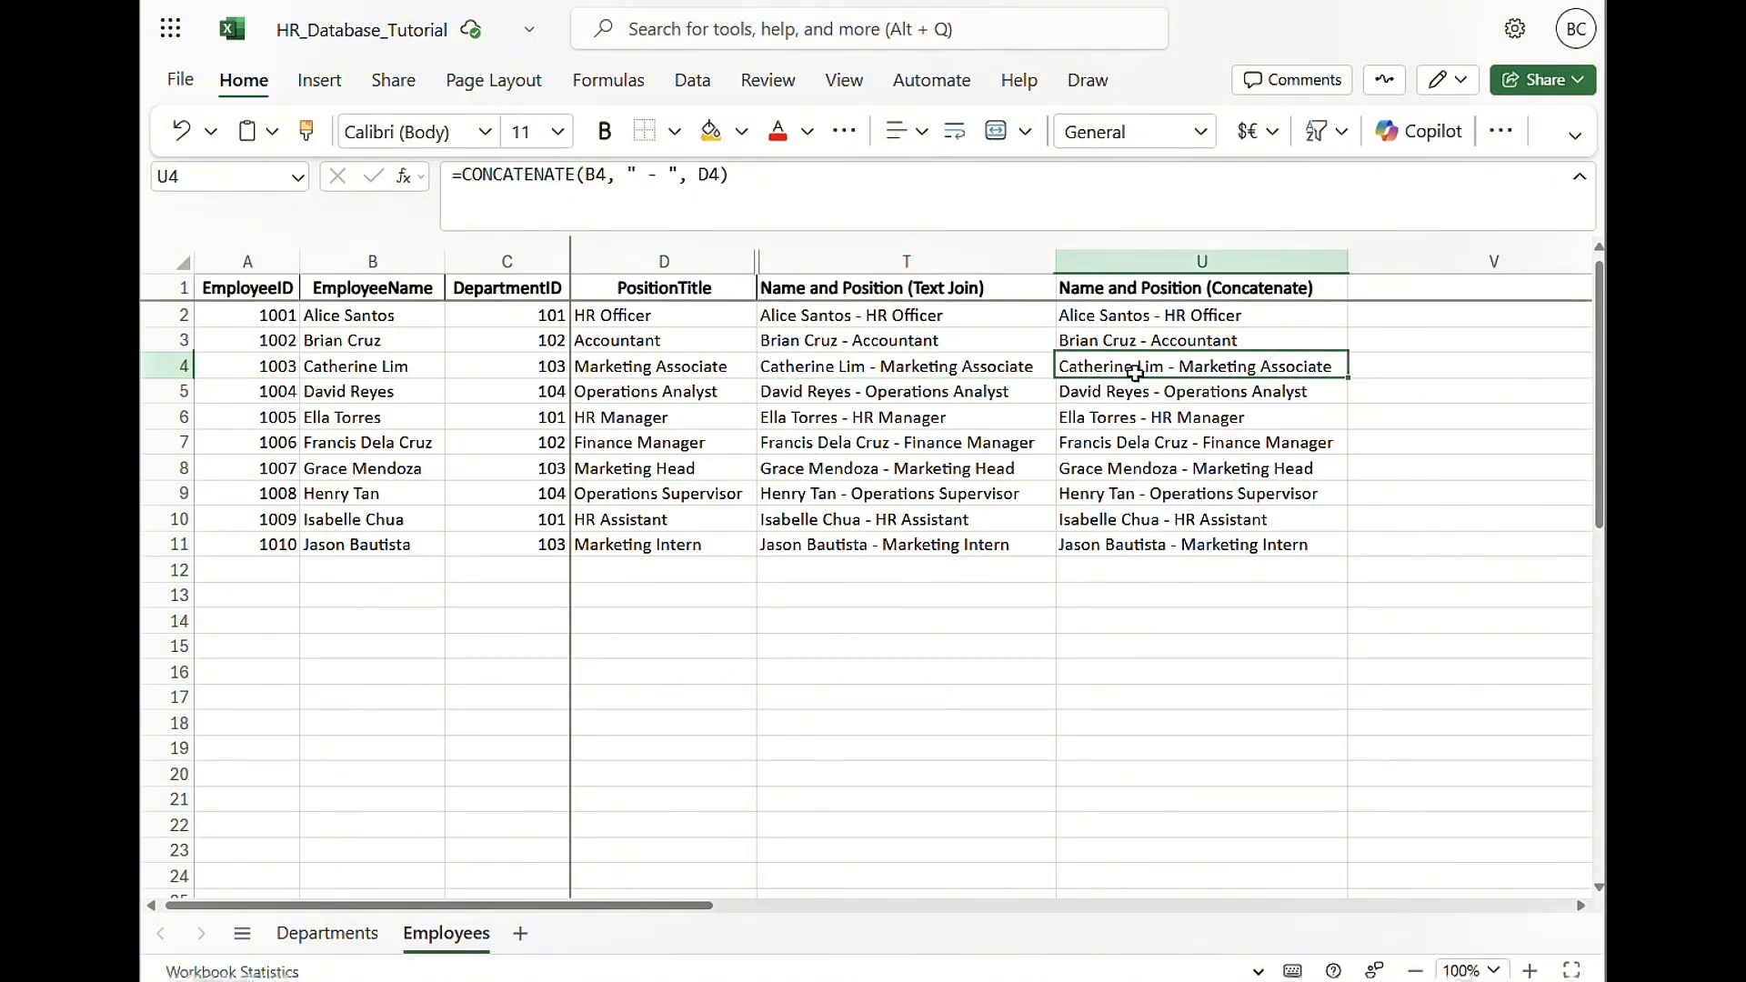
left_click(926, 316)
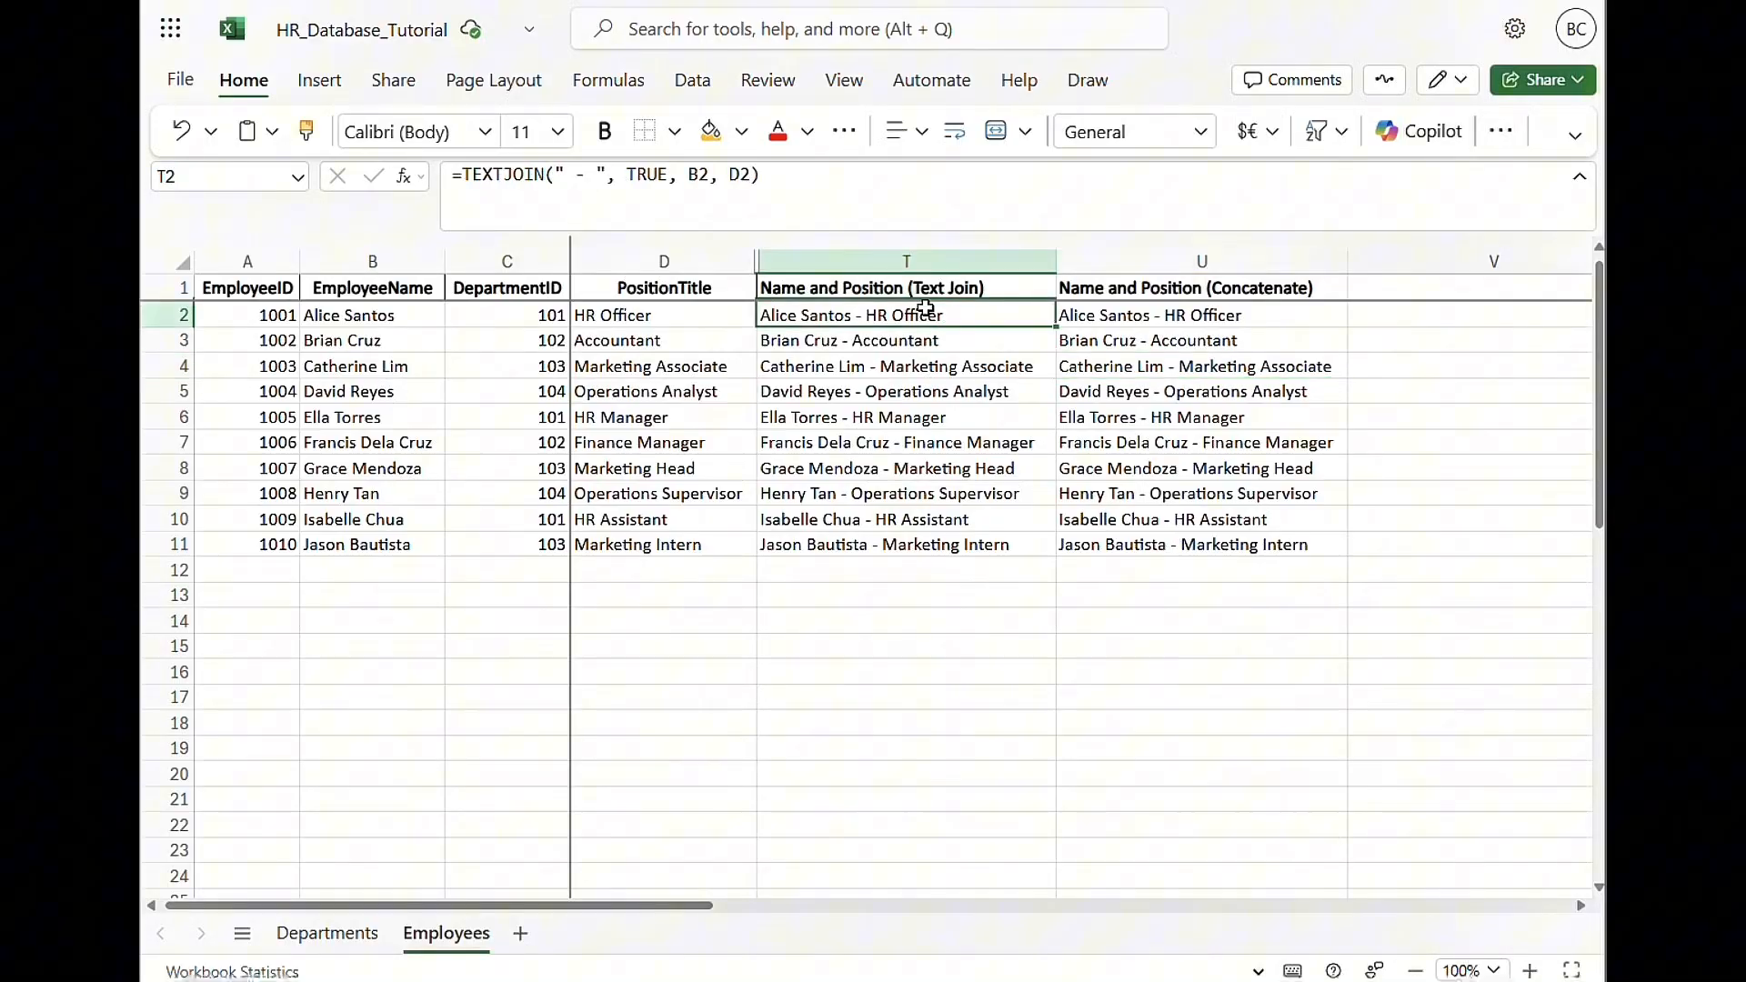
left_click(1135, 321)
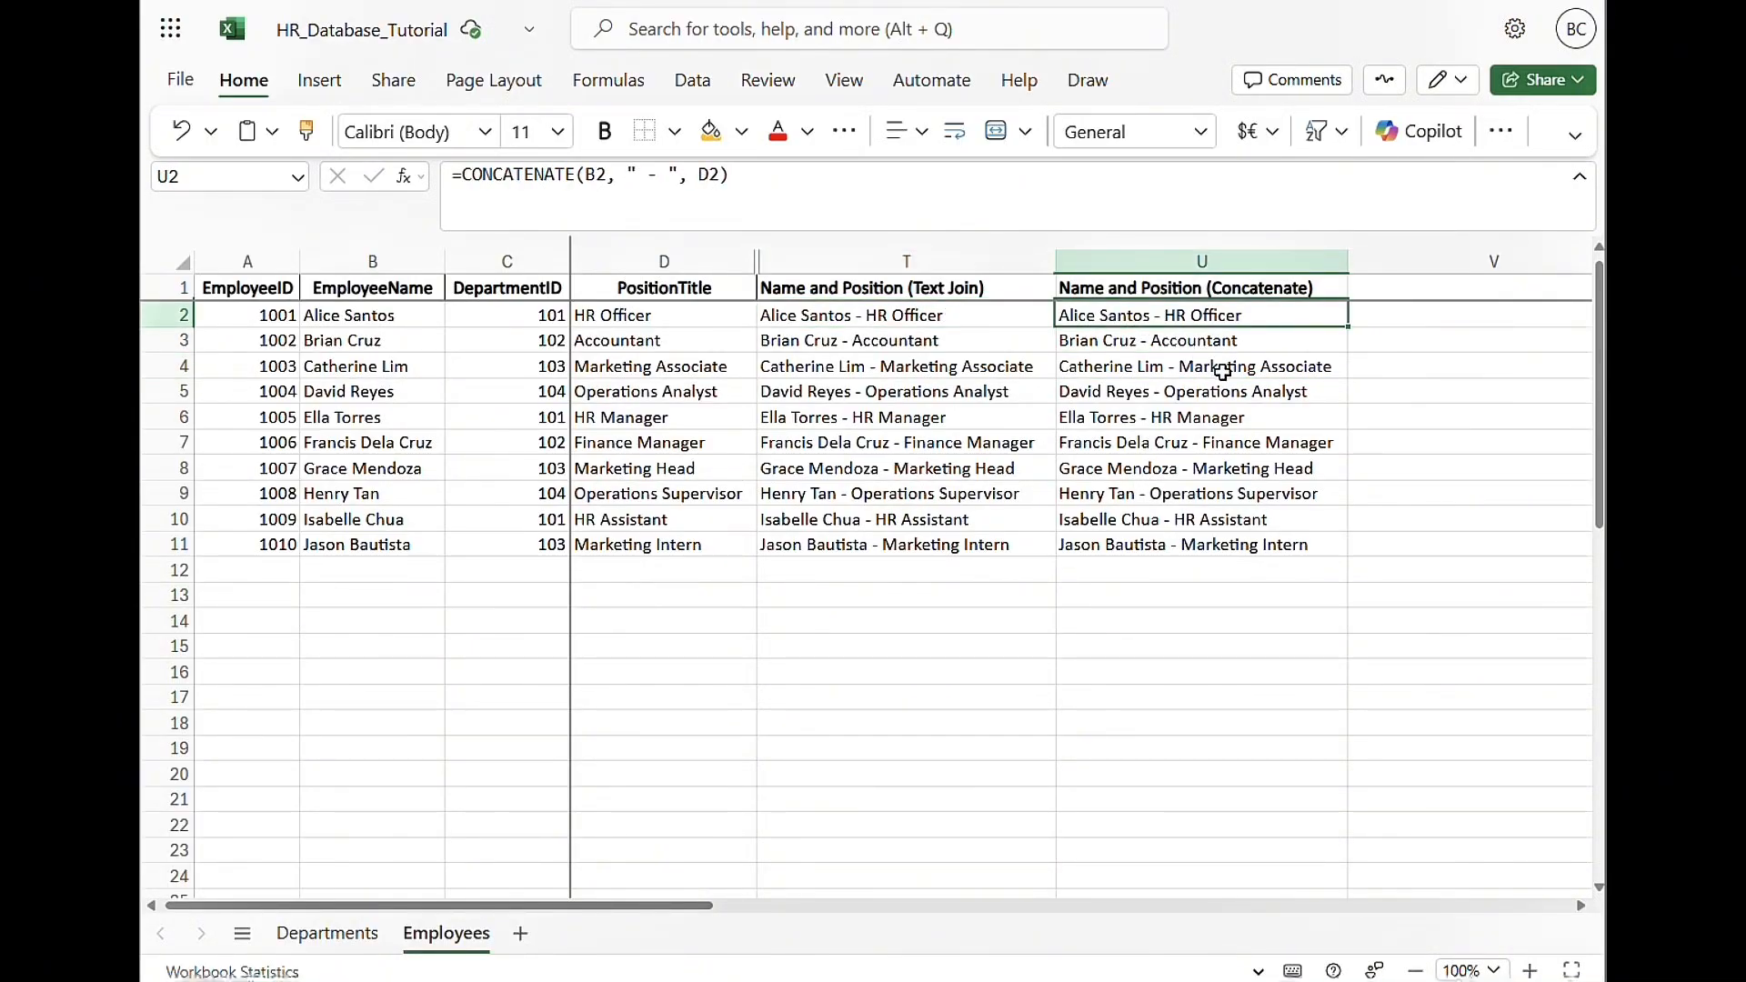
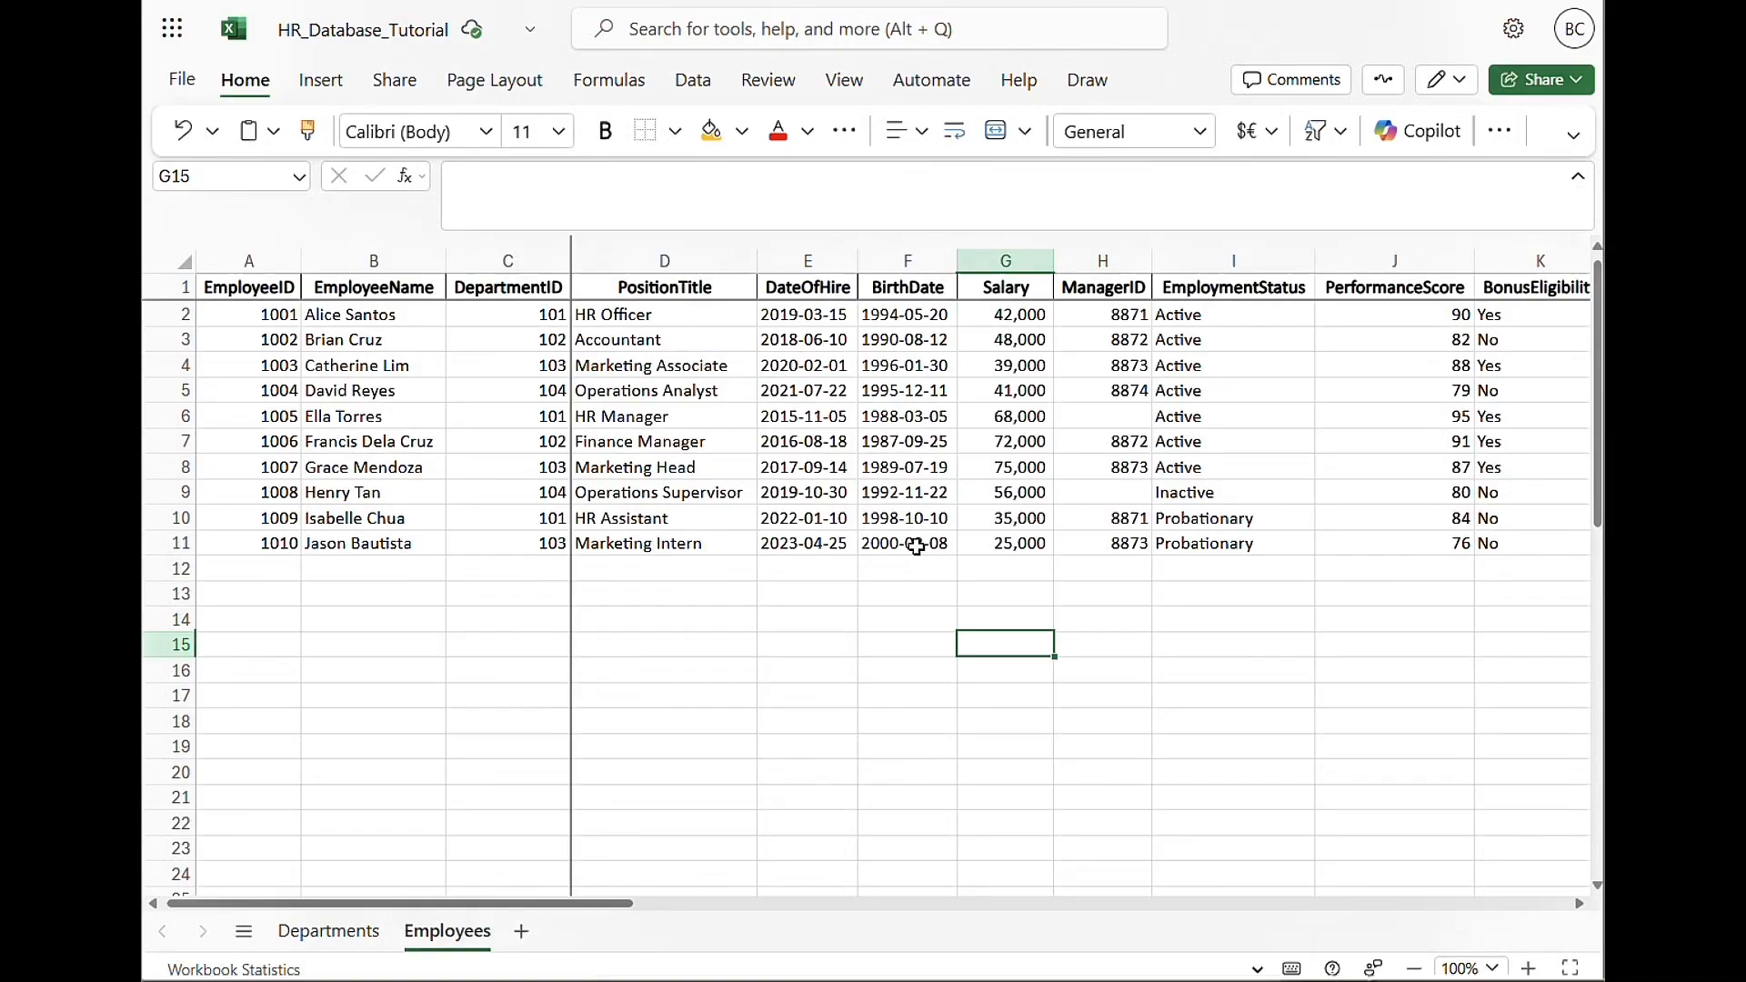
Review the Employees sheet's columns, then the lookup and summary tables on the Departments sheet
scroll(916, 546, "right", 6)
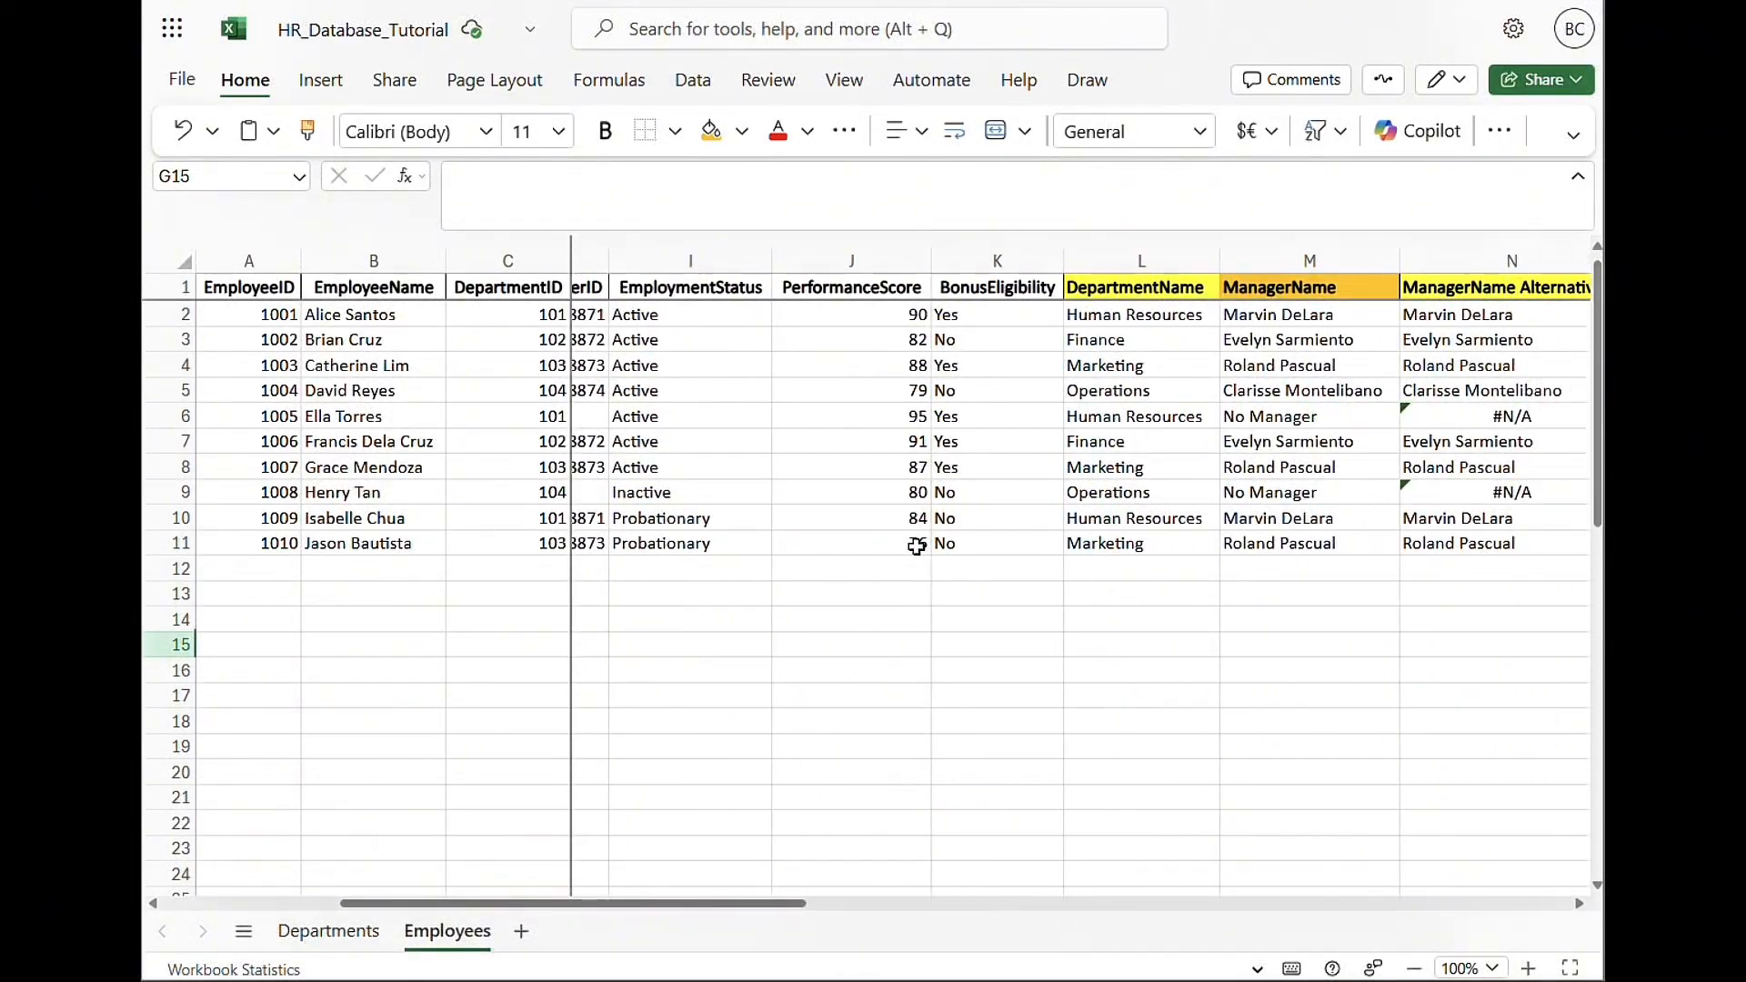
scroll(915, 546, "right", 8)
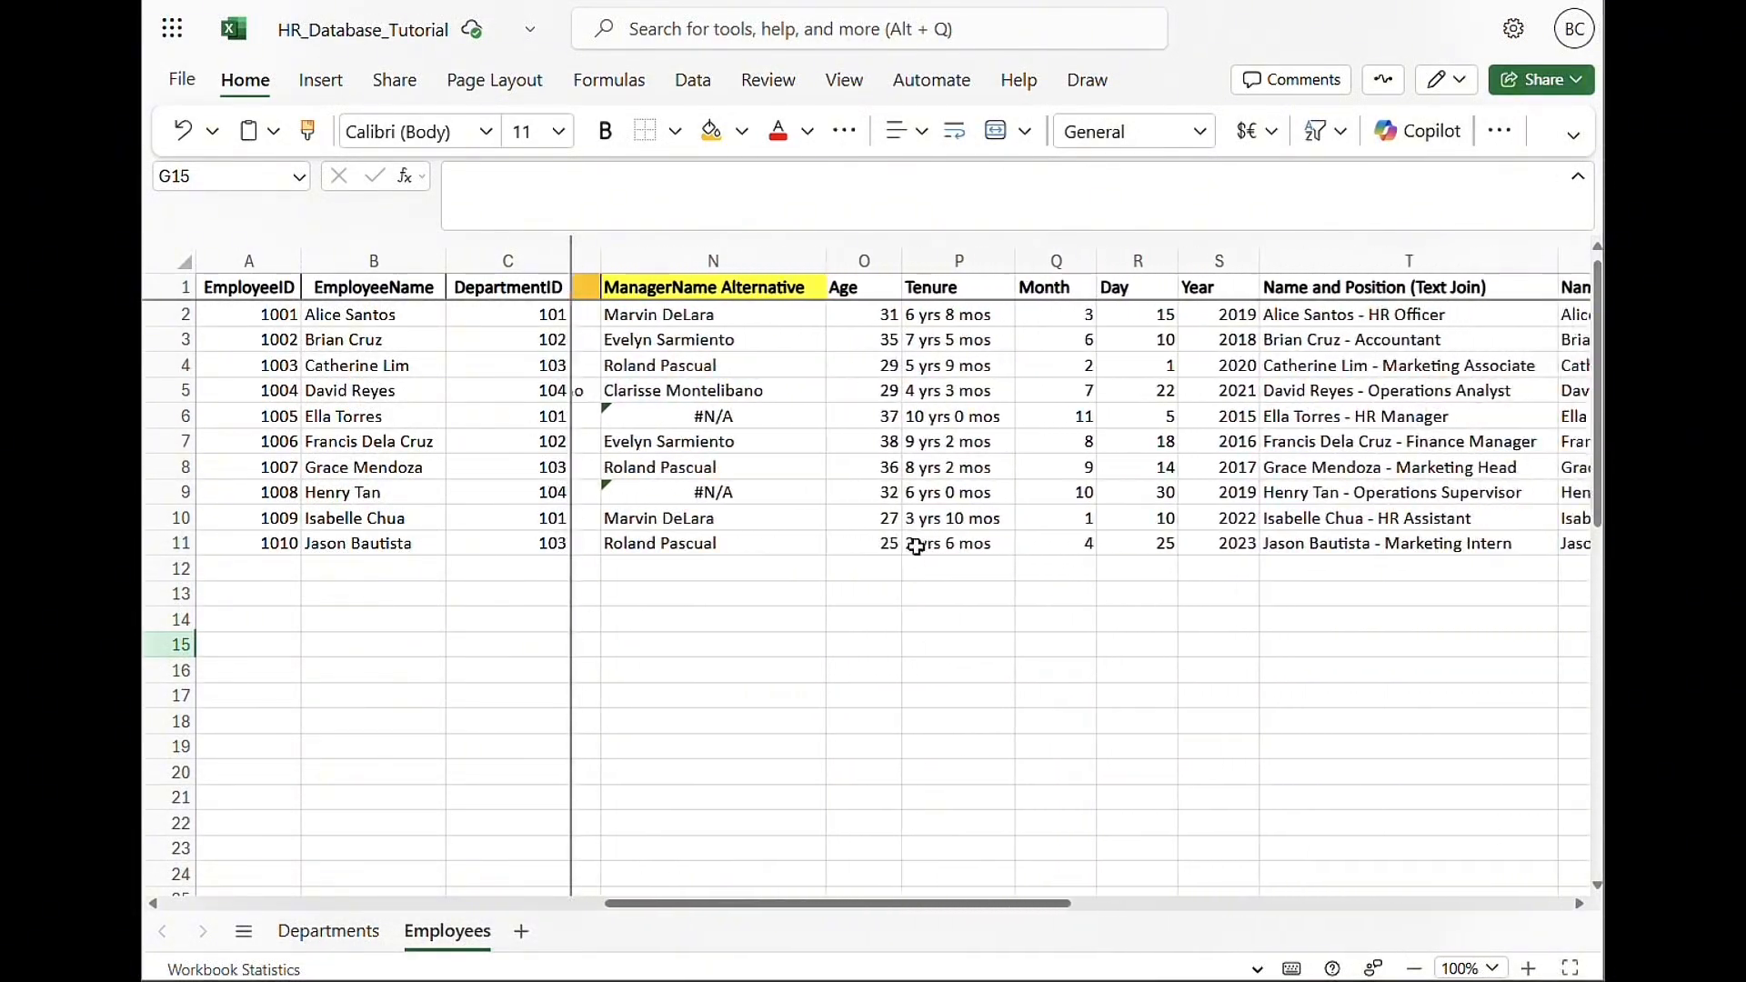
scroll(916, 546, "right", 4)
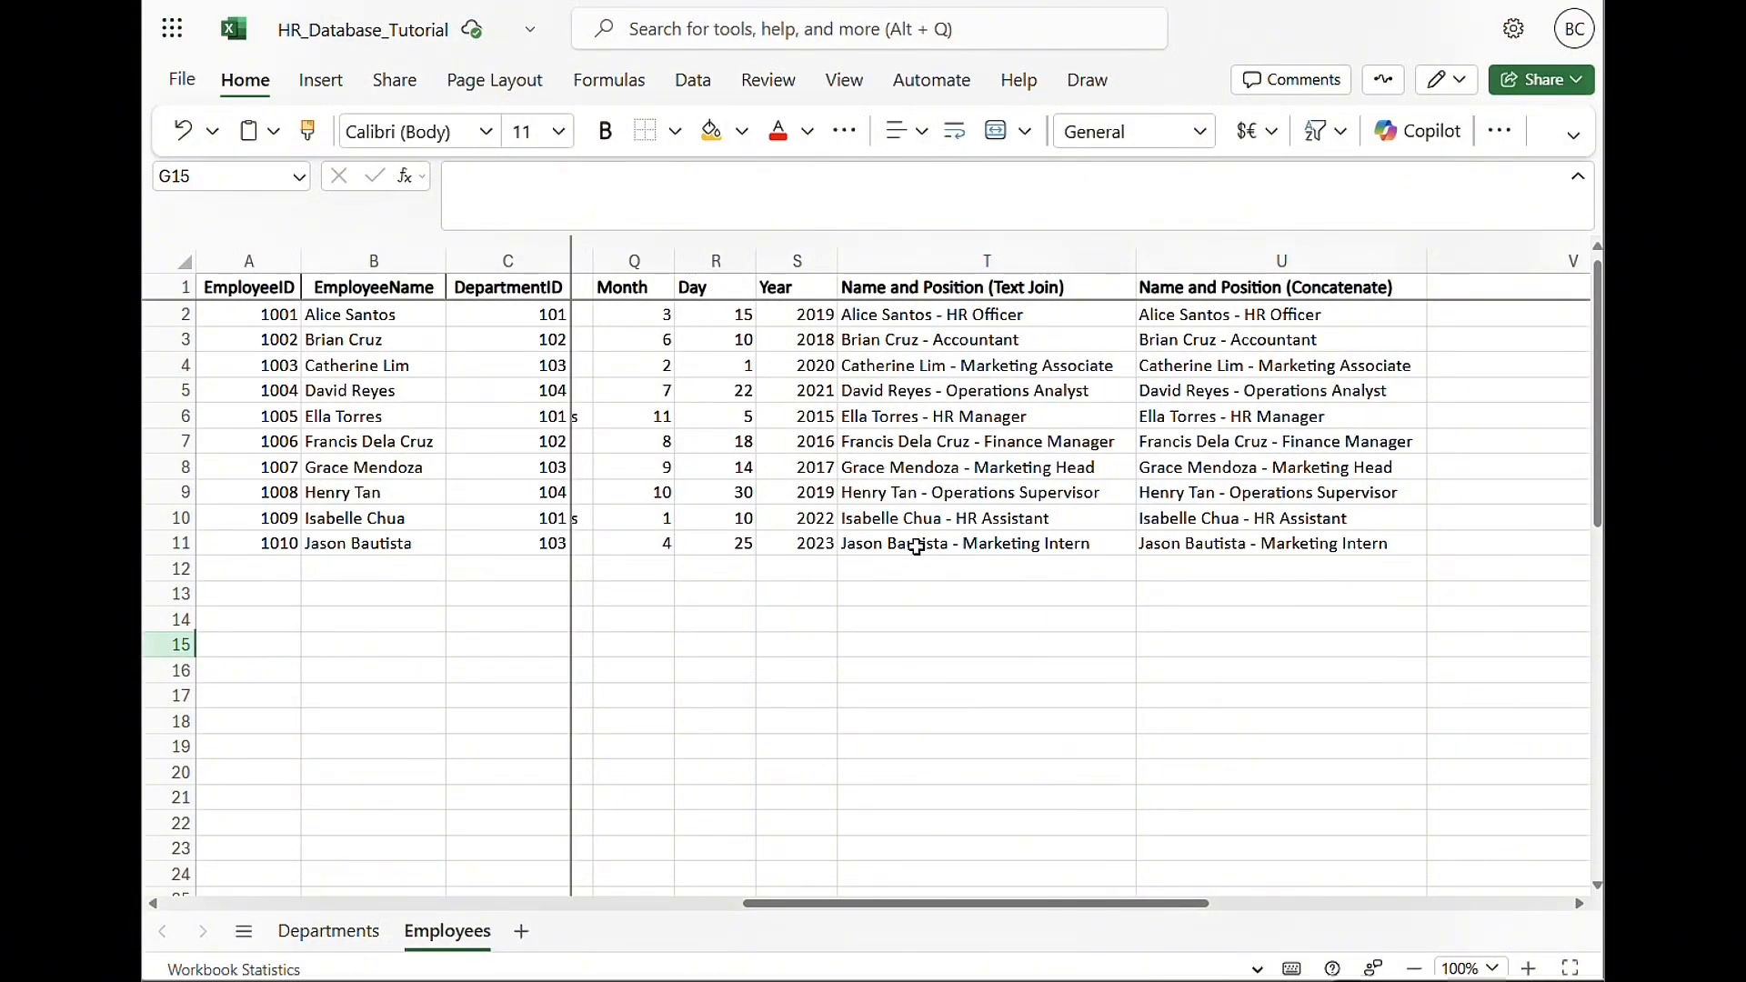
left_click(341, 937)
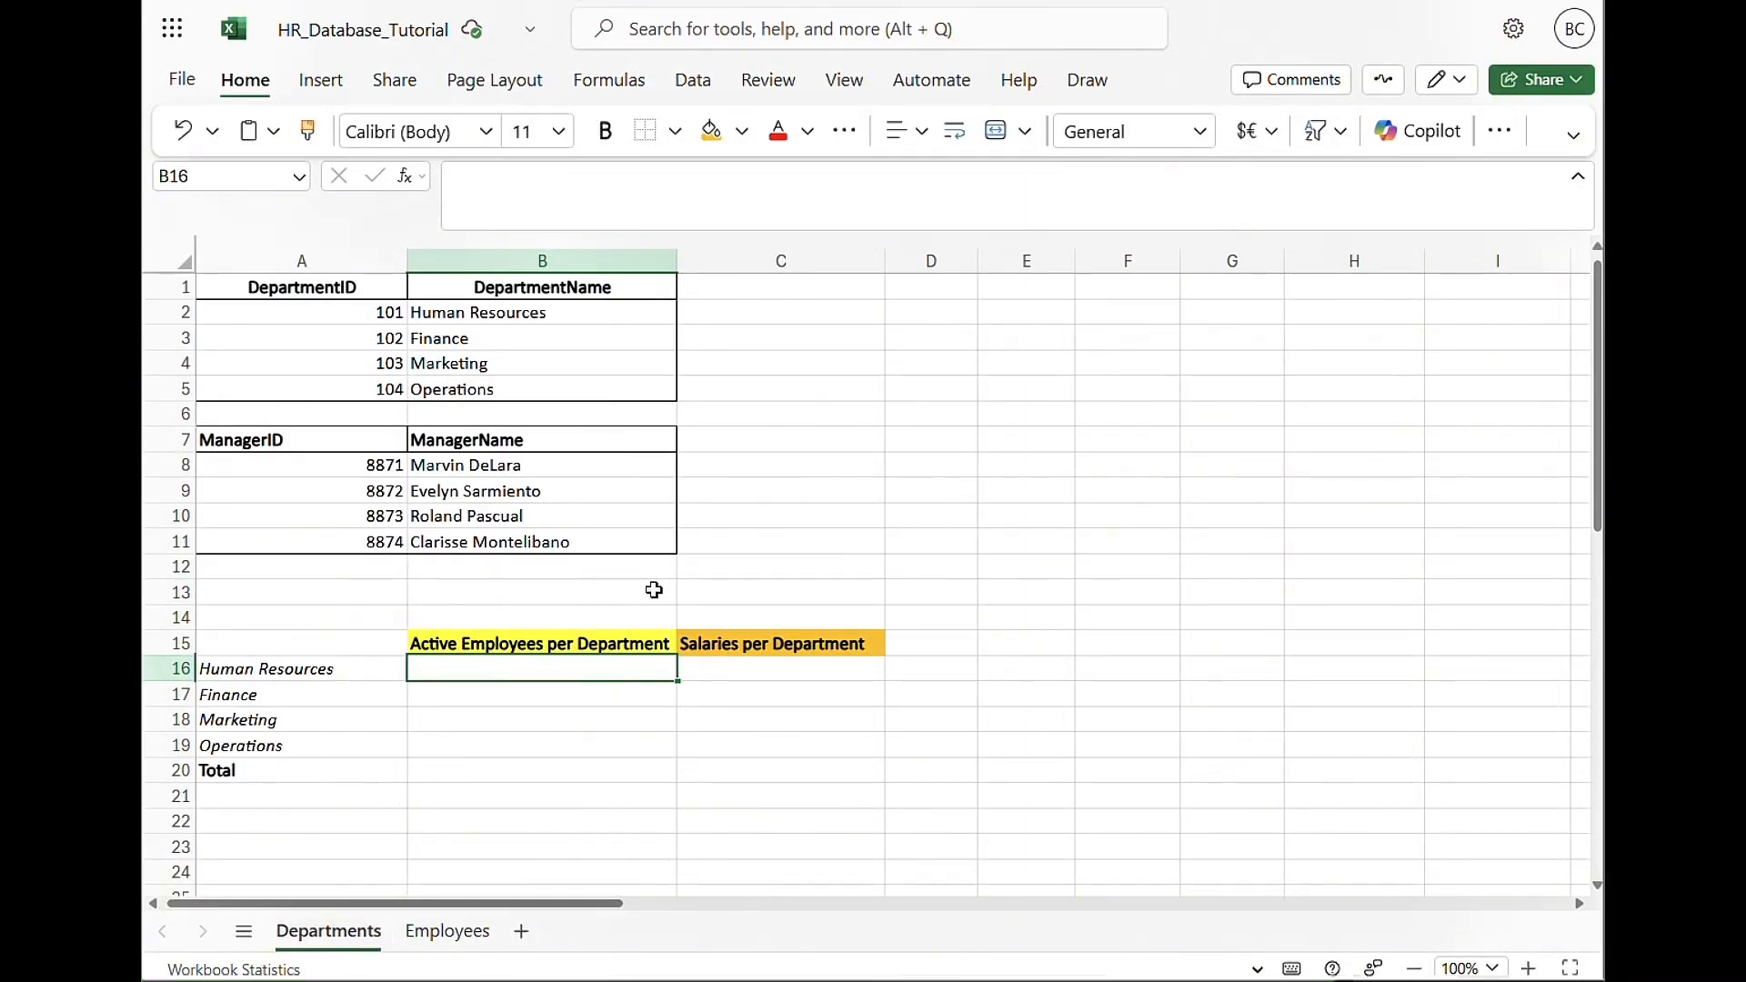
scroll(669, 593, "down", 1)
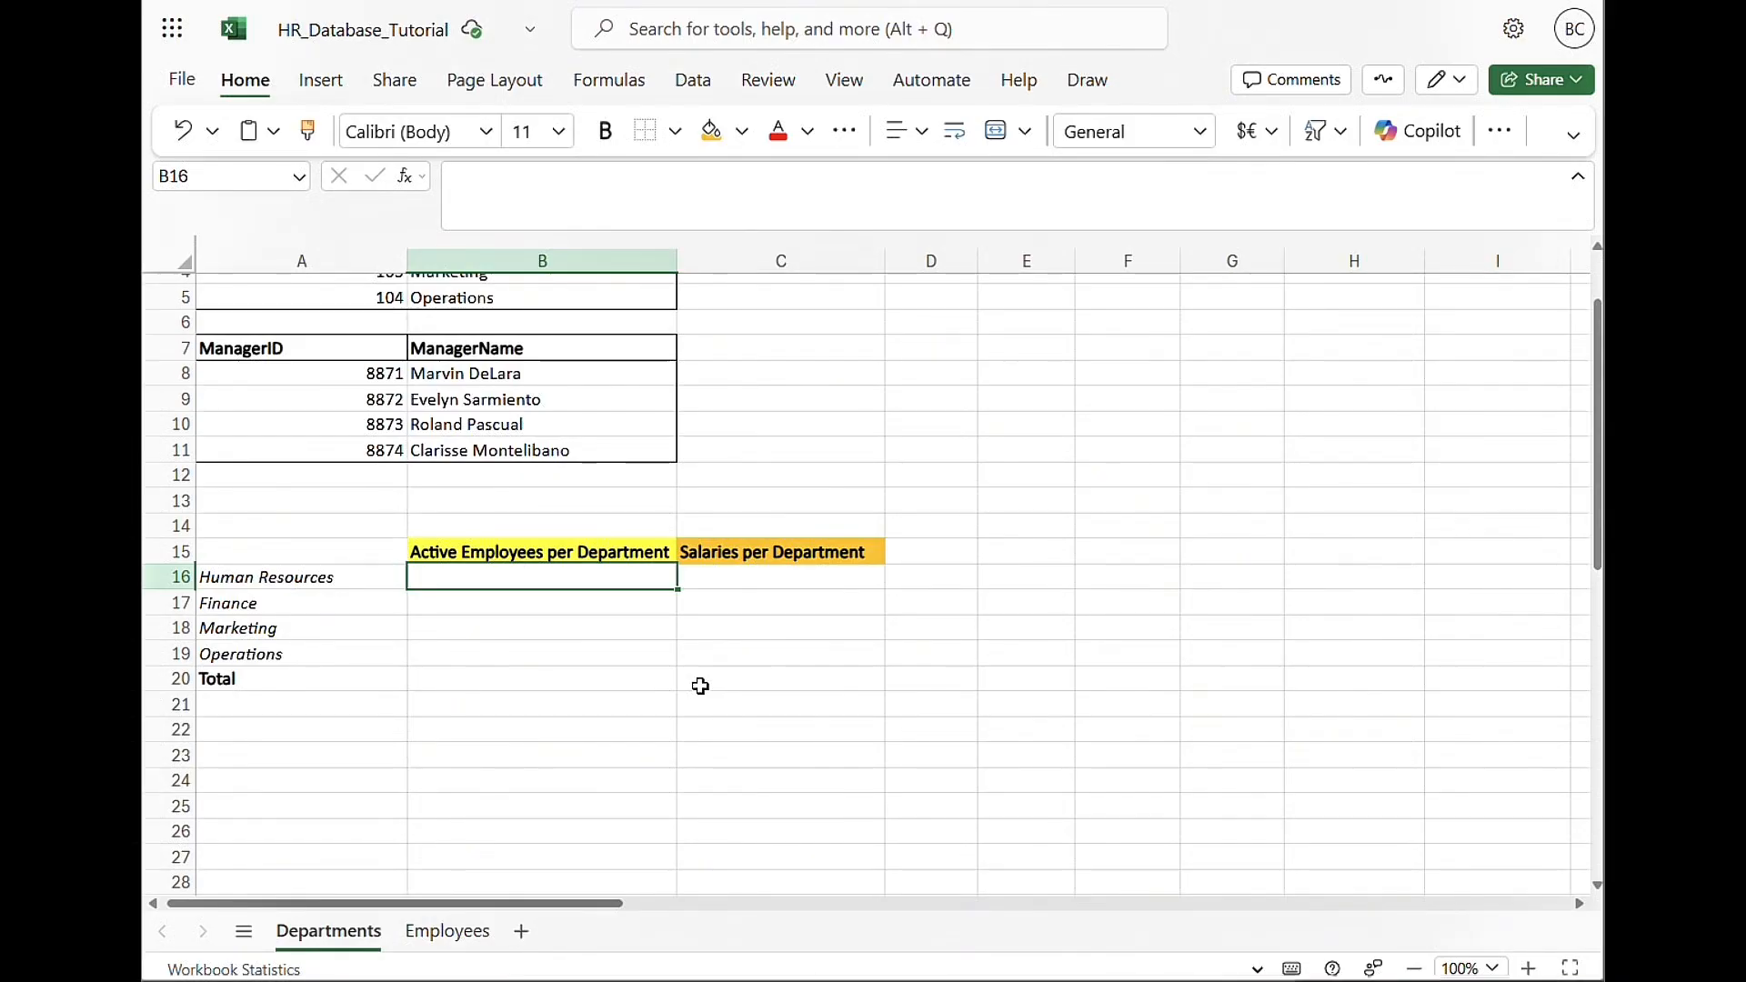
scroll(491, 546, "up", 2)
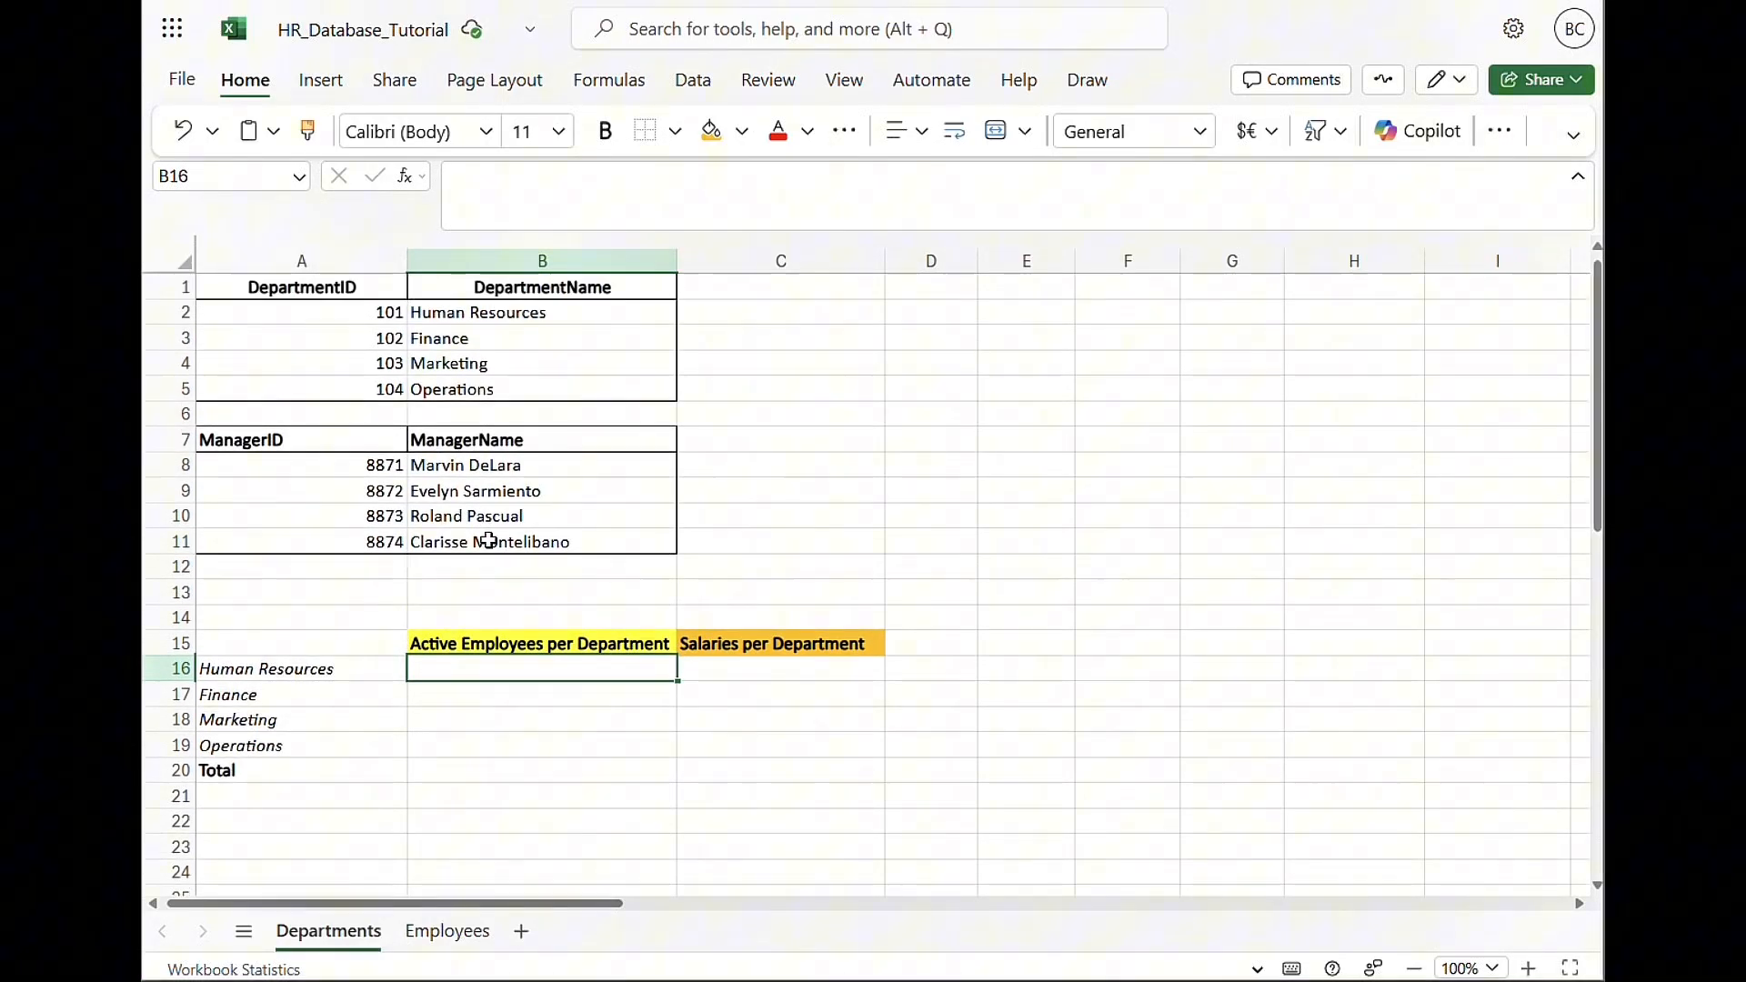
left_click(359, 319)
Start a COUNTIFS formula in B16 of the Departments sheet with the absolute DepartmentID range Employees!$C$2:$C$11 as first criteria range
left_click(493, 666)
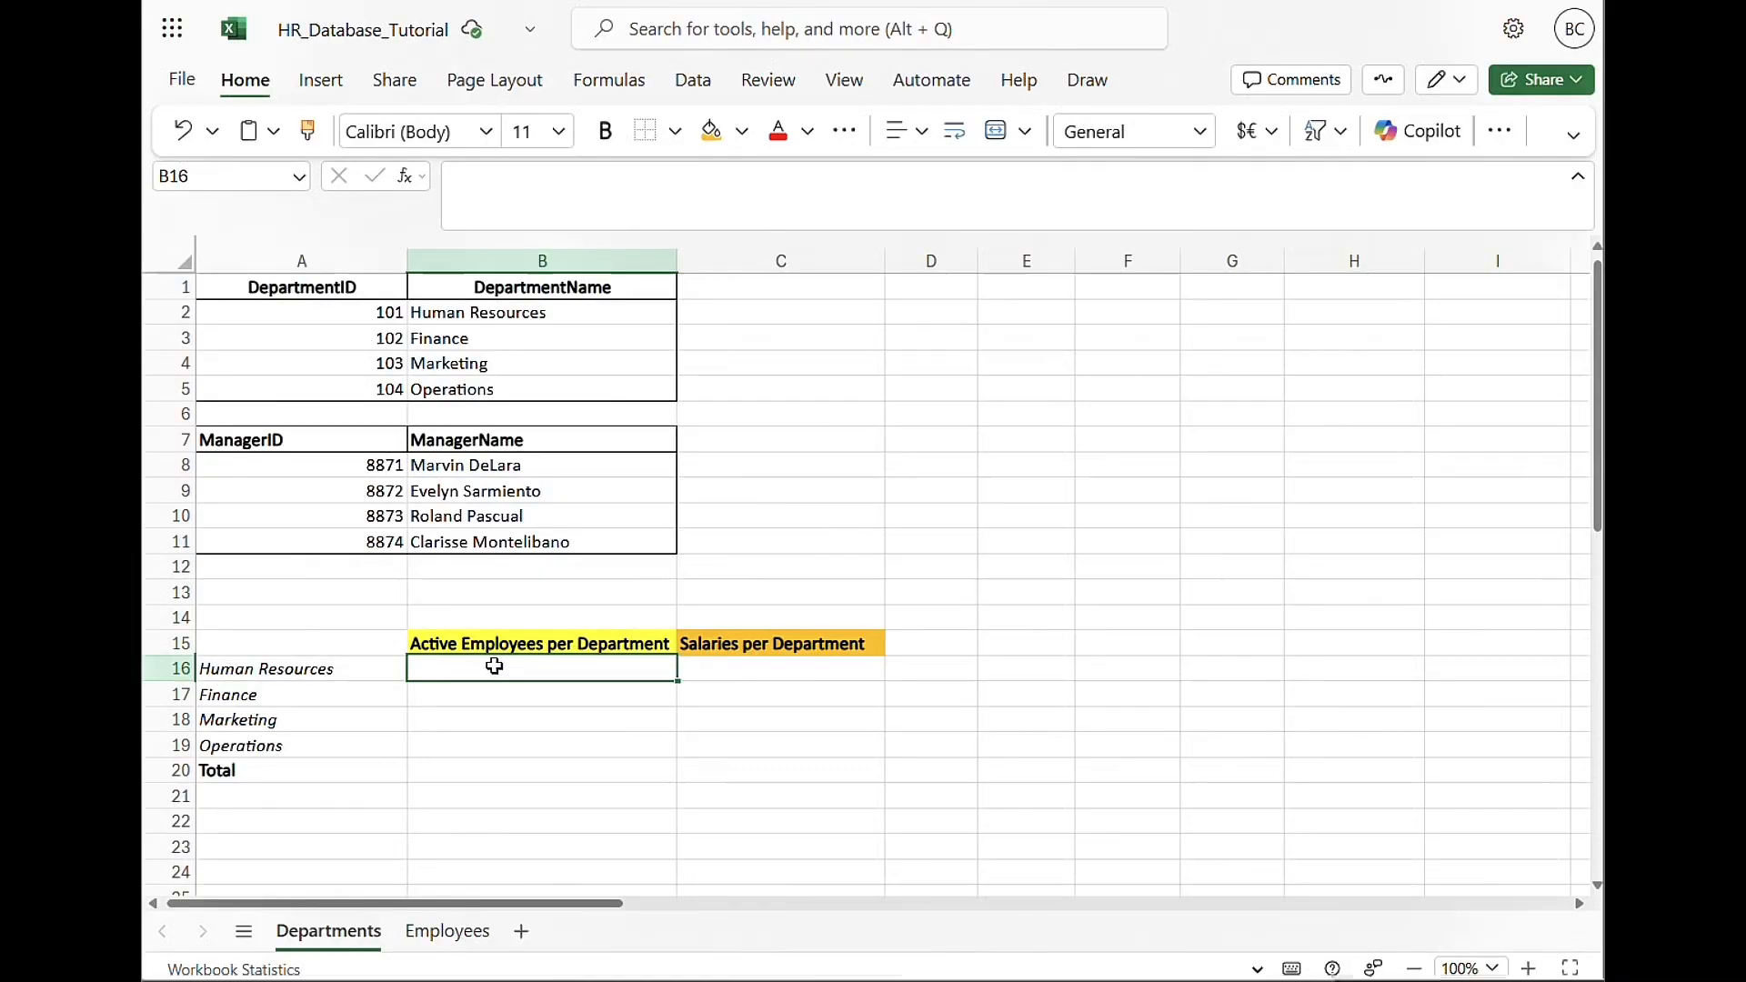
scroll(491, 663, "down", 1)
left_click(552, 202)
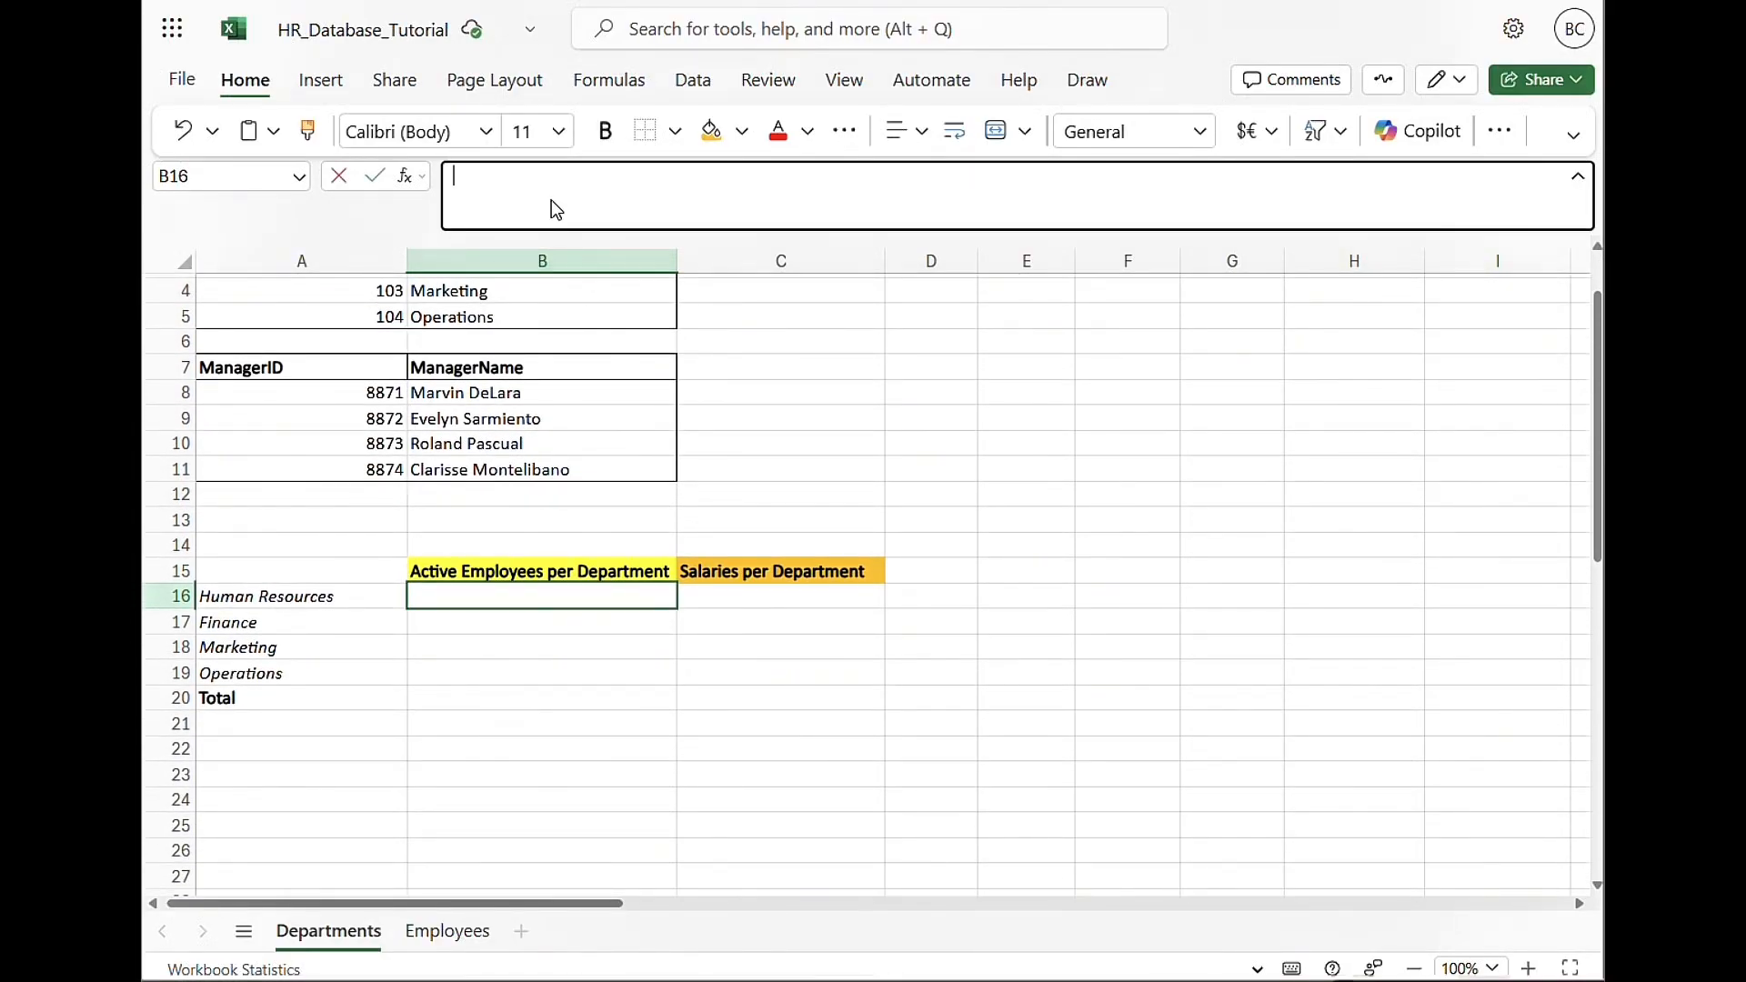
type("=C")
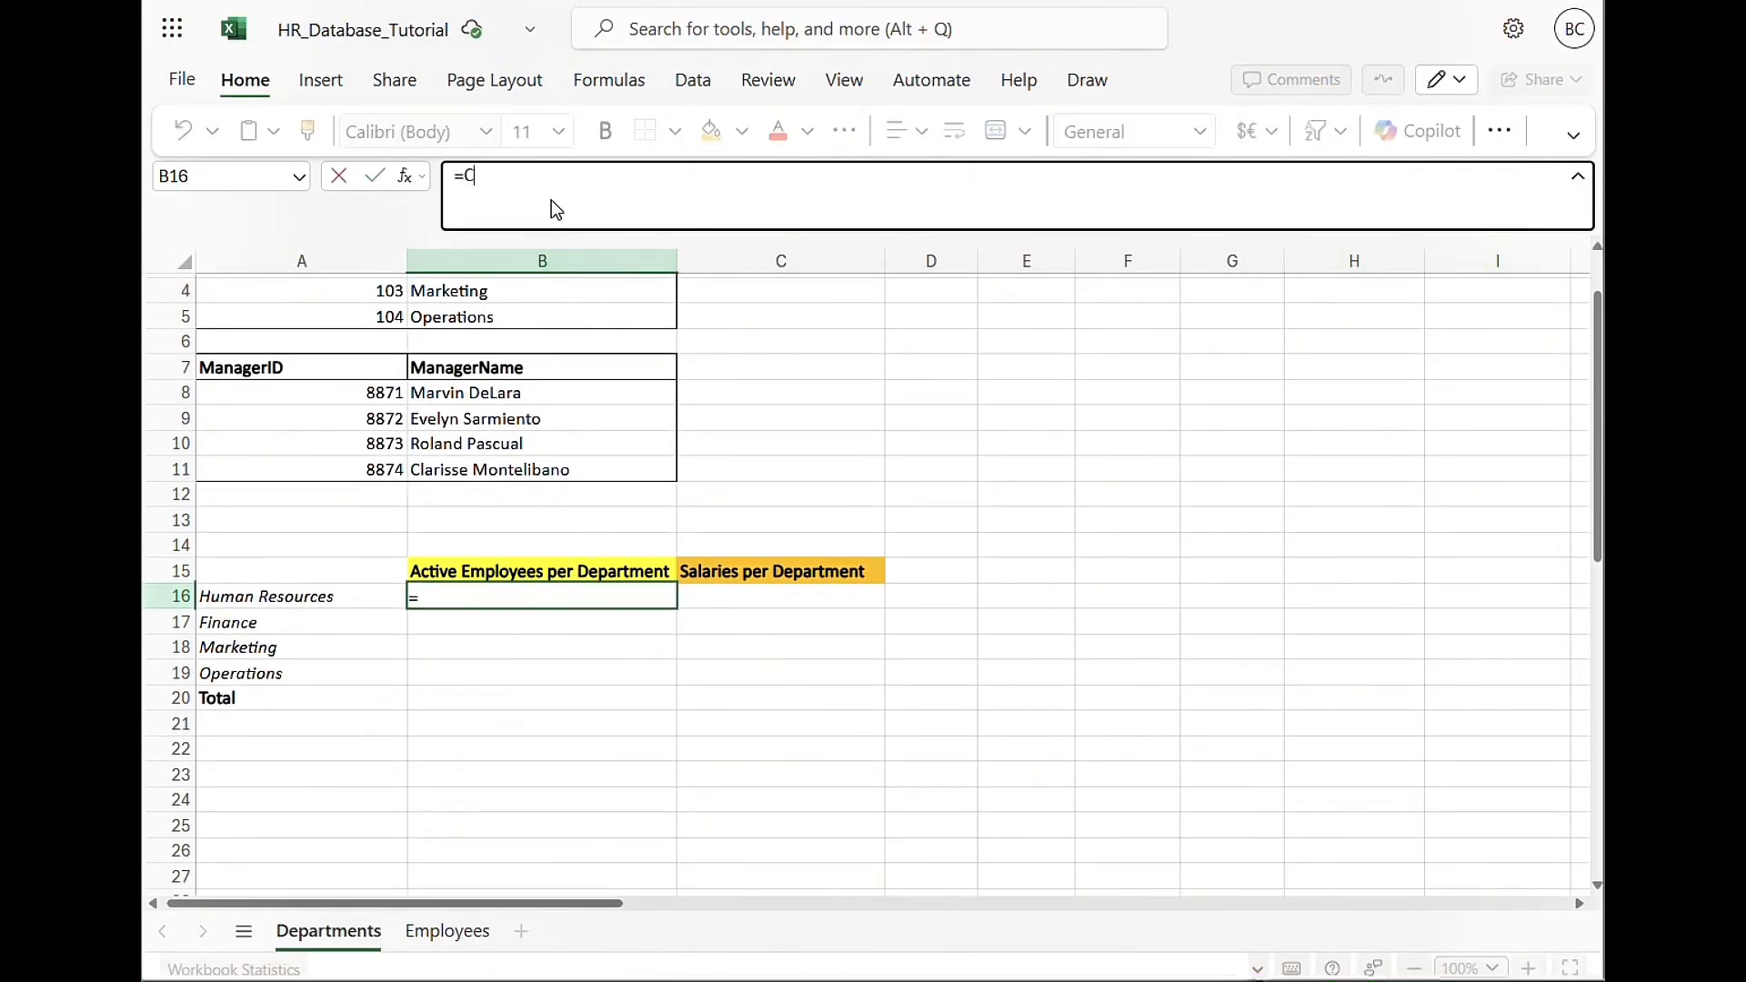
type("OUNT")
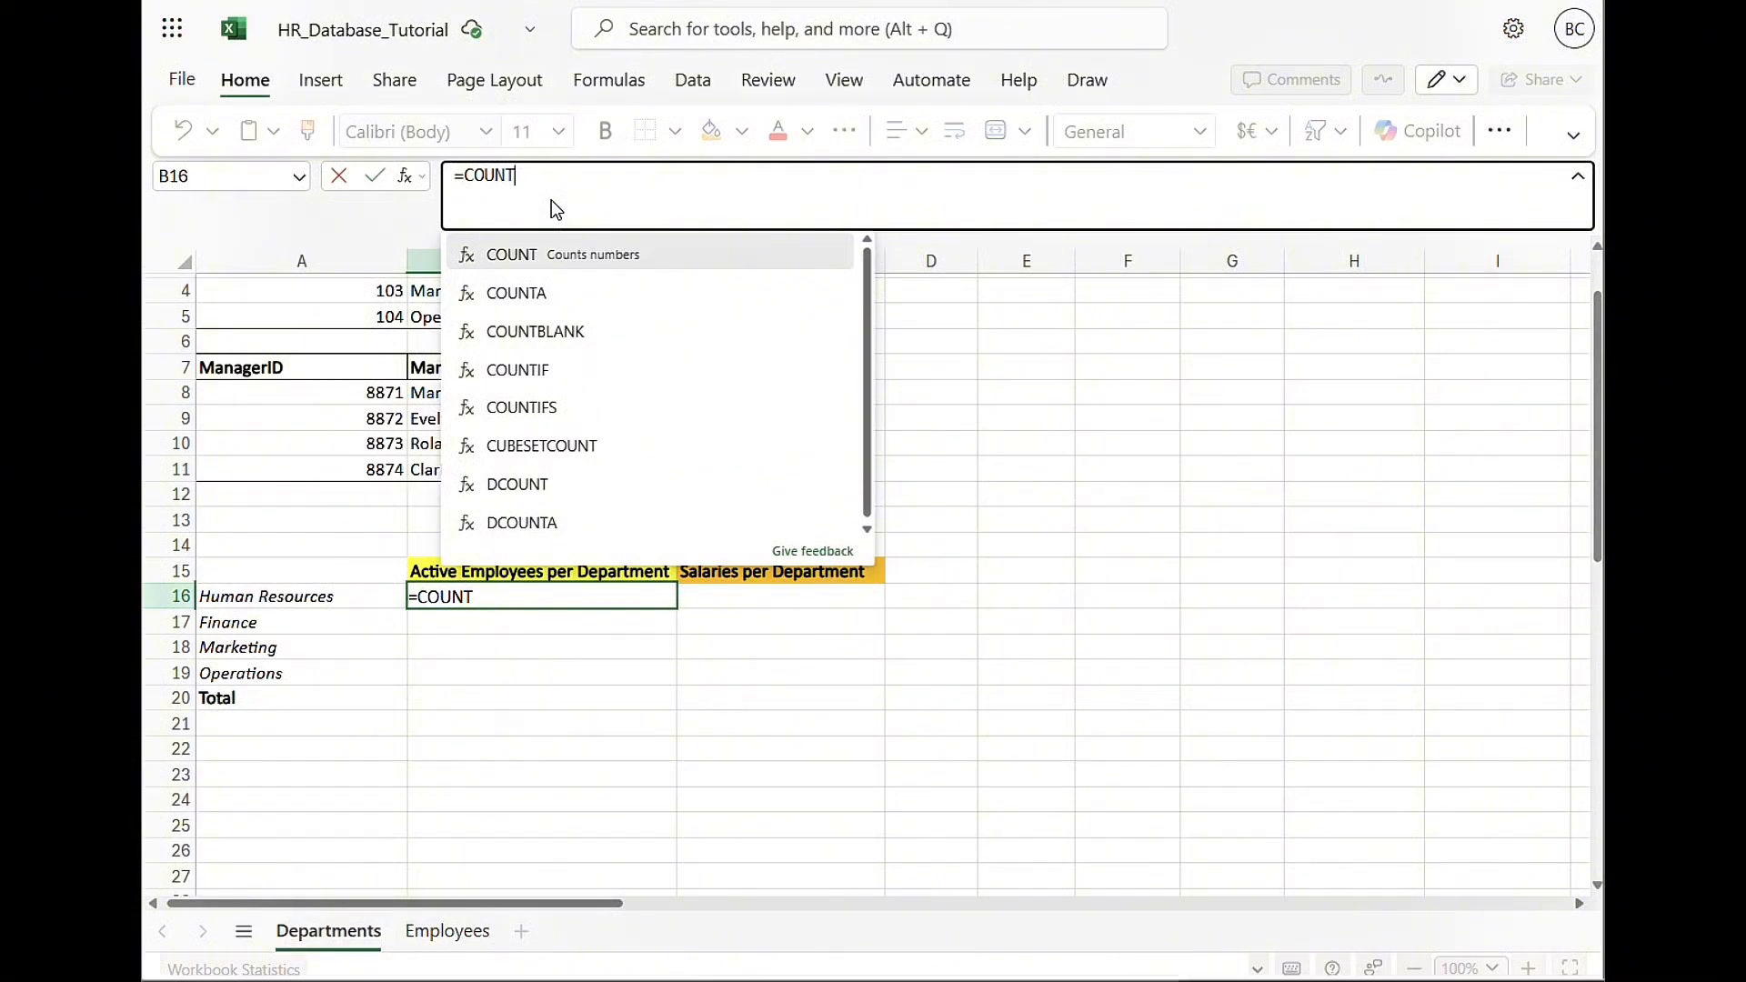
type("IFS(")
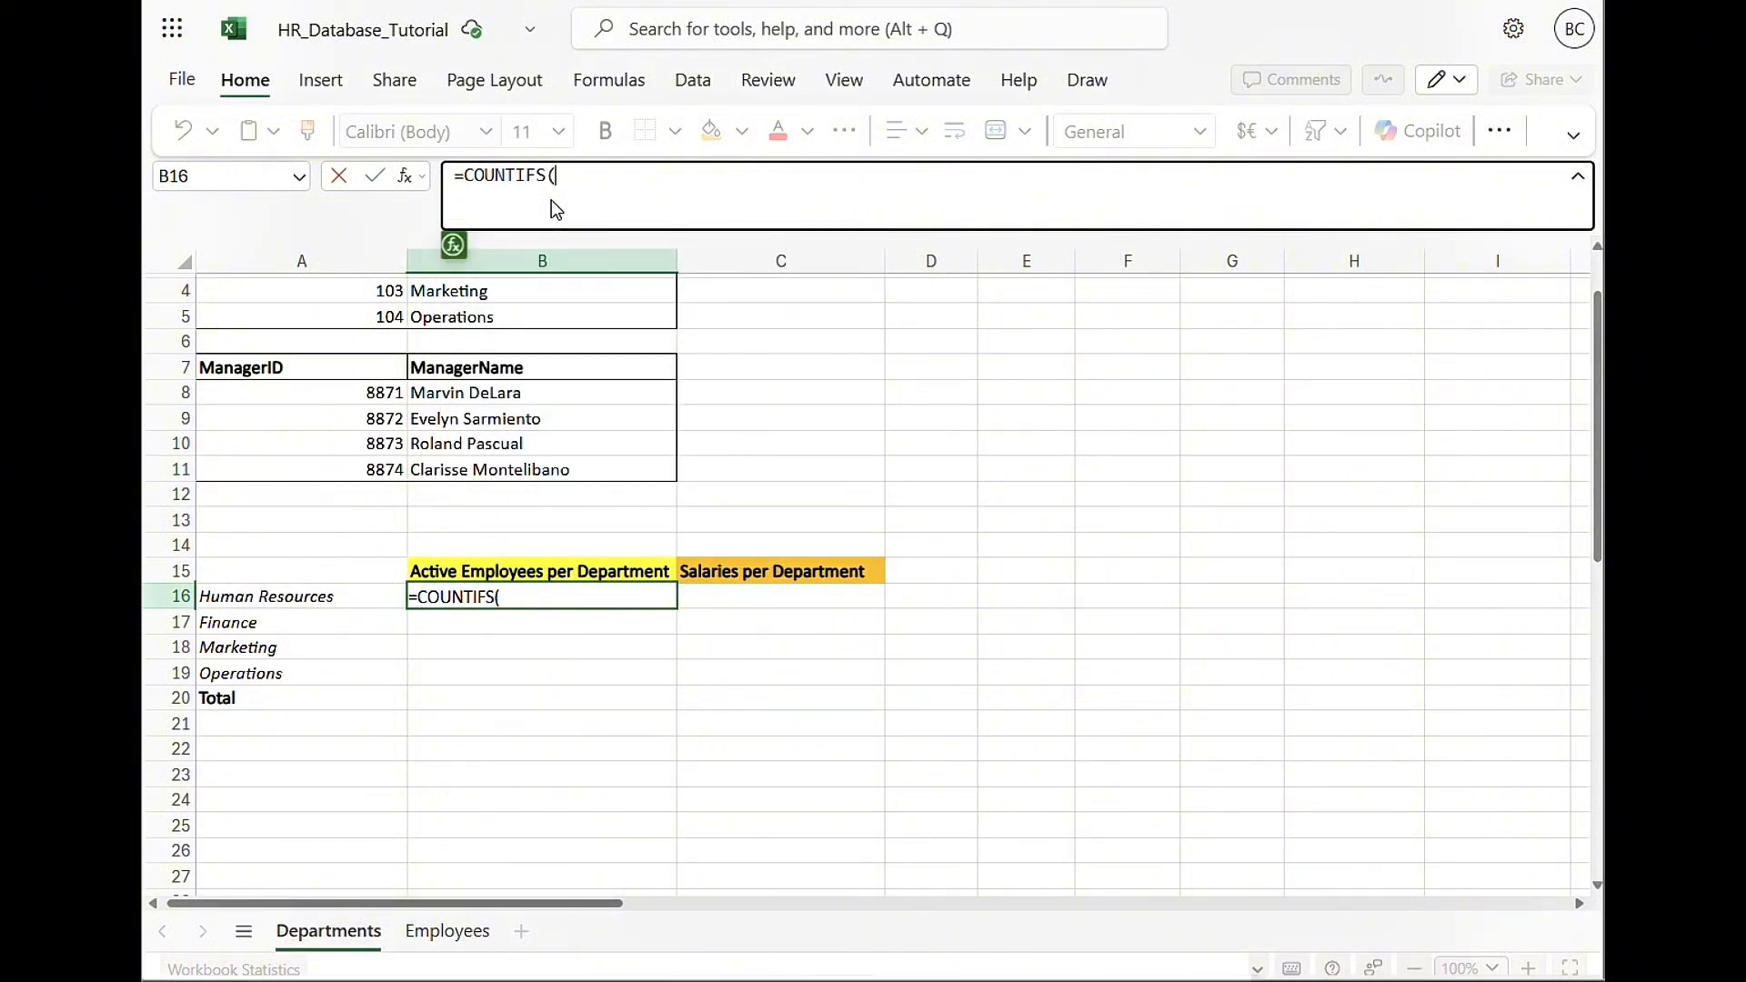
left_click(455, 936)
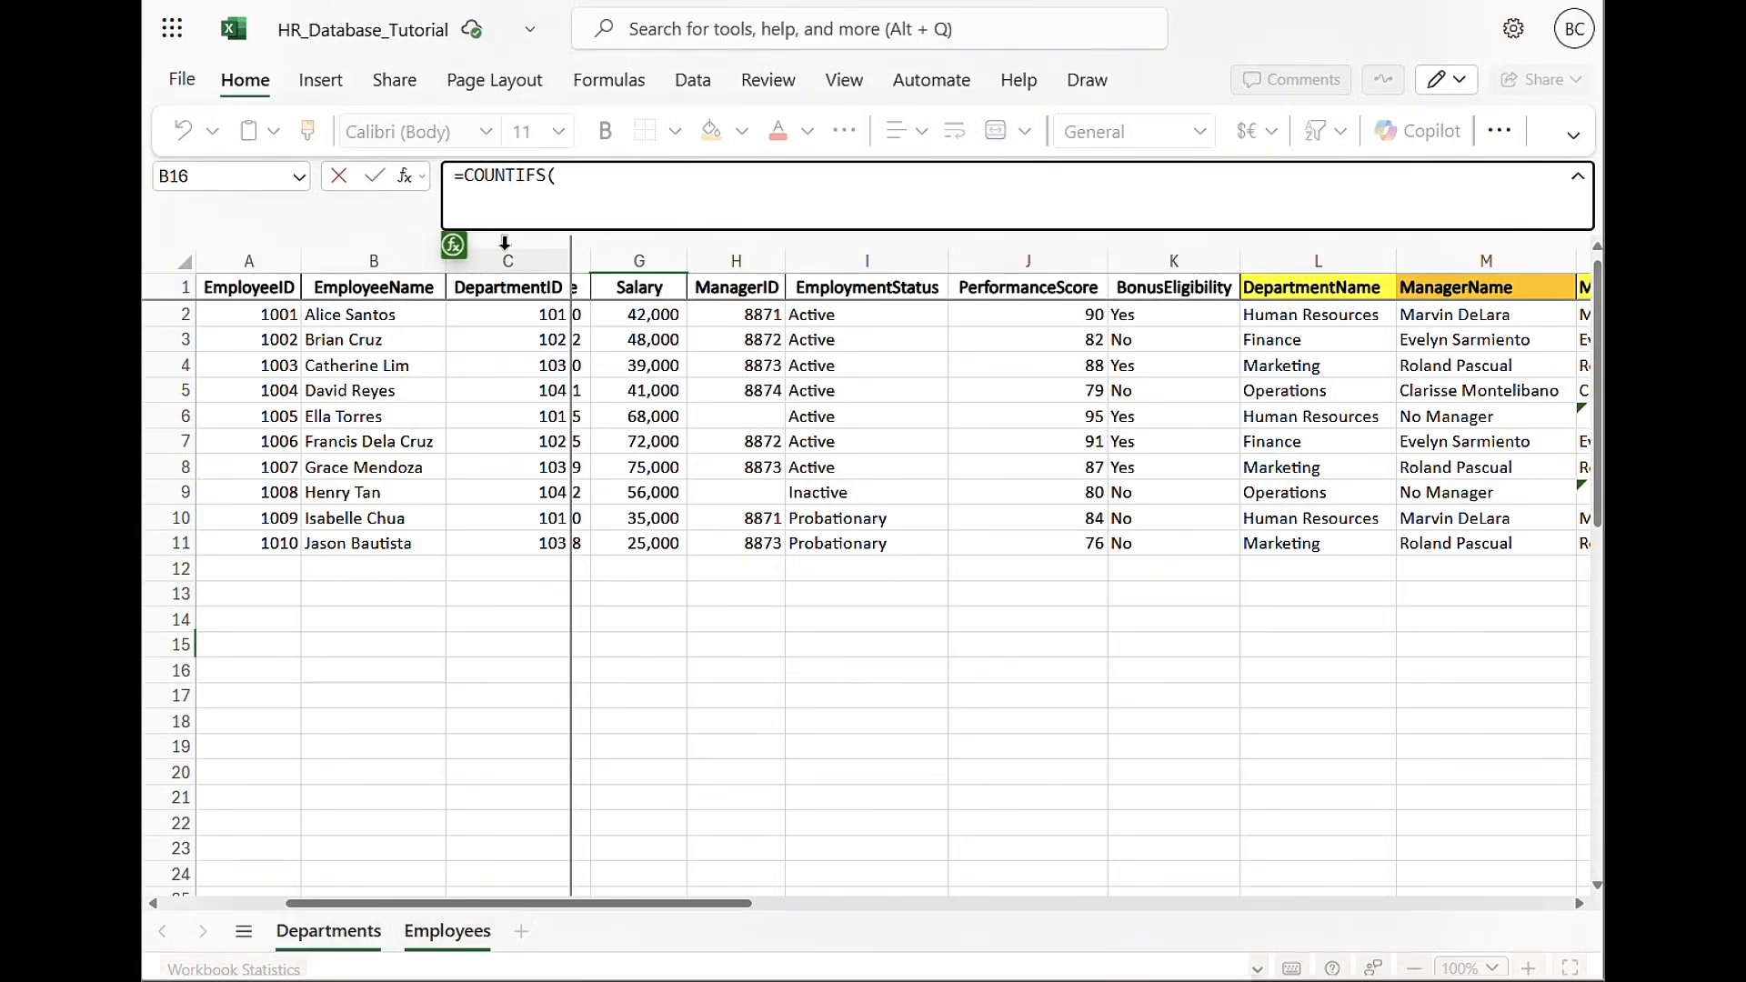
left_click_drag(496, 316, 503, 543)
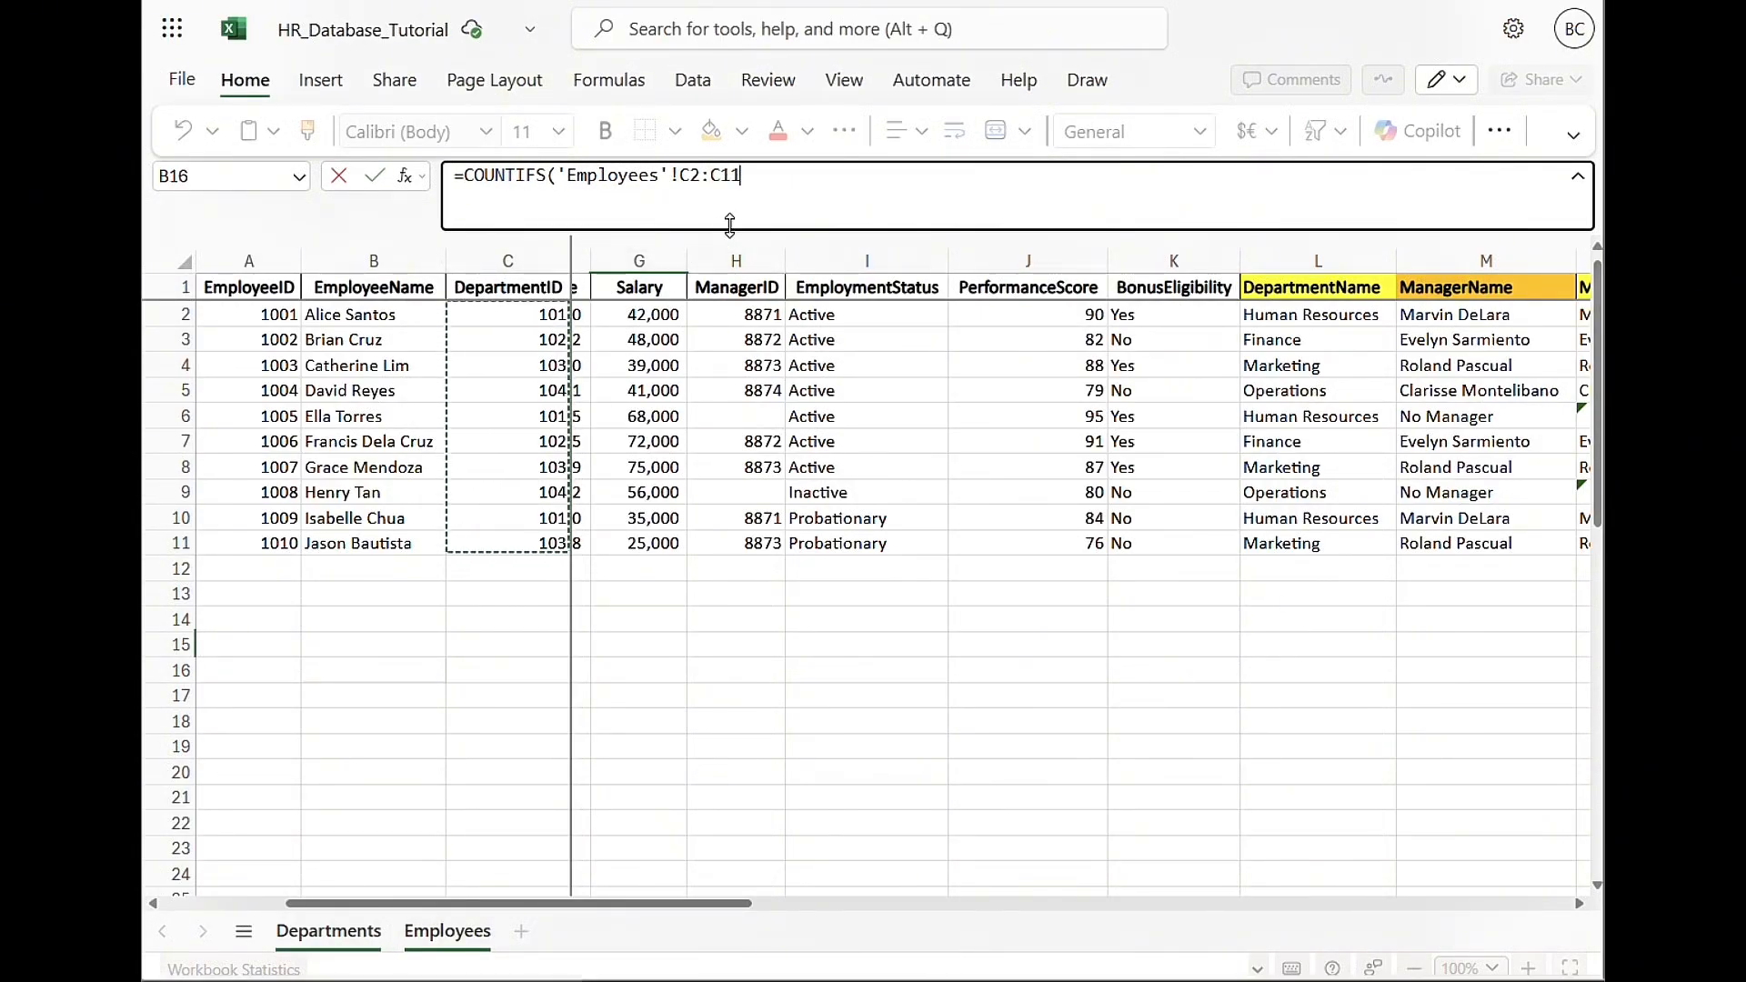
left_click_drag(744, 178, 680, 186)
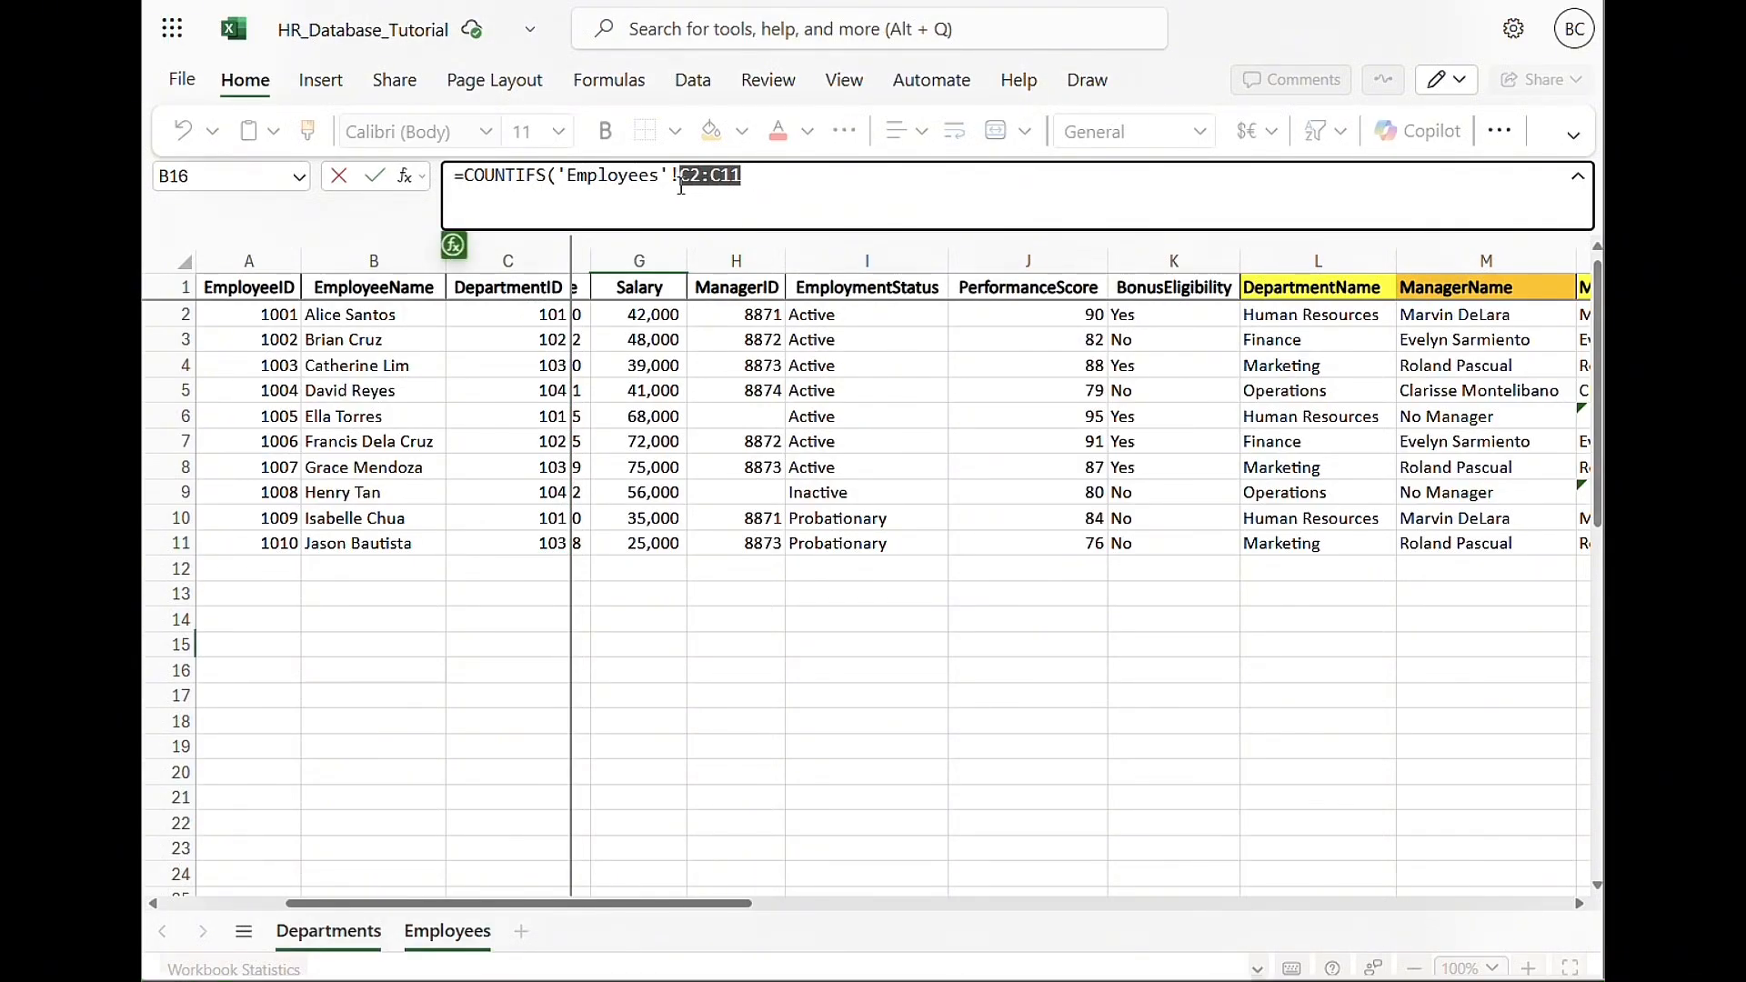
key("F4")
left_click(800, 186)
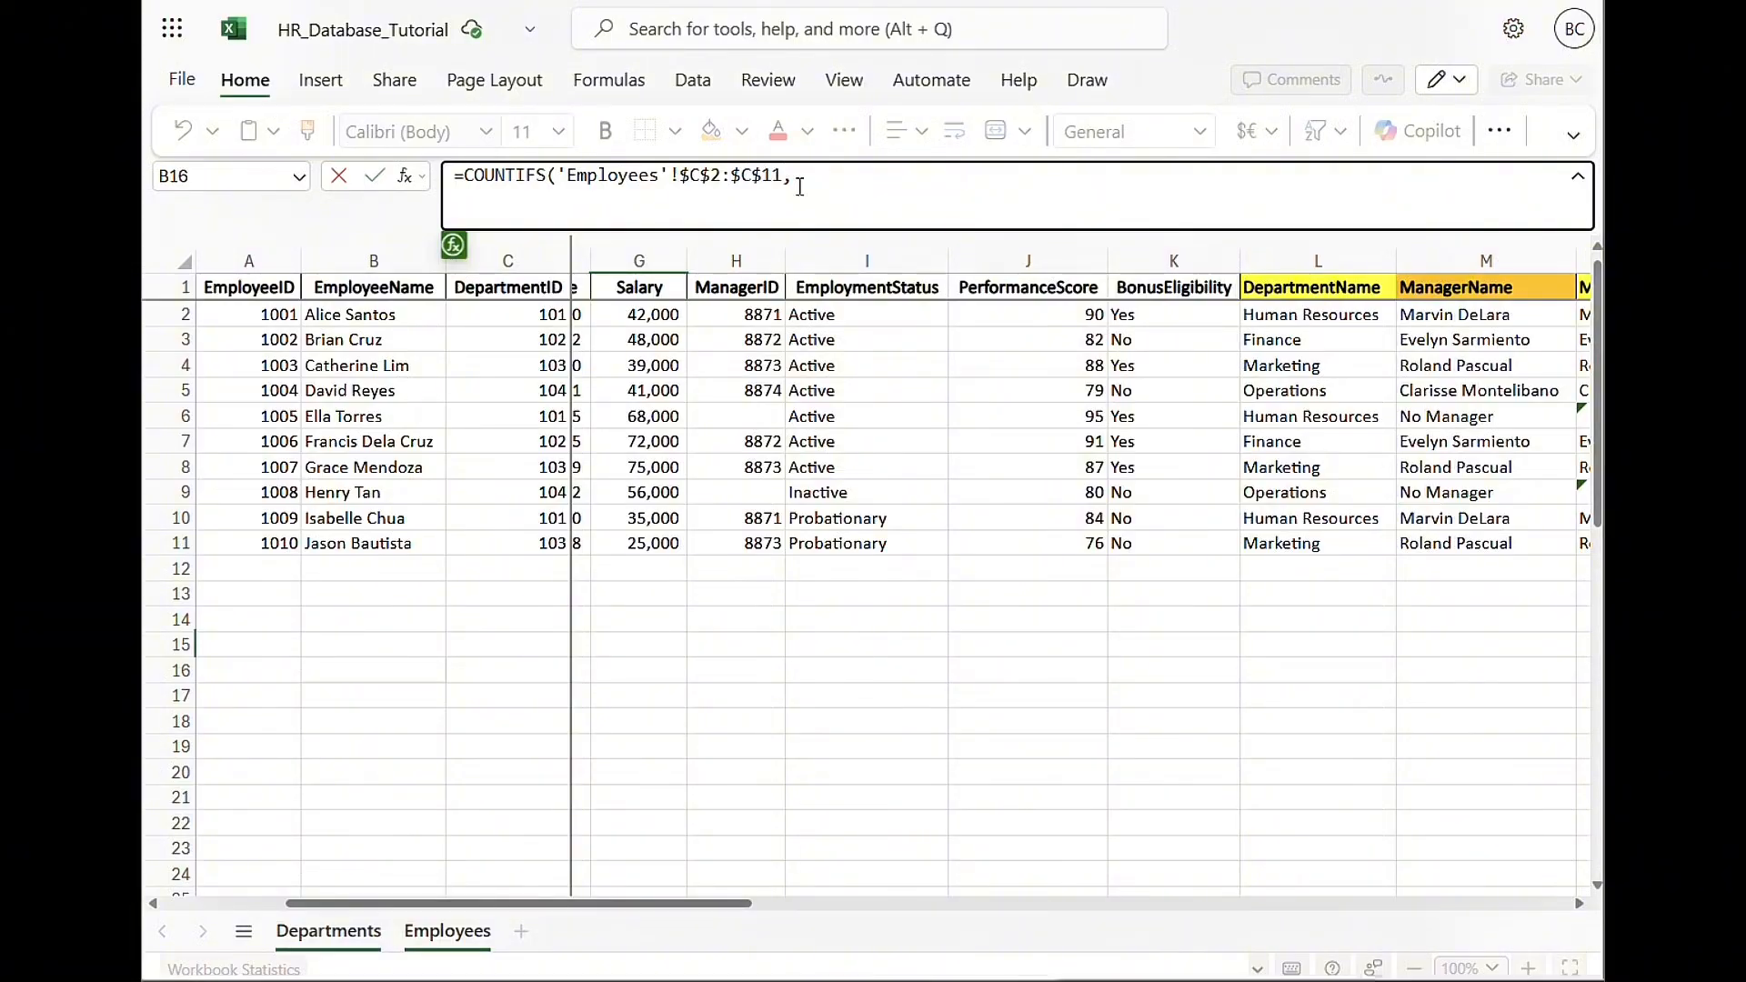
Add the Human Resources department ID cell as the first COUNTIFS criterion, with its column locked as Departments!$A2
left_click(338, 931)
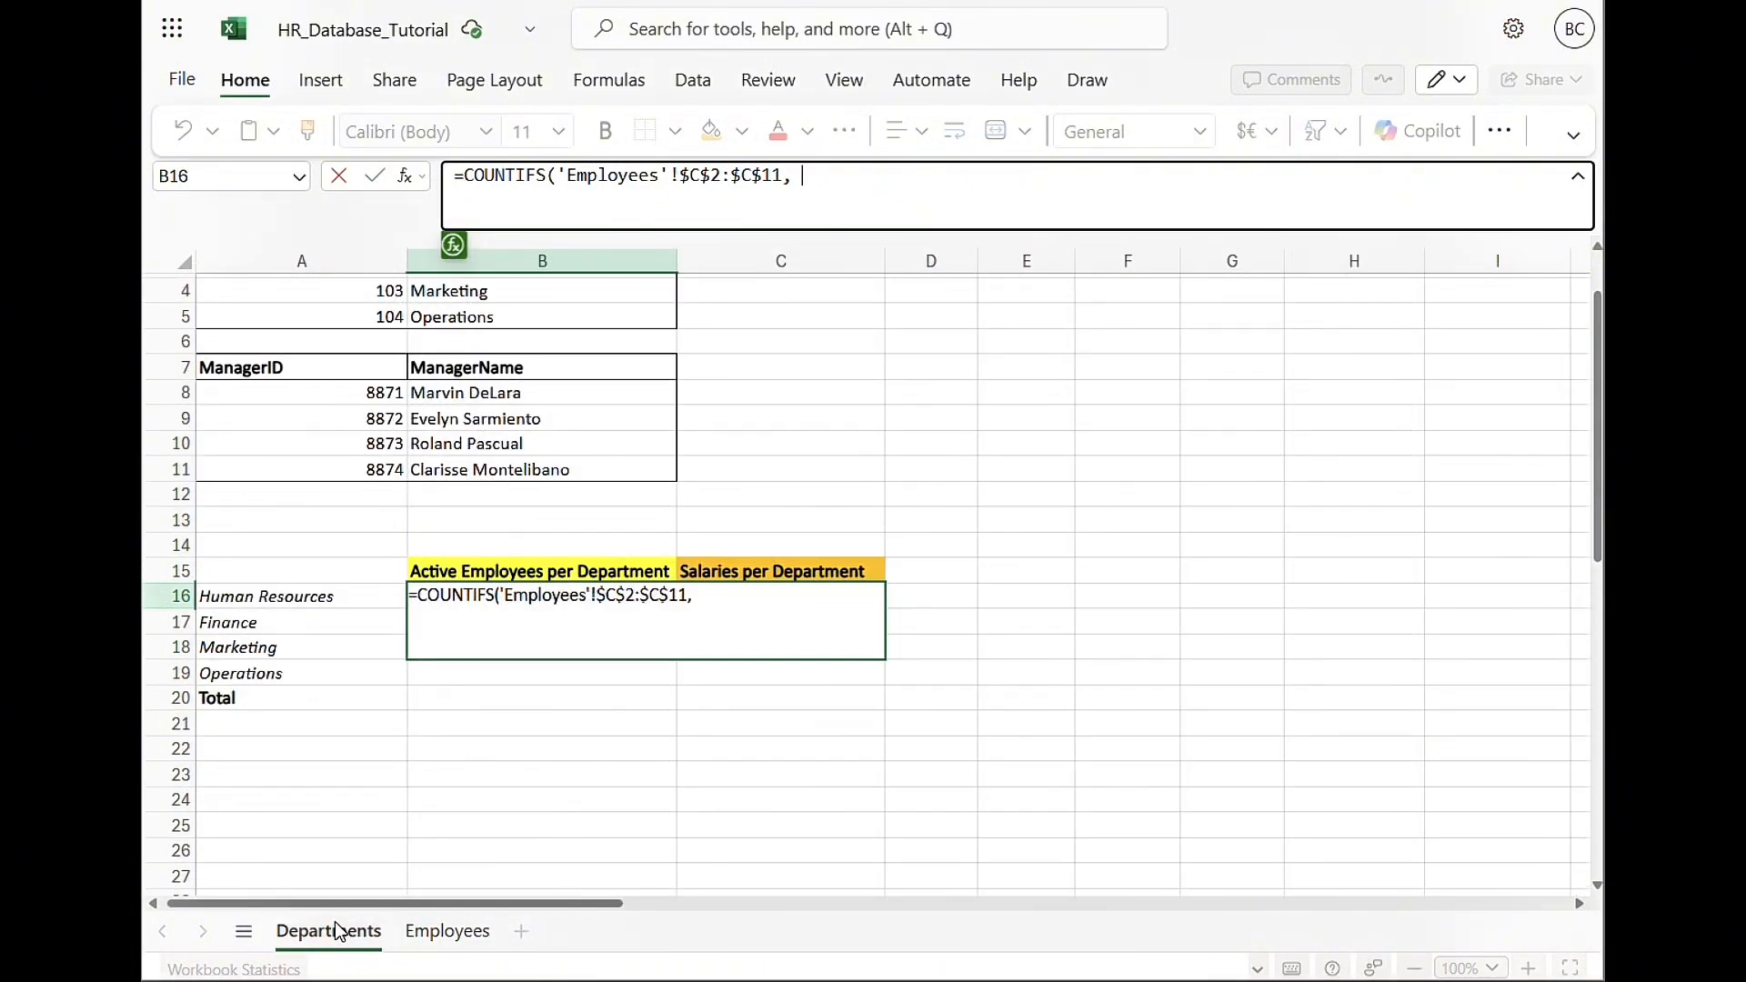
scroll(346, 370, "up", 1)
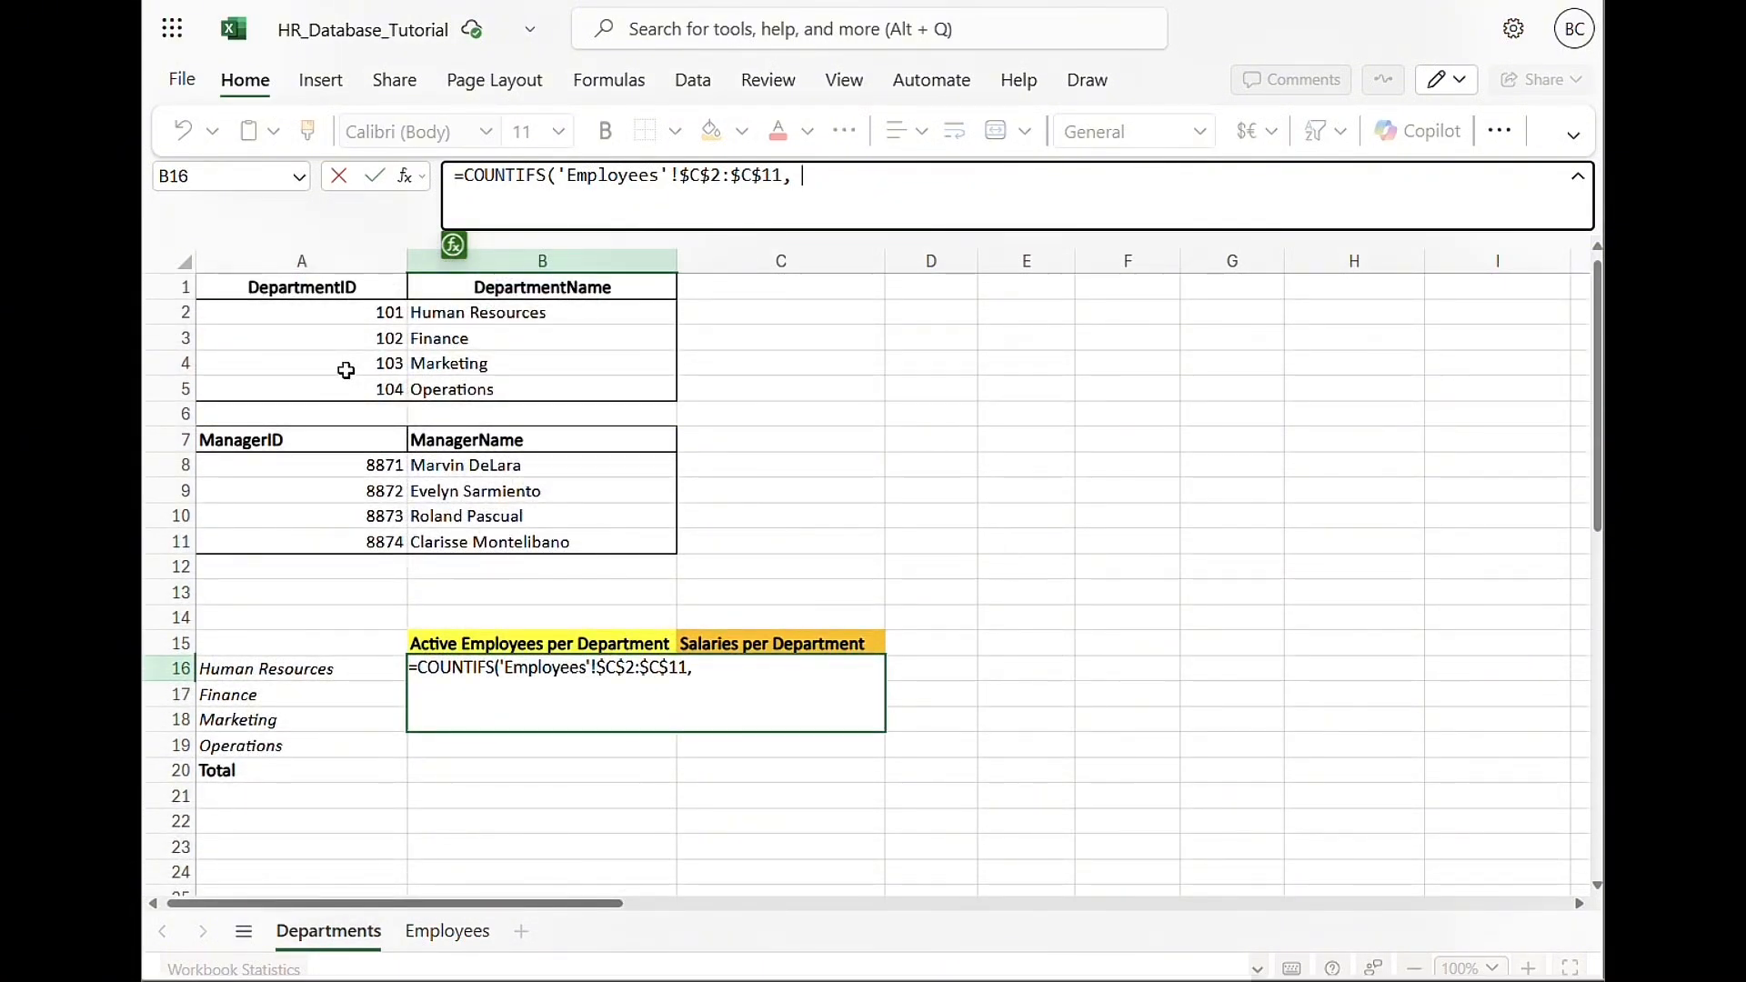
left_click(354, 314)
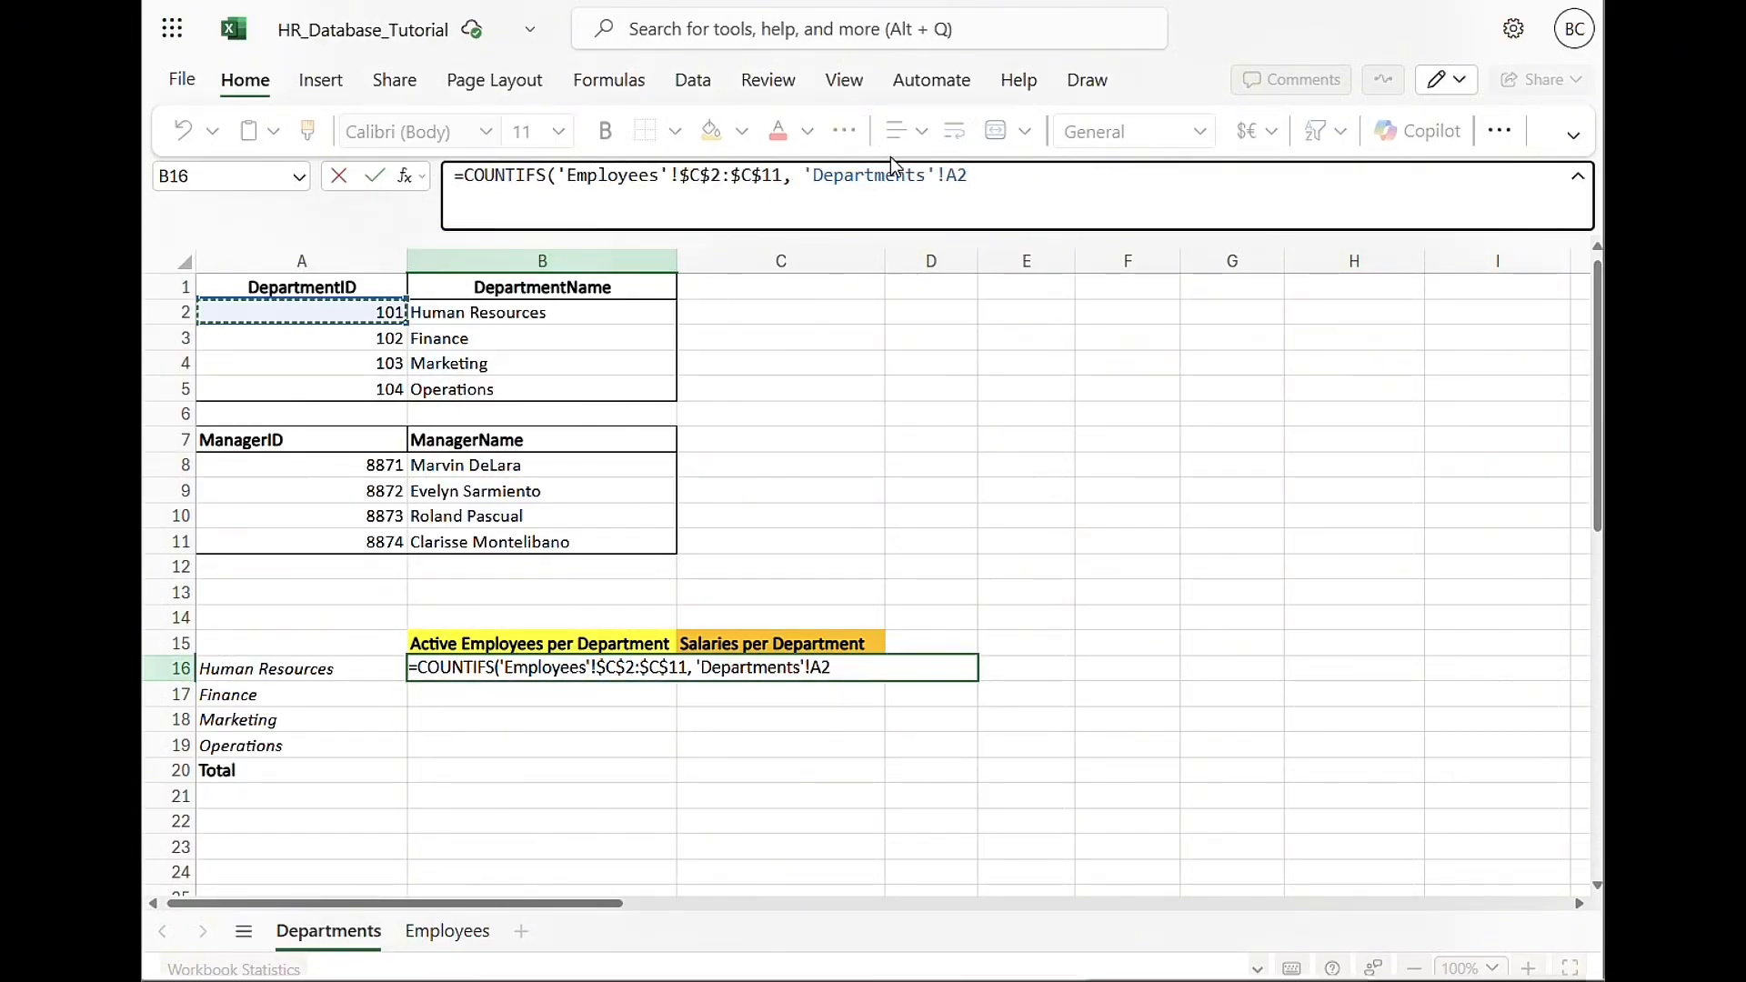
left_click(949, 174)
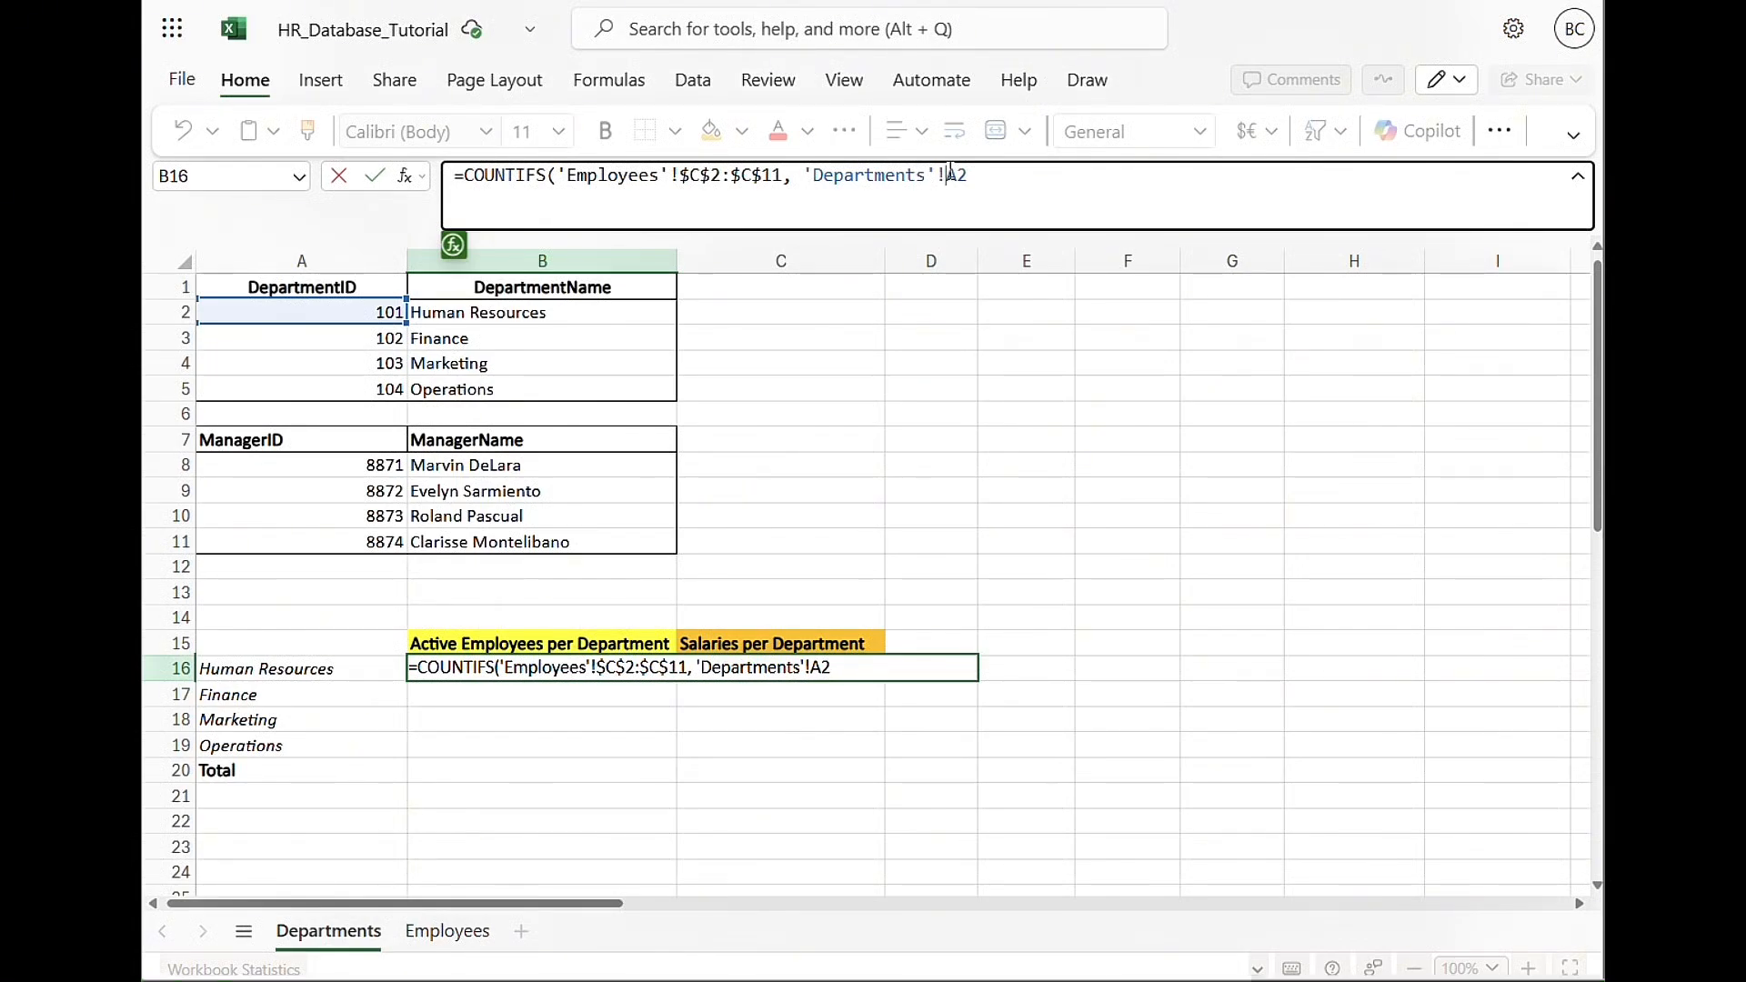
type("$A2,")
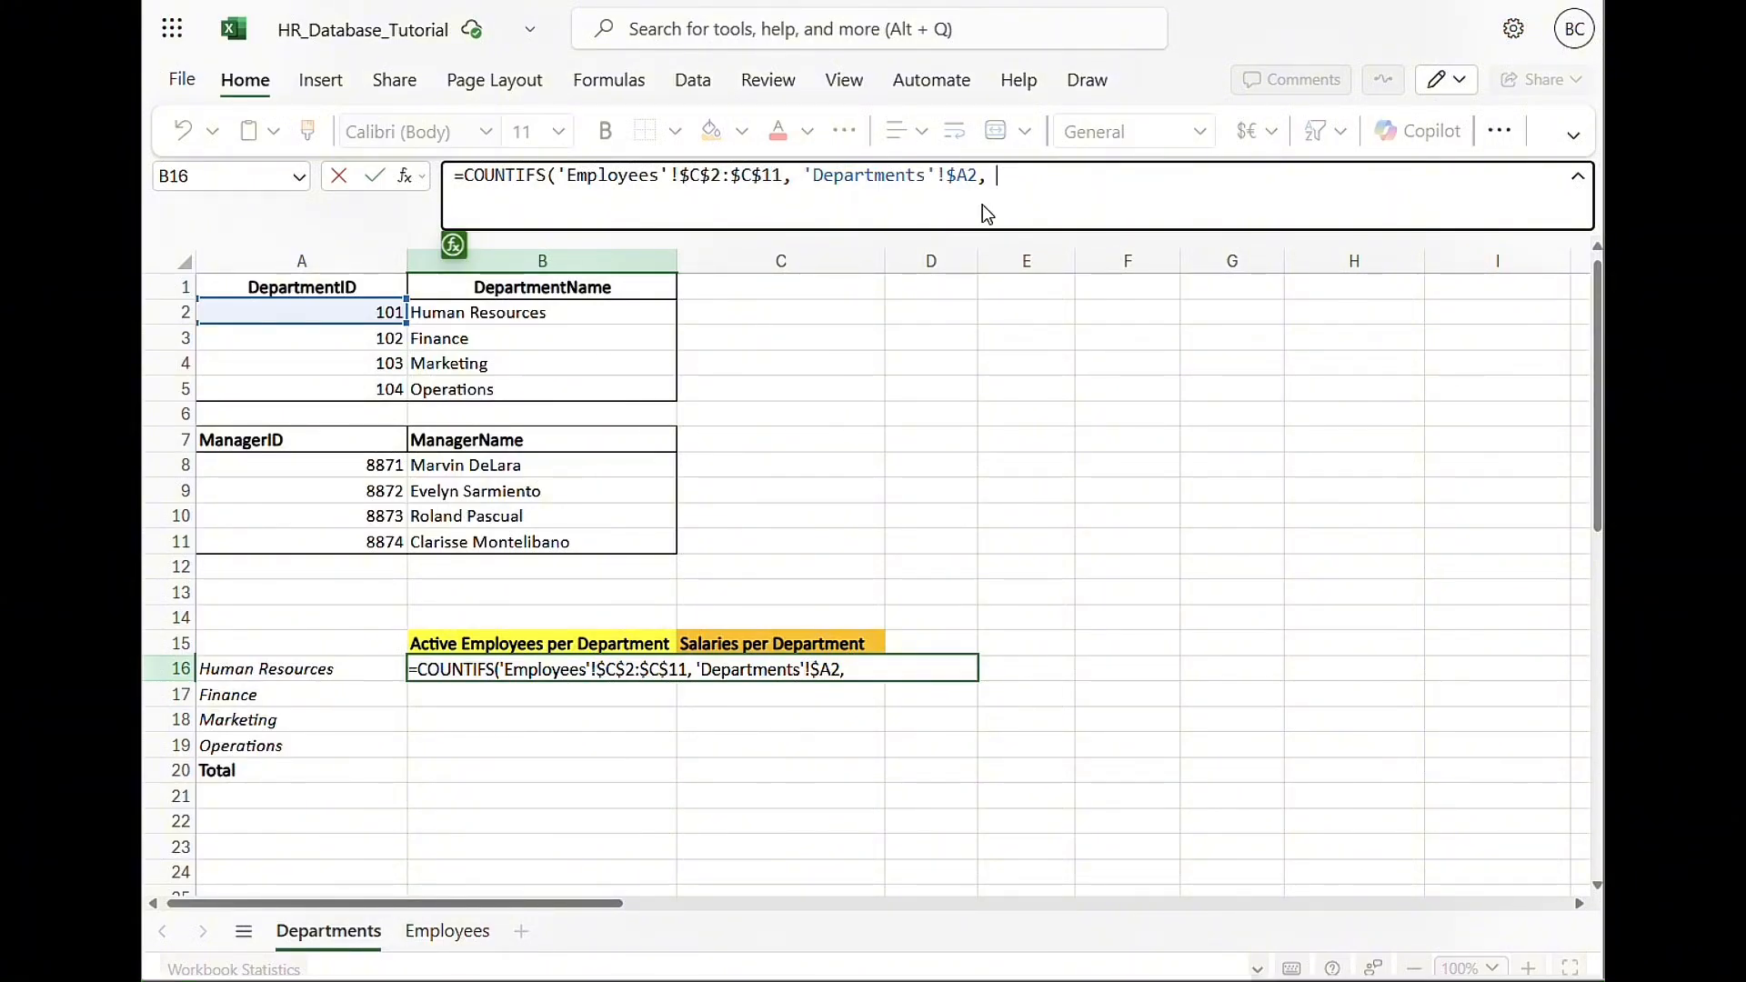
Complete the COUNTIFS formula with the absolute EmploymentStatus range Employees!$I$2:$I$11 and the criterion "Active"
left_click(446, 931)
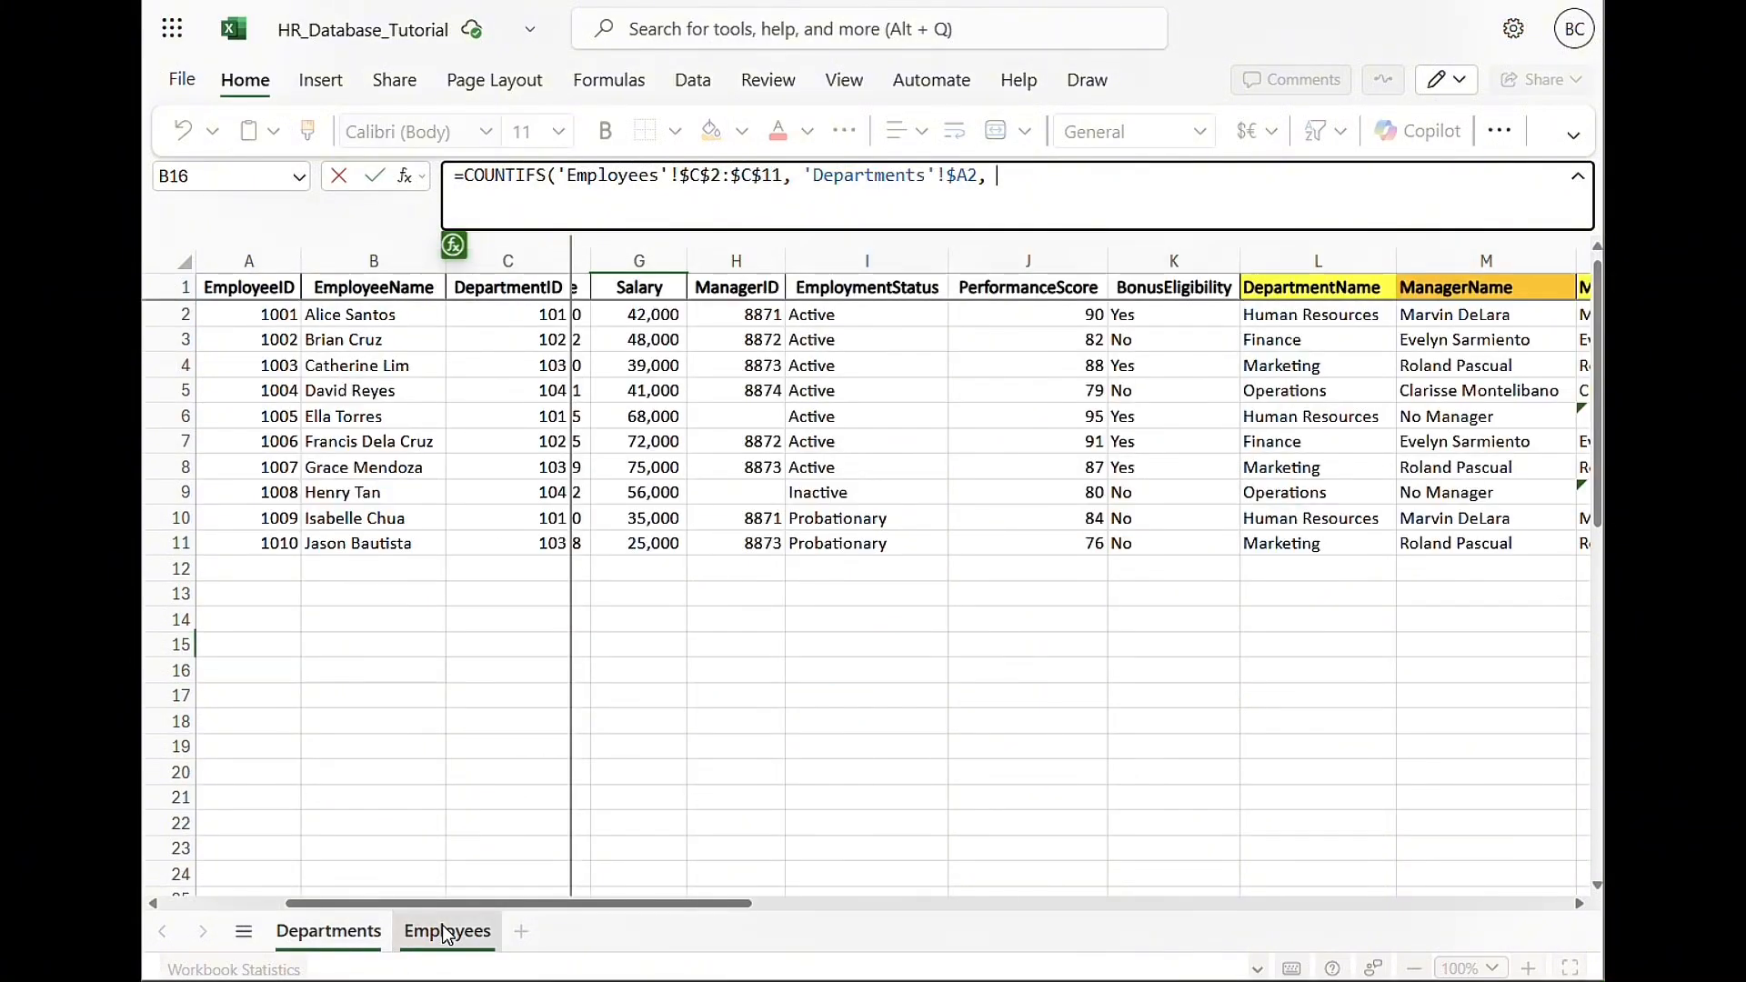
scroll(1044, 528, "left", 1)
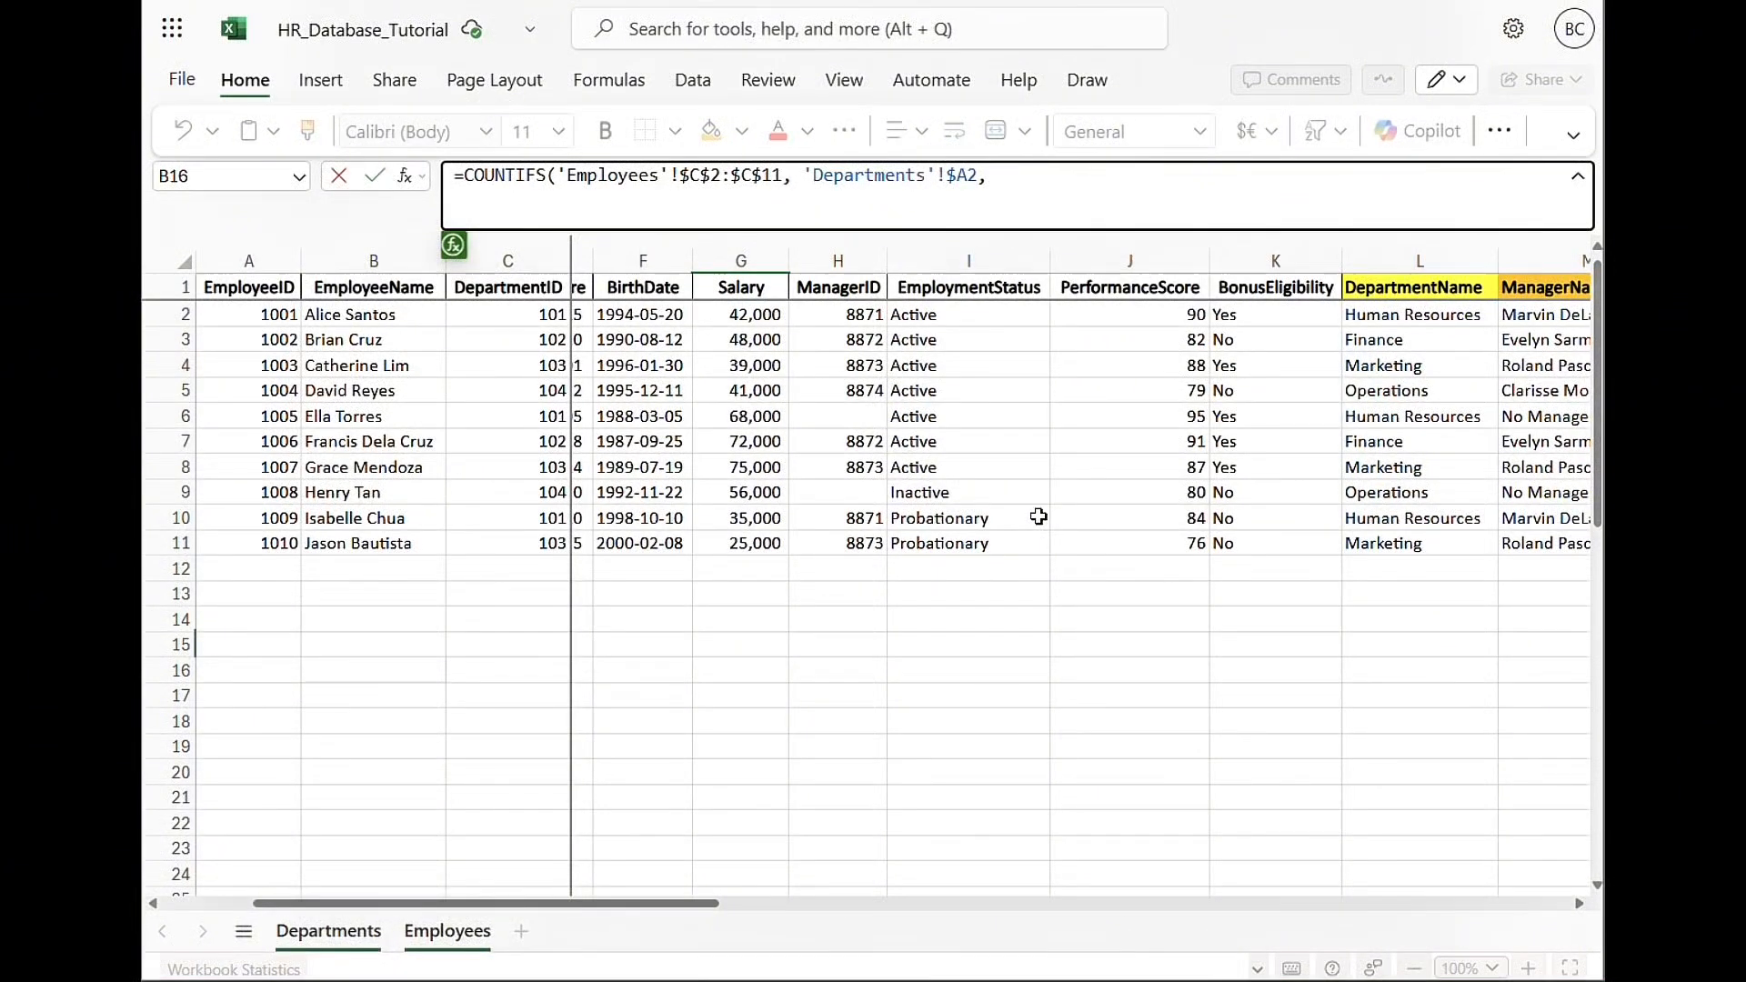
left_click(945, 313)
left_click_drag(945, 314, 931, 524)
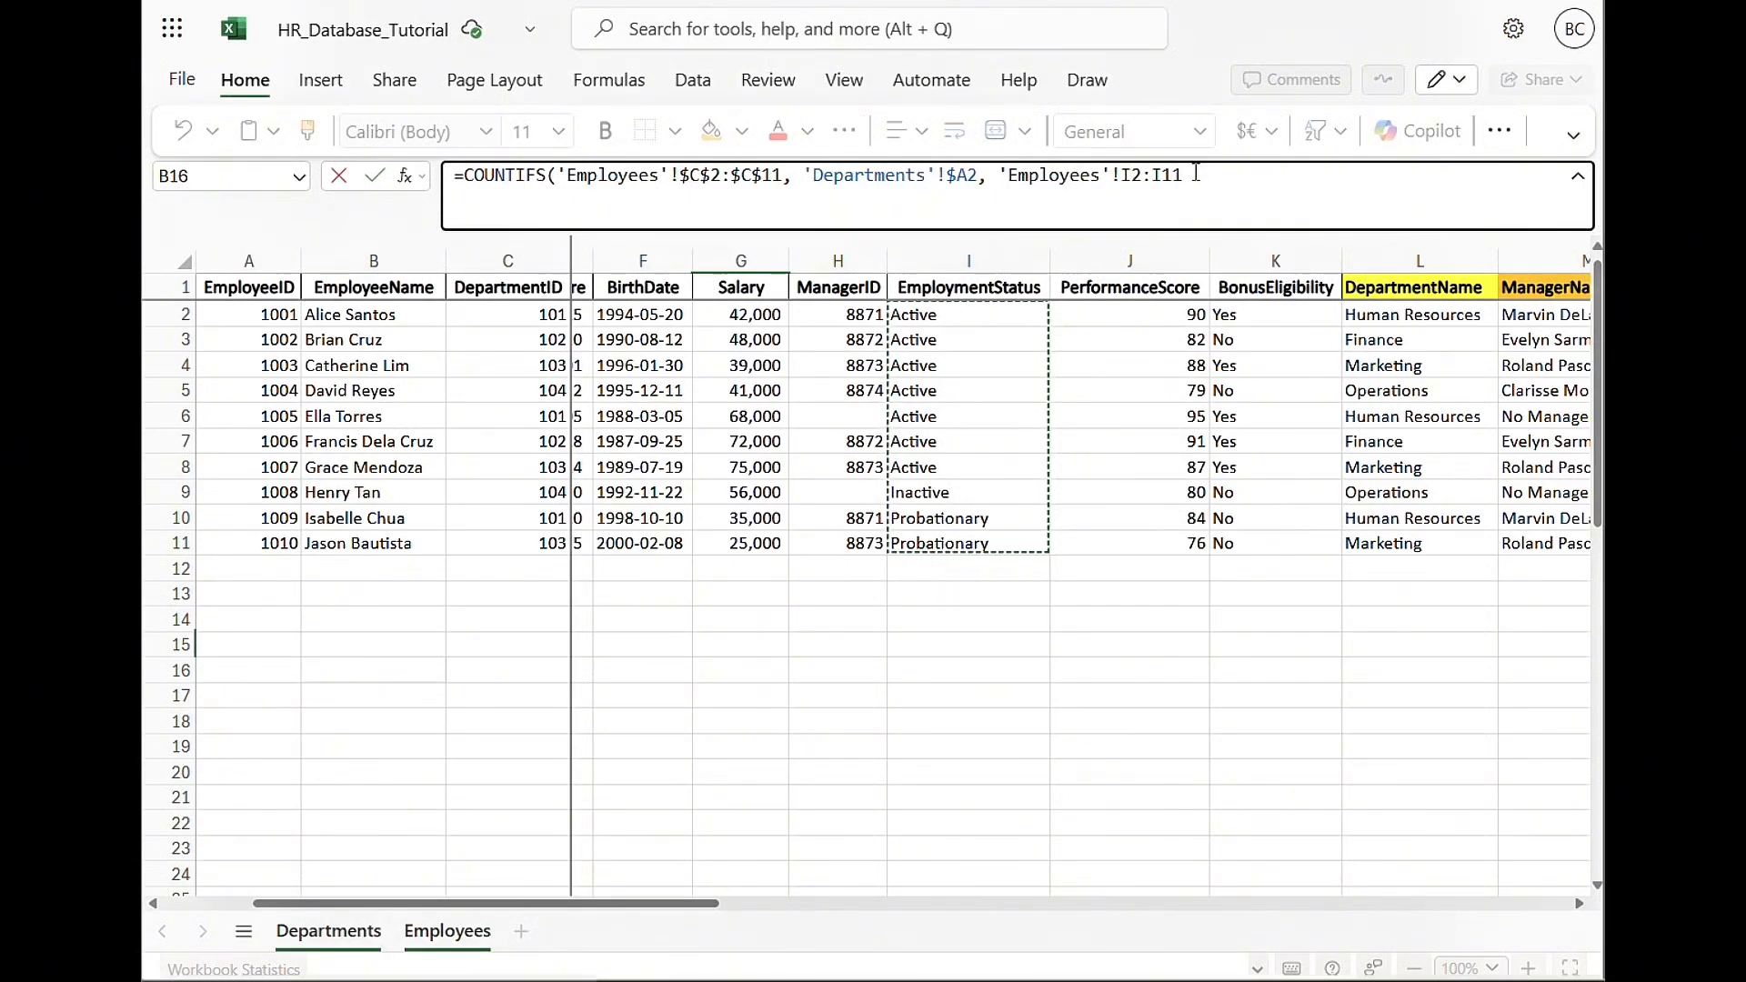
left_click_drag(1203, 172, 1105, 176)
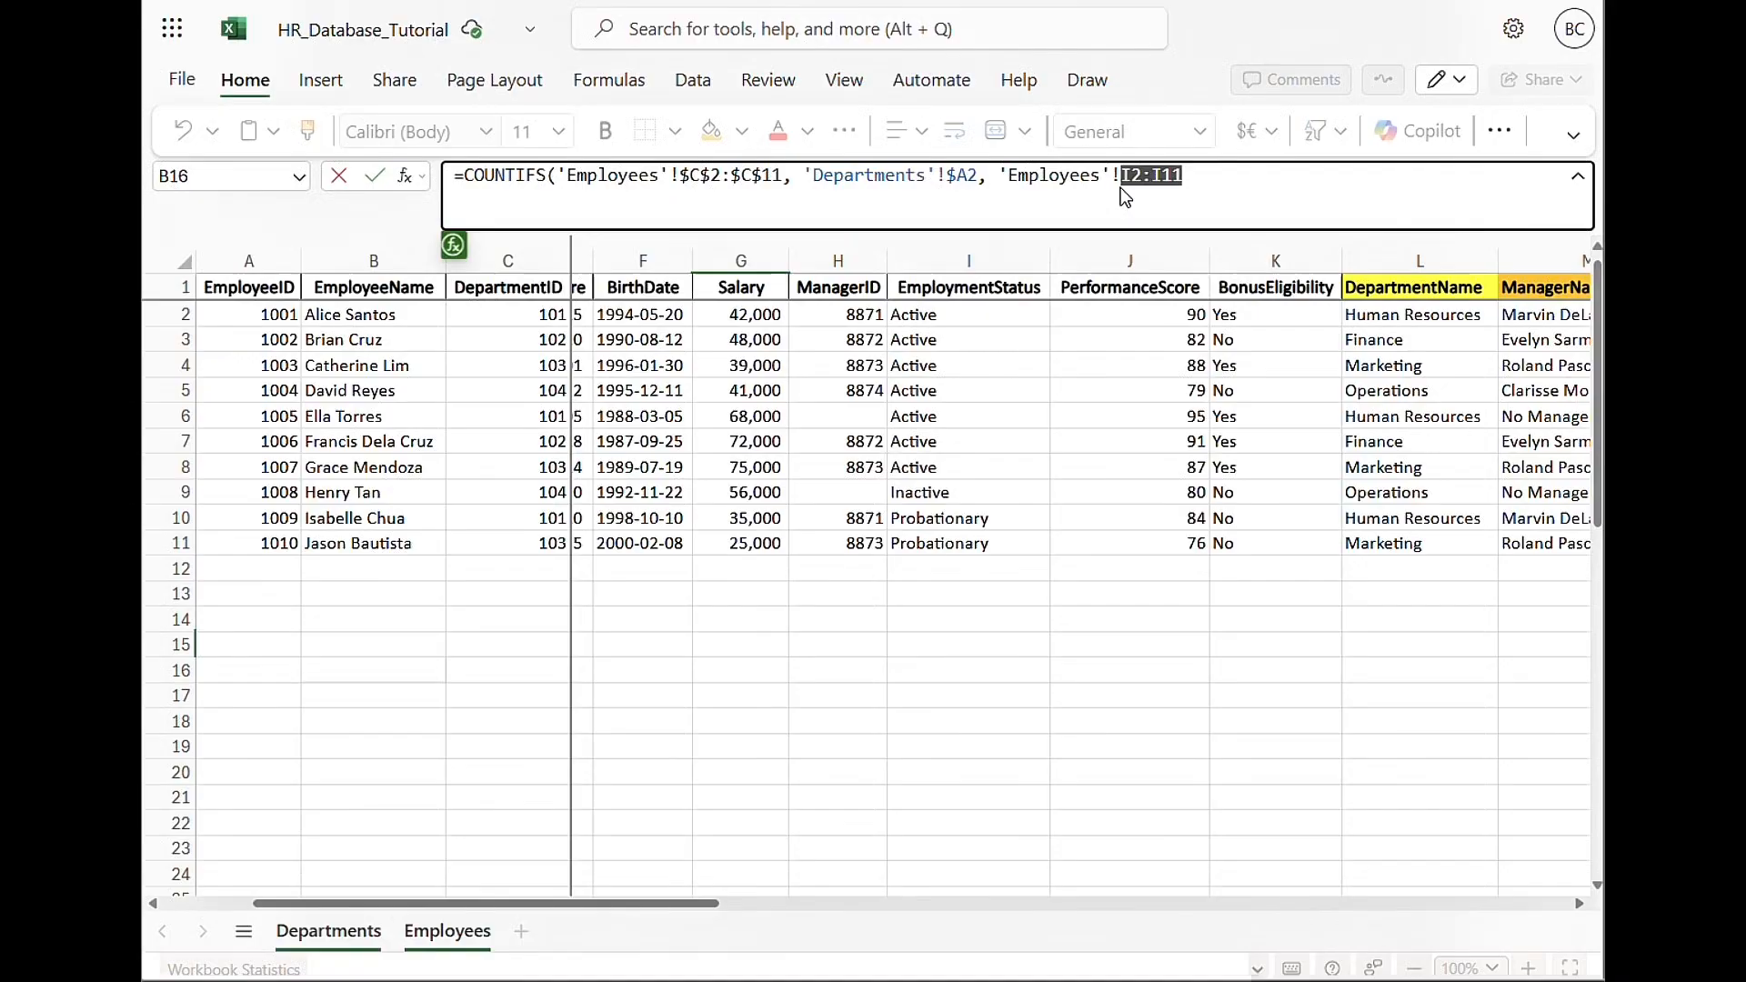
key("F4")
left_click(1226, 180)
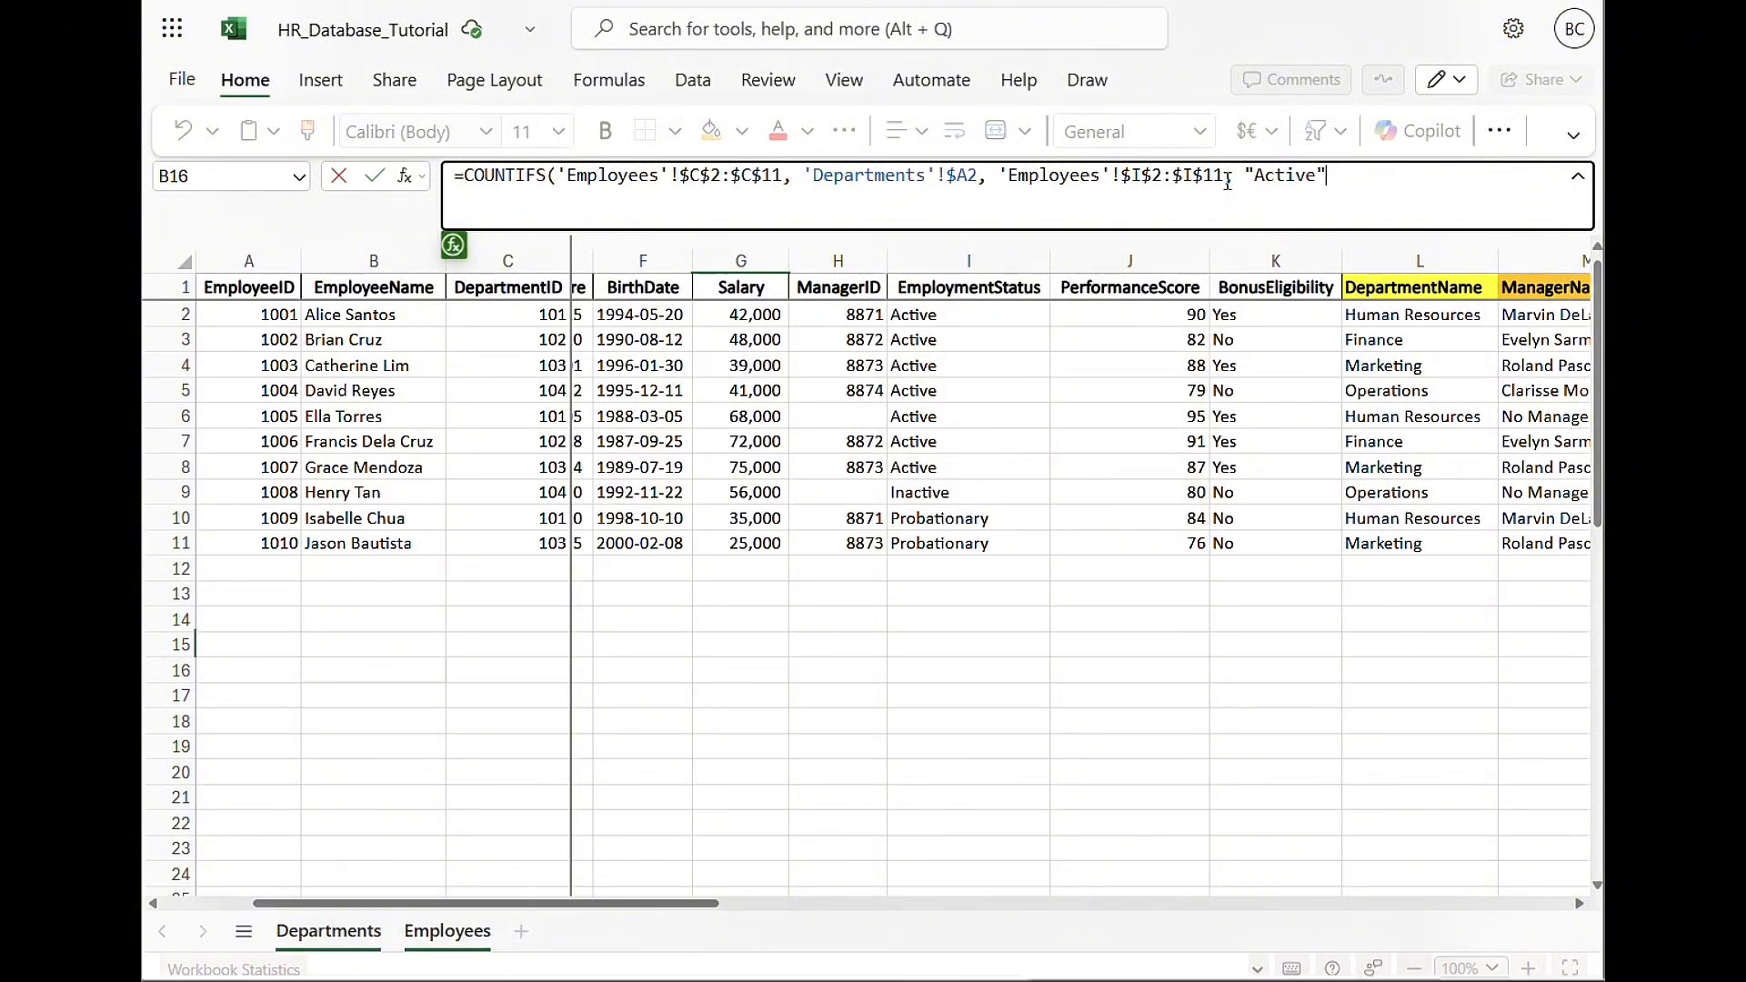
type(", \"Active\")")
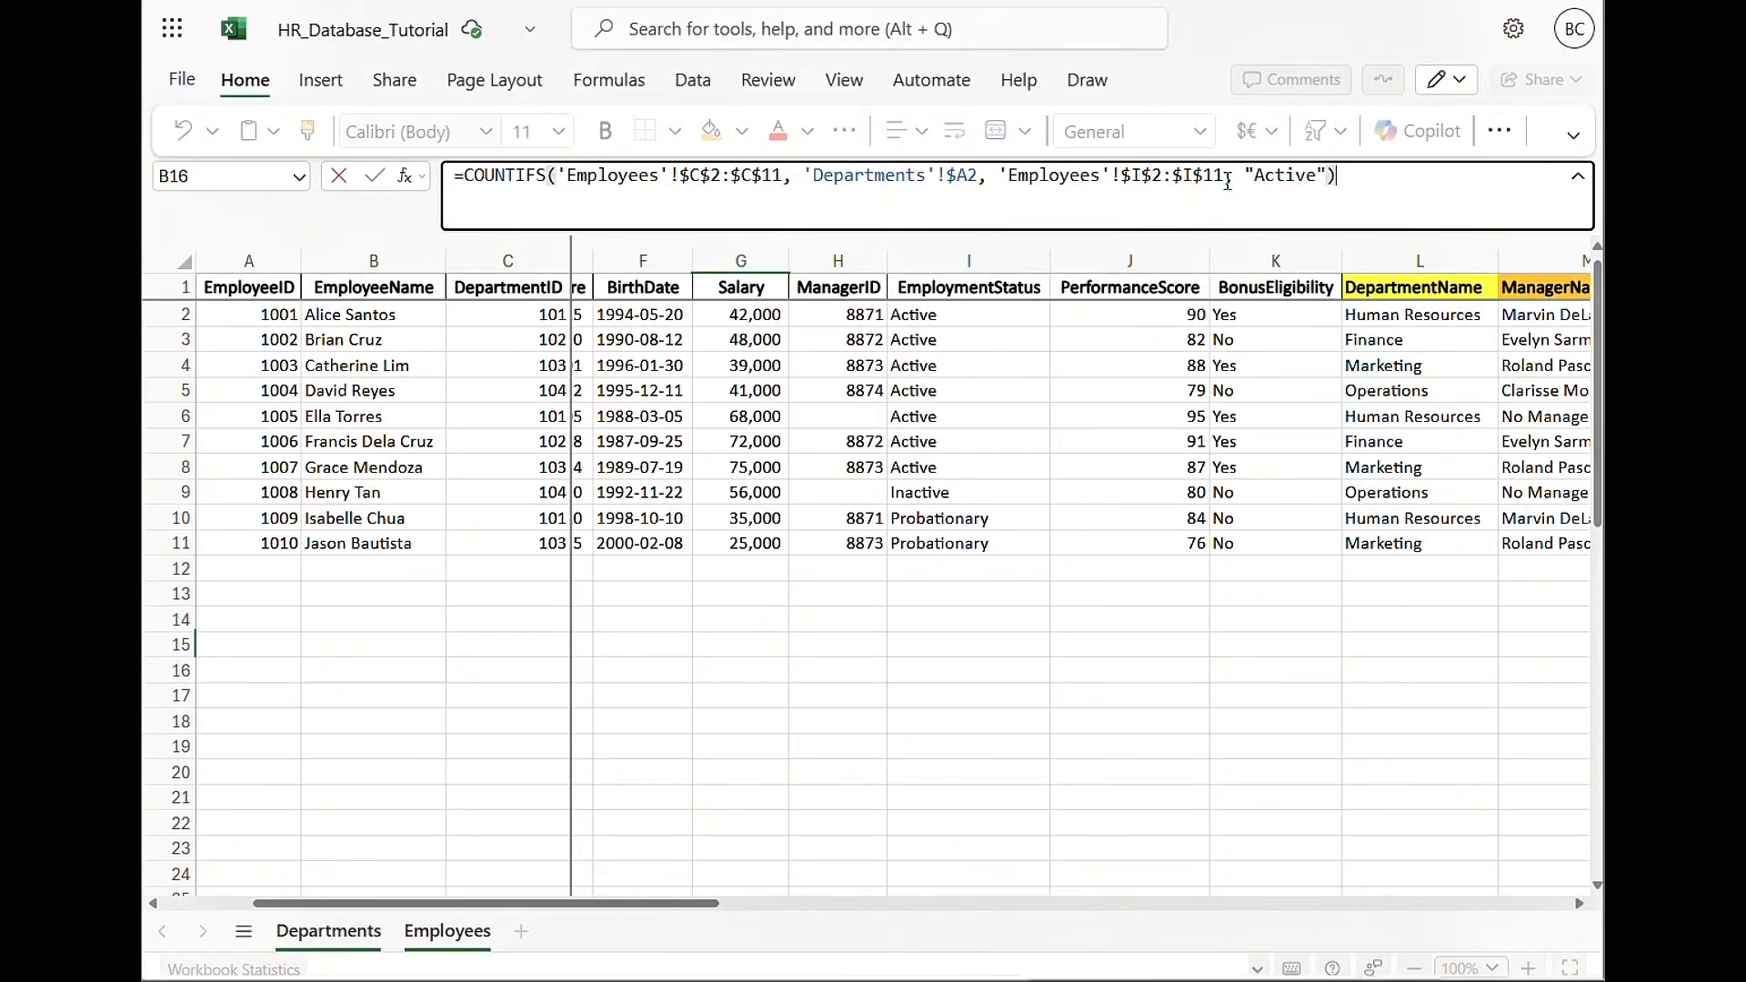
key("Return")
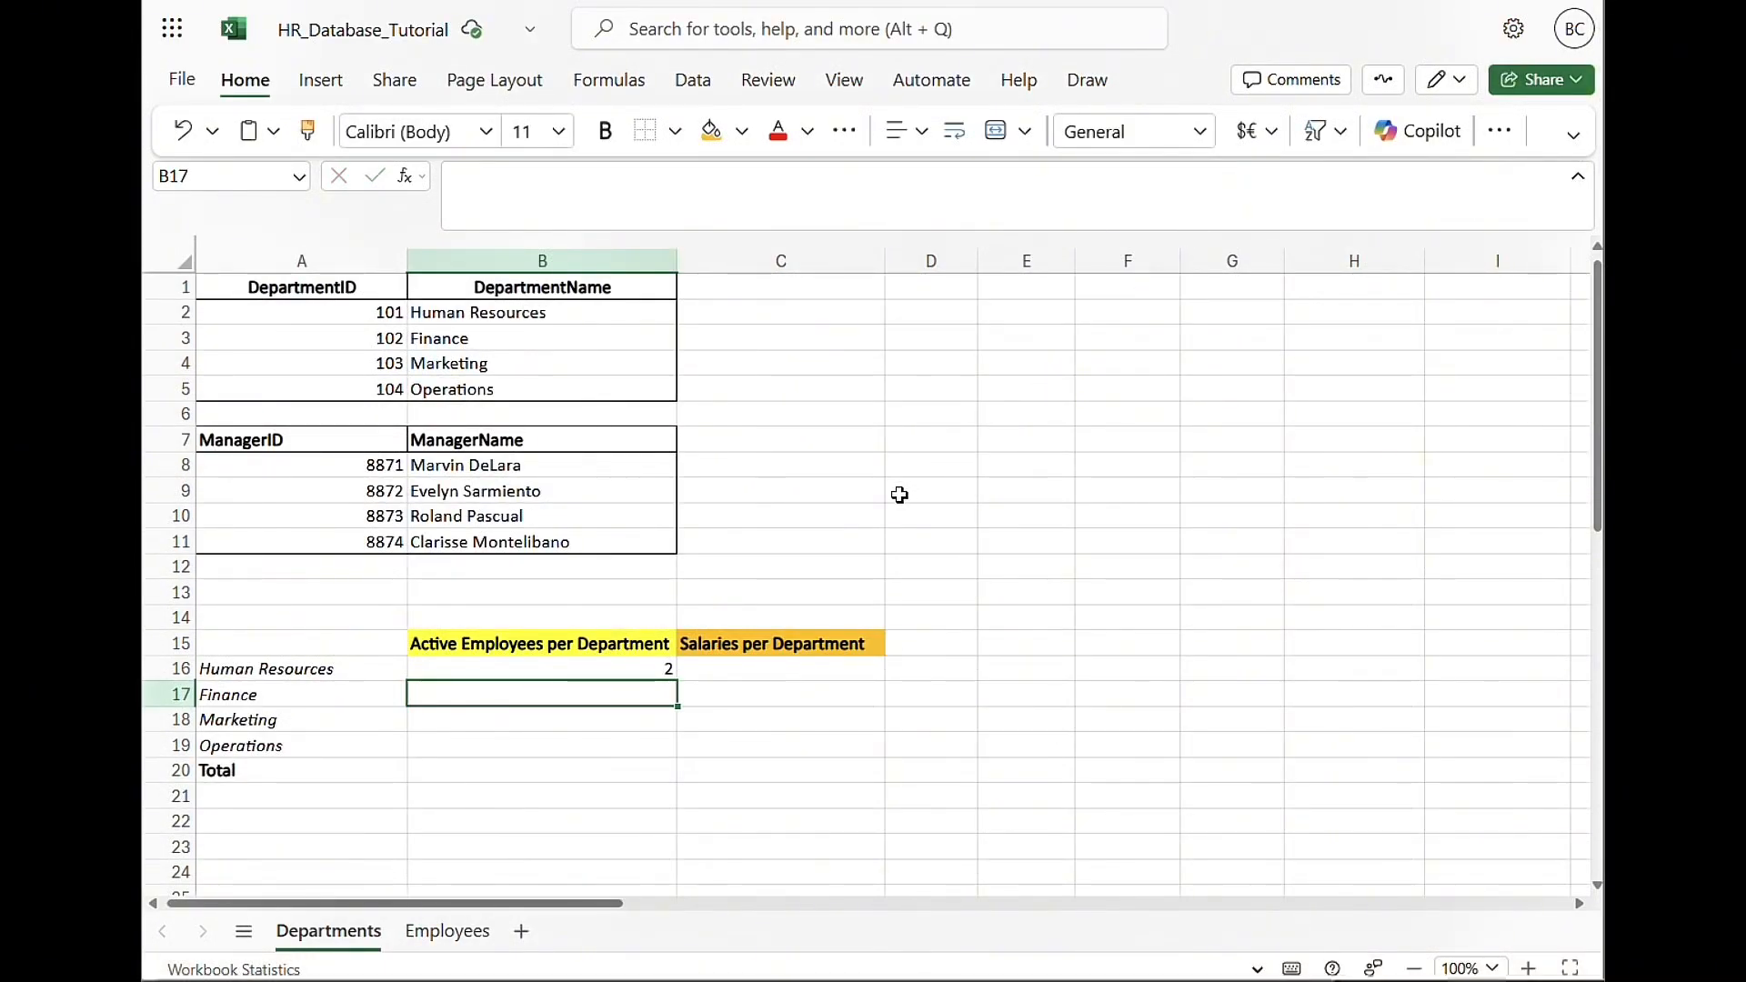
Check the COUNTIFS formula in B16 and fill it down through B19 for Finance, Marketing and Operations
left_click(603, 673)
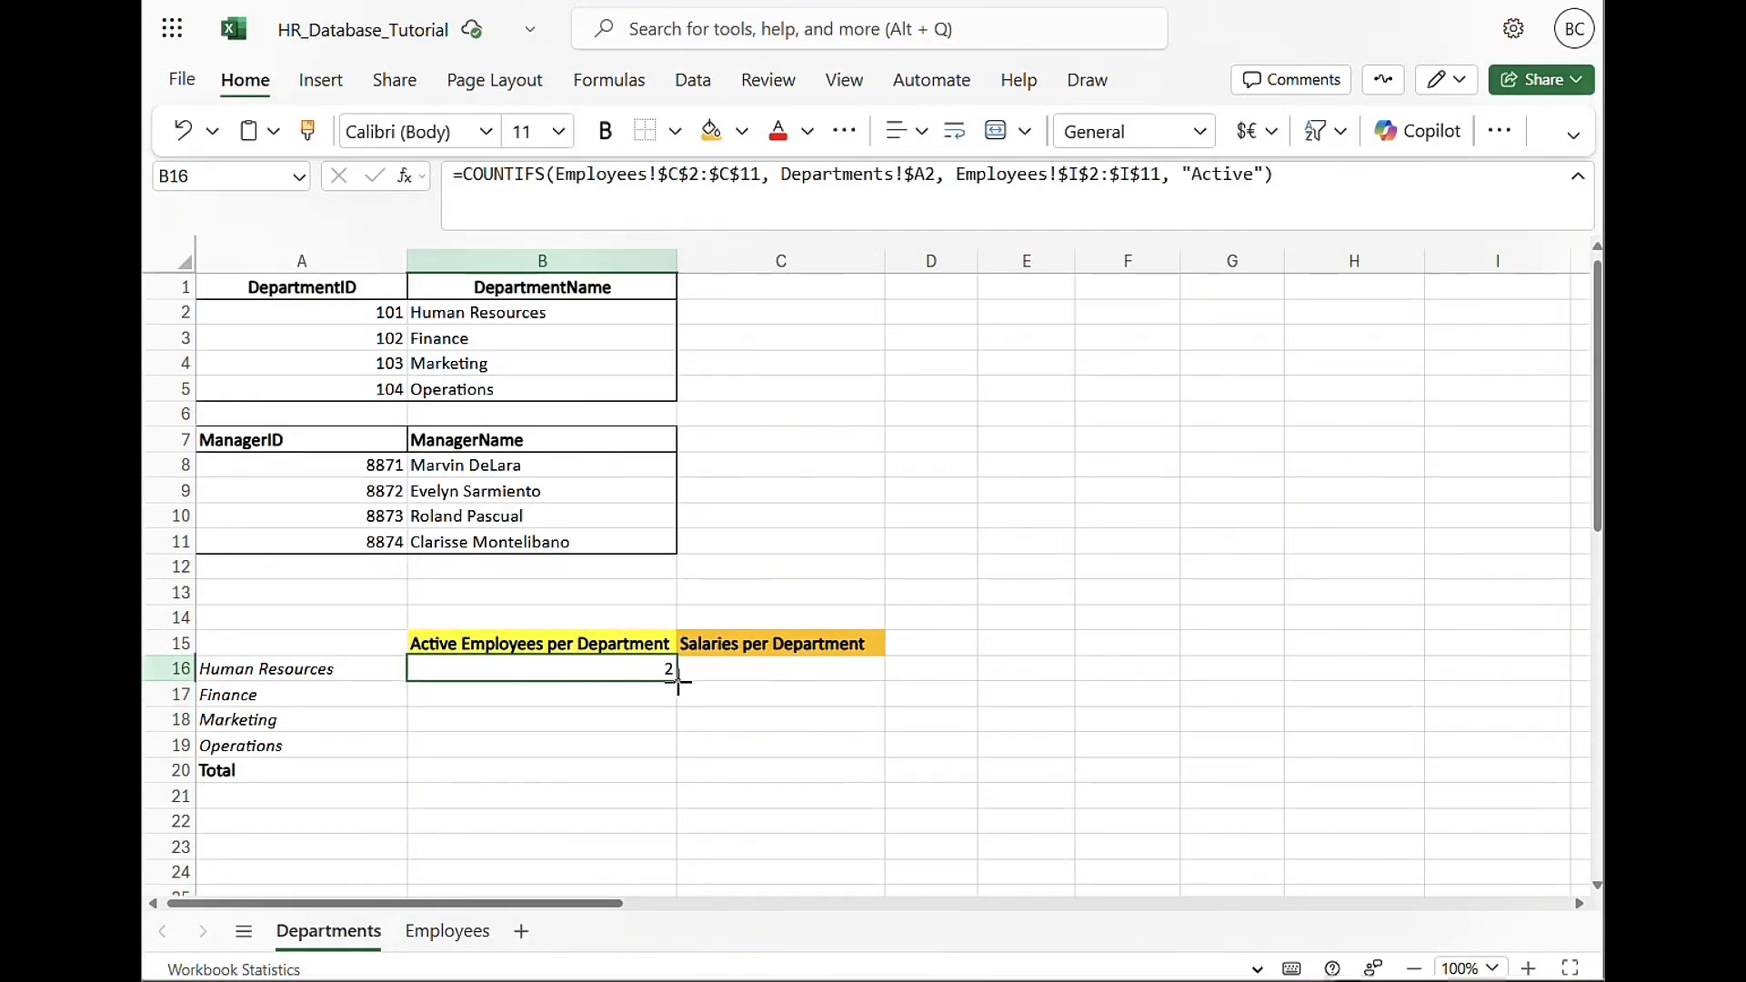
left_click(929, 178)
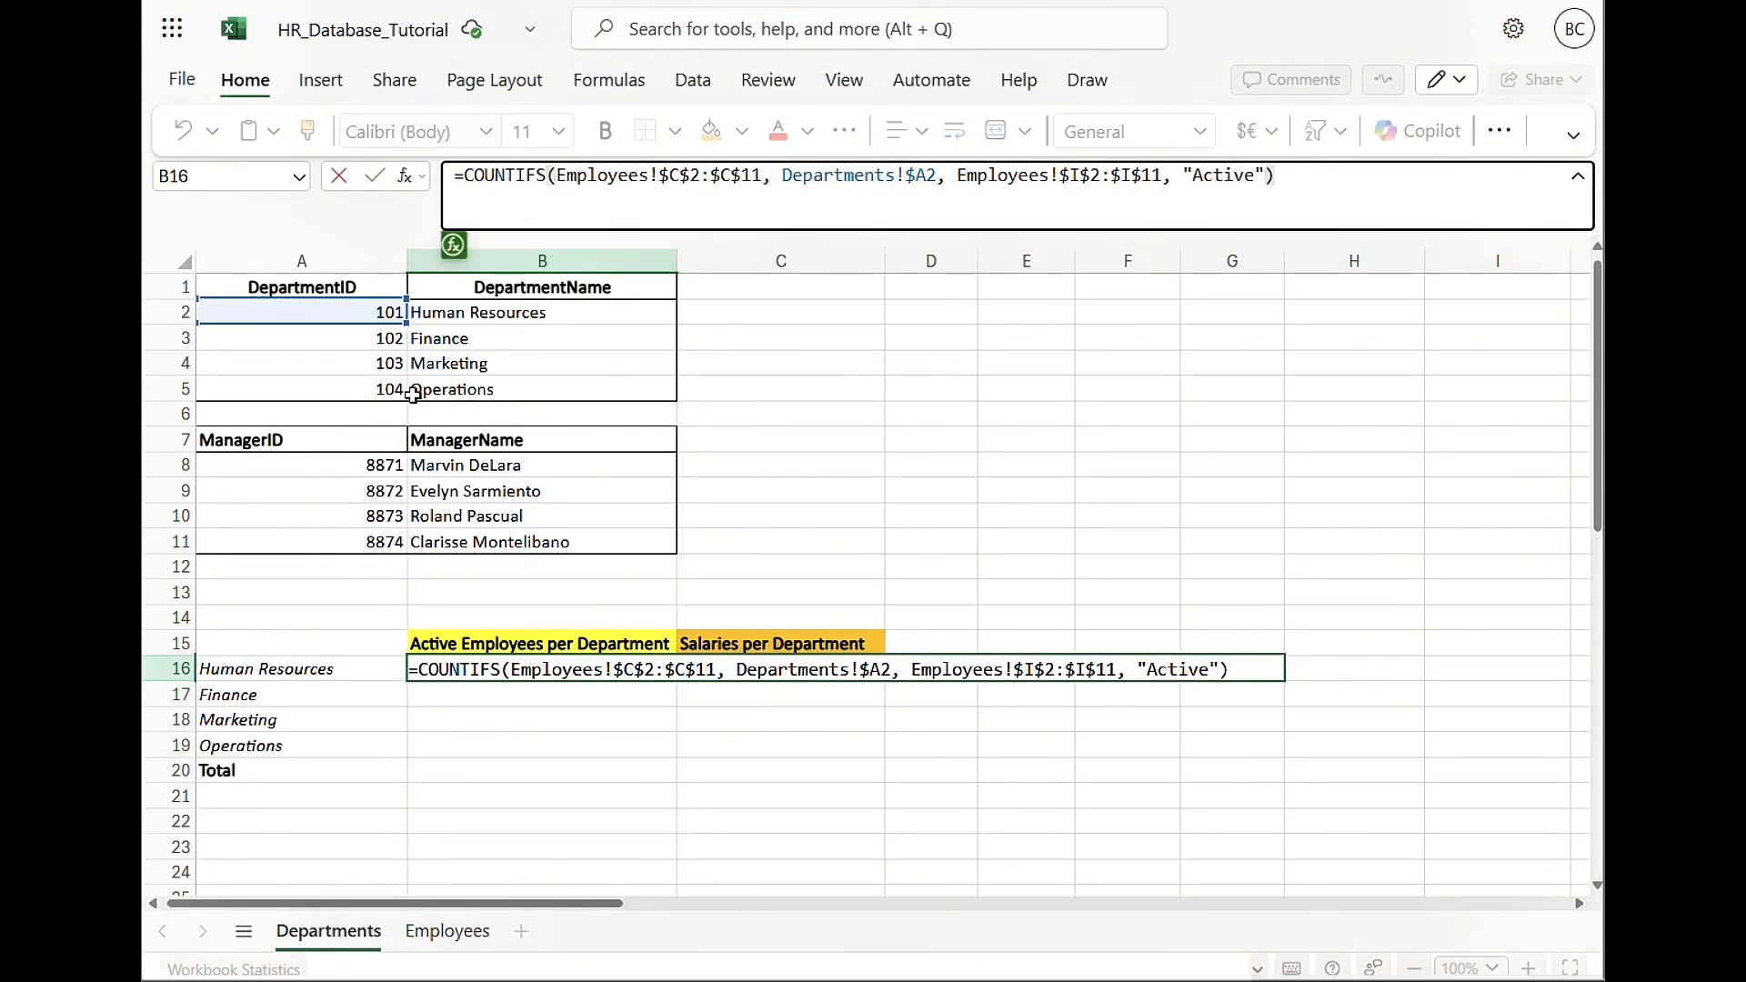
key("Return")
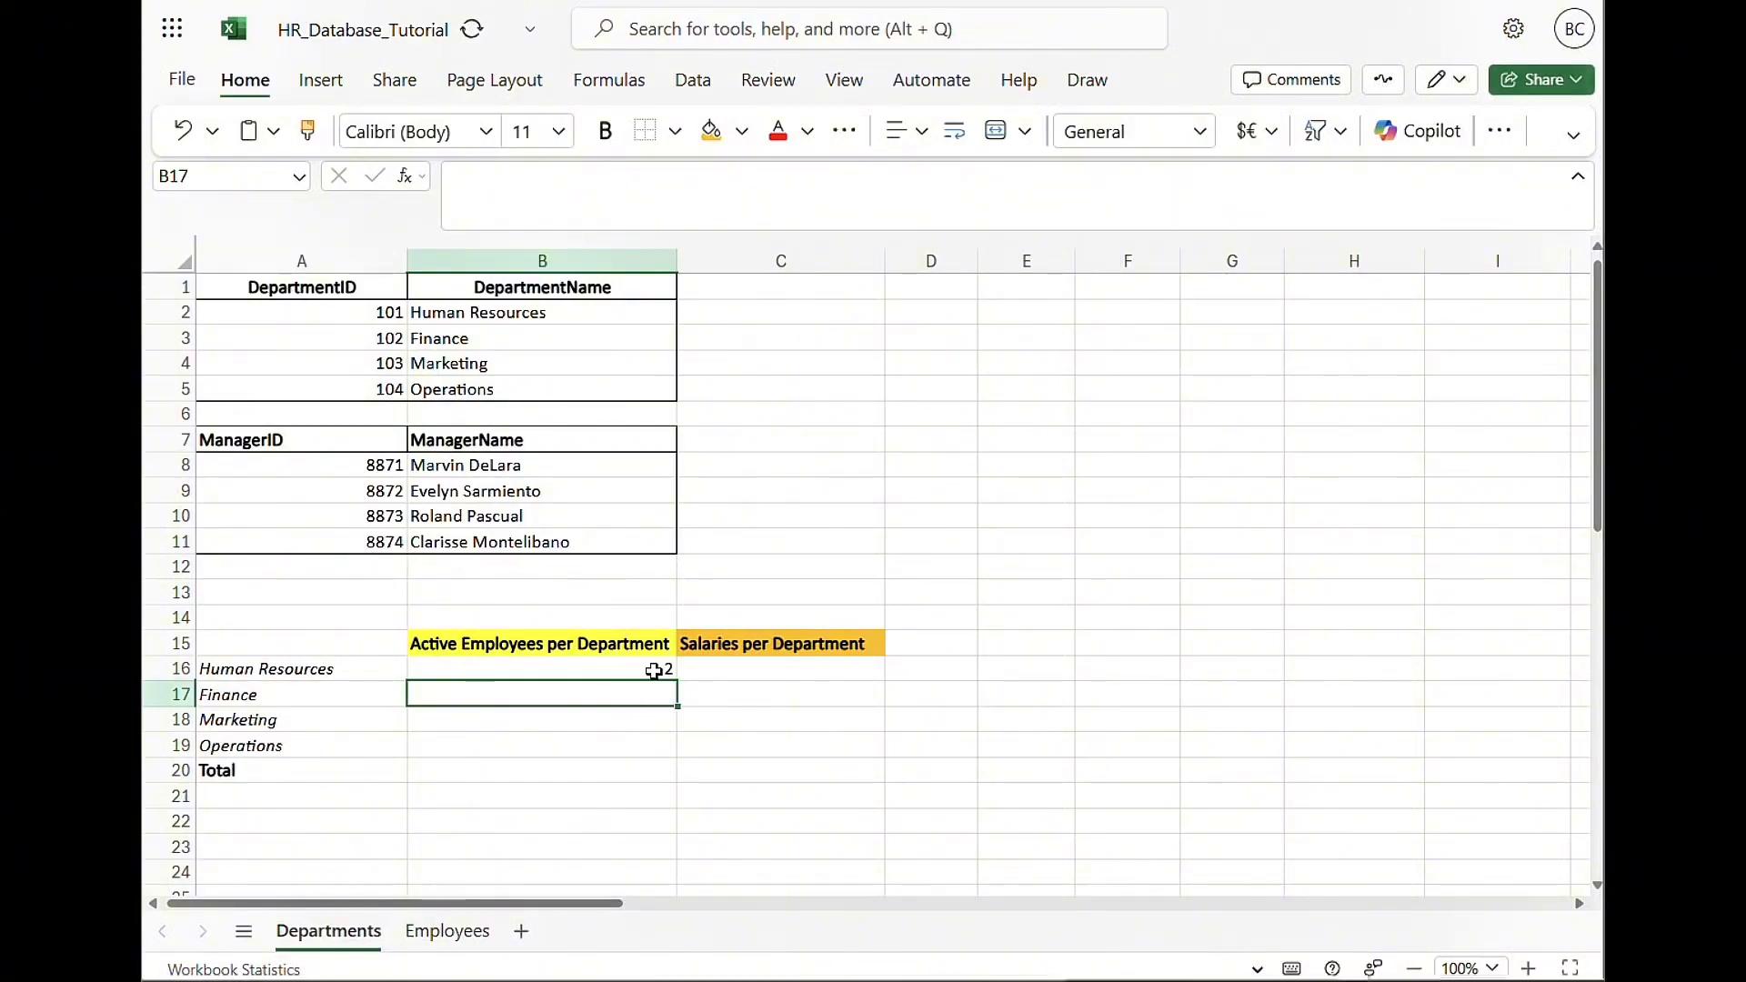
left_click(657, 670)
left_click_drag(677, 684, 658, 743)
Inspect the copied formulas in B17, B18 and B19 for the department ID cell each one references
double_click(621, 694)
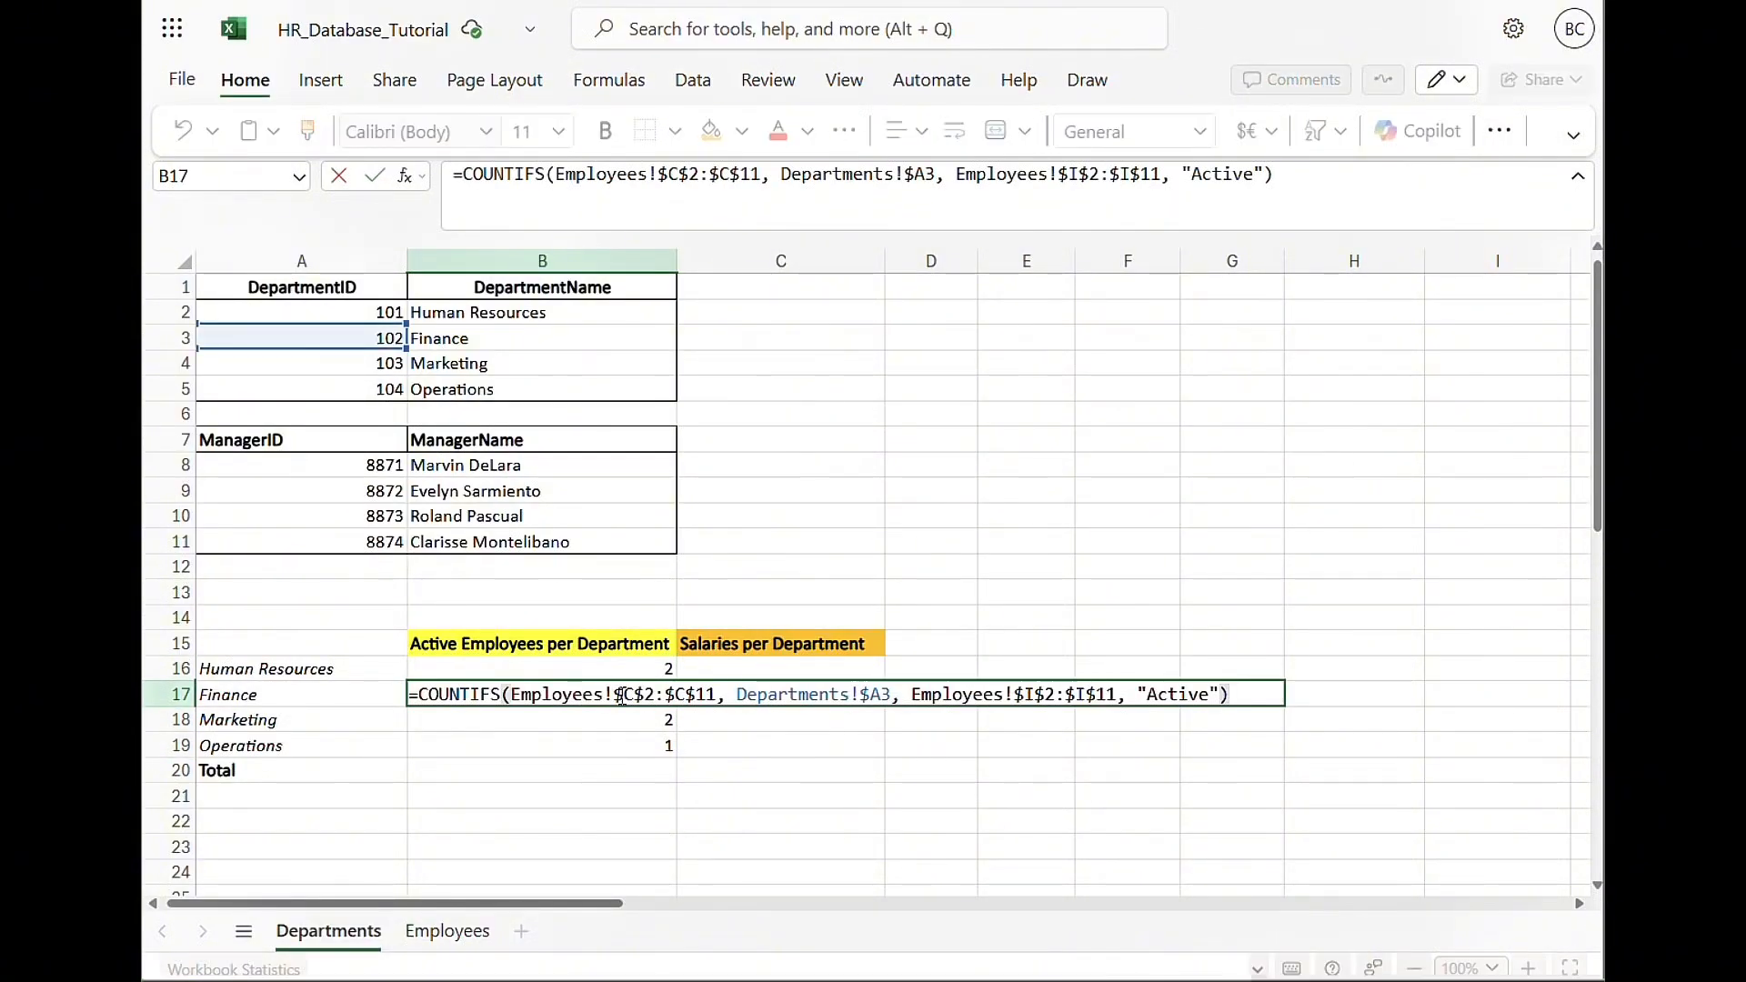
left_click(612, 718)
double_click(612, 719)
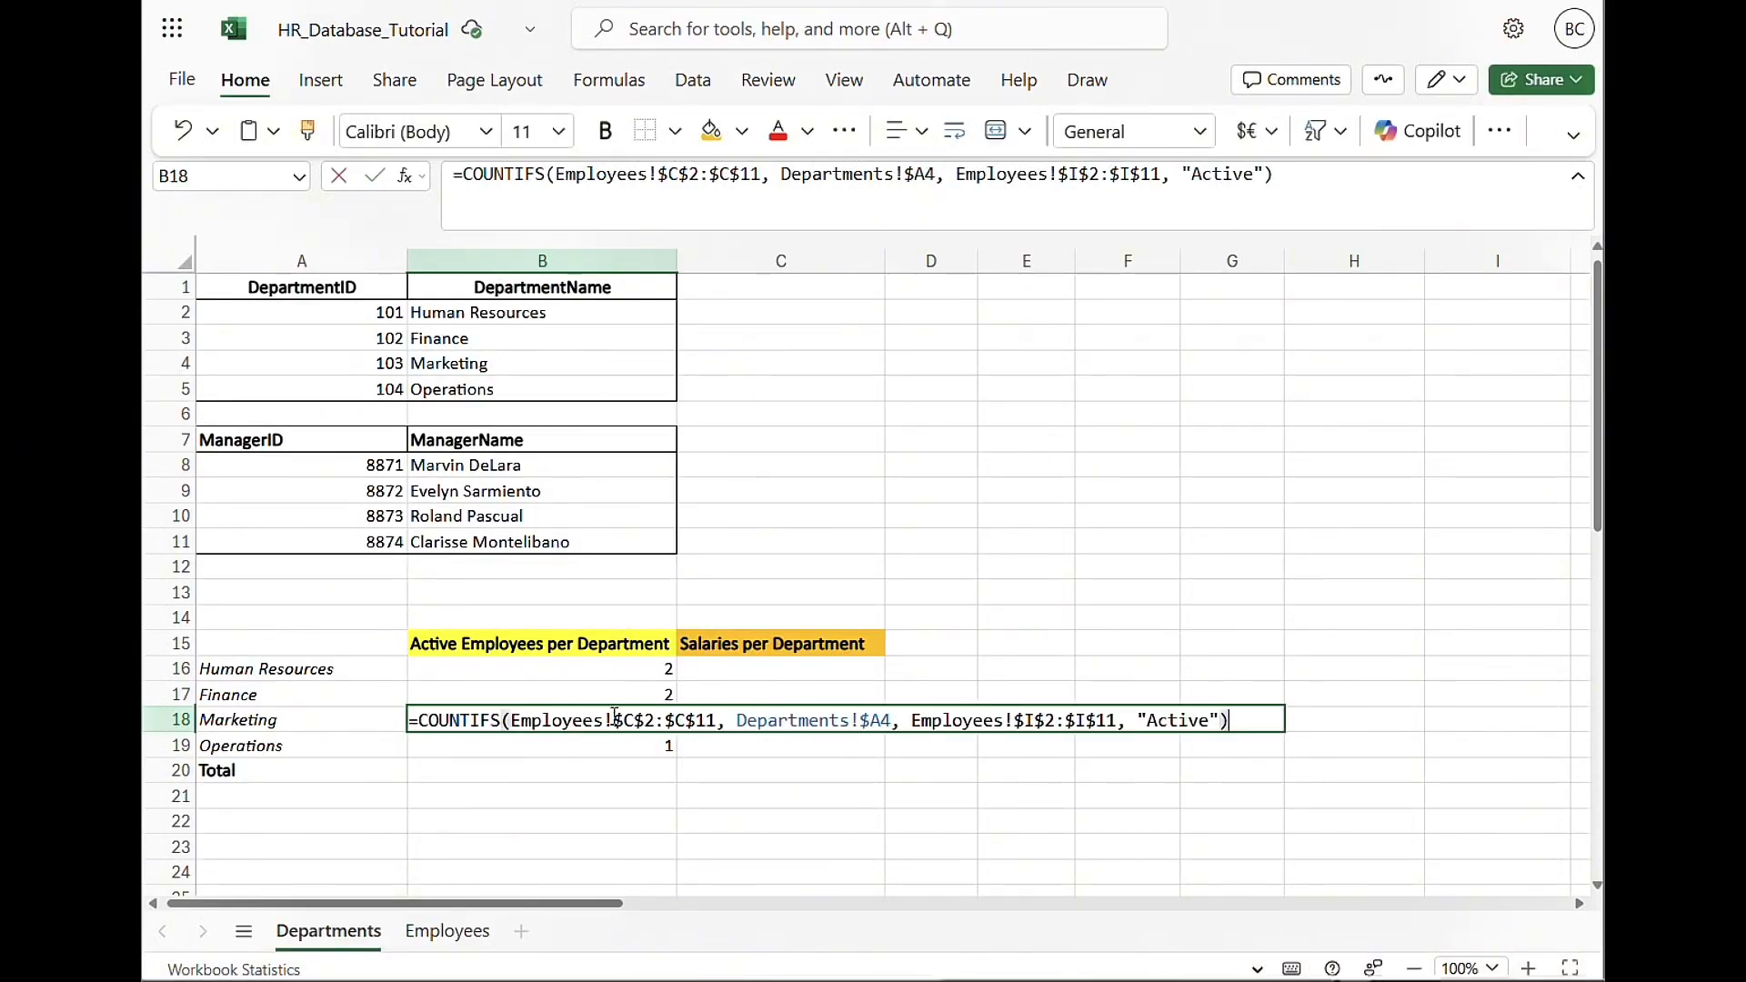
key("Return")
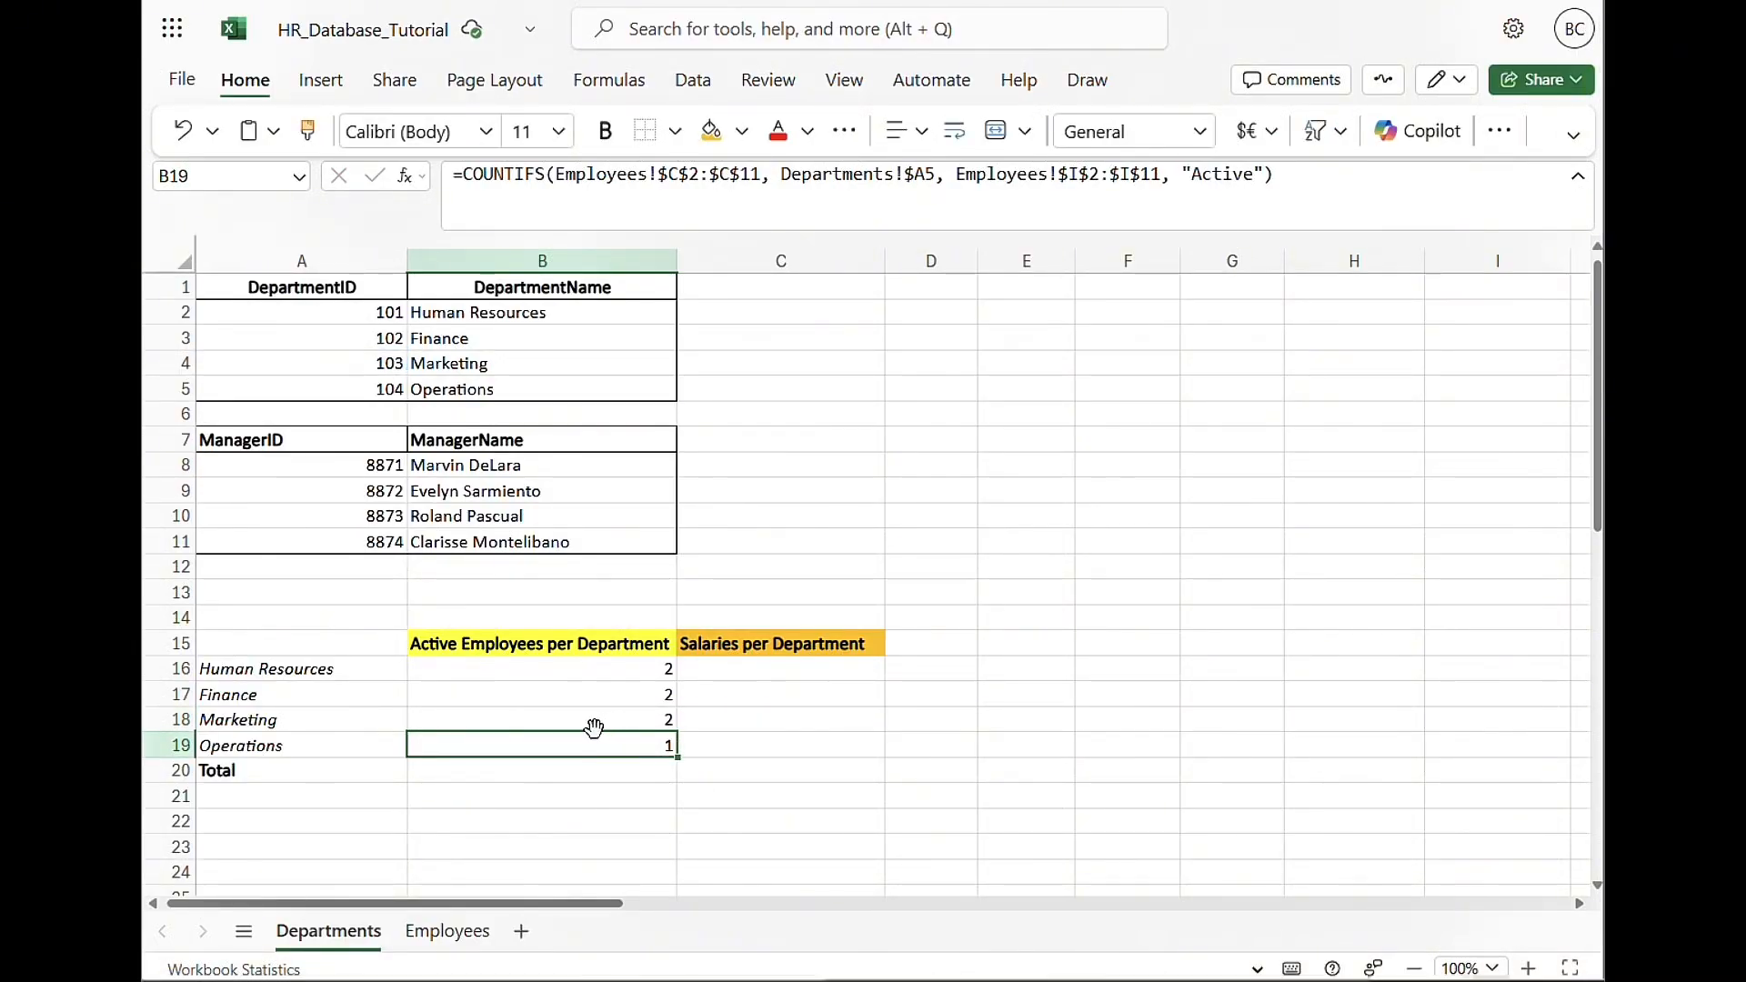
double_click(575, 746)
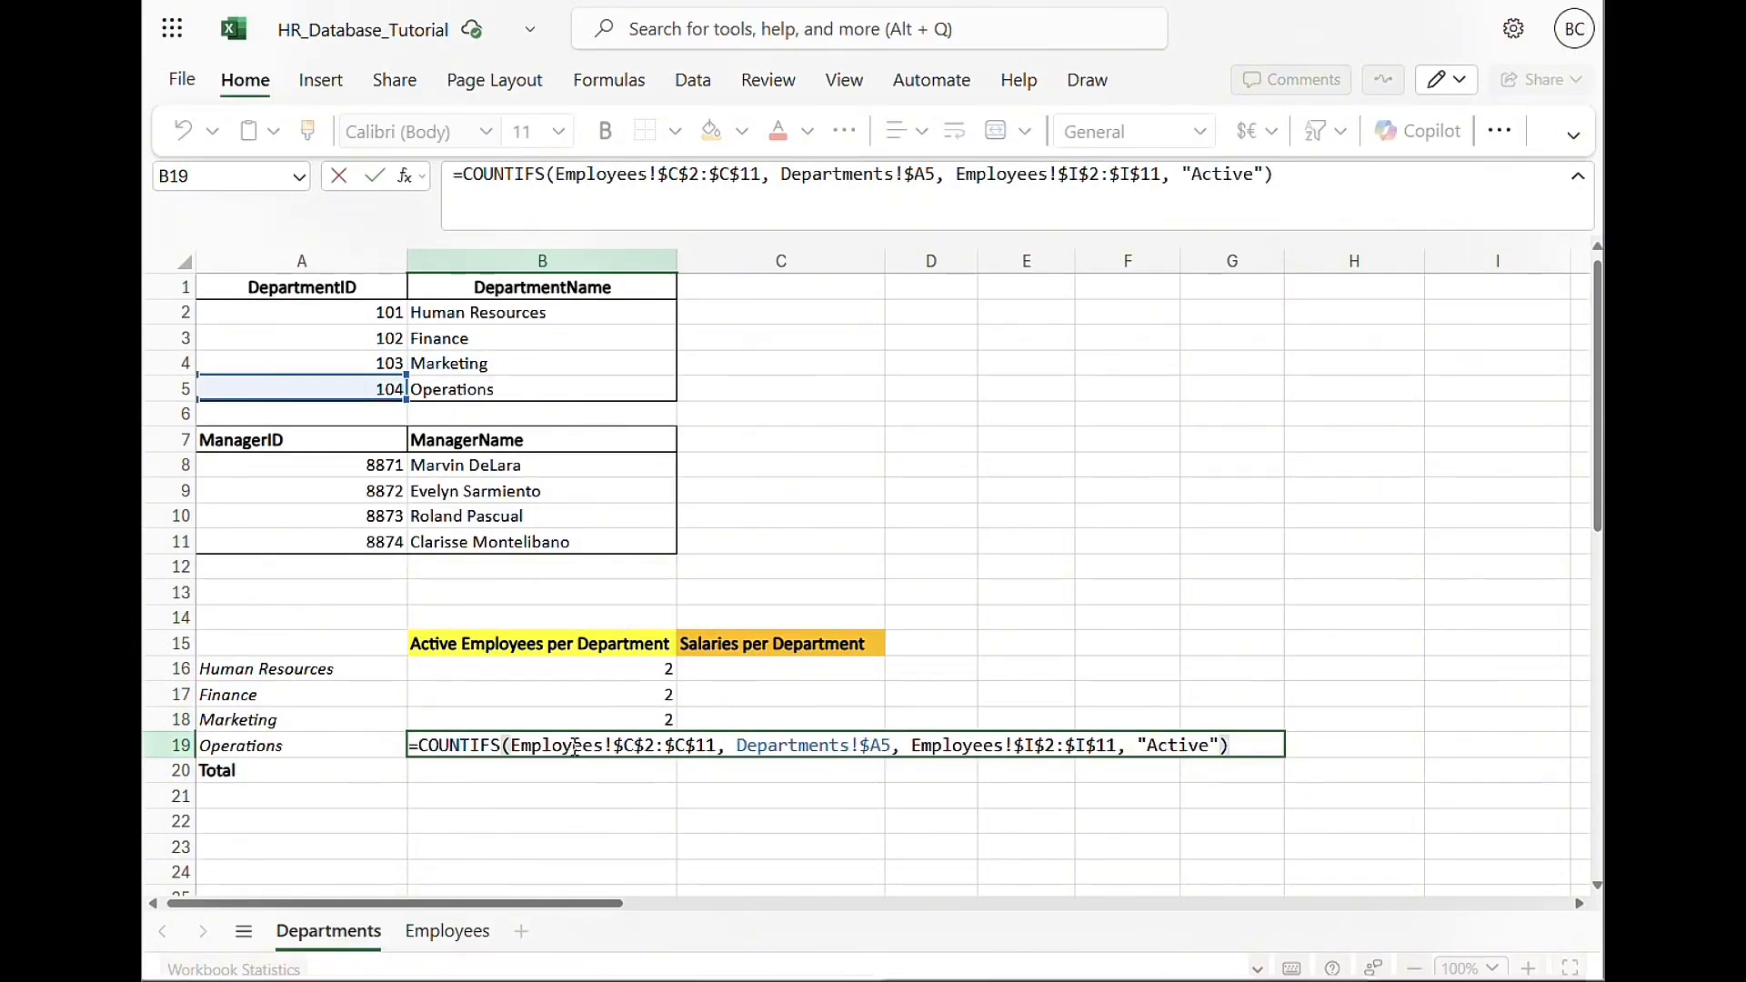
key("Return")
left_click(719, 779)
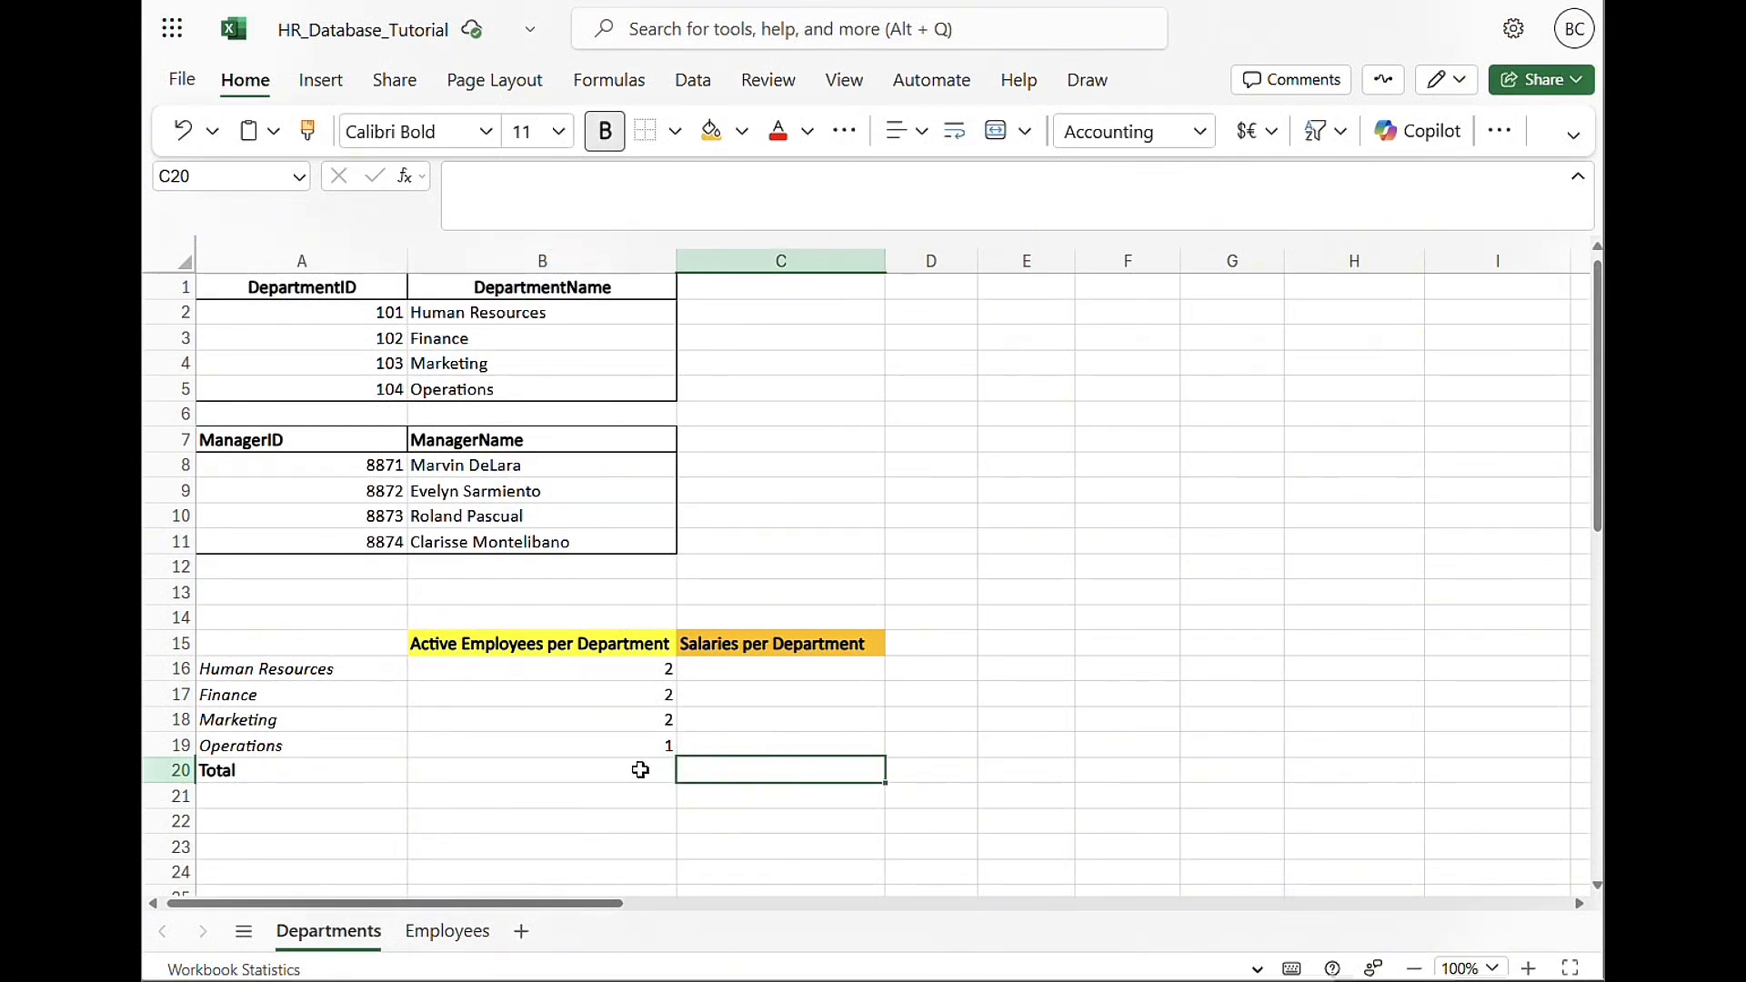
Begin a SUMIFS formula in cell C16 for the Human Resources salaries
left_click(750, 669)
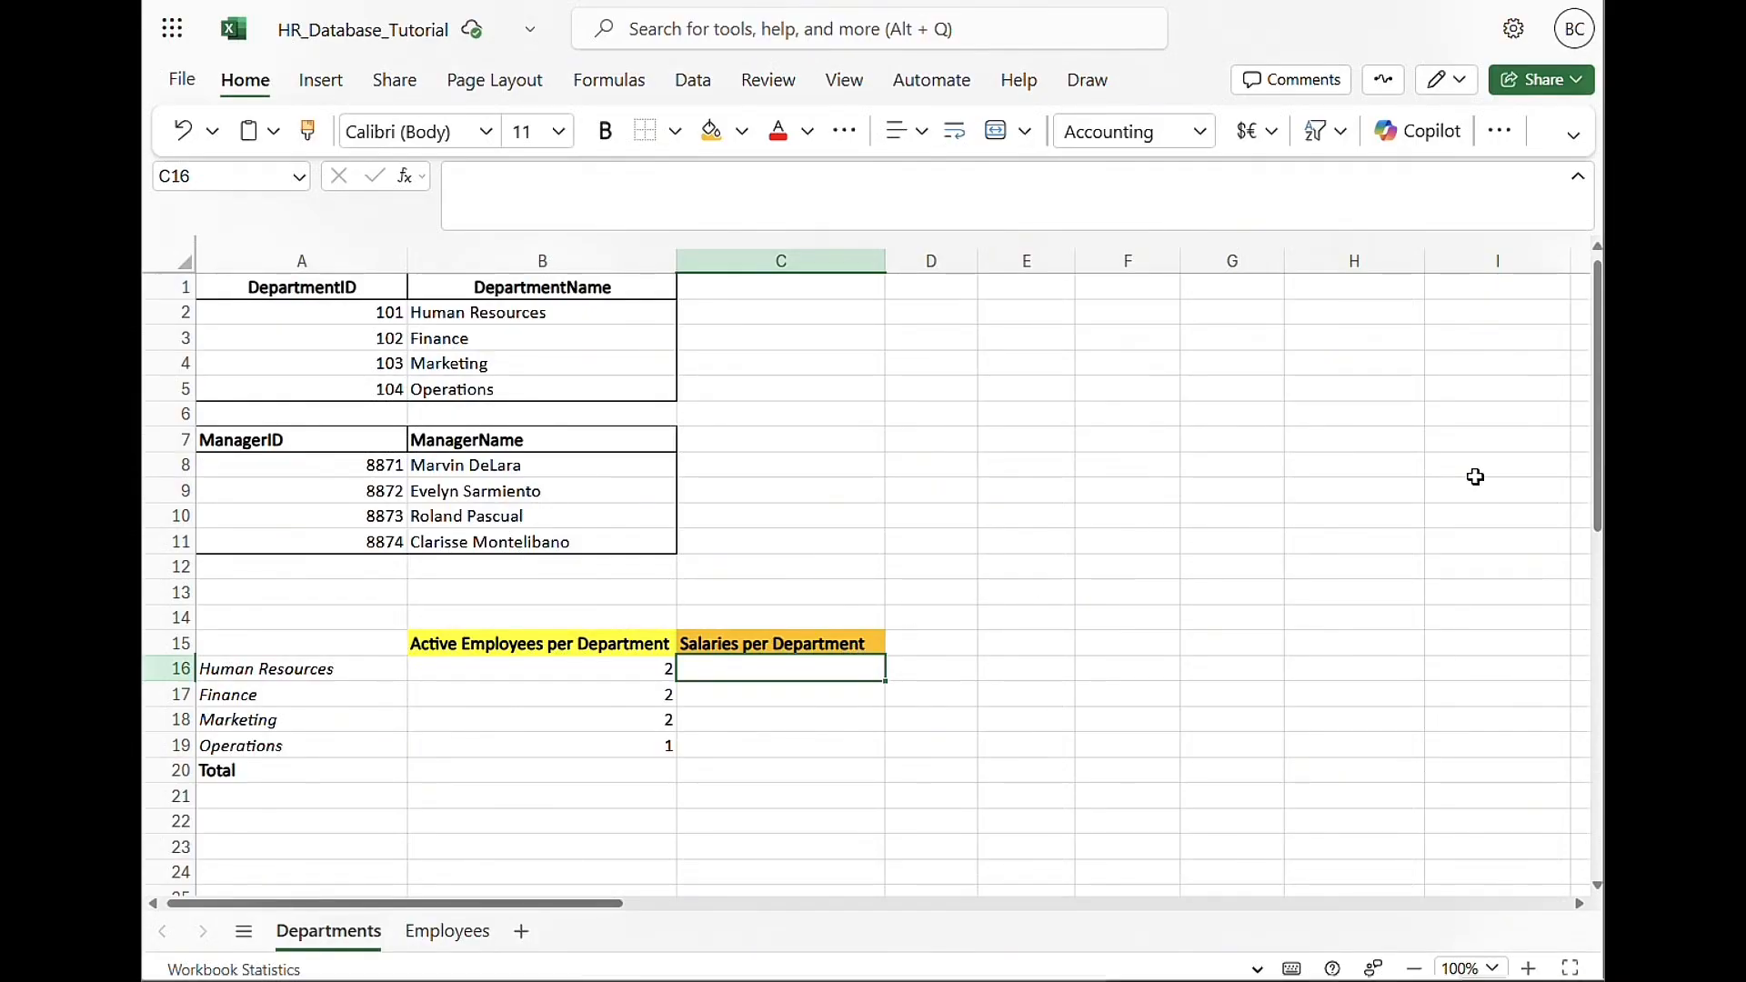
left_click(1027, 625)
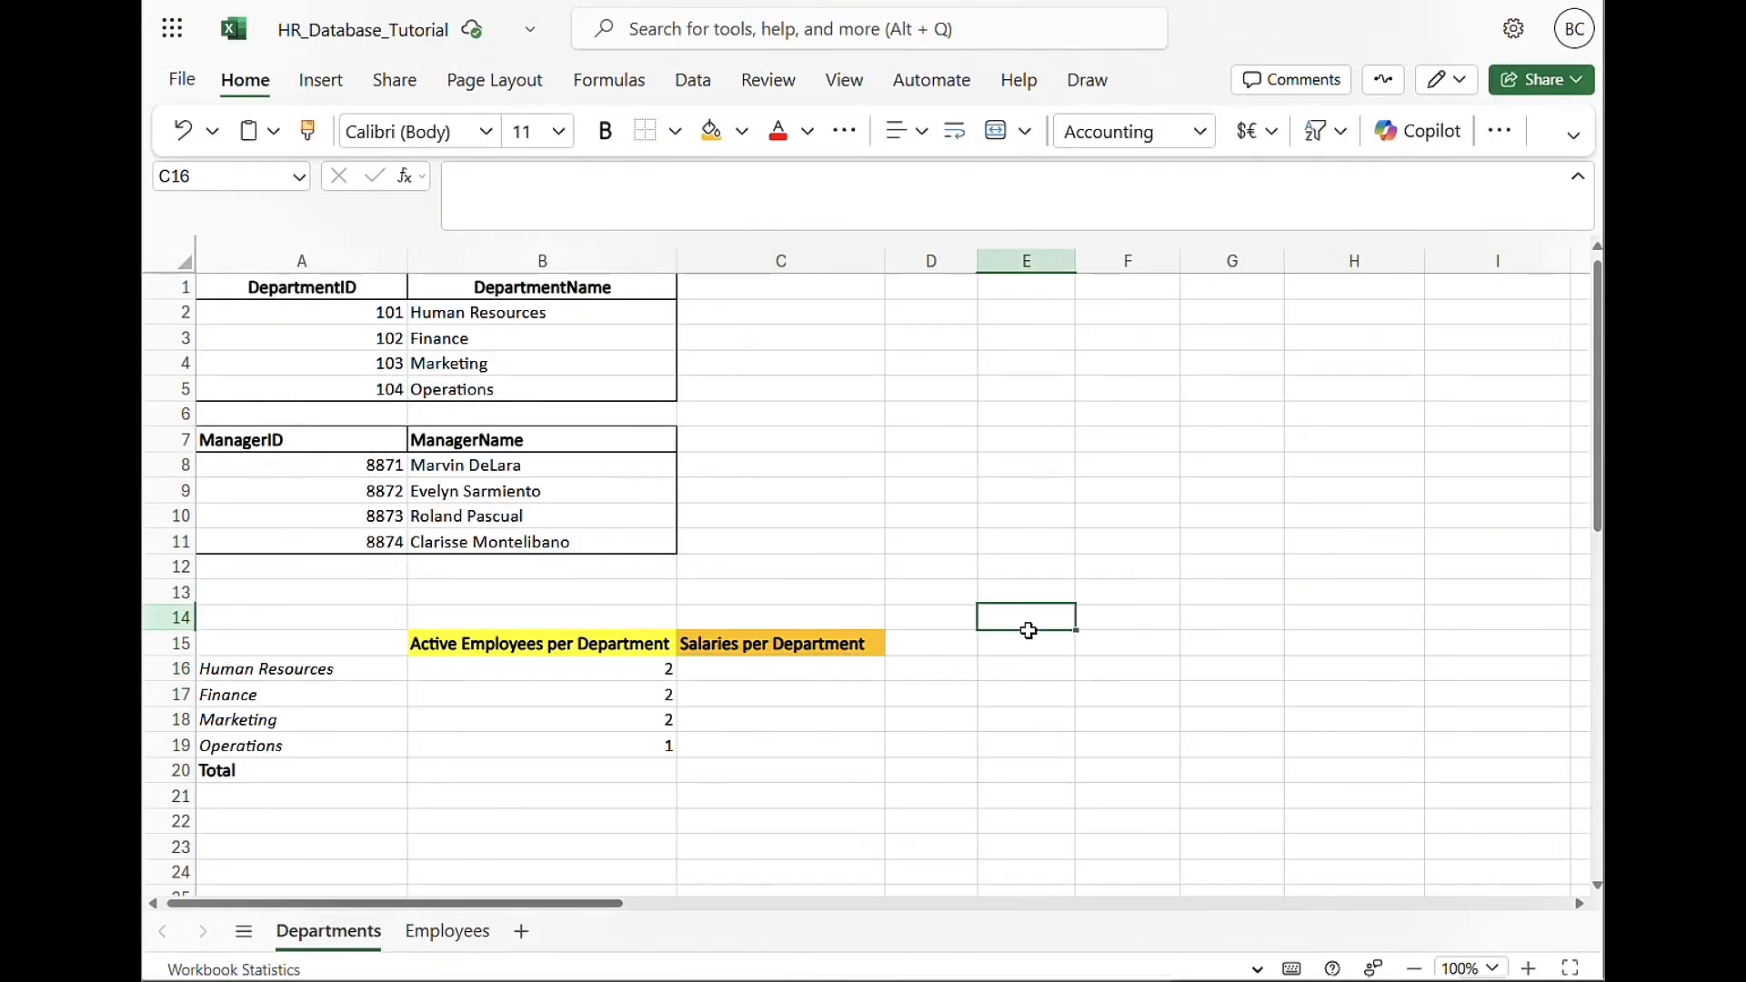
left_click(782, 671)
left_click(655, 187)
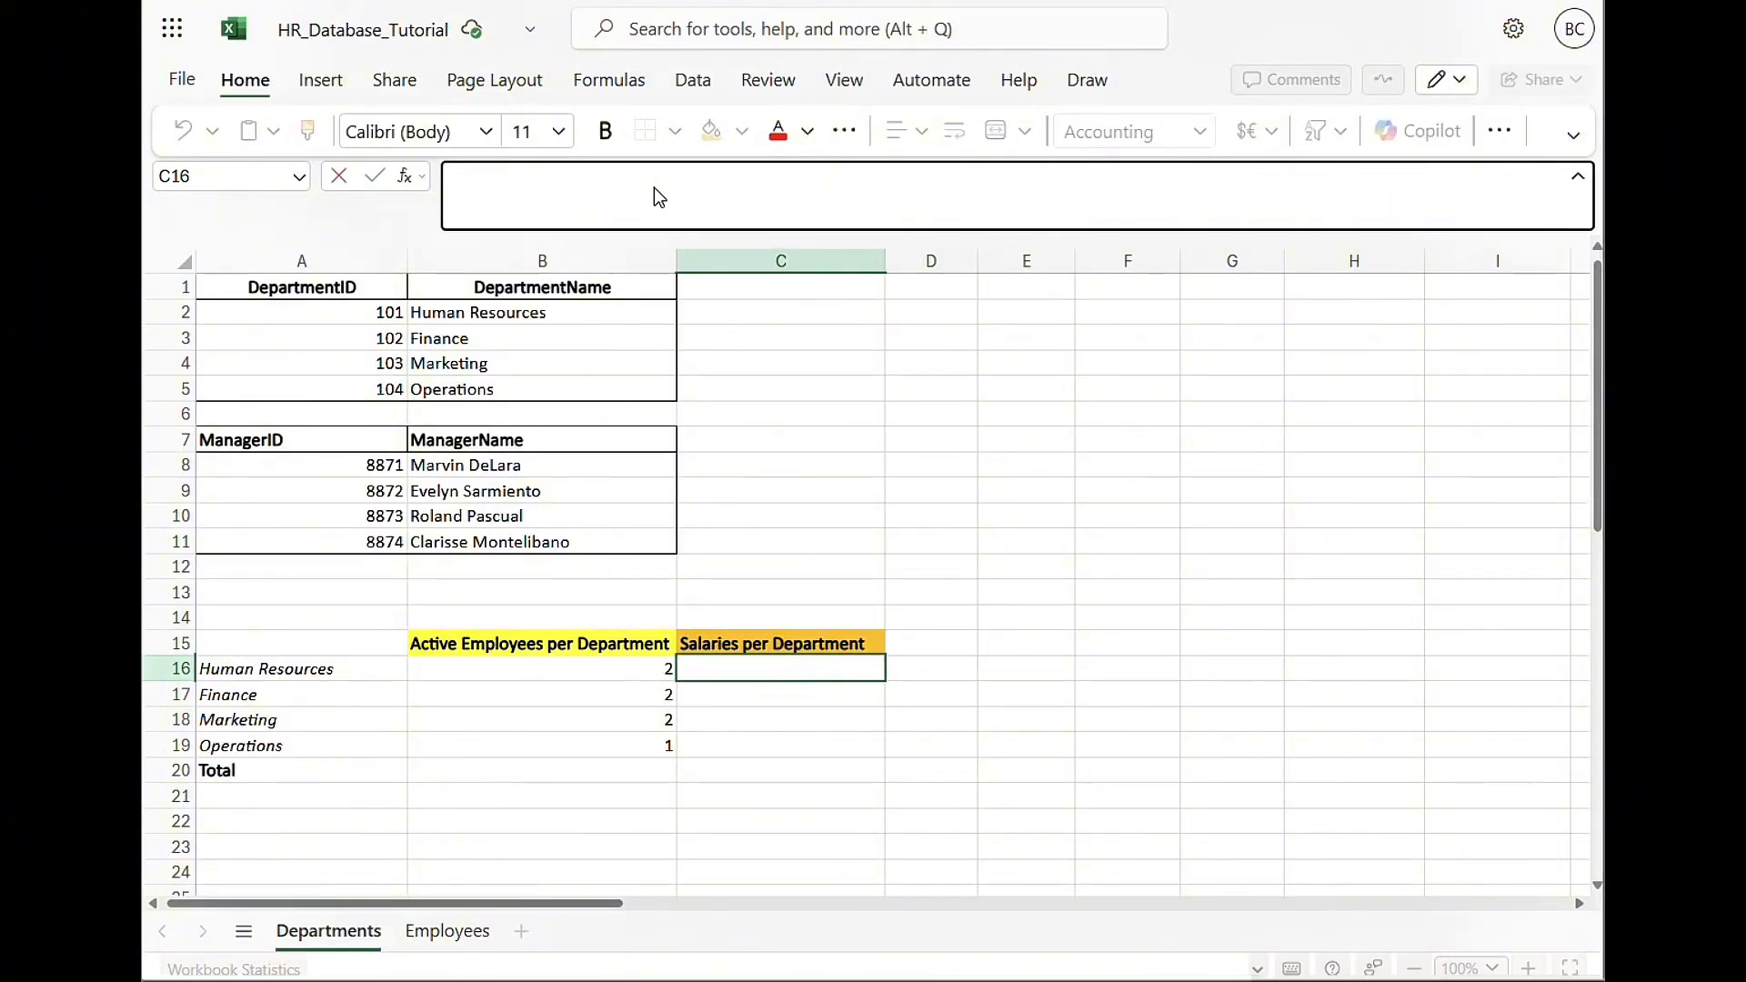
type("+Su")
key("BackSpace")
key("BackSpace")
key("BackSpace")
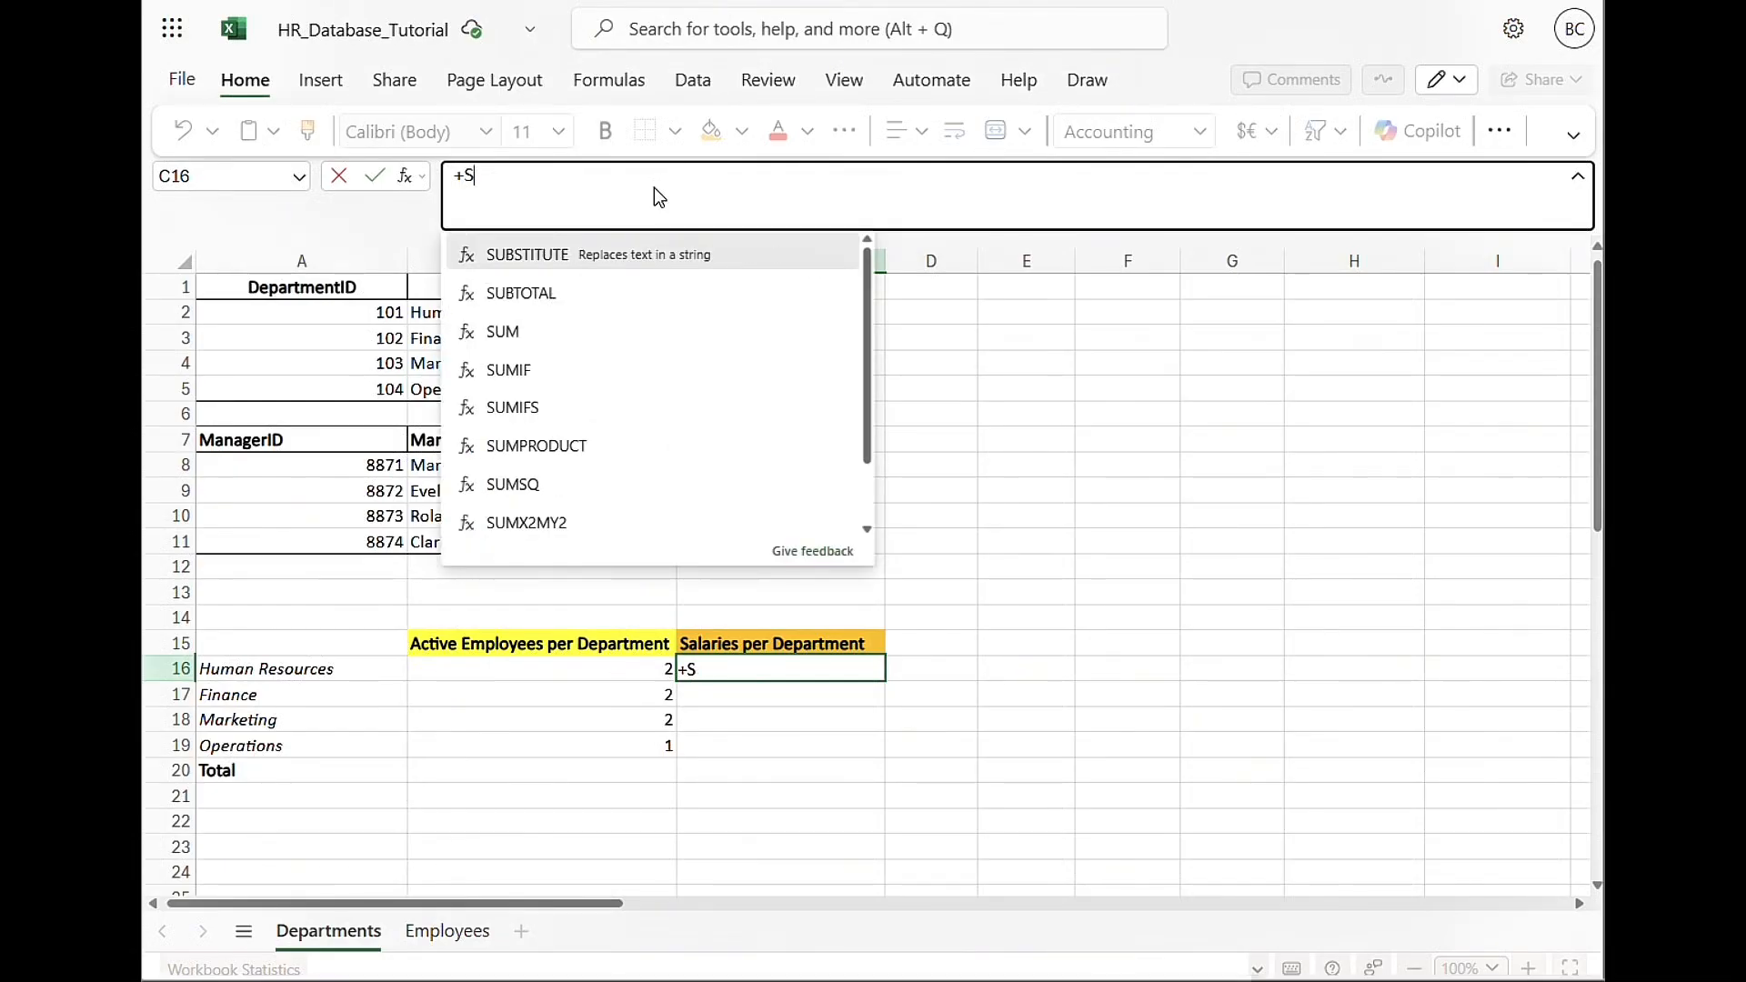
type("=")
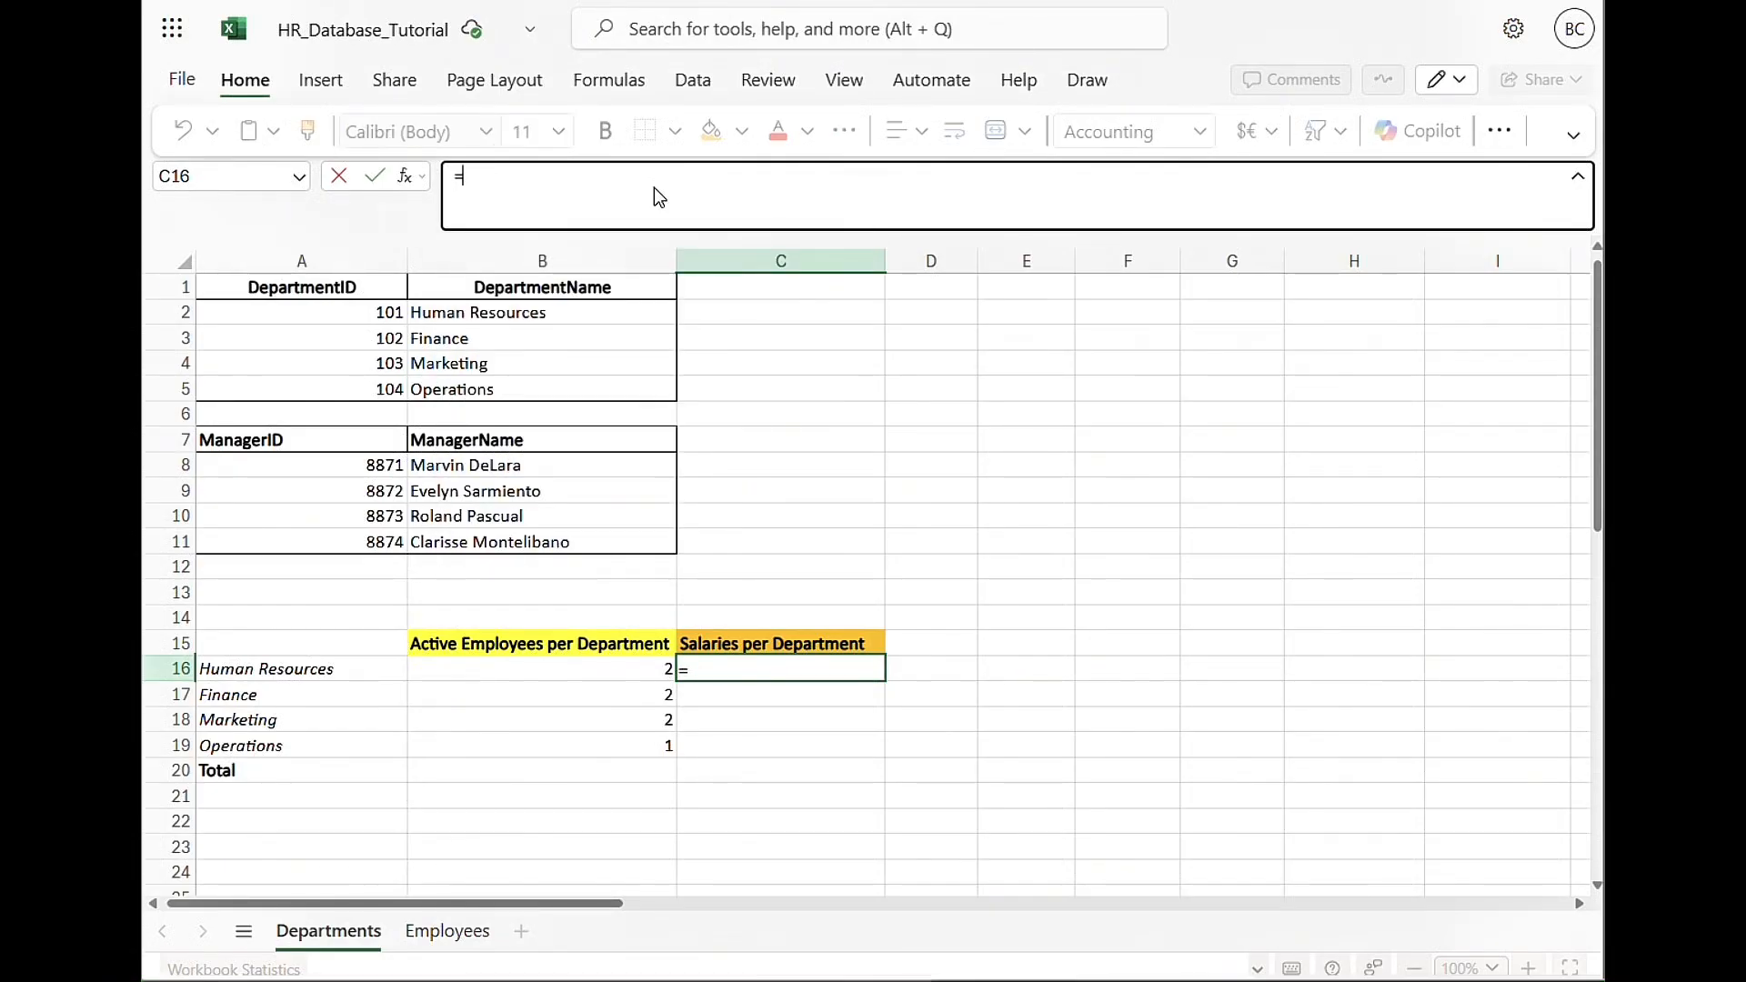
type("SUMIFS(")
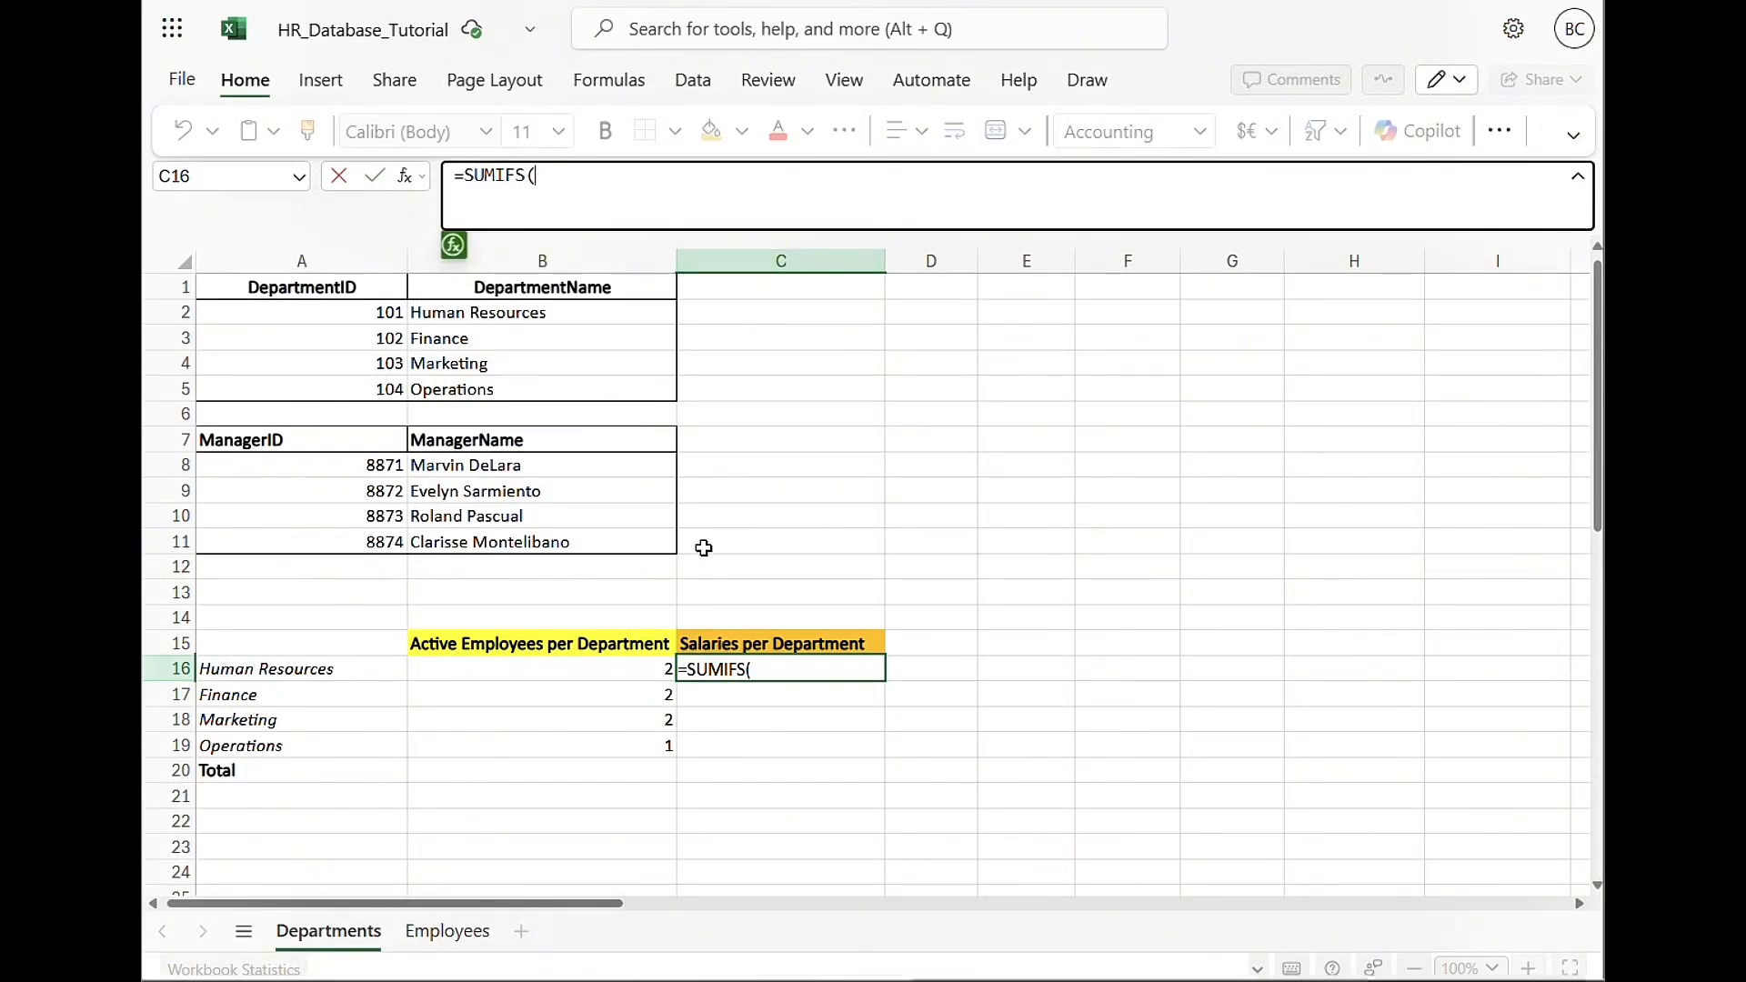
Add the Salary cells on the Employees sheet as the SUMIFS sum range, made absolute as $G$2:$G$11
left_click(445, 930)
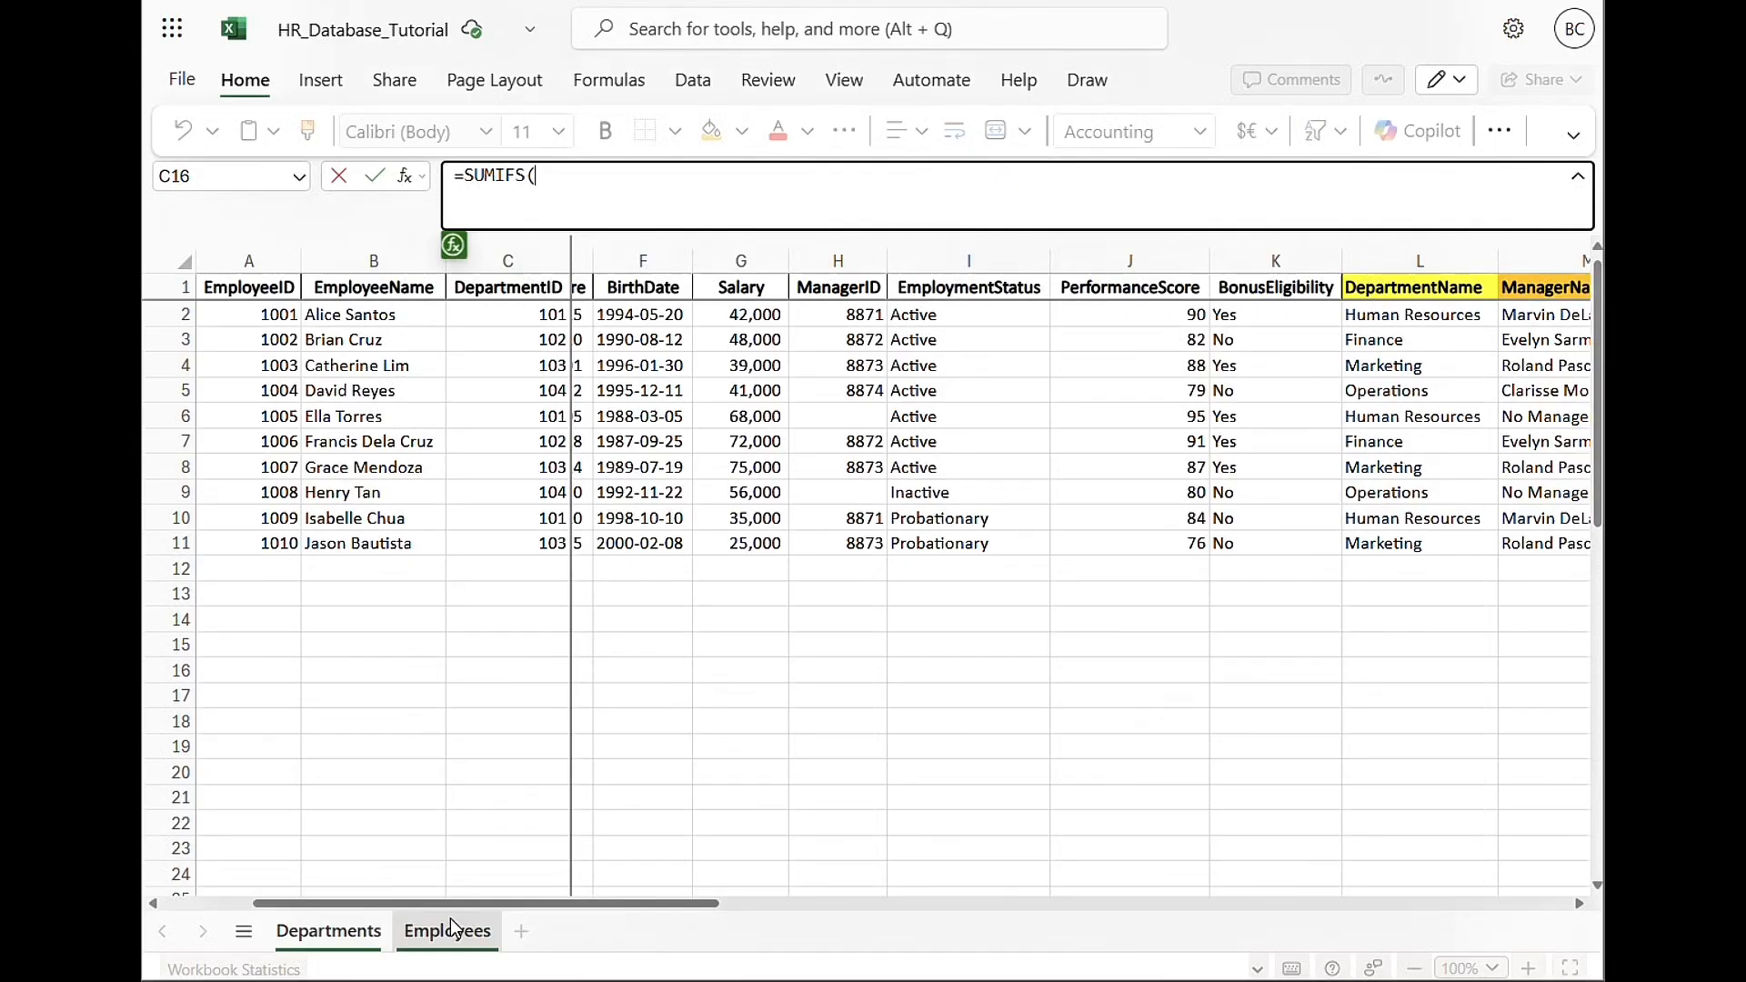
scroll(1027, 421, "left", 3)
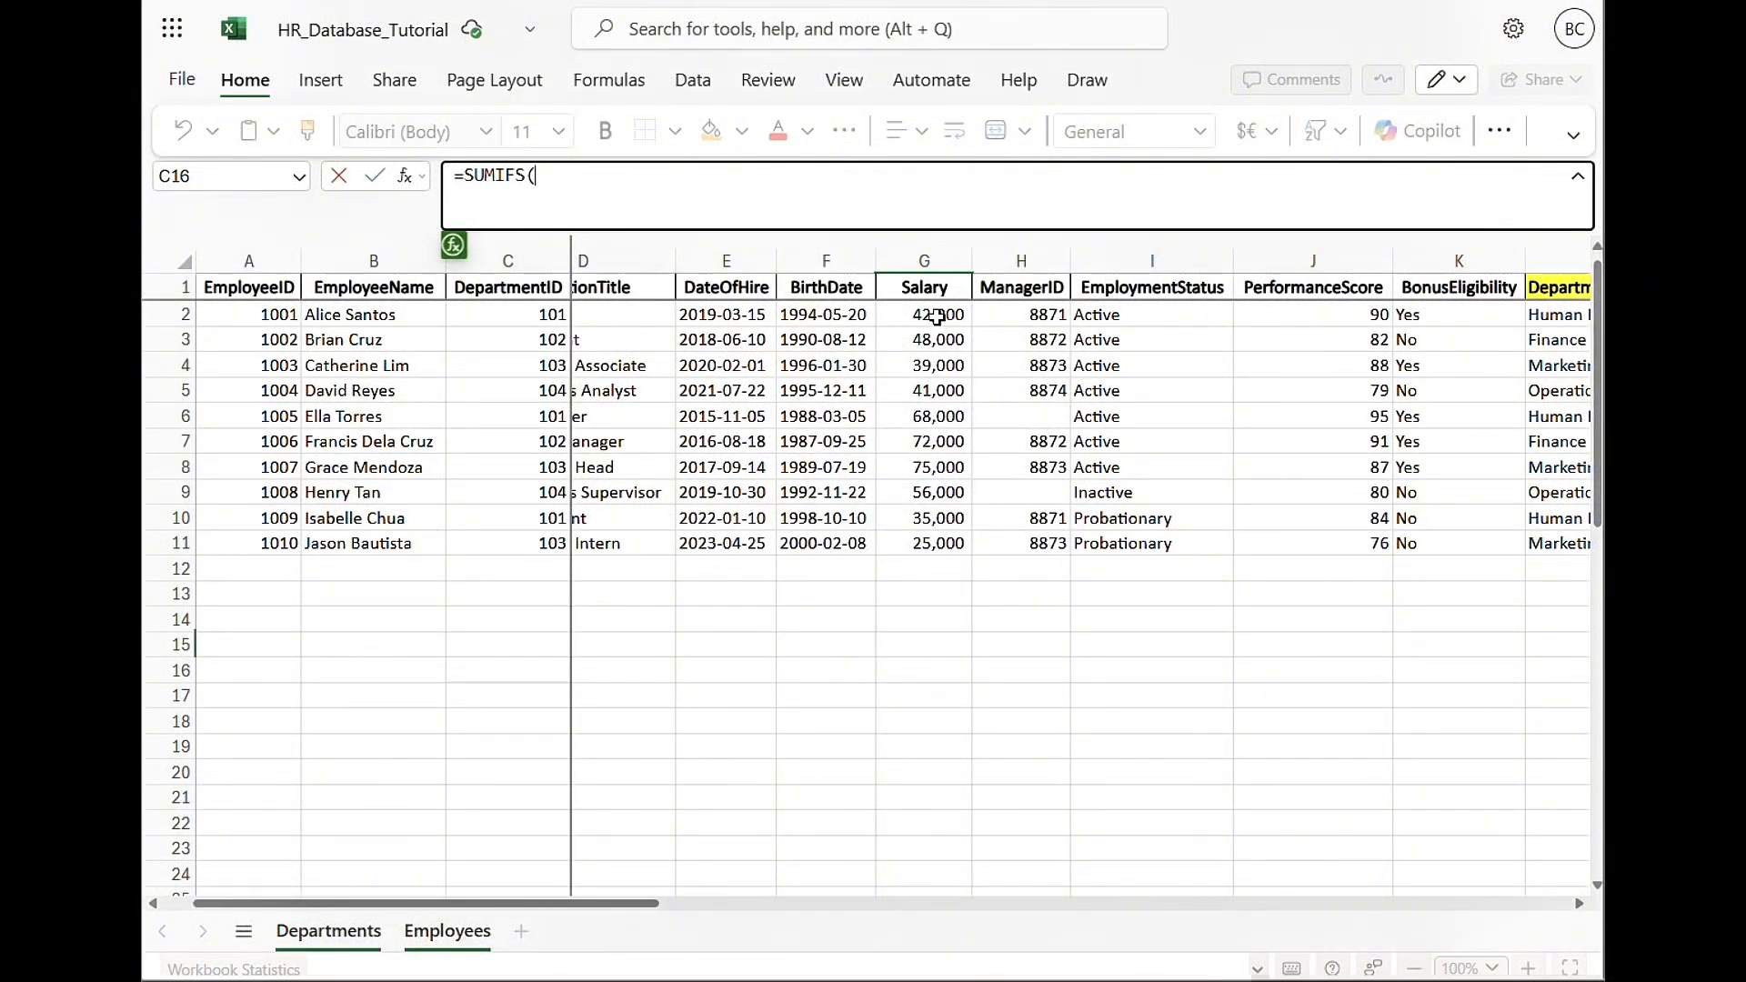
left_click_drag(937, 316, 934, 542)
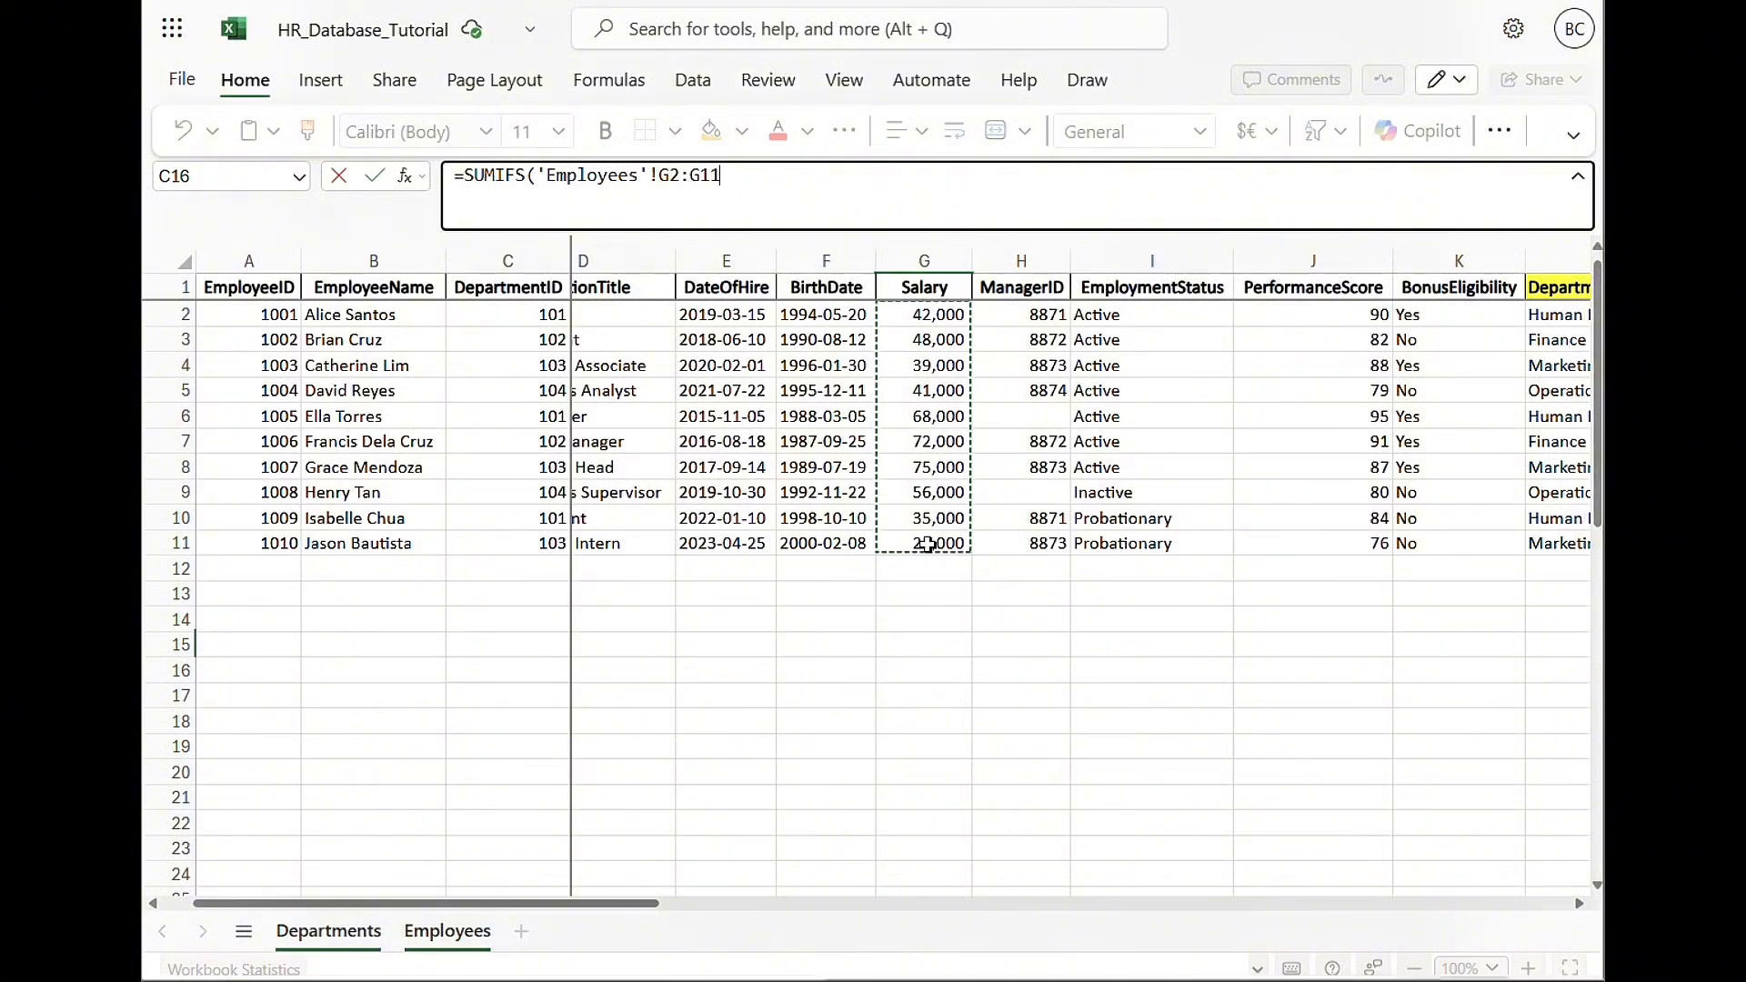
left_click_drag(721, 176, 661, 185)
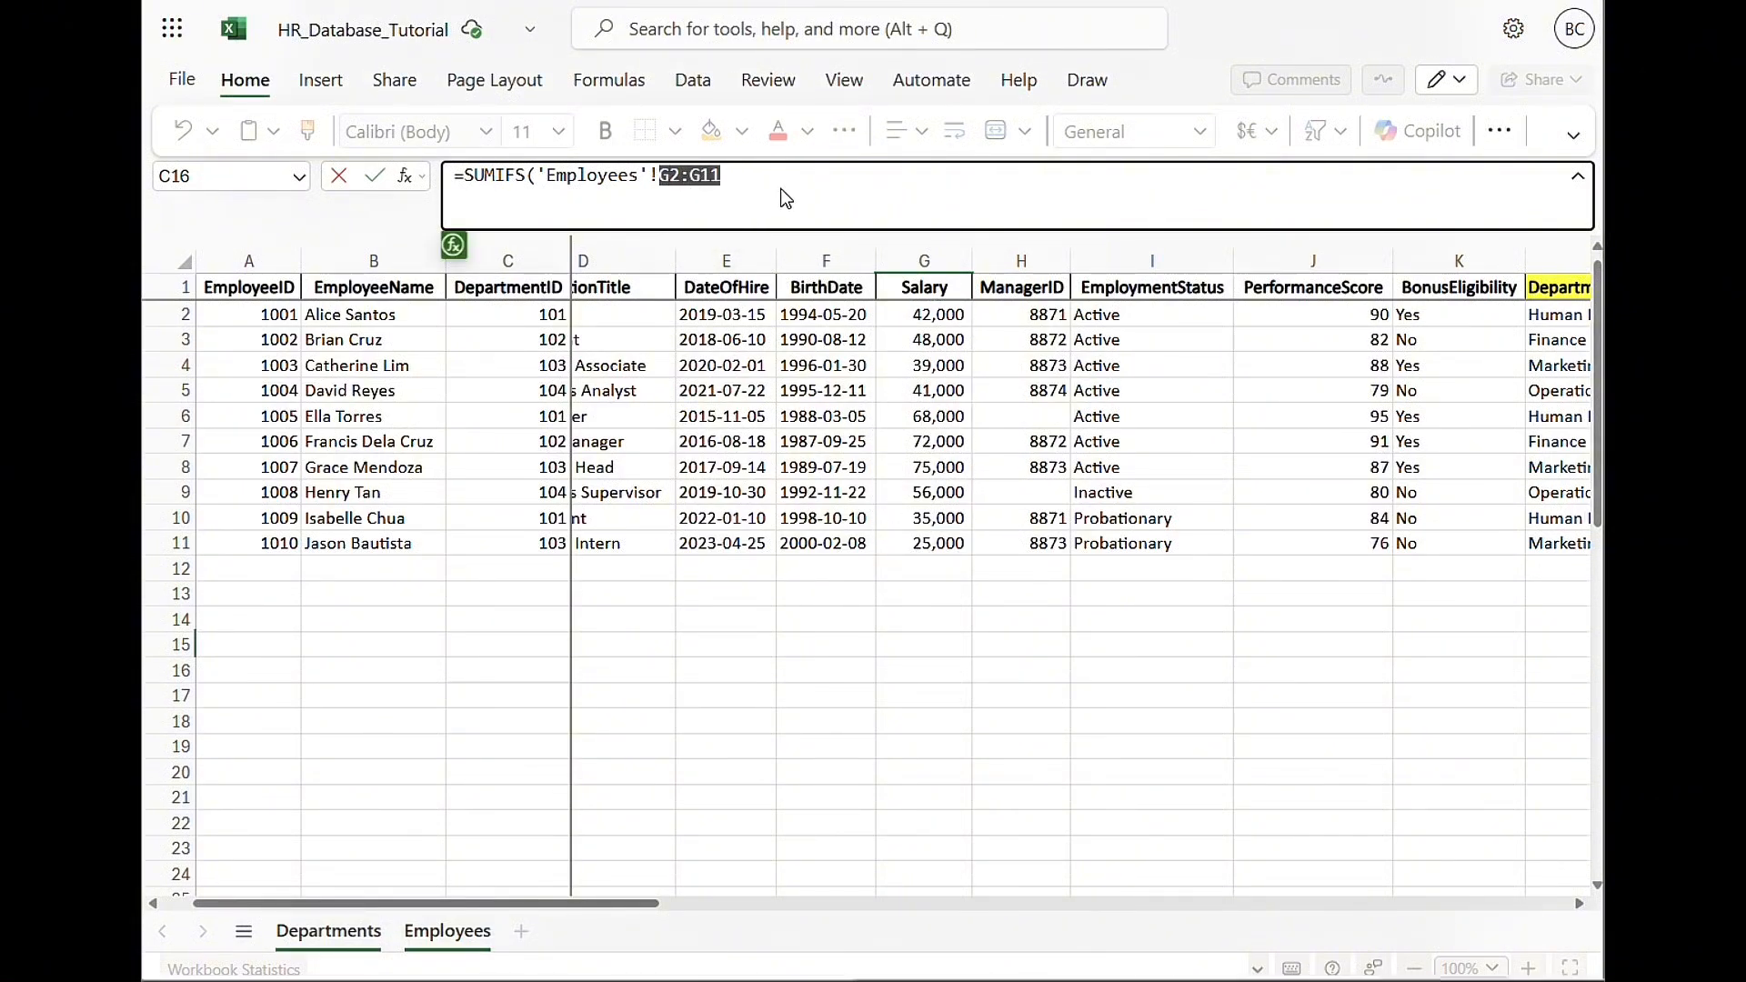
key("F4")
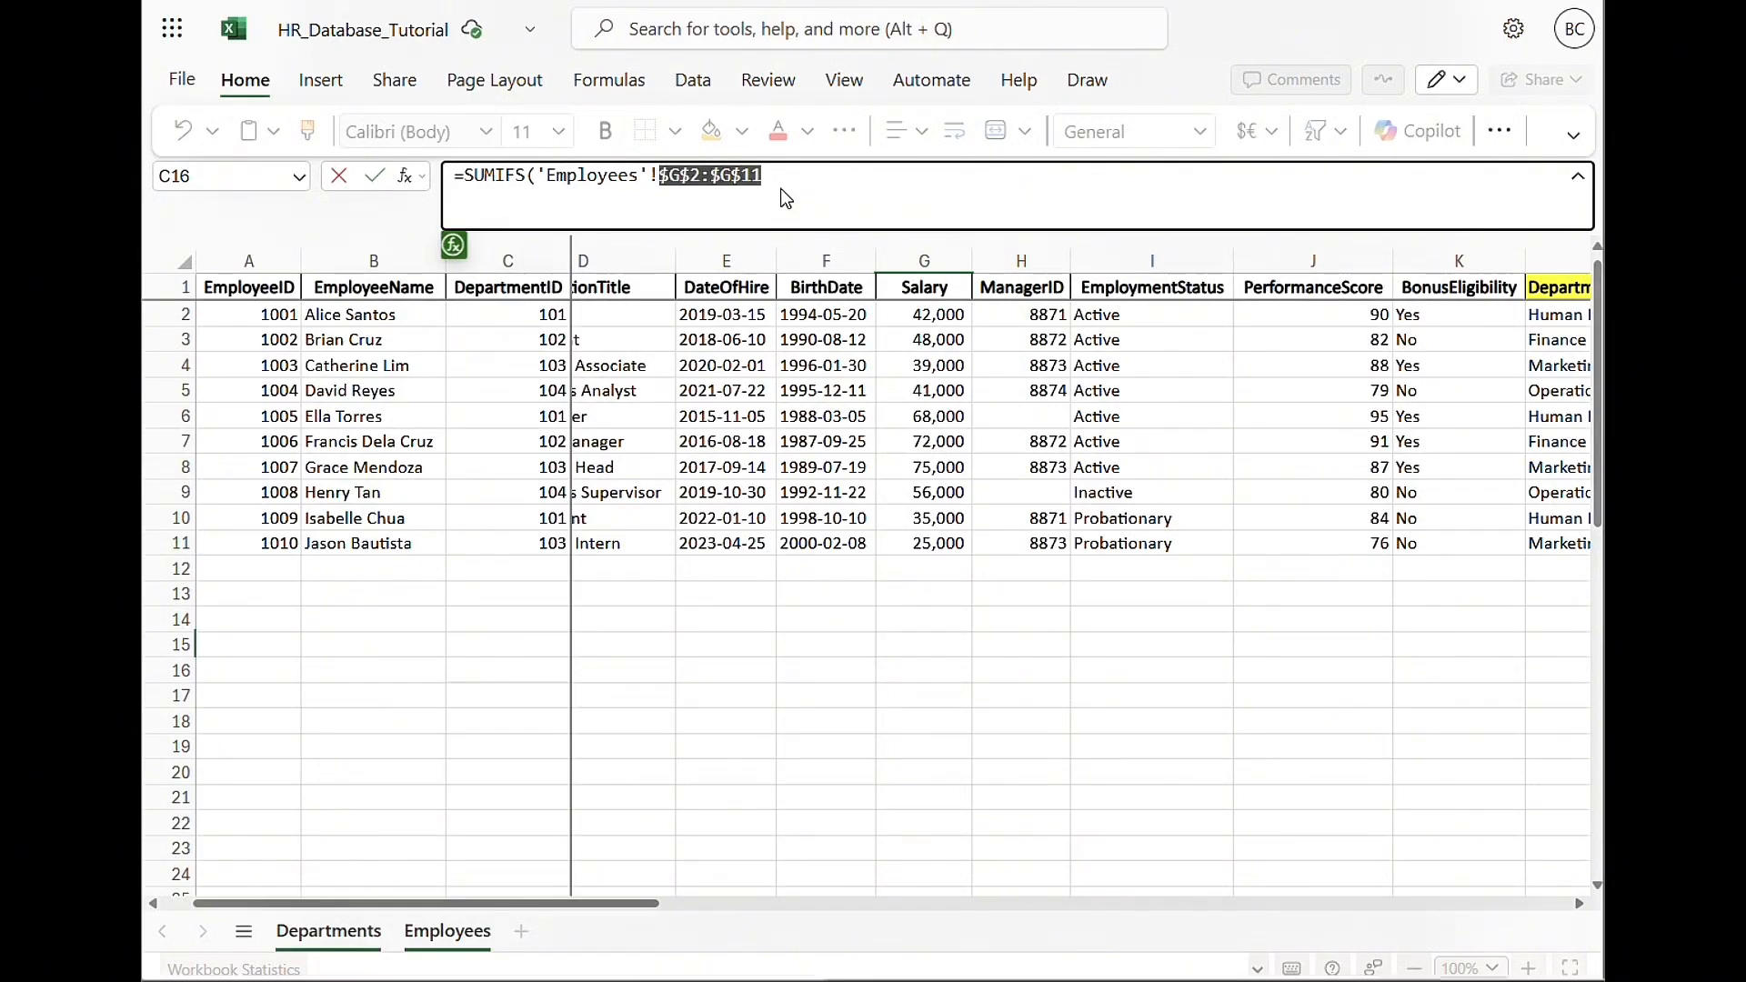
left_click(774, 175)
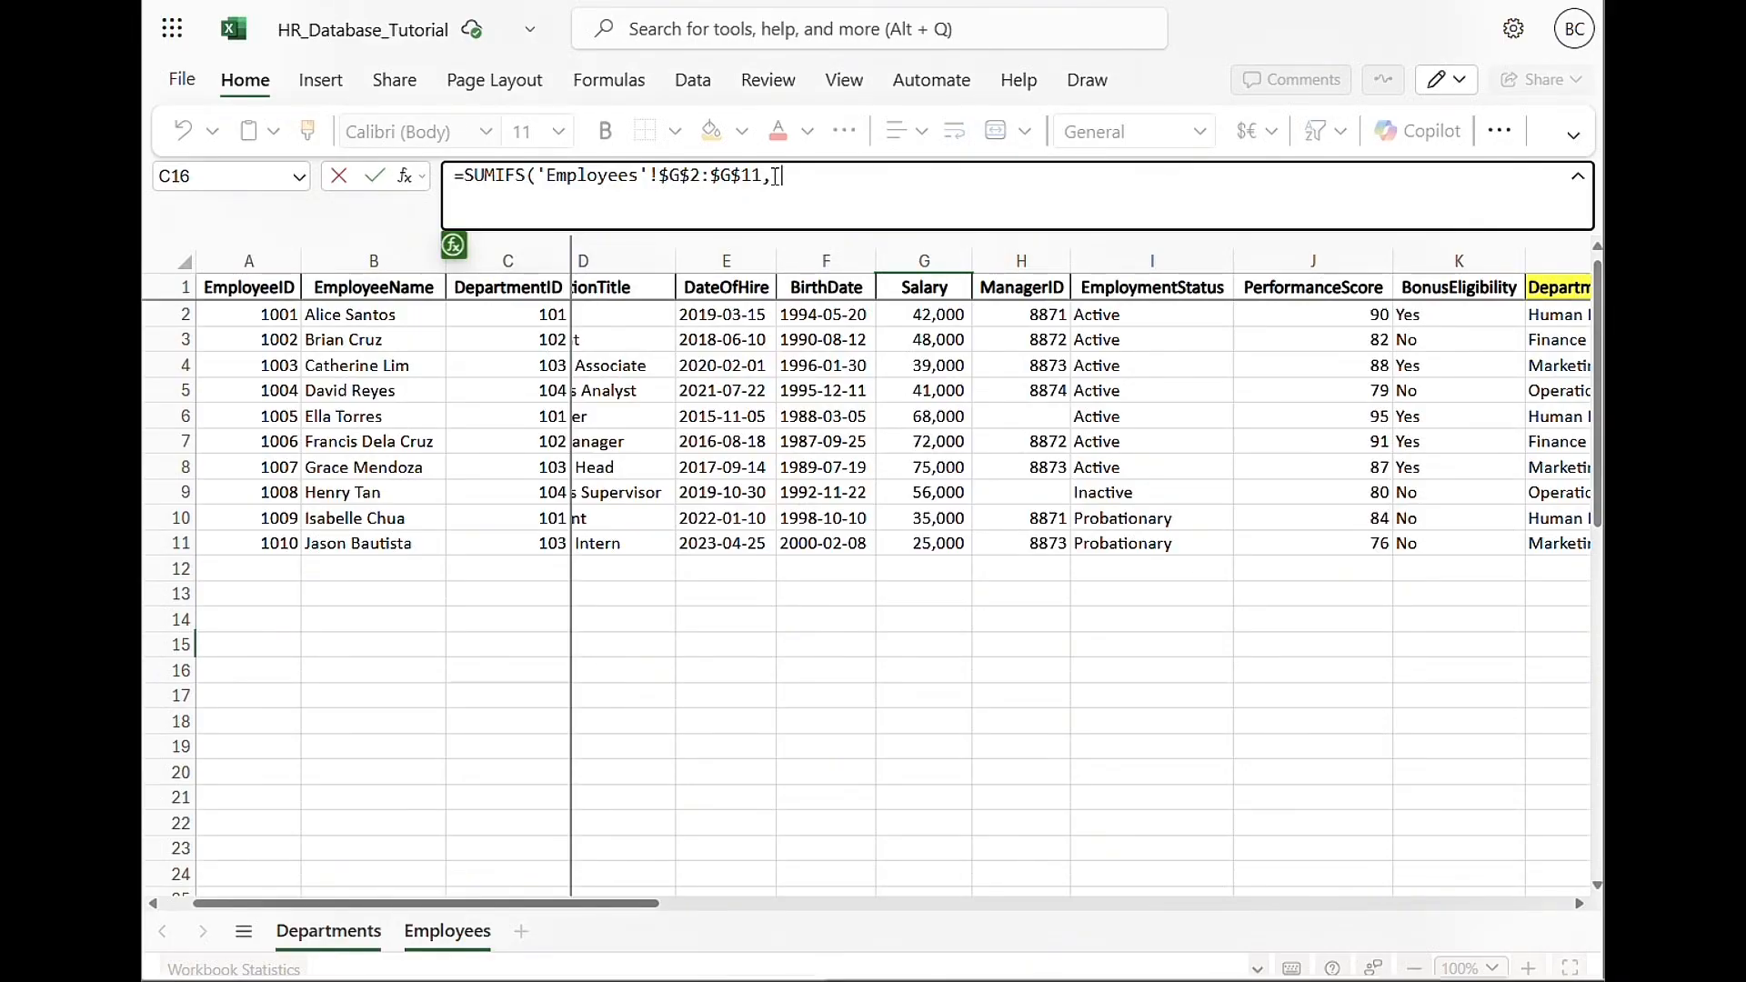
type(",")
Add the DepartmentID cells on the Employees sheet as the criteria range, made absolute as $C$2:$C$11
left_click_drag(543, 313, 510, 550)
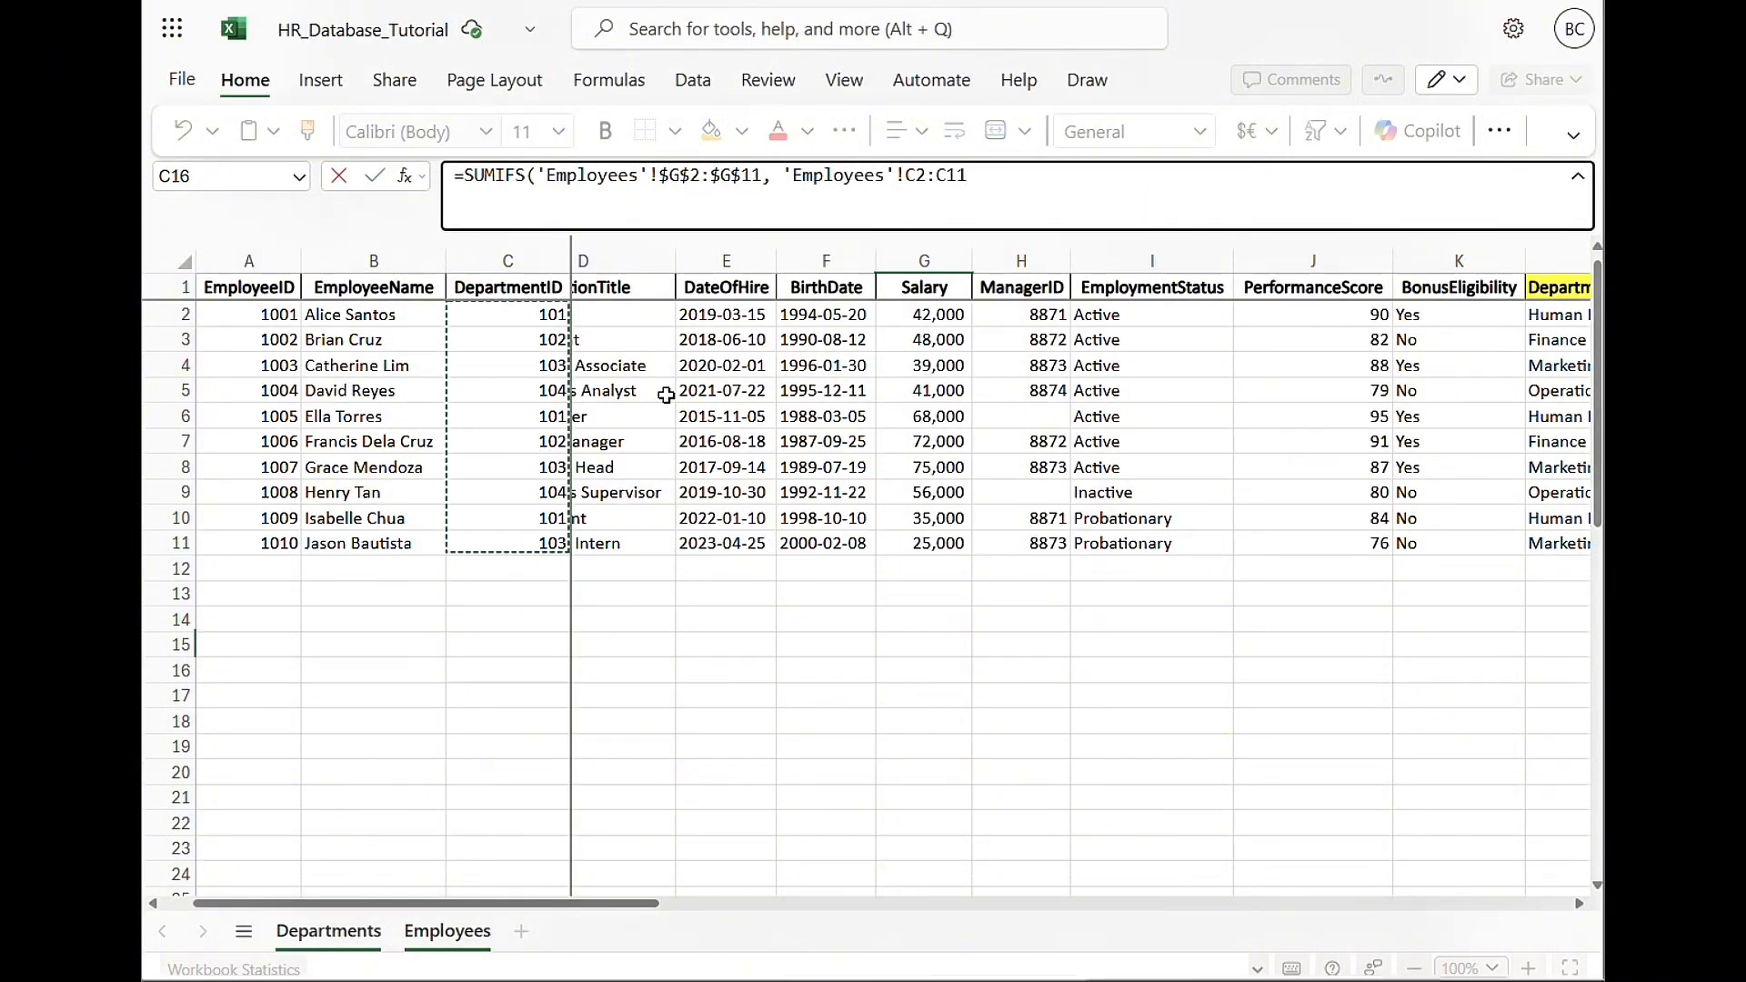
left_click_drag(969, 174, 903, 178)
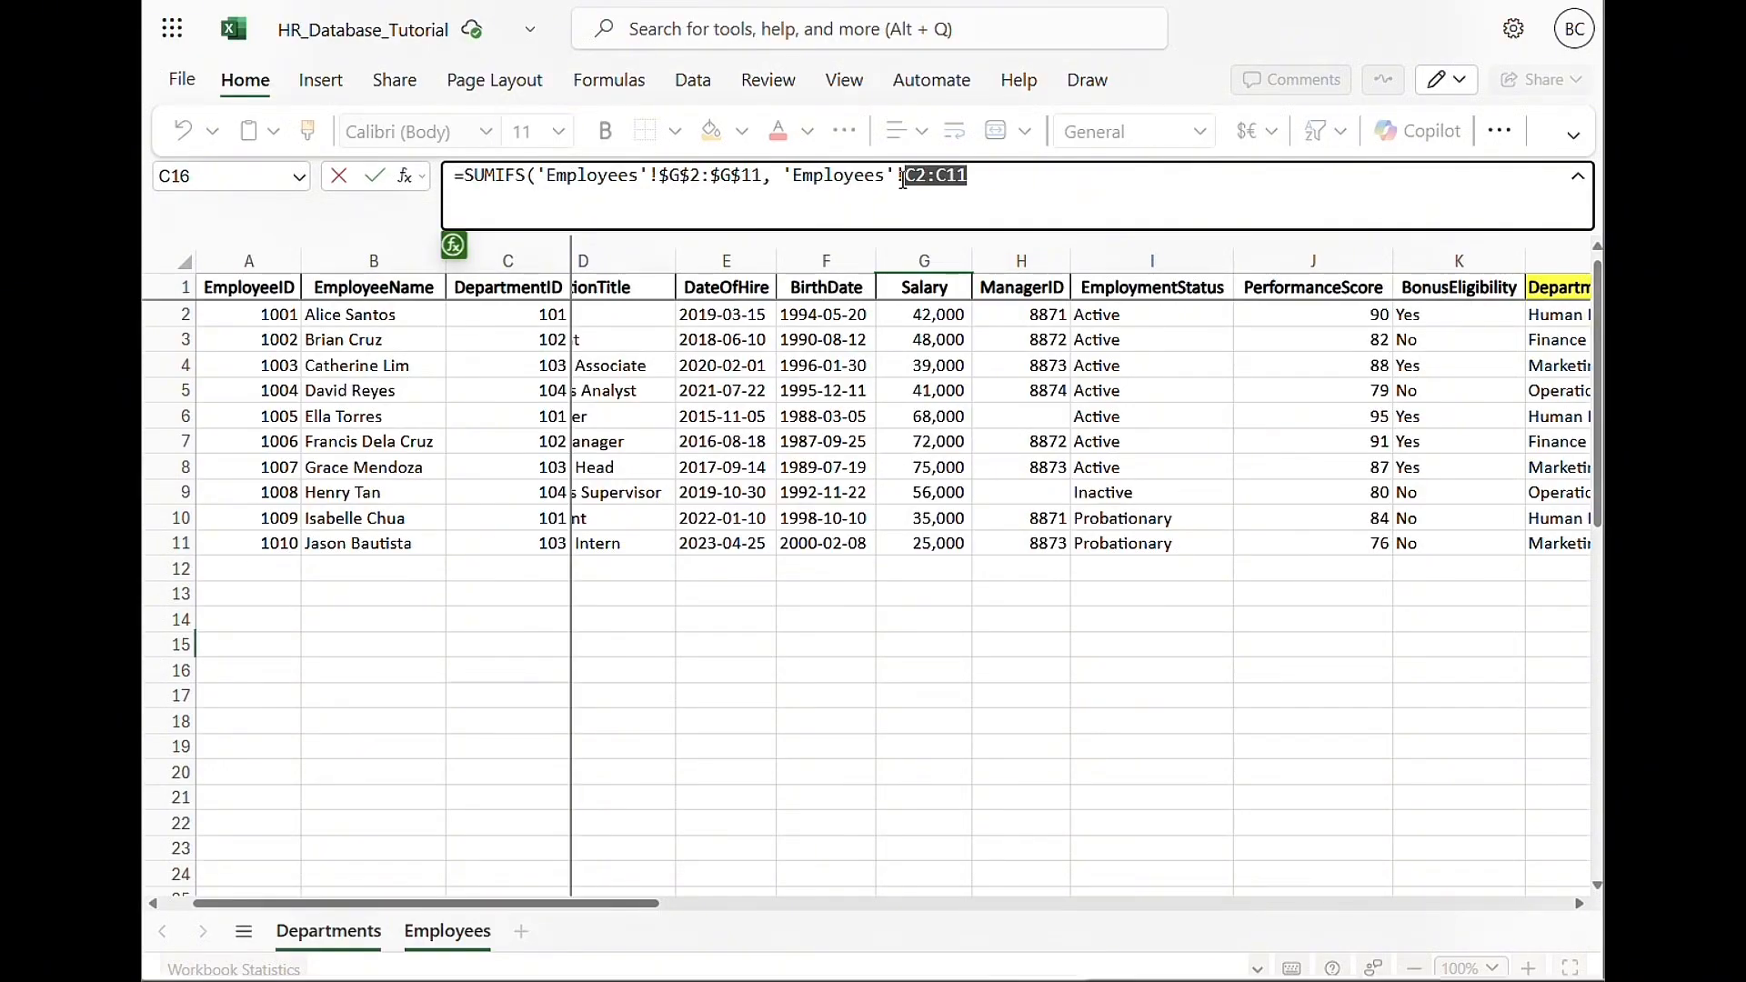
key("F4")
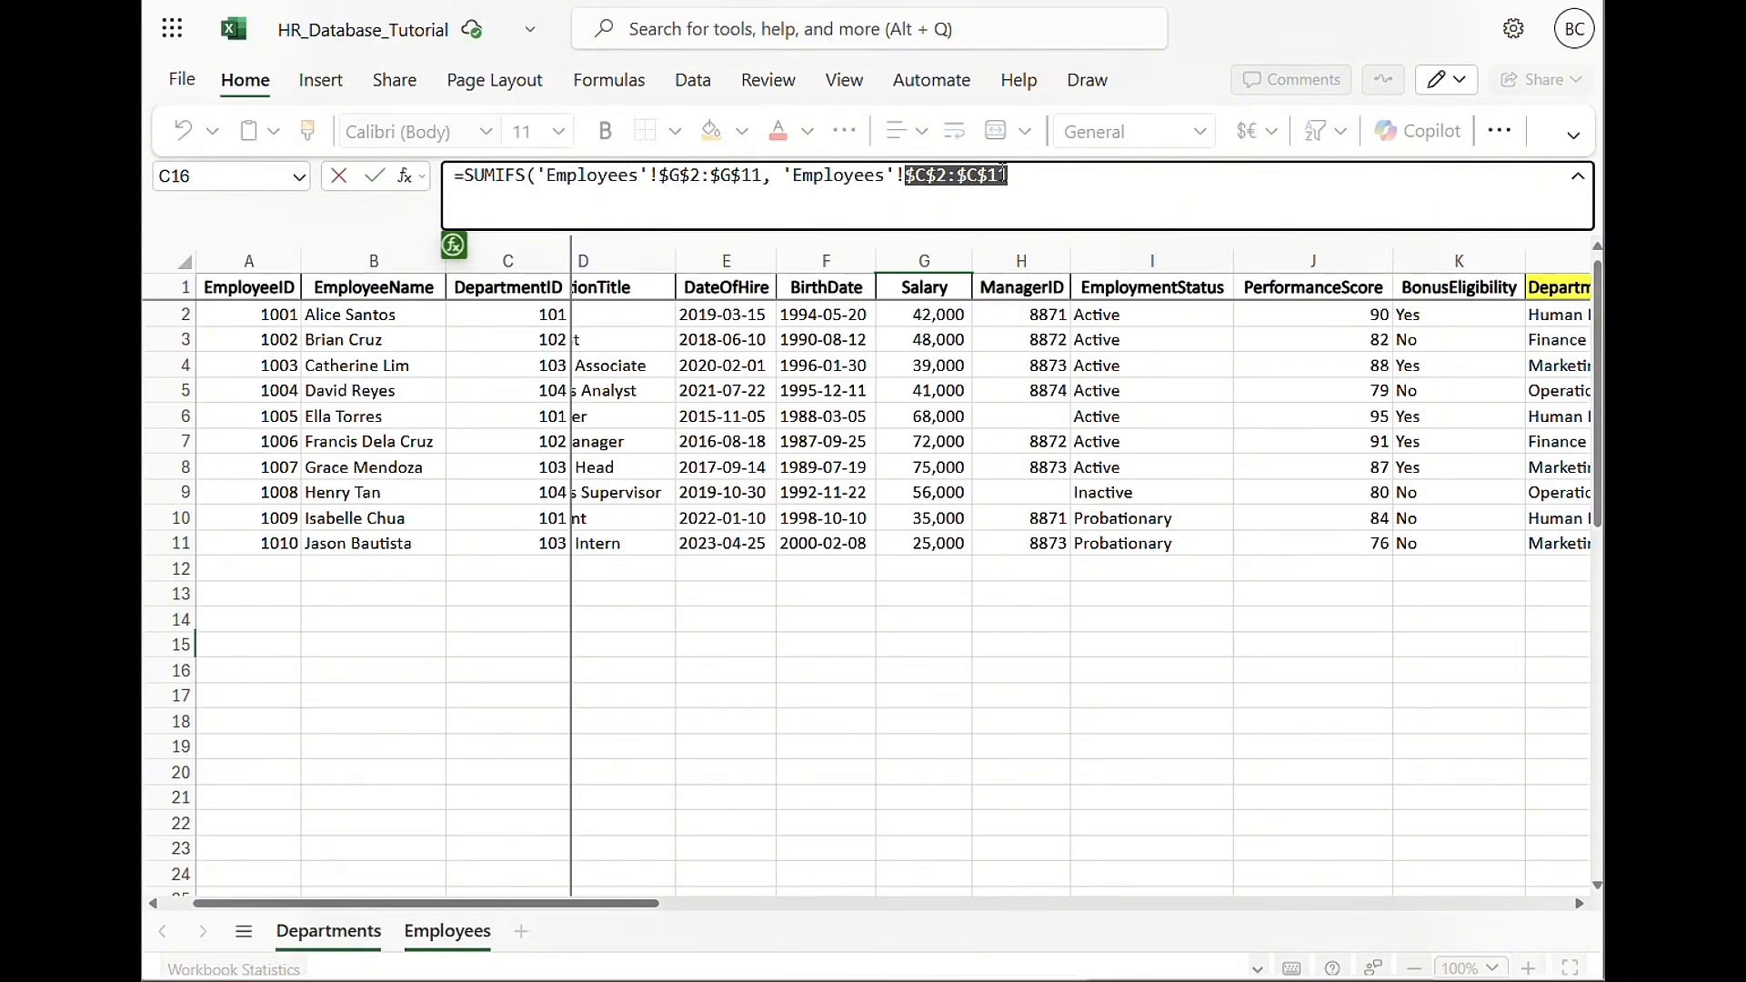
left_click(1016, 177)
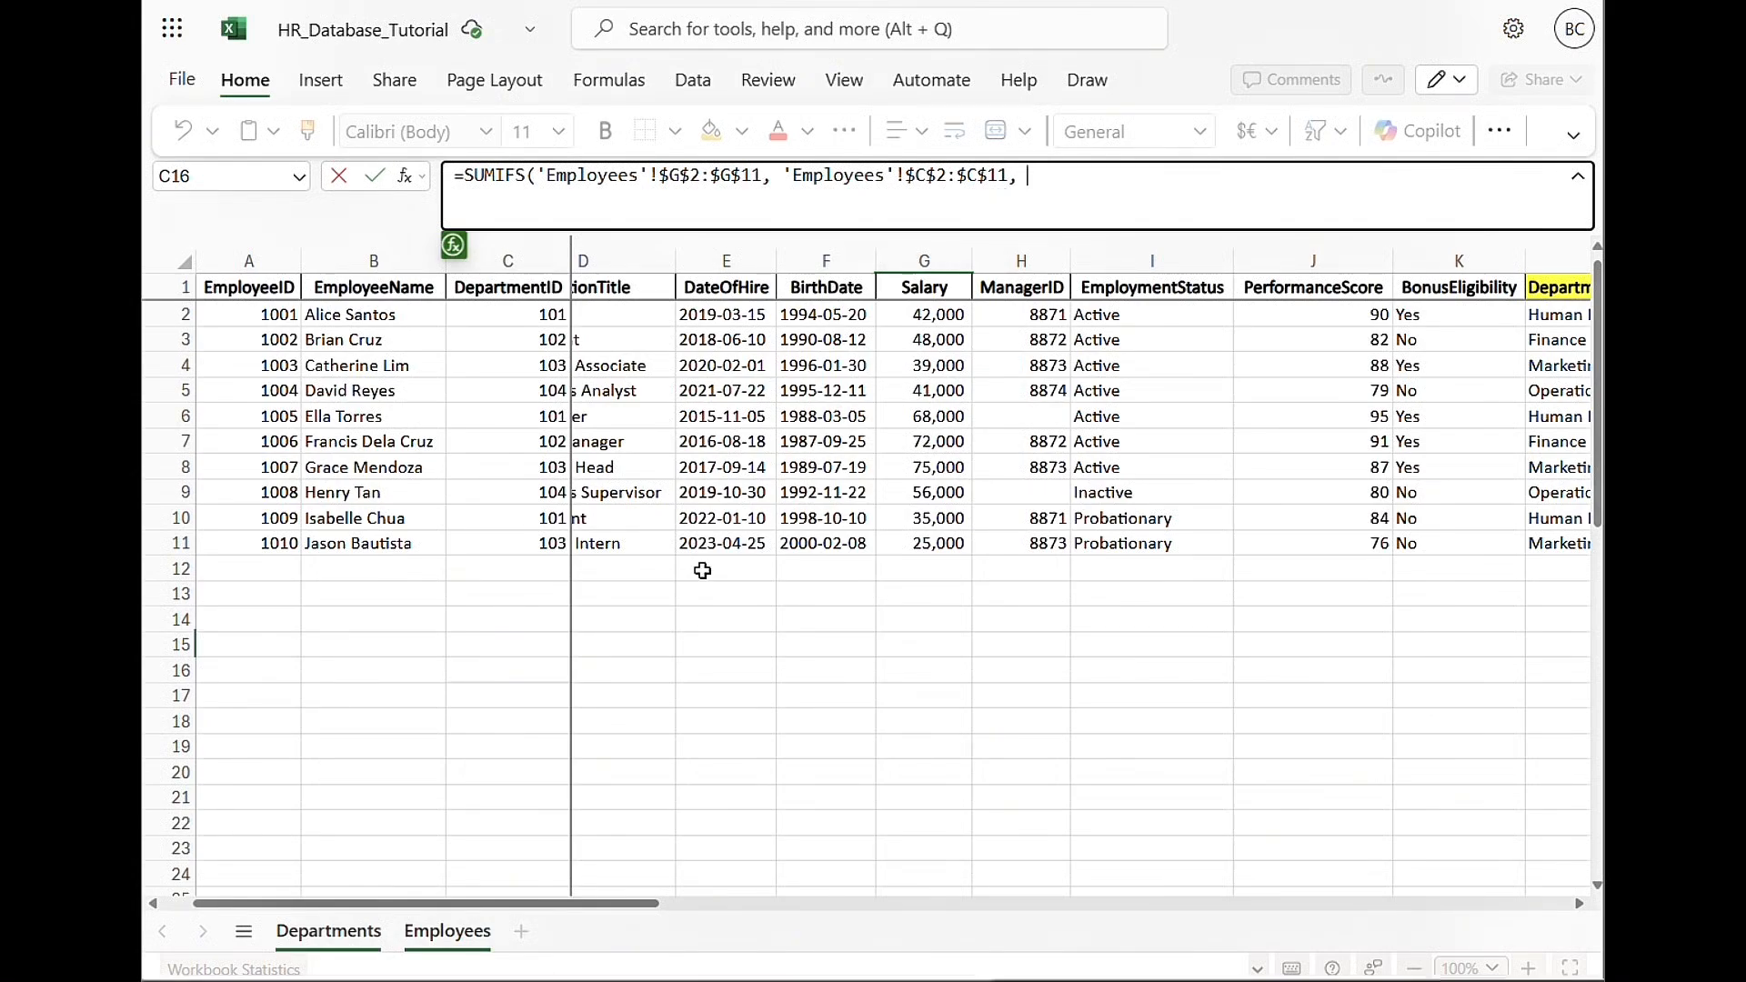
Add the Human Resources department ID cell as the SUMIFS criterion, with its column locked as Departments!$A2
left_click(332, 937)
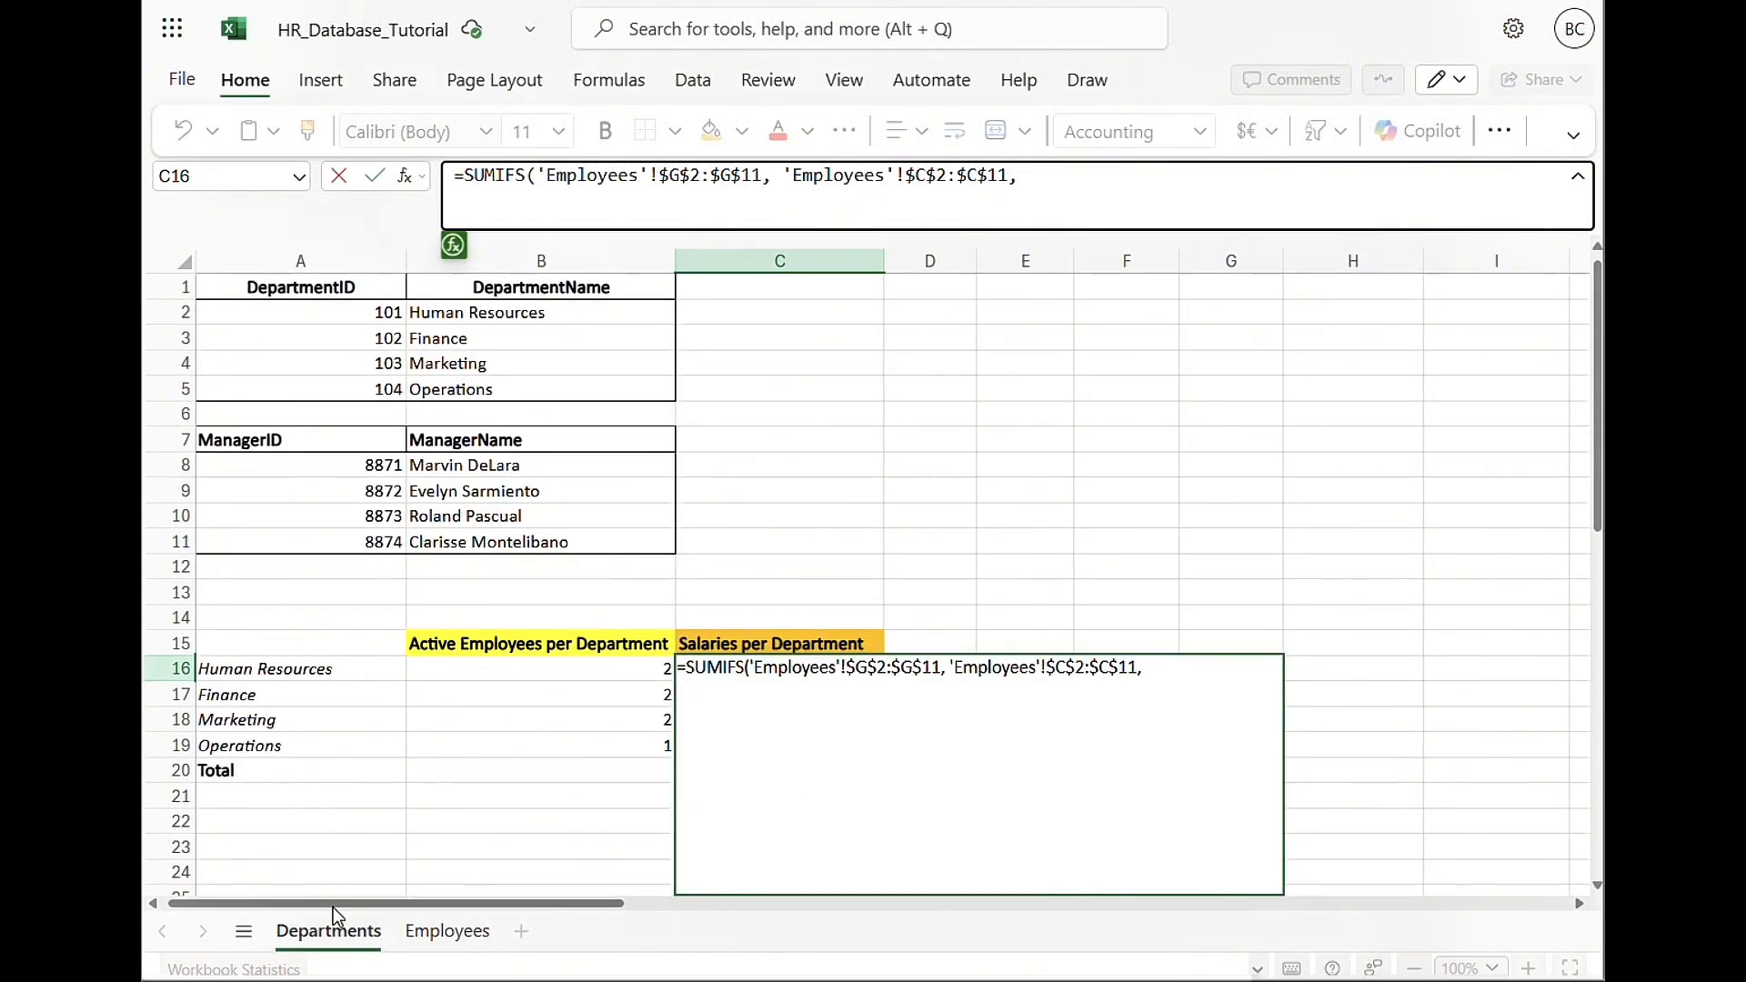
left_click(350, 318)
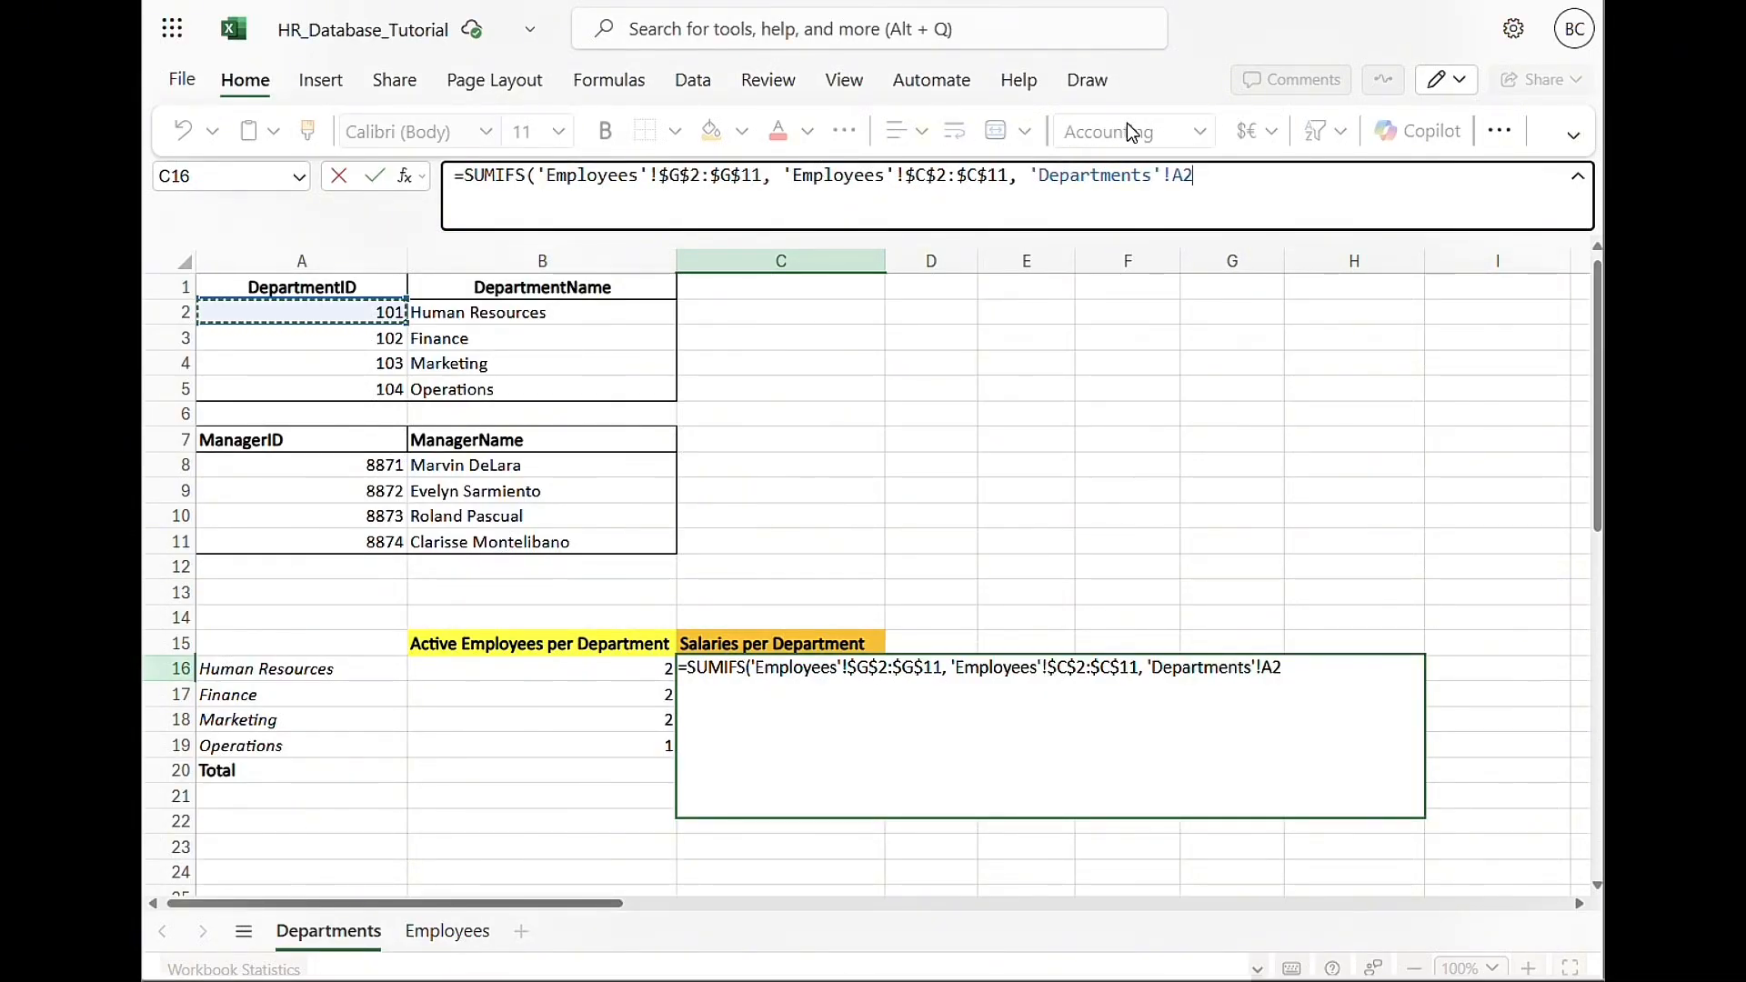
left_click(1180, 174)
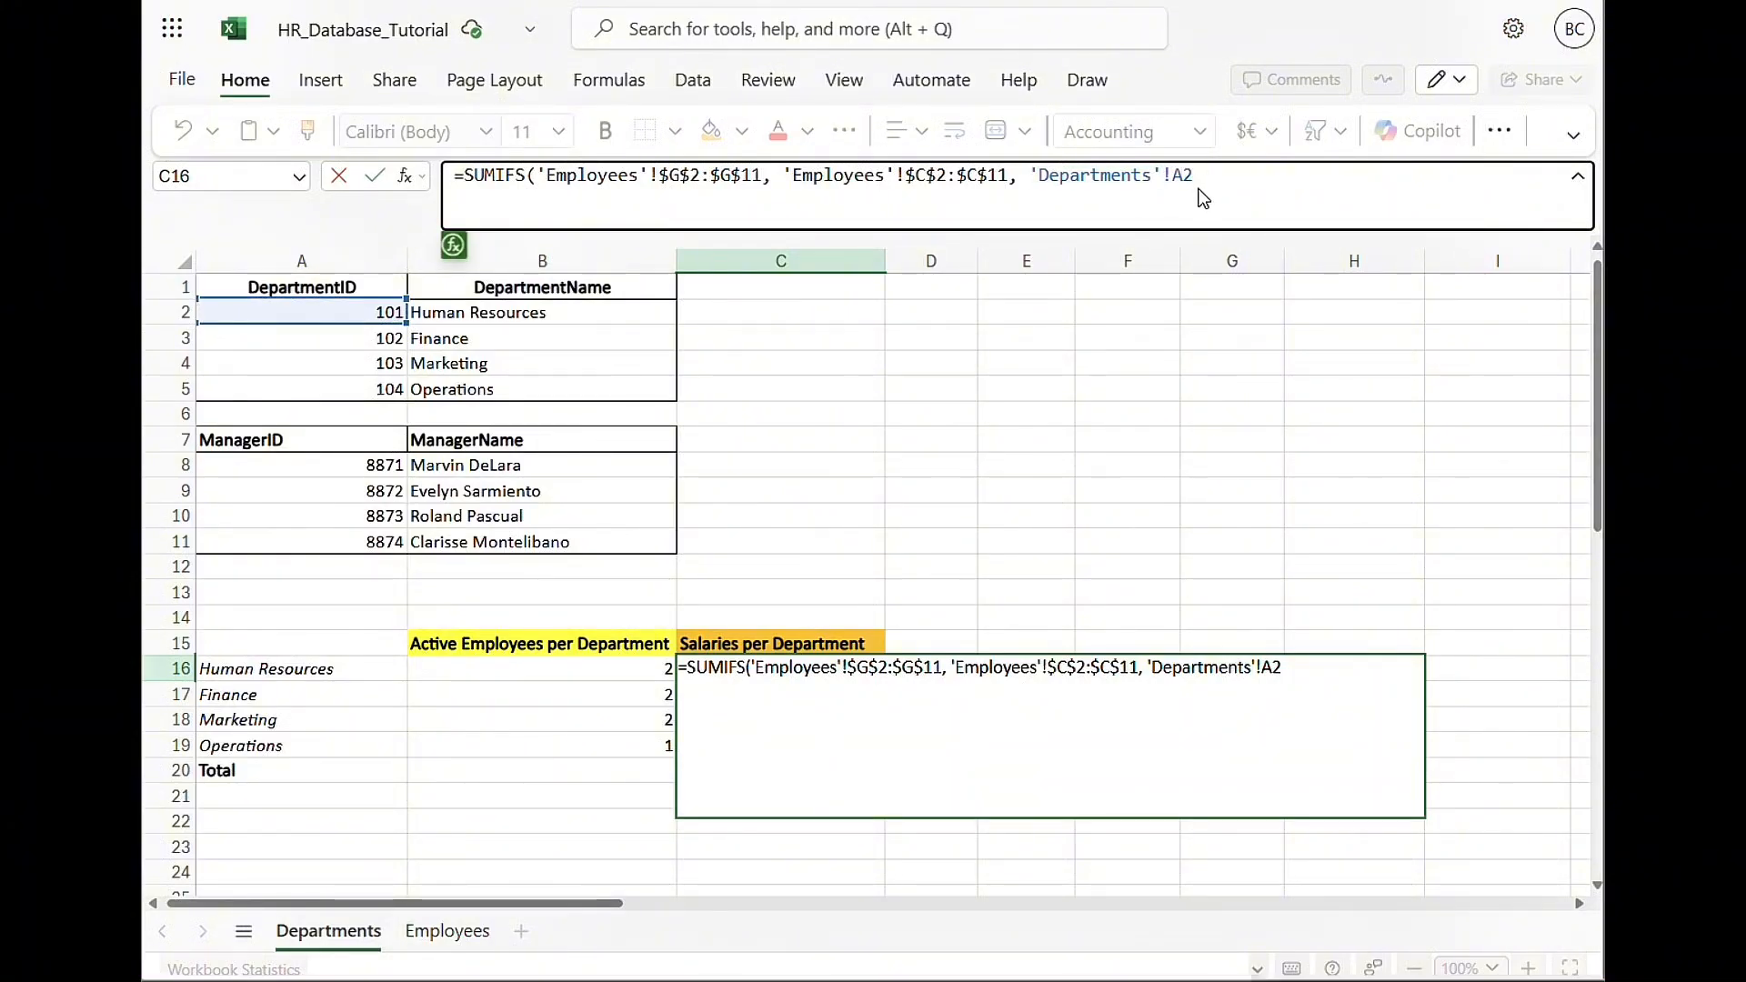
double_click(1175, 179)
left_click(1174, 178)
type("$")
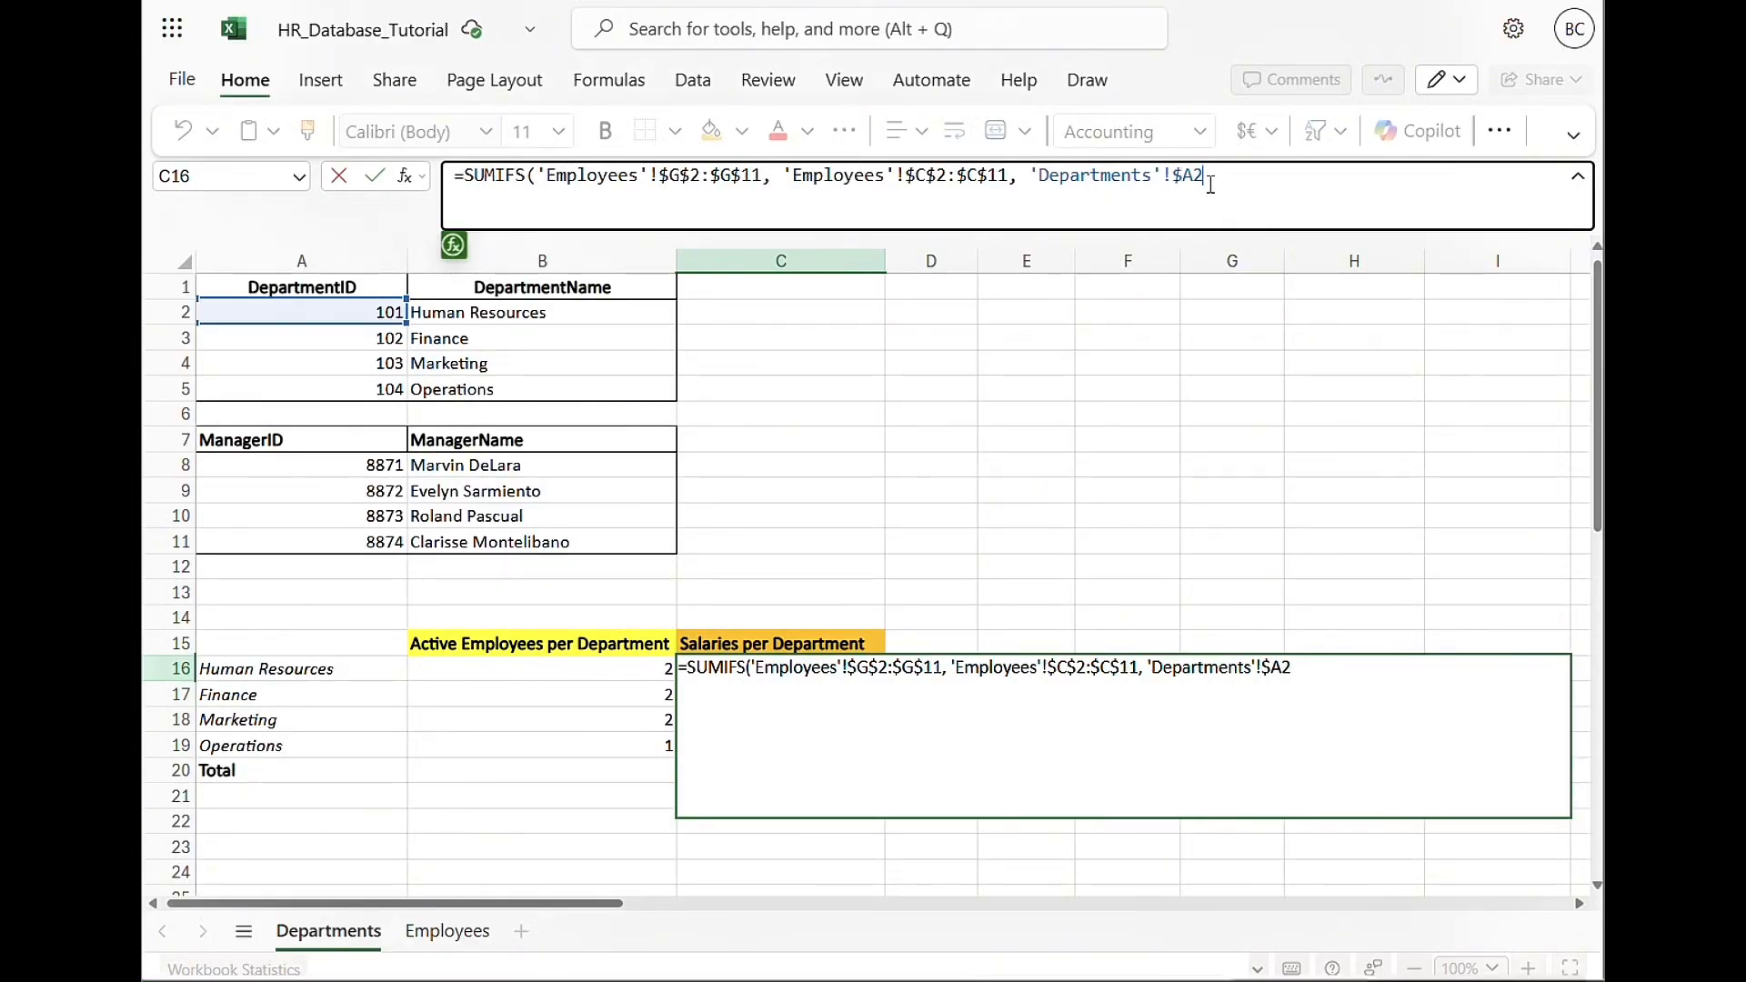
Confirm the SUMIFS formula in C16 and fill it down through C19 for Finance, Marketing and Operations
key("Return")
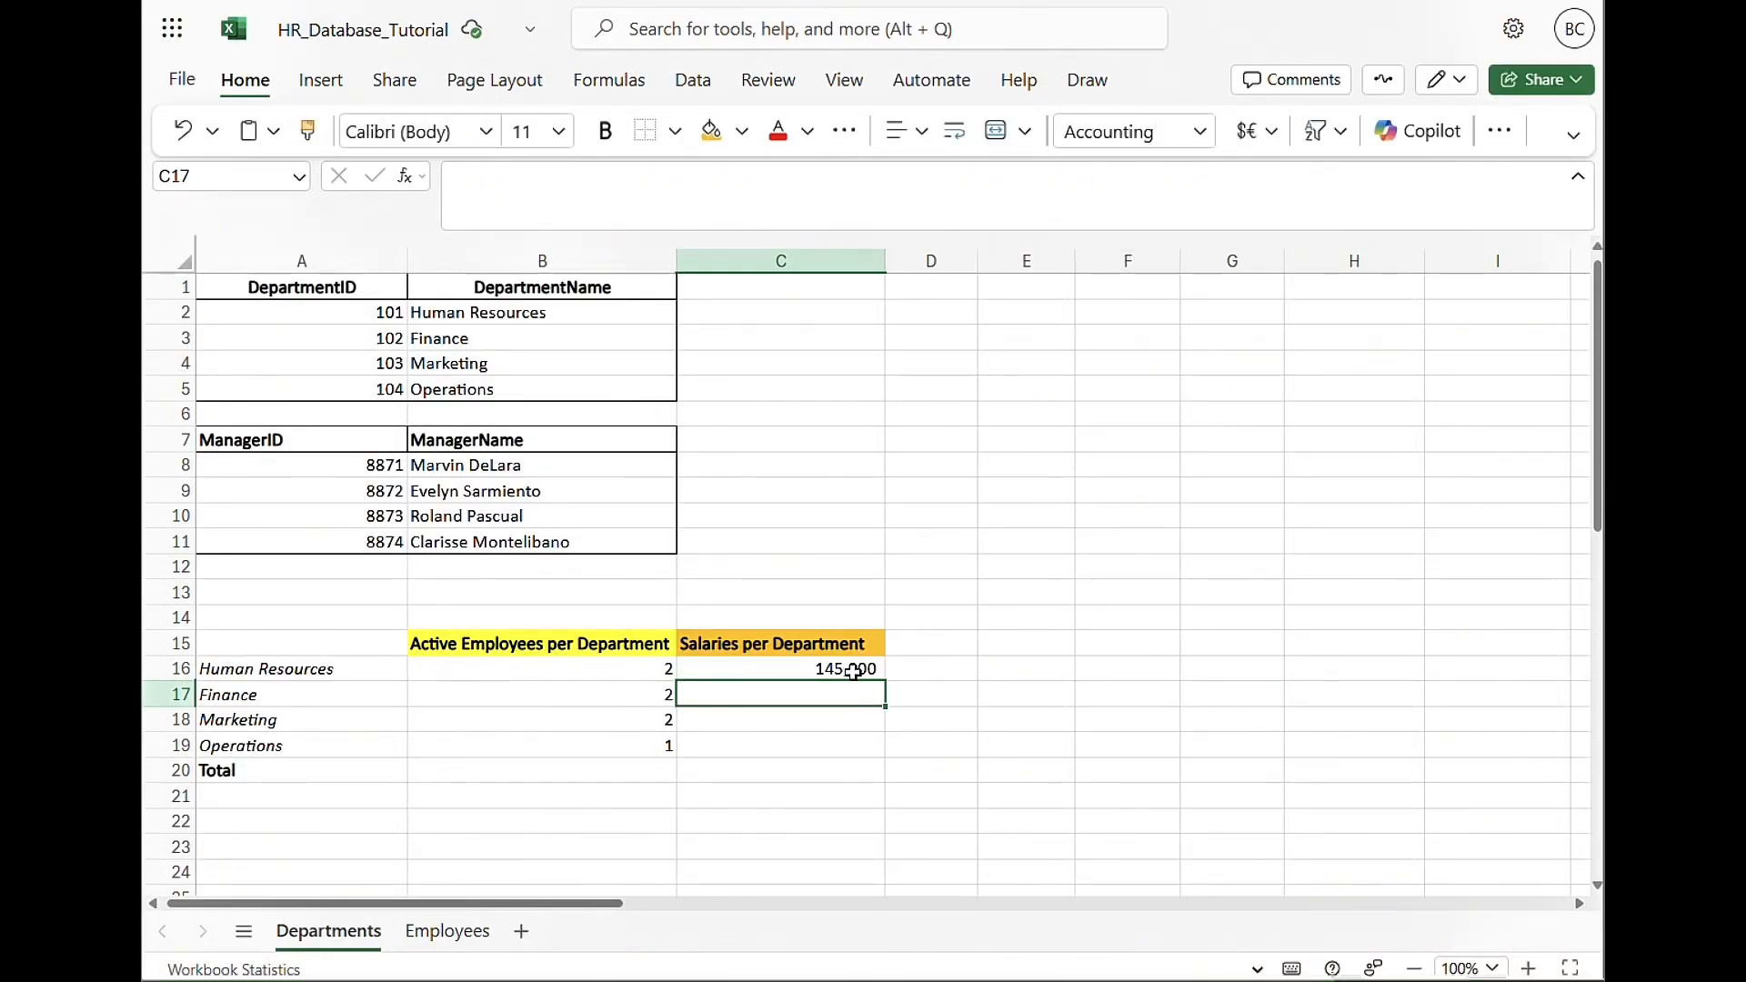
left_click(853, 672)
left_click_drag(883, 685, 882, 747)
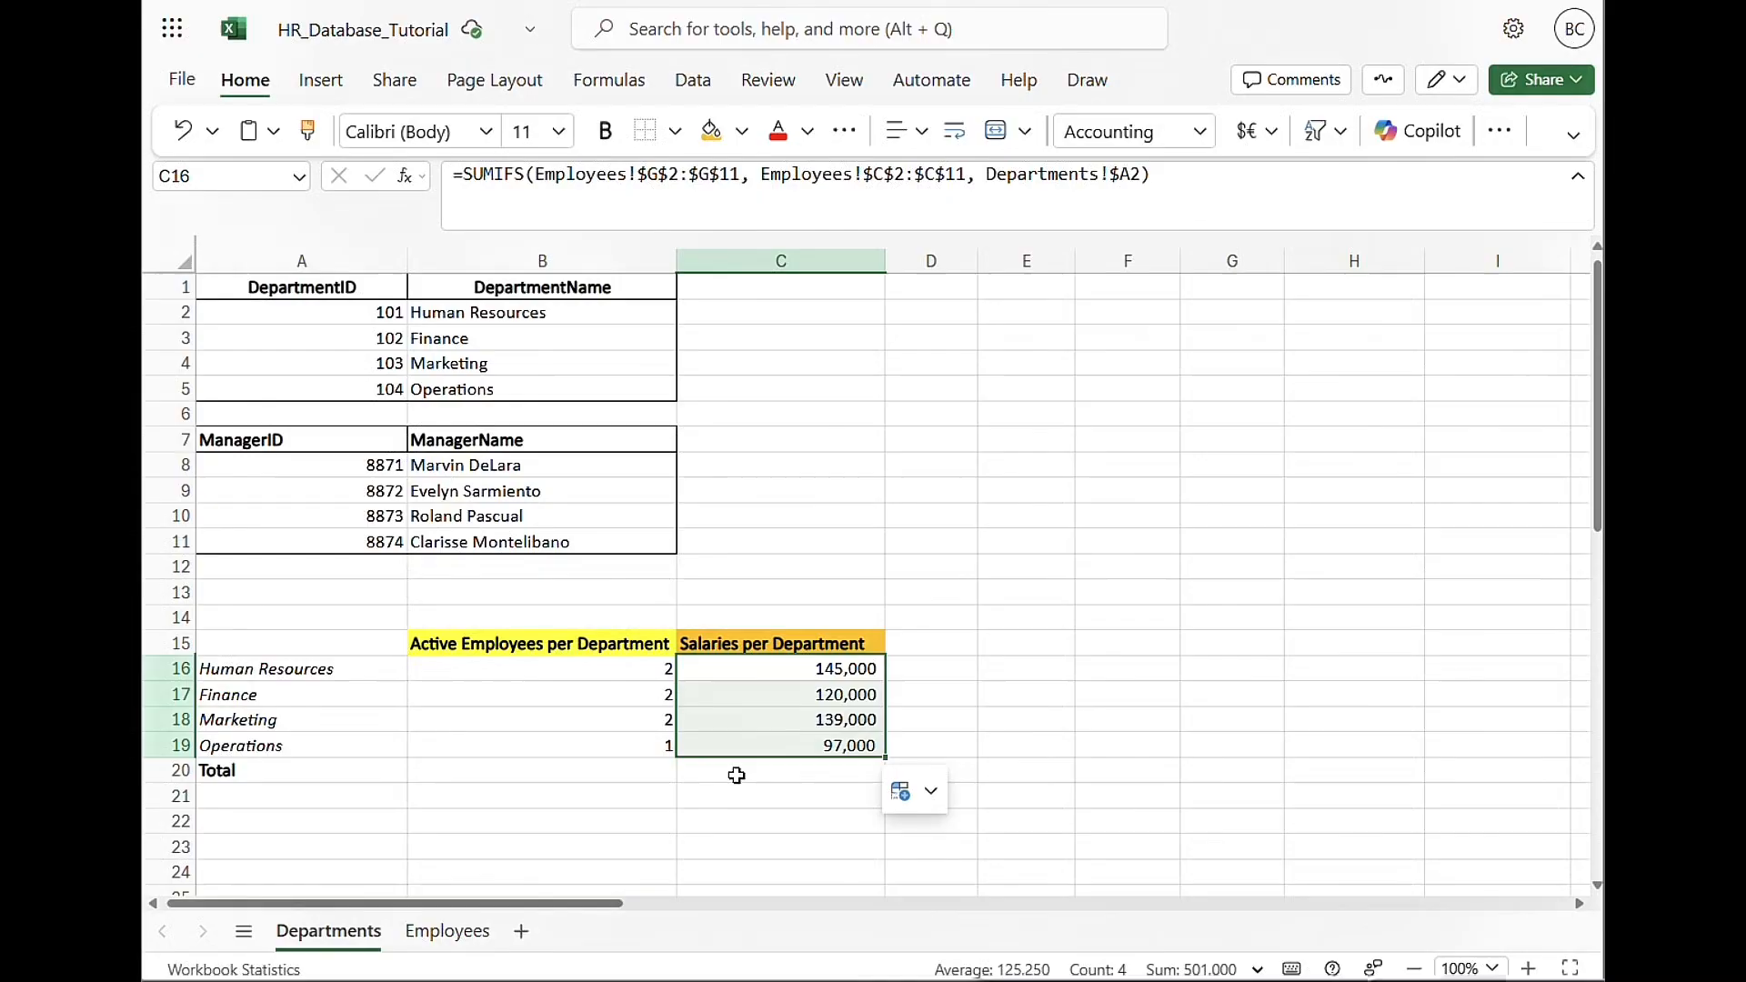
Total the active employees in B20 with =SUM(B16:B19) and copy the formula to C20 for the salaries
left_click(607, 769)
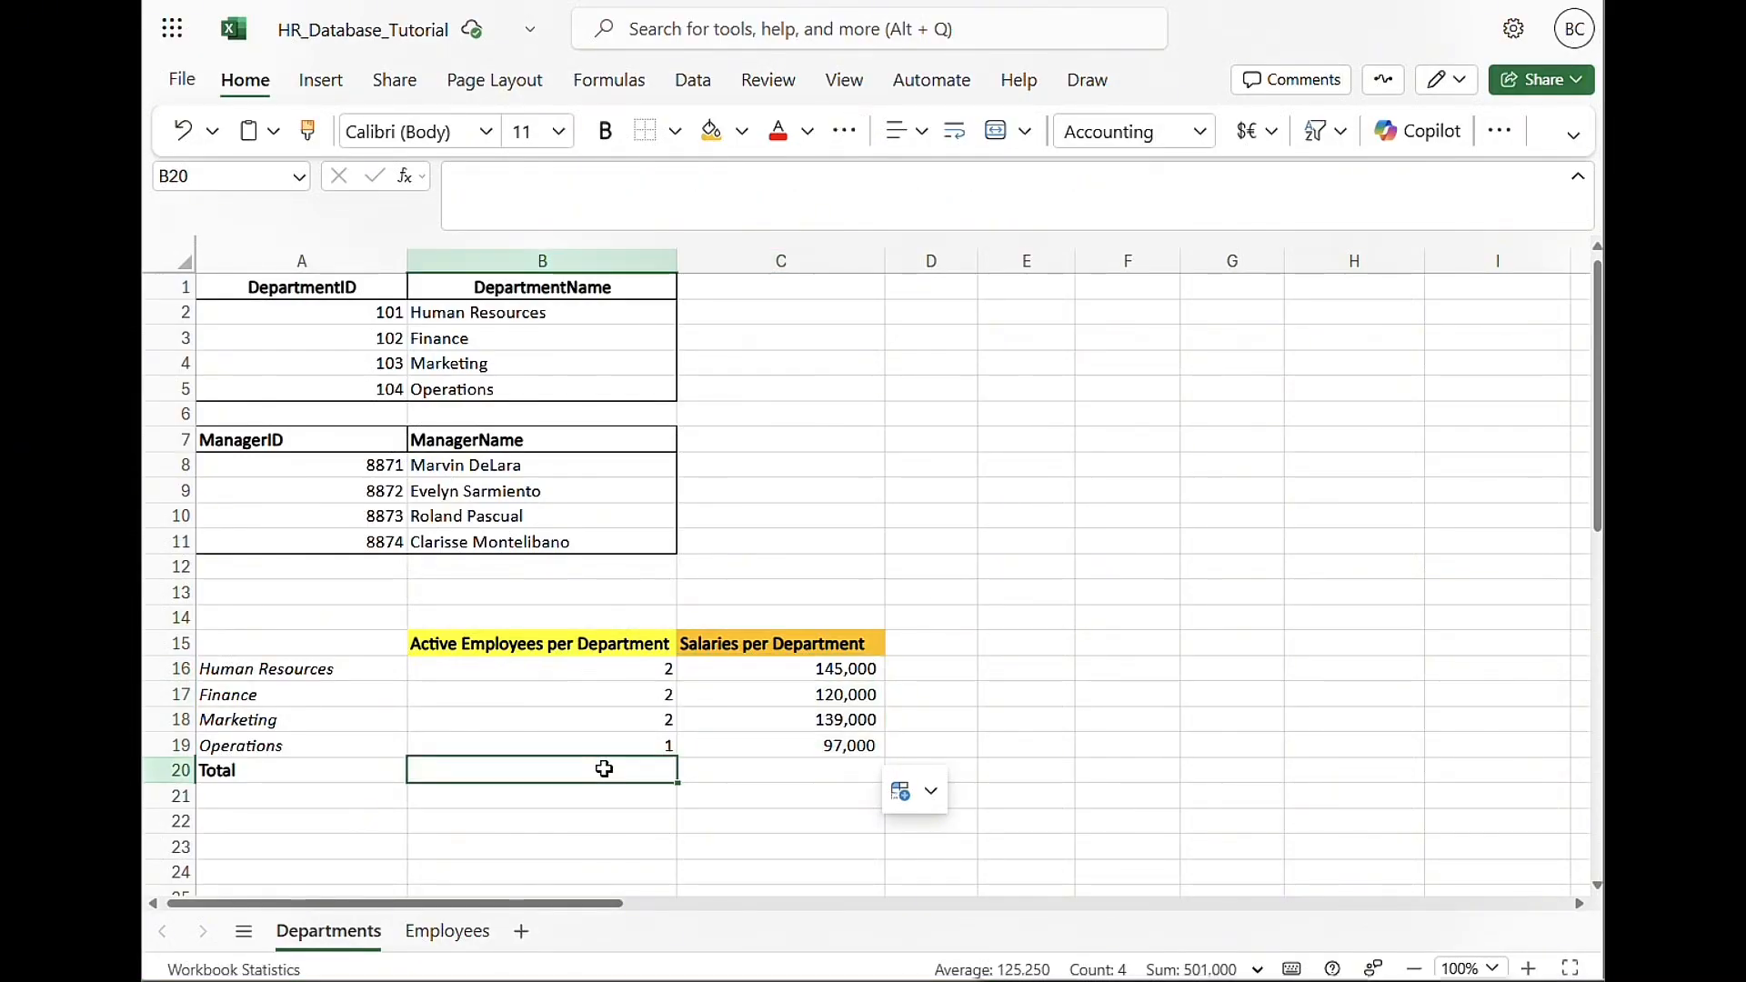
type("=Sum(")
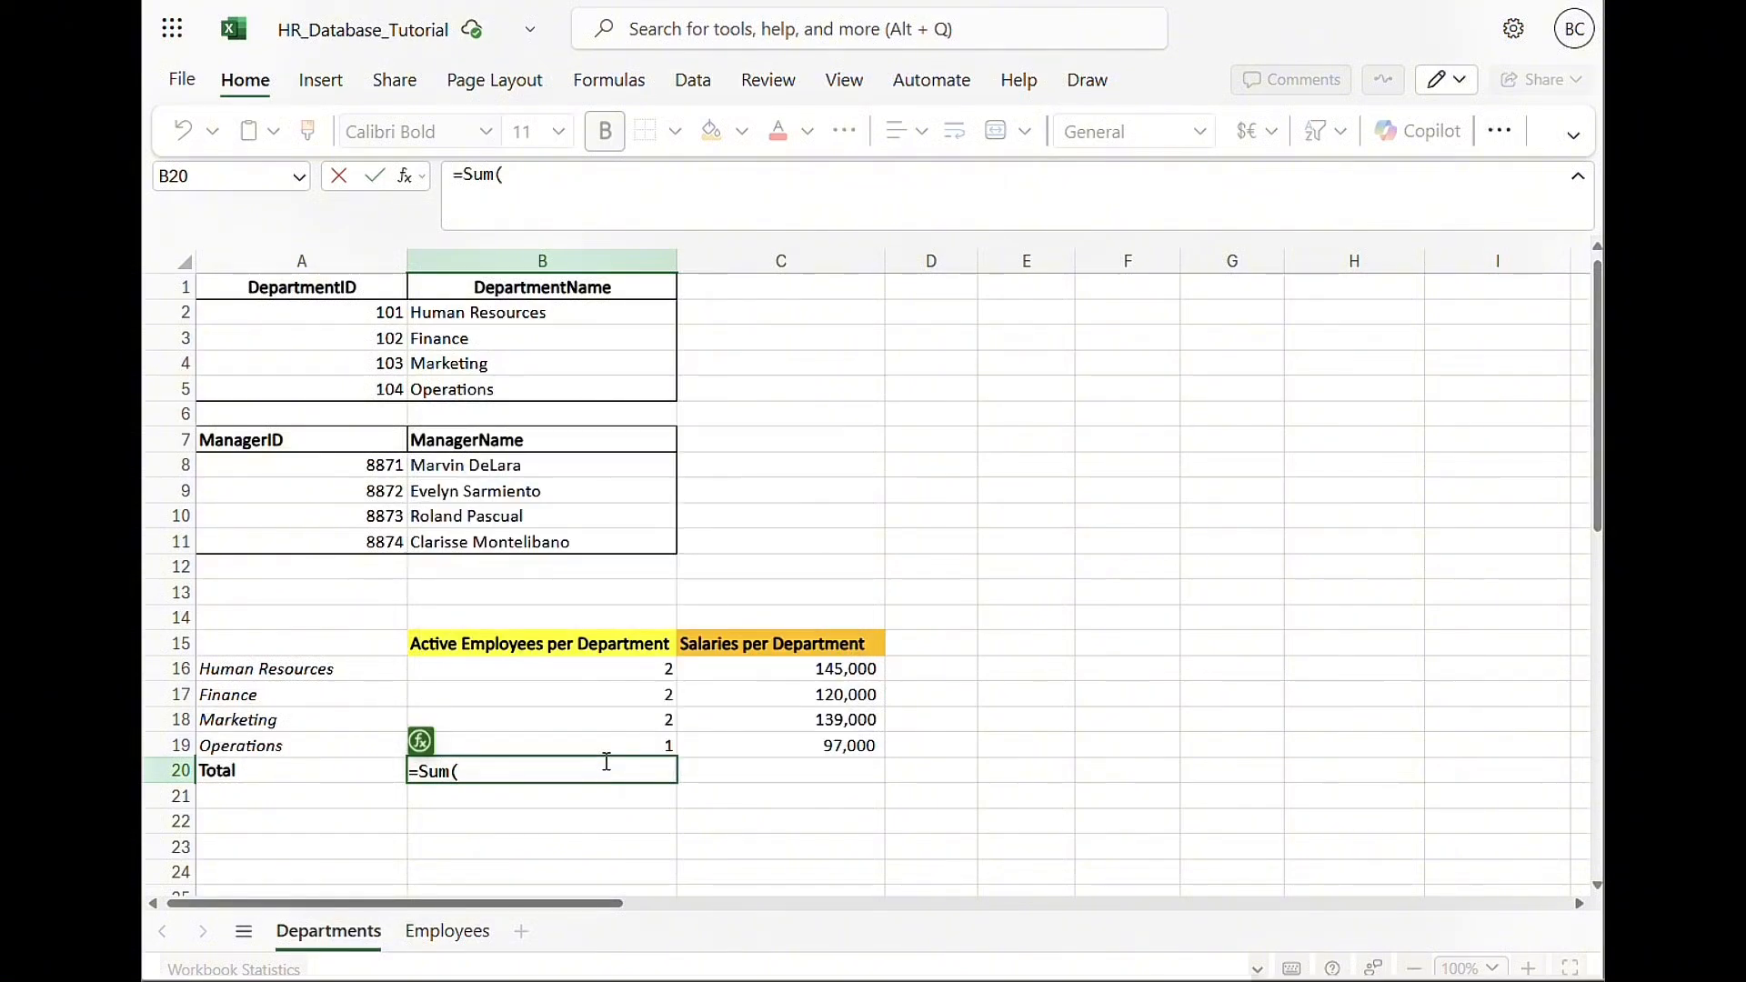
left_click_drag(652, 670, 795, 764)
key("Return")
left_click(670, 771)
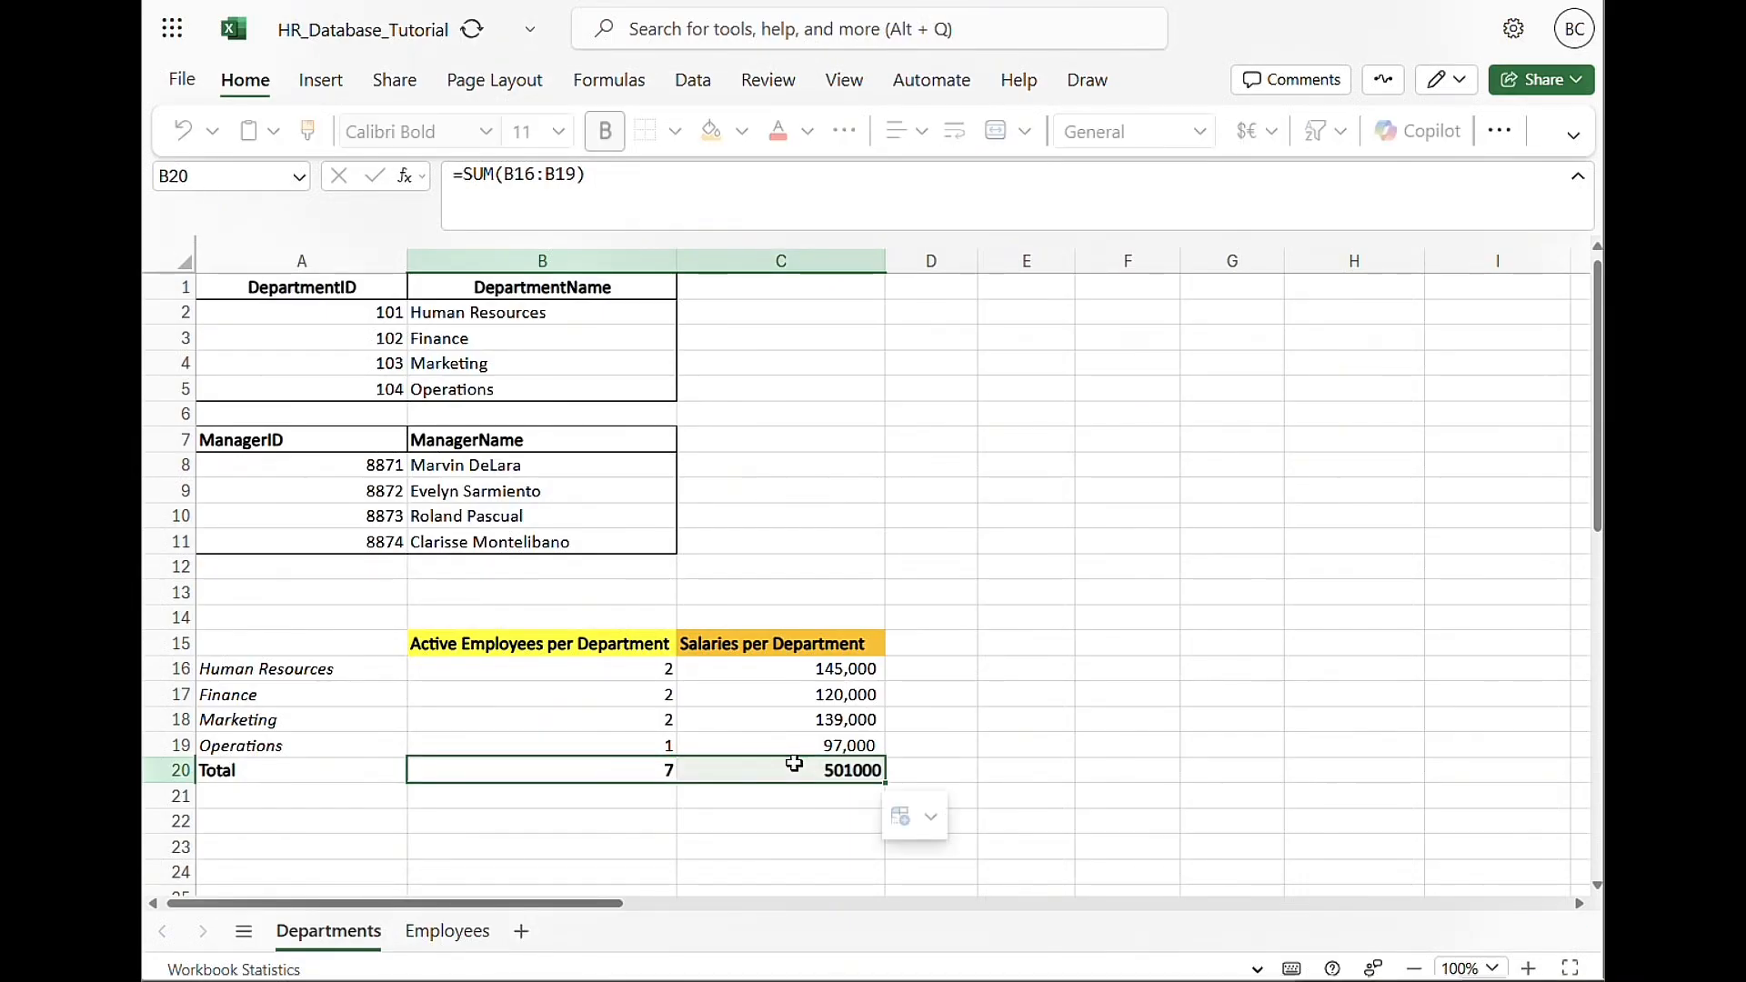
left_click(1076, 751)
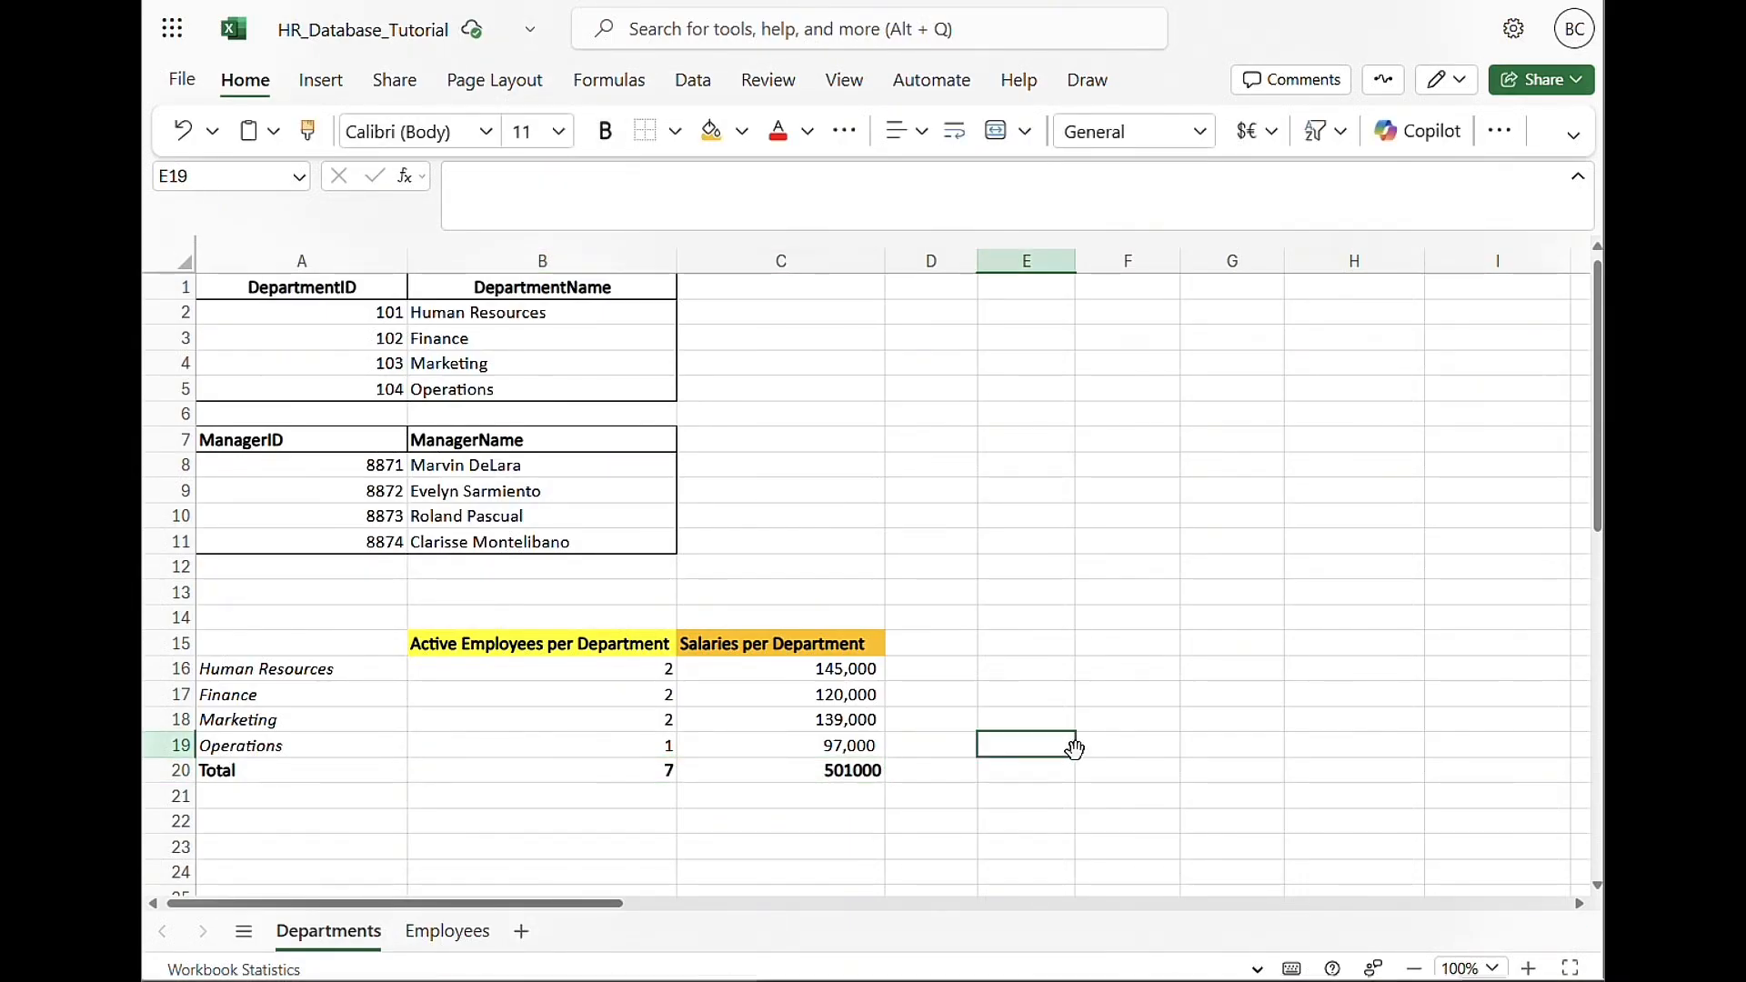
scroll(1035, 780, "down", 2)
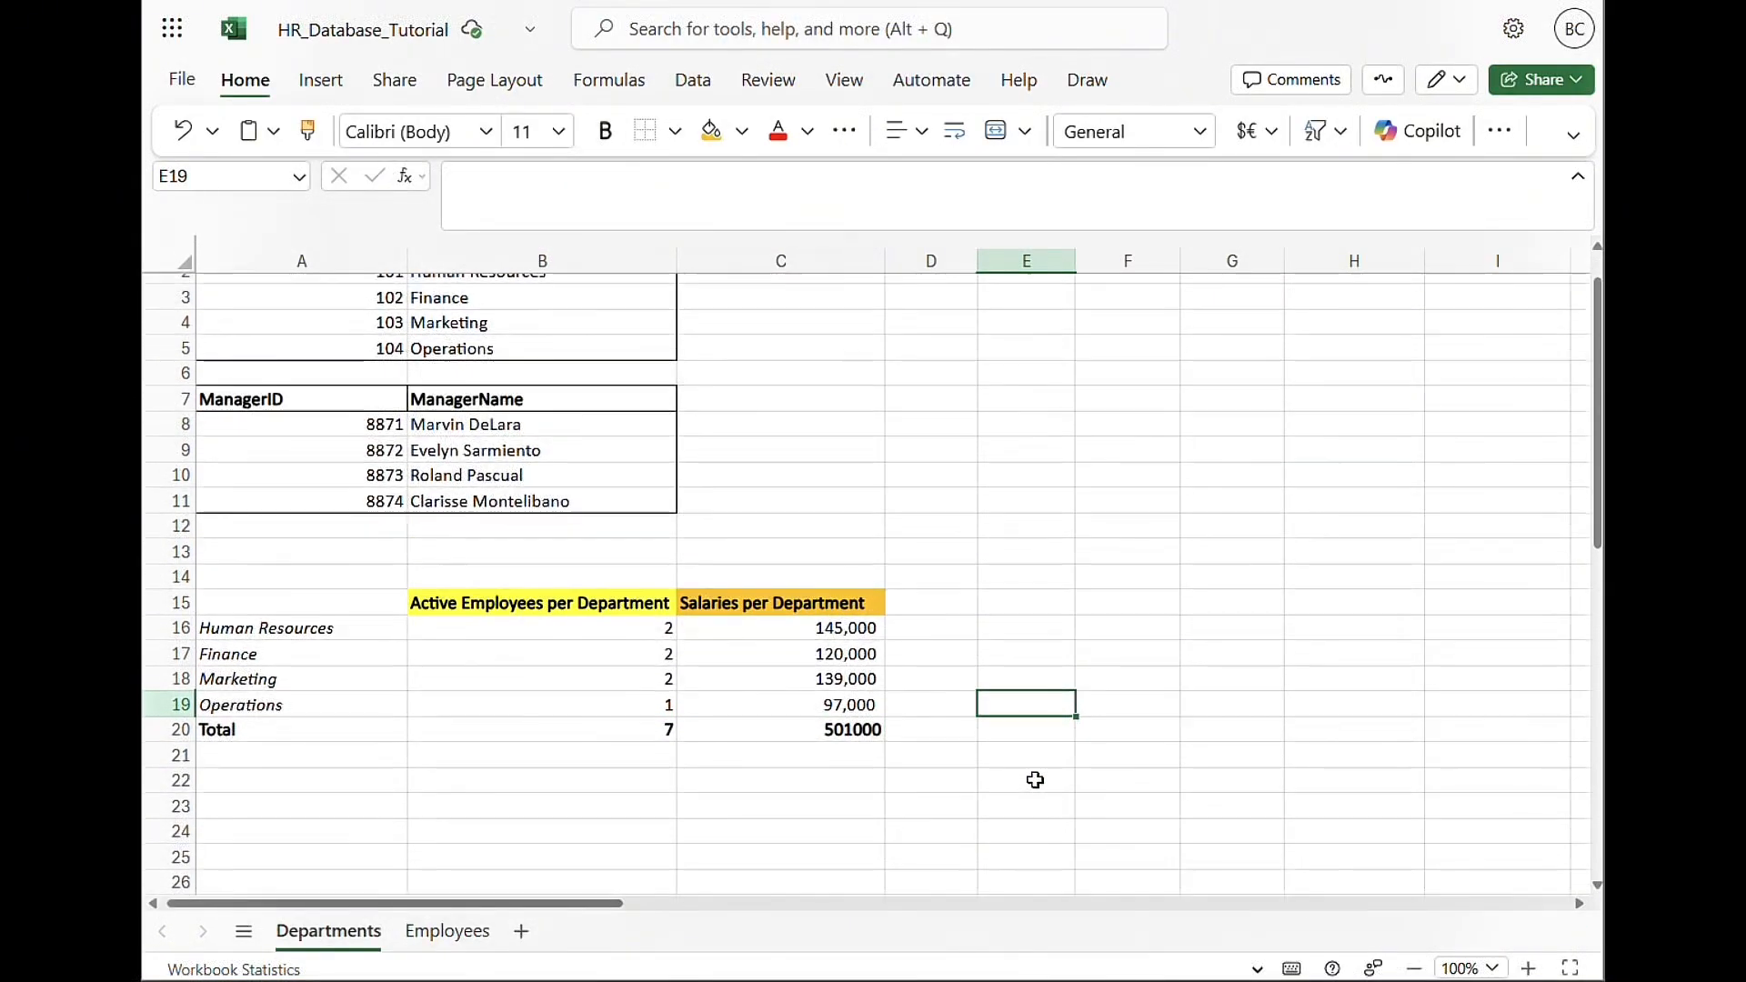
left_click(923, 768)
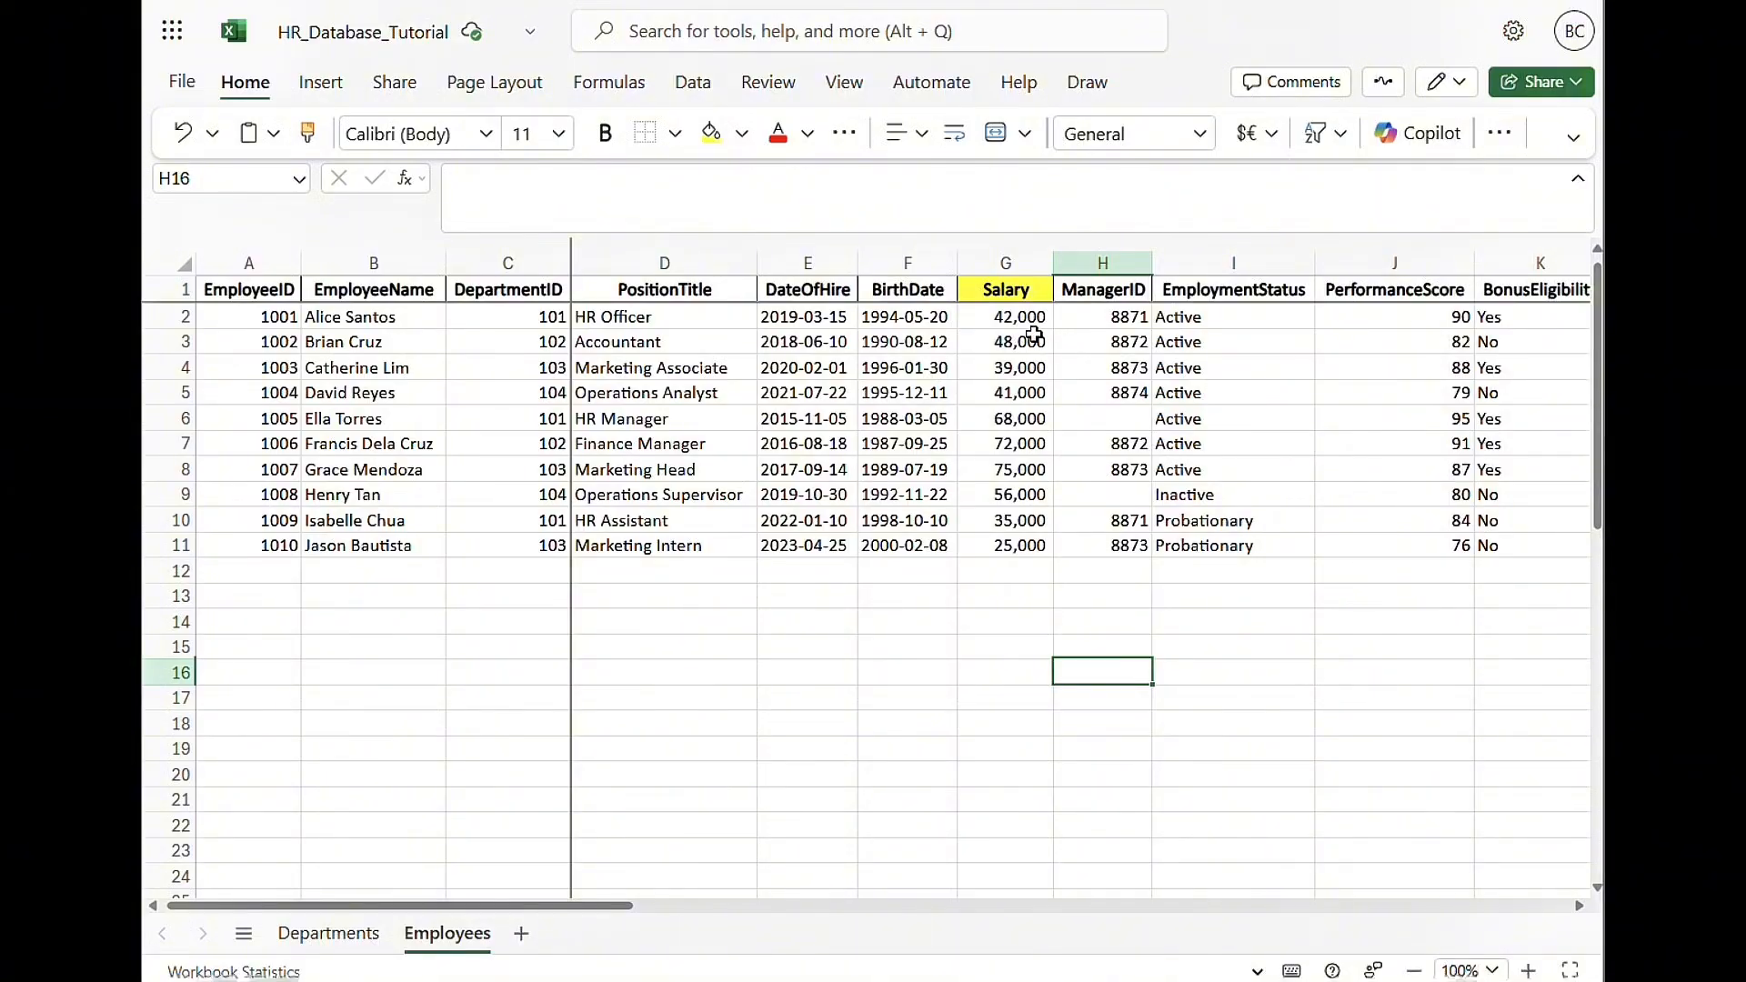
Start a new formula-based conditional formatting rule for the Salary cells G2:G11 on the Employees sheet
left_click_drag(1008, 327, 1010, 545)
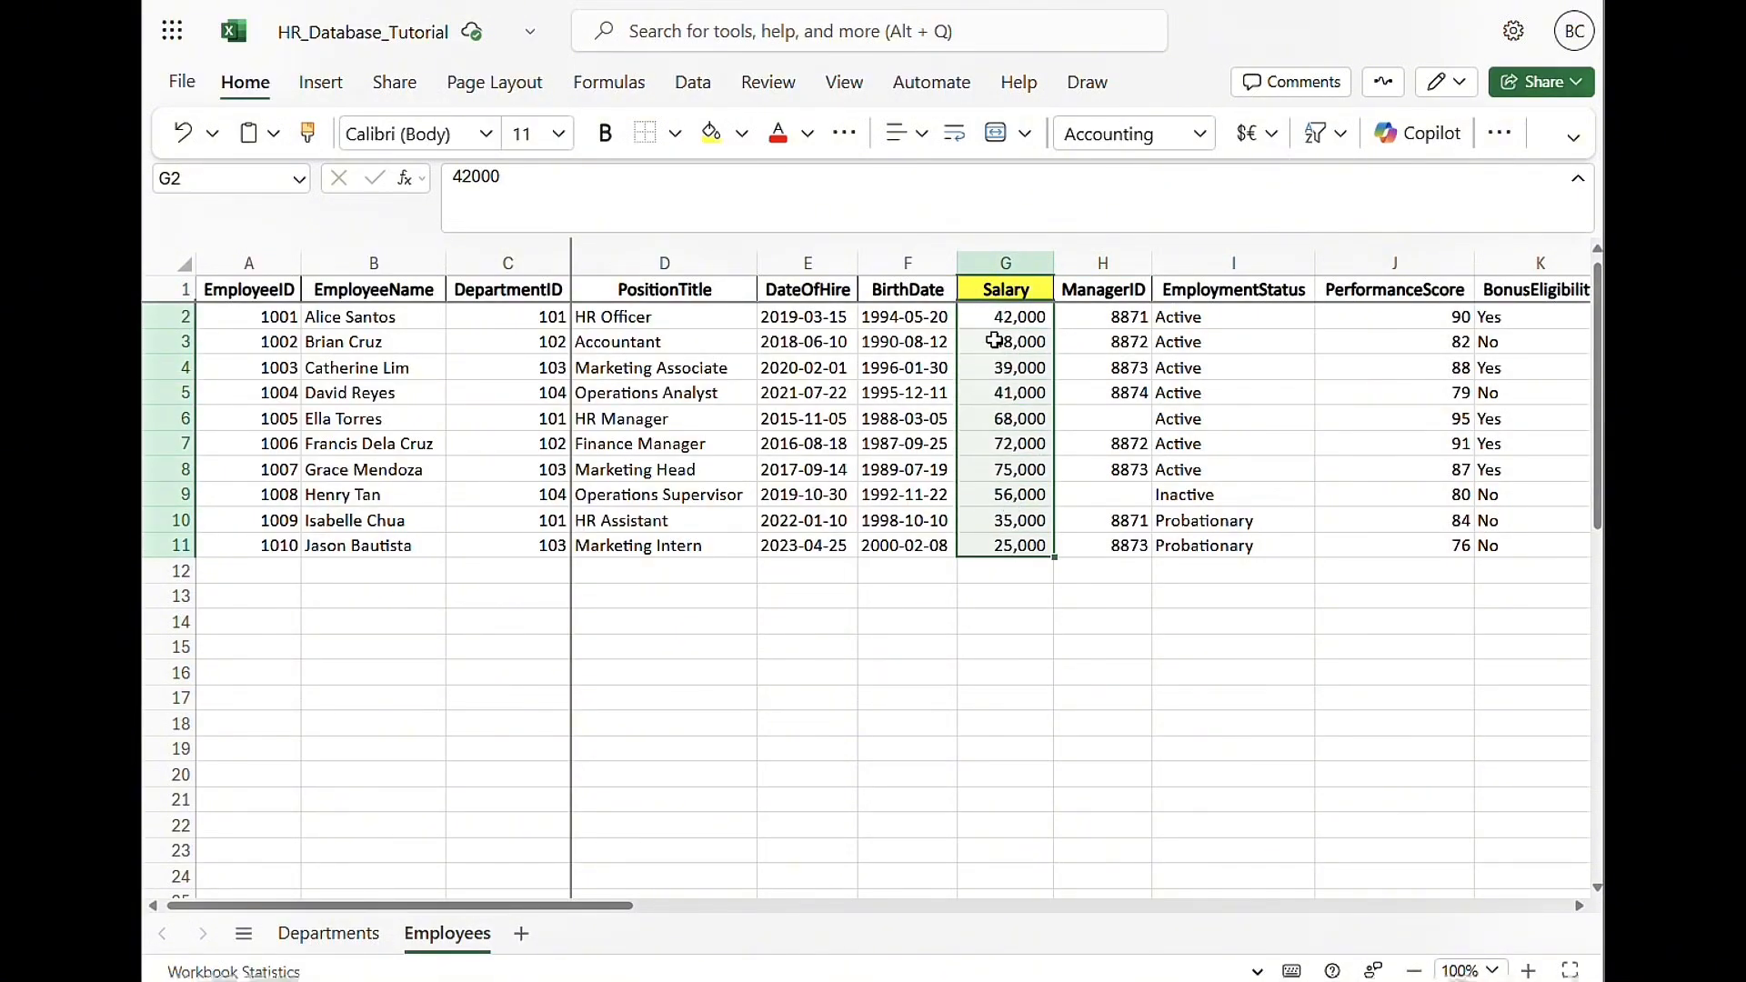
left_click(1503, 136)
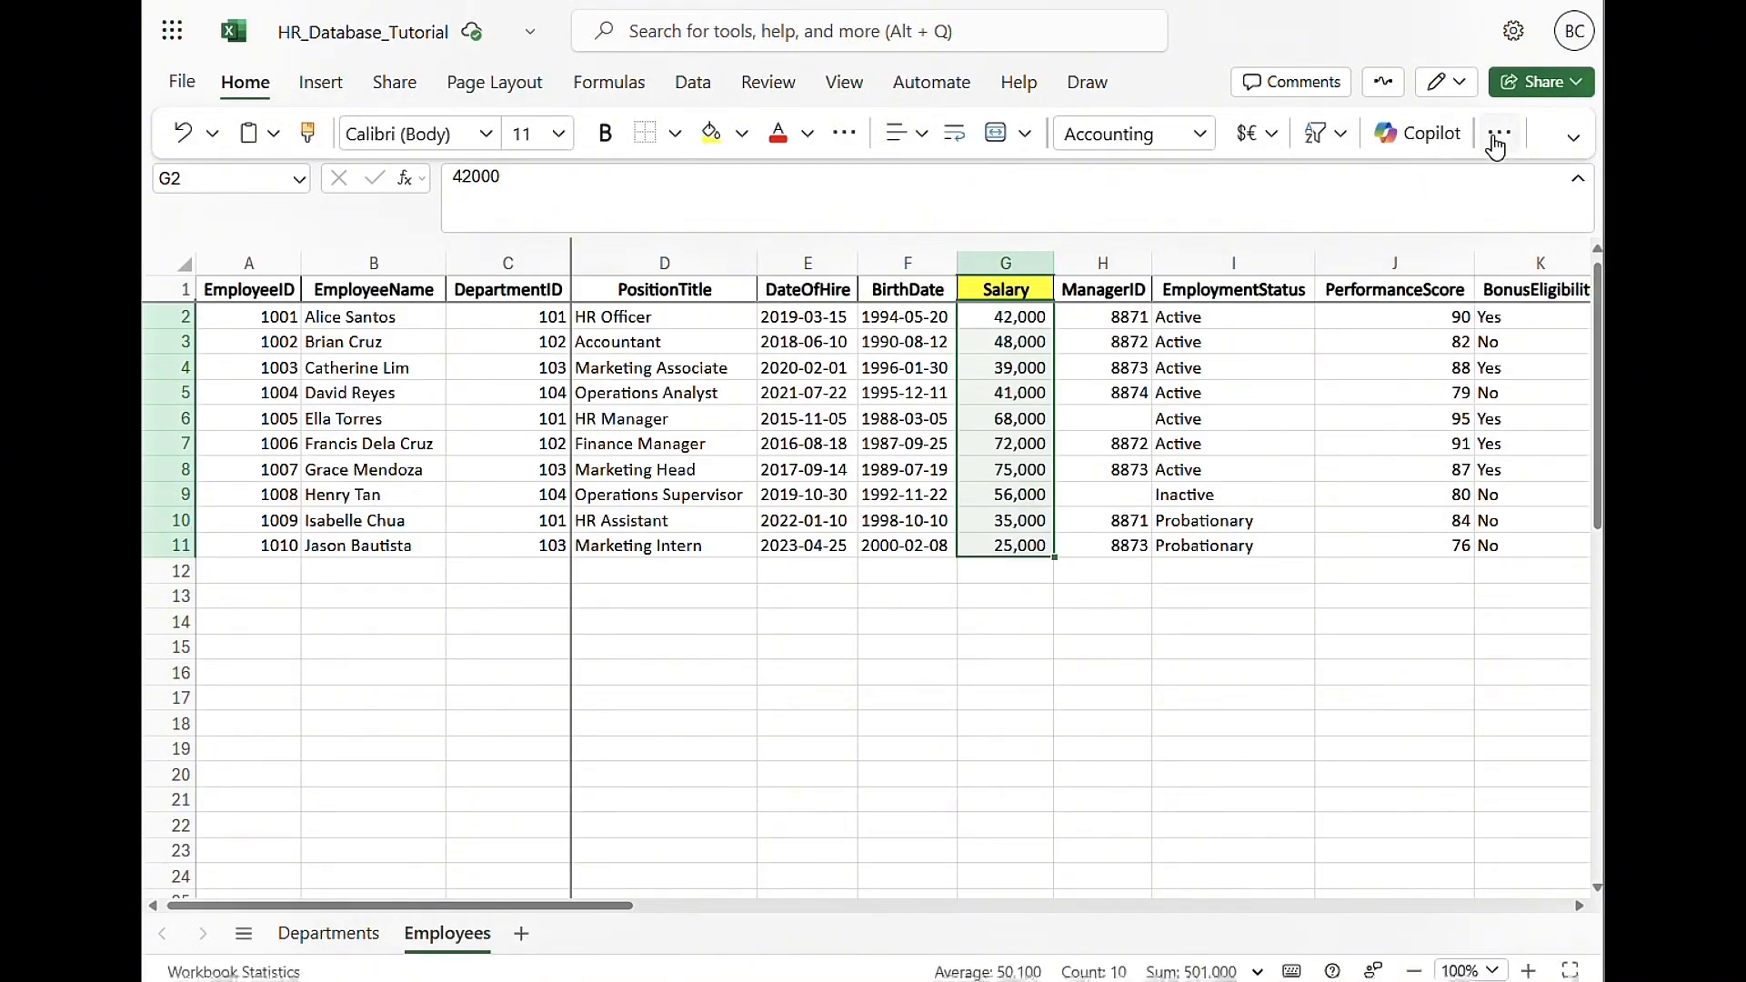
left_click(1567, 355)
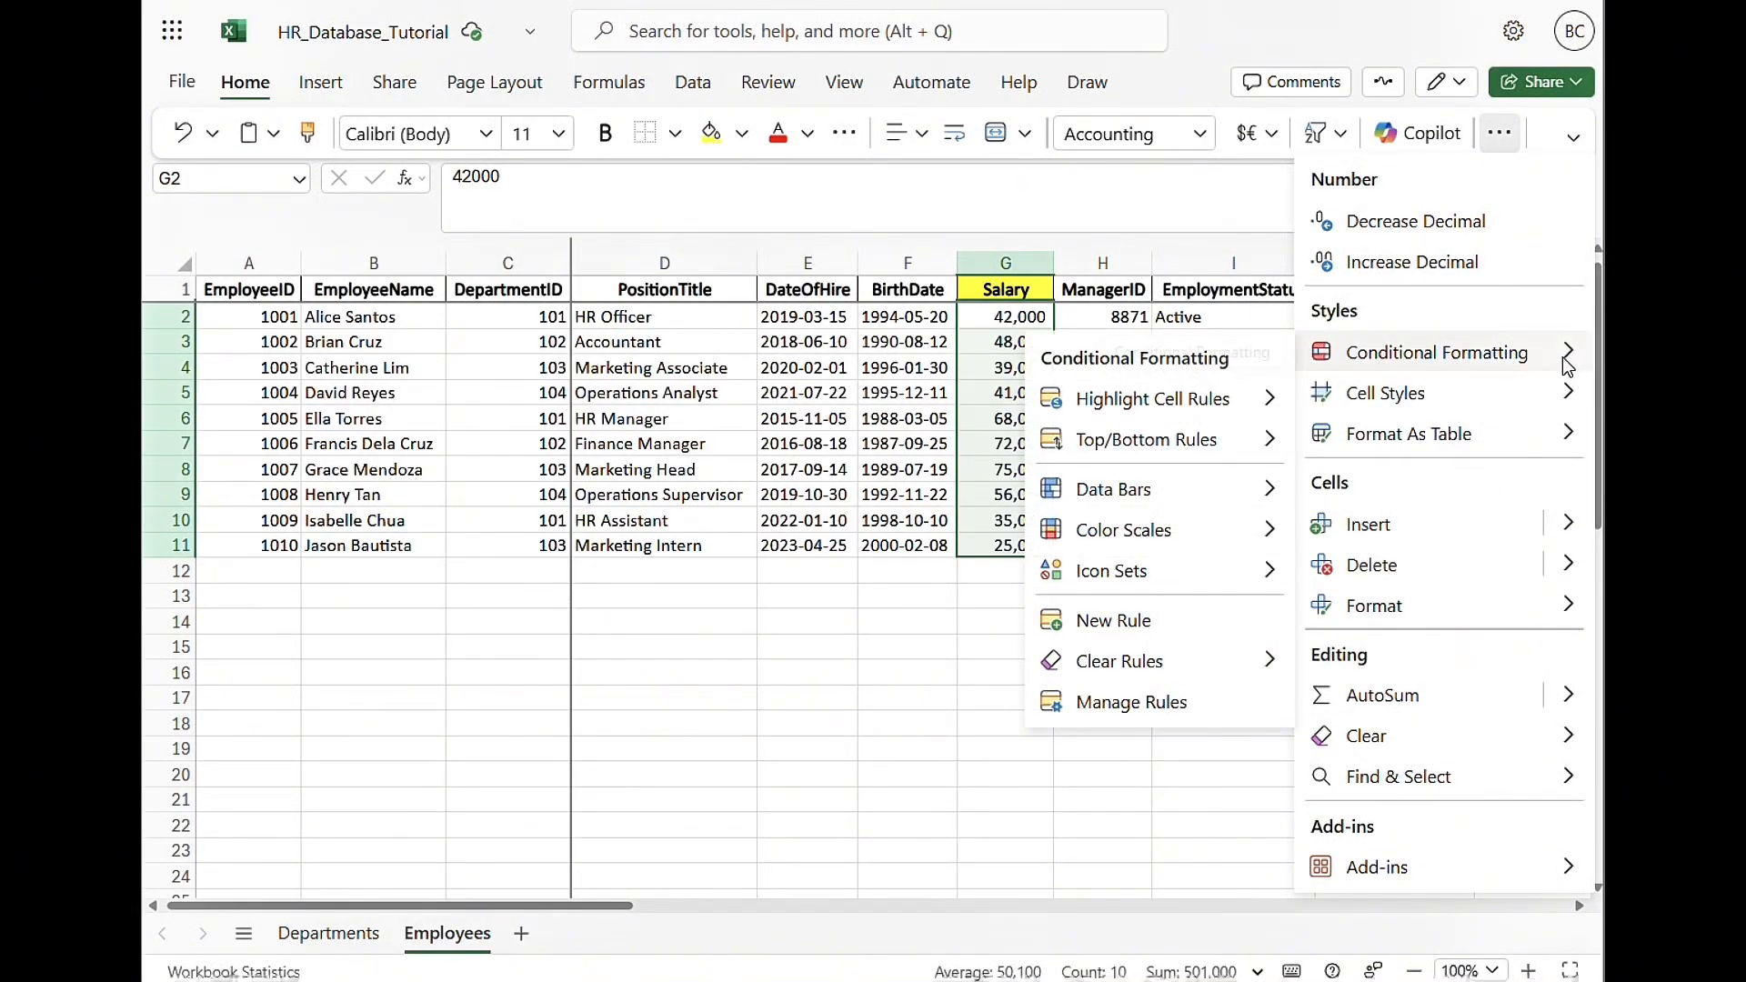
left_click(1138, 622)
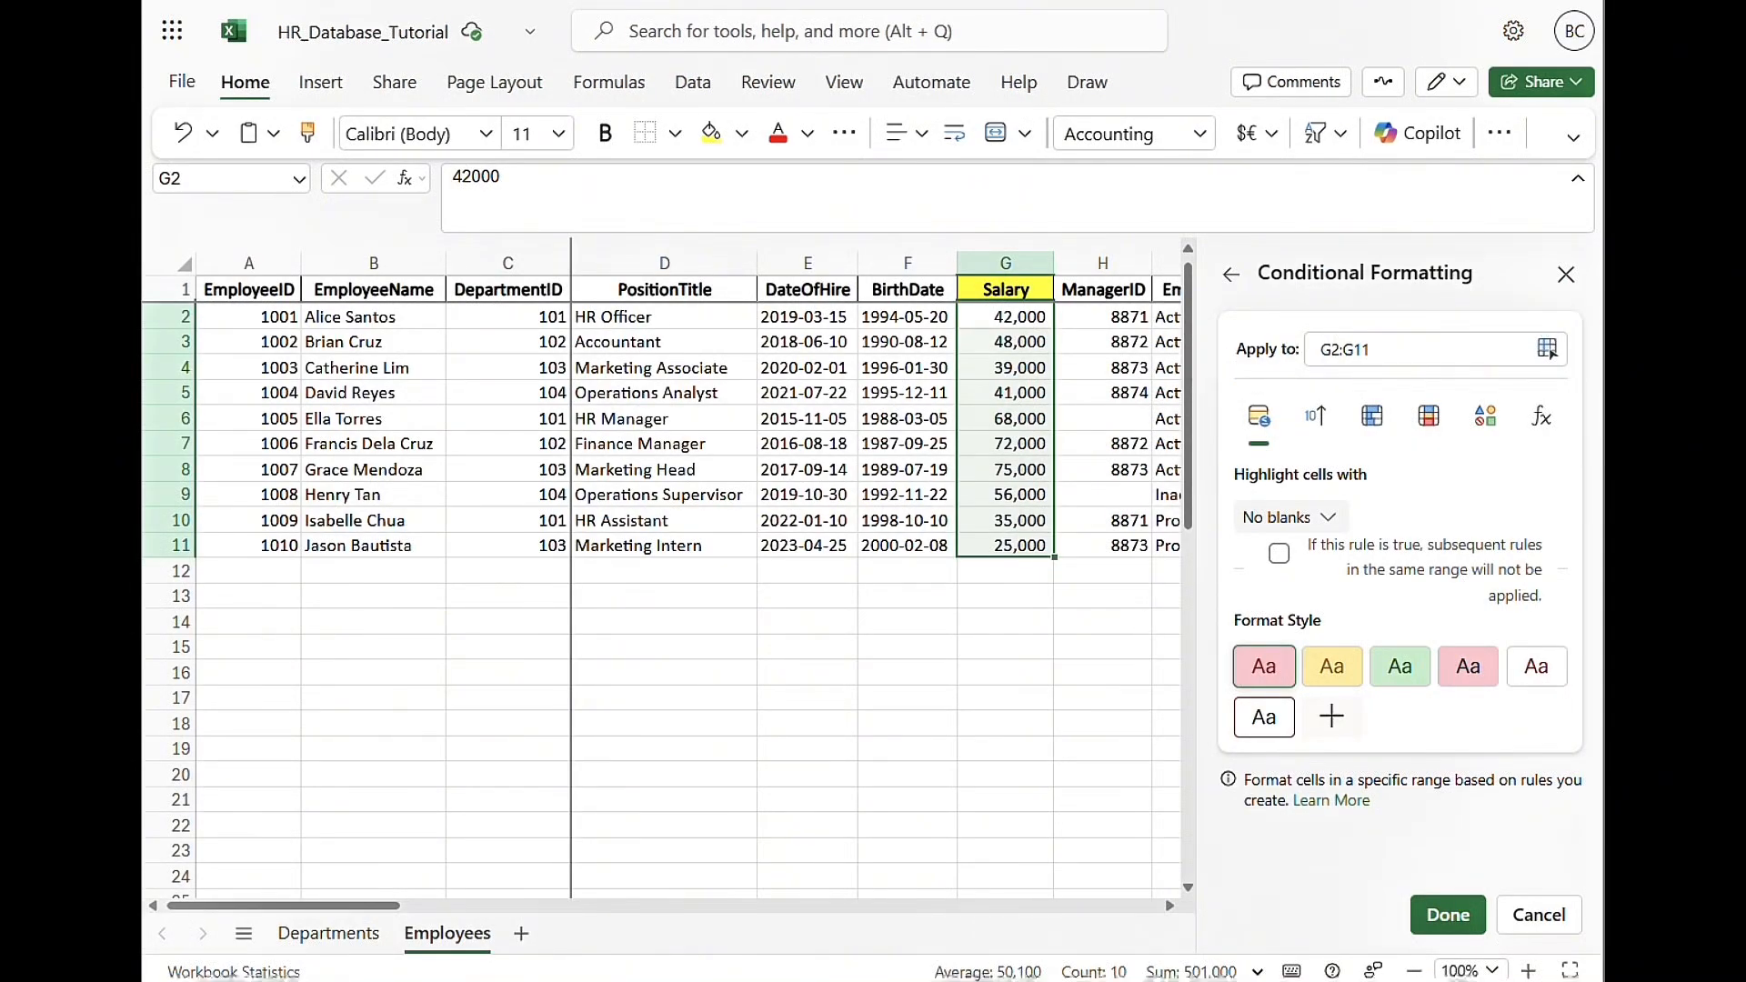
left_click(1542, 415)
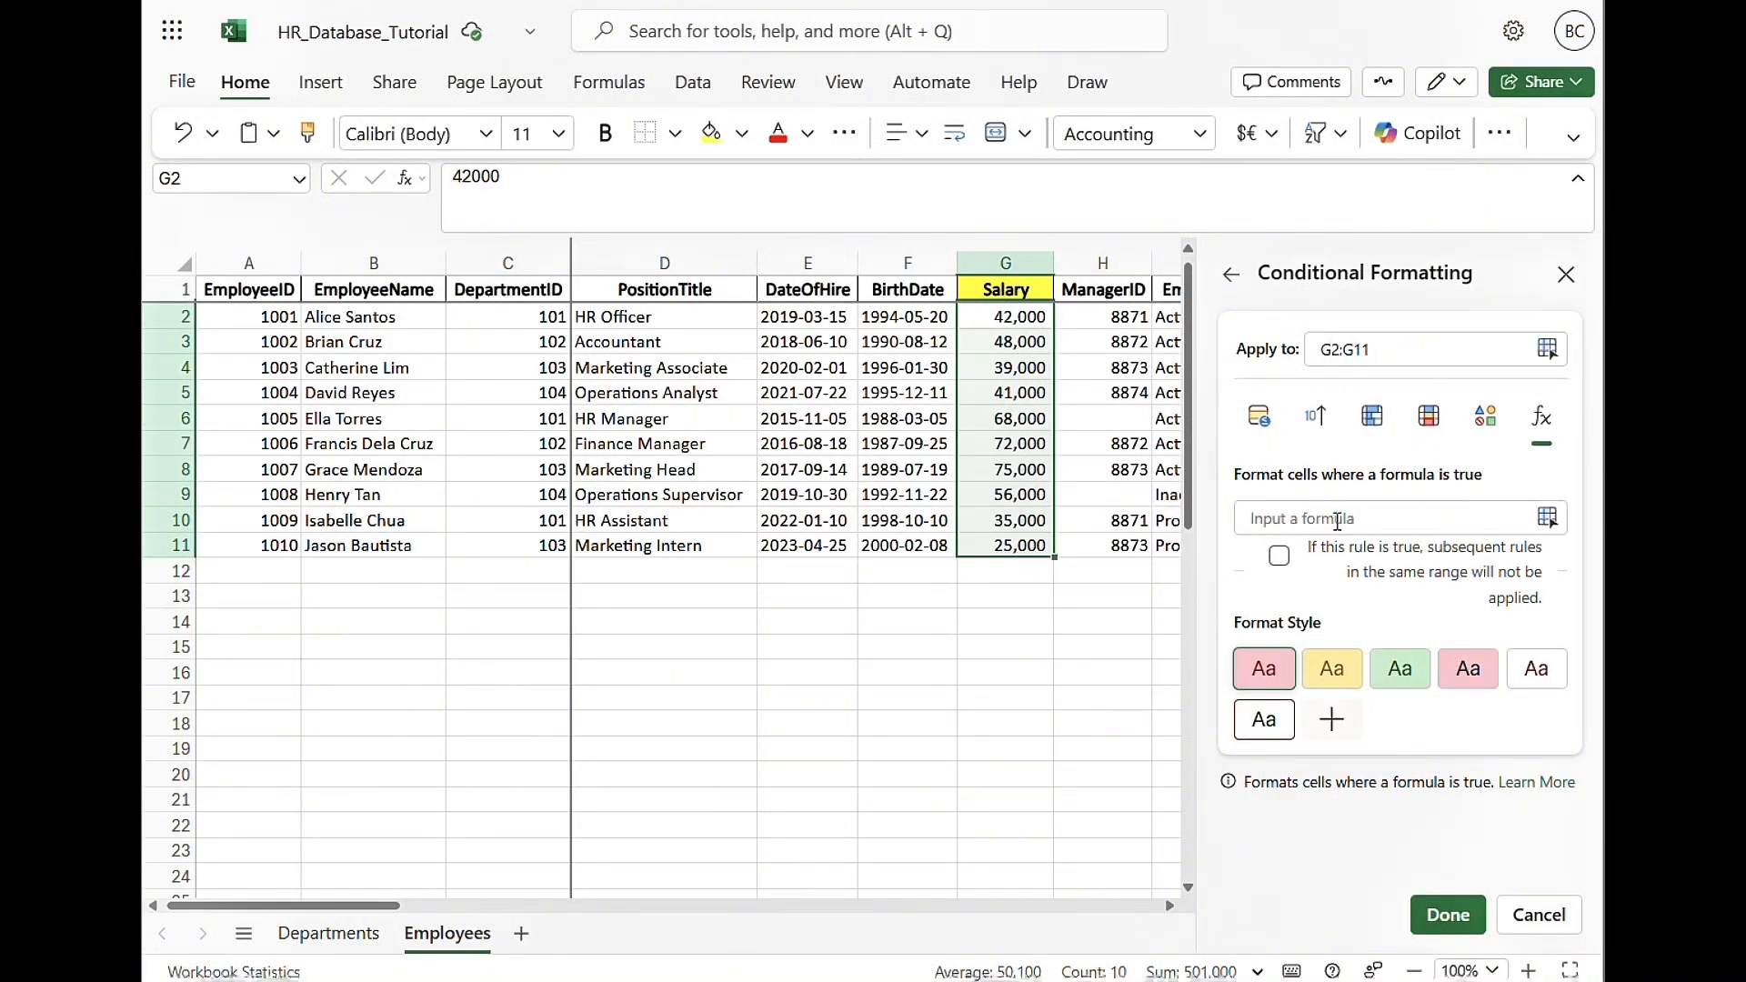
Set the Salary rule's formula to =G2>50000 with the red text format style and apply it
left_click(1306, 521)
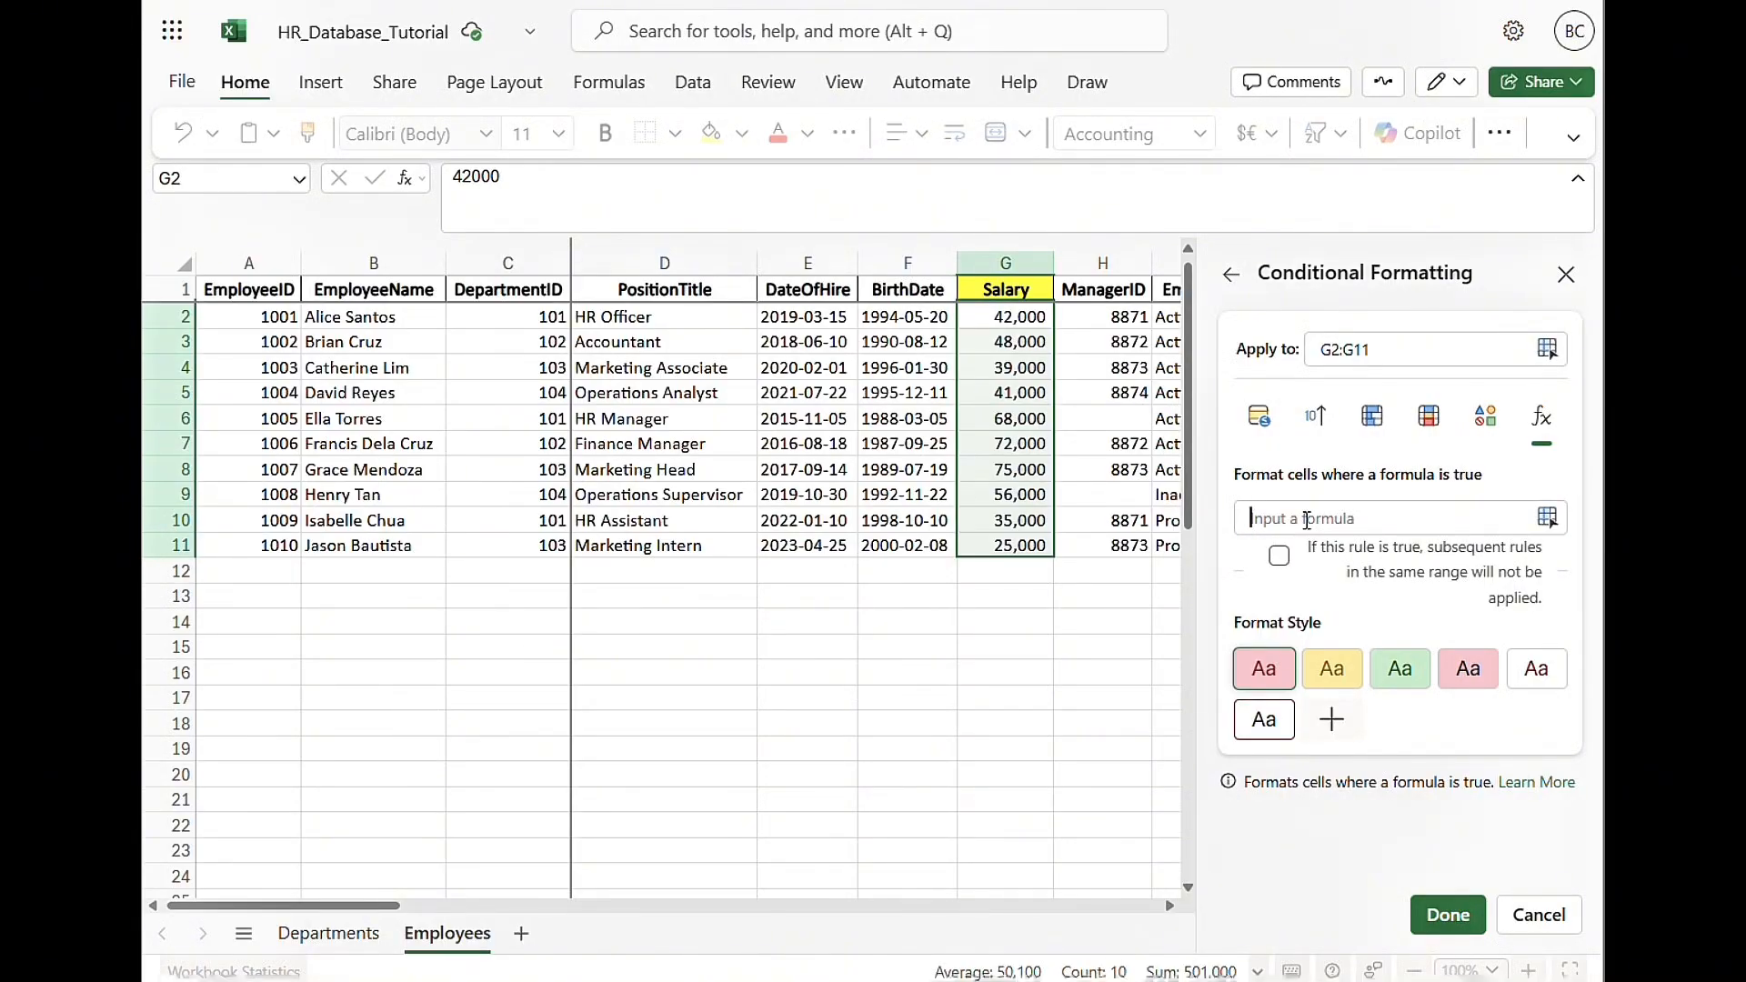
type("=G")
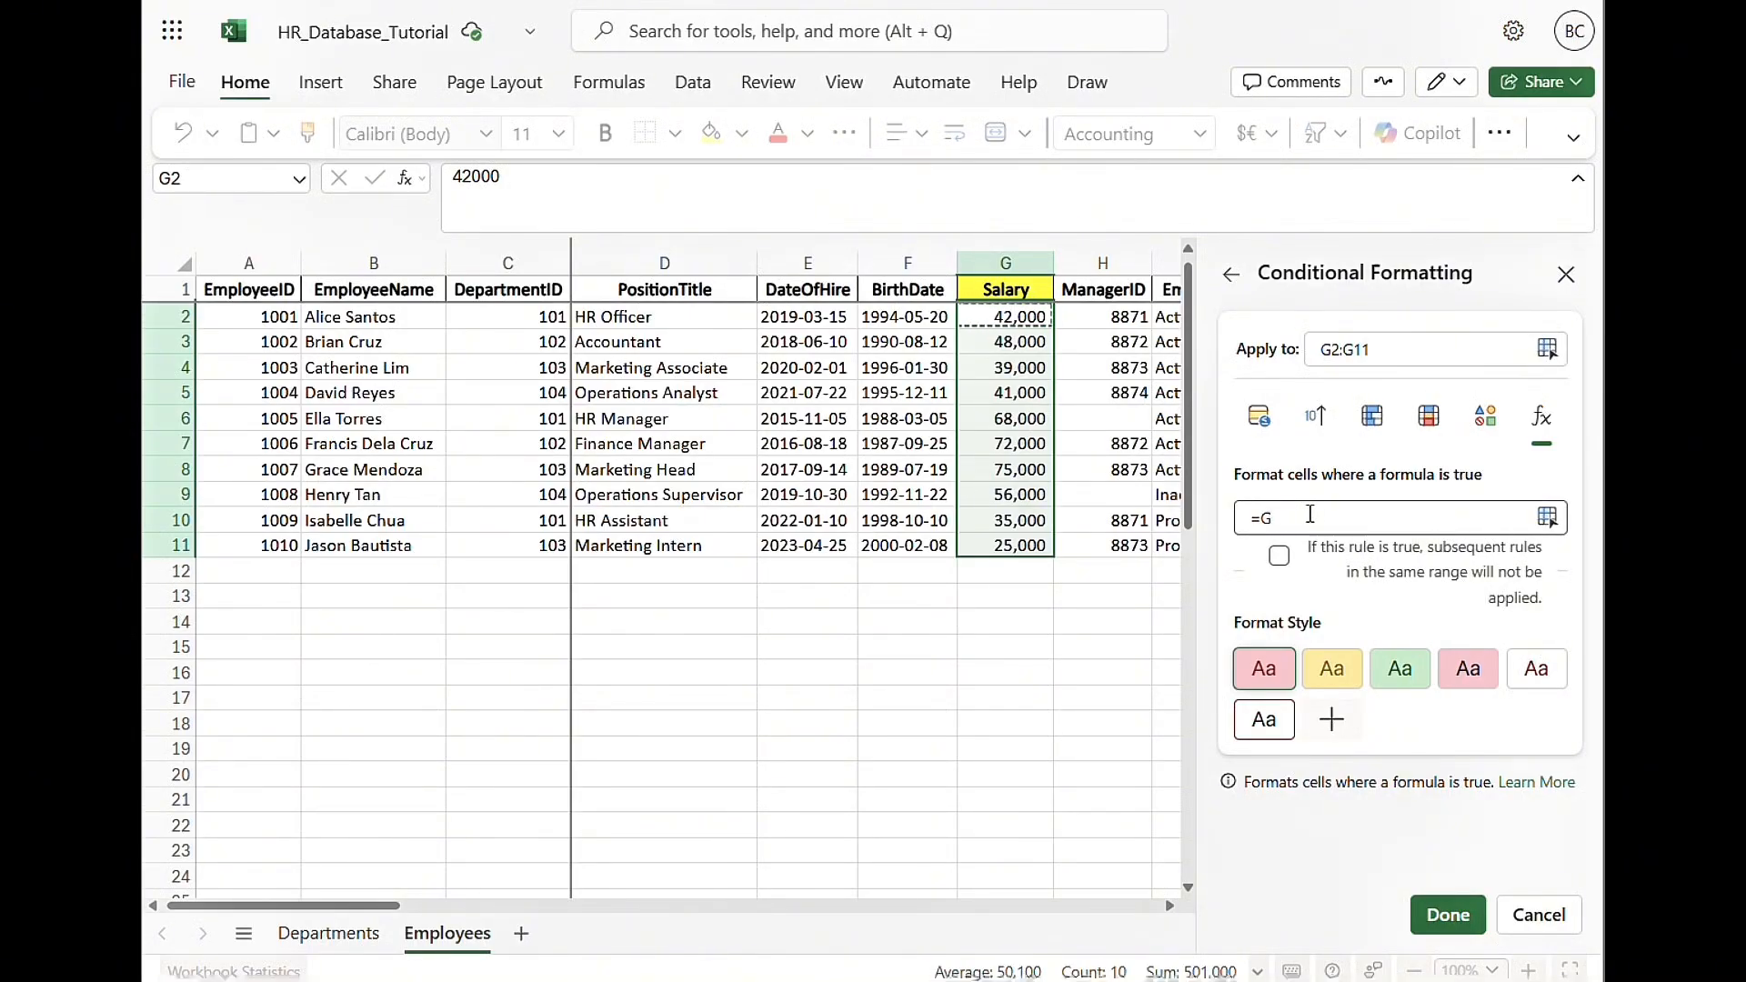
type("2>50000")
left_click(1536, 678)
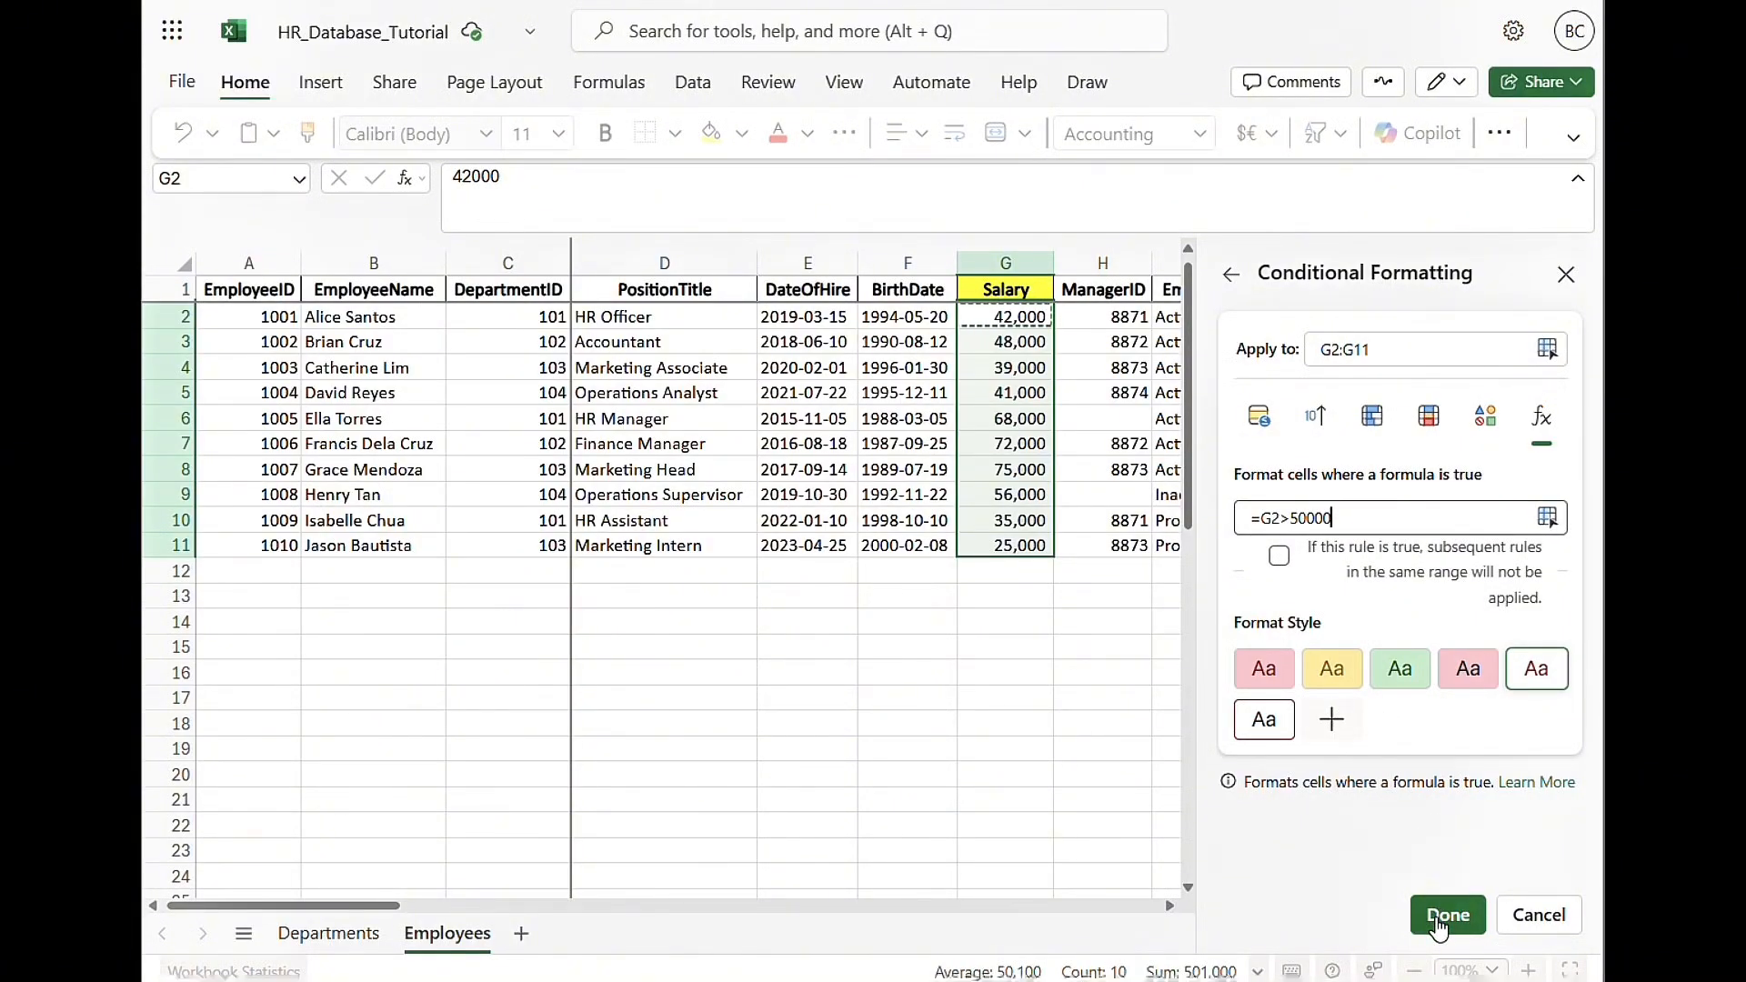
left_click(1447, 915)
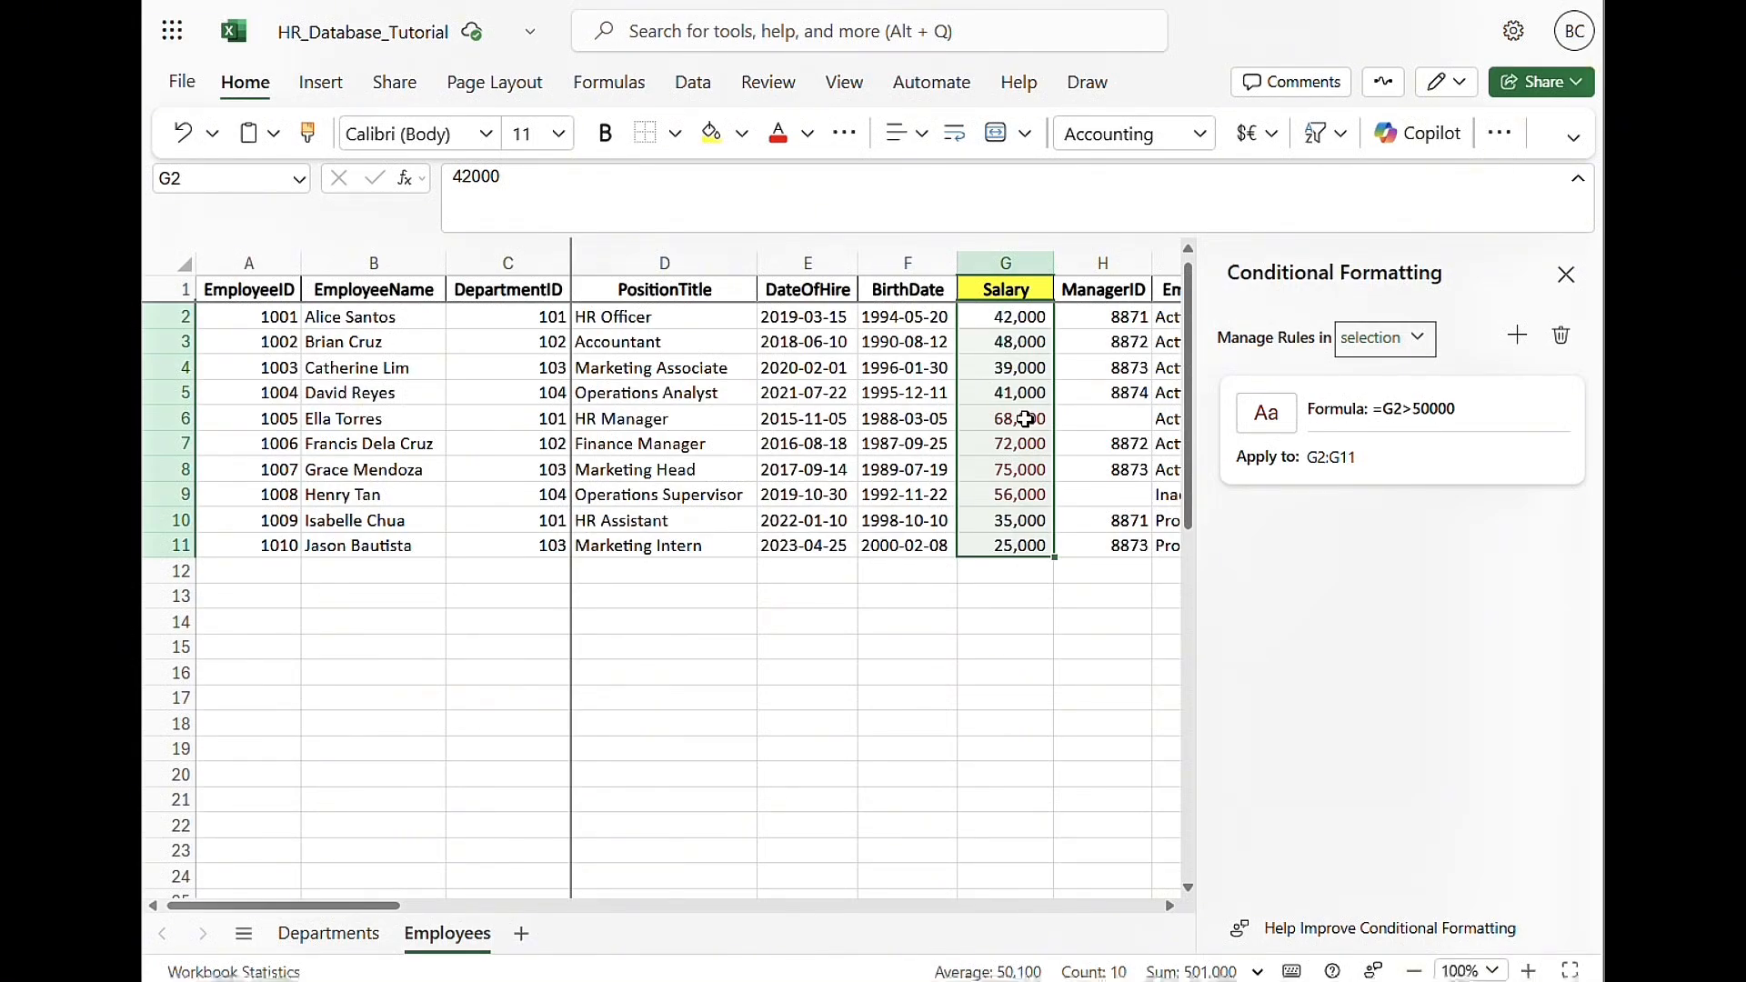
Close the conditional formatting settings and check the red salaries in G6:G9
left_click(1025, 418)
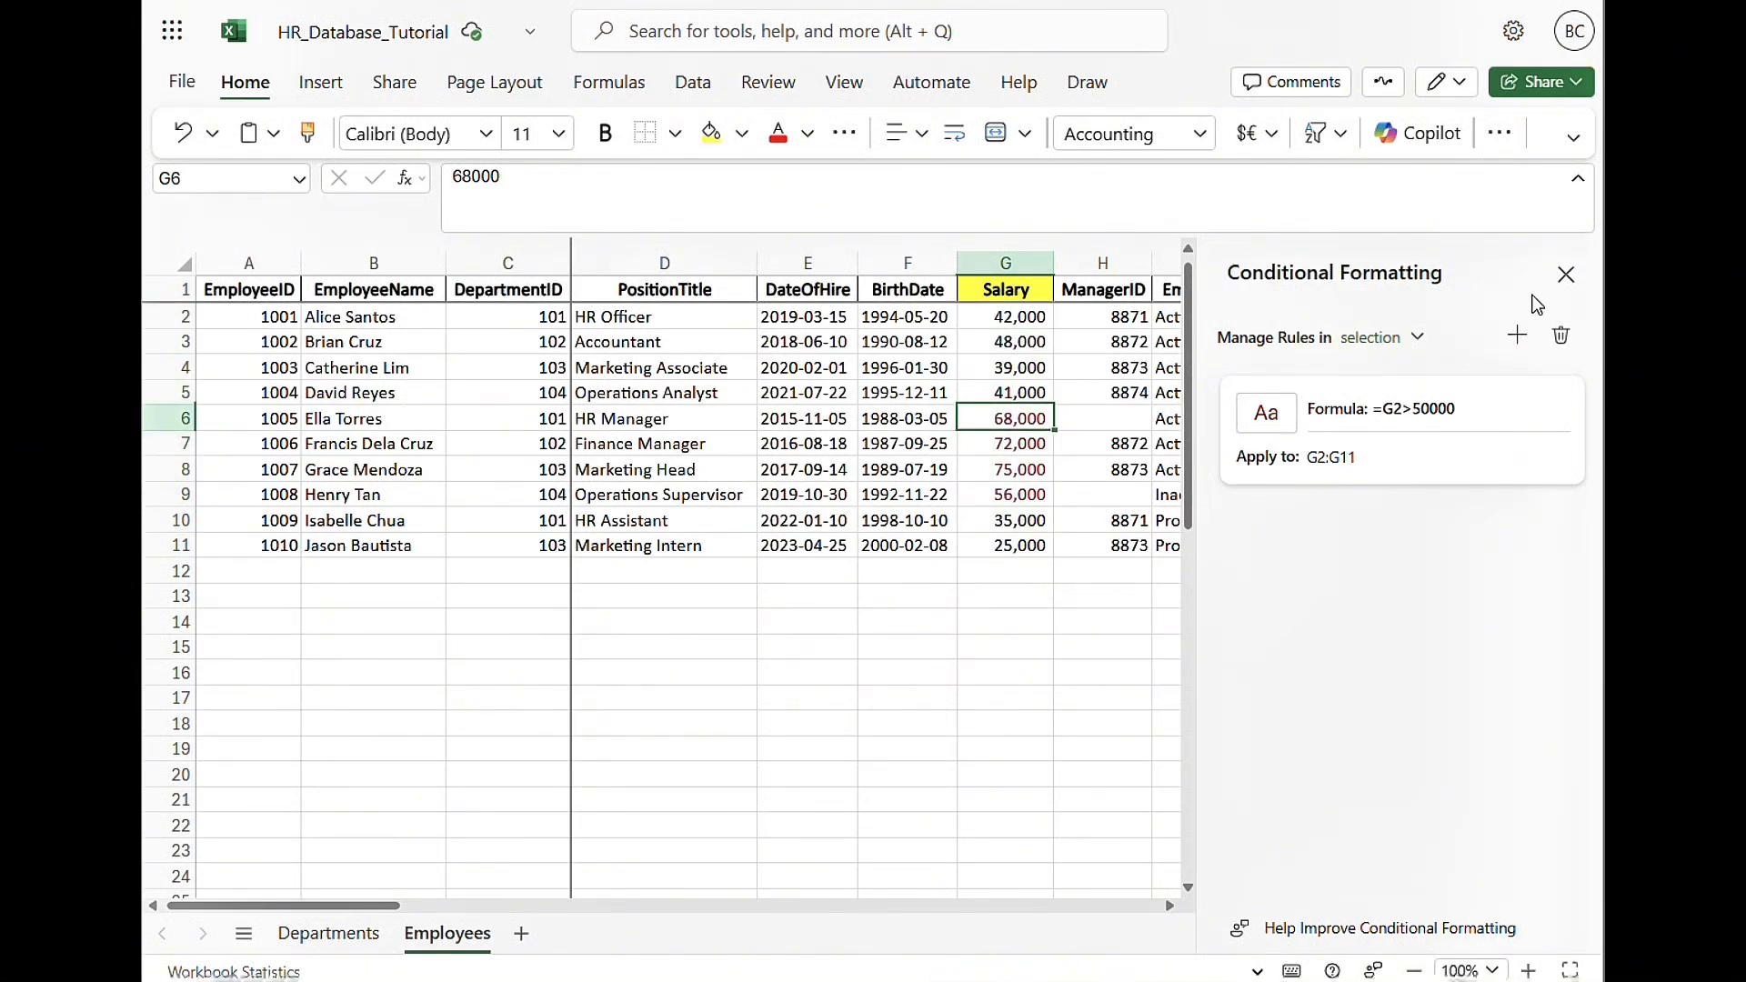
left_click(1565, 274)
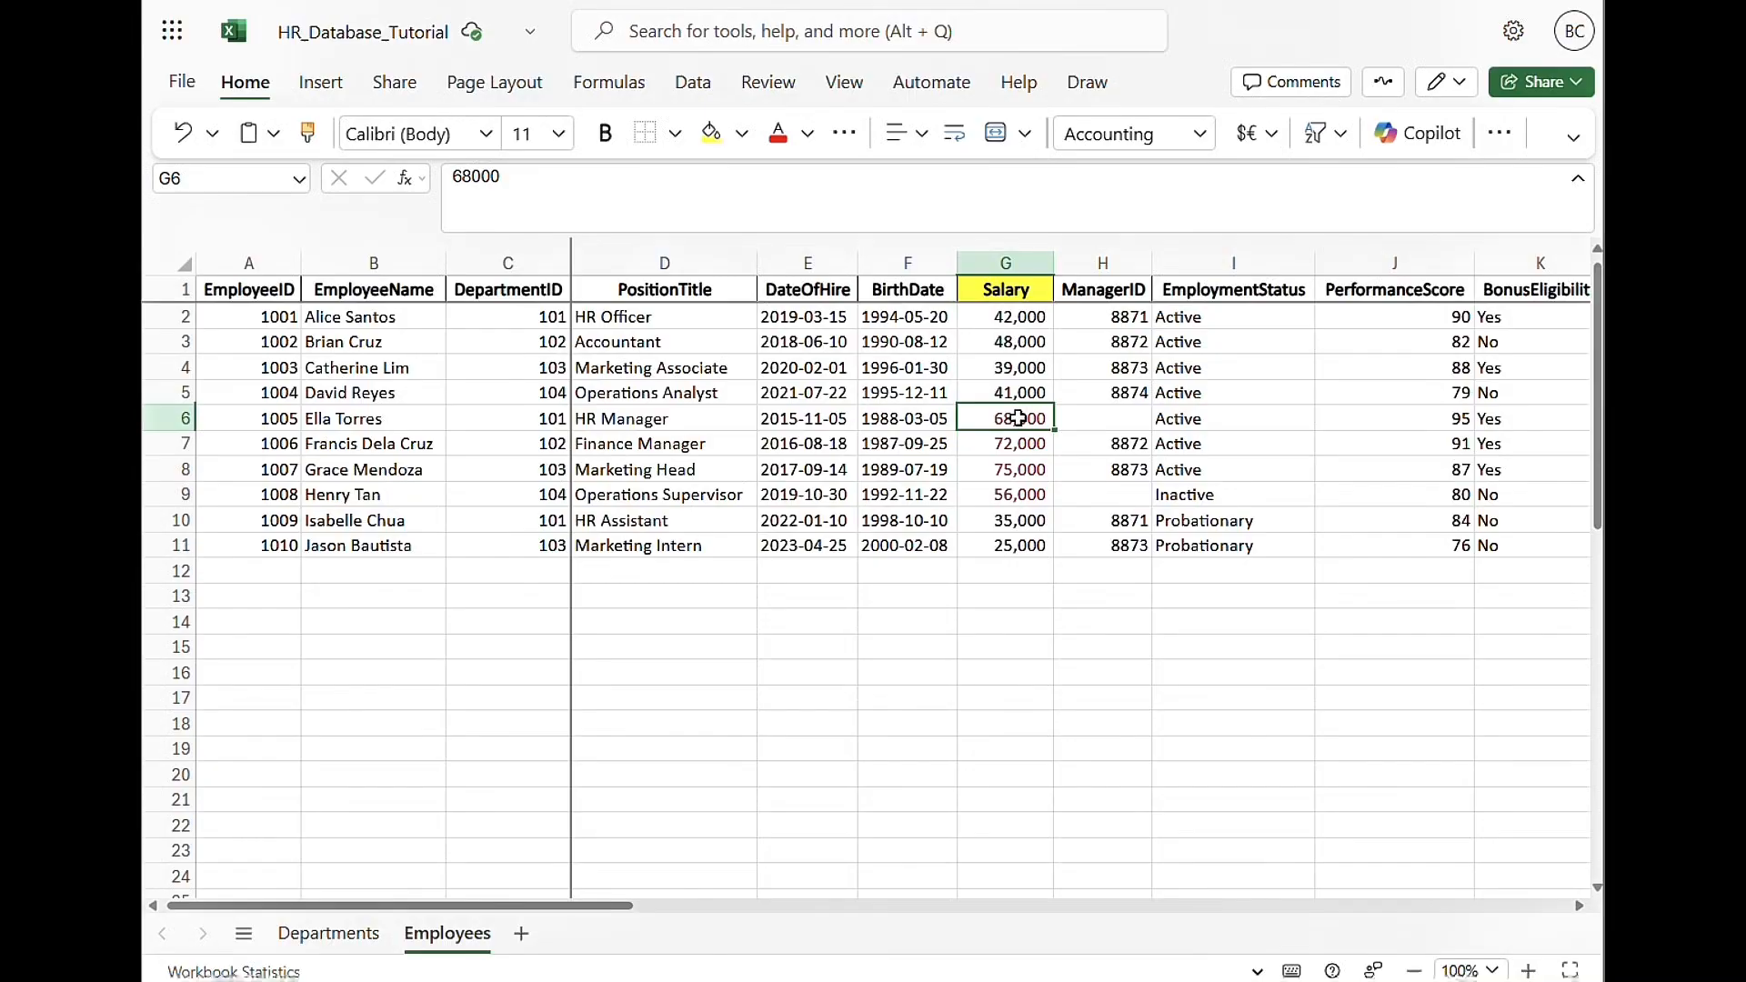
left_click_drag(1017, 420, 1011, 502)
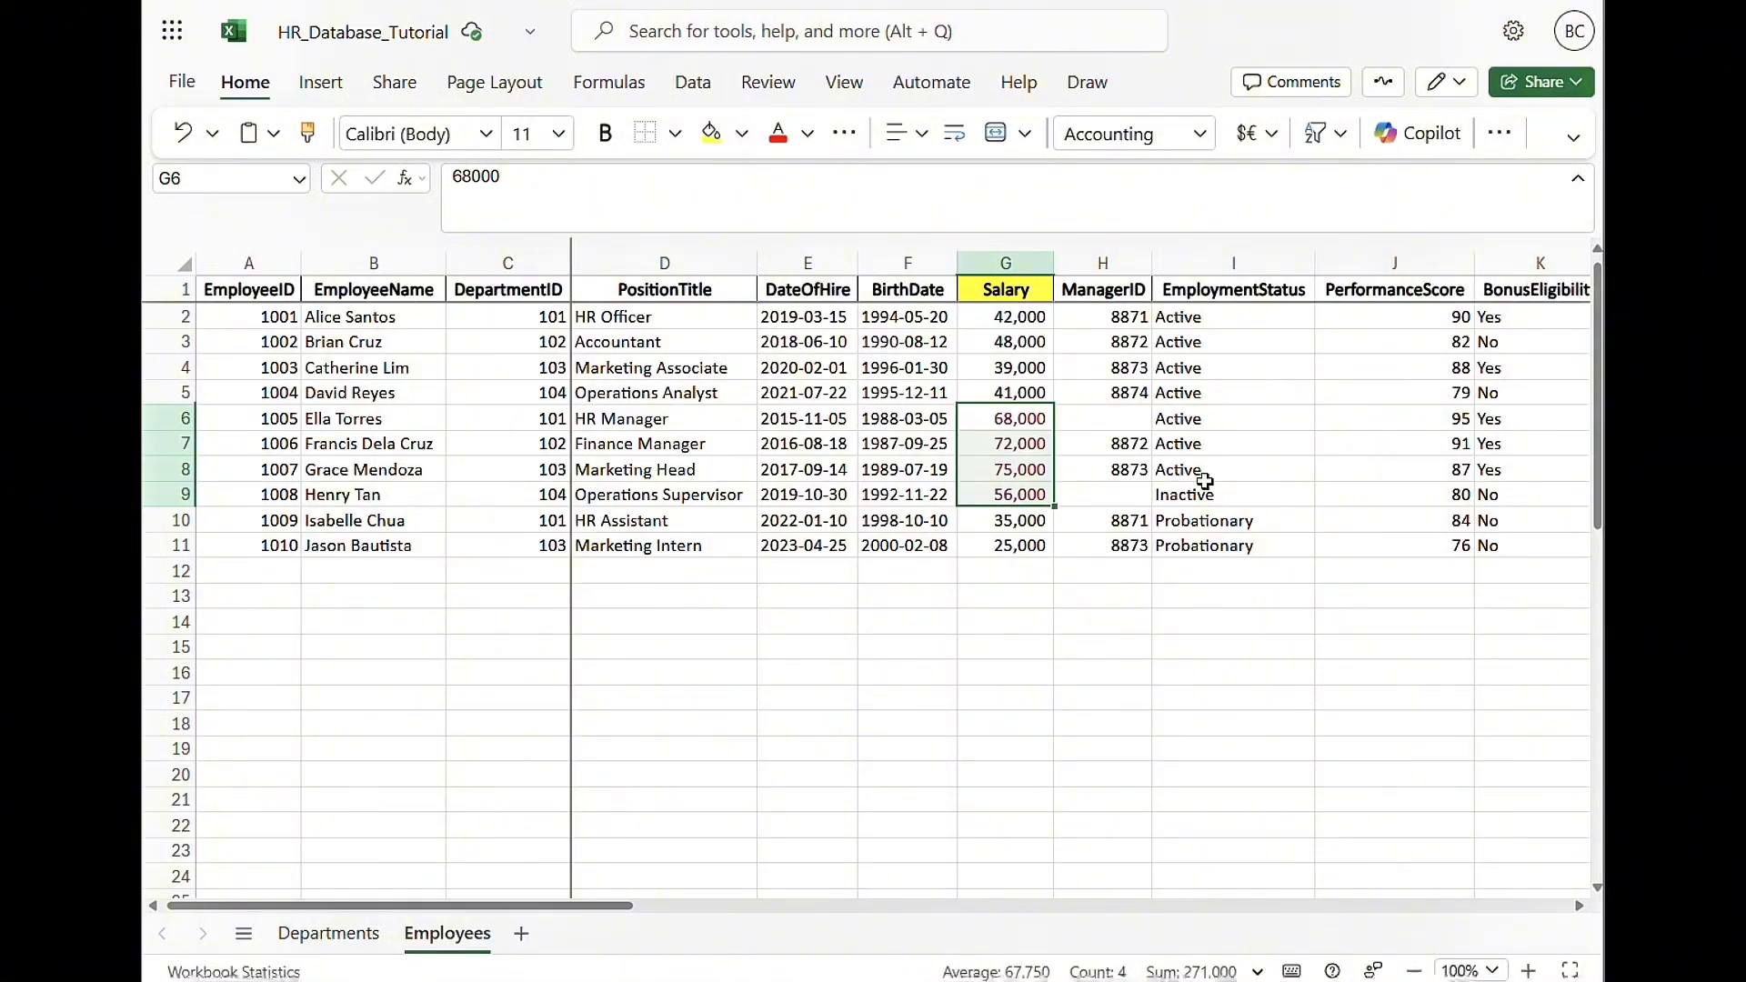
left_click(1182, 417)
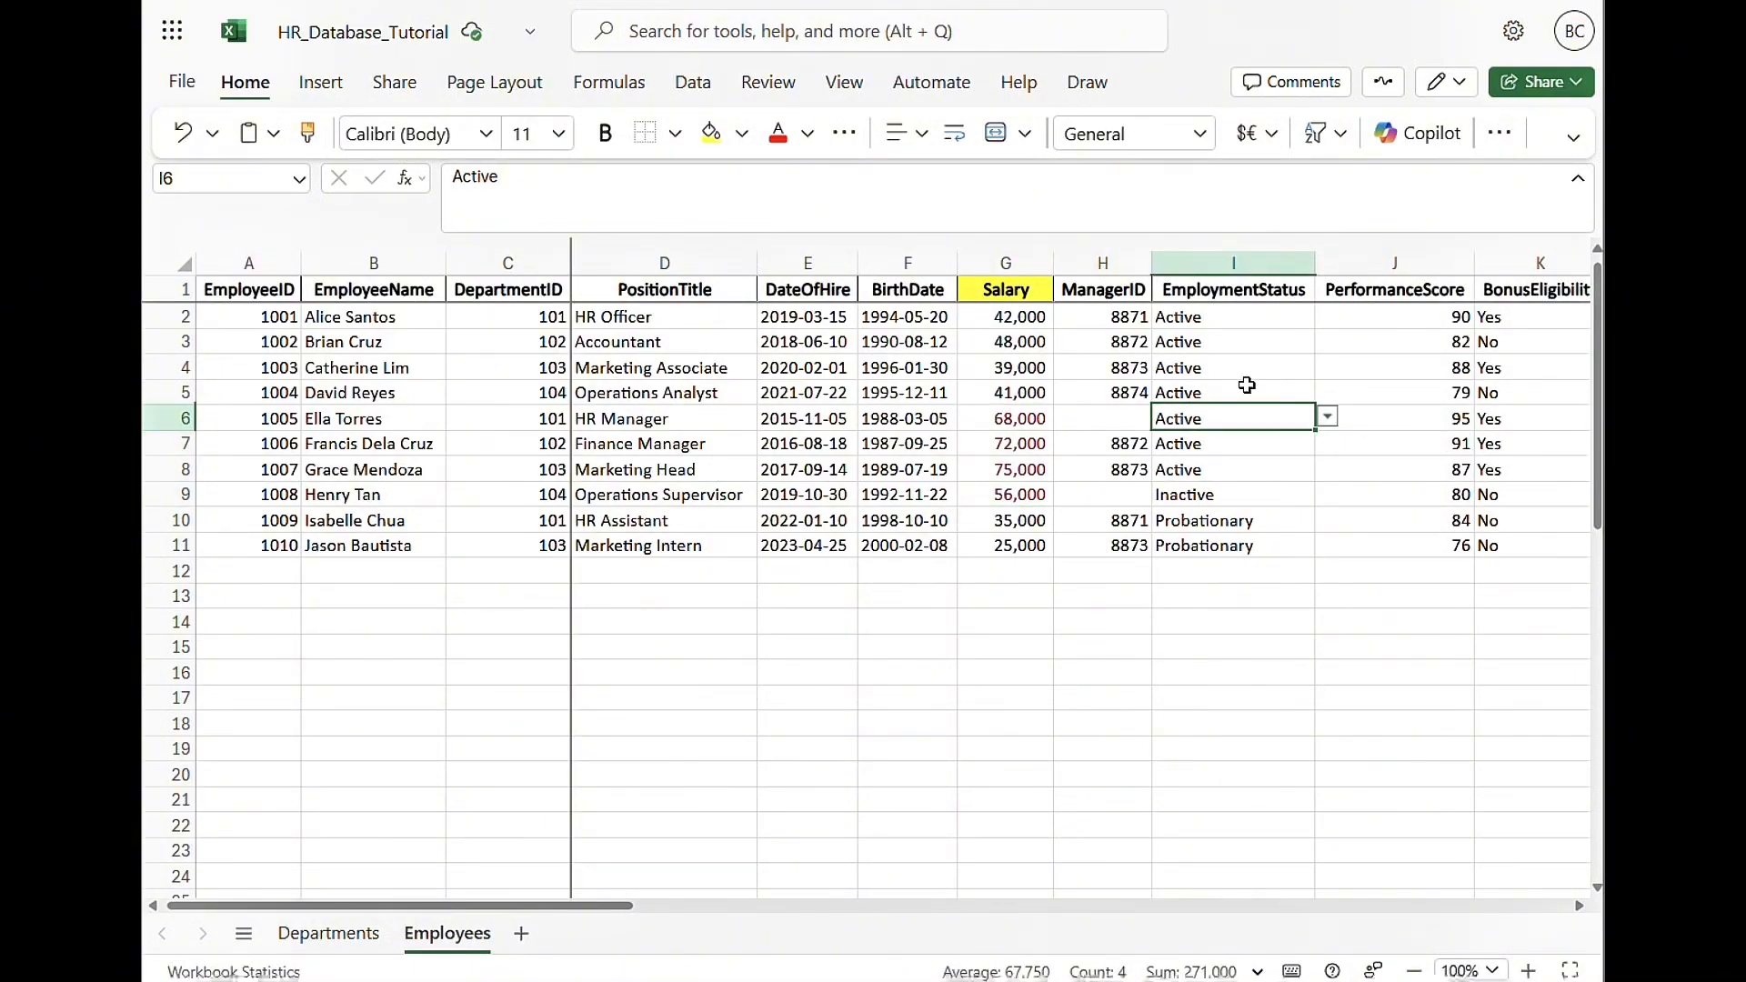
Start a new formula-based conditional formatting rule for the PerformanceScore cells J2:J11
left_click(1406, 311)
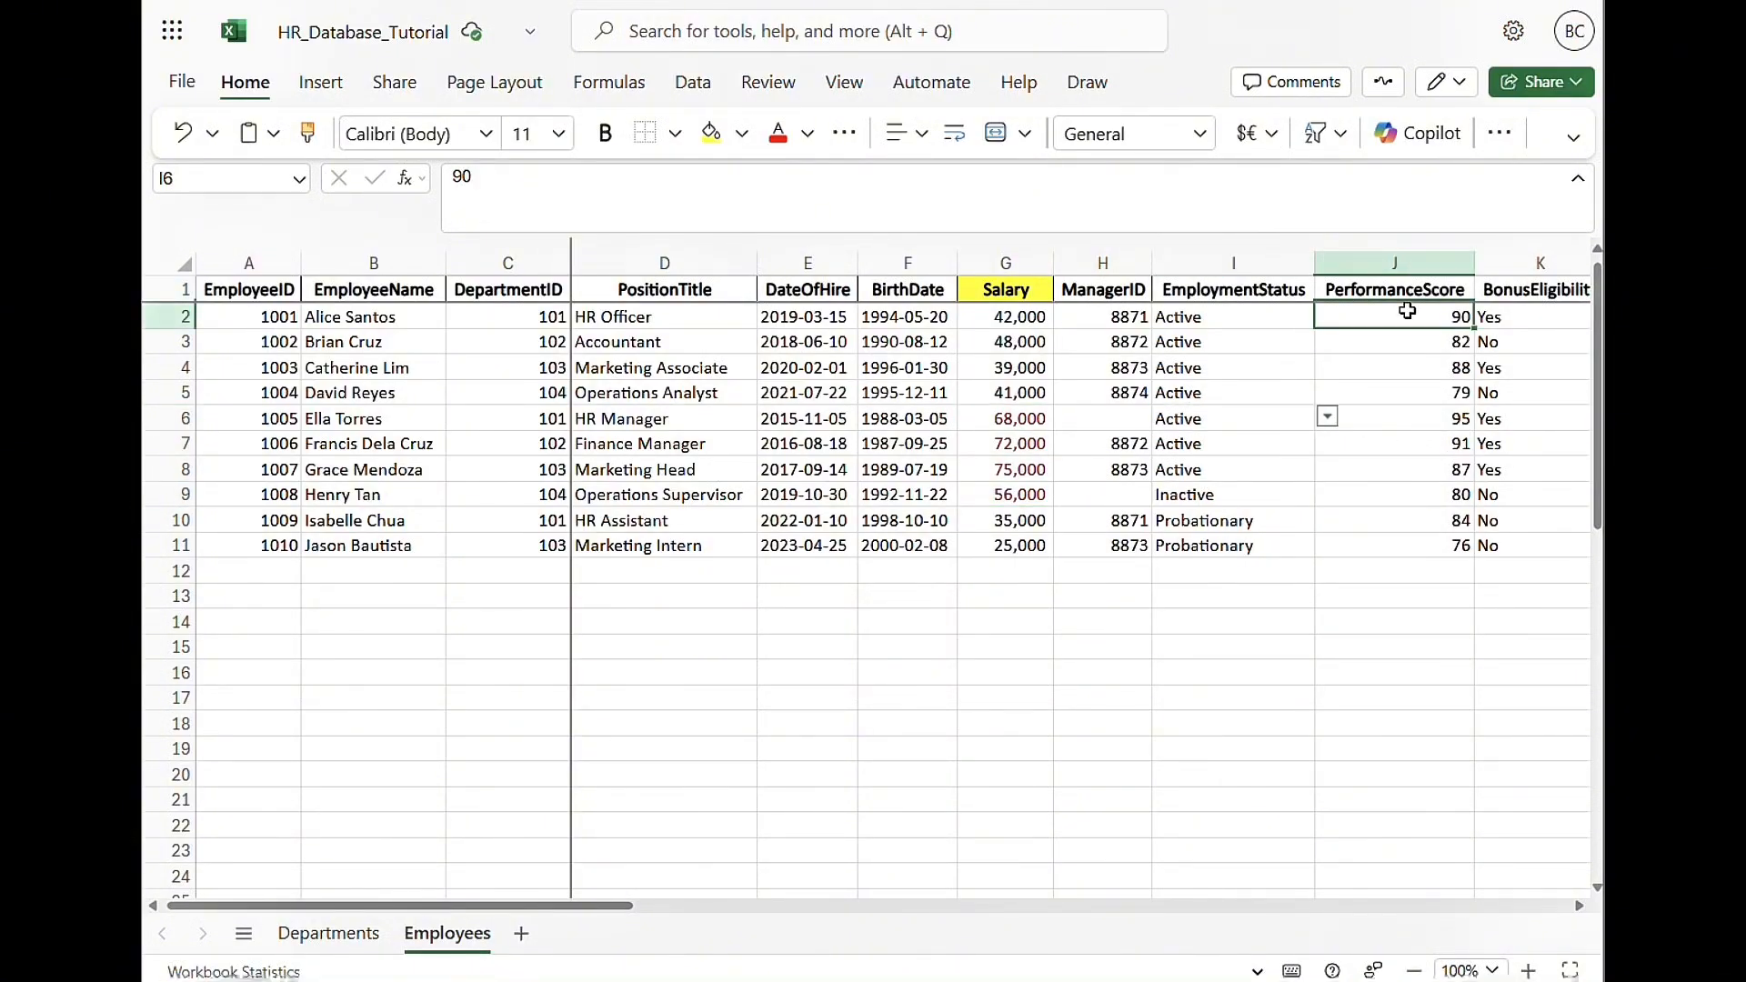
left_click_drag(1406, 311, 1401, 537)
left_click(1498, 133)
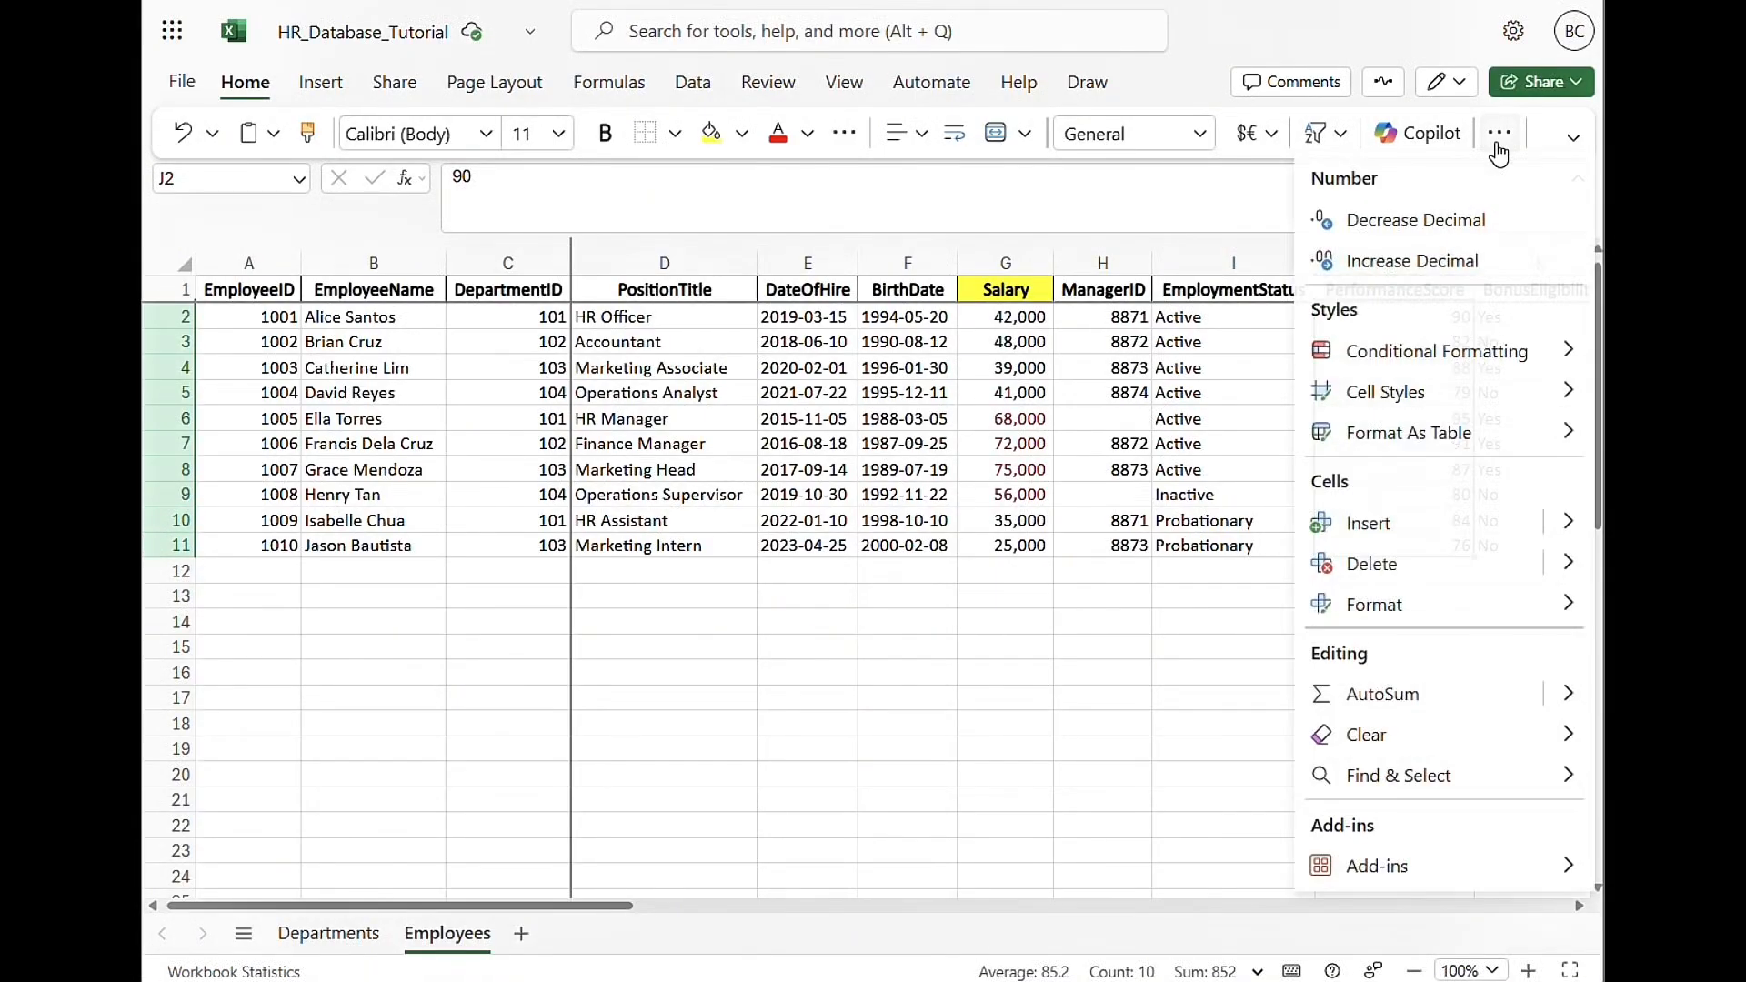
left_click(1567, 351)
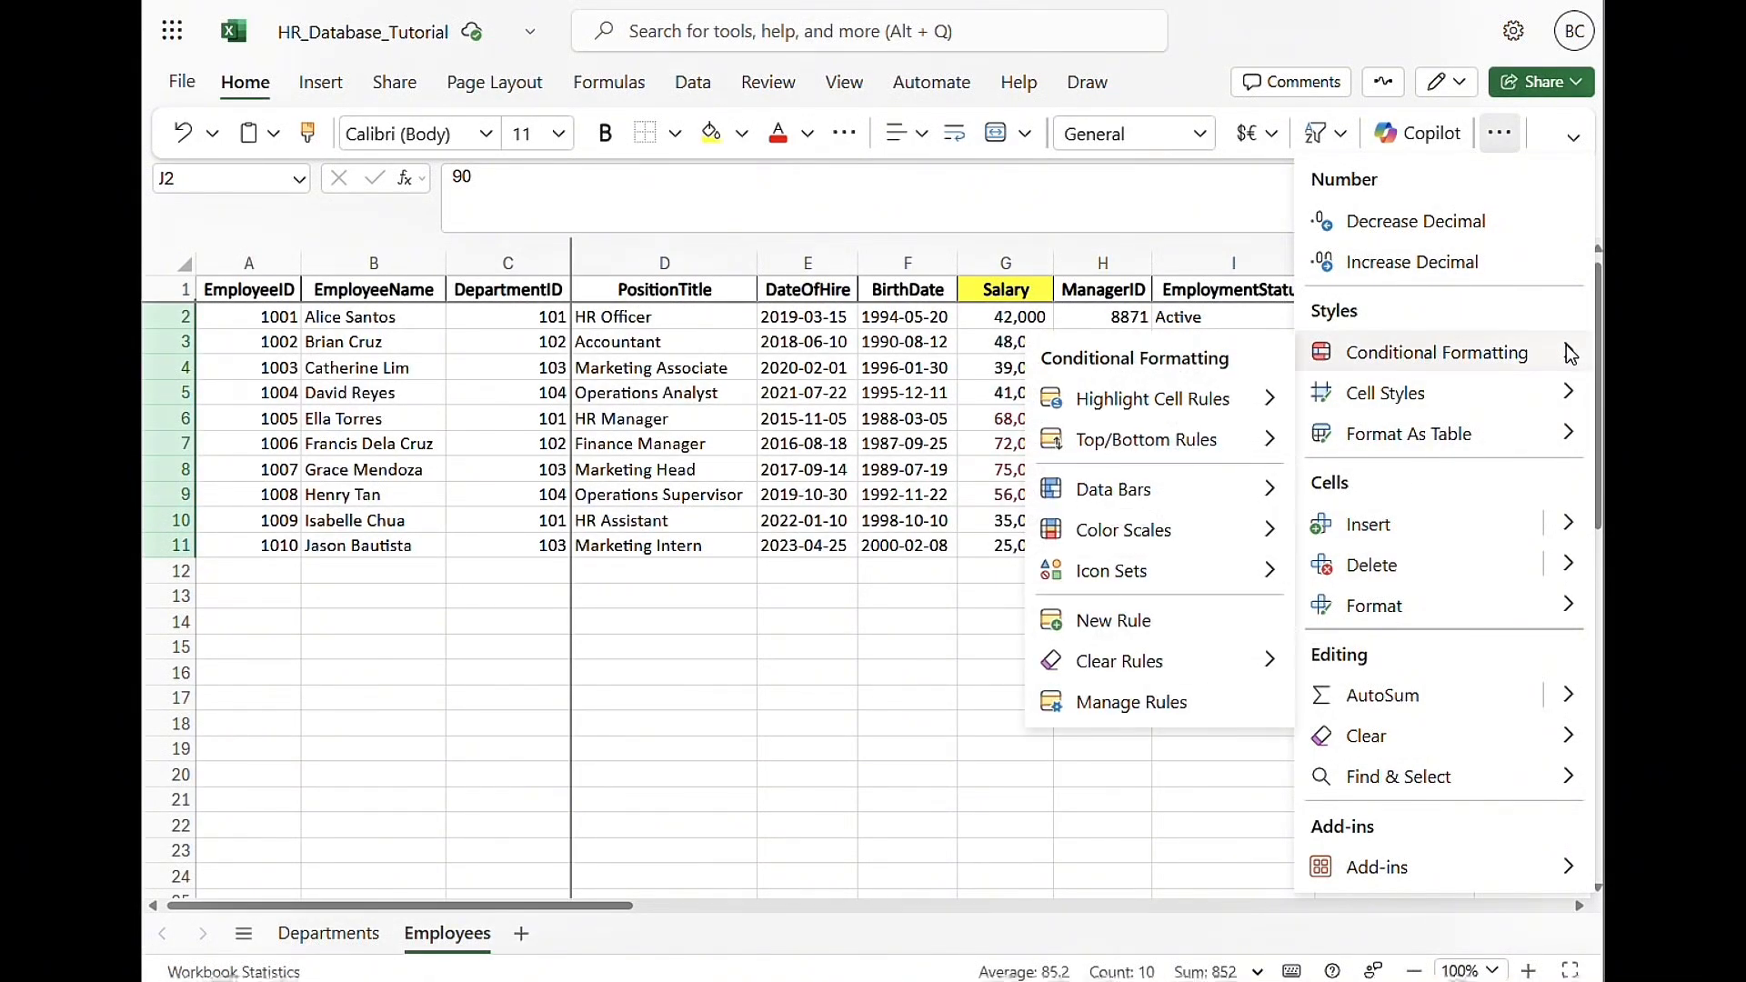
left_click(1184, 618)
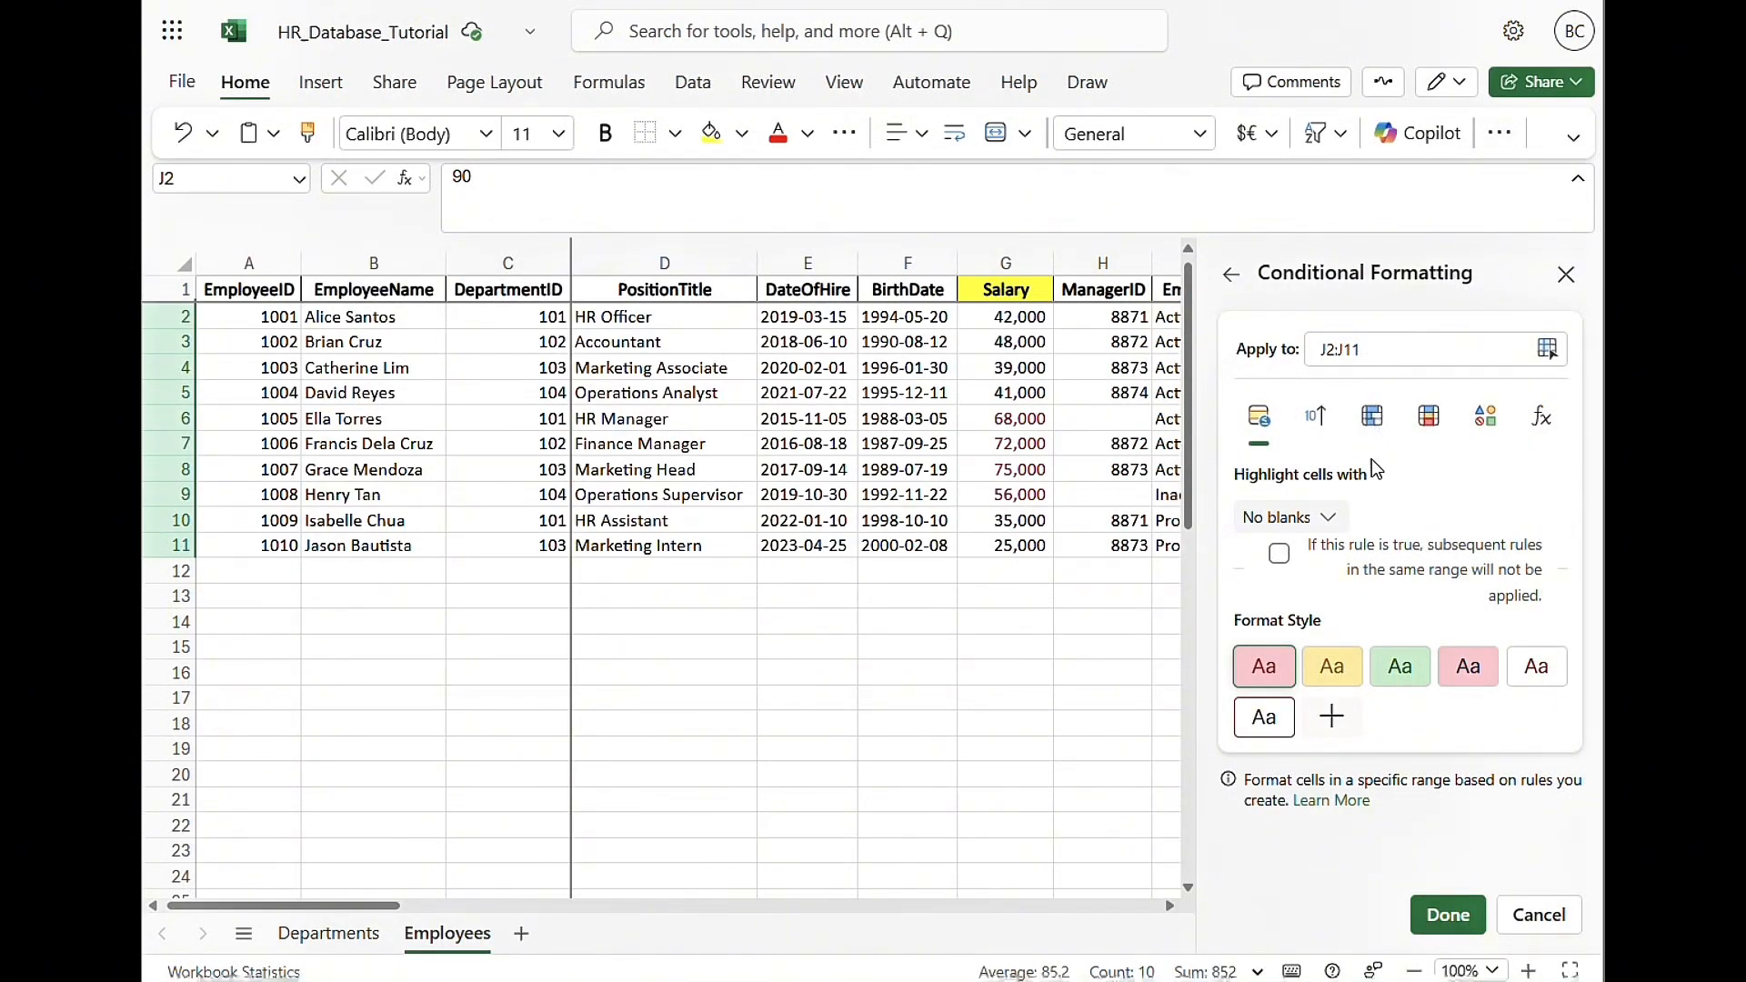
left_click(1541, 416)
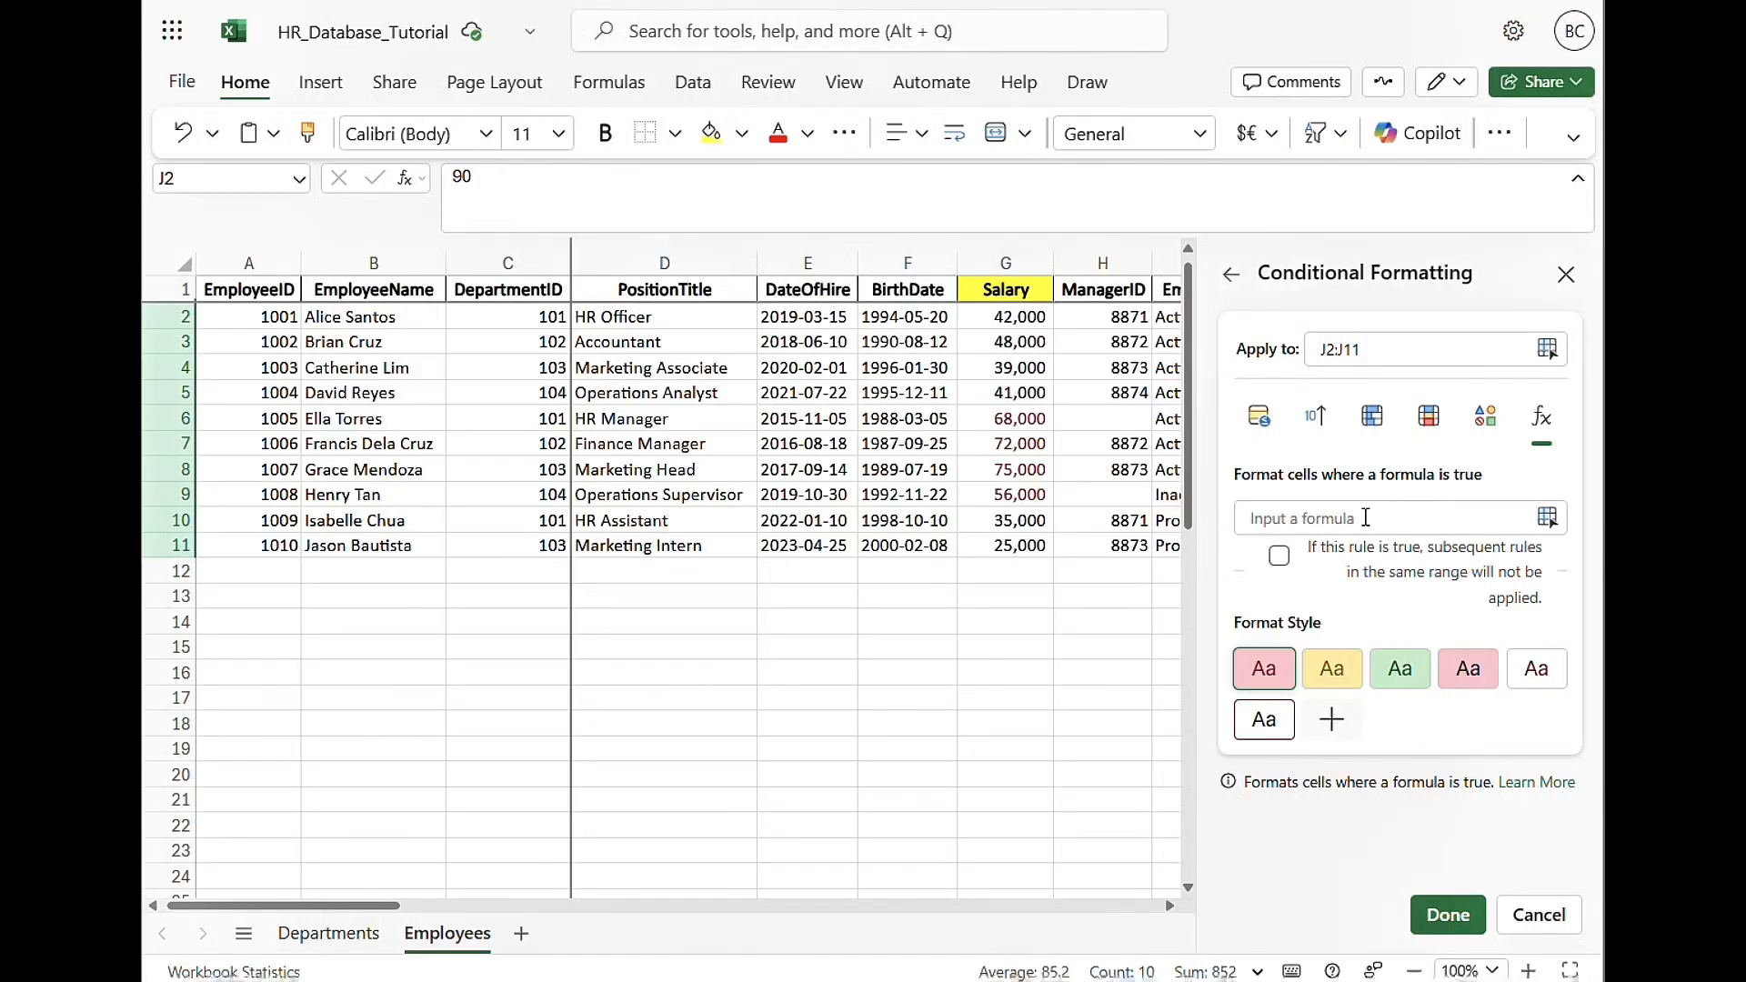
Apply the formula =J2>85 with the green fill format style to the performance scores and close the rule settings
left_click(1353, 516)
scroll(1000, 508, "right", 3)
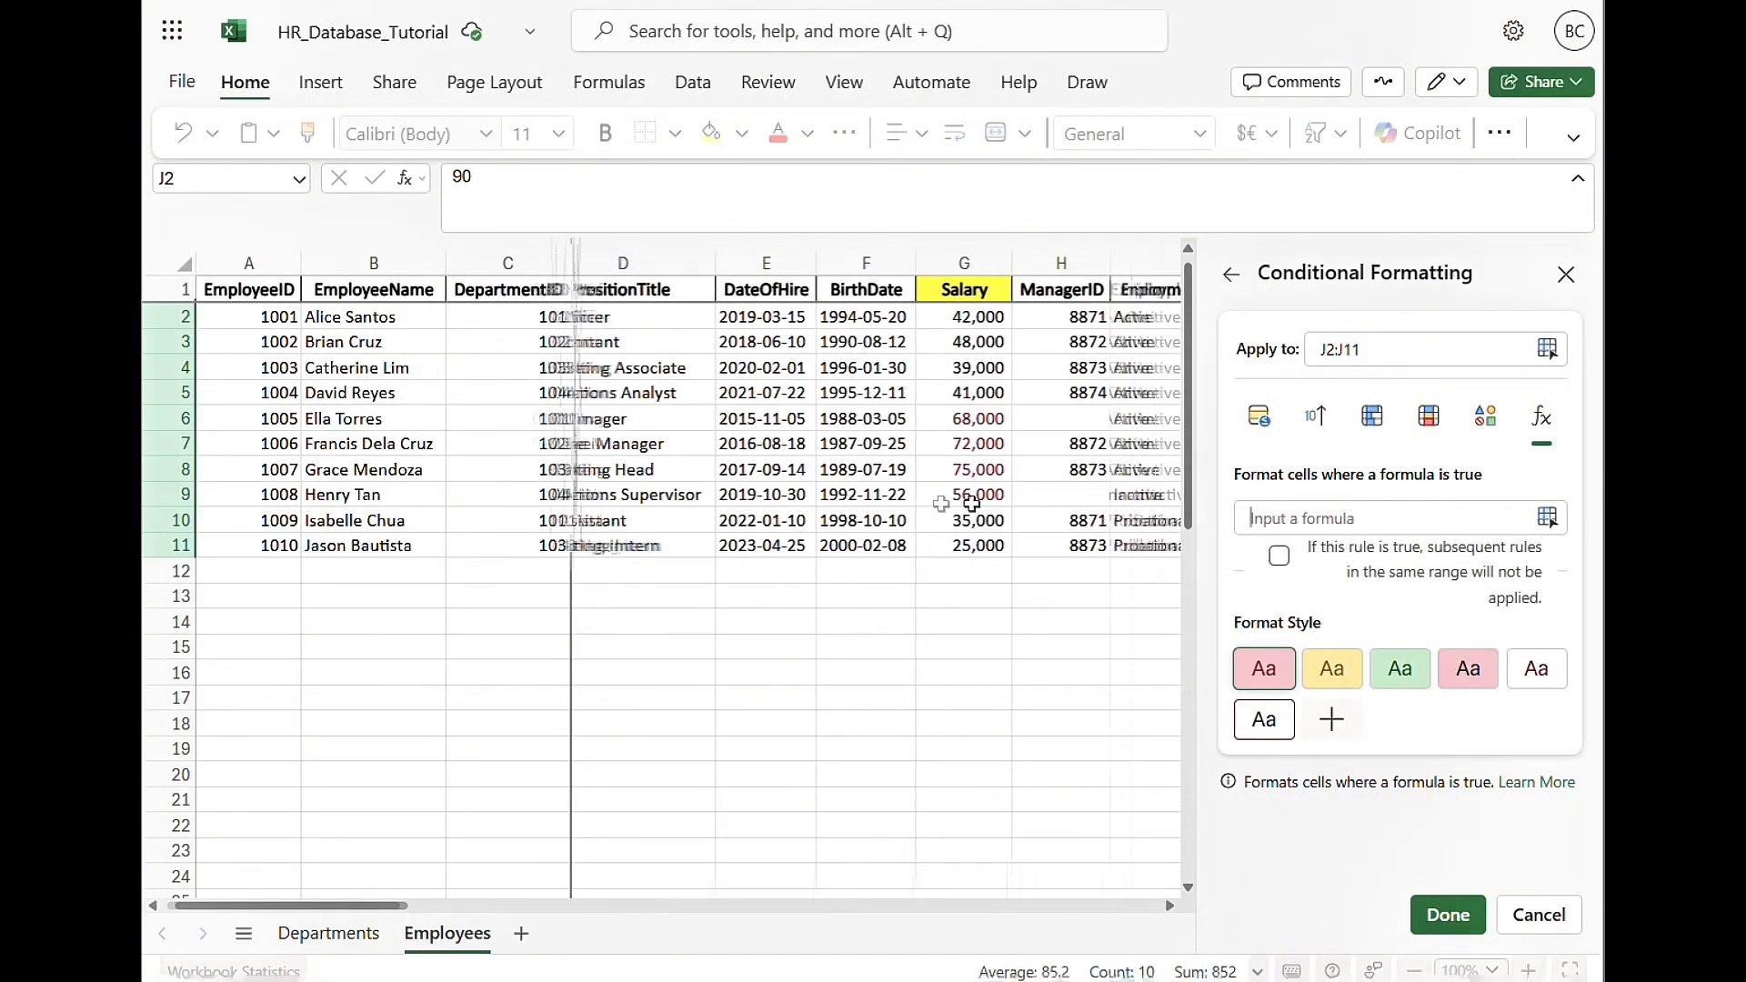
scroll(961, 503, "right", 2)
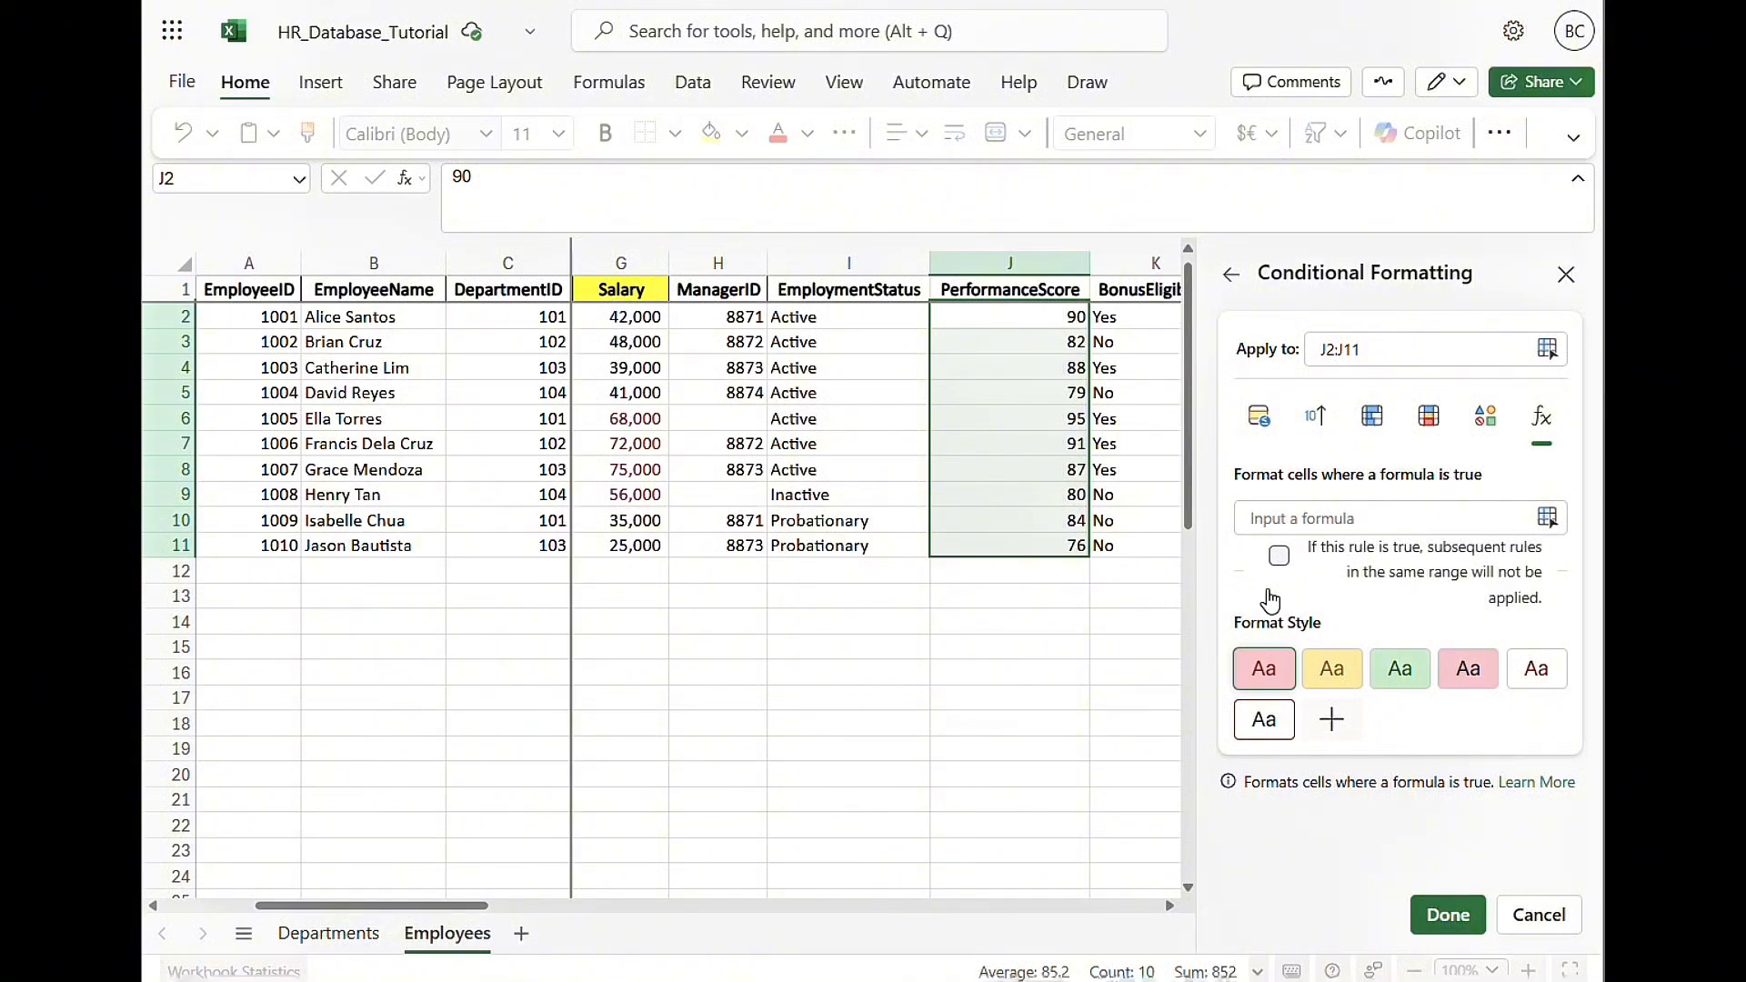
type("=")
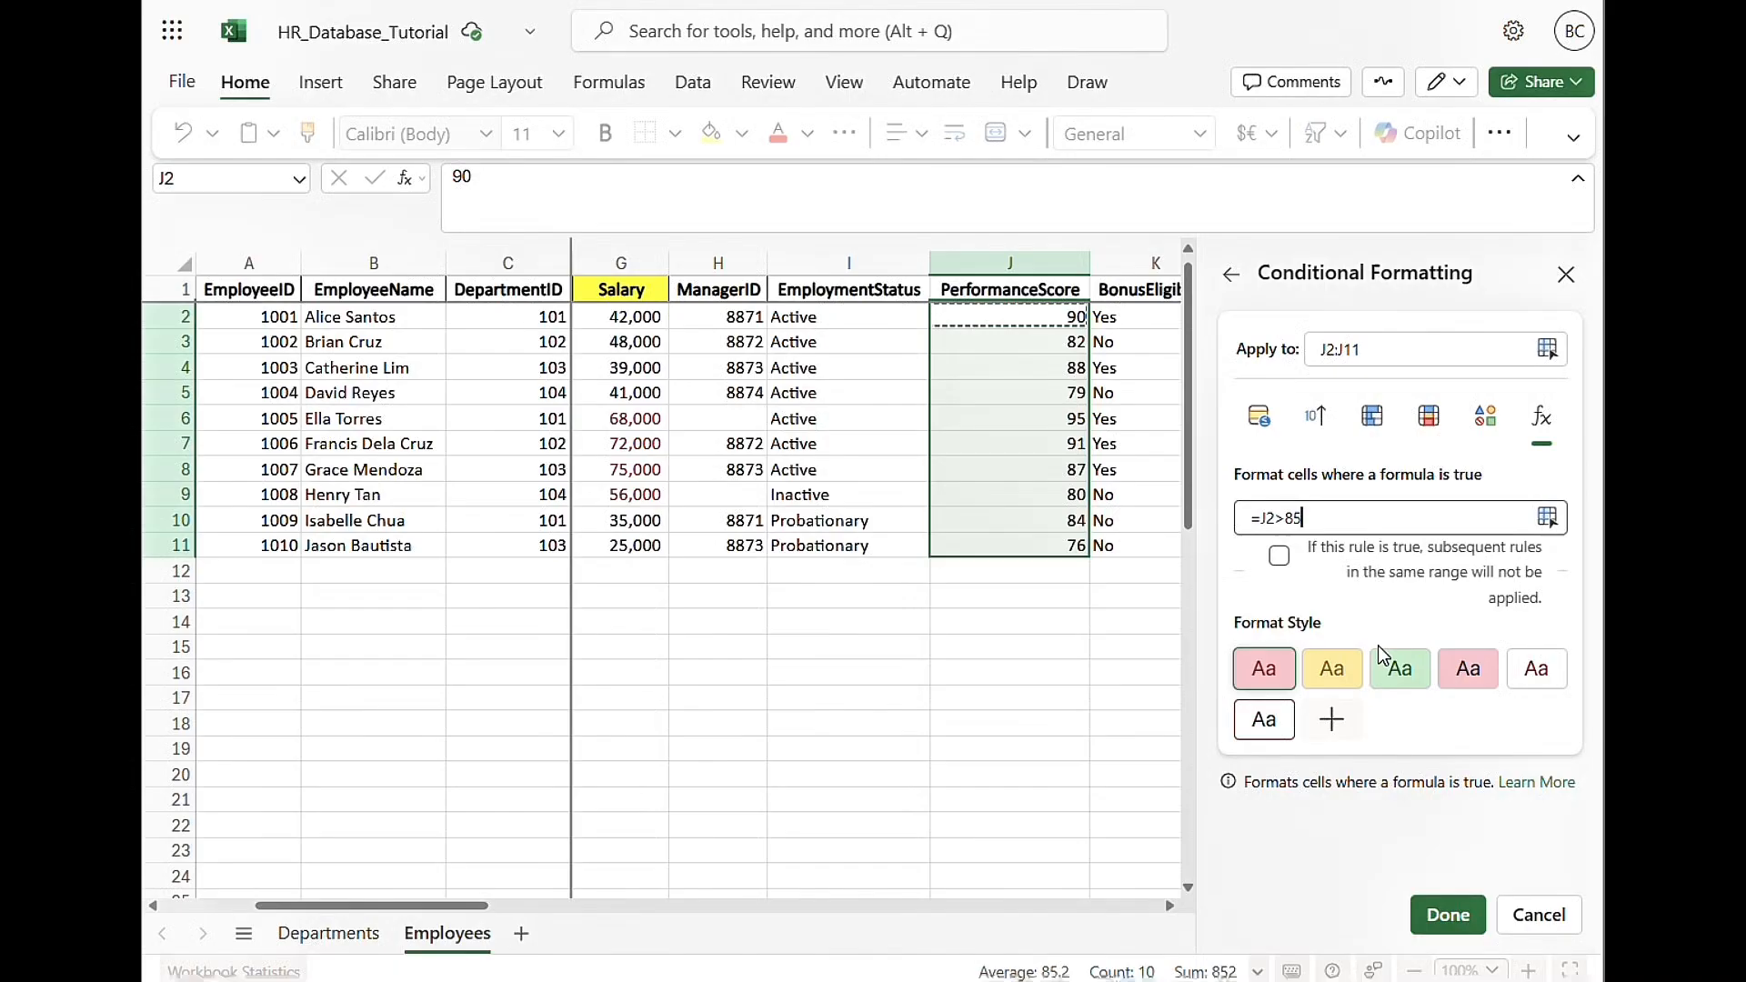
left_click(1386, 678)
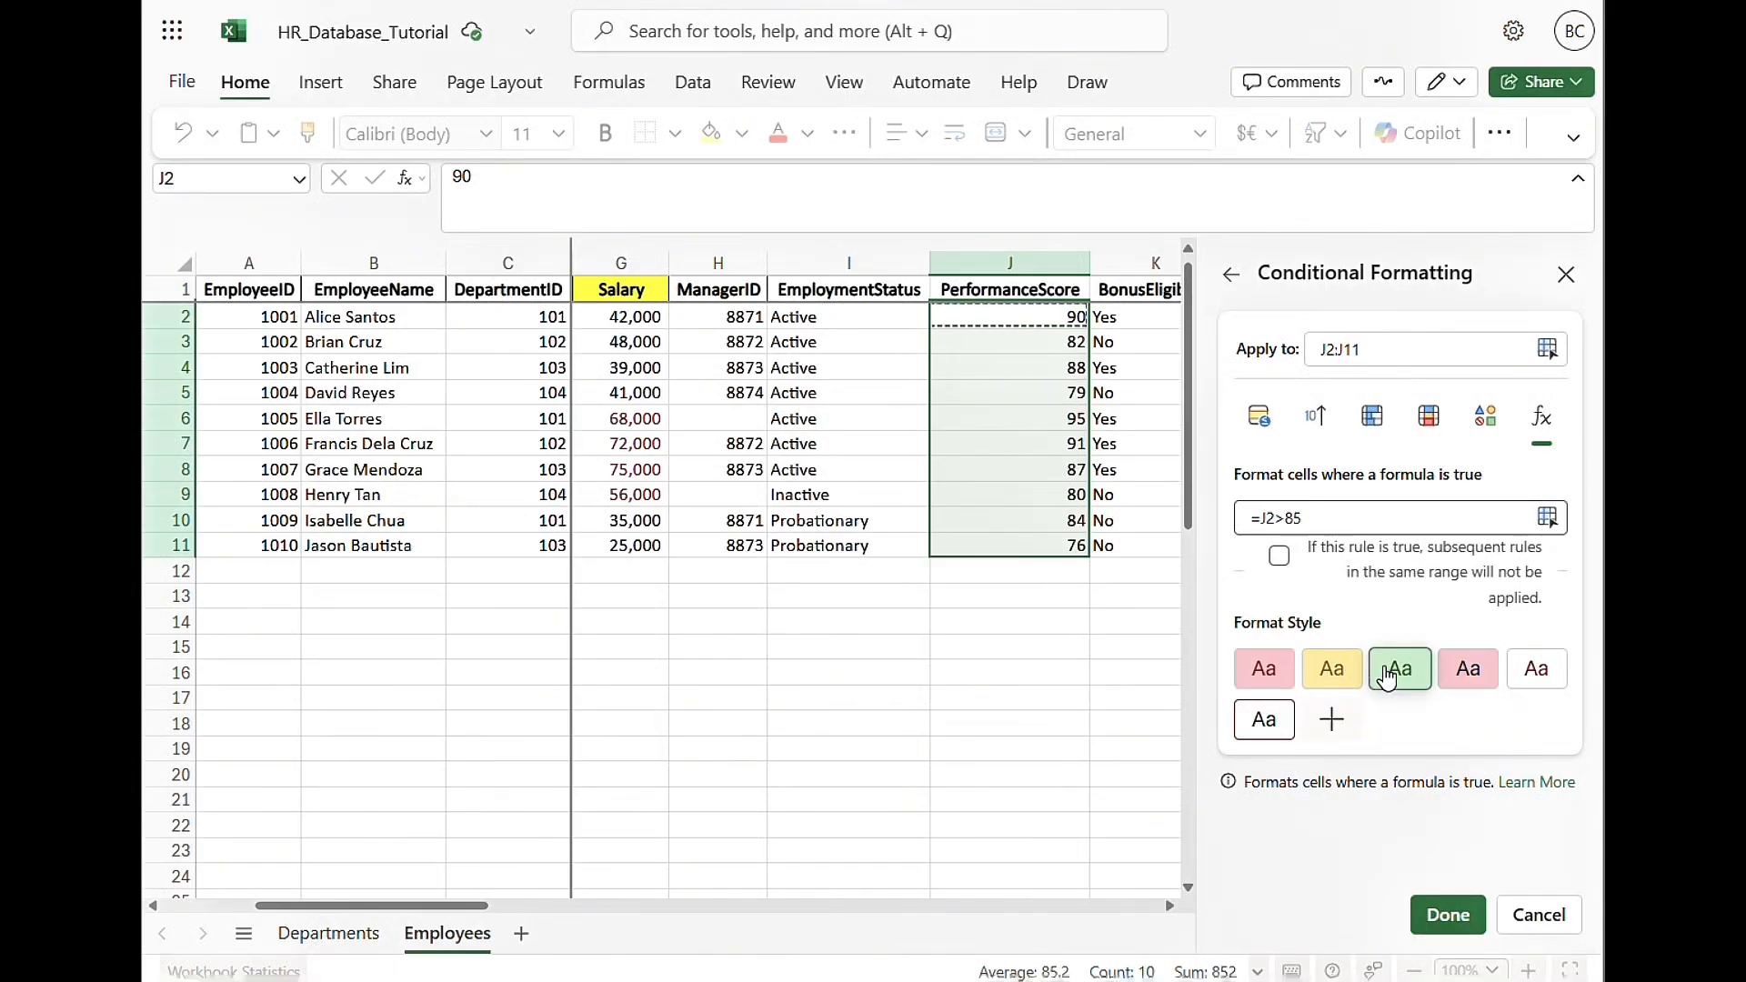
left_click(1447, 915)
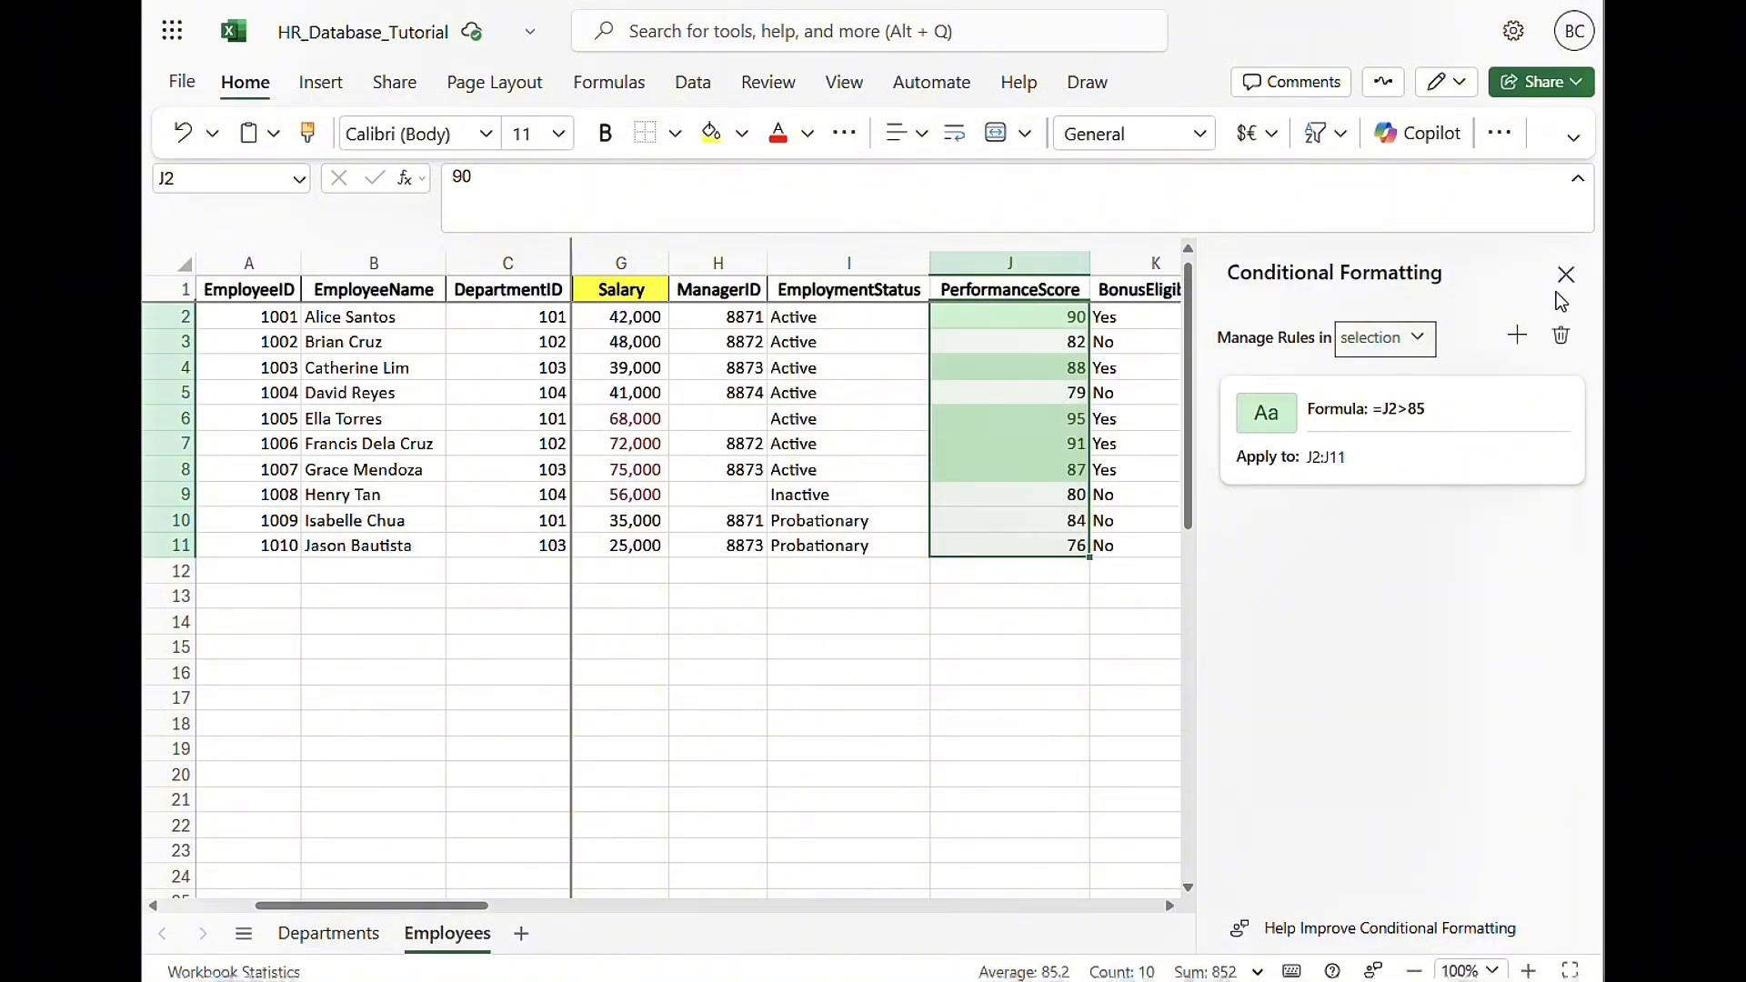
left_click(1564, 276)
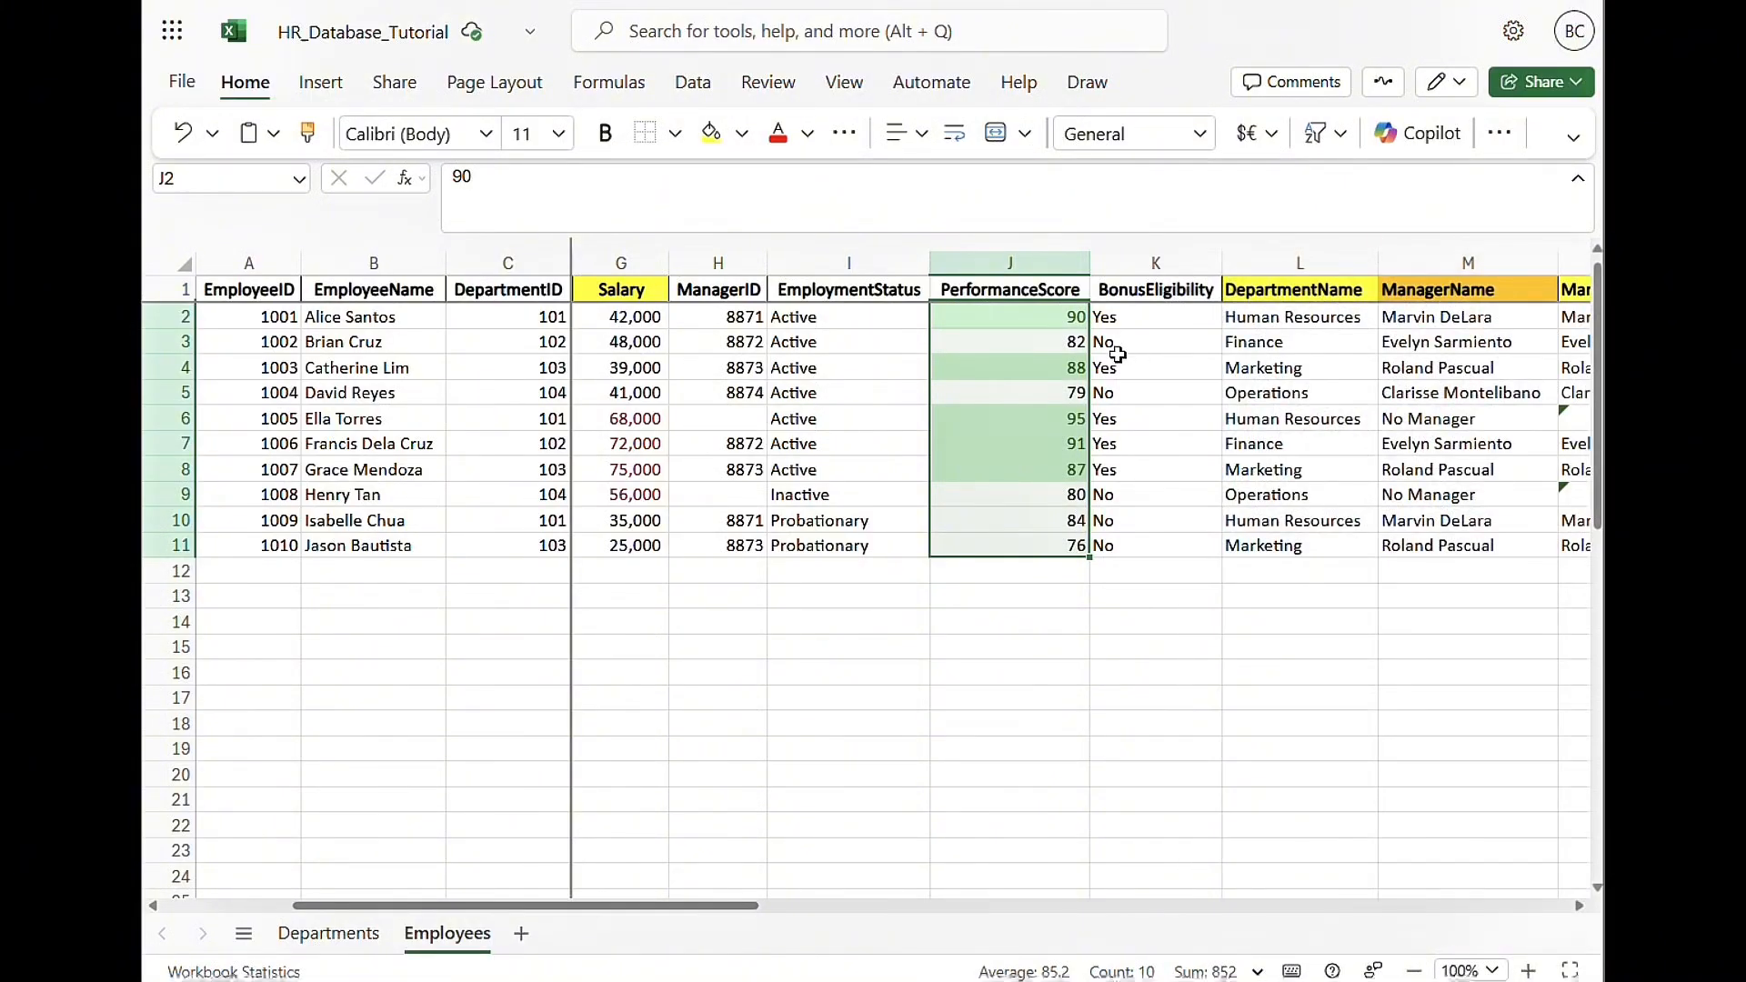
Check the green-highlighted cells in the PerformanceScore column one by one
left_click(1021, 326)
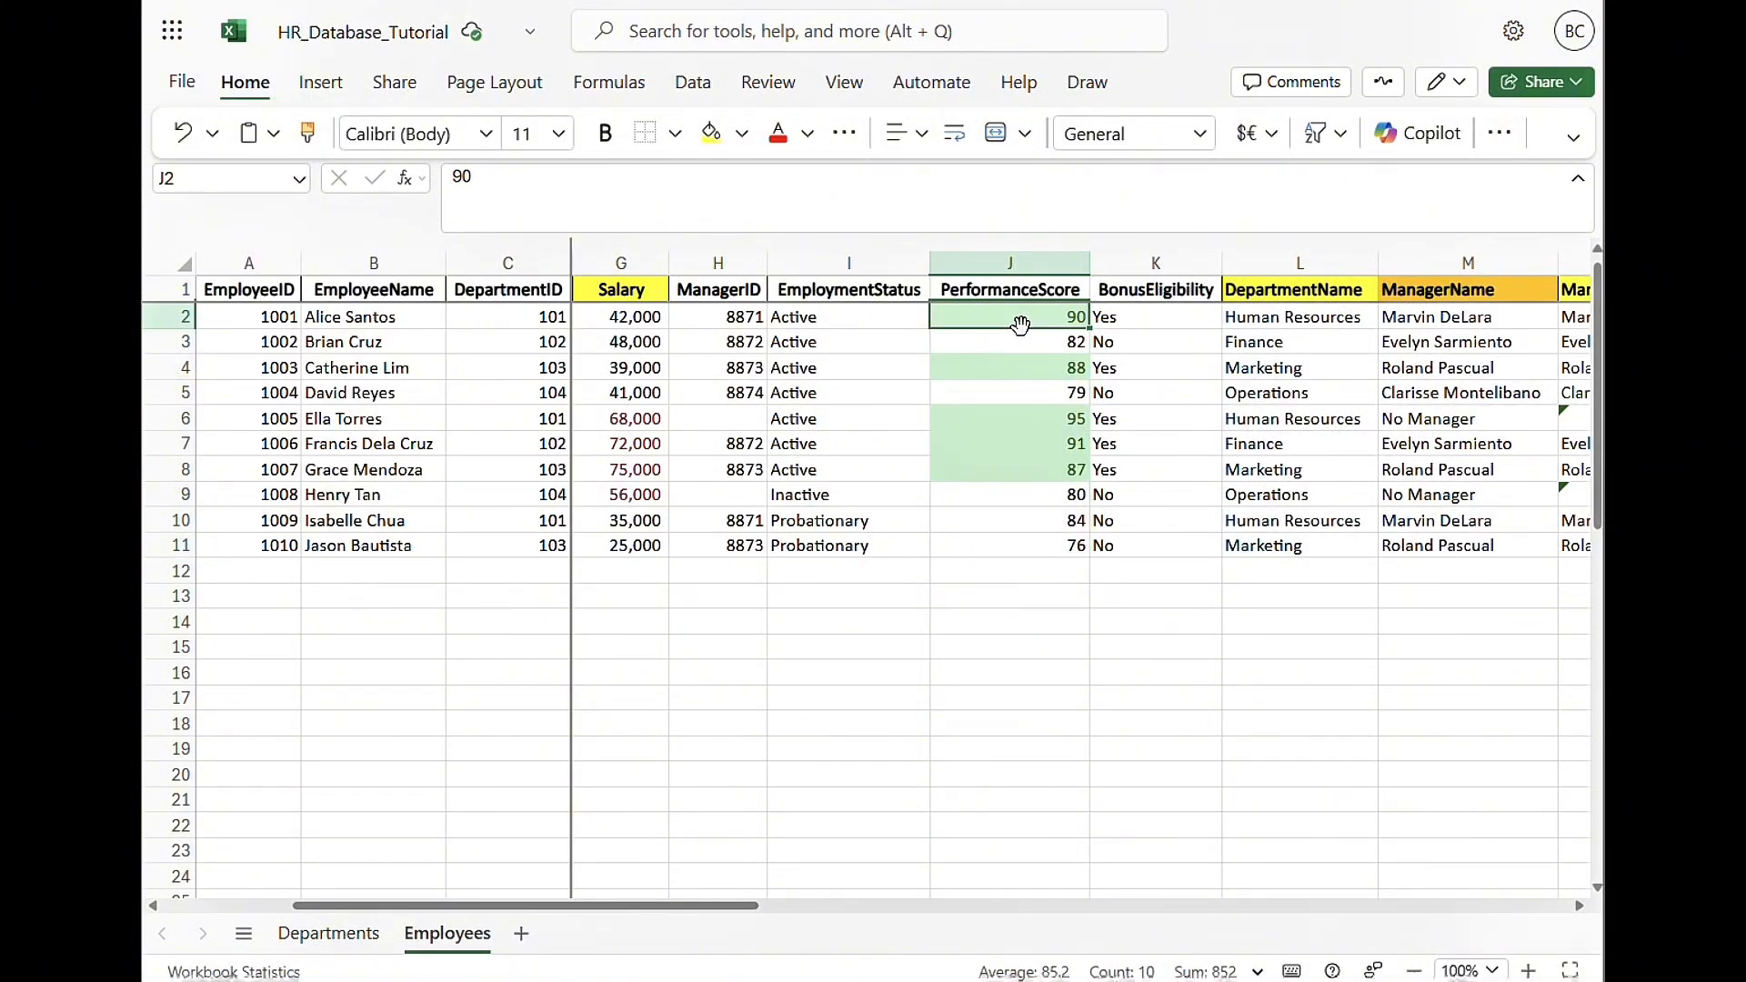
left_click(1024, 369)
left_click(1025, 440)
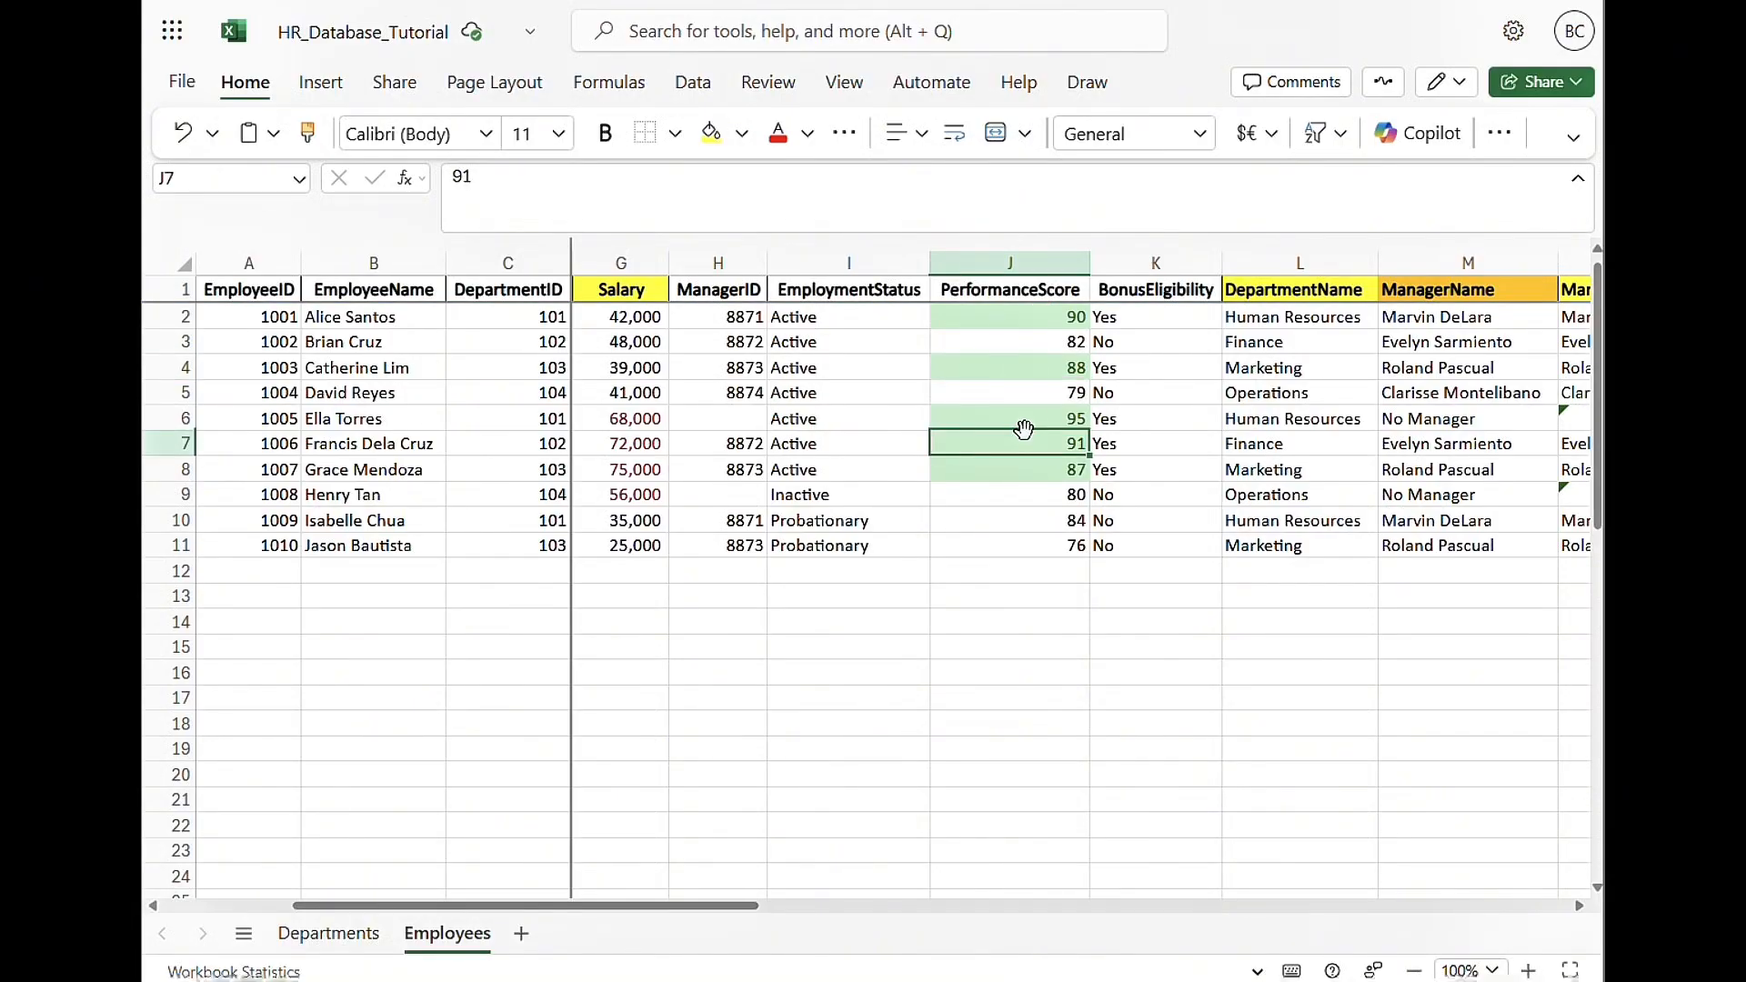
left_click(1006, 421)
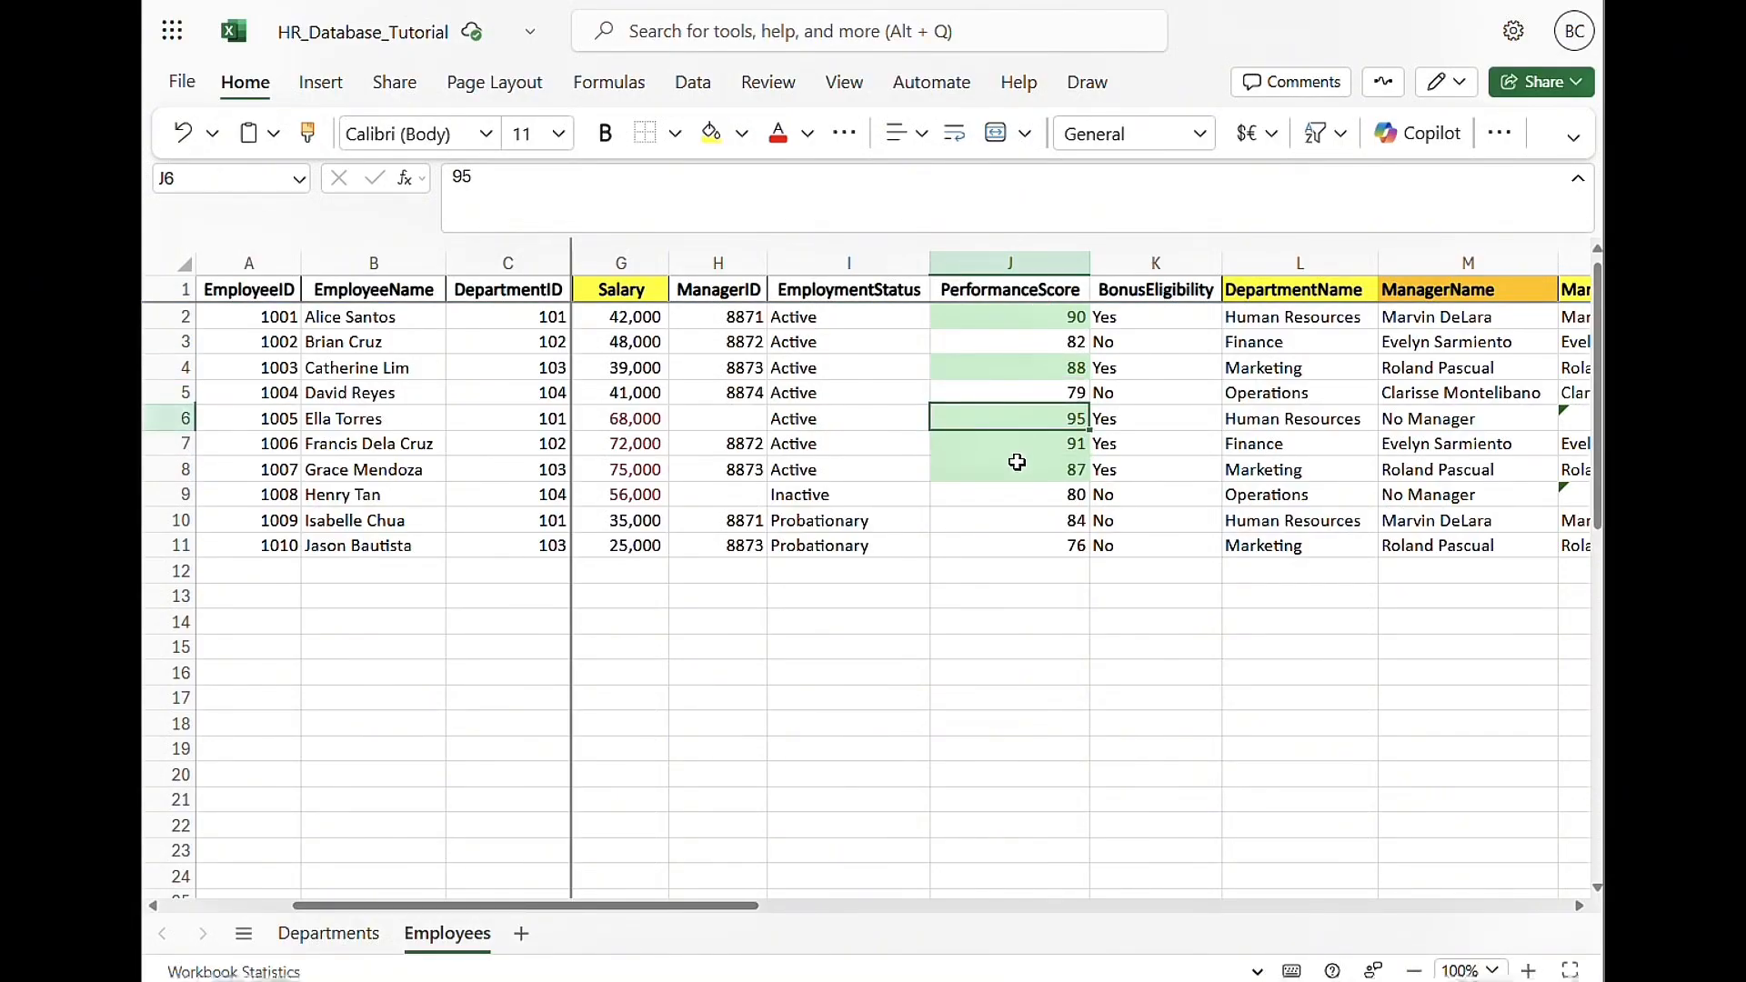
left_click(1017, 464)
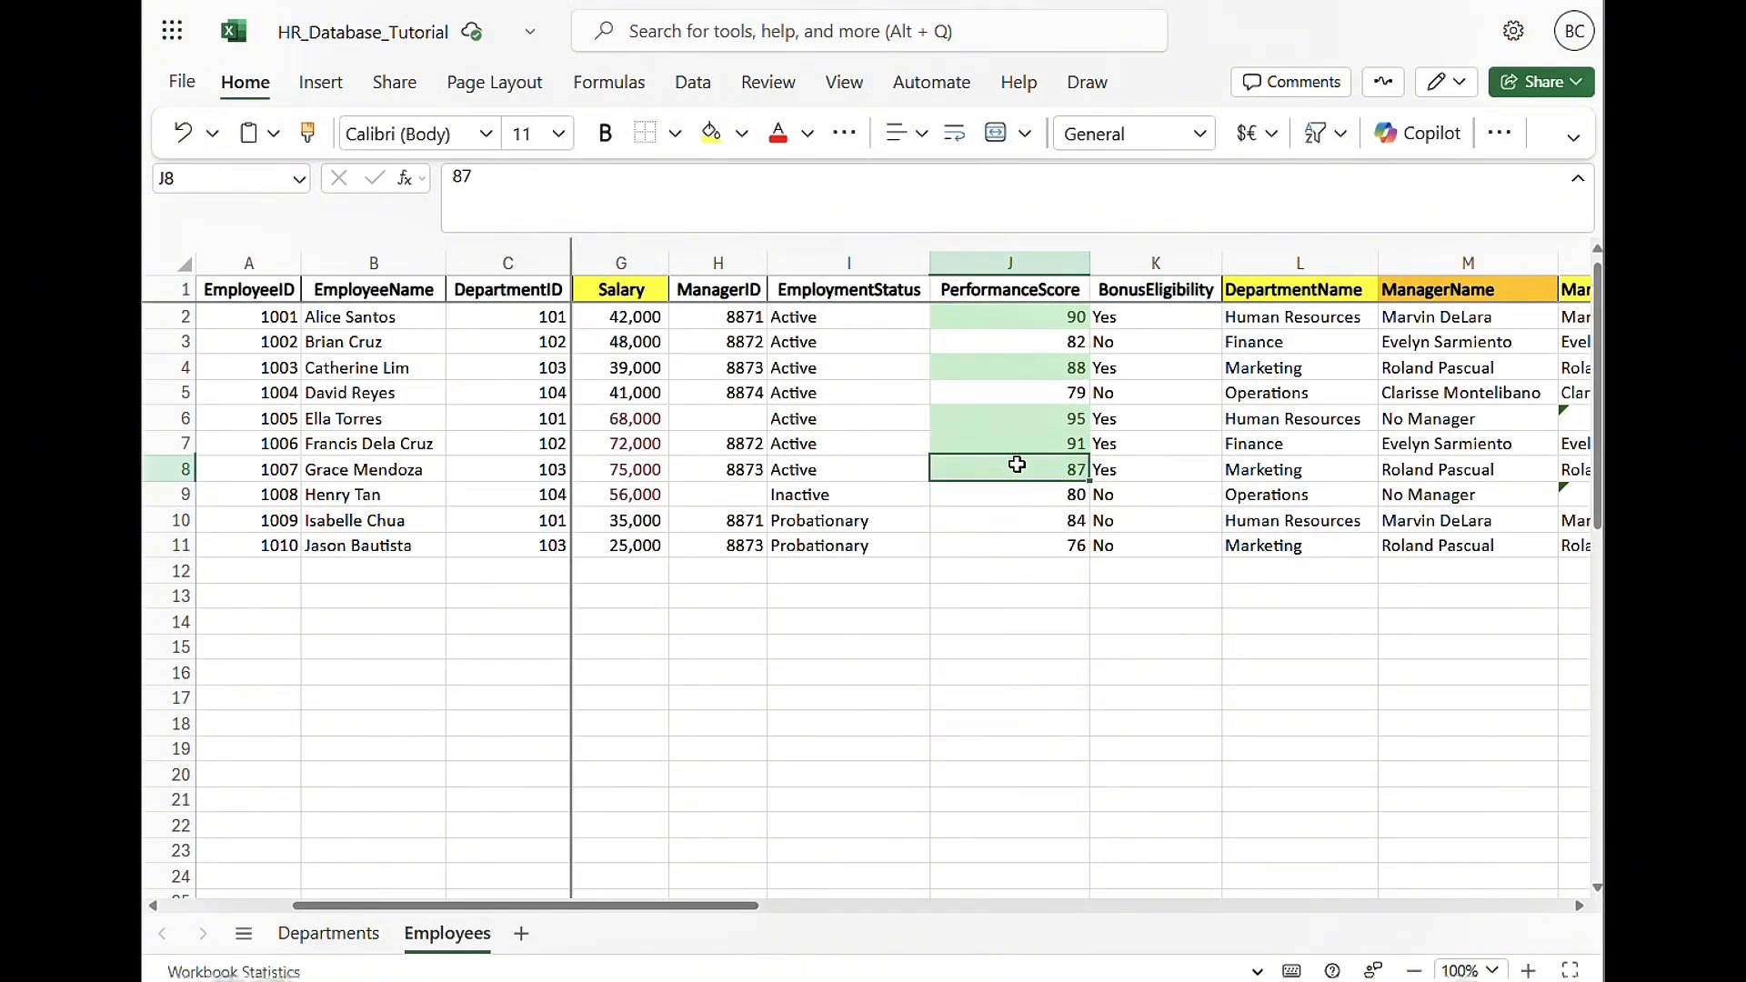
Review the BonusEligibility formula in K2 and compare its score condition with the highlighted performance scores
scroll(1017, 465, "left", 2)
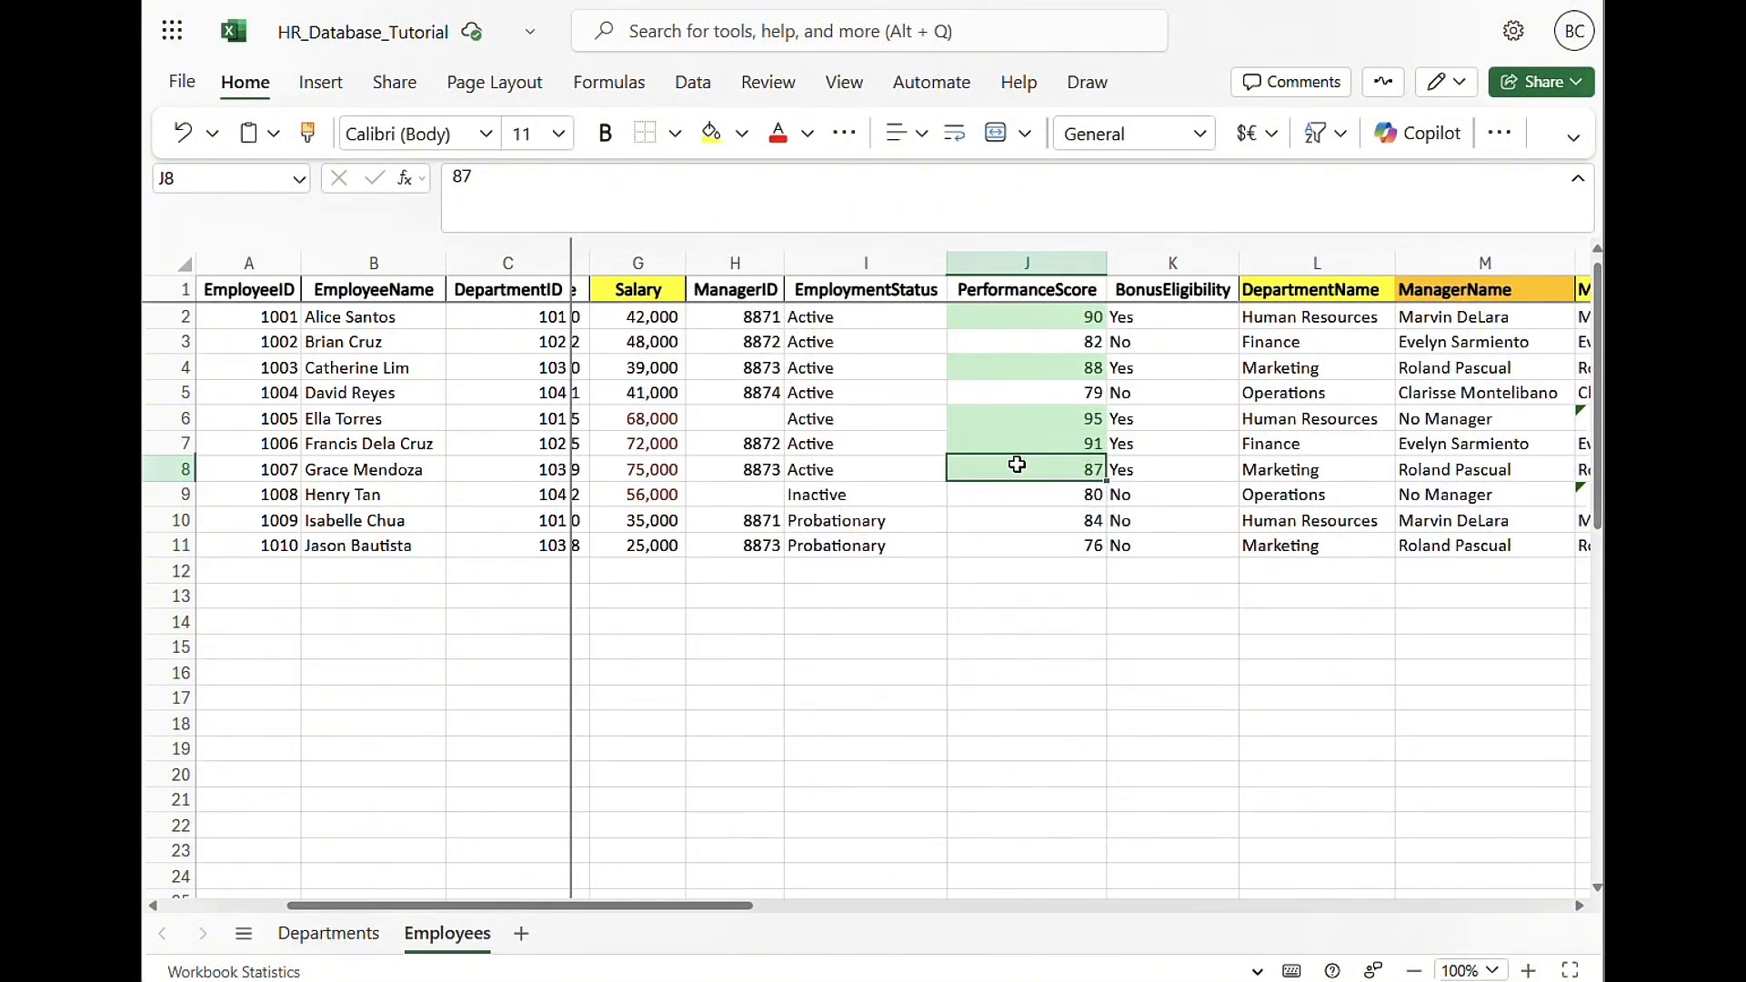
left_click(1137, 328)
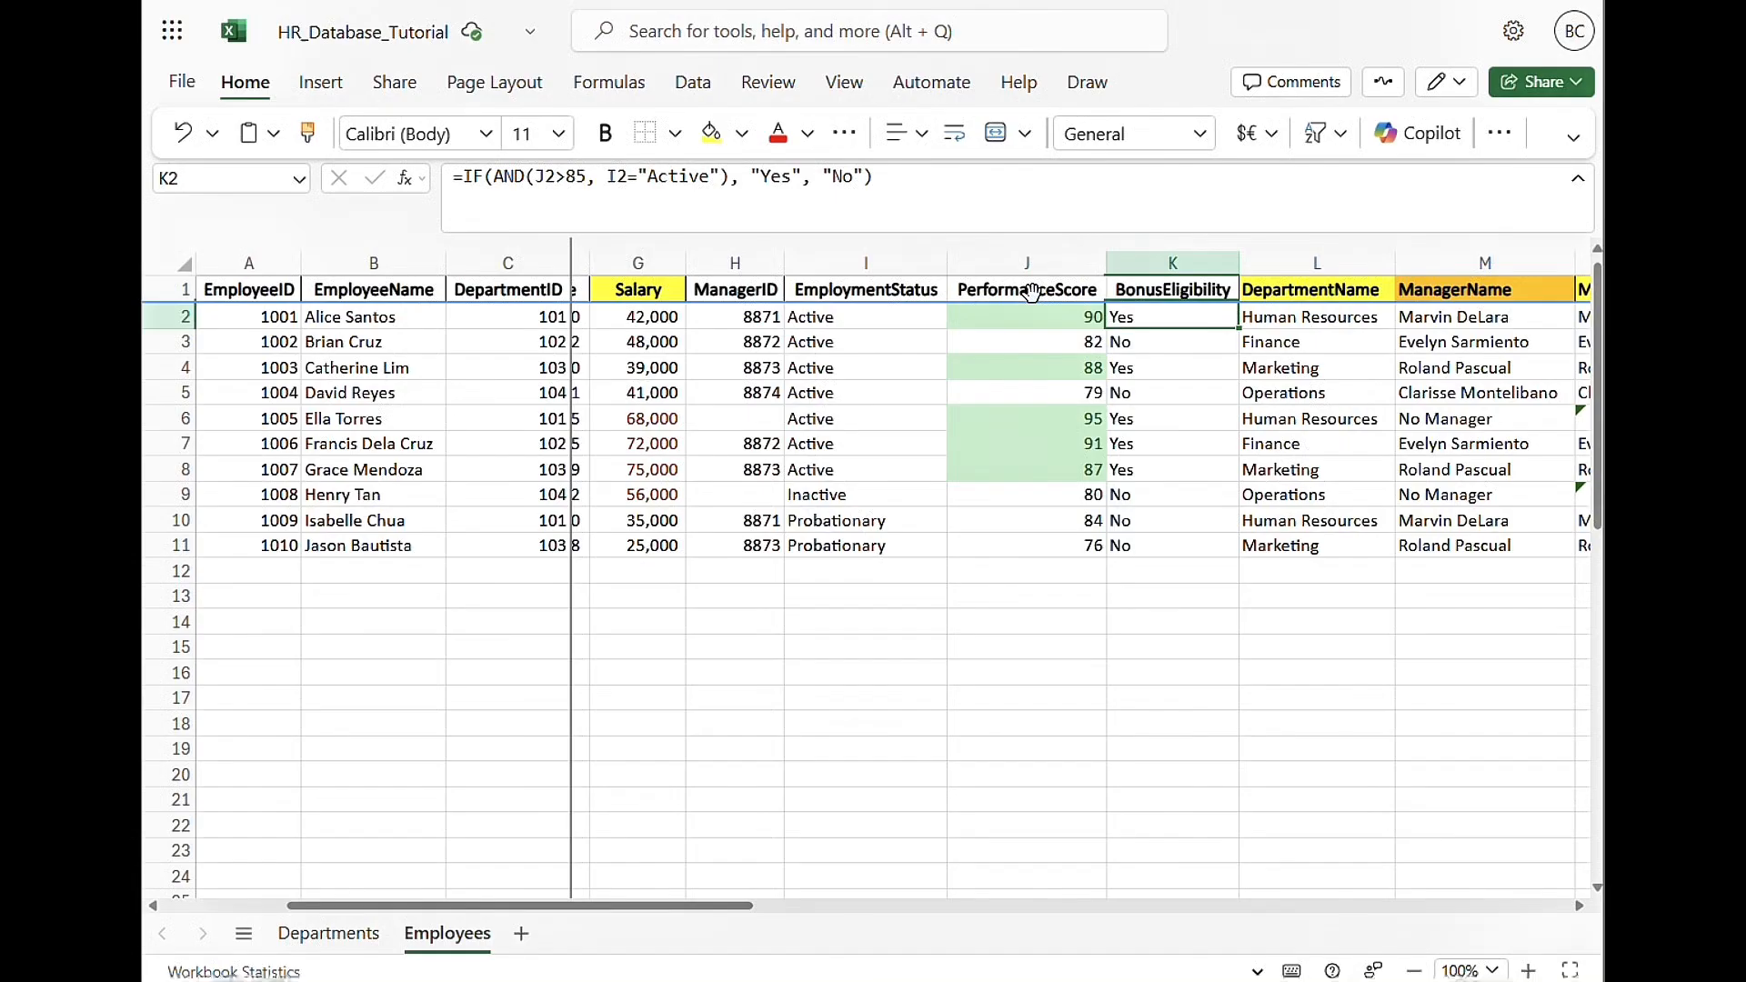
left_click(655, 215)
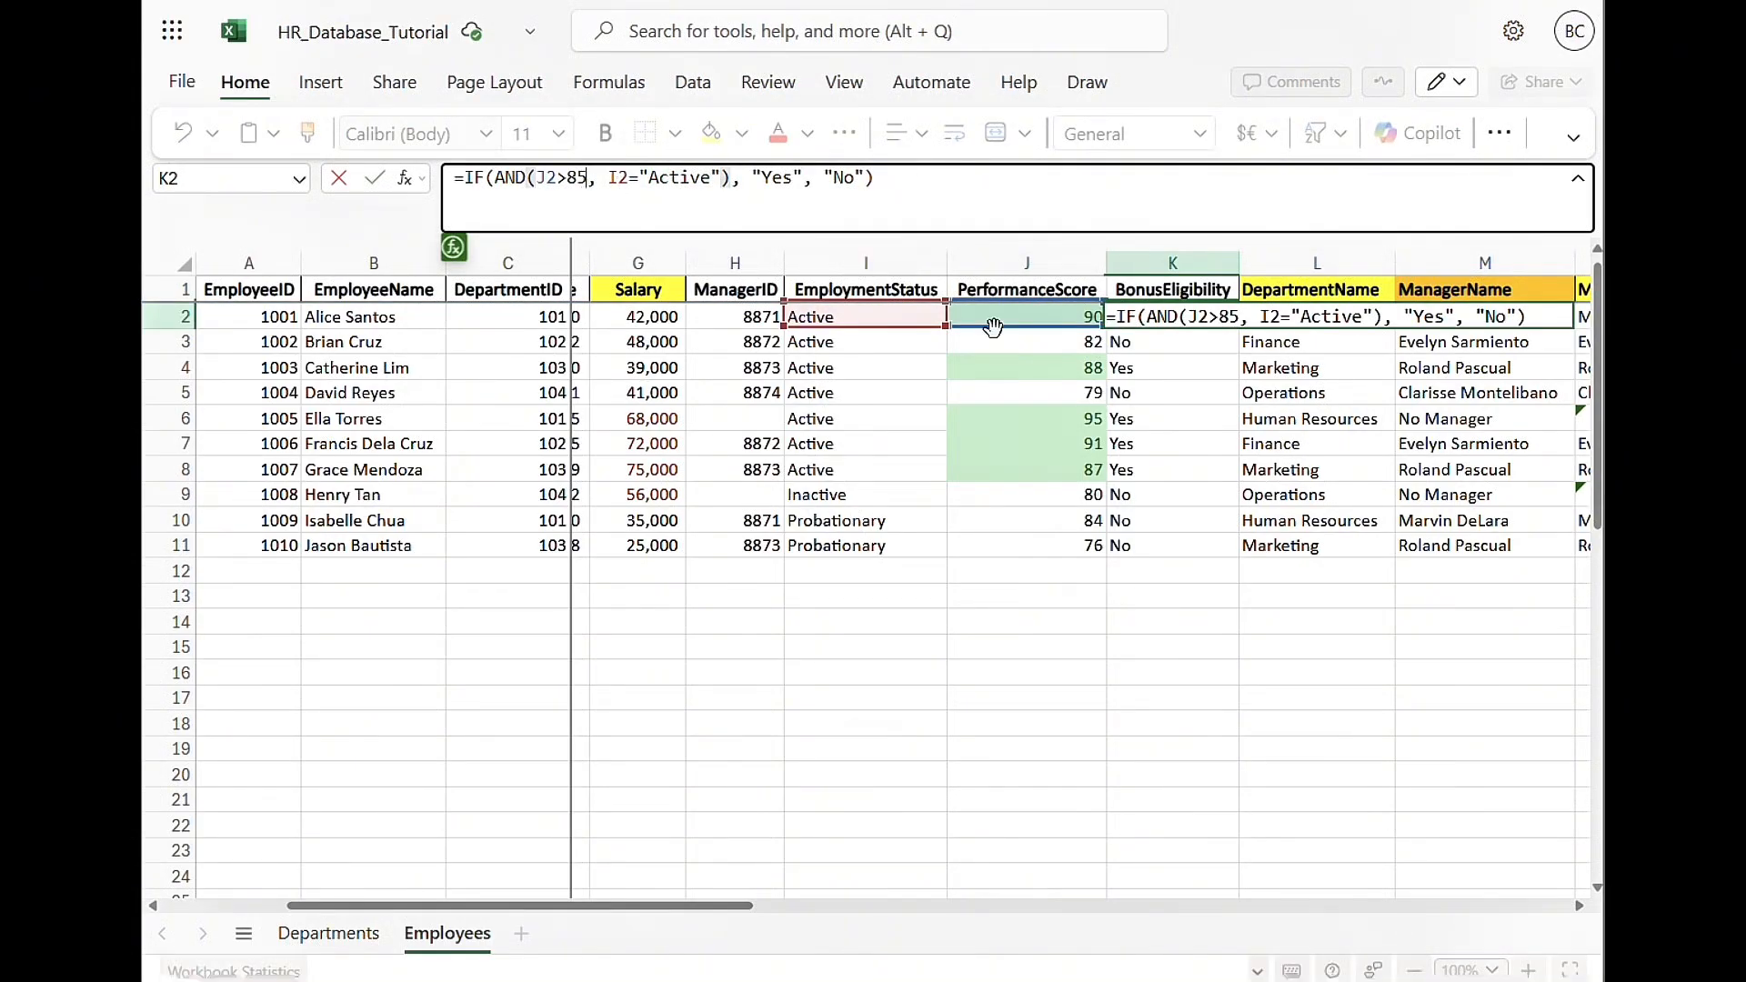
key("Return")
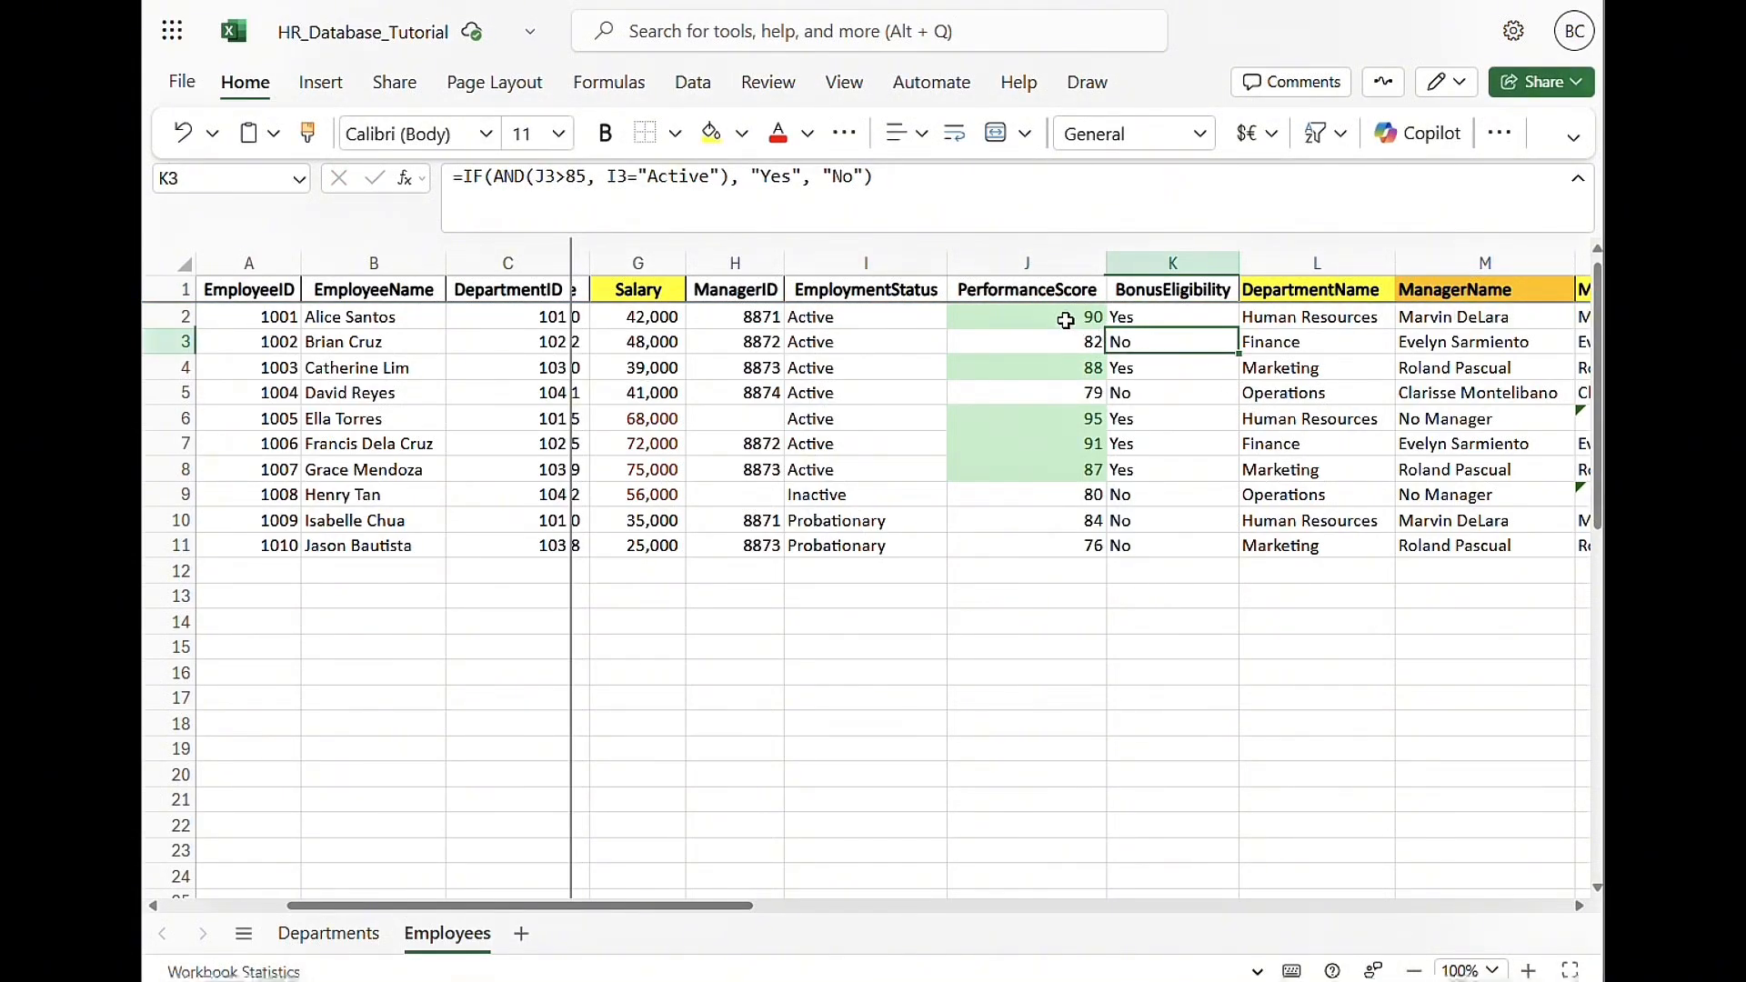
left_click(1078, 319)
left_click(1138, 323)
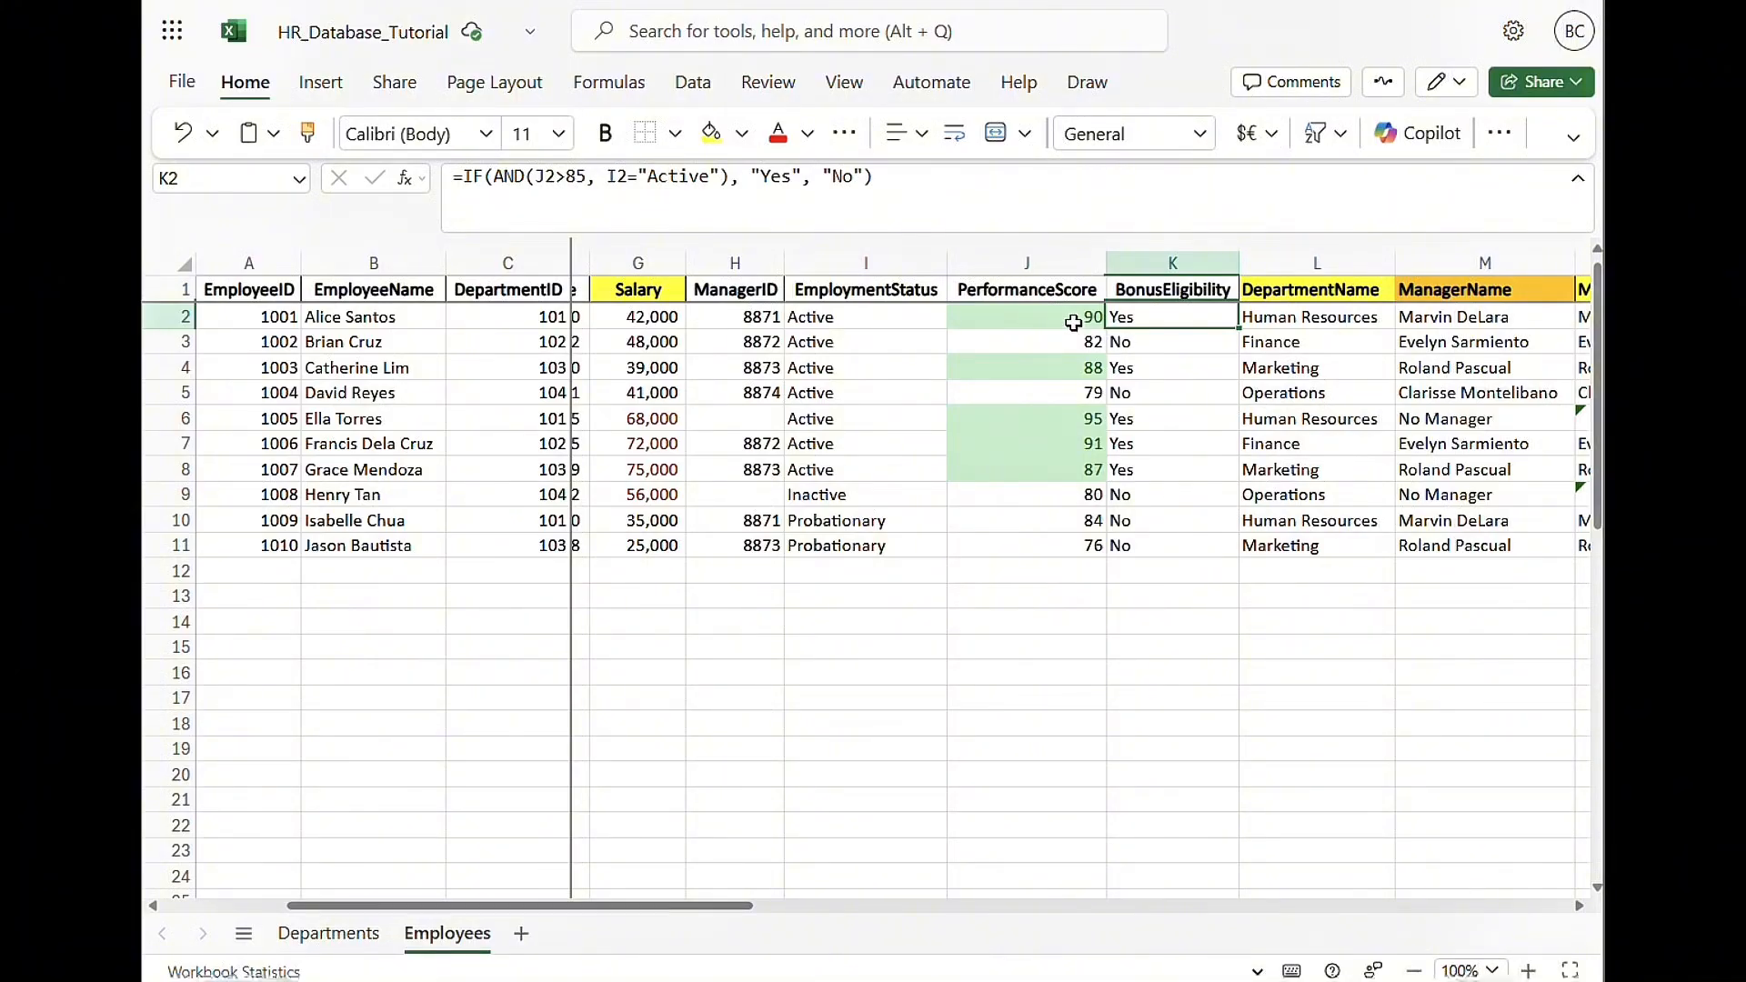
left_click(1151, 371)
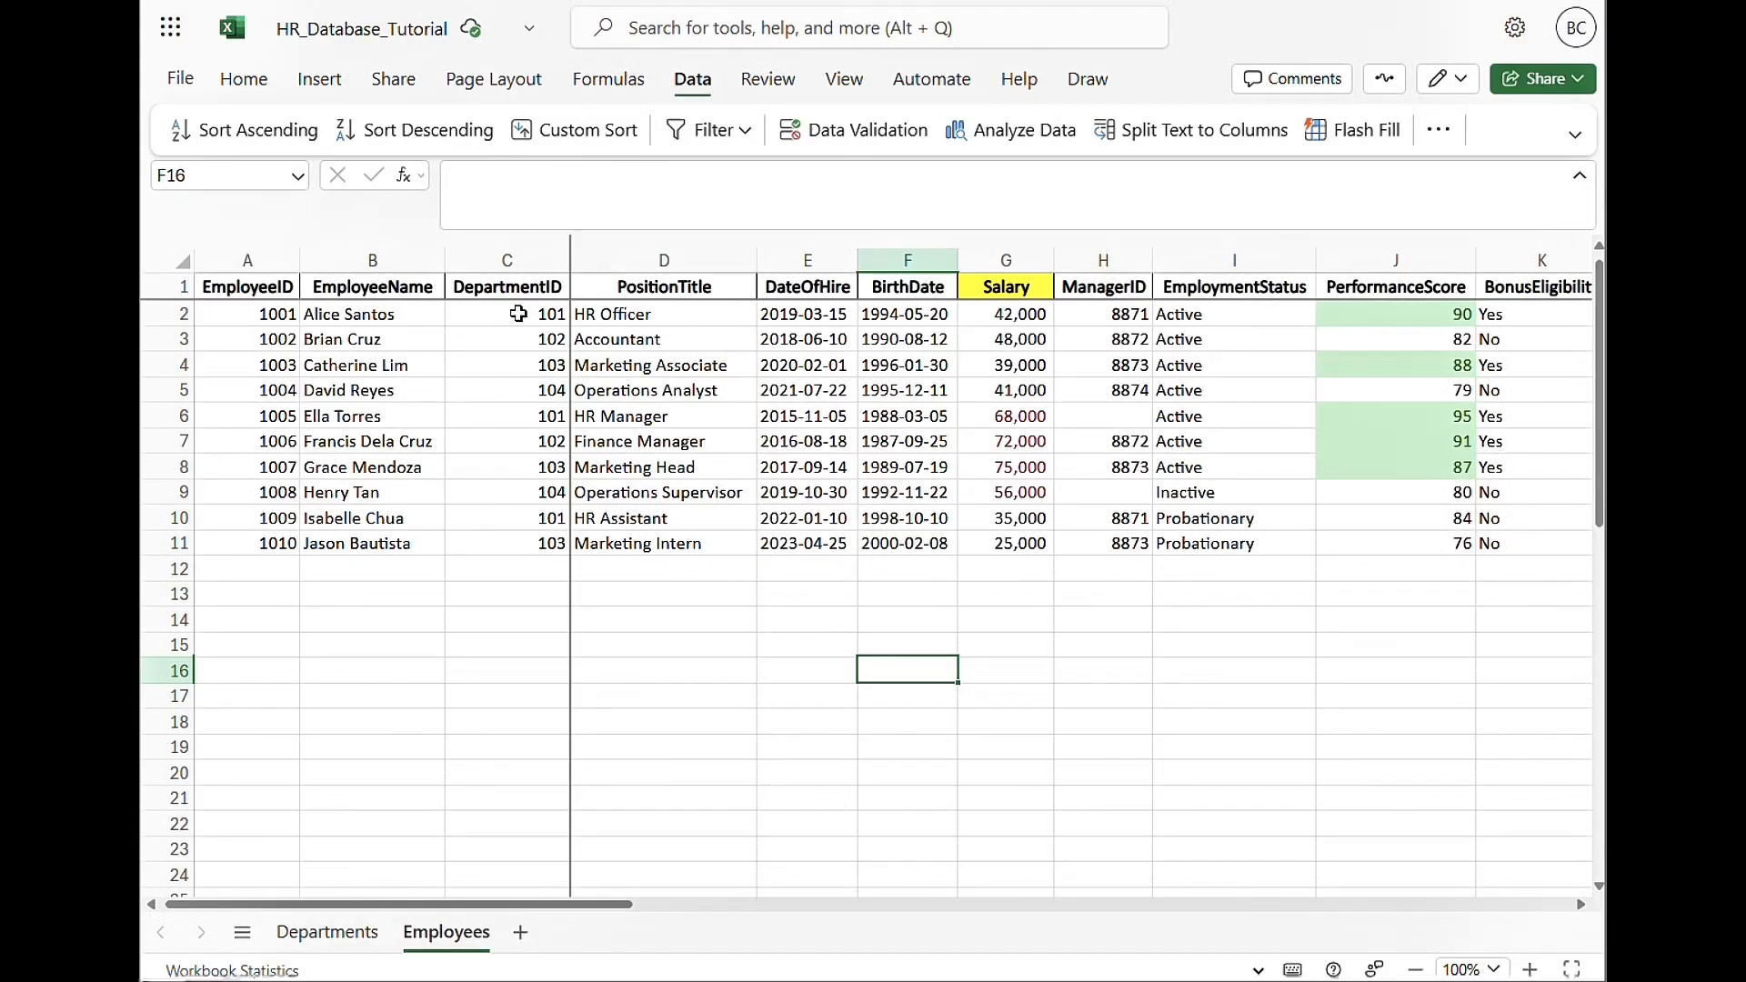
Review the DepartmentID, ManagerID and EmploymentStatus cells as candidates for data validation
left_click(511, 318)
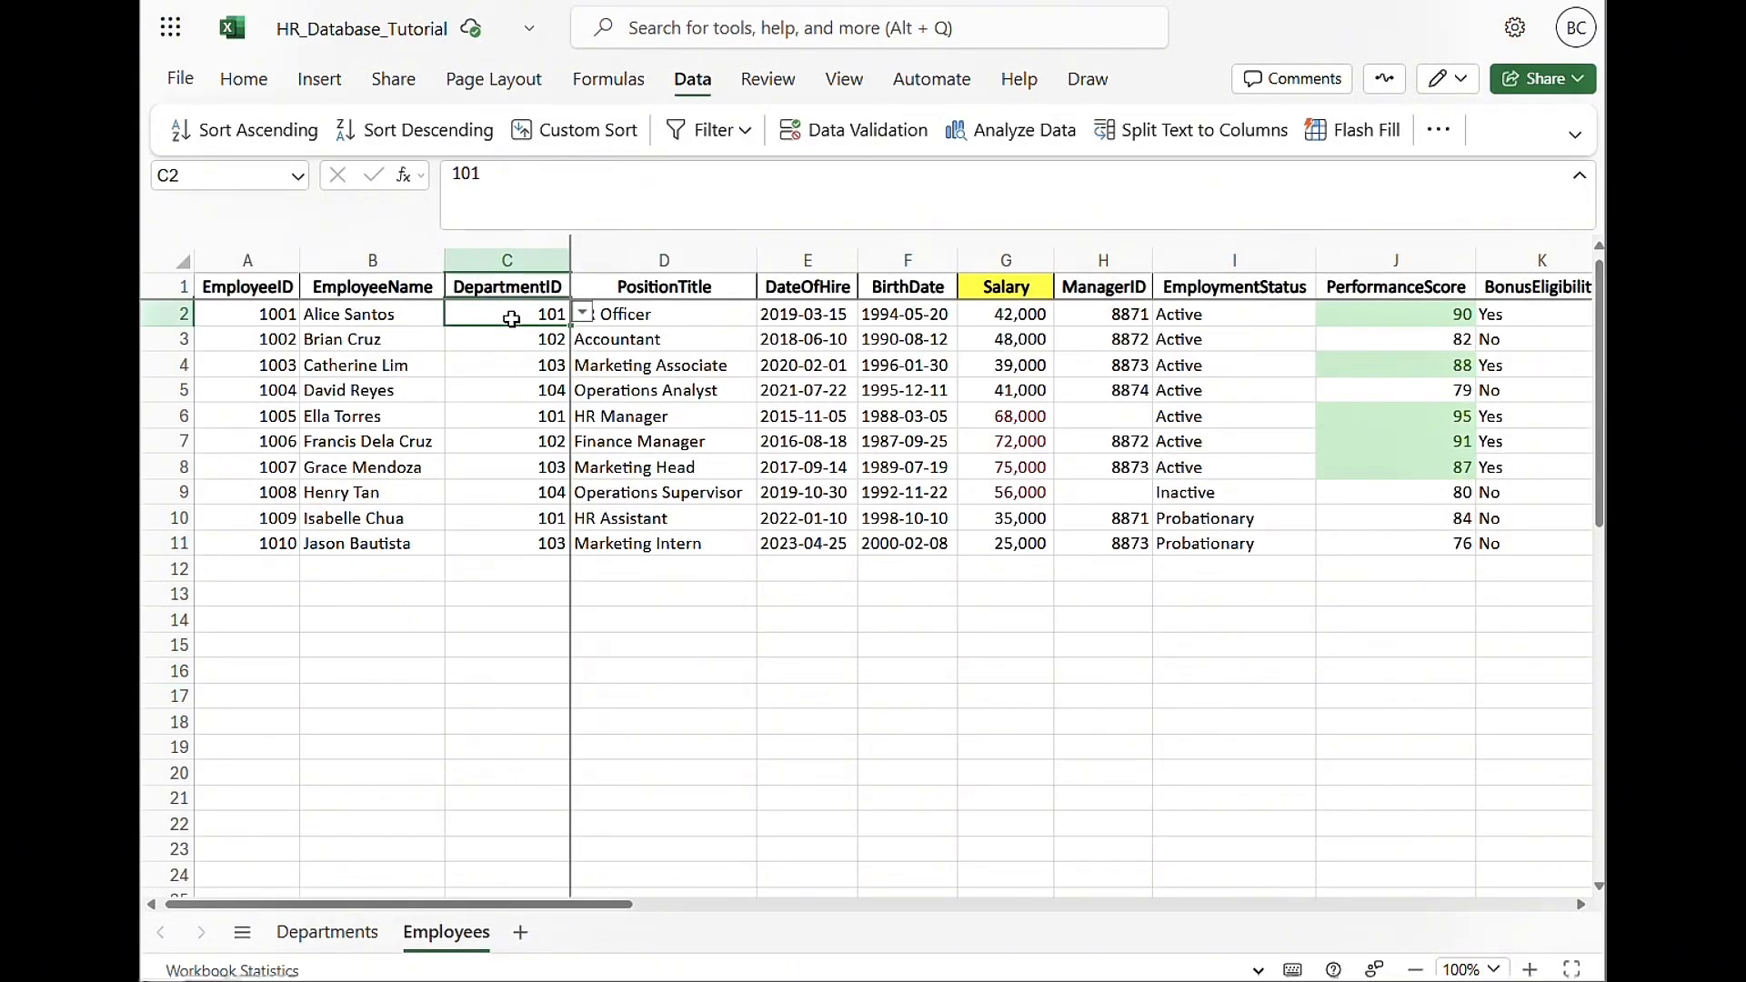
left_click(1097, 318)
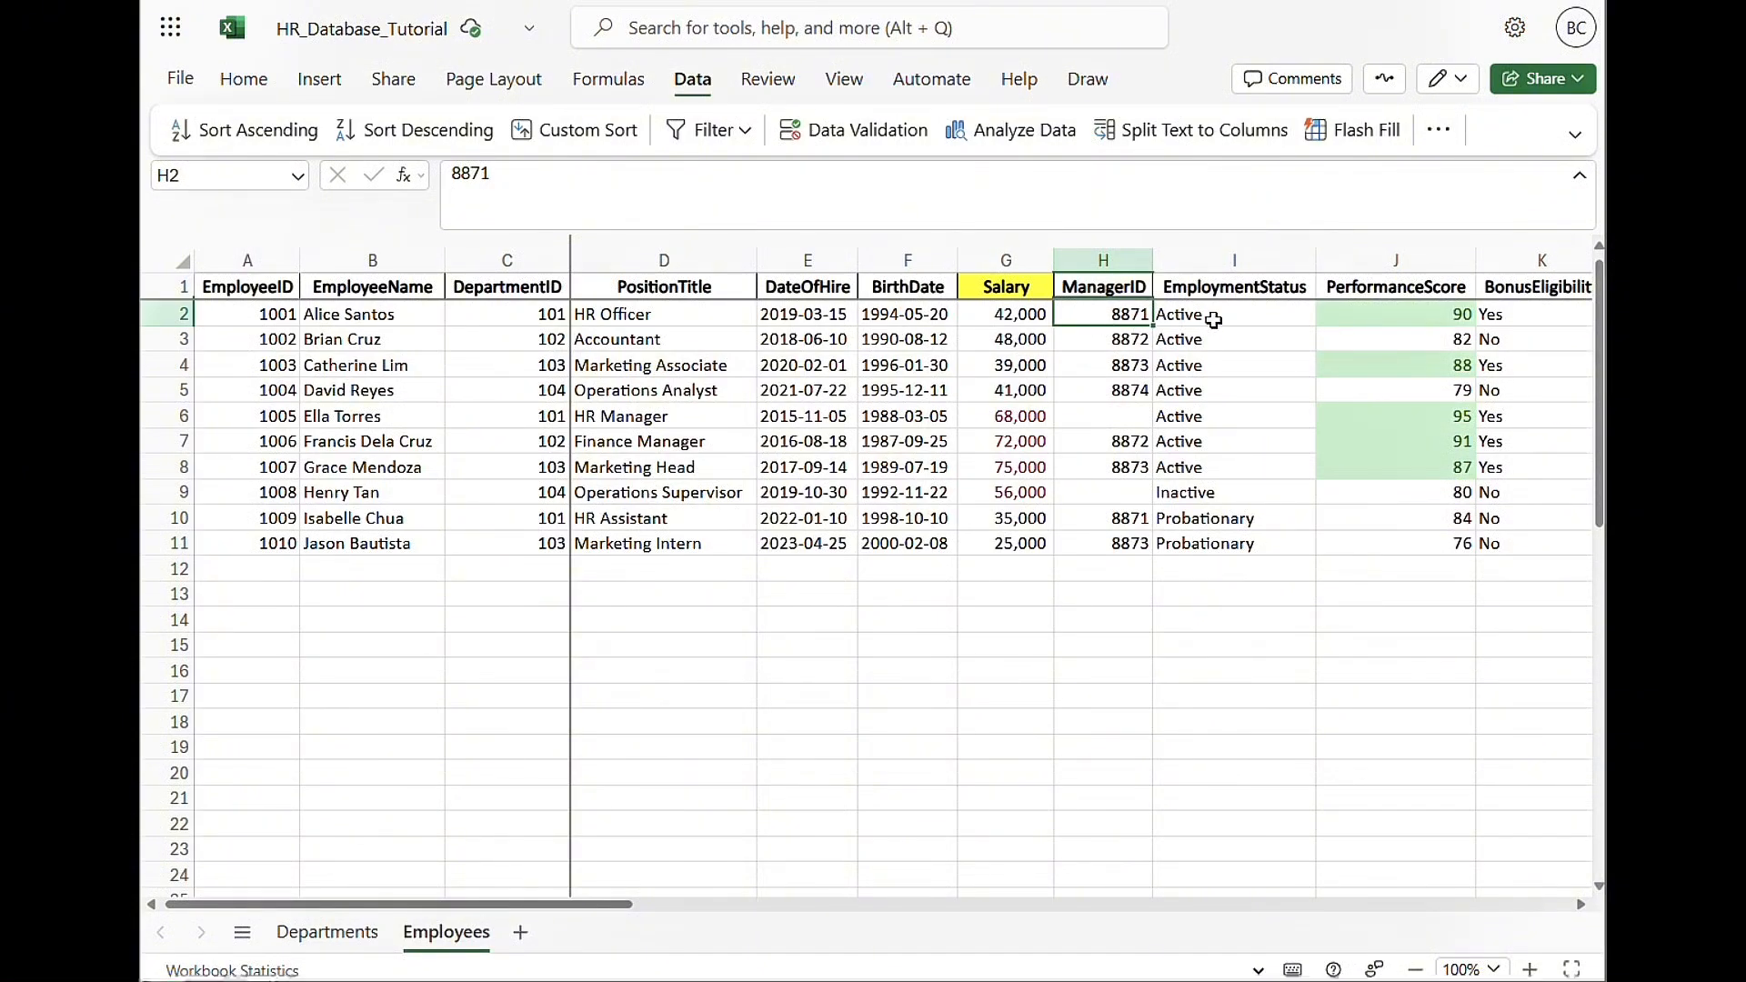
left_click(1216, 320)
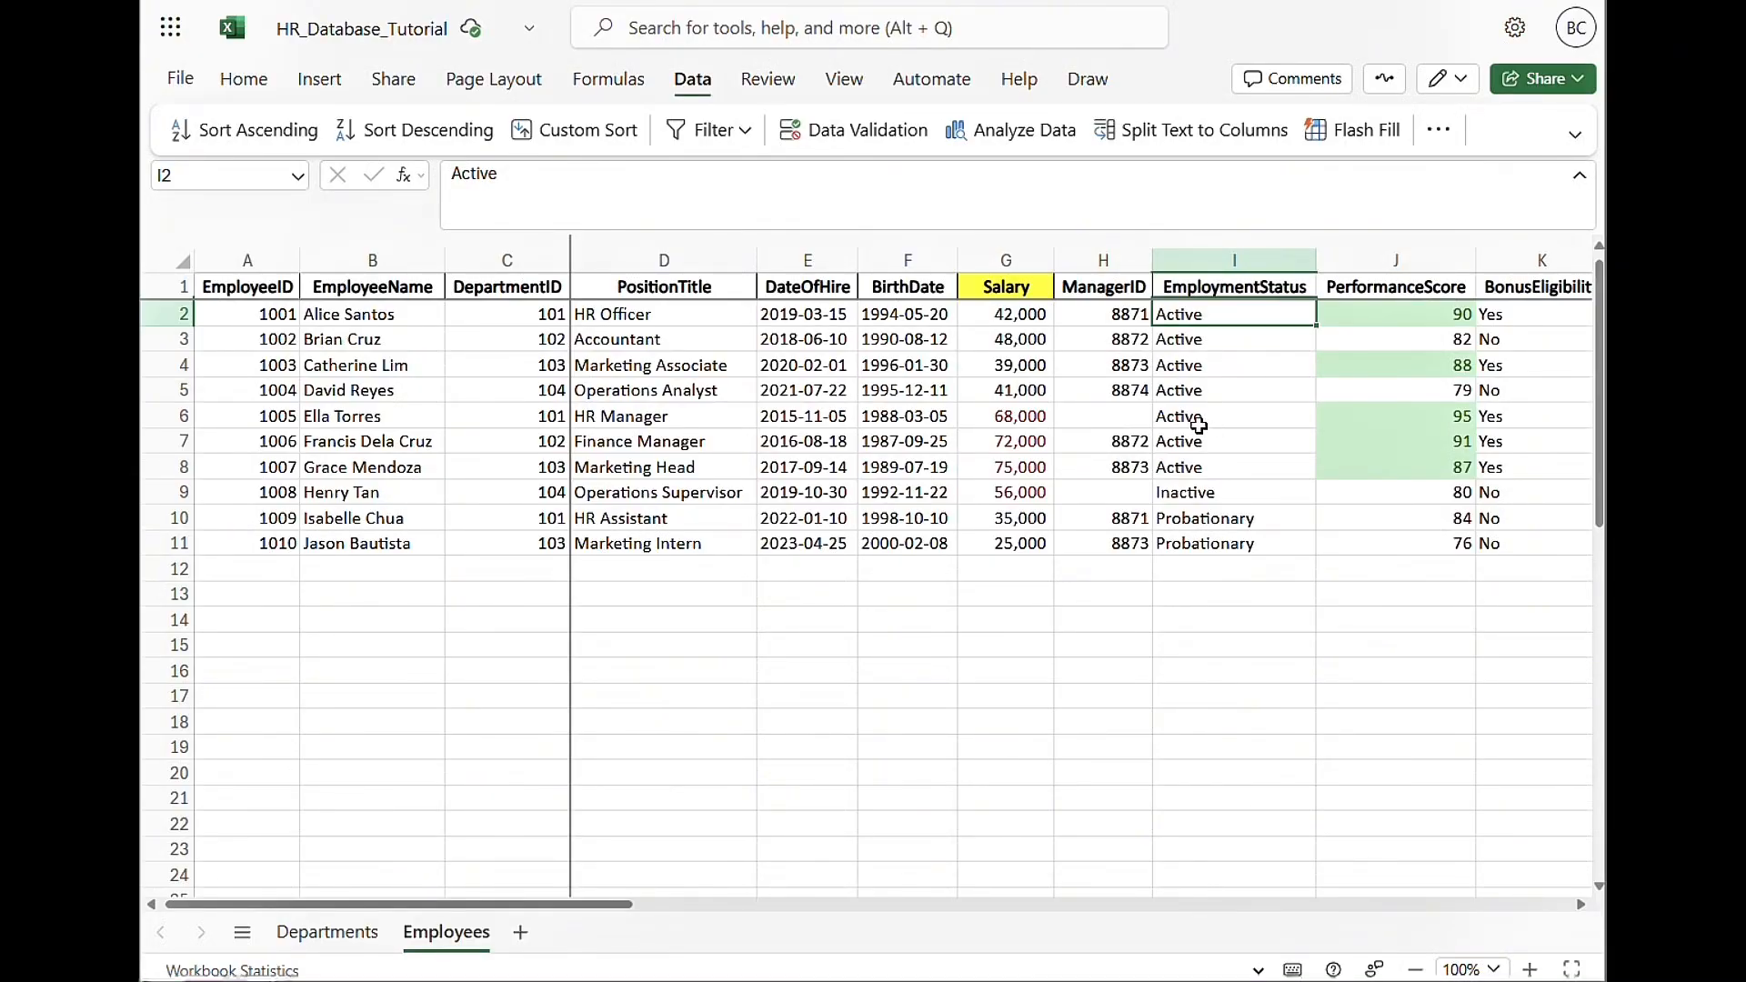
left_click(1198, 420)
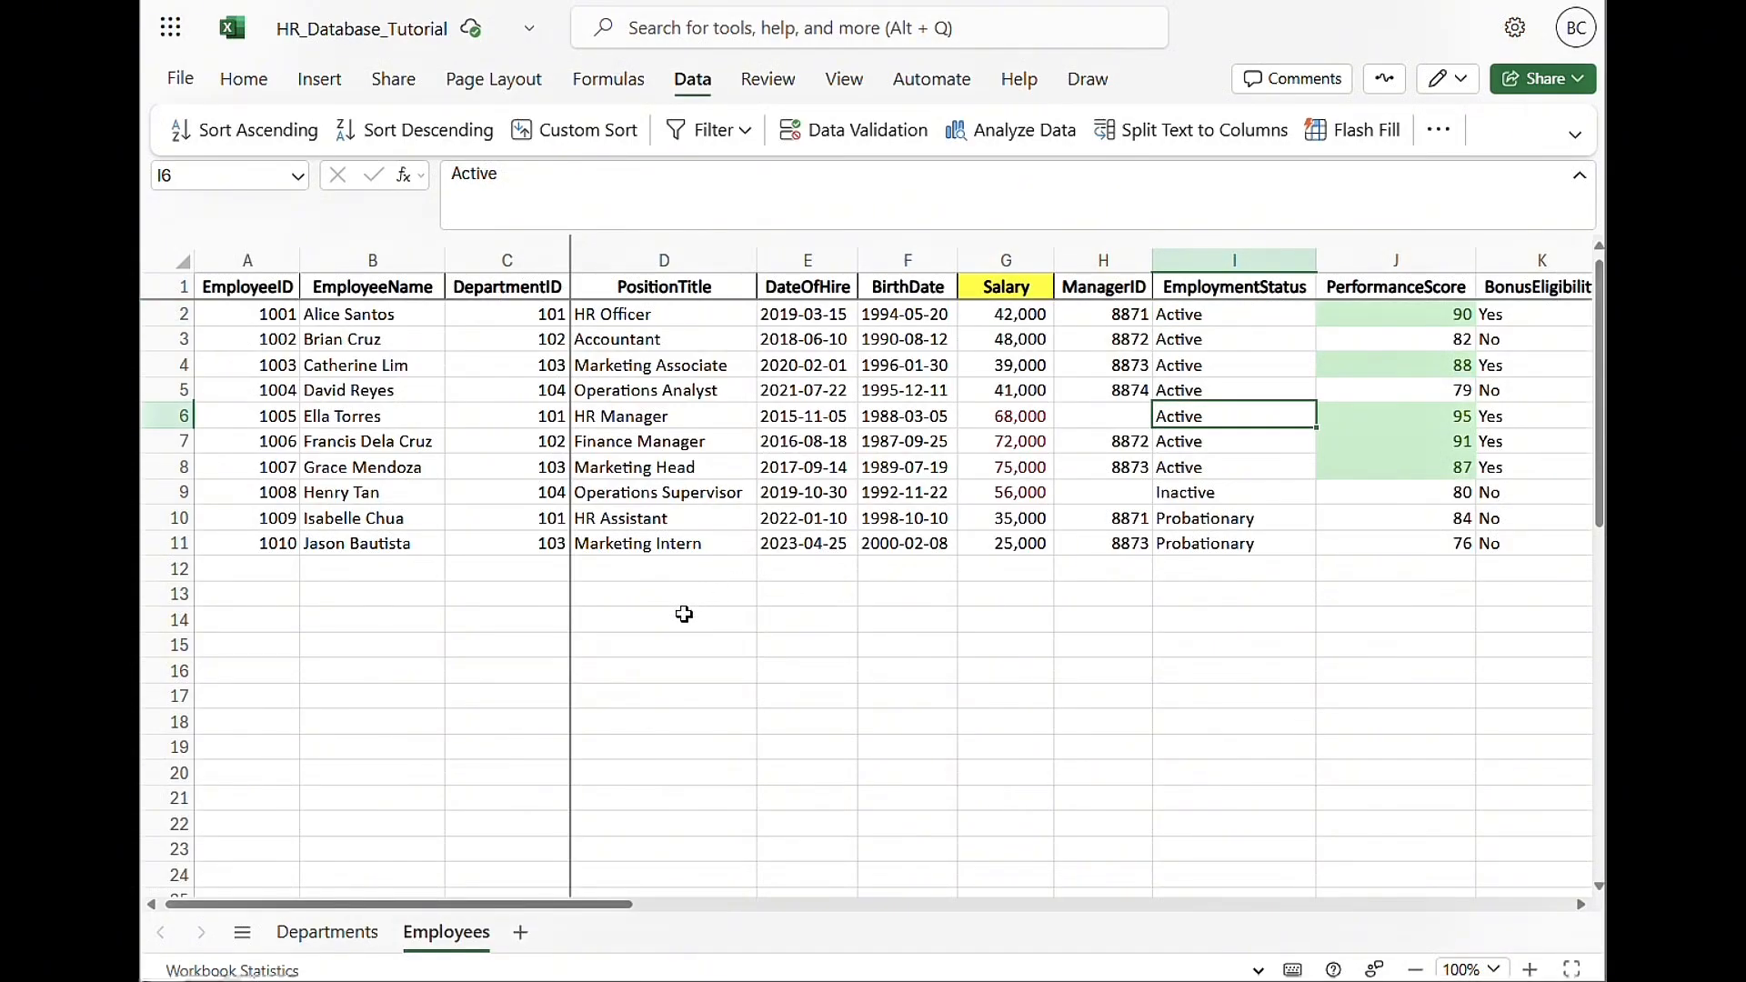
left_click(684, 615)
Apply list data validation to the DepartmentID cells C2:C11 with the source =Departments!$A$2:$A$5
left_click(515, 318)
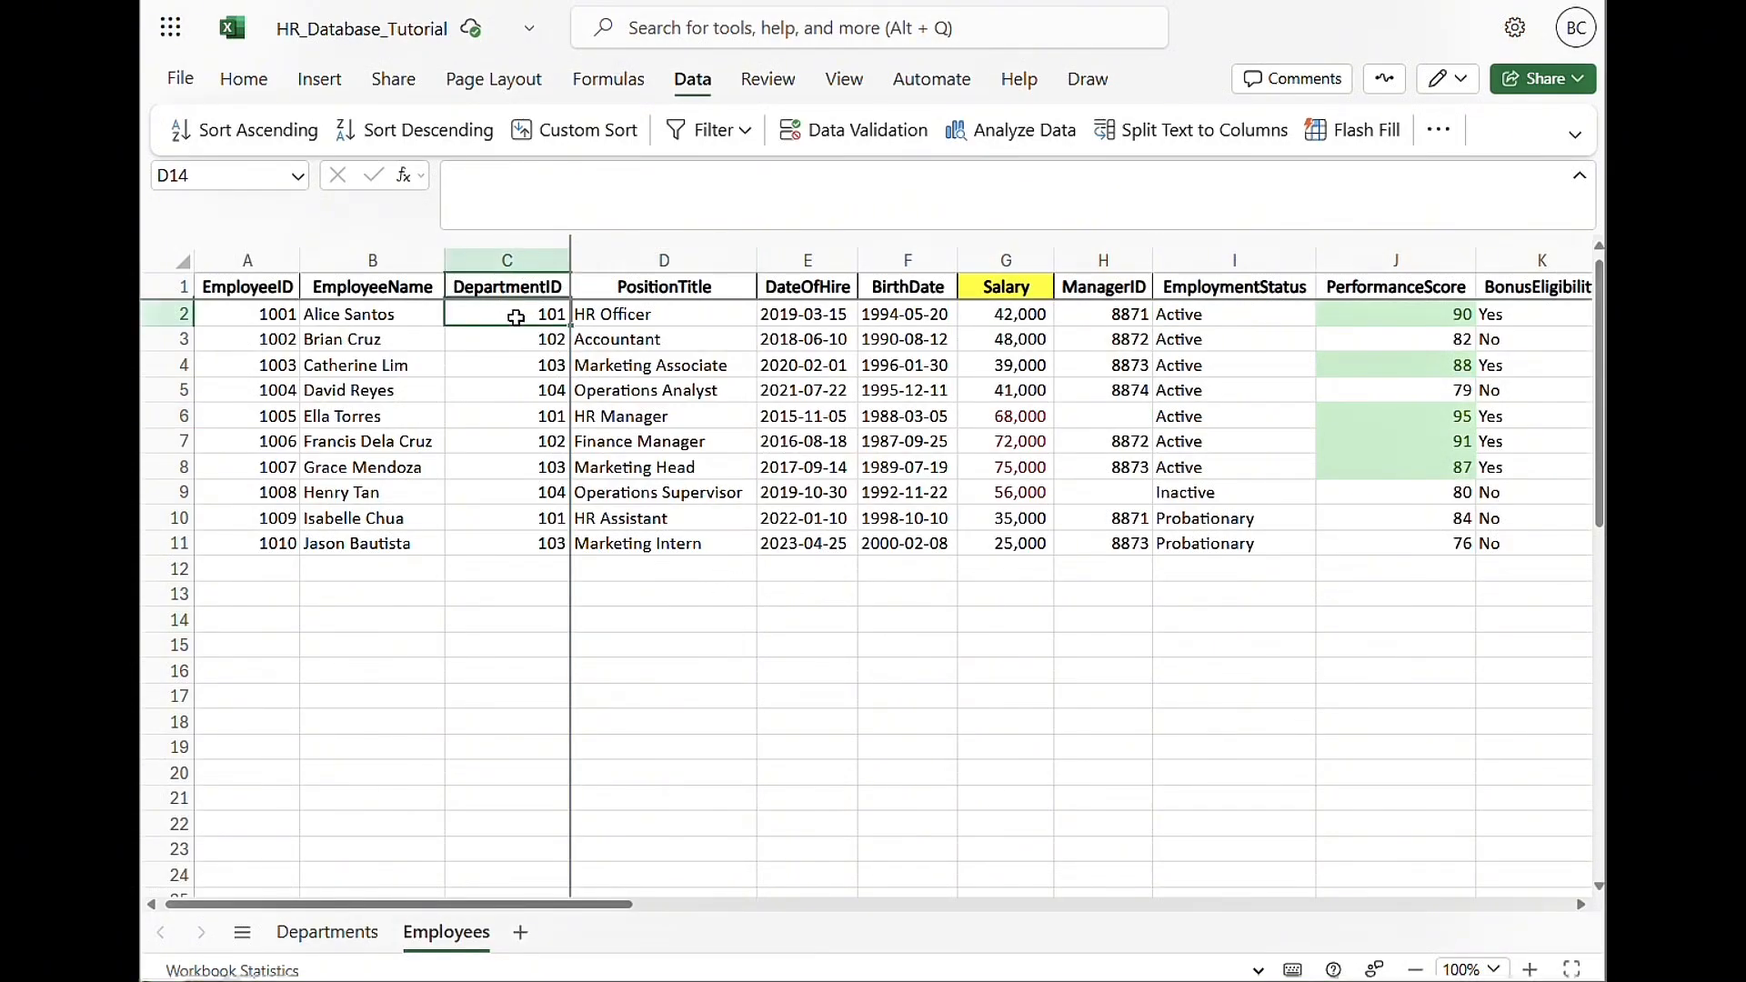
left_click_drag(515, 317, 526, 542)
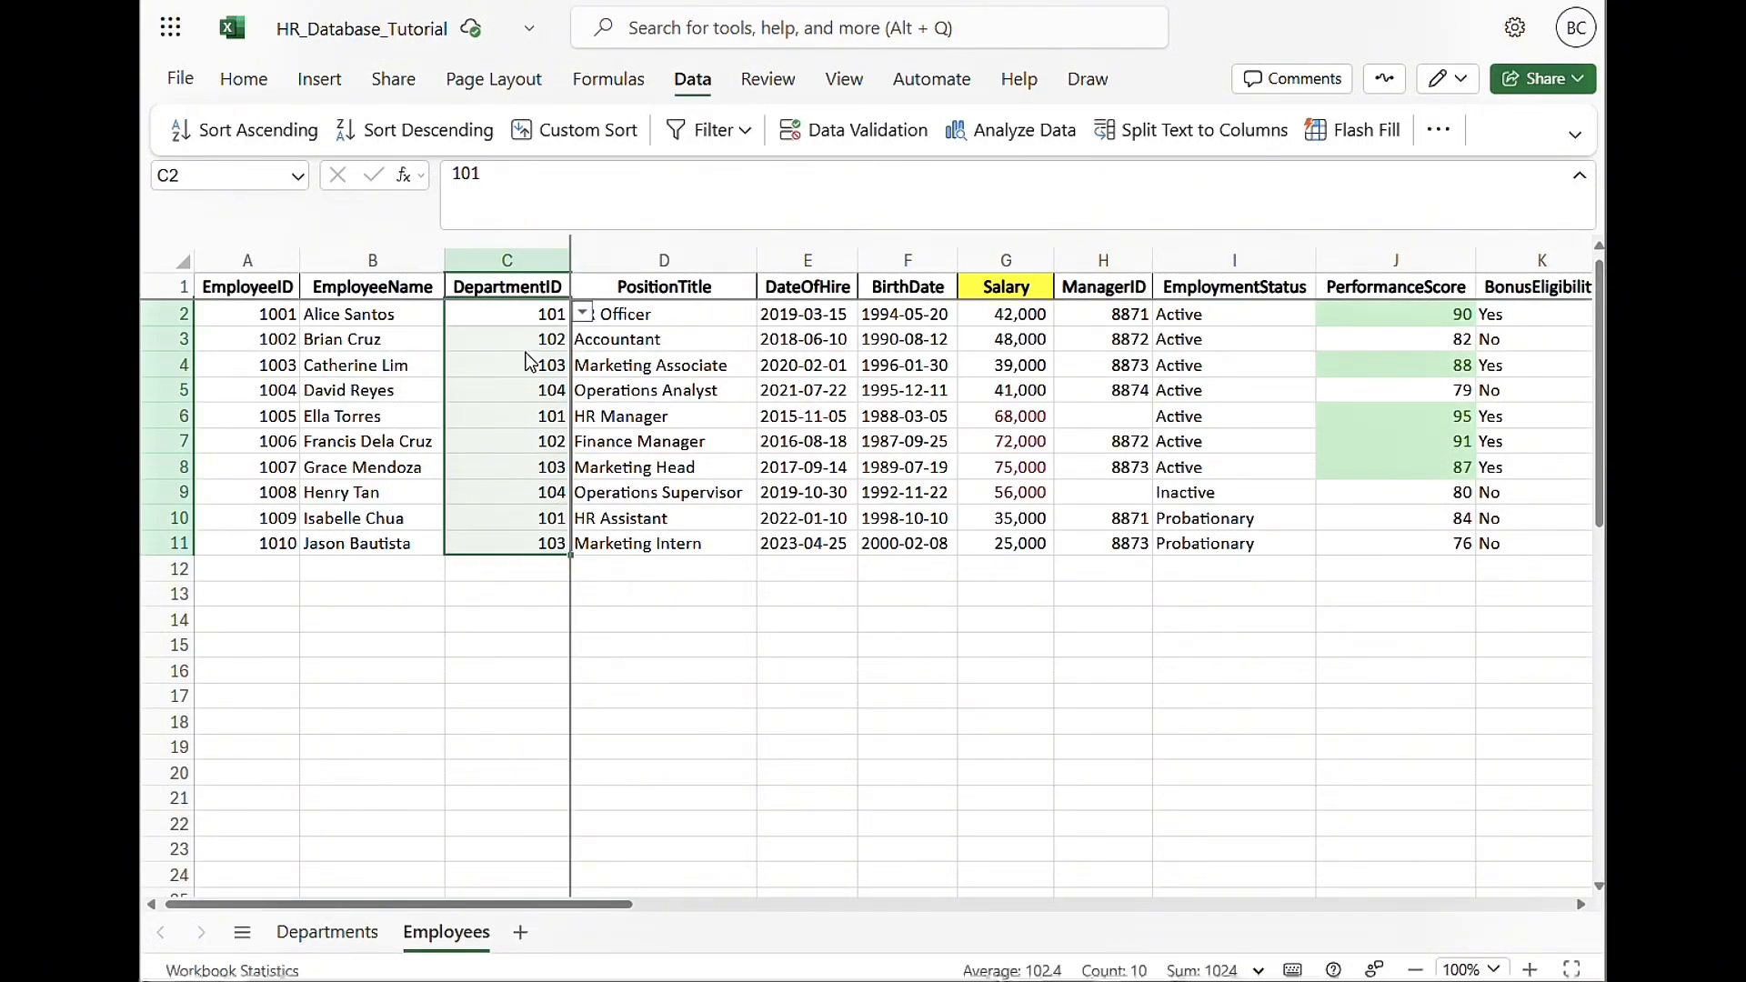
right_click(528, 359)
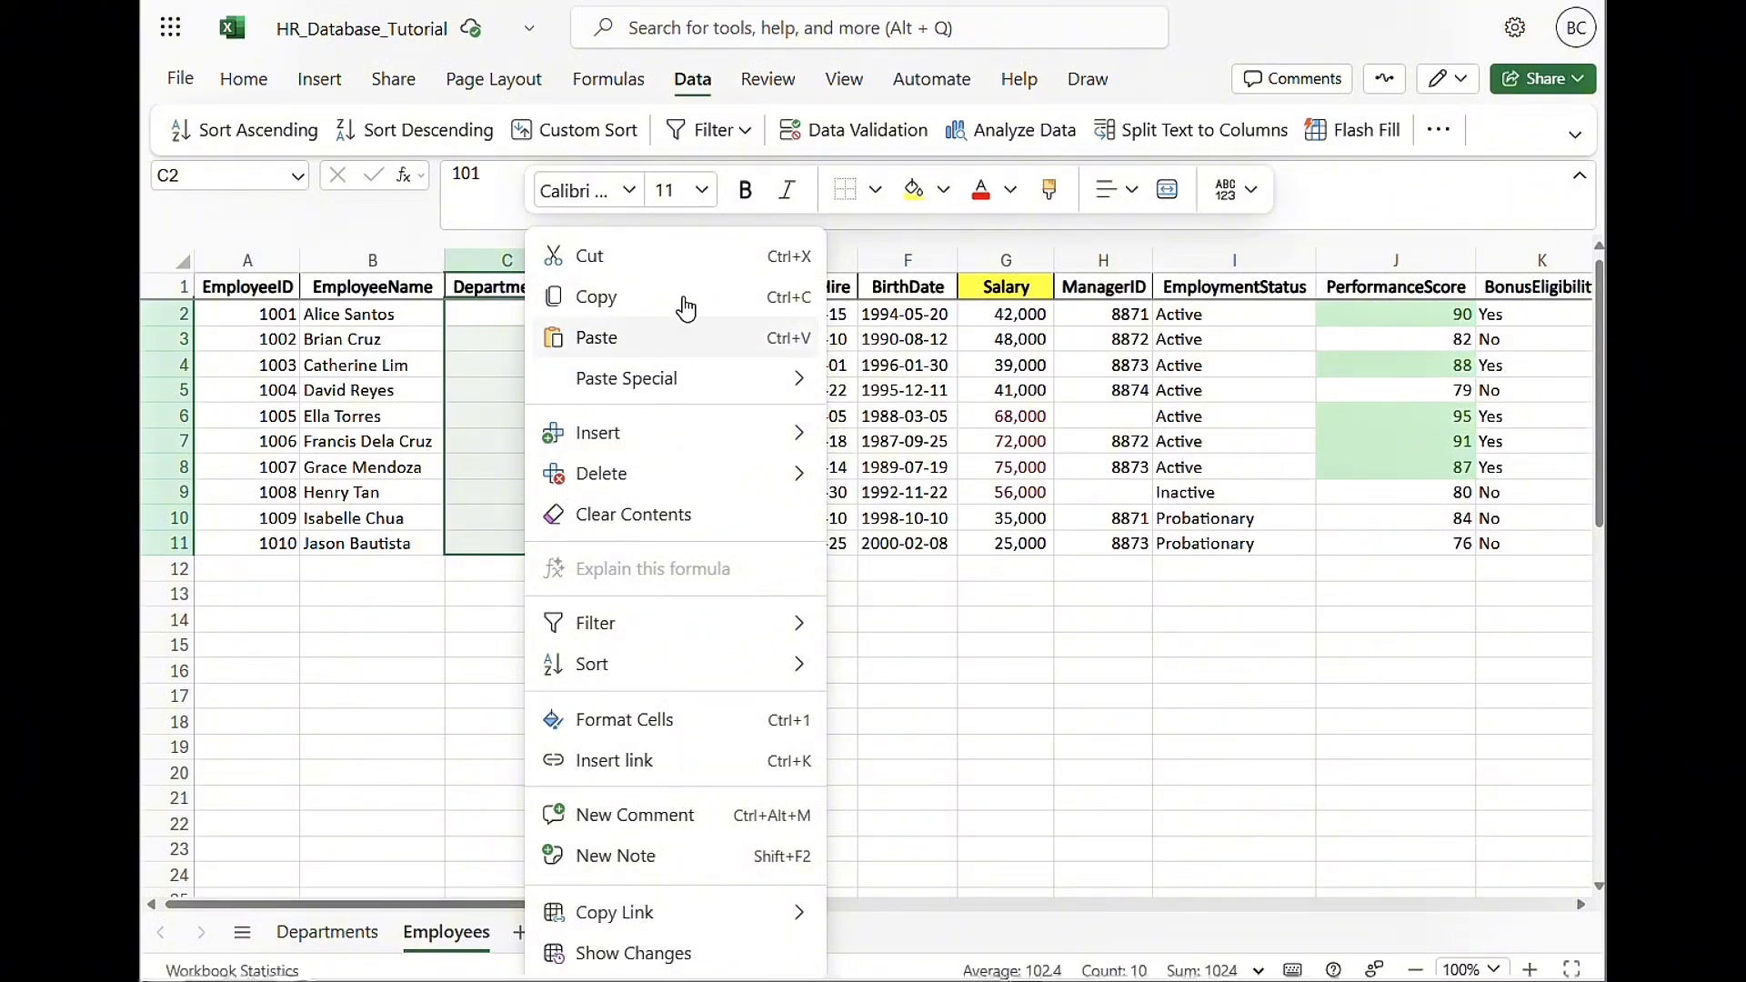
left_click(712, 89)
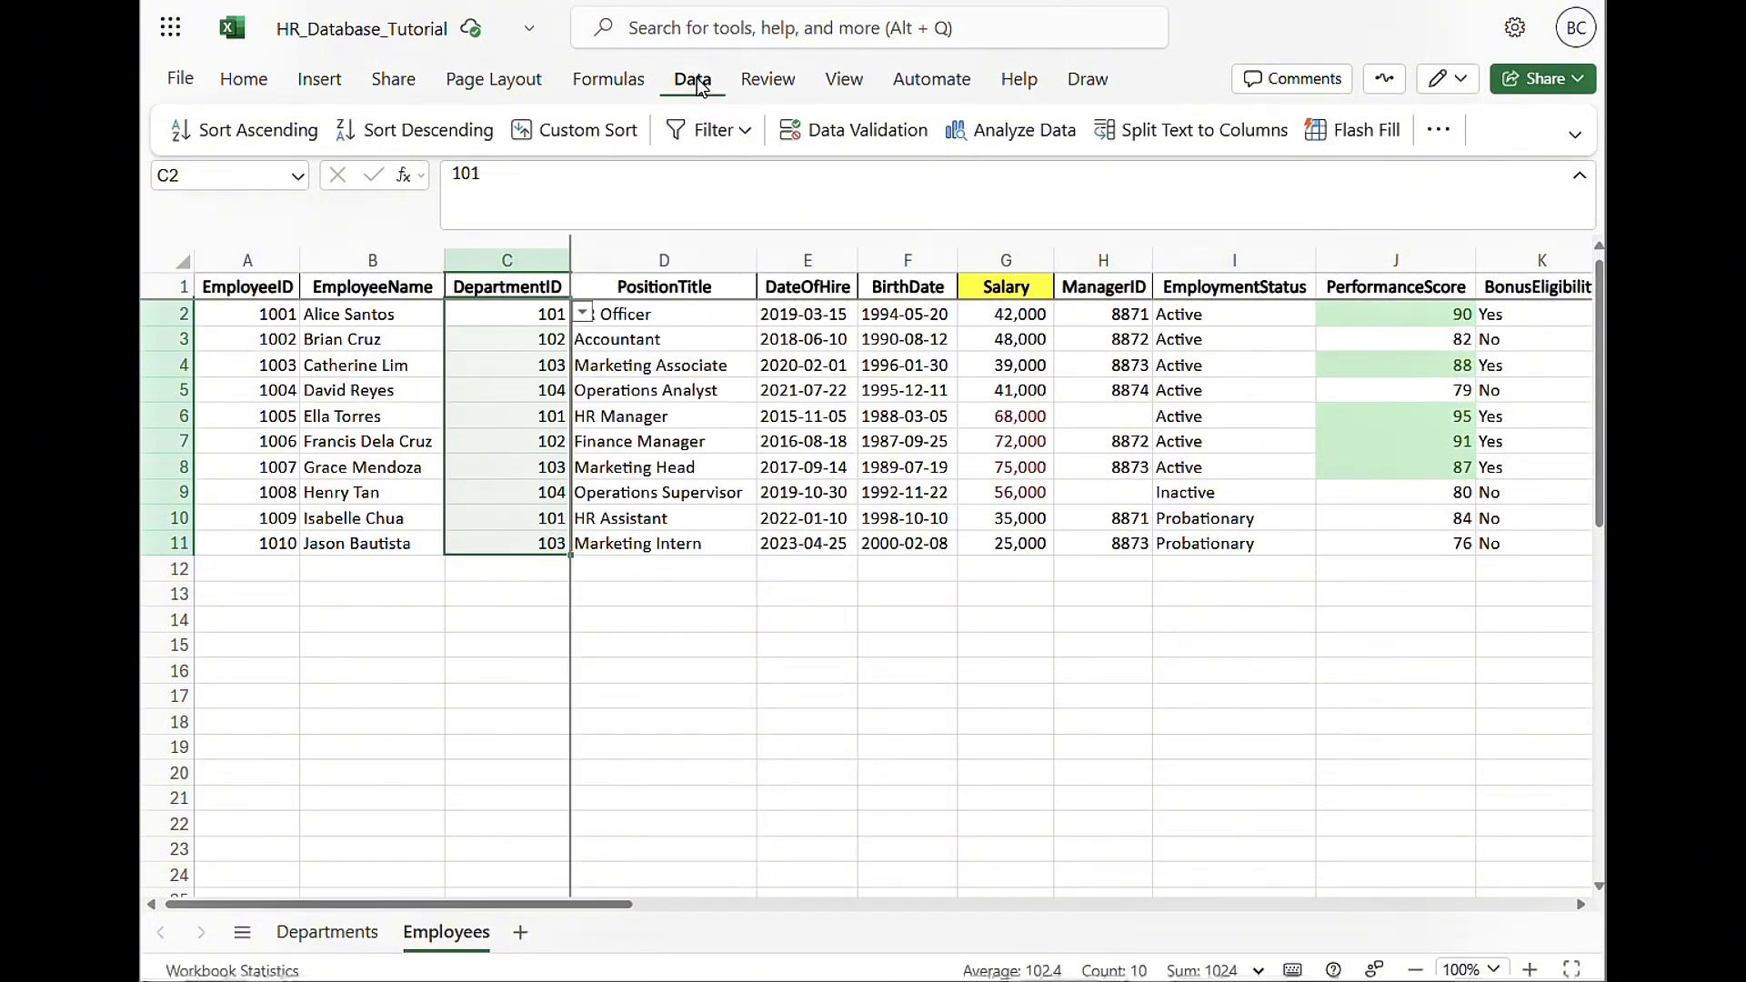
left_click(850, 129)
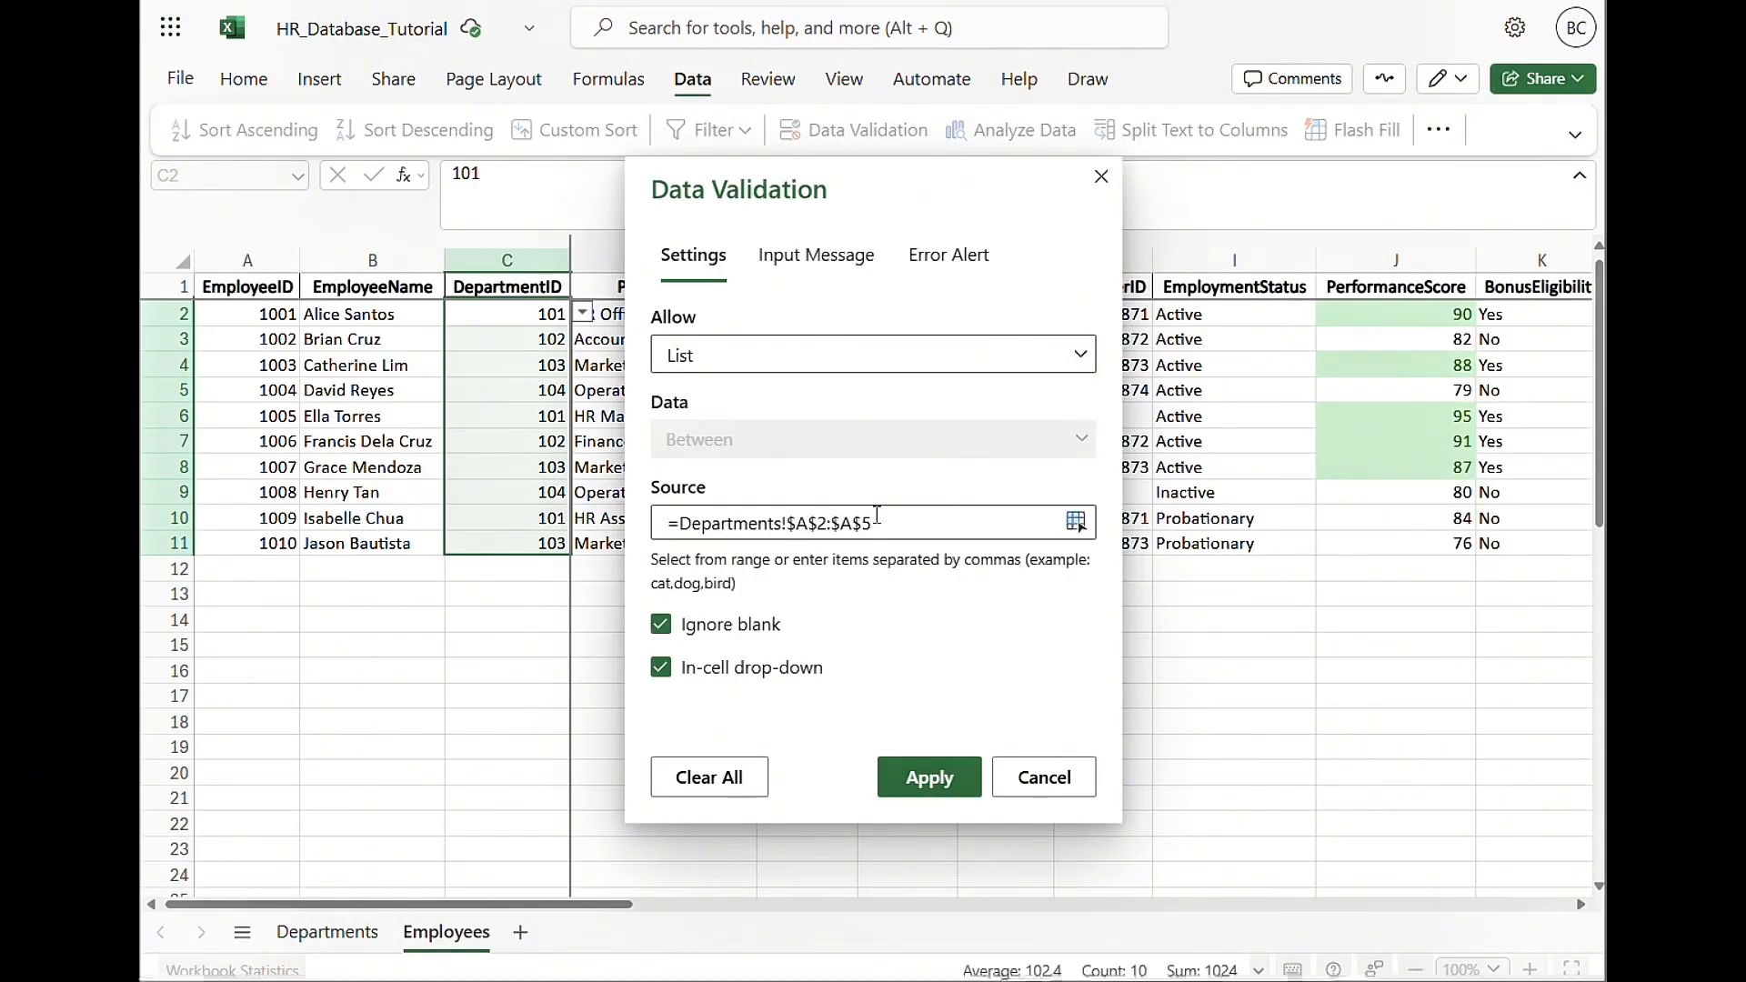
left_click_drag(875, 523, 657, 527)
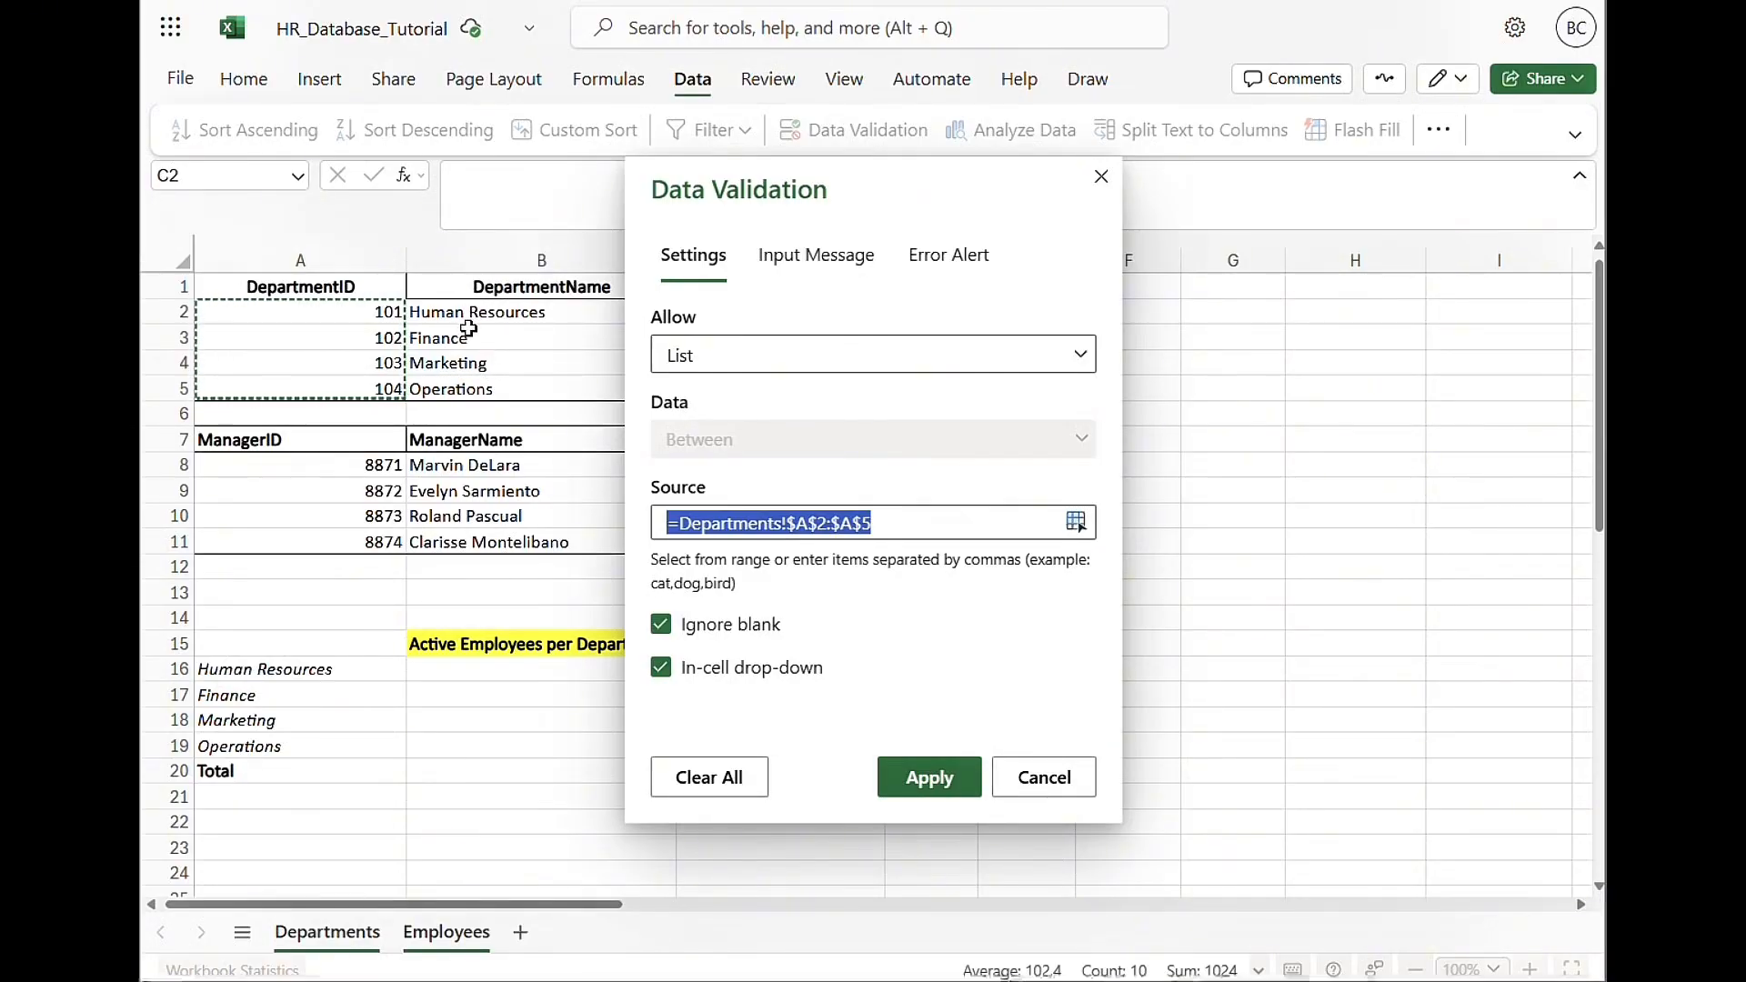
left_click(928, 778)
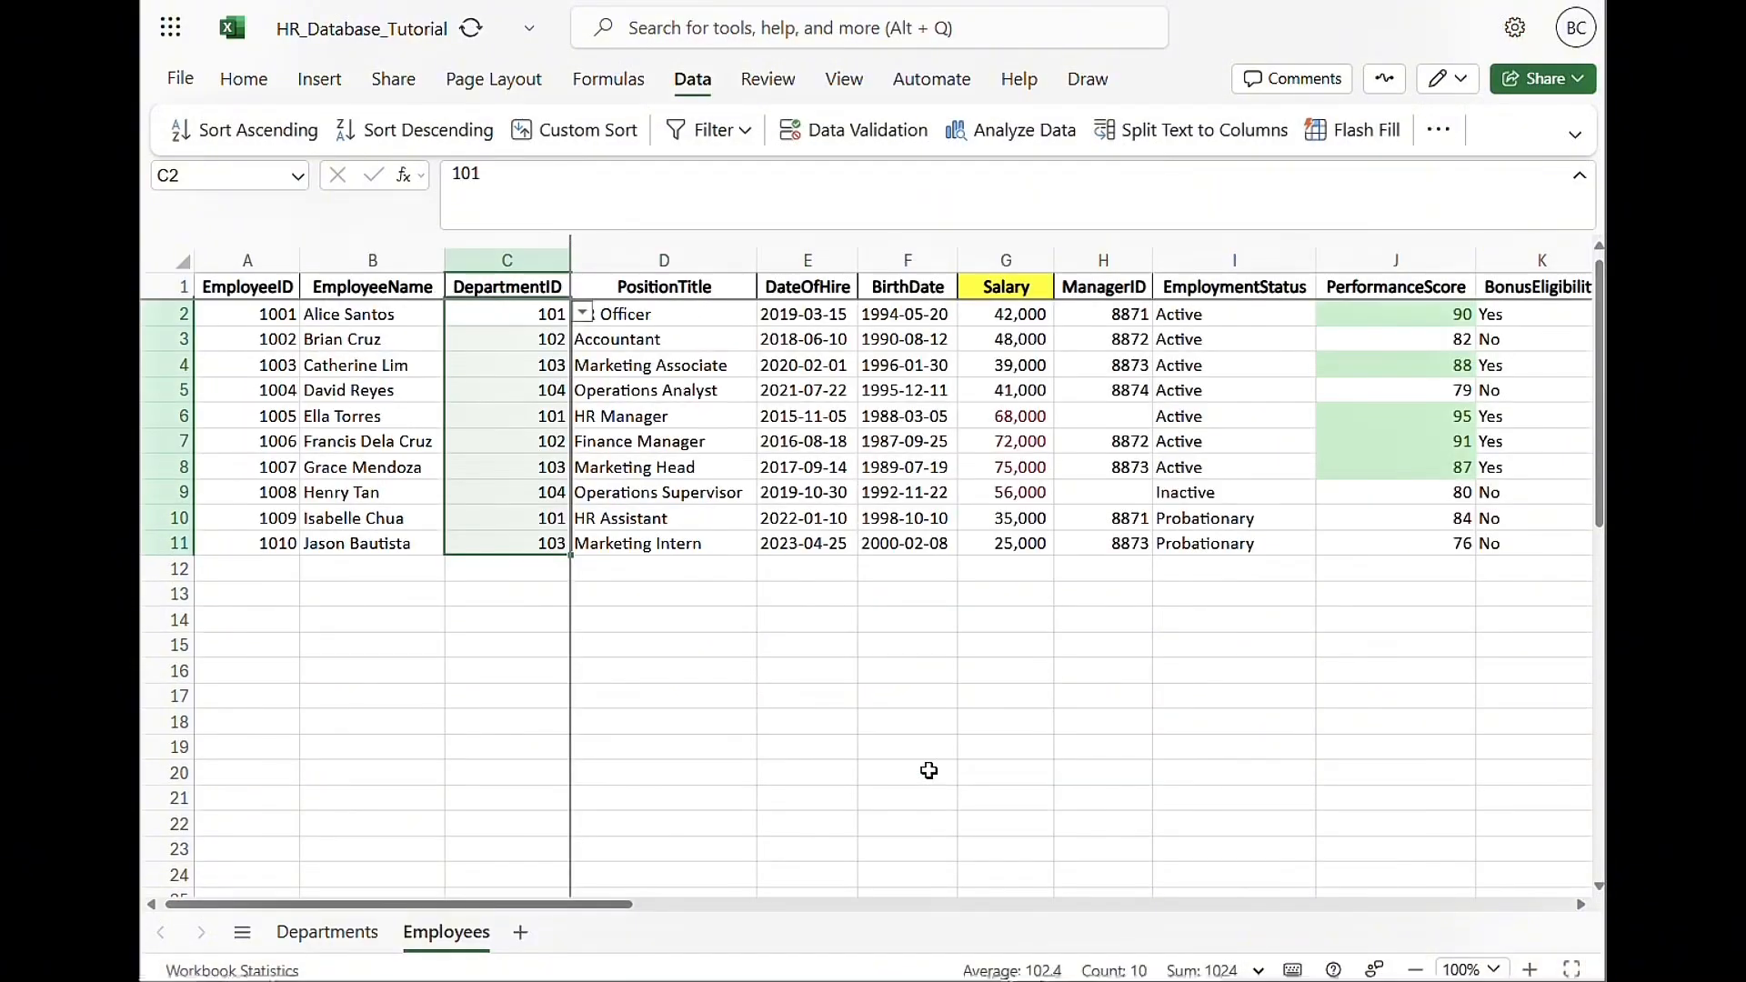
Choose 102 from the validation list in C5 and check the DepartmentName column for that row
left_click(520, 389)
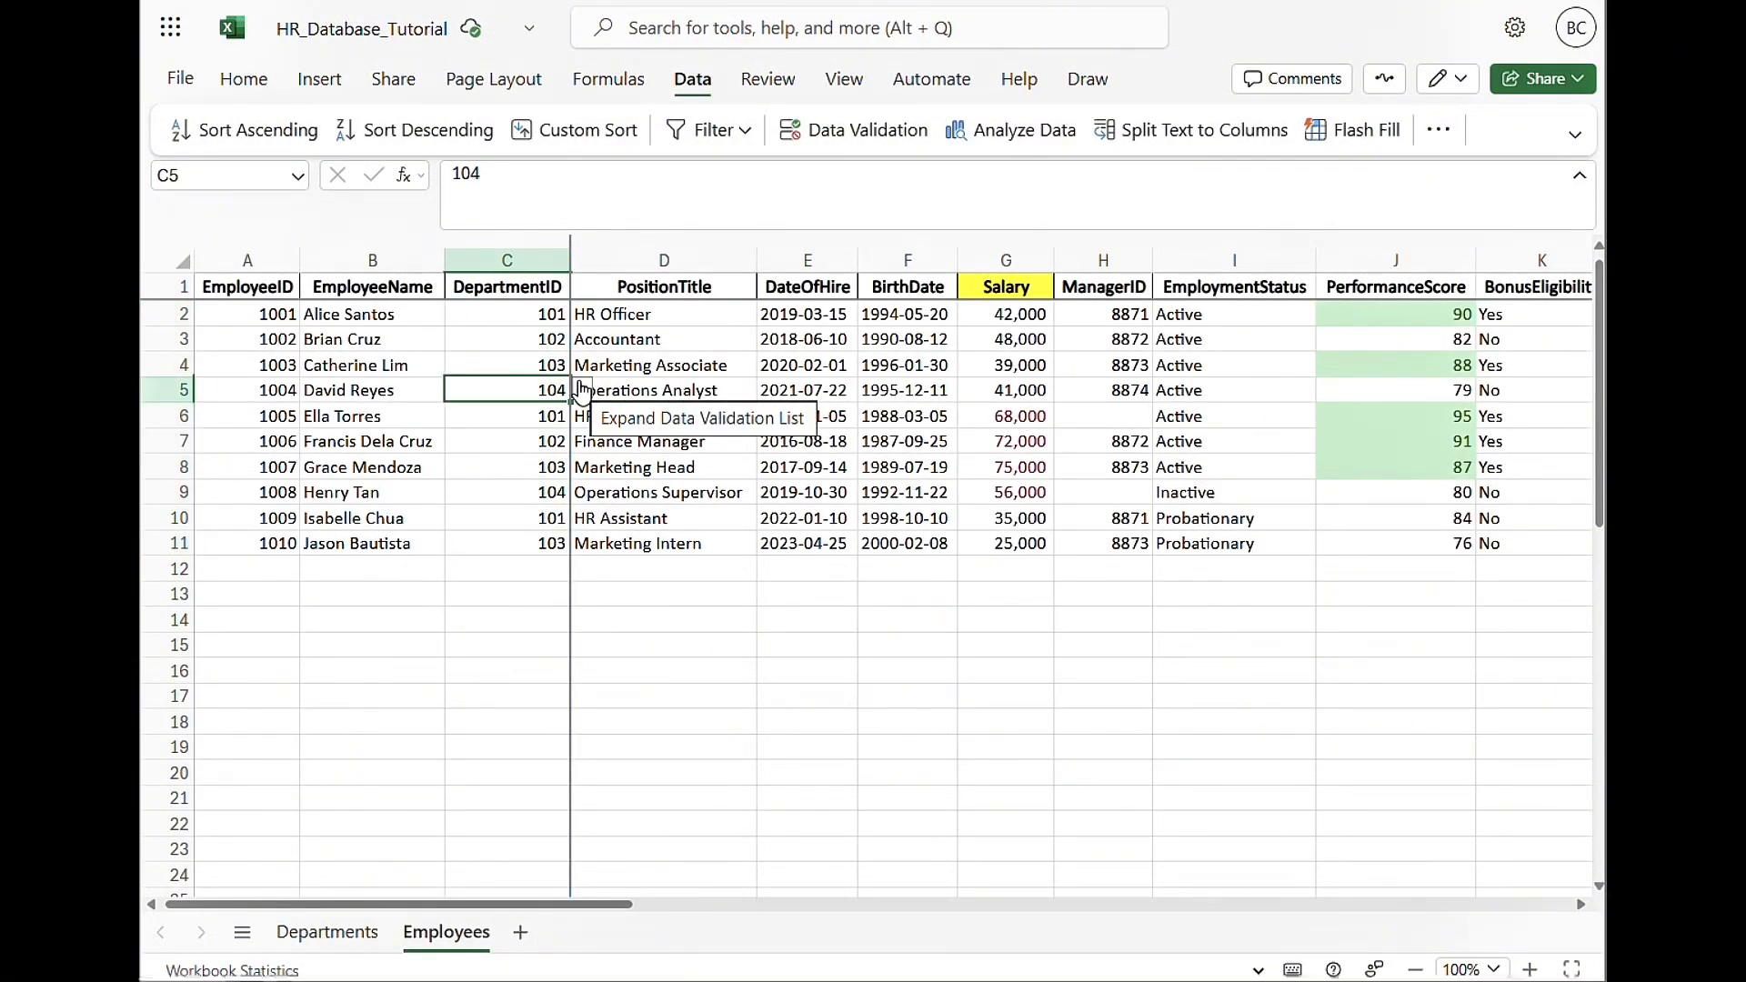
left_click(582, 389)
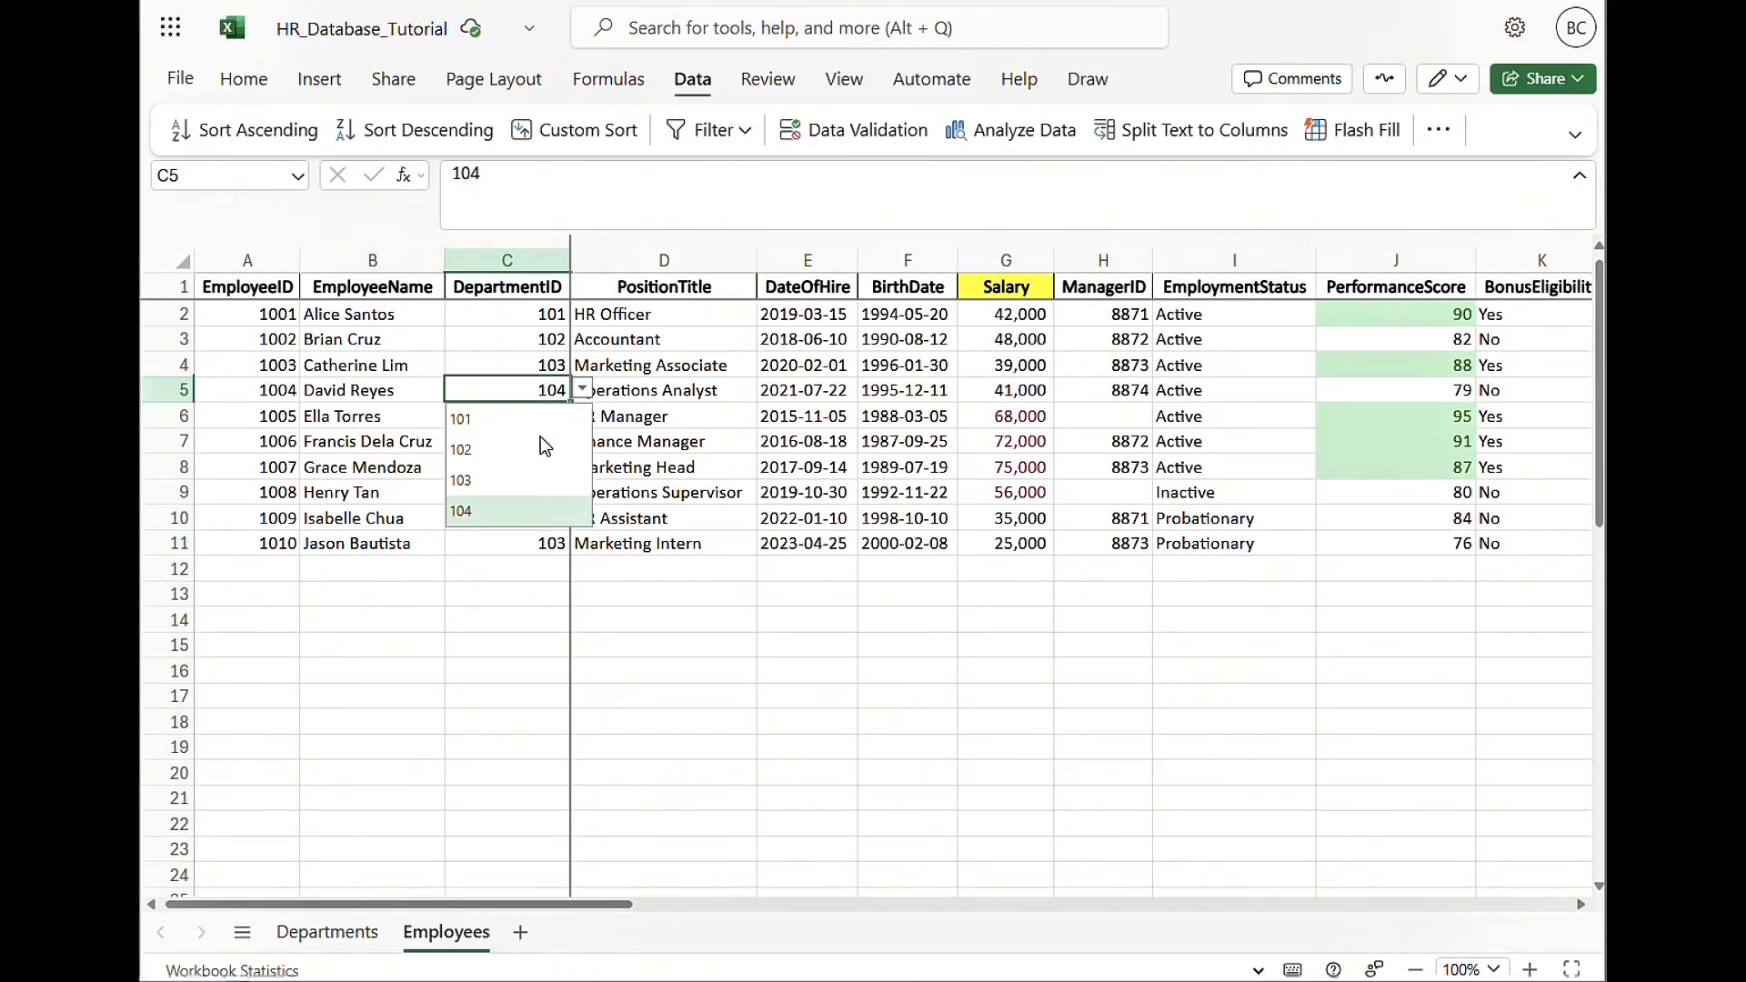
left_click(477, 450)
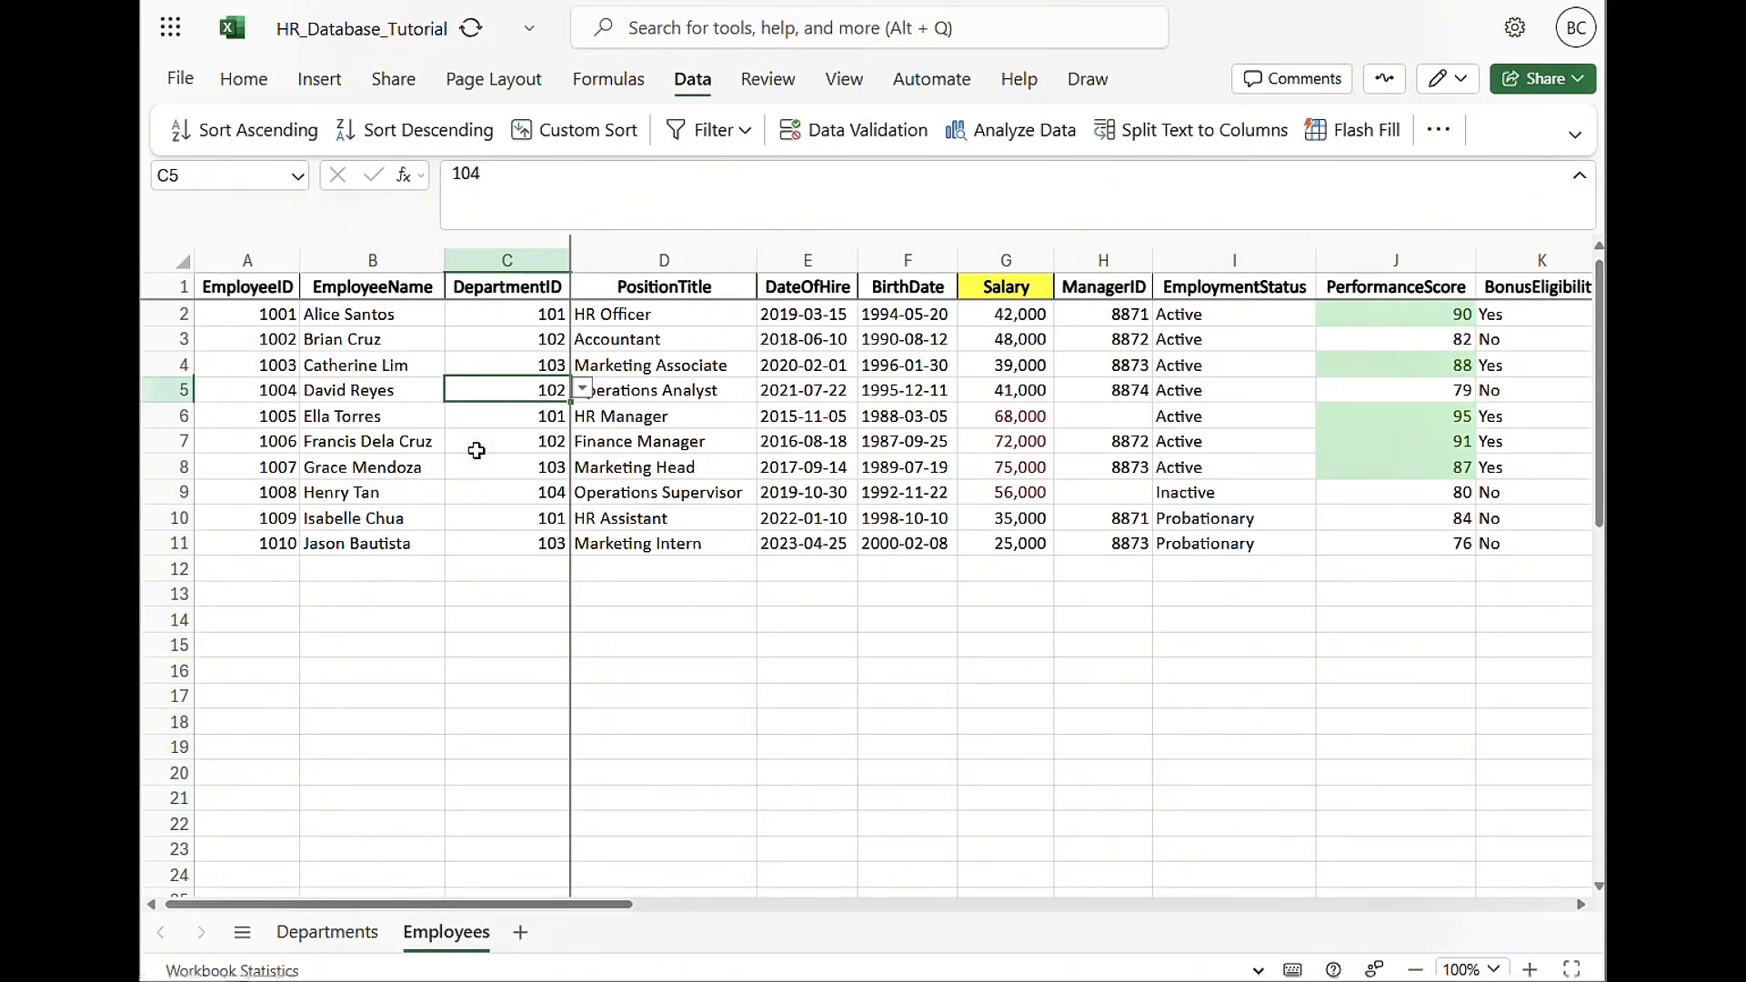
scroll(808, 466, "right", 4)
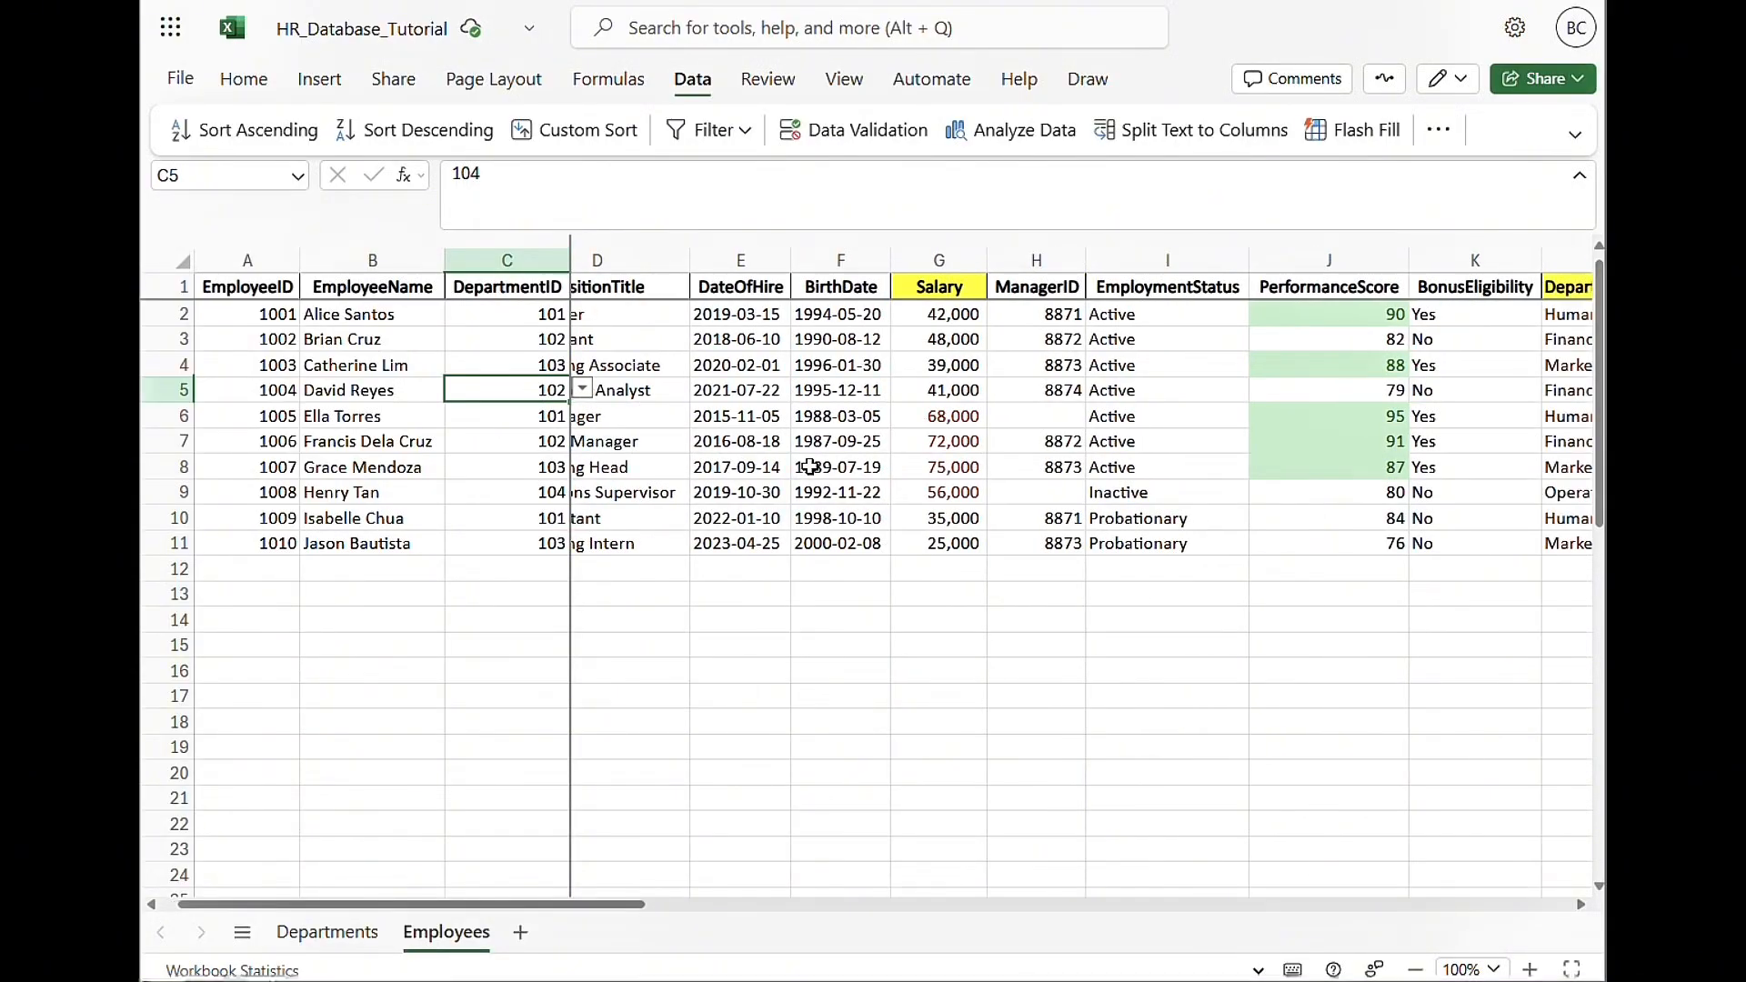
scroll(808, 467, "right", 5)
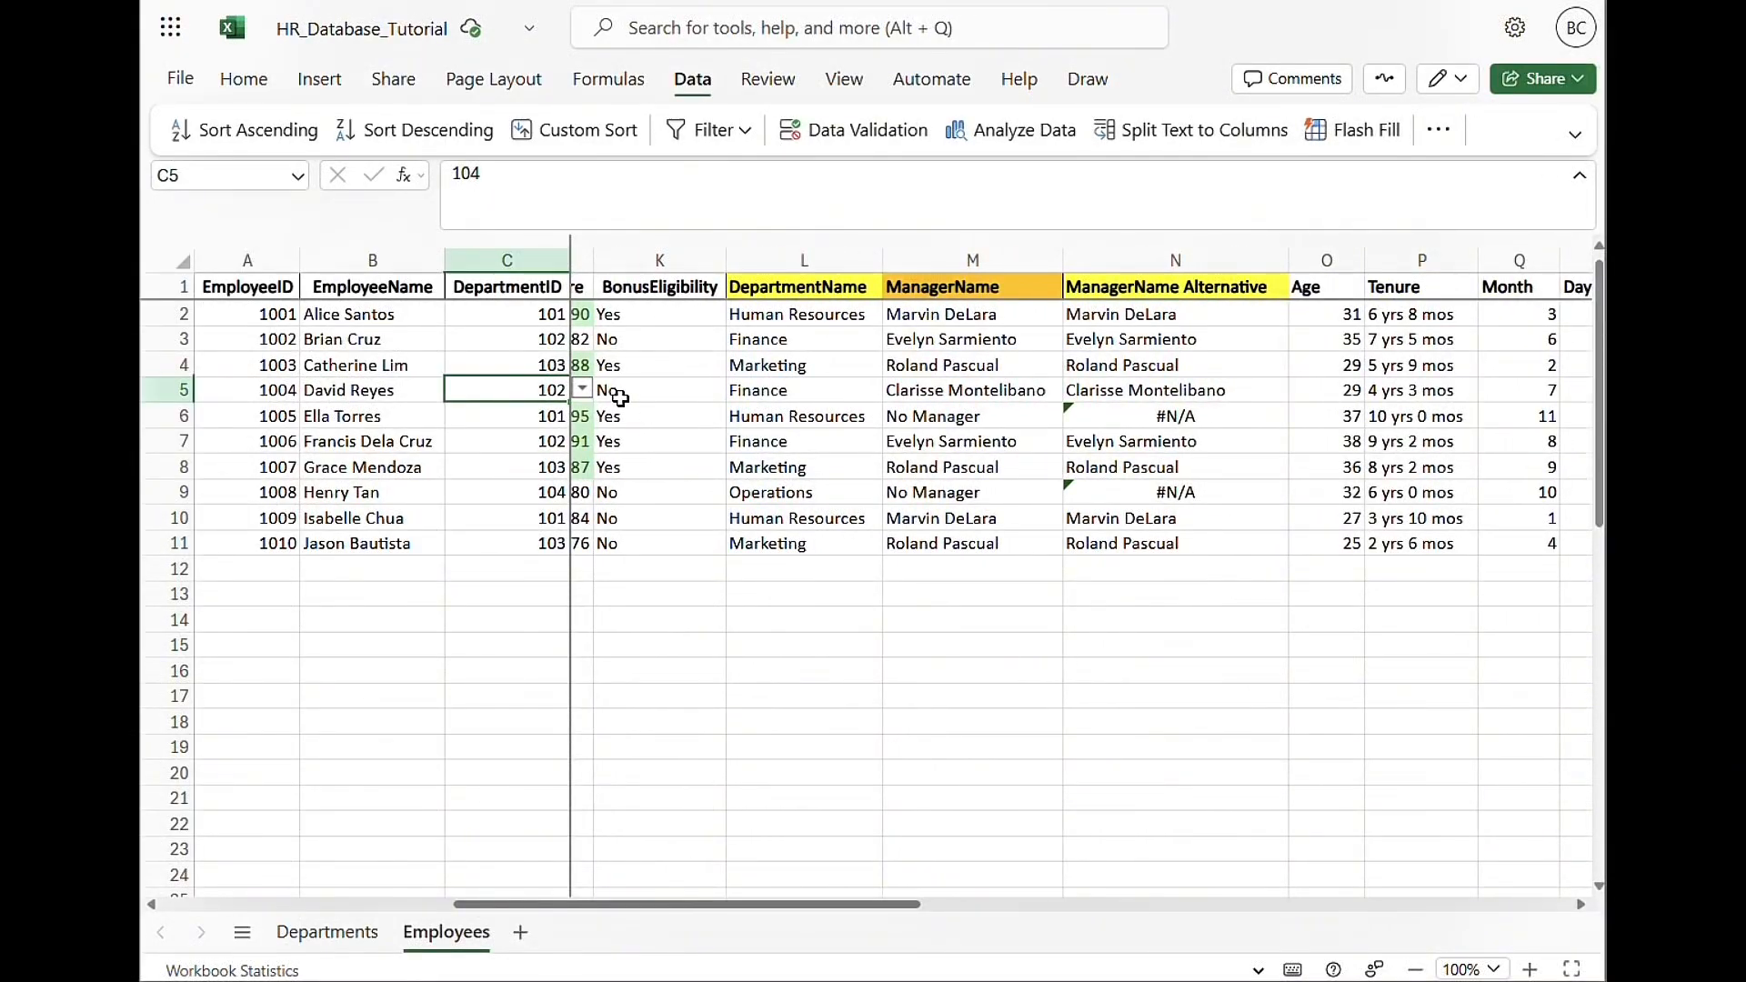
Set the DepartmentID in C5 back to 104 from its validation list
left_click(582, 391)
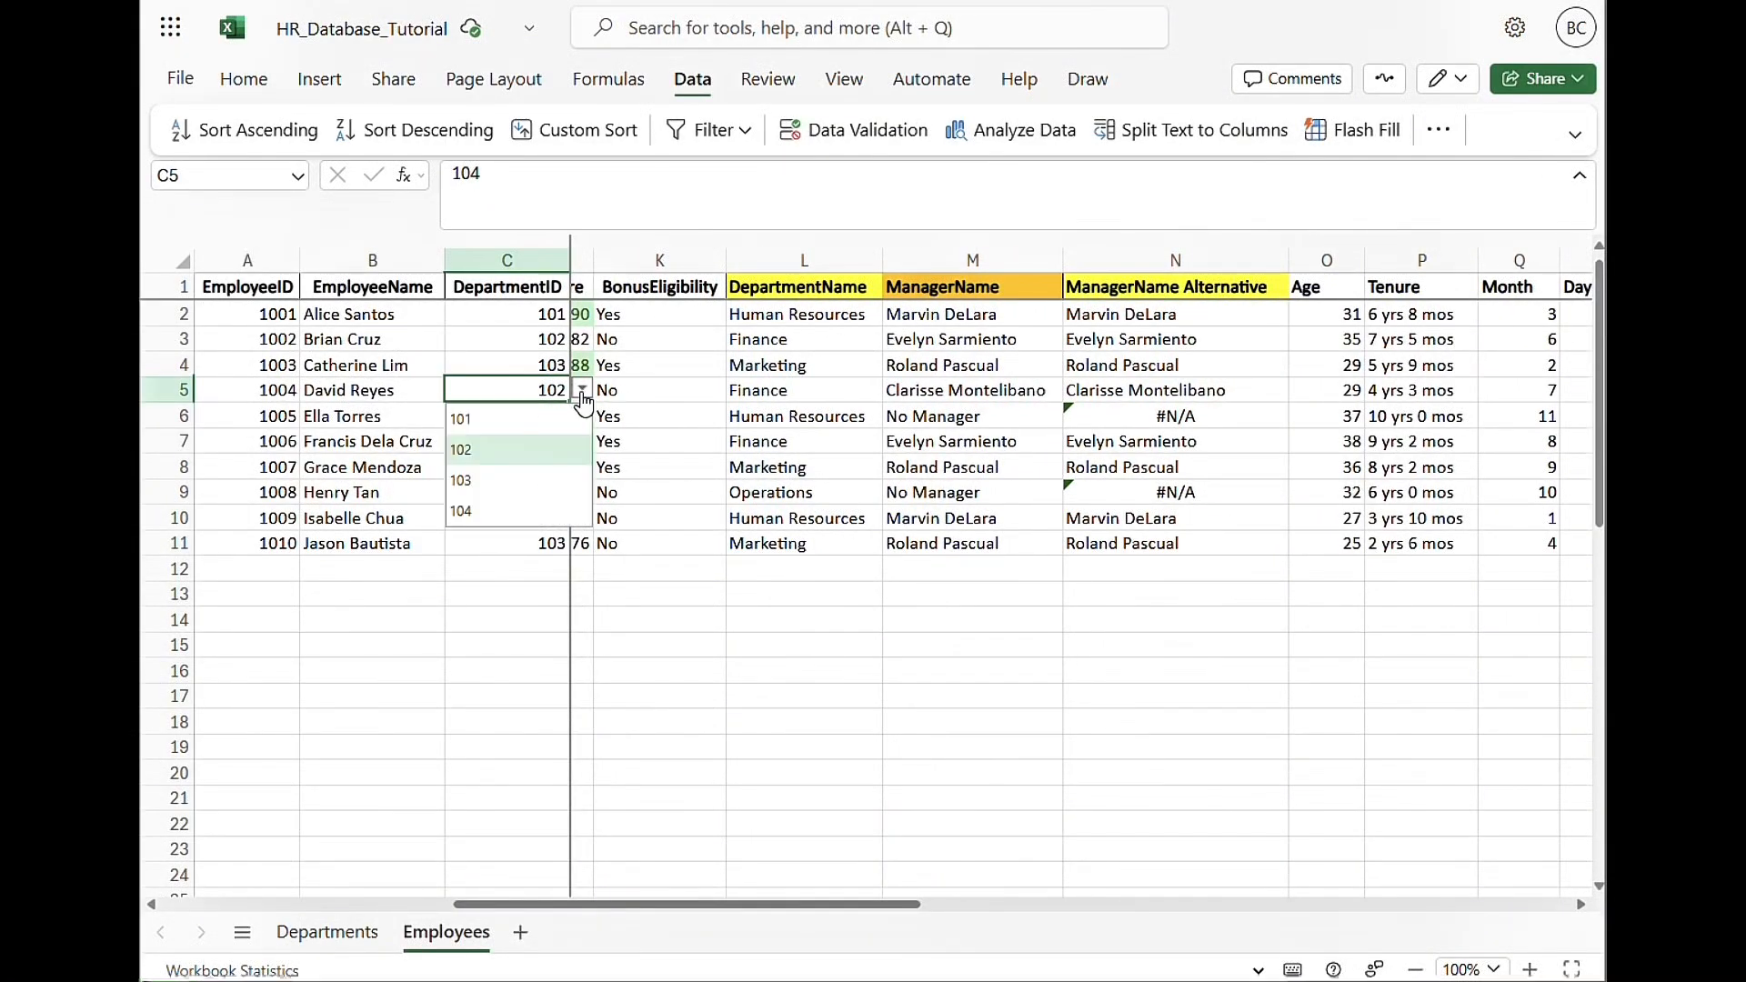
left_click(492, 478)
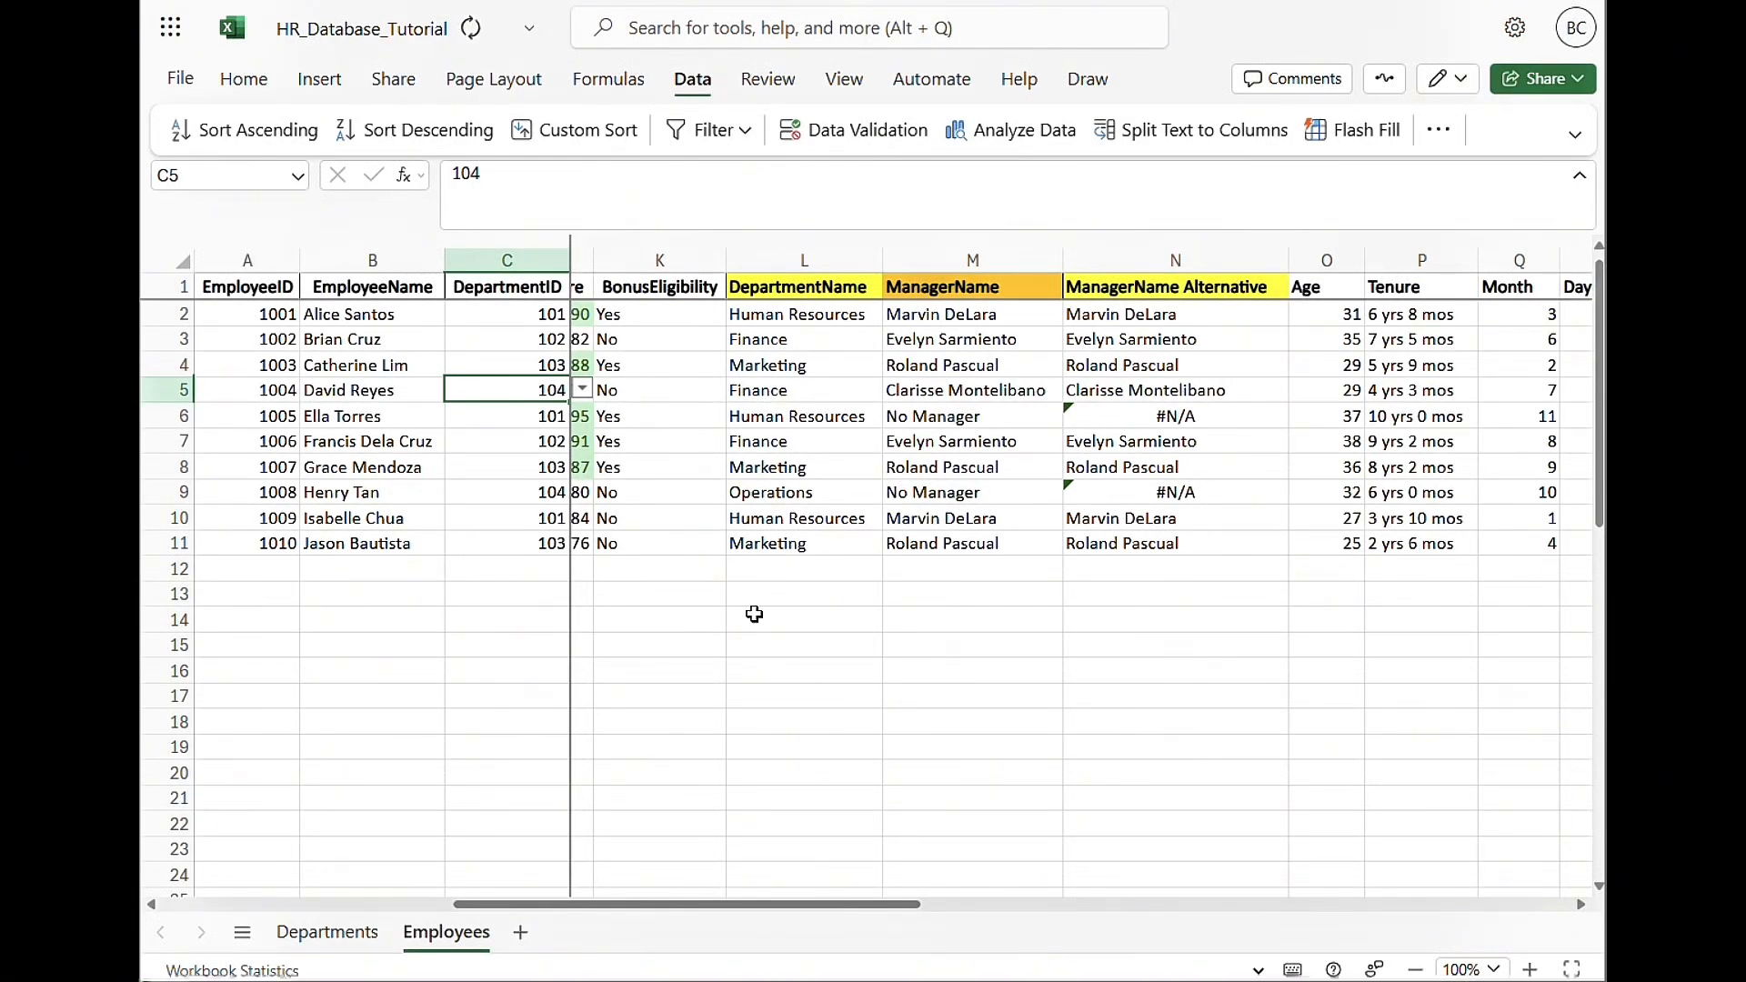
scroll(752, 615, "left", 3)
scroll(752, 615, "left", 5)
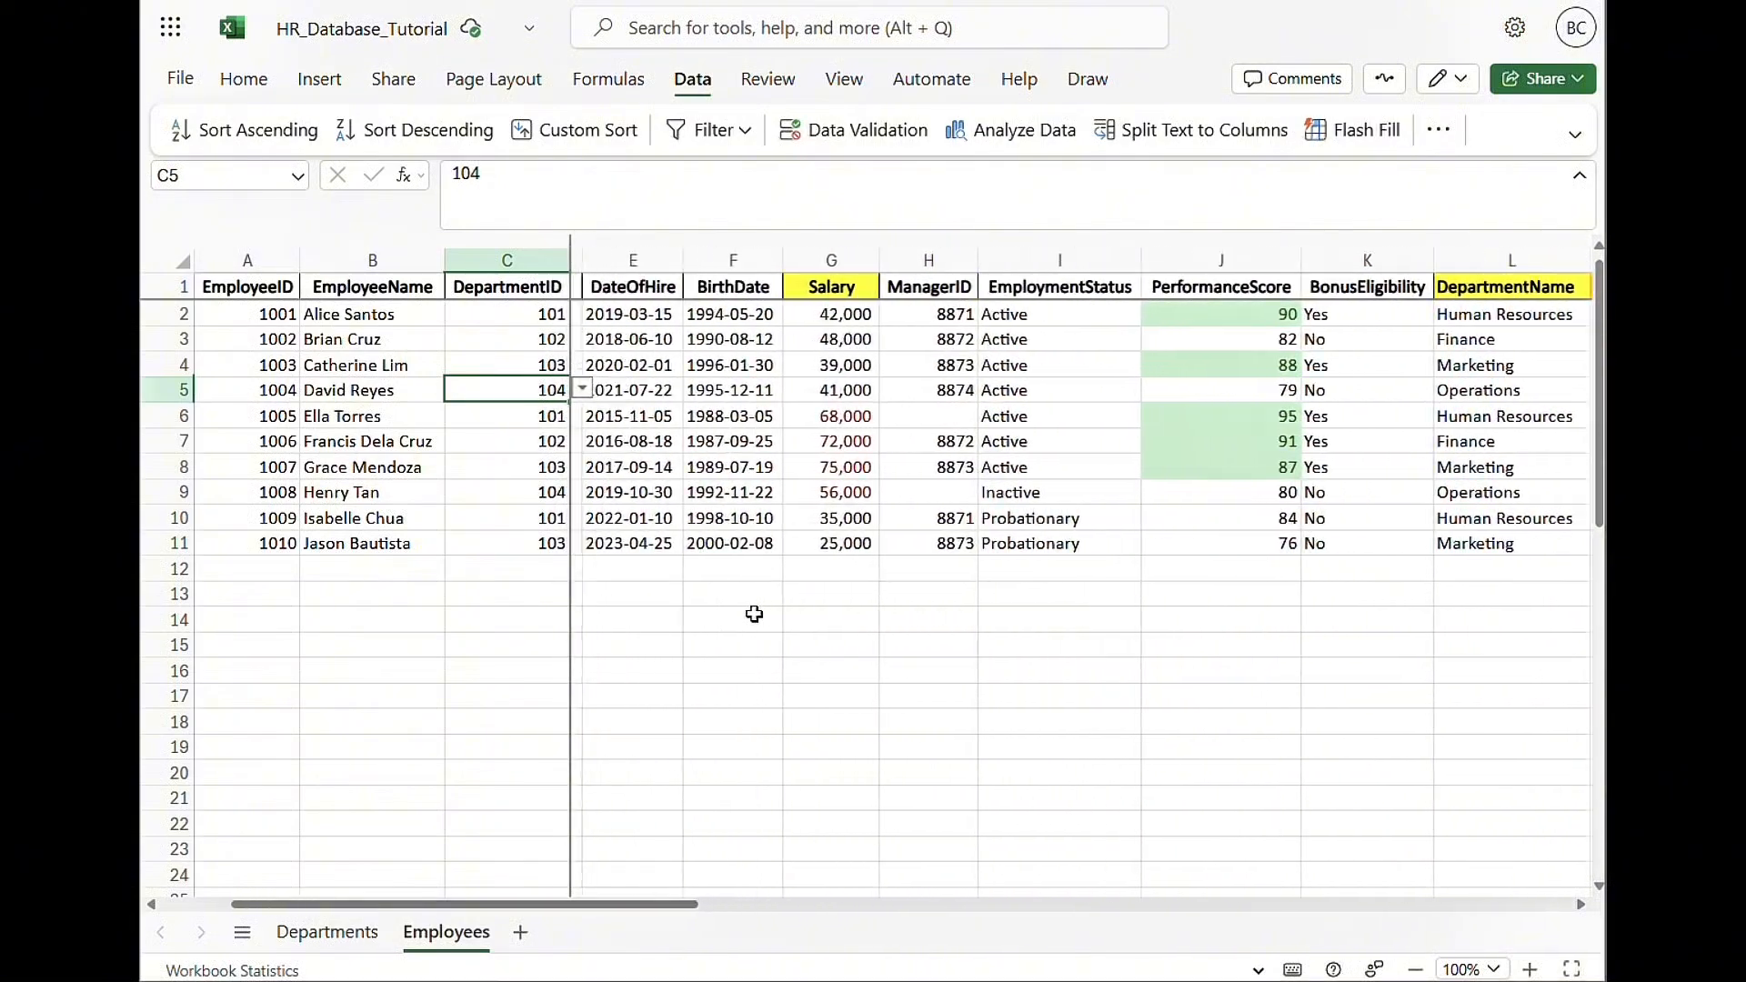
Apply list data validation to the ManagerID cells H2:H11 using the manager IDs in Departments A8:A11 as source
left_click(1103, 314)
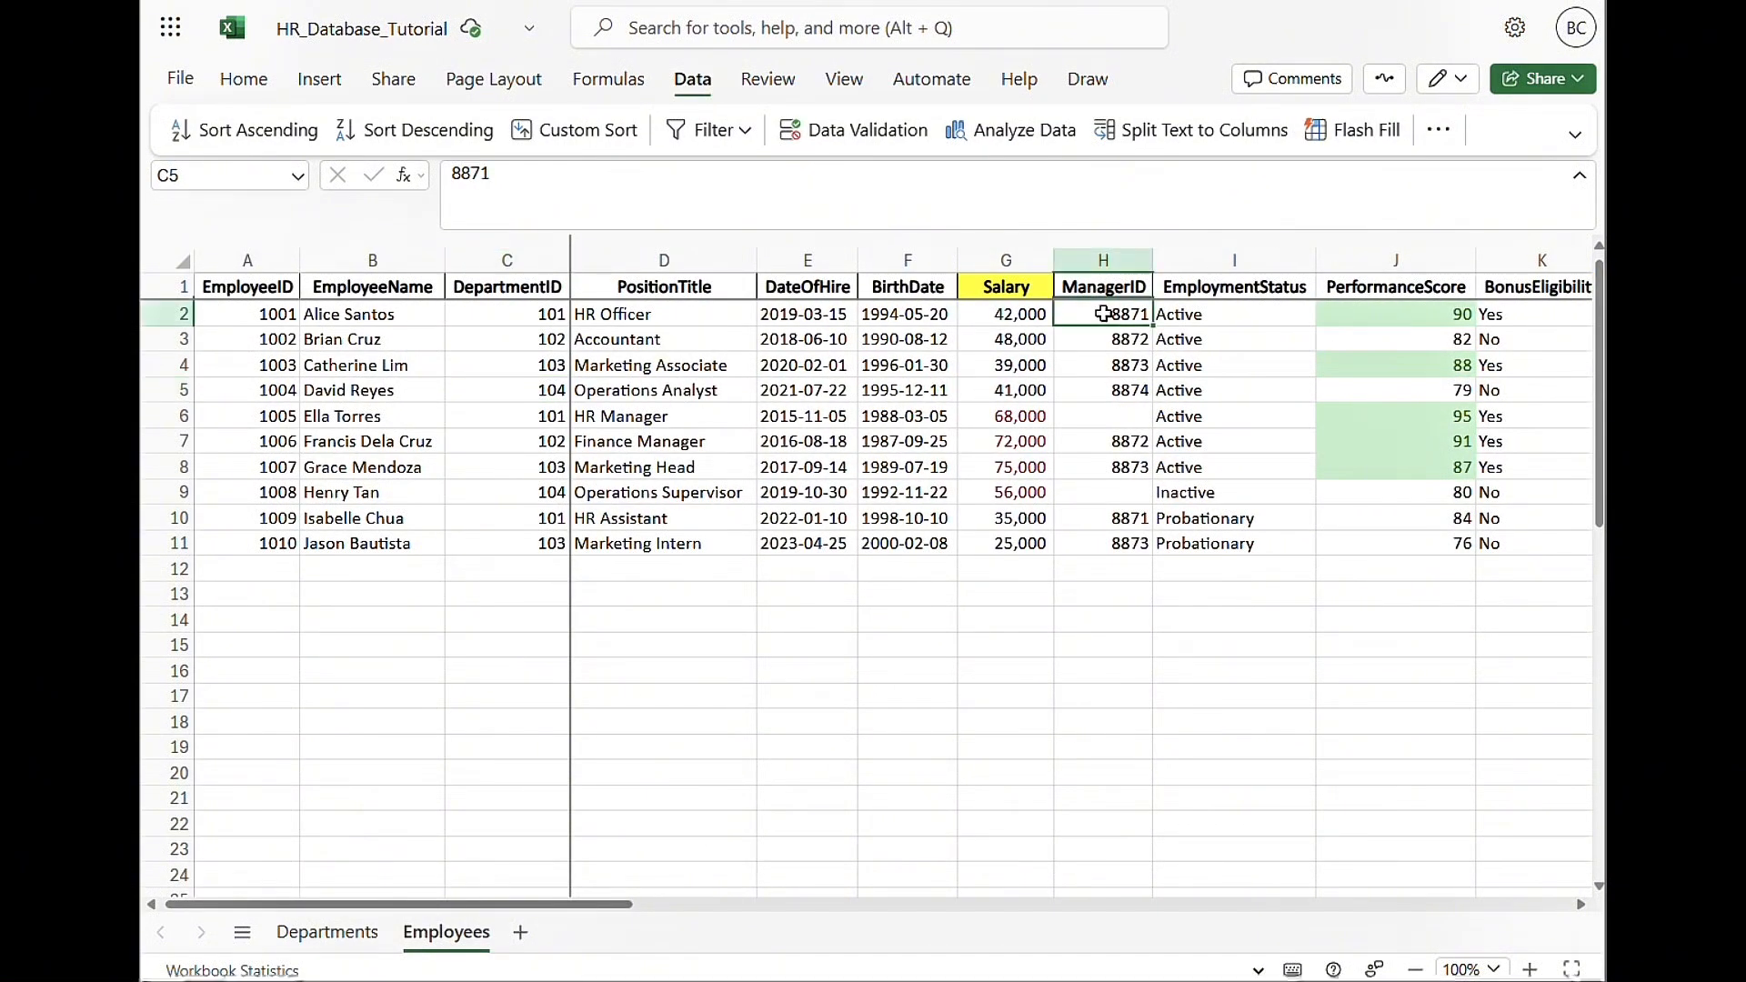
left_click_drag(1103, 313, 1126, 543)
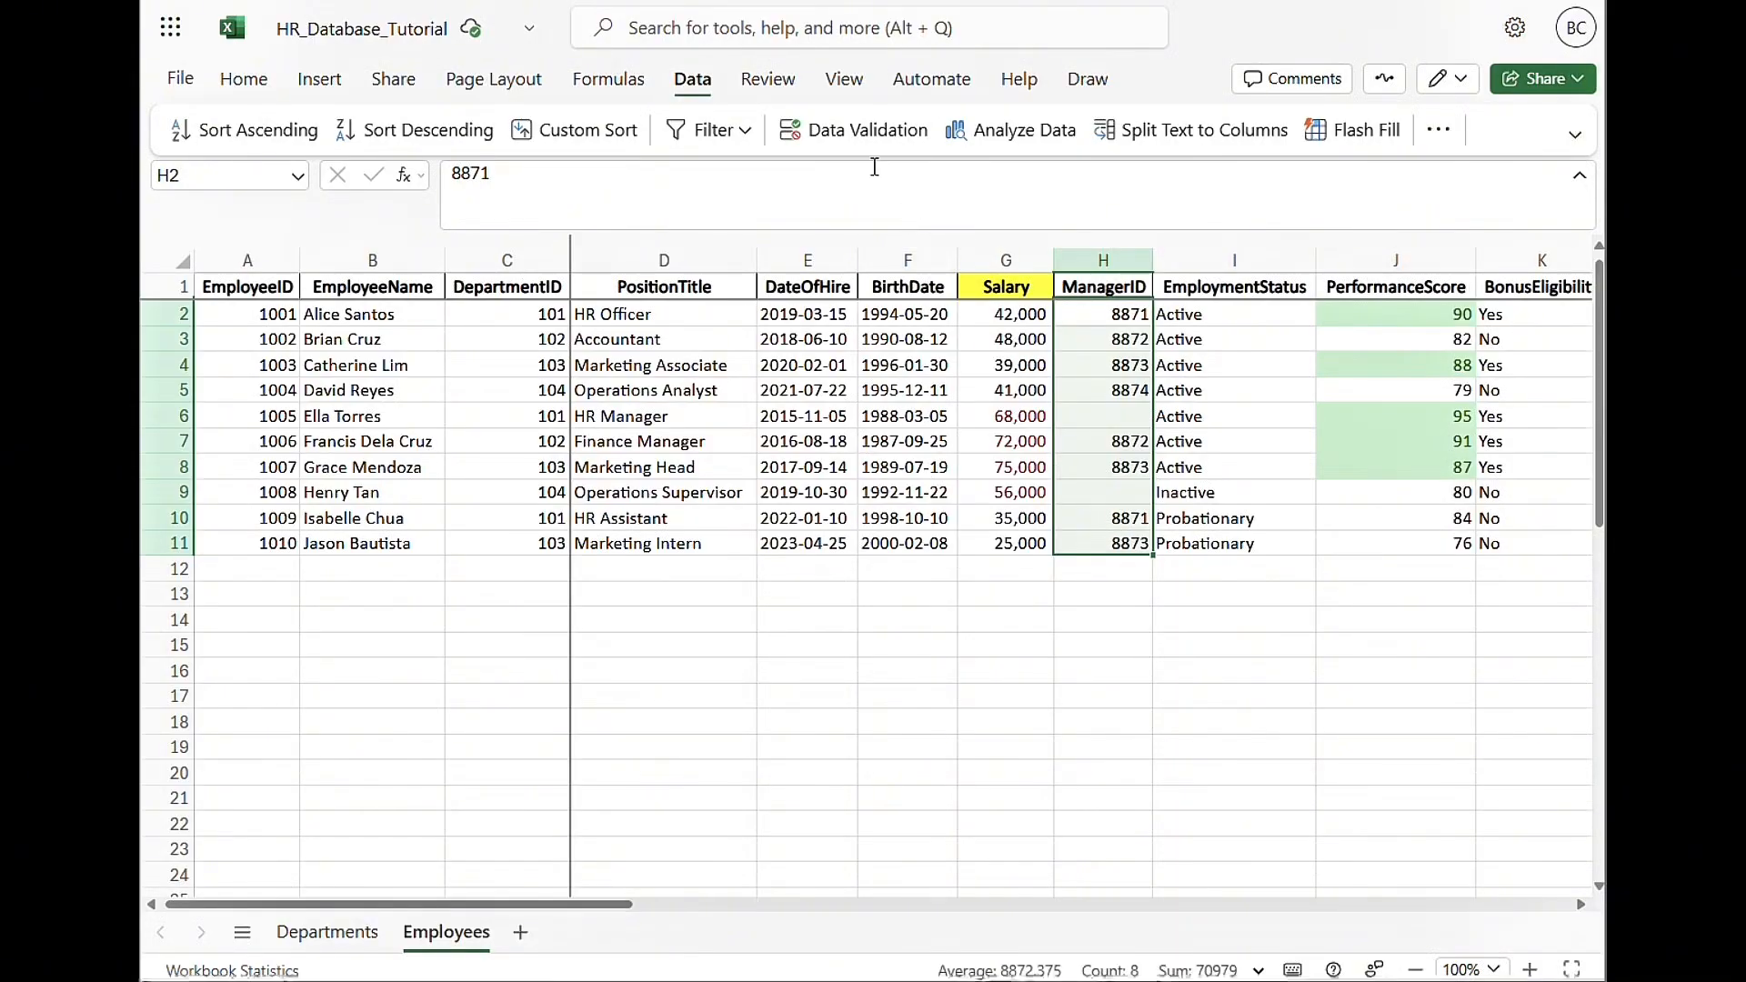
left_click(848, 132)
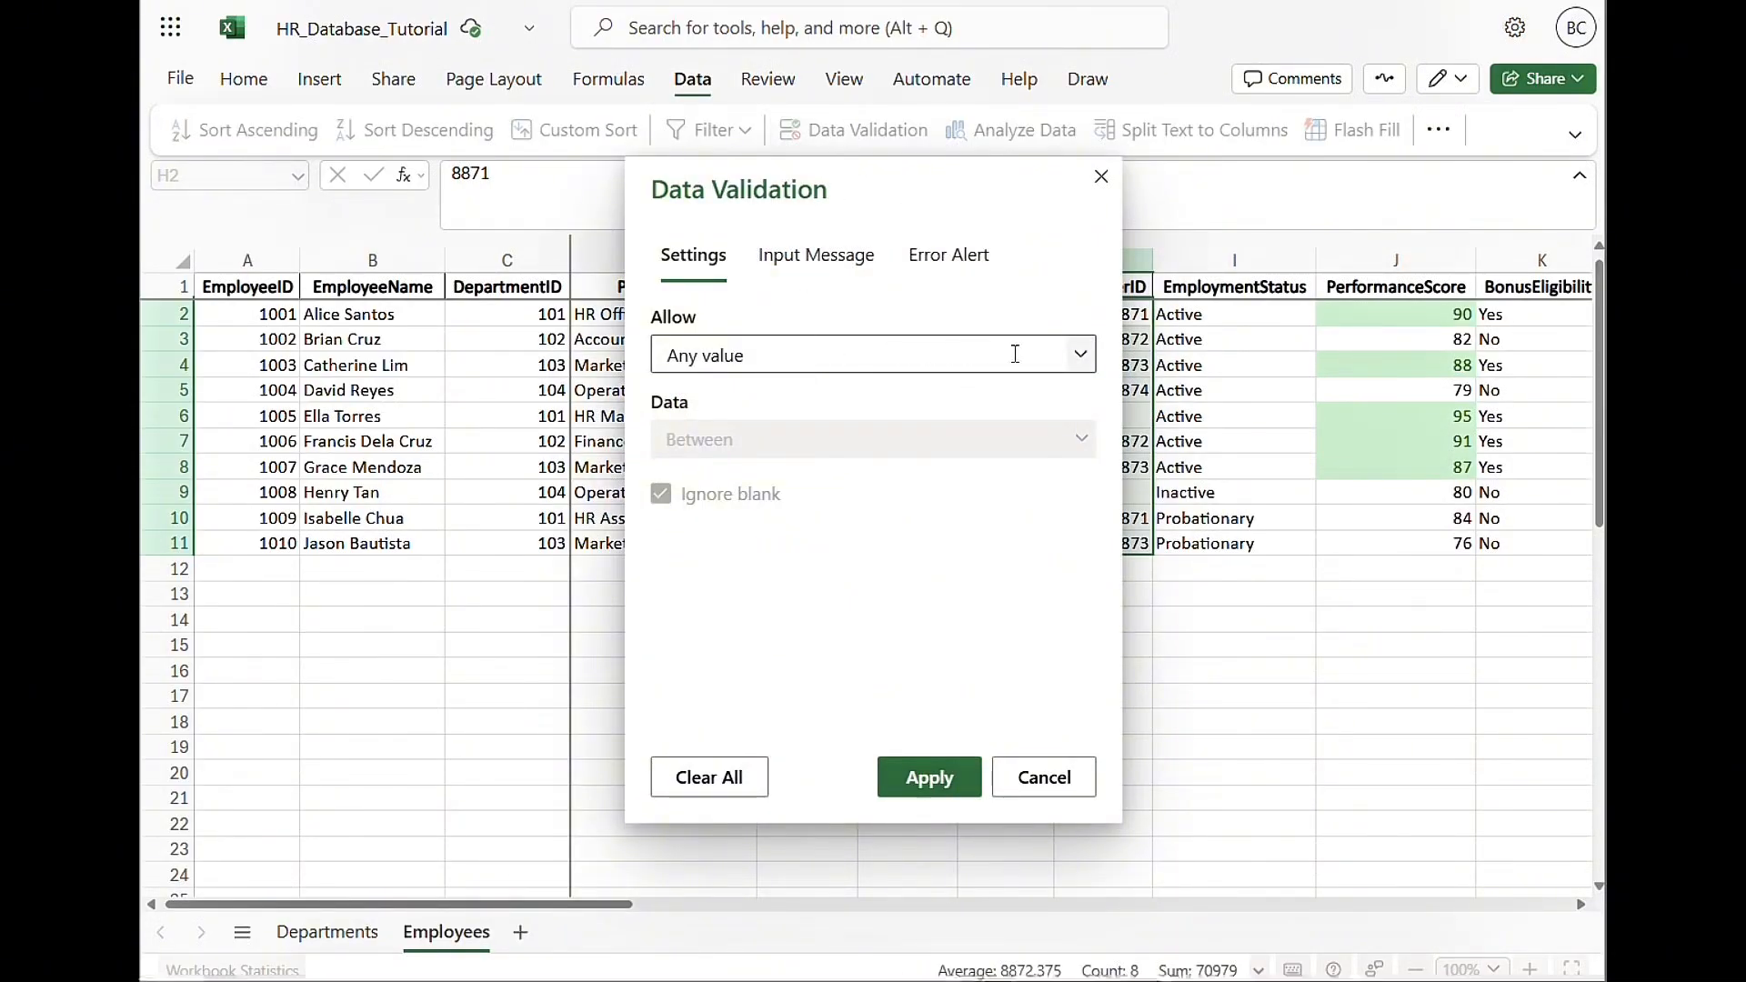
left_click(1081, 355)
left_click(709, 512)
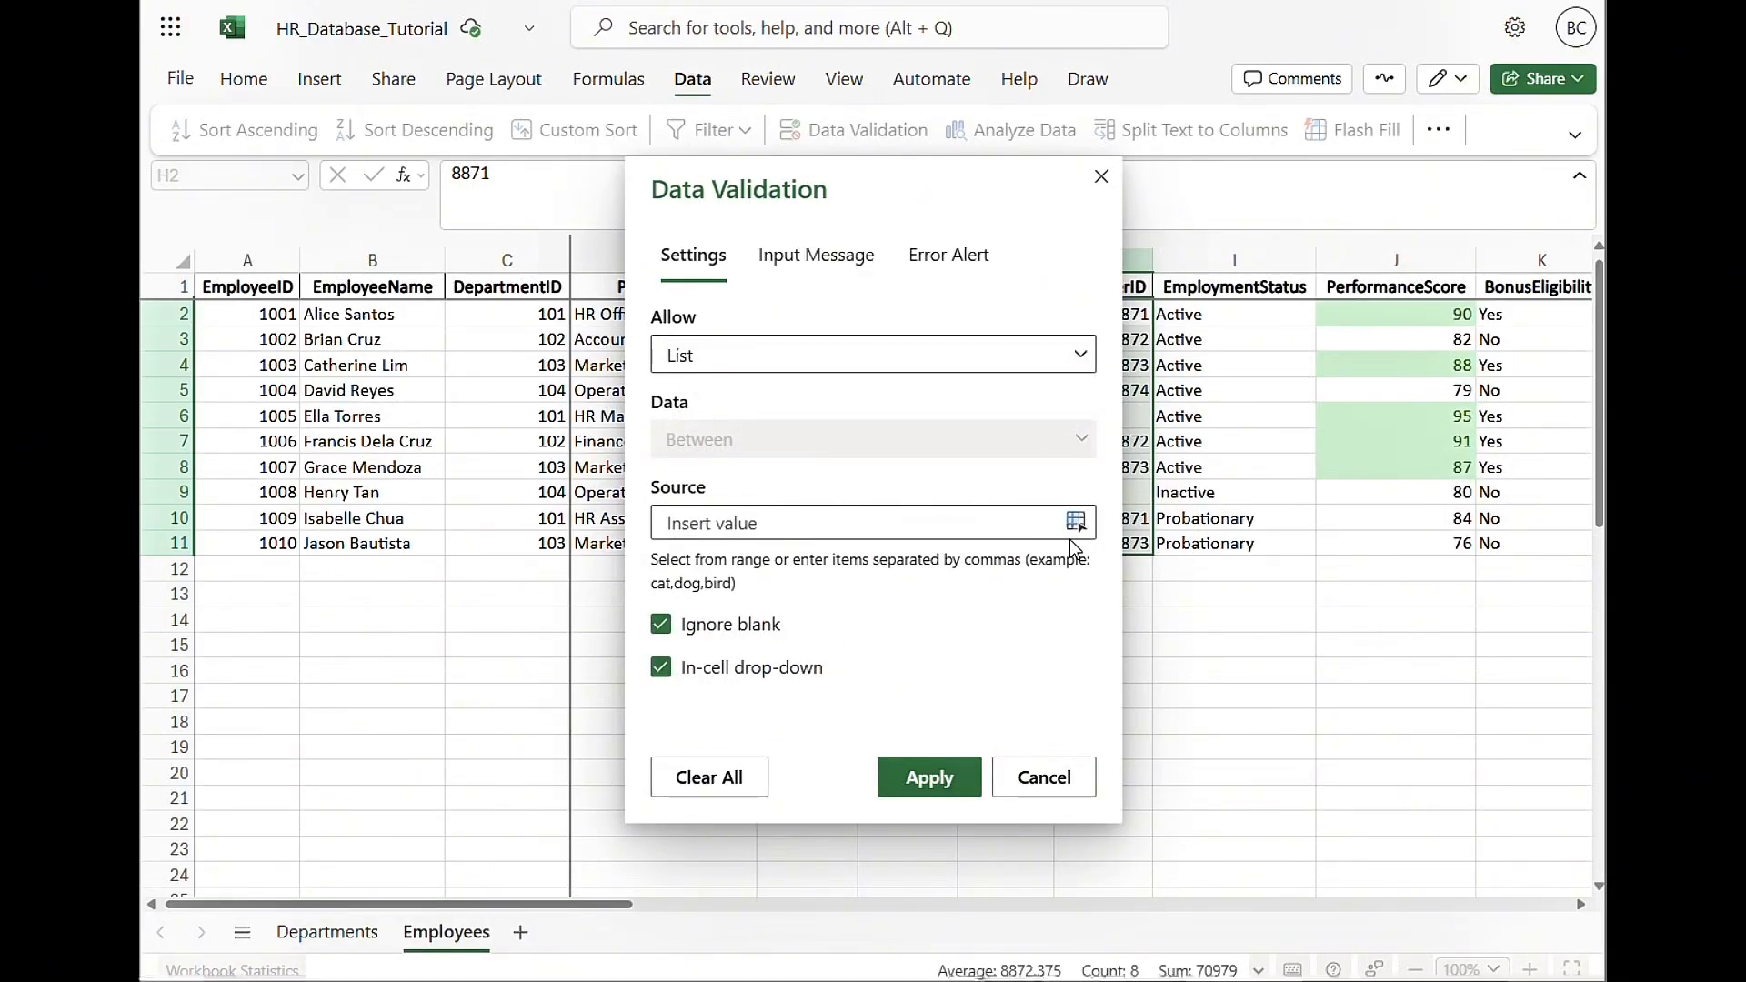
left_click(326, 932)
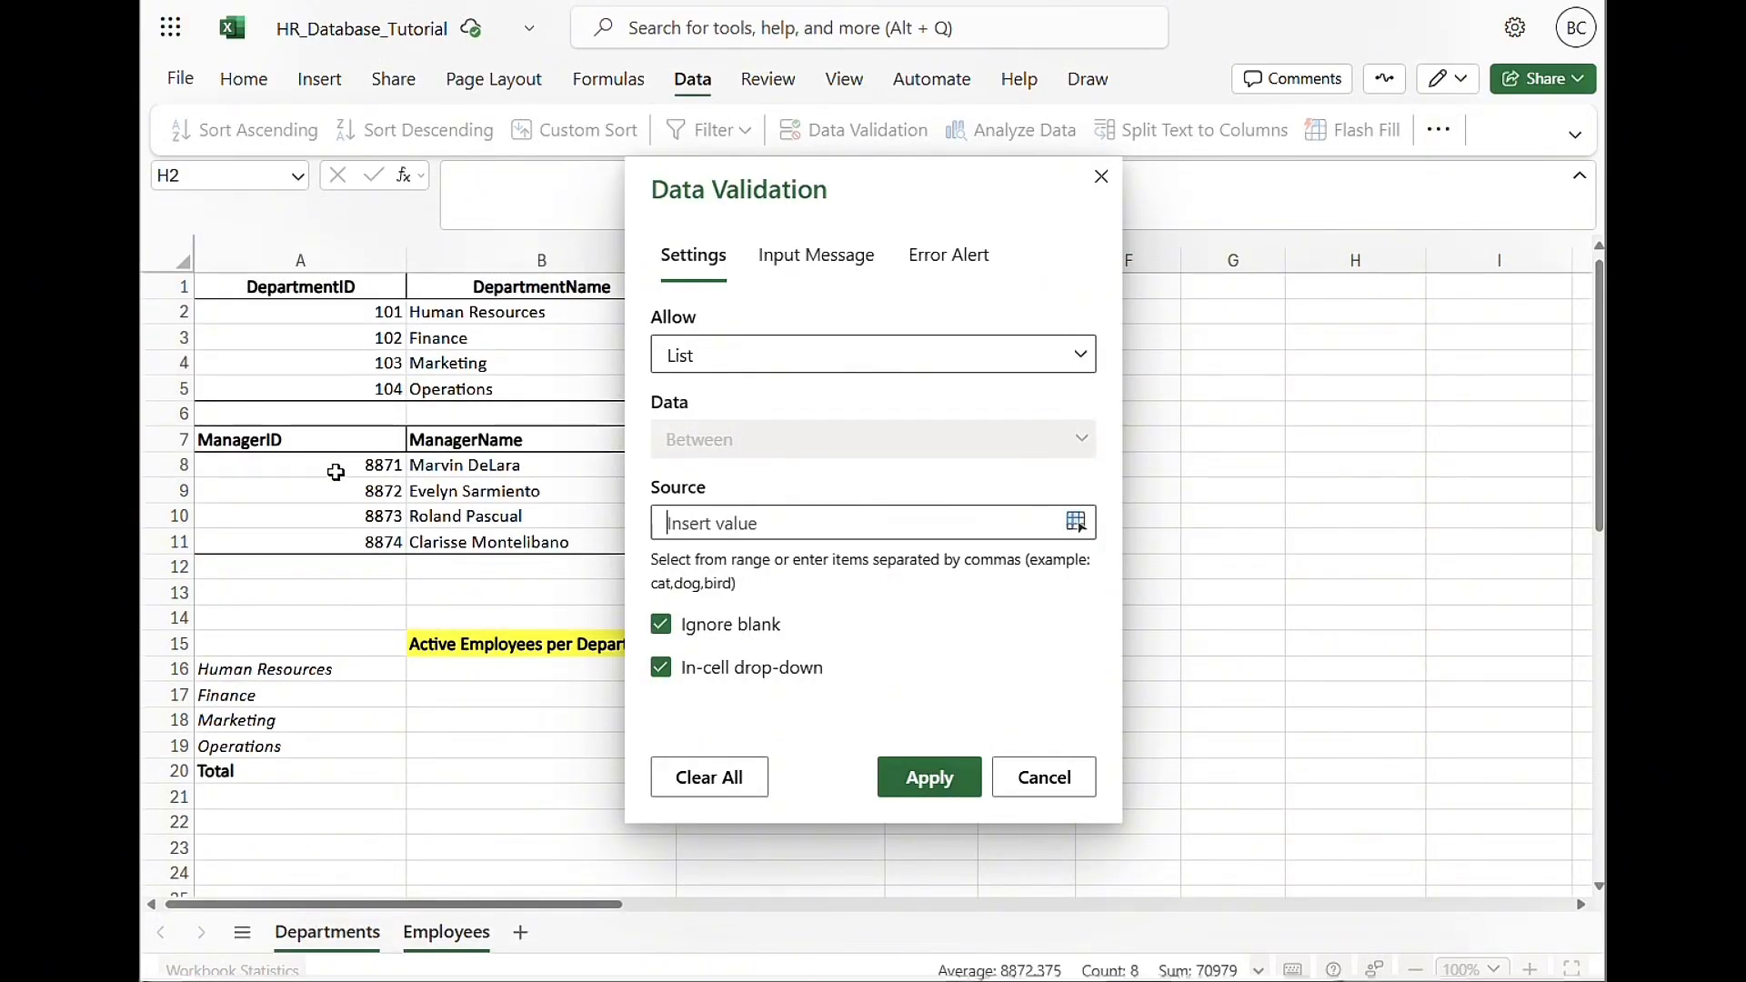
left_click_drag(334, 466, 336, 543)
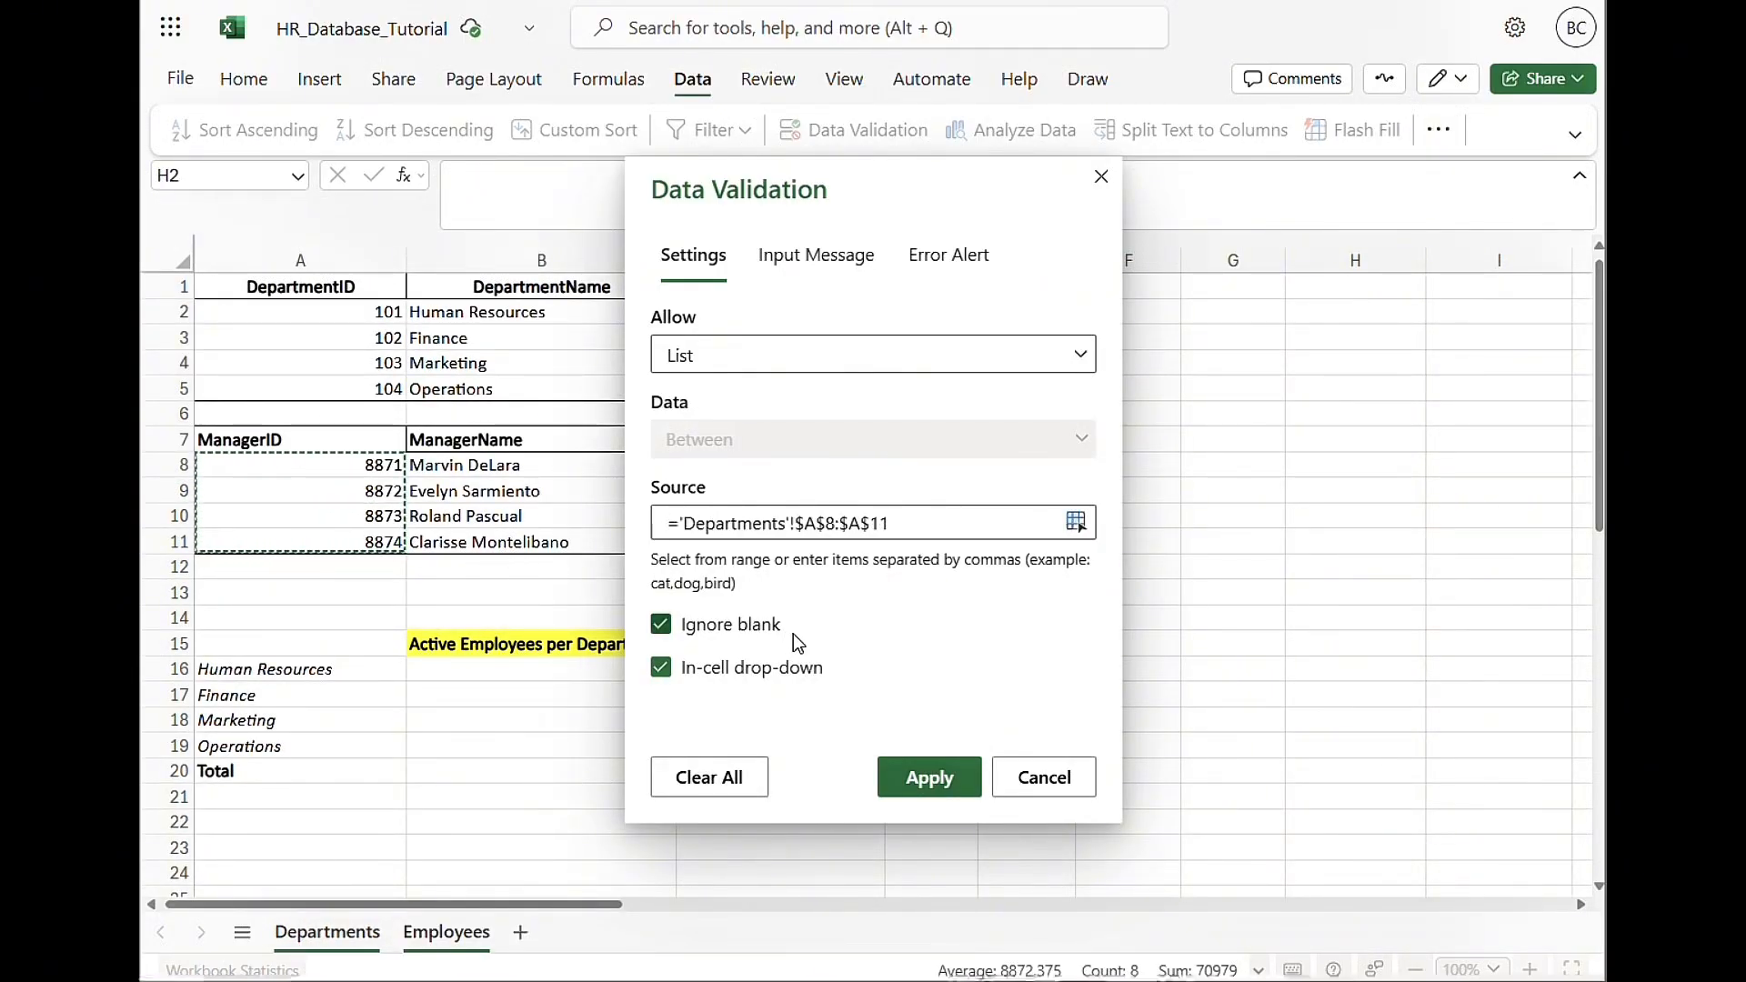
left_click(958, 771)
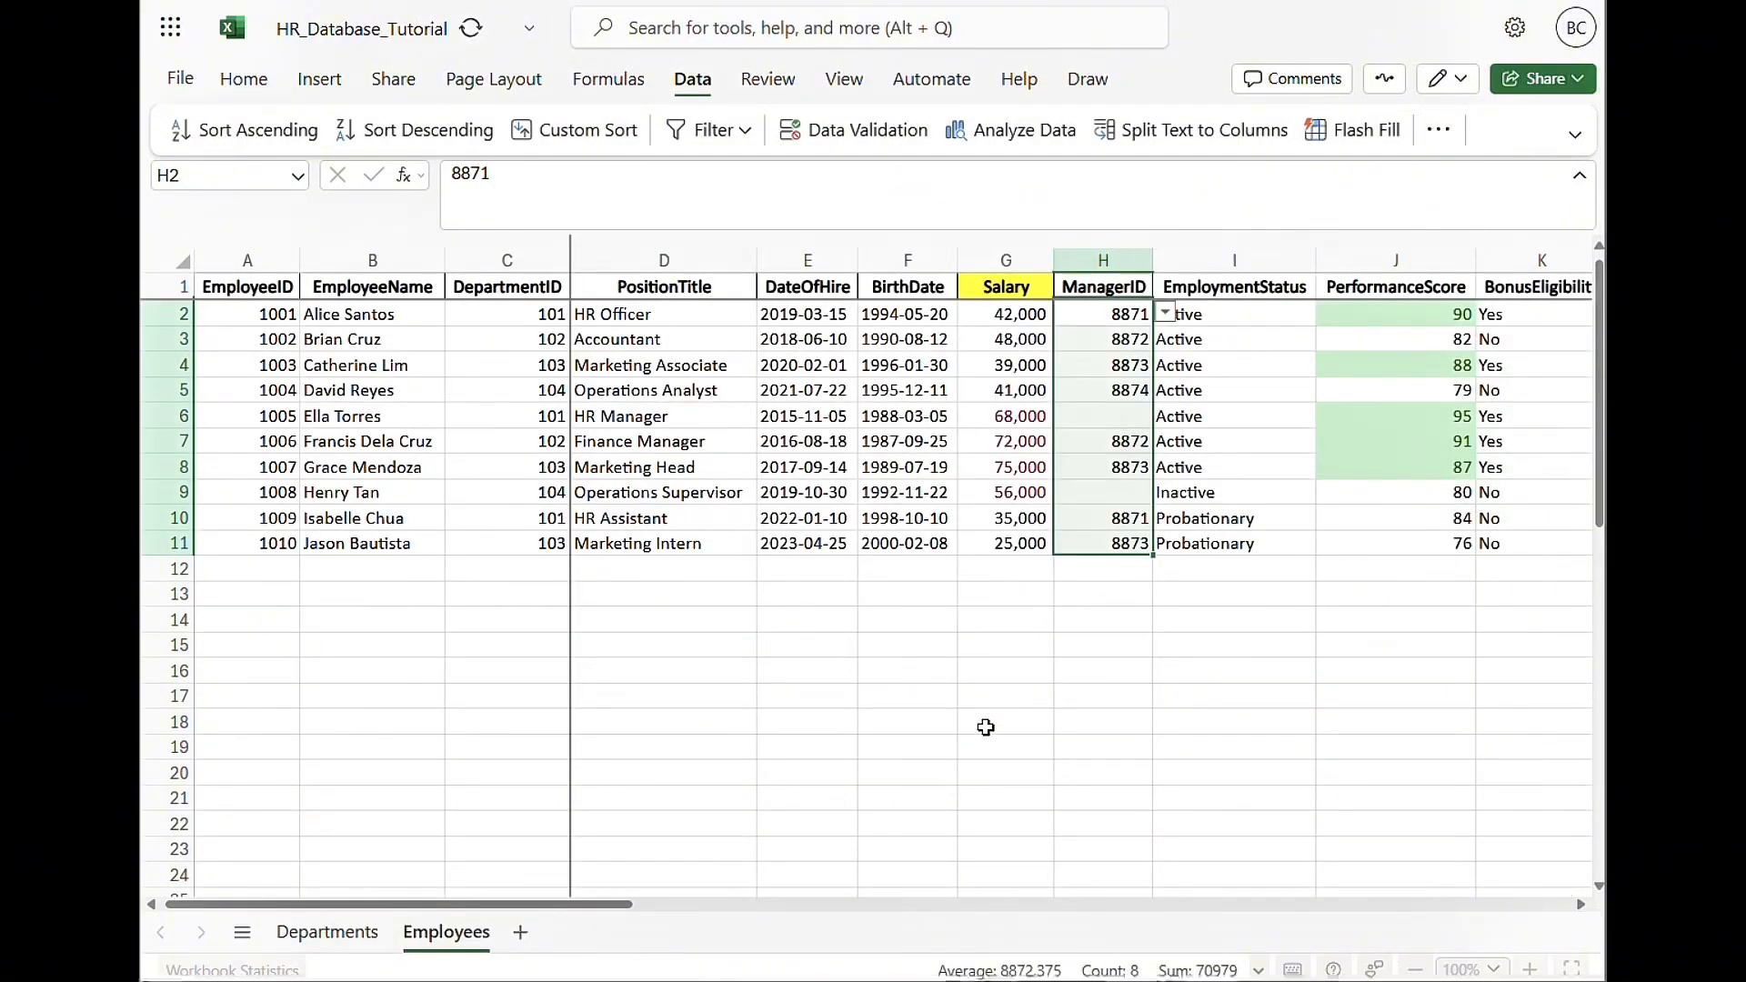
Inspect the blank ManagerID cell H6 and the matching ManagerName formula in M6
left_click(1126, 391)
left_click(1124, 416)
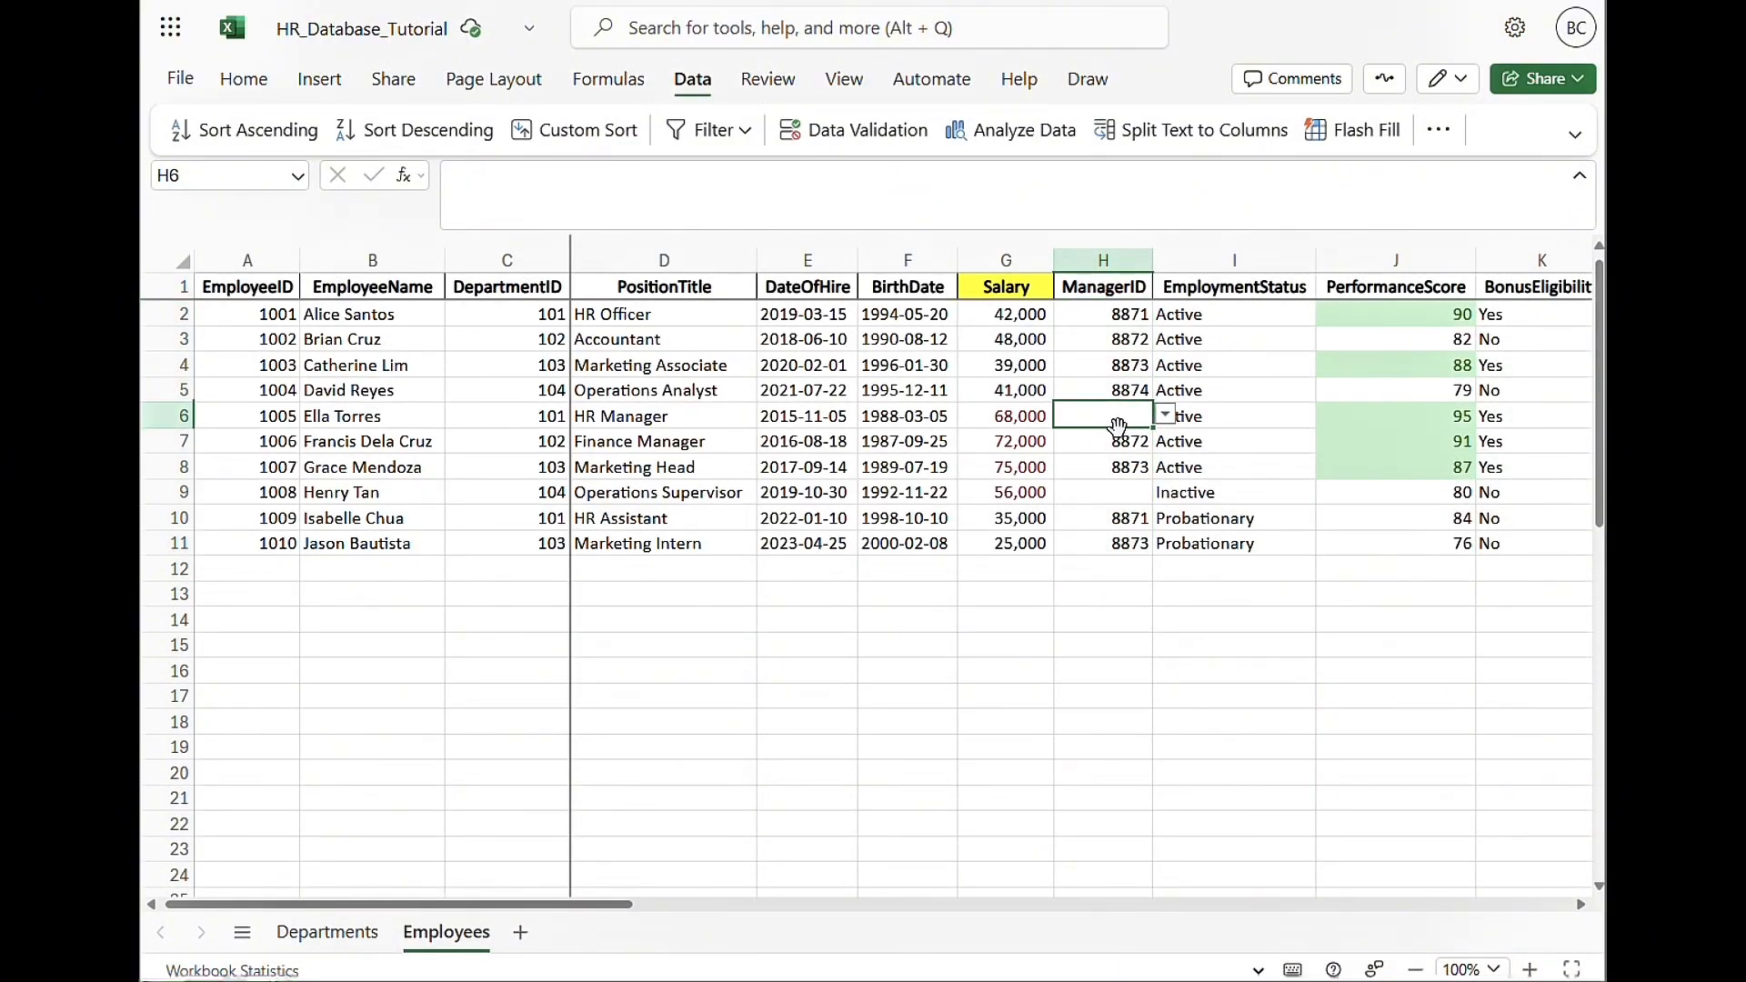
scroll(1120, 455, "right", 3)
scroll(1119, 457, "right", 3)
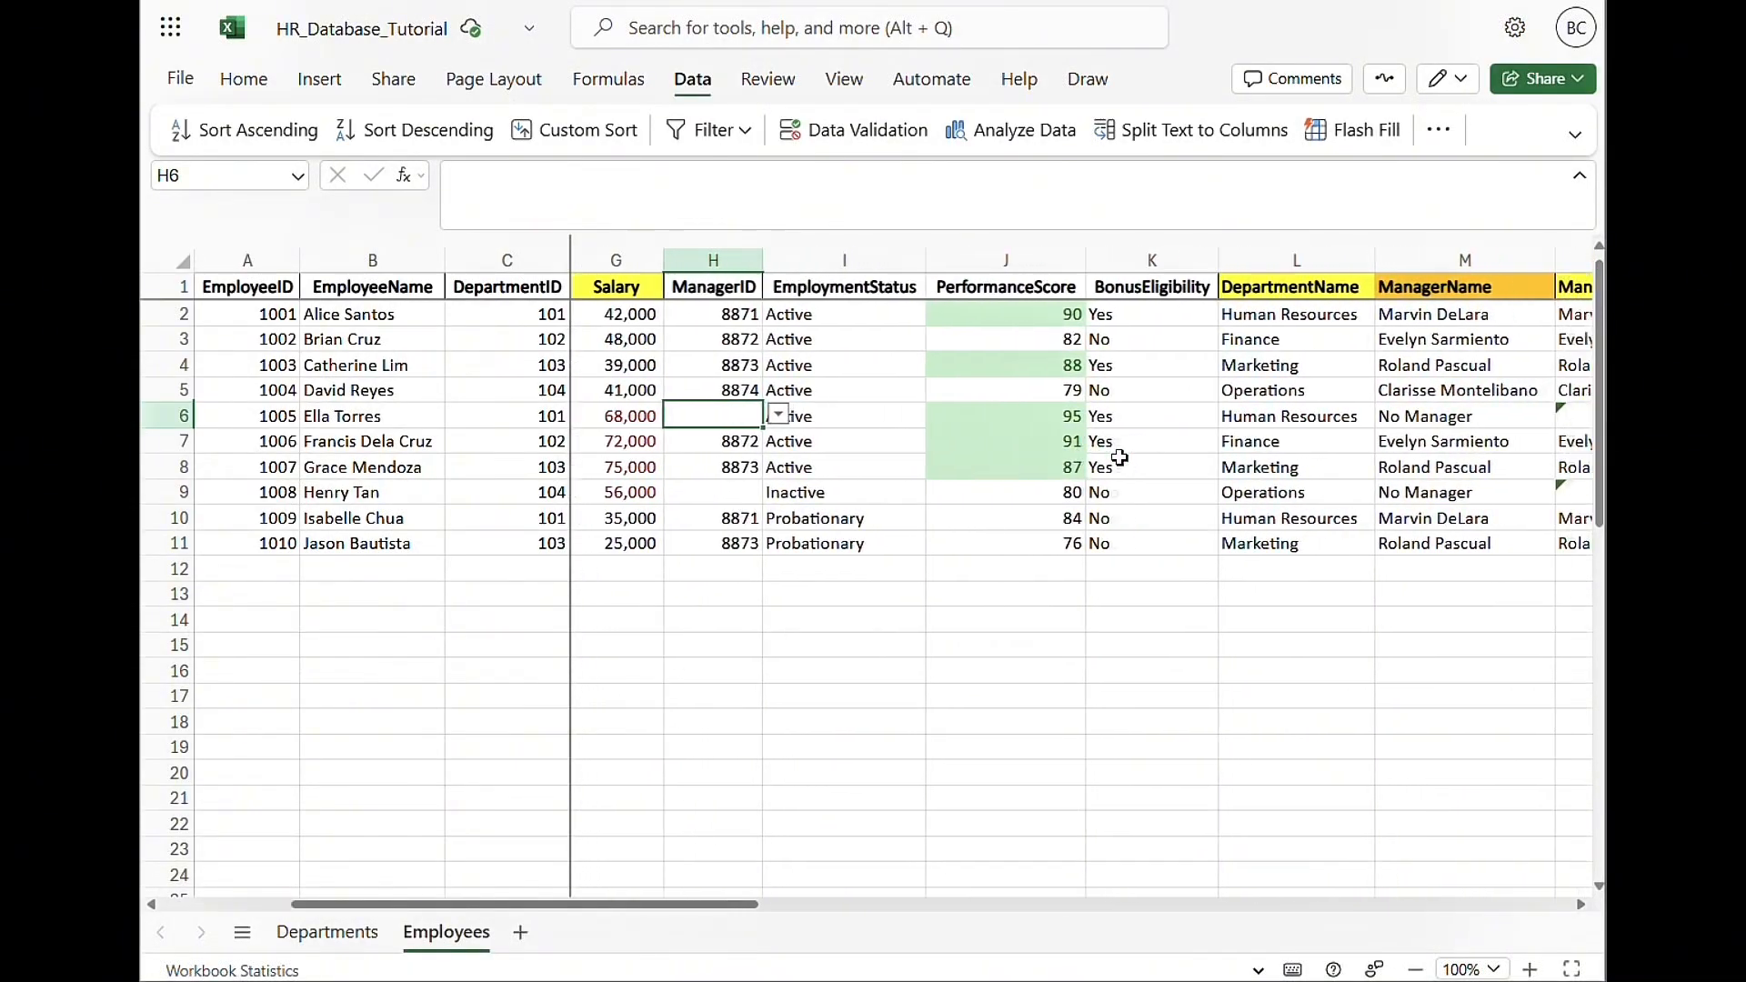
left_click(1309, 415)
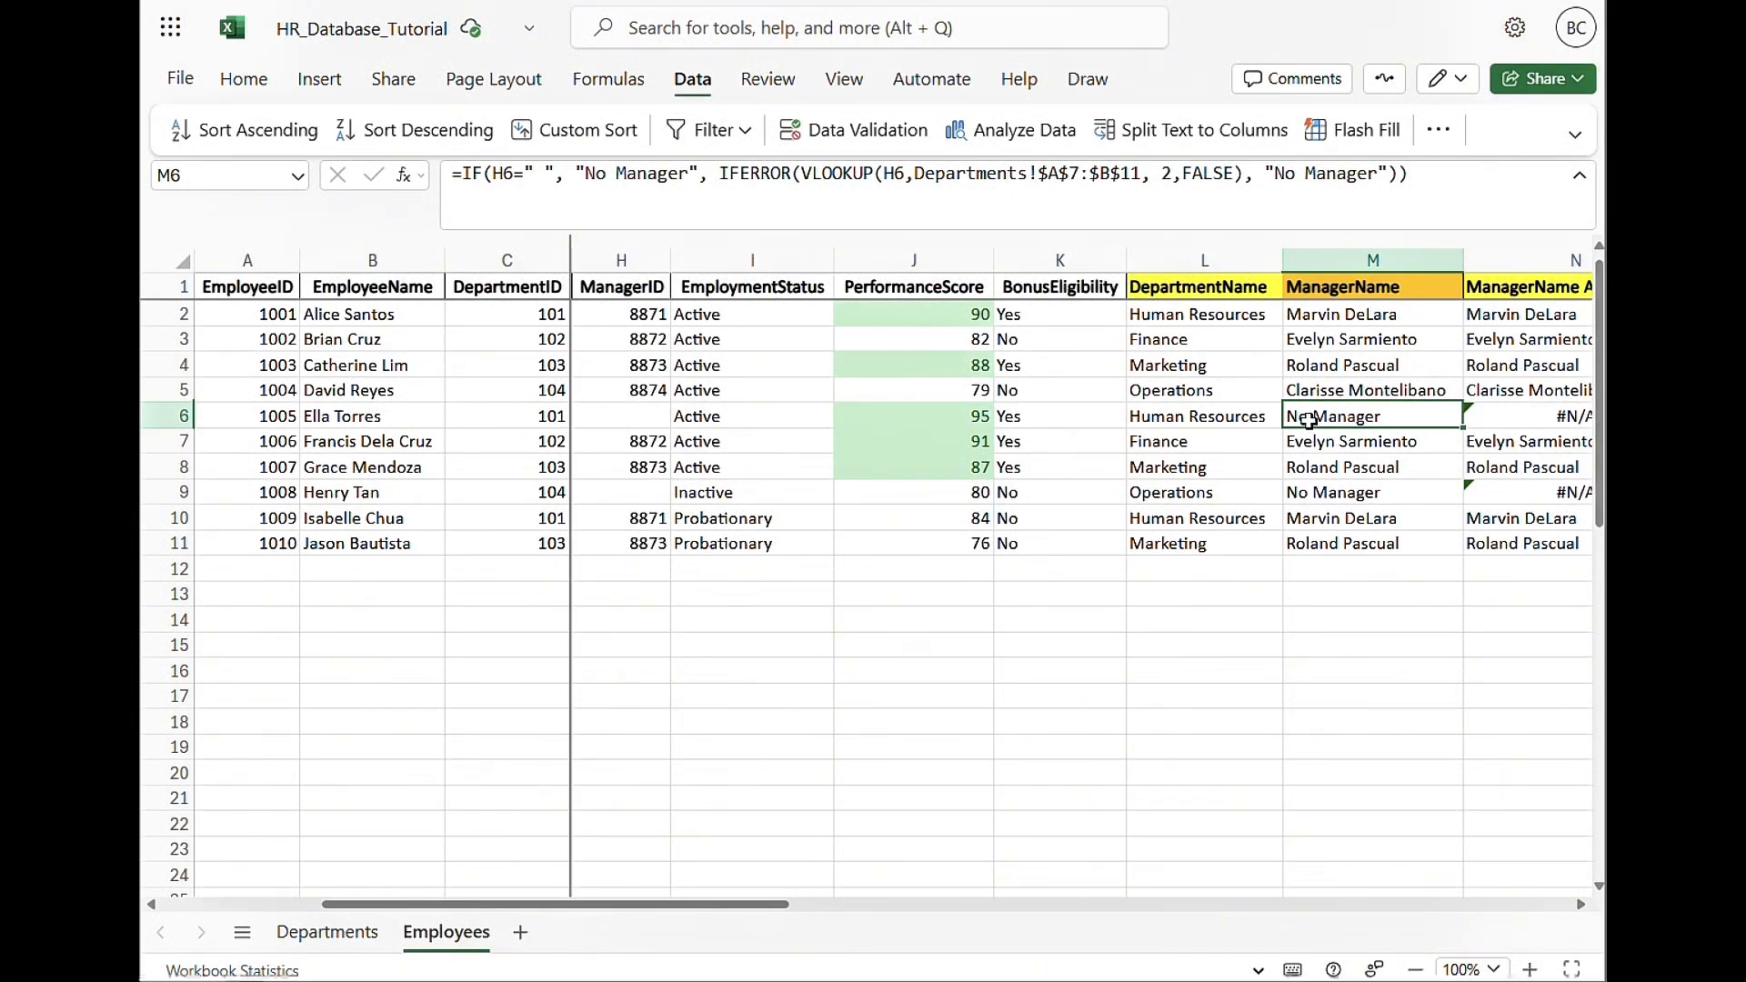
left_click(933, 486)
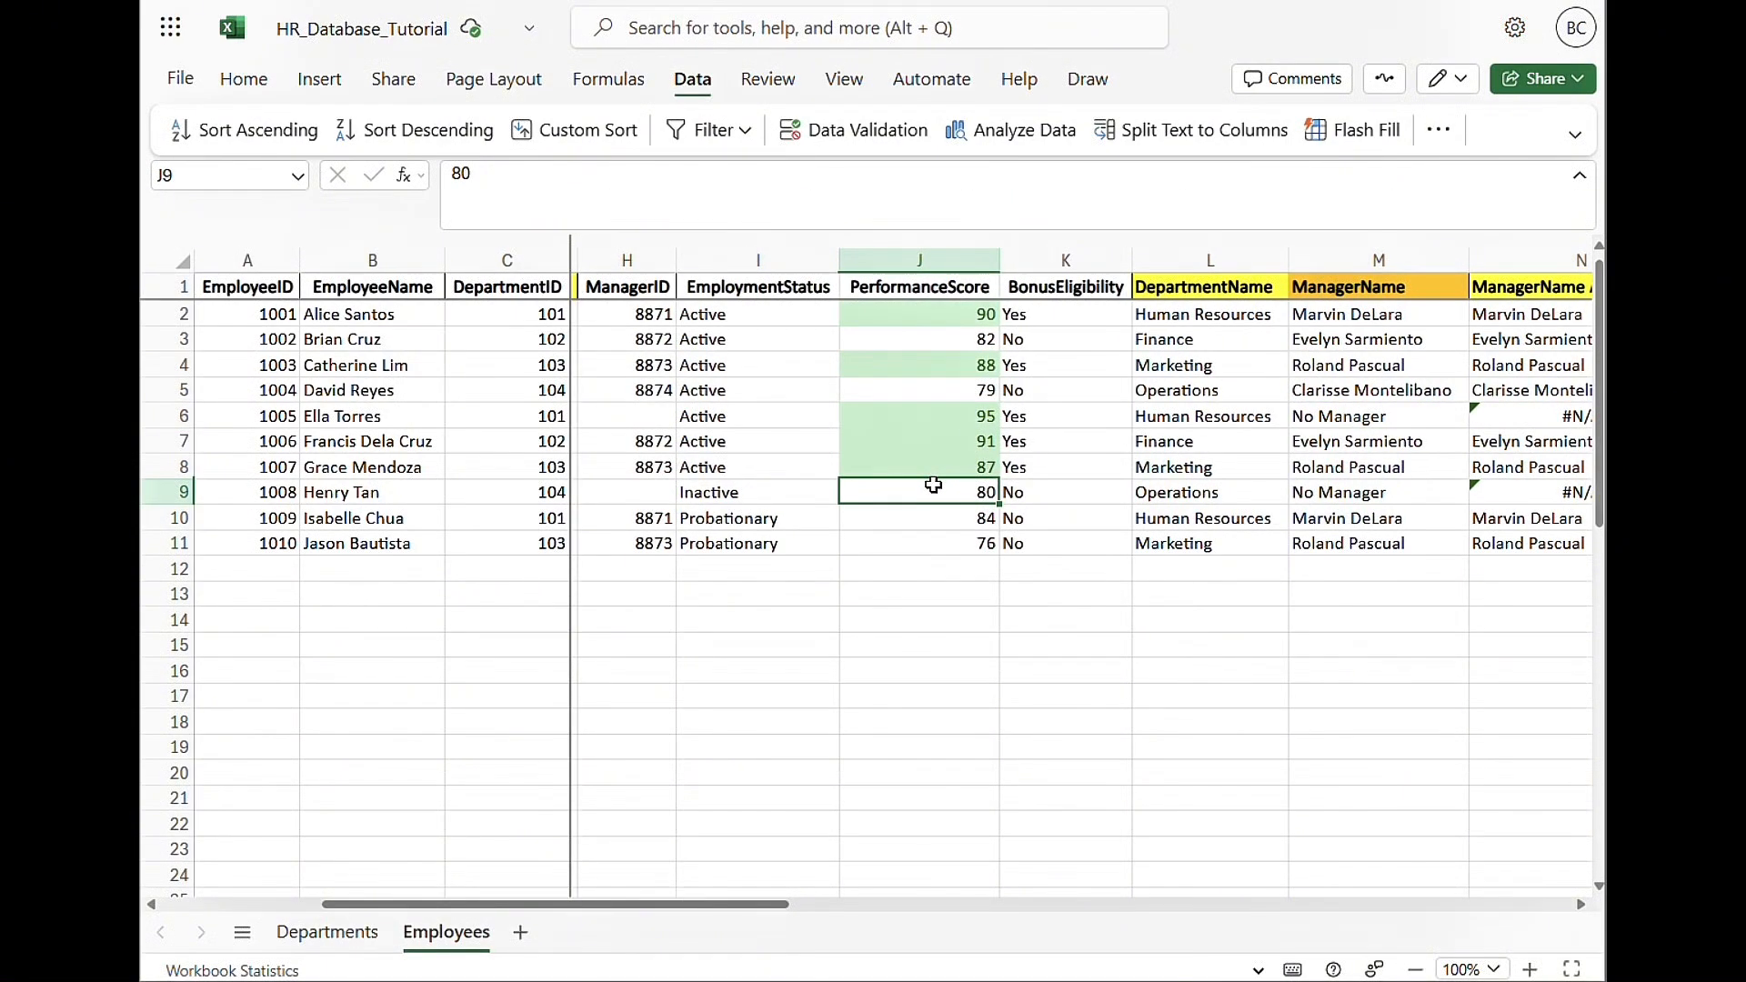
scroll(933, 485, "left", 5)
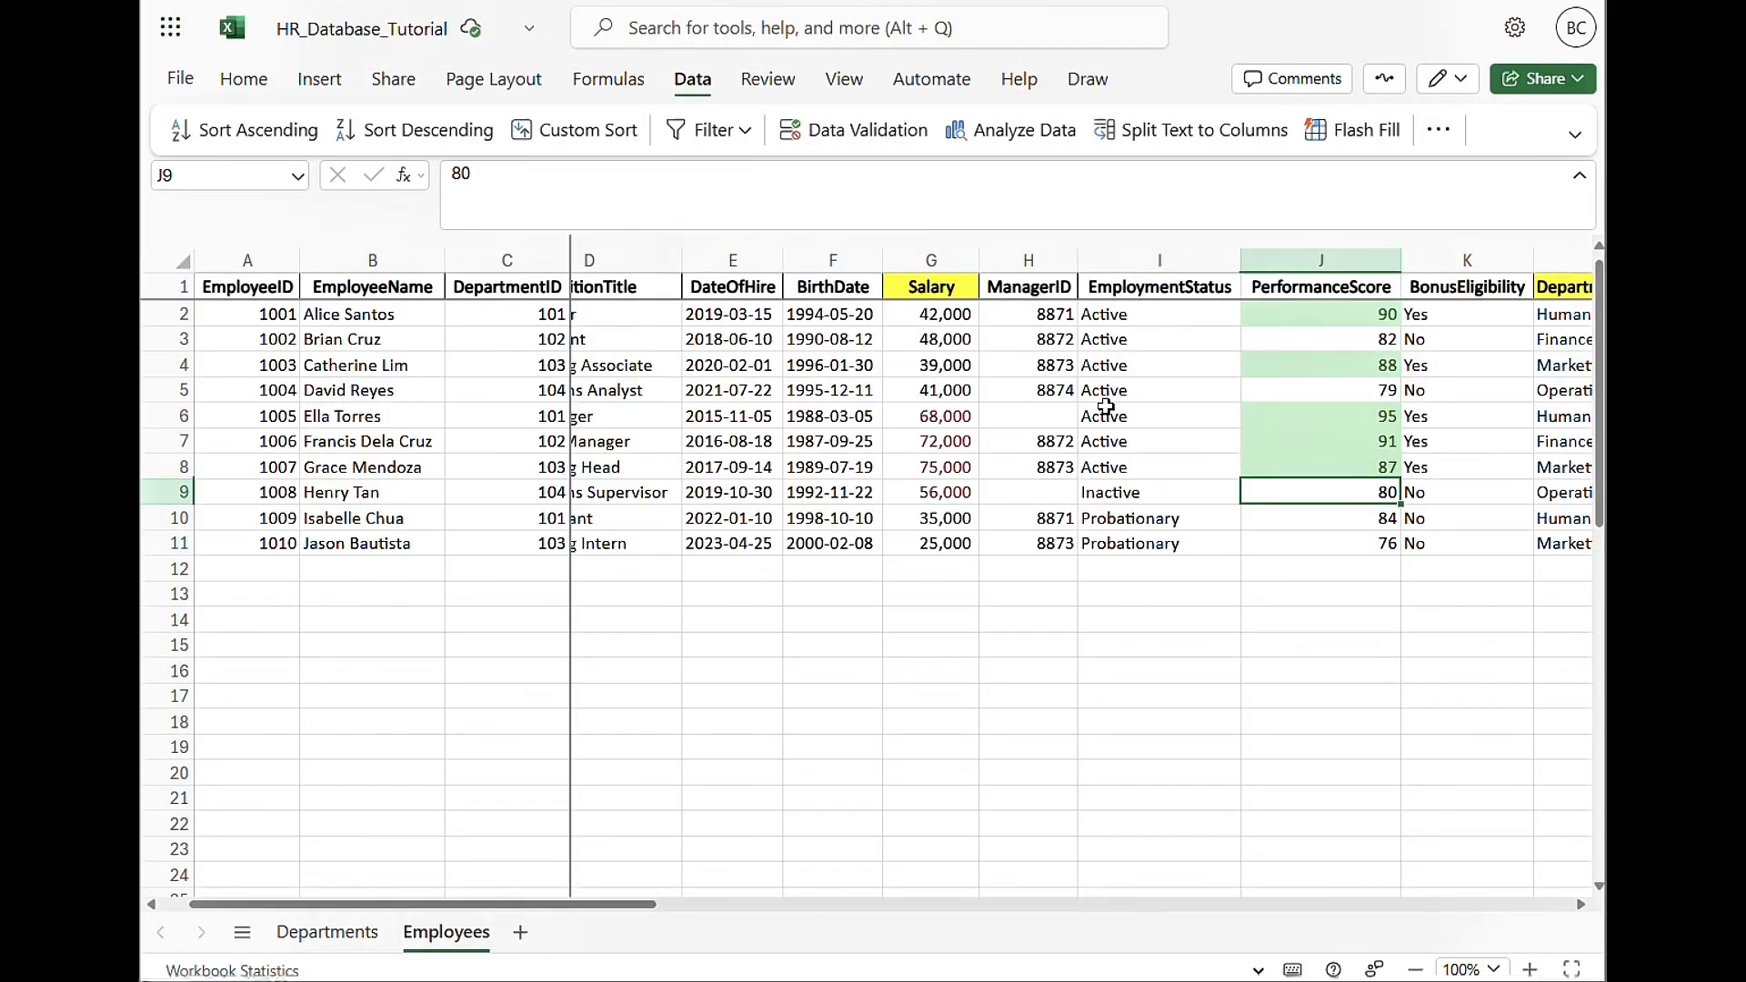
Apply list data validation to the EmploymentStatus cells I2:I11 with the source items Active, Probationary, Inactive
left_click(1133, 315)
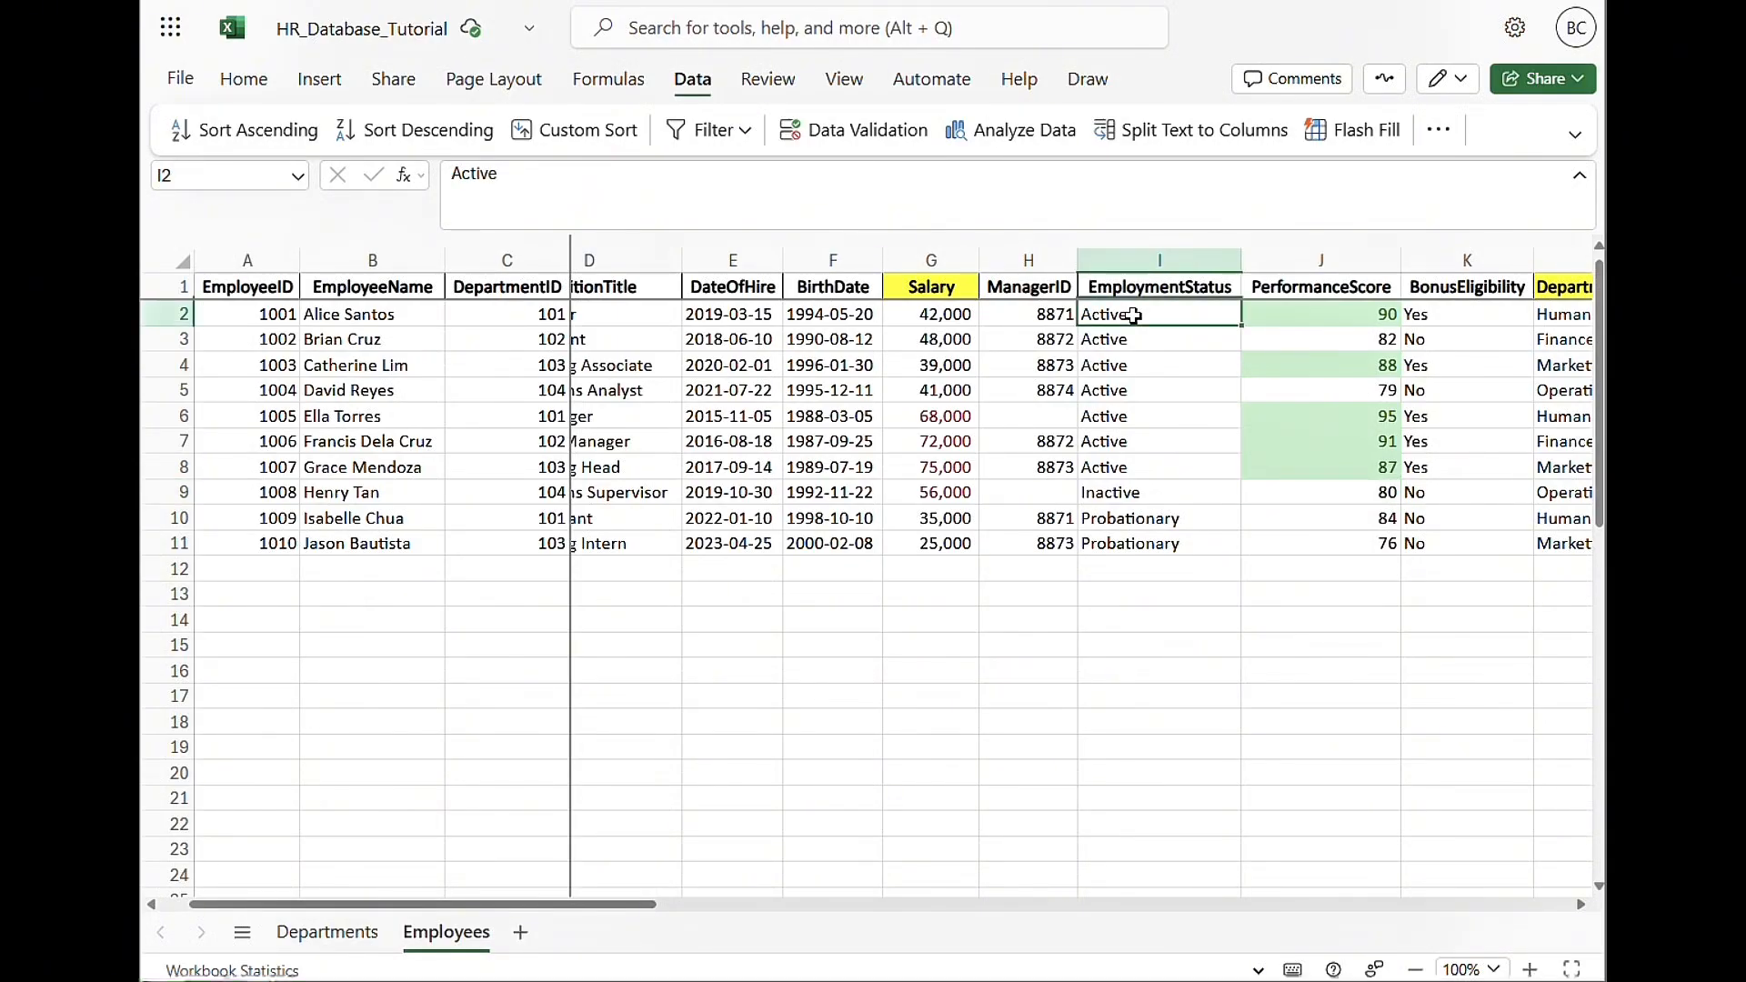
left_click_drag(1133, 315, 1152, 555)
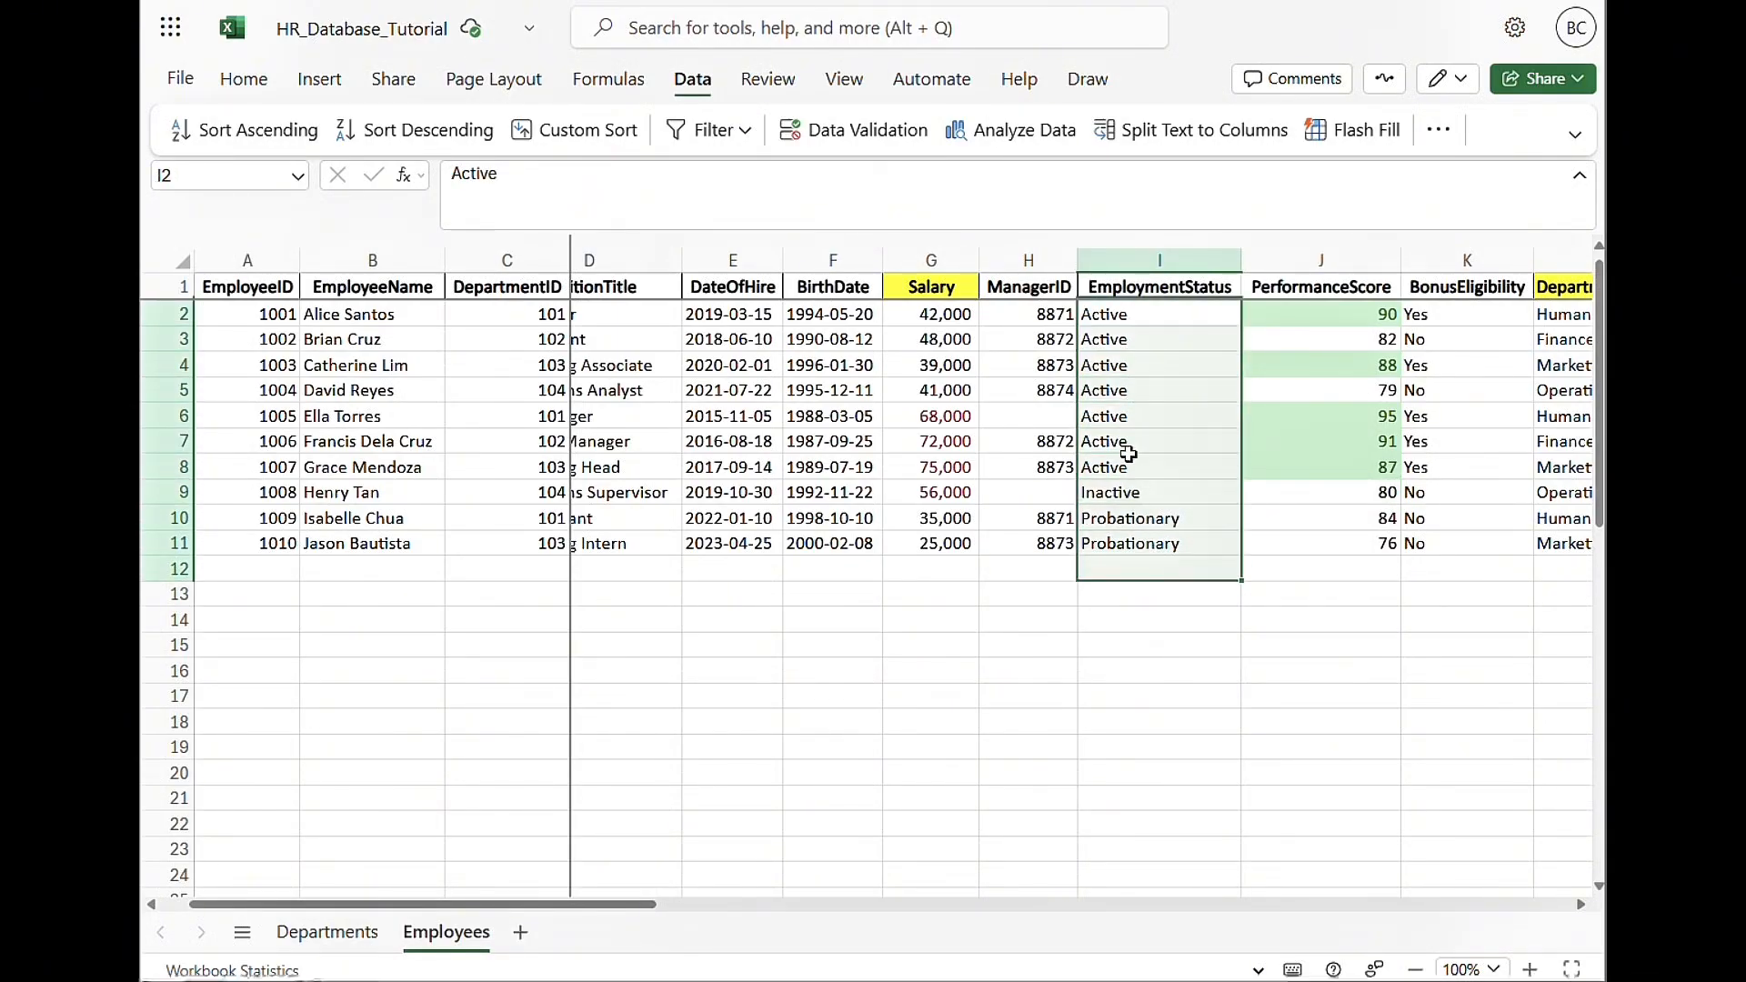
left_click(1125, 310)
left_click_drag(1117, 320, 1122, 542)
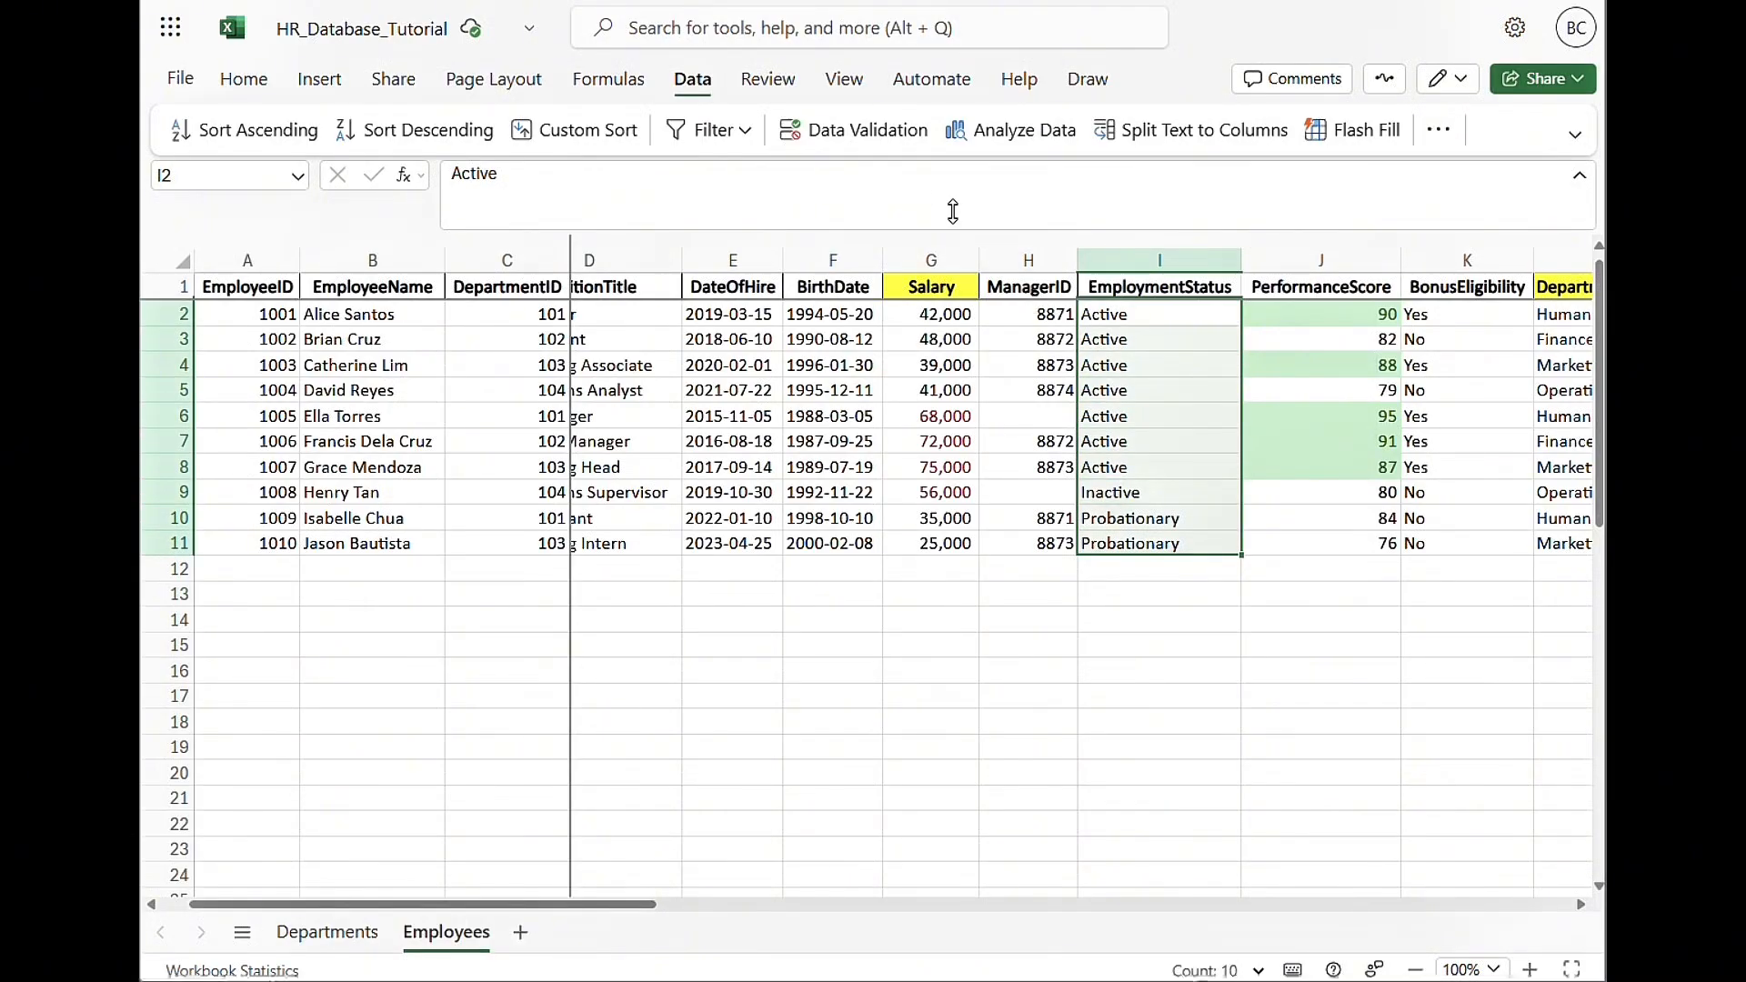
left_click(848, 145)
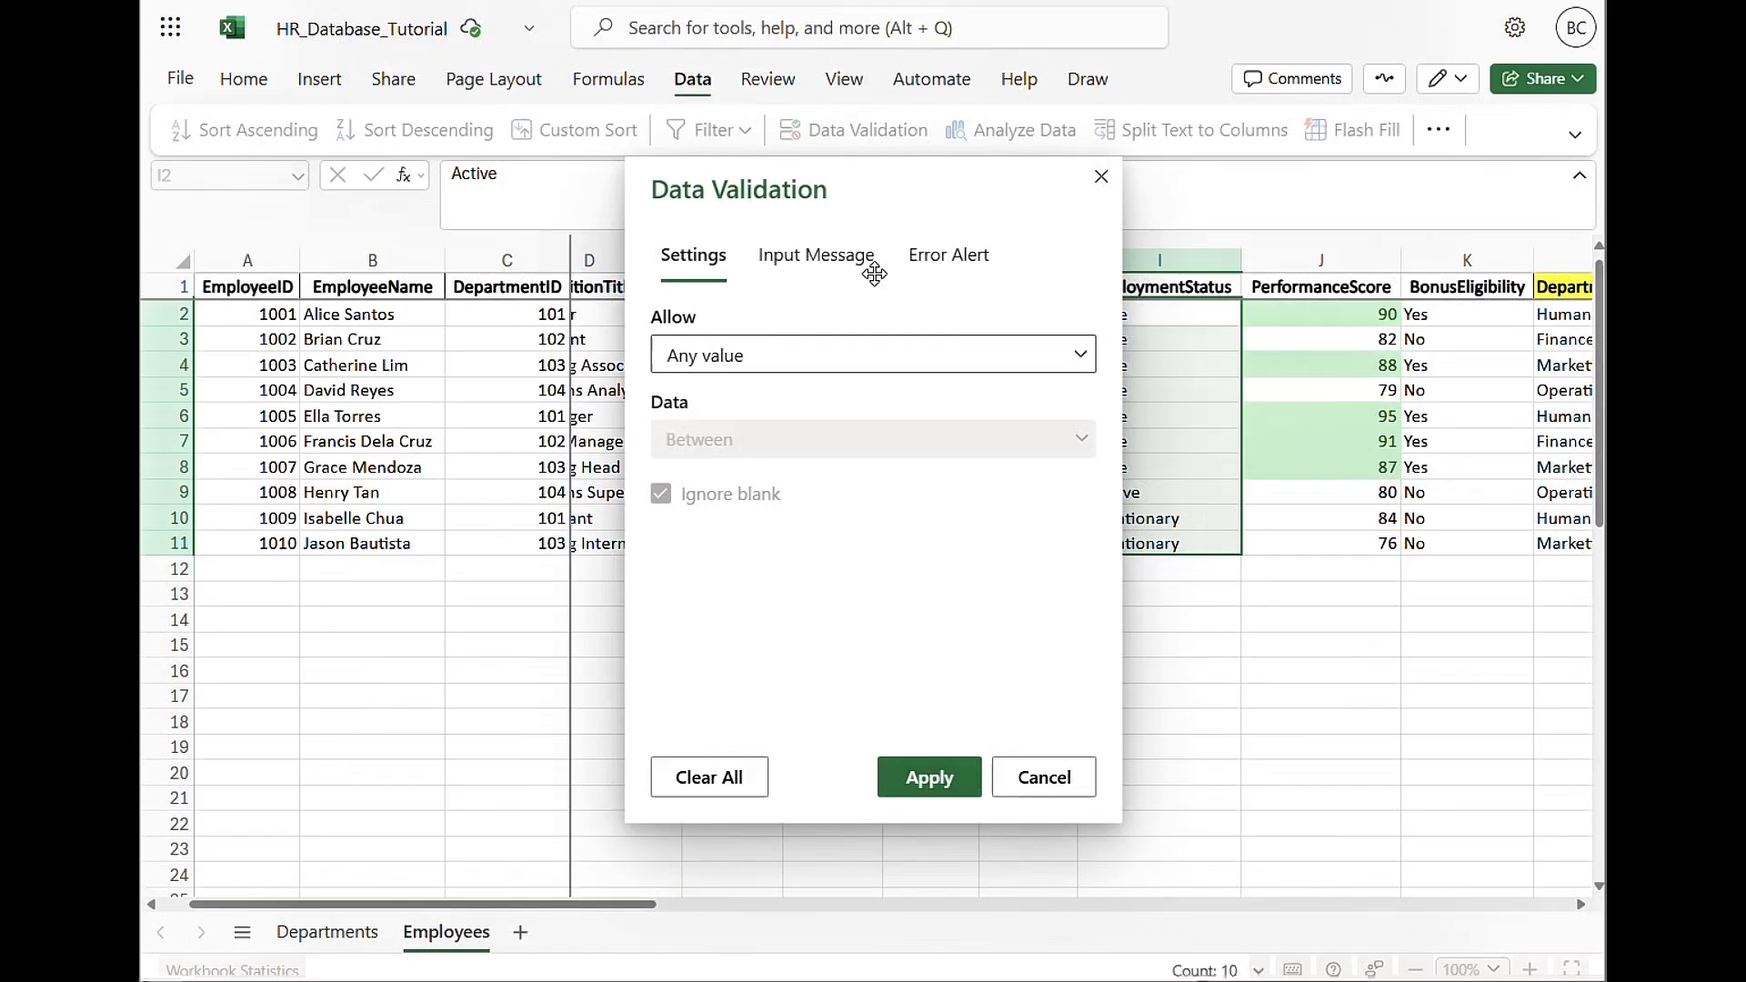
left_click(868, 354)
left_click(868, 354)
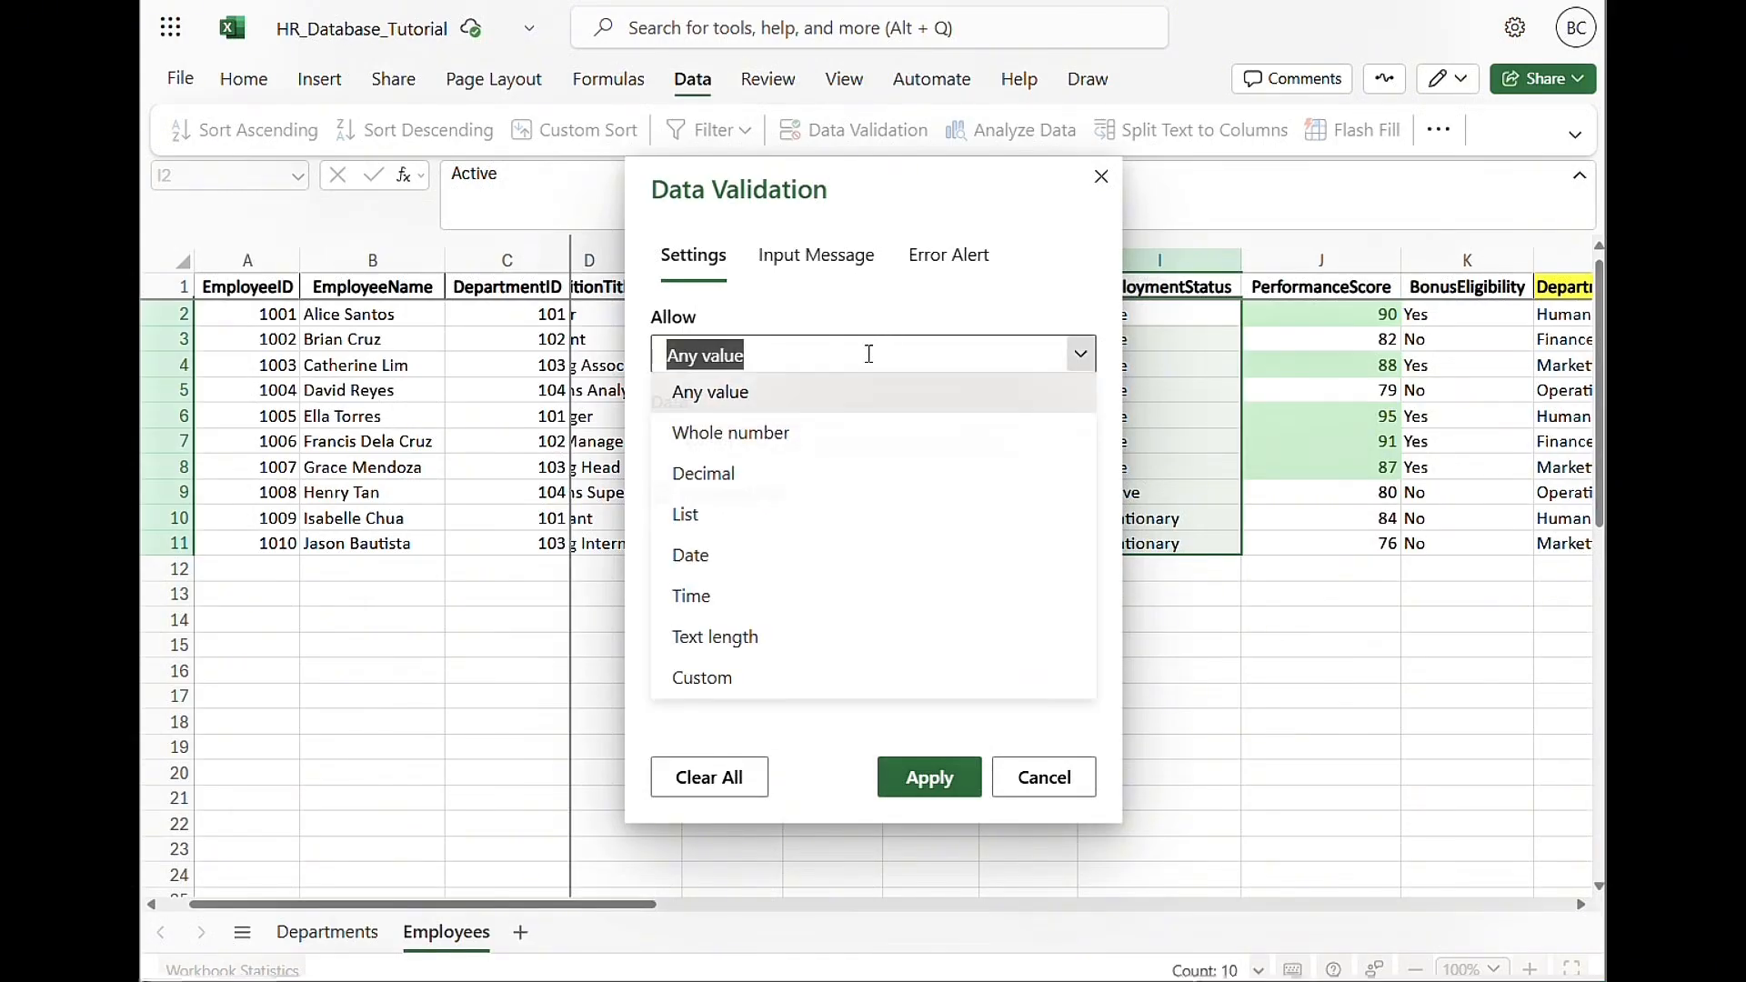
left_click(738, 509)
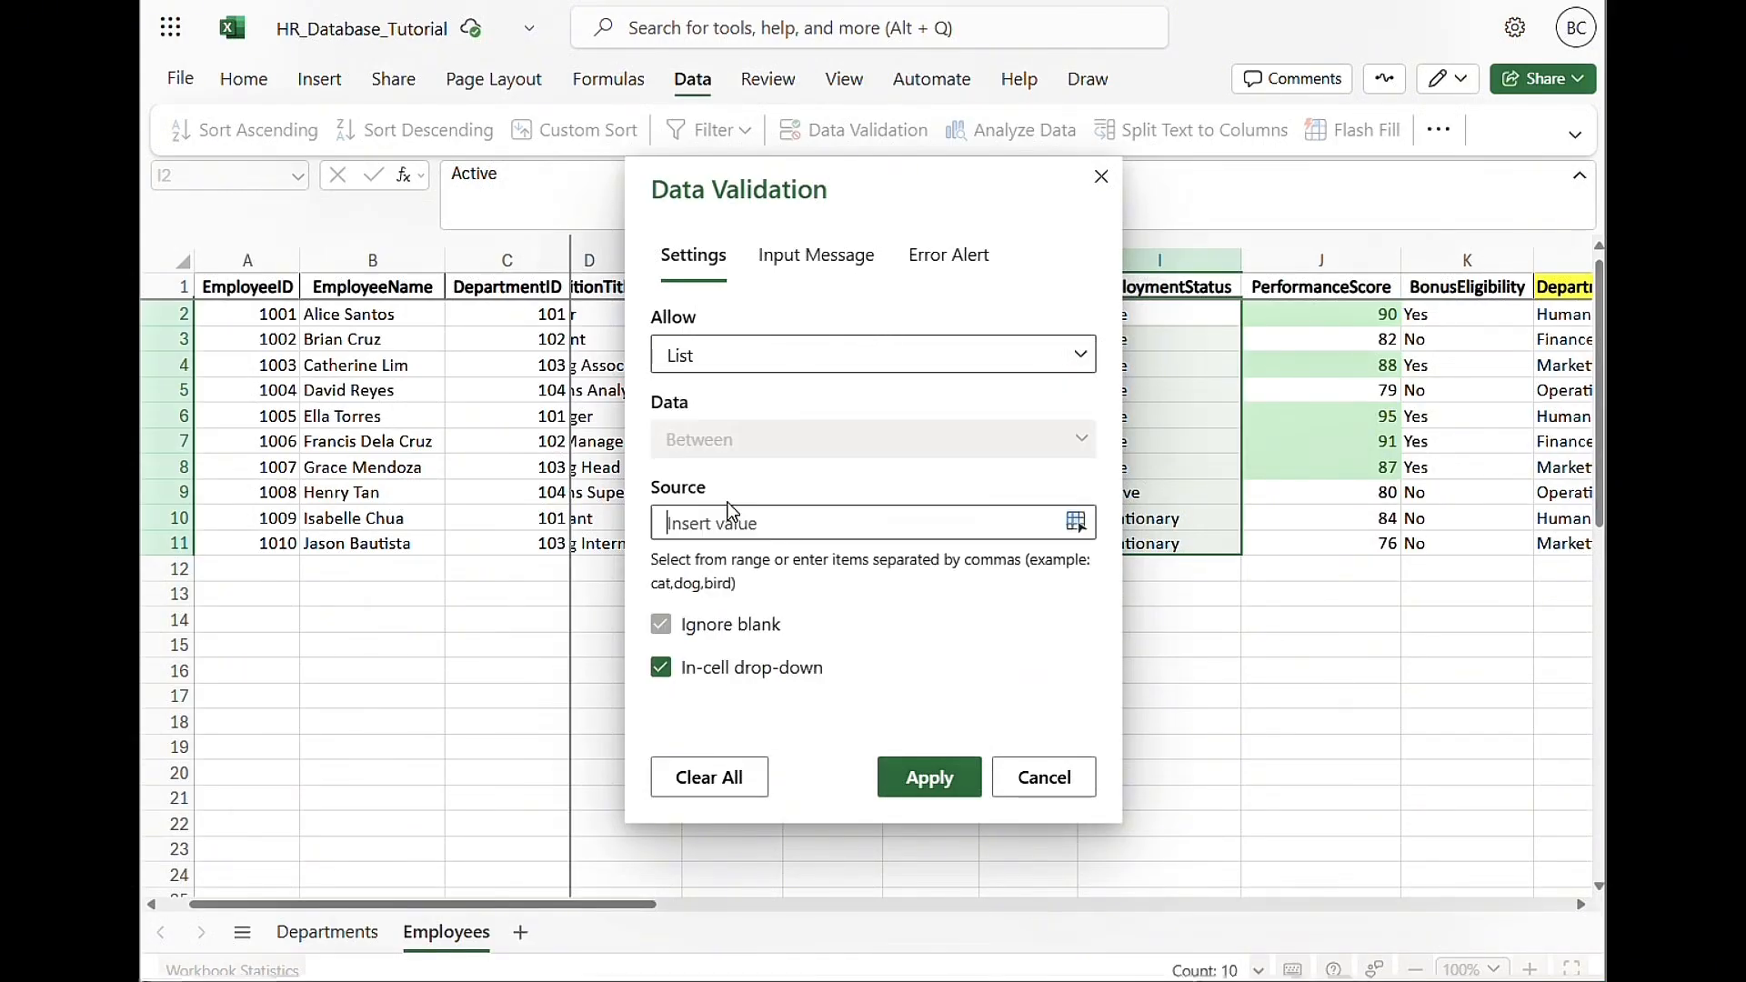
left_click(758, 528)
type("Active")
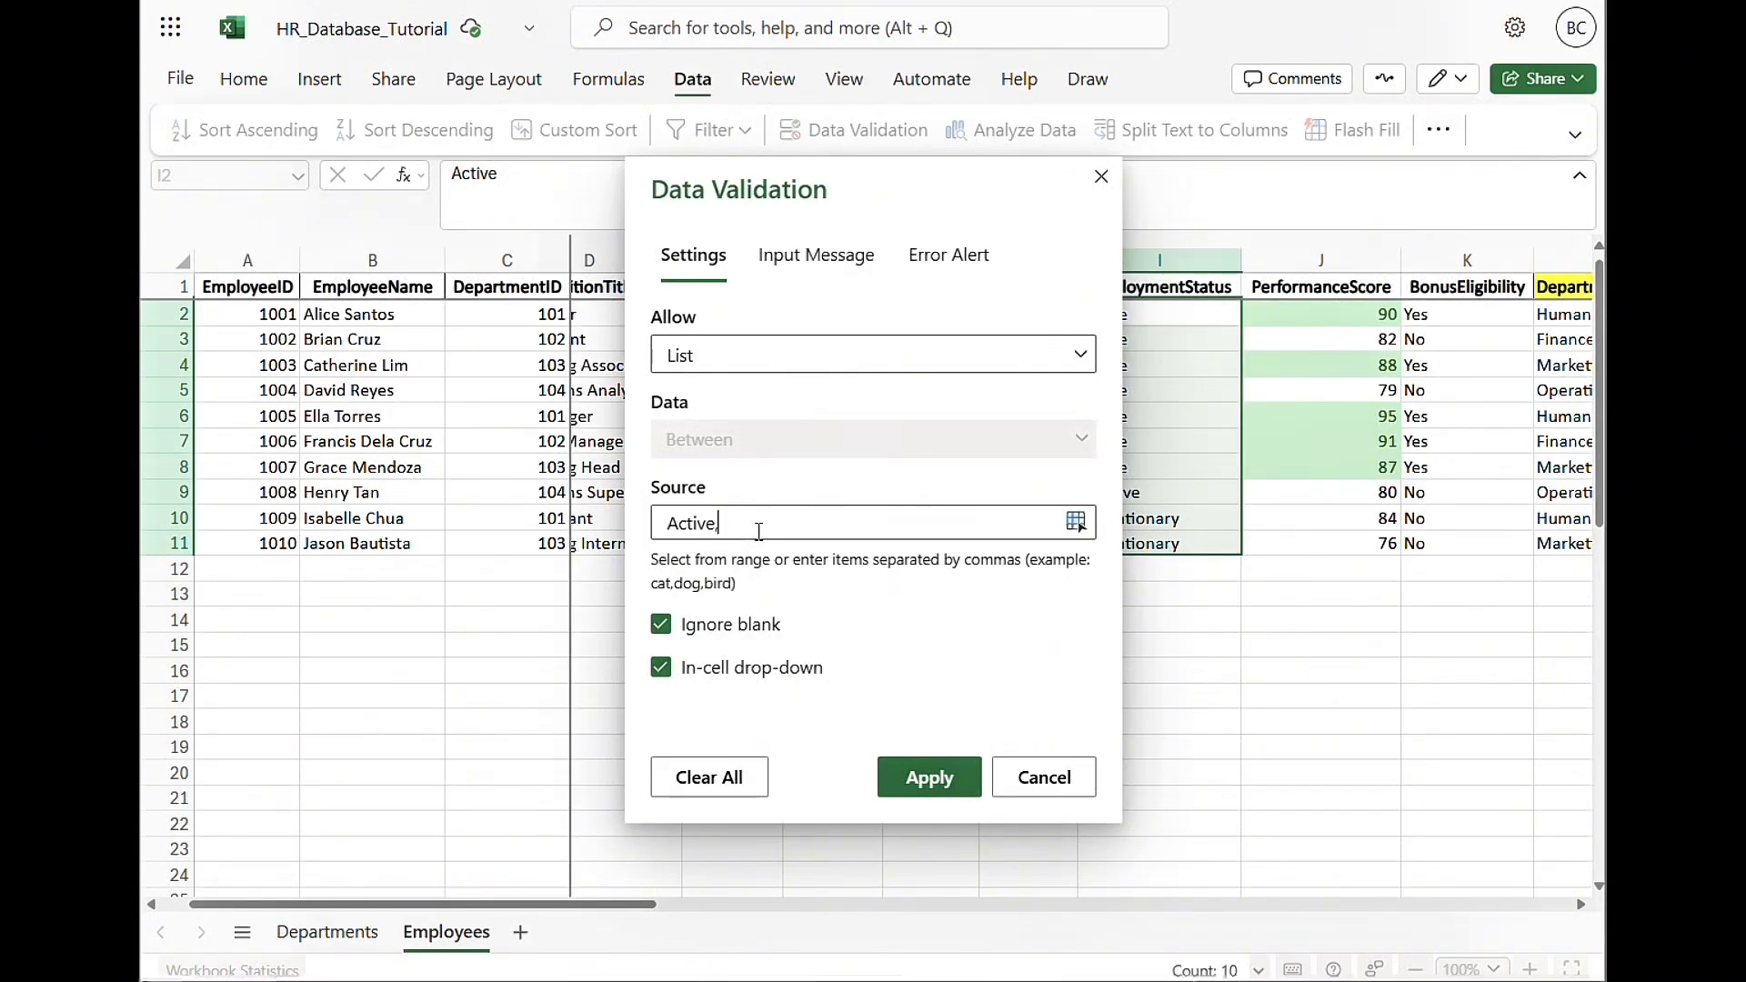
type(", Probationary, In")
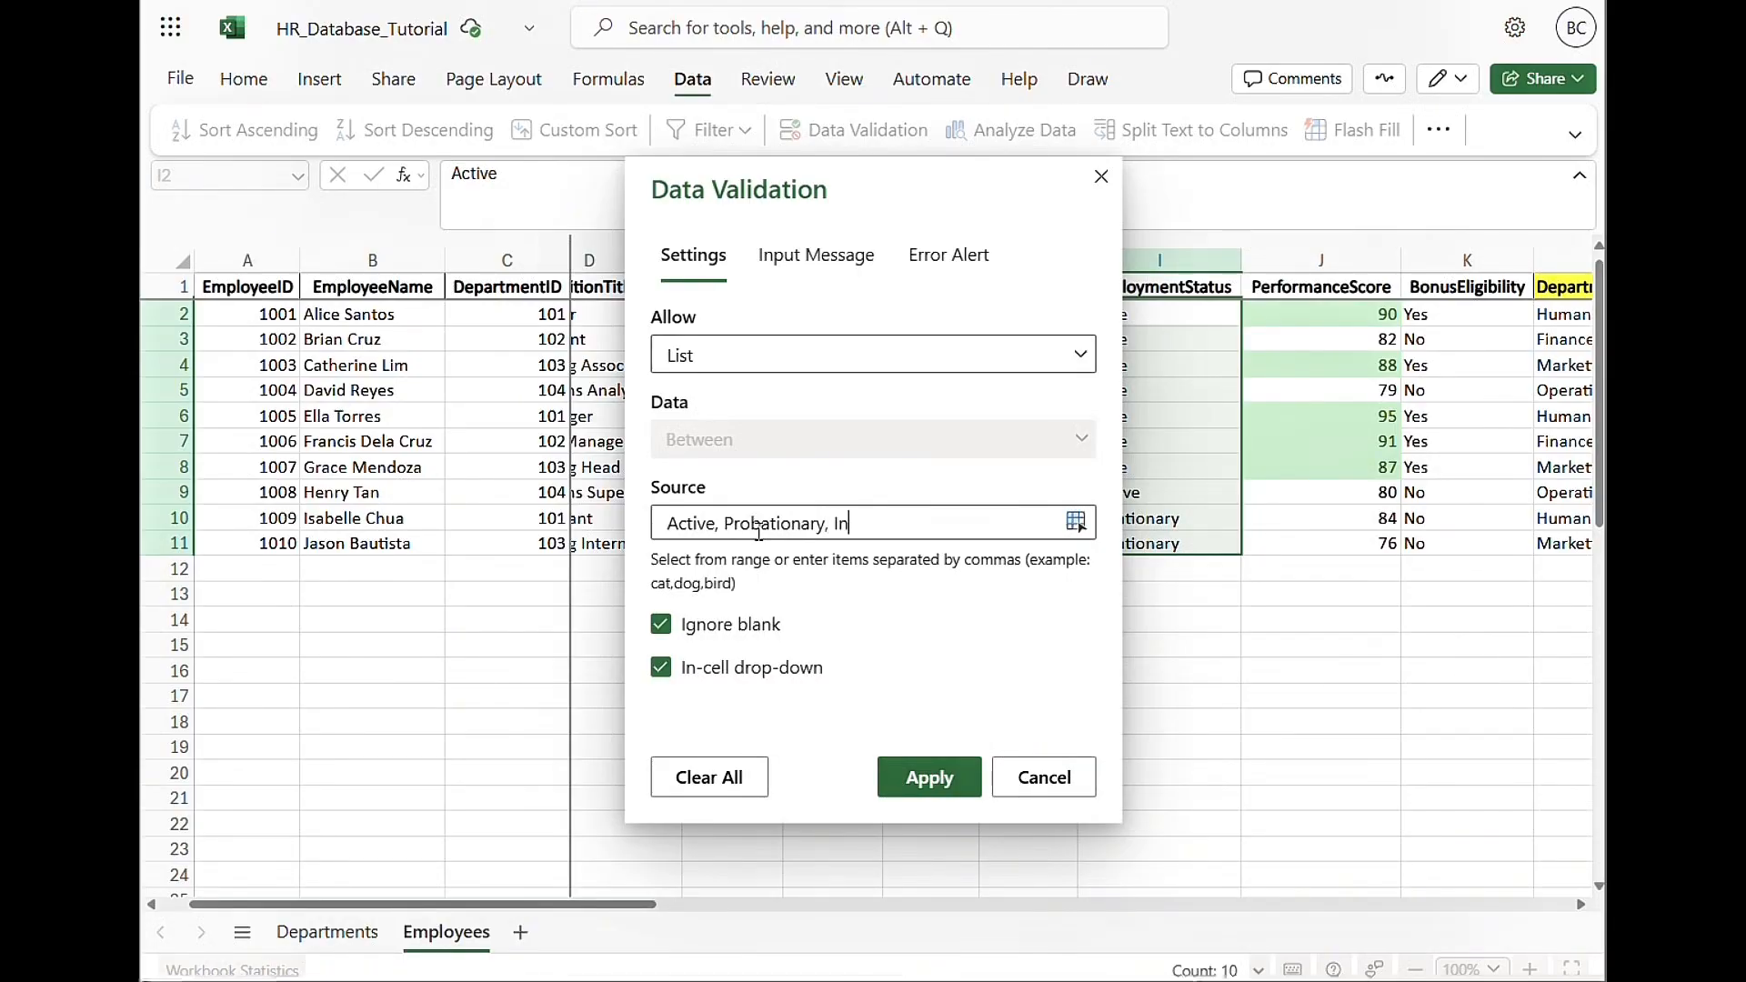
type("active")
left_click(928, 778)
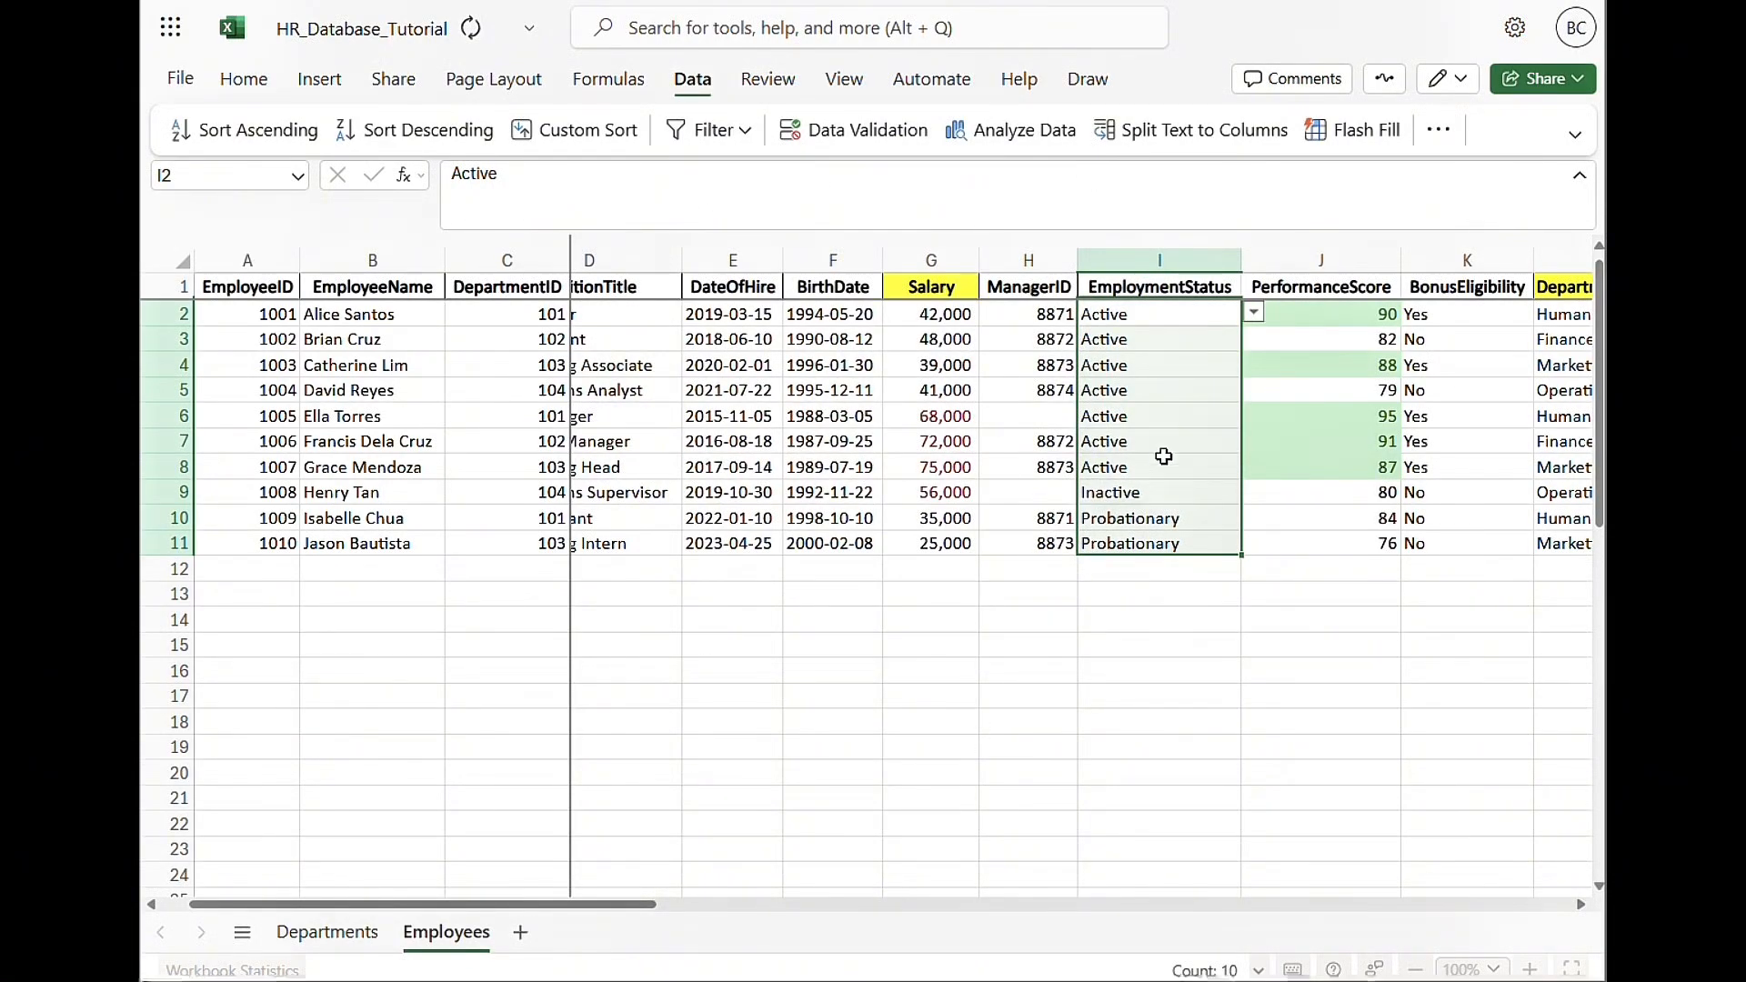
Check the validation list options in I3 and inspect the EmploymentStatus cells I5 and I10
left_click(1189, 341)
left_click(1254, 344)
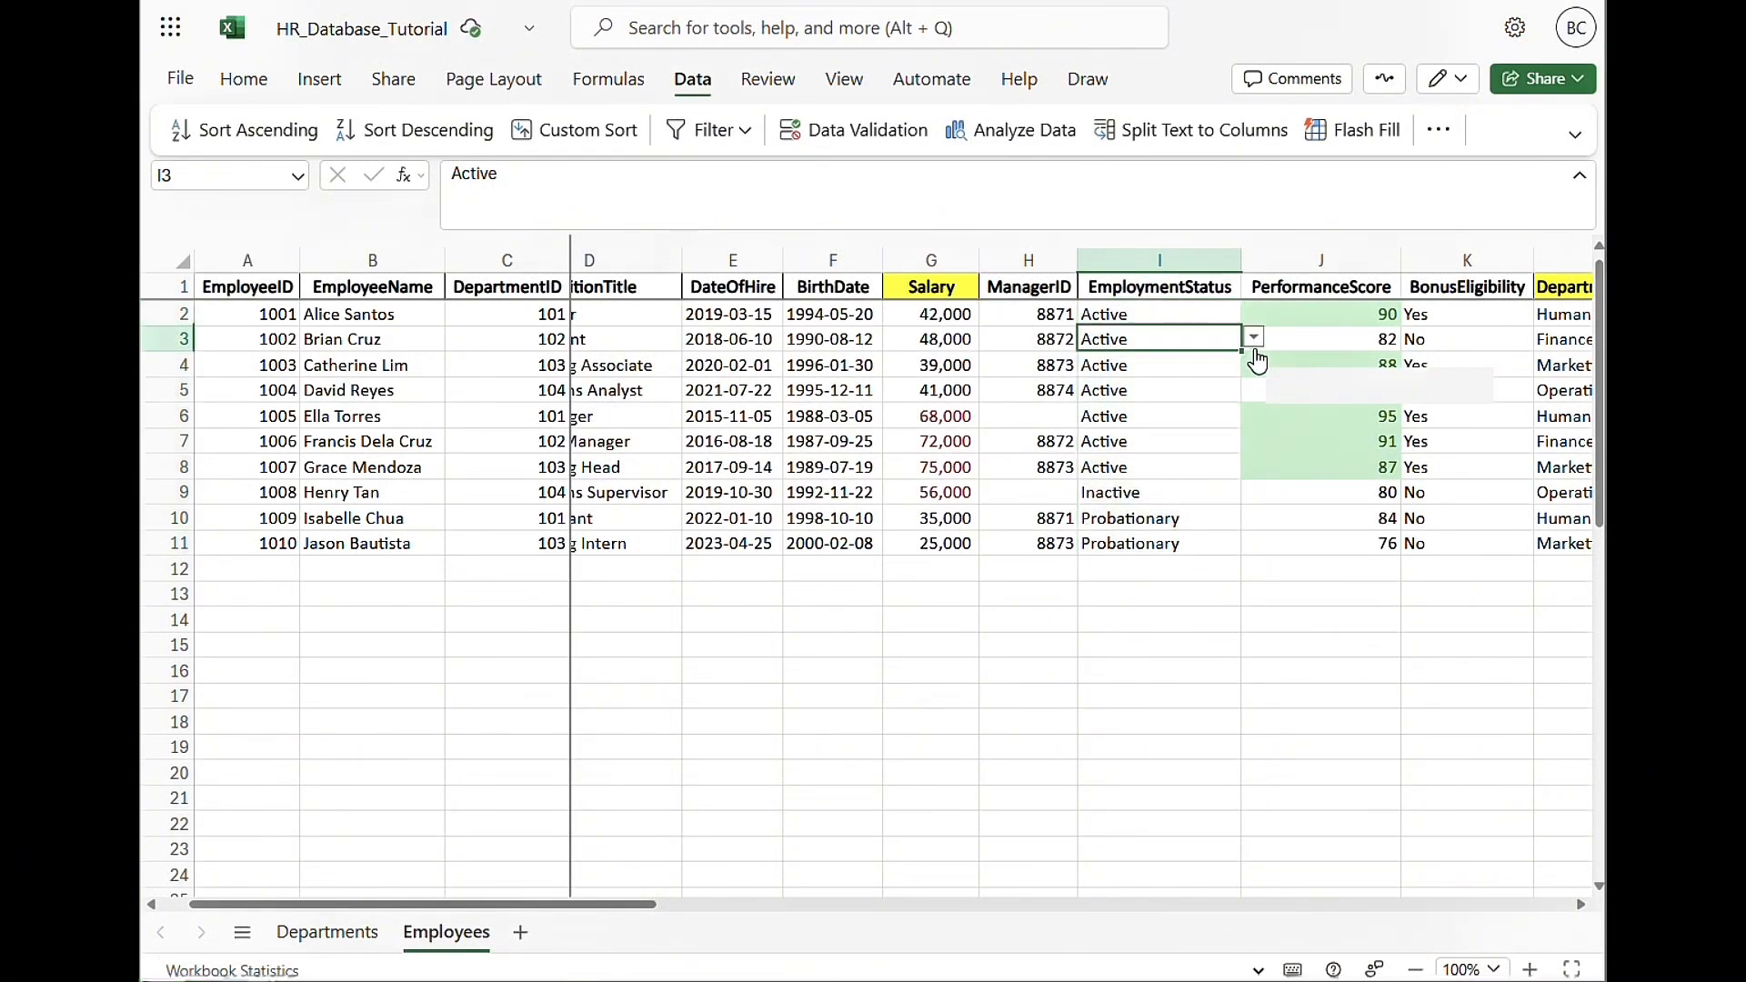
left_click(1170, 515)
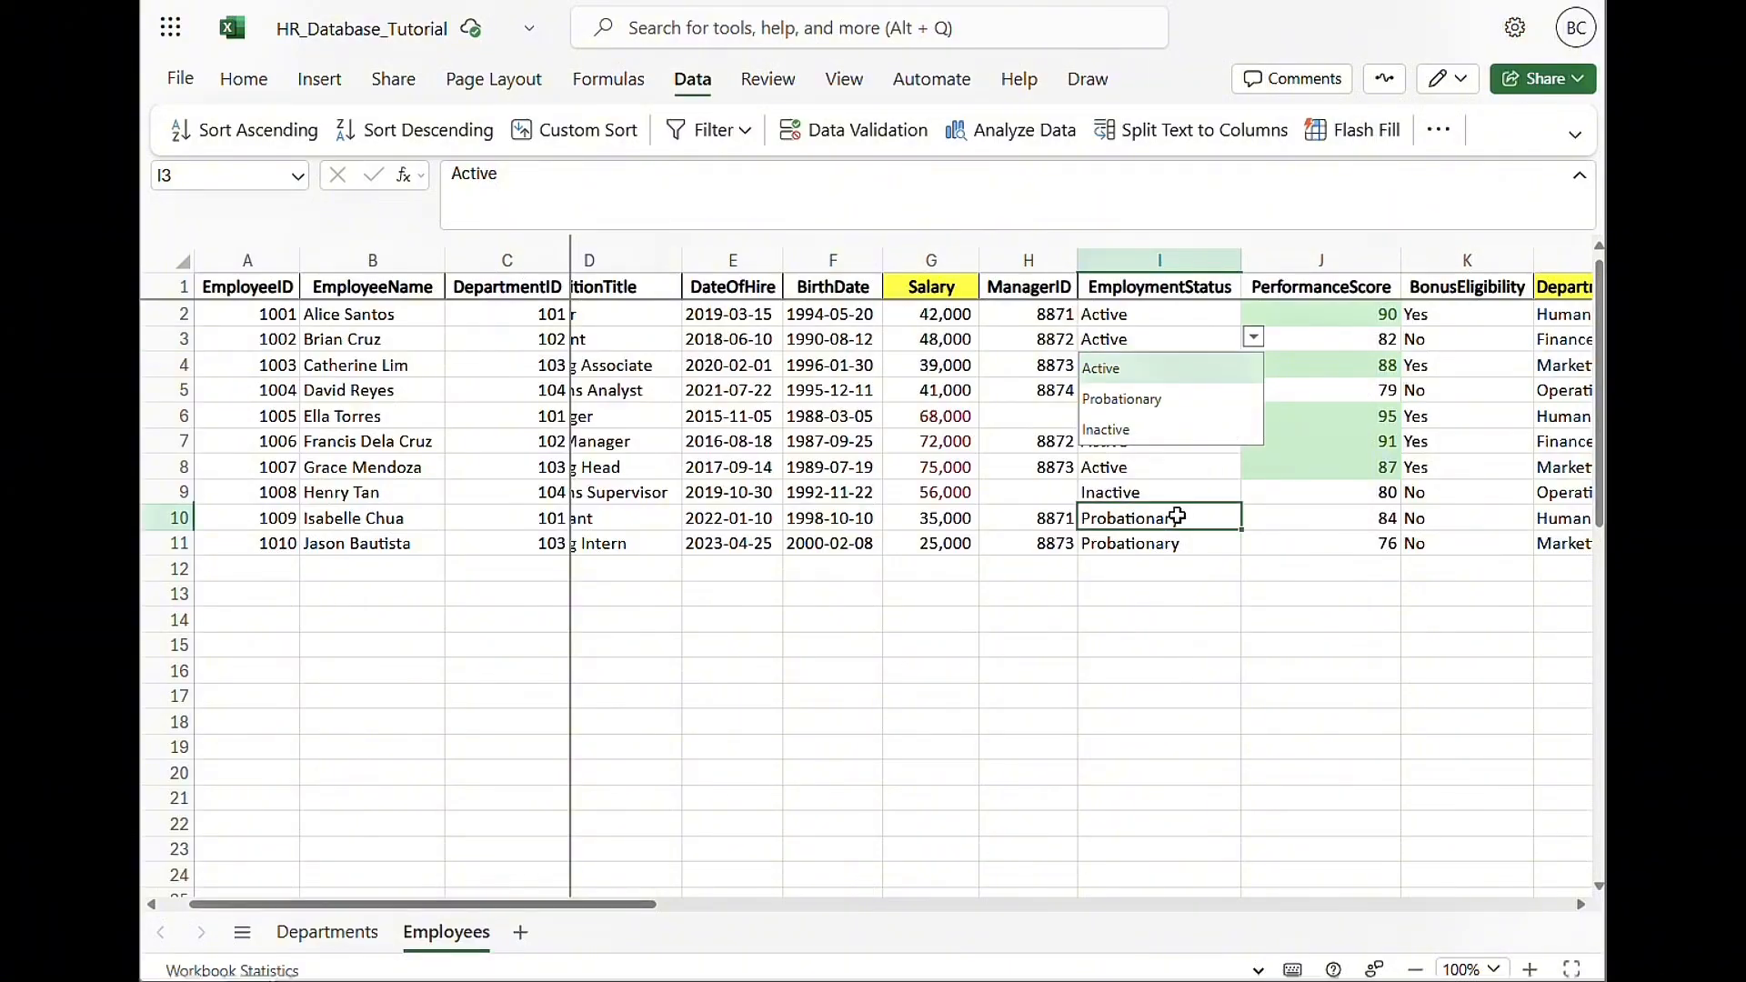
left_click(1050, 622)
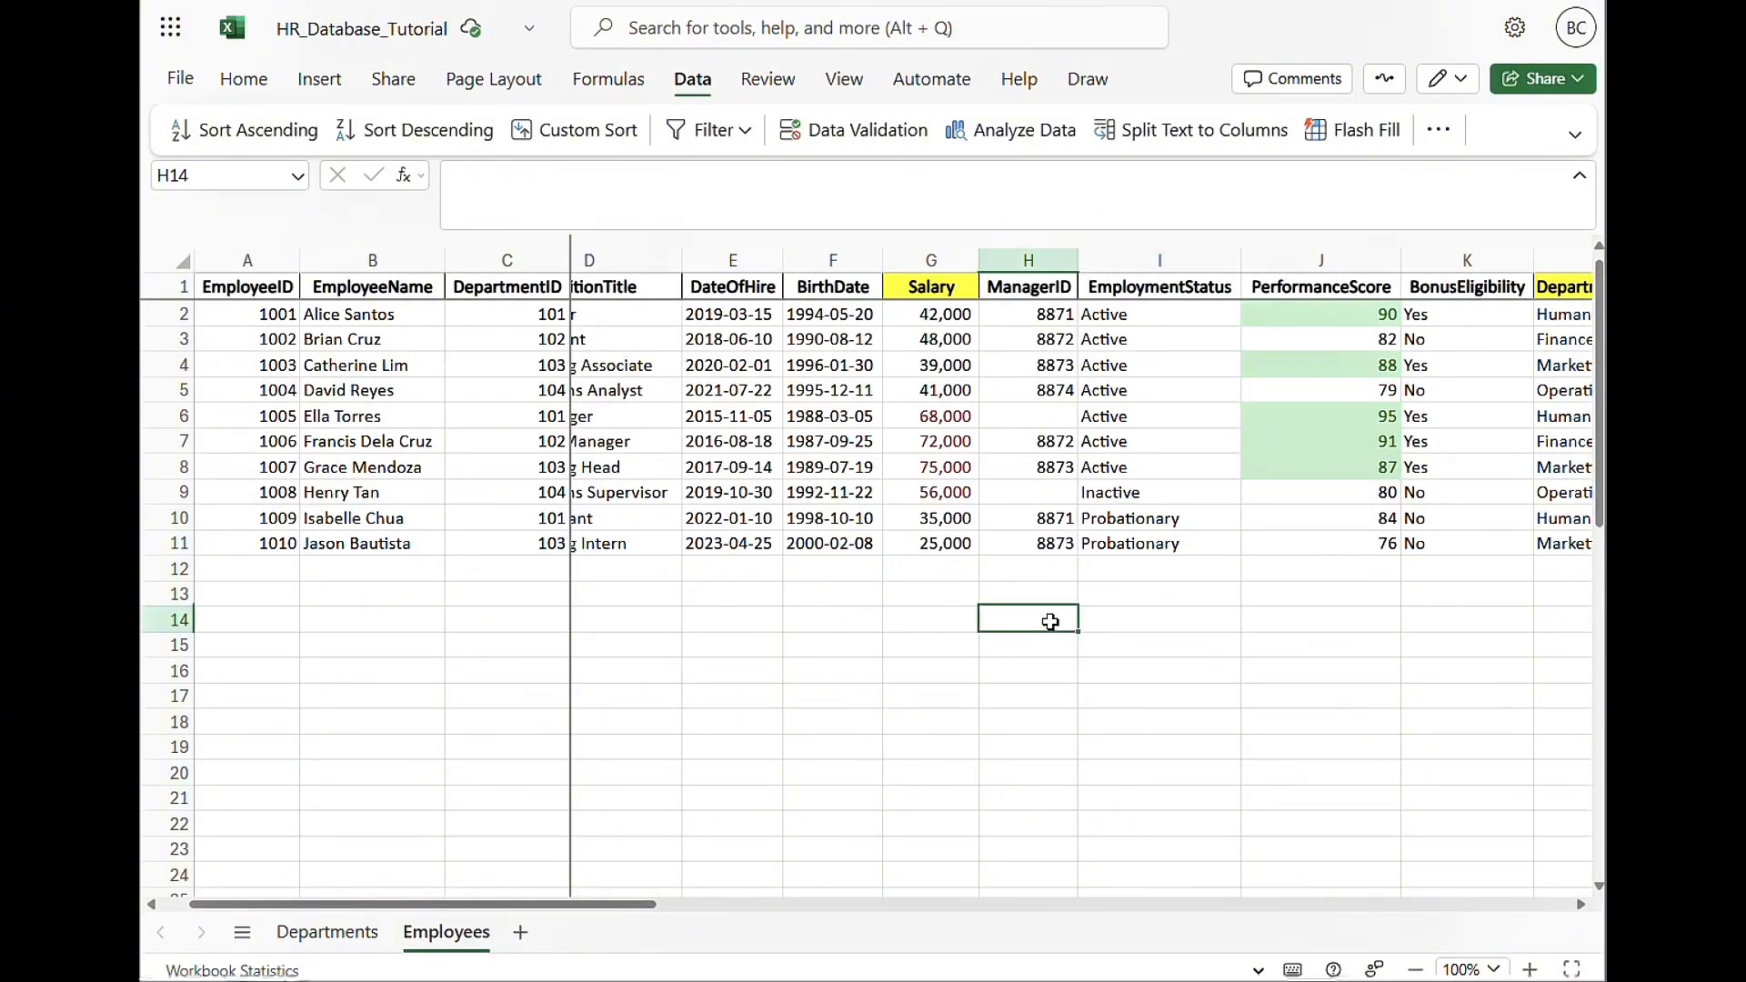
left_click(1127, 394)
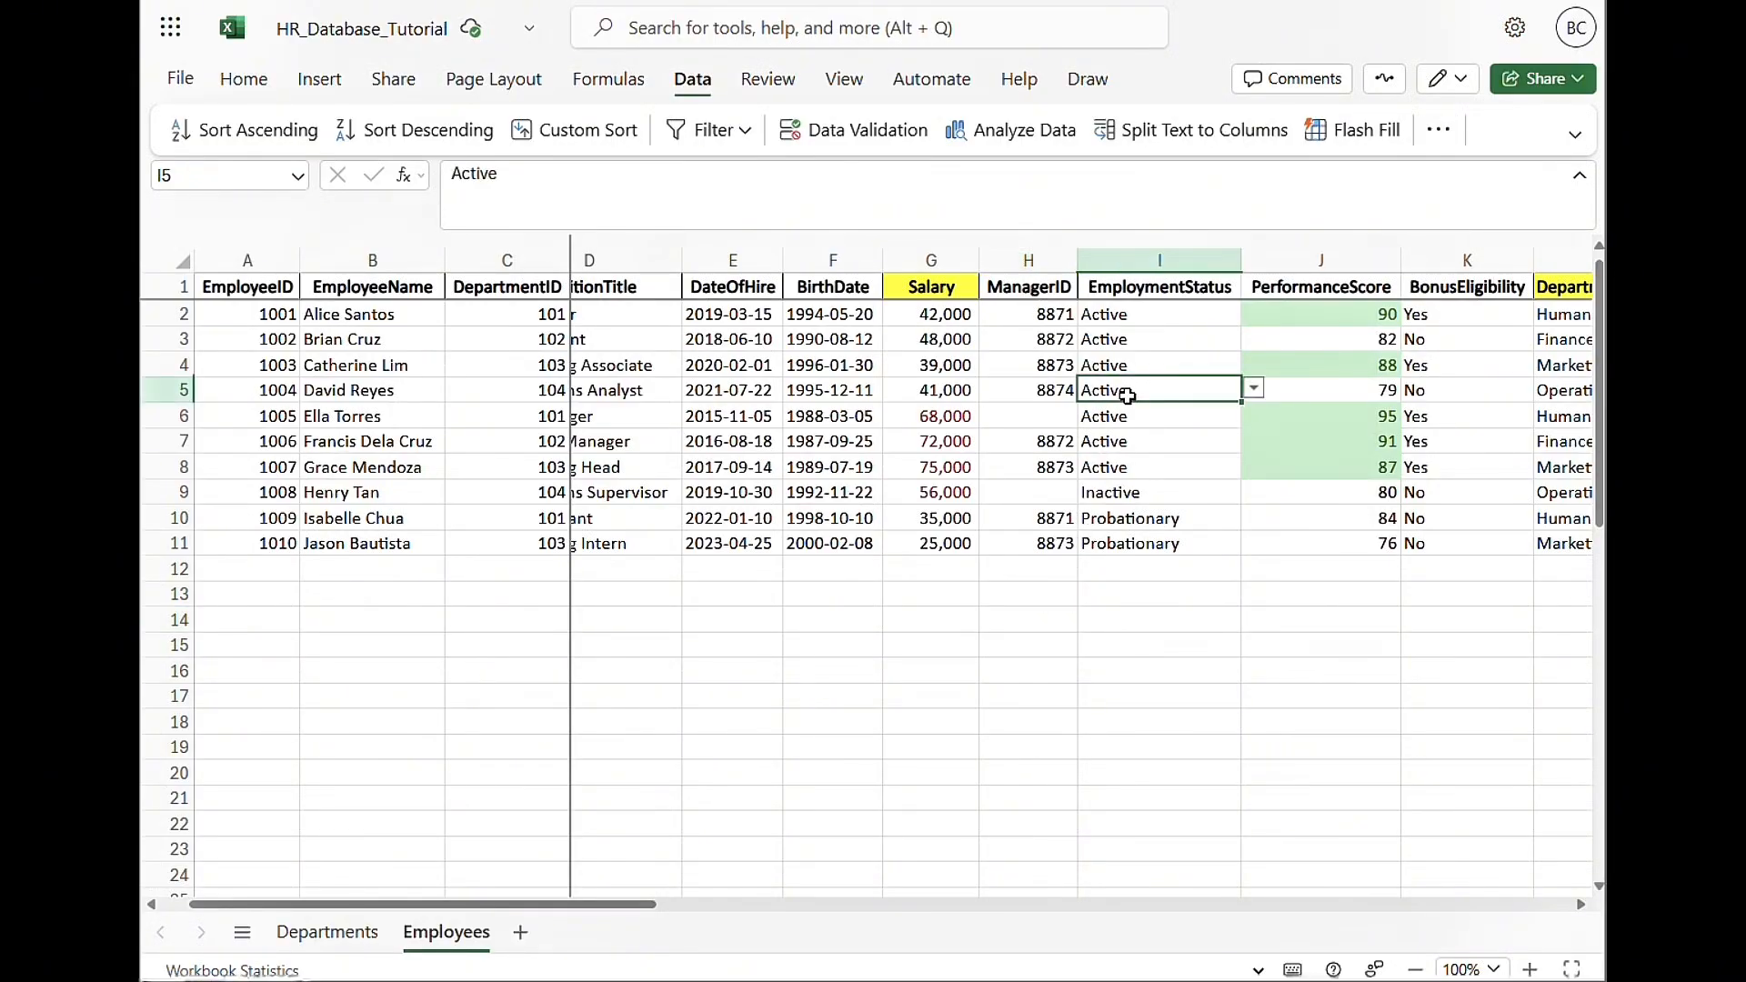
left_click(1159, 520)
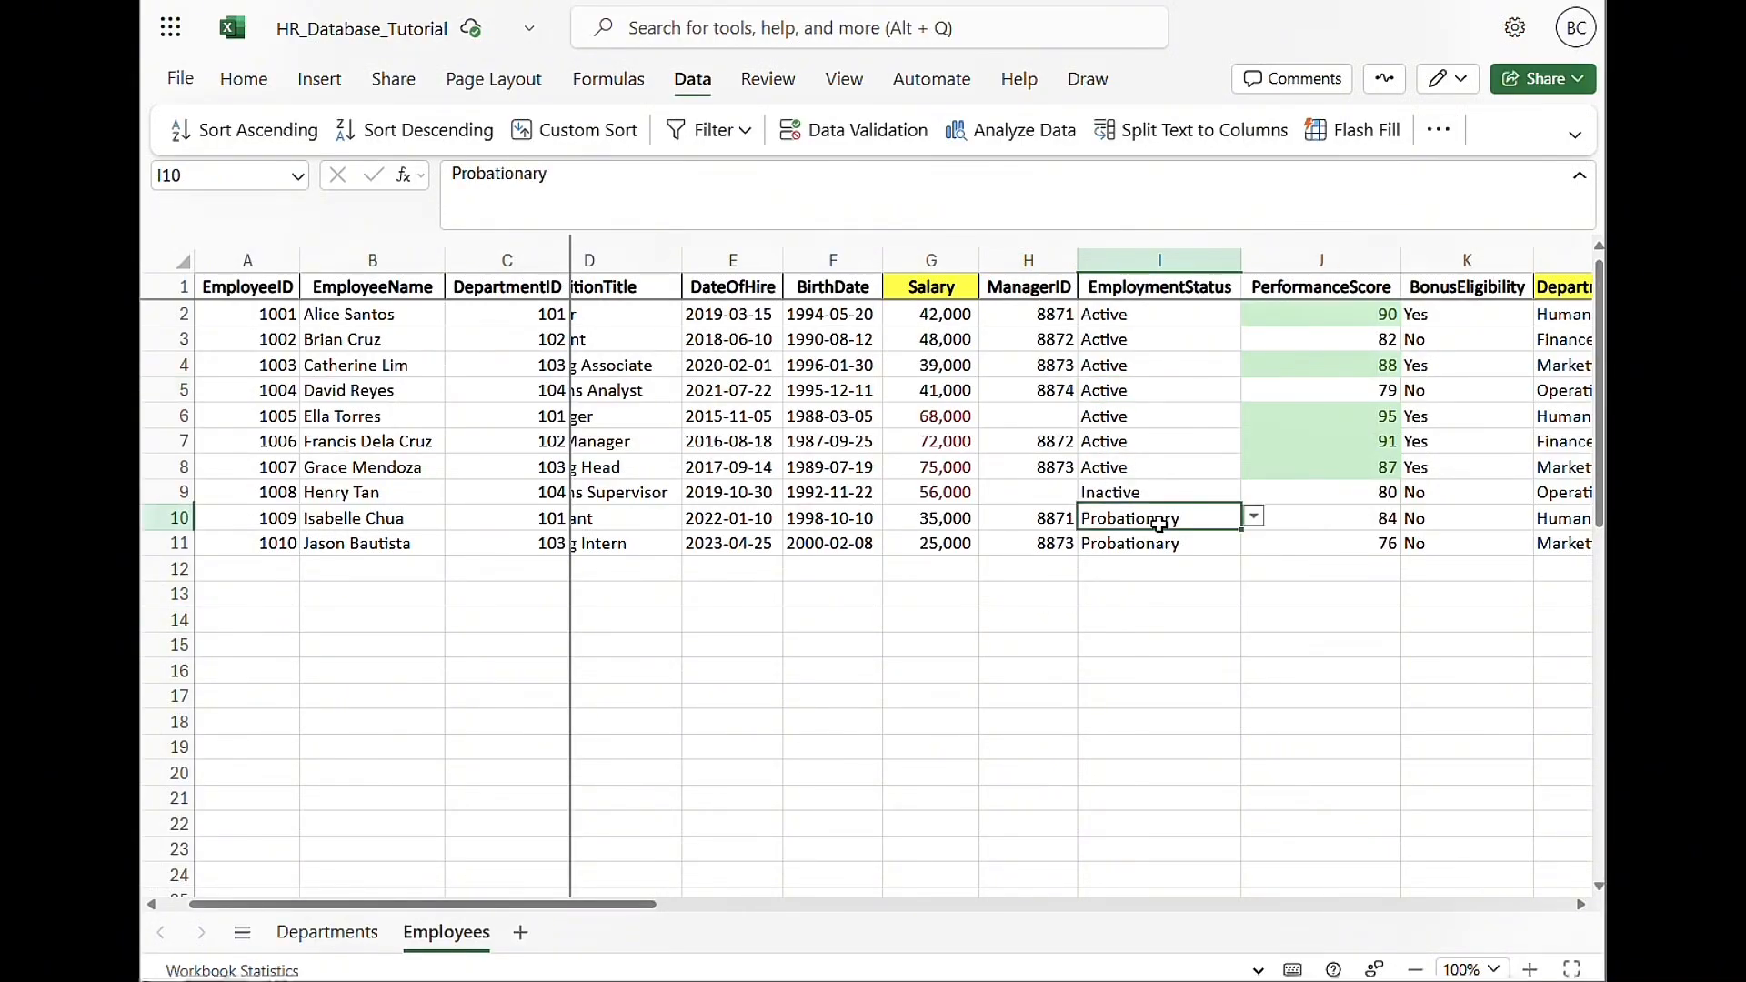
left_click(1075, 608)
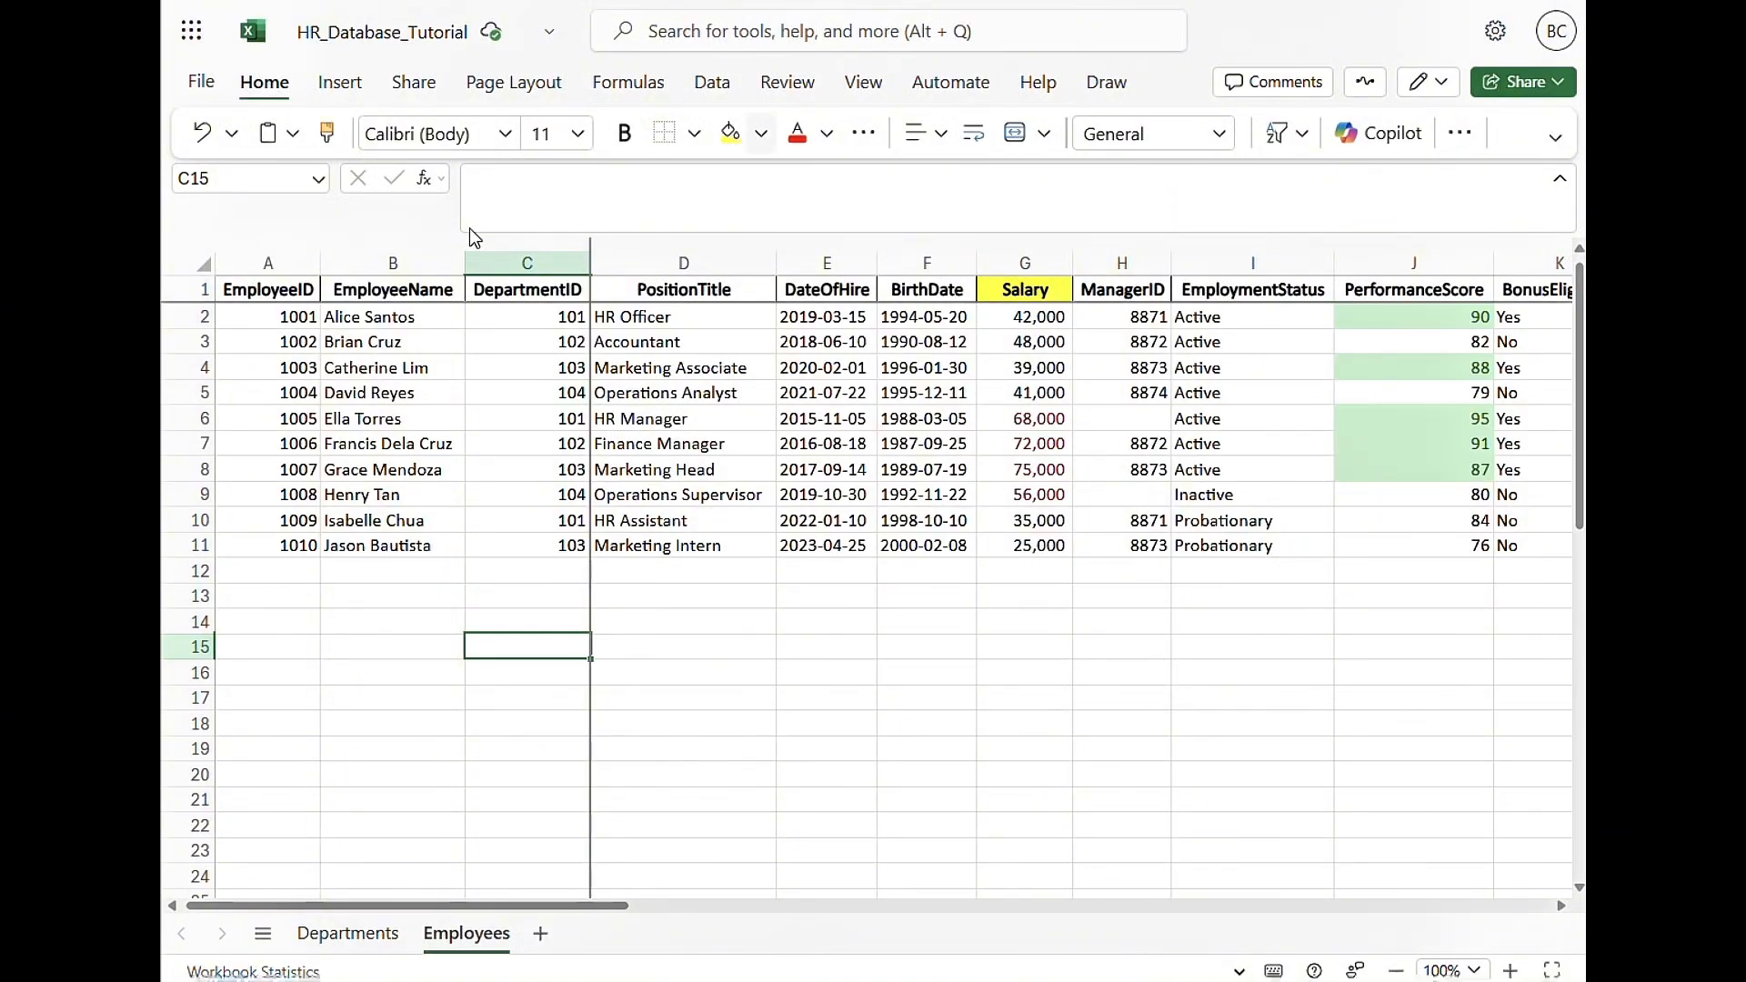
Insert a blank PivotTable based on Employees A1:U11 at cell A23 of the existing Departments sheet
left_click(268, 291)
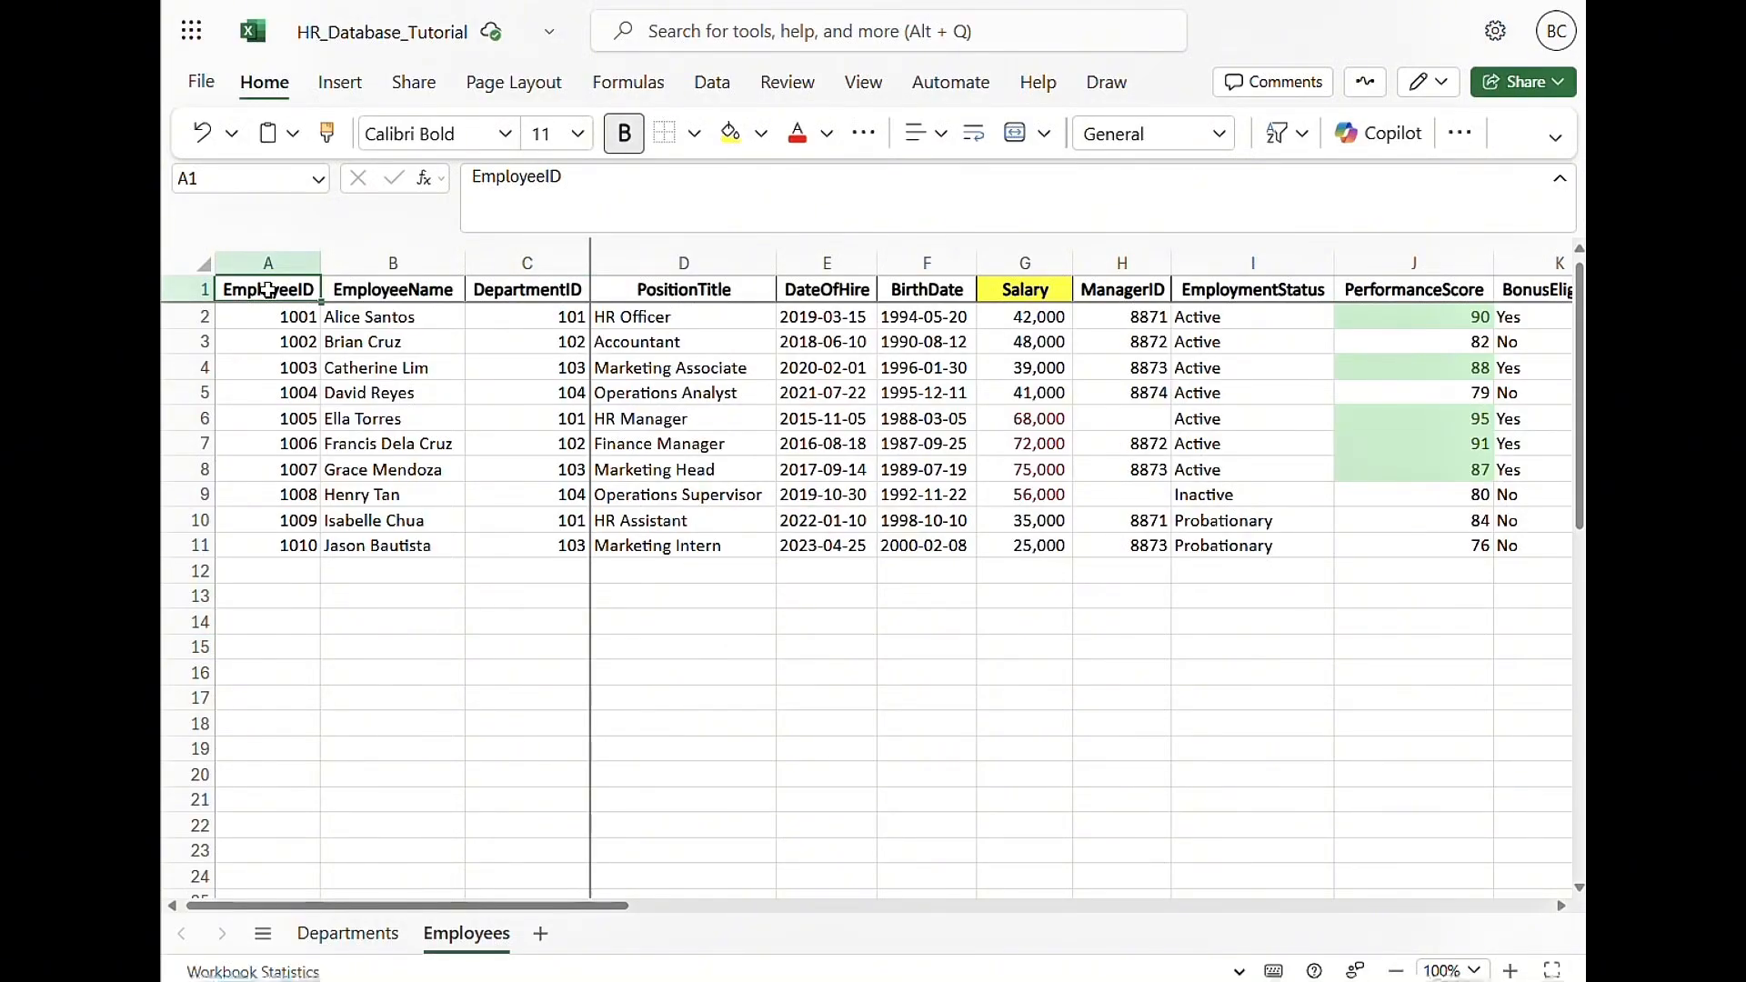
key("ctrl+a")
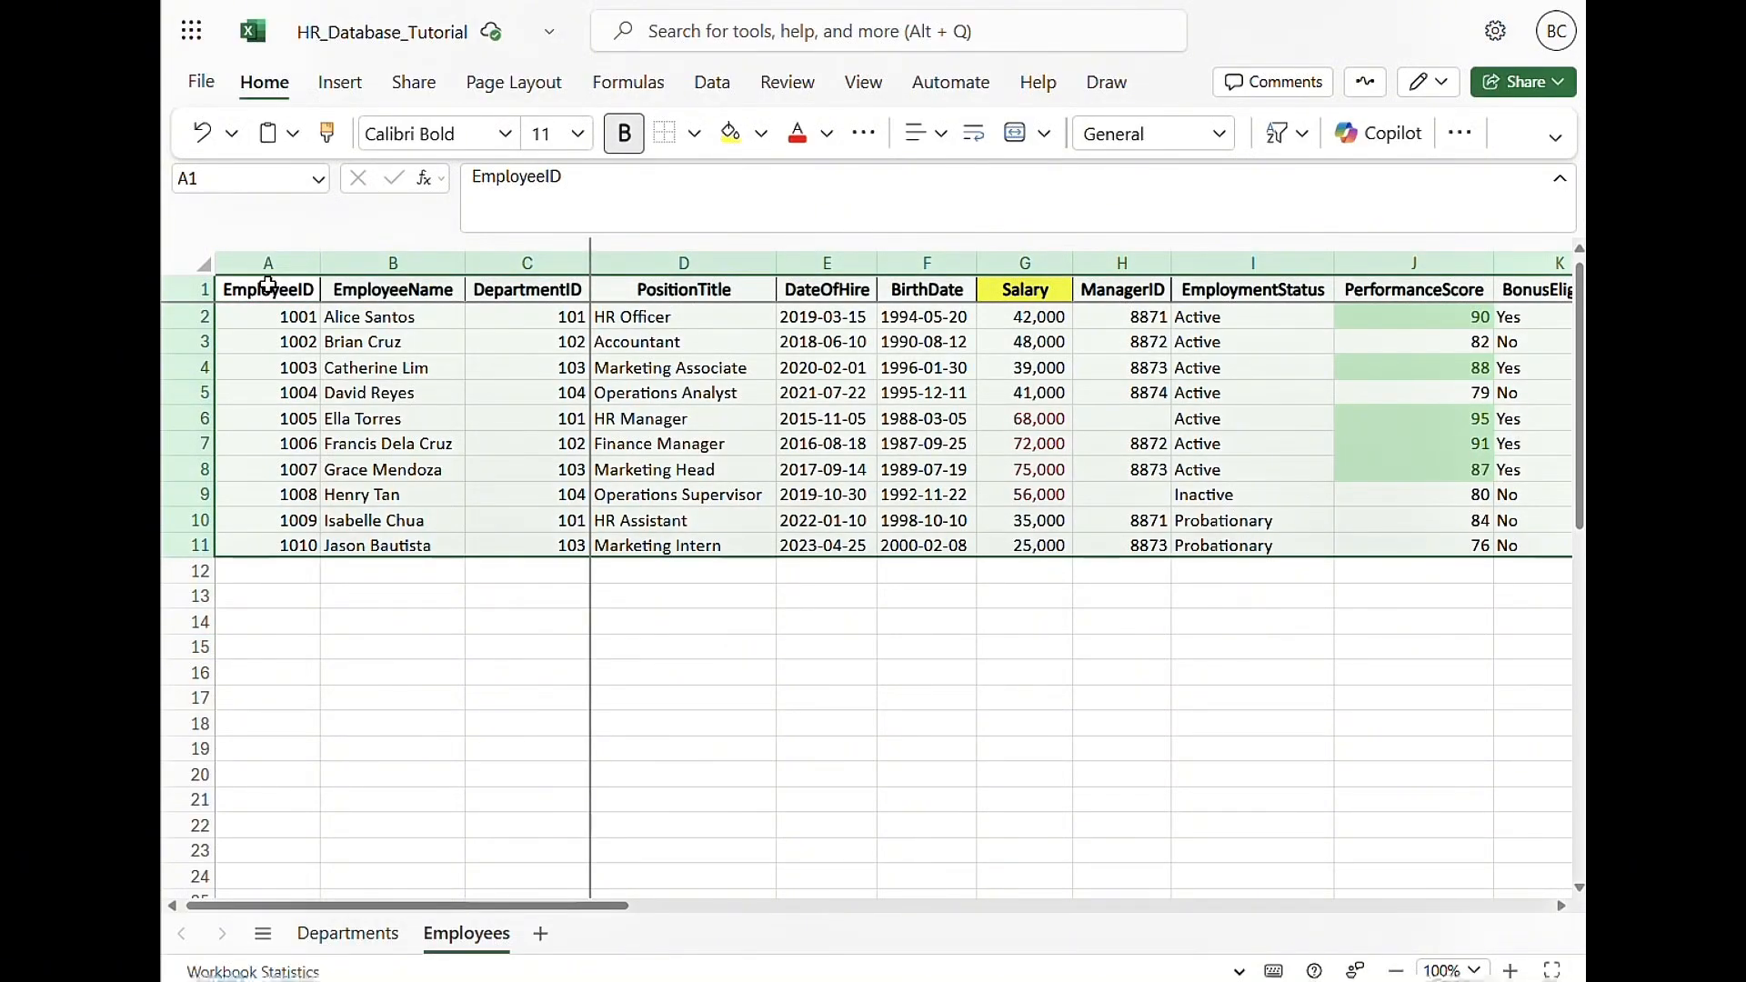
left_click(341, 86)
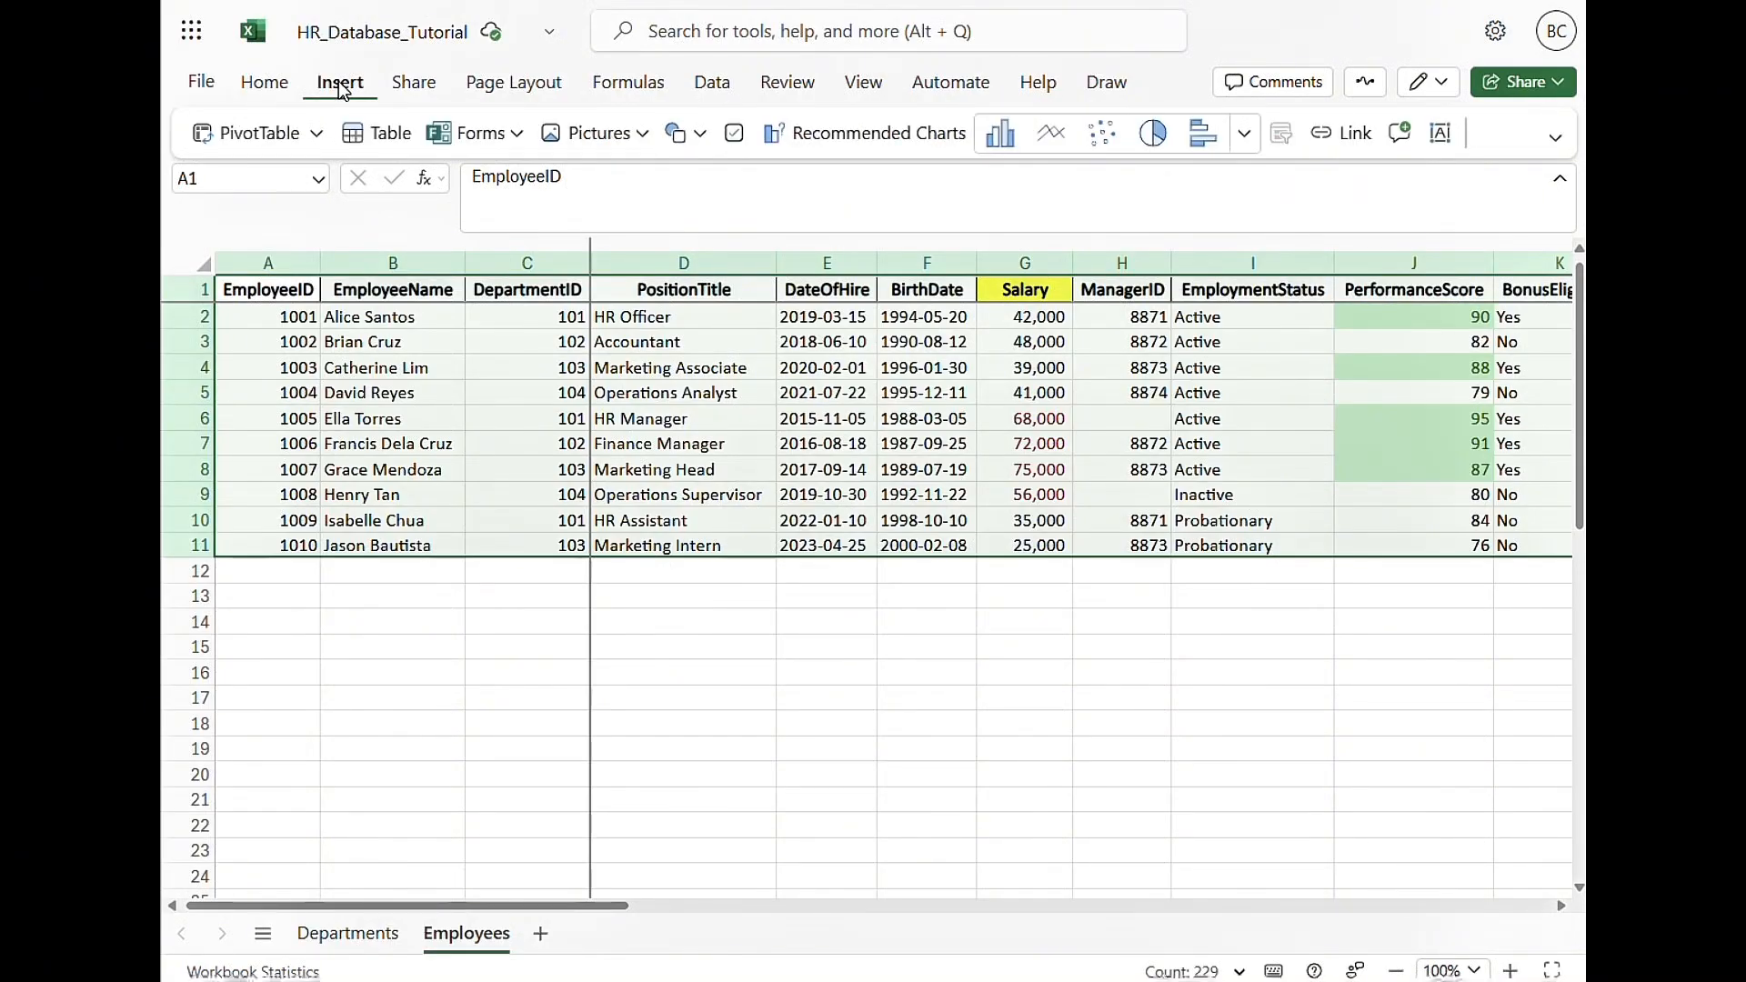
left_click(259, 133)
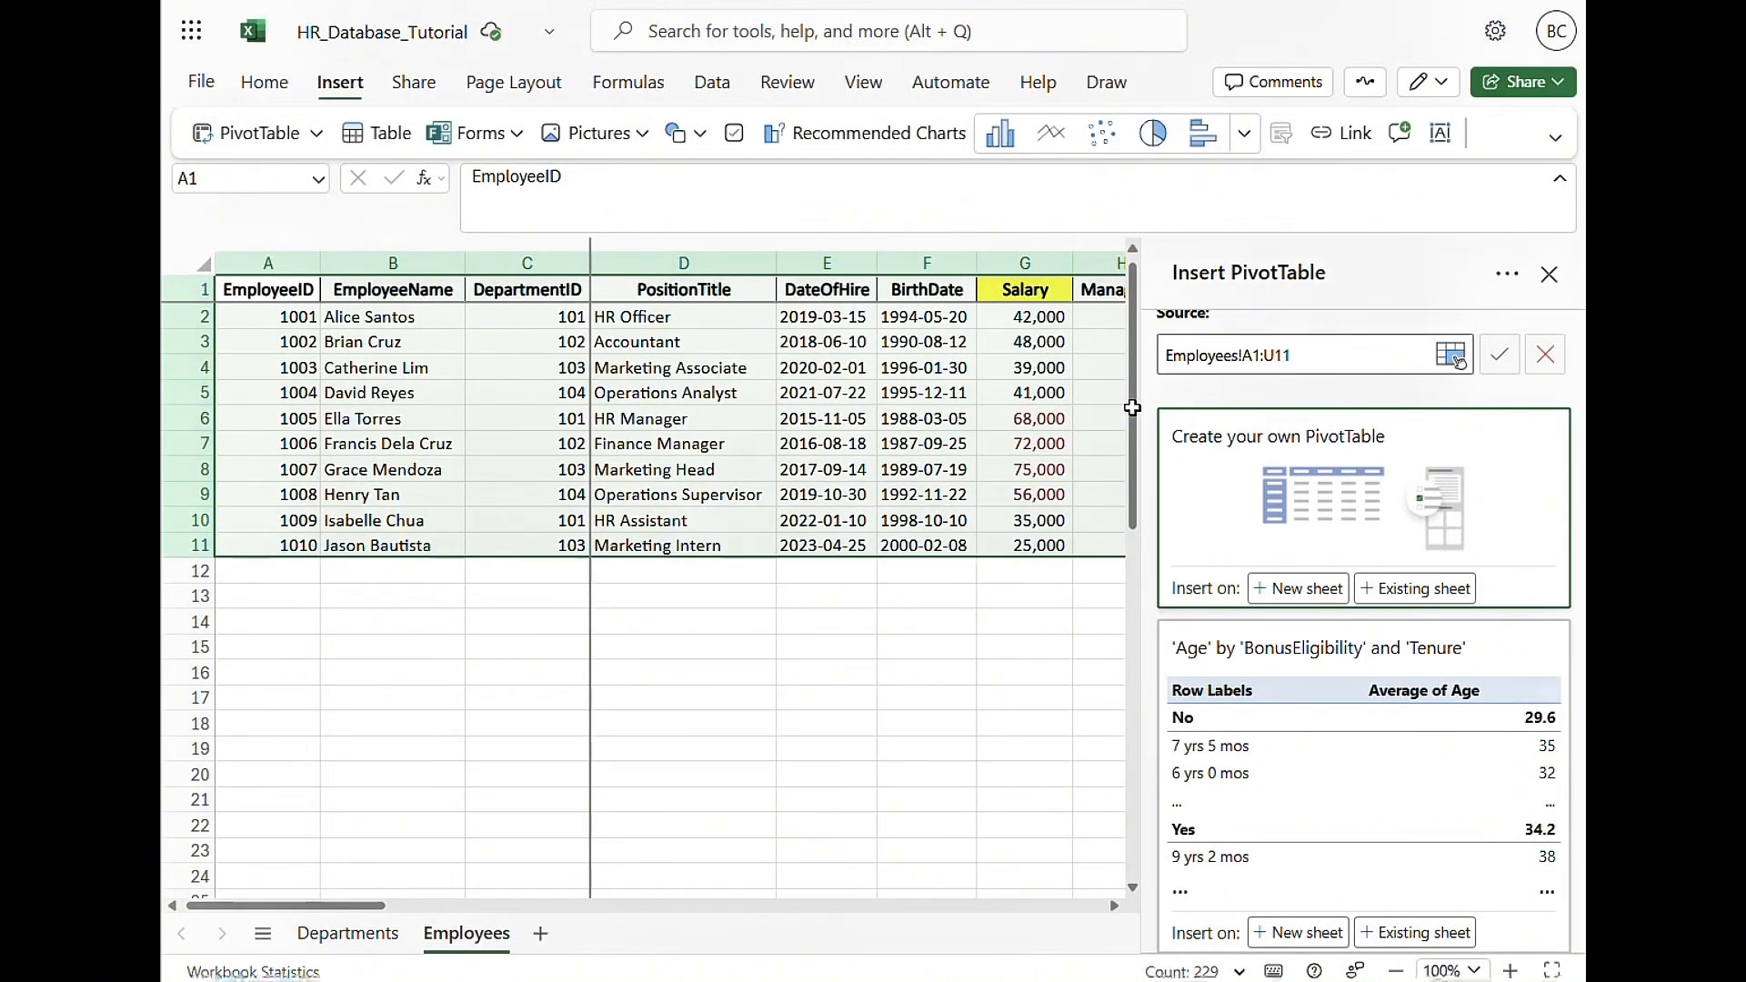
left_click(1403, 592)
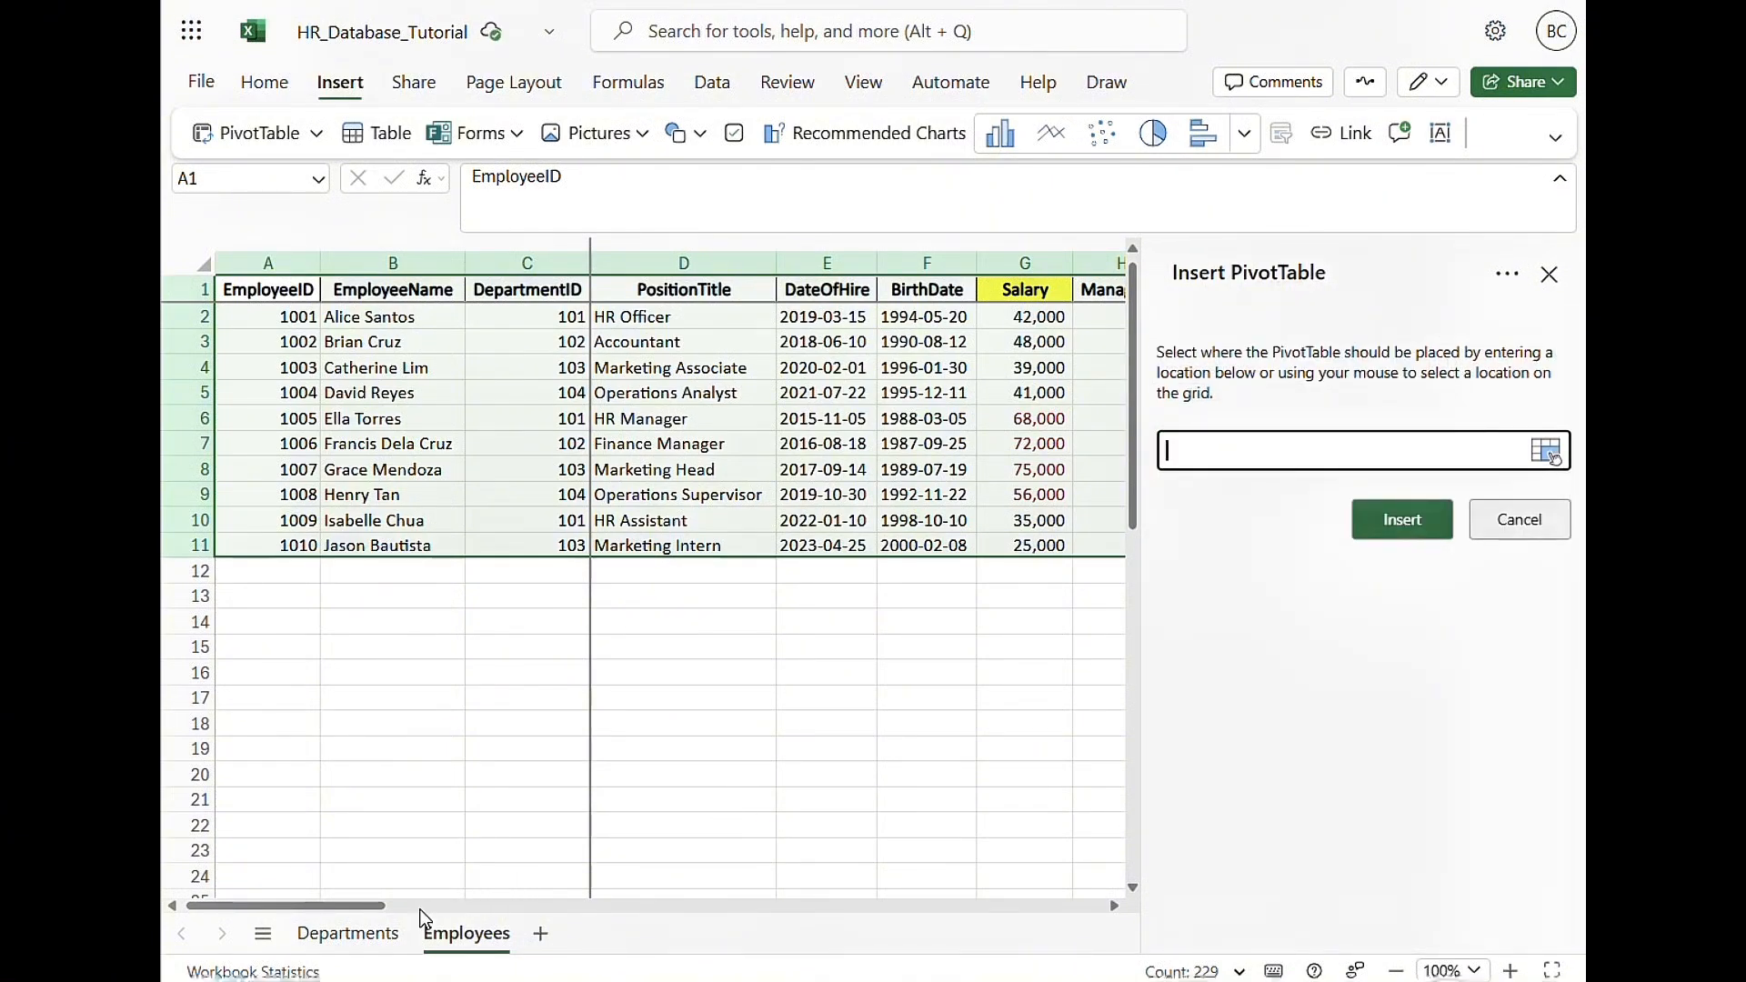
left_click(349, 934)
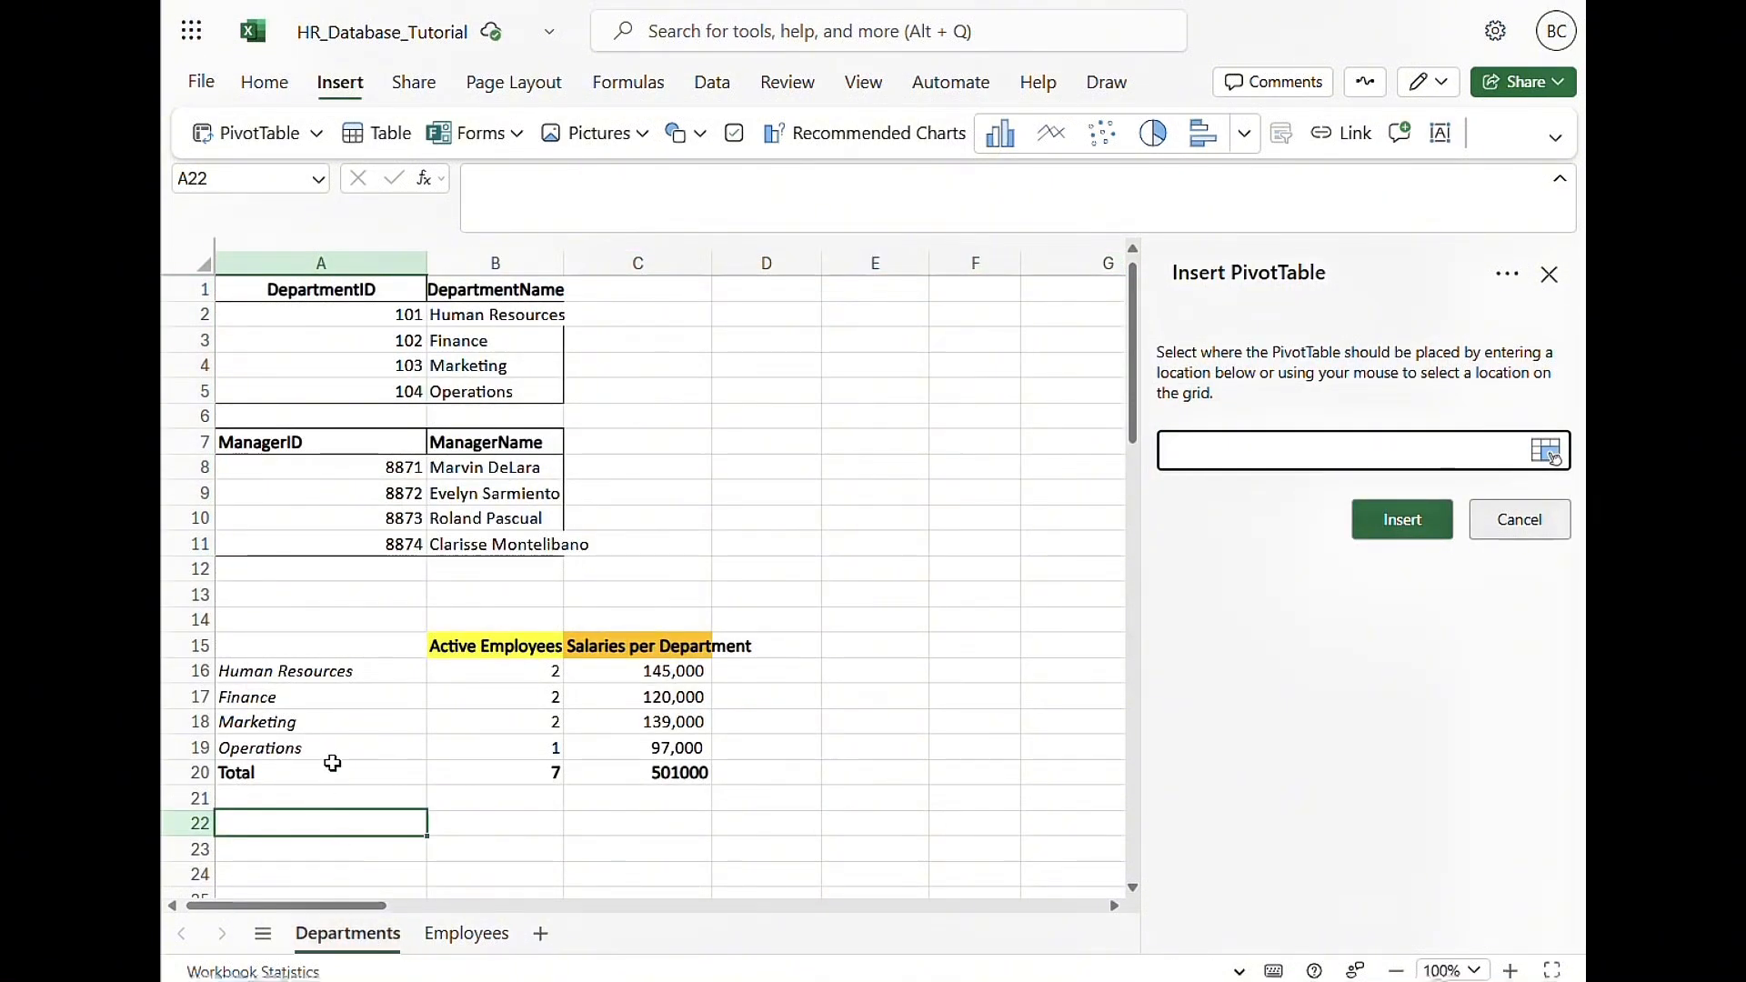
scroll(343, 764, "down", 2)
left_click(310, 683)
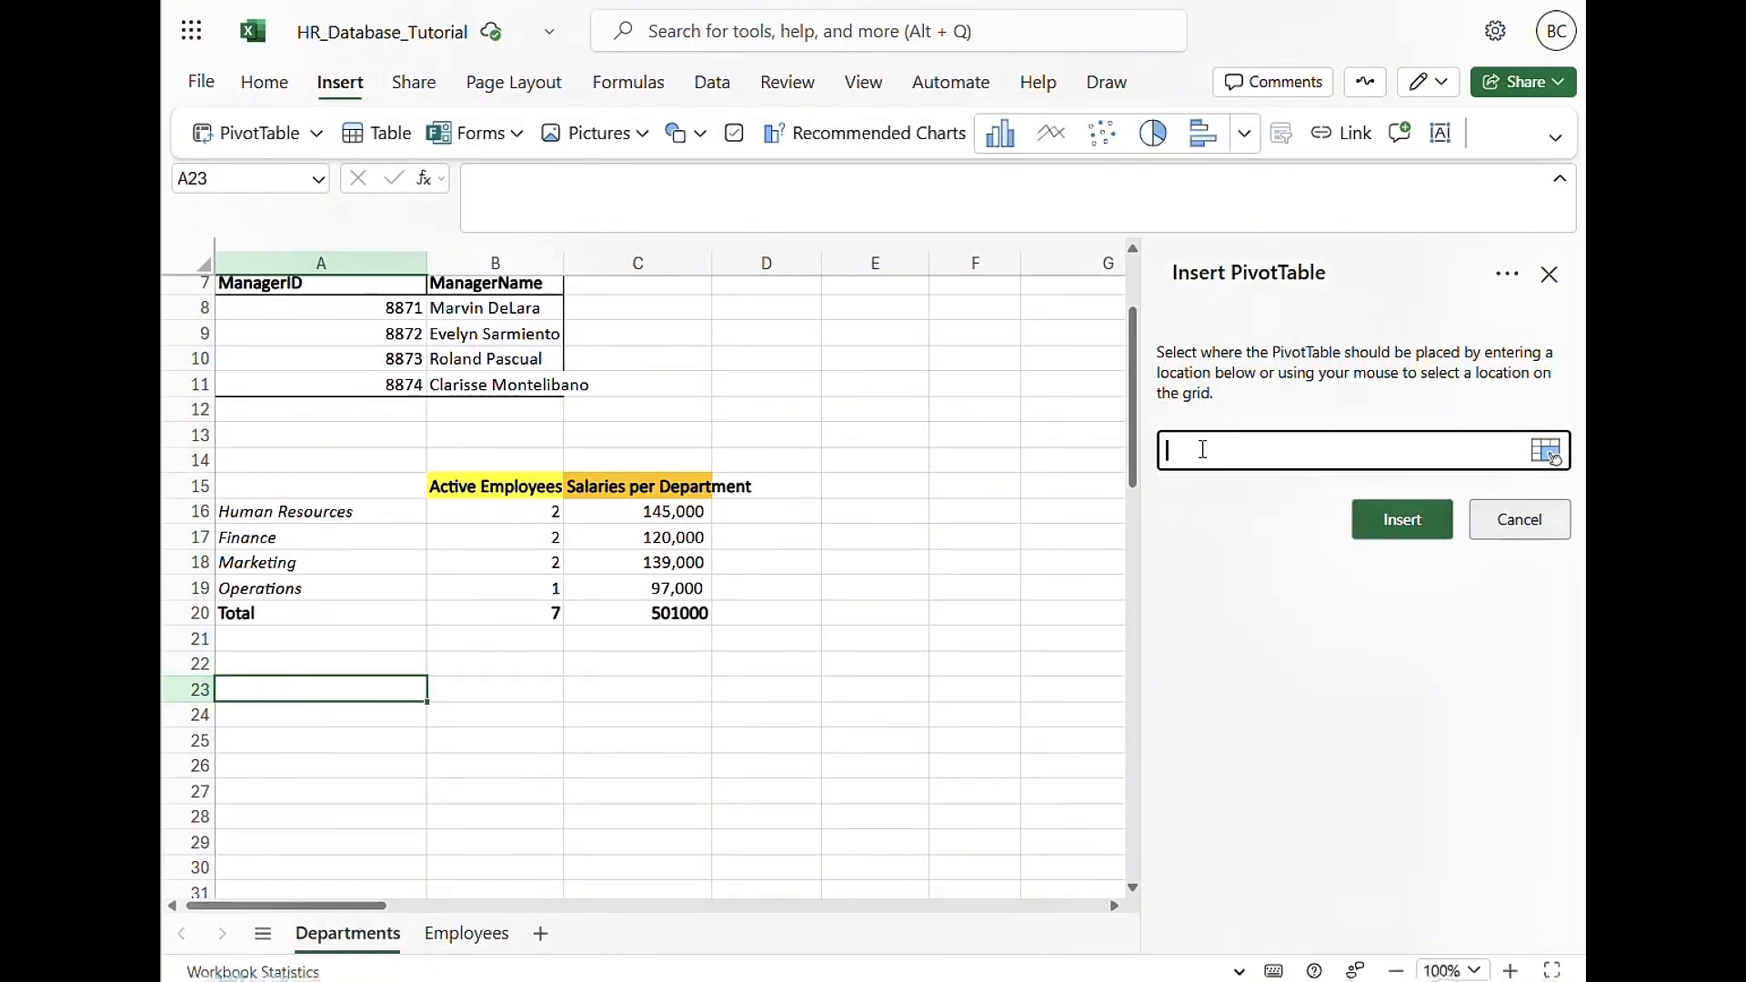
type("A23")
left_click(1417, 519)
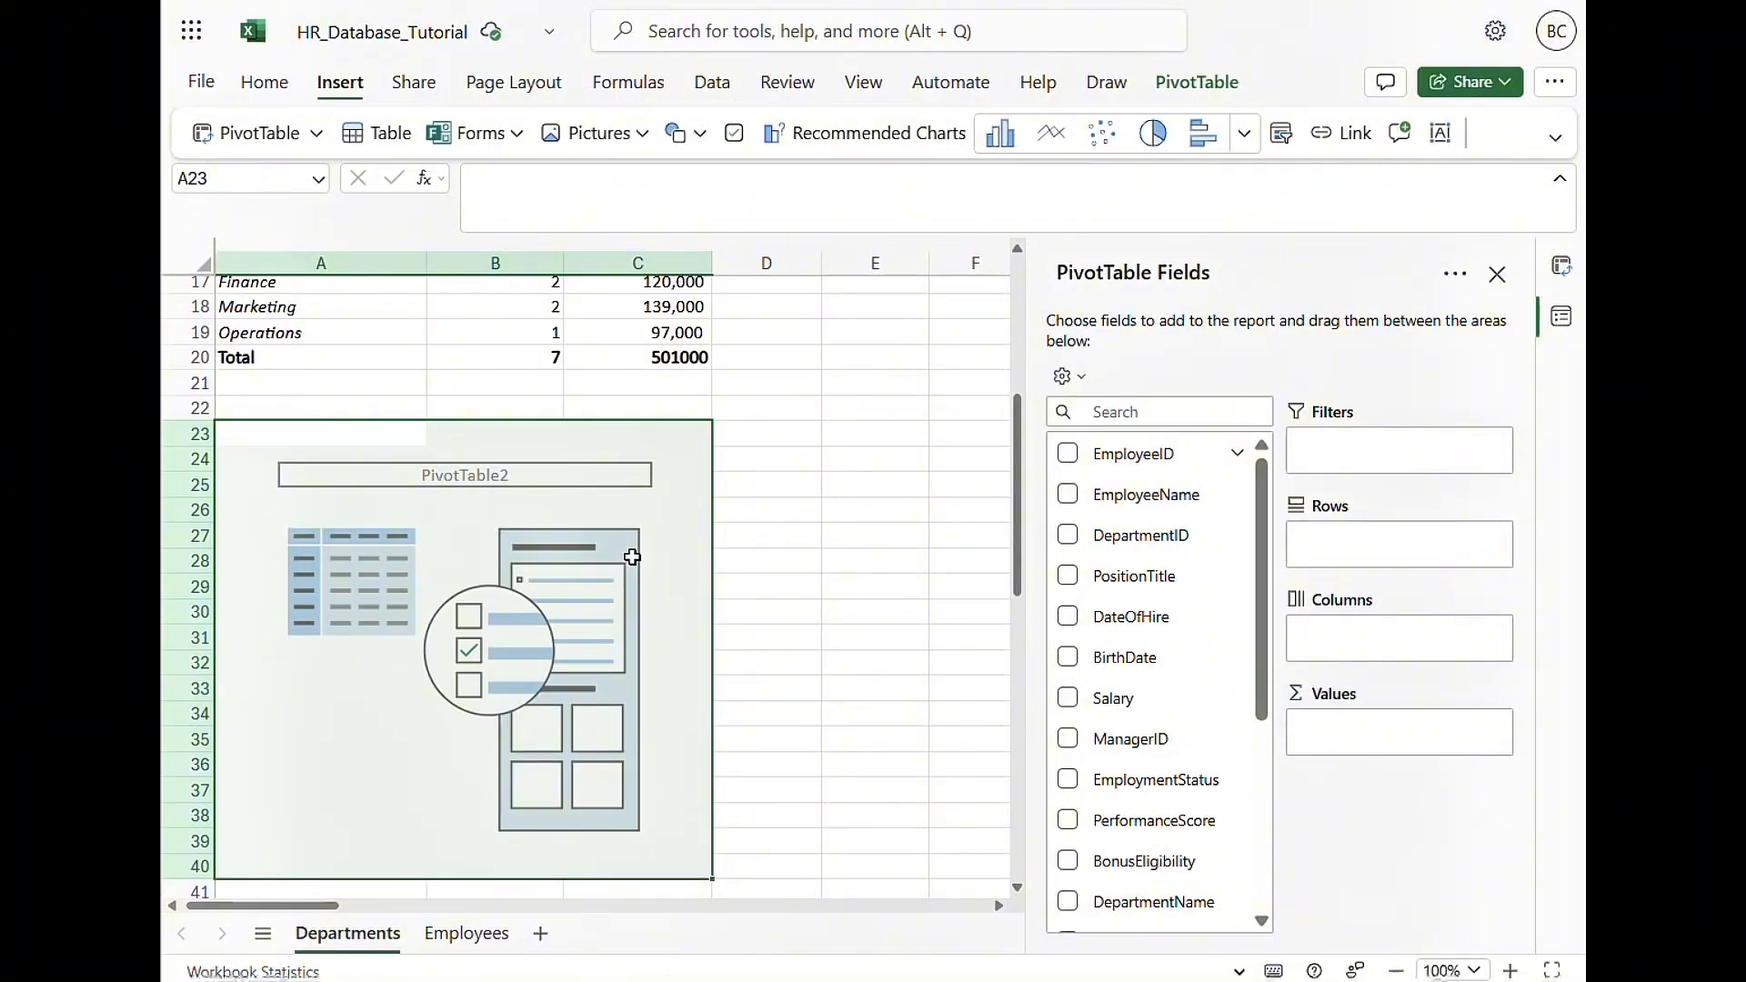
Add the DepartmentName field to the rows of the new PivotTable
scroll(1128, 533, "down", 1)
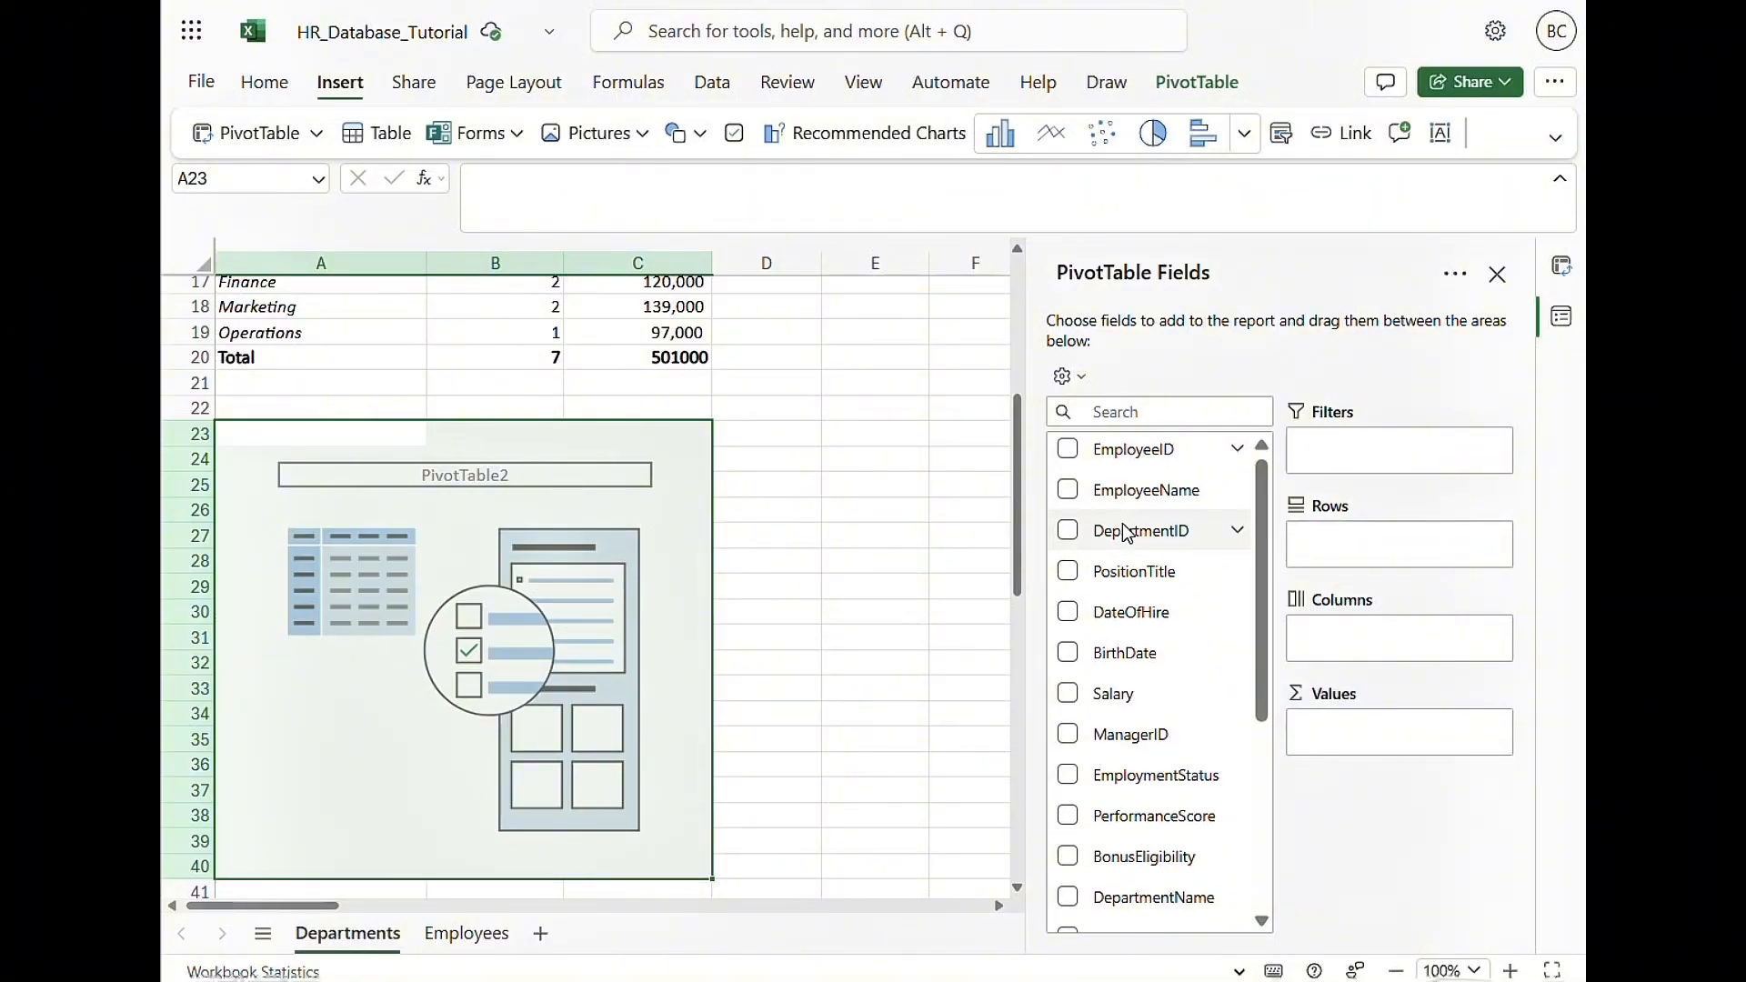
scroll(1127, 534, "down", 3)
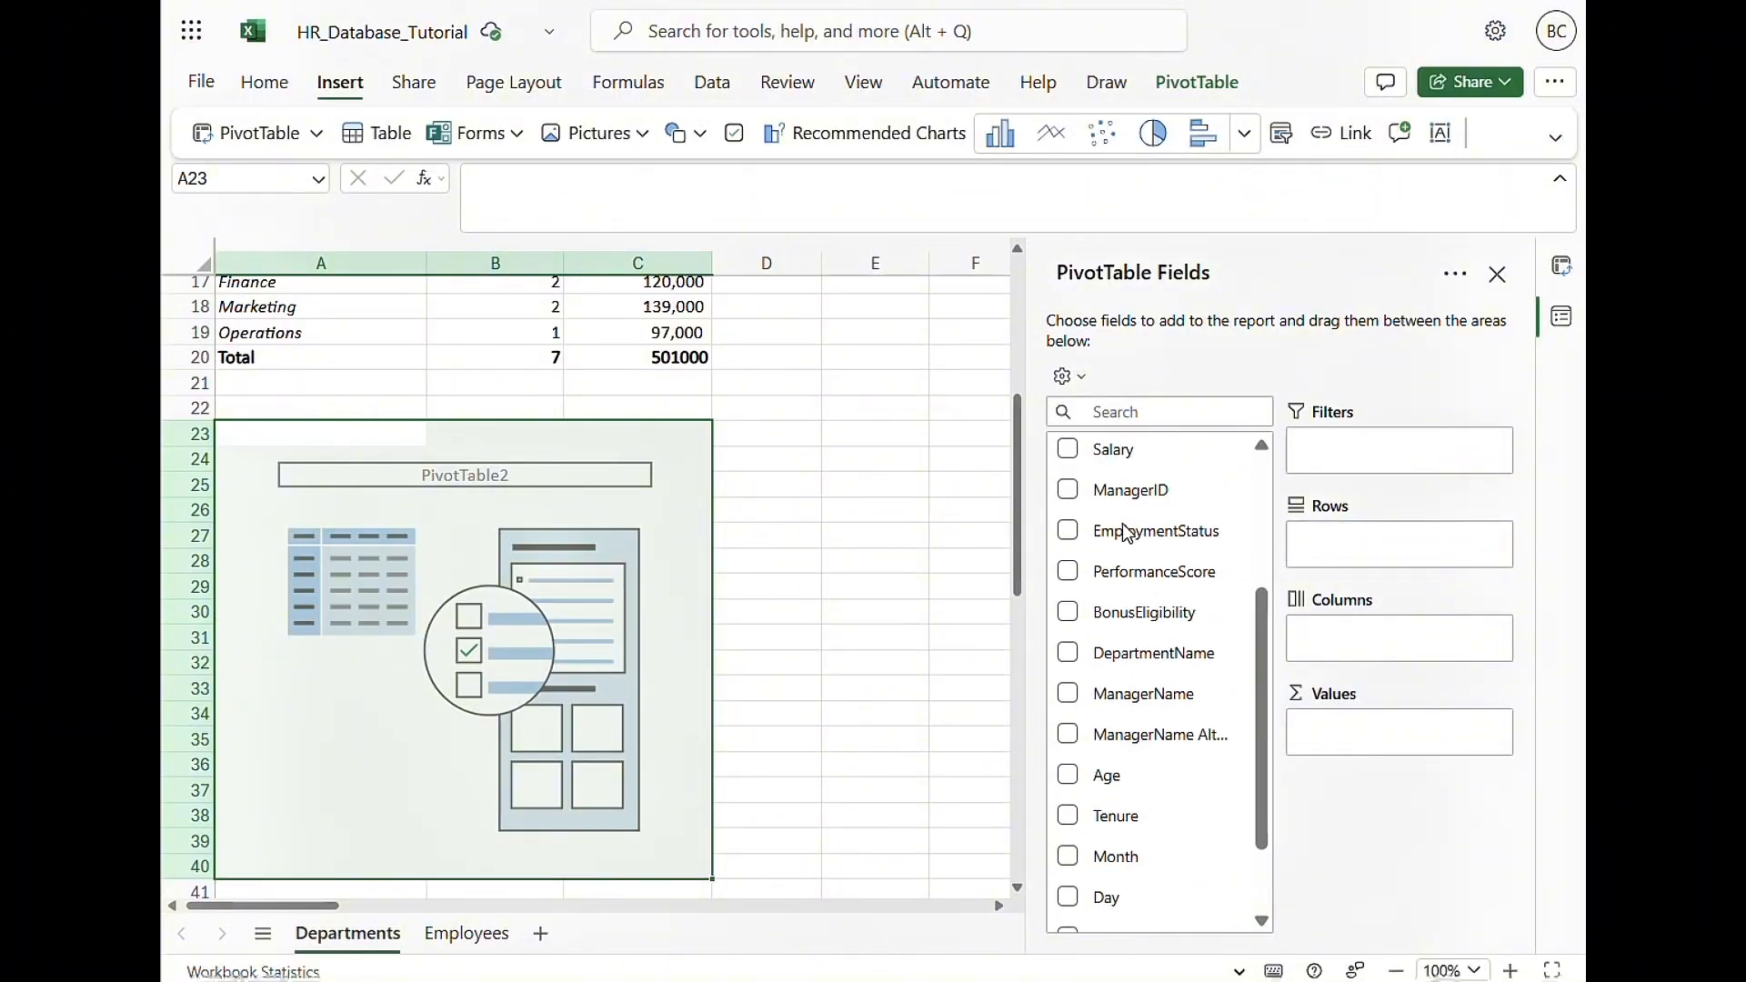
scroll(1126, 532, "up", 3)
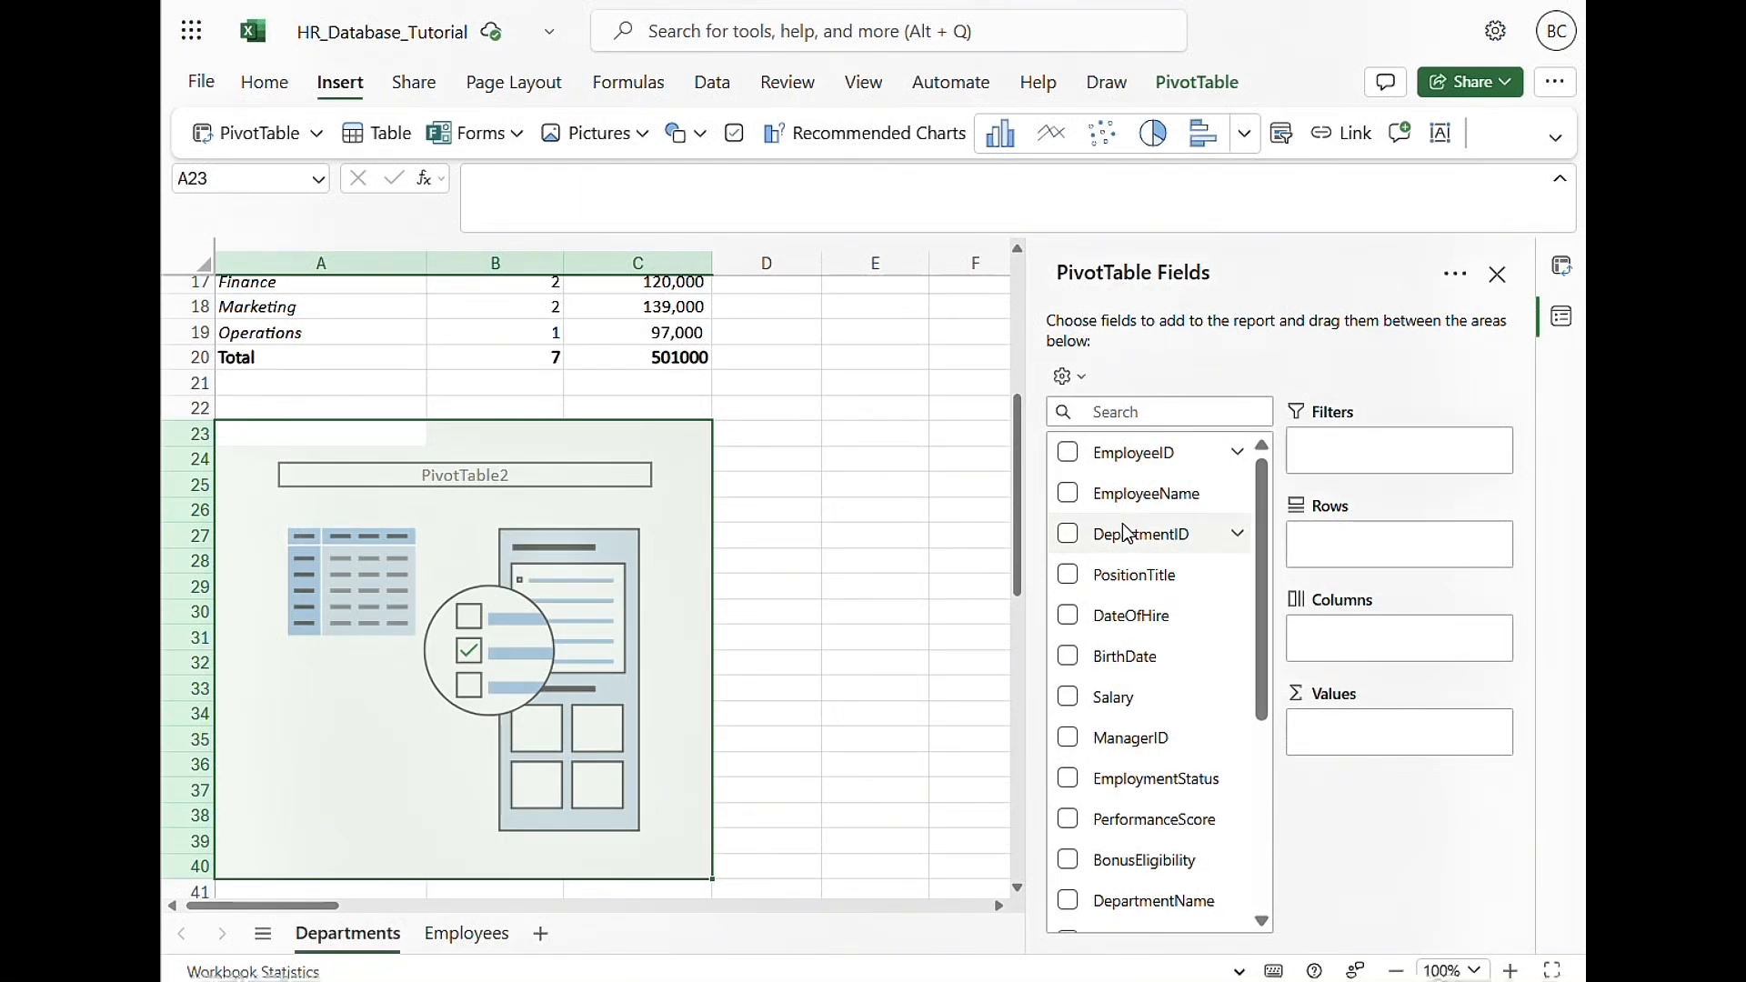
scroll(1122, 522, "down", 1)
scroll(1122, 522, "up", 1)
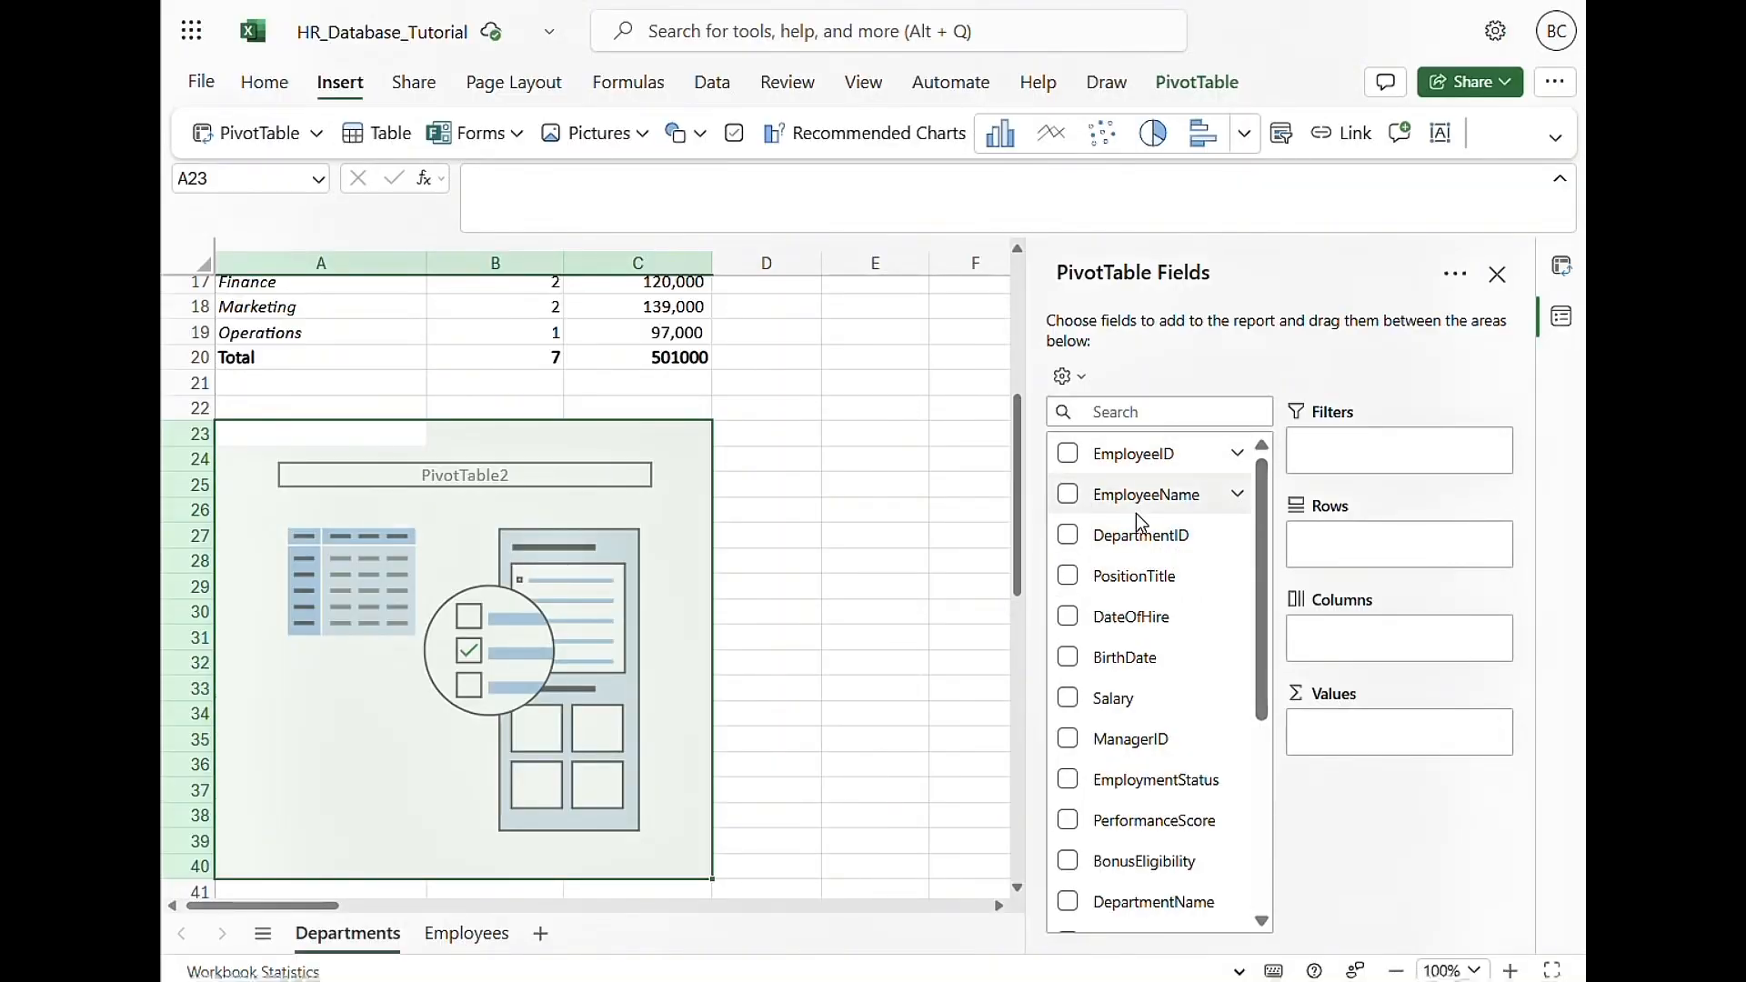
scroll(1159, 721, "down", 3)
scroll(1159, 722, "down", 1)
left_click_drag(1159, 719, 1343, 561)
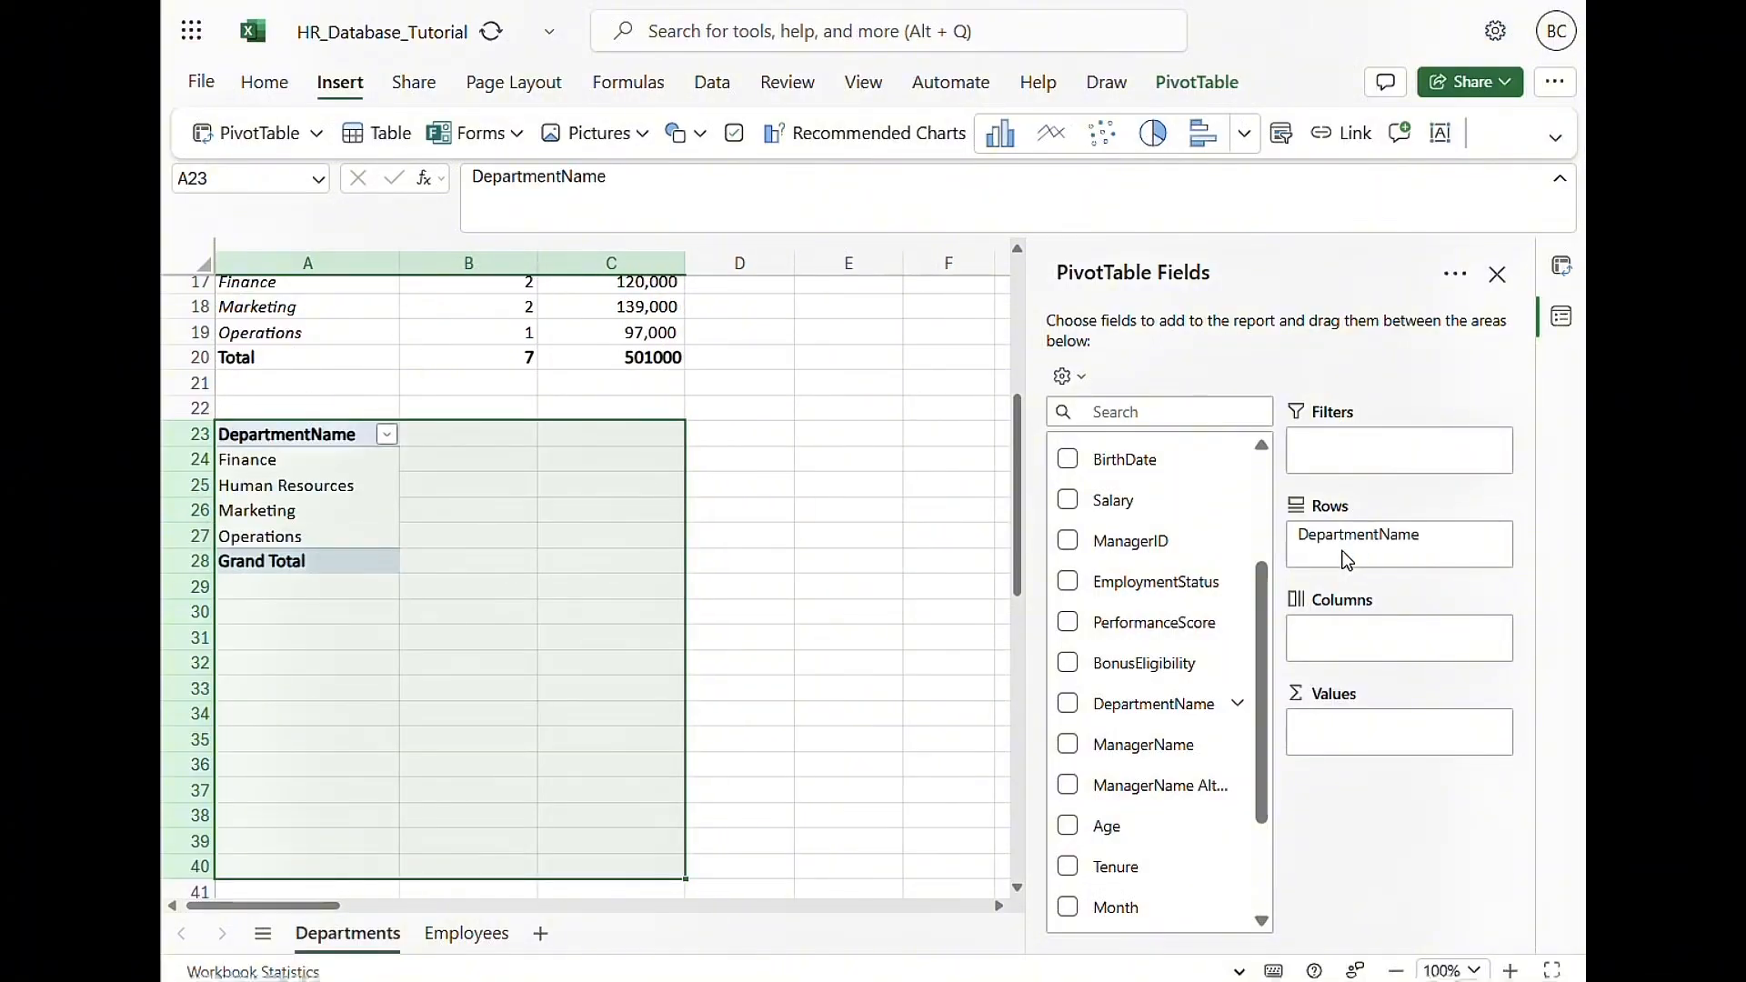
Add EmployeeID to the PivotTable values and summarize it by Count
scroll(1173, 691, "down", 2)
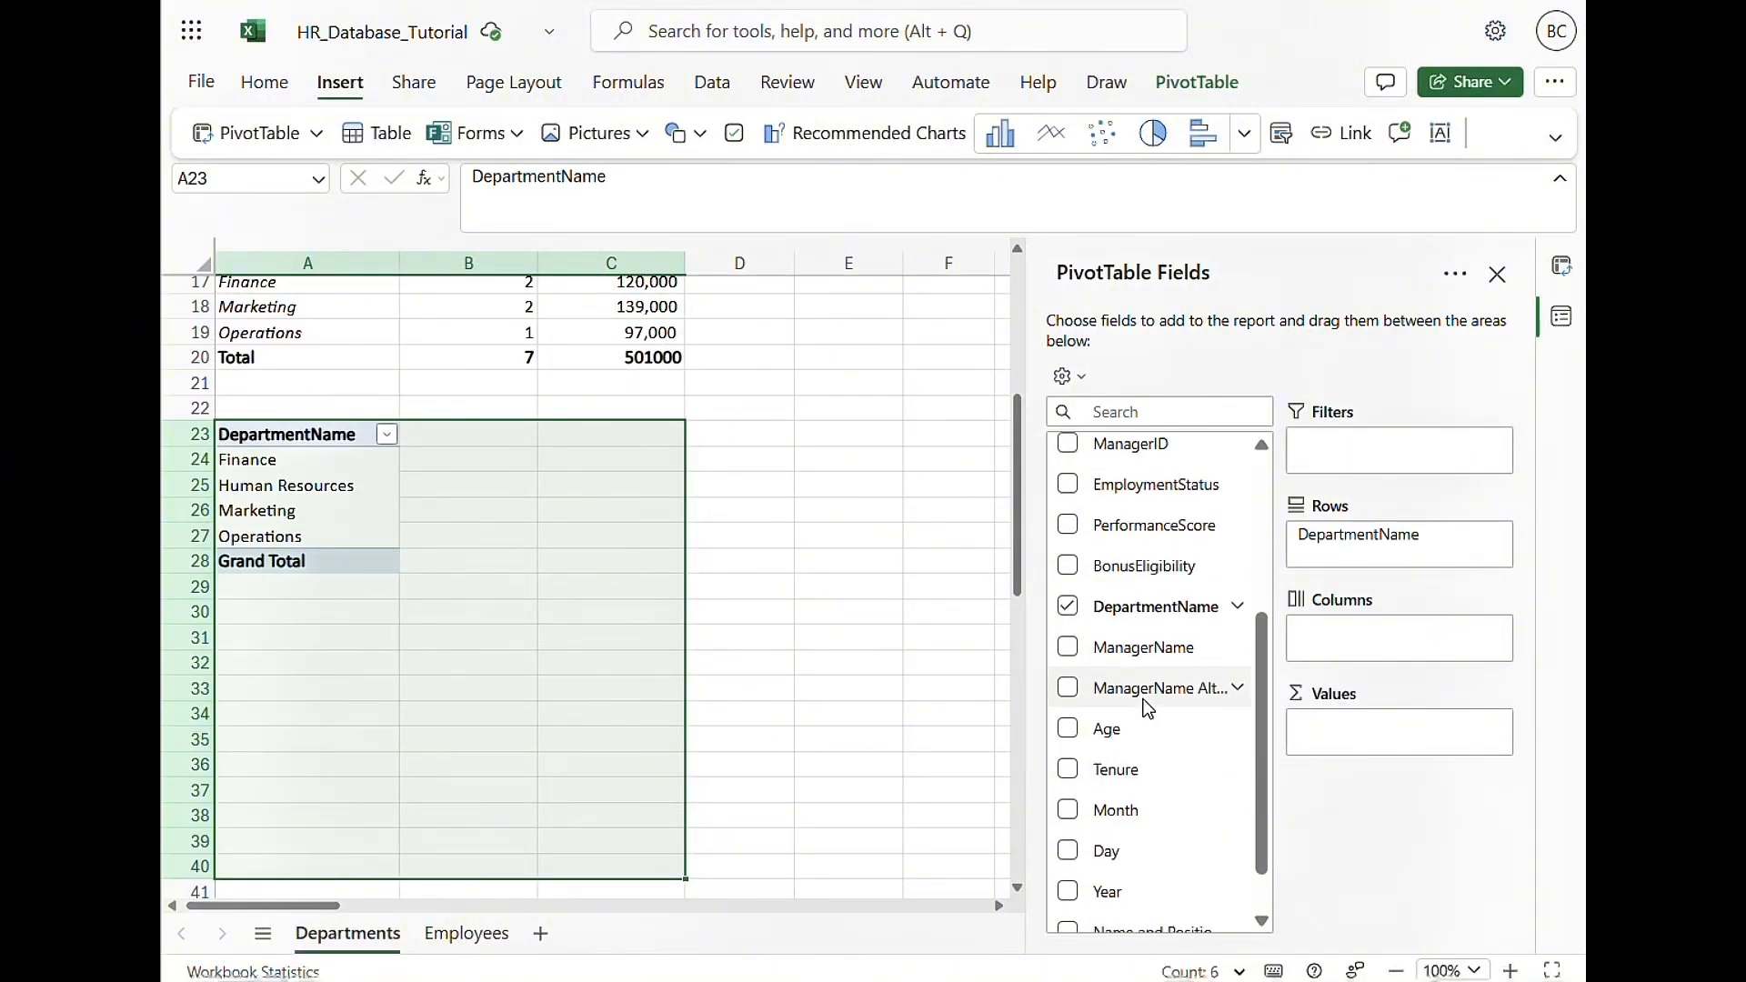
scroll(1142, 523, "up", 4)
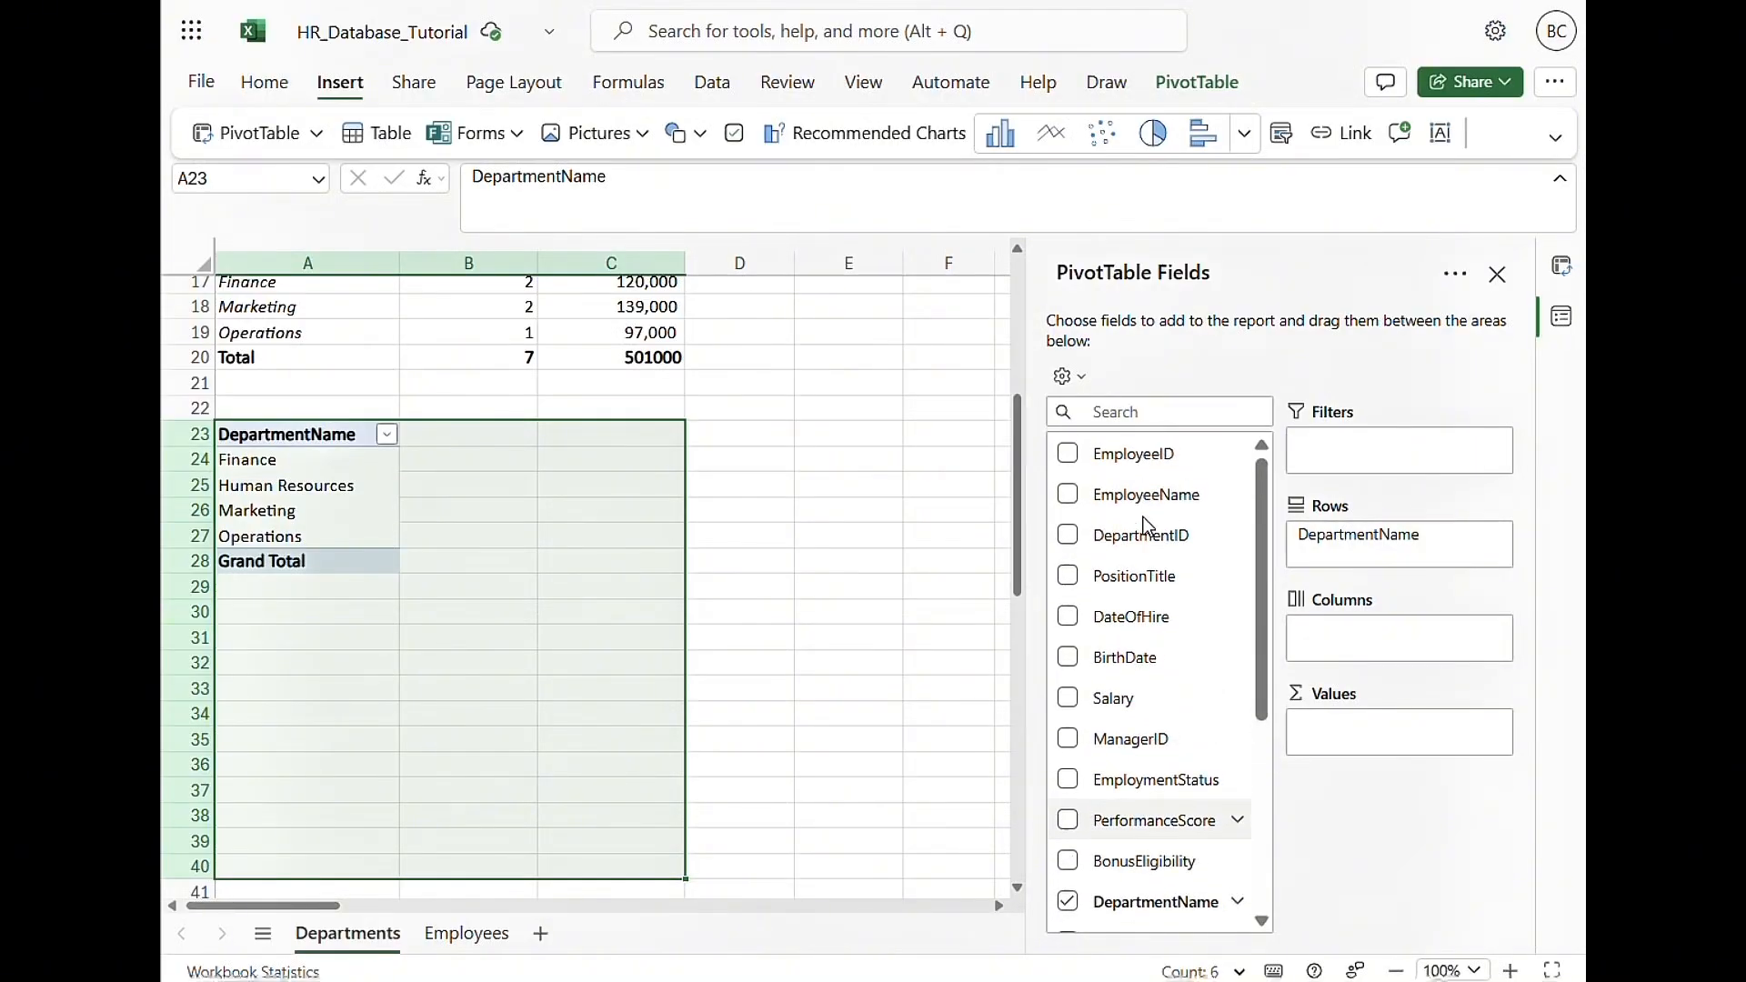
left_click_drag(1132, 454, 1367, 735)
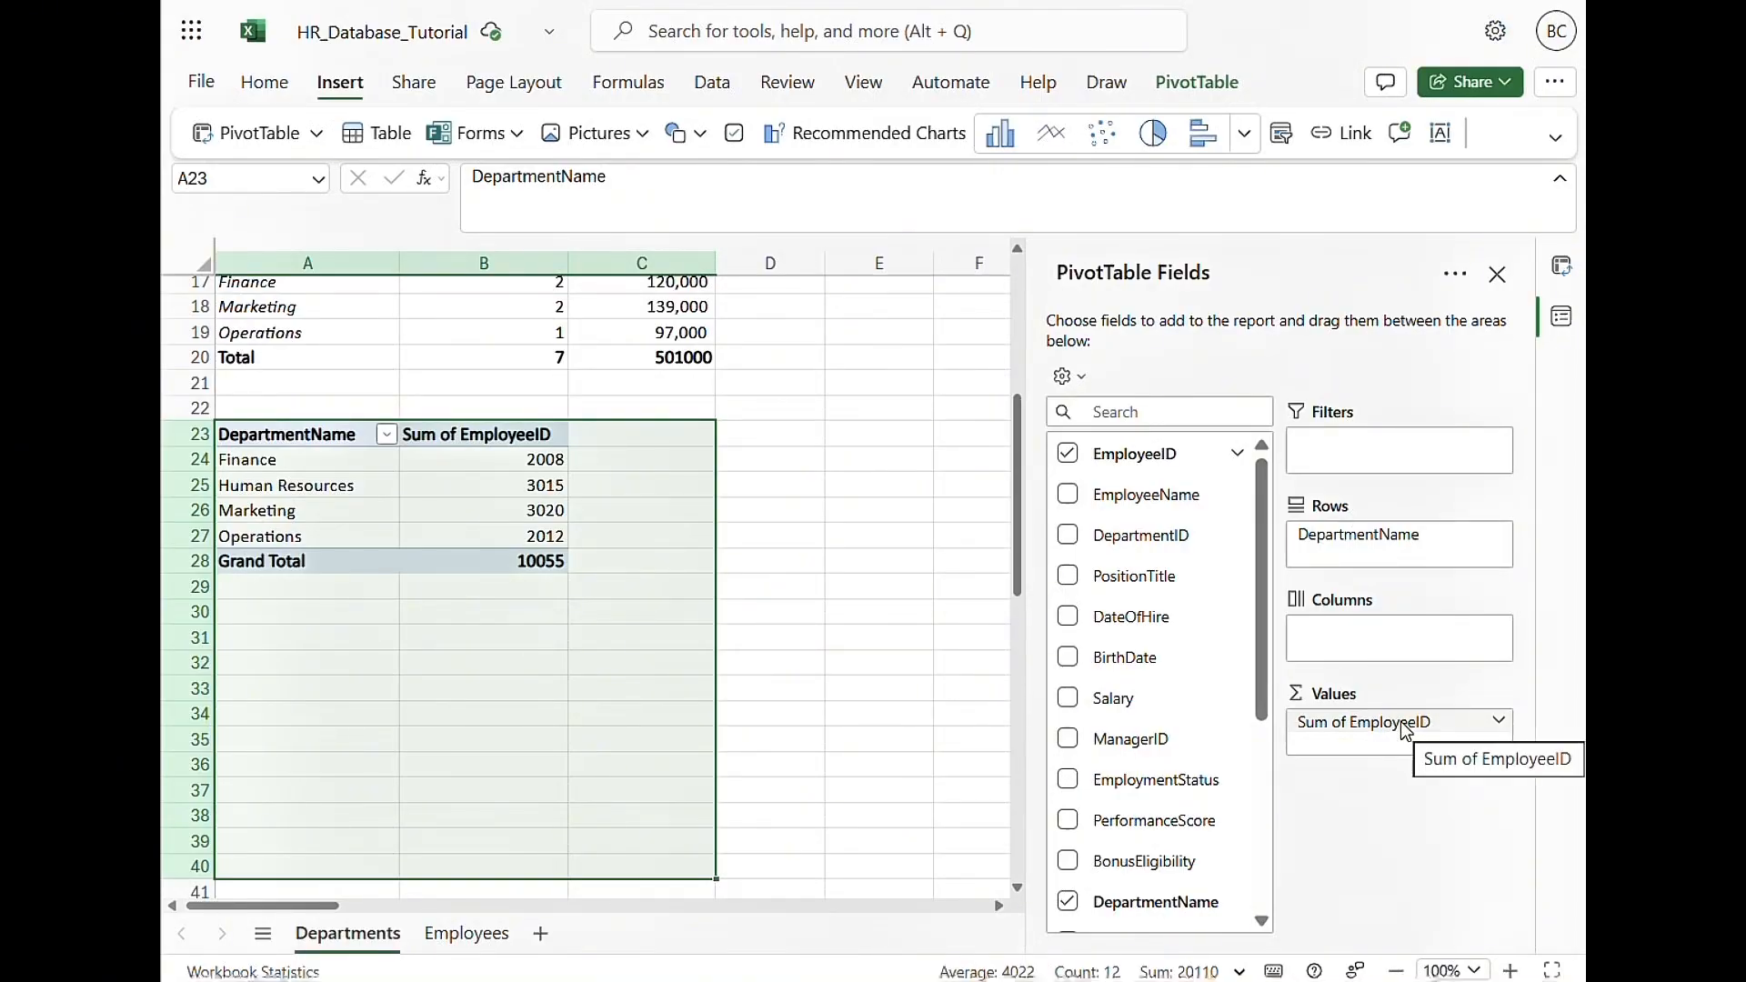
left_click(1500, 725)
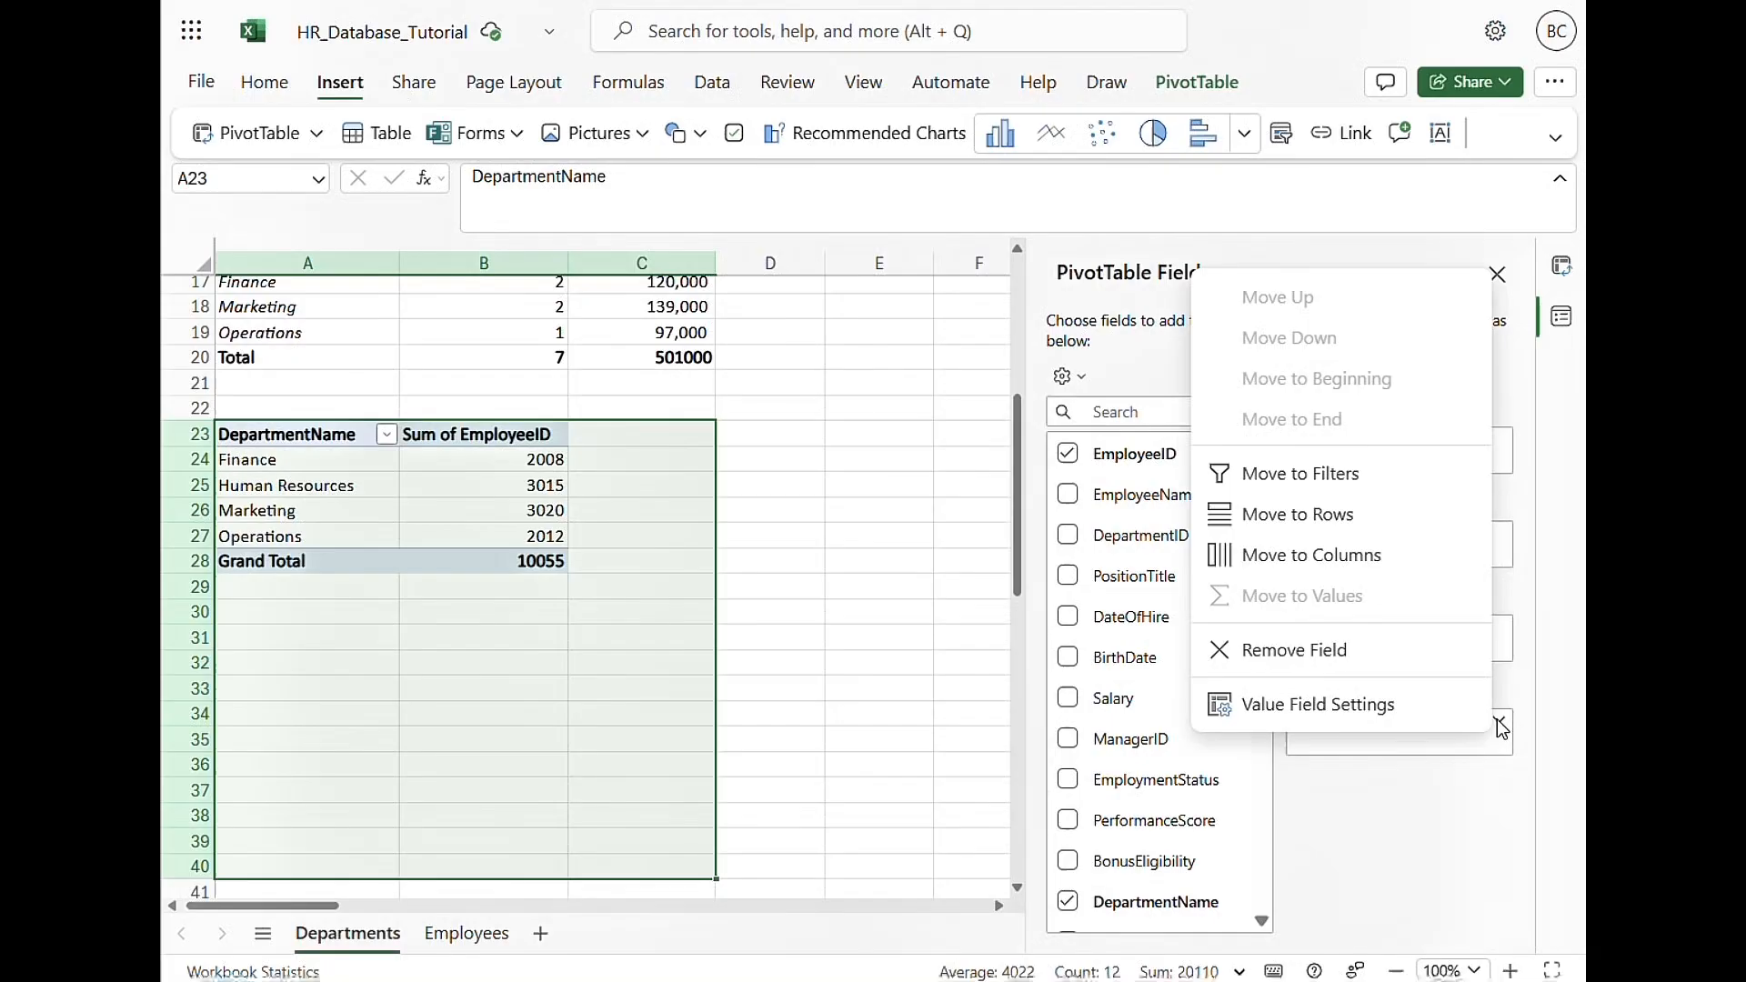
left_click(1411, 716)
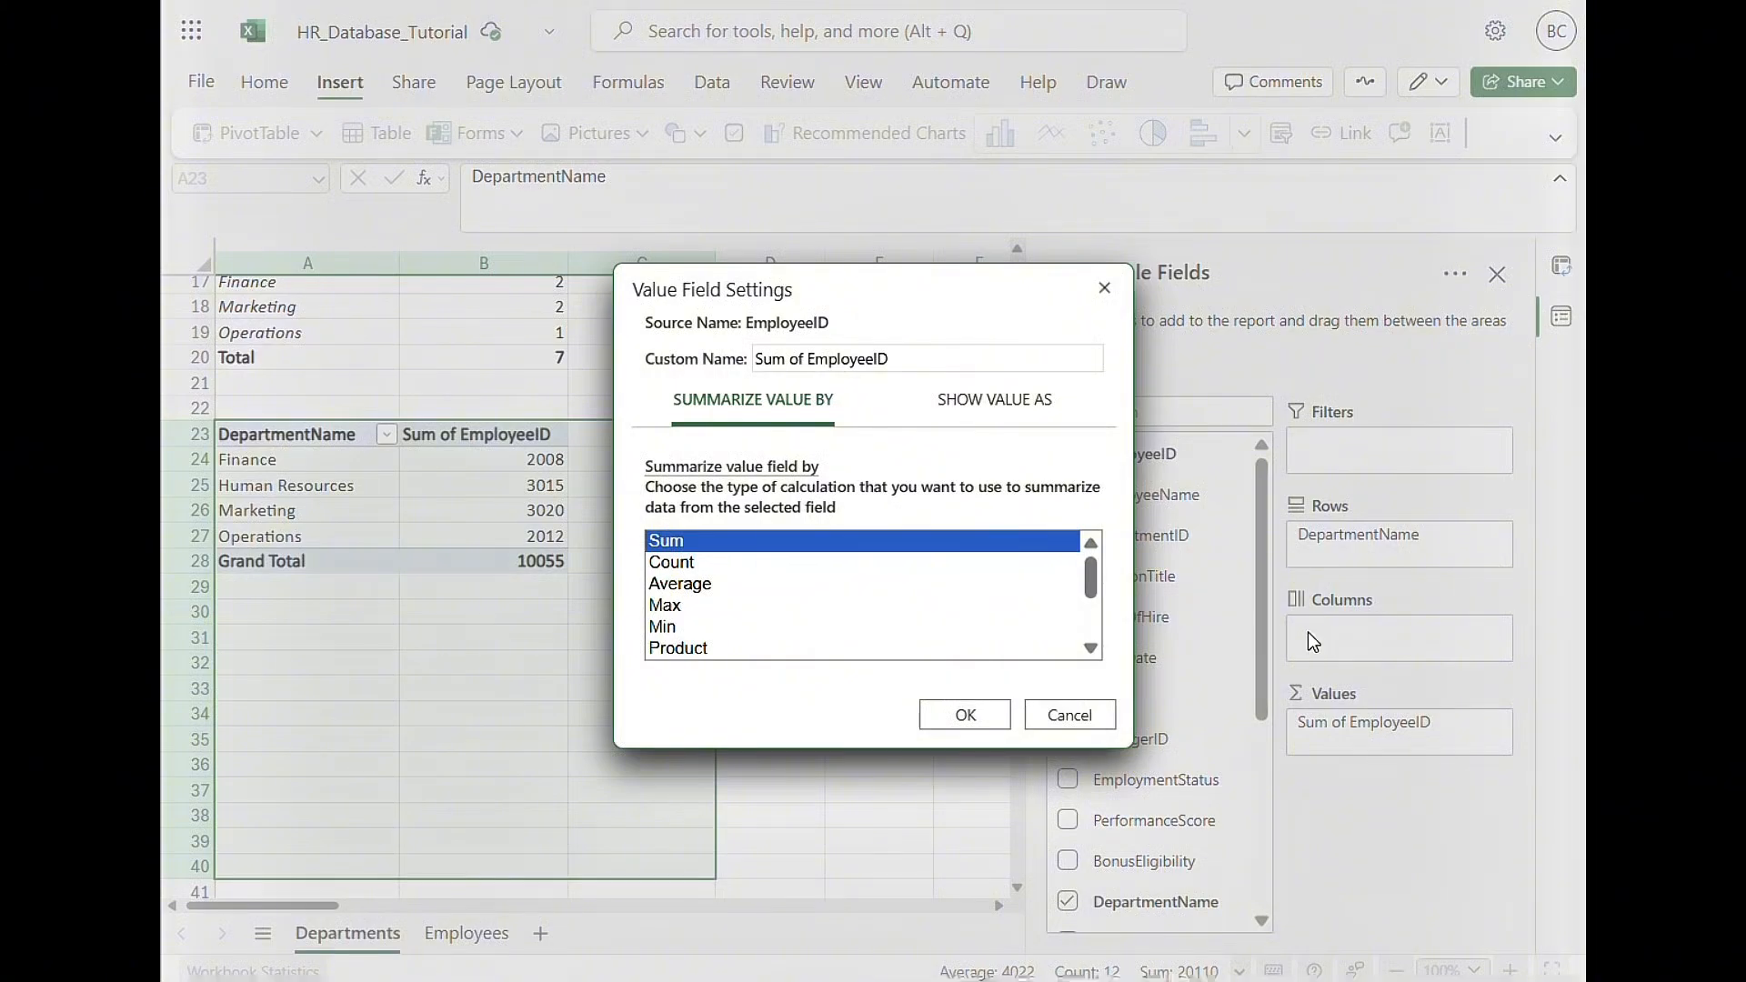
left_click(688, 566)
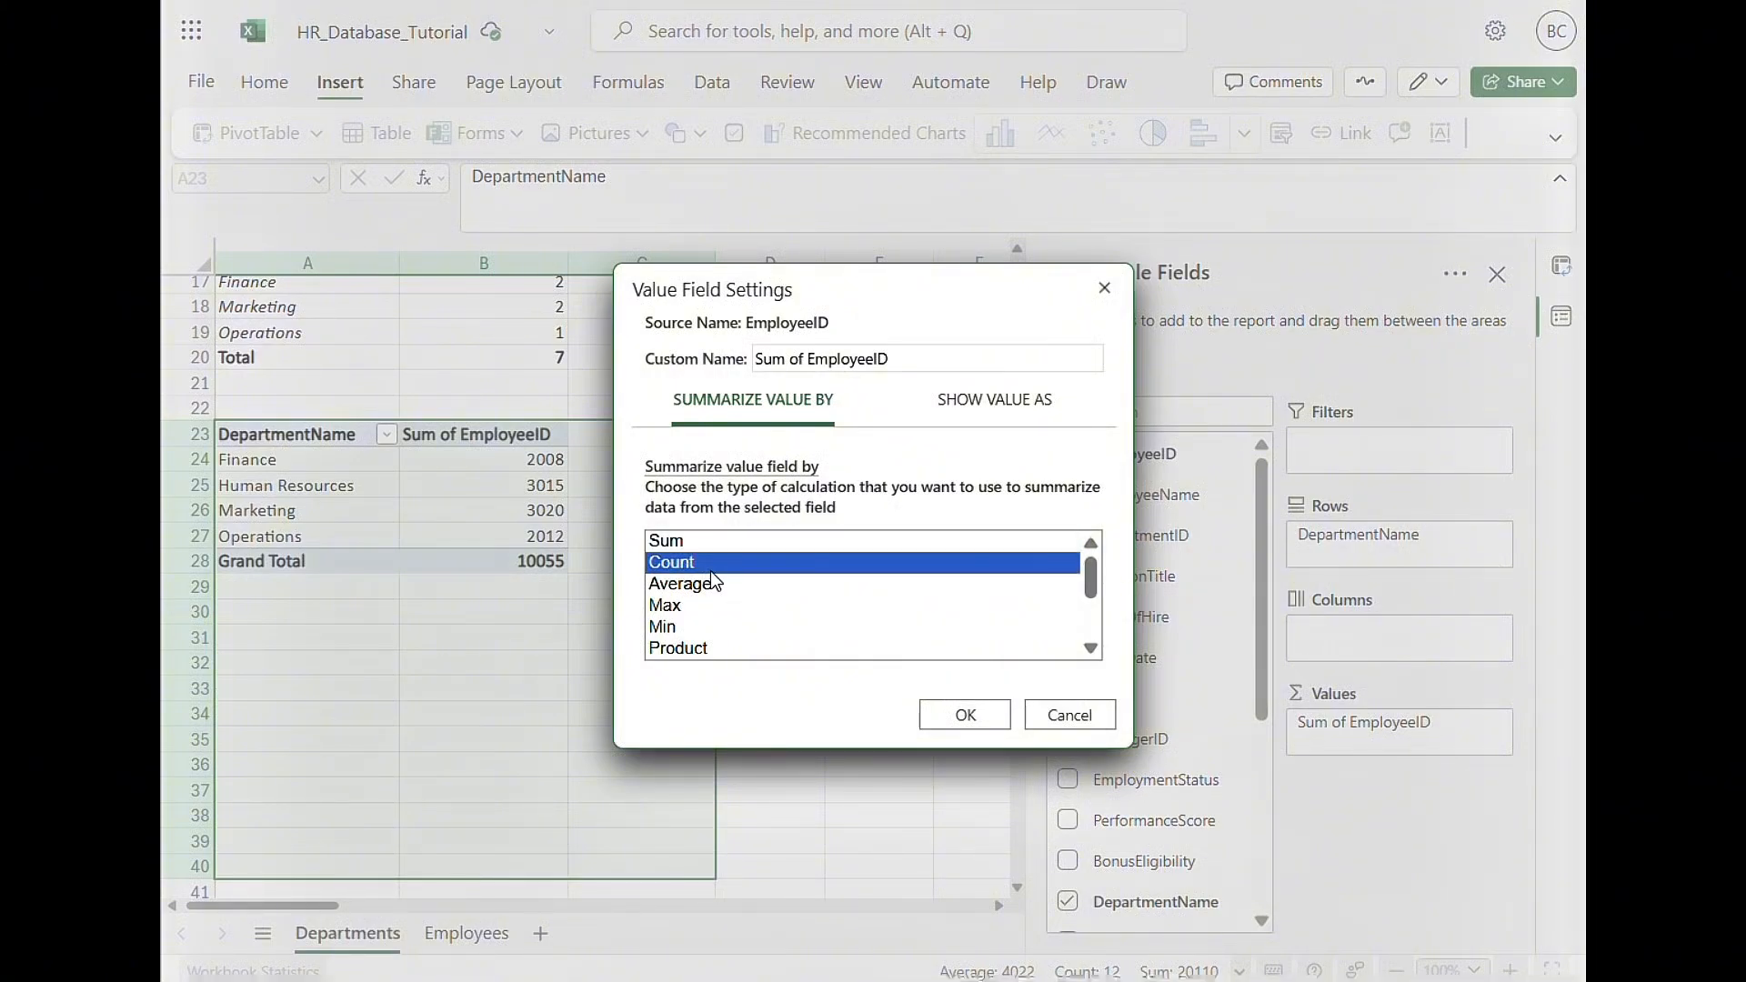
left_click(965, 716)
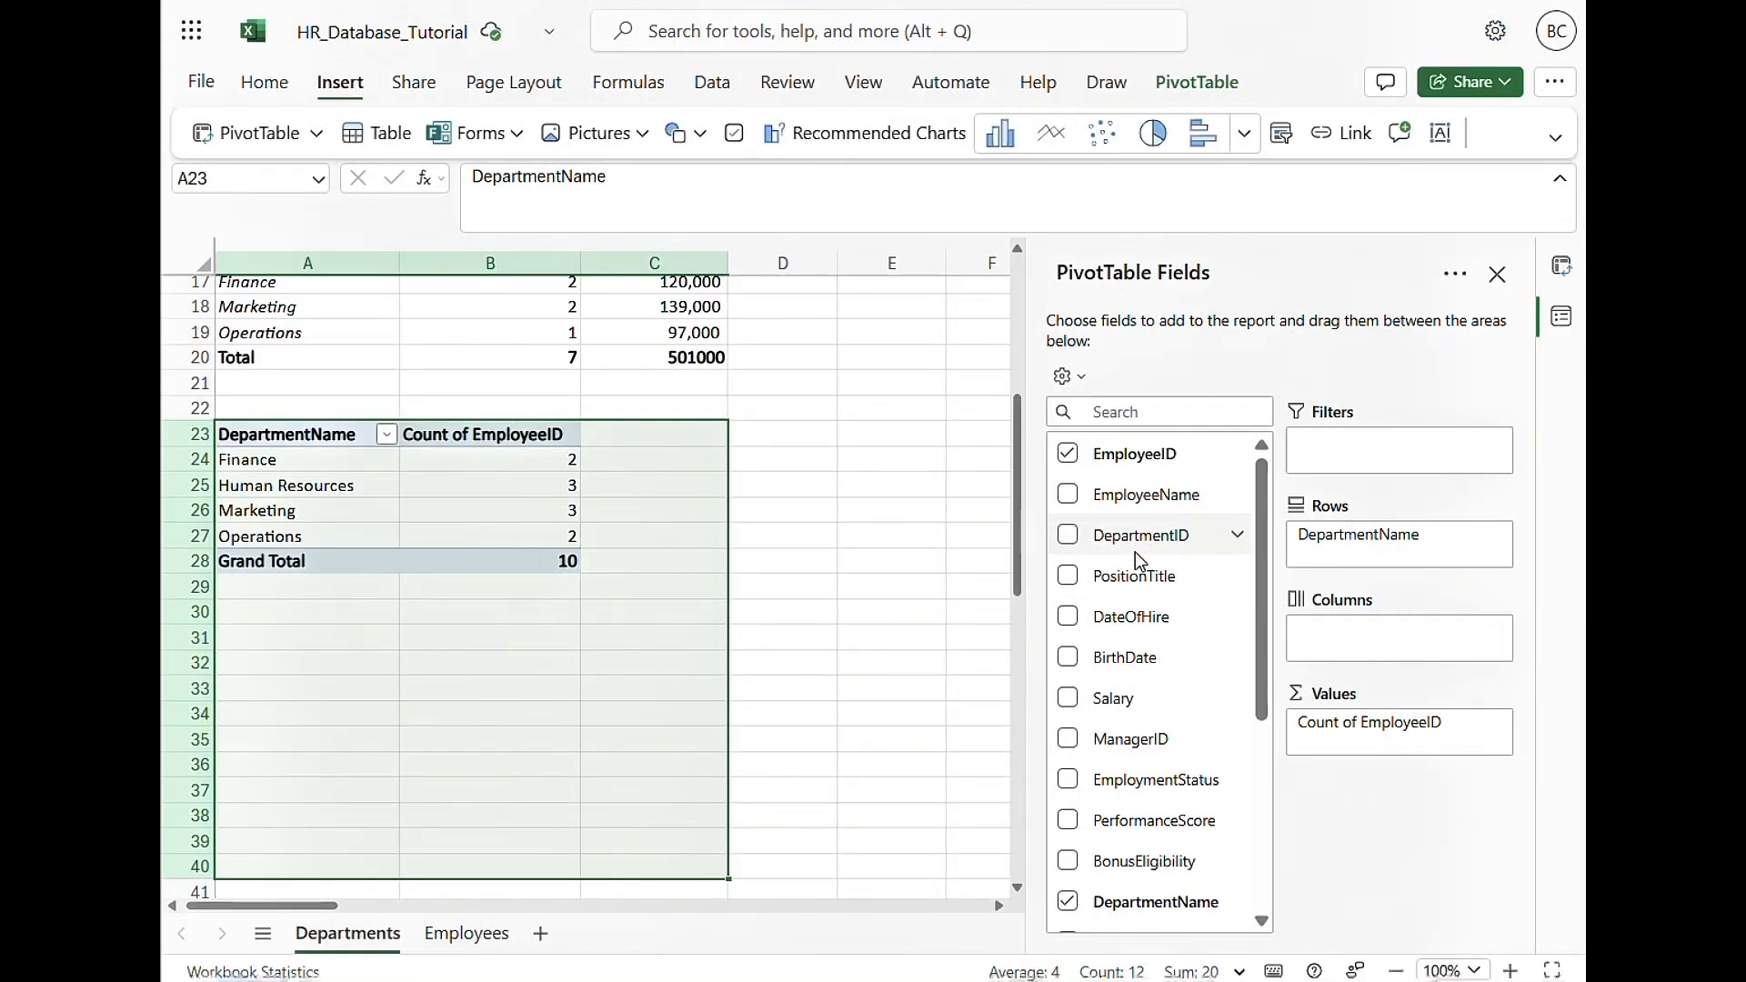
Add the Salary and PerformanceScore fields to the PivotTable values
scroll(1145, 716, "down", 1)
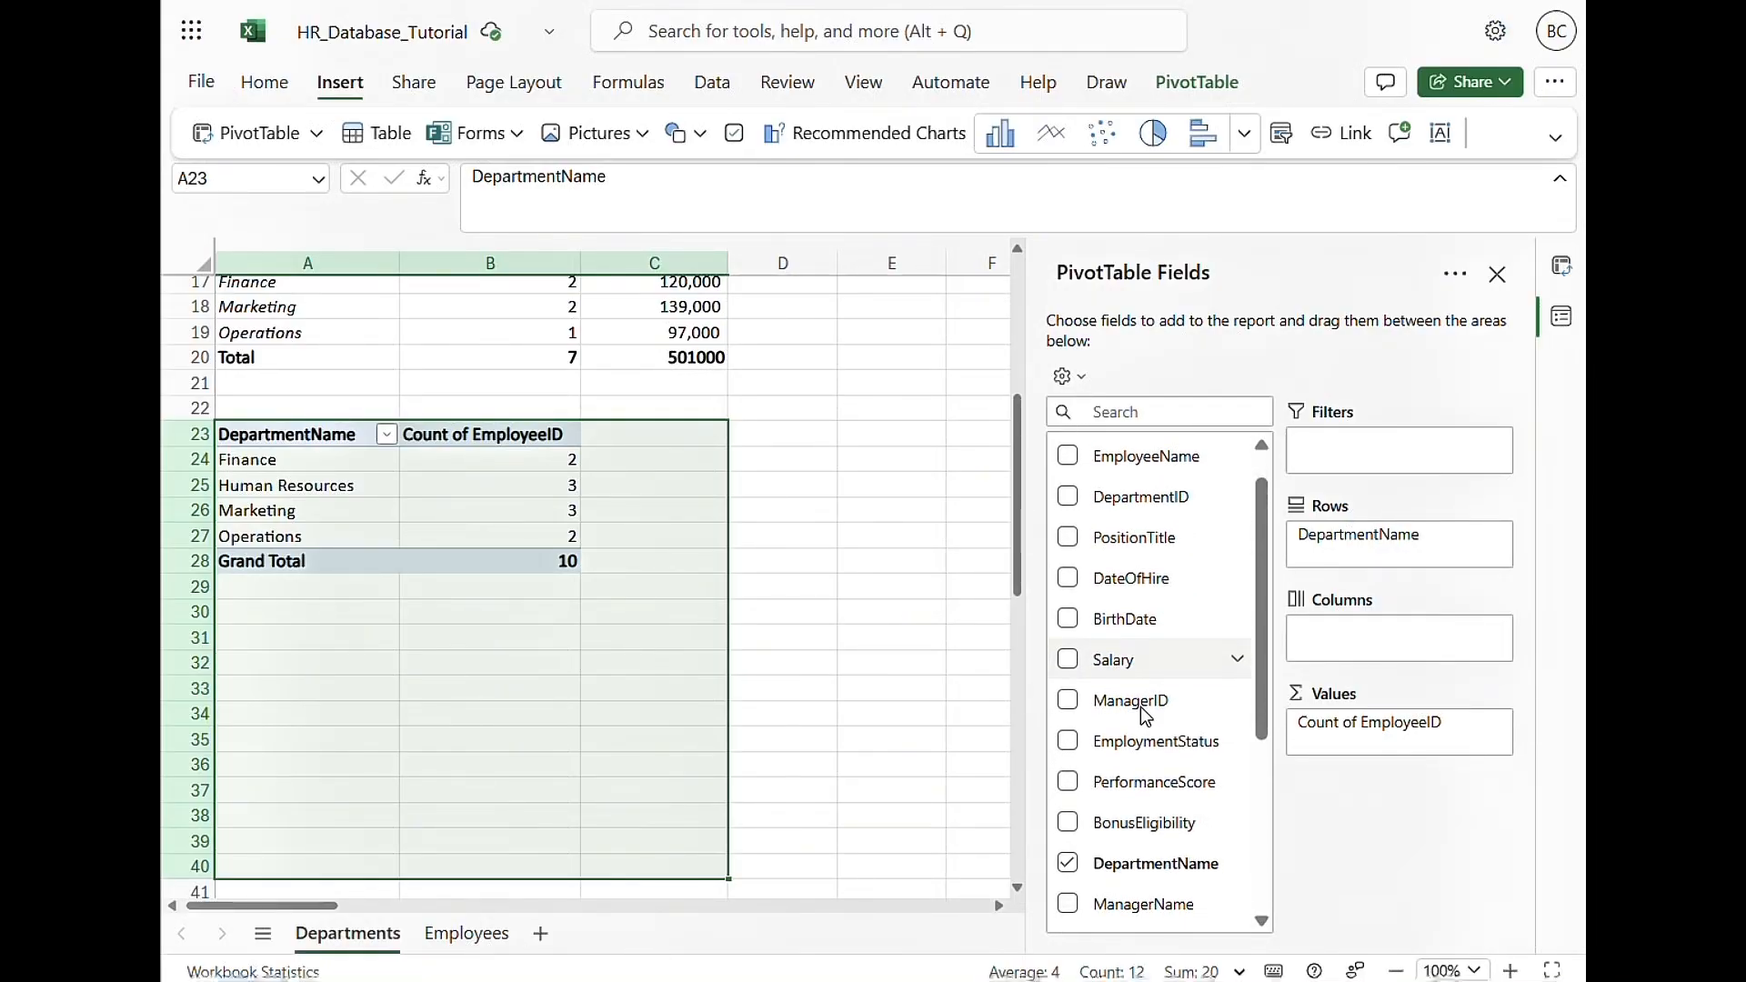
left_click_drag(1134, 671, 1358, 744)
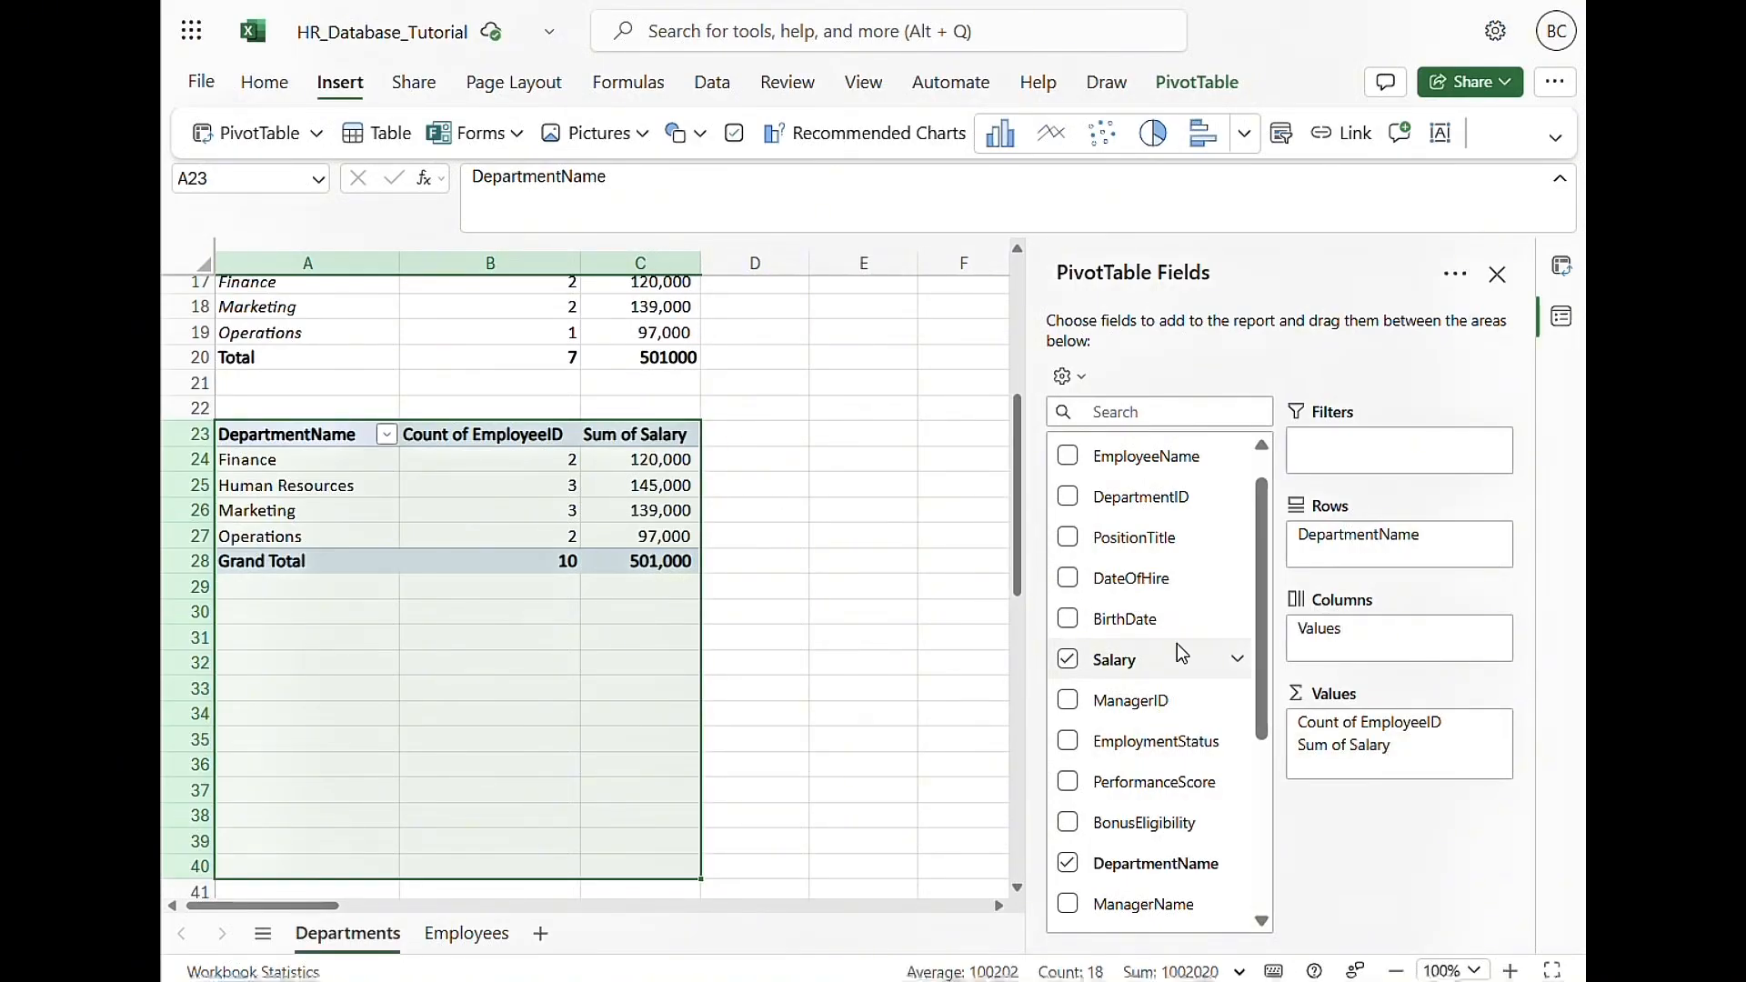
scroll(1177, 642, "down", 3)
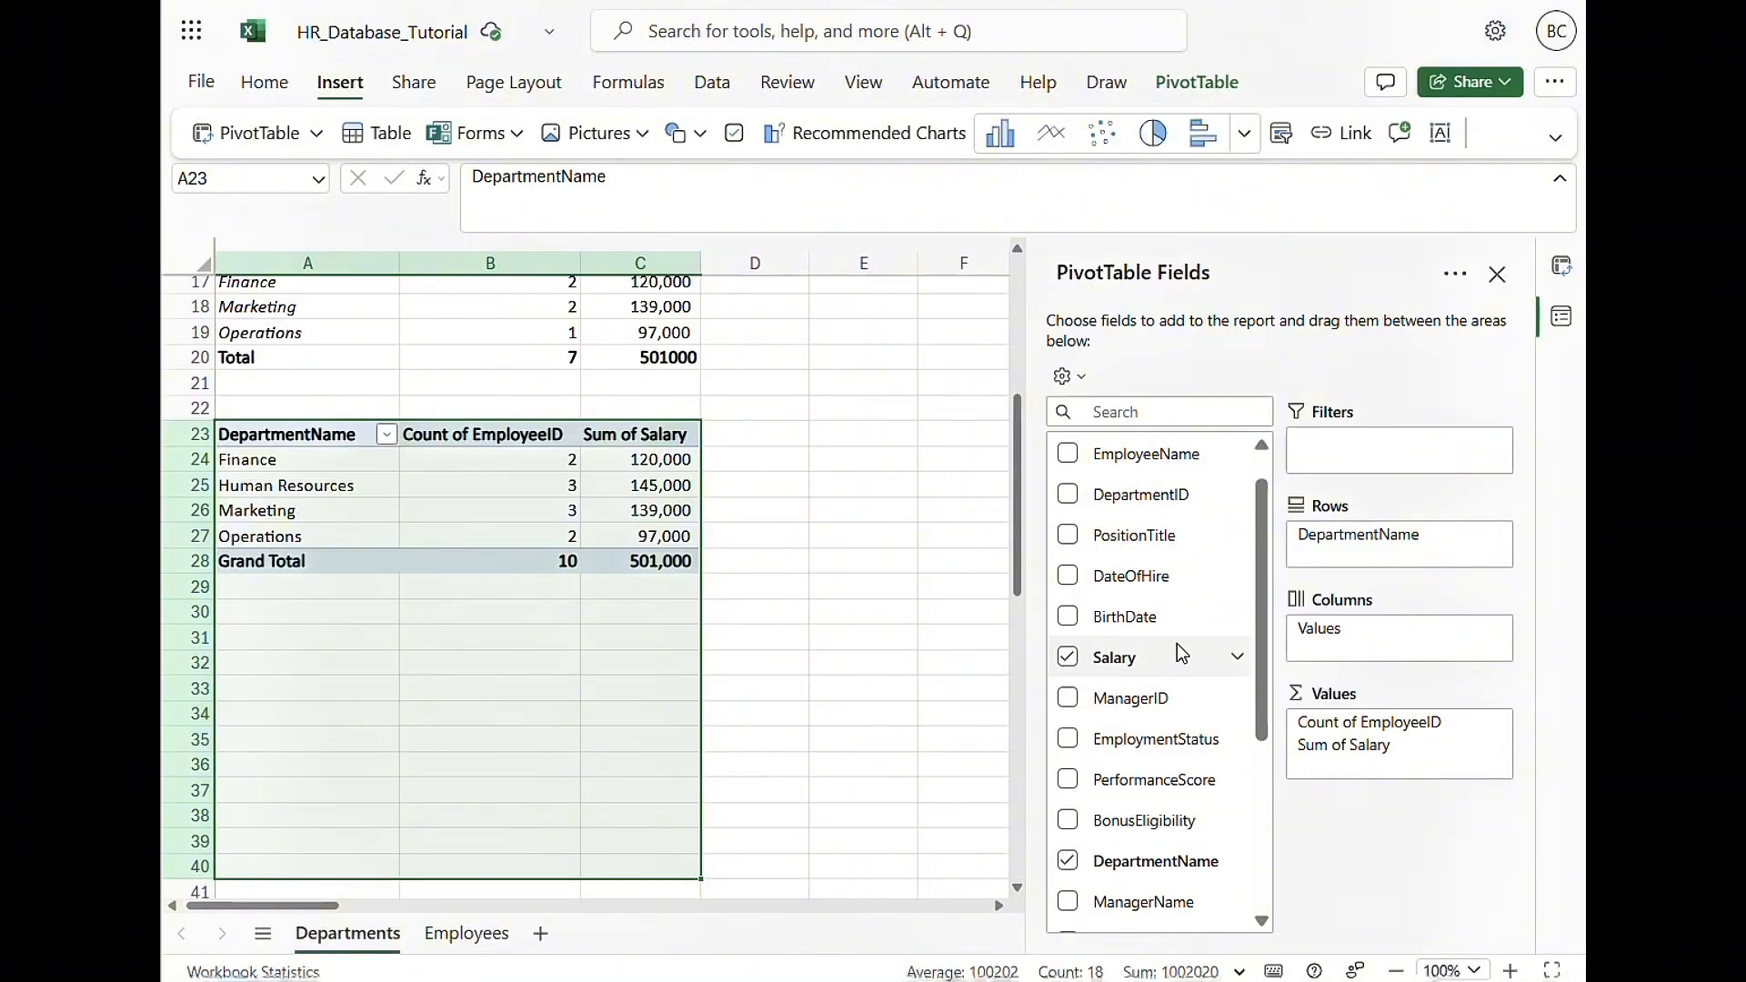
left_click_drag(1150, 666, 1359, 757)
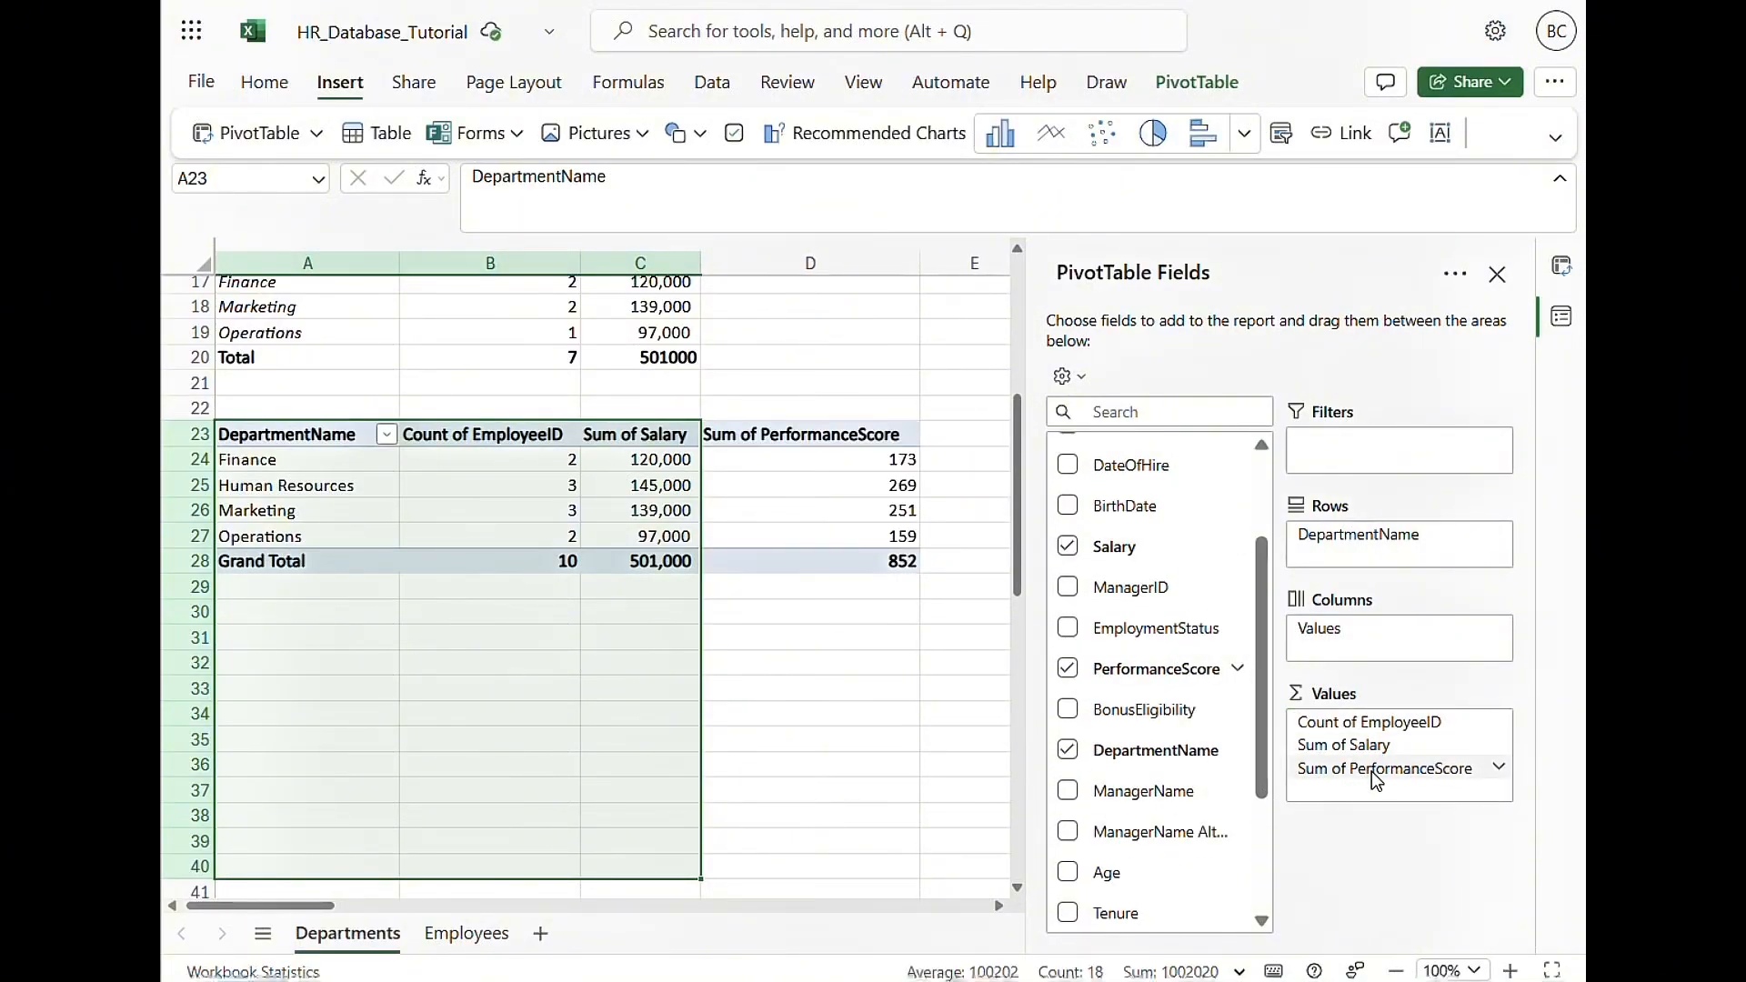
Summarize the PerformanceScore value field by Average and close the PivotTable field list
left_click(1497, 768)
left_click(1340, 742)
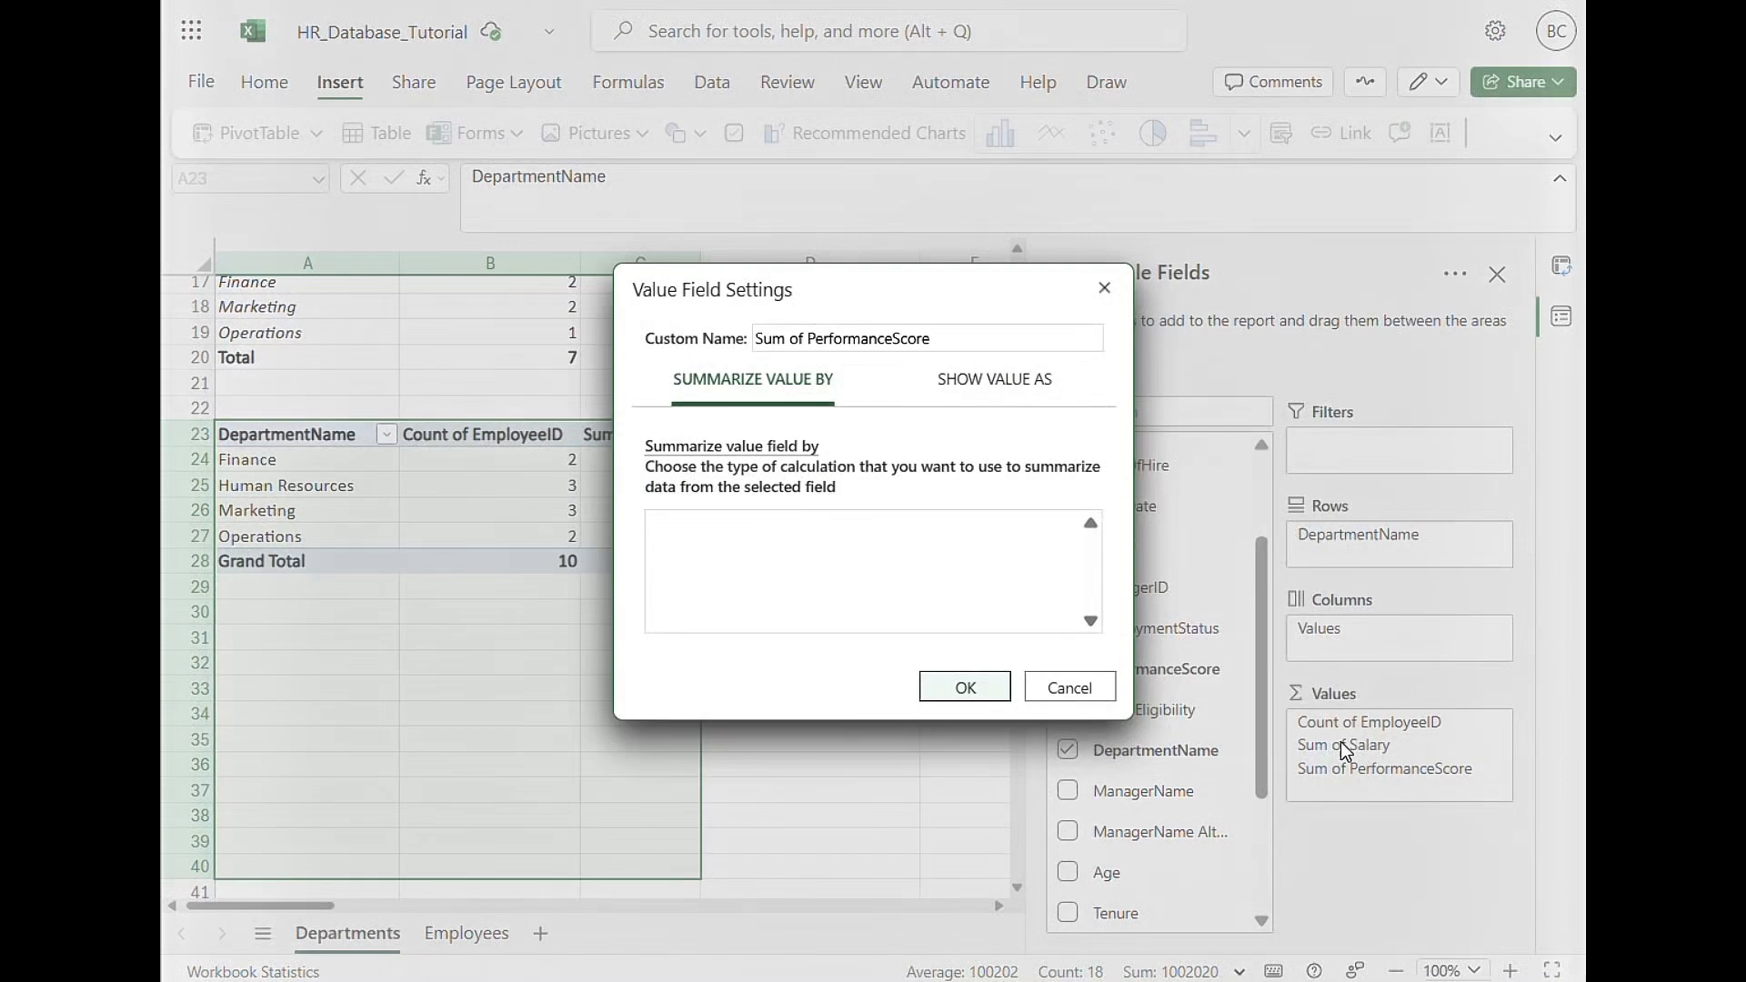
left_click(698, 585)
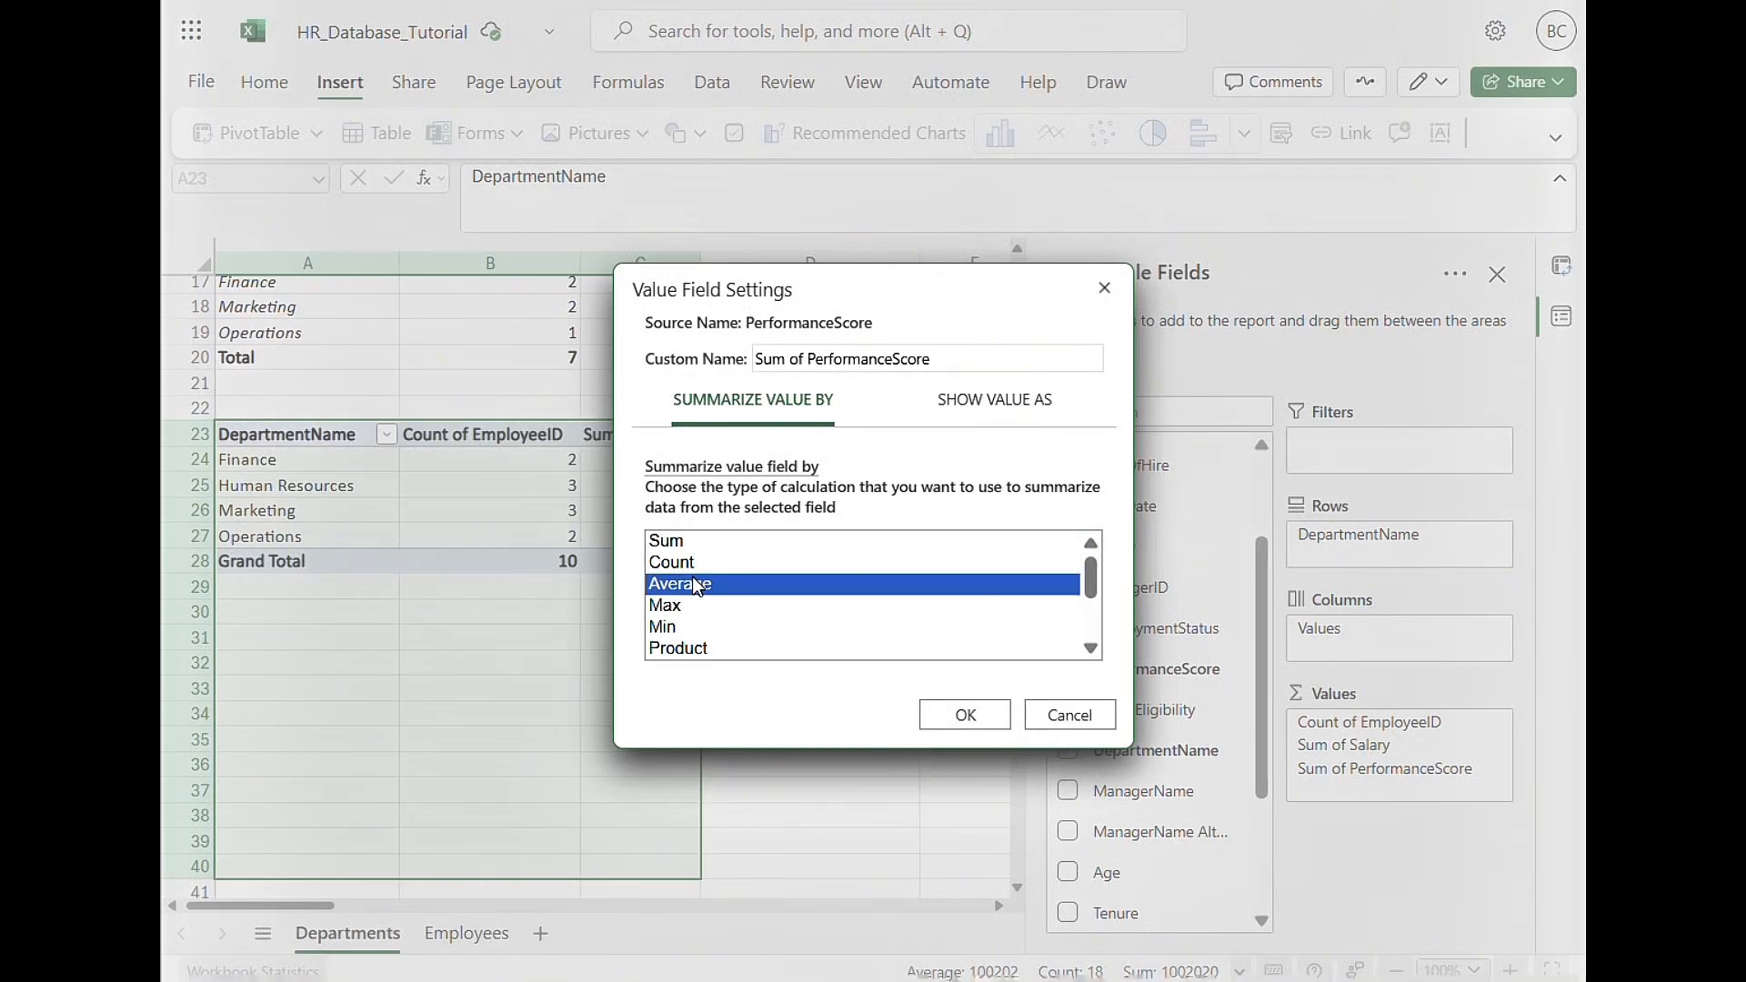
left_click(962, 716)
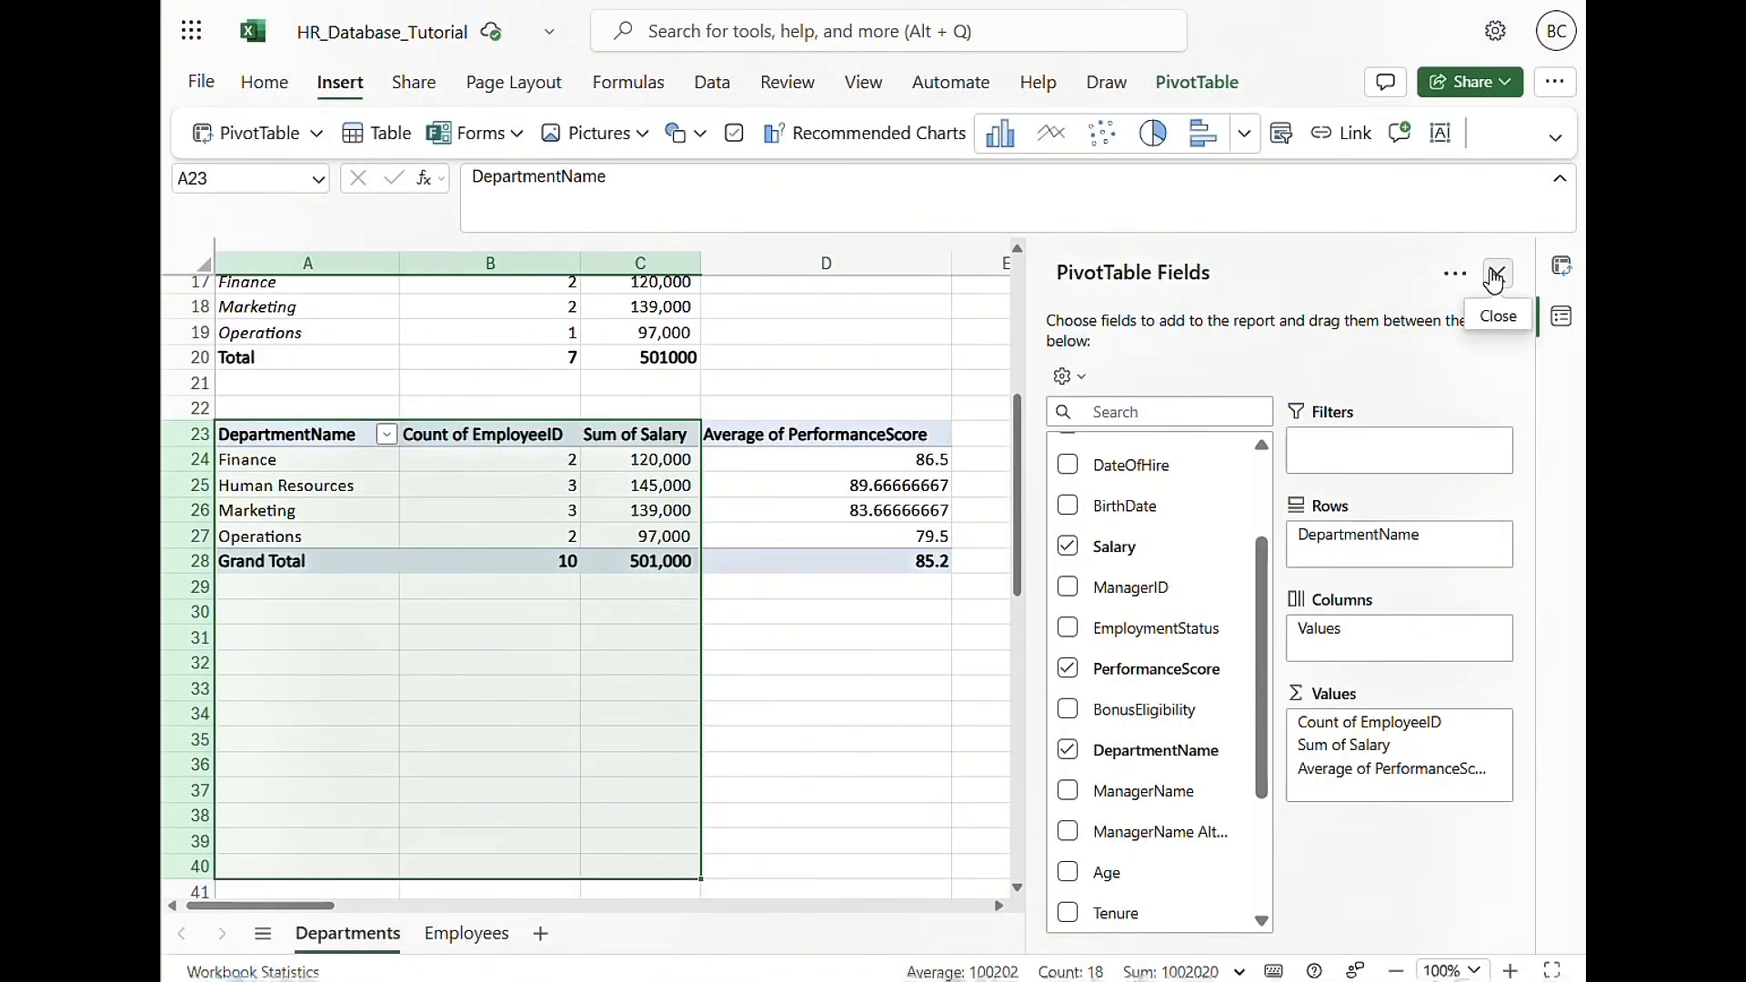
left_click(1494, 275)
Examine the PivotTable's grand totals for employee count, salary and performance score, and its department row labels
left_click(714, 520)
left_click(544, 564)
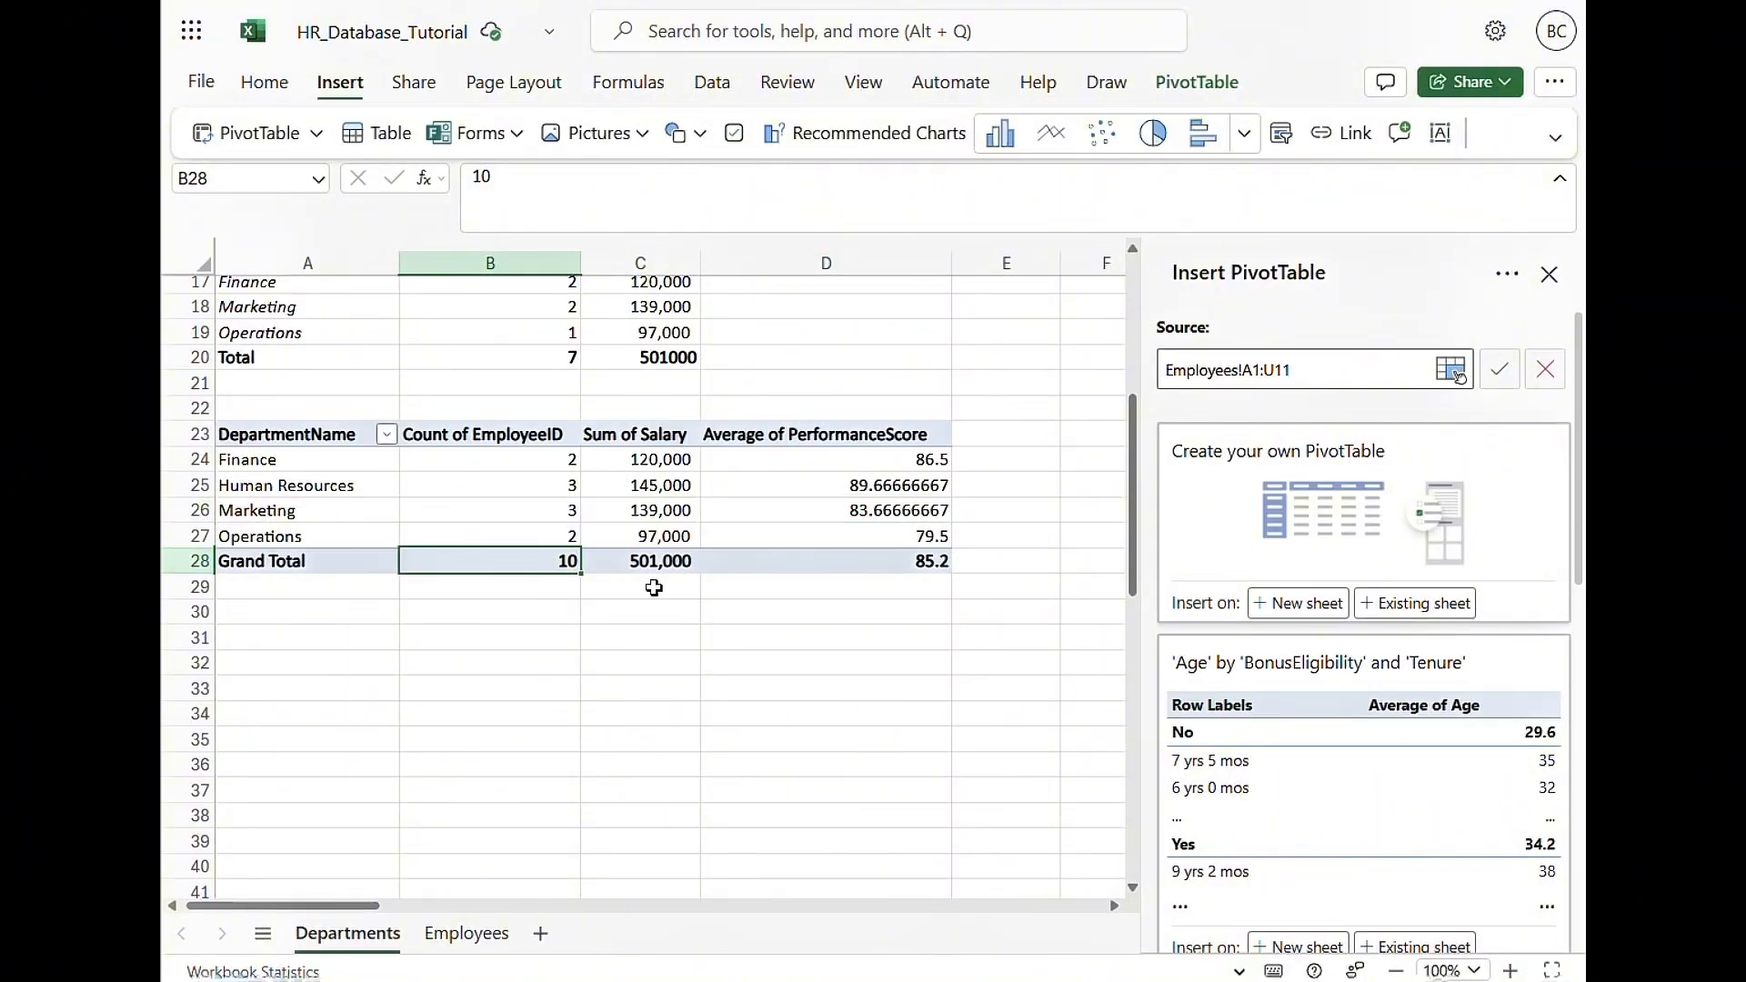
left_click(351, 593)
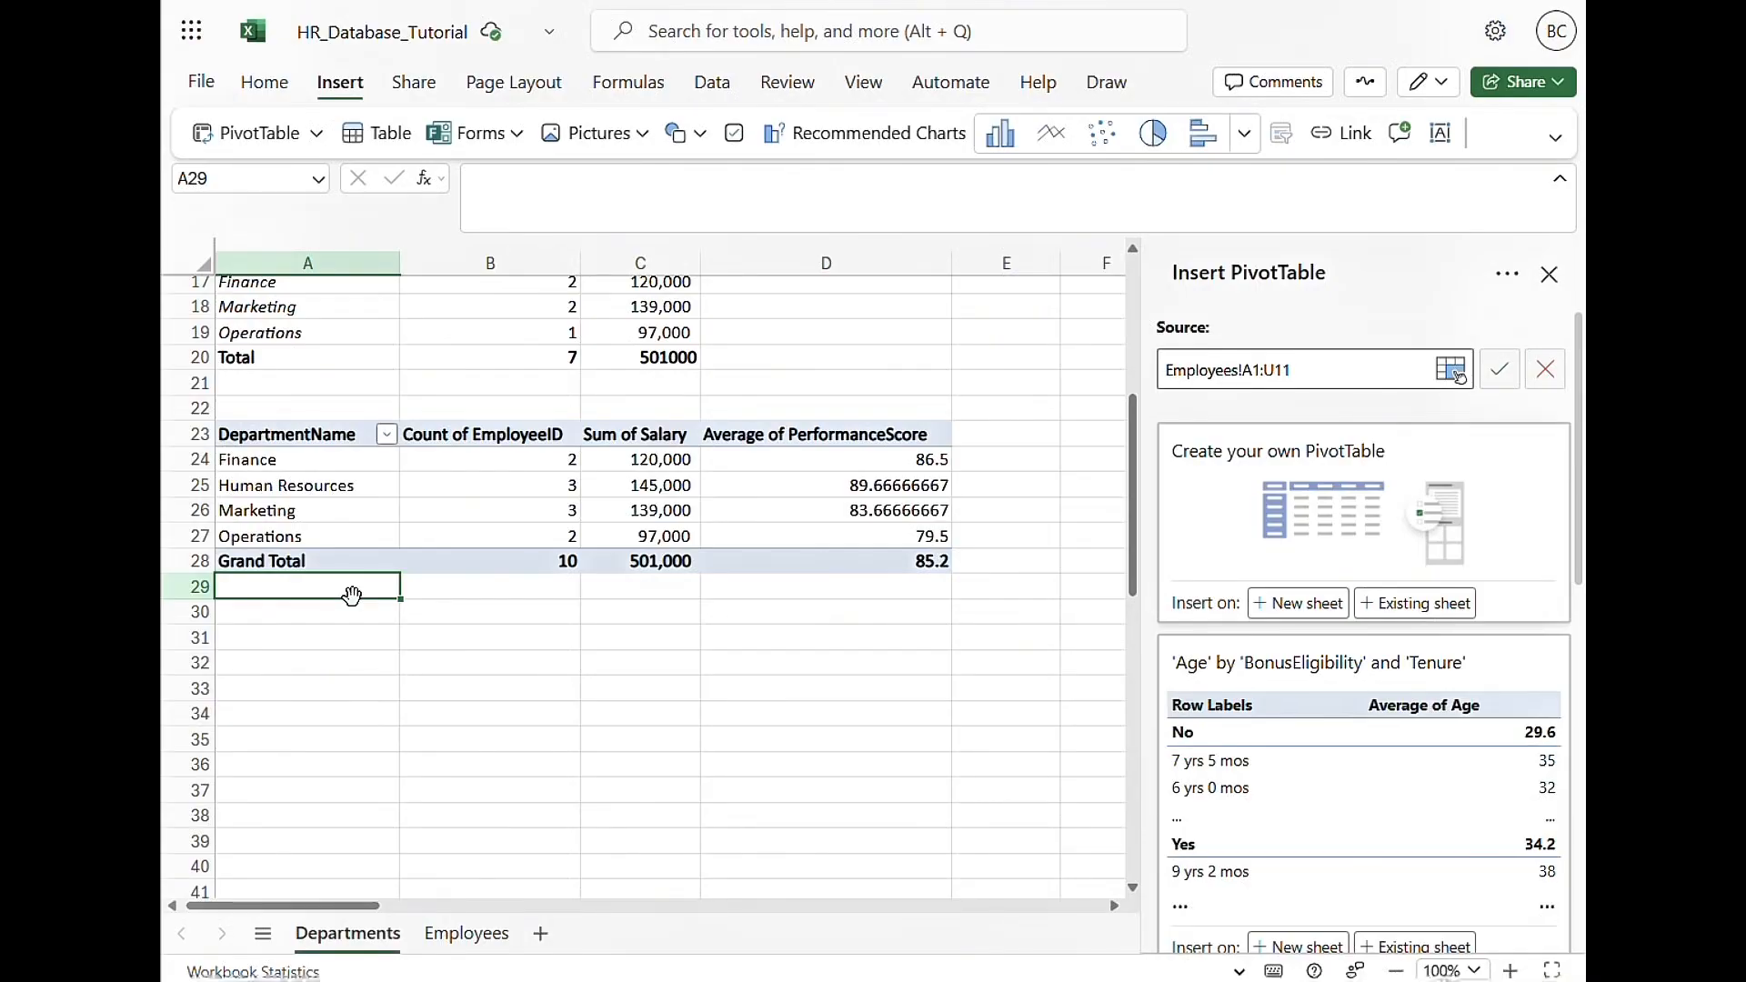
left_click(460, 534)
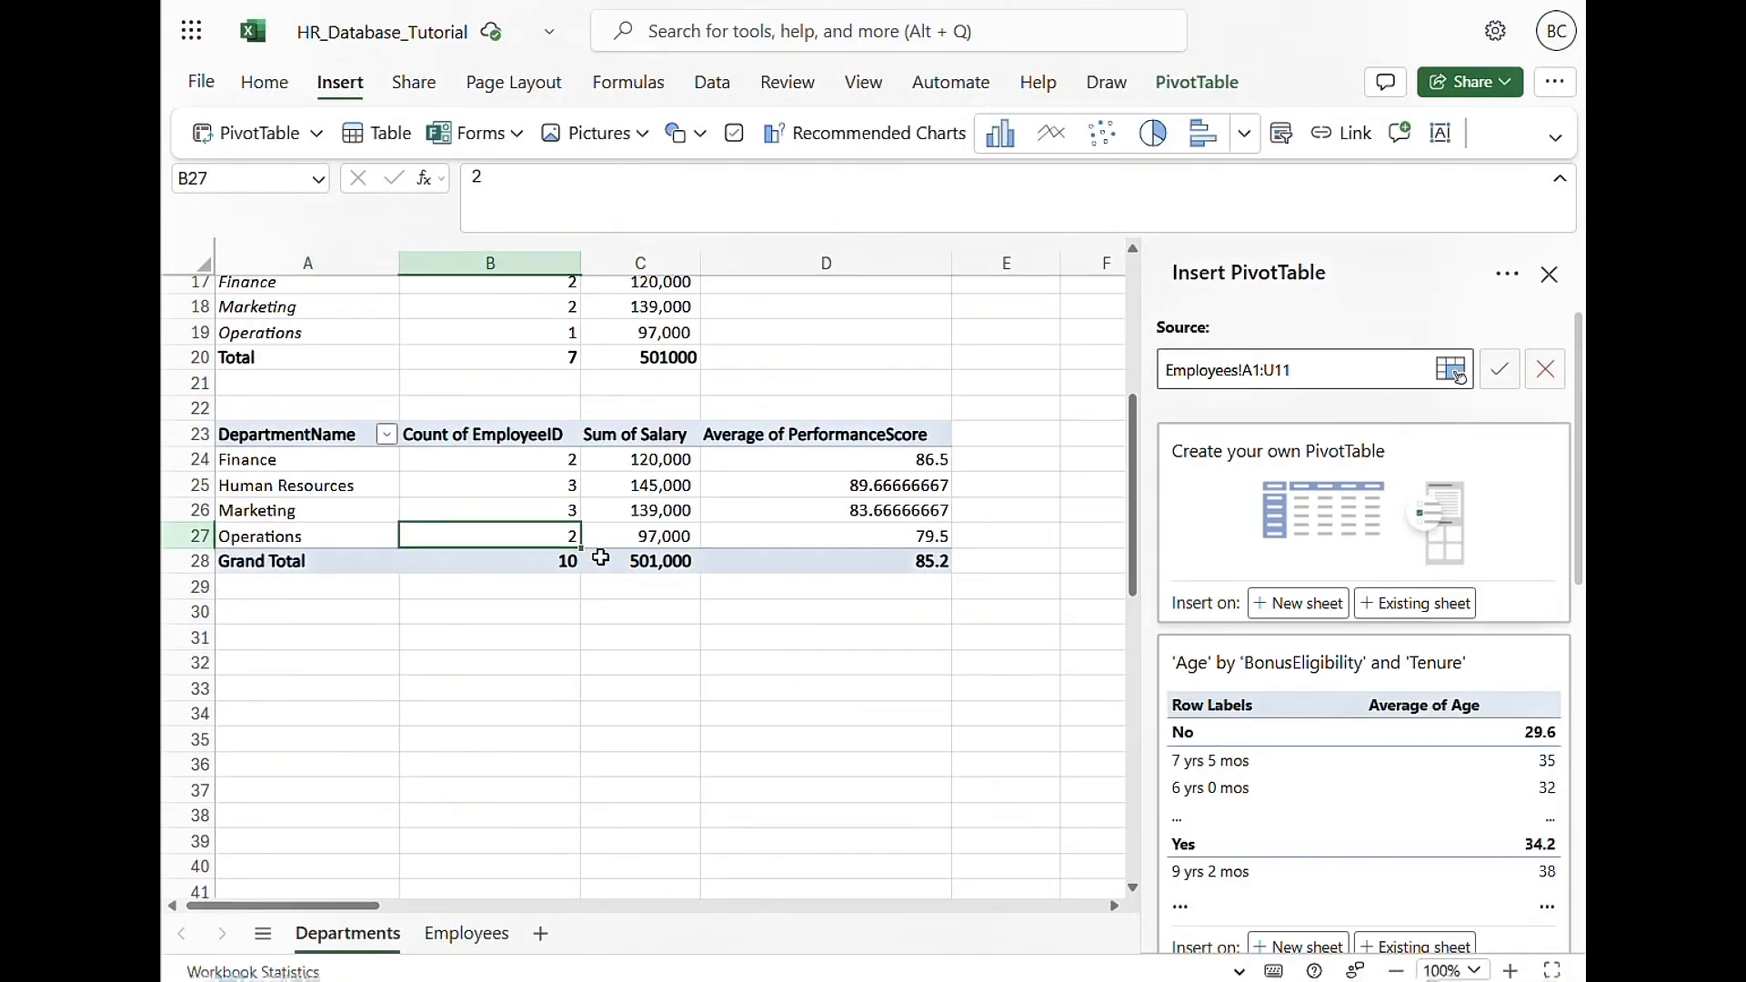
left_click(660, 562)
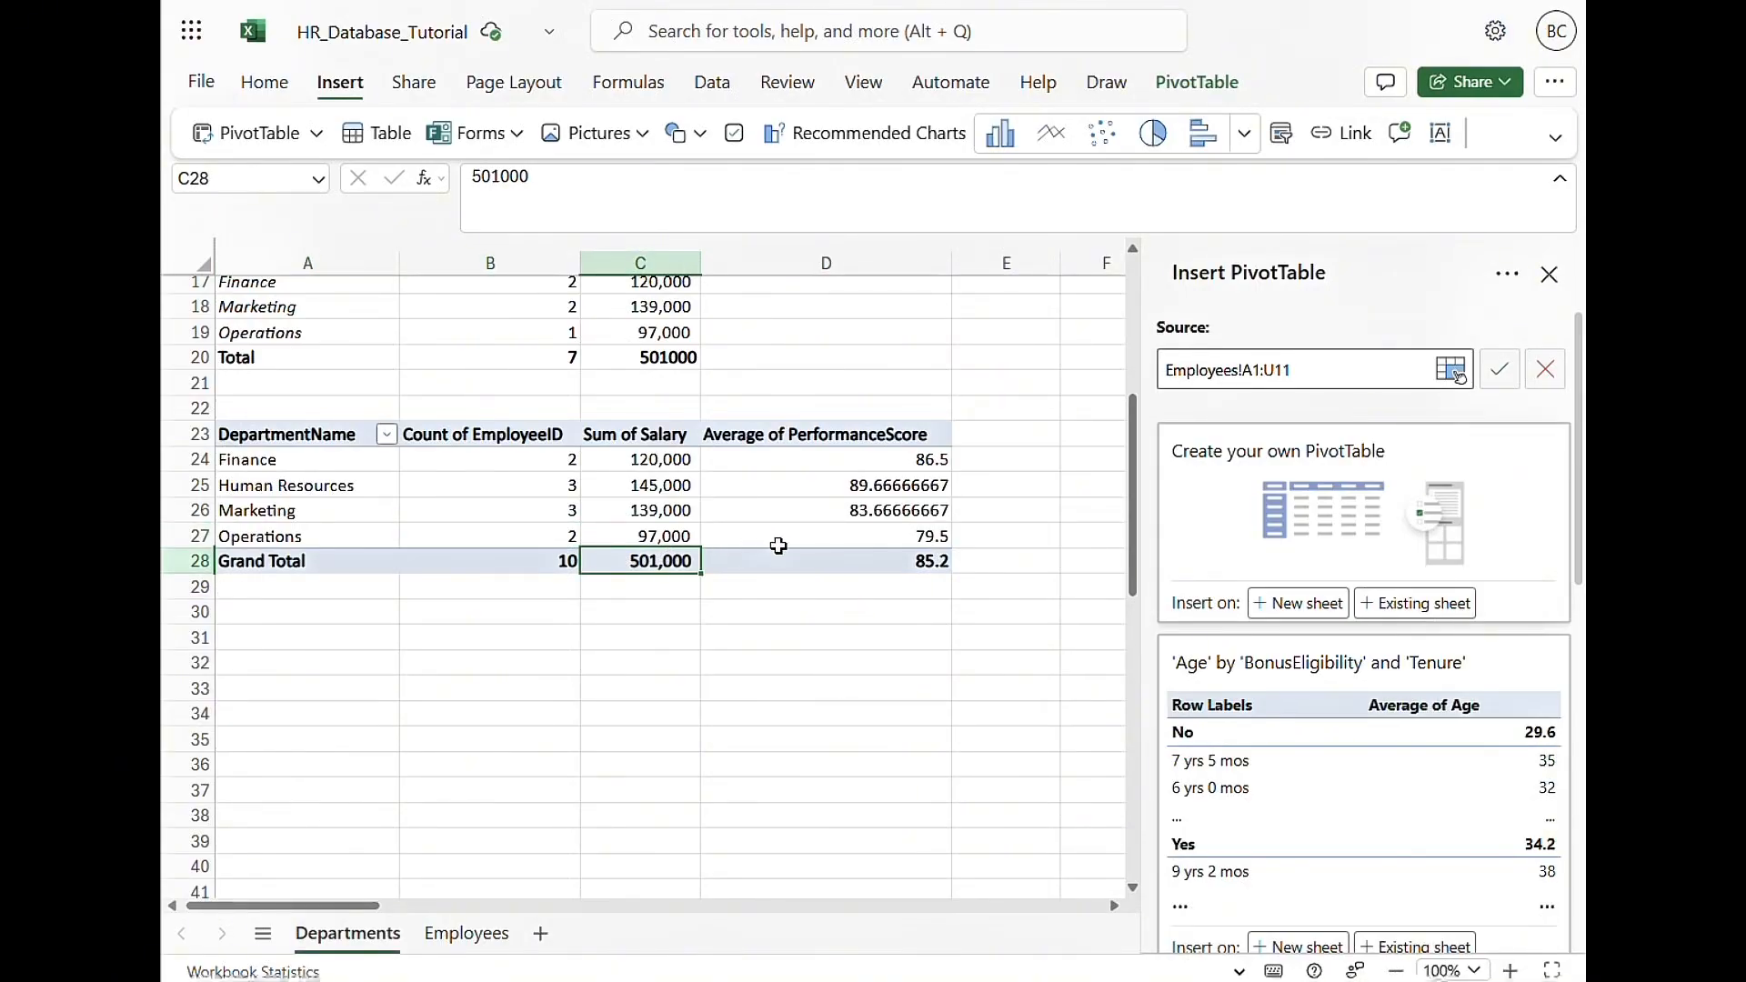
left_click(791, 565)
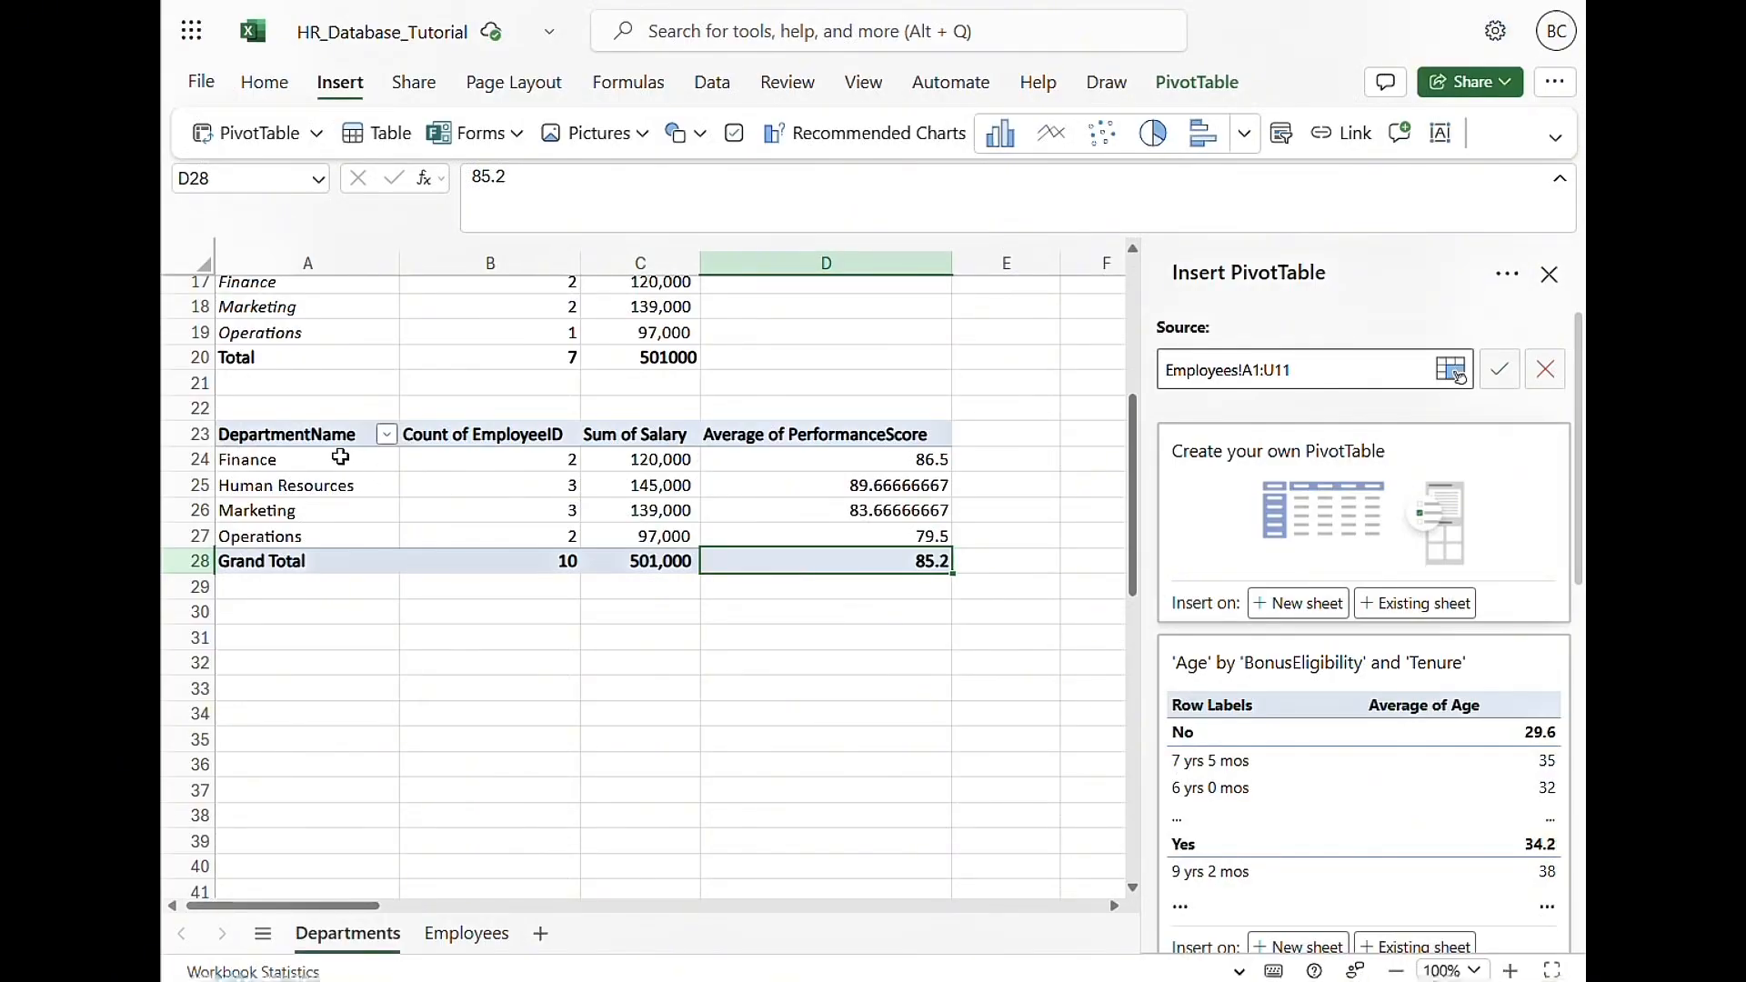
left_click(340, 457)
left_click(340, 482)
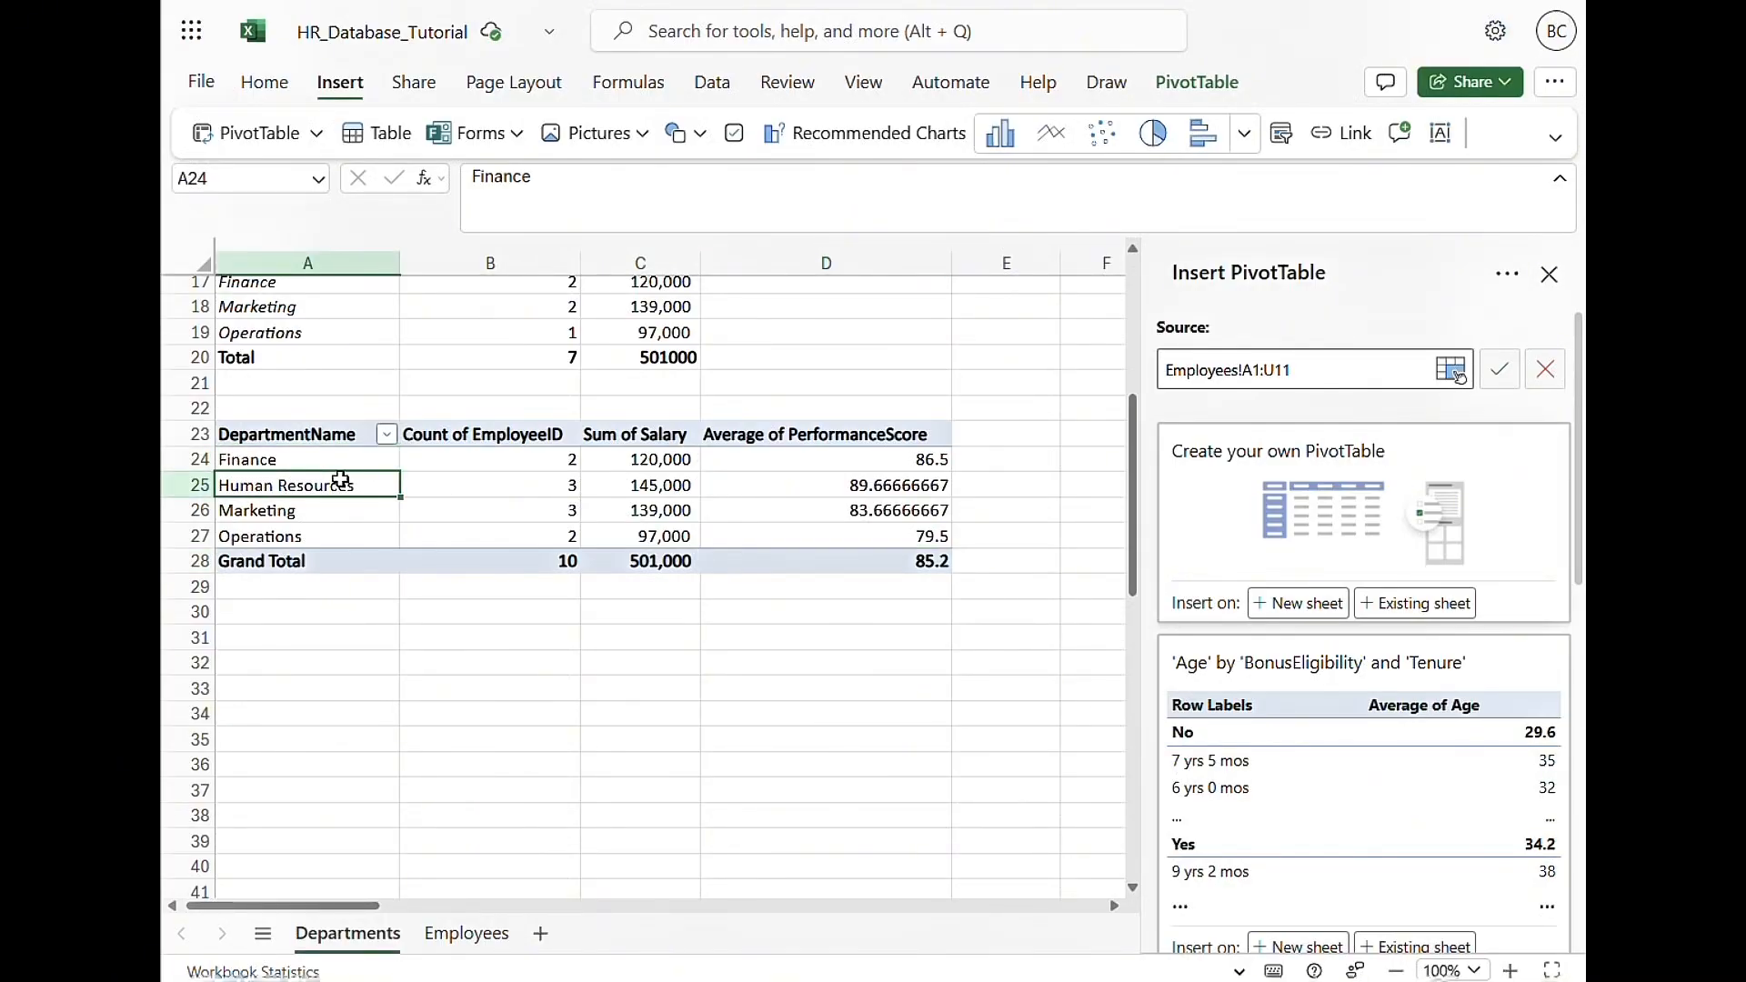
key("Down")
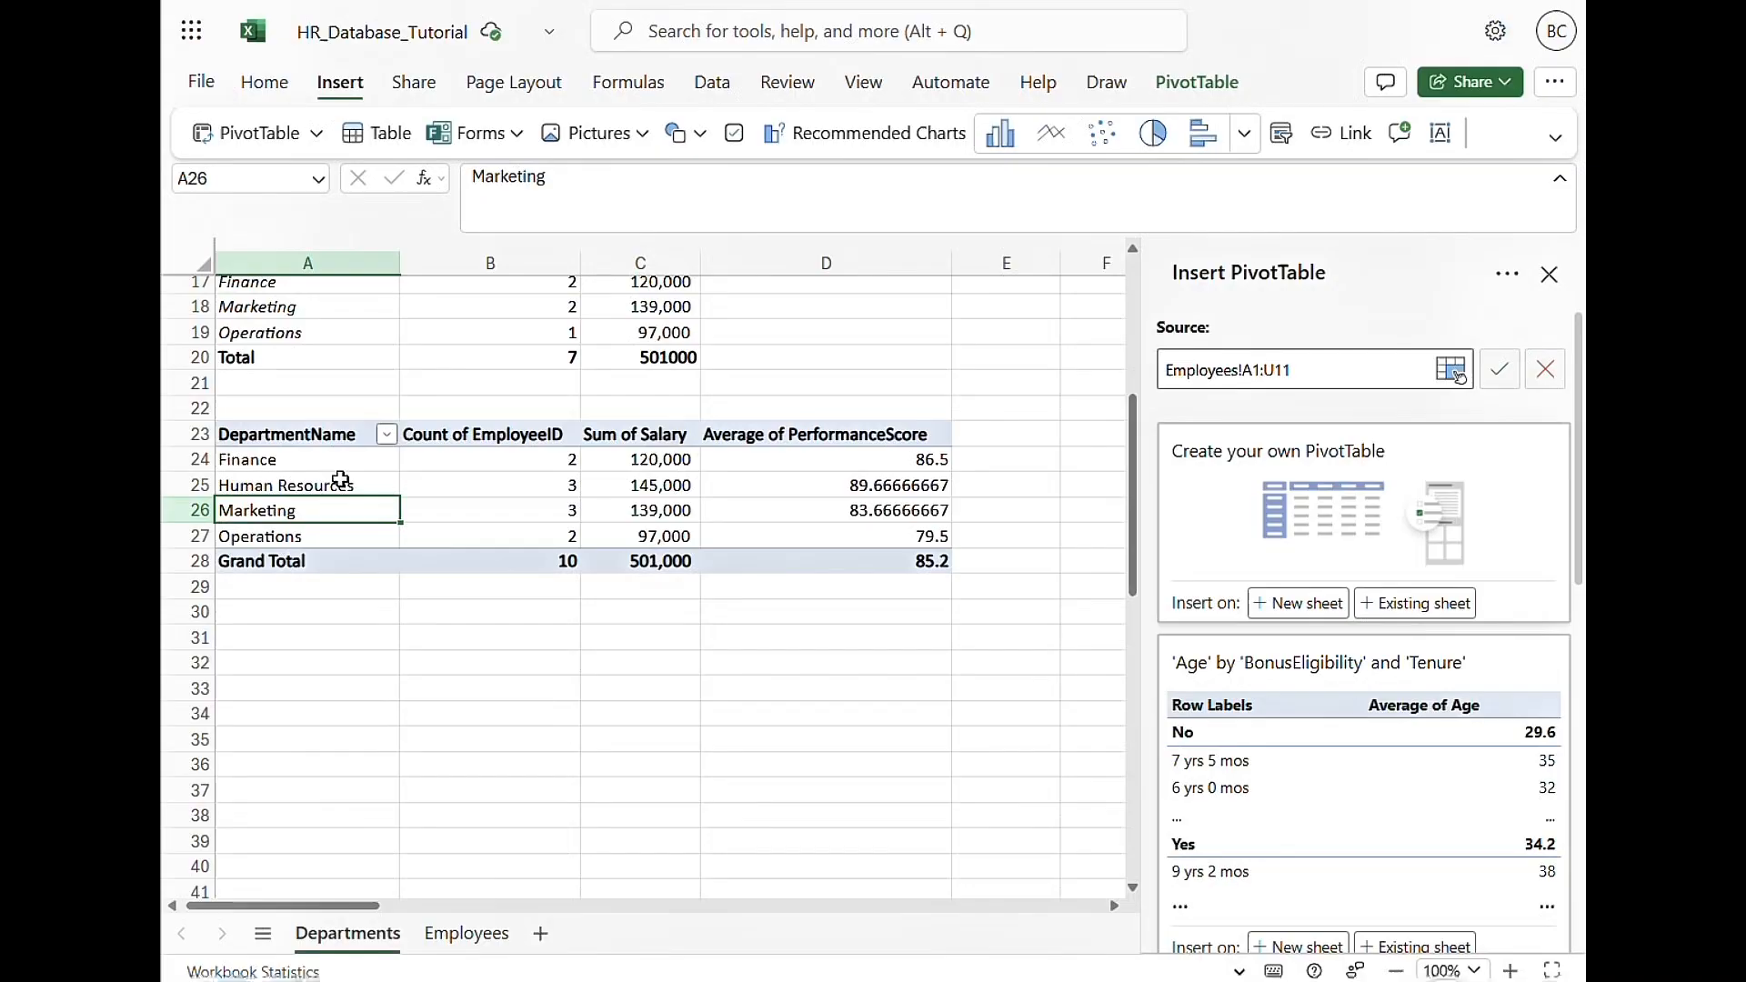
key("Down")
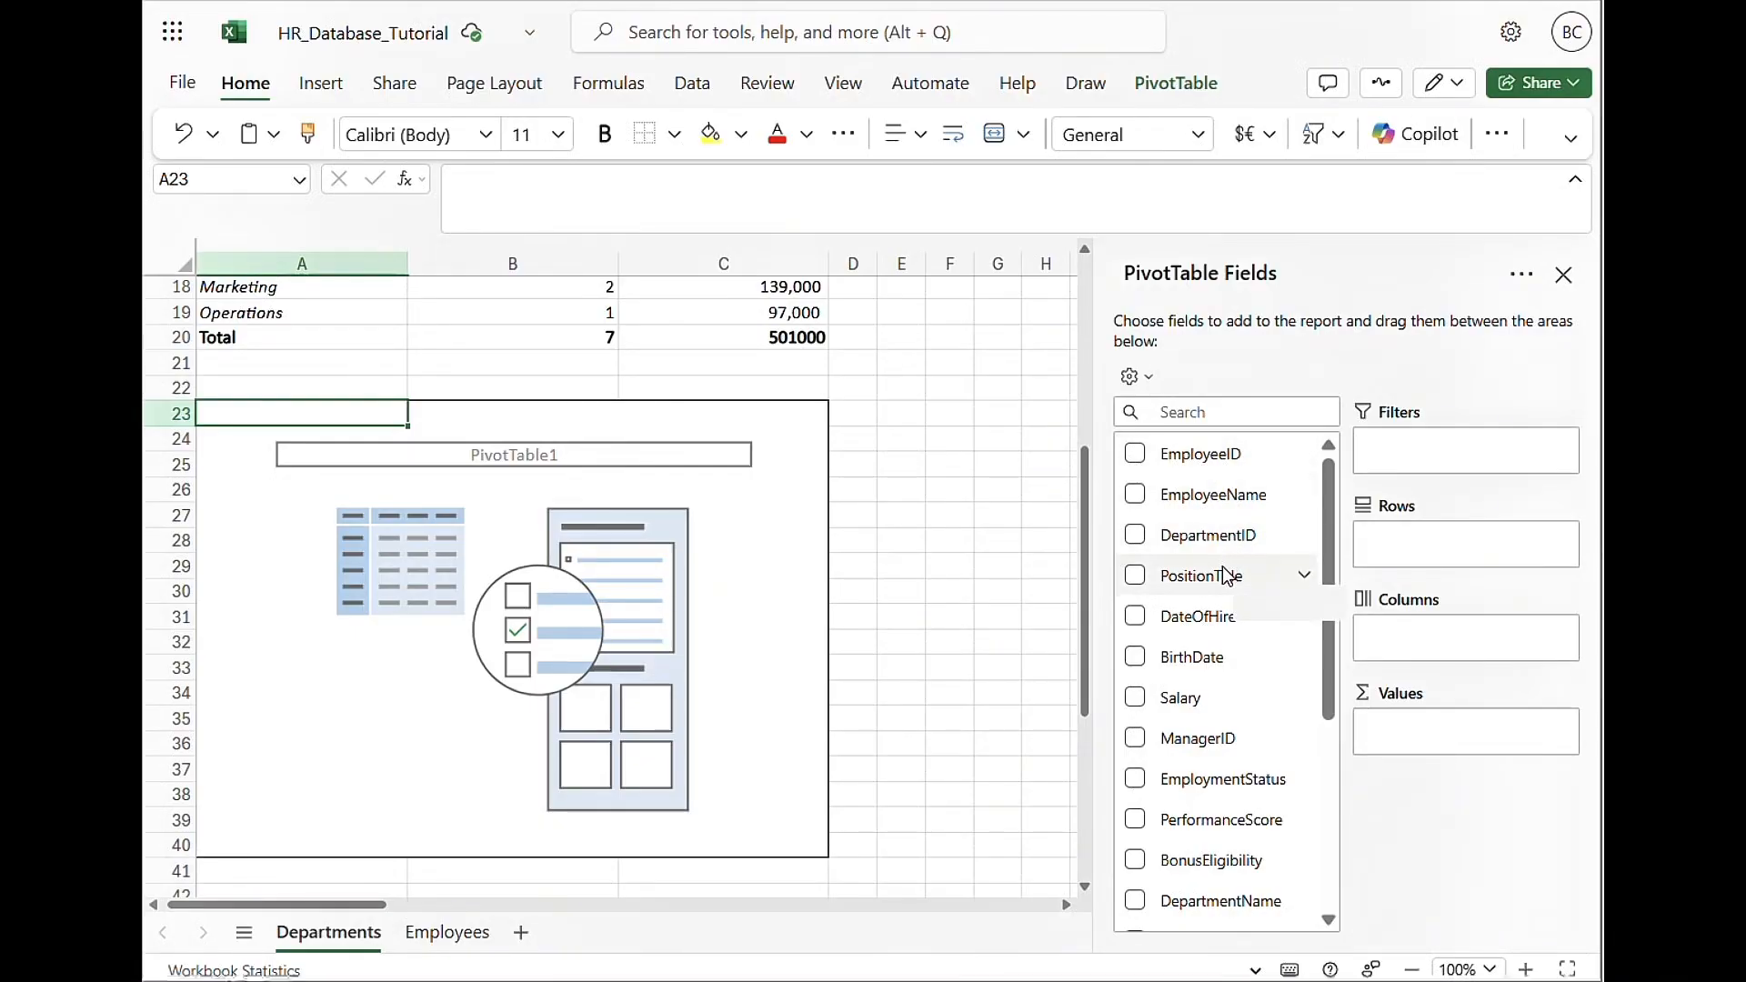
Fill the blank PivotTable at A23 with DepartmentName as rows and the count of EmployeeName as values
scroll(1228, 571, "down", 2)
scroll(1227, 573, "down", 2)
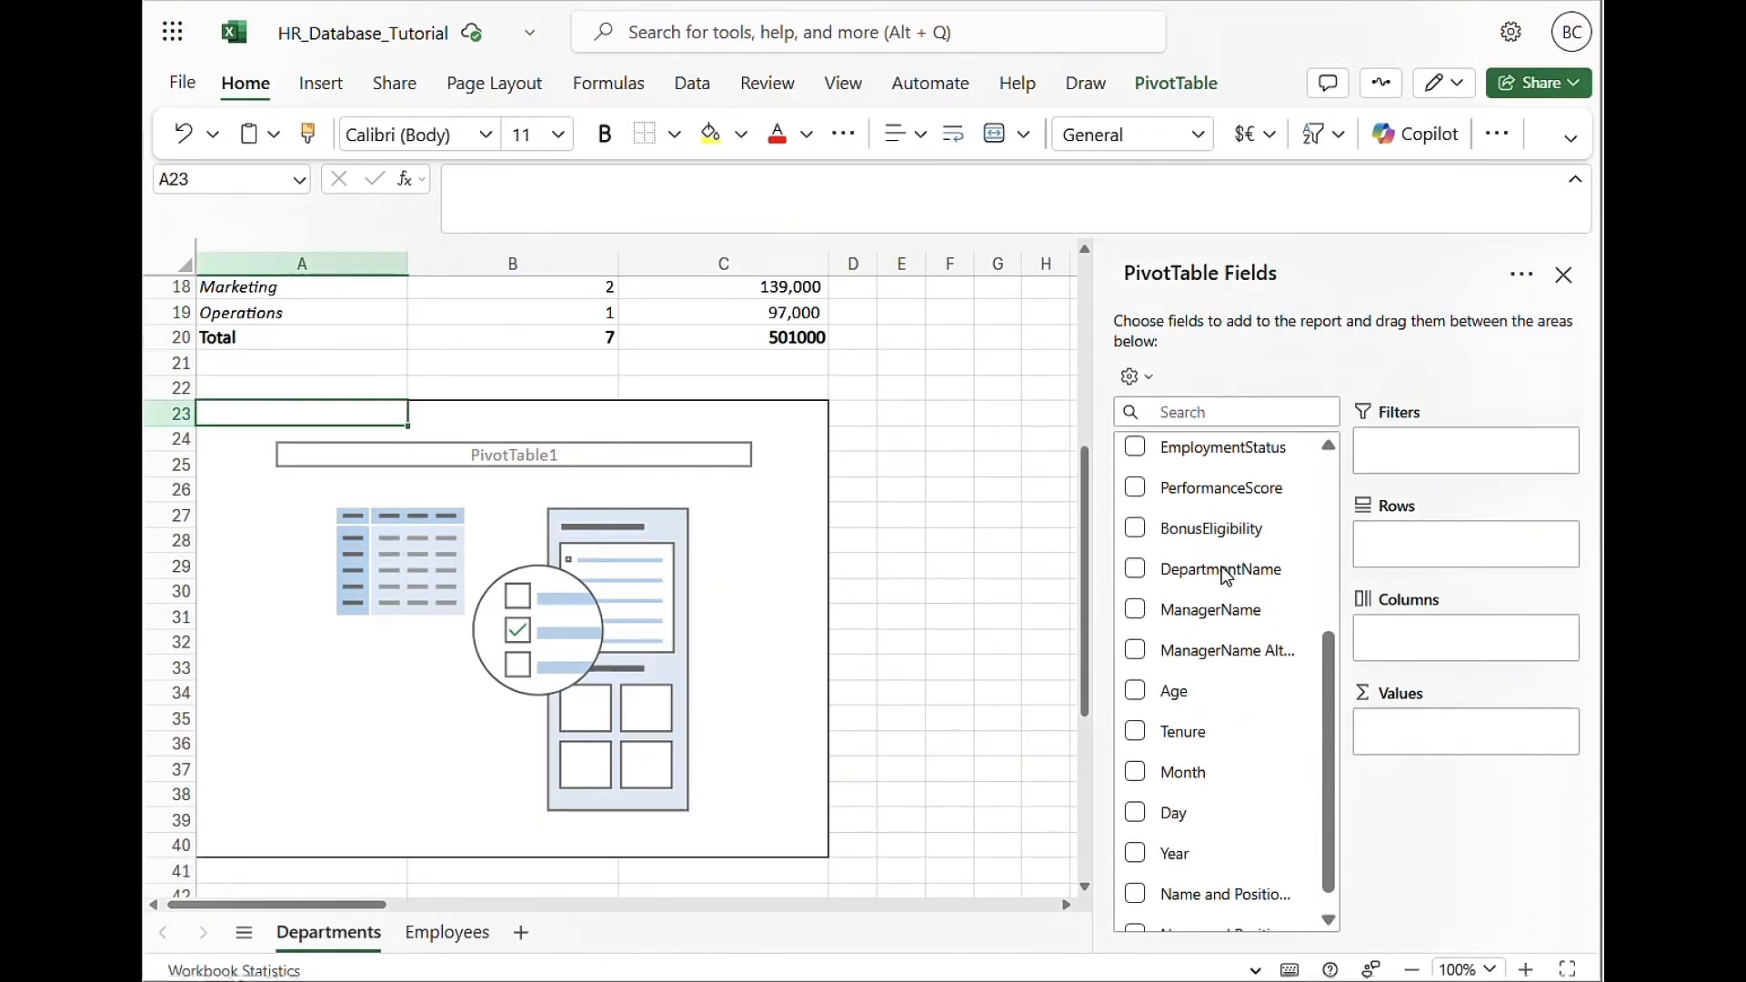
left_click_drag(1224, 575, 1431, 543)
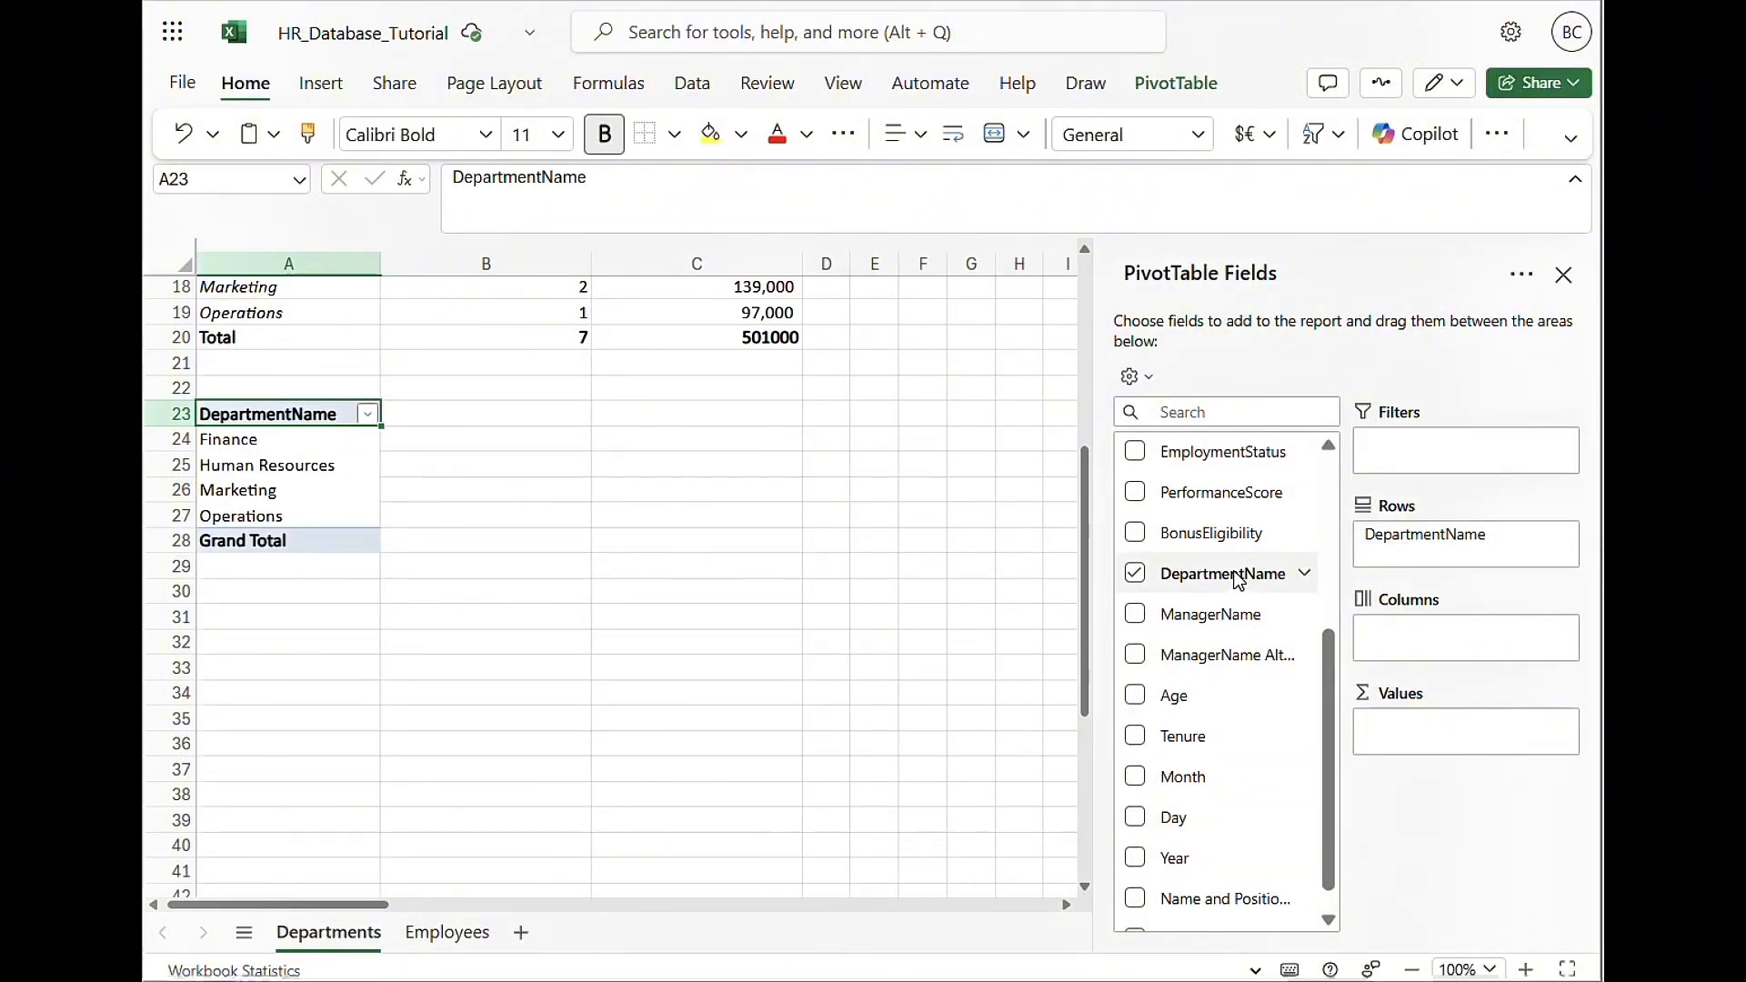
scroll(1237, 578, "up", 4)
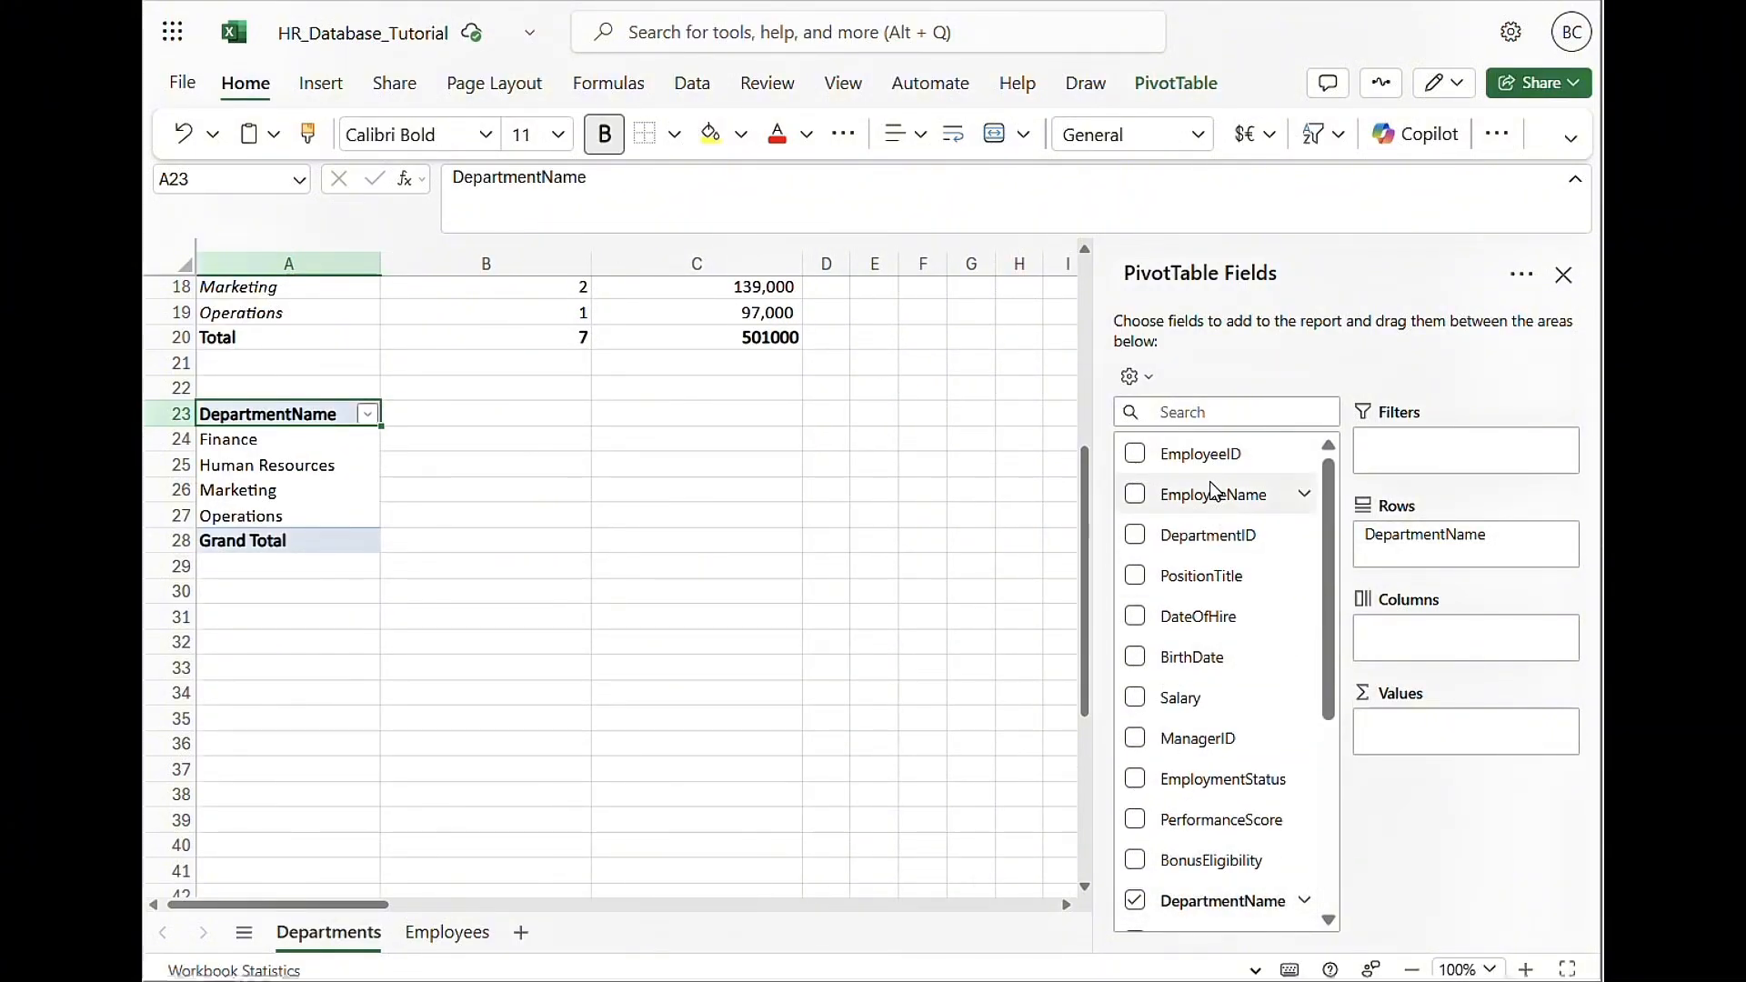
left_click_drag(1176, 495, 1439, 735)
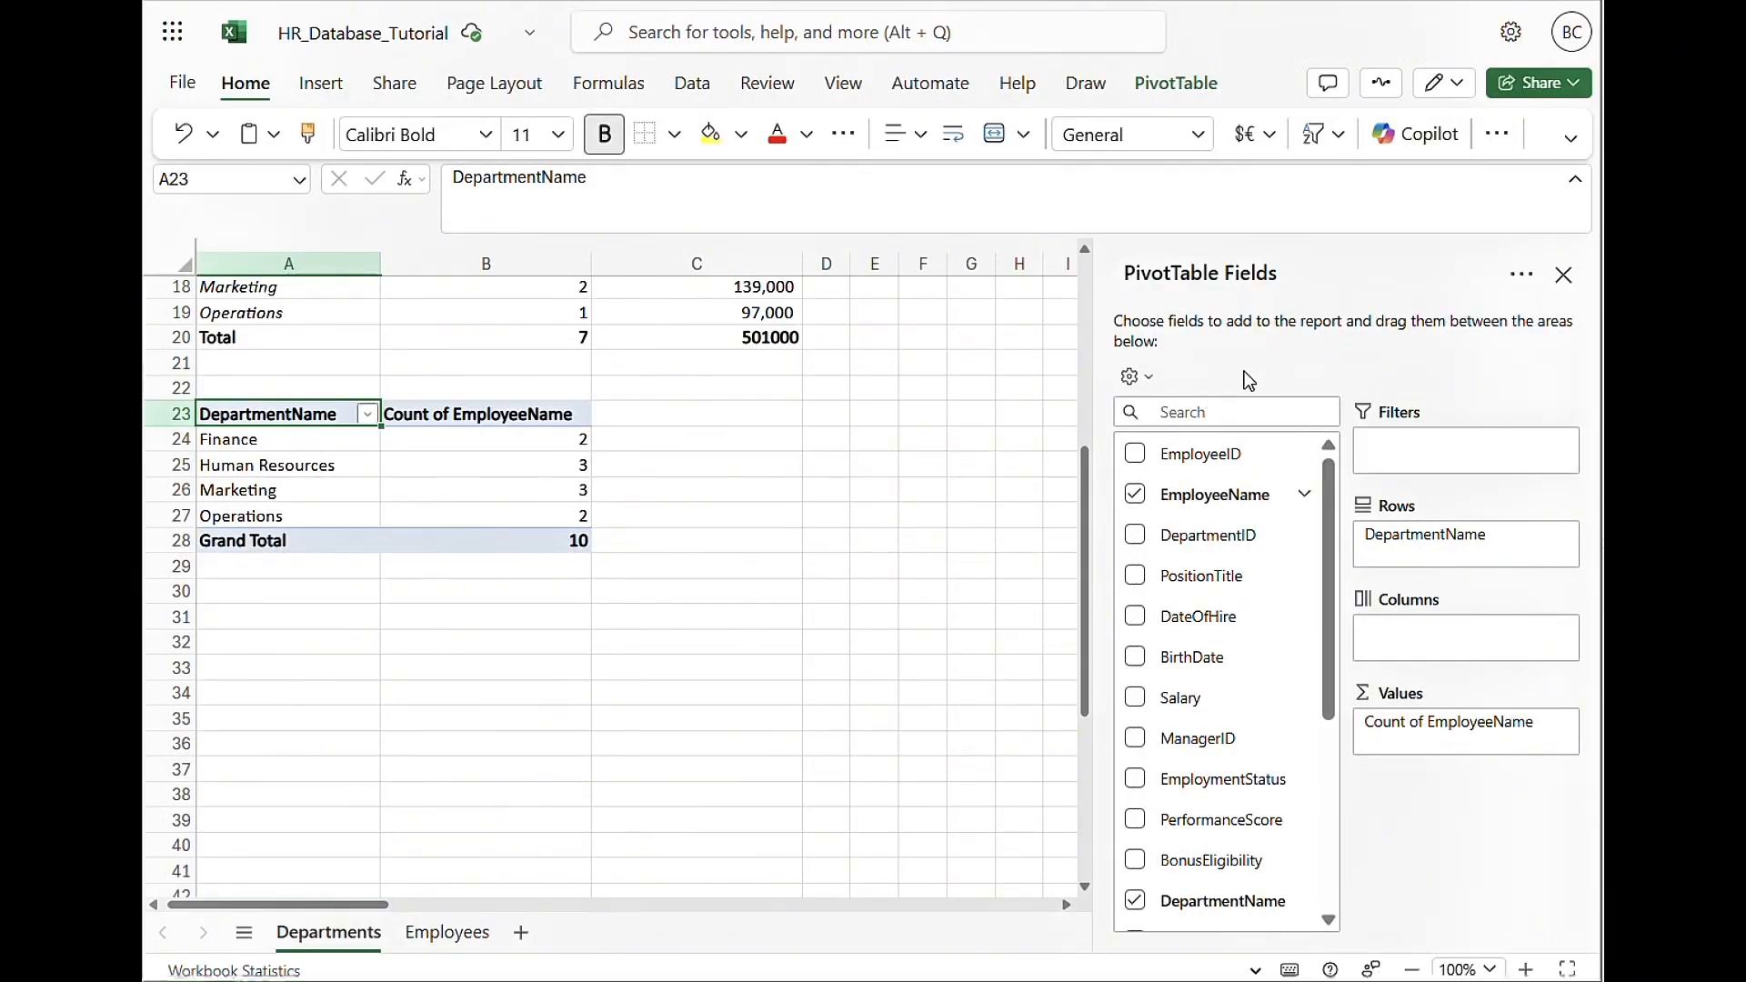
left_click(1563, 275)
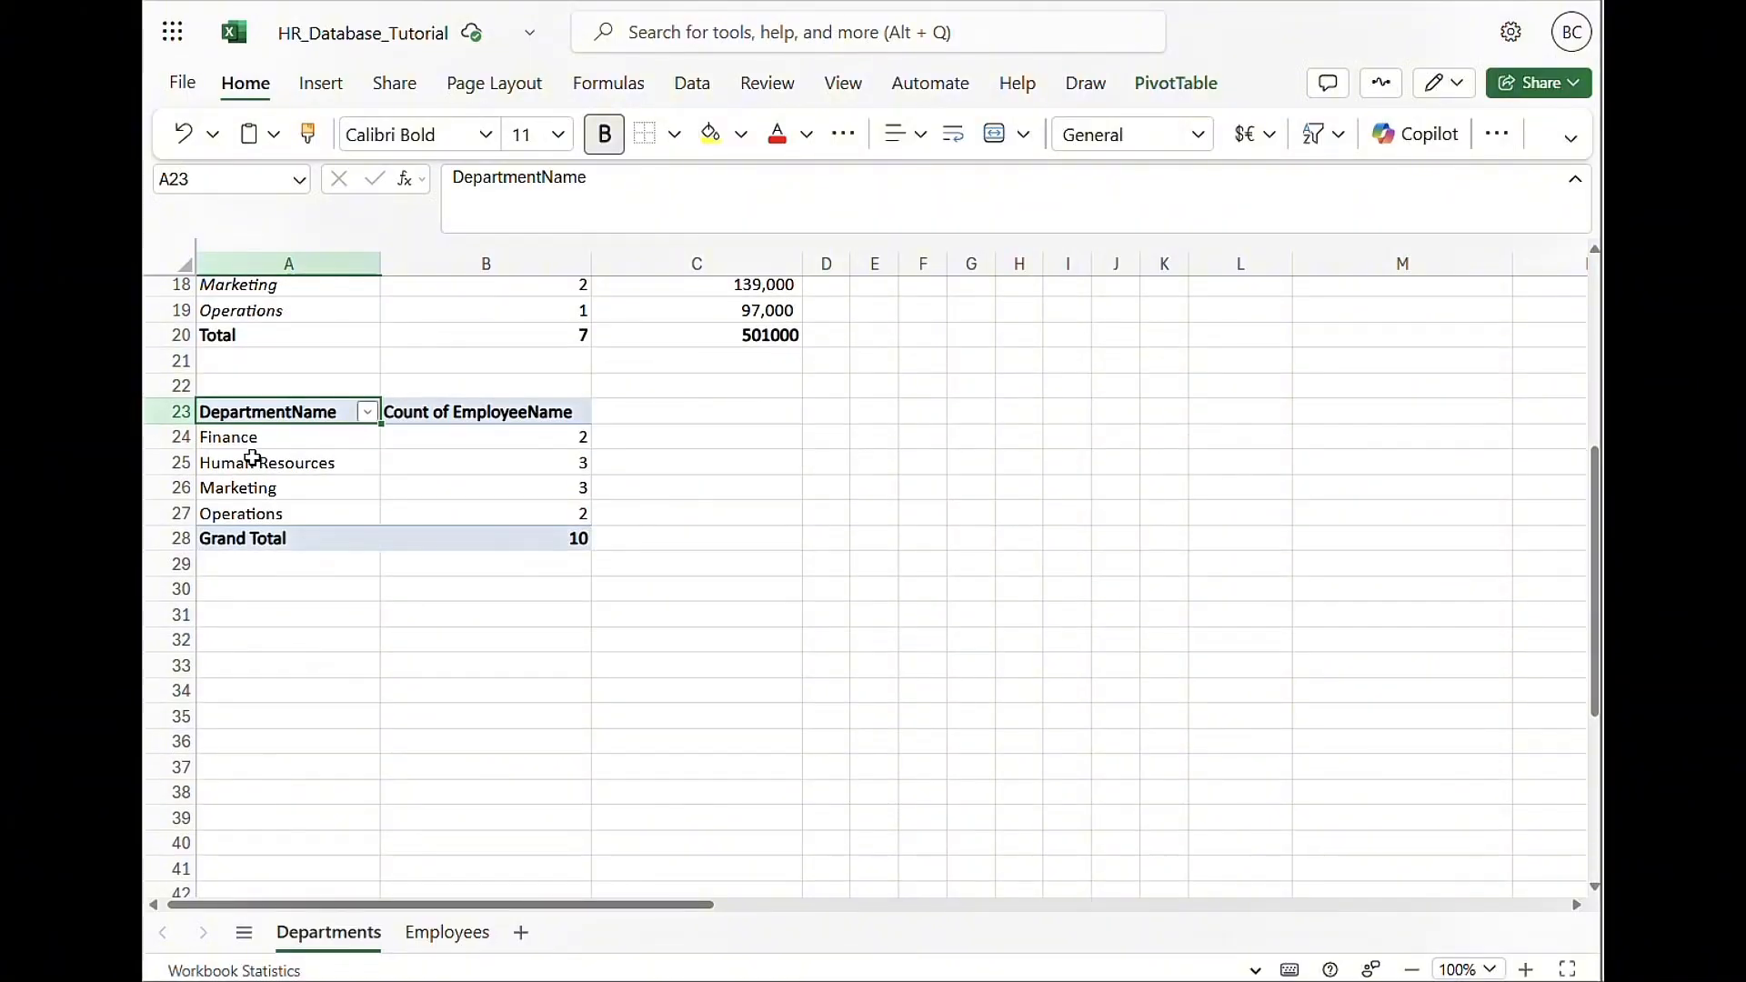
Insert a clustered bar chart from the PivotTable range A23:B28 and move it clear of the table
left_click_drag(250, 397, 437, 515)
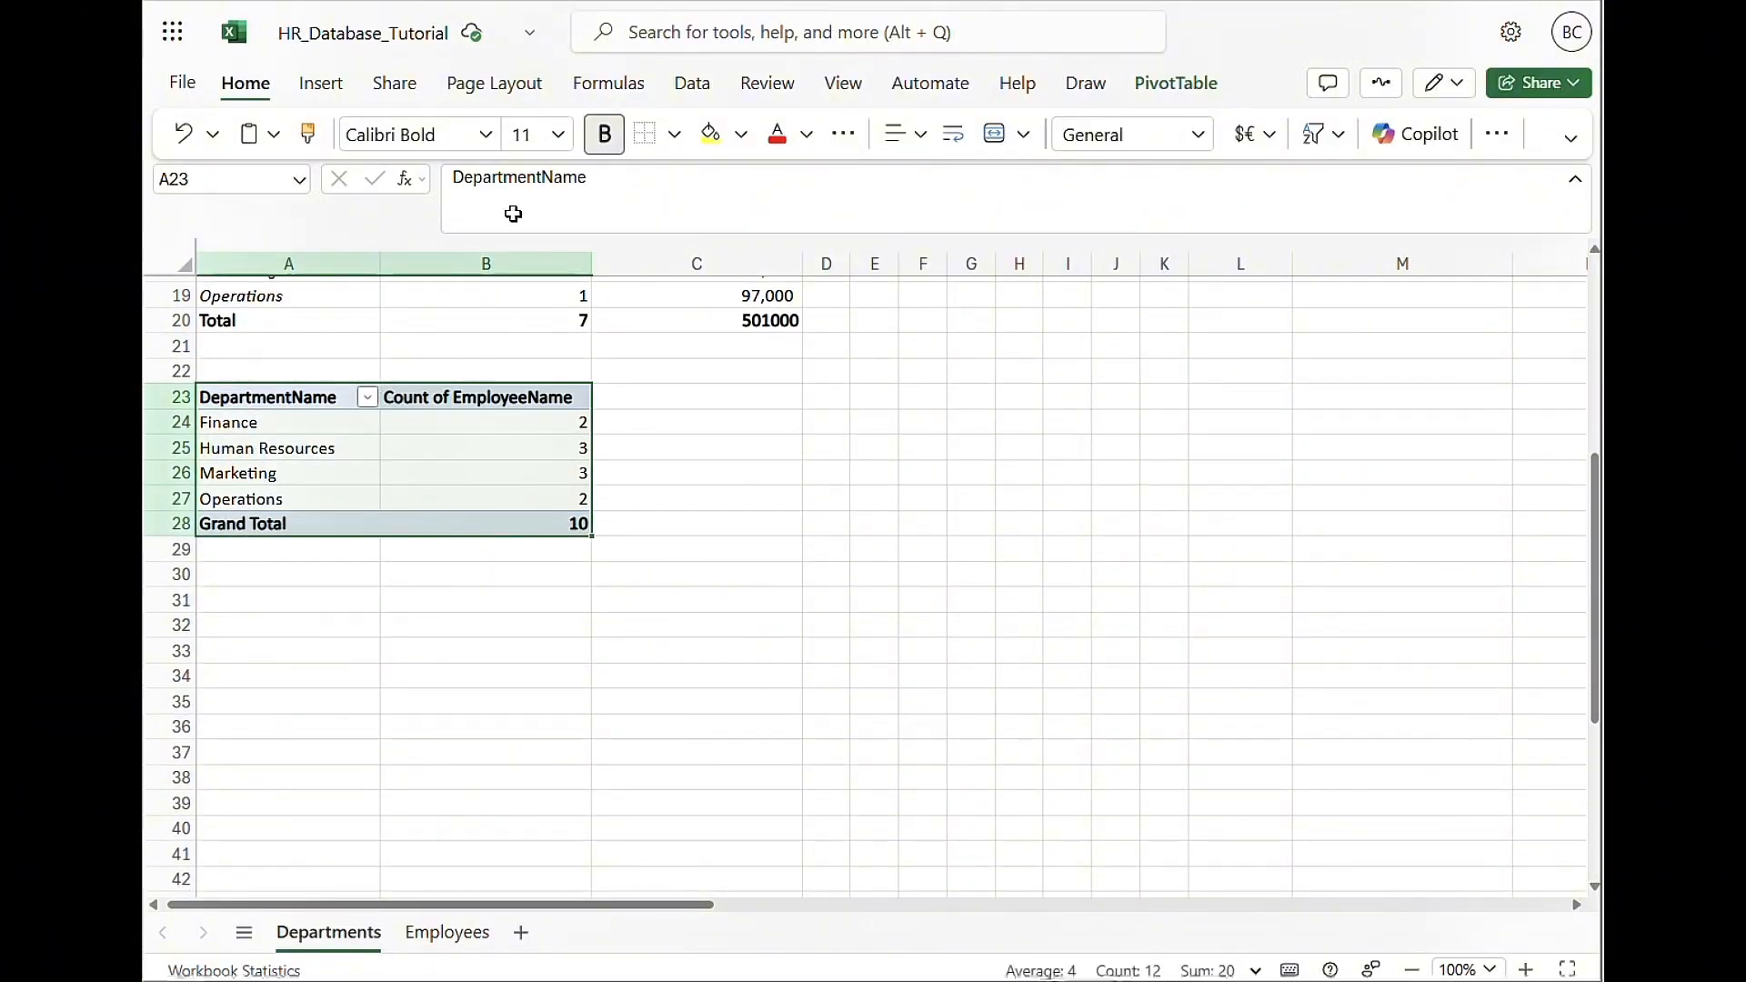
left_click(332, 91)
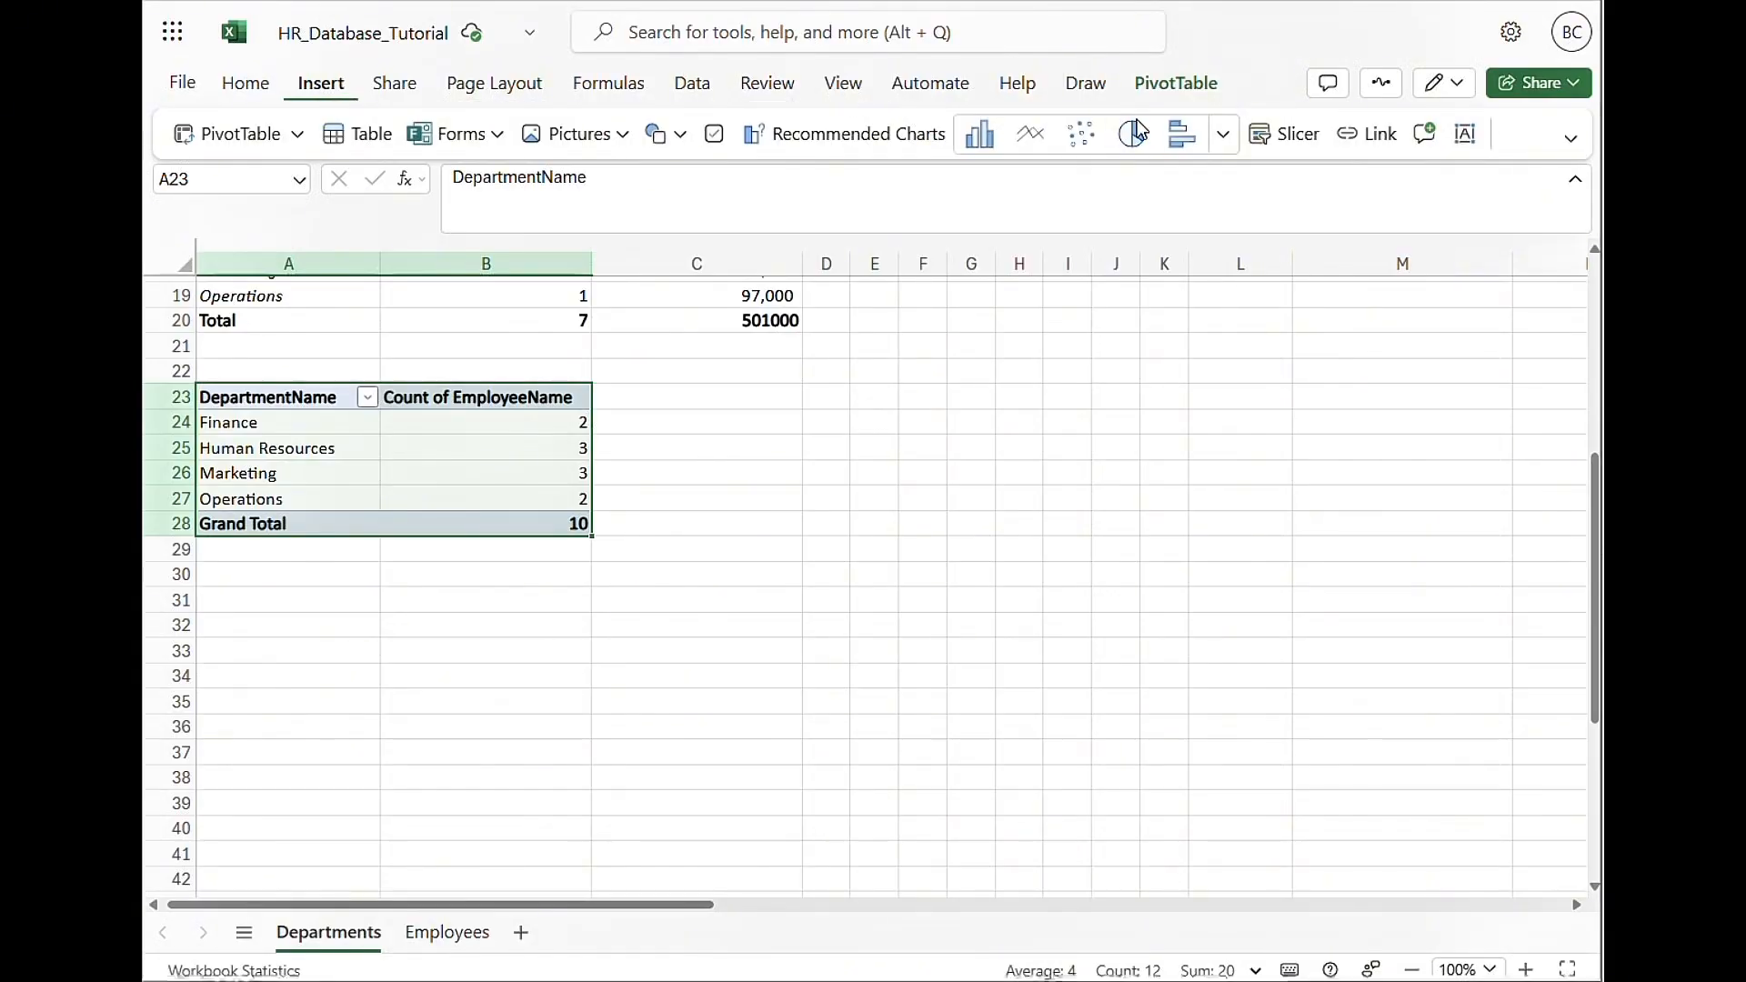
left_click(1223, 135)
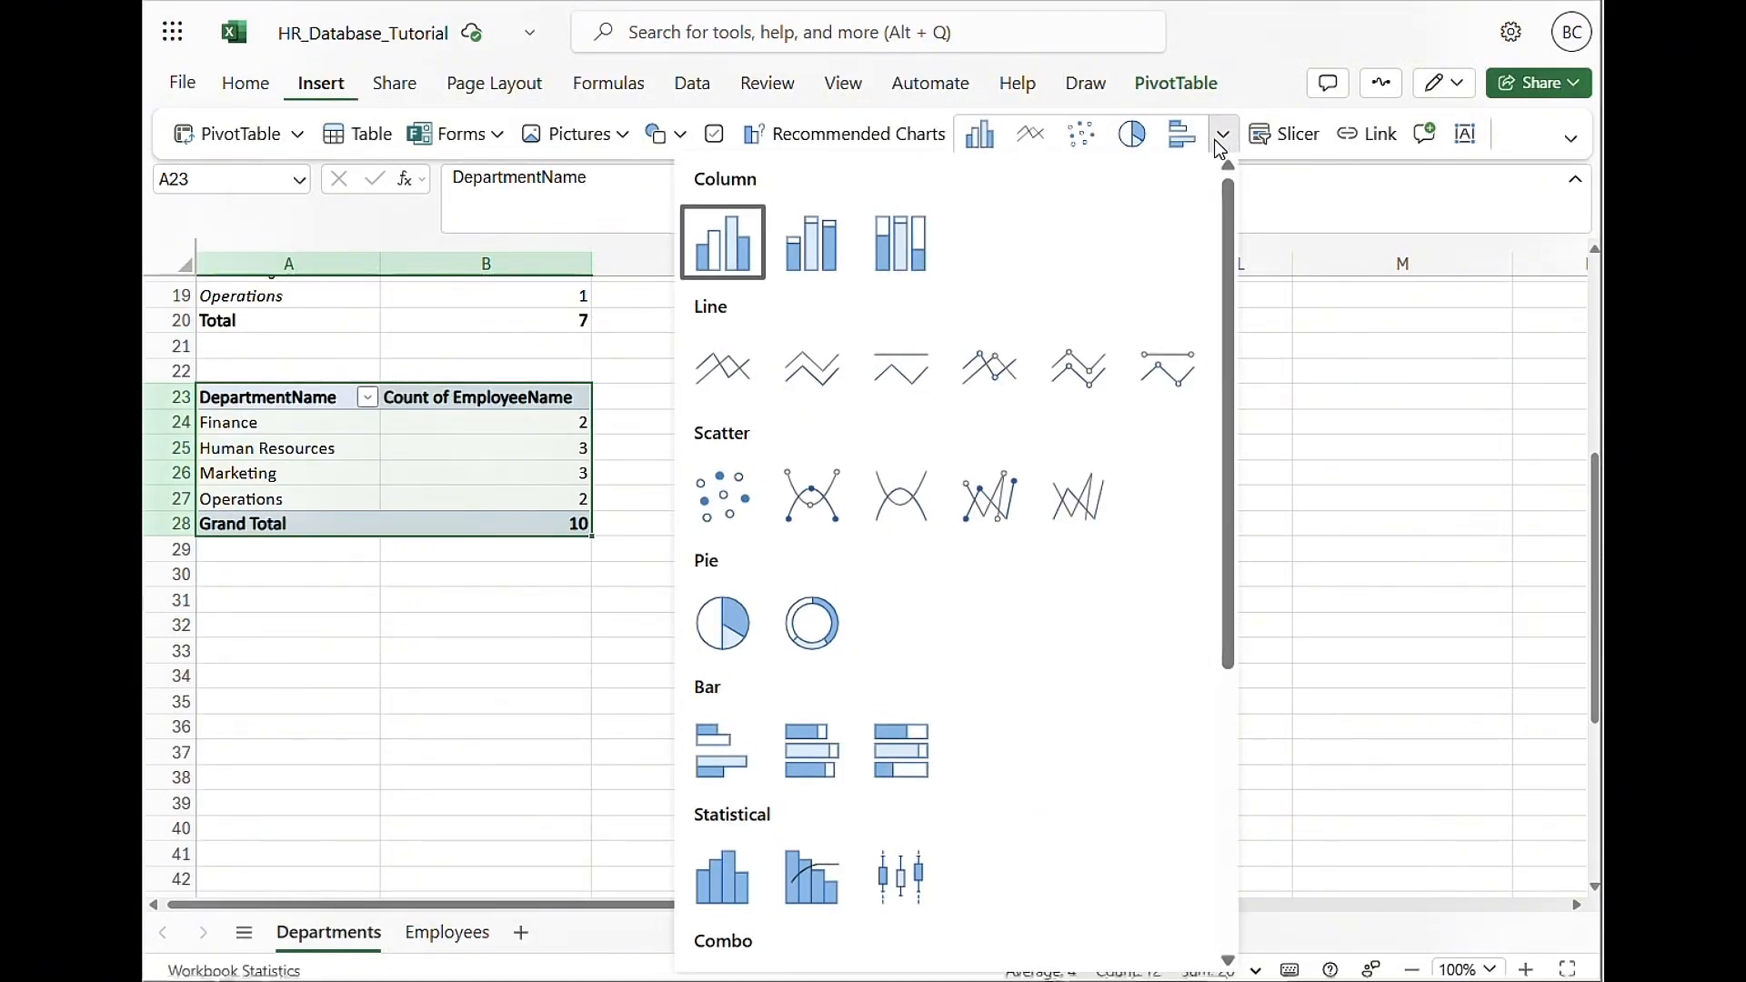
scroll(954, 657, "down", 1)
scroll(954, 656, "up", 1)
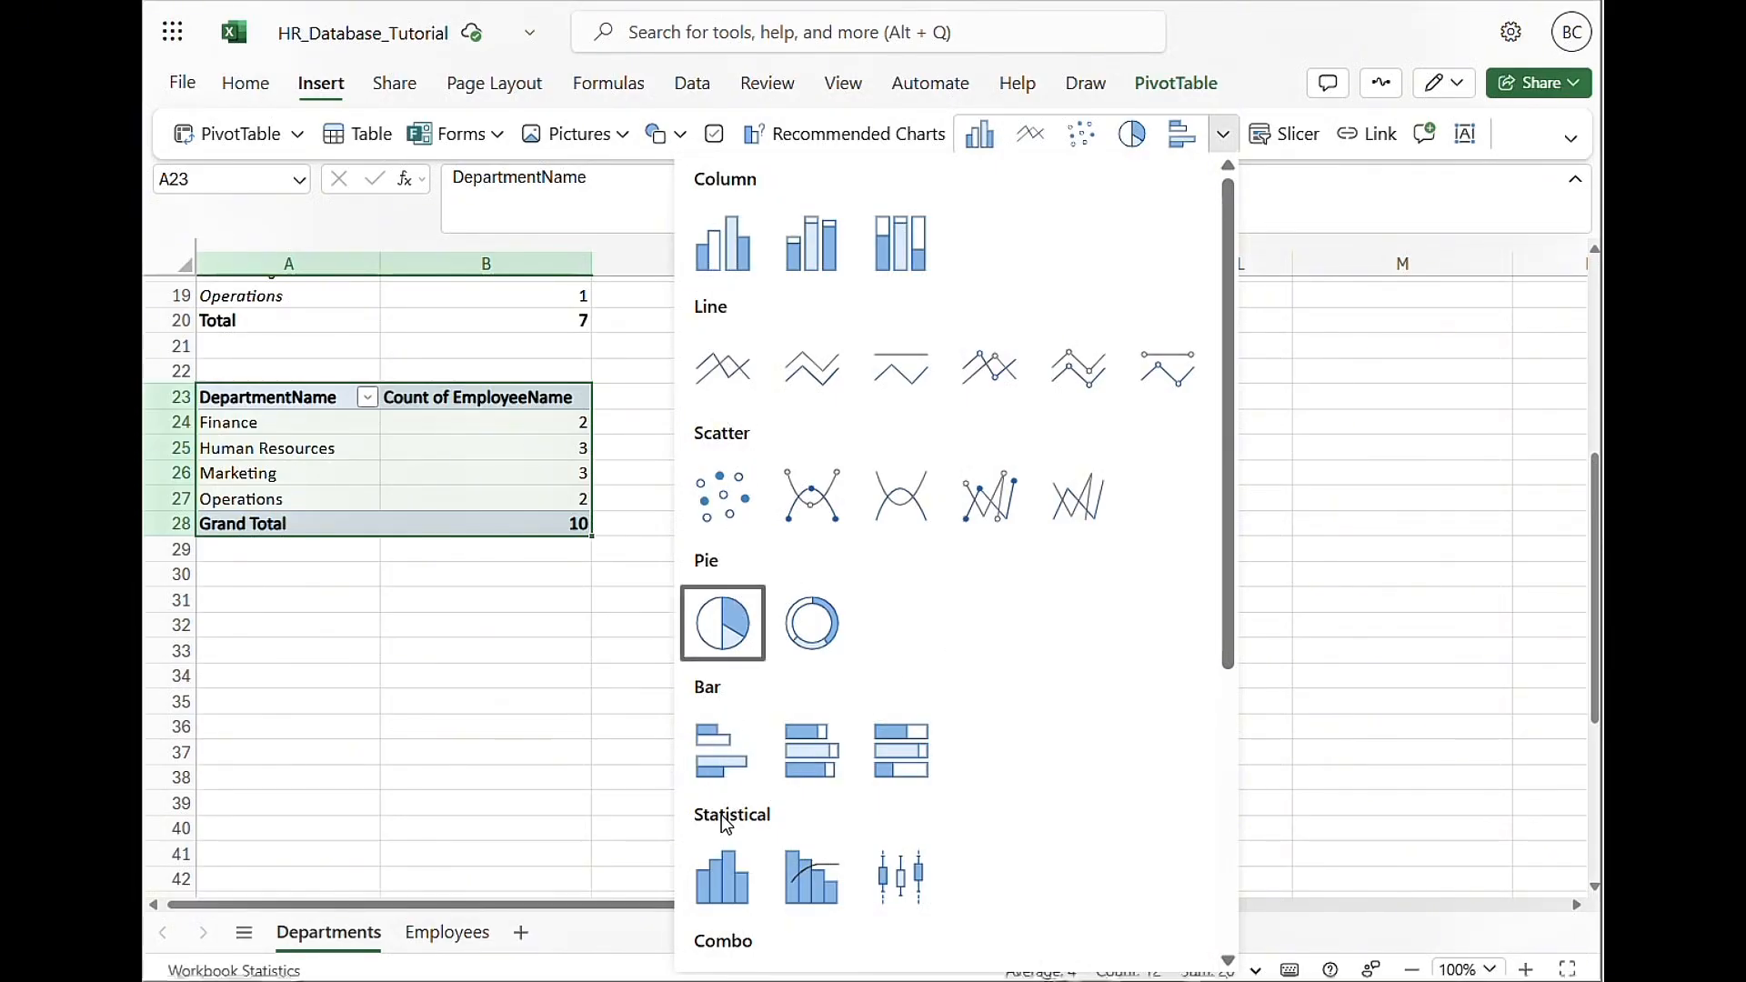
left_click(716, 743)
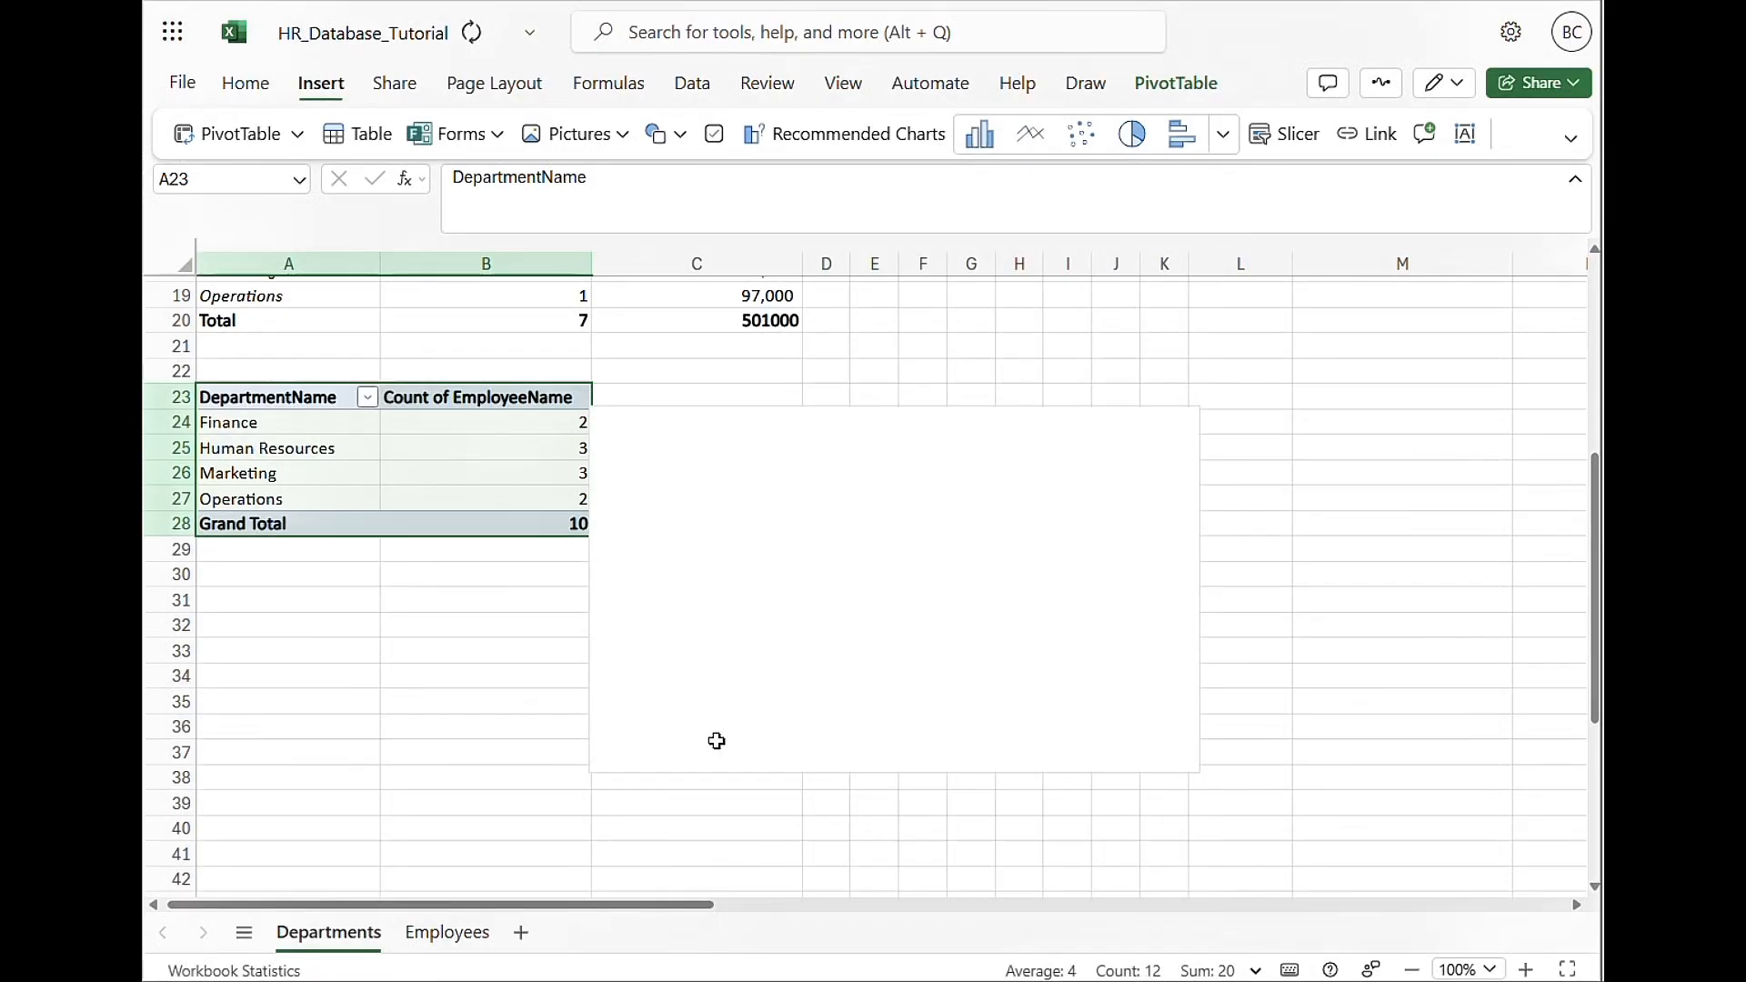
mouse_move(959, 611)
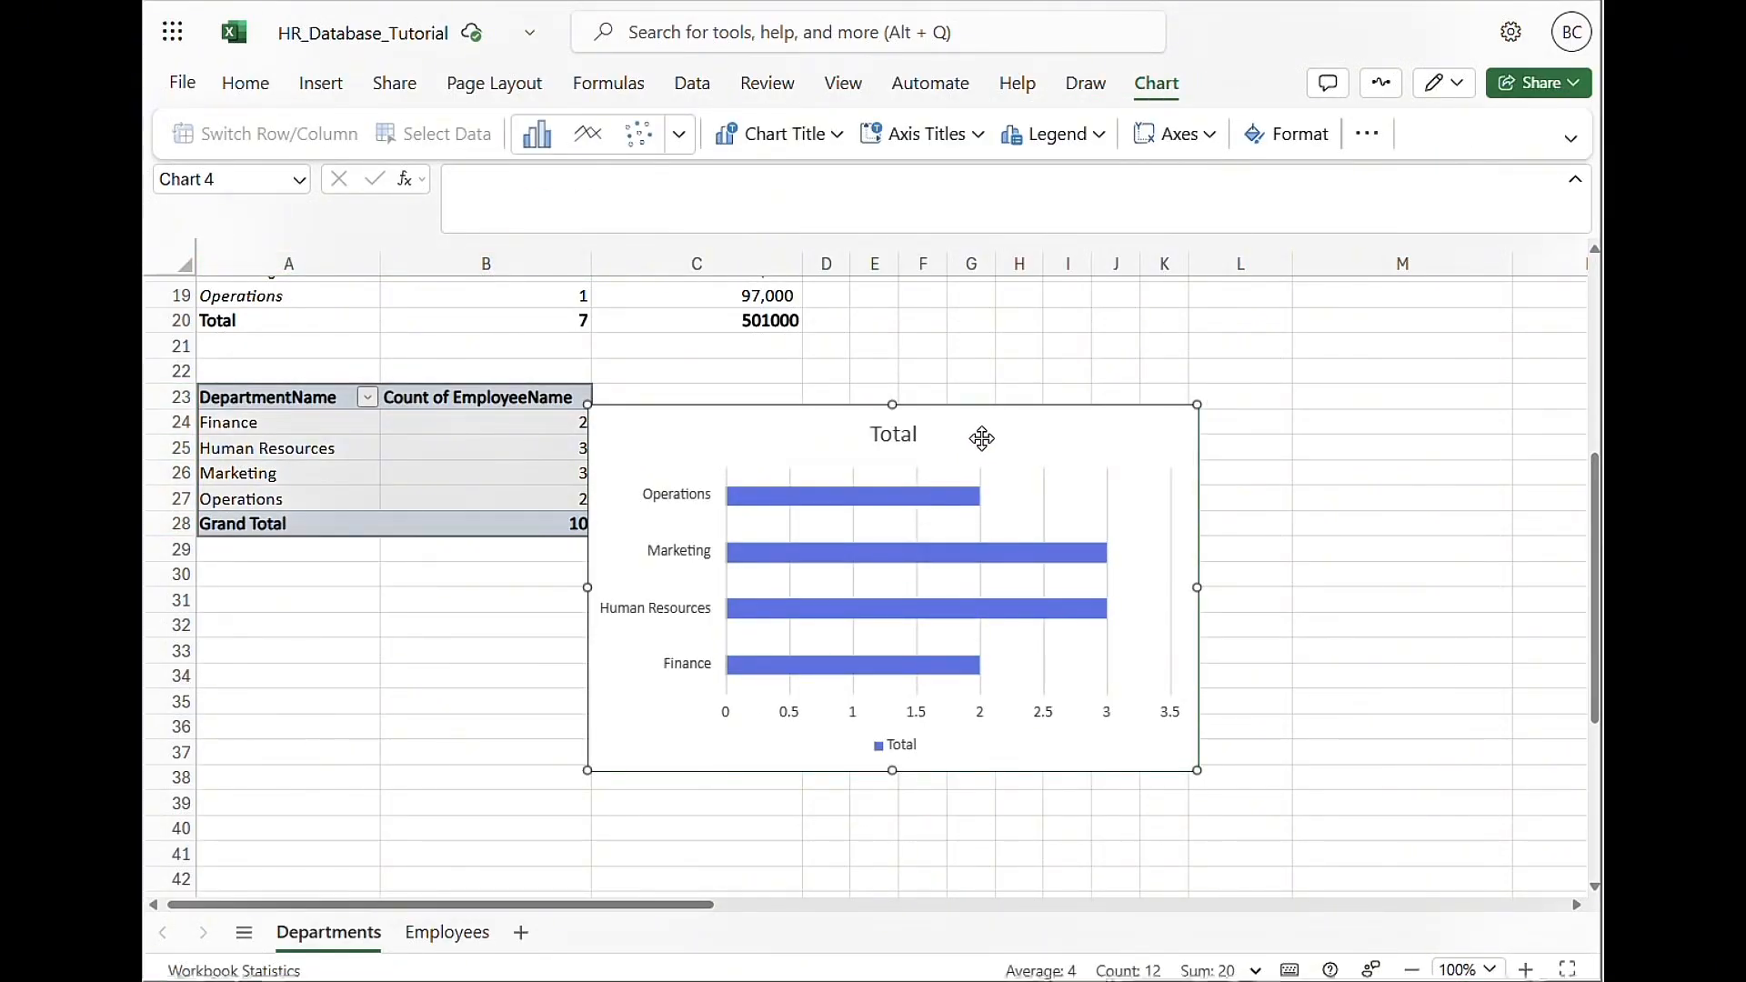
left_click_drag(982, 438, 1054, 441)
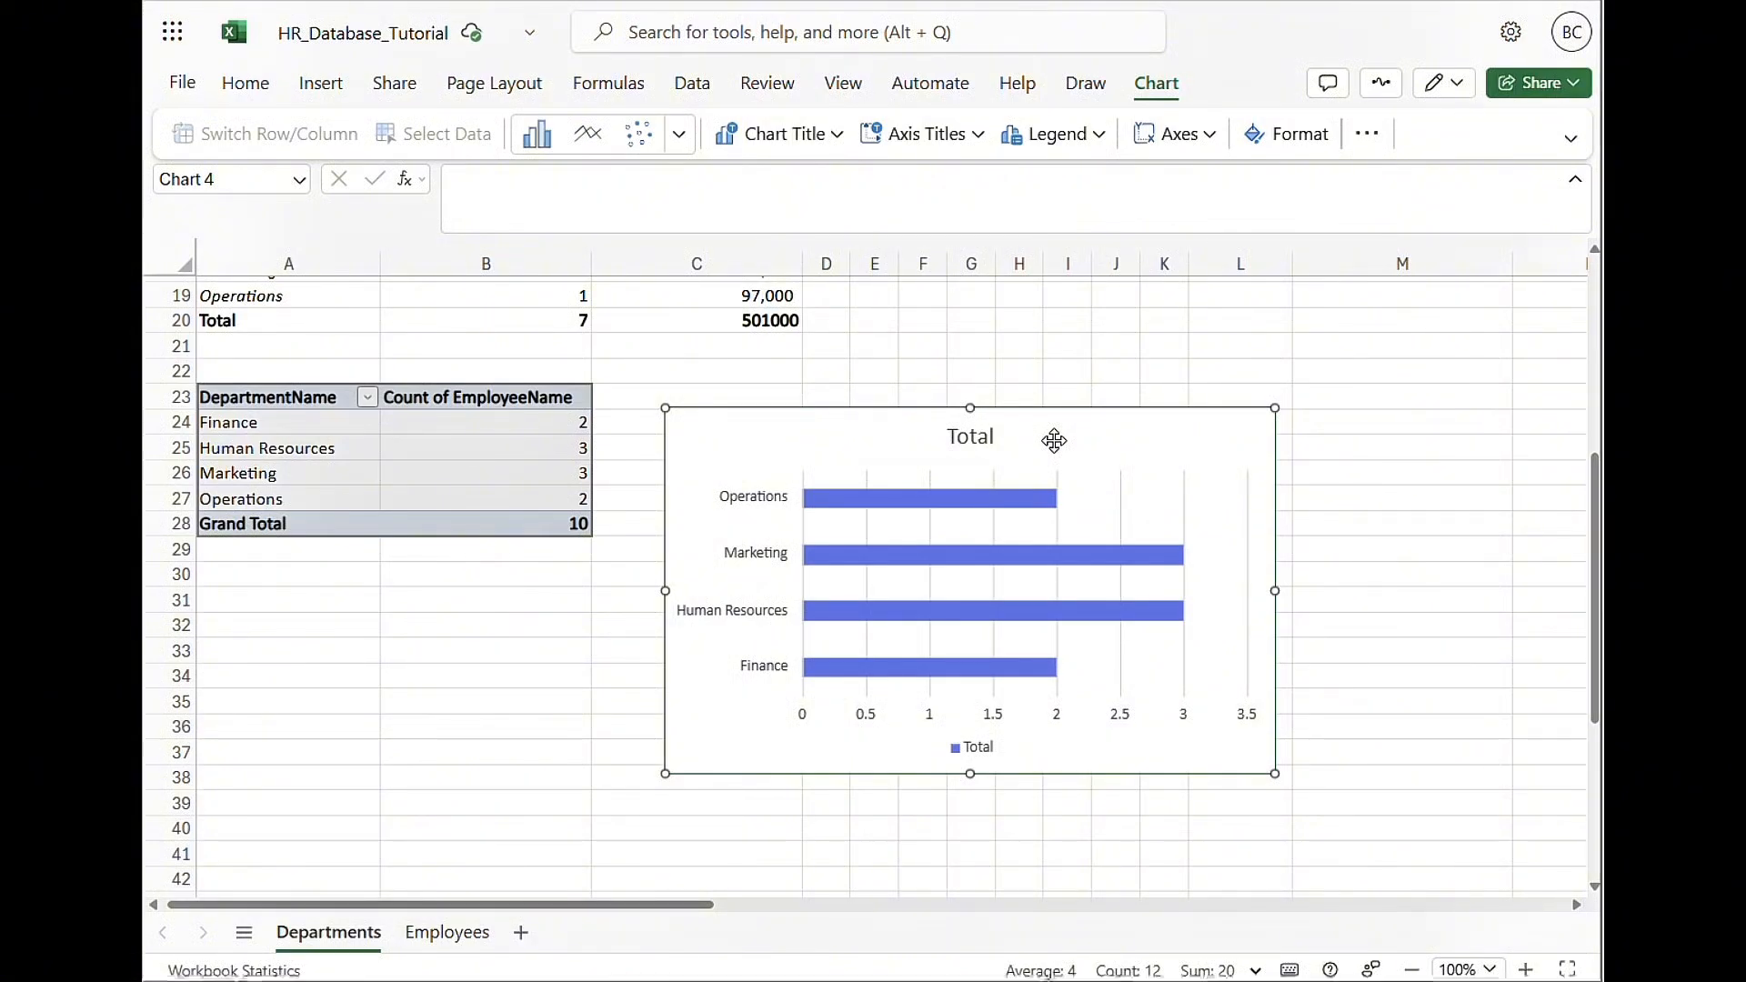
Title the bar chart "Headcount by Department" and reposition it beside the PivotTable, with its top edge near row 23
left_click(964, 438)
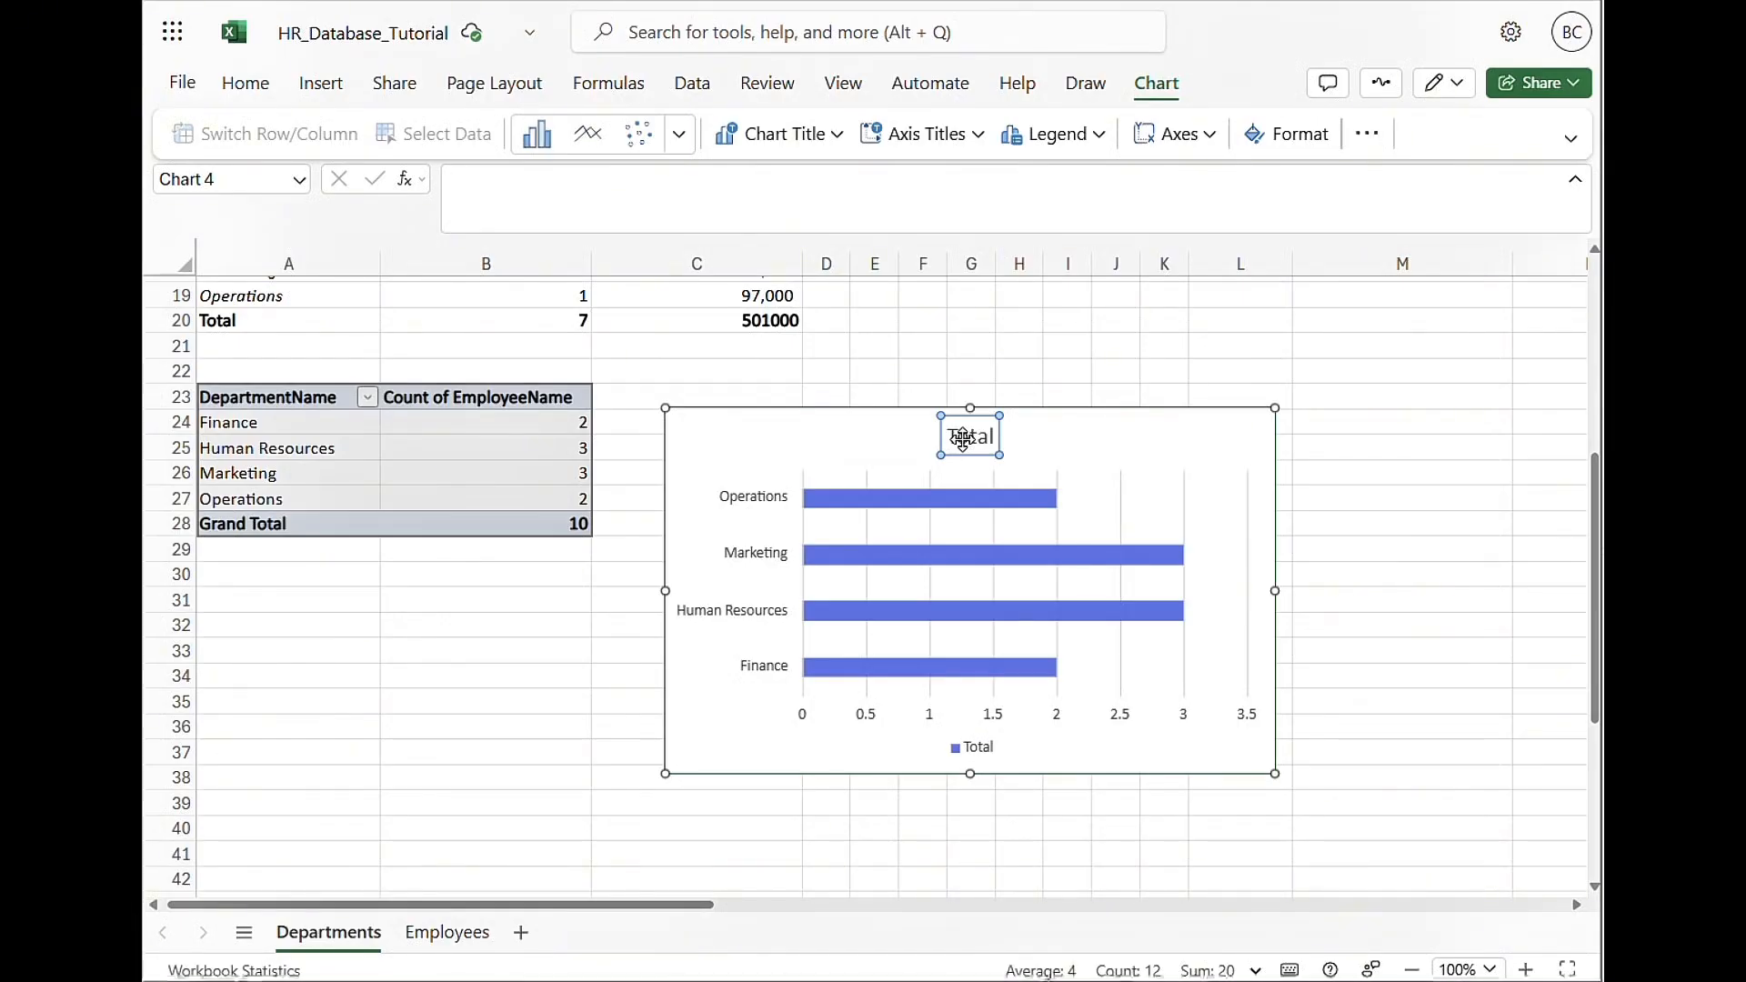
double_click(966, 442)
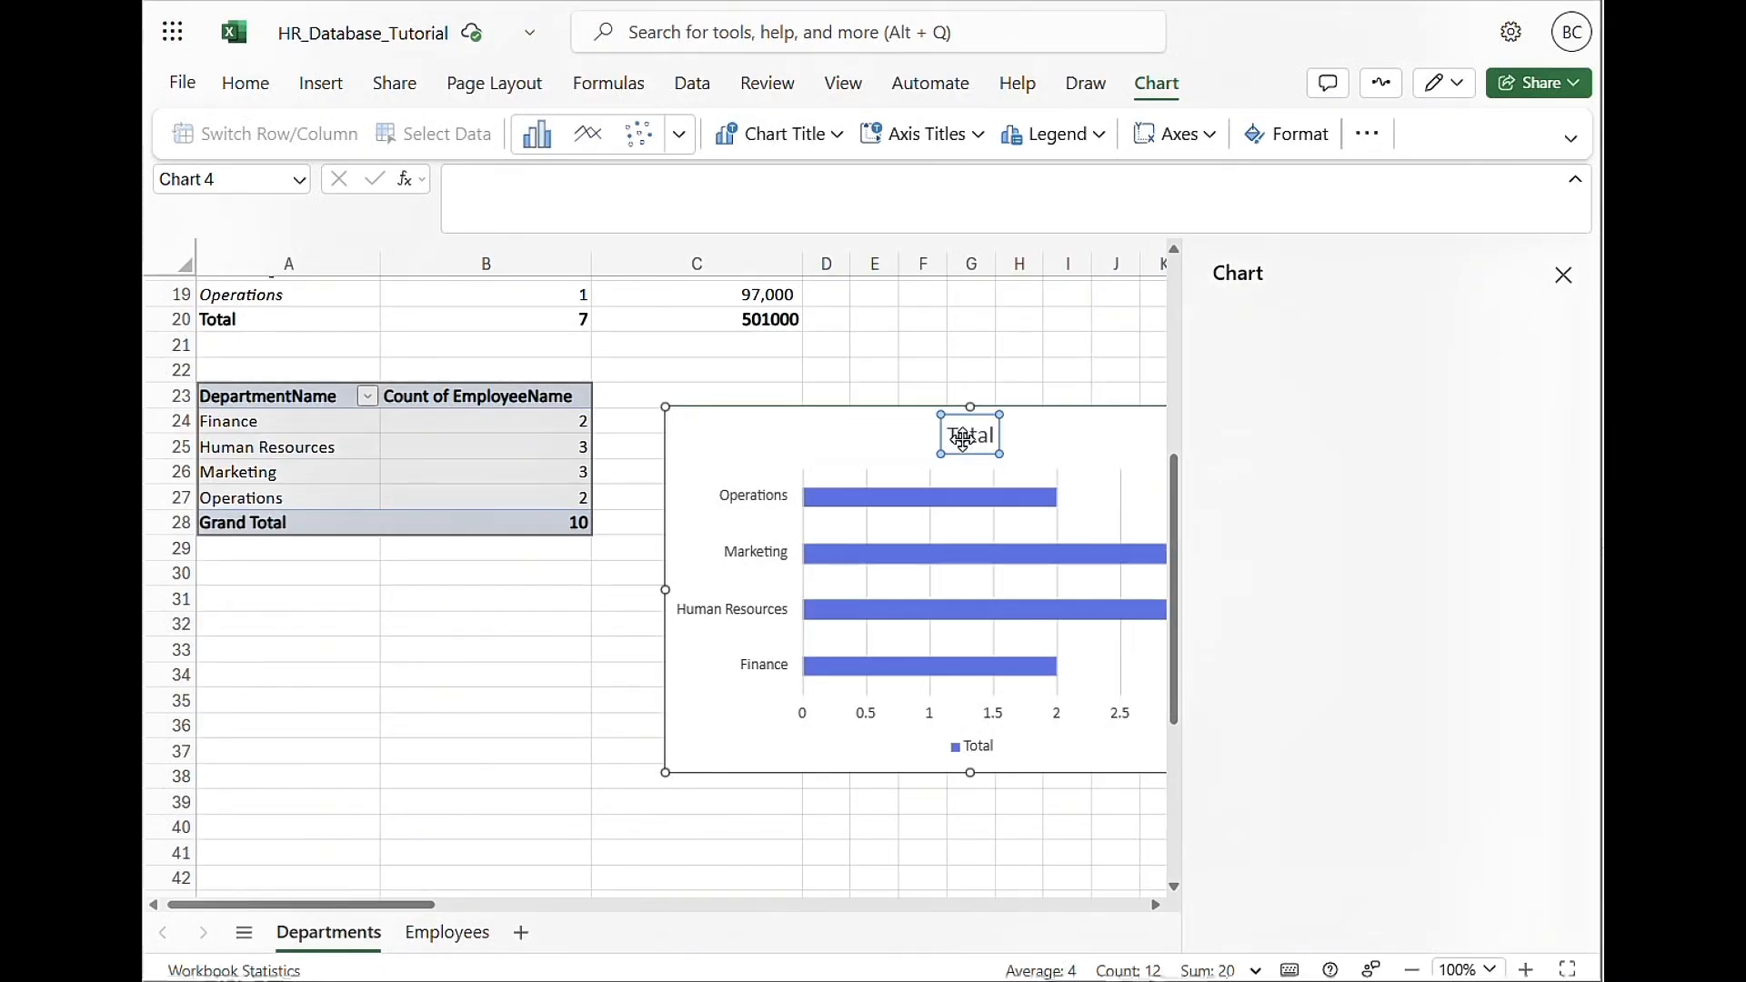
left_click(1422, 433)
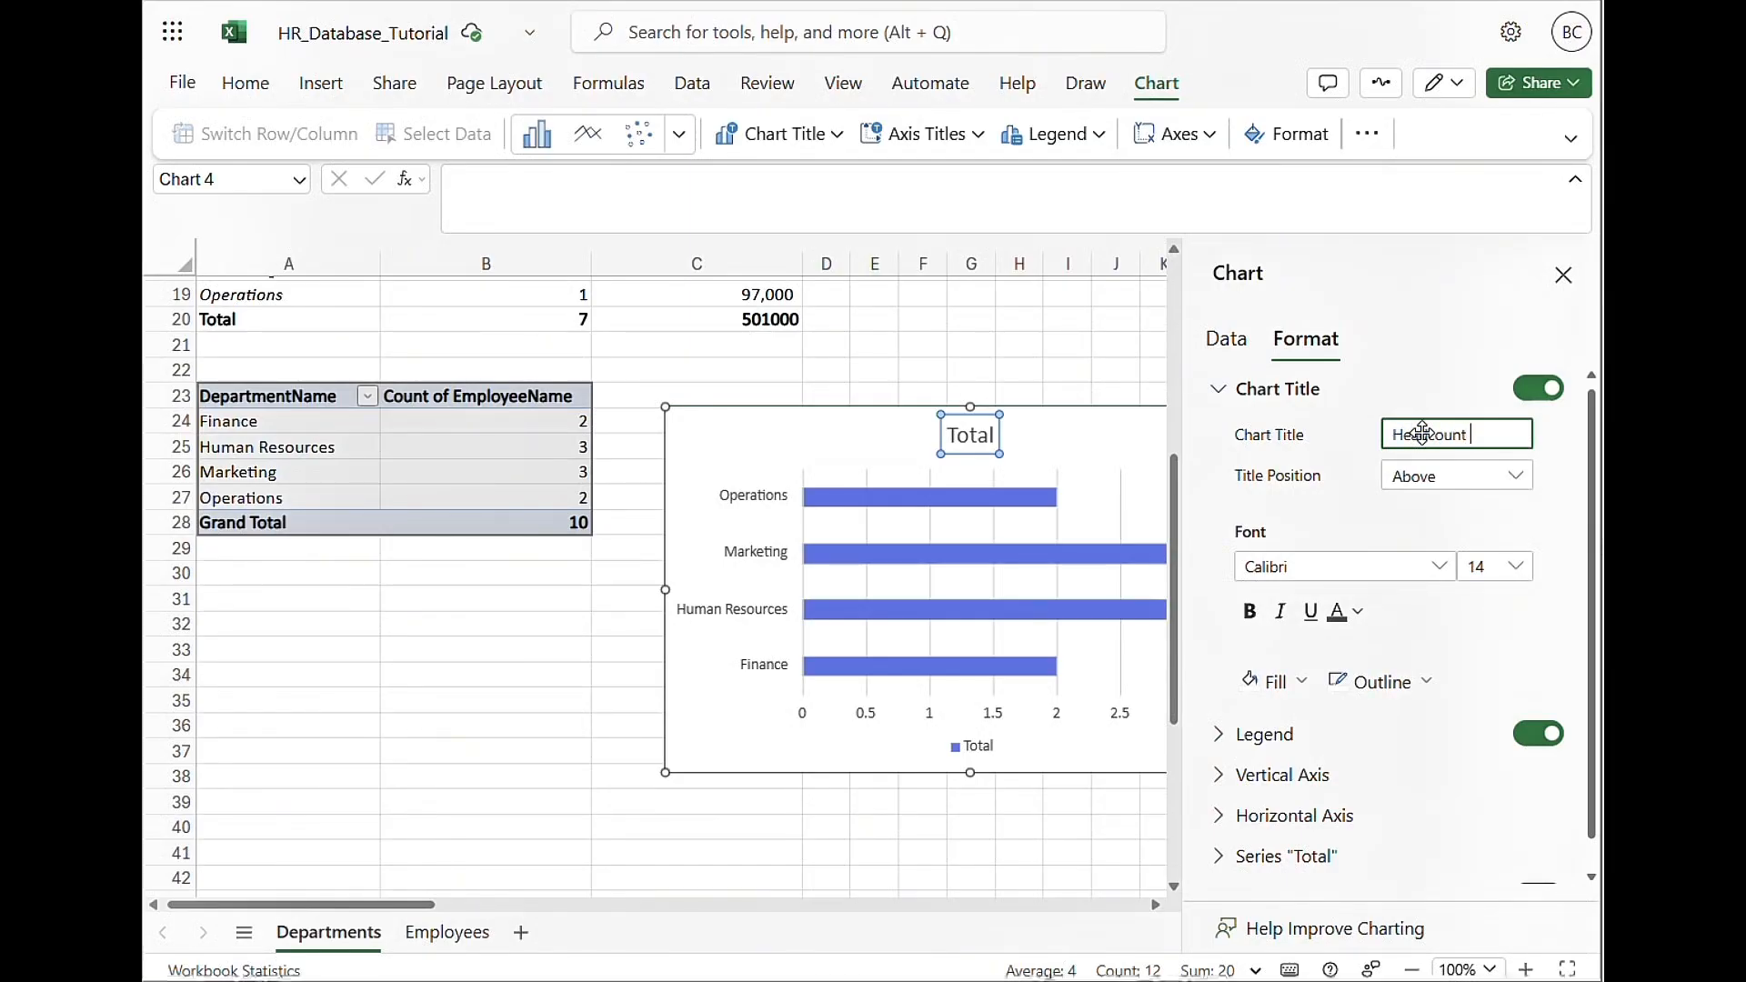
type("Headcount by Departme")
type("nt")
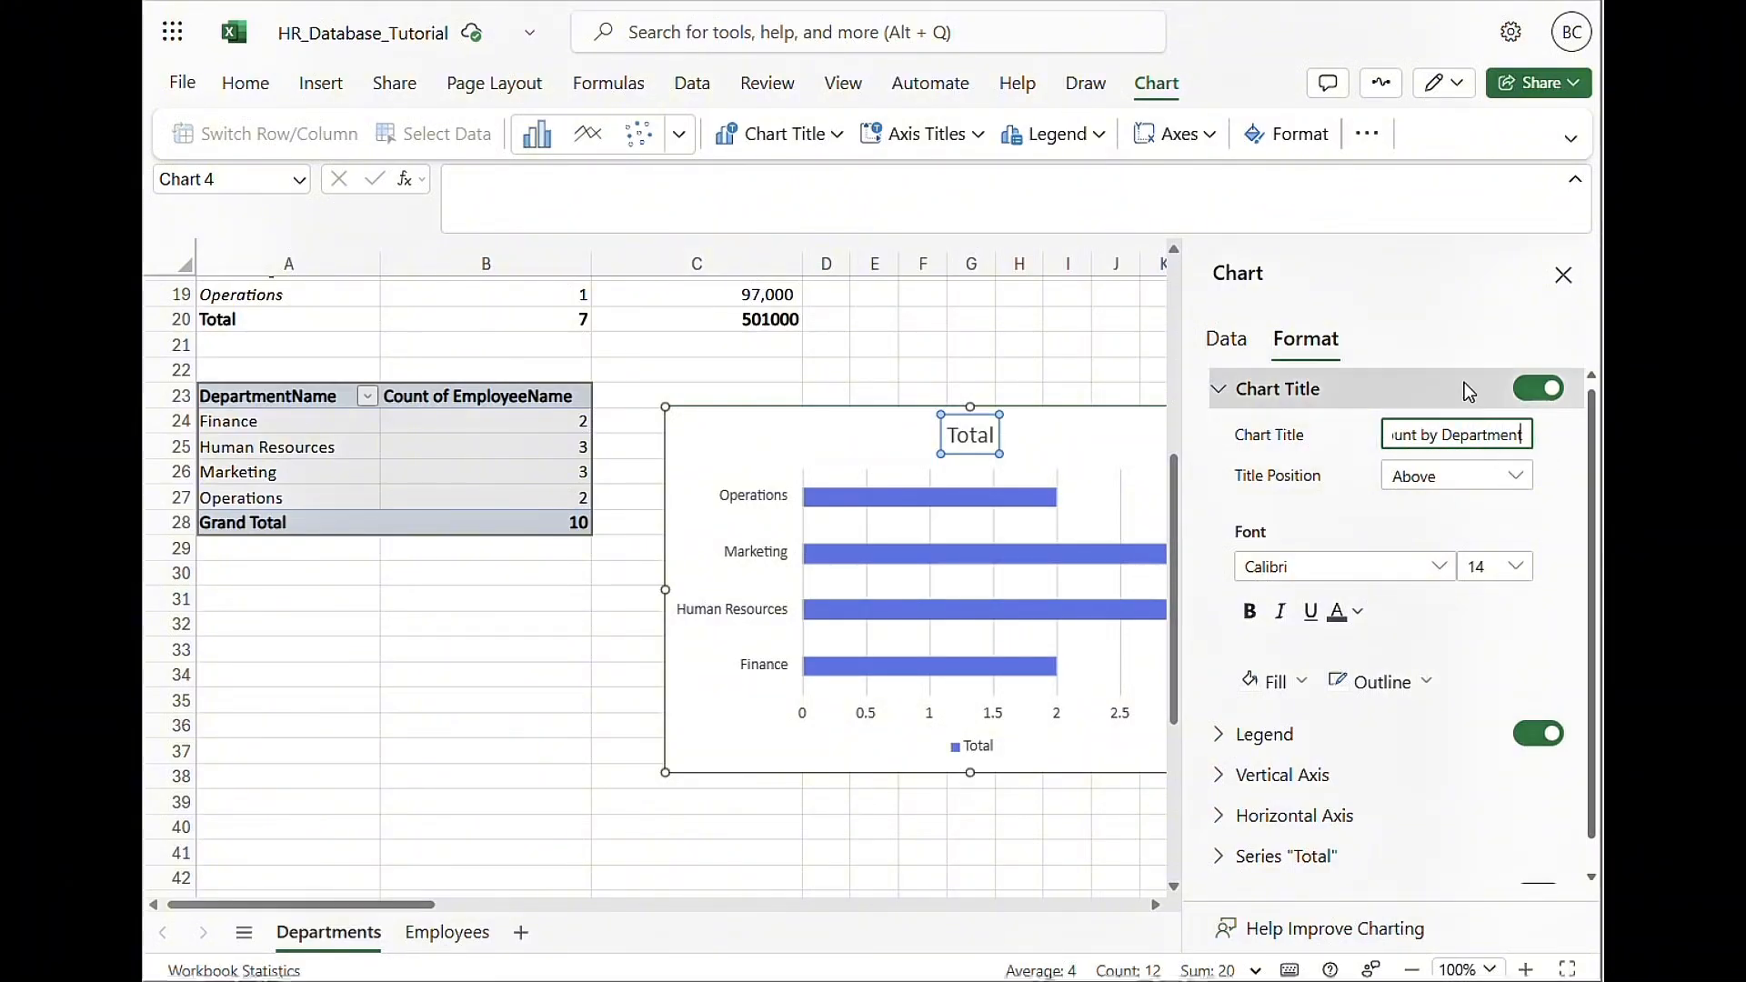
left_click(1116, 345)
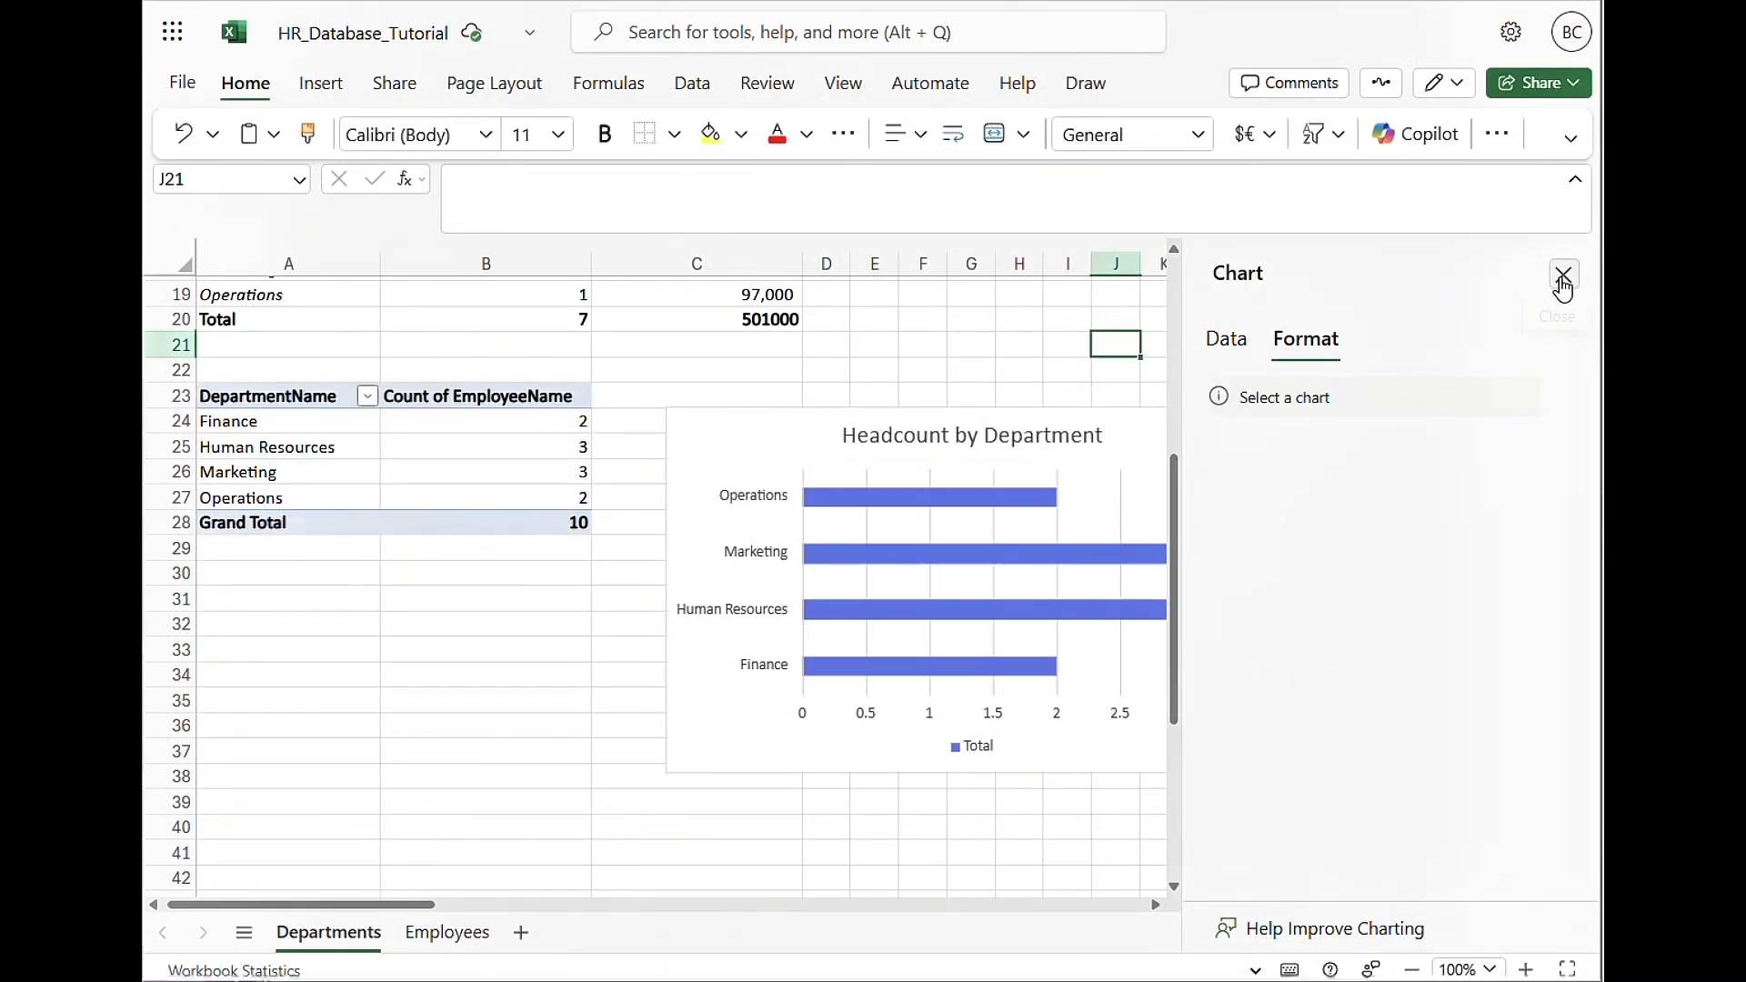
left_click(1562, 280)
left_click_drag(1139, 439, 1198, 416)
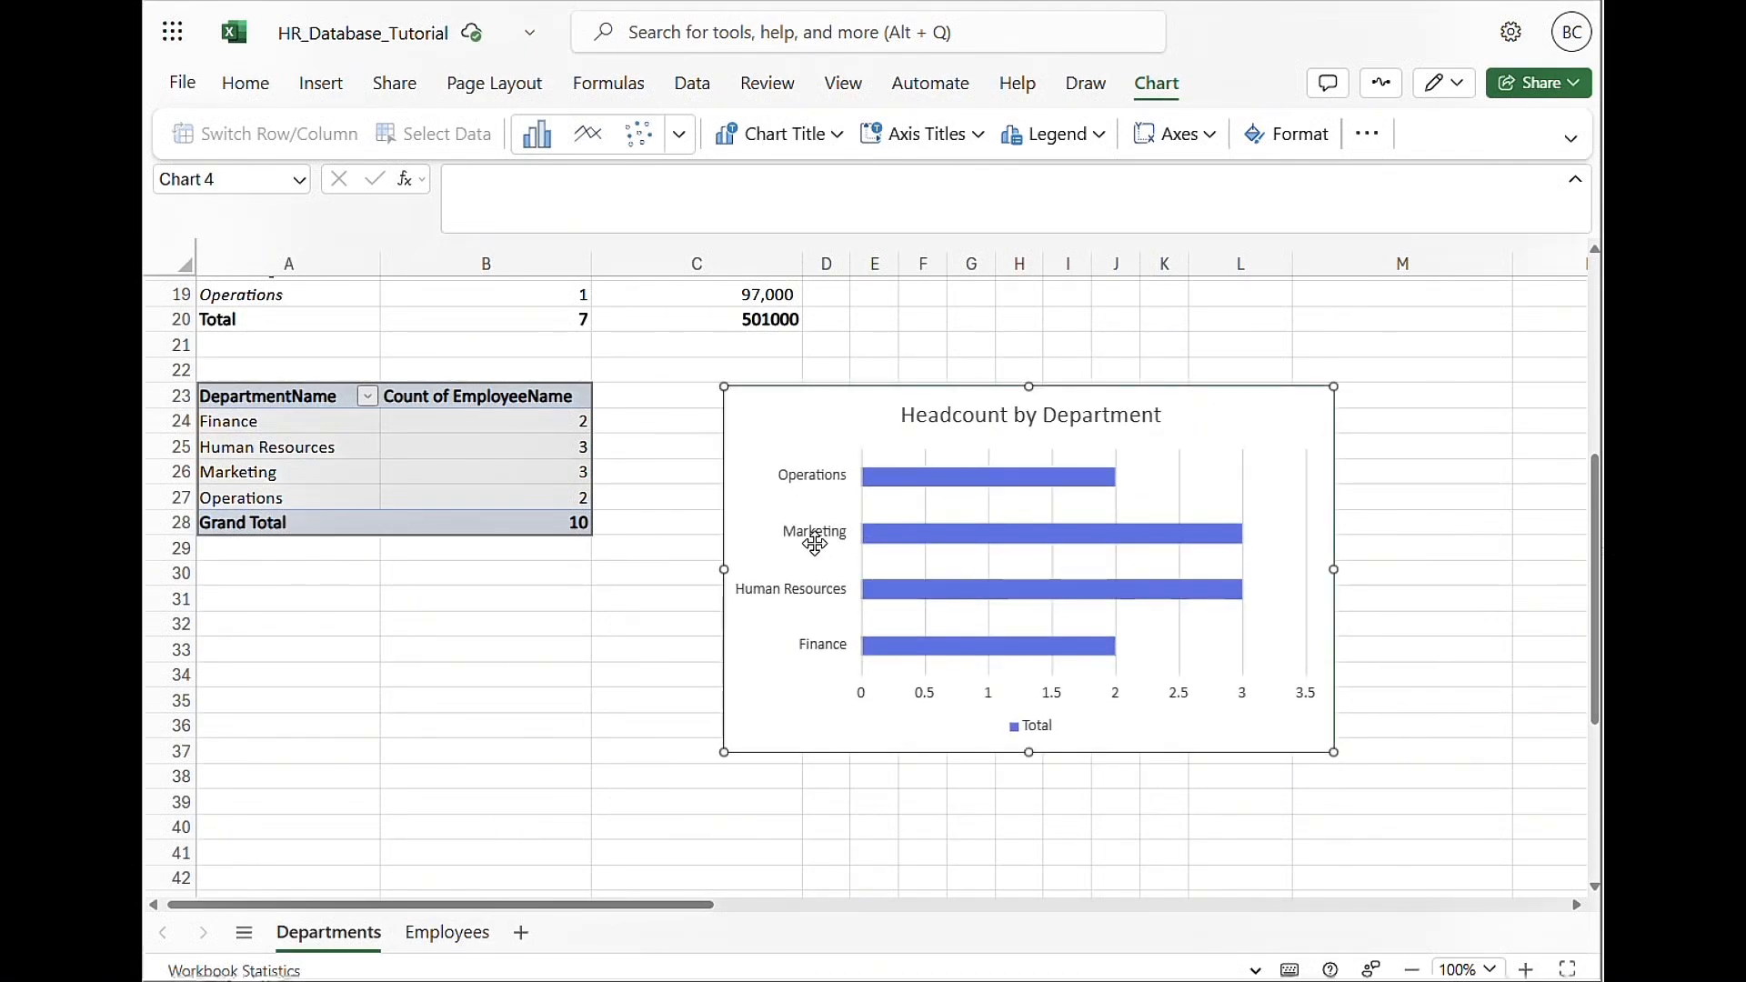
Add PositionTitle as the column field of the department headcount PivotTable at A23
left_click(287, 405)
right_click(288, 406)
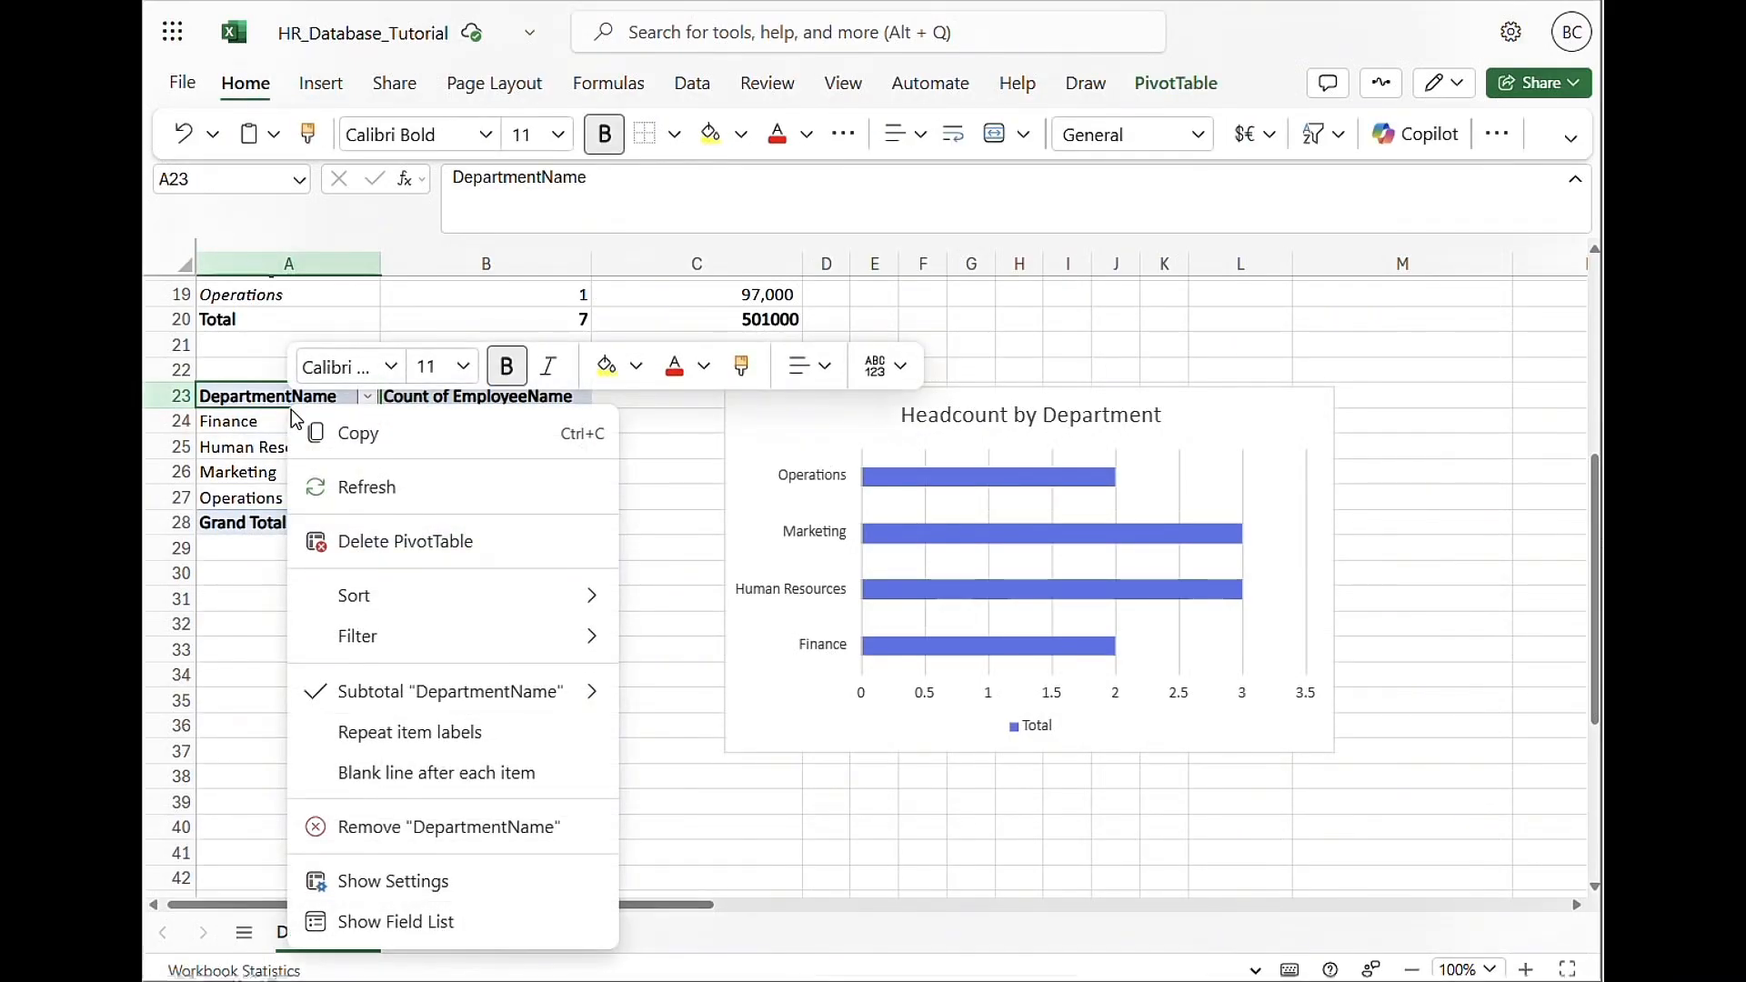
left_click(457, 924)
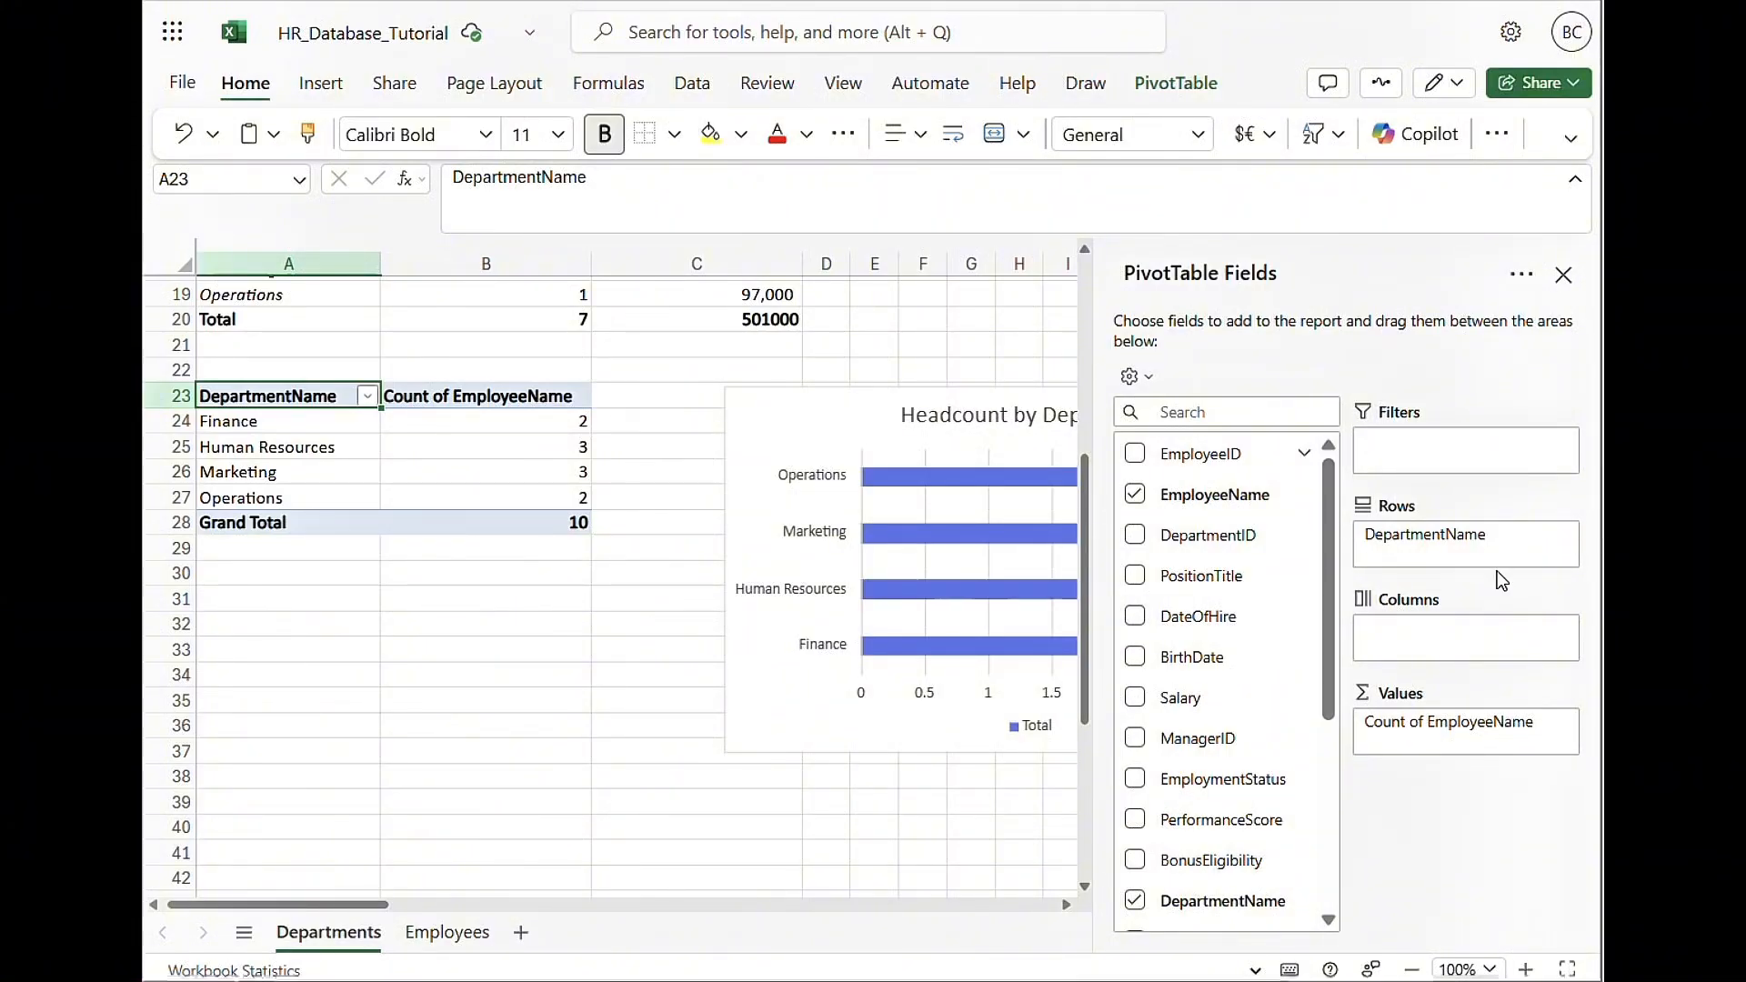
scroll(1273, 600, "down", 1)
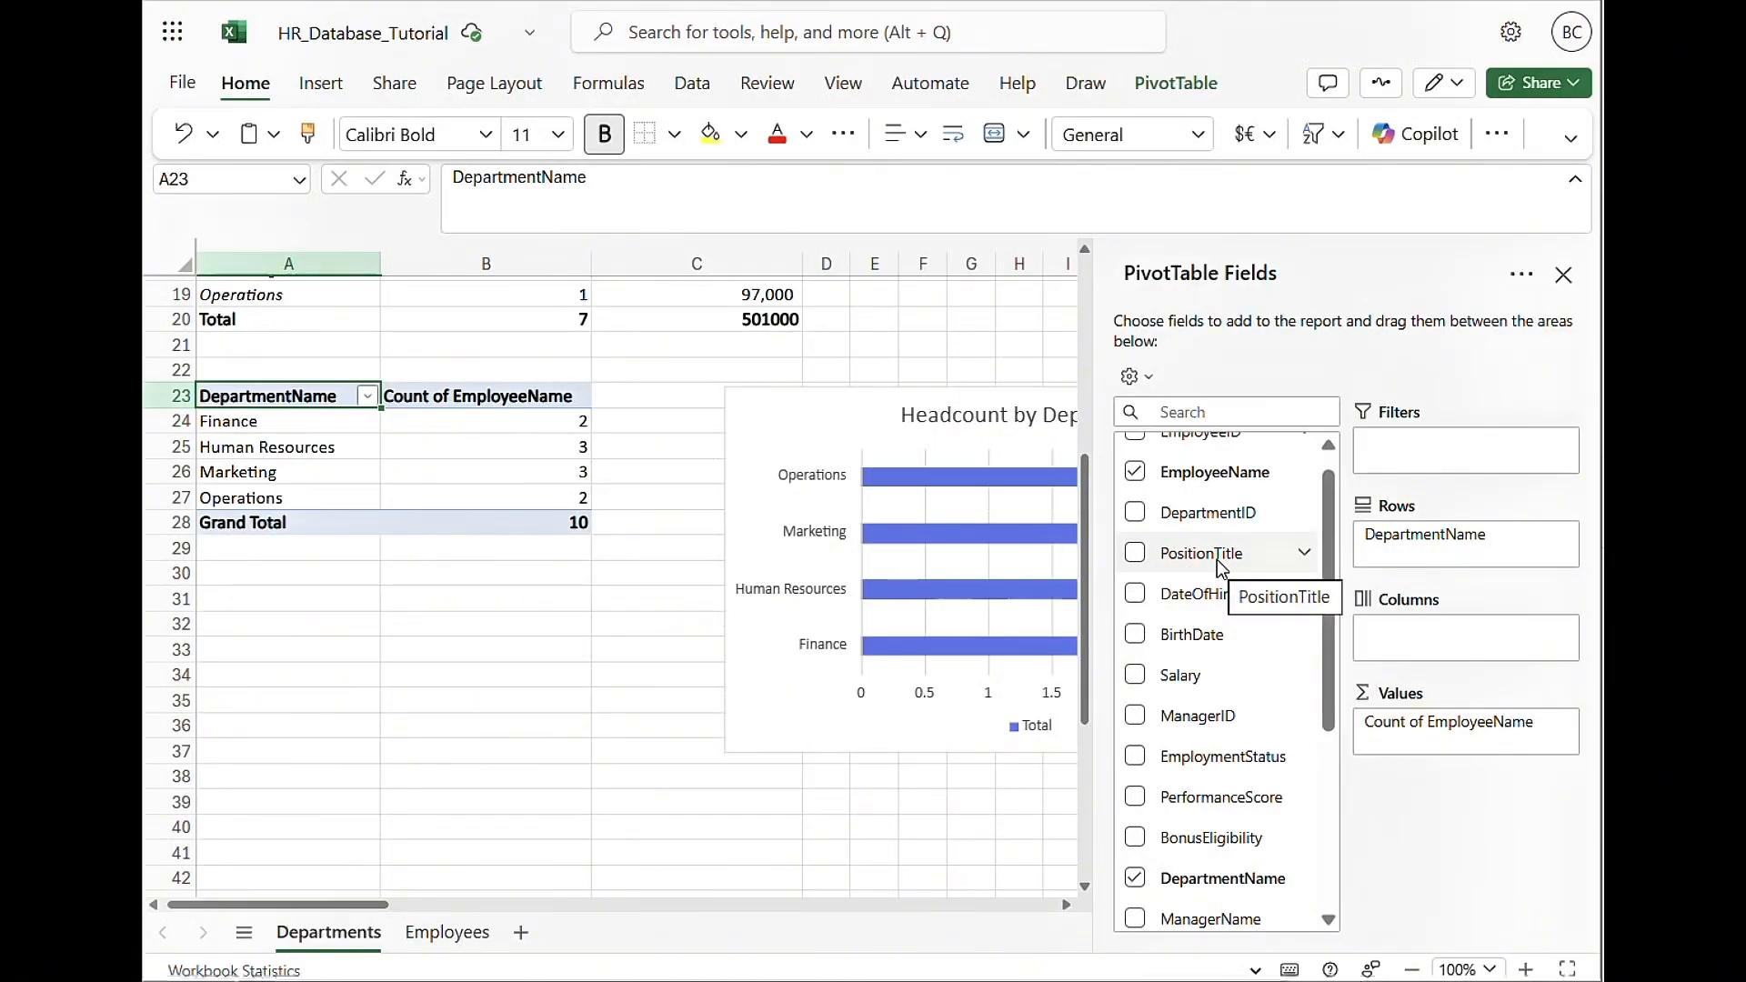
left_click_drag(1221, 567, 1447, 640)
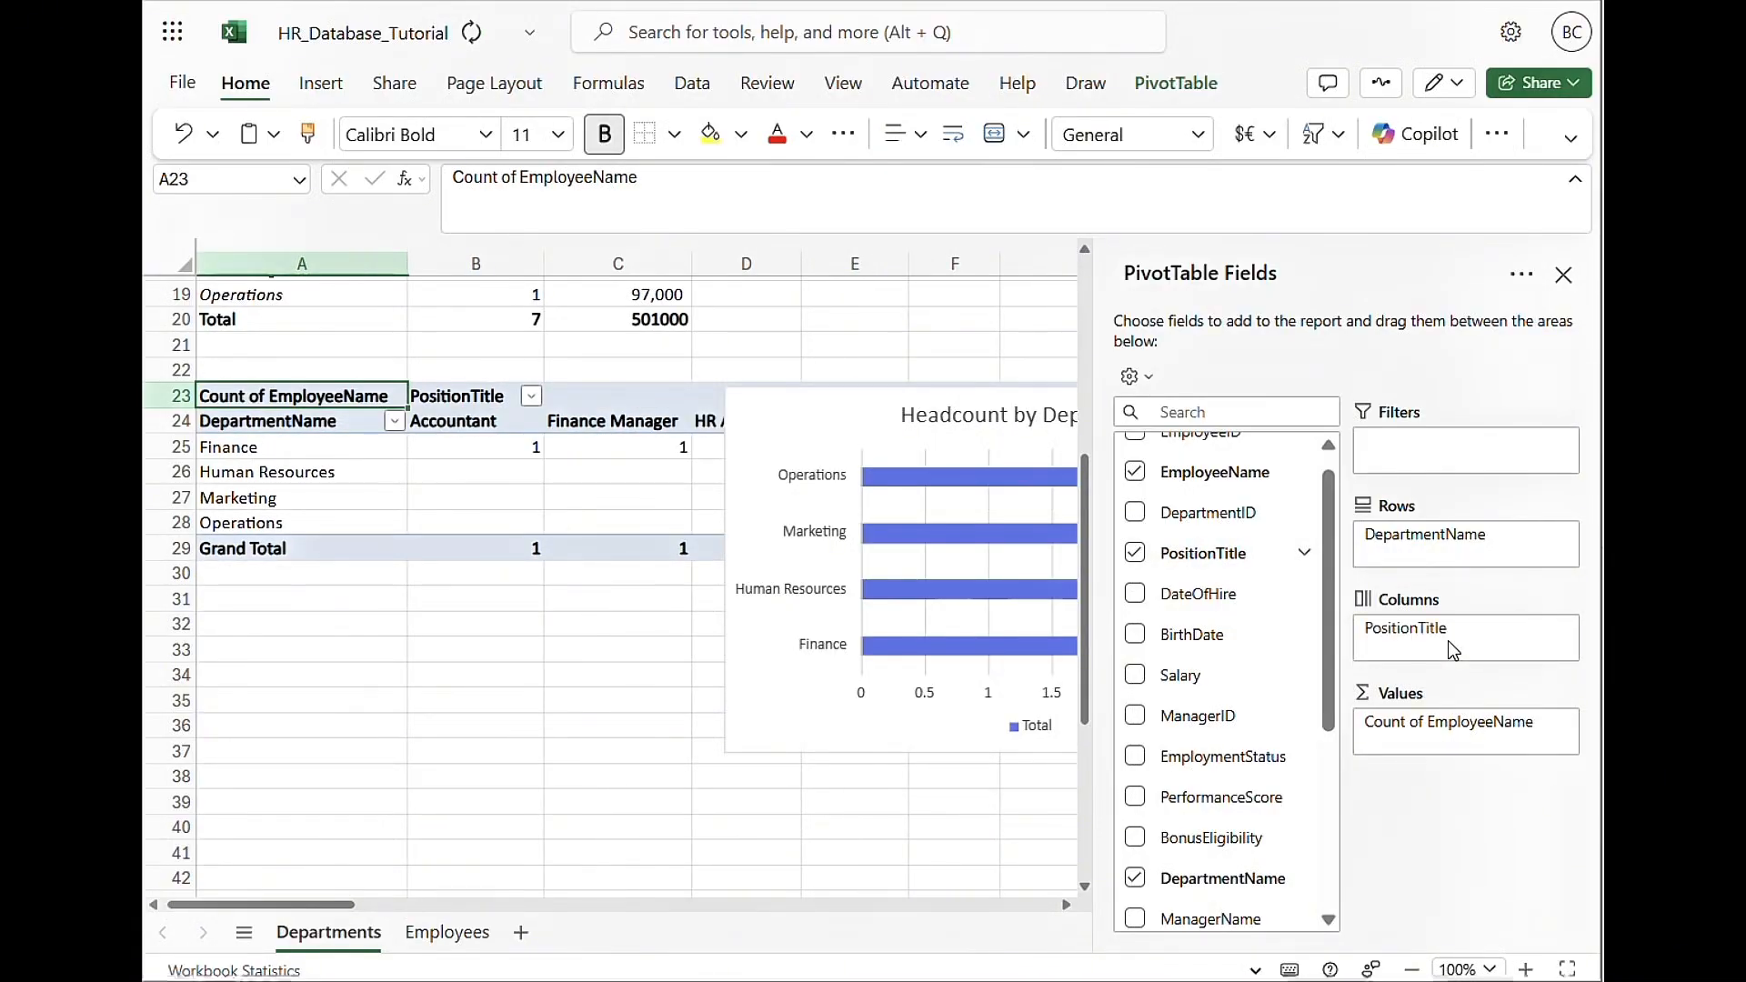
left_click(1563, 275)
Move the bar chart below the PivotTable, with its top edge at about row 30, and review the grand totals and chart legend
left_click_drag(1064, 418, 686, 612)
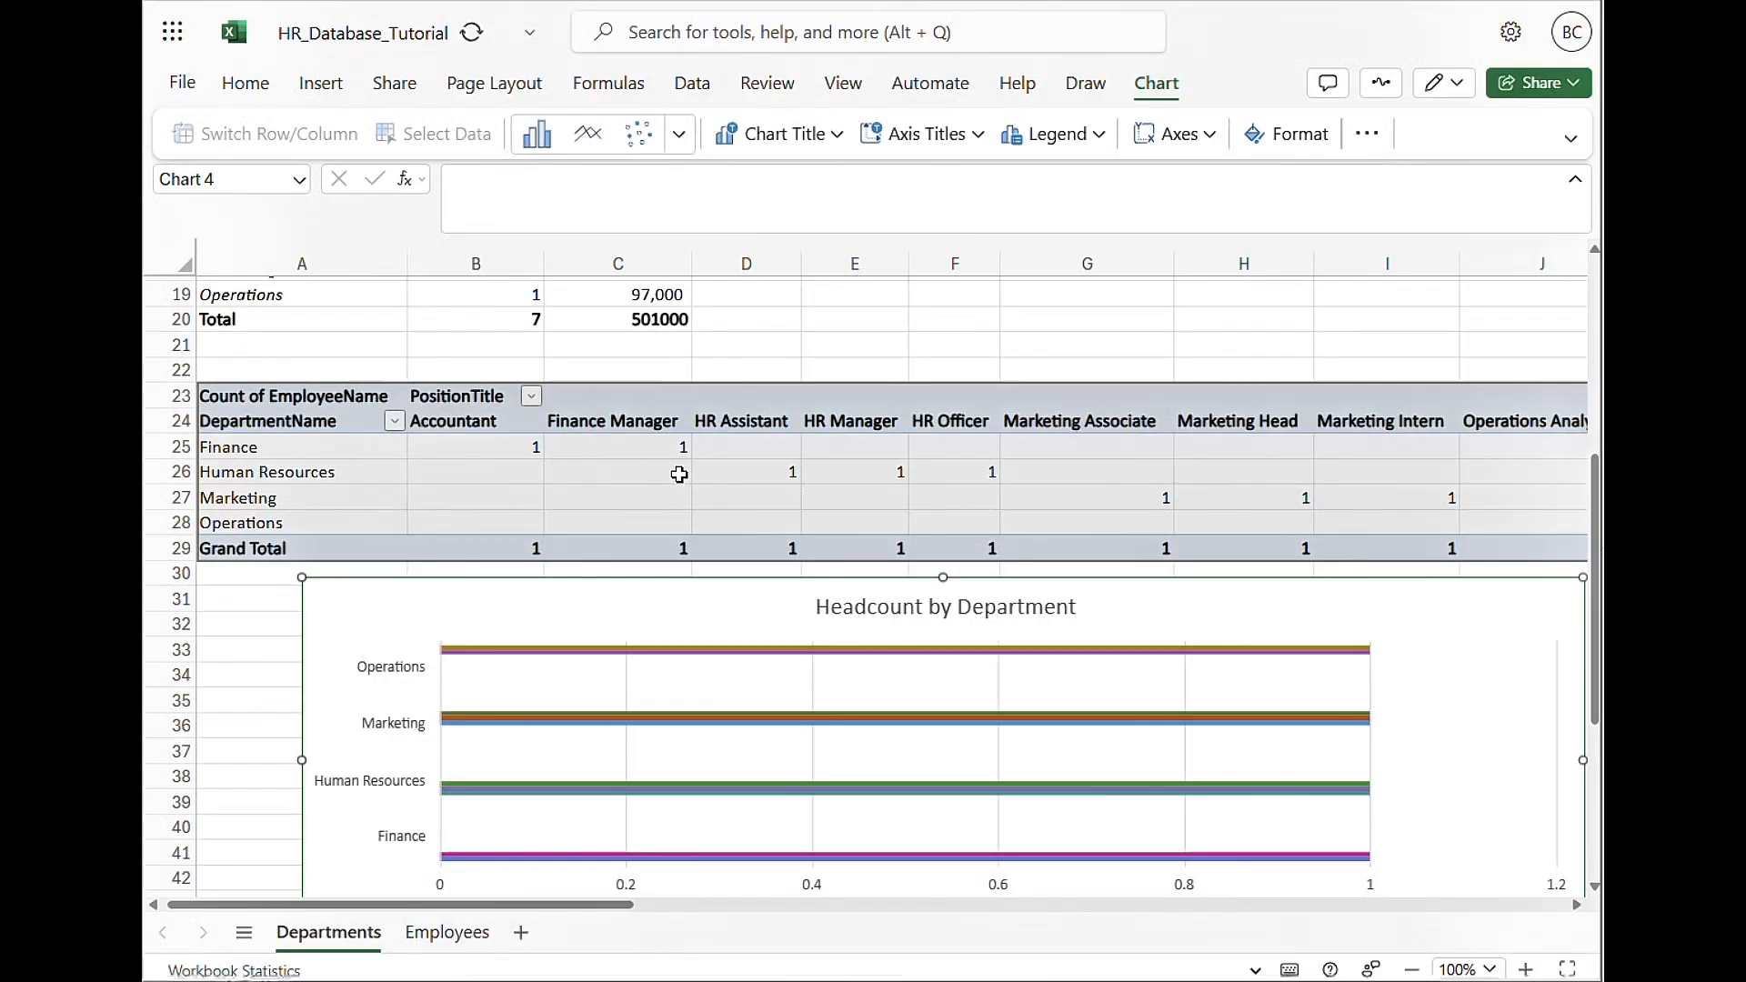
left_click(721, 351)
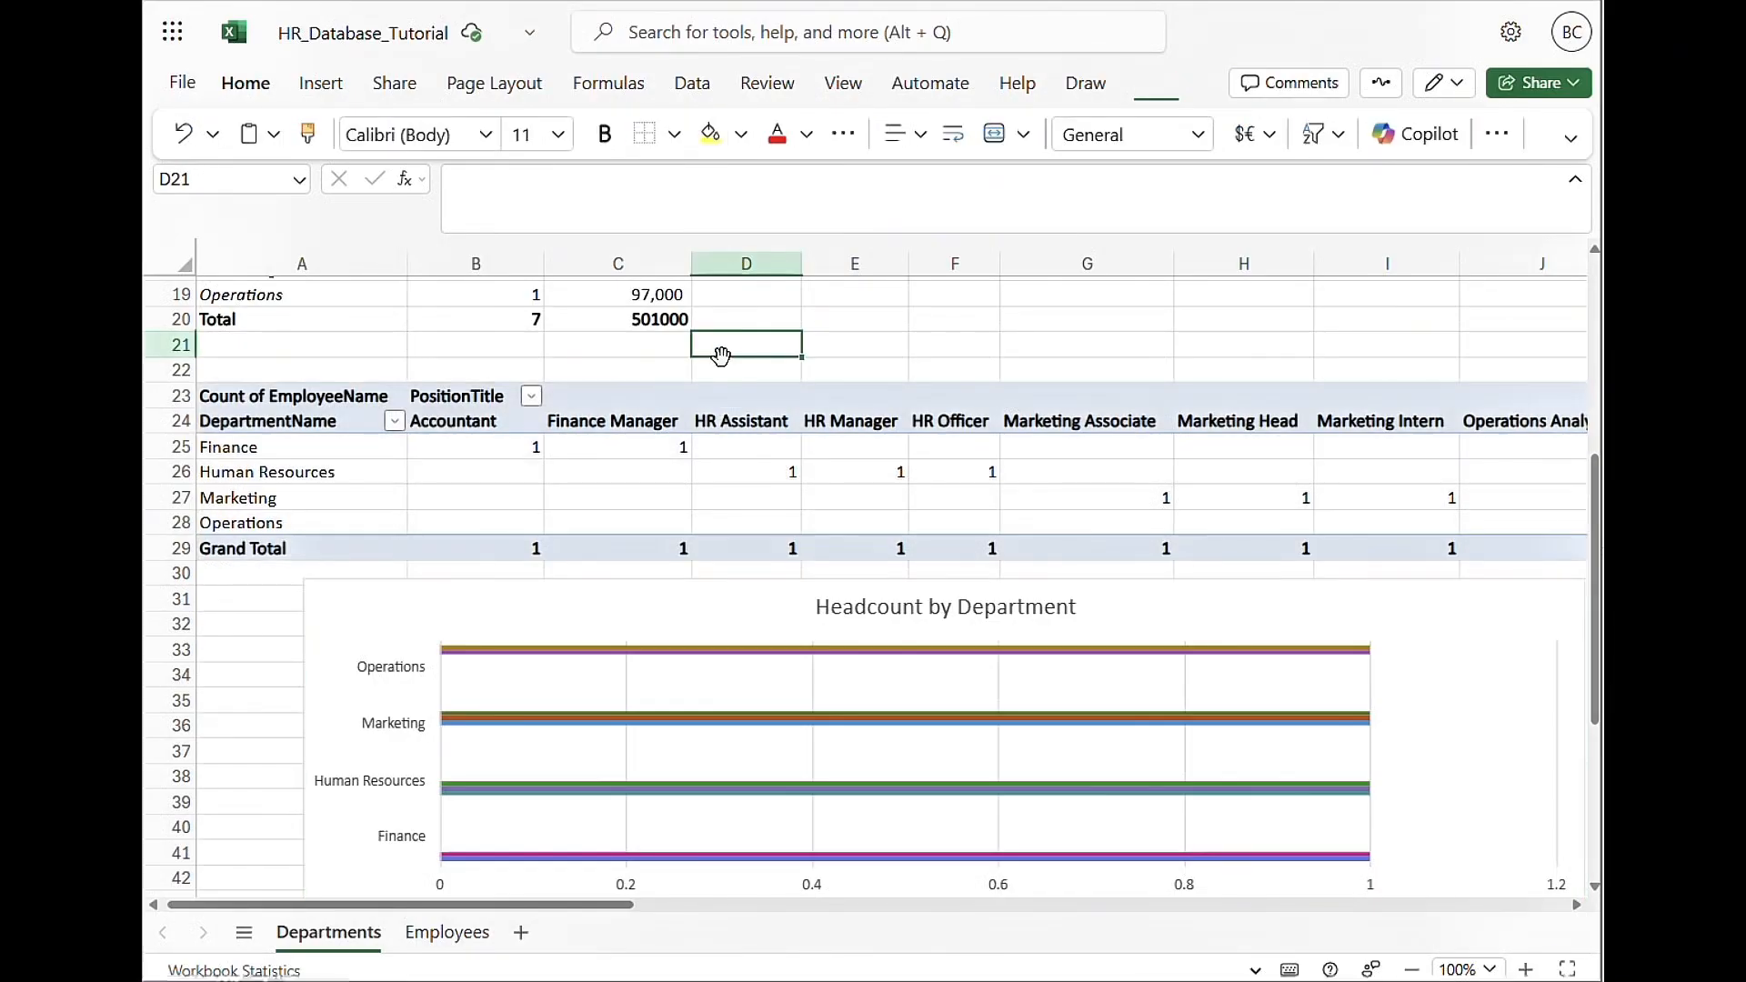
scroll(722, 464, "right", 3)
scroll(722, 464, "right", 4)
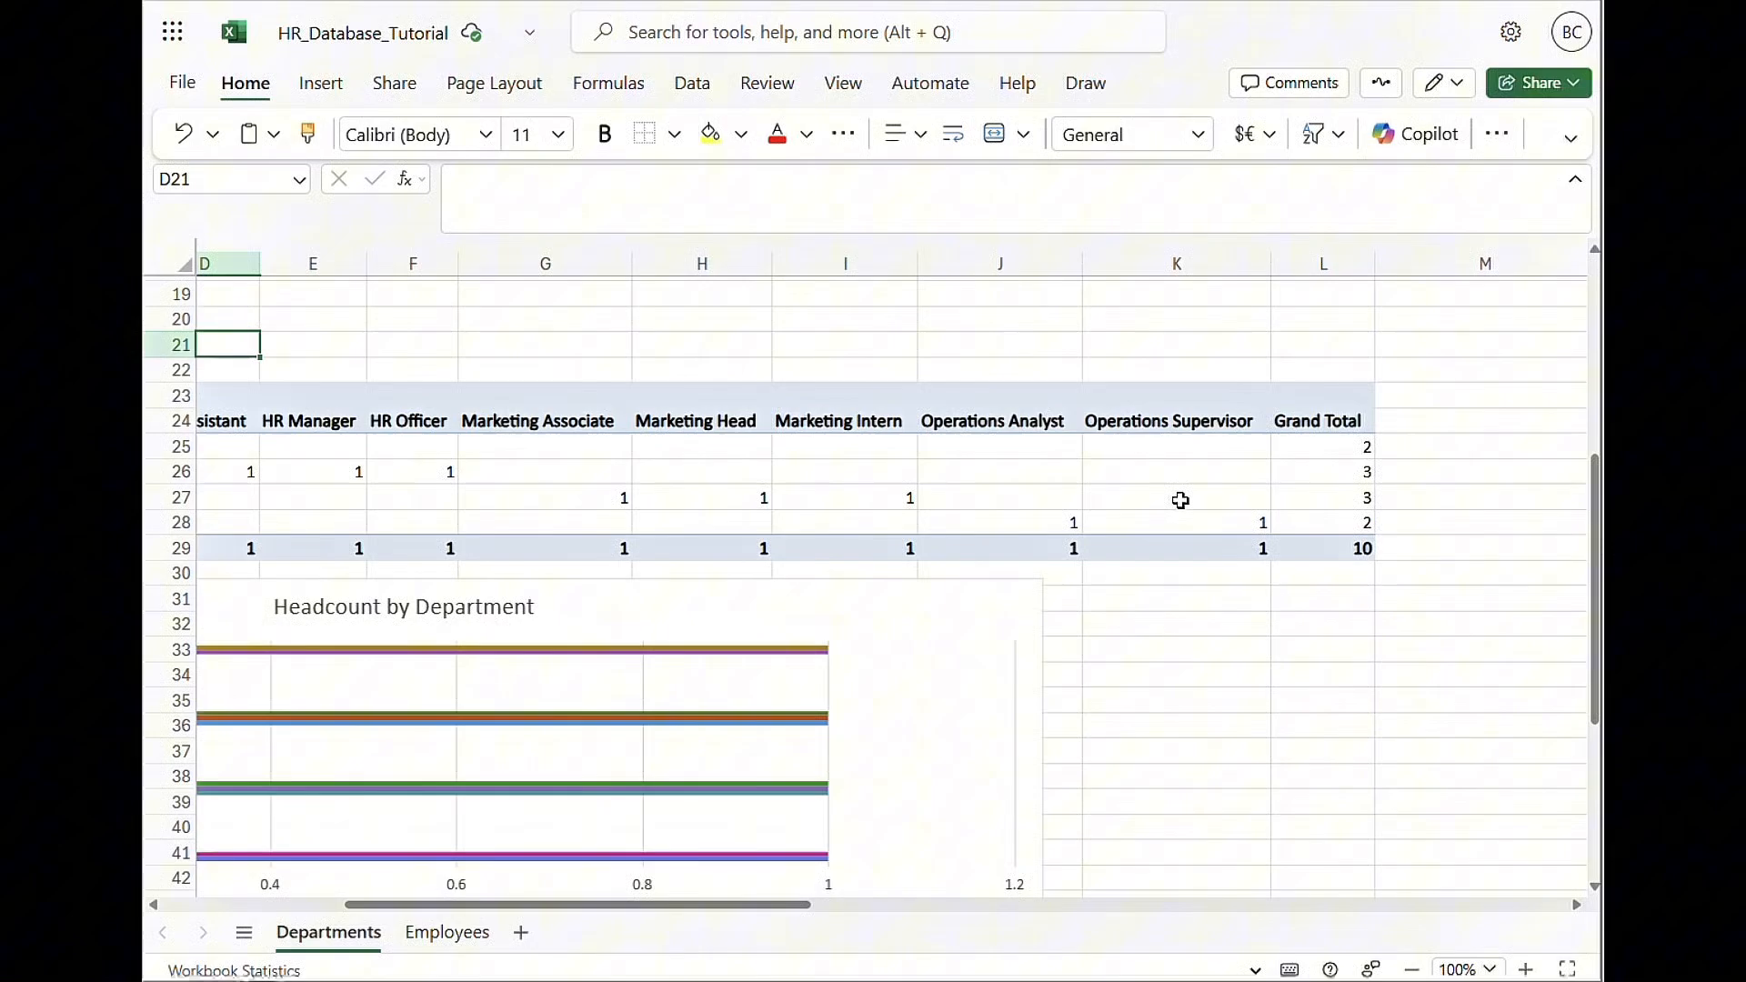
left_click(1291, 549)
scroll(1189, 549, "left", 6)
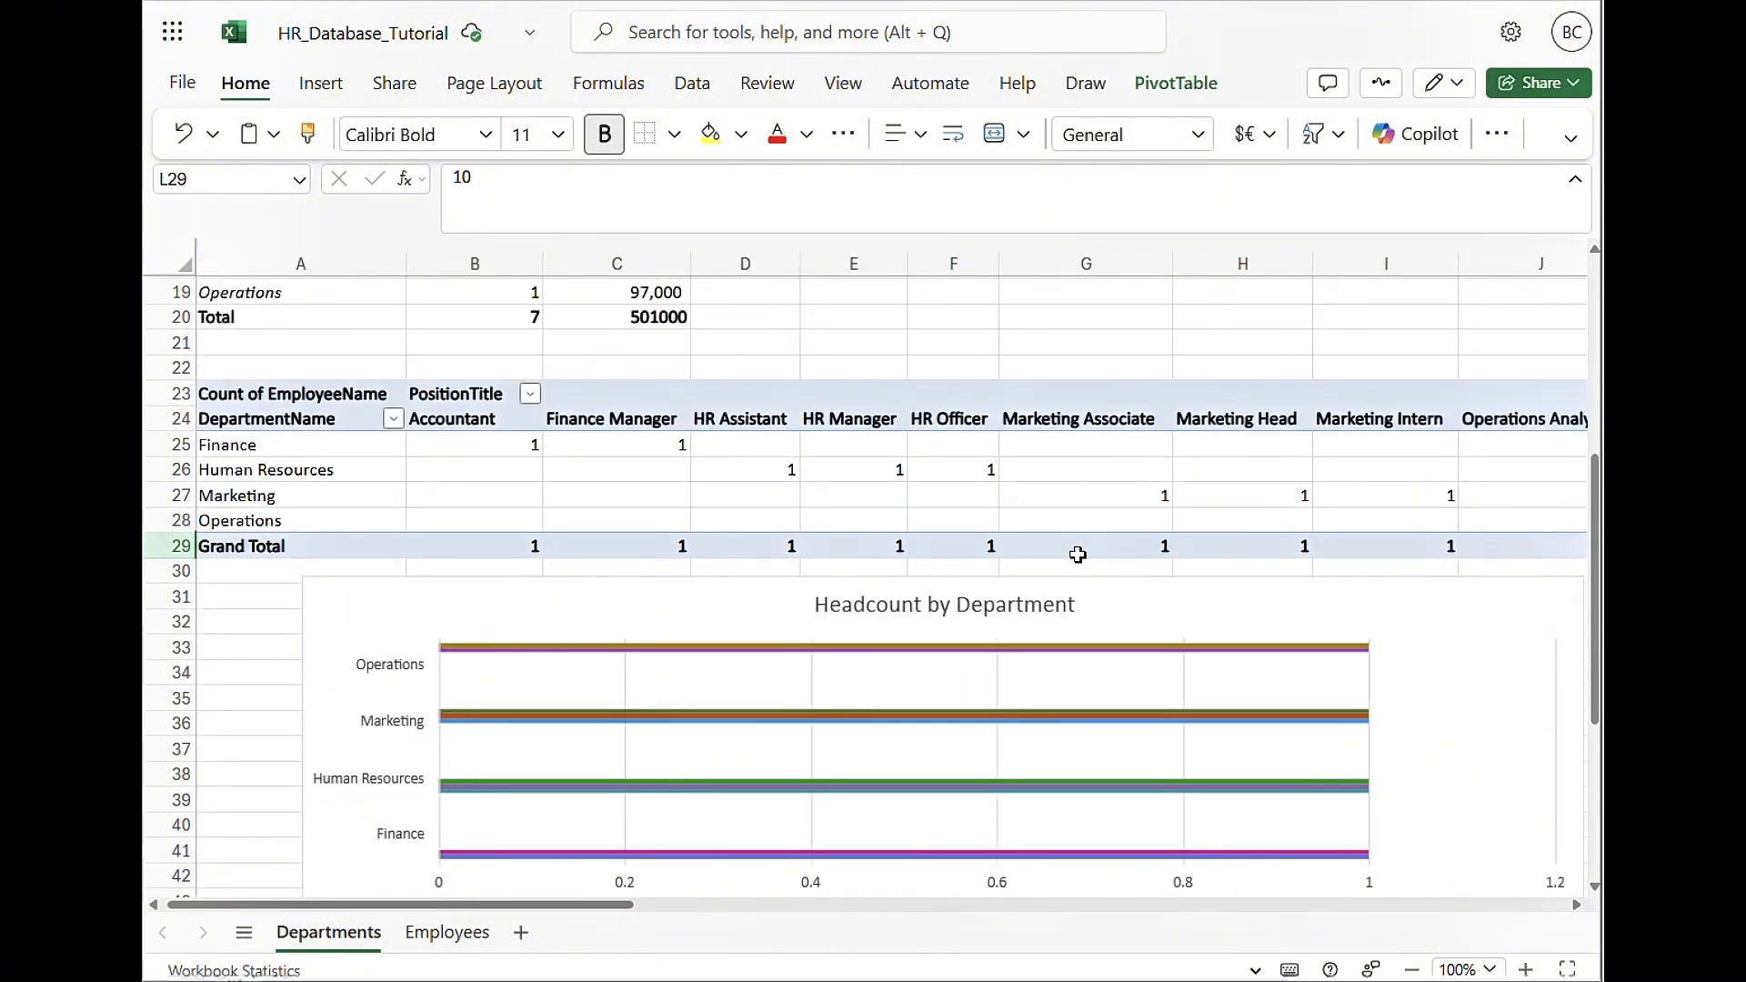
scroll(1077, 555, "down", 3)
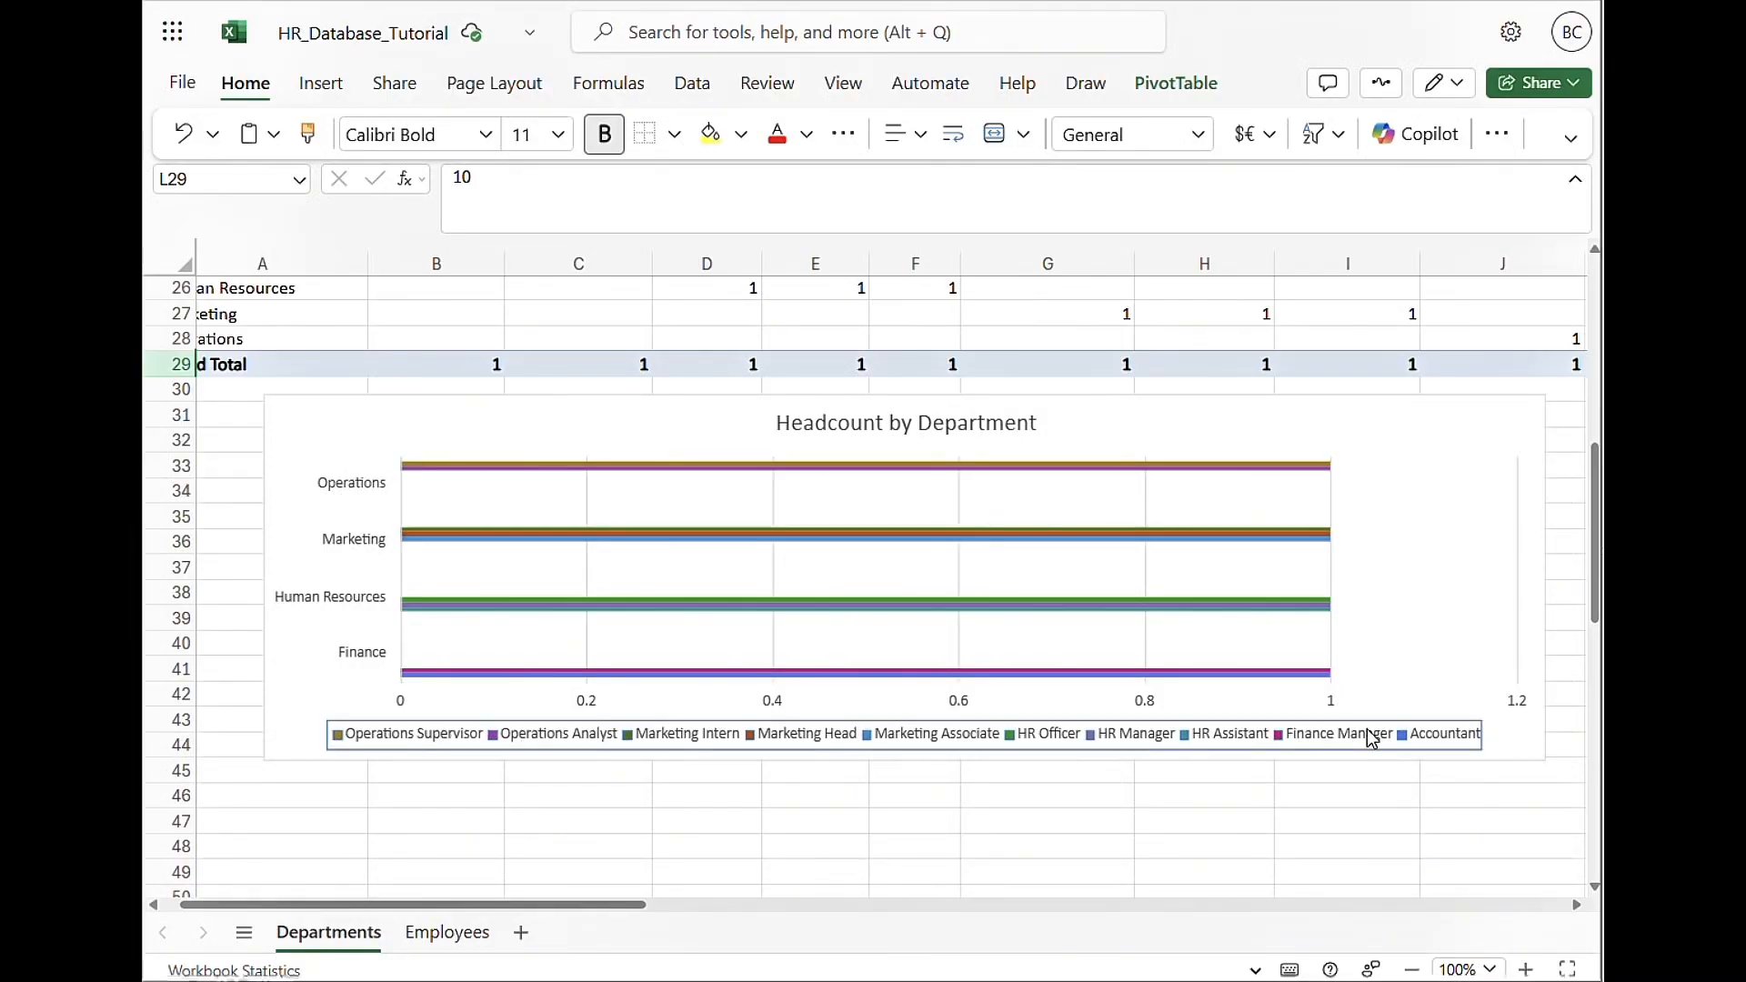
Change the bar chart's title to "Positions Occupied per Department"
double_click(910, 436)
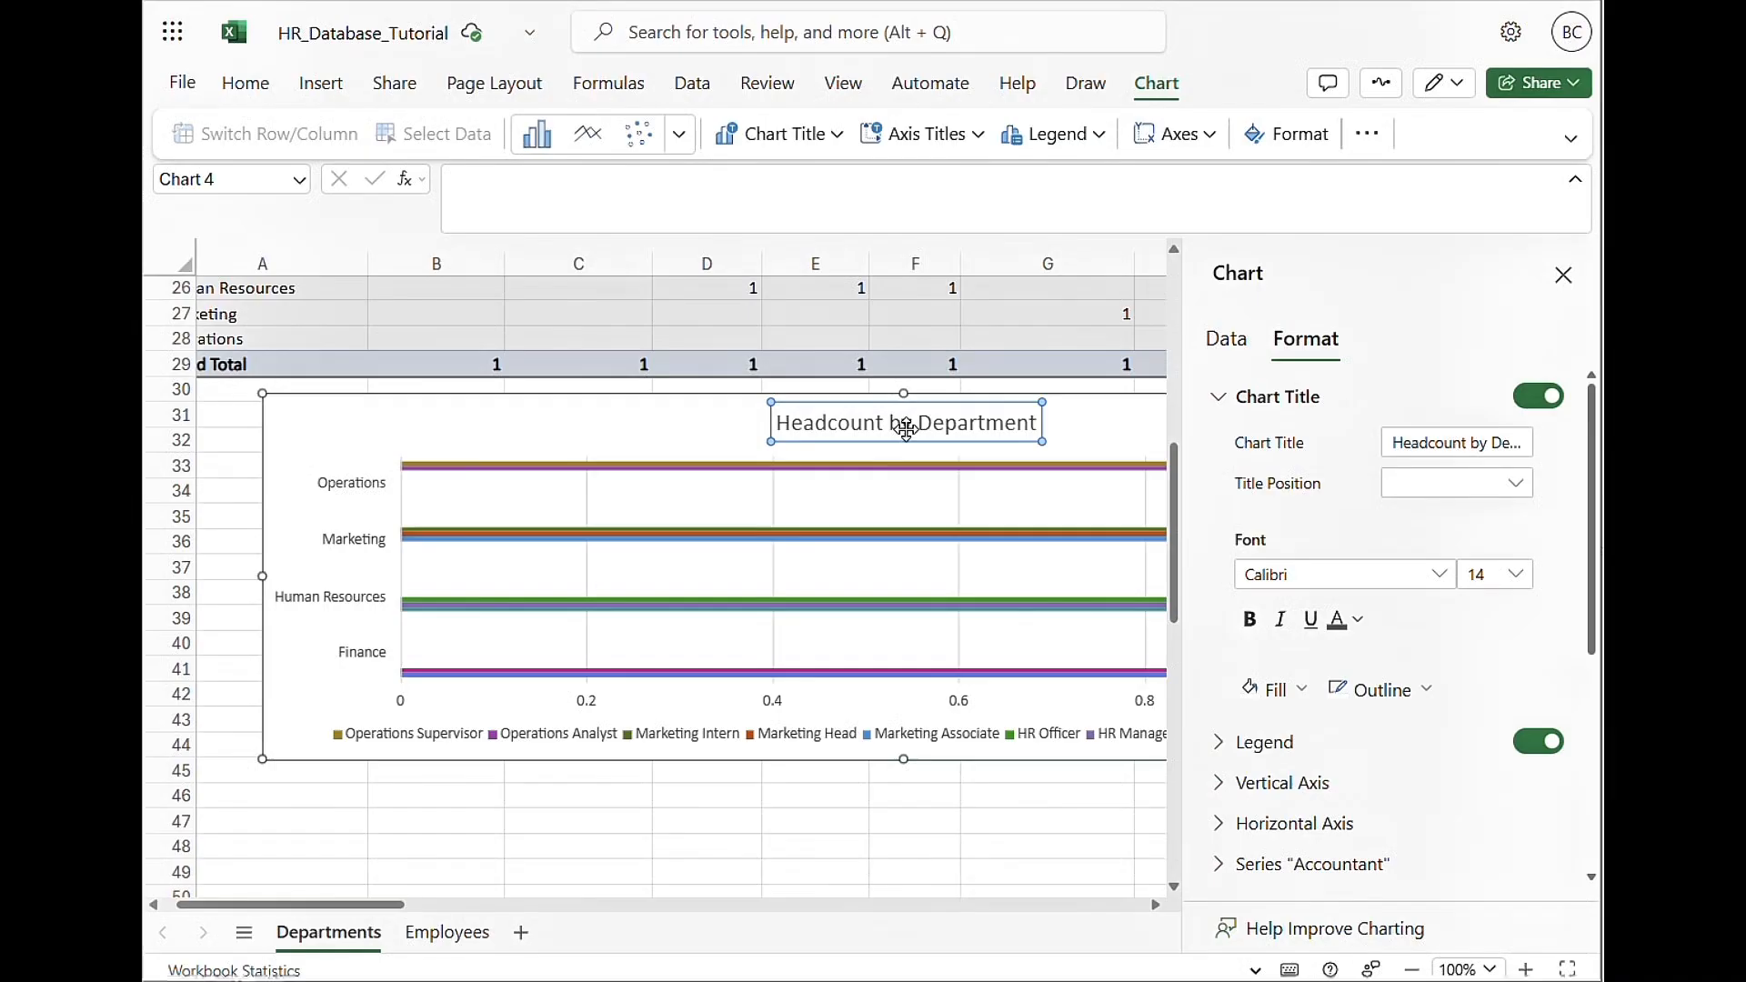
double_click(1445, 437)
type("P")
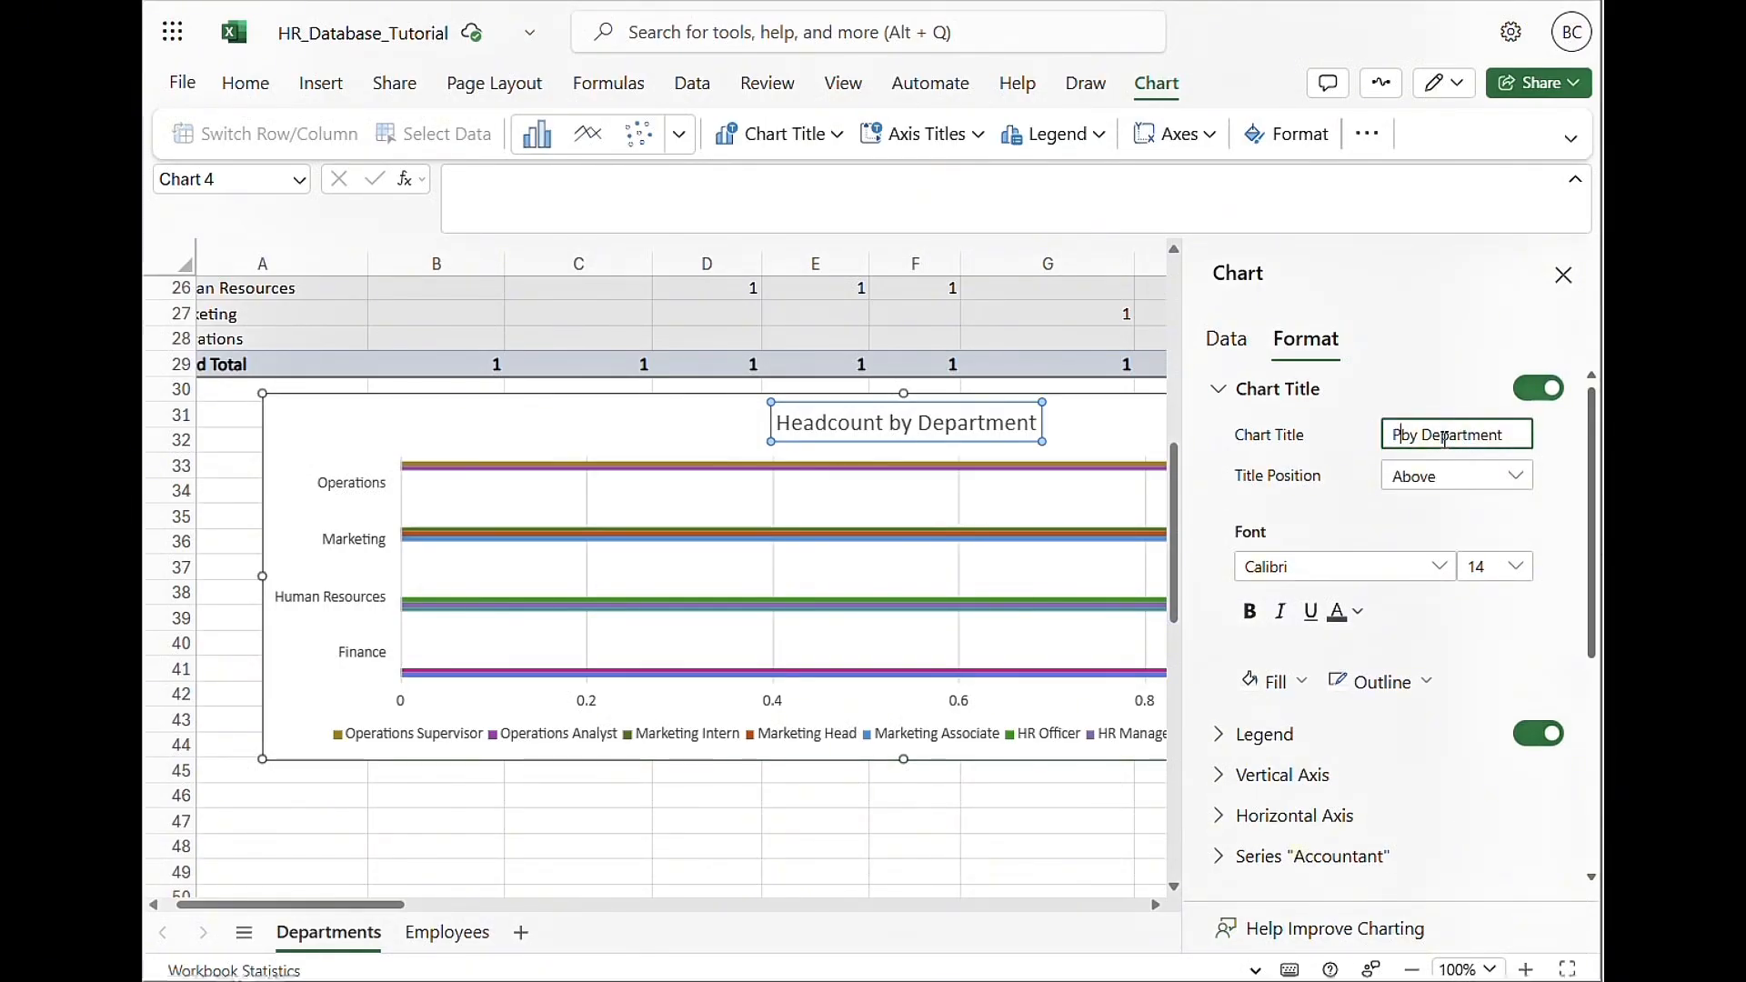
type("ositions")
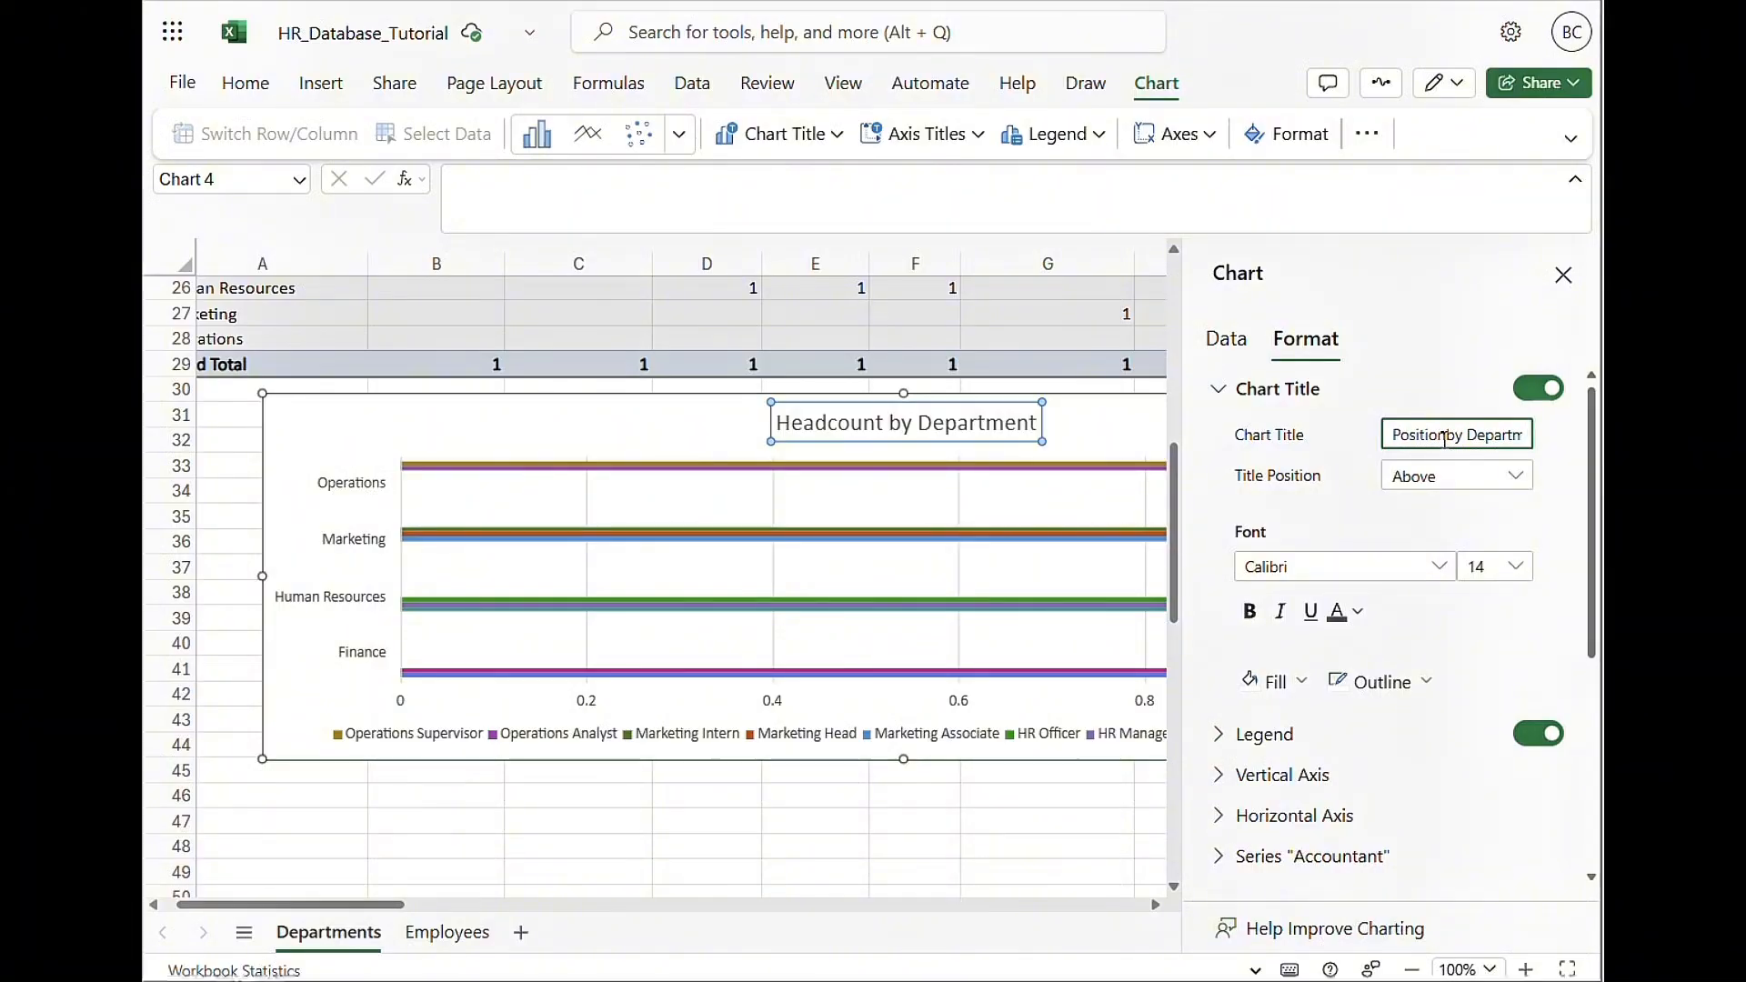
type("Occupied")
key("Delete")
key("Delete")
key("Delete")
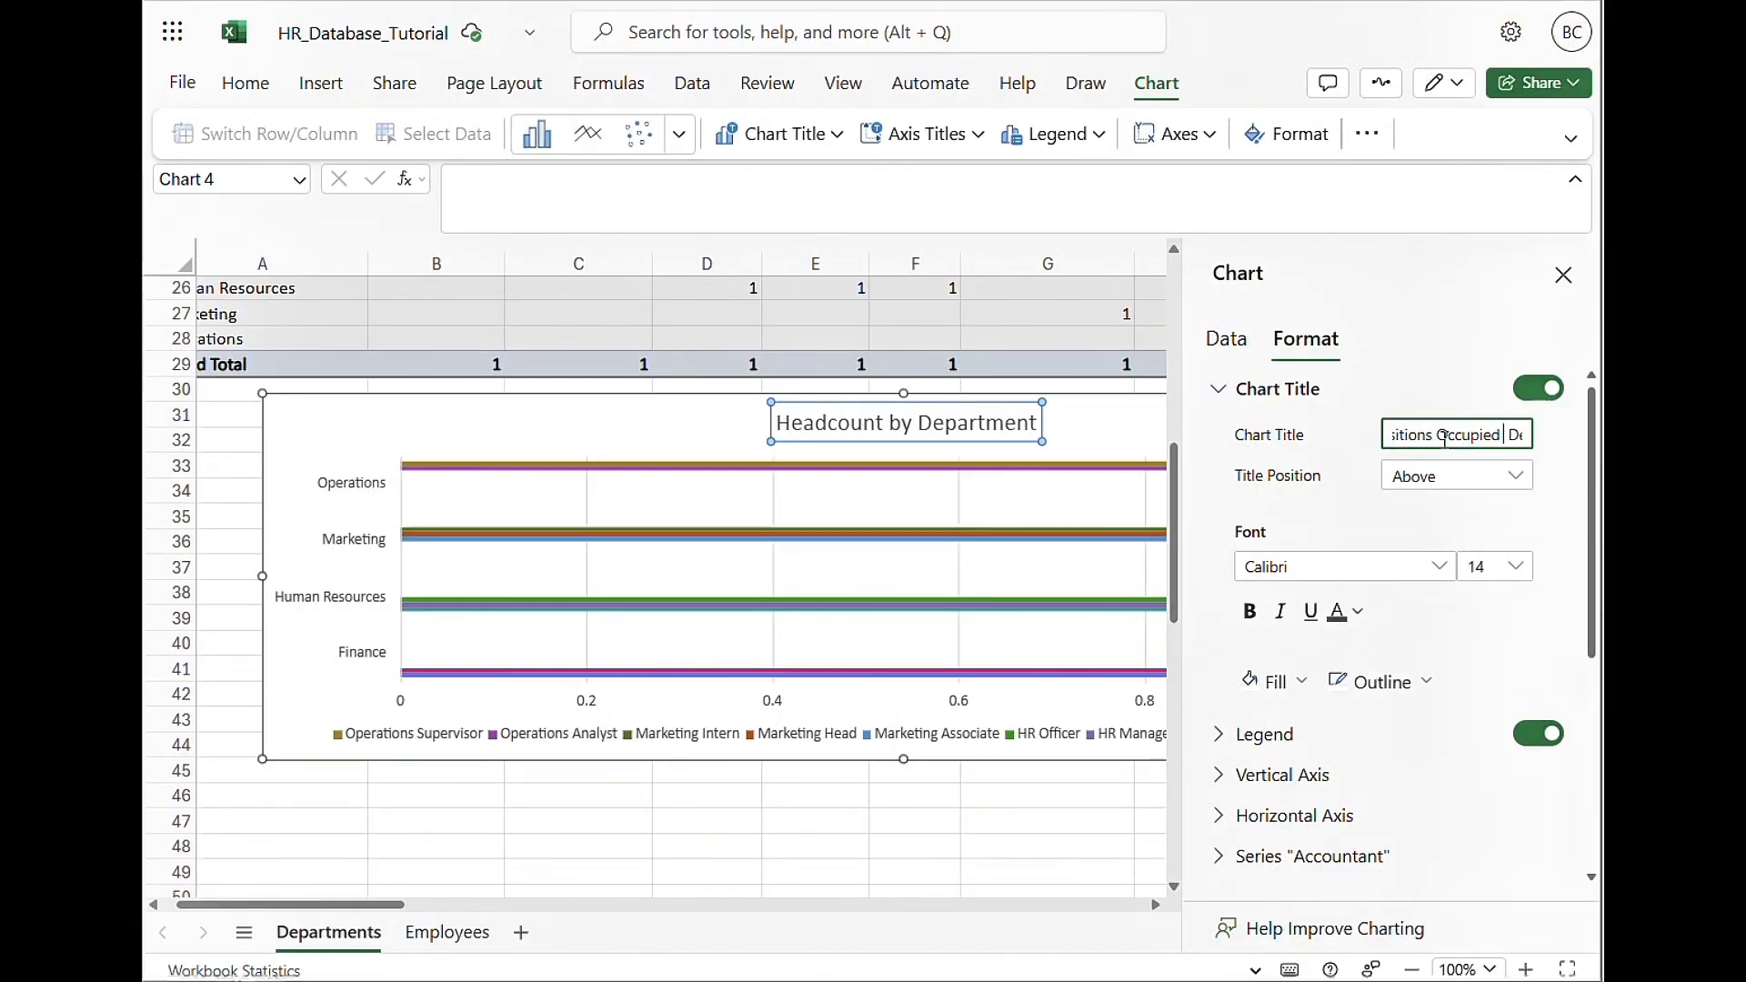
type("per")
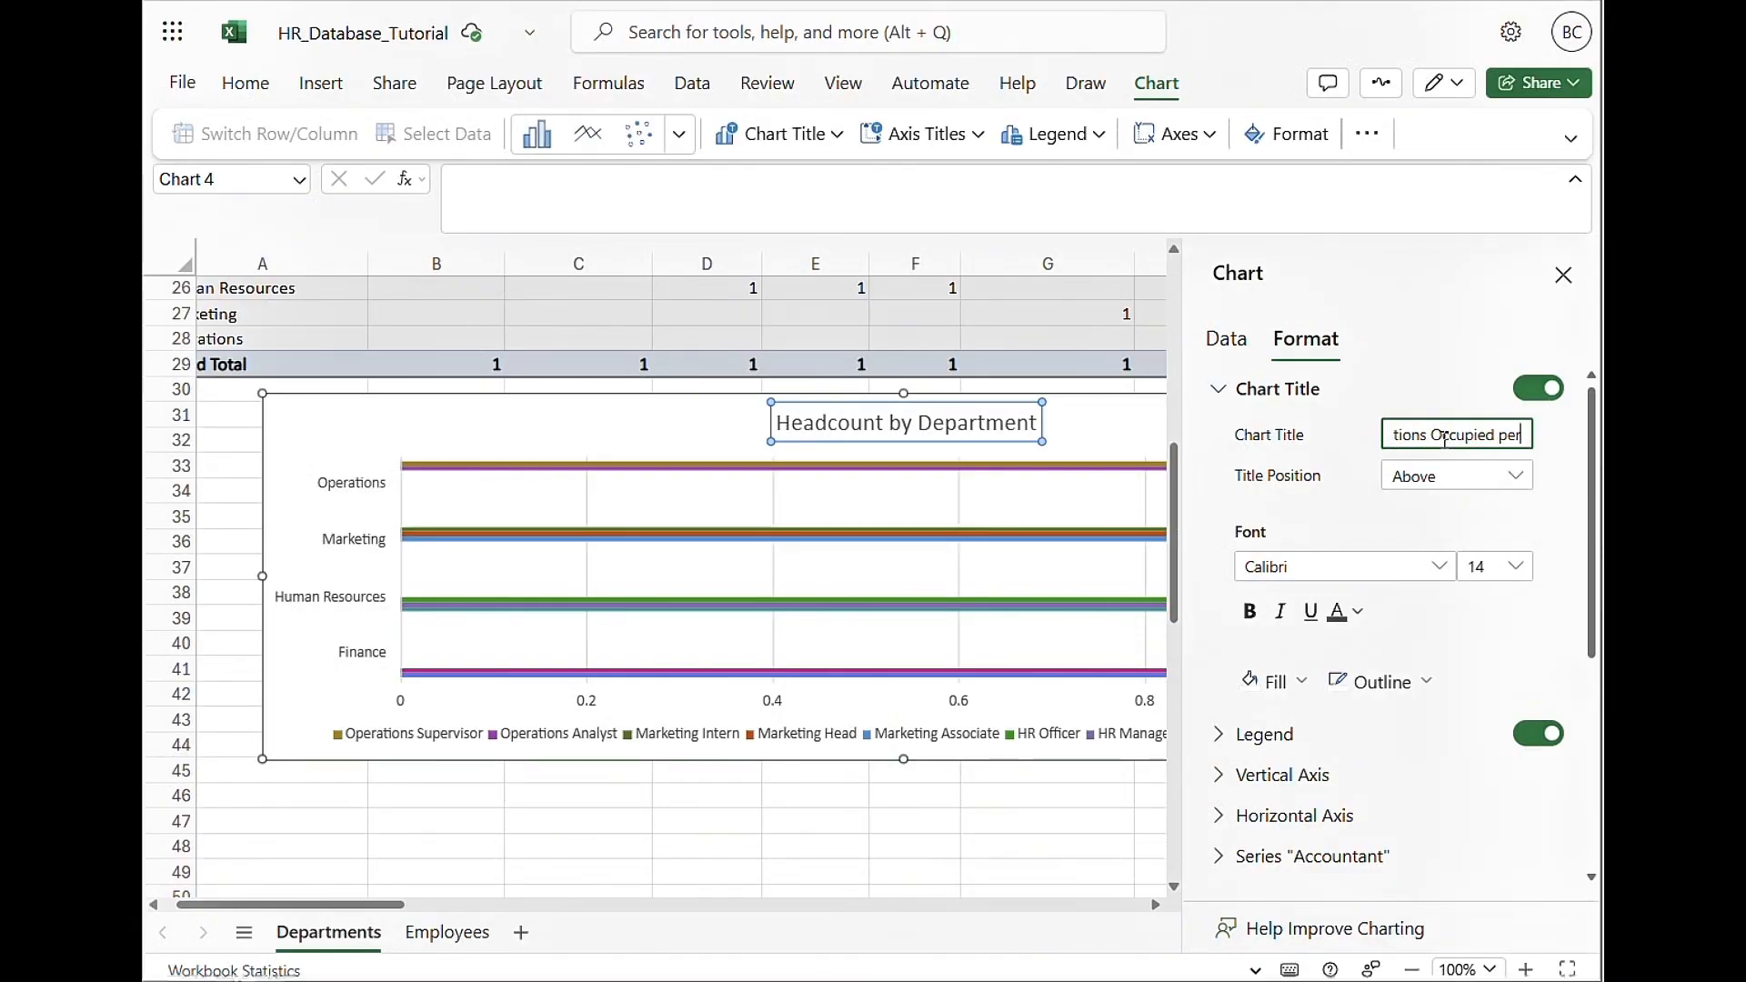
key("Return")
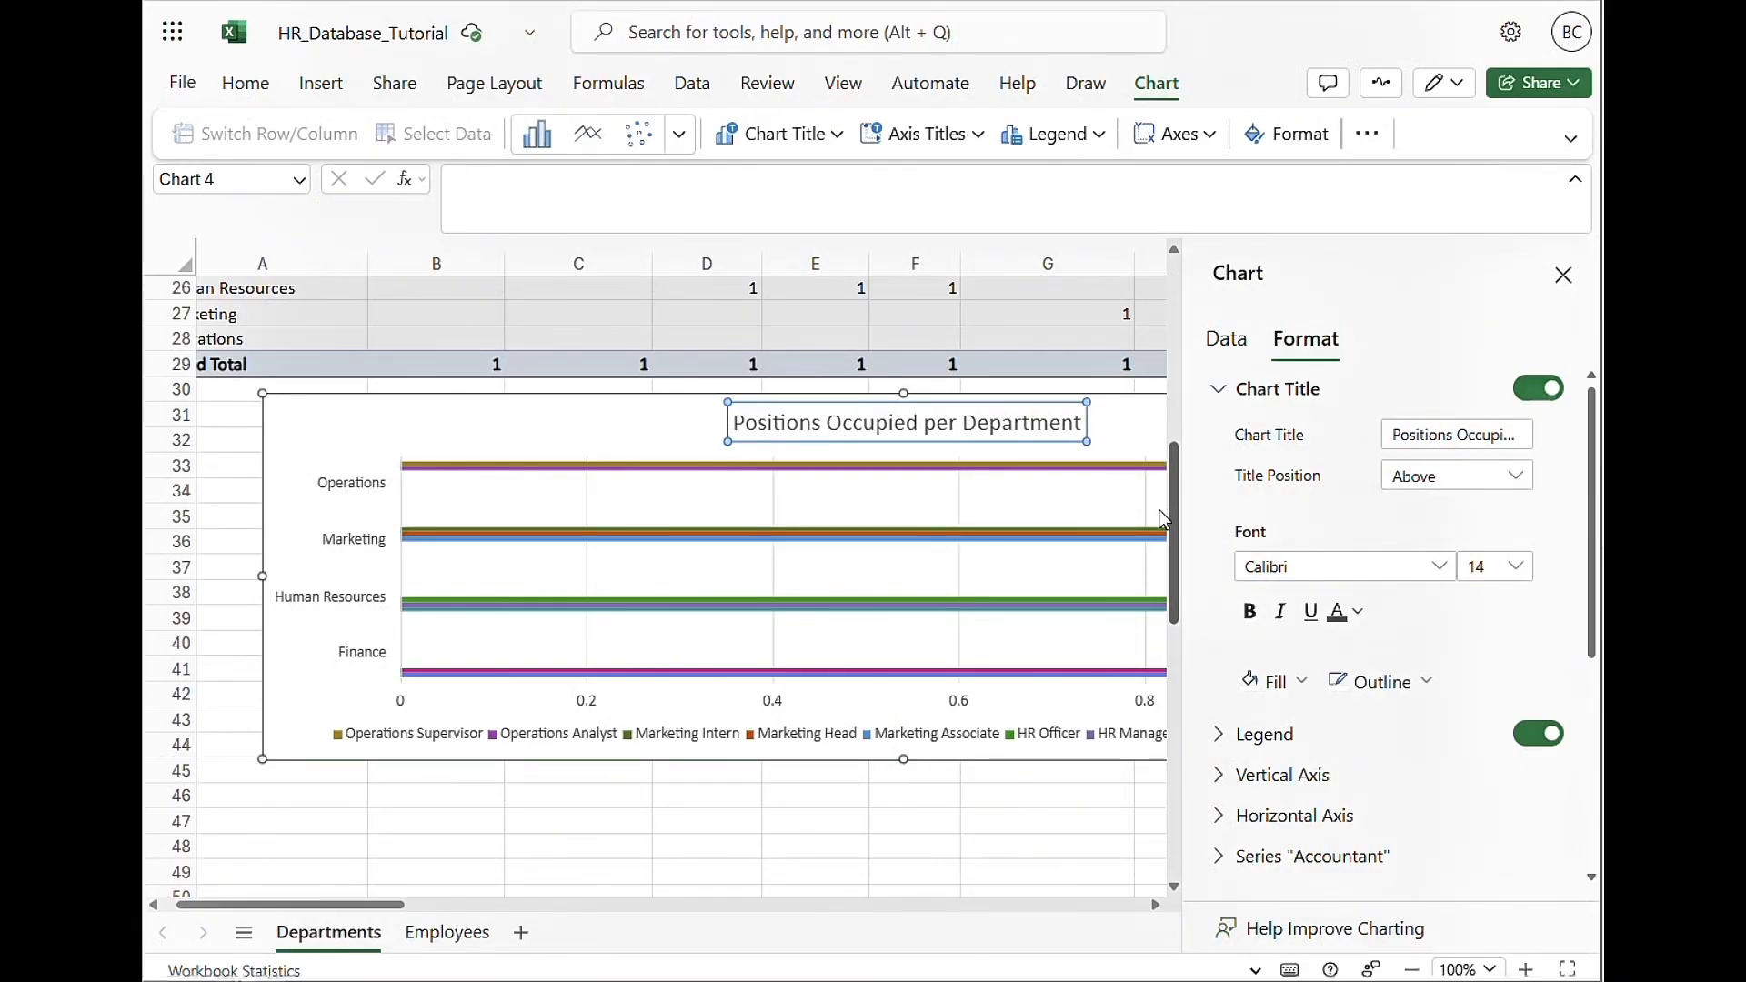
left_click(1561, 278)
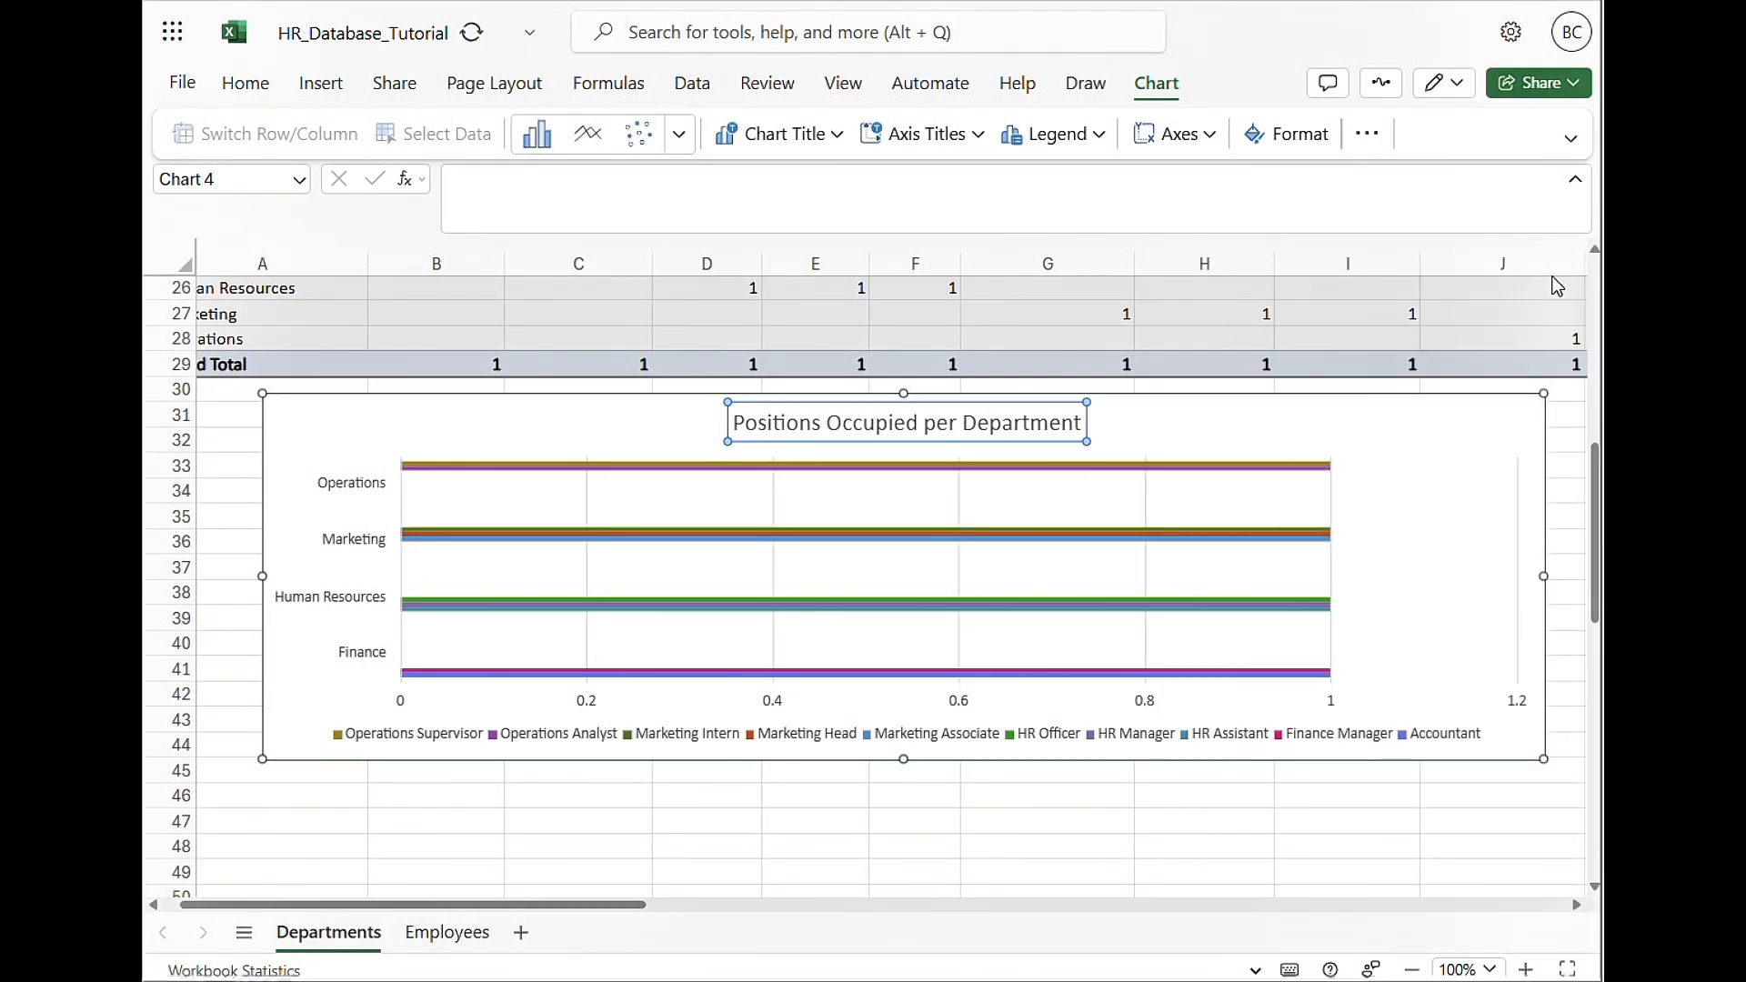
left_click(926, 798)
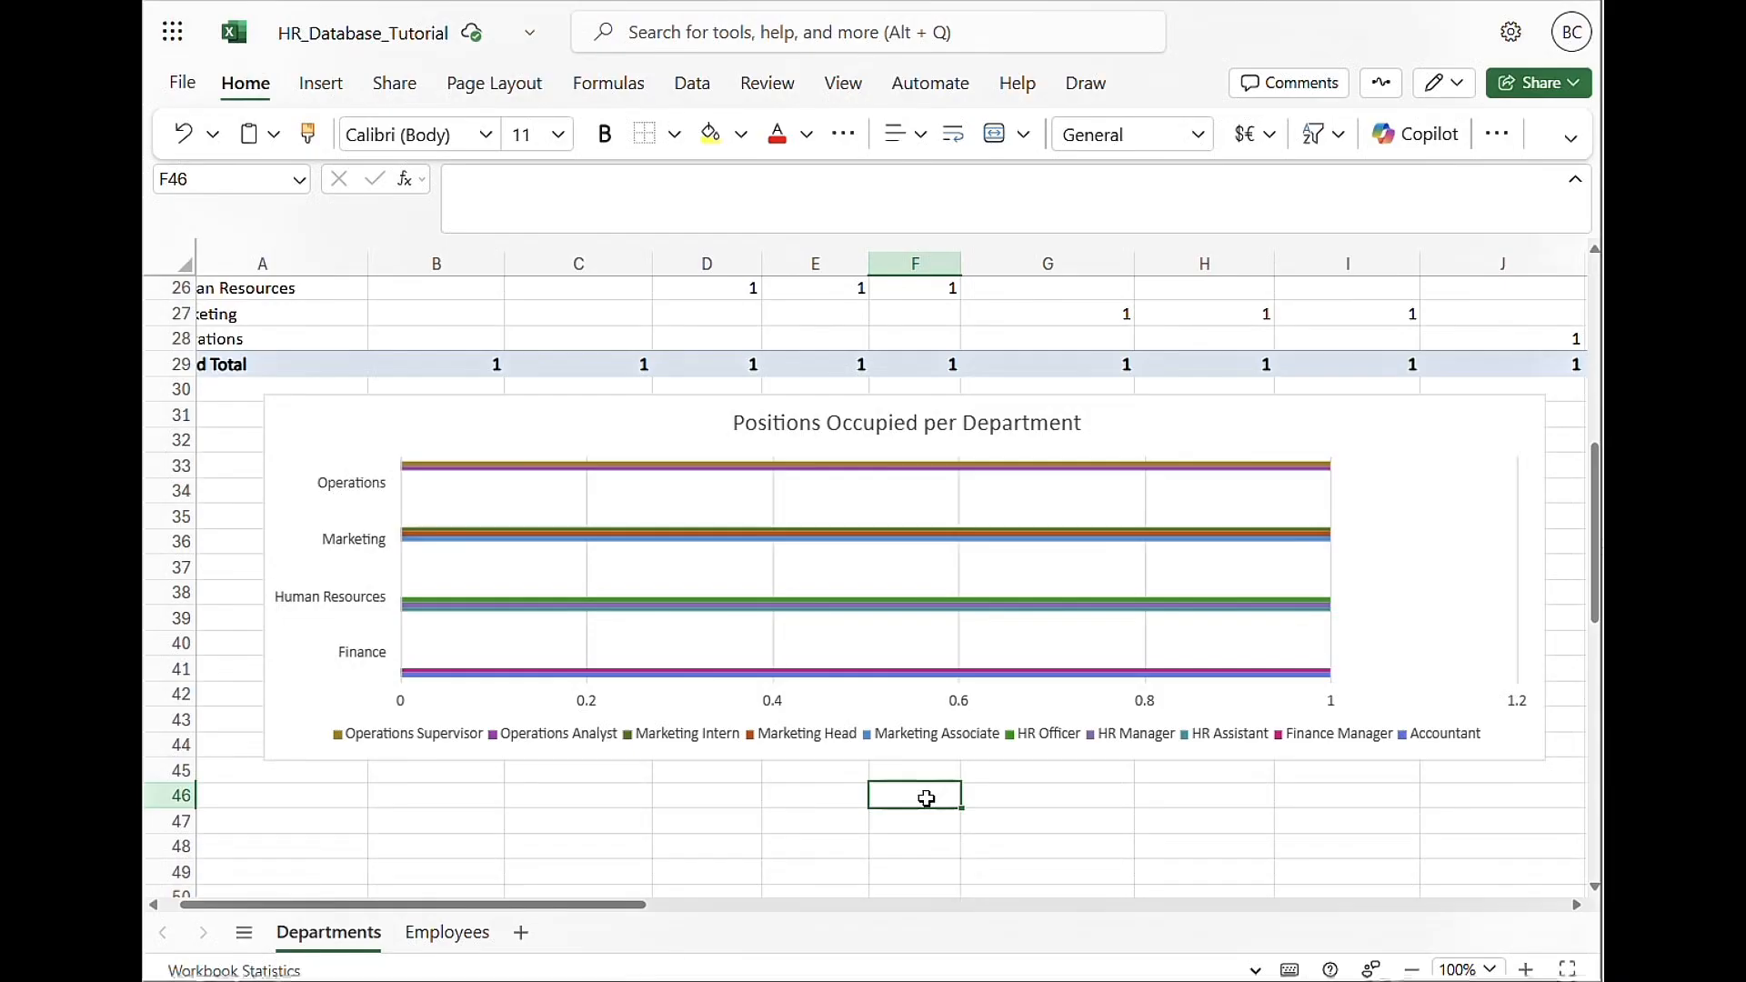